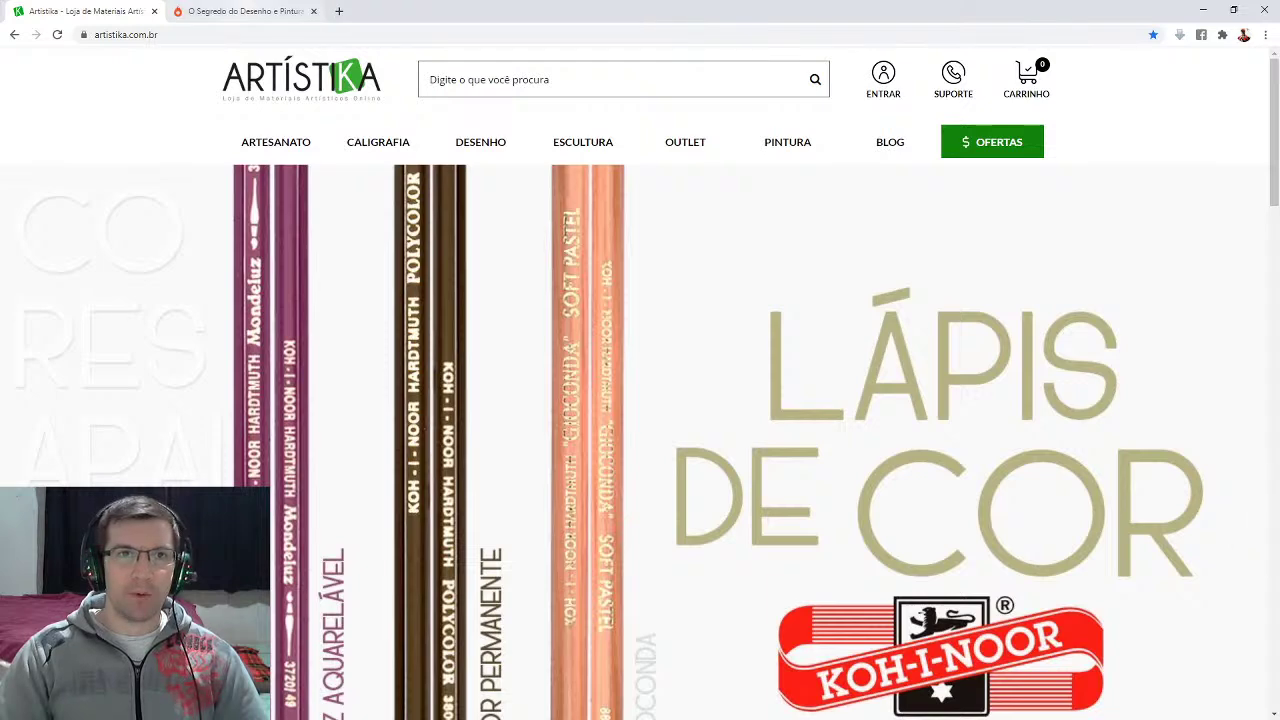
Step: Look over the Artístika art supply store's home page, including its banners, payment options and new releases
{"action": "left_click", "coordinate": [222, 11]}
{"action": "left_click", "coordinate": [88, 11]}
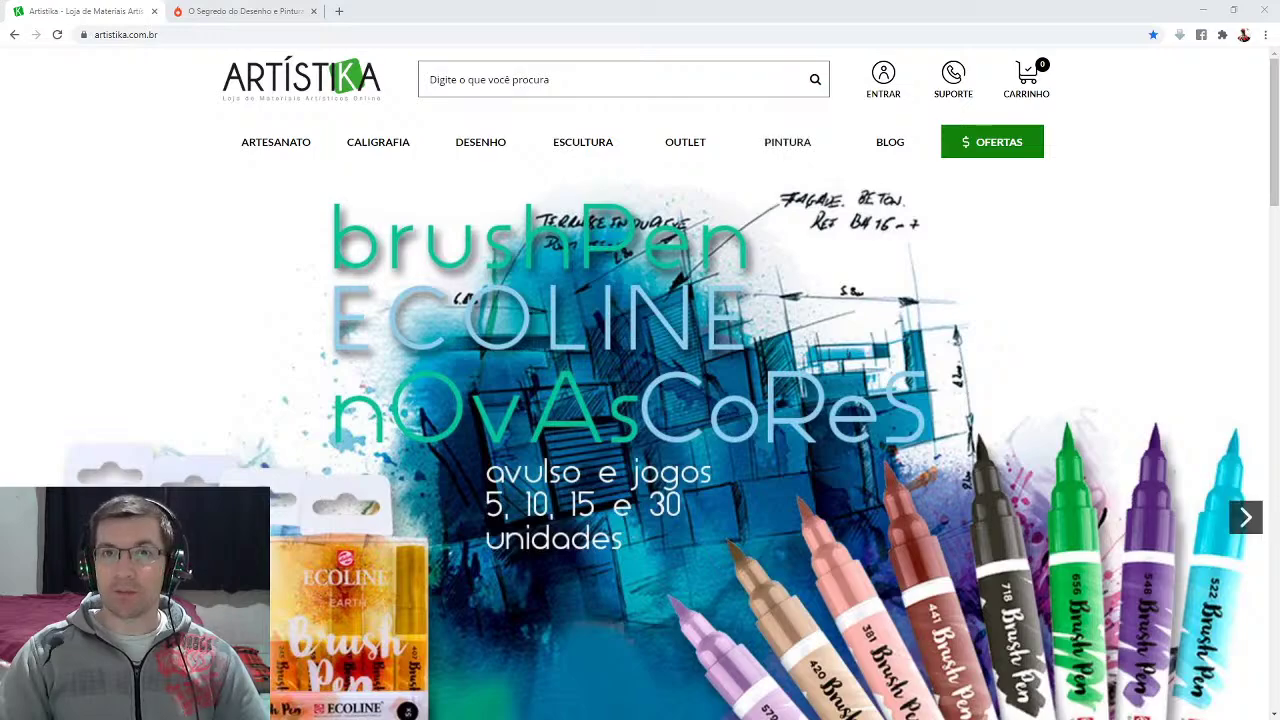
{"action": "scroll", "coordinate": [640, 400], "scroll_direction": "down", "scroll_amount": 3}
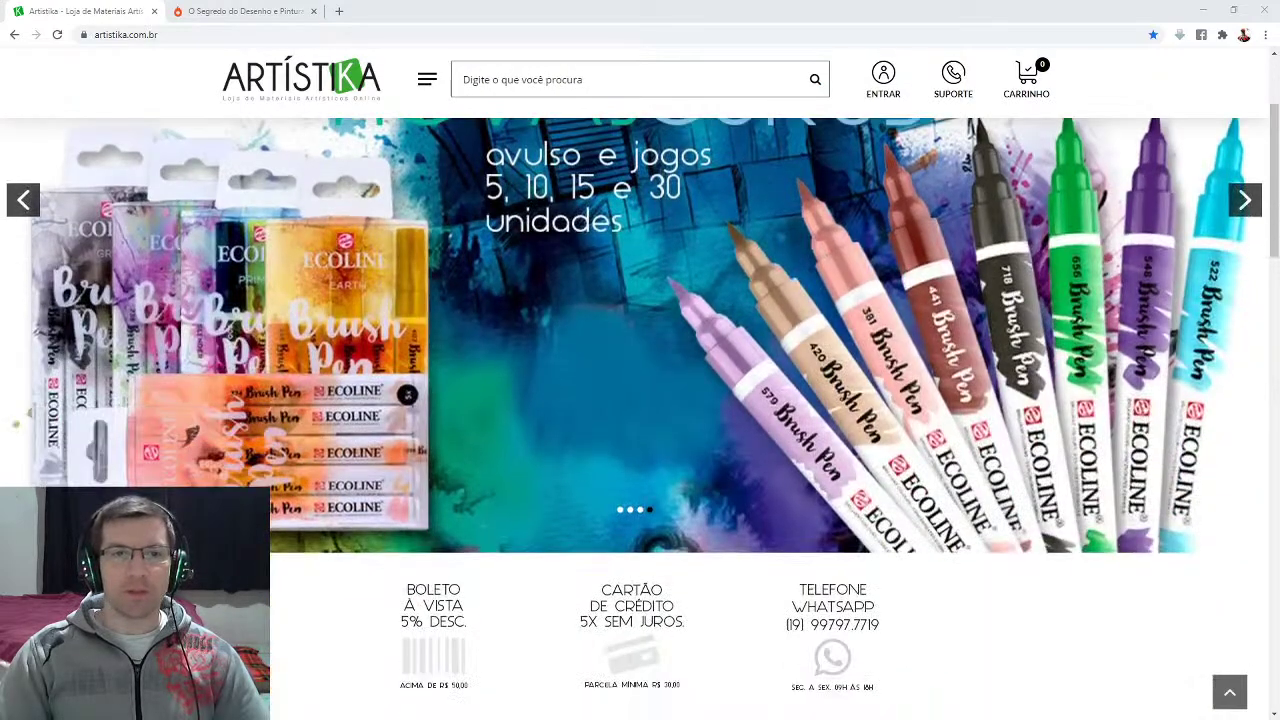
{"action": "scroll", "coordinate": [640, 400], "scroll_direction": "up", "scroll_amount": 3}
{"action": "scroll", "coordinate": [640, 400], "scroll_direction": "down", "scroll_amount": 5}
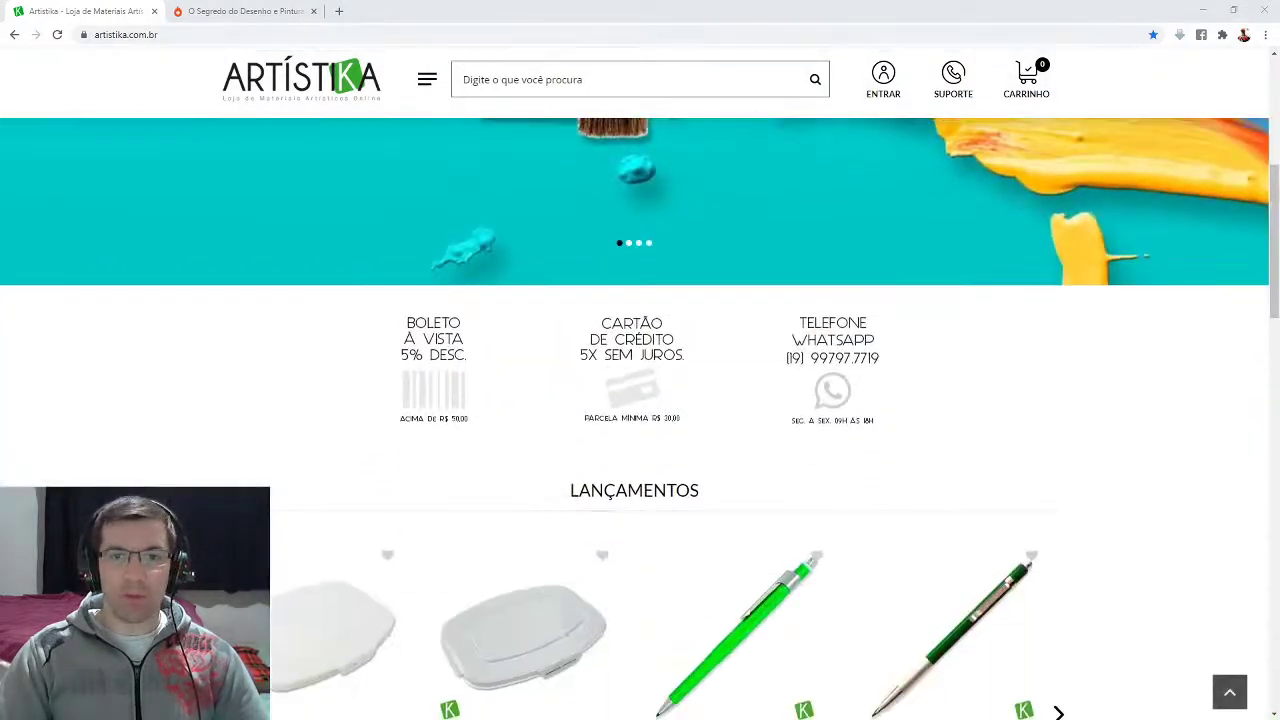
{"action": "scroll", "coordinate": [640, 400], "scroll_direction": "up", "scroll_amount": 2}
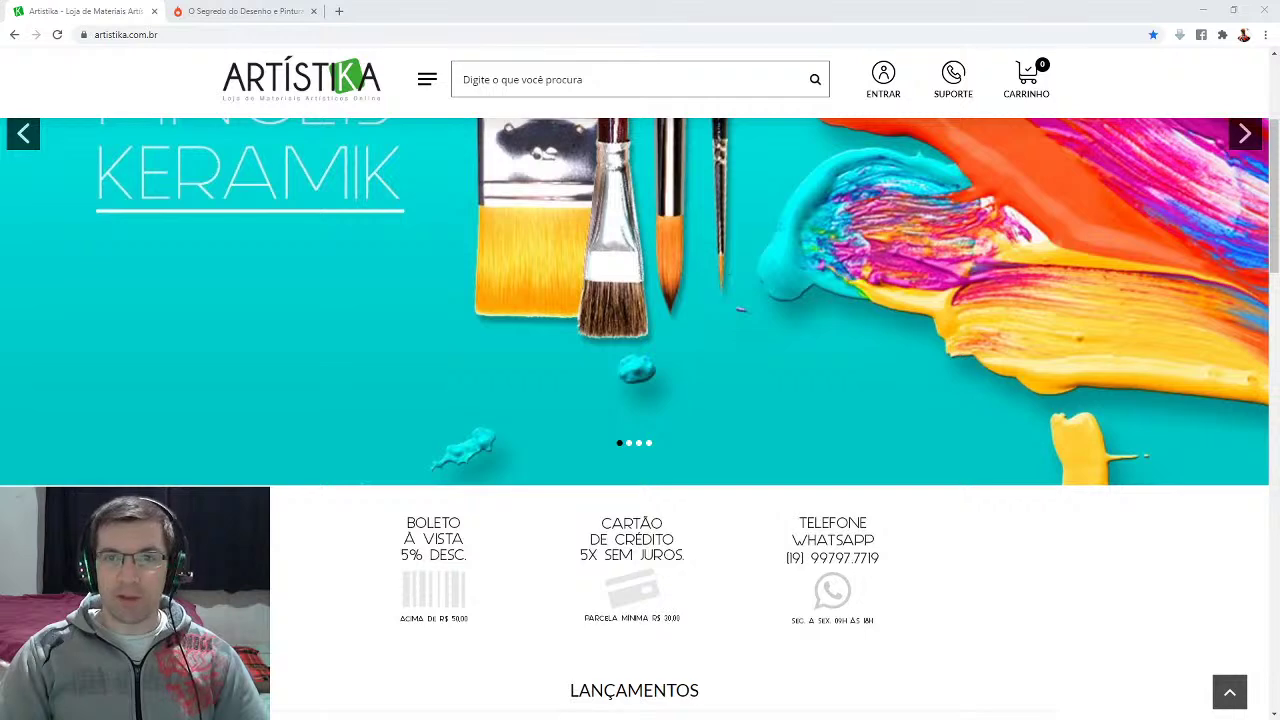
{"action": "scroll", "coordinate": [640, 400], "scroll_direction": "up", "scroll_amount": 1}
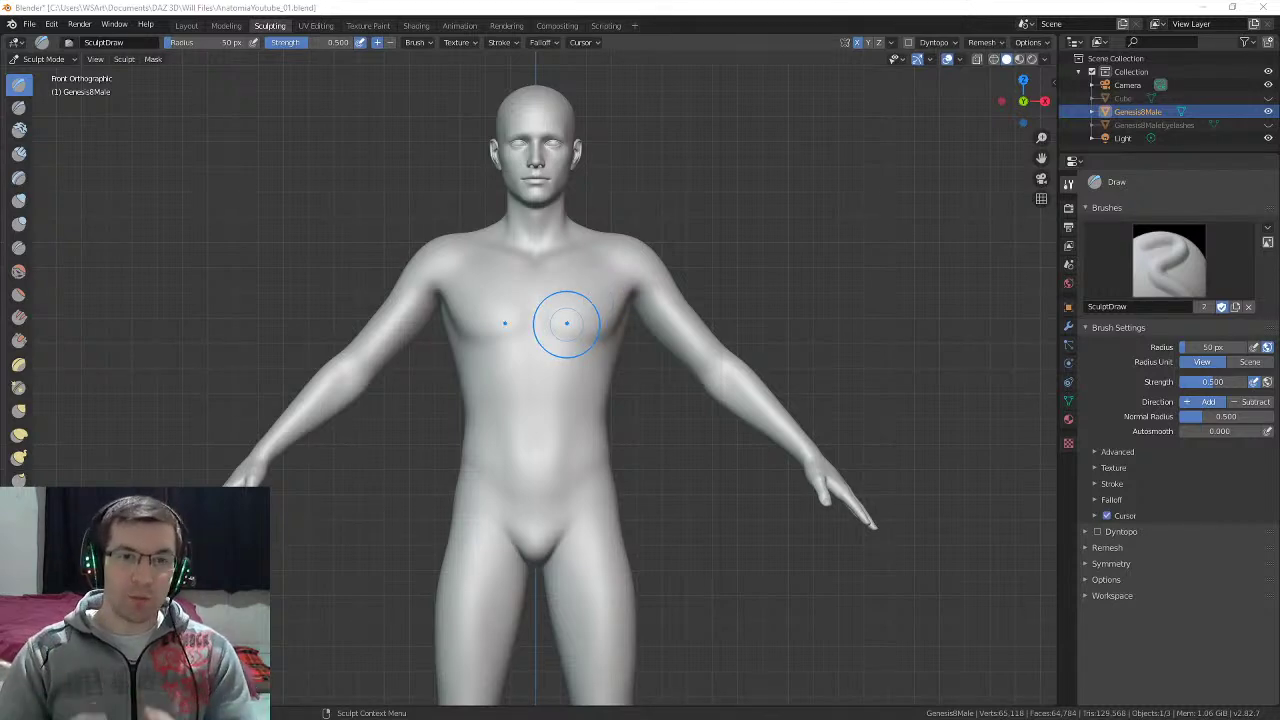
Step: In Blender, examine the male figure at an angle and inspect the shape of its feet and toes up close
{"action": "middle_click_drag", "start_coordinate": [780, 273], "coordinate": [735, 283]}
{"action": "scroll", "coordinate": [815, 285], "scroll_direction": "down", "scroll_amount": 3}
{"action": "middle_click_drag", "start_coordinate": [650, 341], "coordinate": [955, 287]}
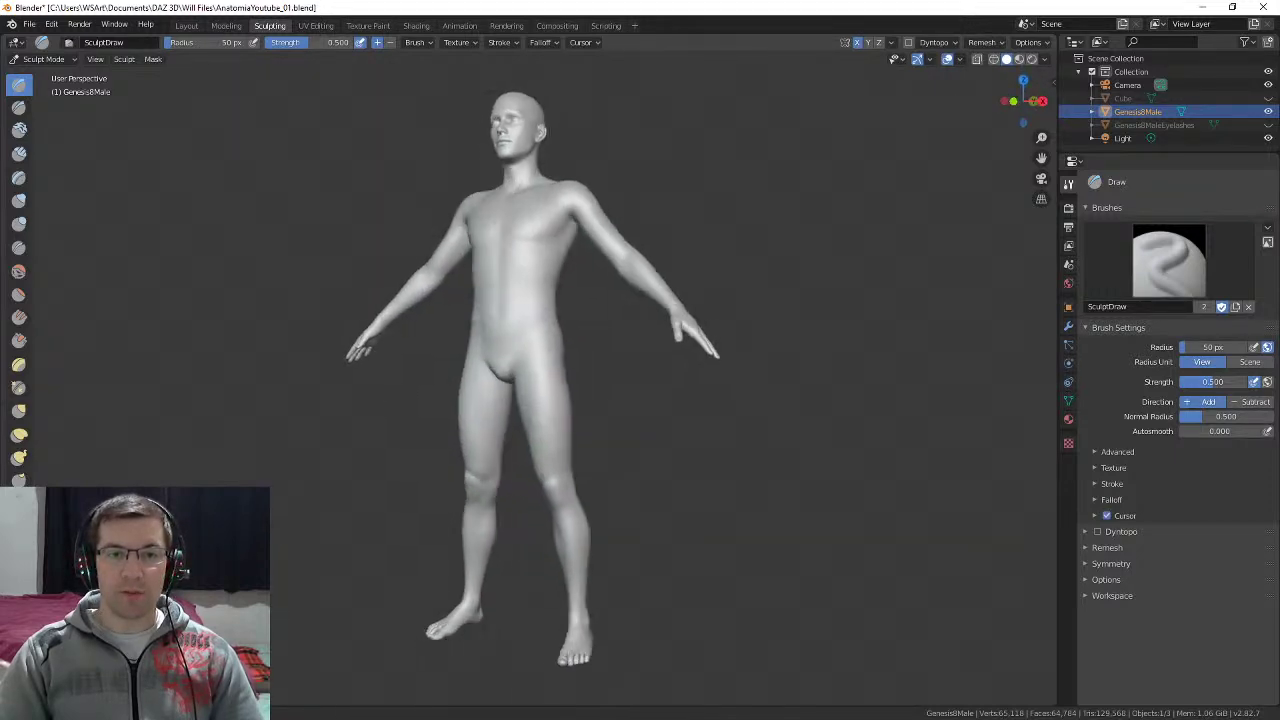
{"action": "middle_click_drag", "start_coordinate": [592, 620], "coordinate": [590, 432], "text": "shift"}
{"action": "scroll", "coordinate": [590, 432], "scroll_direction": "up", "scroll_amount": 5}
{"action": "scroll", "coordinate": [590, 432], "scroll_direction": "up", "scroll_amount": 3}
{"action": "middle_click_drag", "start_coordinate": [745, 480], "coordinate": [643, 255], "text": "shift"}
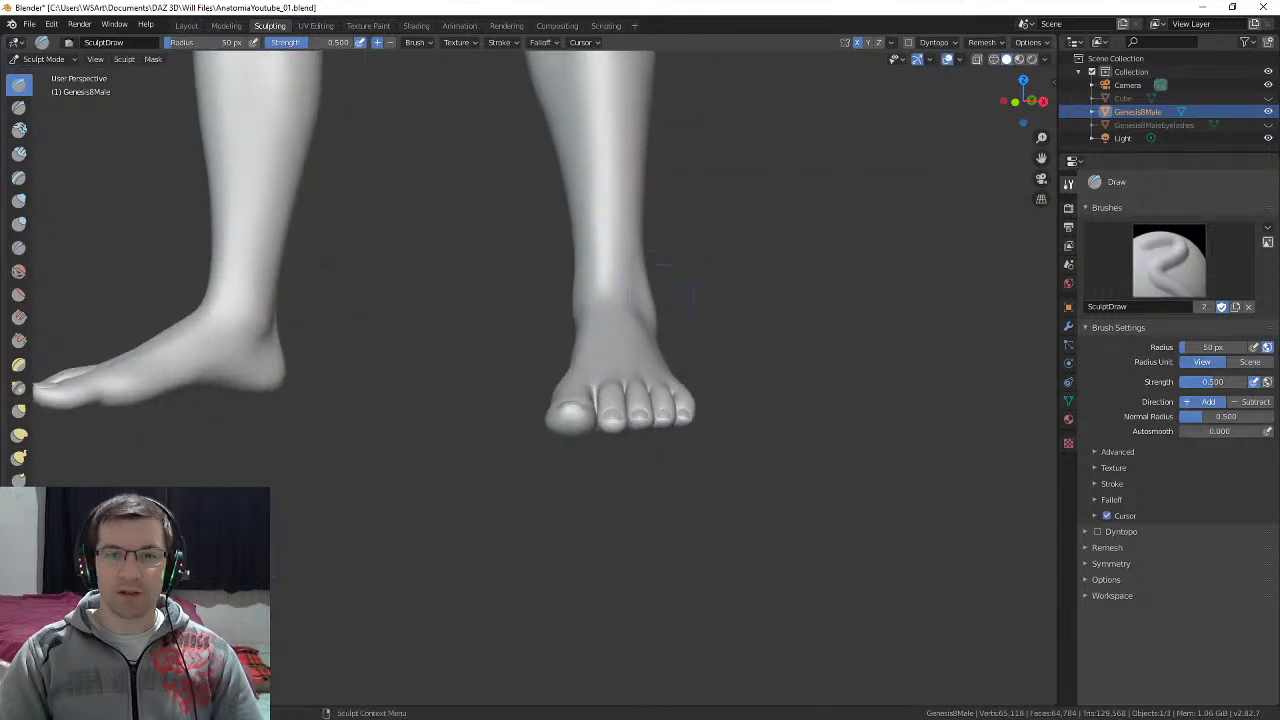
{"action": "scroll", "coordinate": [671, 343], "scroll_direction": "up", "scroll_amount": 4}
{"action": "middle_click_drag", "start_coordinate": [671, 343], "coordinate": [643, 388]}
{"action": "scroll", "coordinate": [683, 304], "scroll_direction": "down", "scroll_amount": 8}
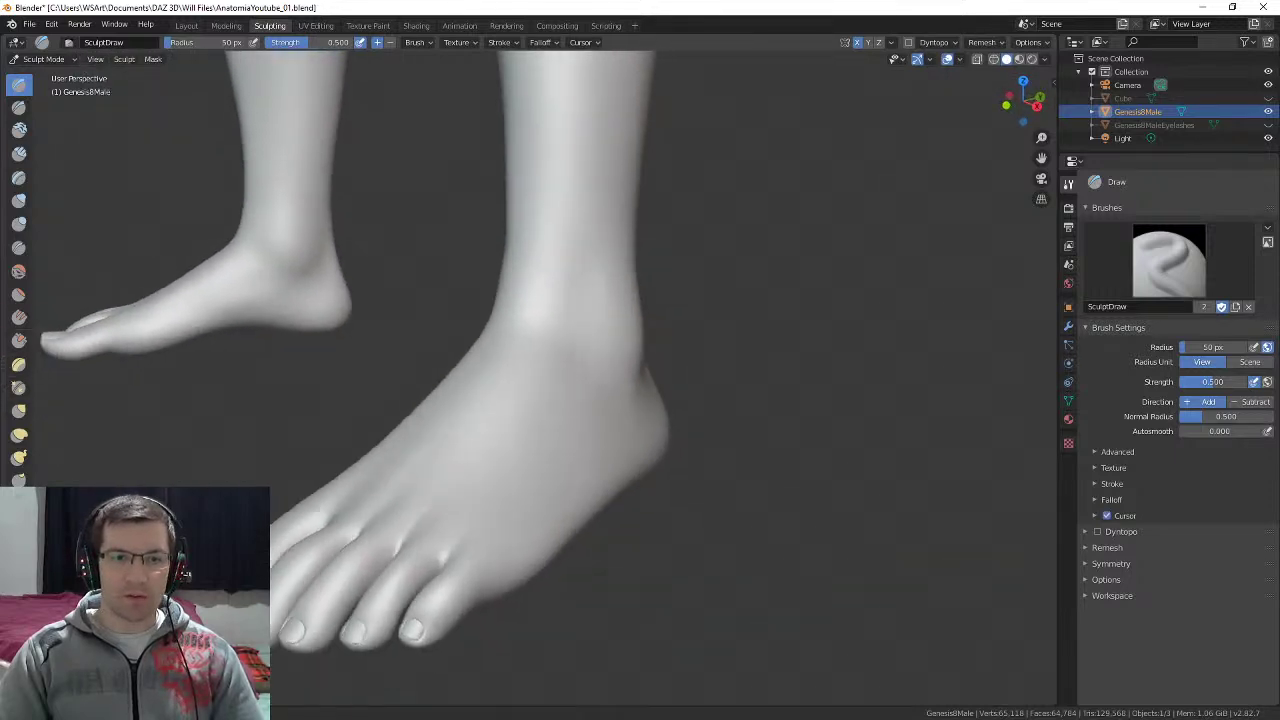
Step: Examine the full male body from several angles, including above, and return to a front view of the head and torso
{"action": "scroll", "coordinate": [683, 304], "scroll_direction": "down", "scroll_amount": 3}
{"action": "middle_click_drag", "start_coordinate": [683, 304], "coordinate": [683, 517], "text": "shift"}
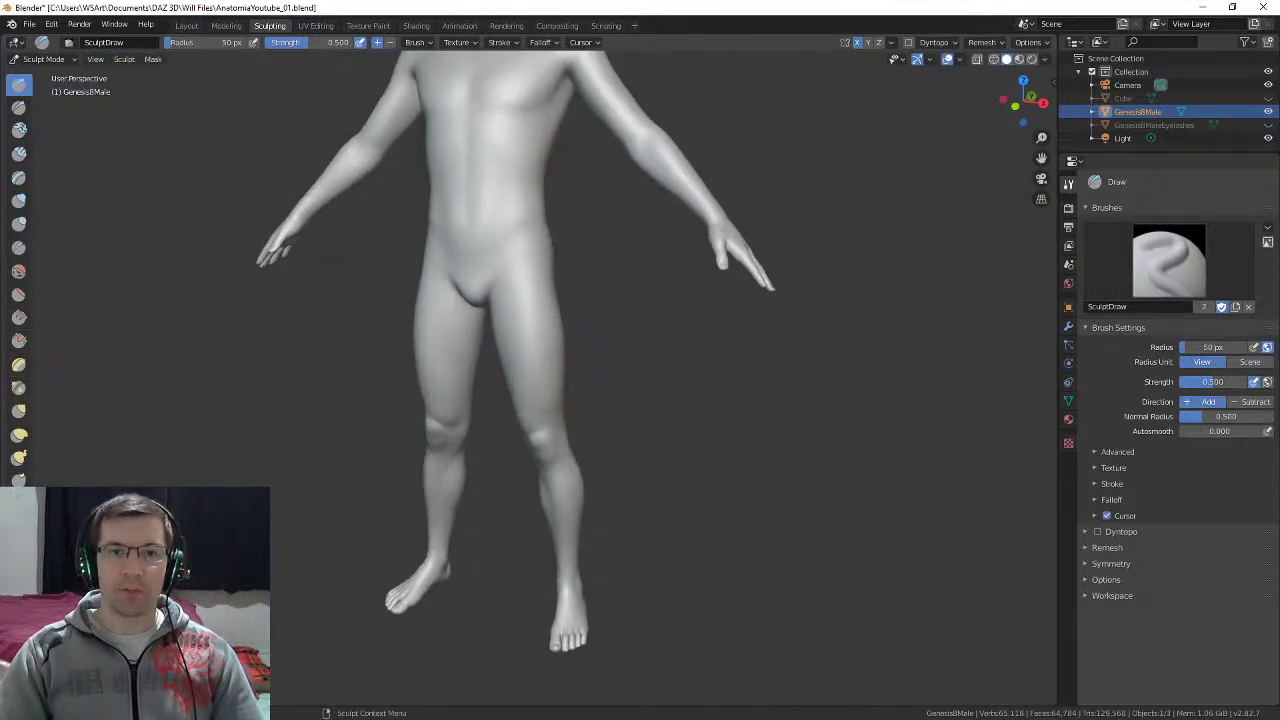
{"action": "middle_click_drag", "start_coordinate": [665, 330], "coordinate": [537, 470], "text": "shift"}
{"action": "middle_click_drag", "start_coordinate": [537, 420], "coordinate": [534, 357], "text": "shift"}
{"action": "scroll", "coordinate": [585, 300], "scroll_direction": "down", "scroll_amount": 4}
{"action": "mouse_move", "coordinate": [597, 330]}
{"action": "middle_mouse_down"}
{"action": "mouse_move", "coordinate": [800, 338]}
{"action": "mouse_move", "coordinate": [840, 360]}
{"action": "middle_mouse_up"}
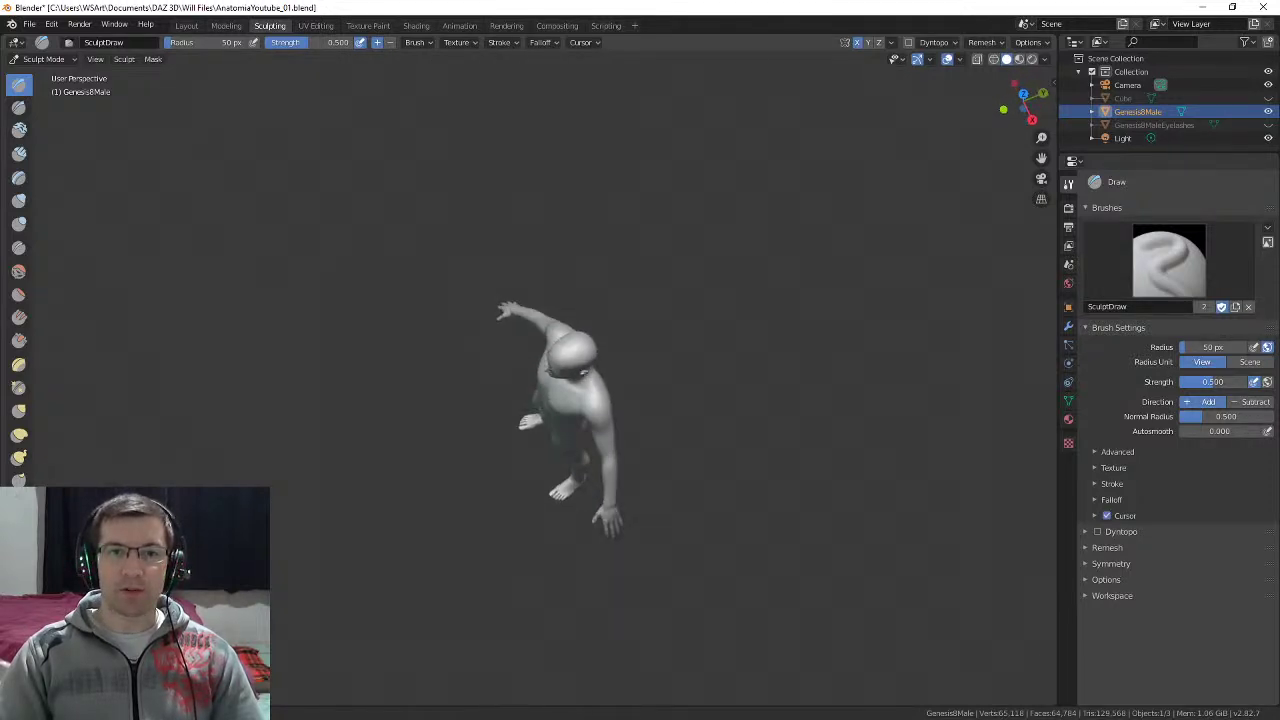
{"action": "mouse_move", "coordinate": [655, 440]}
{"action": "middle_mouse_down"}
{"action": "mouse_move", "coordinate": [690, 396]}
{"action": "mouse_move", "coordinate": [815, 392]}
{"action": "mouse_move", "coordinate": [600, 398]}
{"action": "mouse_move", "coordinate": [668, 390]}
{"action": "mouse_move", "coordinate": [710, 310]}
{"action": "middle_mouse_up"}
{"action": "scroll", "coordinate": [683, 405], "scroll_direction": "up", "scroll_amount": 5}
{"action": "key", "text": "KP_1"}
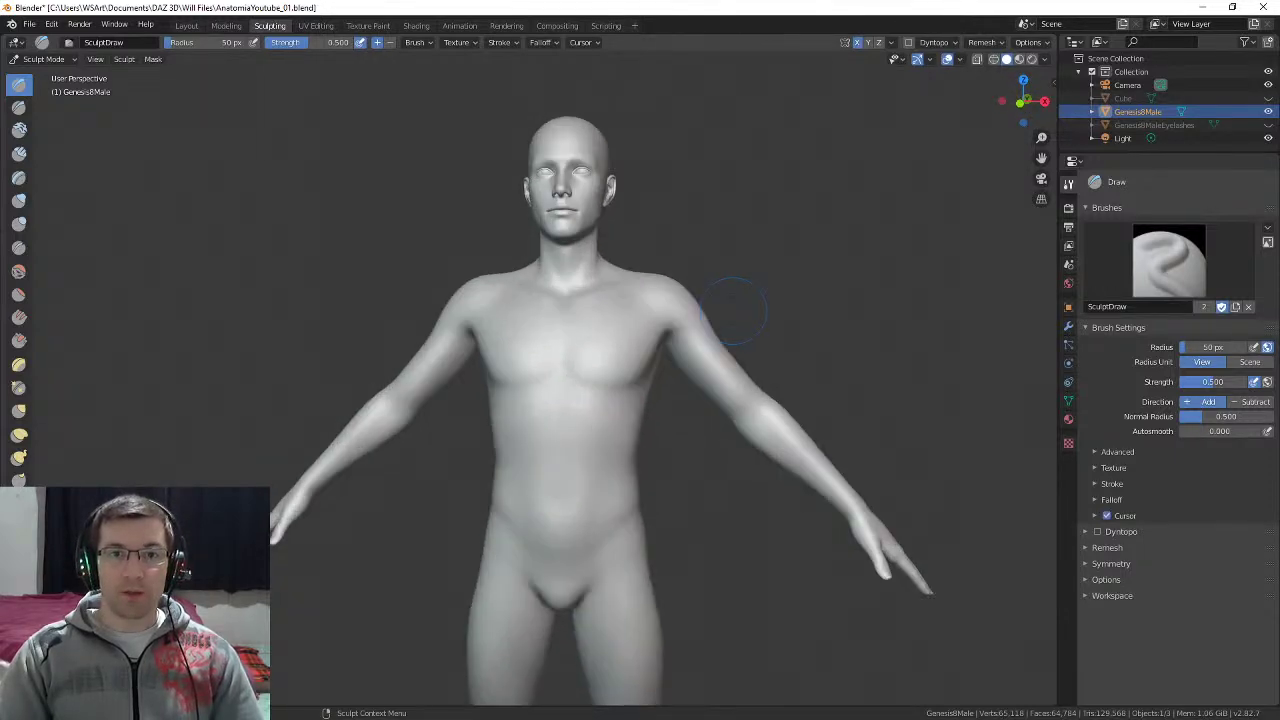
{"action": "scroll", "coordinate": [733, 311], "scroll_direction": "down", "scroll_amount": 3}
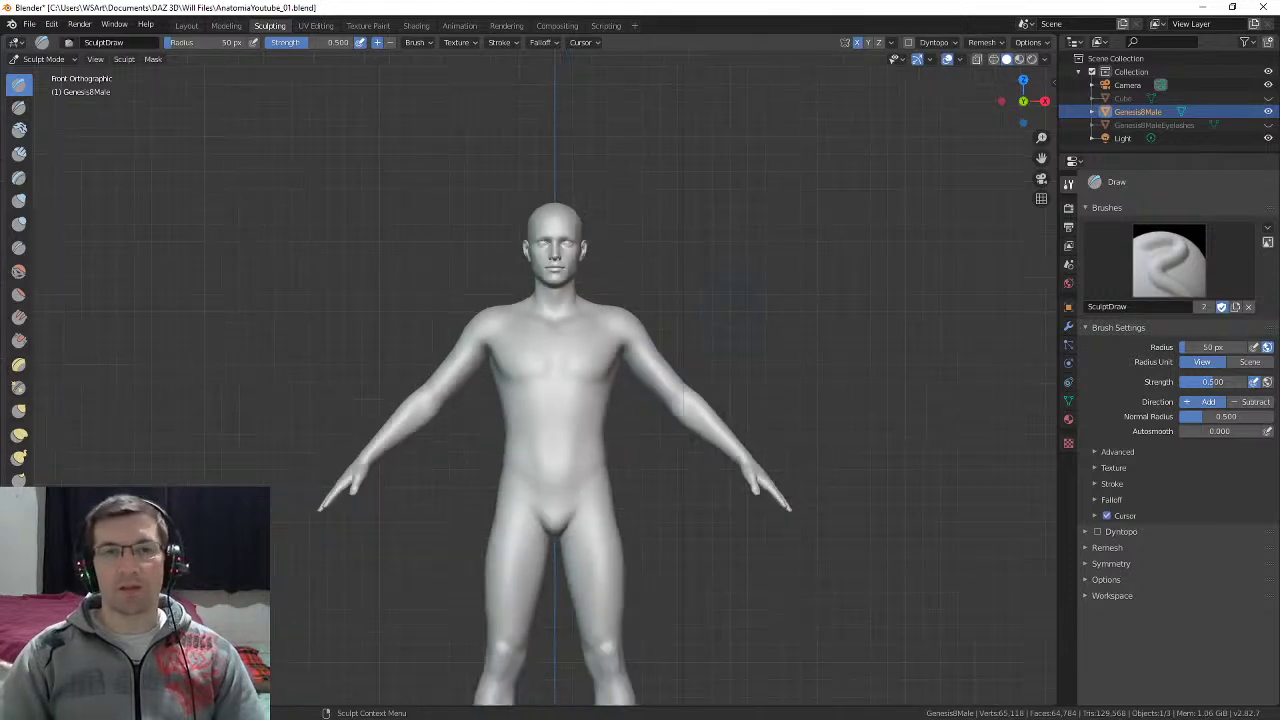
{"action": "scroll", "coordinate": [733, 311], "scroll_direction": "up", "scroll_amount": 4}
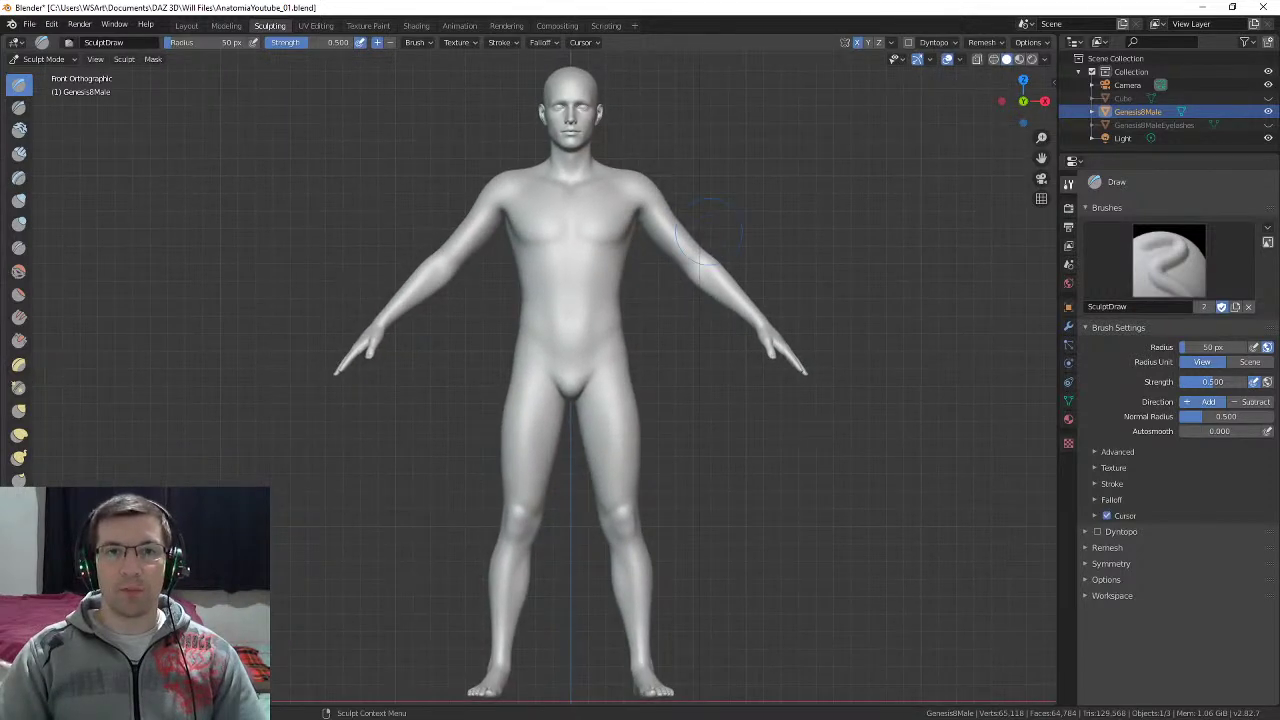
{"action": "scroll", "coordinate": [709, 229], "scroll_direction": "up", "scroll_amount": 3}
{"action": "scroll", "coordinate": [603, 342], "scroll_direction": "up", "scroll_amount": 4}
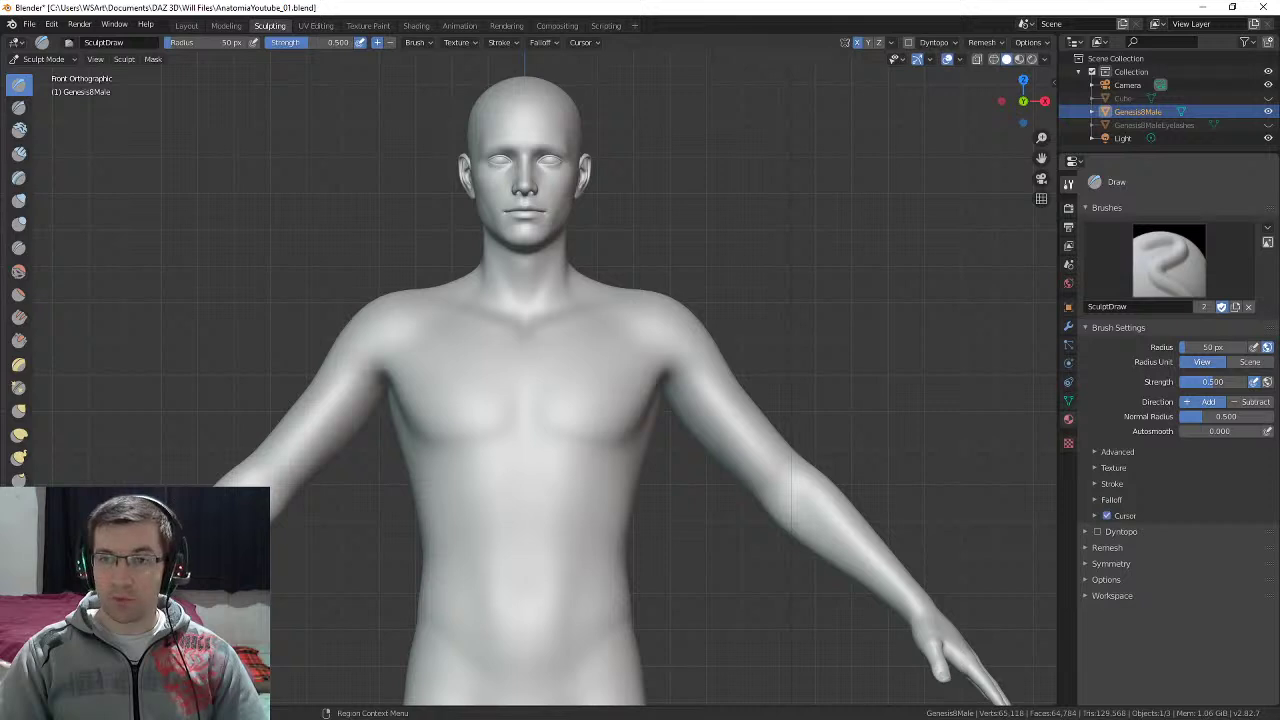
Step: Add a Multiresolution modifier to the Genesis8Male mesh
{"action": "left_click", "coordinate": [1068, 326]}
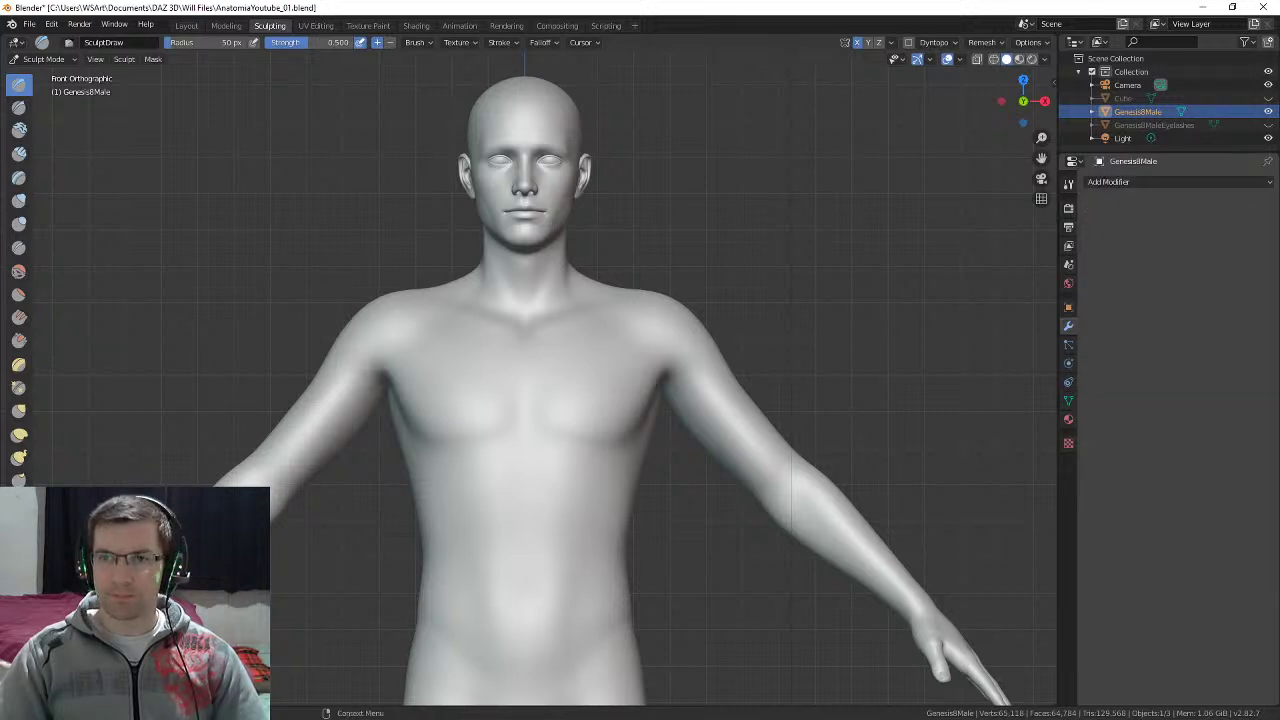
{"action": "left_click", "coordinate": [1110, 182]}
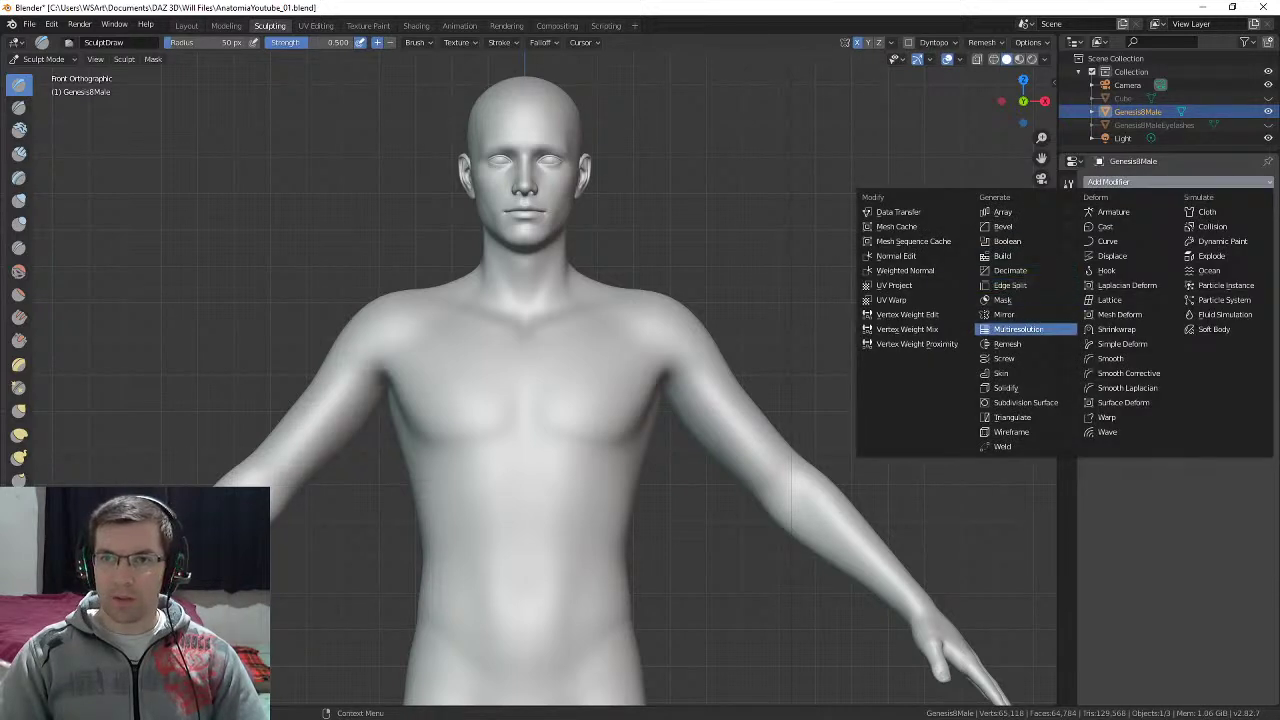
{"action": "left_click", "coordinate": [1018, 329]}
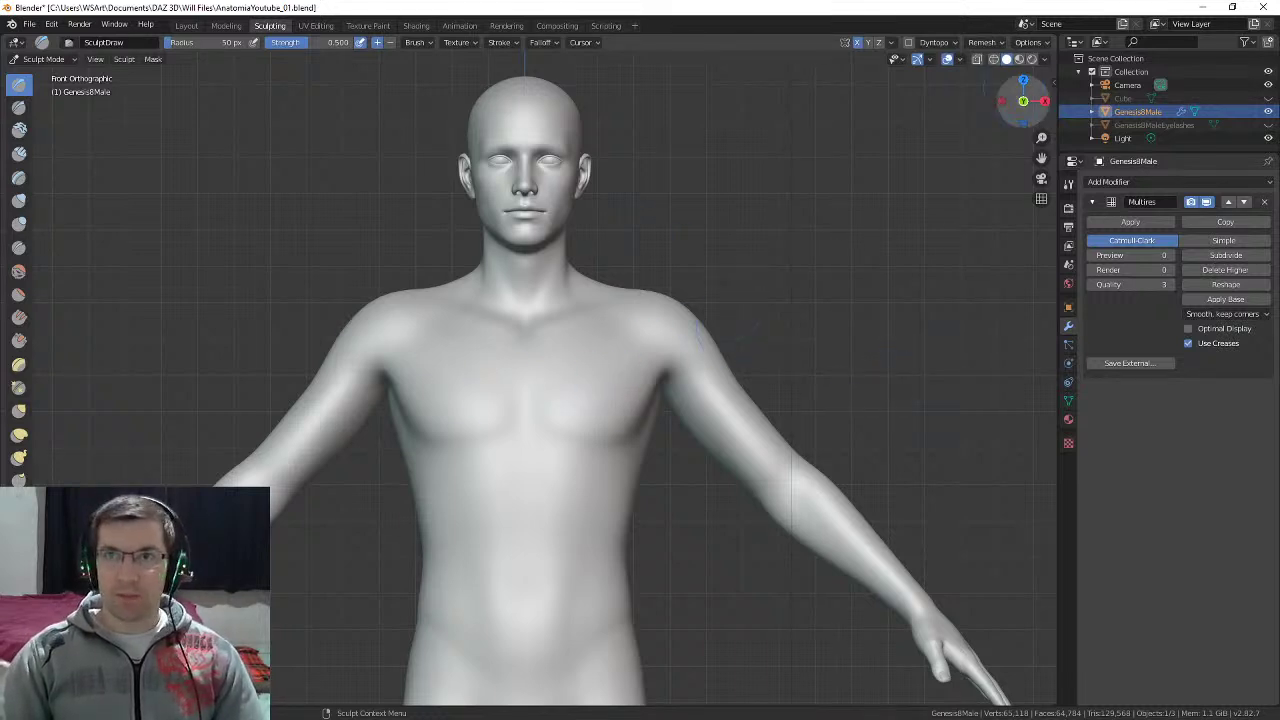
Step: Set the Draw brush radius to 41 px with the figure's head and torso in front view
{"action": "middle_click_drag", "start_coordinate": [543, 346], "coordinate": [566, 322], "text": "shift"}
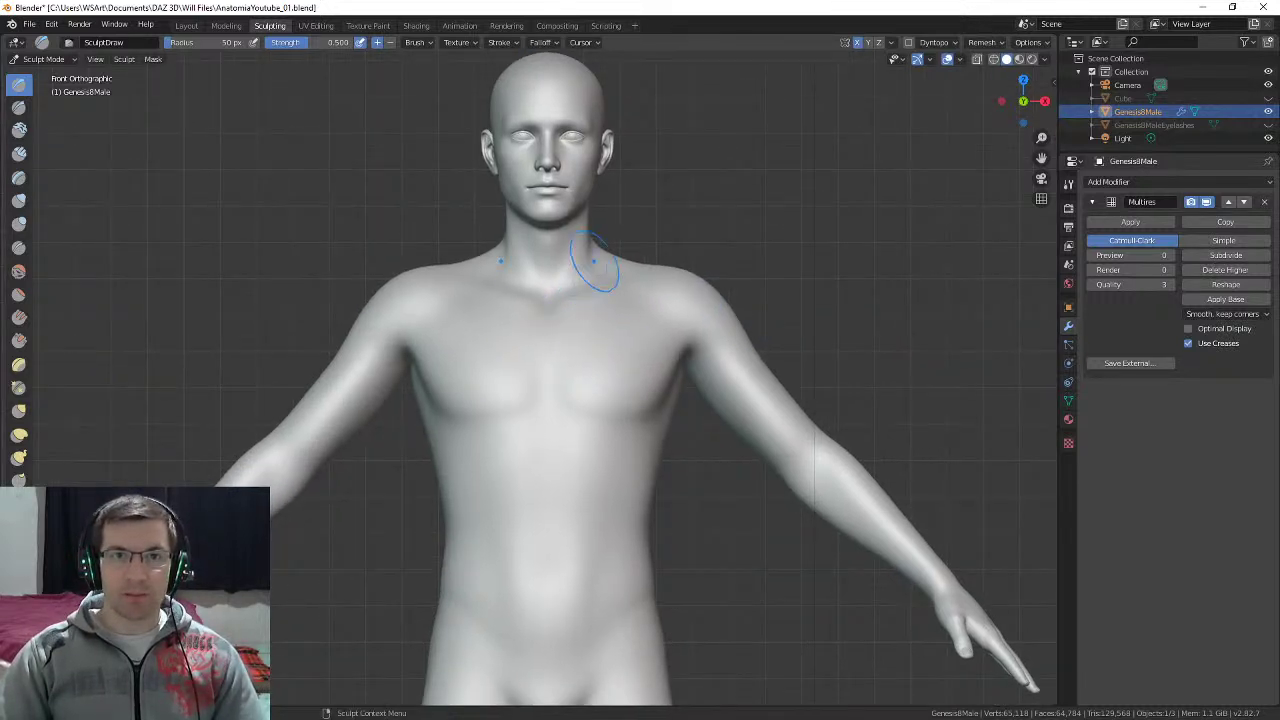
{"action": "middle_click_drag", "start_coordinate": [592, 269], "coordinate": [589, 307], "text": "shift"}
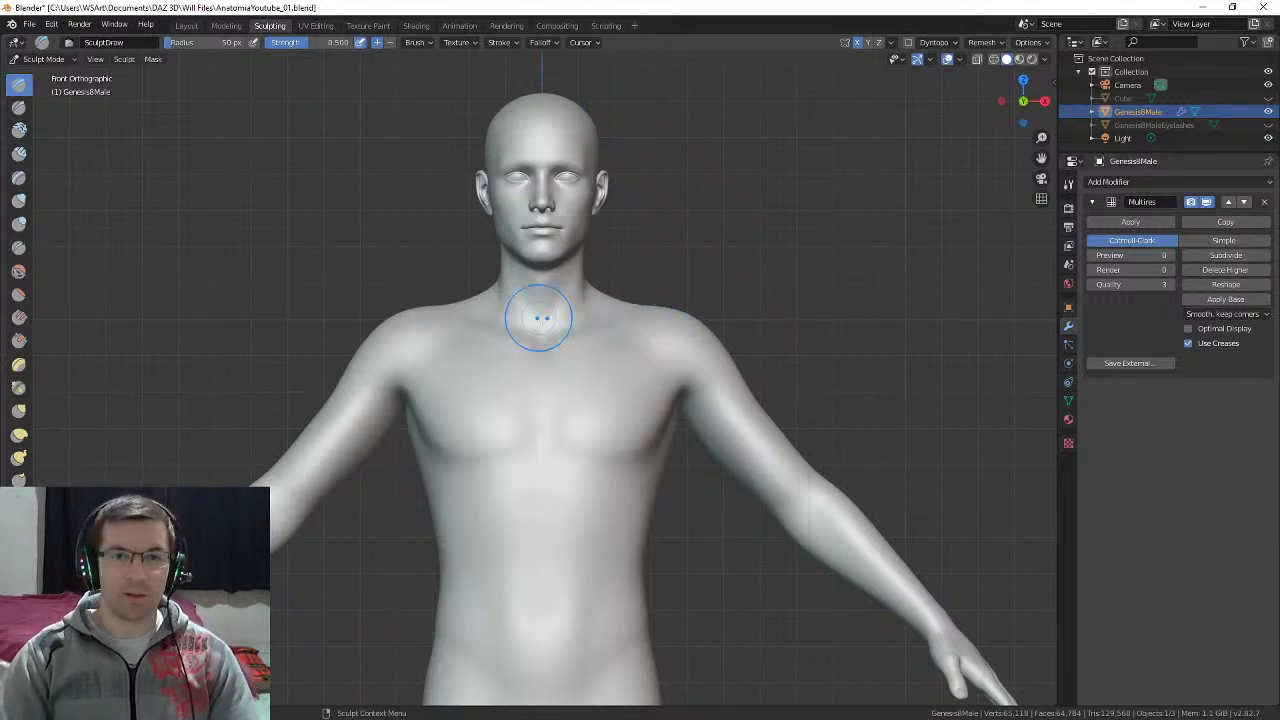
{"action": "key", "text": "f"}
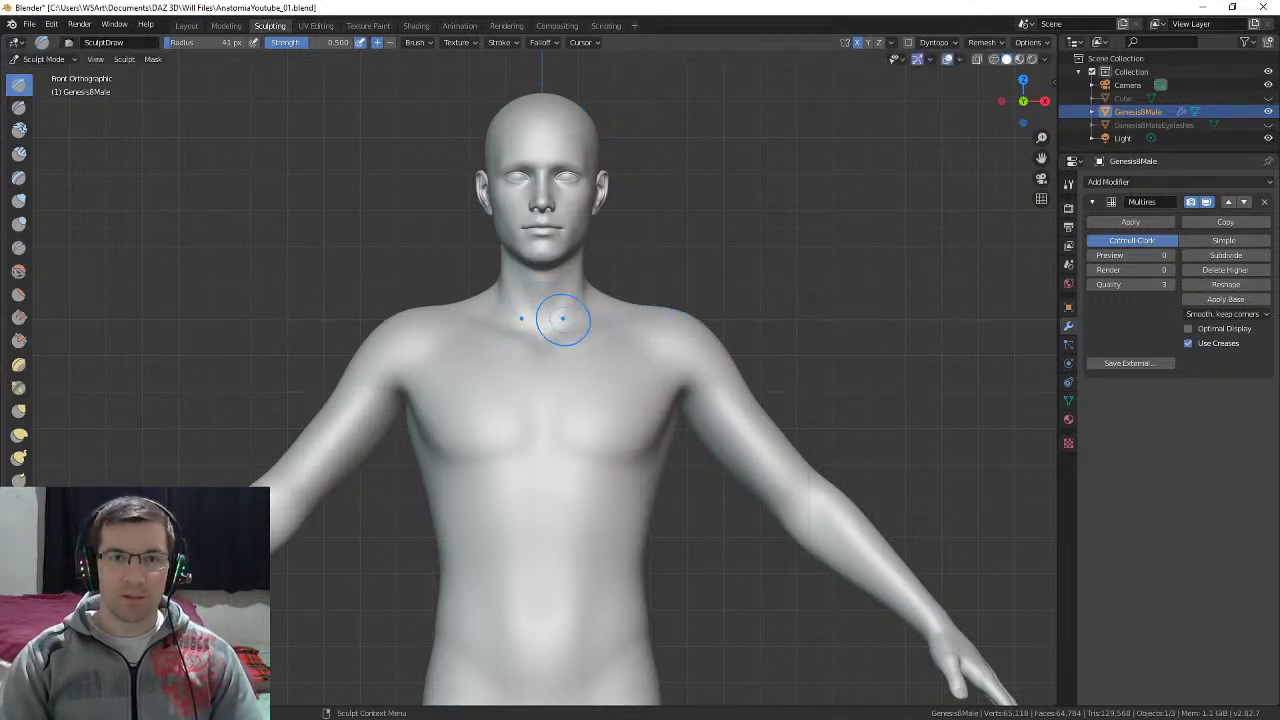
{"action": "left_click", "coordinate": [566, 305]}
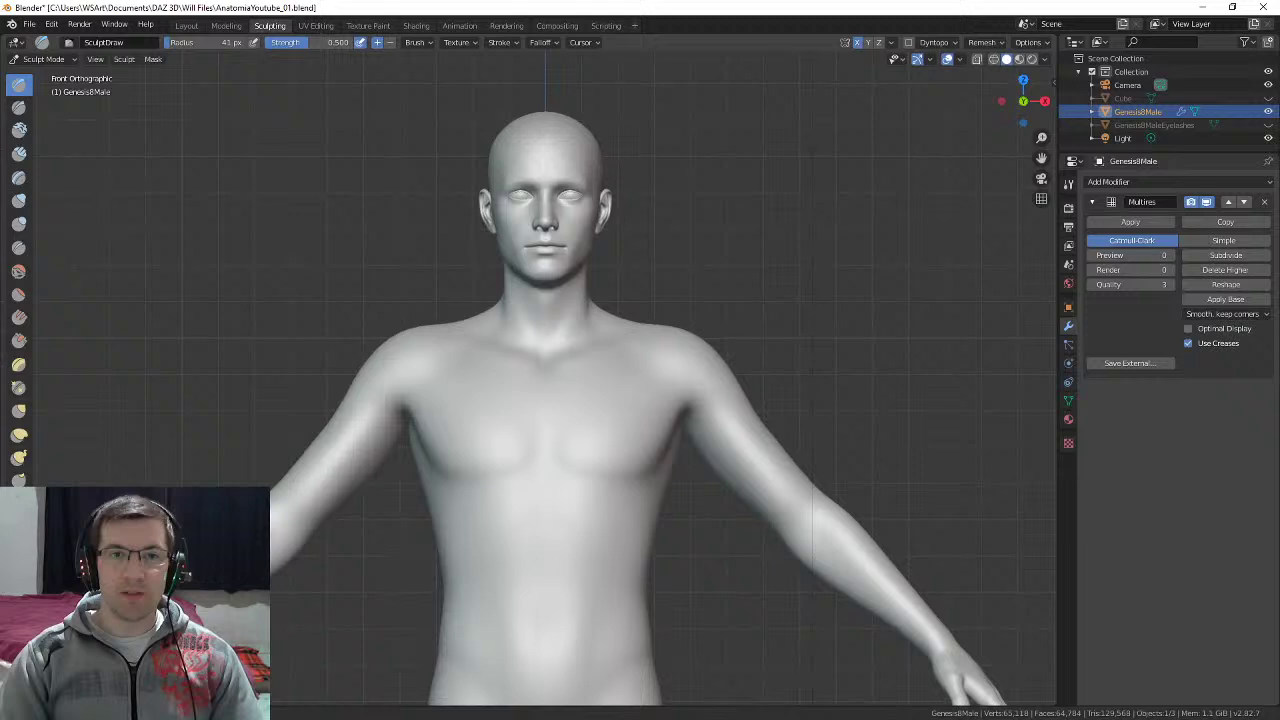
Step: Examine the neck muscles, jaw underside and collarbones from below, the side and above in orthographic projection
{"action": "mouse_move", "coordinate": [551, 311]}
{"action": "middle_mouse_down", "text": "shift"}
{"action": "mouse_move", "coordinate": [549, 385]}
{"action": "mouse_move", "coordinate": [549, 273]}
{"action": "middle_mouse_up", "text": "shift"}
{"action": "scroll", "coordinate": [576, 340], "scroll_direction": "up", "scroll_amount": 4}
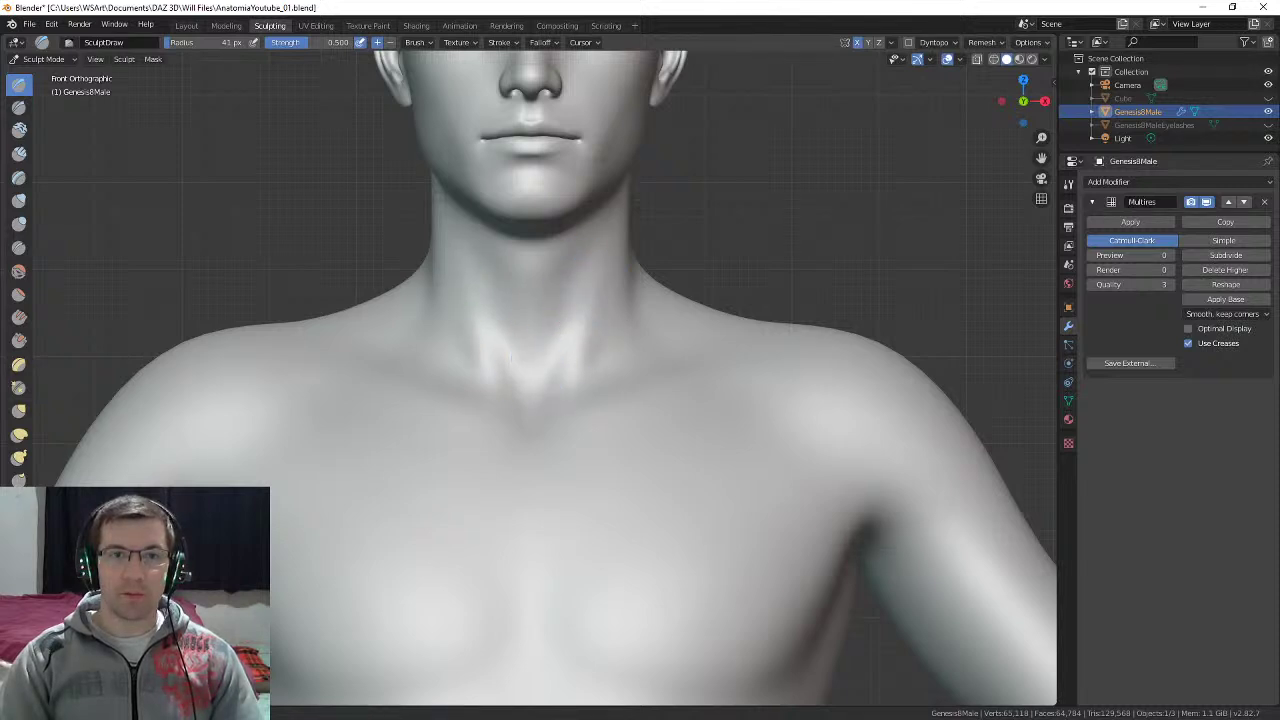
{"action": "middle_click_drag", "start_coordinate": [544, 361], "coordinate": [530, 342]}
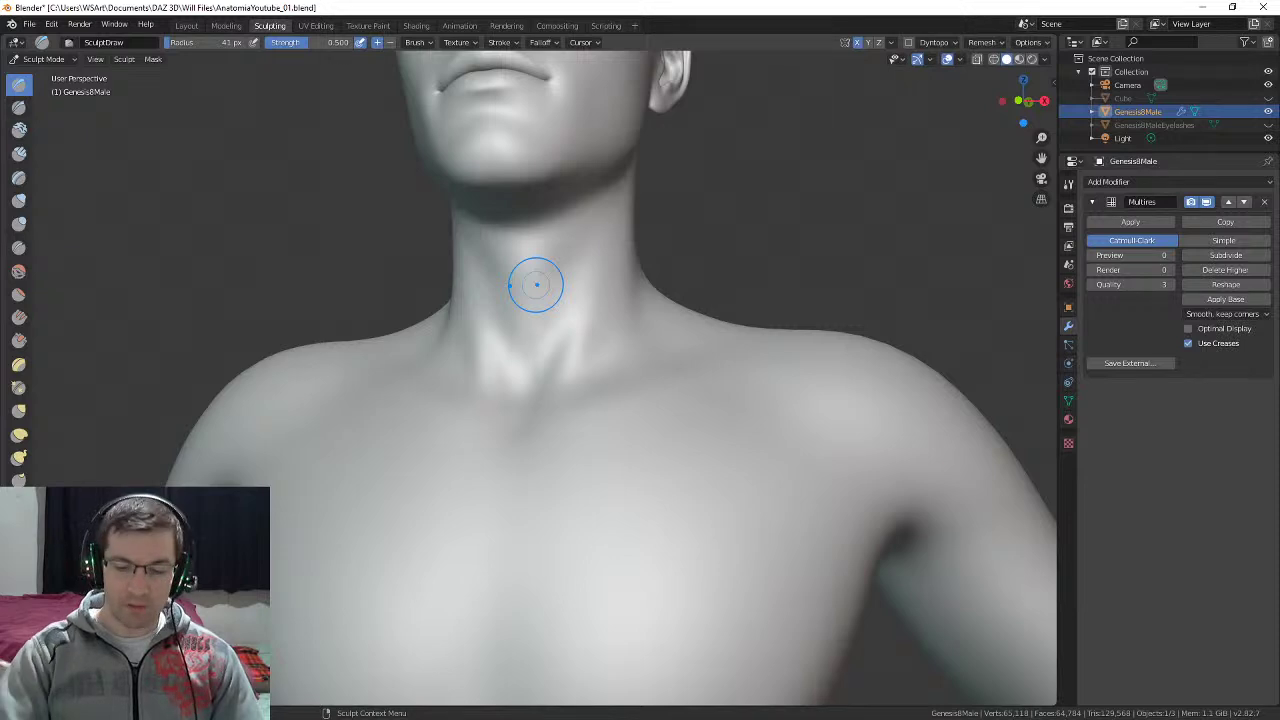
{"action": "key", "text": "KP_5"}
{"action": "mouse_move", "coordinate": [549, 309]}
{"action": "middle_mouse_down"}
{"action": "mouse_move", "coordinate": [543, 257]}
{"action": "mouse_move", "coordinate": [559, 315]}
{"action": "middle_mouse_up"}
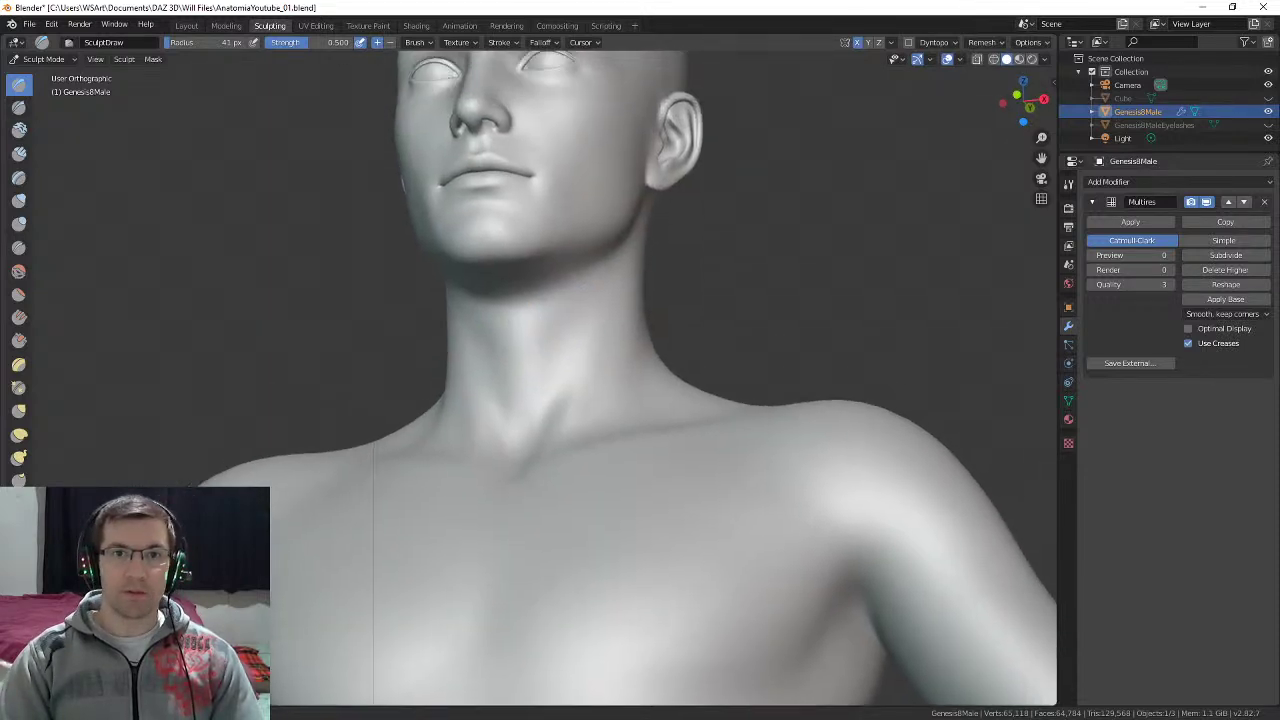
{"action": "mouse_move", "coordinate": [543, 251]}
{"action": "middle_mouse_down"}
{"action": "mouse_move", "coordinate": [566, 271]}
{"action": "mouse_move", "coordinate": [465, 290]}
{"action": "middle_mouse_up"}
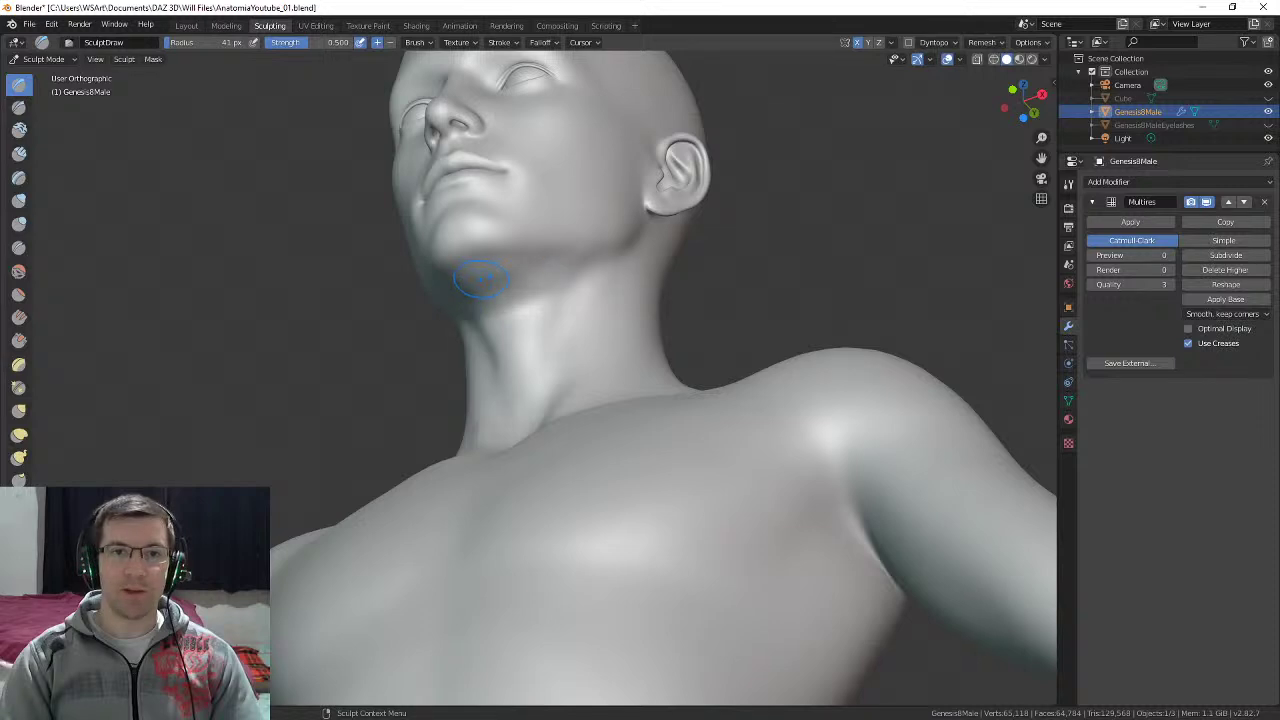
{"action": "middle_click_drag", "start_coordinate": [571, 283], "coordinate": [543, 300]}
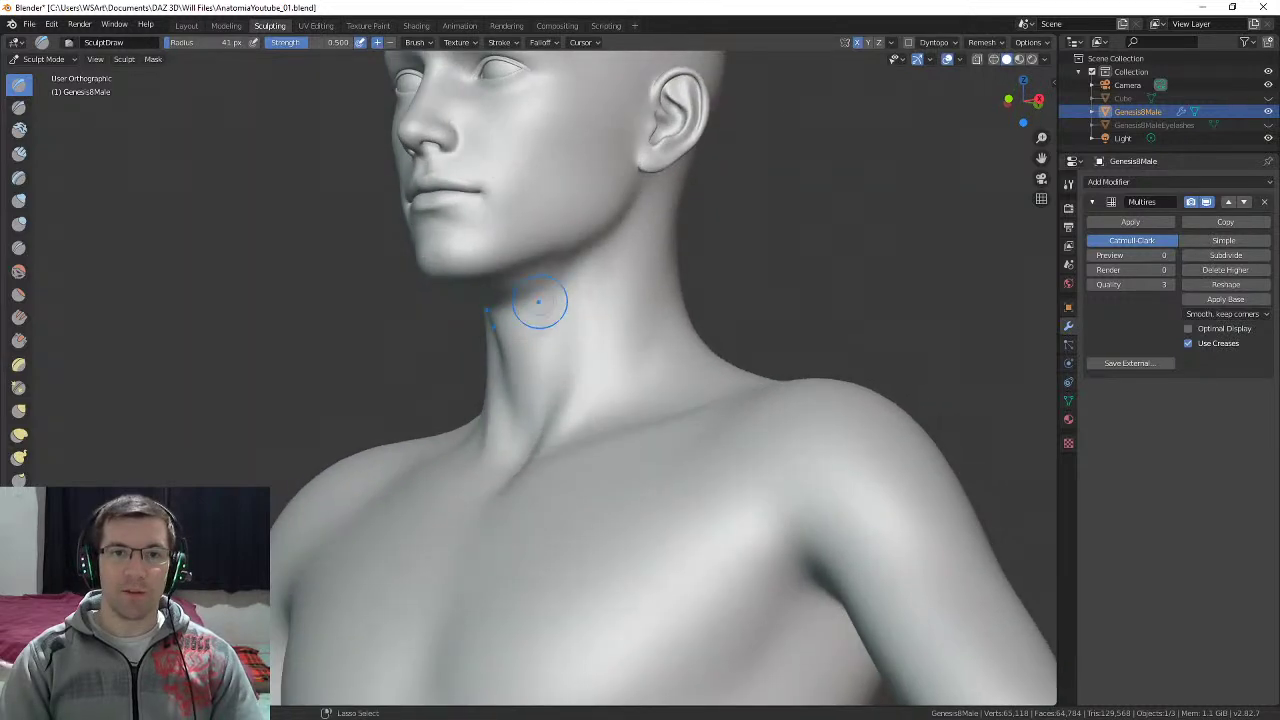
{"action": "mouse_move", "coordinate": [505, 345]}
{"action": "middle_mouse_down"}
{"action": "mouse_move", "coordinate": [563, 331]}
{"action": "mouse_move", "coordinate": [543, 357]}
{"action": "middle_mouse_up"}
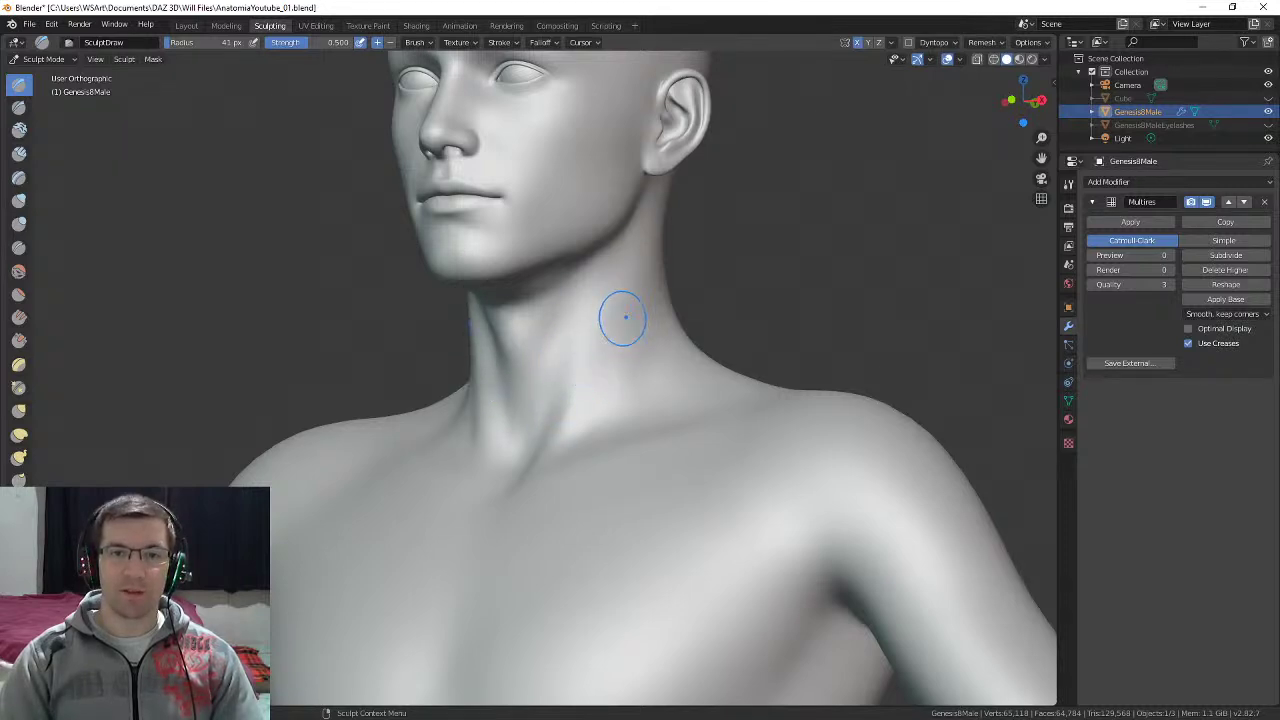
{"action": "middle_click_drag", "start_coordinate": [620, 320], "coordinate": [600, 446]}
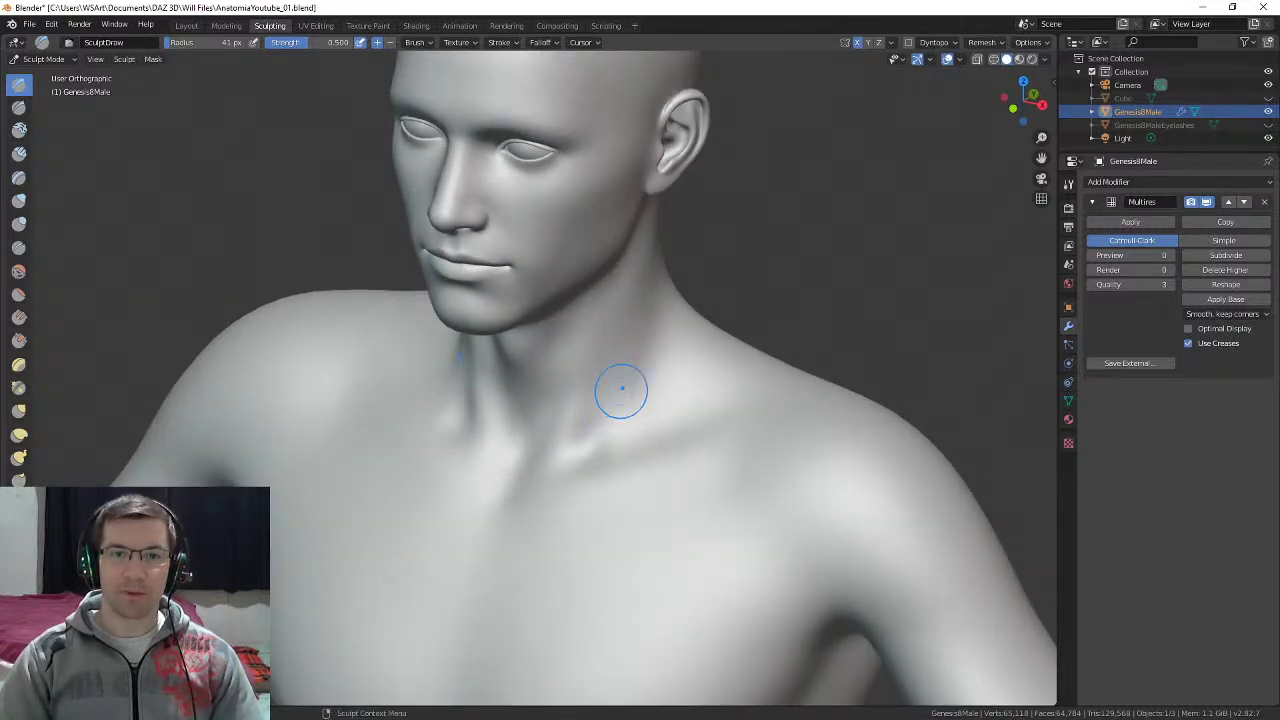
{"action": "middle_click_drag", "start_coordinate": [728, 404], "coordinate": [683, 346]}
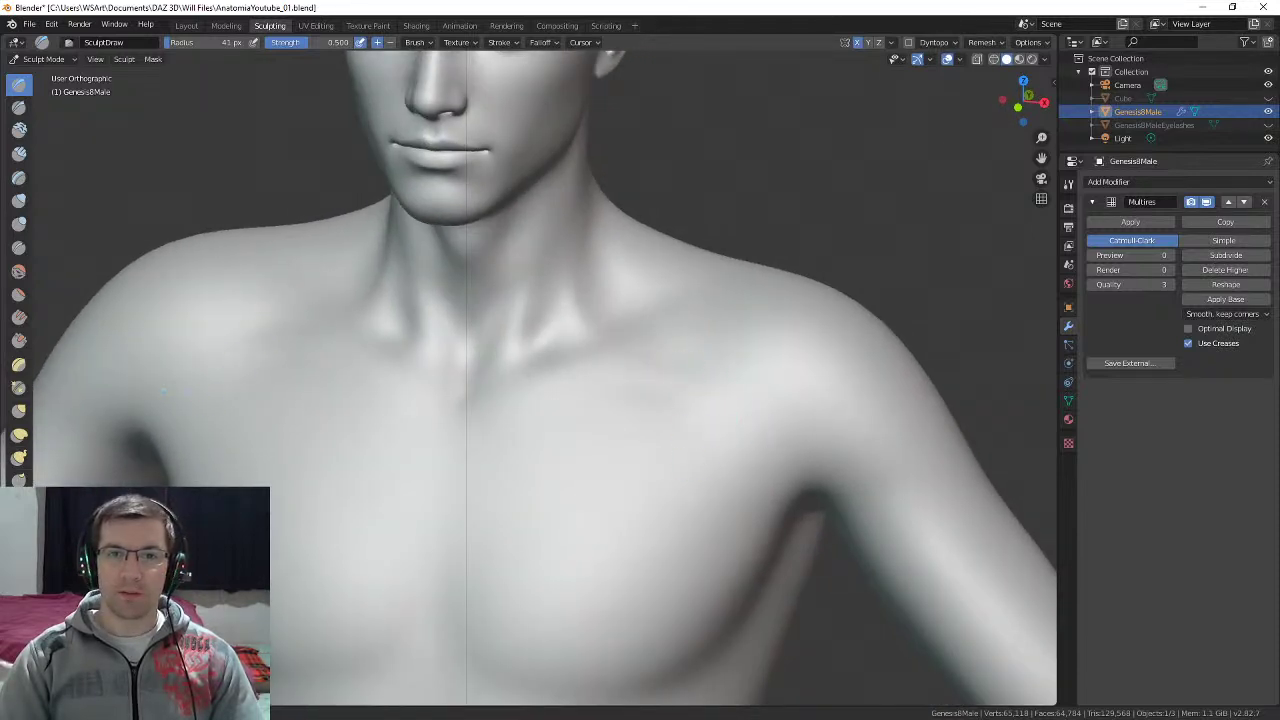
Step: Set the Draw brush radius to 75 px and examine the pectoral muscles and armpit from the front and side
{"action": "key", "text": "f"}
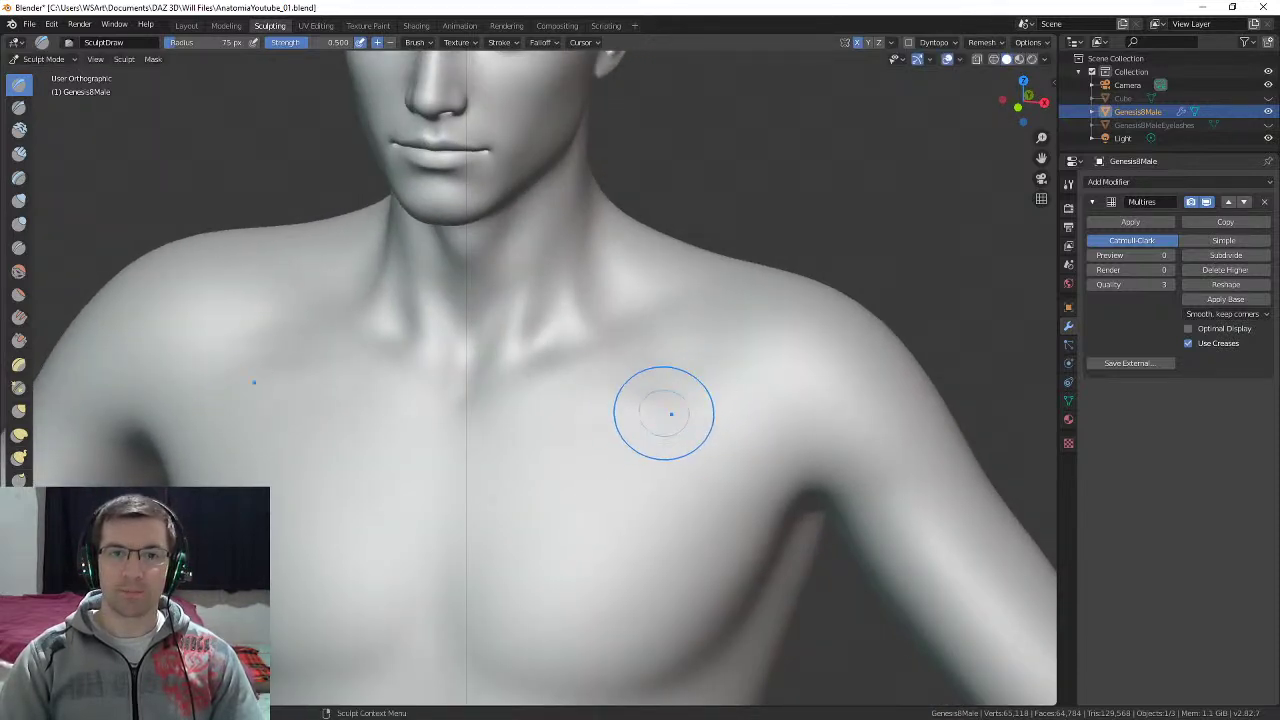
{"action": "left_click", "coordinate": [508, 440]}
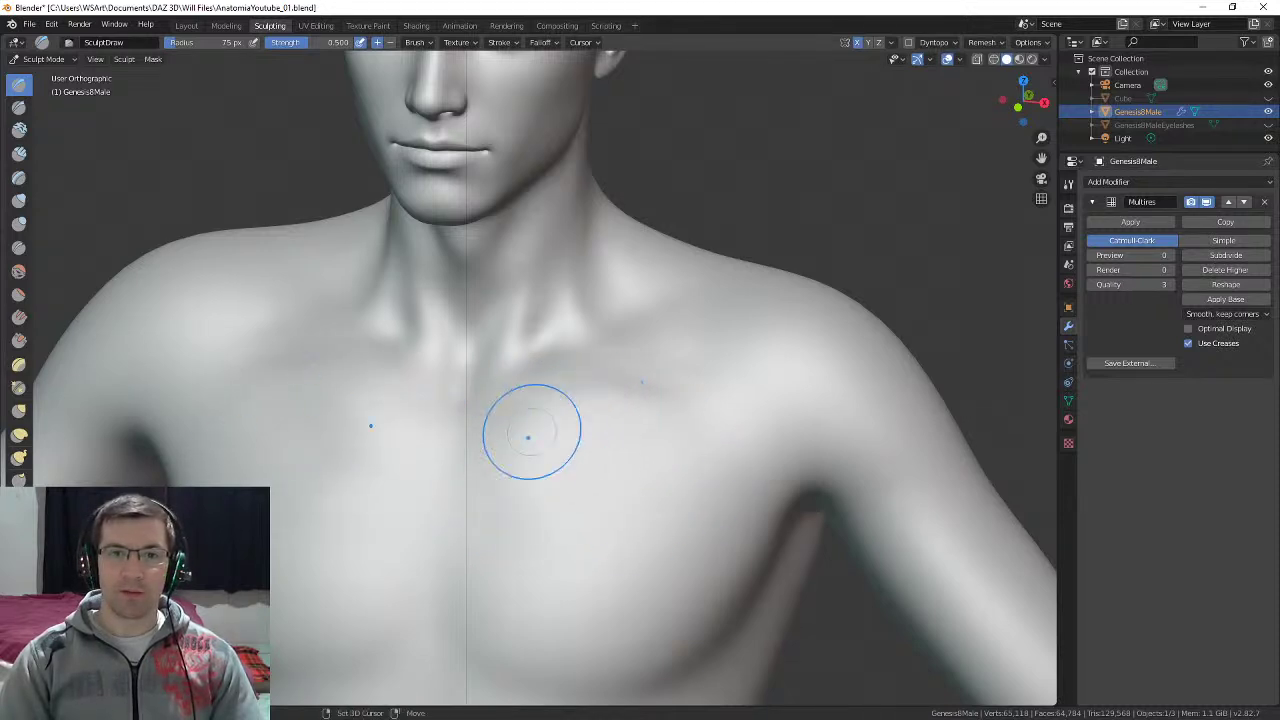
{"action": "middle_click_drag", "start_coordinate": [636, 441], "coordinate": [634, 331], "text": "shift"}
{"action": "mouse_move", "coordinate": [551, 403]}
{"action": "left_mouse_down"}
{"action": "mouse_move", "coordinate": [510, 490]}
{"action": "mouse_move", "coordinate": [606, 529]}
{"action": "left_mouse_up"}
{"action": "mouse_move", "coordinate": [616, 480]}
{"action": "middle_mouse_down"}
{"action": "mouse_move", "coordinate": [632, 427]}
{"action": "mouse_move", "coordinate": [529, 351]}
{"action": "mouse_move", "coordinate": [480, 286]}
{"action": "middle_mouse_up"}
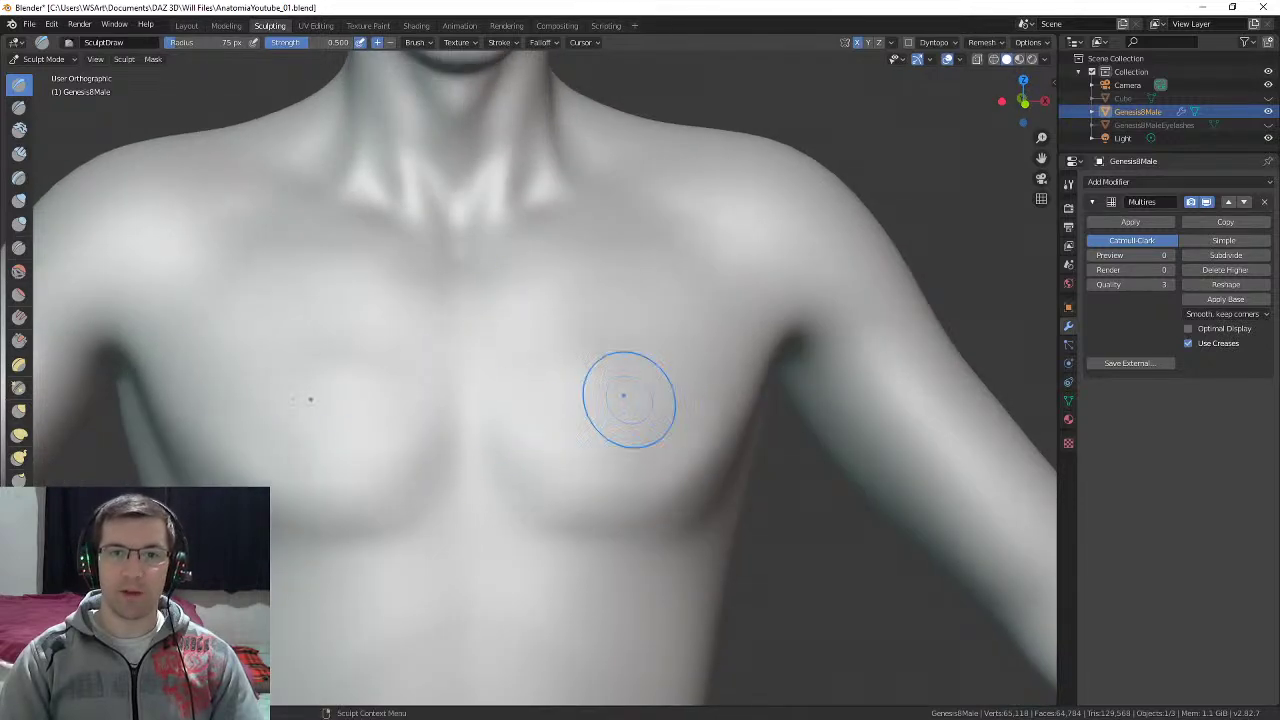
{"action": "mouse_move", "coordinate": [654, 325]}
{"action": "middle_mouse_down"}
{"action": "mouse_move", "coordinate": [607, 343]}
{"action": "mouse_move", "coordinate": [650, 380]}
{"action": "middle_mouse_up"}
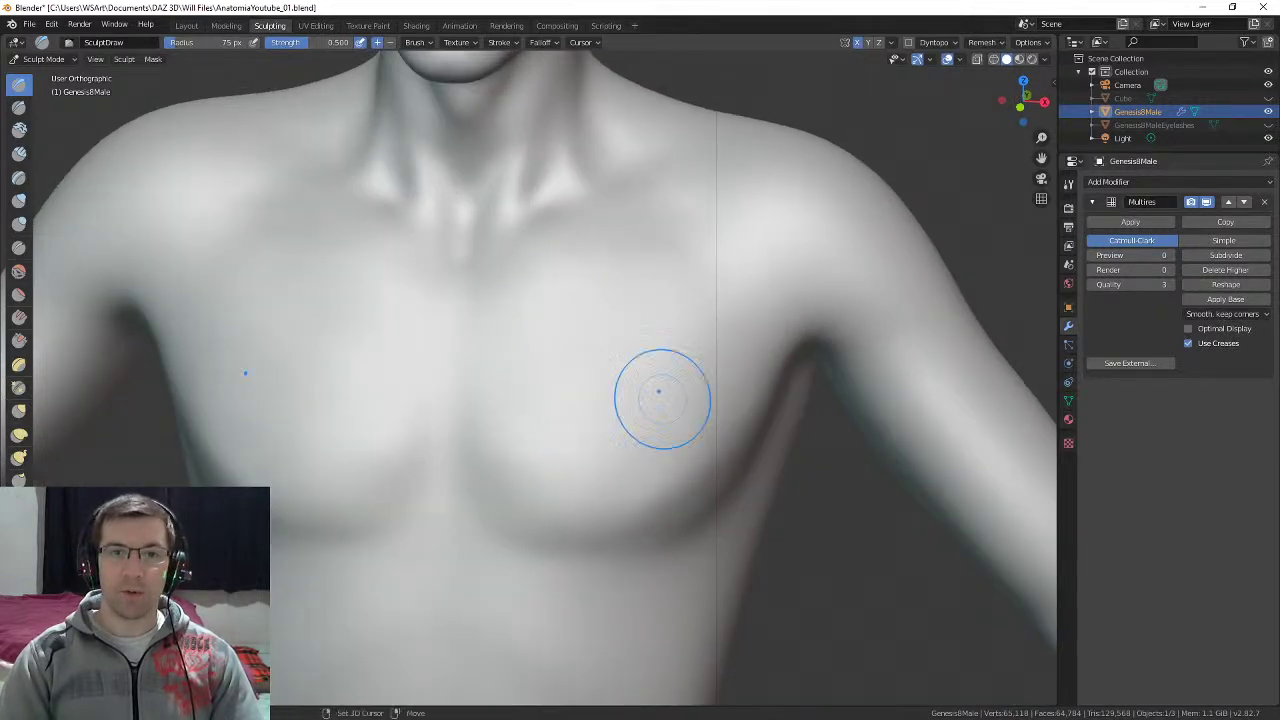
{"action": "mouse_move", "coordinate": [677, 429]}
{"action": "middle_mouse_down"}
{"action": "mouse_move", "coordinate": [642, 429]}
{"action": "mouse_move", "coordinate": [749, 434]}
{"action": "middle_mouse_up"}
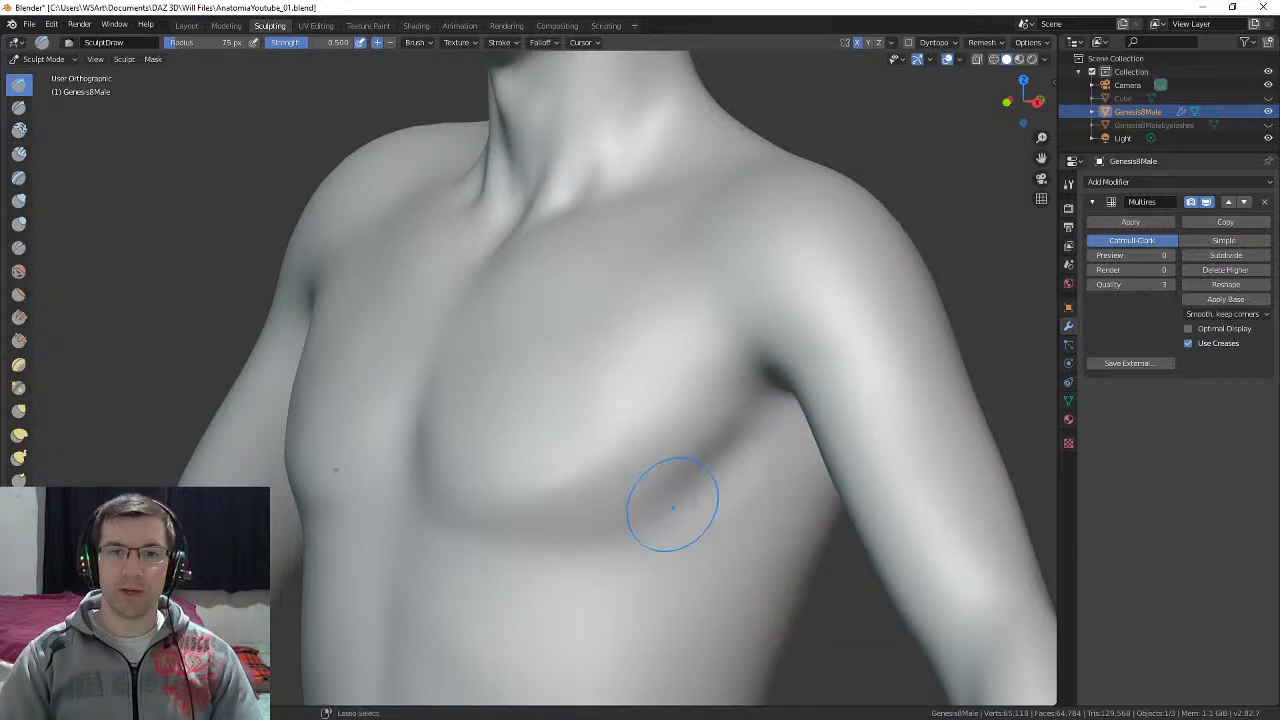
{"action": "mouse_move", "coordinate": [737, 385]}
{"action": "middle_mouse_down"}
{"action": "mouse_move", "coordinate": [763, 371]}
{"action": "mouse_move", "coordinate": [751, 360]}
{"action": "middle_mouse_up"}
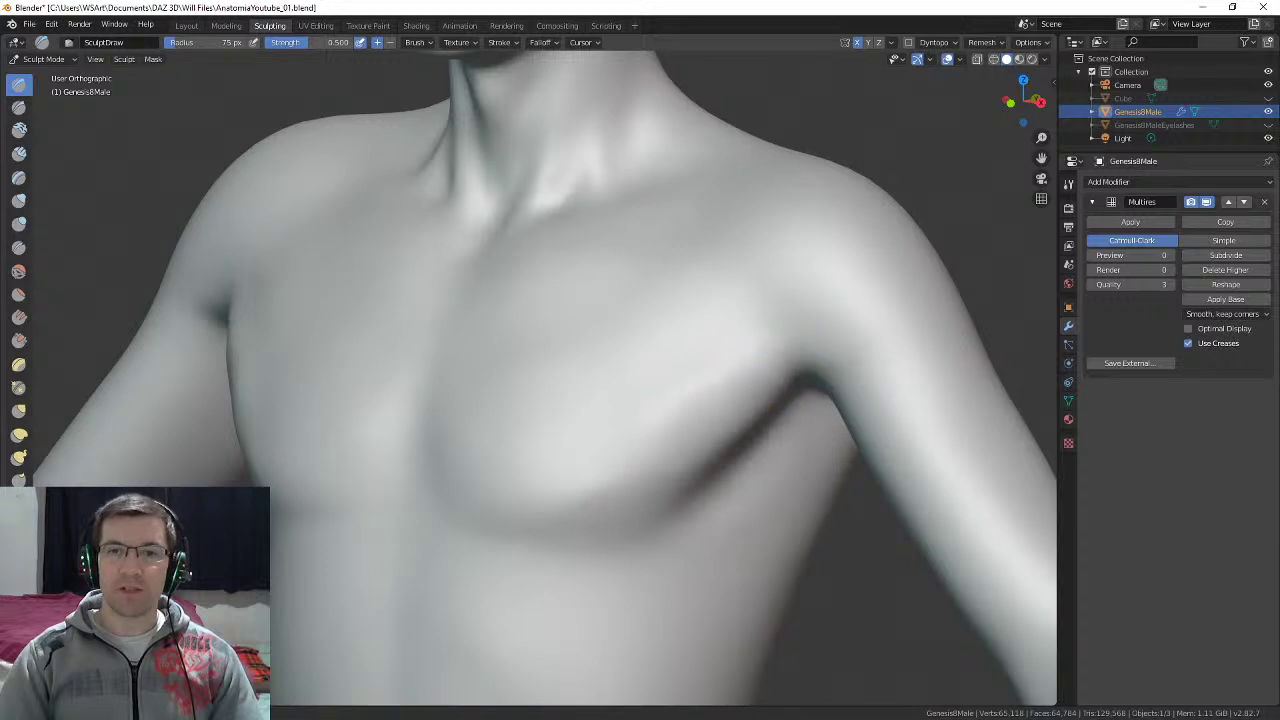
Step: Set the Draw brush radius to 59 px and deepen the crease under the pectorals up toward the armpits
{"action": "middle_click_drag", "start_coordinate": [690, 440], "coordinate": [650, 402]}
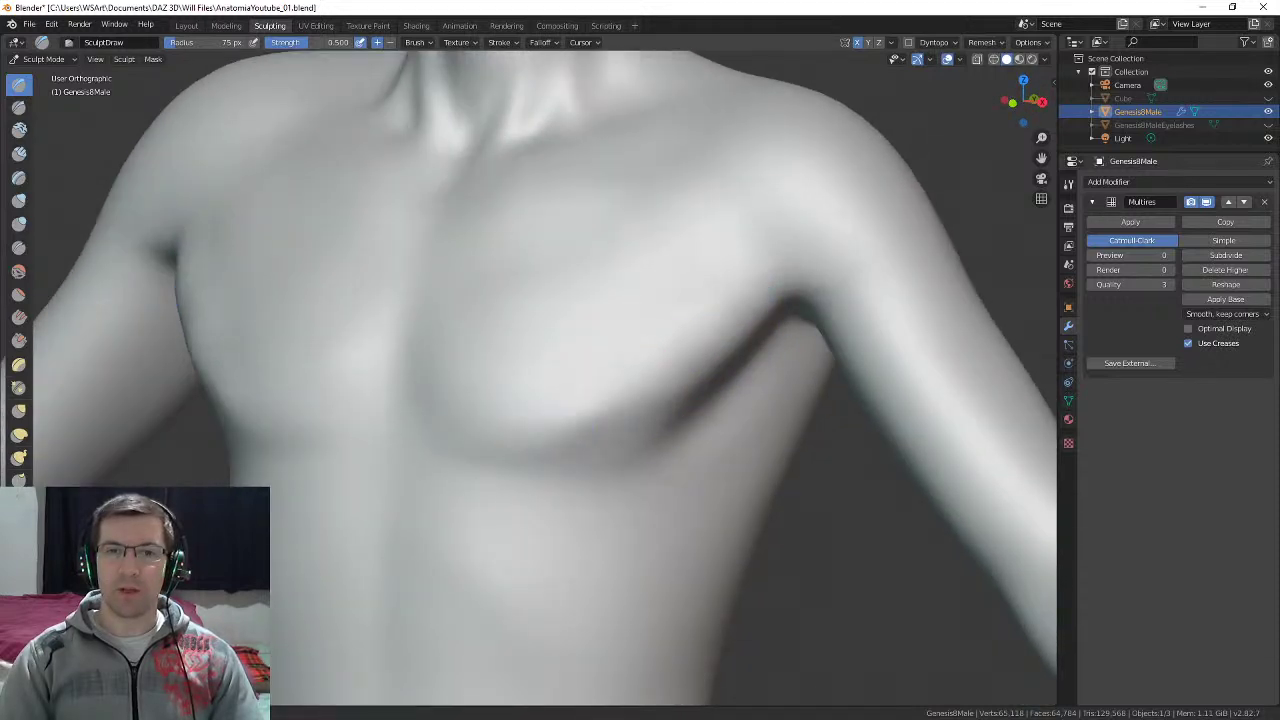
{"action": "key", "text": "f"}
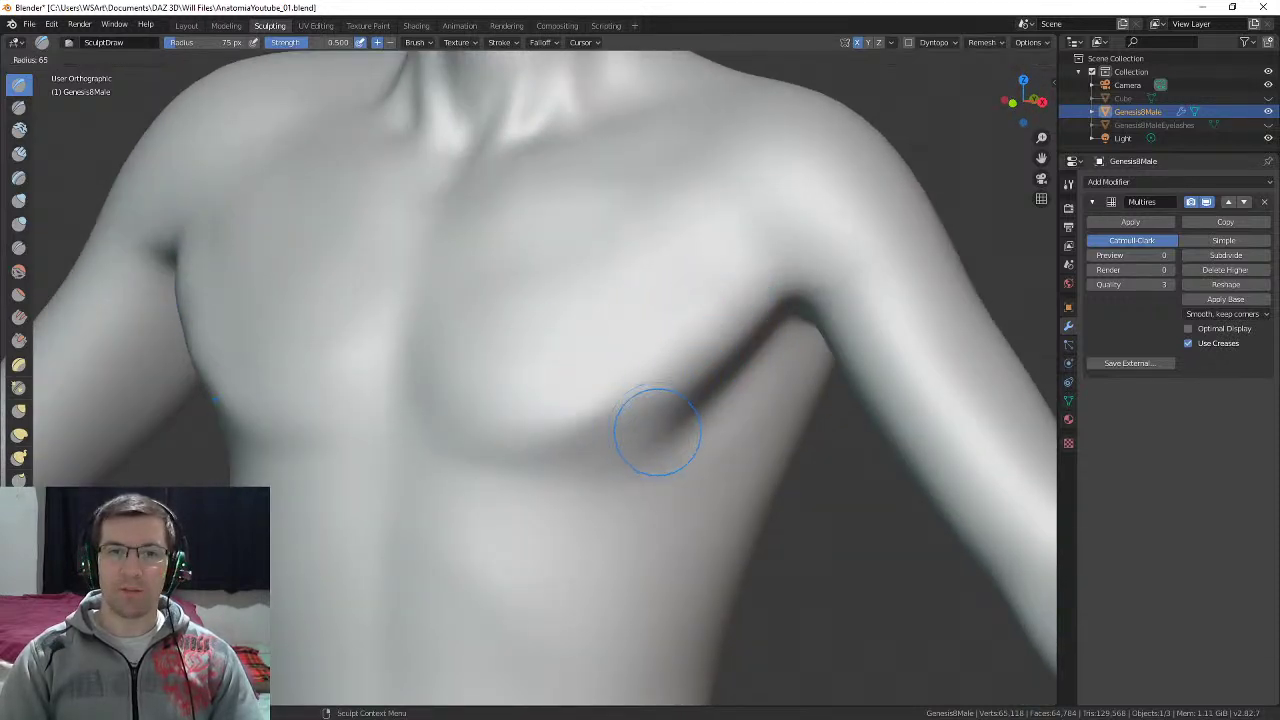
{"action": "left_click", "coordinate": [652, 450]}
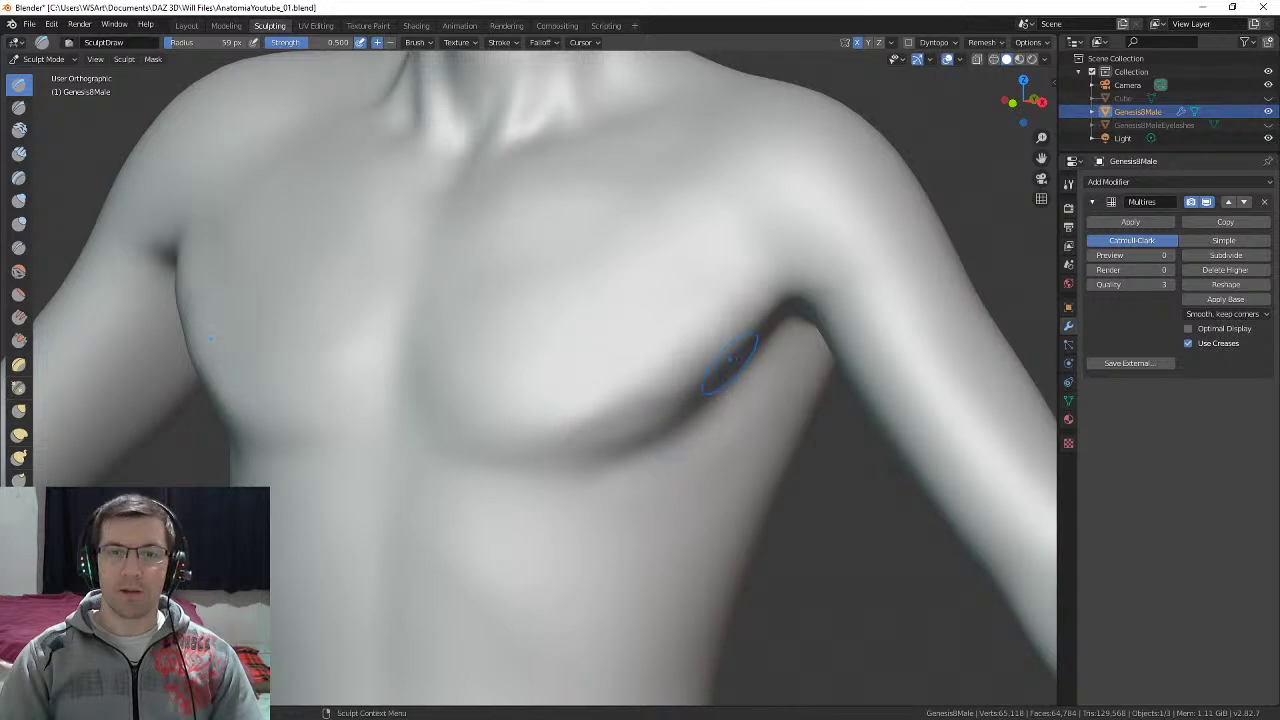
{"action": "middle_click_drag", "start_coordinate": [730, 359], "coordinate": [667, 300]}
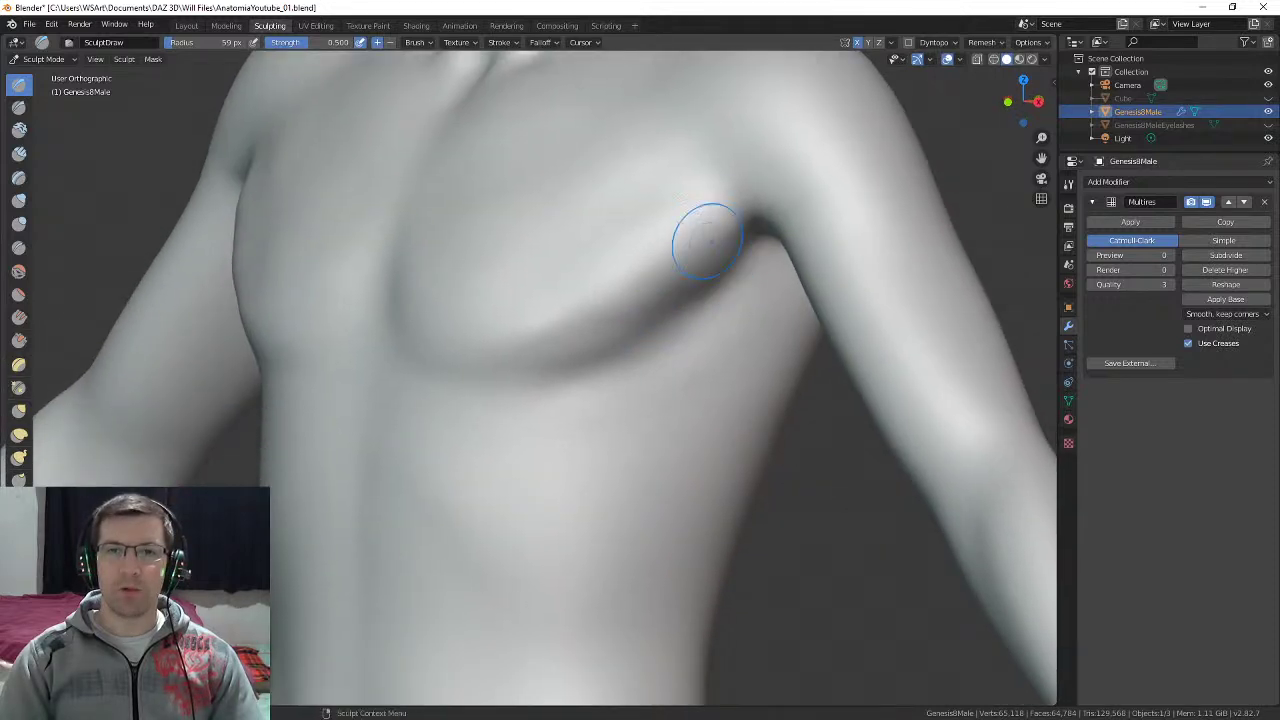
{"action": "mouse_move", "coordinate": [672, 236]}
{"action": "middle_mouse_down"}
{"action": "mouse_move", "coordinate": [748, 230]}
{"action": "mouse_move", "coordinate": [702, 327]}
{"action": "middle_mouse_up"}
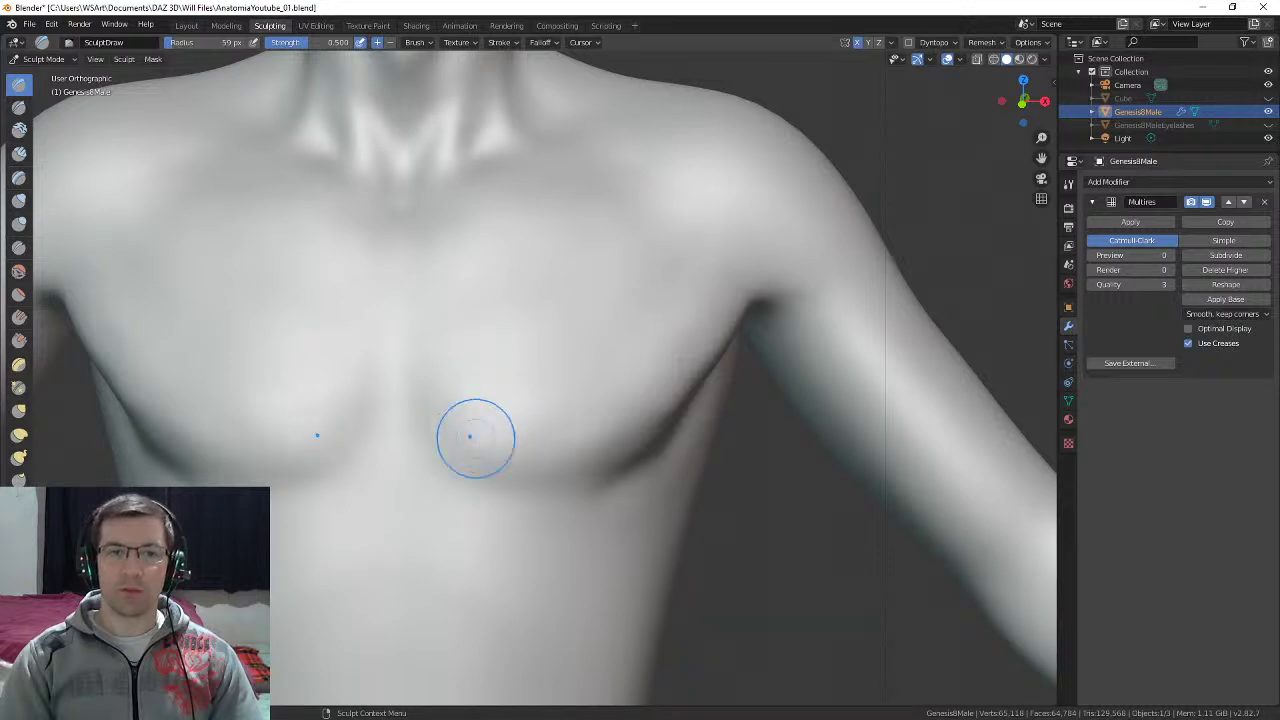
Step: Define the inner lower edges of the pectorals at the sternum and set the Draw brush radius to 46 px
{"action": "middle_click_drag", "start_coordinate": [480, 408], "coordinate": [566, 351], "text": "shift"}
{"action": "key", "text": "f"}
{"action": "left_click", "coordinate": [525, 377]}
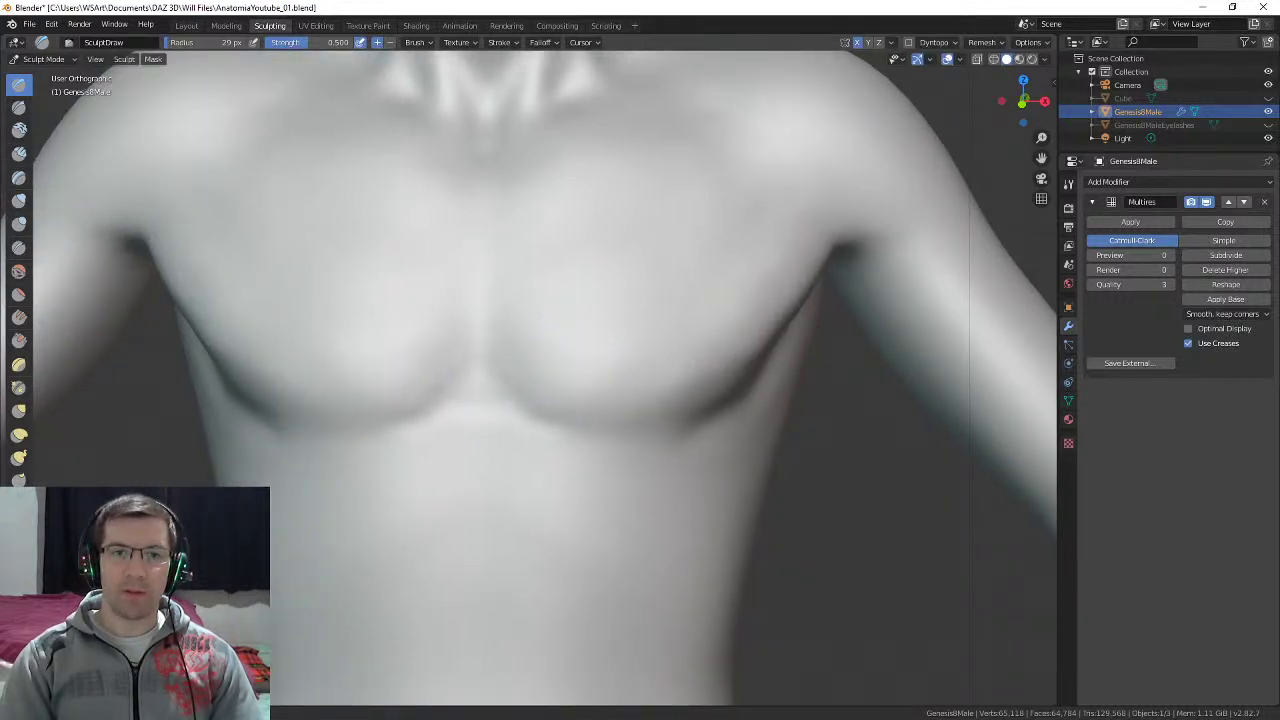
{"action": "scroll", "coordinate": [591, 271], "scroll_direction": "down", "scroll_amount": 3}
{"action": "scroll", "coordinate": [580, 271], "scroll_direction": "up", "scroll_amount": 3}
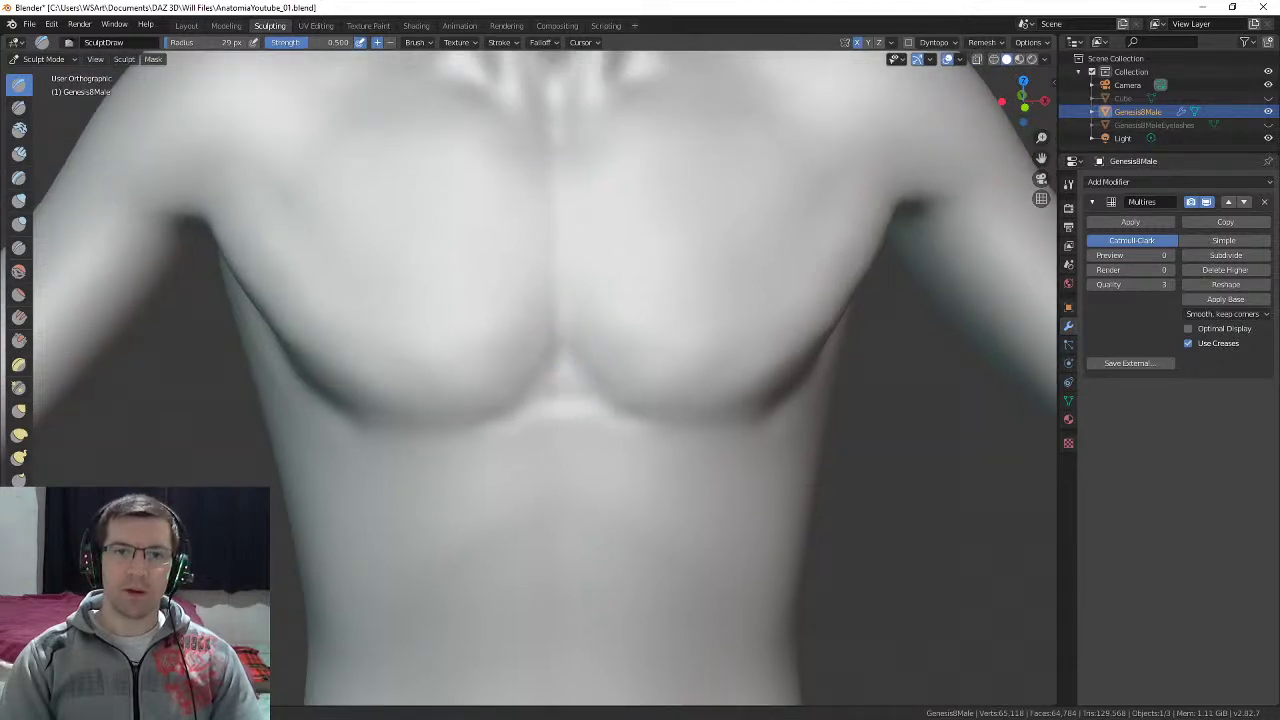
{"action": "key", "text": "f"}
{"action": "left_click", "coordinate": [591, 406]}
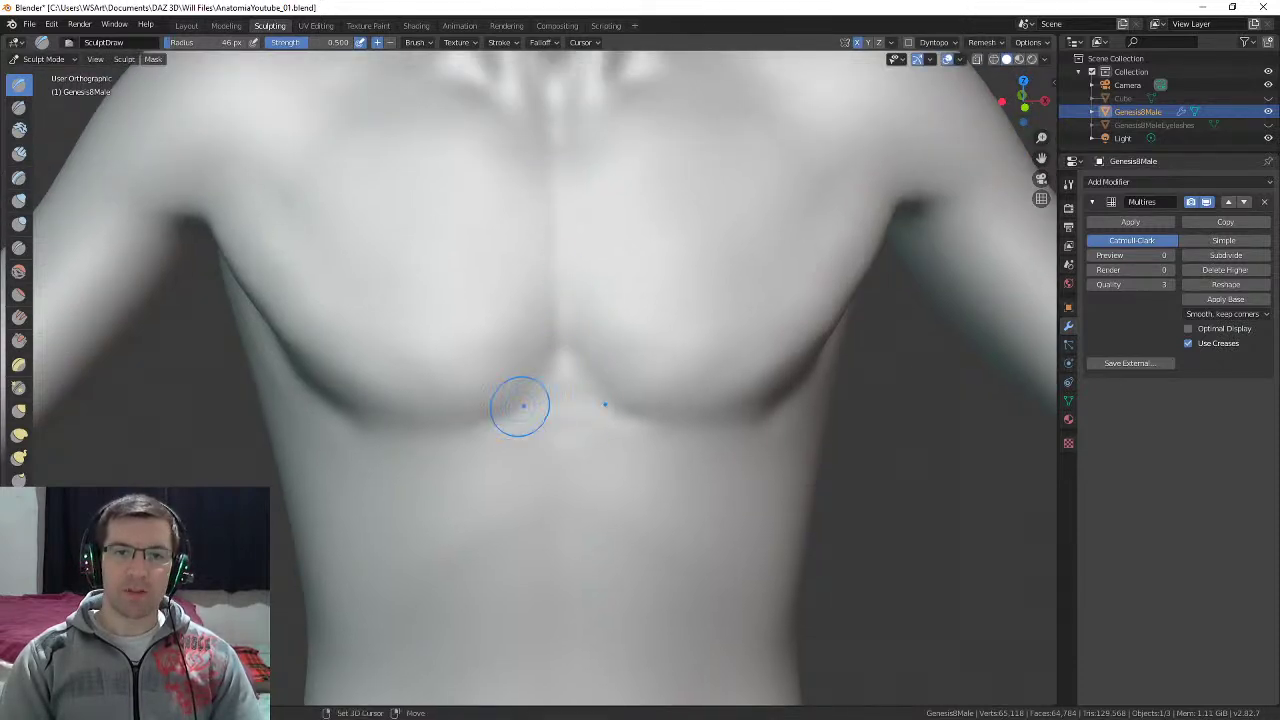
Step: Carve the vertical midline groove down the upper abdomen and sculpt the navel with a 20 px brush
{"action": "scroll", "coordinate": [574, 415], "scroll_direction": "down", "scroll_amount": 3}
{"action": "scroll", "coordinate": [572, 316], "scroll_direction": "up", "scroll_amount": 2}
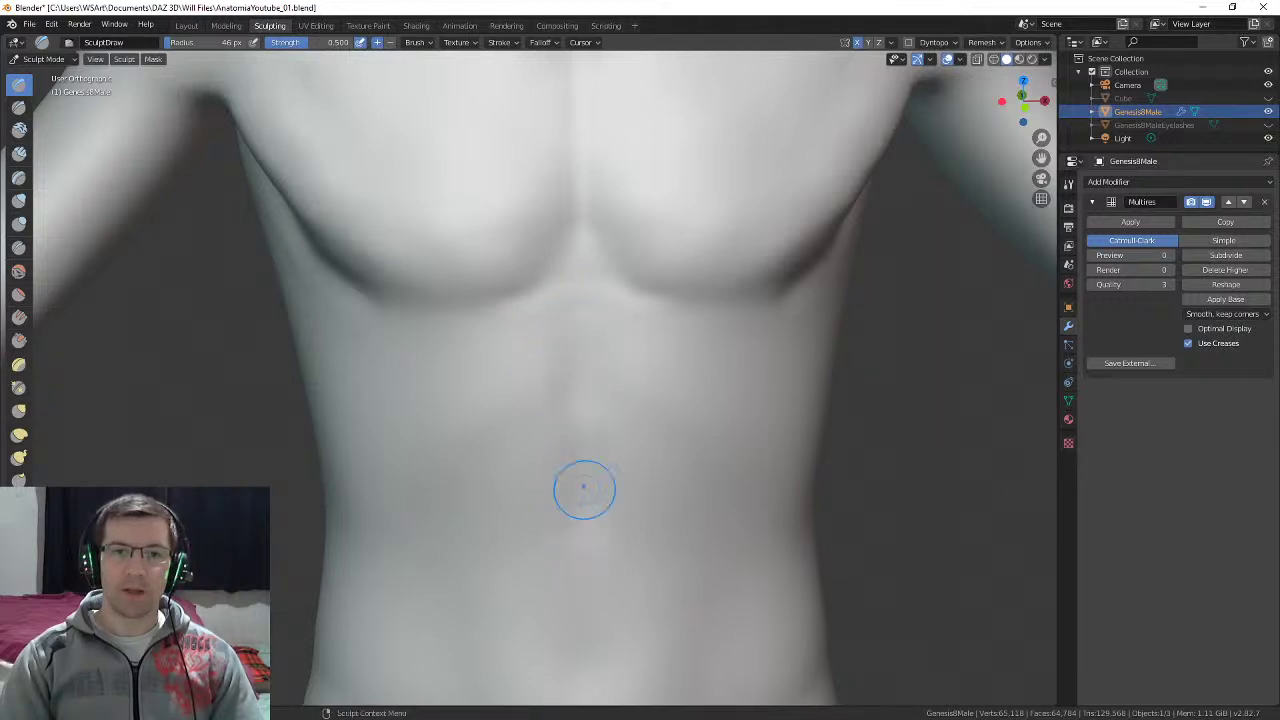
{"action": "scroll", "coordinate": [584, 489], "scroll_direction": "down", "scroll_amount": 3}
{"action": "scroll", "coordinate": [574, 491], "scroll_direction": "up", "scroll_amount": 2}
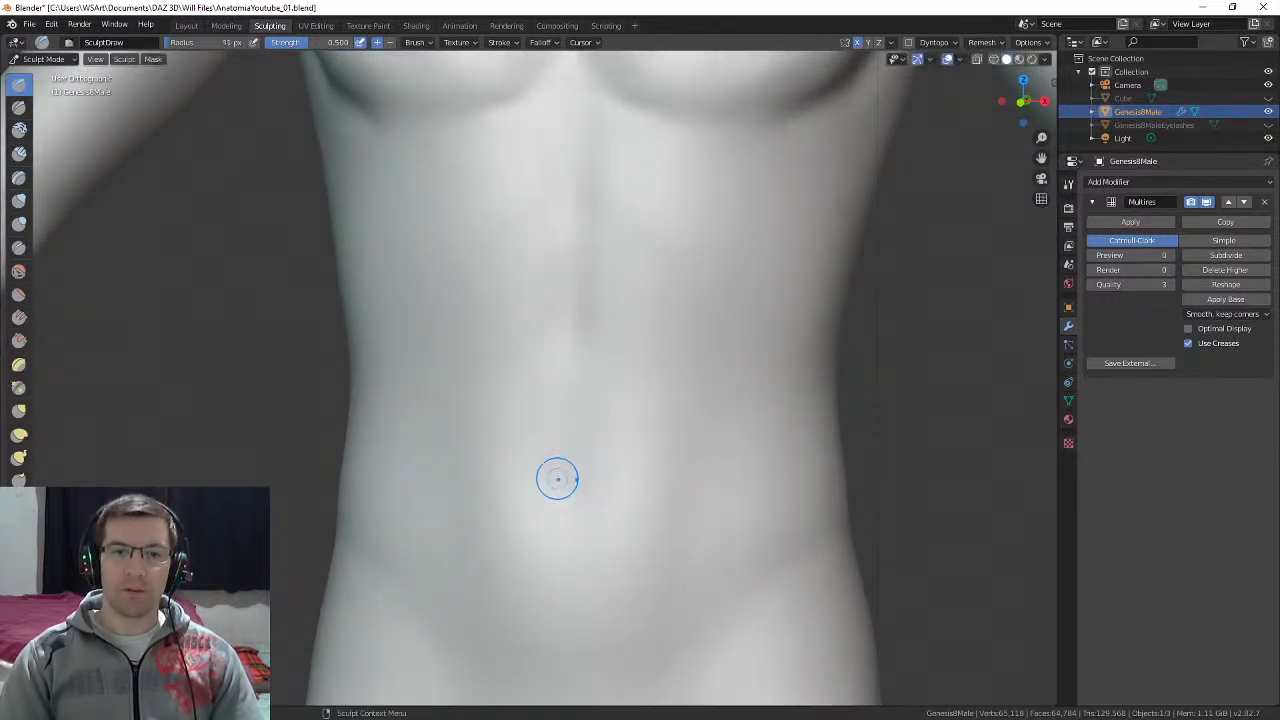
{"action": "key", "text": "f"}
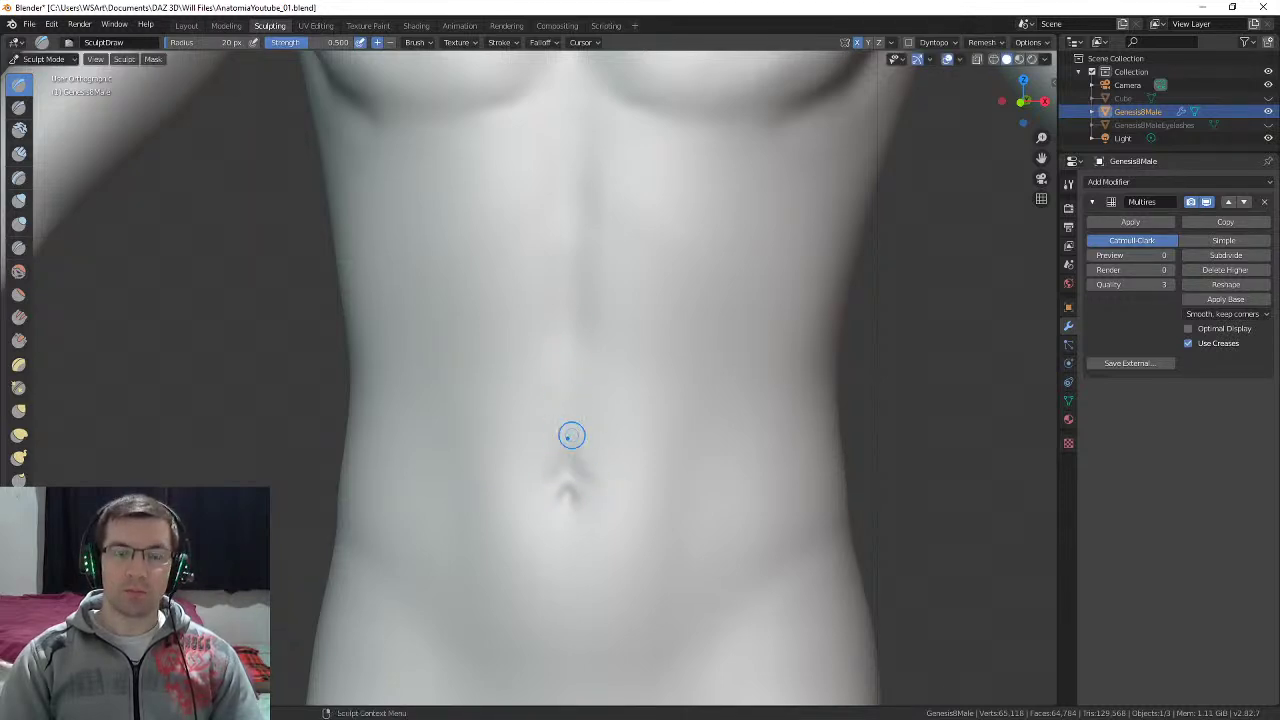
{"action": "middle_click_drag", "start_coordinate": [583, 408], "coordinate": [612, 347], "text": "shift"}
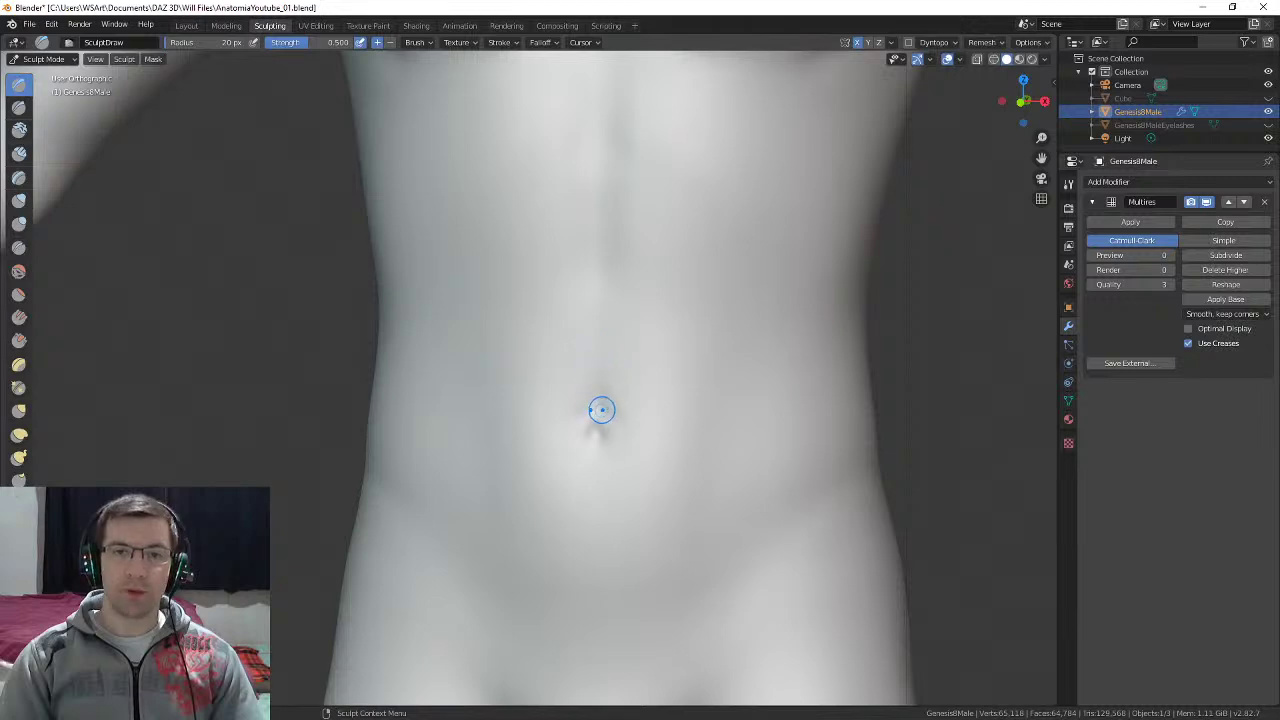
Step: Carve a horizontal groove across the abdomen just above the navel with a 44 px brush and smooth it
{"action": "key", "text": "f"}
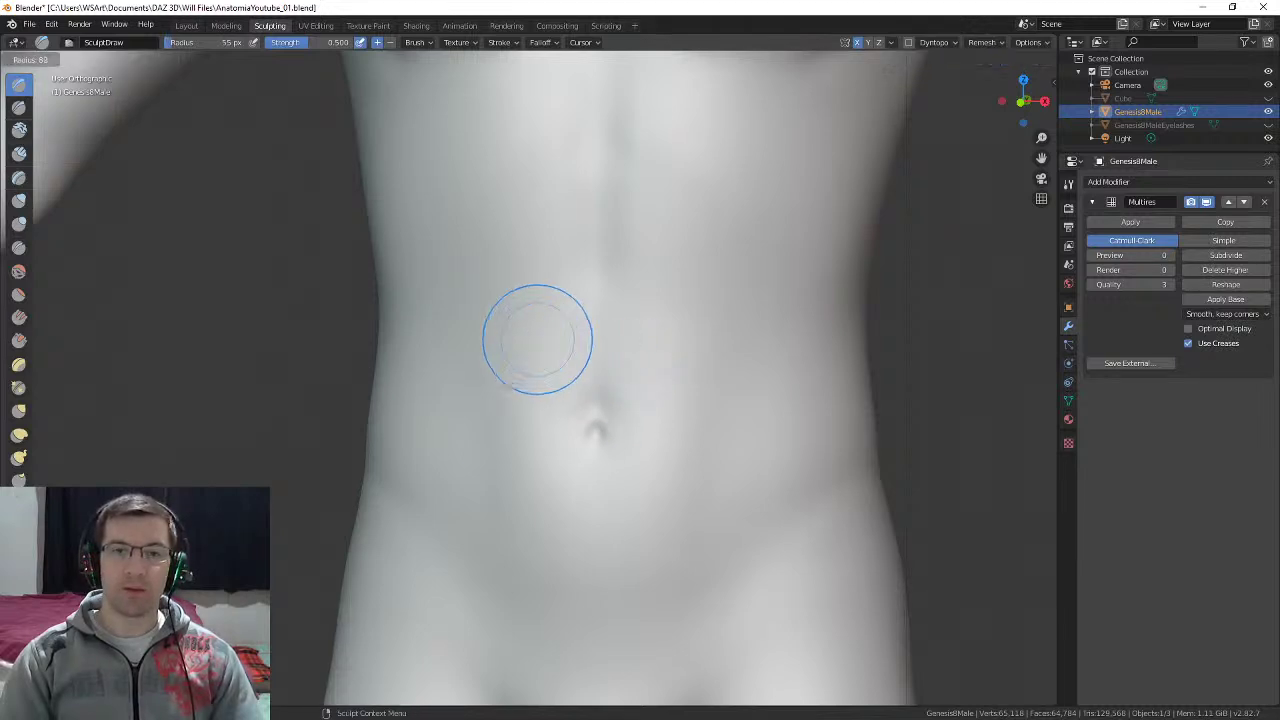
{"action": "left_click", "coordinate": [626, 340]}
{"action": "key", "text": "f"}
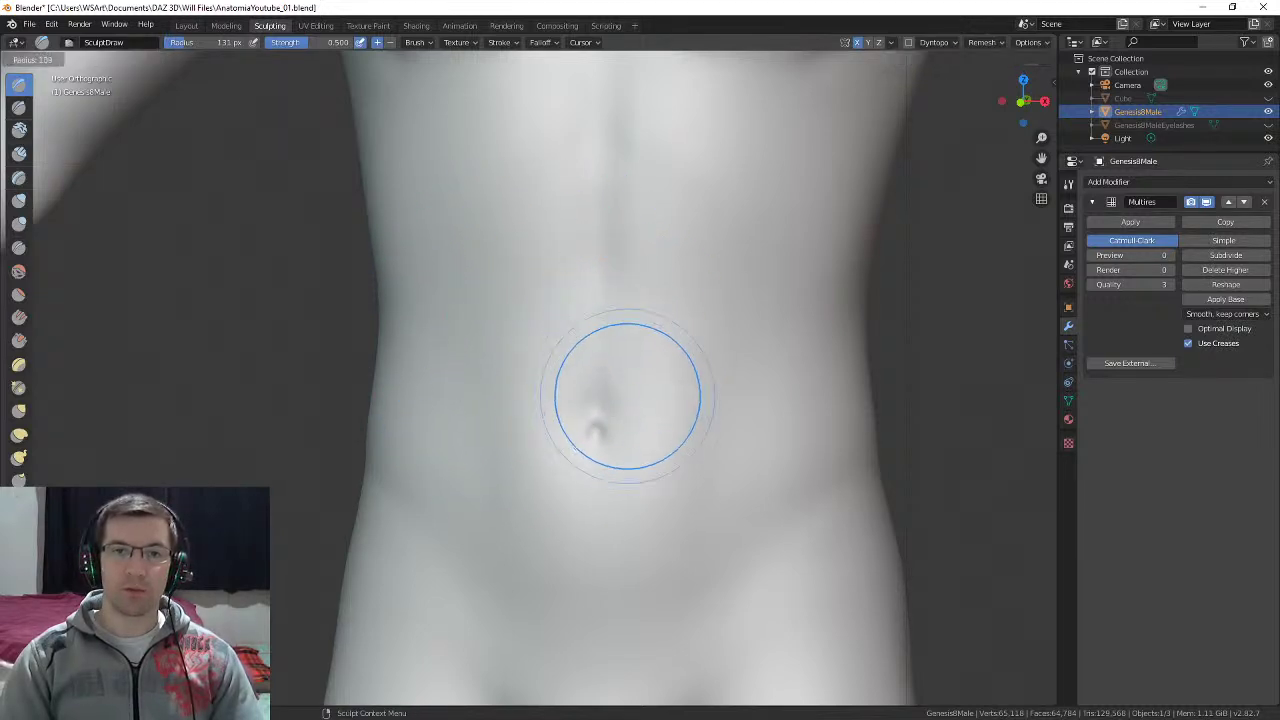
{"action": "left_click", "coordinate": [671, 396]}
{"action": "key", "text": "f"}
{"action": "left_click", "coordinate": [597, 404]}
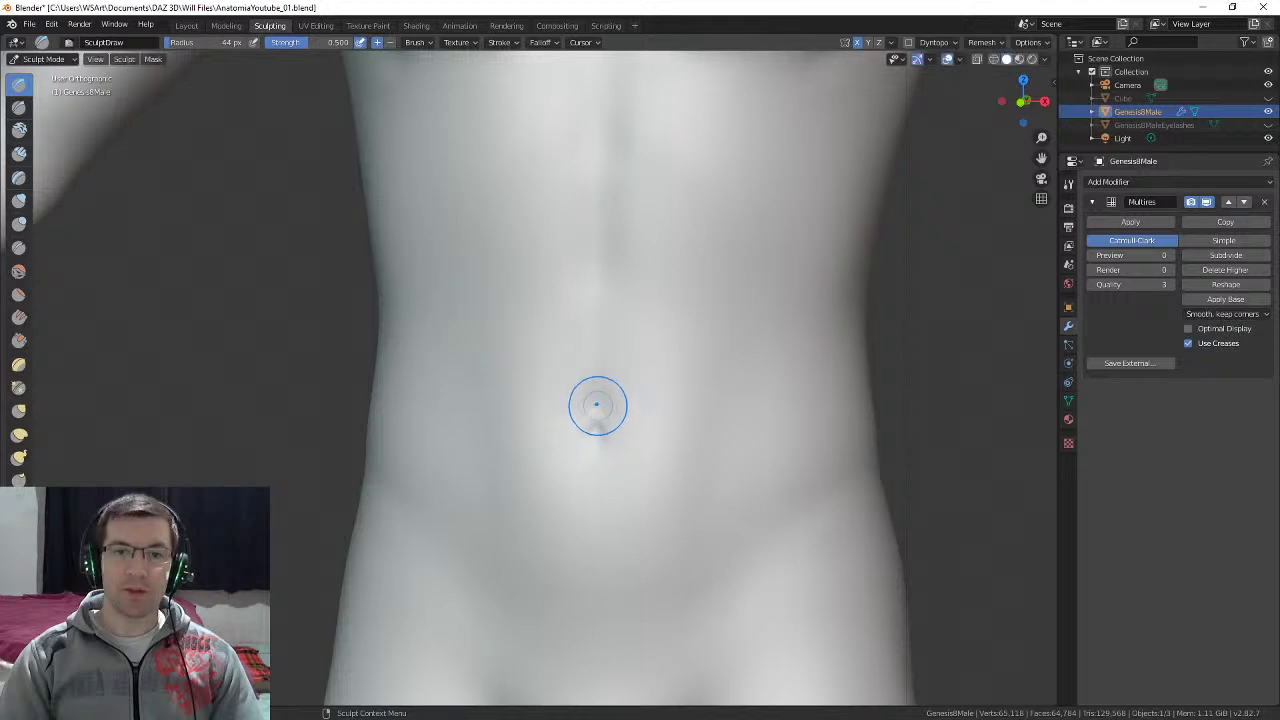
{"action": "left_click_drag", "start_coordinate": [490, 397], "coordinate": [706, 399]}
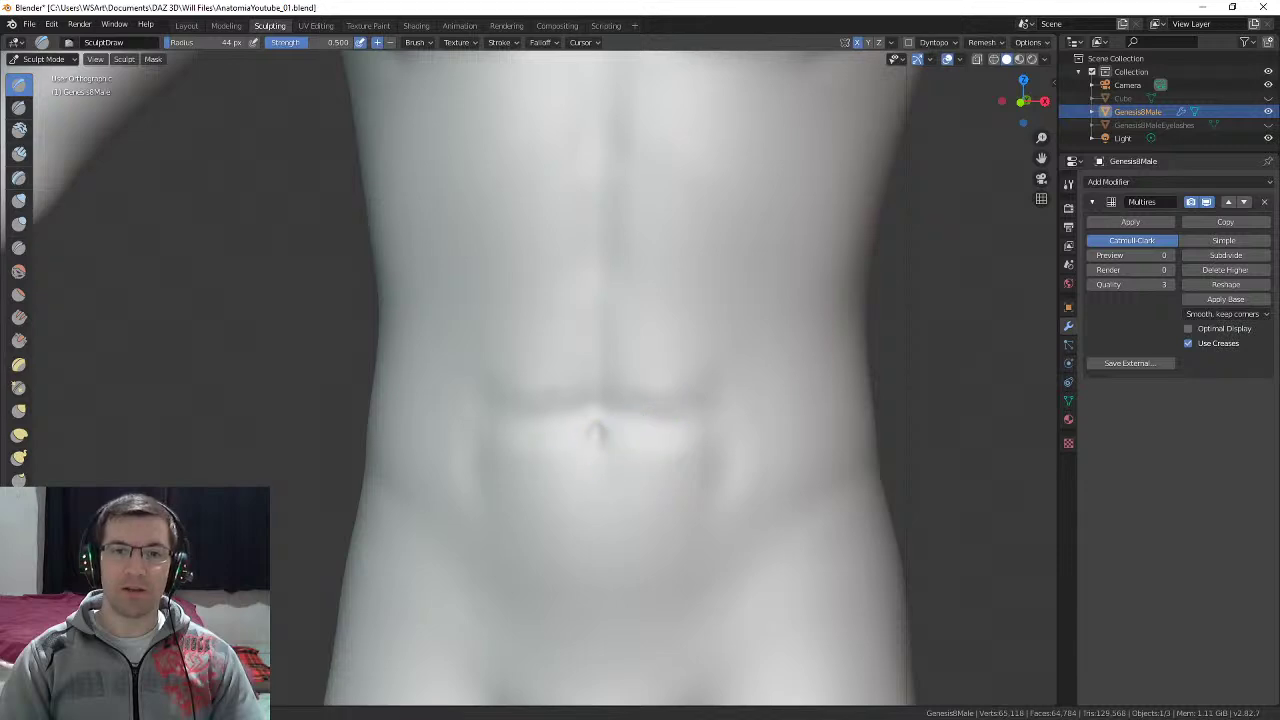
{"action": "mouse_move", "coordinate": [694, 434]}
{"action": "left_mouse_down", "text": "shift"}
{"action": "mouse_move", "coordinate": [643, 454]}
{"action": "mouse_move", "coordinate": [677, 380]}
{"action": "left_mouse_up", "text": "shift"}
{"action": "middle_click_drag", "start_coordinate": [704, 346], "coordinate": [677, 340]}
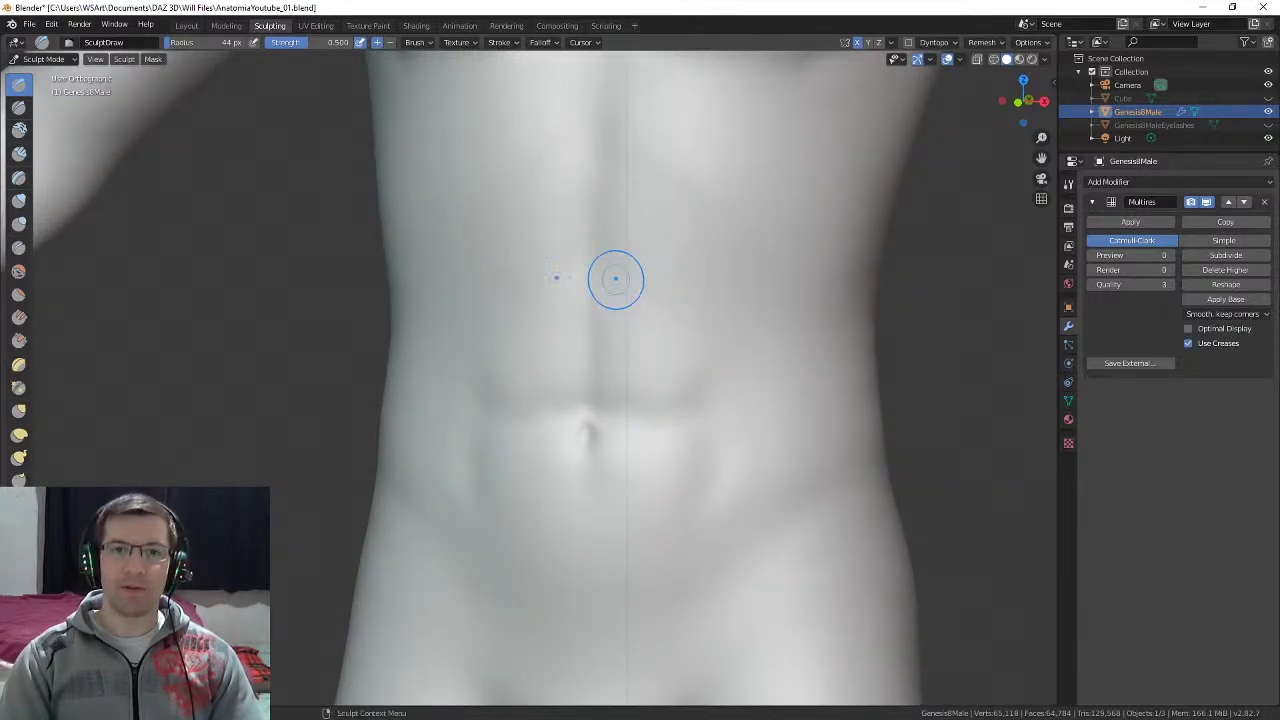
Step: Sculpt the upper abdominal segments with horizontal grooves between the navel and the pectorals
{"action": "middle_click_drag", "start_coordinate": [711, 189], "coordinate": [718, 338], "text": "shift"}
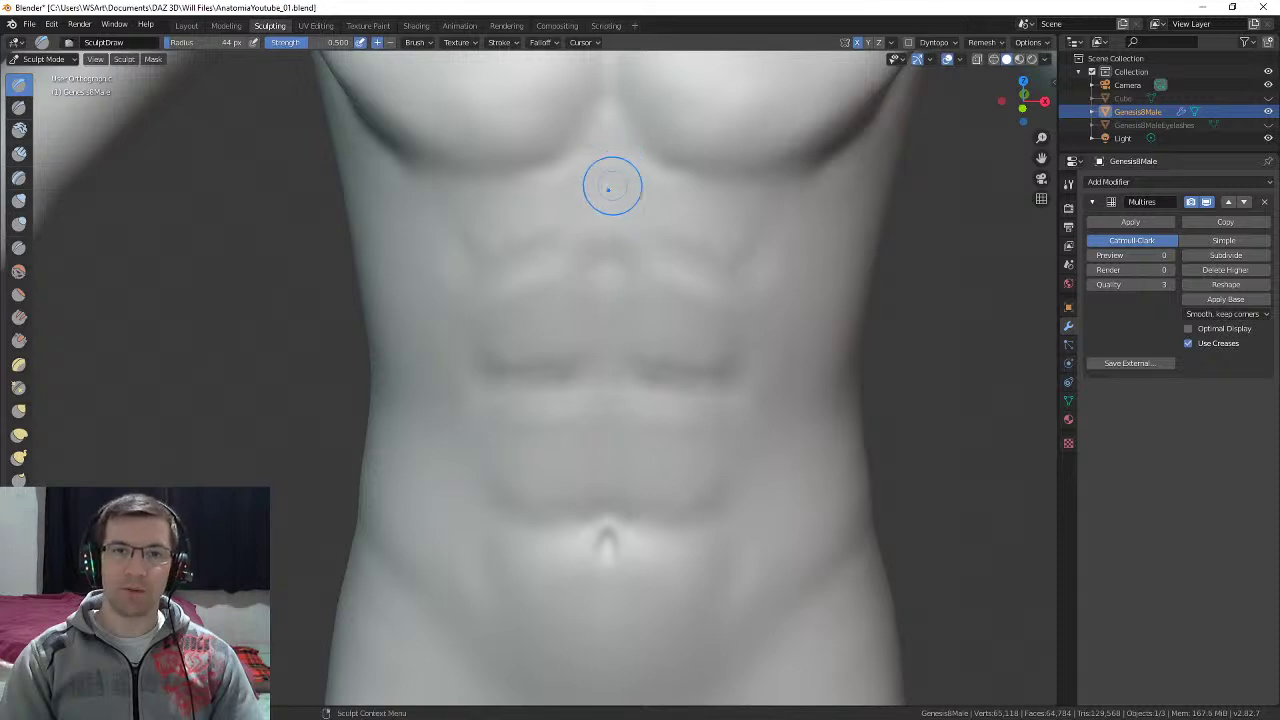
{"action": "left_click_drag", "start_coordinate": [598, 238], "coordinate": [607, 270]}
{"action": "middle_click_drag", "start_coordinate": [640, 262], "coordinate": [608, 265]}
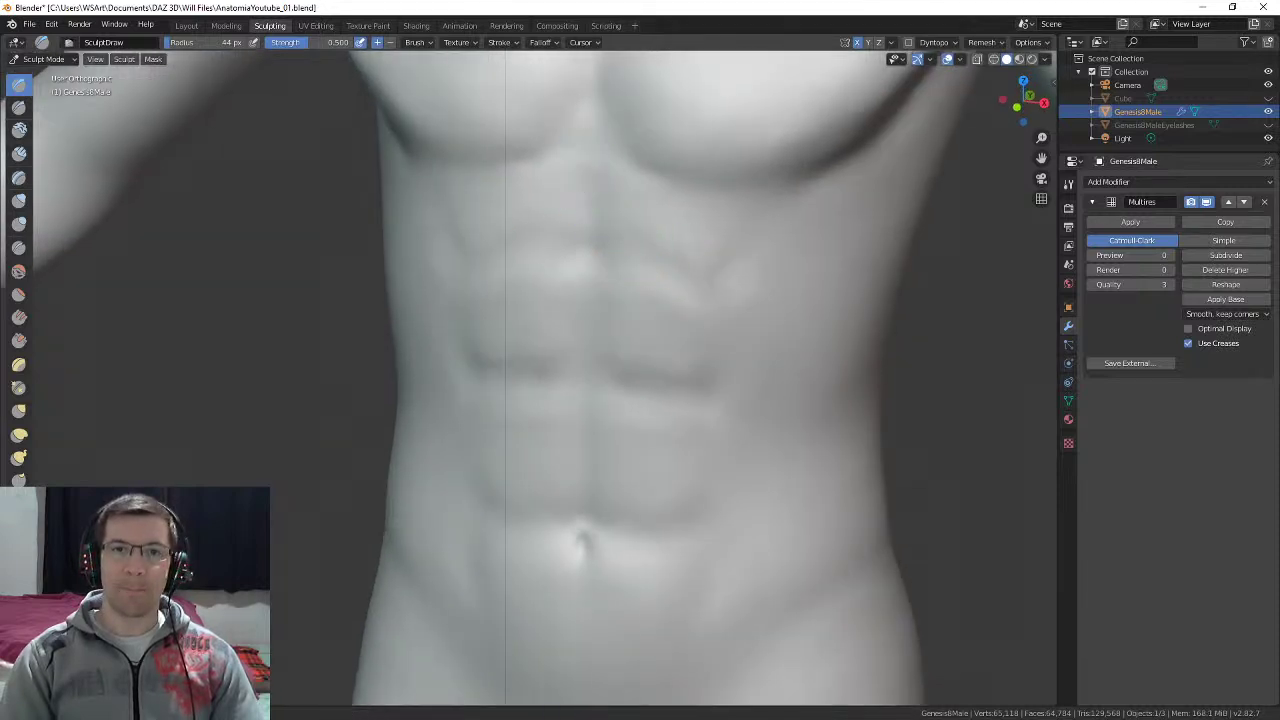
Step: Smooth the upper abdominal muscles with a 97 px brush radius
{"action": "key", "text": "f"}
{"action": "left_click", "coordinate": [645, 224]}
{"action": "mouse_move", "coordinate": [640, 223]}
{"action": "left_mouse_down", "text": "shift"}
{"action": "mouse_move", "coordinate": [620, 189]}
{"action": "mouse_move", "coordinate": [625, 310]}
{"action": "mouse_move", "coordinate": [689, 358]}
{"action": "left_mouse_up", "text": "shift"}
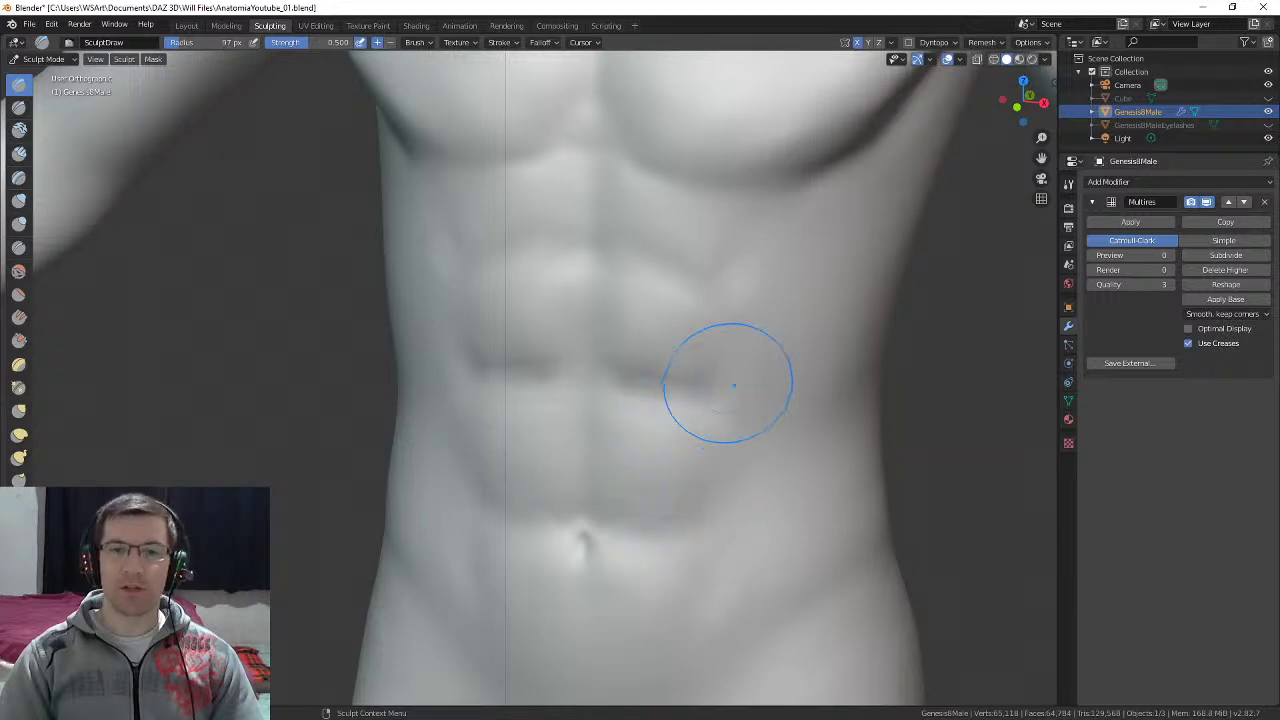
Step: Set the brush radius to 41 px and define the abdominals' outer edge down to the groin crease
{"action": "middle_click_drag", "start_coordinate": [726, 386], "coordinate": [686, 380]}
{"action": "key", "text": "f"}
{"action": "left_click", "coordinate": [658, 372]}
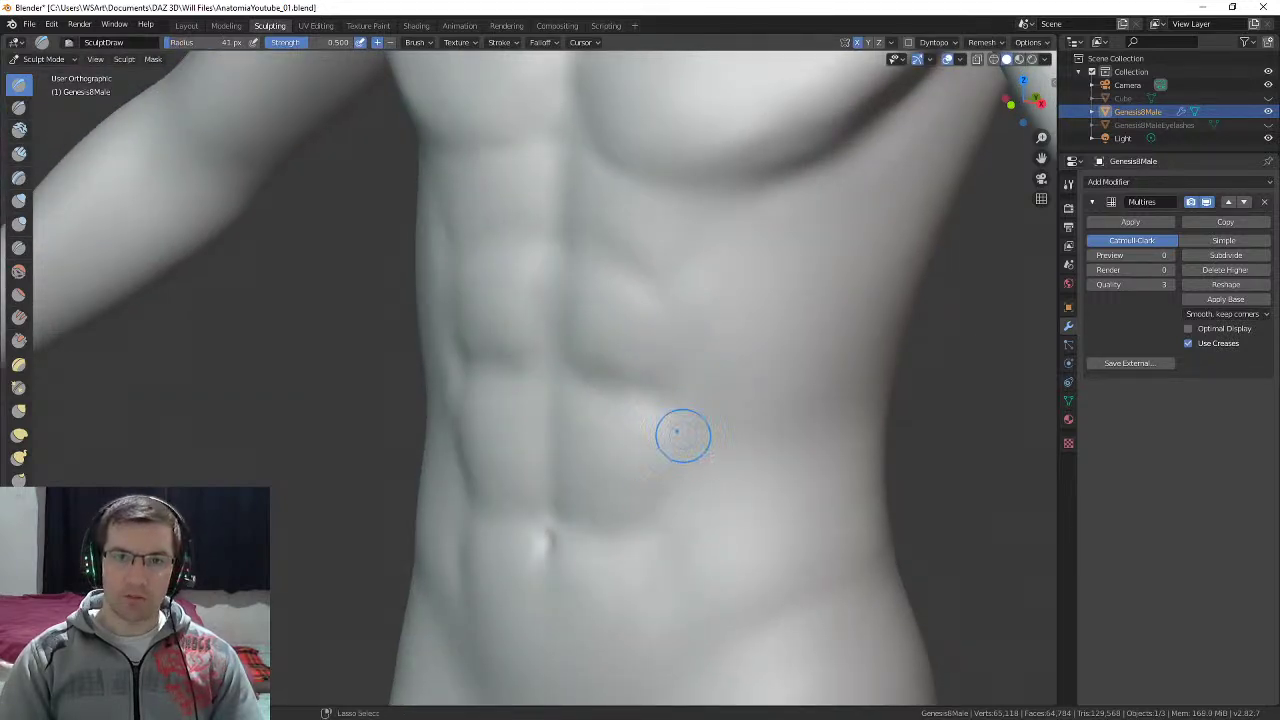
{"action": "middle_click_drag", "start_coordinate": [666, 488], "coordinate": [661, 315], "text": "shift"}
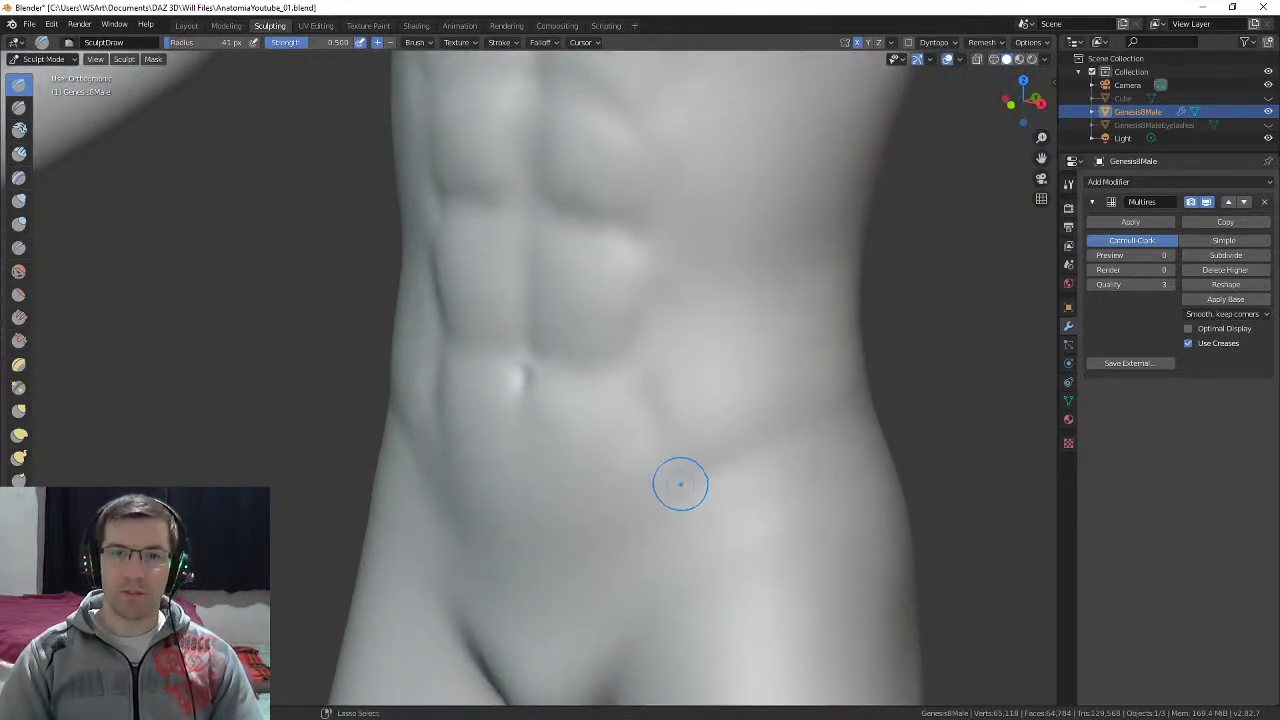
{"action": "mouse_move", "coordinate": [680, 484]}
{"action": "middle_mouse_down", "text": "shift"}
{"action": "mouse_move", "coordinate": [721, 346]}
{"action": "mouse_move", "coordinate": [666, 384]}
{"action": "middle_mouse_up", "text": "shift"}
Step: Set the brush radius to 84 px and shape the back of the hip and the hollow above it
{"action": "middle_click_drag", "start_coordinate": [675, 331], "coordinate": [600, 314]}
{"action": "key", "text": "f"}
{"action": "left_click", "coordinate": [560, 329]}
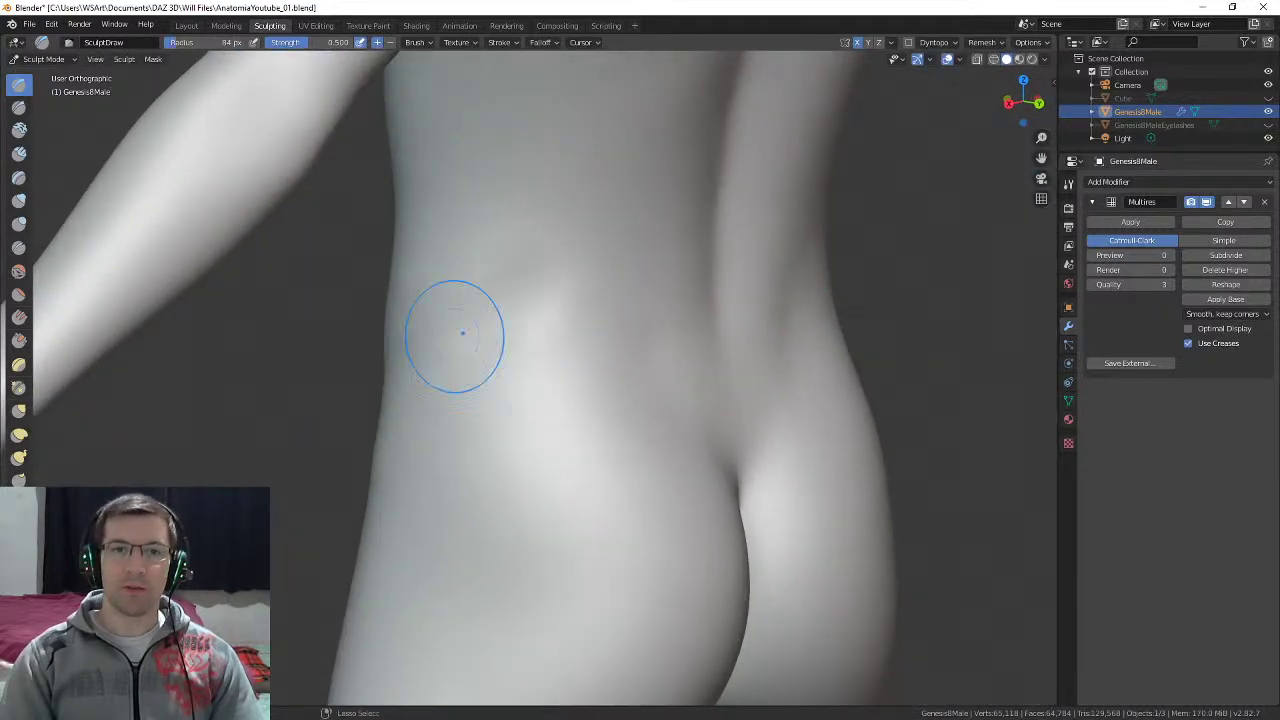
{"action": "mouse_move", "coordinate": [560, 286]}
{"action": "middle_mouse_down"}
{"action": "mouse_move", "coordinate": [580, 343]}
{"action": "mouse_move", "coordinate": [577, 208]}
{"action": "mouse_move", "coordinate": [545, 453]}
{"action": "middle_mouse_up"}
{"action": "middle_click_drag", "start_coordinate": [614, 414], "coordinate": [537, 357]}
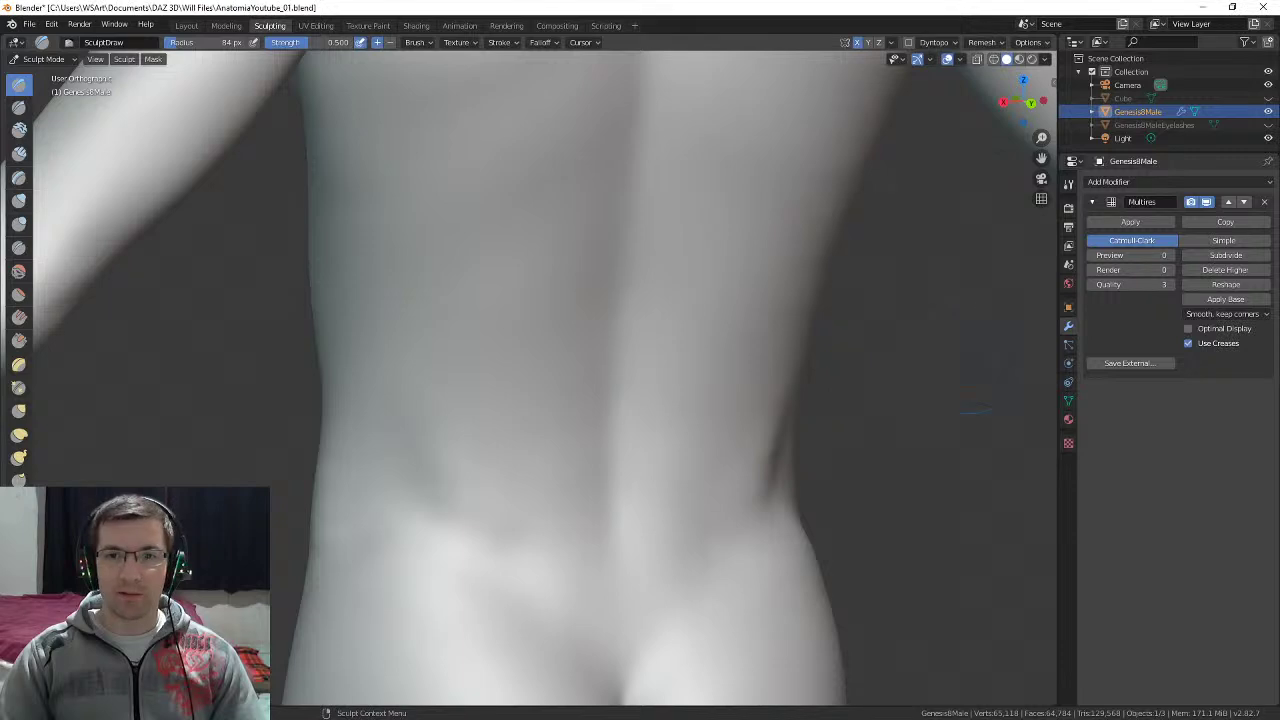
Step: Sculpt the hollows above the pelvis, the lower edge of the rib cage and the lower back muscles
{"action": "mouse_move", "coordinate": [616, 442]}
{"action": "middle_mouse_down"}
{"action": "mouse_move", "coordinate": [553, 446]}
{"action": "mouse_move", "coordinate": [604, 450]}
{"action": "middle_mouse_up"}
{"action": "left_click_drag", "start_coordinate": [432, 457], "coordinate": [422, 465]}
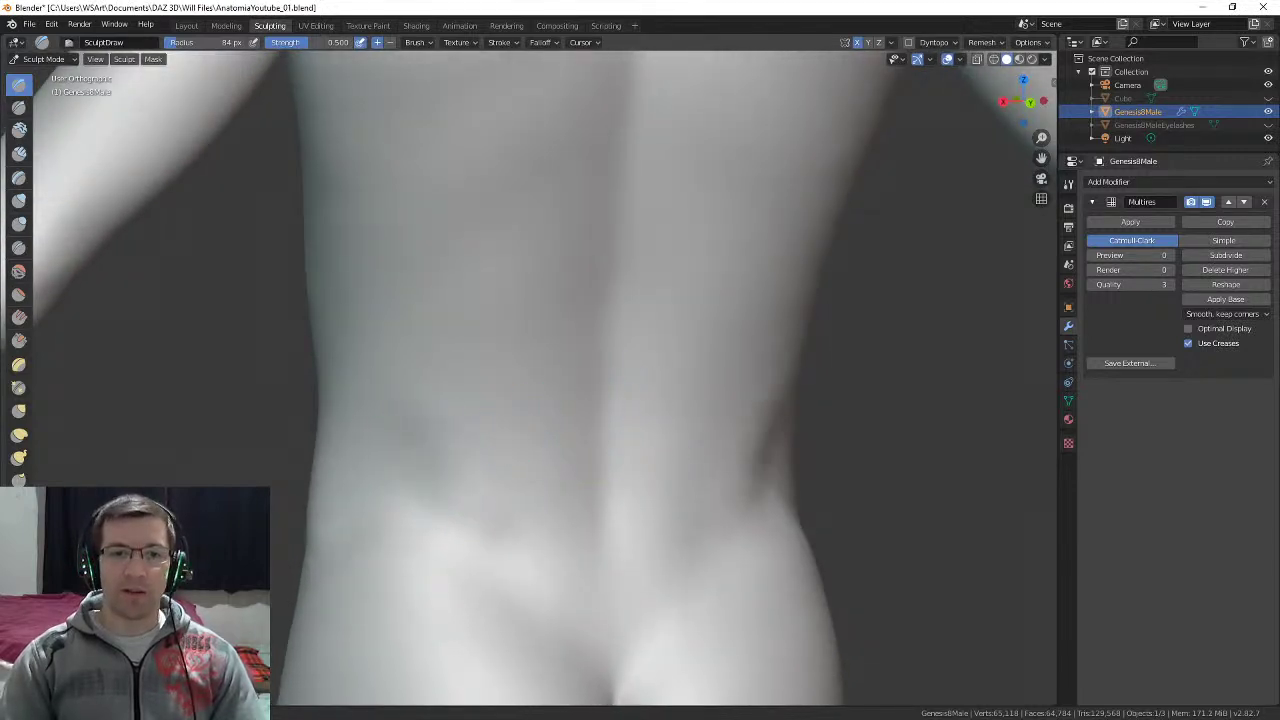
{"action": "middle_click_drag", "start_coordinate": [475, 470], "coordinate": [563, 374]}
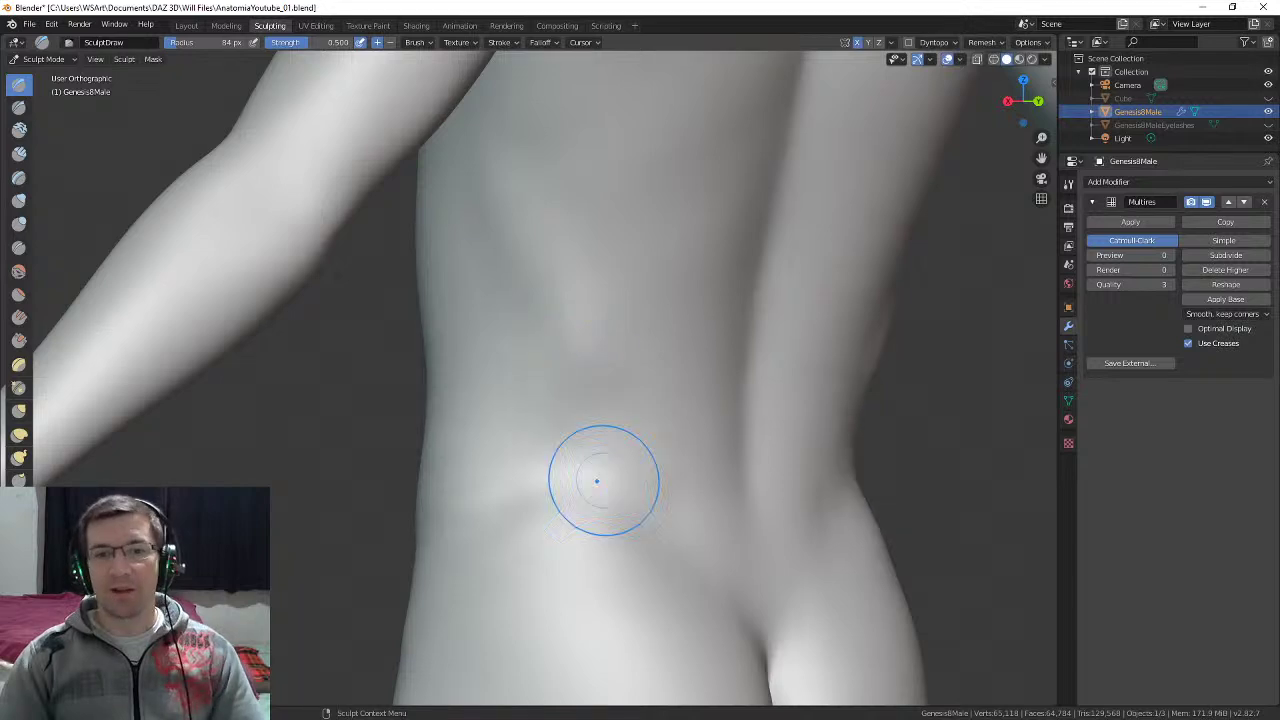
{"action": "mouse_move", "coordinate": [681, 541]}
{"action": "middle_mouse_down"}
{"action": "mouse_move", "coordinate": [534, 274]}
{"action": "mouse_move", "coordinate": [560, 415]}
{"action": "middle_mouse_up"}
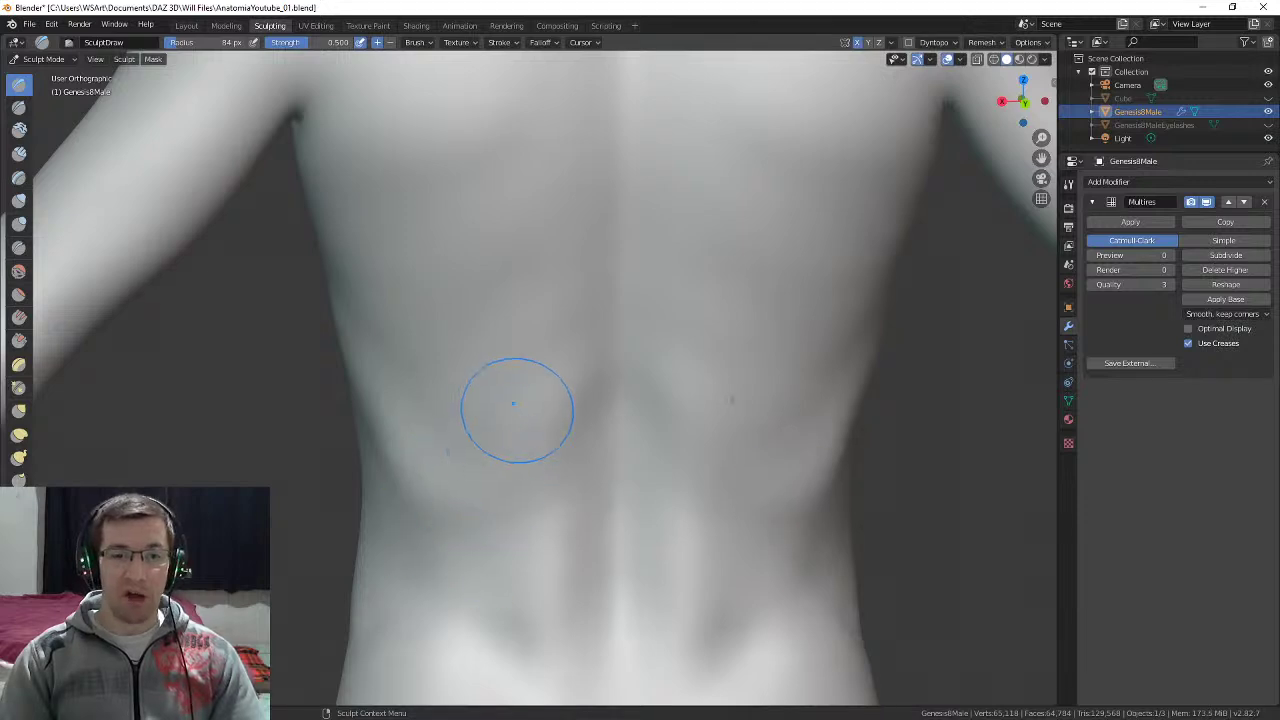
Step: Define the muscle columns beside the spine and deepen the spinal groove up the back
{"action": "middle_click_drag", "start_coordinate": [517, 406], "coordinate": [552, 516]}
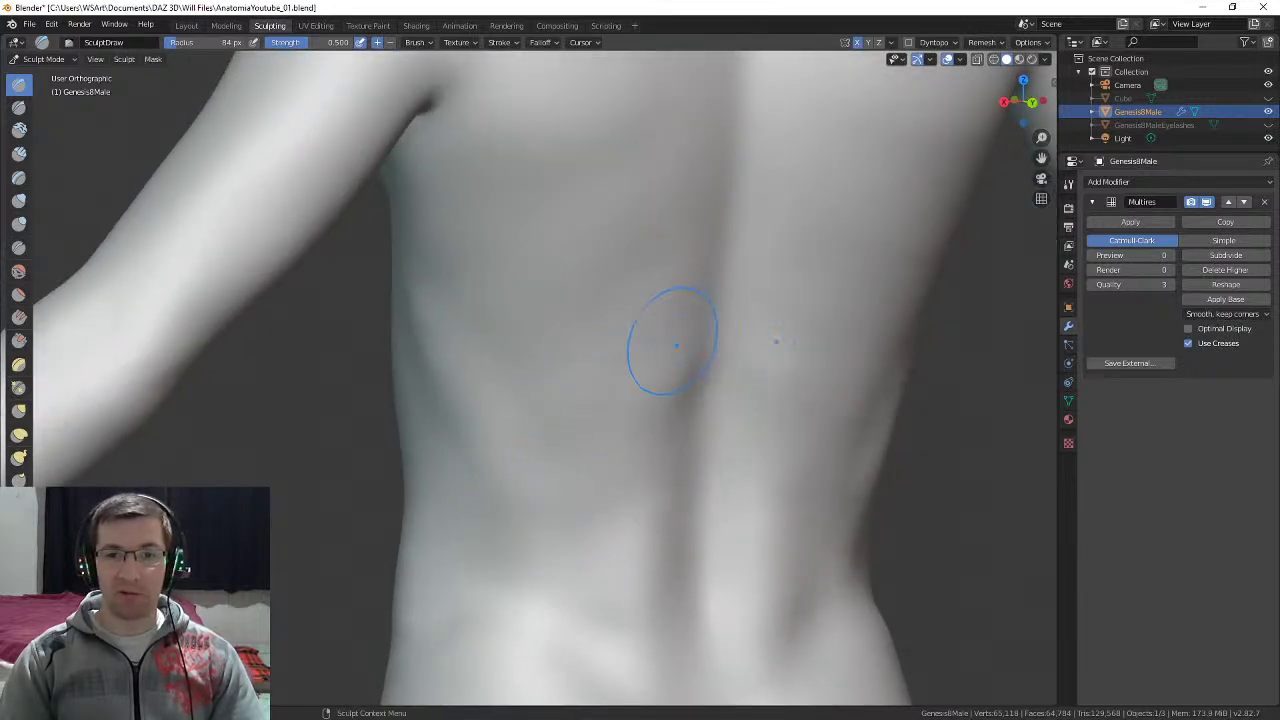
{"action": "middle_click_drag", "start_coordinate": [676, 345], "coordinate": [638, 515], "text": "shift"}
{"action": "middle_click_drag", "start_coordinate": [609, 406], "coordinate": [574, 424]}
{"action": "middle_click_drag", "start_coordinate": [577, 318], "coordinate": [570, 435], "text": "shift"}
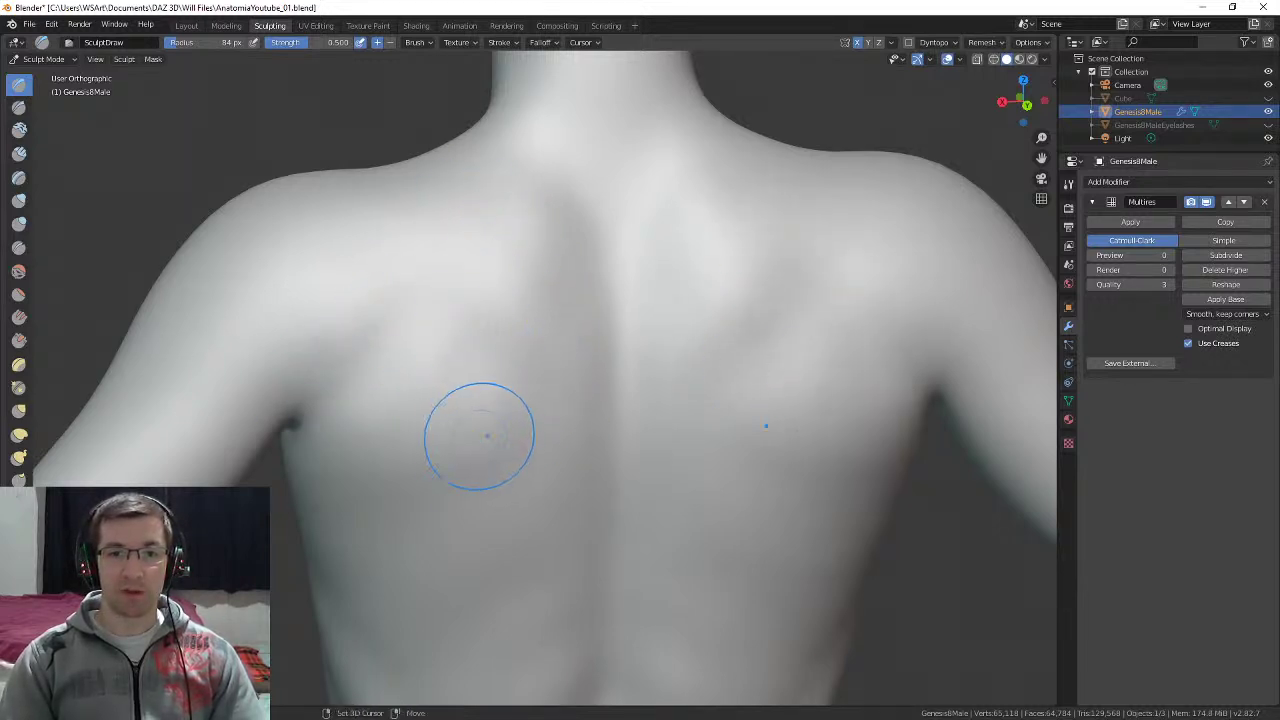
Step: Sculpt the shoulder blades' lower and inner edges and the muscle forms between them on the upper back
{"action": "middle_click_drag", "start_coordinate": [482, 424], "coordinate": [504, 313], "text": "shift"}
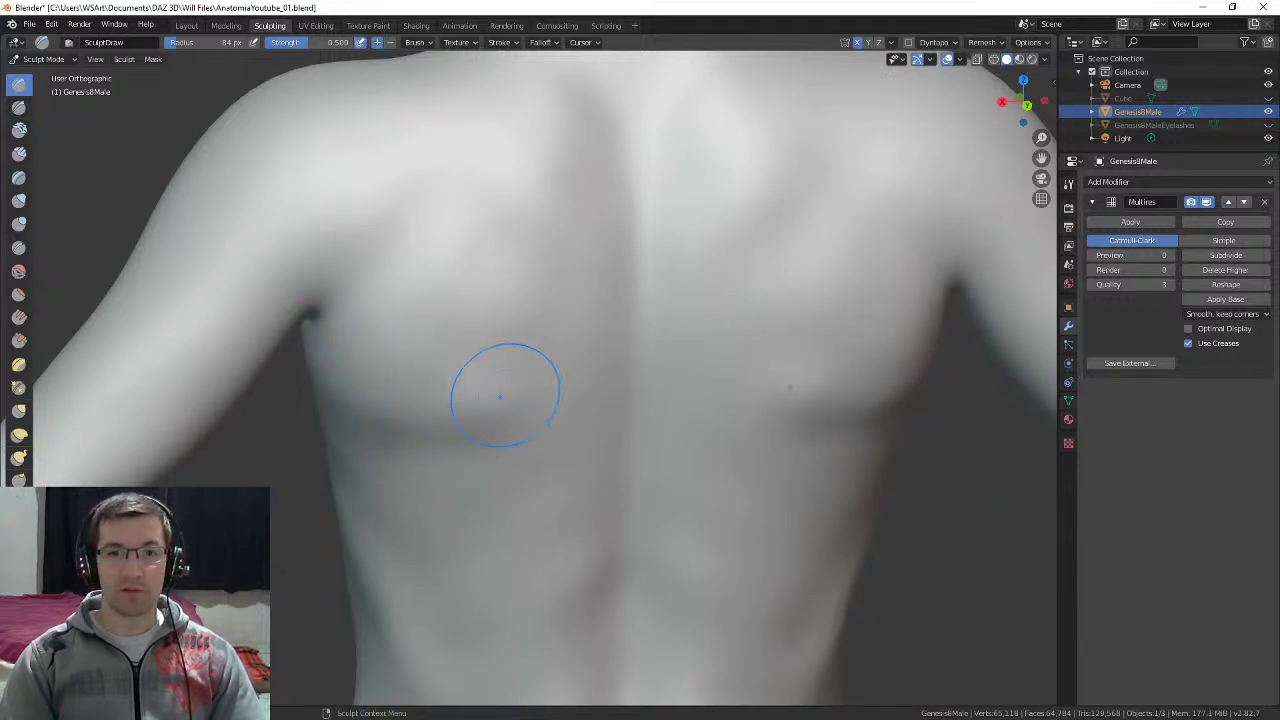
{"action": "middle_click_drag", "start_coordinate": [510, 390], "coordinate": [410, 395]}
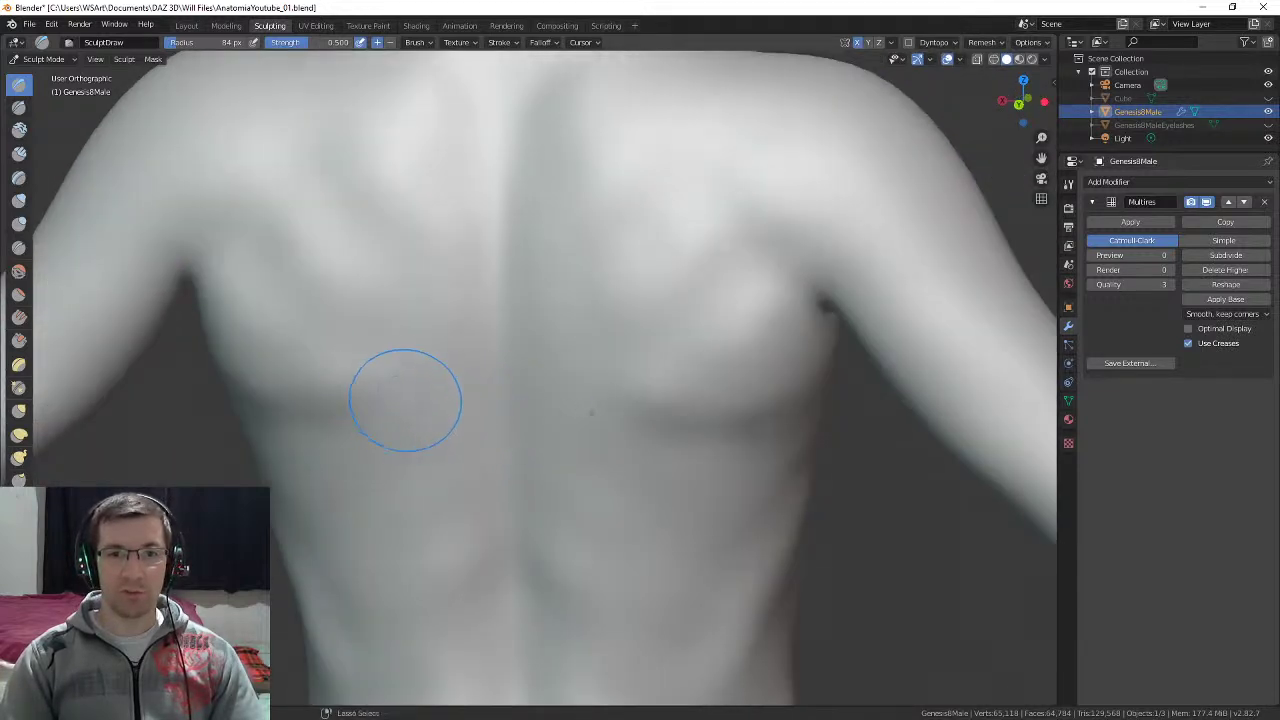
{"action": "mouse_move", "coordinate": [485, 353]}
{"action": "middle_mouse_down"}
{"action": "mouse_move", "coordinate": [531, 371]}
{"action": "mouse_move", "coordinate": [571, 286]}
{"action": "middle_mouse_up"}
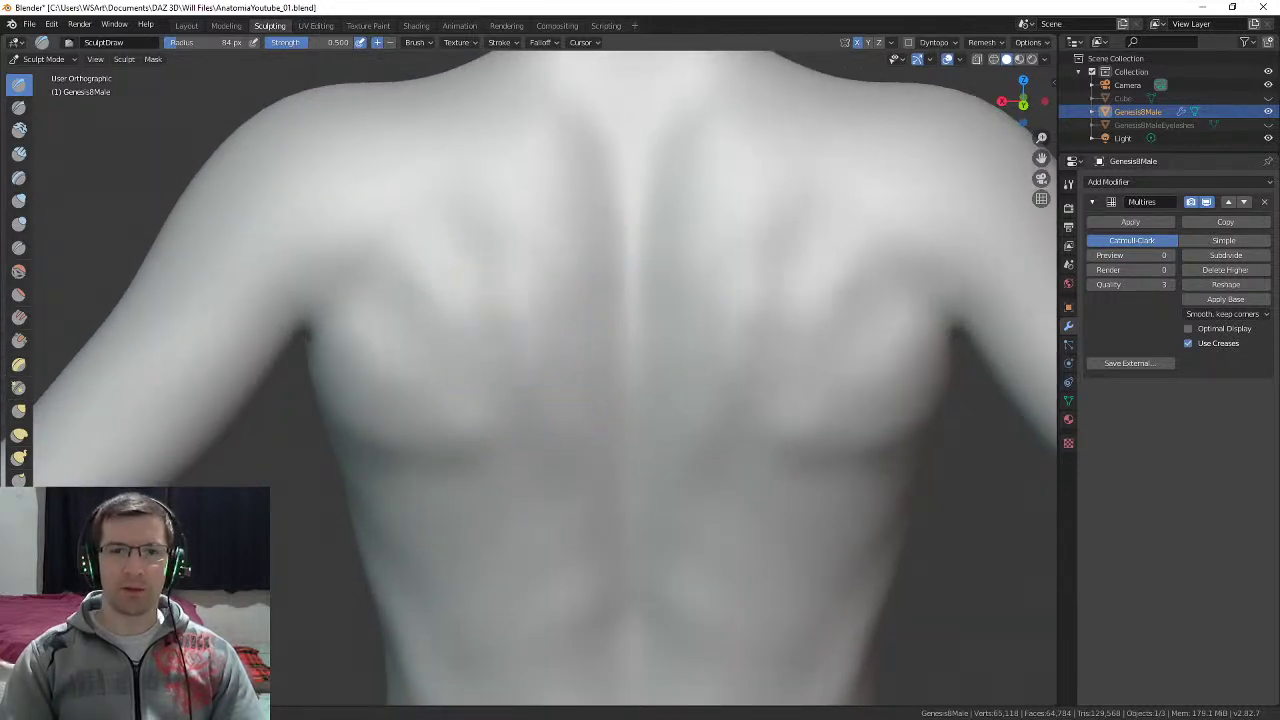
{"action": "middle_click_drag", "start_coordinate": [513, 412], "coordinate": [534, 304], "text": "shift"}
Step: Shape the side of the back below the armpit and set the Draw brush radius to 121 px
{"action": "middle_click_drag", "start_coordinate": [559, 356], "coordinate": [523, 286]}
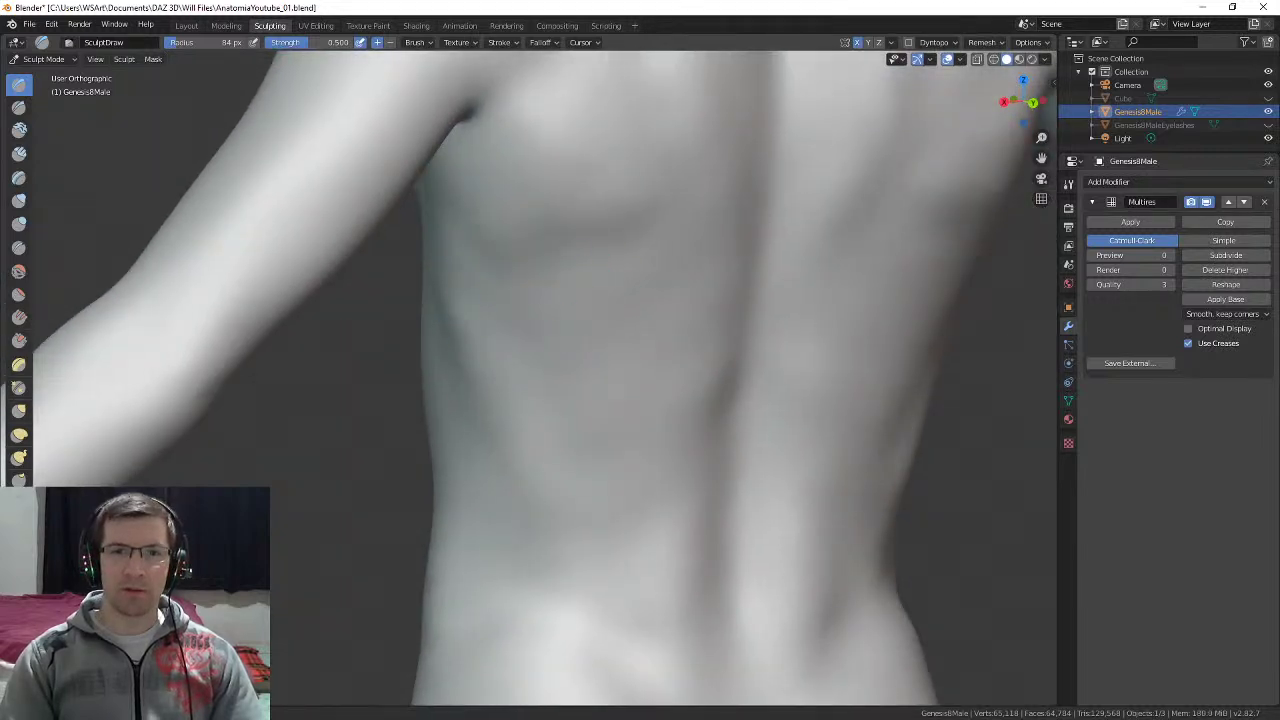
{"action": "mouse_move", "coordinate": [516, 395]}
{"action": "middle_mouse_down"}
{"action": "mouse_move", "coordinate": [523, 257]}
{"action": "mouse_move", "coordinate": [437, 250]}
{"action": "mouse_move", "coordinate": [520, 254]}
{"action": "middle_mouse_up"}
{"action": "key", "text": "f"}
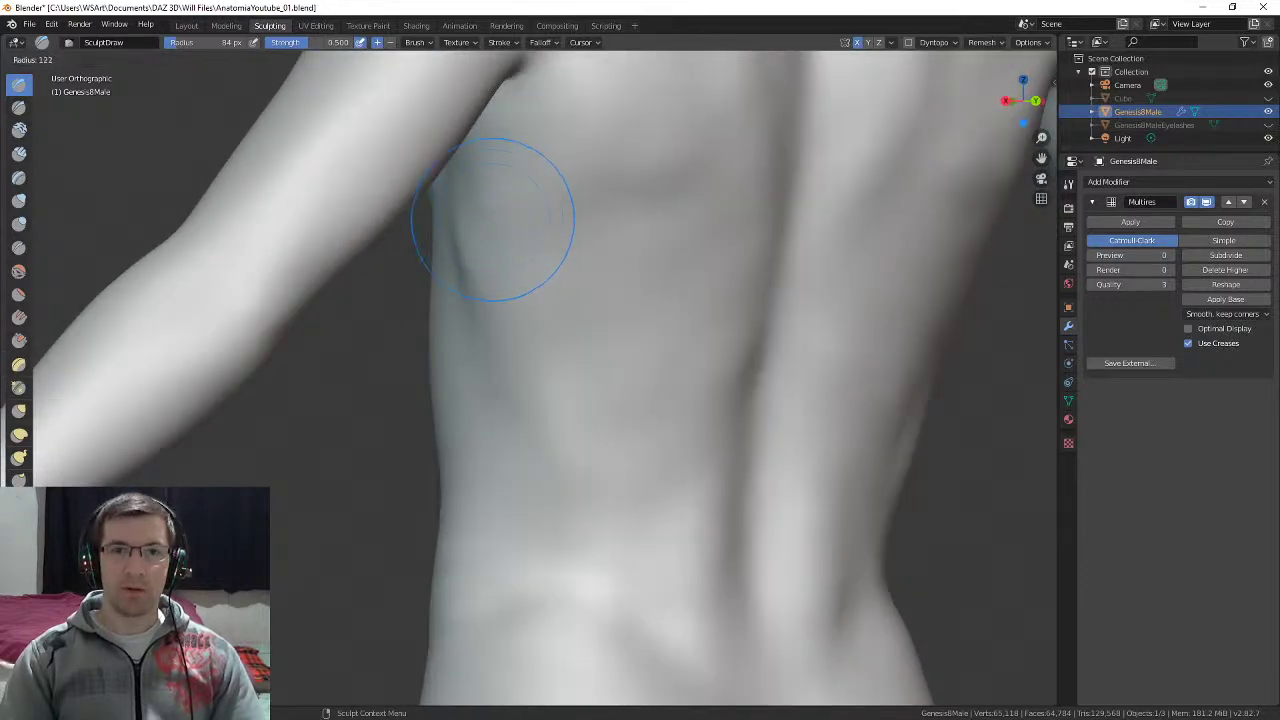
{"action": "left_click", "coordinate": [574, 220]}
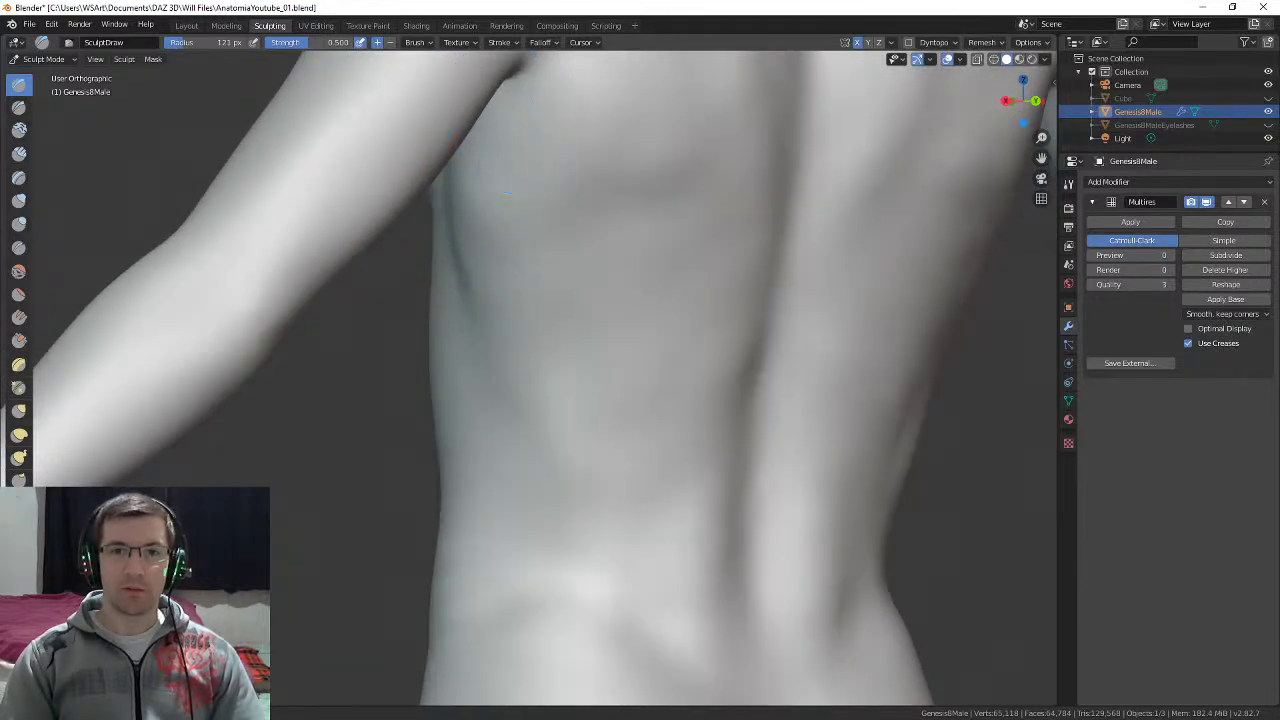
Step: Set the Draw brush radius to 79 px and sculpt the side of the back and the muscle edge above the pelvis
{"action": "middle_click_drag", "start_coordinate": [531, 266], "coordinate": [451, 194]}
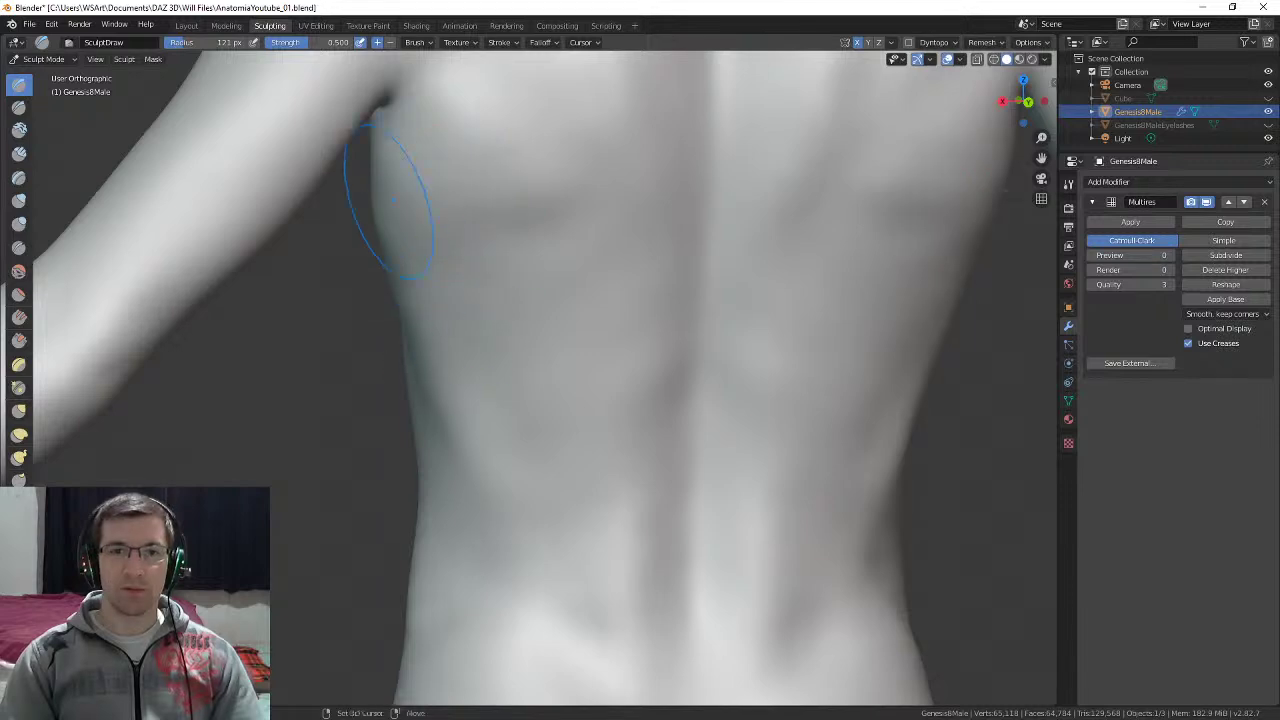
{"action": "mouse_move", "coordinate": [508, 386]}
{"action": "middle_mouse_down"}
{"action": "mouse_move", "coordinate": [483, 377]}
{"action": "mouse_move", "coordinate": [572, 388]}
{"action": "mouse_move", "coordinate": [580, 358]}
{"action": "mouse_move", "coordinate": [577, 412]}
{"action": "middle_mouse_up"}
{"action": "key", "text": "f"}
{"action": "left_click", "coordinate": [528, 400]}
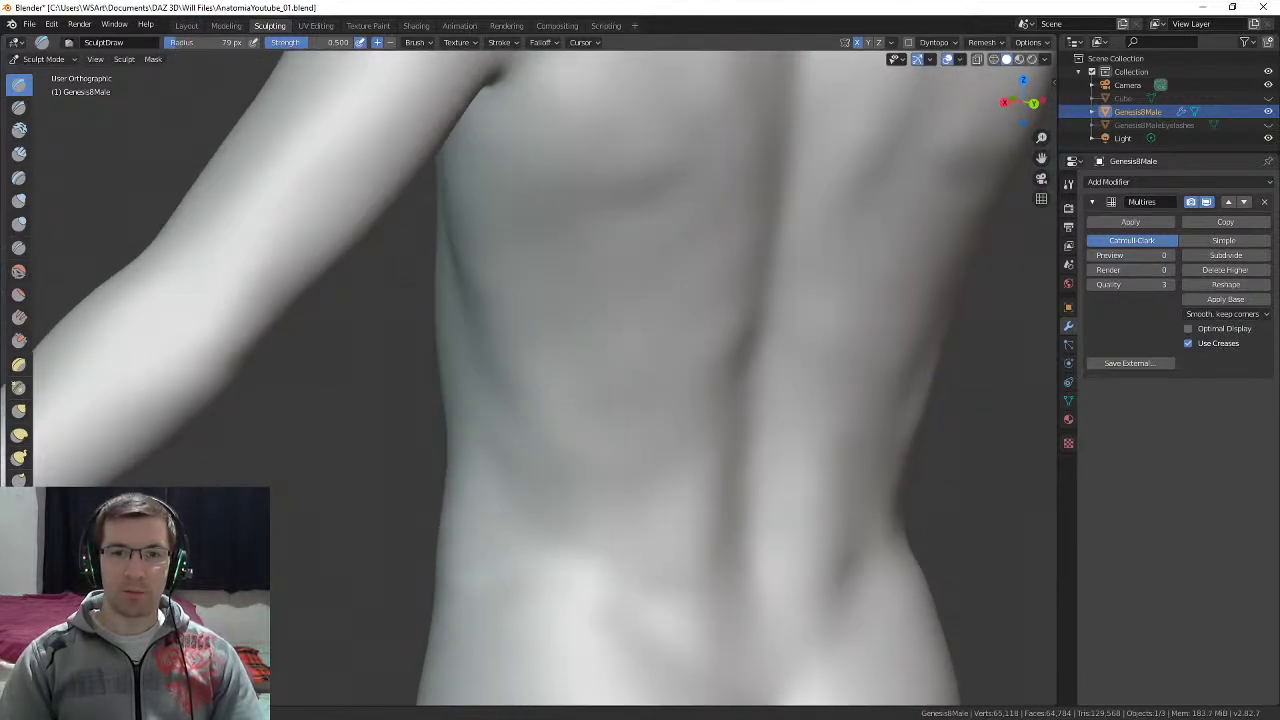
{"action": "middle_click_drag", "start_coordinate": [602, 510], "coordinate": [546, 428], "text": "shift"}
{"action": "mouse_move", "coordinate": [505, 385]}
{"action": "middle_mouse_down"}
{"action": "mouse_move", "coordinate": [568, 392]}
{"action": "mouse_move", "coordinate": [570, 425]}
{"action": "mouse_move", "coordinate": [675, 425]}
{"action": "mouse_move", "coordinate": [653, 468]}
{"action": "middle_mouse_up"}
{"action": "left_click_drag", "start_coordinate": [634, 493], "coordinate": [535, 530]}
{"action": "left_click_drag", "start_coordinate": [534, 518], "coordinate": [542, 408]}
Step: Refine the side of the waist and the upper rim of the pelvis from front to back
{"action": "middle_click_drag", "start_coordinate": [571, 420], "coordinate": [563, 366]}
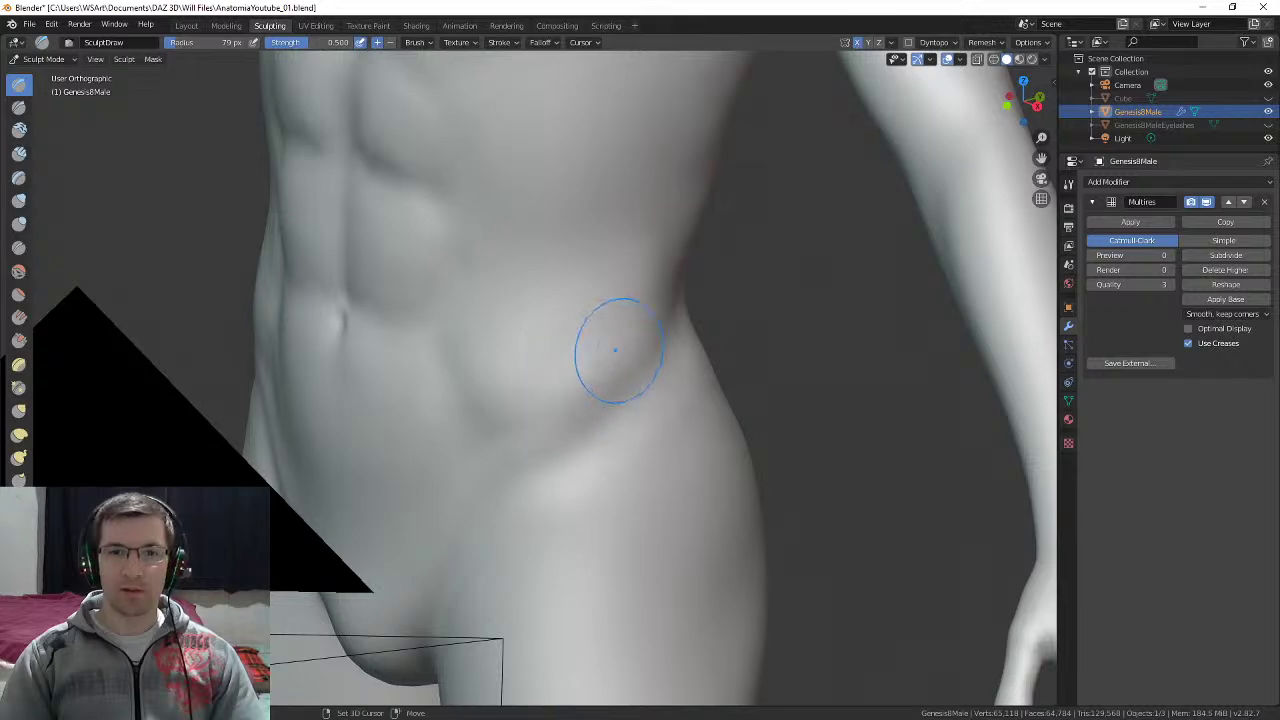
{"action": "scroll", "coordinate": [648, 347], "scroll_direction": "down", "scroll_amount": 3}
{"action": "scroll", "coordinate": [580, 371], "scroll_direction": "up", "scroll_amount": 3}
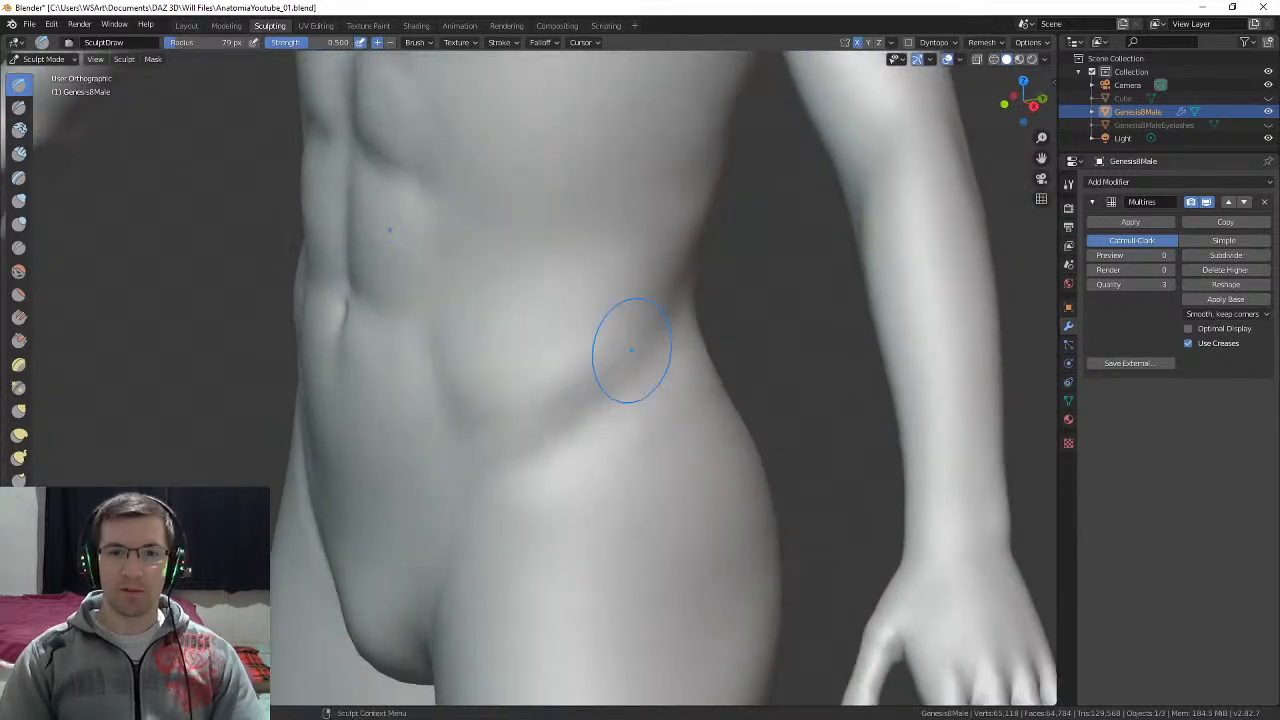
{"action": "middle_click_drag", "start_coordinate": [668, 308], "coordinate": [543, 294]}
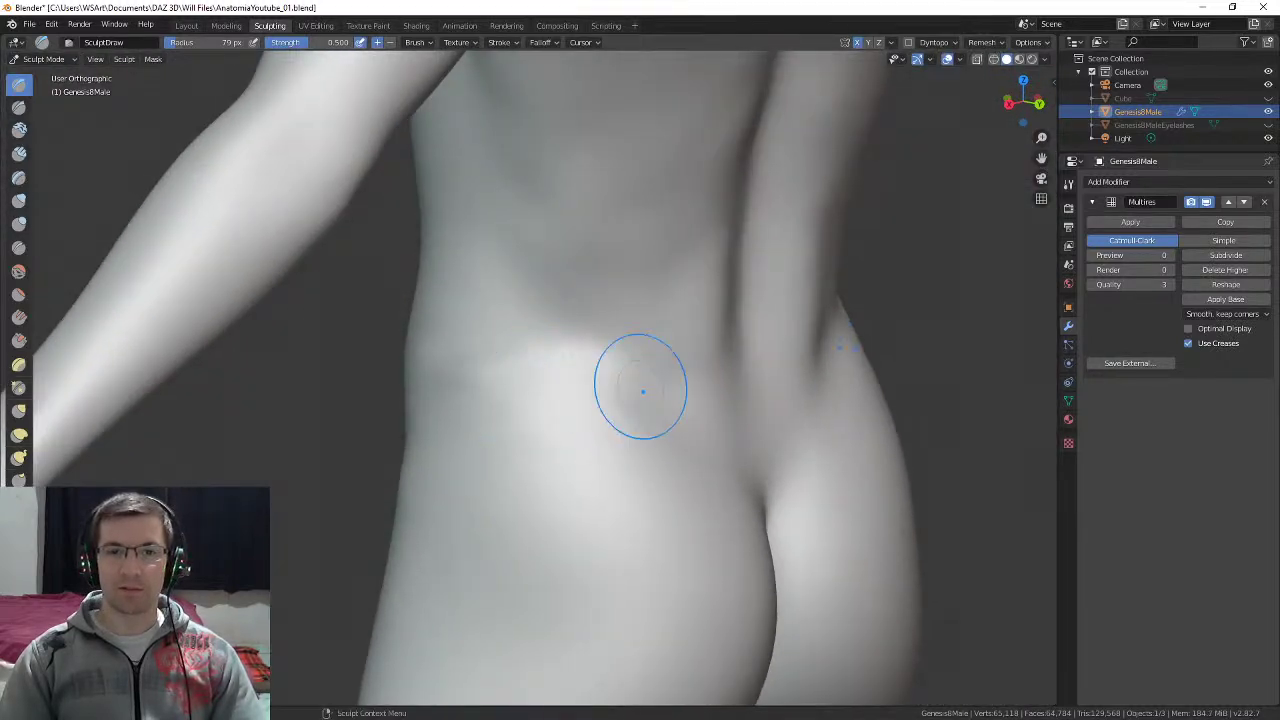
{"action": "mouse_move", "coordinate": [643, 391]}
{"action": "middle_mouse_down"}
{"action": "mouse_move", "coordinate": [586, 463]}
{"action": "mouse_move", "coordinate": [580, 302]}
{"action": "mouse_move", "coordinate": [535, 335]}
{"action": "middle_mouse_up"}
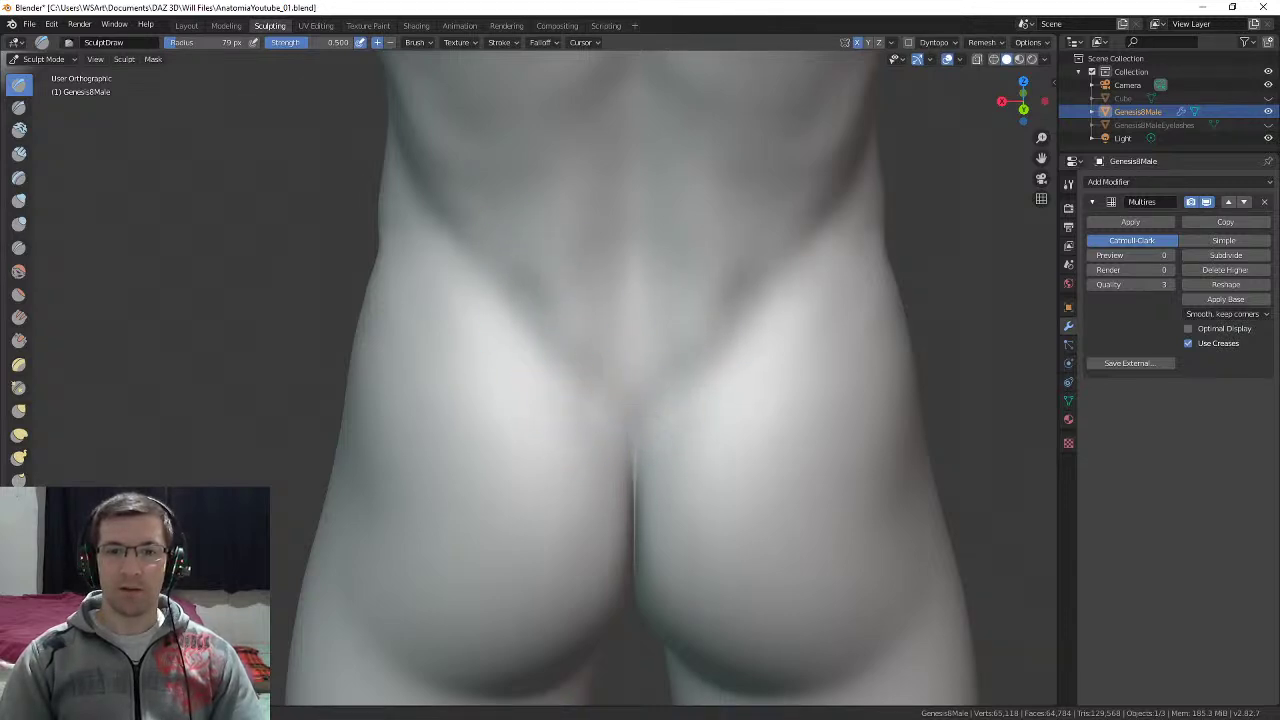
Step: Set the Draw brush radius to 105 px and carve the hollow on the outer side of the buttock
{"action": "scroll", "coordinate": [646, 450], "scroll_direction": "down", "scroll_amount": 2}
{"action": "middle_click_drag", "start_coordinate": [674, 409], "coordinate": [574, 297]}
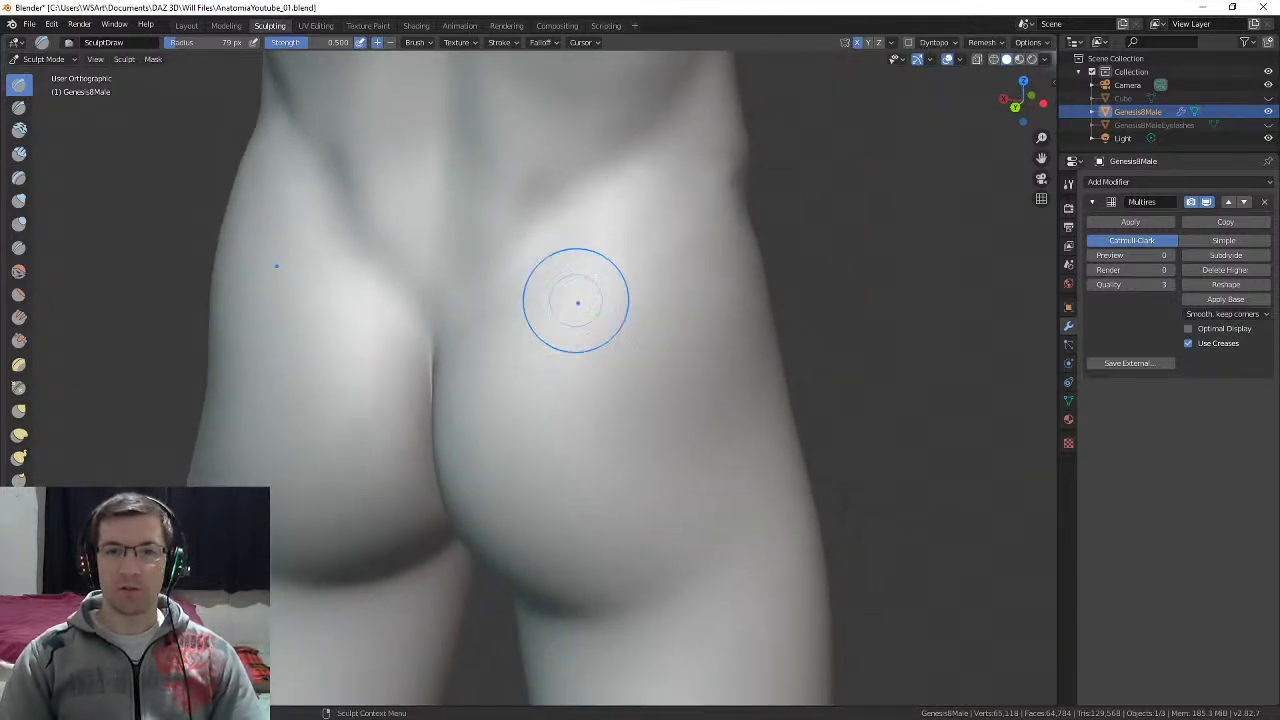
{"action": "key", "text": "f"}
{"action": "left_click", "coordinate": [669, 366]}
{"action": "mouse_move", "coordinate": [663, 300]}
{"action": "left_mouse_down", "text": "ctrl"}
{"action": "mouse_move", "coordinate": [655, 345]}
{"action": "mouse_move", "coordinate": [660, 320]}
{"action": "mouse_move", "coordinate": [700, 293]}
{"action": "left_mouse_up", "text": "ctrl"}
{"action": "middle_click_drag", "start_coordinate": [643, 357], "coordinate": [692, 258]}
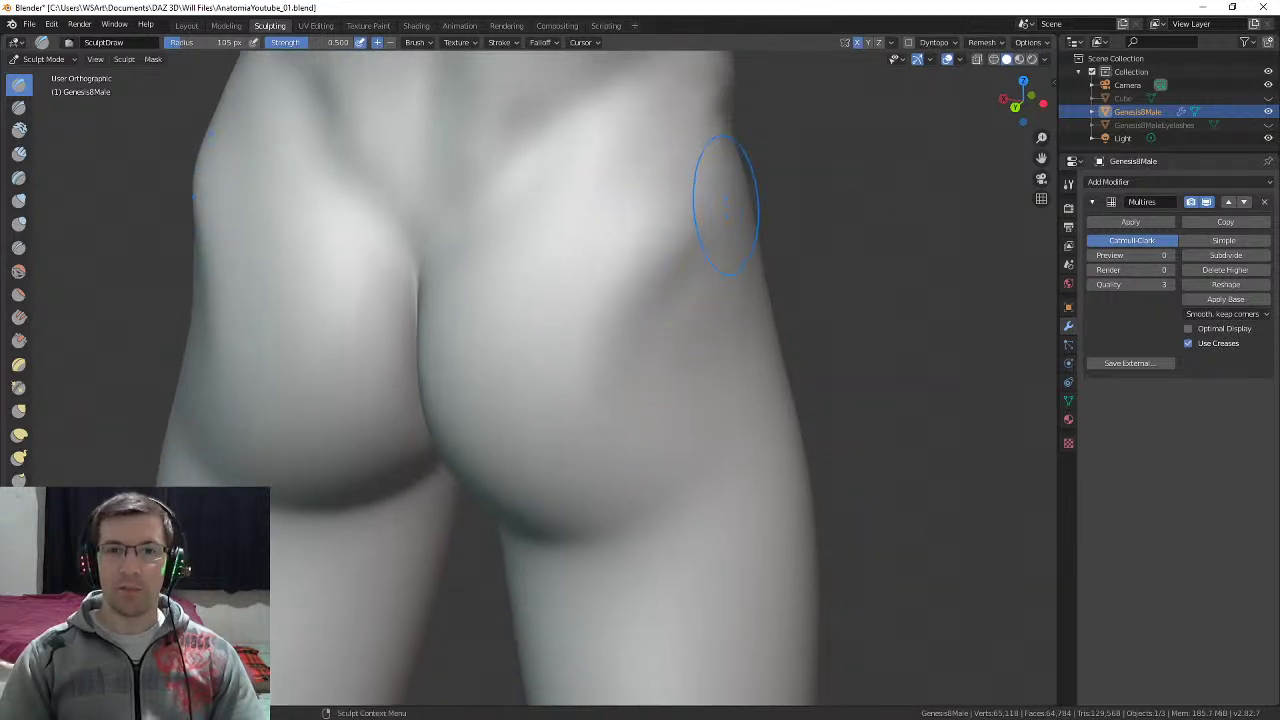
Step: Shape and smooth the fold beneath the buttock where it meets the back of the thigh
{"action": "middle_click_drag", "start_coordinate": [726, 205], "coordinate": [677, 223]}
{"action": "middle_click_drag", "start_coordinate": [677, 494], "coordinate": [660, 468]}
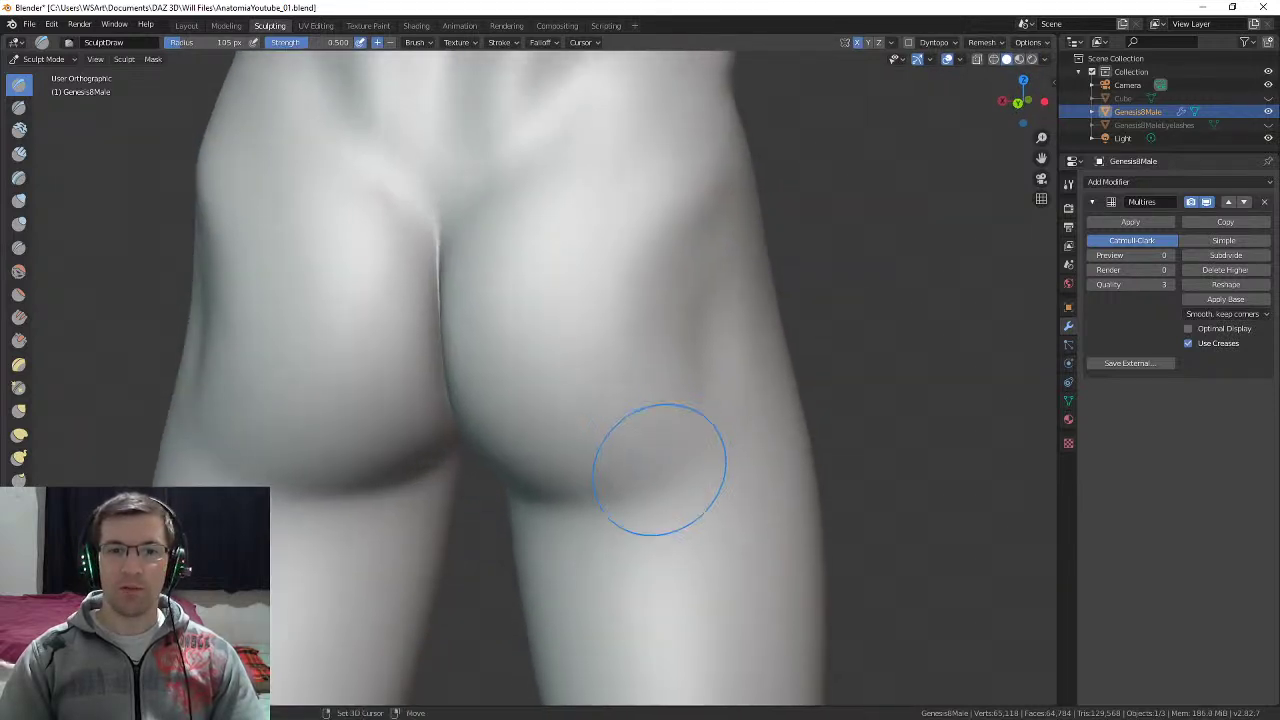
{"action": "mouse_move", "coordinate": [660, 469]}
{"action": "left_mouse_down", "text": "shift"}
{"action": "mouse_move", "coordinate": [560, 468]}
{"action": "mouse_move", "coordinate": [657, 465]}
{"action": "left_mouse_up", "text": "shift"}
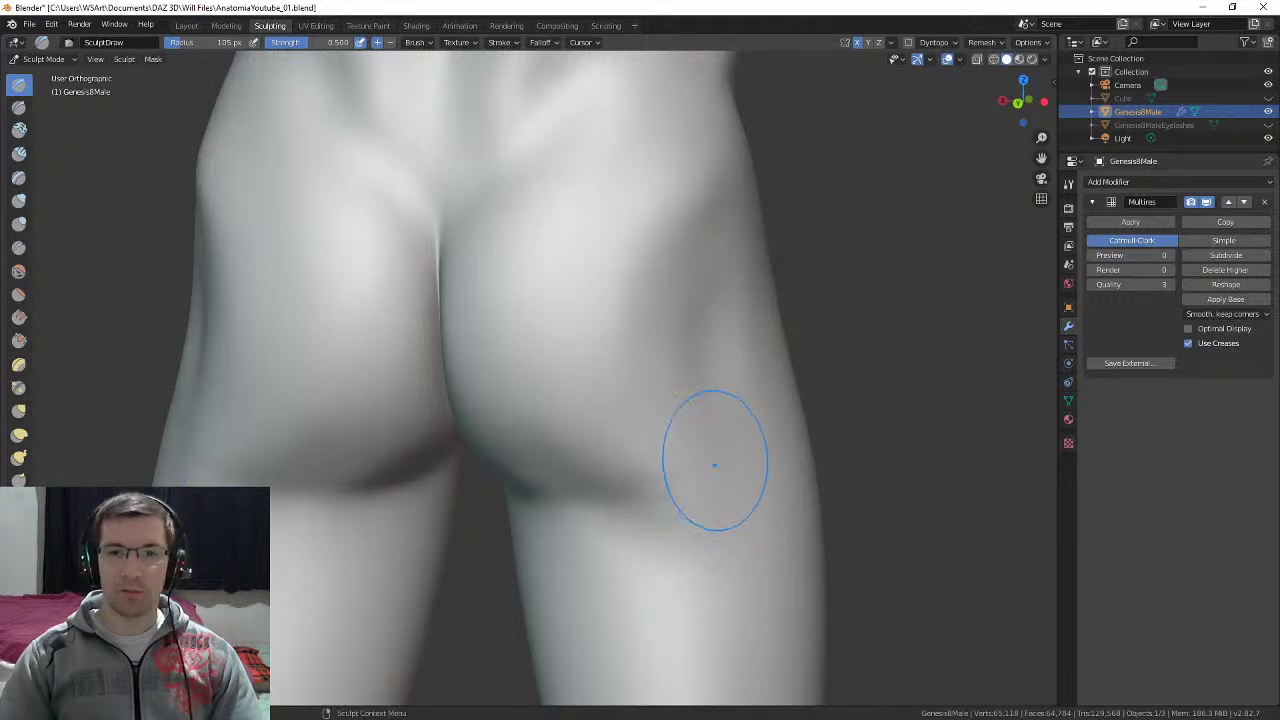
{"action": "middle_click_drag", "start_coordinate": [714, 460], "coordinate": [610, 475]}
{"action": "left_click_drag", "start_coordinate": [491, 500], "coordinate": [520, 512], "text": "shift"}
{"action": "mouse_move", "coordinate": [650, 500]}
{"action": "middle_mouse_down"}
{"action": "mouse_move", "coordinate": [538, 469]}
{"action": "mouse_move", "coordinate": [486, 420]}
{"action": "middle_mouse_up"}
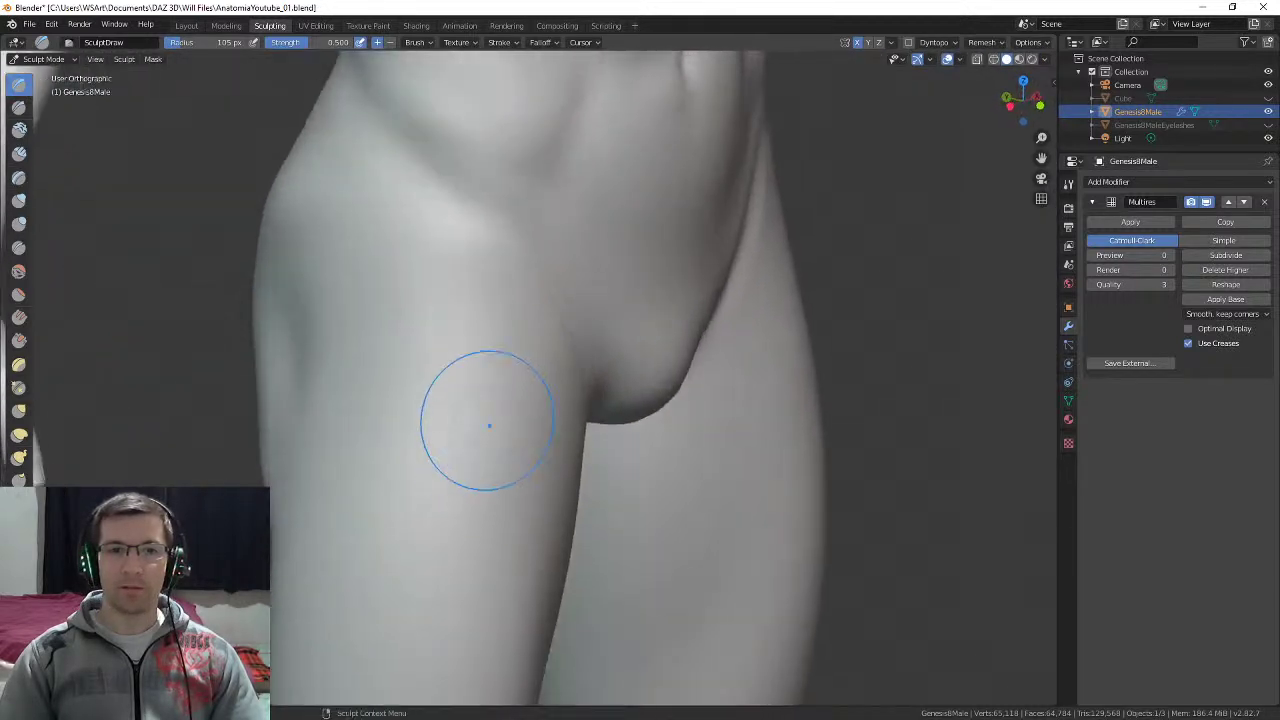
Step: Shape the hip and lower back transitions, setting the Draw brush radius to 74 px
{"action": "middle_click_drag", "start_coordinate": [417, 291], "coordinate": [425, 300]}
{"action": "mouse_move", "coordinate": [489, 256]}
{"action": "middle_mouse_down"}
{"action": "mouse_move", "coordinate": [445, 270]}
{"action": "mouse_move", "coordinate": [492, 305]}
{"action": "mouse_move", "coordinate": [471, 209]}
{"action": "mouse_move", "coordinate": [613, 267]}
{"action": "mouse_move", "coordinate": [603, 297]}
{"action": "middle_mouse_up"}
{"action": "key", "text": "f"}
{"action": "left_click", "coordinate": [480, 273]}
{"action": "mouse_move", "coordinate": [515, 345]}
{"action": "middle_mouse_down"}
{"action": "mouse_move", "coordinate": [520, 362]}
{"action": "mouse_move", "coordinate": [548, 339]}
{"action": "middle_mouse_up"}
Step: Set the Draw brush radius to 48 px and define the spine from the lower back up to the base of the neck
{"action": "key", "text": "f"}
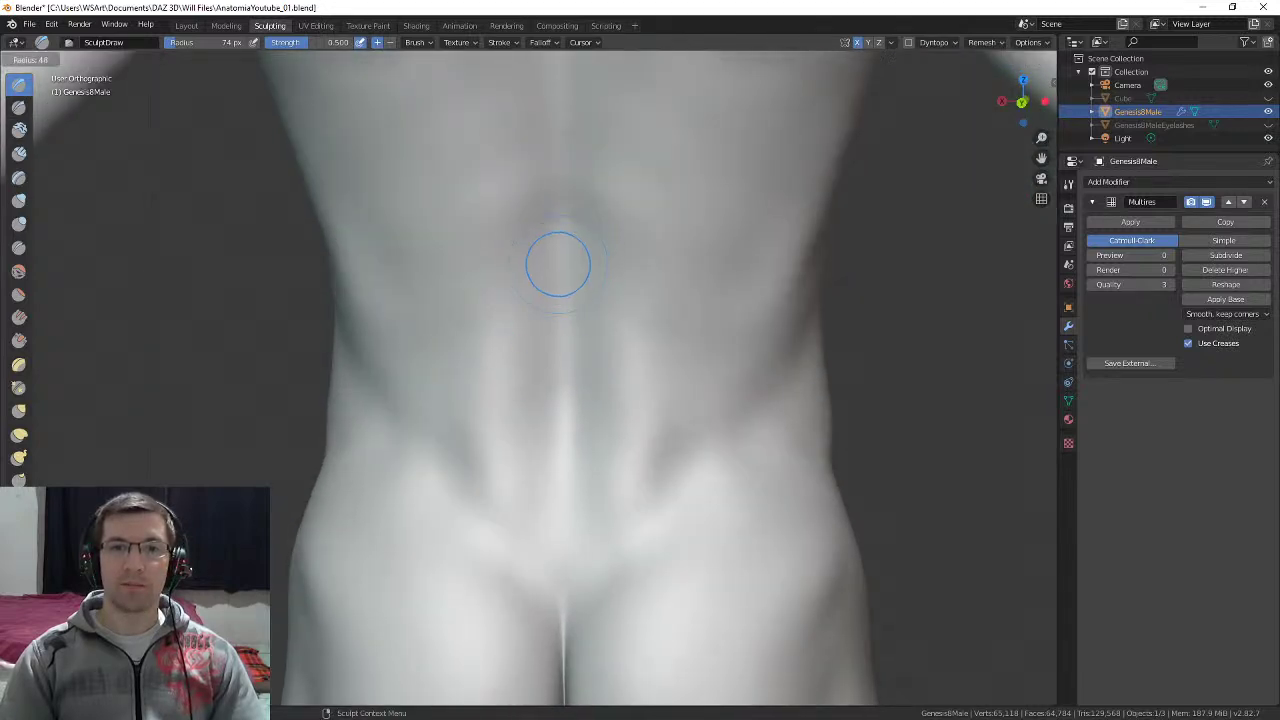
{"action": "left_click", "coordinate": [595, 263]}
{"action": "left_click_drag", "start_coordinate": [555, 246], "coordinate": [562, 254]}
{"action": "middle_click_drag", "start_coordinate": [563, 186], "coordinate": [548, 313]}
{"action": "middle_click_drag", "start_coordinate": [553, 165], "coordinate": [550, 295], "text": "shift"}
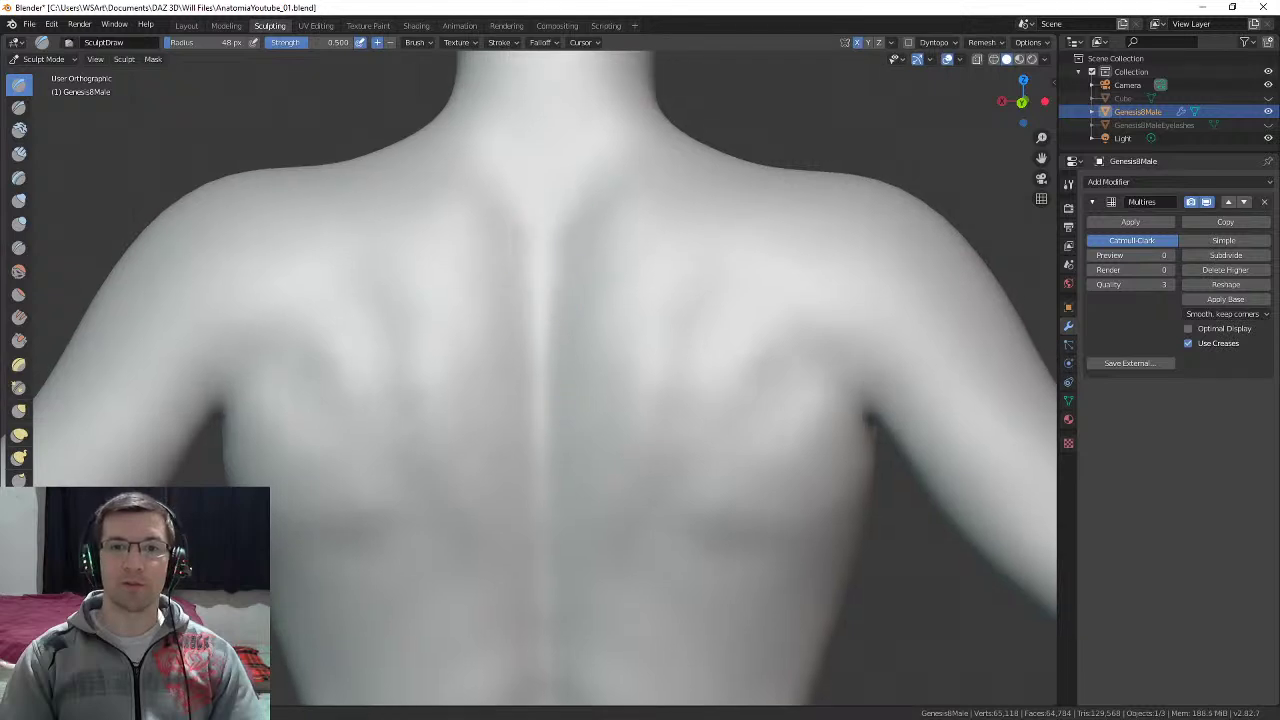
{"action": "middle_click_drag", "start_coordinate": [533, 208], "coordinate": [518, 302], "text": "shift"}
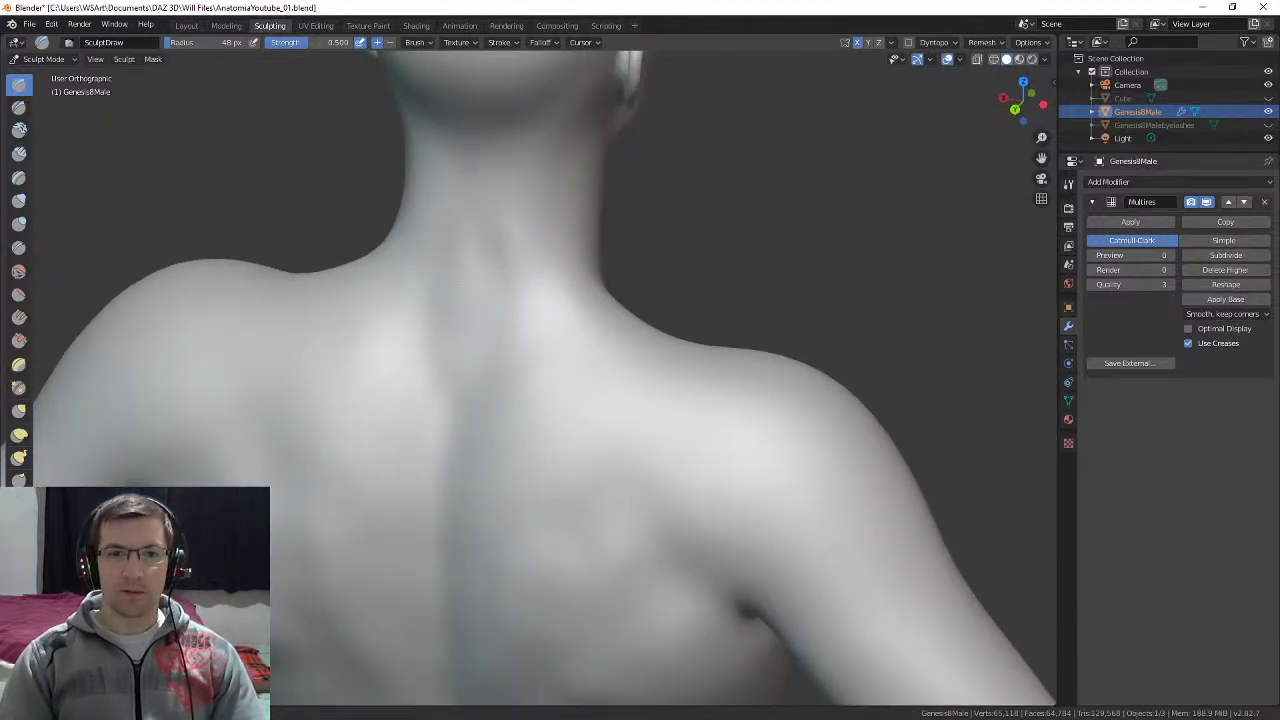
{"action": "scroll", "coordinate": [449, 378], "scroll_direction": "down", "scroll_amount": 3}
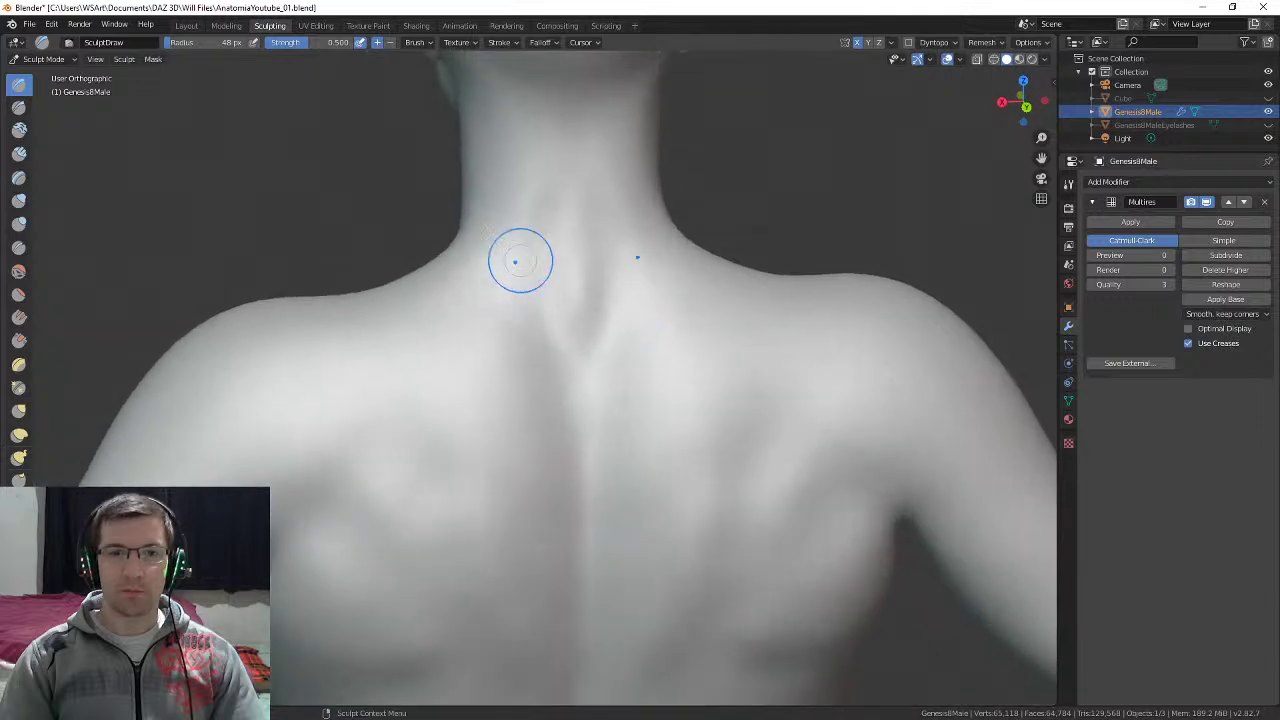
Step: Sculpt the trapezius between the neck and shoulder with an 88 px Draw brush radius
{"action": "middle_click_drag", "start_coordinate": [514, 263], "coordinate": [670, 261]}
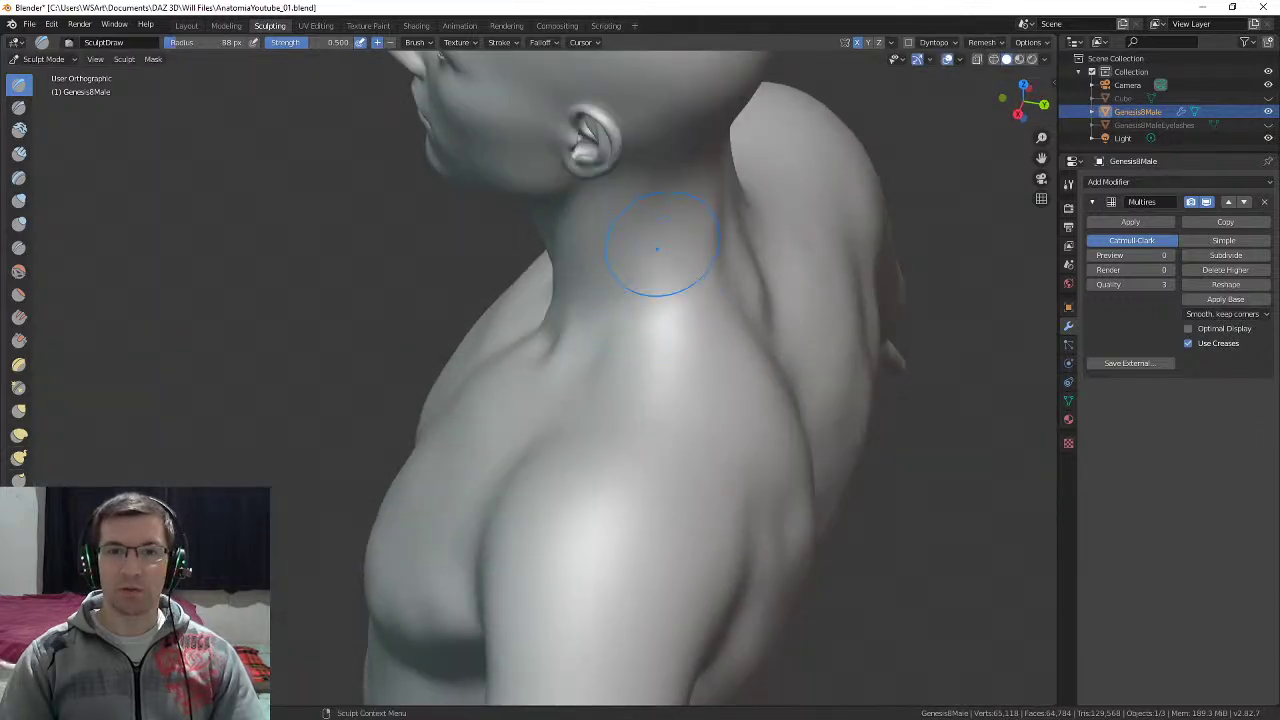
{"action": "mouse_move", "coordinate": [600, 394]}
{"action": "middle_mouse_down"}
{"action": "mouse_move", "coordinate": [683, 365]}
{"action": "mouse_move", "coordinate": [613, 293]}
{"action": "middle_mouse_up"}
{"action": "mouse_move", "coordinate": [660, 250]}
{"action": "middle_mouse_down"}
{"action": "mouse_move", "coordinate": [571, 343]}
{"action": "mouse_move", "coordinate": [564, 425]}
{"action": "middle_mouse_up"}
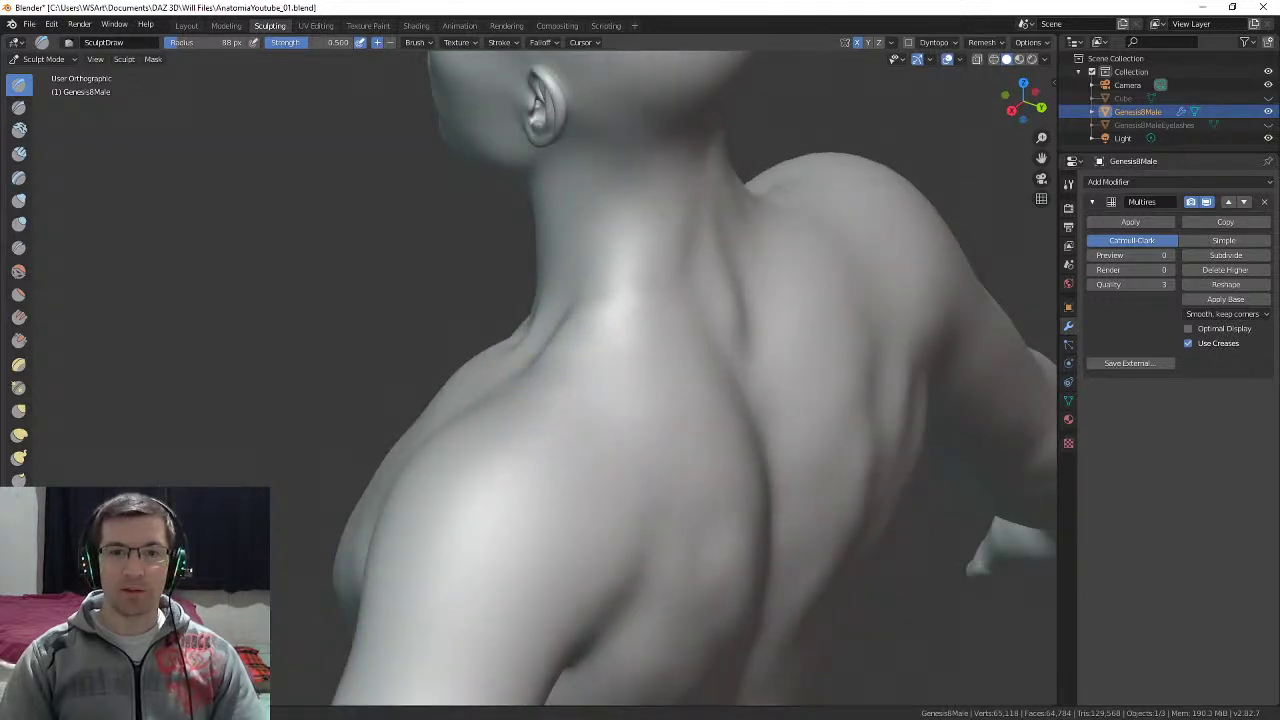
{"action": "middle_click_drag", "start_coordinate": [600, 358], "coordinate": [738, 302]}
{"action": "middle_click_drag", "start_coordinate": [683, 194], "coordinate": [688, 282], "text": "shift"}
Step: Set the Draw brush radius to 41 px and define the front neck muscles and the inner collarbones
{"action": "key", "text": "f"}
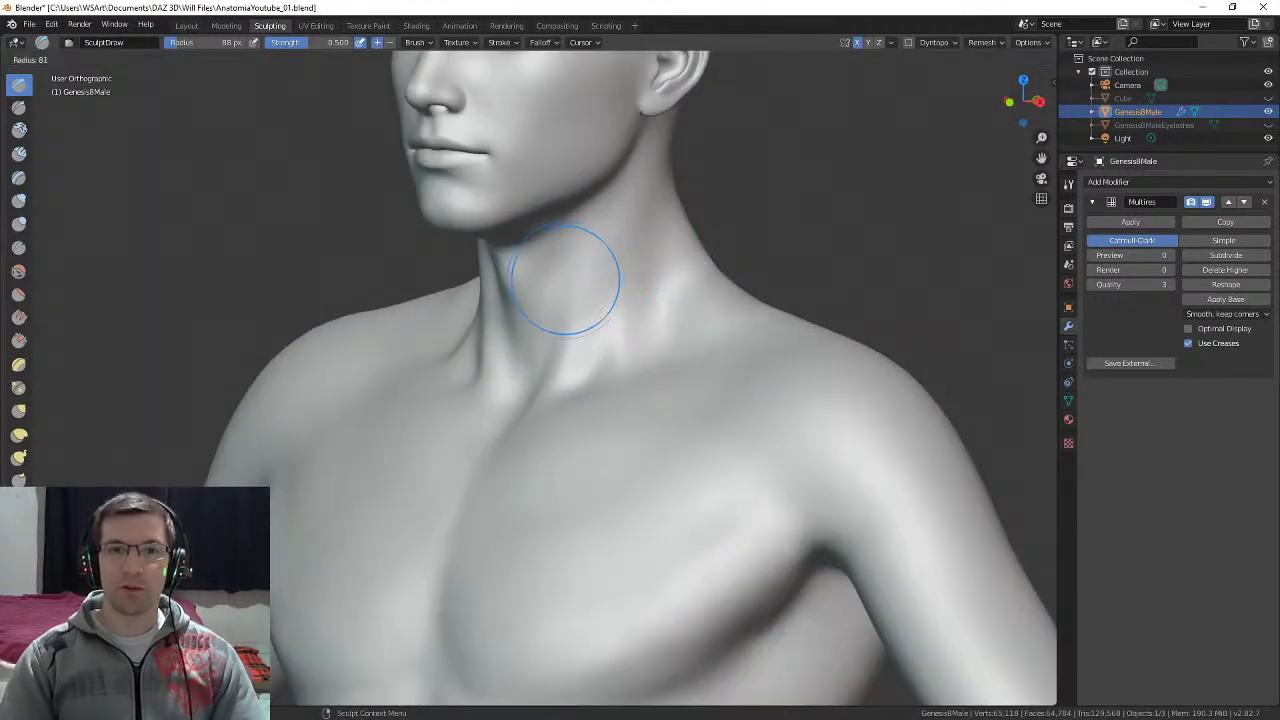
{"action": "left_click", "coordinate": [593, 280]}
{"action": "mouse_move", "coordinate": [530, 347]}
{"action": "middle_mouse_down"}
{"action": "mouse_move", "coordinate": [514, 391]}
{"action": "mouse_move", "coordinate": [604, 336]}
{"action": "mouse_move", "coordinate": [543, 294]}
{"action": "mouse_move", "coordinate": [618, 300]}
{"action": "middle_mouse_up"}
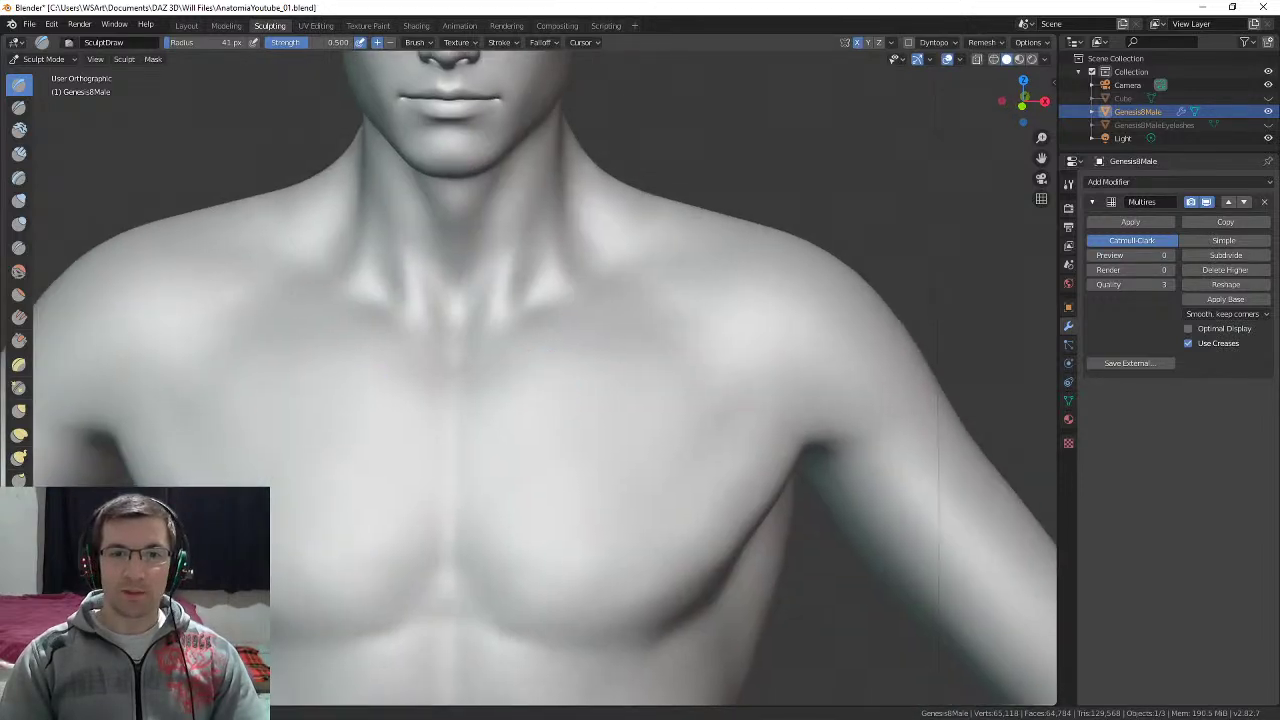
Step: Set the Draw brush radius to 105 px and sculpt the chest muscles and the upper abdomen beneath them
{"action": "middle_click_drag", "start_coordinate": [558, 485], "coordinate": [590, 278], "text": "shift"}
{"action": "middle_click_drag", "start_coordinate": [622, 282], "coordinate": [509, 300], "text": "shift"}
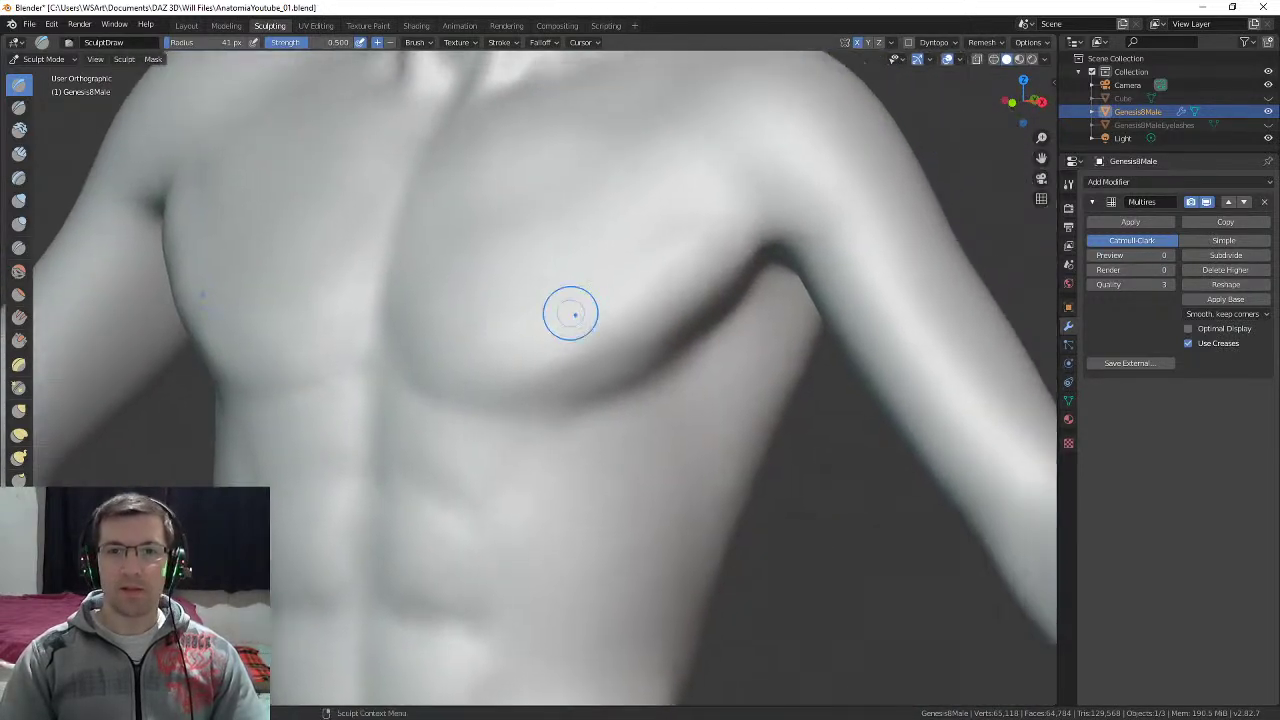
{"action": "key", "text": "f"}
{"action": "left_click", "coordinate": [694, 298]}
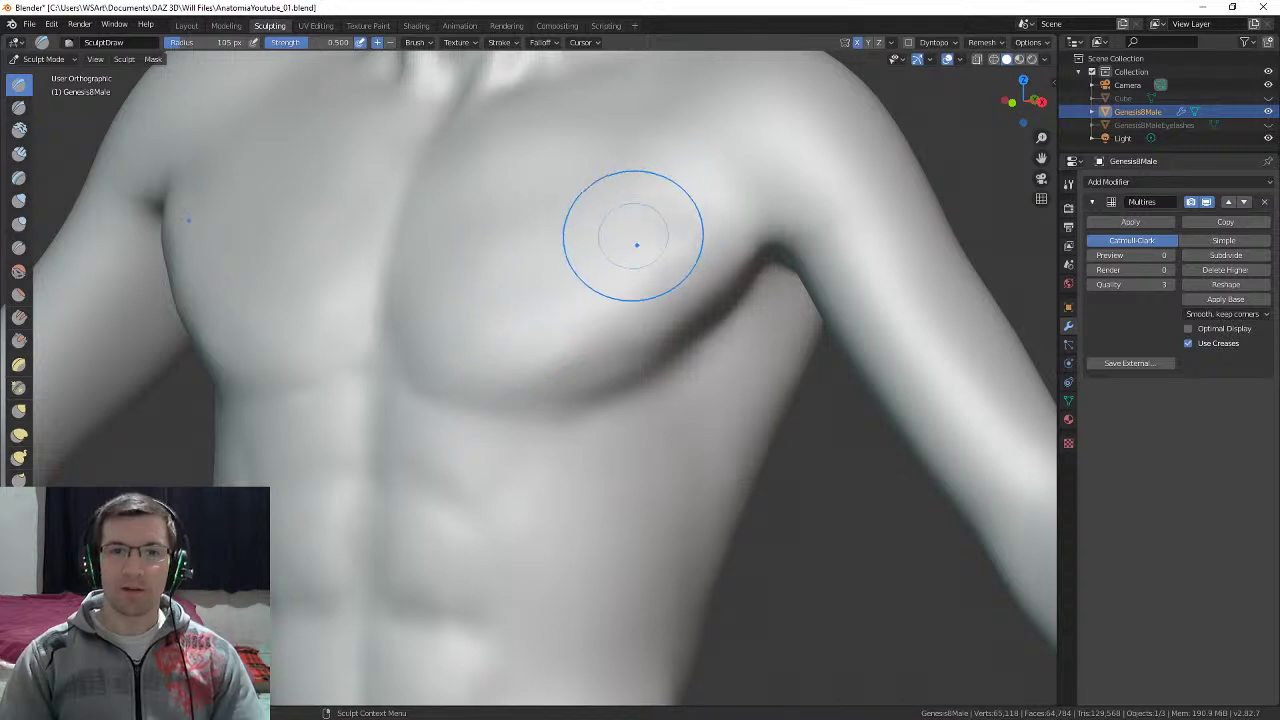
{"action": "middle_click_drag", "start_coordinate": [623, 243], "coordinate": [586, 277]}
{"action": "middle_click_drag", "start_coordinate": [586, 394], "coordinate": [636, 304], "text": "shift"}
{"action": "middle_click_drag", "start_coordinate": [508, 314], "coordinate": [537, 314]}
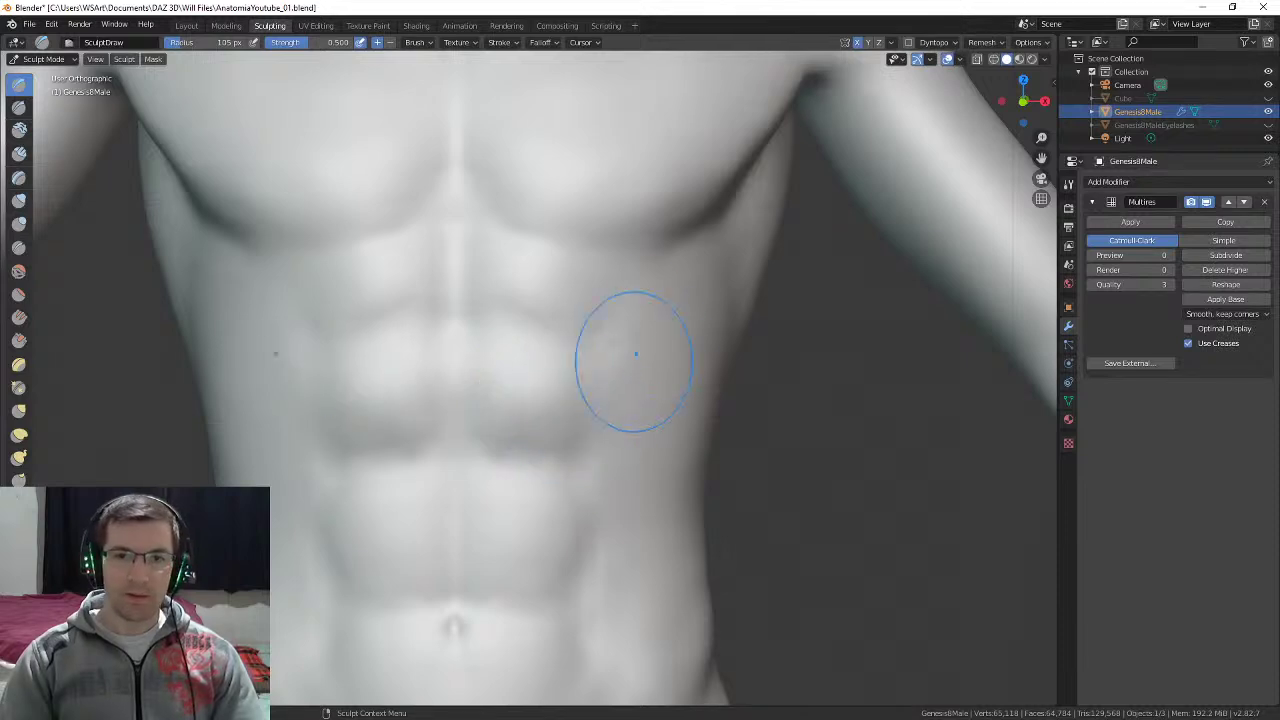
Step: Shape the side of the rib cage below the chest, reducing the Draw brush radius to 69 px
{"action": "middle_click_drag", "start_coordinate": [634, 343], "coordinate": [597, 329]}
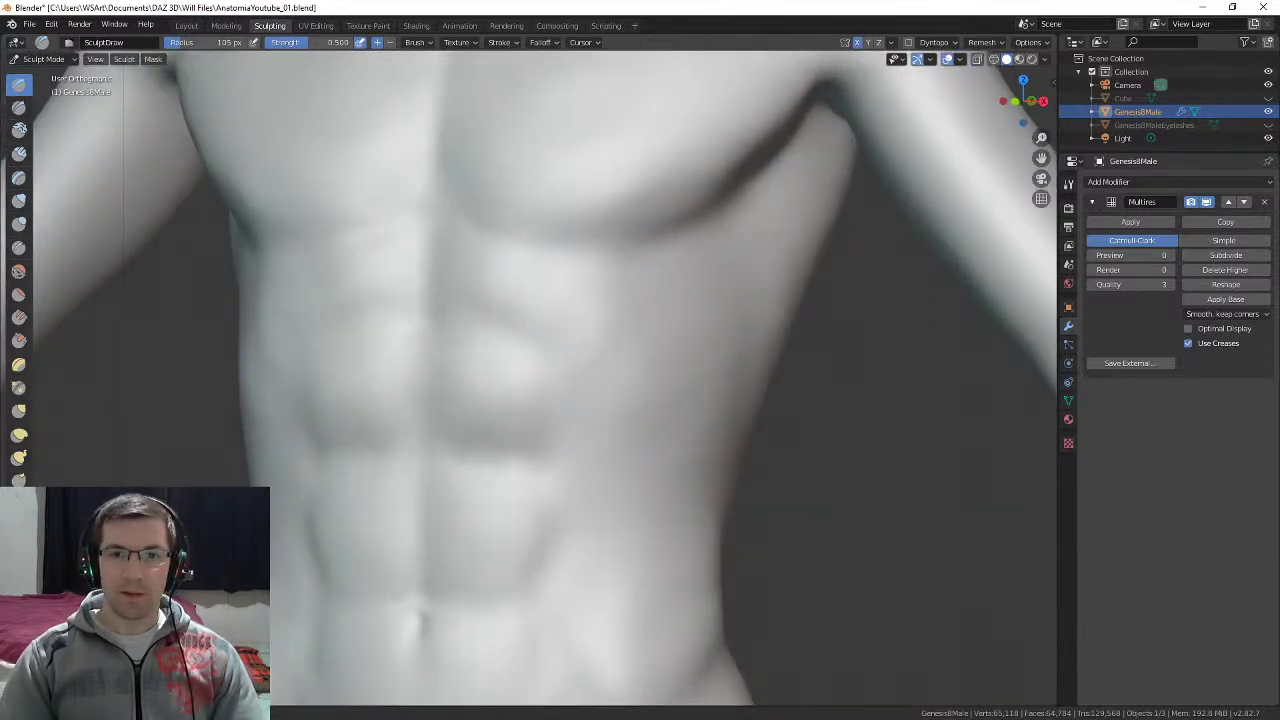
{"action": "middle_click_drag", "start_coordinate": [643, 386], "coordinate": [698, 240]}
{"action": "key", "text": "f"}
{"action": "left_click", "coordinate": [658, 266]}
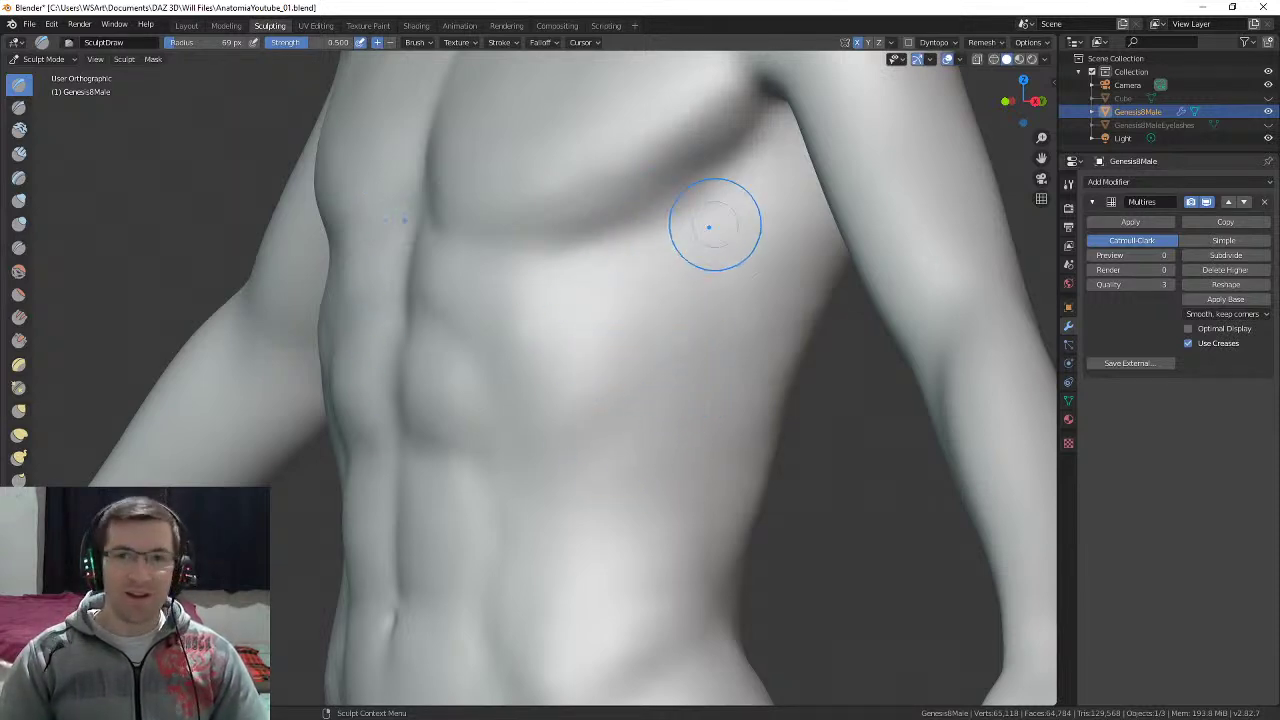
{"action": "middle_click_drag", "start_coordinate": [642, 338], "coordinate": [686, 335]}
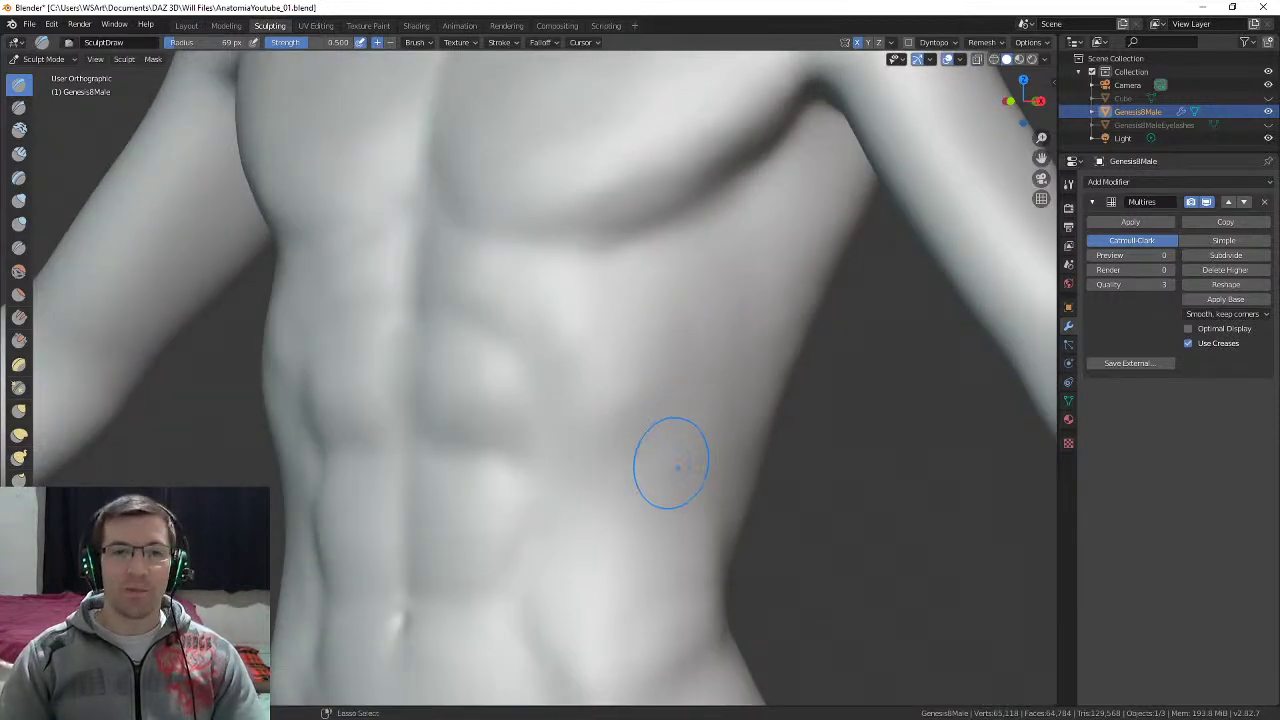
Step: Examine the overall body forms from the front, back and side of the shoulder
{"action": "scroll", "coordinate": [672, 462], "scroll_direction": "down", "scroll_amount": 8}
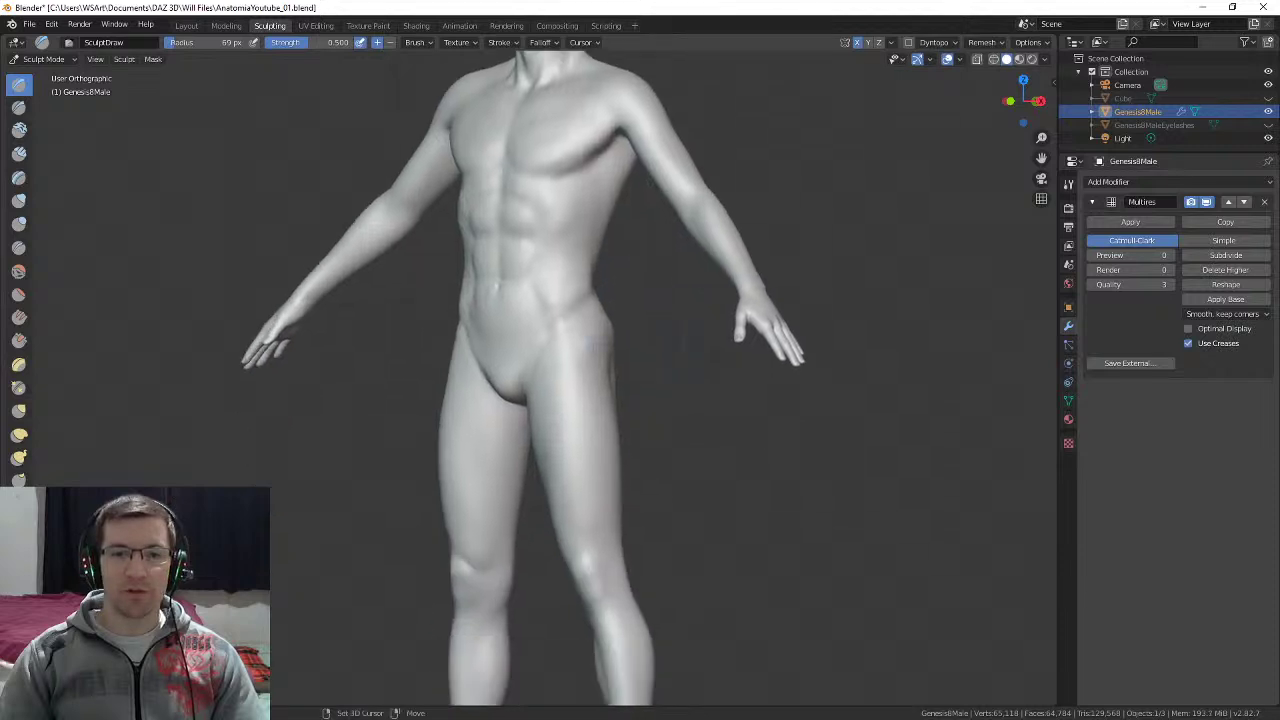
{"action": "middle_click_drag", "start_coordinate": [686, 340], "coordinate": [712, 340], "text": "shift"}
{"action": "middle_click_drag", "start_coordinate": [712, 340], "coordinate": [690, 380]}
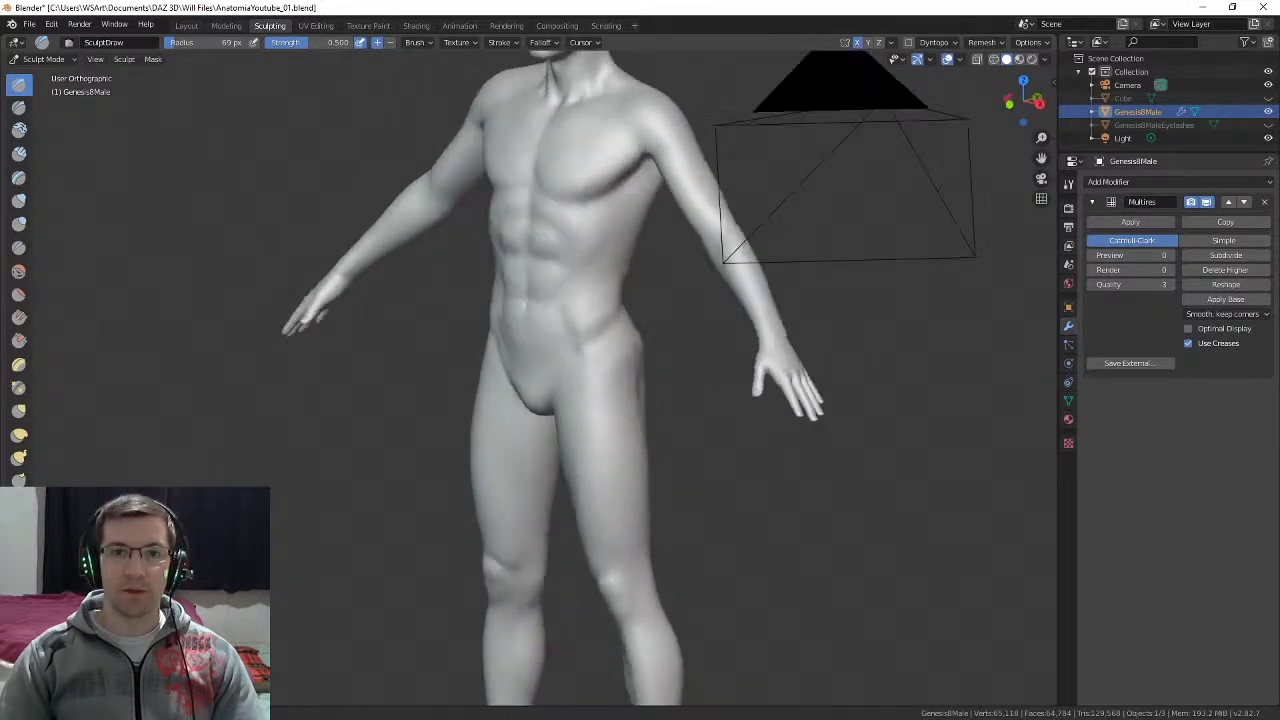
{"action": "middle_click_drag", "start_coordinate": [600, 312], "coordinate": [252, 322]}
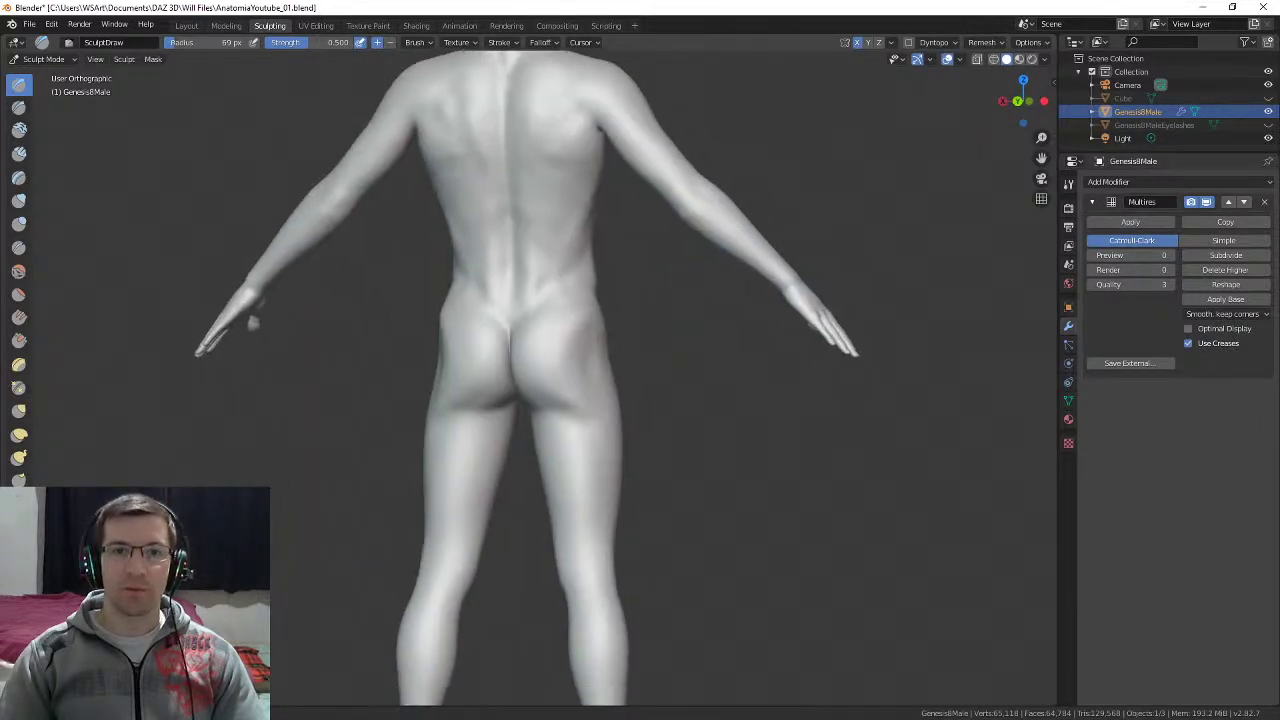
{"action": "middle_click_drag", "start_coordinate": [614, 416], "coordinate": [574, 488], "text": "shift"}
{"action": "middle_click_drag", "start_coordinate": [574, 488], "coordinate": [606, 484]}
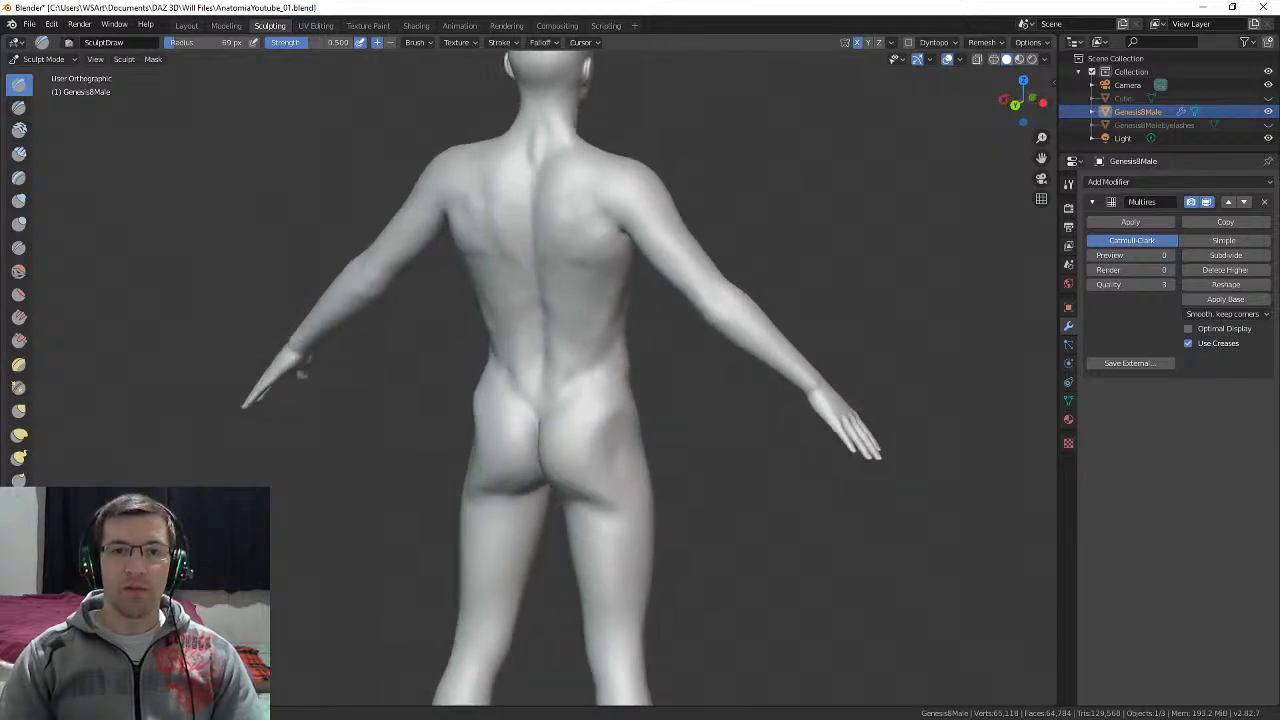
{"action": "middle_click_drag", "start_coordinate": [565, 332], "coordinate": [630, 410]}
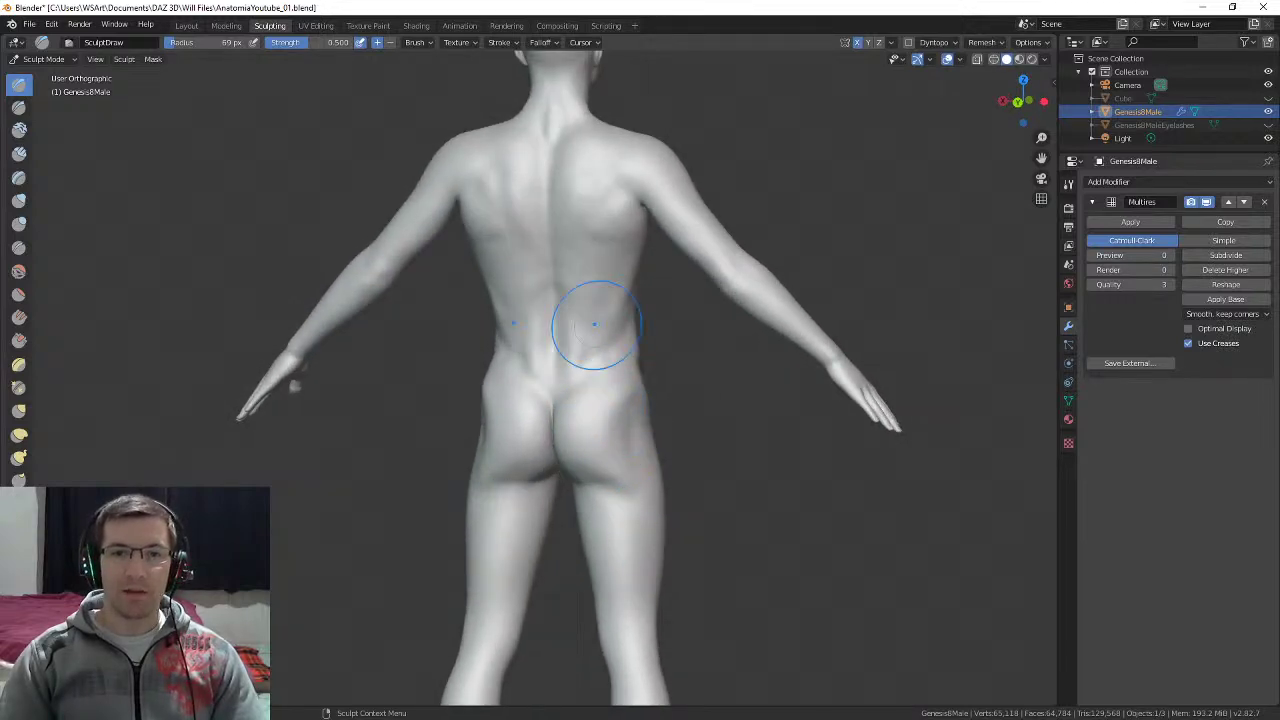
{"action": "middle_click_drag", "start_coordinate": [594, 323], "coordinate": [626, 262]}
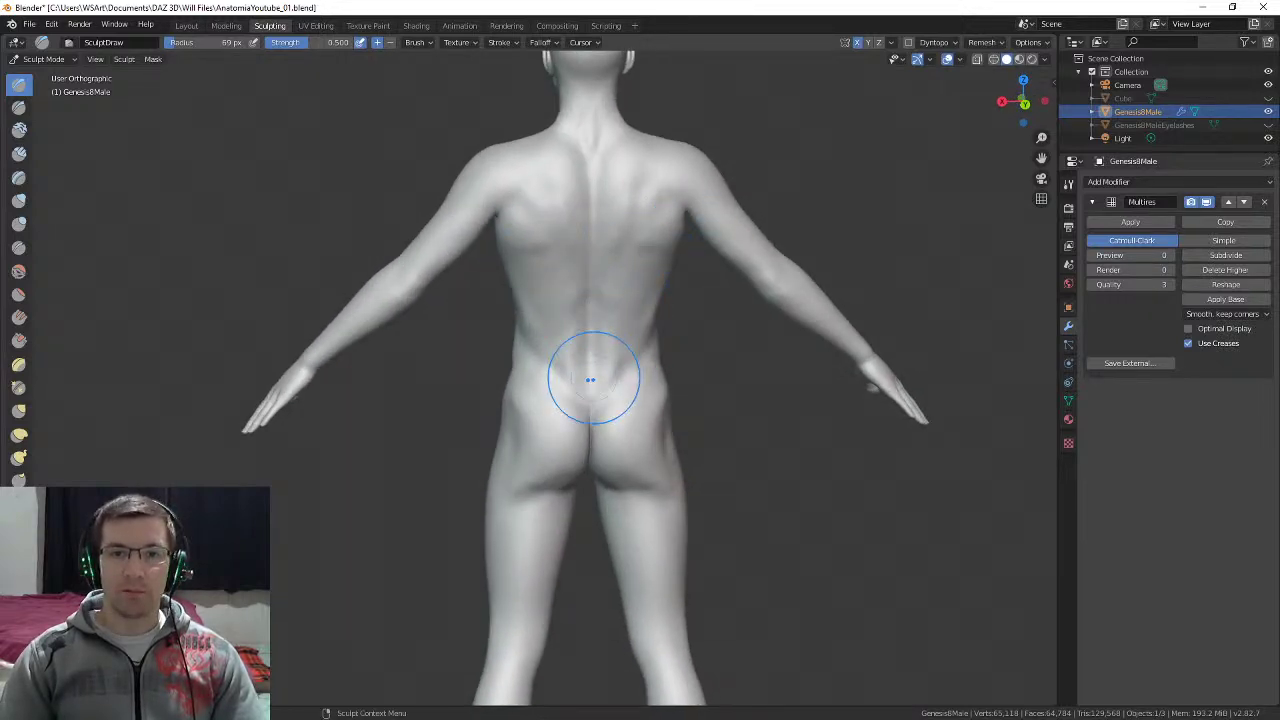
{"action": "mouse_move", "coordinate": [591, 380]}
{"action": "middle_mouse_down"}
{"action": "mouse_move", "coordinate": [640, 360]}
{"action": "mouse_move", "coordinate": [651, 329]}
{"action": "mouse_move", "coordinate": [620, 330]}
{"action": "mouse_move", "coordinate": [586, 366]}
{"action": "mouse_move", "coordinate": [629, 286]}
{"action": "mouse_move", "coordinate": [634, 309]}
{"action": "middle_mouse_up"}
{"action": "scroll", "coordinate": [640, 285], "scroll_direction": "up", "scroll_amount": 4}
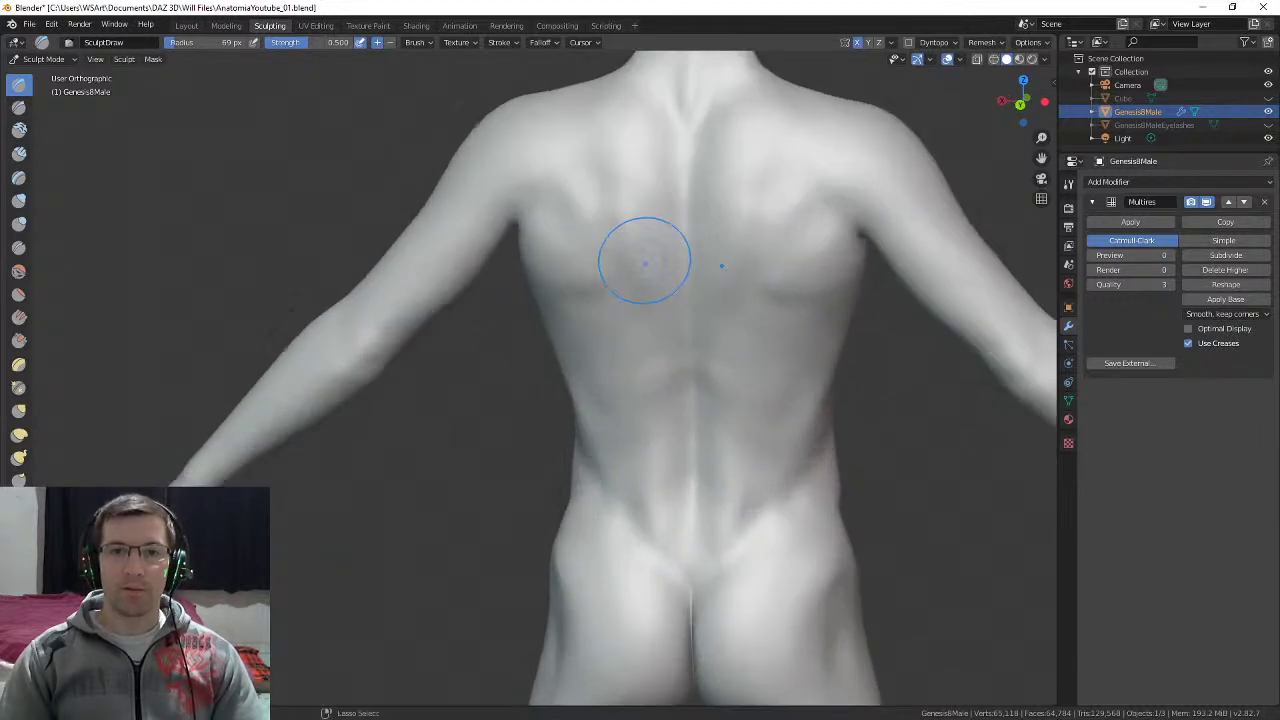
{"action": "middle_click_drag", "start_coordinate": [645, 260], "coordinate": [663, 235]}
{"action": "middle_click_drag", "start_coordinate": [601, 267], "coordinate": [655, 287]}
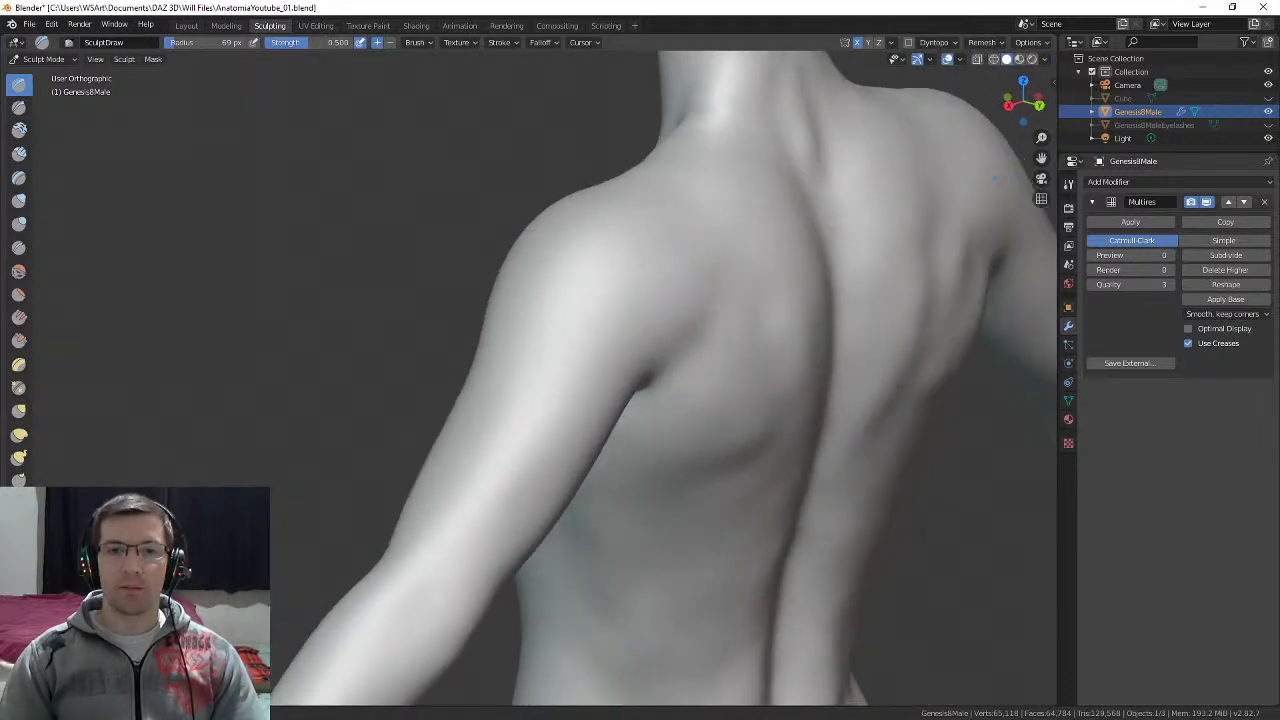
Step: Sculpt the rear of the shoulder muscle above the armpit, reducing the Draw brush radius to 47 px
{"action": "left_click_drag", "start_coordinate": [603, 252], "coordinate": [580, 285]}
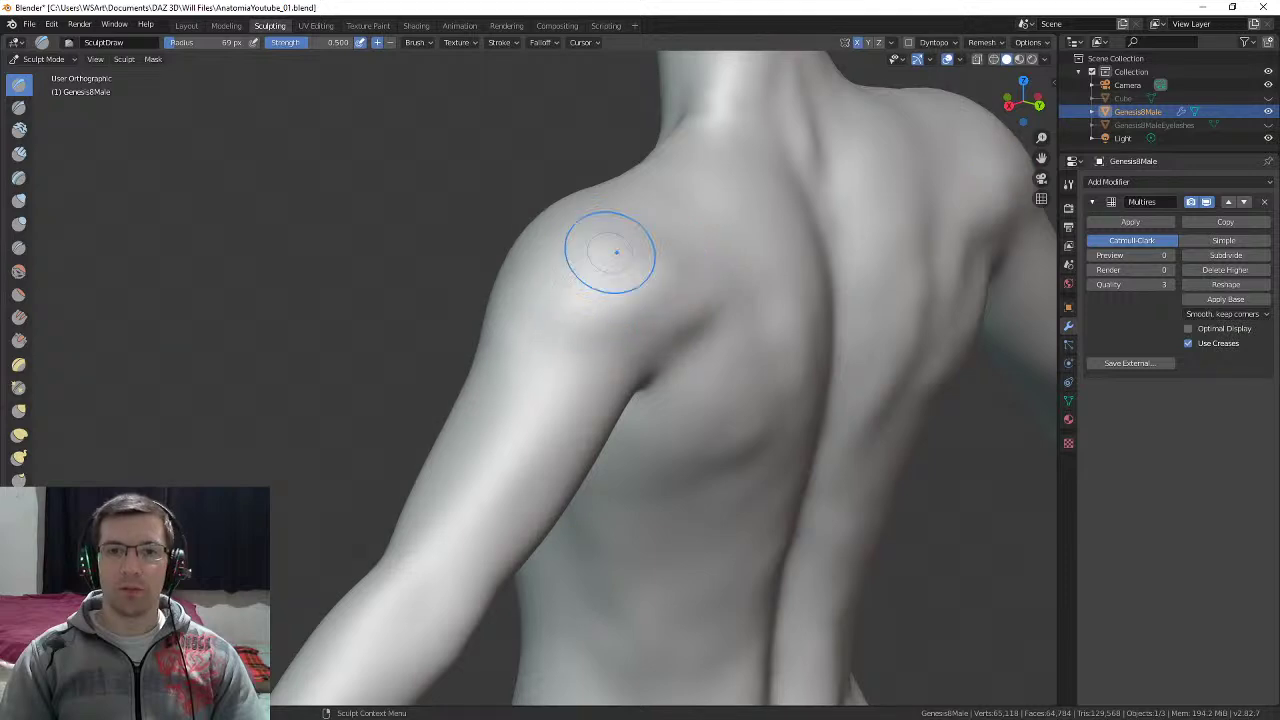
{"action": "middle_click_drag", "start_coordinate": [636, 256], "coordinate": [623, 283]}
{"action": "key", "text": "f"}
{"action": "left_click", "coordinate": [618, 318]}
{"action": "left_click_drag", "start_coordinate": [600, 322], "coordinate": [575, 345]}
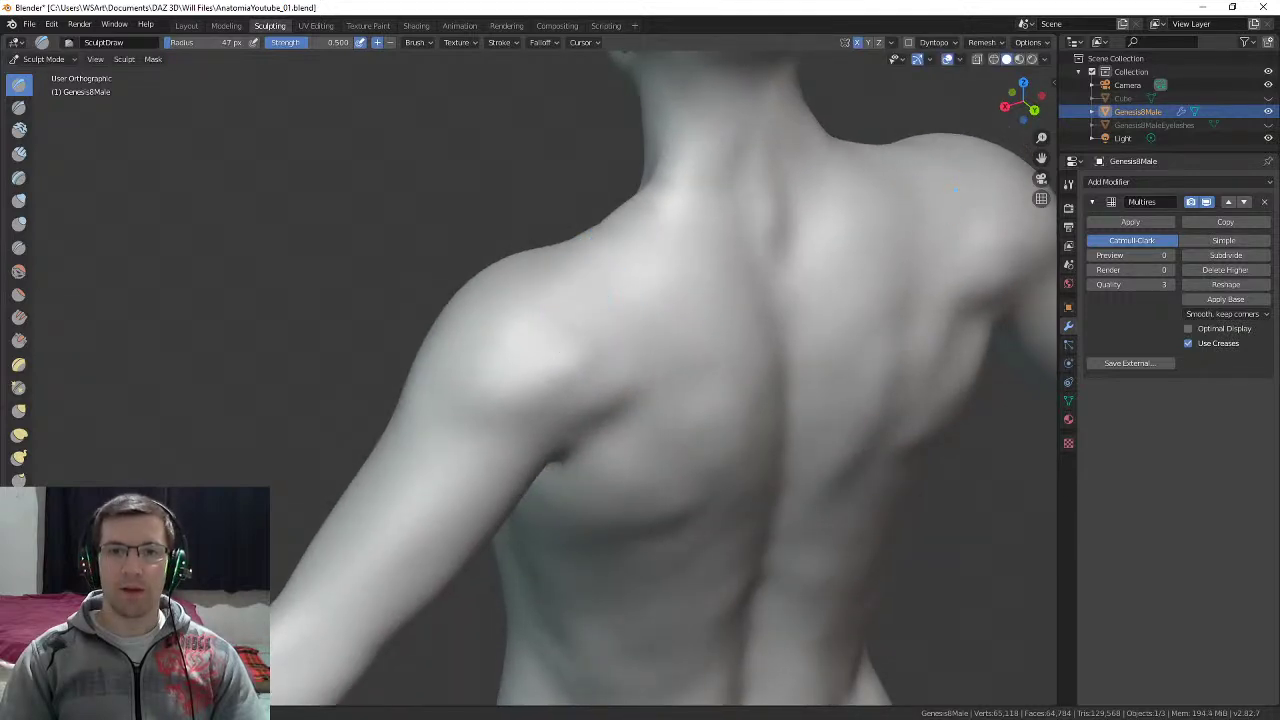
Step: Sculpt the lower edge and inner border of the shoulder blades with the 47 px Draw brush
{"action": "middle_click_drag", "start_coordinate": [645, 350], "coordinate": [626, 309]}
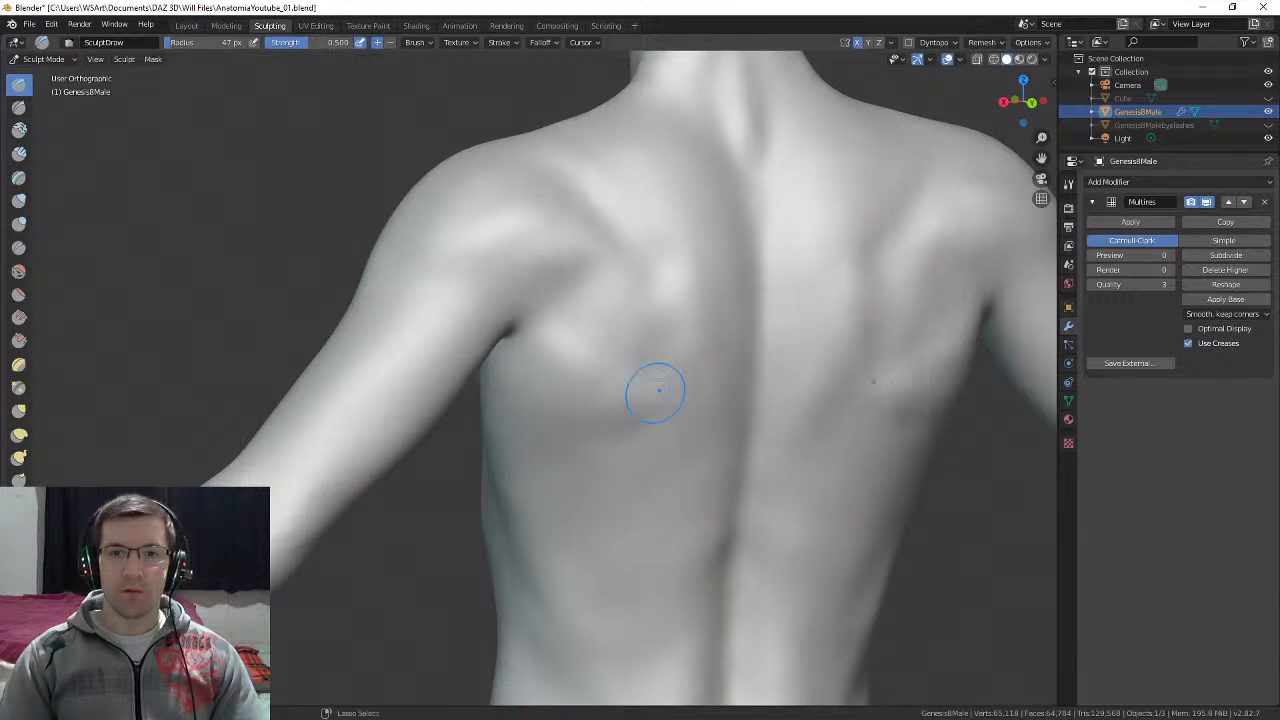
{"action": "mouse_move", "coordinate": [656, 392]}
{"action": "left_mouse_down"}
{"action": "mouse_move", "coordinate": [660, 366]}
{"action": "mouse_move", "coordinate": [672, 408]}
{"action": "left_mouse_up"}
{"action": "scroll", "coordinate": [658, 358], "scroll_direction": "down", "scroll_amount": 2}
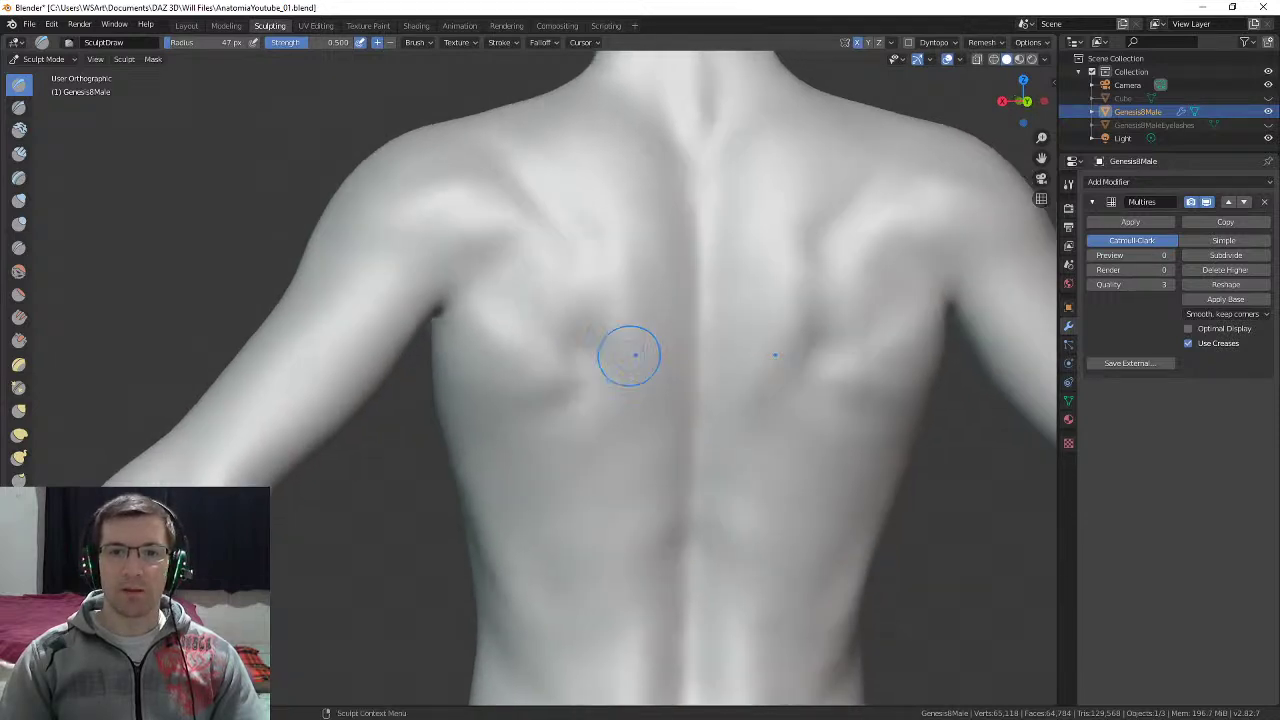
{"action": "middle_click_drag", "start_coordinate": [601, 443], "coordinate": [582, 432]}
{"action": "mouse_move", "coordinate": [706, 389]}
{"action": "middle_mouse_down"}
{"action": "mouse_move", "coordinate": [686, 360]}
{"action": "mouse_move", "coordinate": [700, 335]}
{"action": "mouse_move", "coordinate": [693, 345]}
{"action": "middle_mouse_up"}
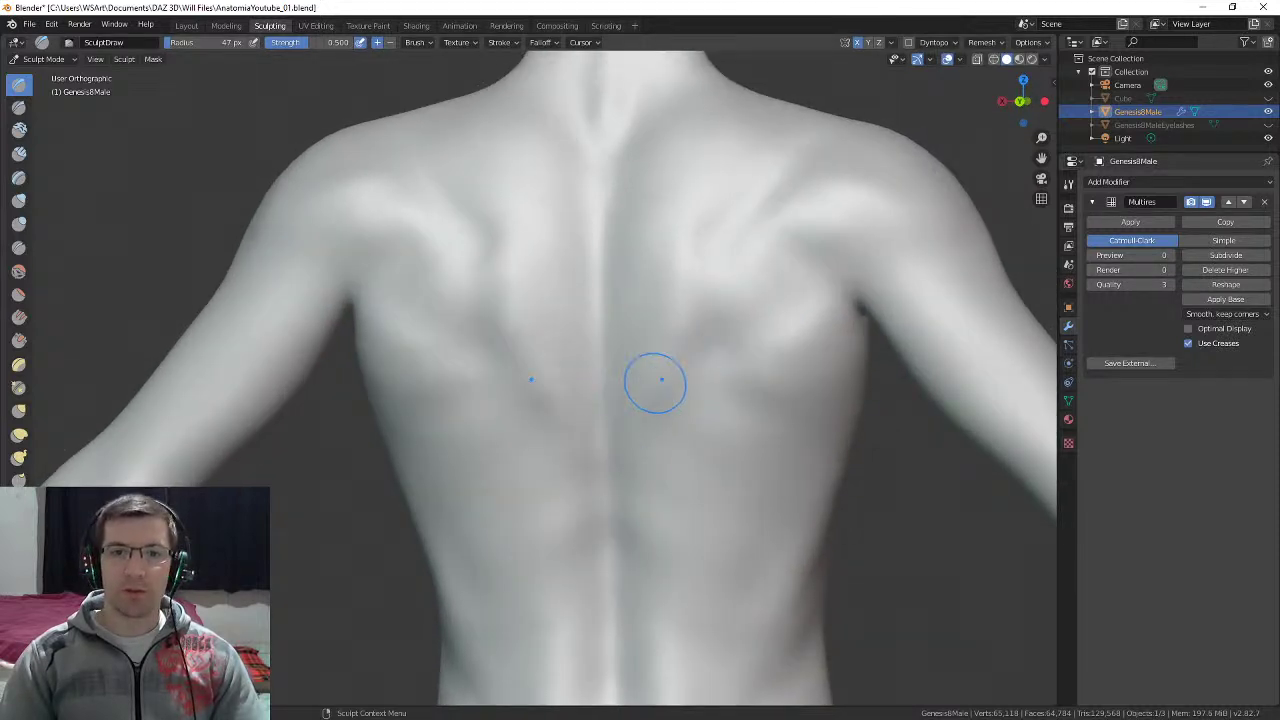
Step: Sculpt the broad muscles of the middle and lower back, enlarging the Draw brush radius to 88 px and finally 128 px
{"action": "key", "text": "f"}
{"action": "left_click", "coordinate": [703, 428]}
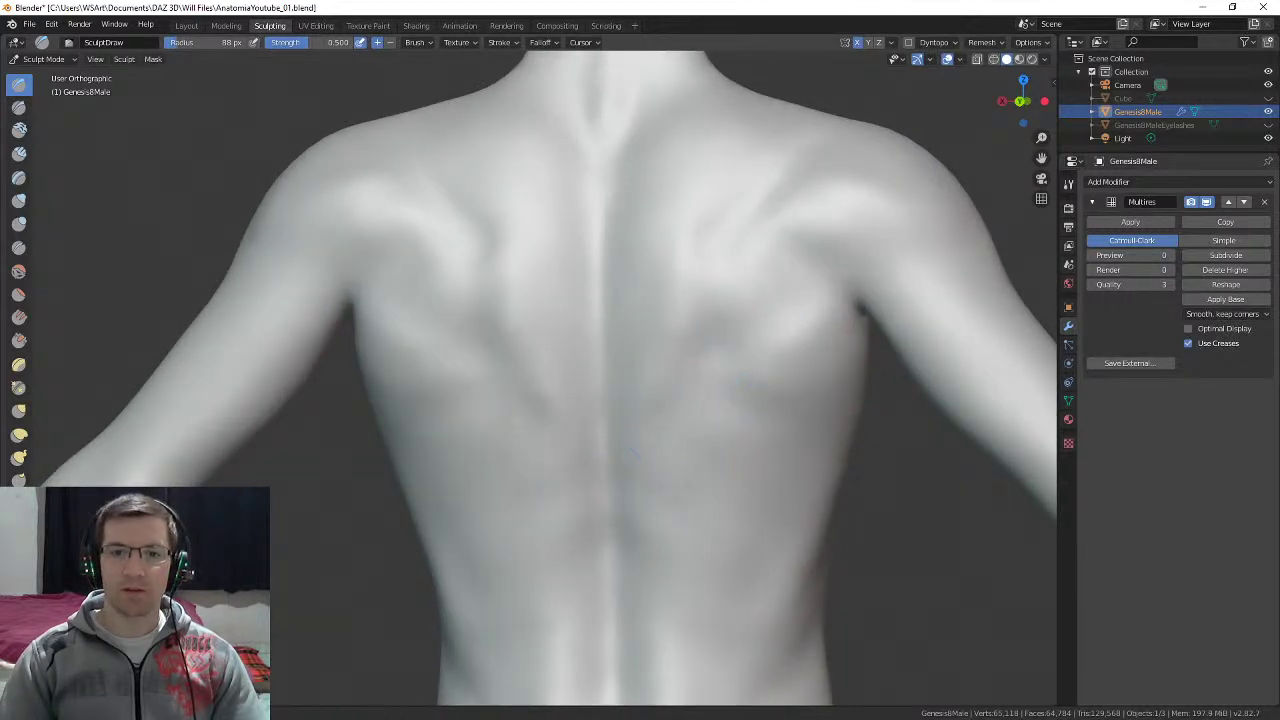
{"action": "middle_click_drag", "start_coordinate": [683, 502], "coordinate": [690, 346], "text": "shift"}
{"action": "key", "text": "f"}
{"action": "left_click", "coordinate": [715, 346]}
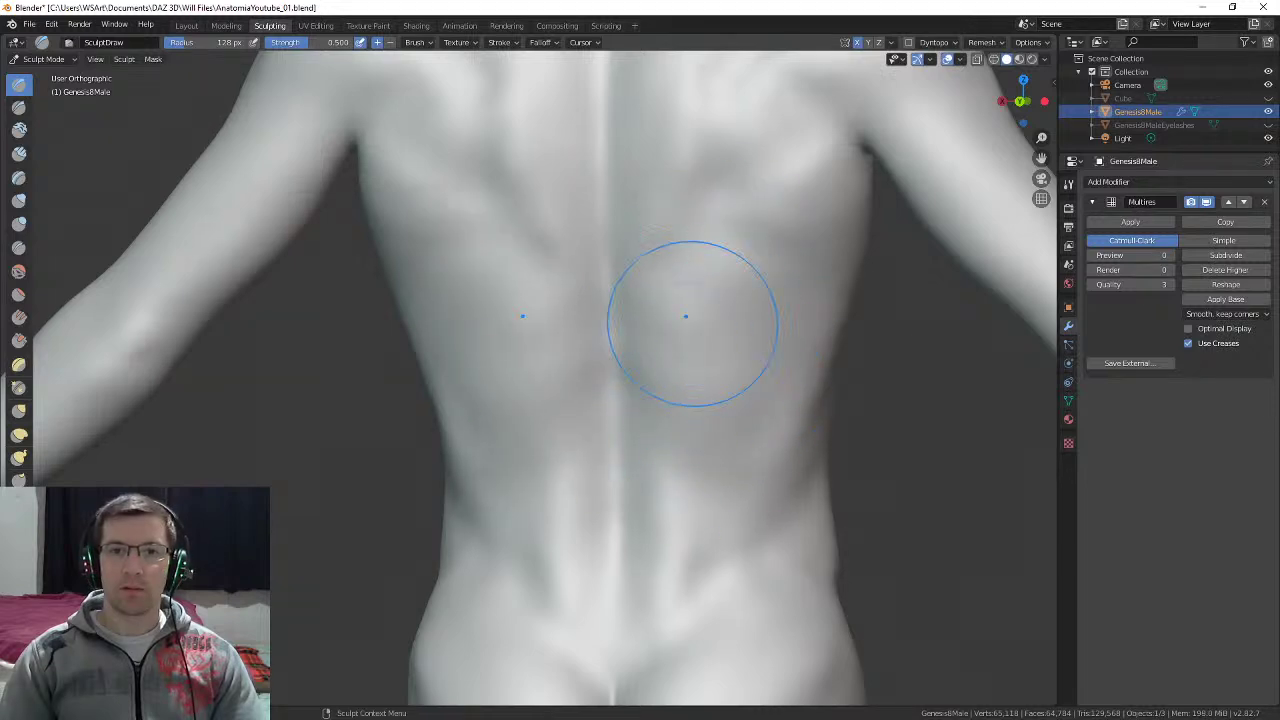
{"action": "middle_click_drag", "start_coordinate": [691, 320], "coordinate": [543, 294]}
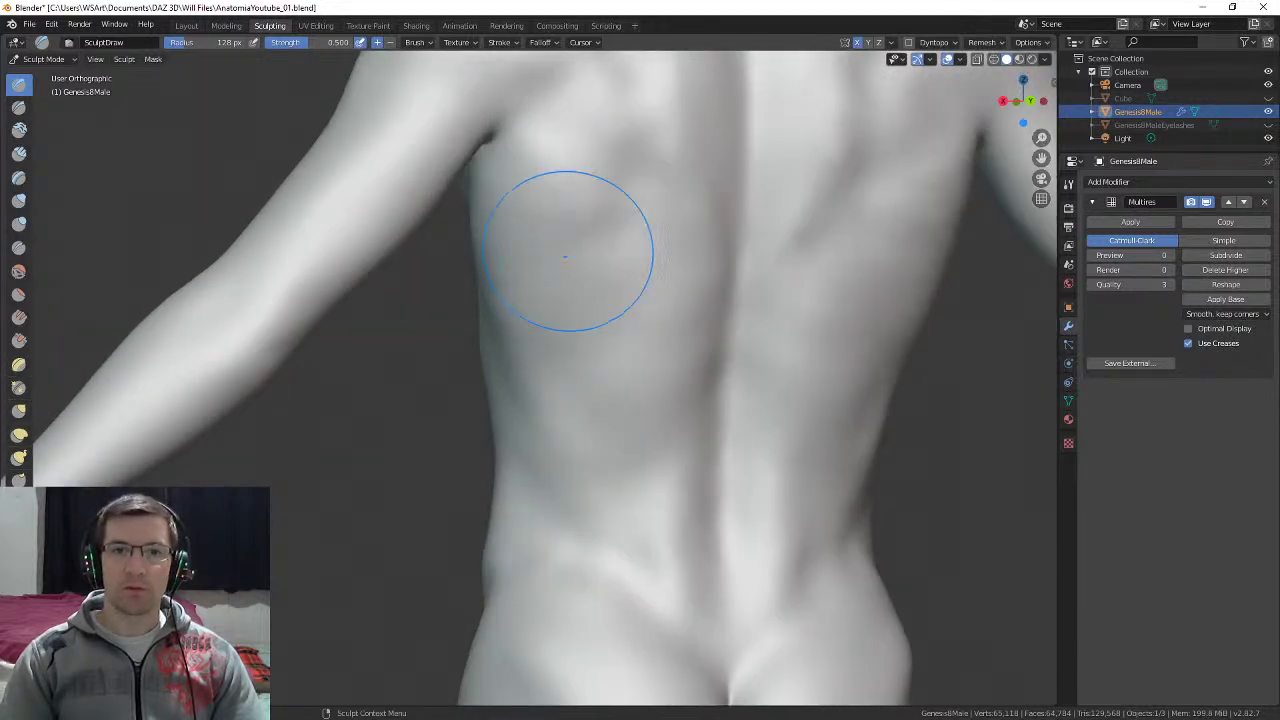
{"action": "mouse_move", "coordinate": [611, 304]}
{"action": "middle_mouse_down"}
{"action": "mouse_move", "coordinate": [590, 300]}
{"action": "mouse_move", "coordinate": [634, 337]}
{"action": "mouse_move", "coordinate": [570, 325]}
{"action": "middle_mouse_up"}
Step: Refine the chest muscles and the front of the shoulder, reducing the Draw brush radius to 81 px
{"action": "mouse_move", "coordinate": [590, 368]}
{"action": "middle_mouse_down"}
{"action": "mouse_move", "coordinate": [634, 374]}
{"action": "mouse_move", "coordinate": [631, 311]}
{"action": "middle_mouse_up"}
{"action": "key", "text": "f"}
{"action": "left_click", "coordinate": [605, 306]}
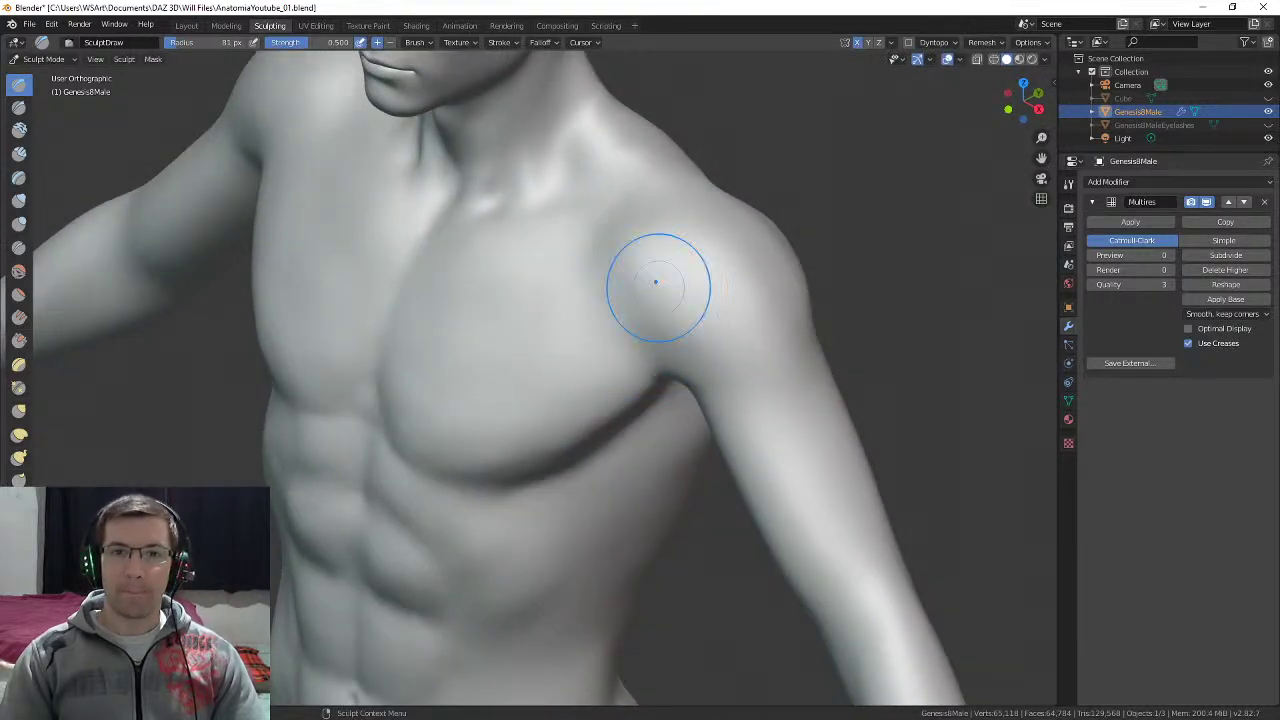
{"action": "middle_click_drag", "start_coordinate": [678, 283], "coordinate": [748, 240]}
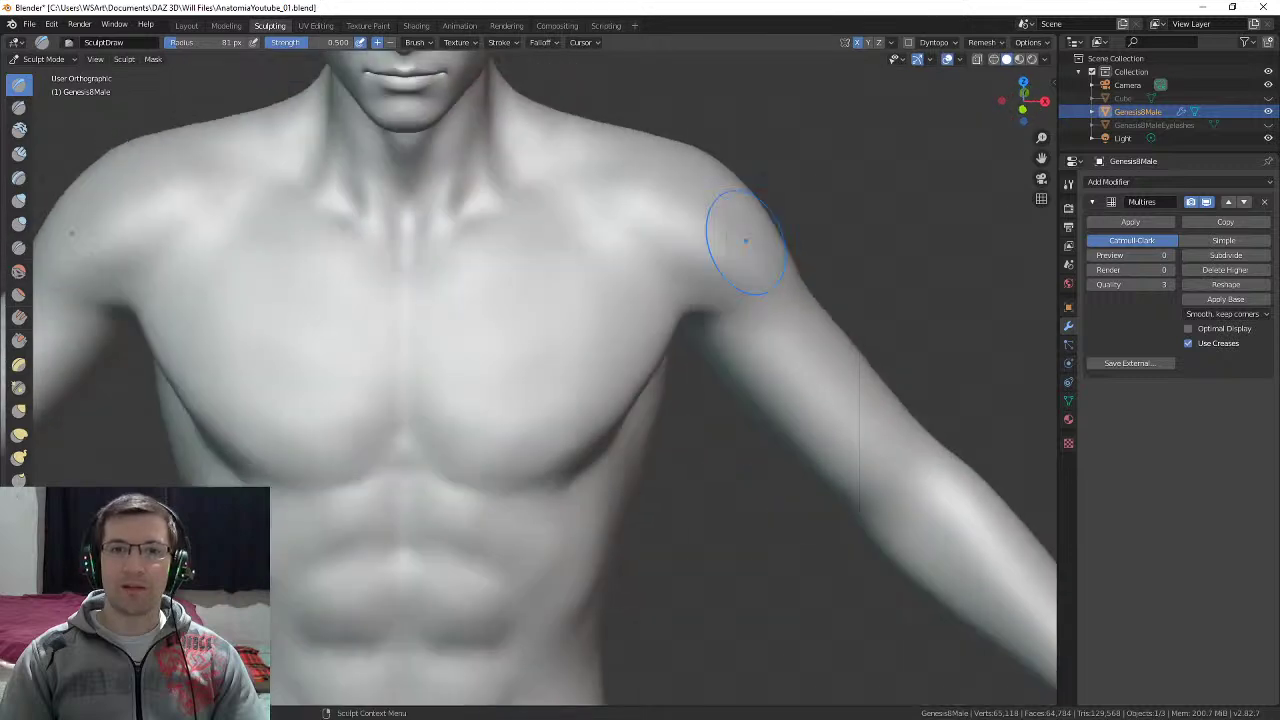
{"action": "middle_click_drag", "start_coordinate": [635, 221], "coordinate": [594, 231]}
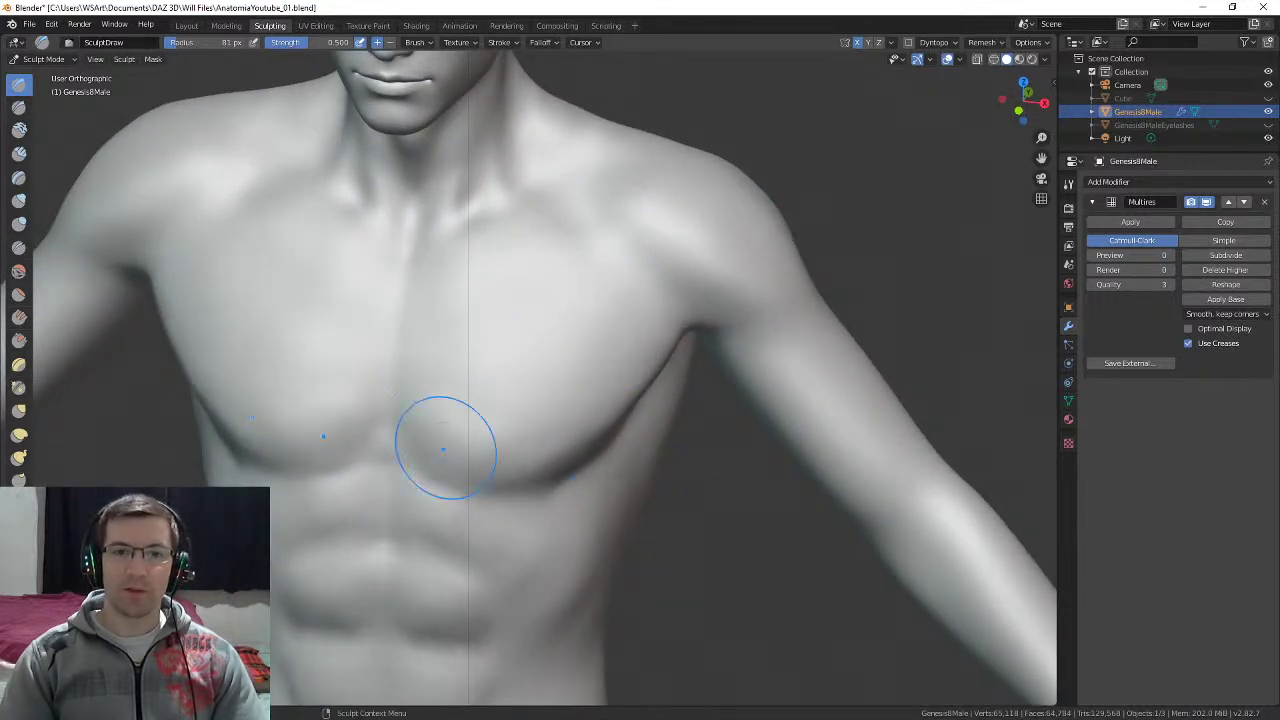
{"action": "middle_click_drag", "start_coordinate": [538, 397], "coordinate": [562, 390]}
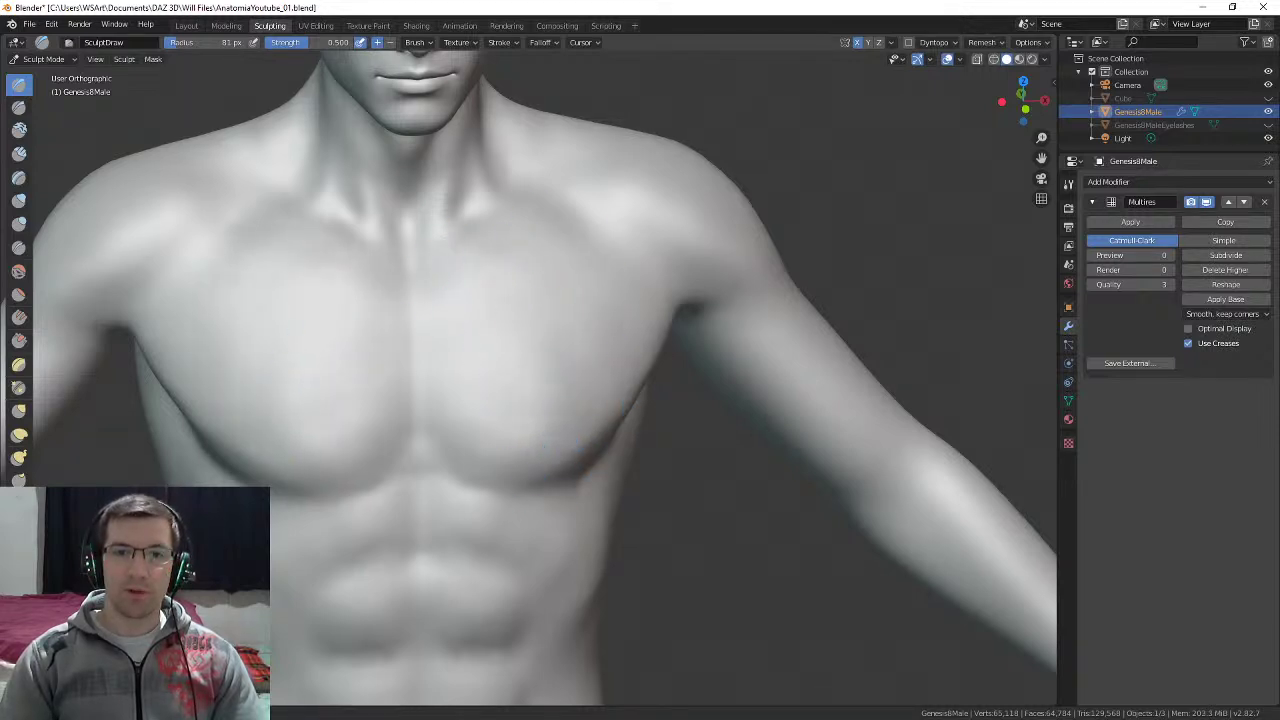
Step: Define the lower edge of the chest muscles from the sternum to the armpit, reducing the Draw brush radius to 48 px
{"action": "key", "text": "bracketleft"}
{"action": "key", "text": "bracketleft"}
{"action": "key", "text": "bracketleft"}
{"action": "key", "text": "bracketleft"}
{"action": "key", "text": "bracketleft"}
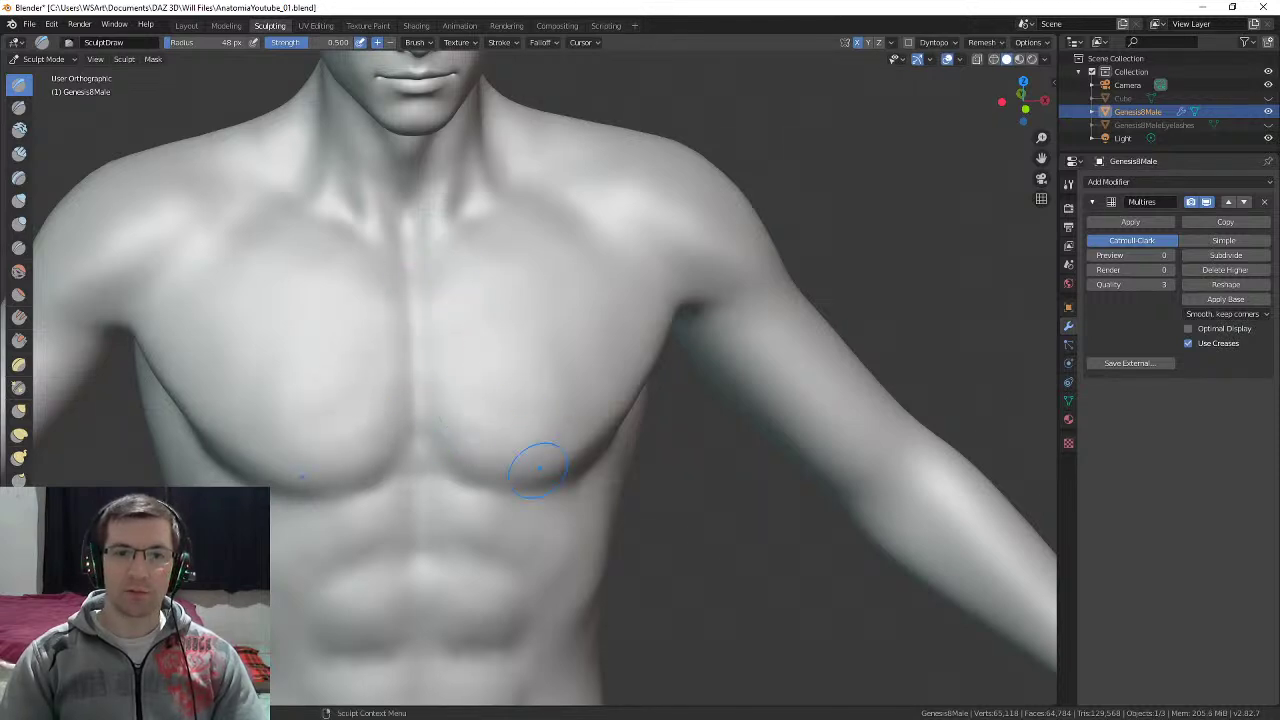
{"action": "middle_click_drag", "start_coordinate": [540, 468], "coordinate": [506, 422]}
{"action": "mouse_move", "coordinate": [508, 446]}
{"action": "left_mouse_down"}
{"action": "mouse_move", "coordinate": [530, 450]}
{"action": "mouse_move", "coordinate": [584, 422]}
{"action": "left_mouse_up"}
{"action": "middle_click_drag", "start_coordinate": [590, 420], "coordinate": [550, 404]}
{"action": "left_click_drag", "start_coordinate": [596, 398], "coordinate": [620, 380]}
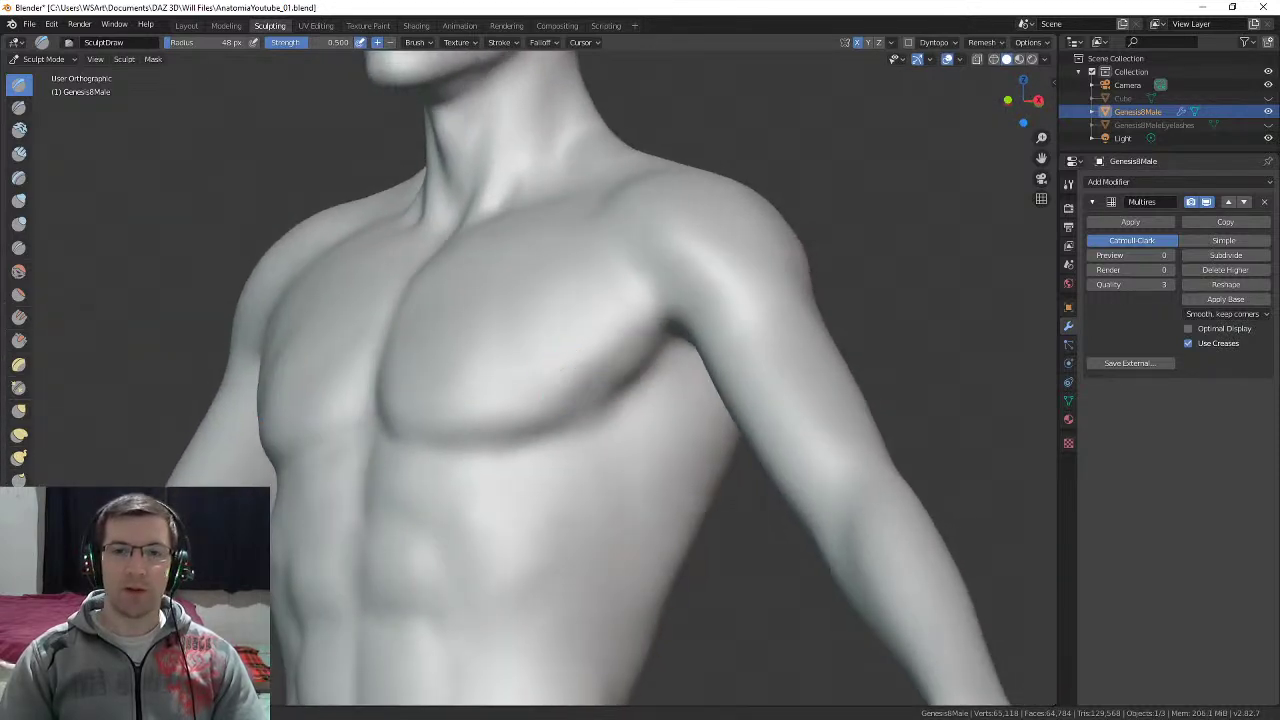
{"action": "middle_click_drag", "start_coordinate": [610, 395], "coordinate": [543, 449]}
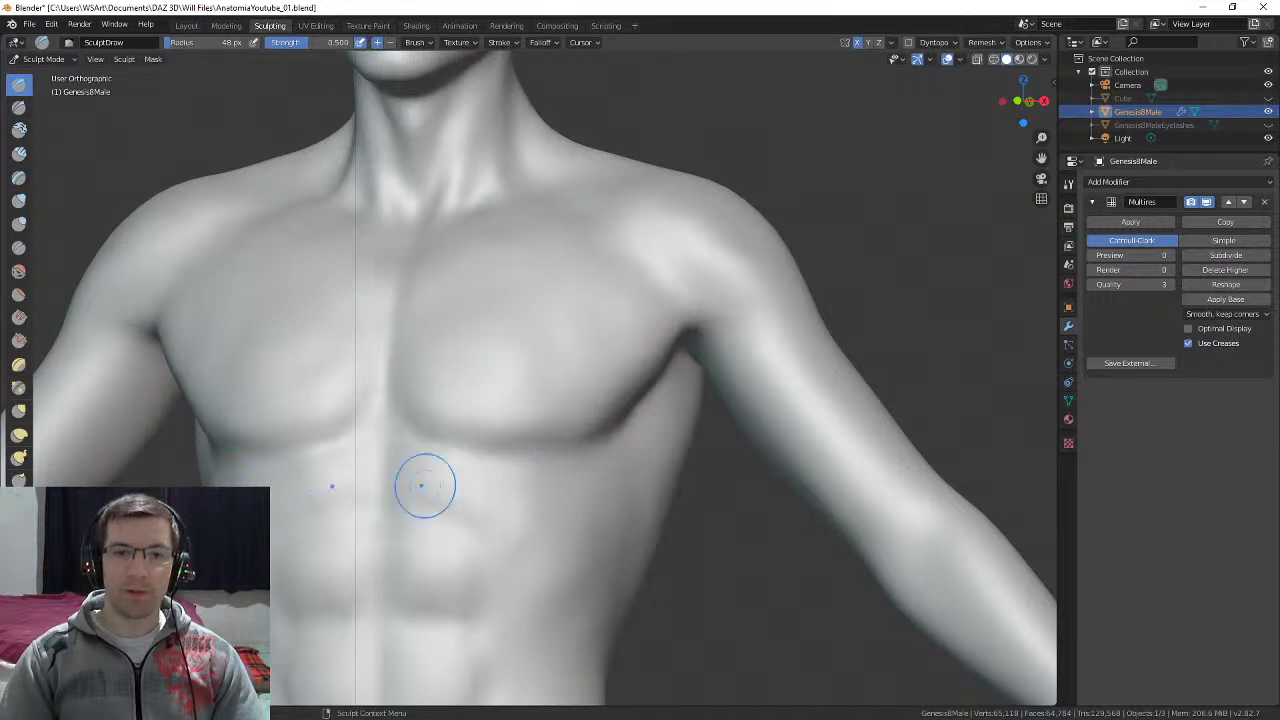
Step: Sculpt the upper abdominal muscles and the rib forms along the side of the torso with the 48 px Draw brush
{"action": "mouse_move", "coordinate": [423, 486]}
{"action": "middle_mouse_down"}
{"action": "mouse_move", "coordinate": [449, 515]}
{"action": "mouse_move", "coordinate": [533, 408]}
{"action": "middle_mouse_up"}
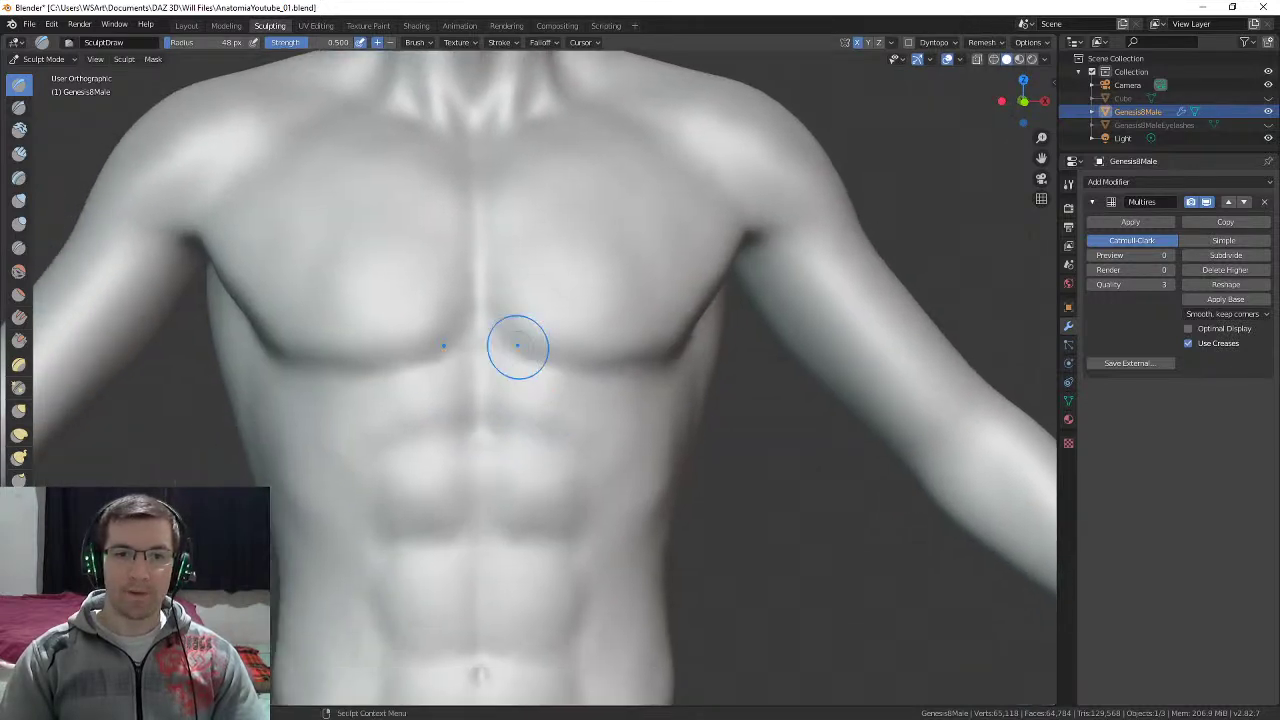
{"action": "left_click_drag", "start_coordinate": [511, 377], "coordinate": [586, 419]}
{"action": "middle_click_drag", "start_coordinate": [588, 420], "coordinate": [598, 438]}
{"action": "middle_click_drag", "start_coordinate": [509, 371], "coordinate": [551, 360]}
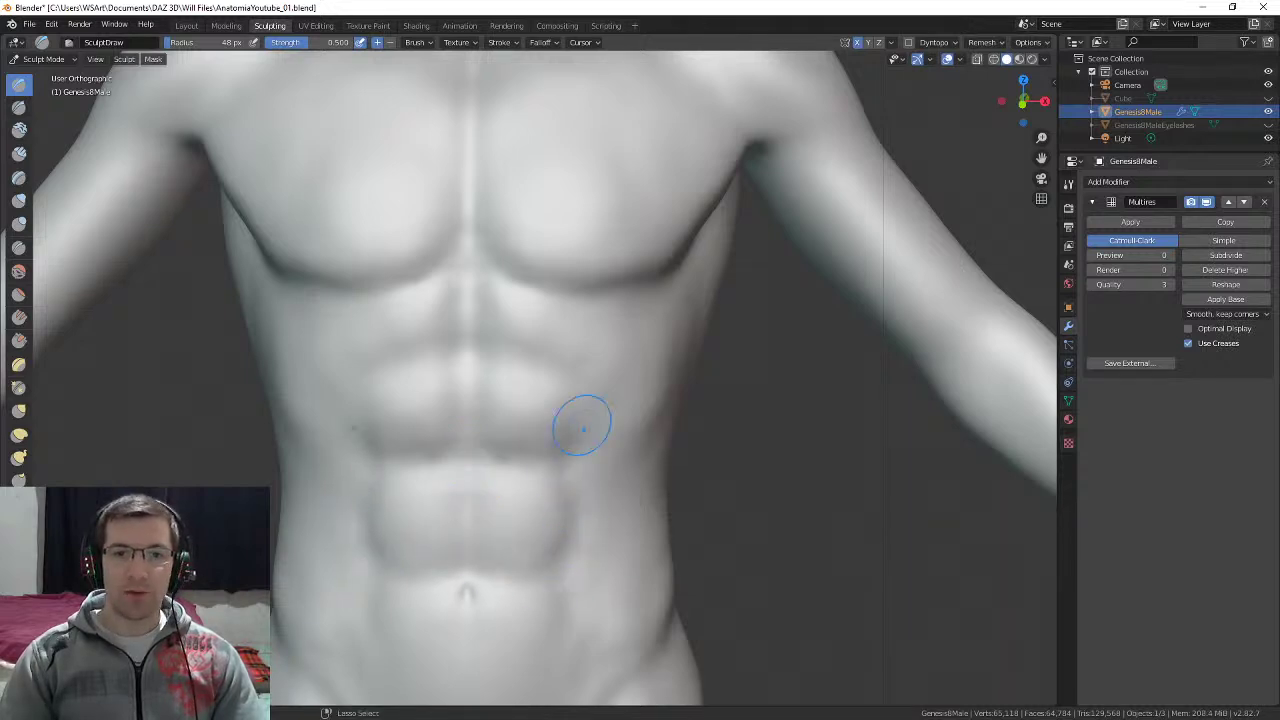
{"action": "middle_click_drag", "start_coordinate": [583, 428], "coordinate": [523, 417]}
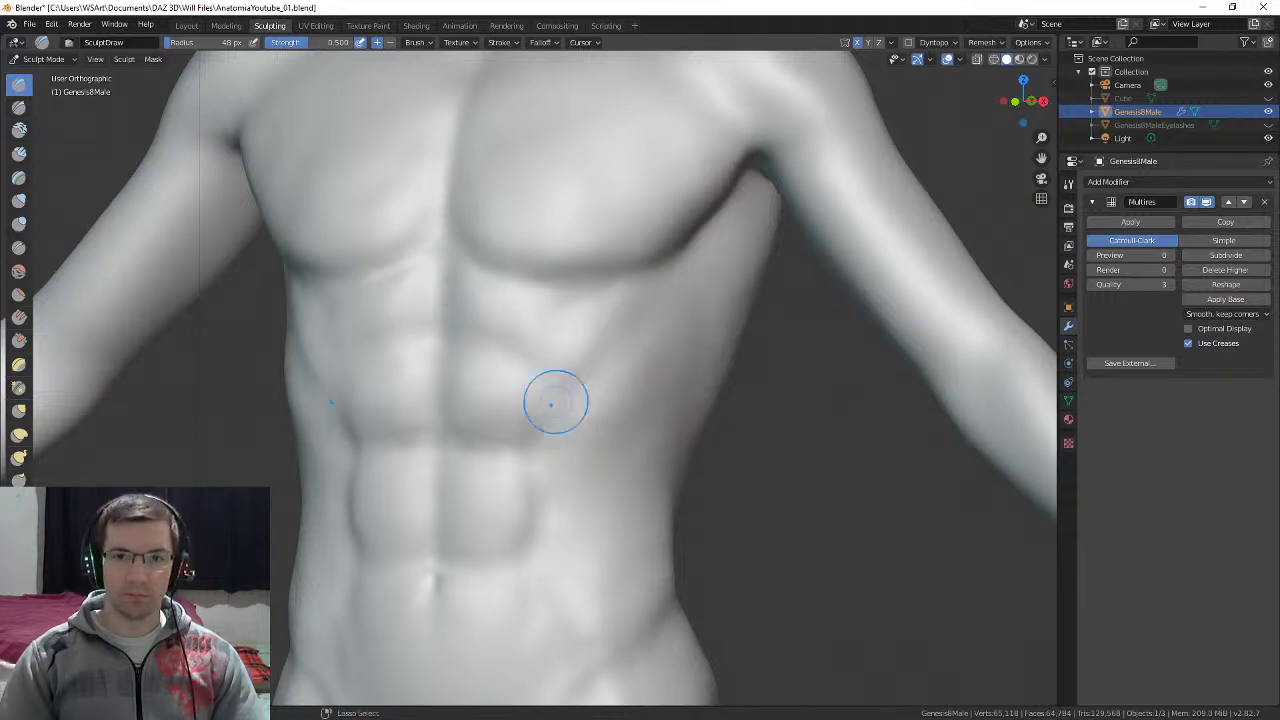
{"action": "mouse_move", "coordinate": [554, 400]}
{"action": "middle_mouse_down"}
{"action": "mouse_move", "coordinate": [600, 395]}
{"action": "mouse_move", "coordinate": [585, 405]}
{"action": "middle_mouse_up"}
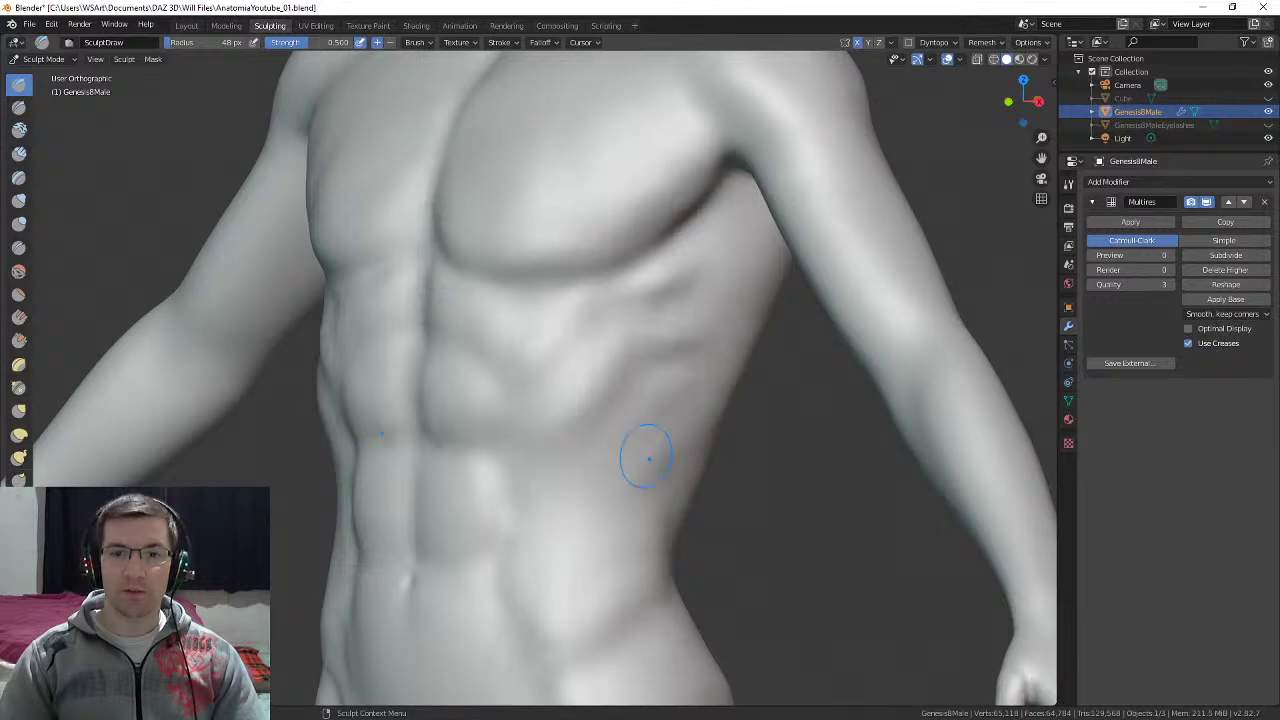
Step: Refine the muscle forms below the shoulder blades with the Draw brush radius enlarged to 96 px
{"action": "mouse_move", "coordinate": [649, 459]}
{"action": "middle_mouse_down"}
{"action": "mouse_move", "coordinate": [646, 424]}
{"action": "mouse_move", "coordinate": [590, 490]}
{"action": "mouse_move", "coordinate": [537, 513]}
{"action": "mouse_move", "coordinate": [556, 386]}
{"action": "mouse_move", "coordinate": [500, 308]}
{"action": "middle_mouse_up"}
{"action": "key", "text": "f"}
{"action": "left_click", "coordinate": [578, 335]}
{"action": "left_click_drag", "start_coordinate": [440, 264], "coordinate": [436, 285]}
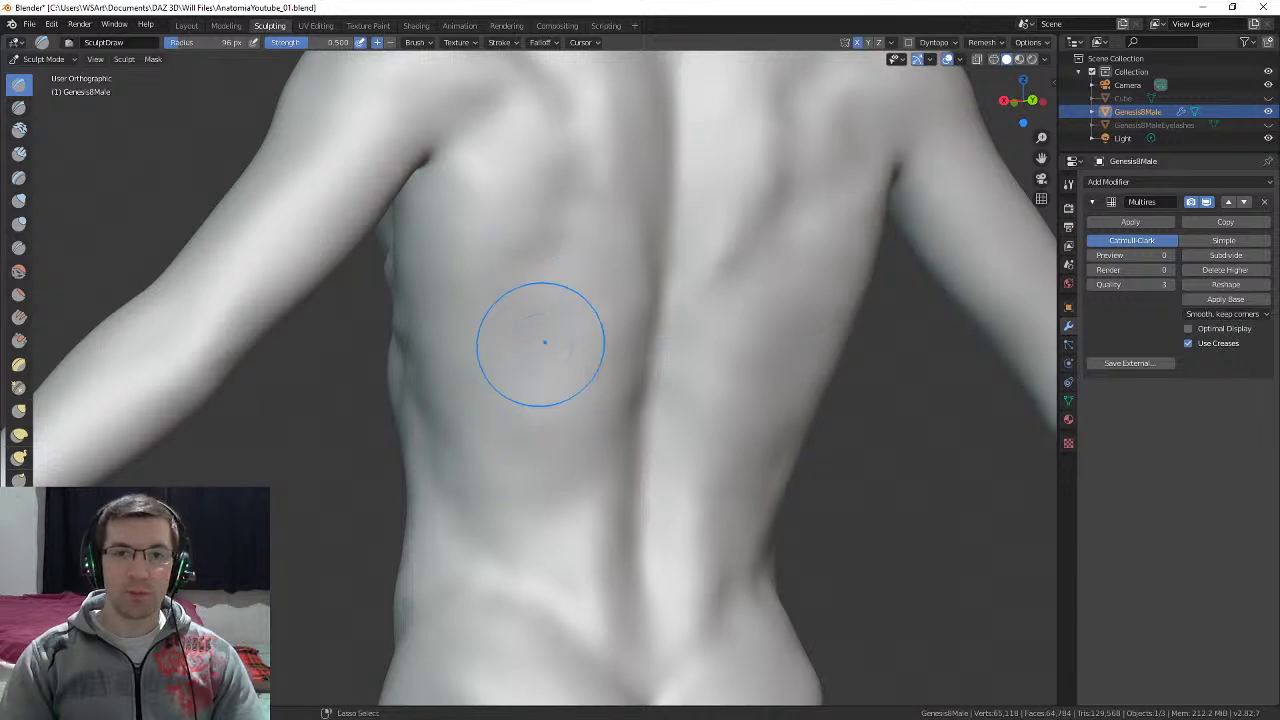
{"action": "middle_click_drag", "start_coordinate": [600, 385], "coordinate": [511, 337]}
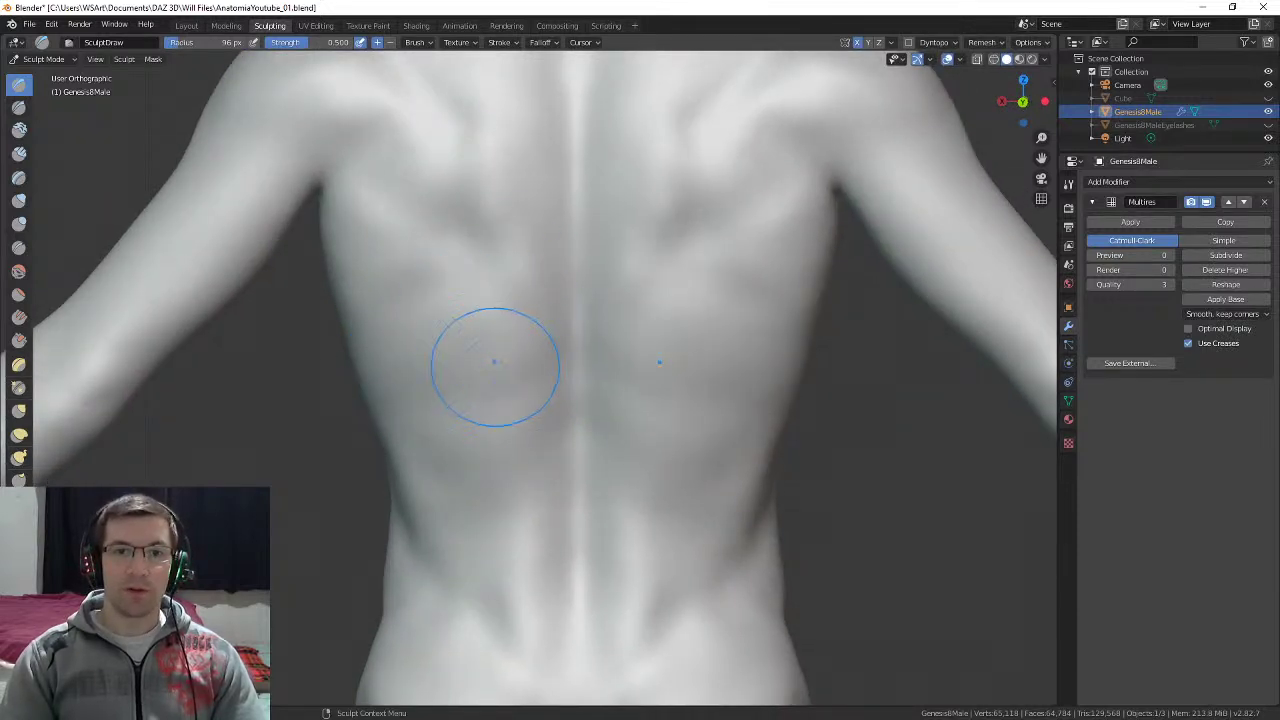
Step: Examine the sculpted torso as a whole, and switch to the Layout workspace to view the full figure in rendered shading
{"action": "middle_click_drag", "start_coordinate": [568, 409], "coordinate": [568, 389], "text": "ctrl"}
{"action": "scroll", "coordinate": [591, 494], "scroll_direction": "down", "scroll_amount": 5}
{"action": "mouse_move", "coordinate": [591, 494]}
{"action": "middle_mouse_down"}
{"action": "mouse_move", "coordinate": [543, 386]}
{"action": "mouse_move", "coordinate": [614, 320]}
{"action": "mouse_move", "coordinate": [700, 295]}
{"action": "middle_mouse_up"}
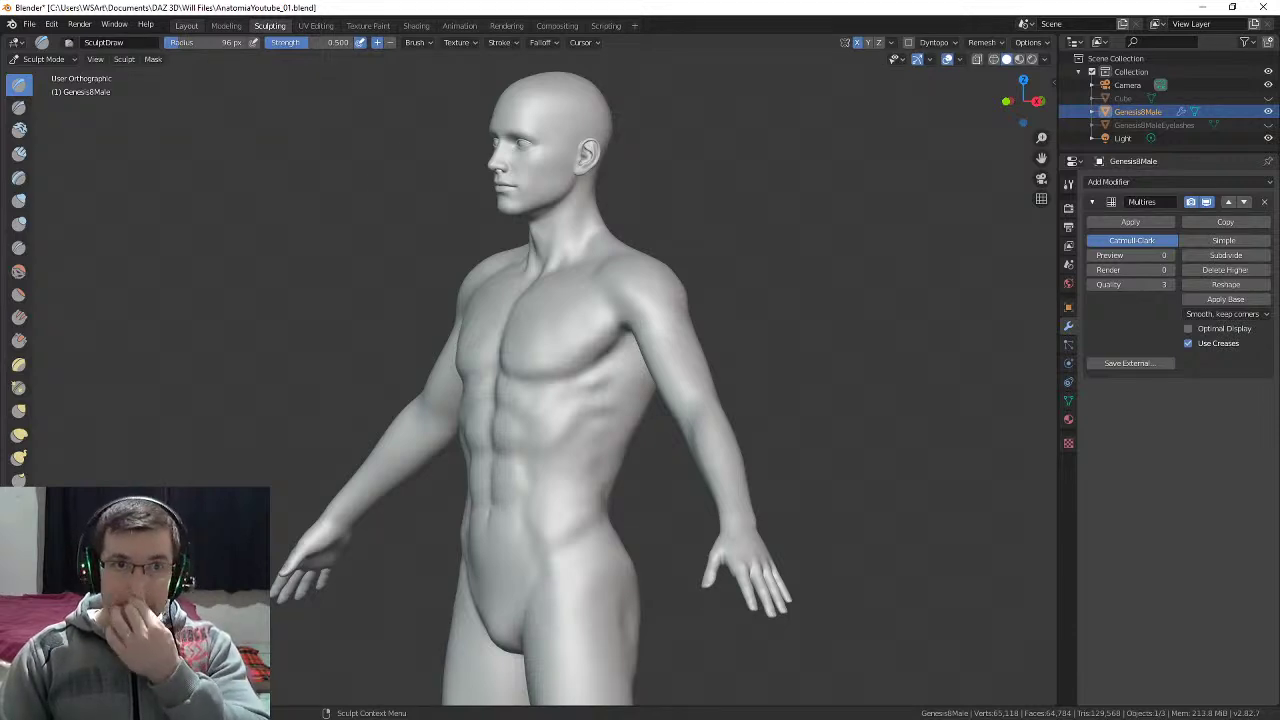
{"action": "left_click", "coordinate": [187, 26]}
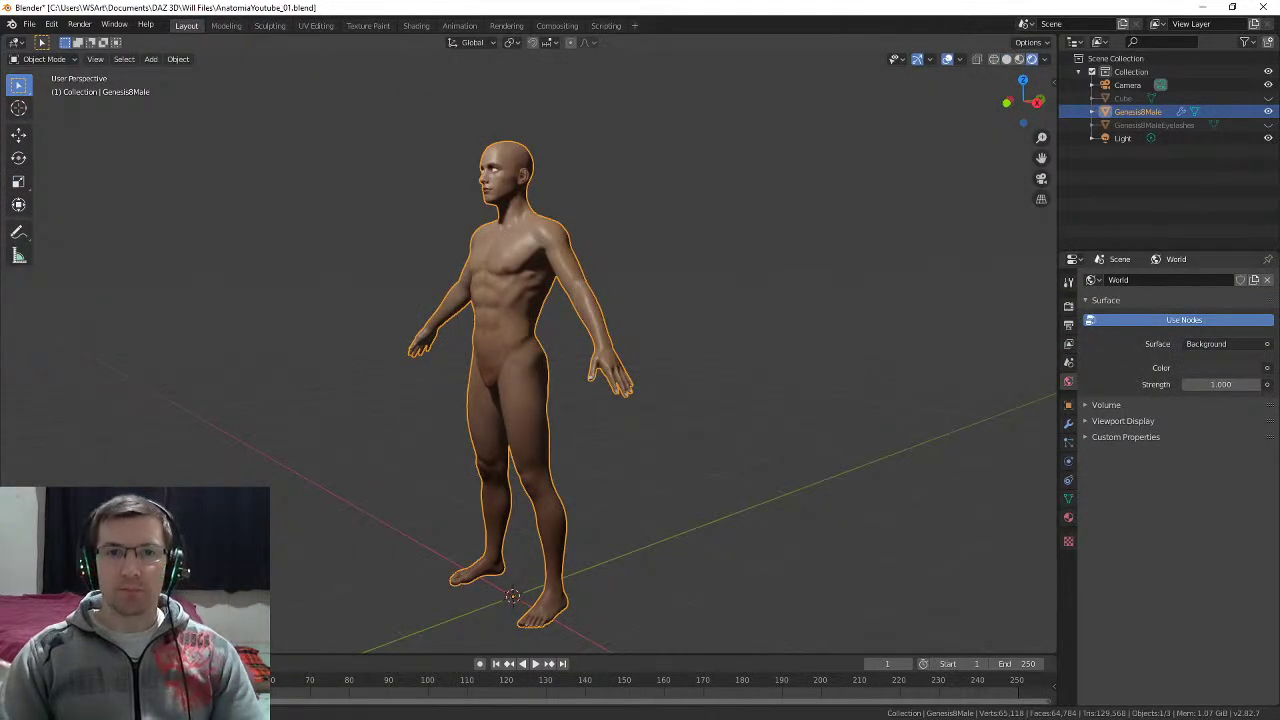
{"action": "mouse_move", "coordinate": [600, 350]}
{"action": "middle_mouse_down"}
{"action": "mouse_move", "coordinate": [678, 362]}
{"action": "mouse_move", "coordinate": [600, 364]}
{"action": "middle_mouse_up"}
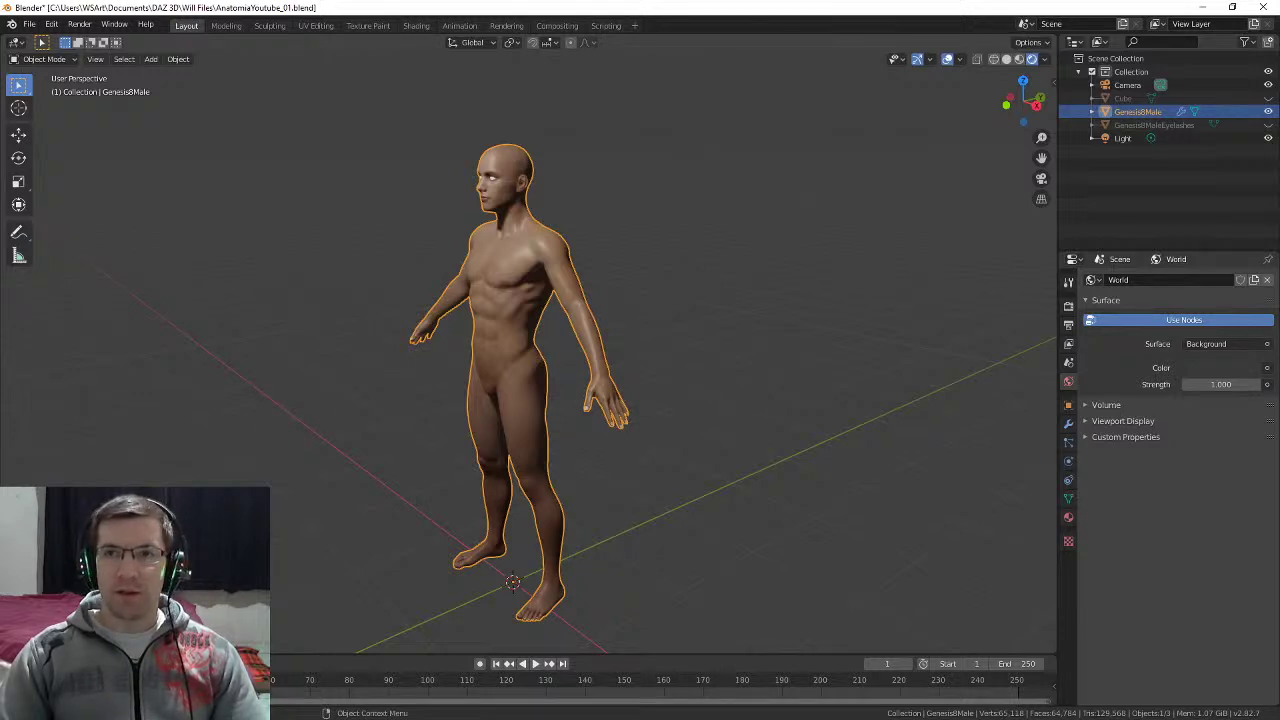
{"action": "scroll", "coordinate": [355, 82], "scroll_direction": "down", "scroll_amount": 5}
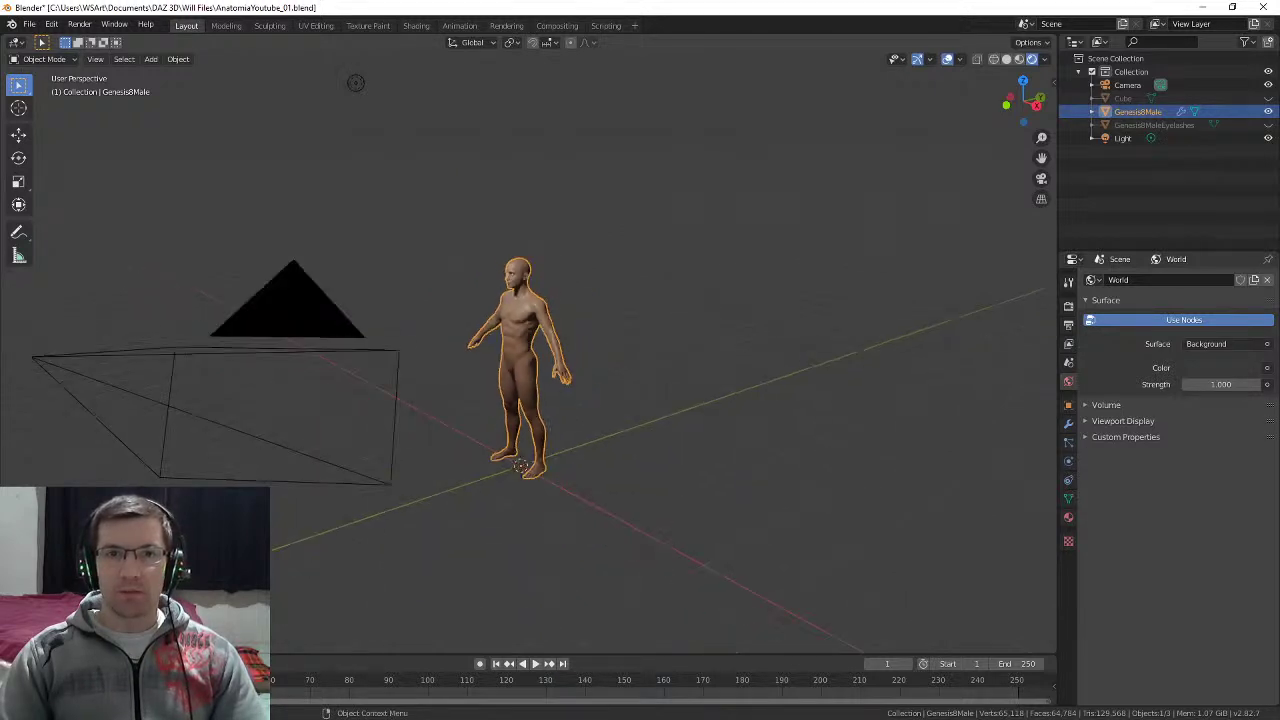
{"action": "scroll", "coordinate": [355, 82], "scroll_direction": "up", "scroll_amount": 3}
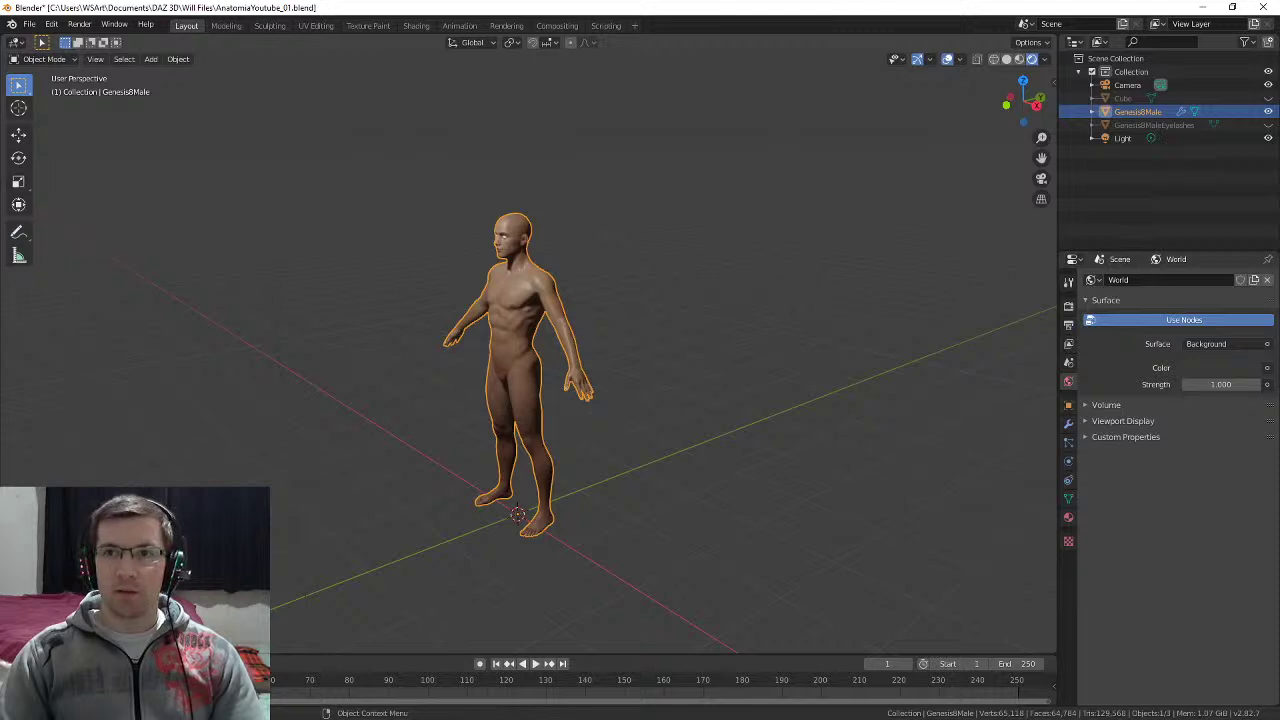
Step: Split the 3D viewport vertically into two views, with rendered shading in one and solid shading in the other
{"action": "right_click", "coordinate": [1058, 172]}
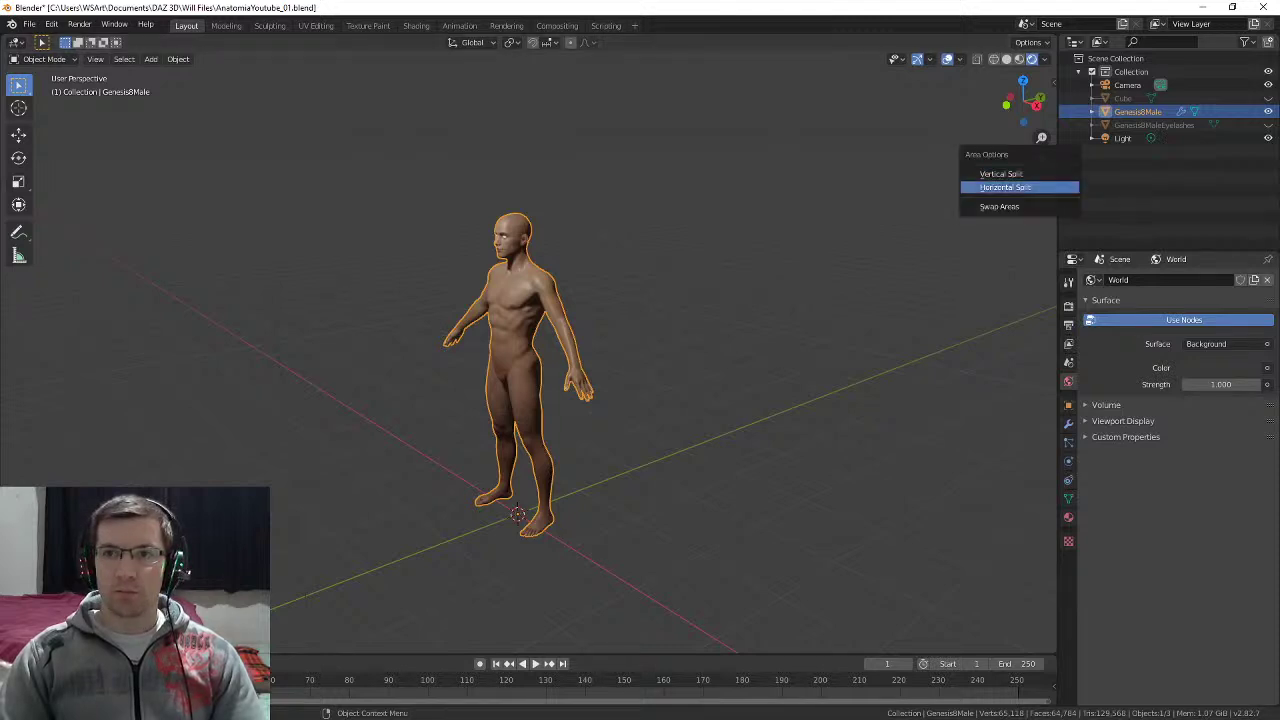
{"action": "left_click", "coordinate": [1001, 173]}
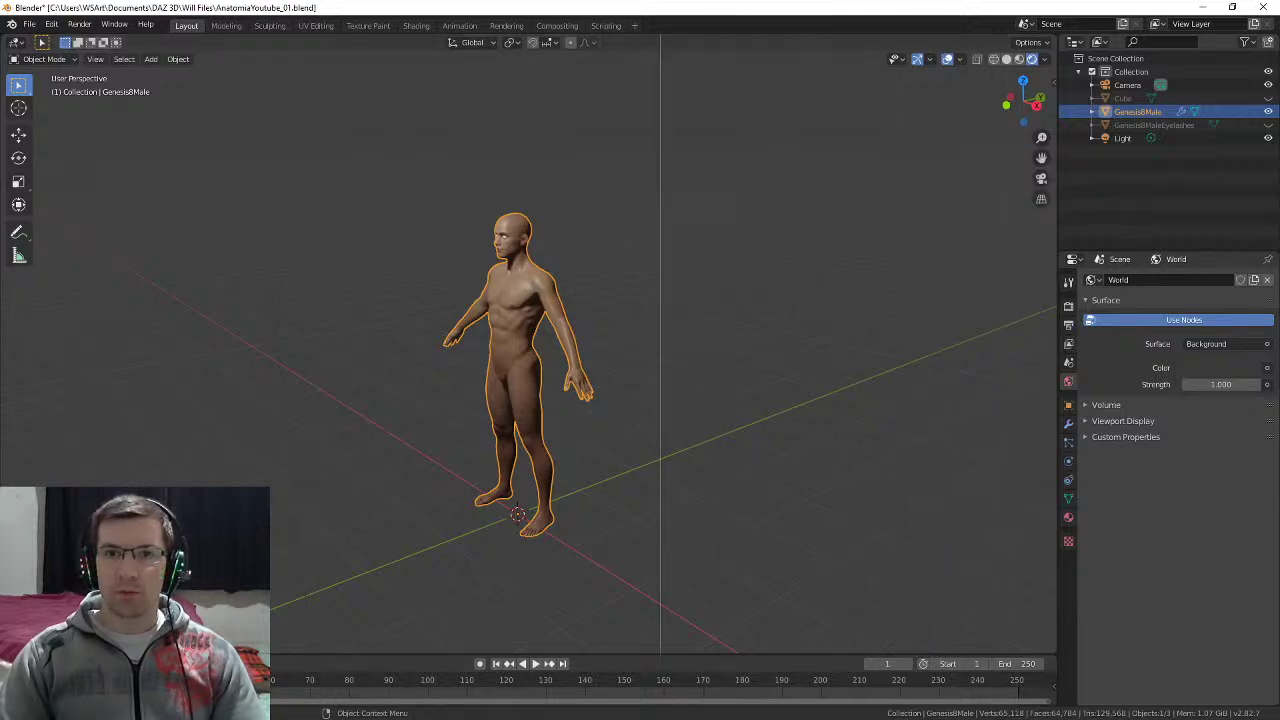
{"action": "left_click", "coordinate": [660, 173]}
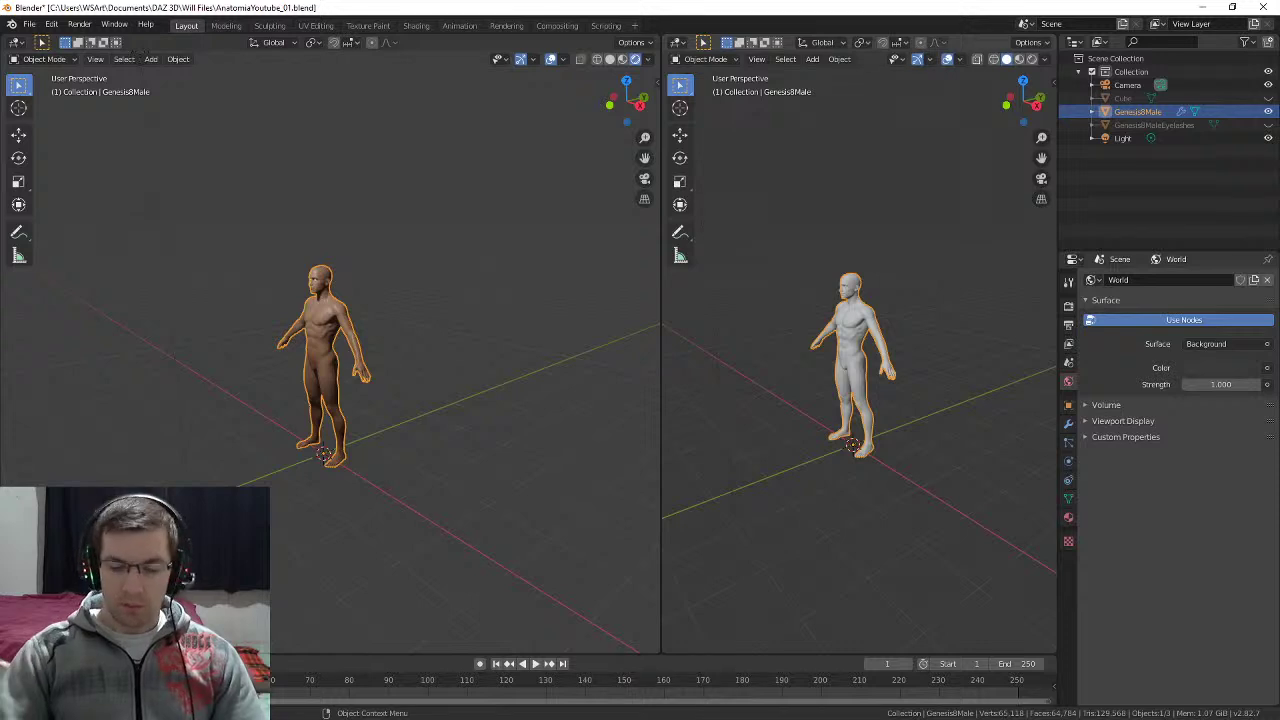
Step: Set the solid view to front orthographic and move the light down beside the figure at about head height
{"action": "key", "text": "KP_5"}
{"action": "key", "text": "KP_1"}
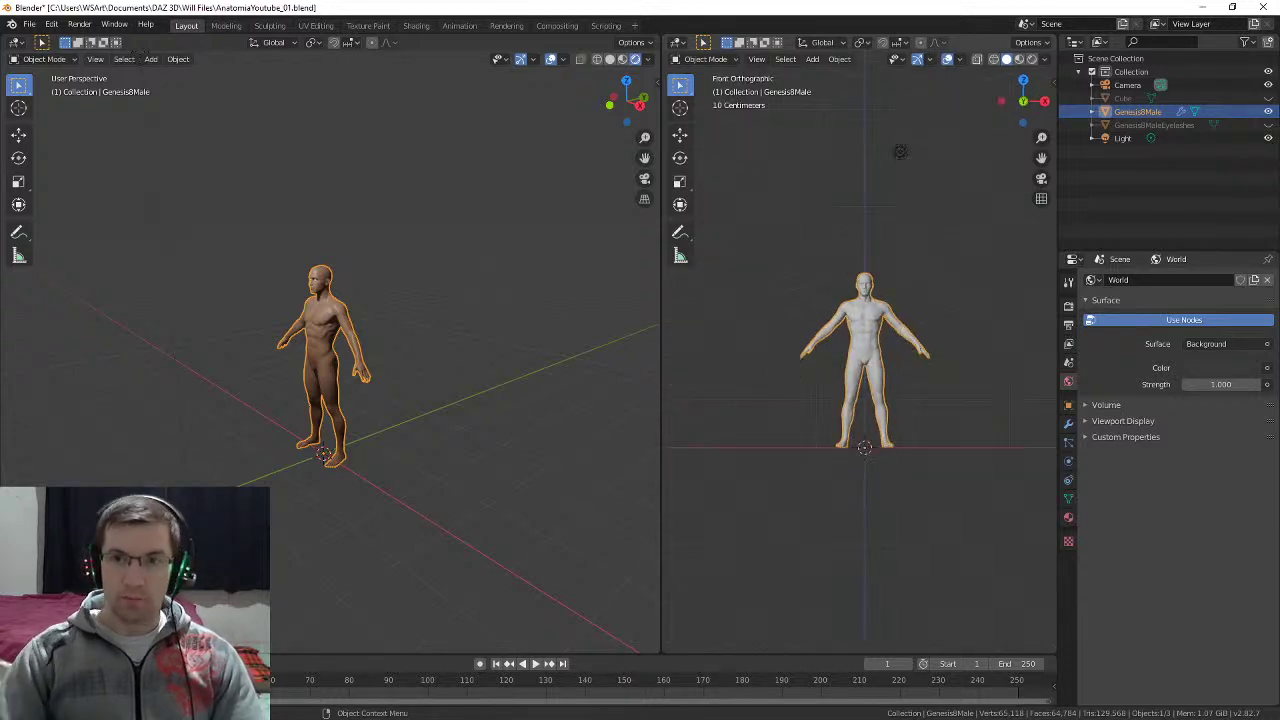
{"action": "left_click", "coordinate": [900, 151]}
{"action": "key", "text": "g"}
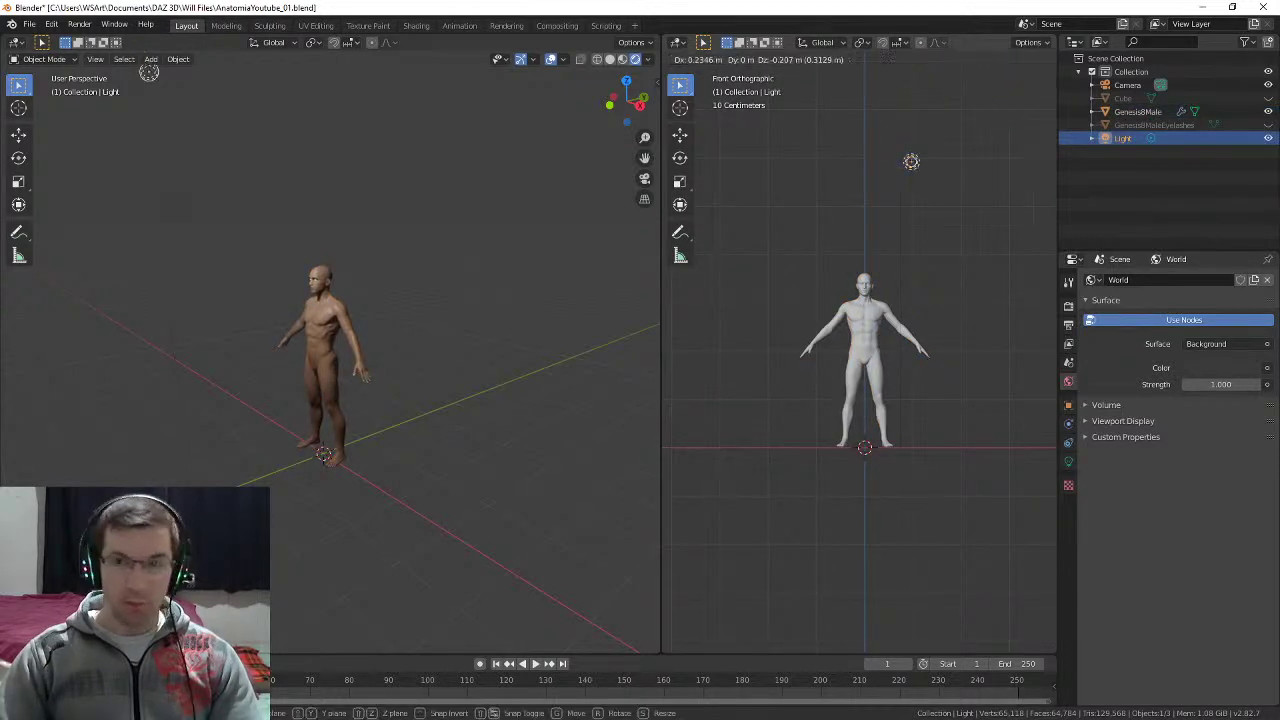
{"action": "key", "text": "Return"}
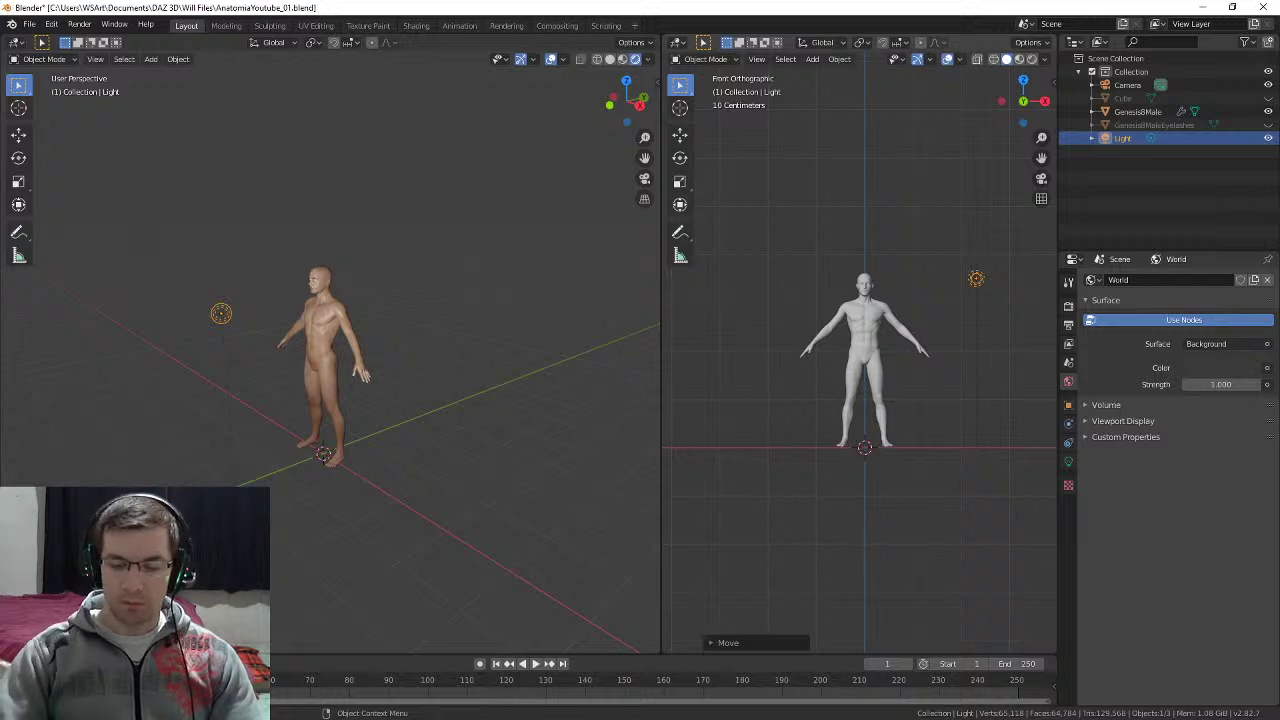
Step: Set the solid view to right orthographic and move the light in front of the figure, slightly above head height
{"action": "key", "text": "KP_3"}
{"action": "key", "text": "g"}
{"action": "key", "text": "Return"}
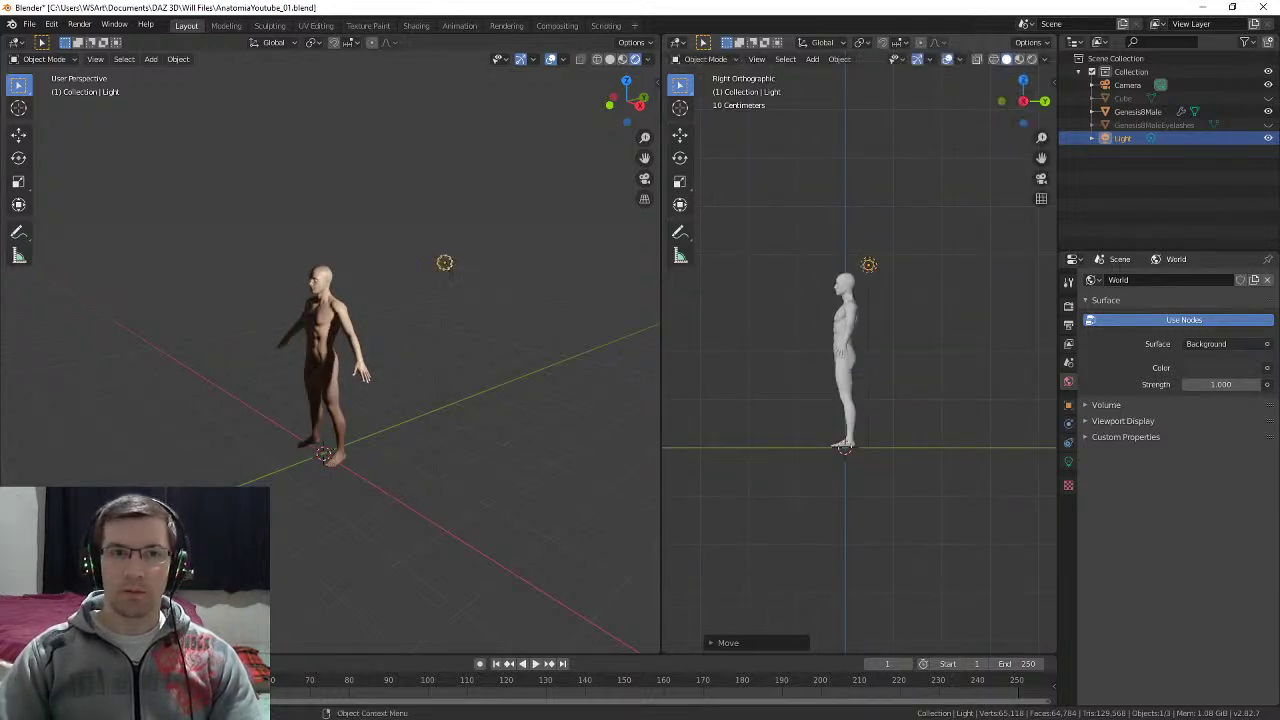
{"action": "key", "text": "g"}
{"action": "key", "text": "Return"}
{"action": "scroll", "coordinate": [330, 350], "scroll_direction": "up", "scroll_amount": 5}
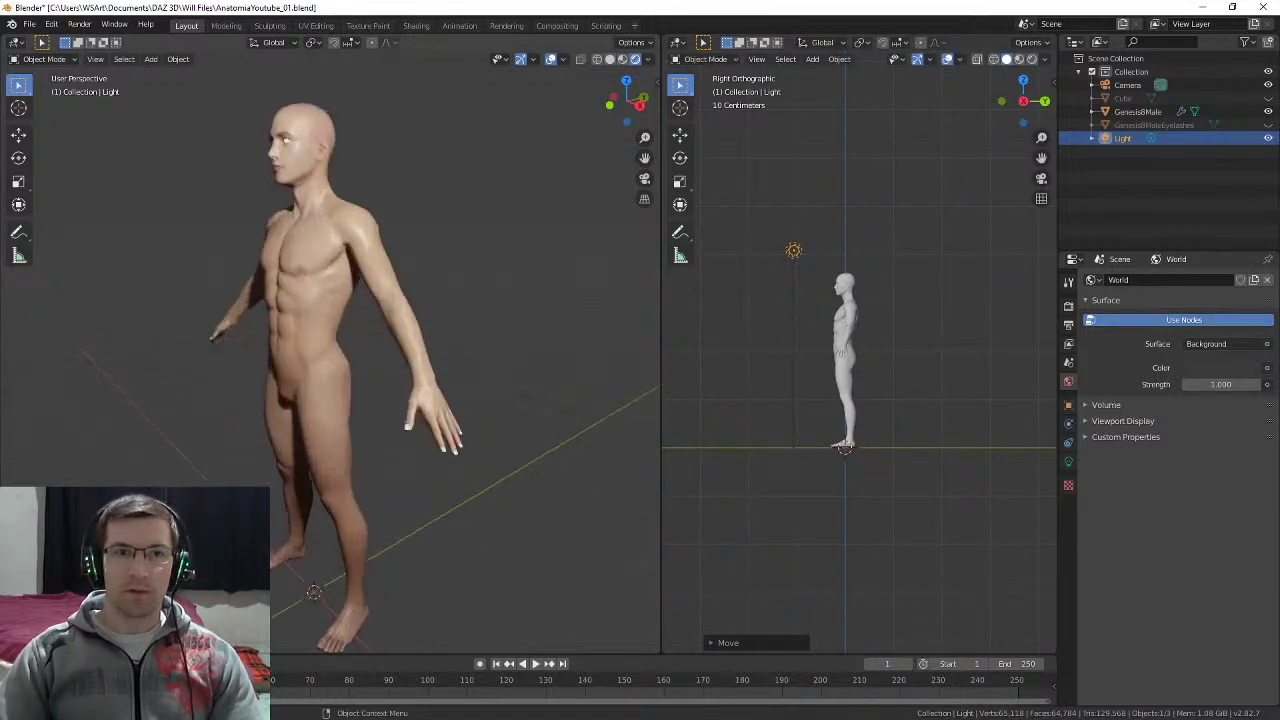
Step: Move the light behind the figure, about 2.39 m along Y and 0.15 m up, and examine the lit back
{"action": "scroll", "coordinate": [400, 350], "scroll_direction": "down", "scroll_amount": 1}
{"action": "middle_click_drag", "start_coordinate": [400, 350], "coordinate": [242, 362]}
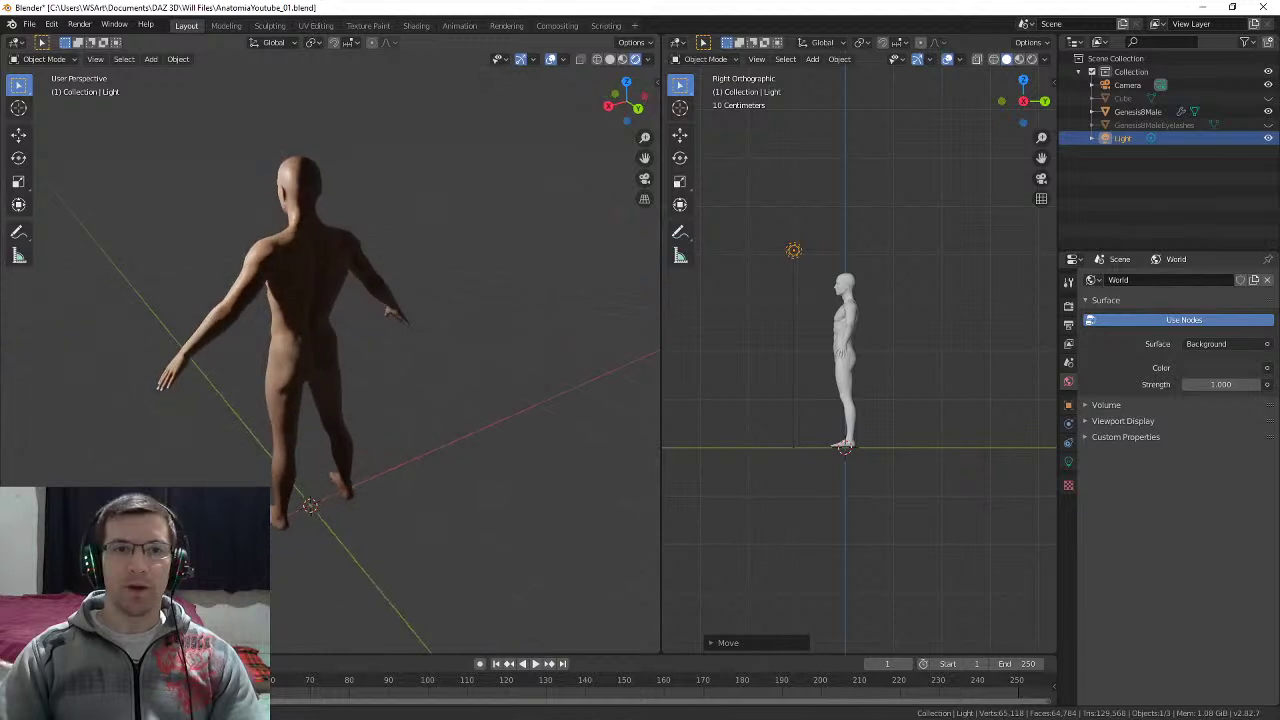
{"action": "key", "text": "g"}
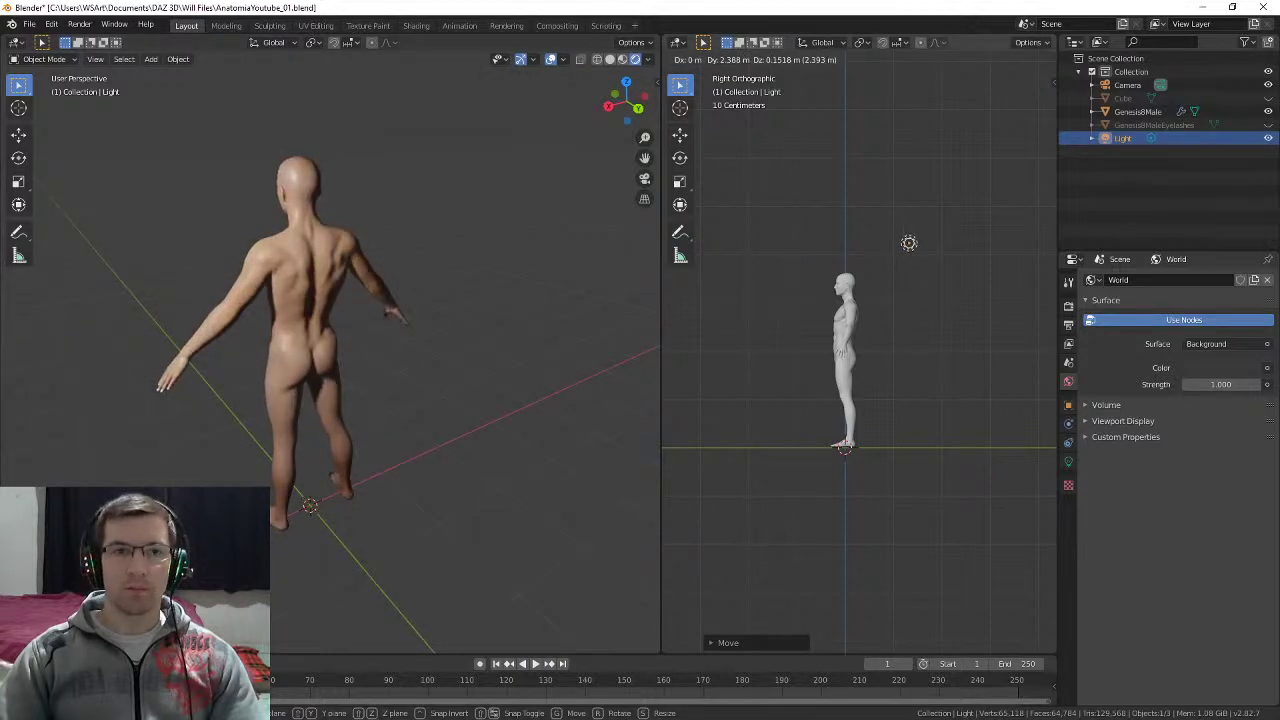
{"action": "key", "text": "Return"}
{"action": "middle_click_drag", "start_coordinate": [400, 350], "coordinate": [345, 344]}
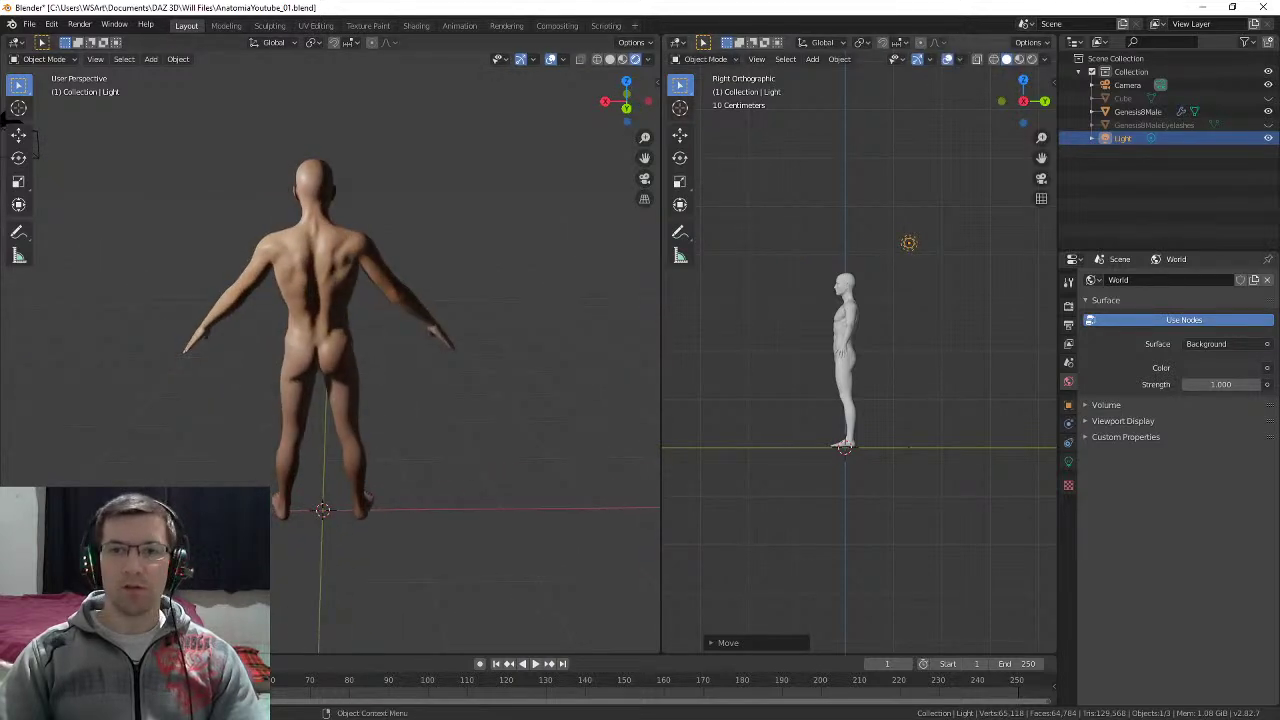
Step: Raise the light behind the figure well above head height, and in front orthographic view move it about 2.11 m along negative X
{"action": "key", "text": "g"}
{"action": "key", "text": "Return"}
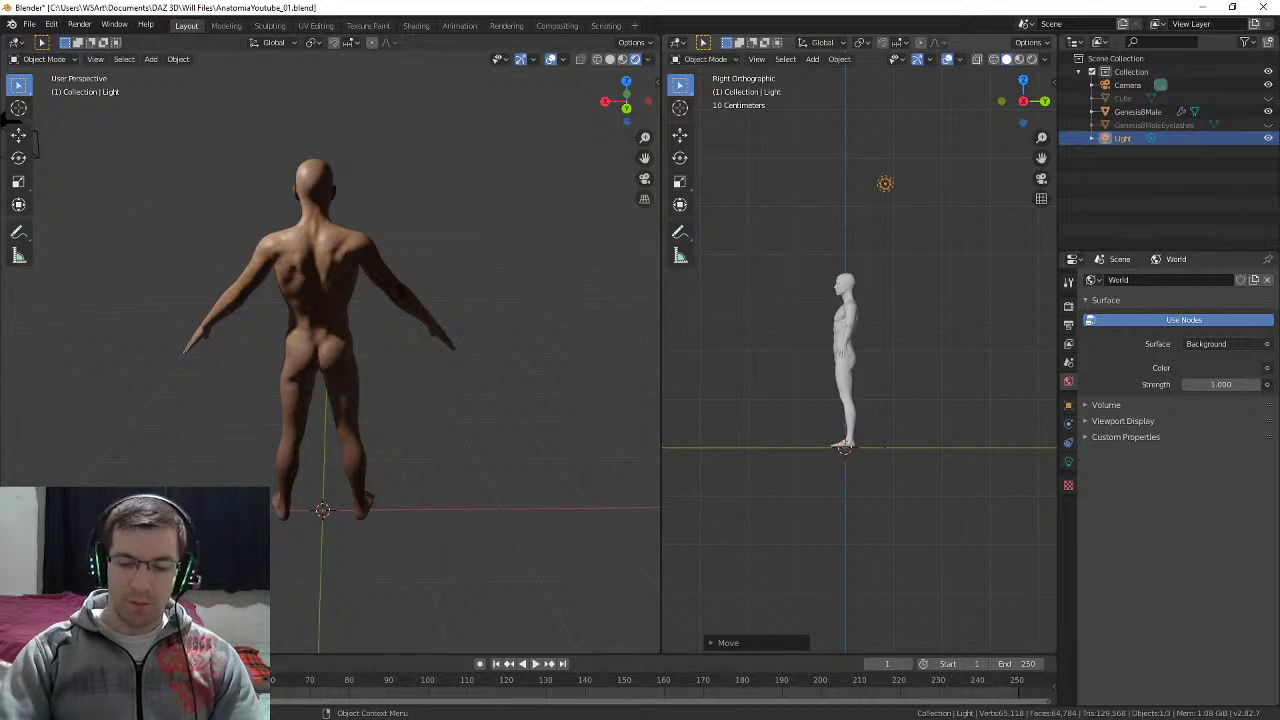
{"action": "key", "text": "KP_1"}
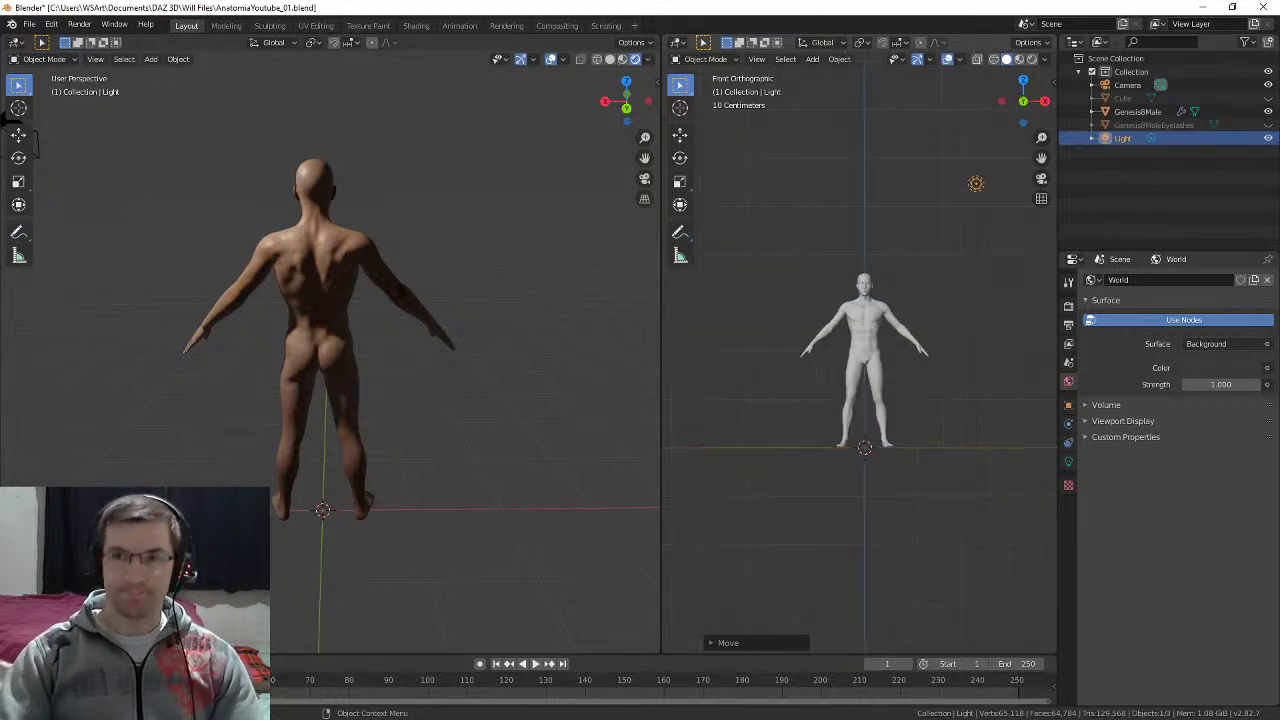
{"action": "key", "text": "g"}
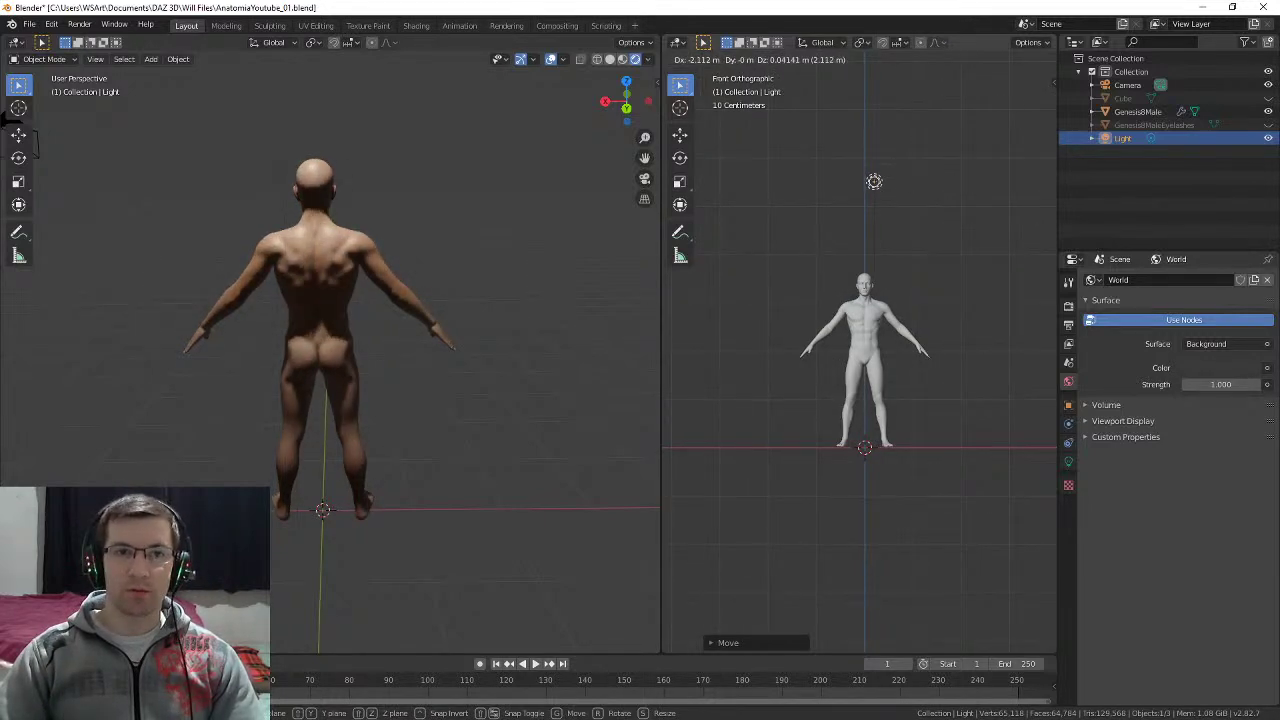
{"action": "left_click", "coordinate": [874, 181]}
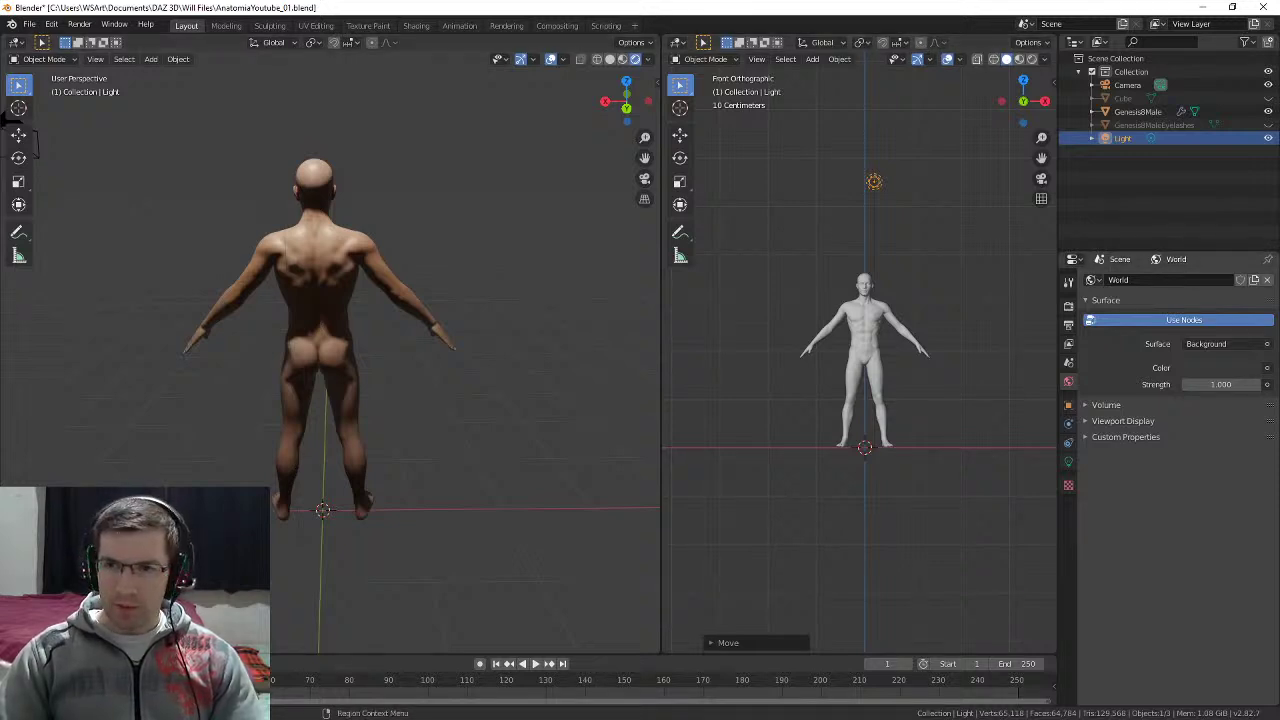
Step: Set the cube shadow resolution in the Eevee render settings to 4096 px
{"action": "left_click", "coordinate": [1068, 305]}
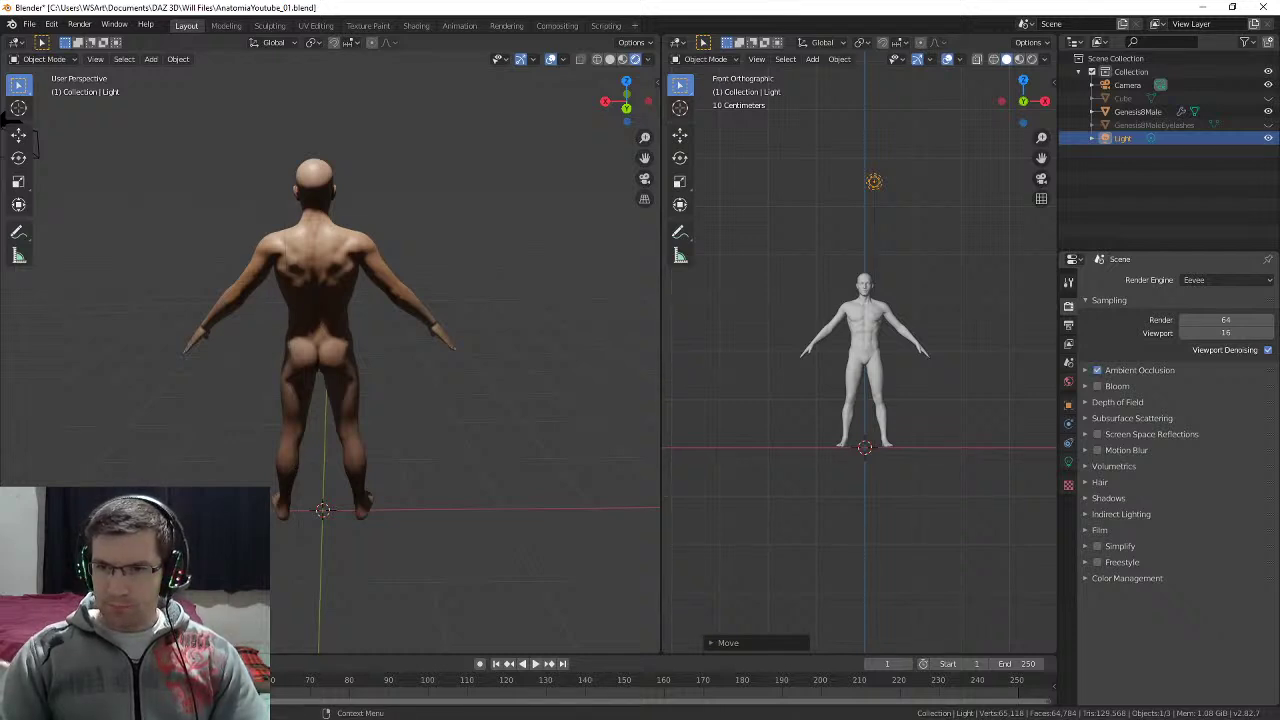
{"action": "left_click", "coordinate": [1132, 418]}
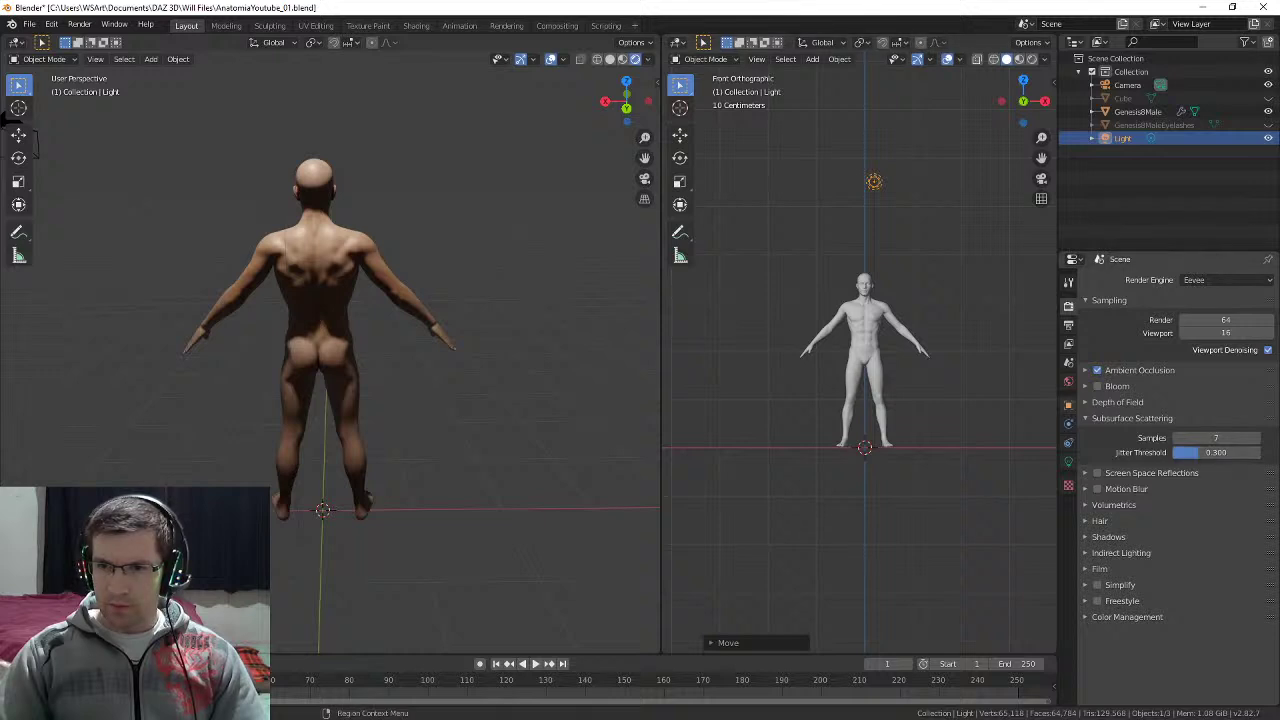
{"action": "left_click", "coordinate": [1132, 418]}
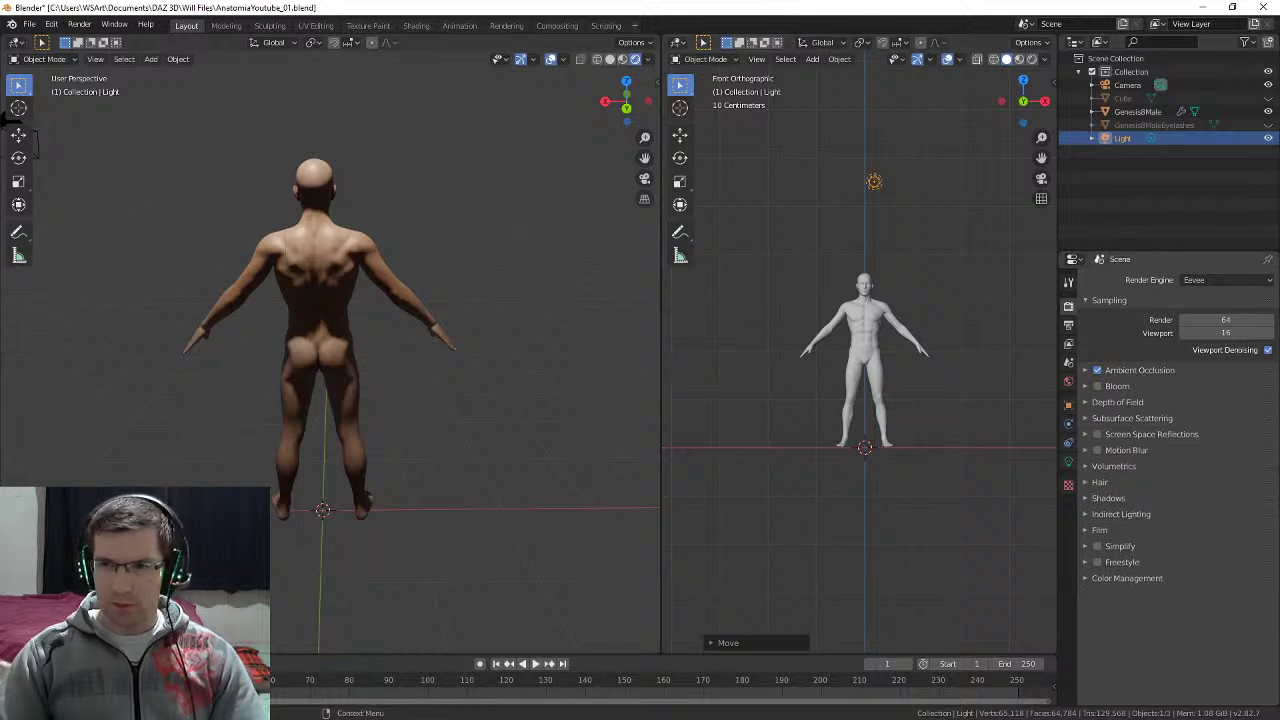
{"action": "left_click", "coordinate": [1102, 482]}
{"action": "left_click", "coordinate": [1102, 482]}
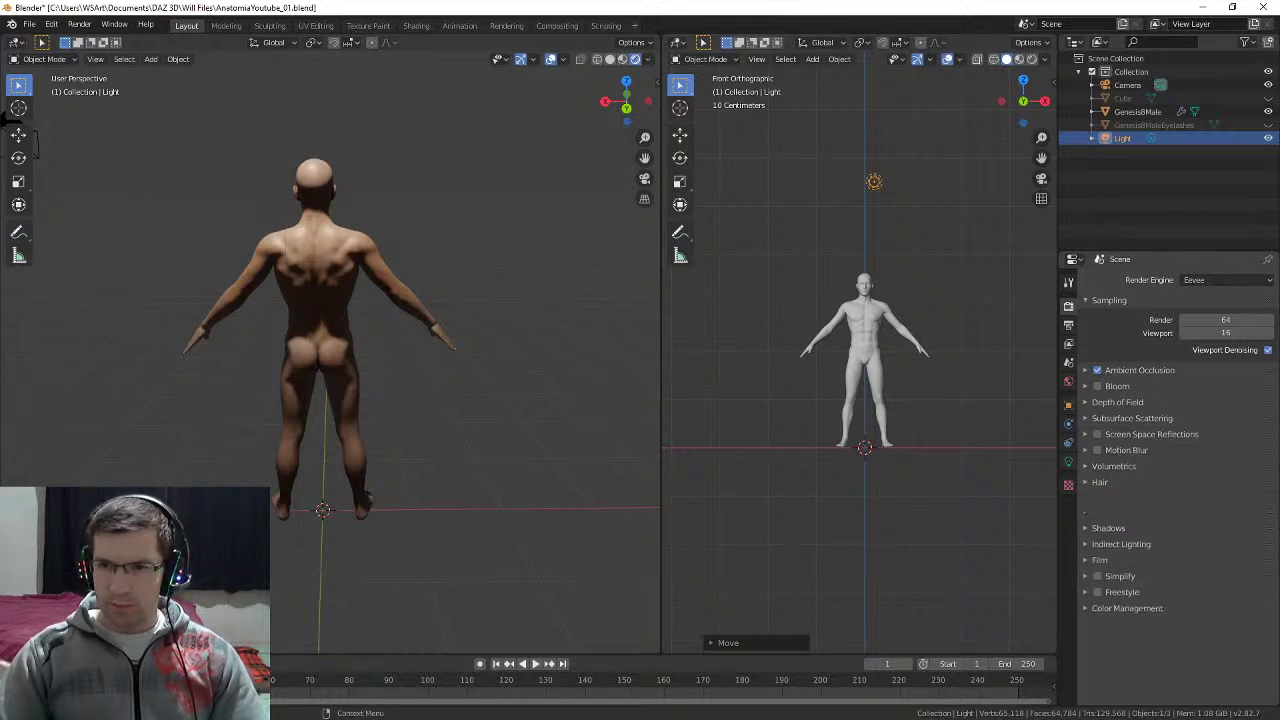
{"action": "left_click", "coordinate": [1108, 498]}
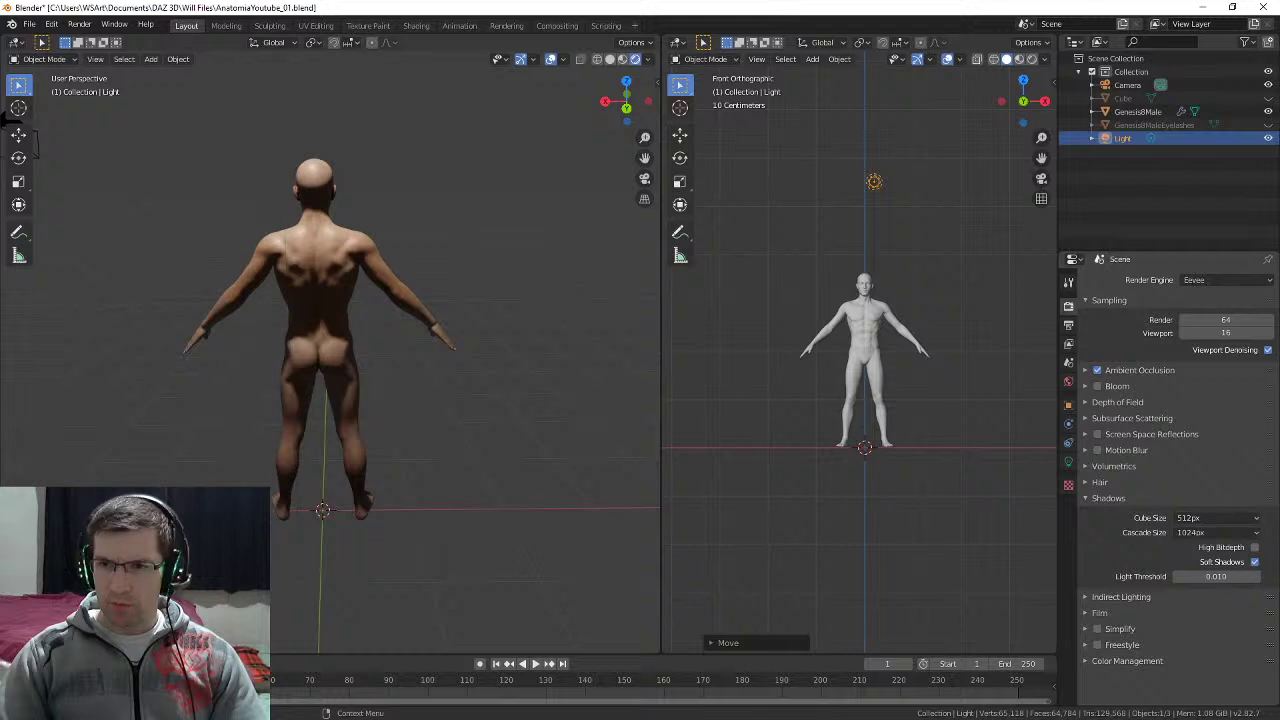
{"action": "left_click", "coordinate": [1215, 518]}
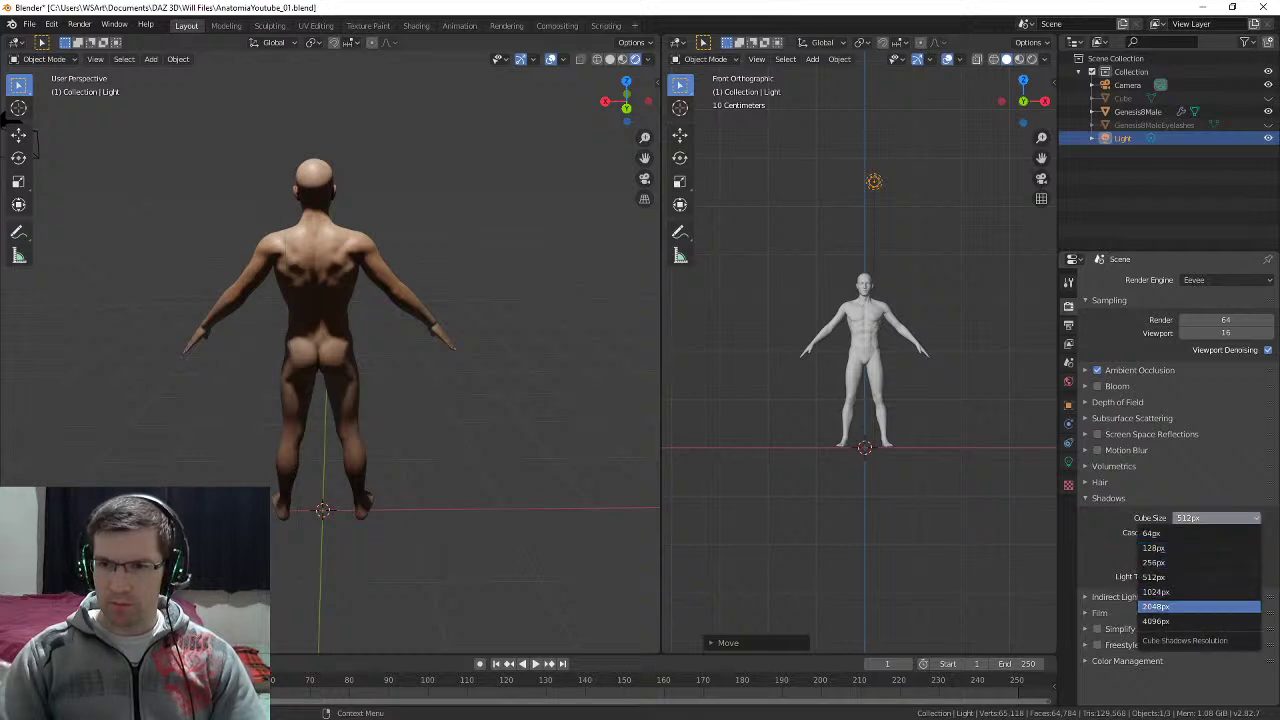
{"action": "left_click", "coordinate": [1160, 606]}
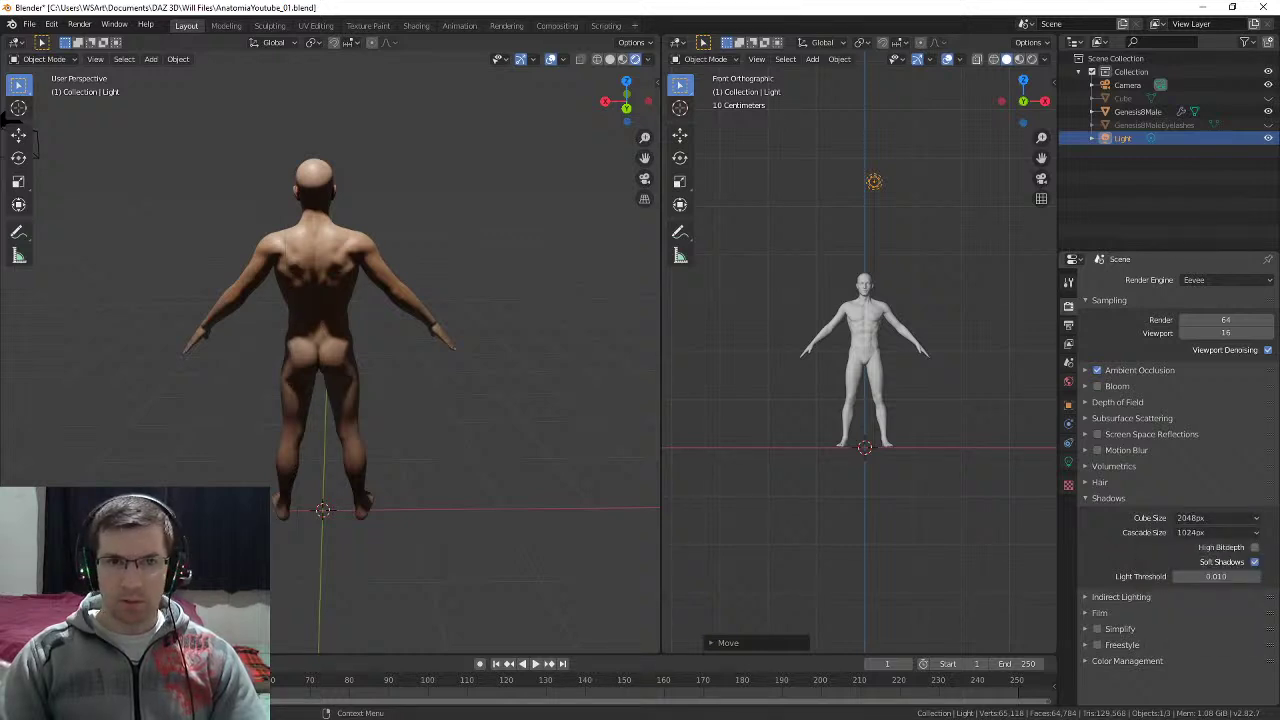
{"action": "left_click", "coordinate": [1215, 518]}
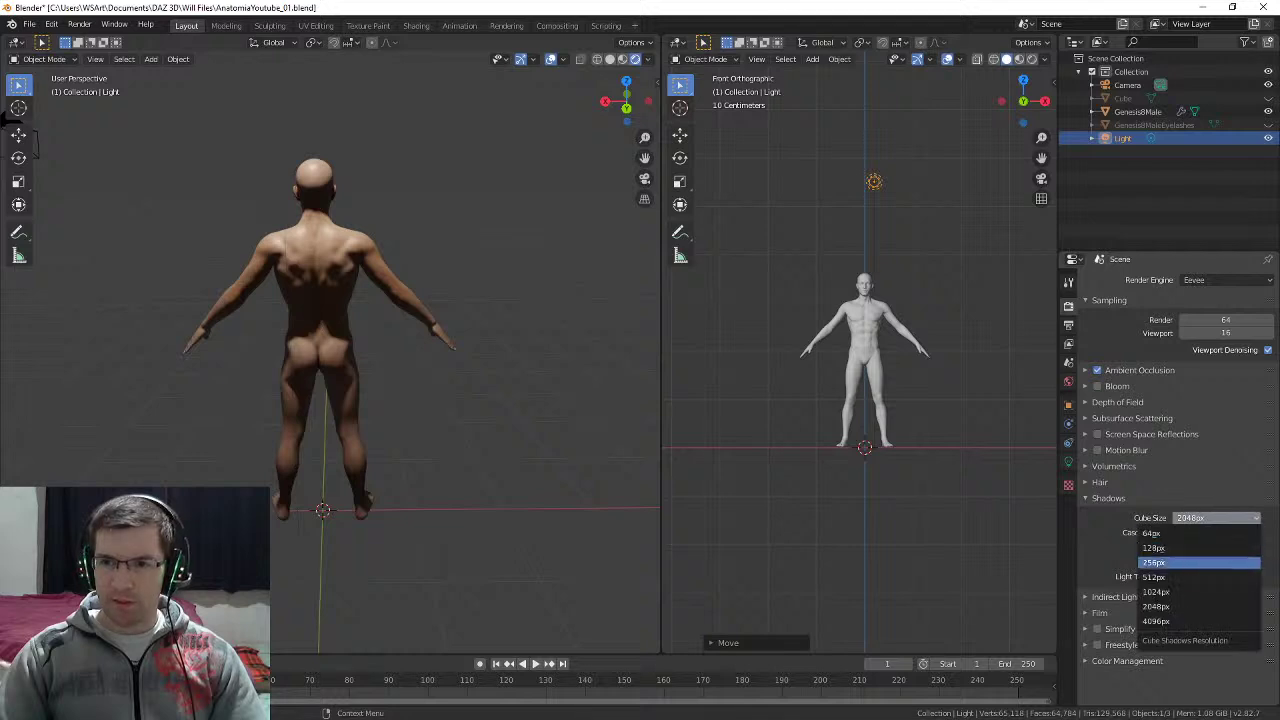
{"action": "left_click", "coordinate": [1156, 621]}
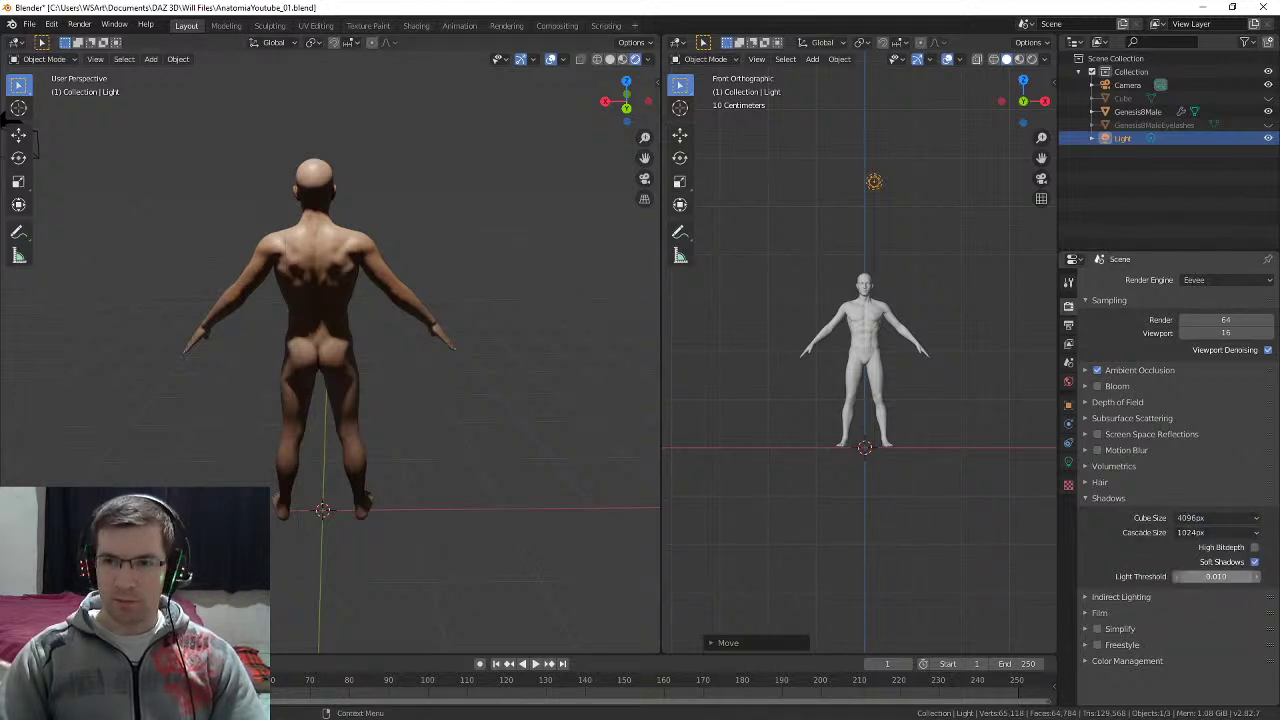
Step: Set the solid view to right orthographic and move the light in front of the figure, well above head height
{"action": "middle_click_drag", "start_coordinate": [300, 330], "coordinate": [488, 348]}
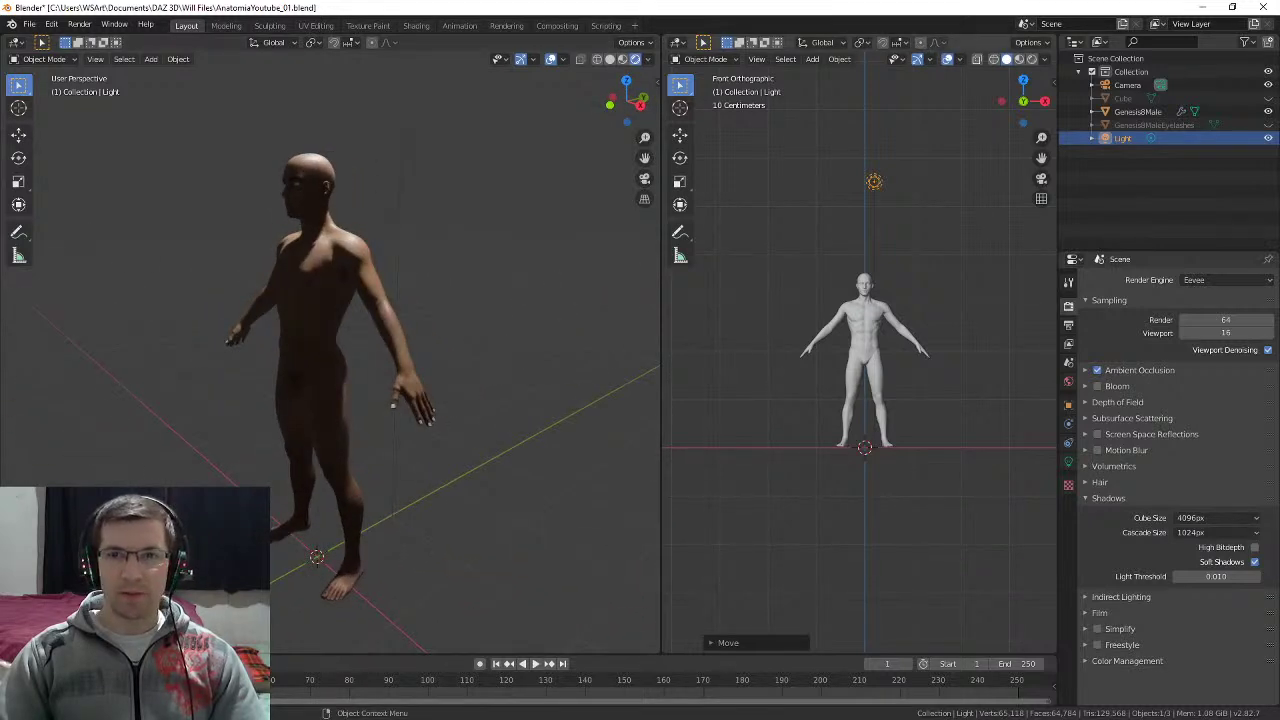
{"action": "left_click", "coordinate": [874, 181]}
{"action": "key", "text": "KP_3"}
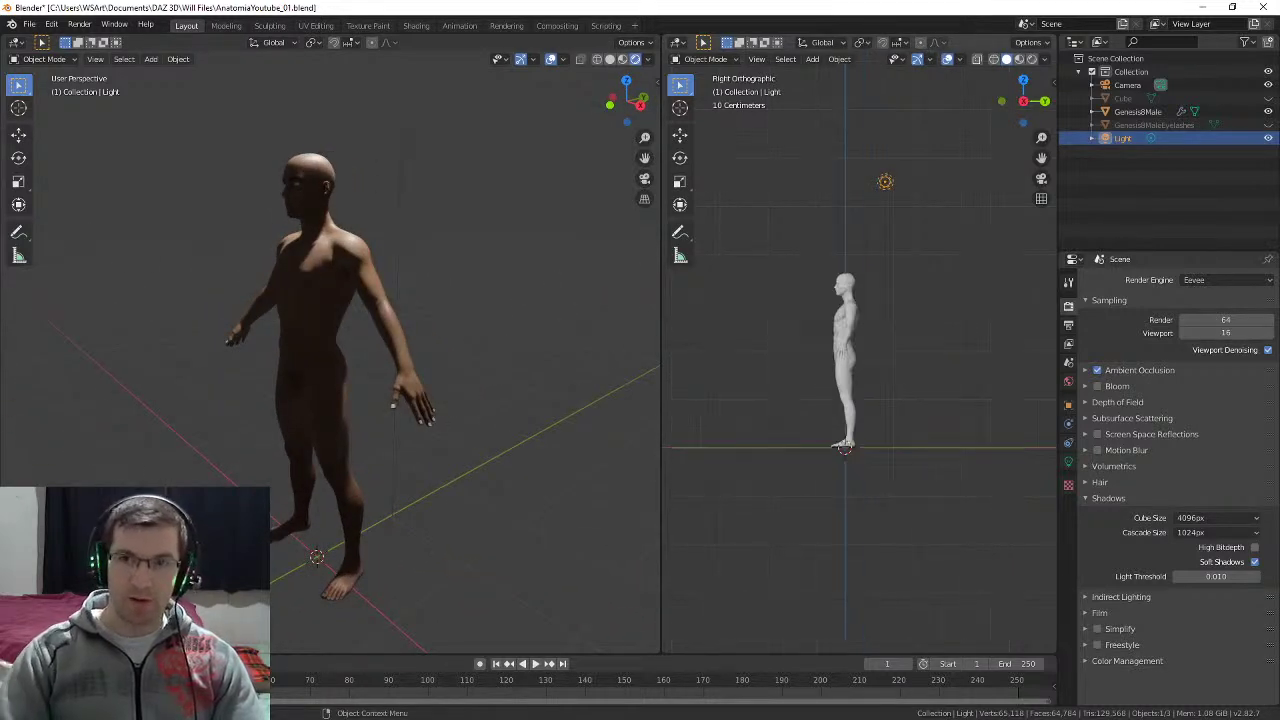
{"action": "key", "text": "g"}
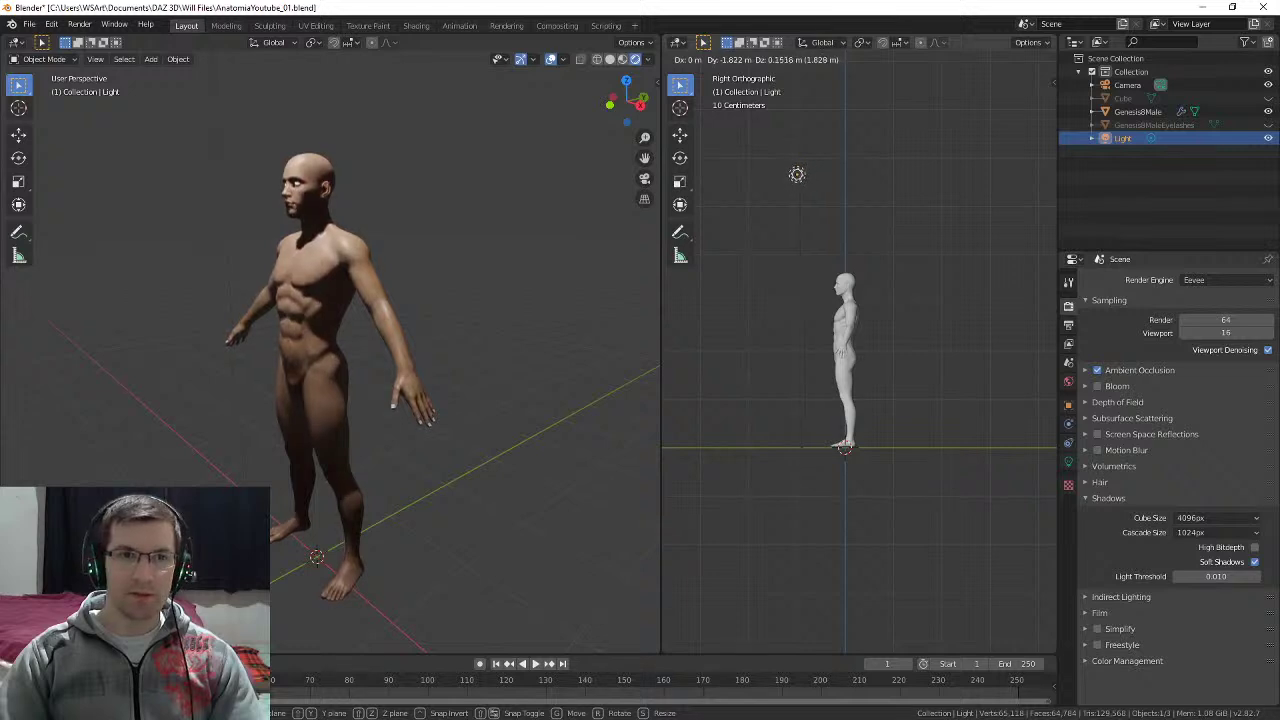
{"action": "left_click", "coordinate": [785, 172]}
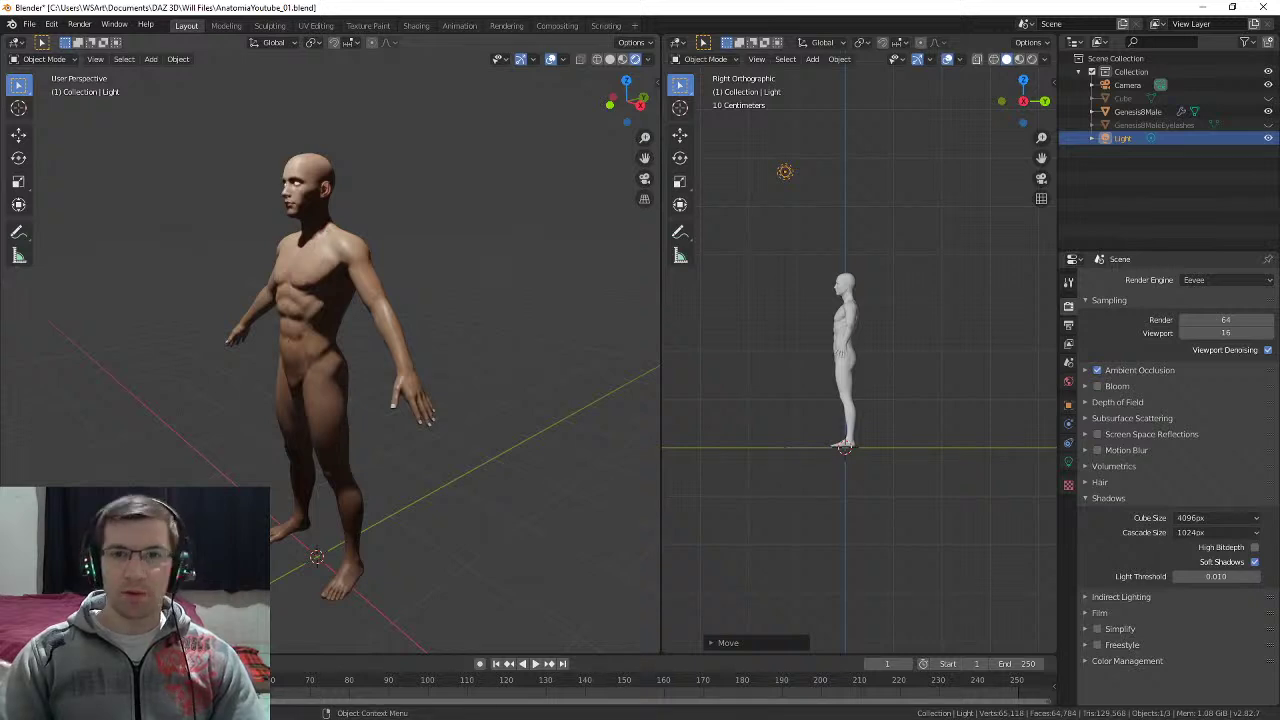
Step: Switch to the Sculpting workspace, select the Genesis8Male mesh and enter Sculpt Mode
{"action": "left_click", "coordinate": [270, 26]}
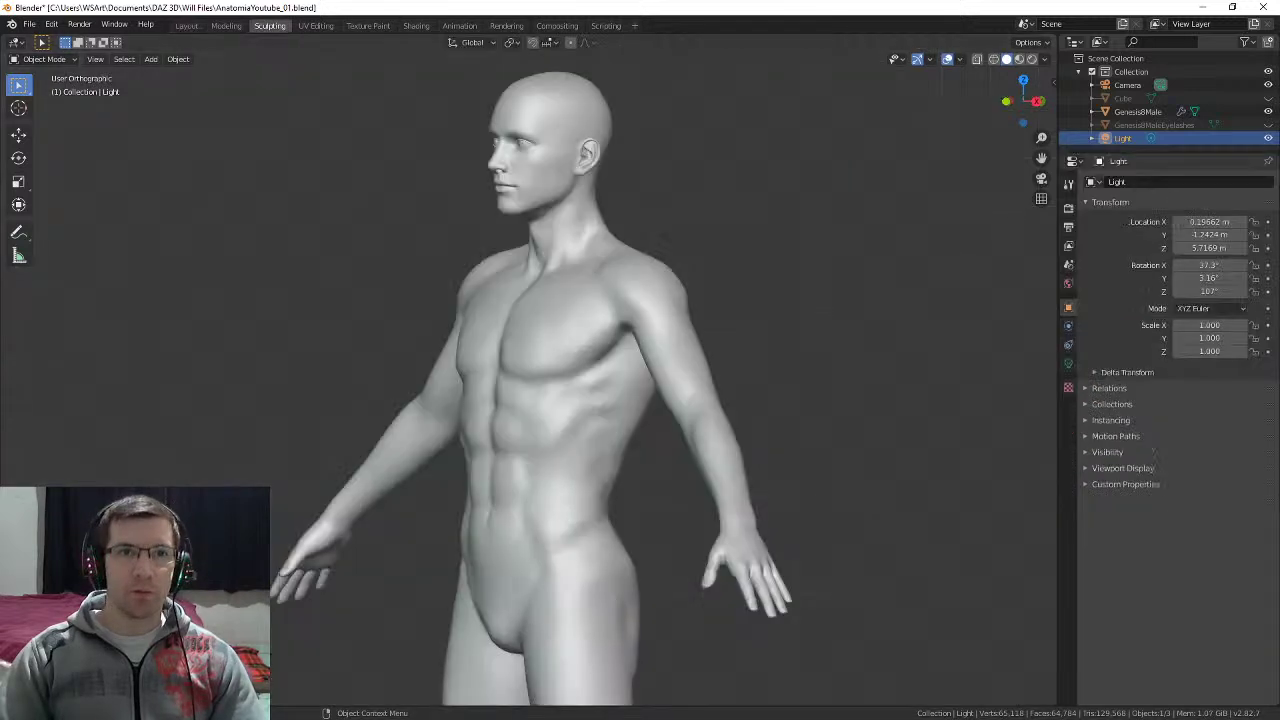
{"action": "middle_click_drag", "start_coordinate": [640, 330], "coordinate": [680, 338]}
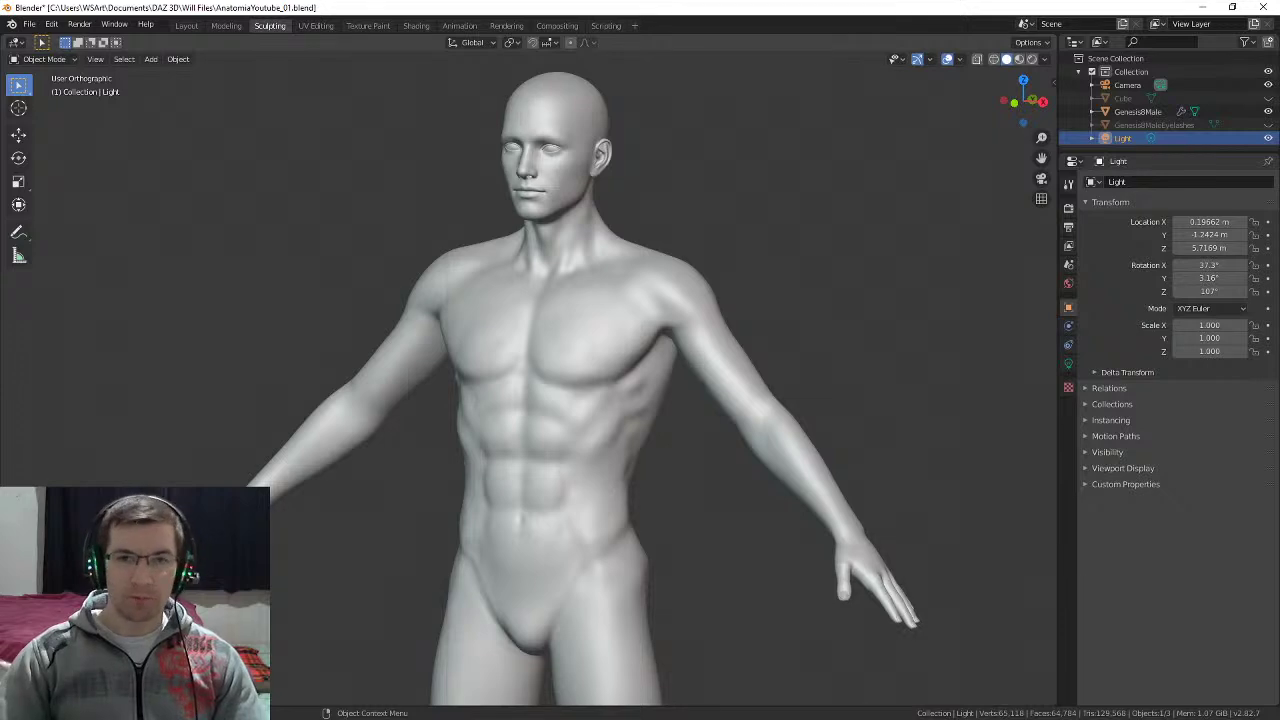
{"action": "key", "text": "alt+a"}
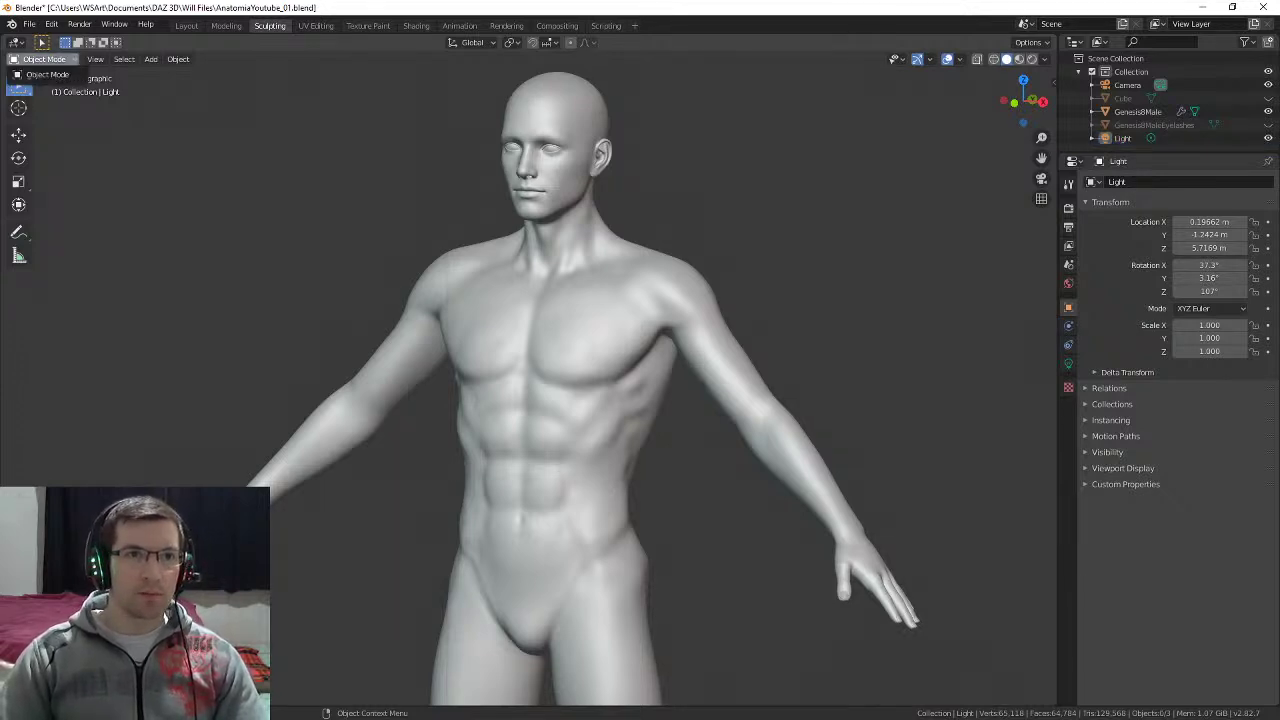
{"action": "right_click", "coordinate": [492, 291]}
{"action": "left_click", "coordinate": [545, 310]}
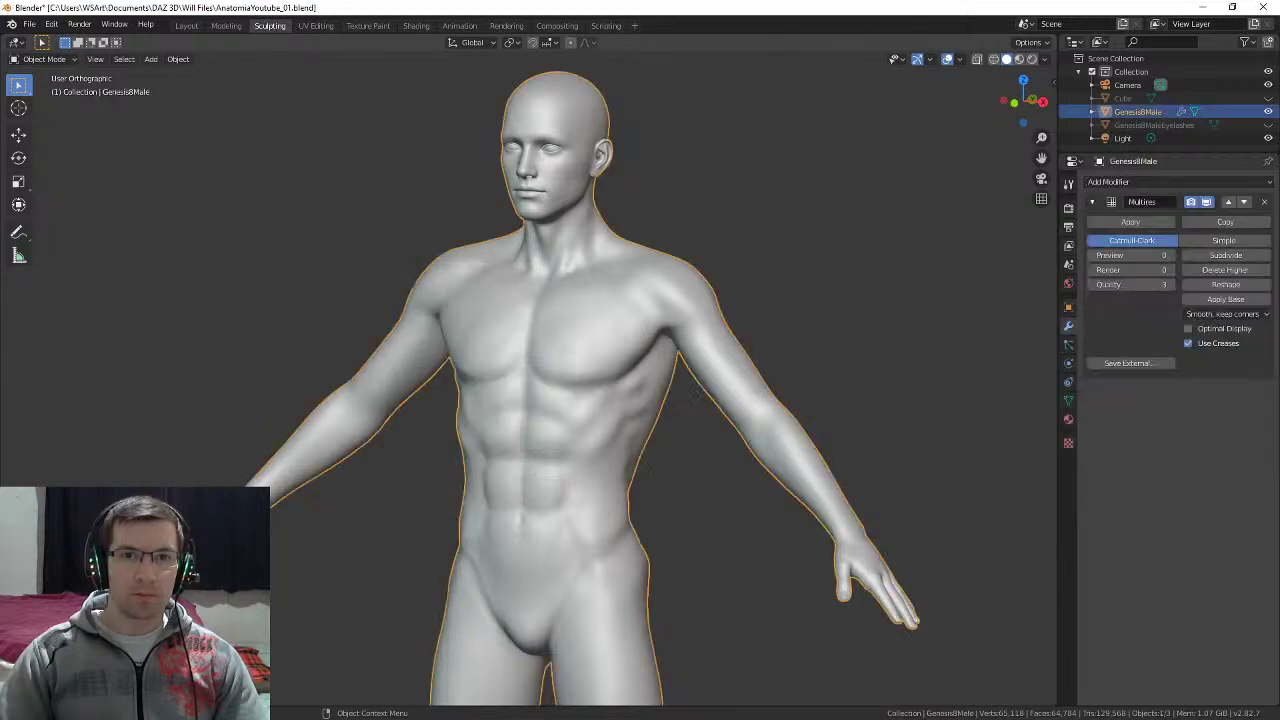
{"action": "left_click", "coordinate": [44, 59]}
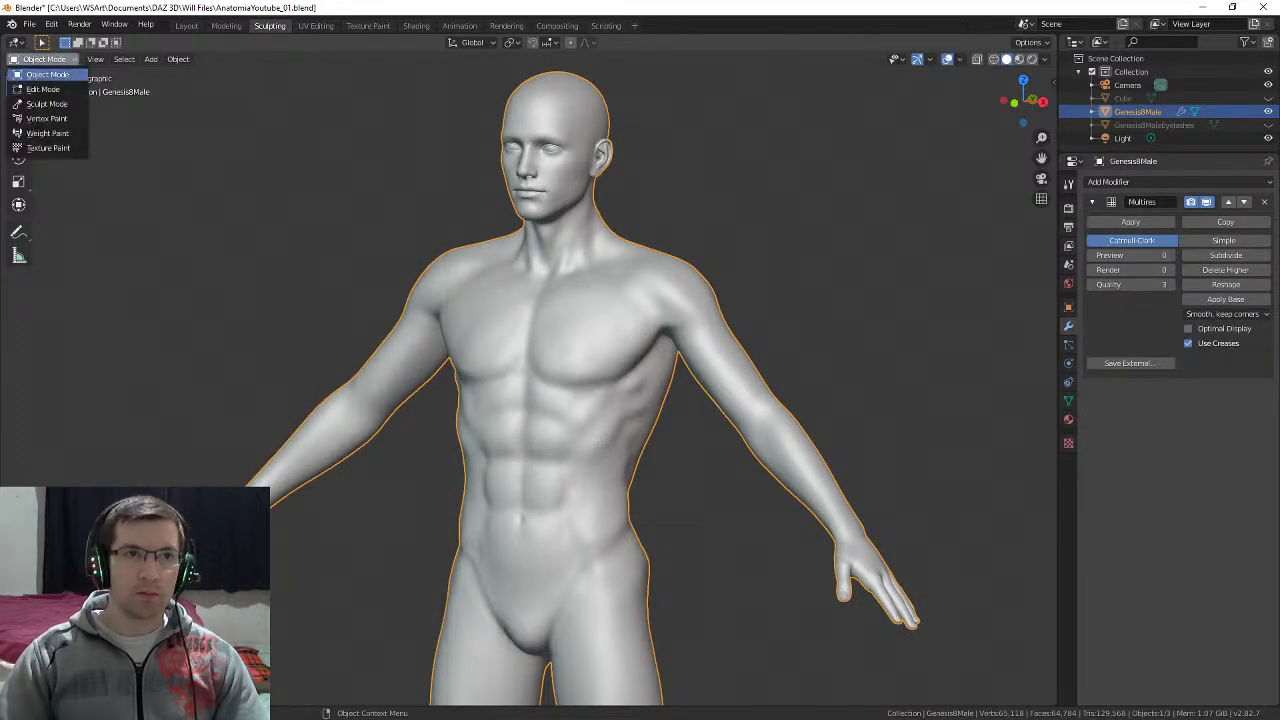
{"action": "left_click", "coordinate": [42, 104]}
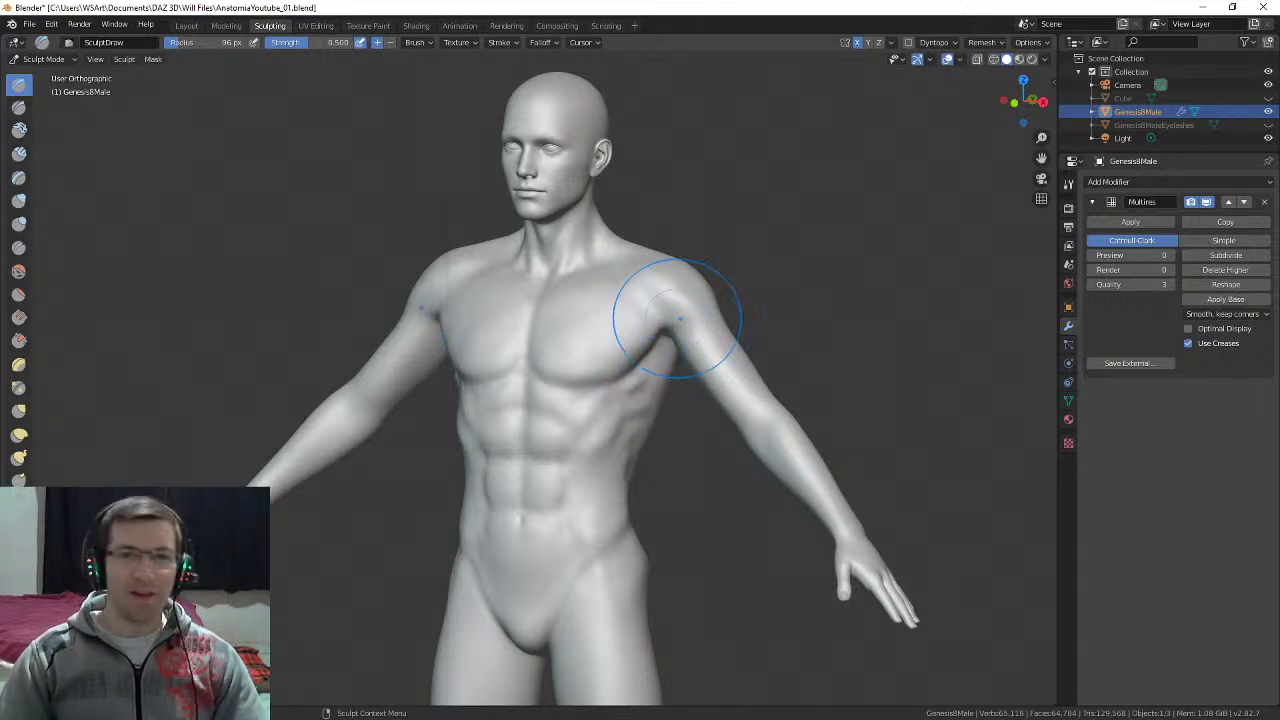
Step: Set the Draw brush radius to 68 px for working on the upper chest
{"action": "mouse_move", "coordinate": [686, 300]}
{"action": "middle_mouse_down"}
{"action": "mouse_move", "coordinate": [650, 300]}
{"action": "mouse_move", "coordinate": [670, 310]}
{"action": "mouse_move", "coordinate": [632, 326]}
{"action": "mouse_move", "coordinate": [680, 277]}
{"action": "mouse_move", "coordinate": [663, 300]}
{"action": "middle_mouse_up"}
{"action": "middle_click_drag", "start_coordinate": [630, 225], "coordinate": [626, 275], "text": "ctrl"}
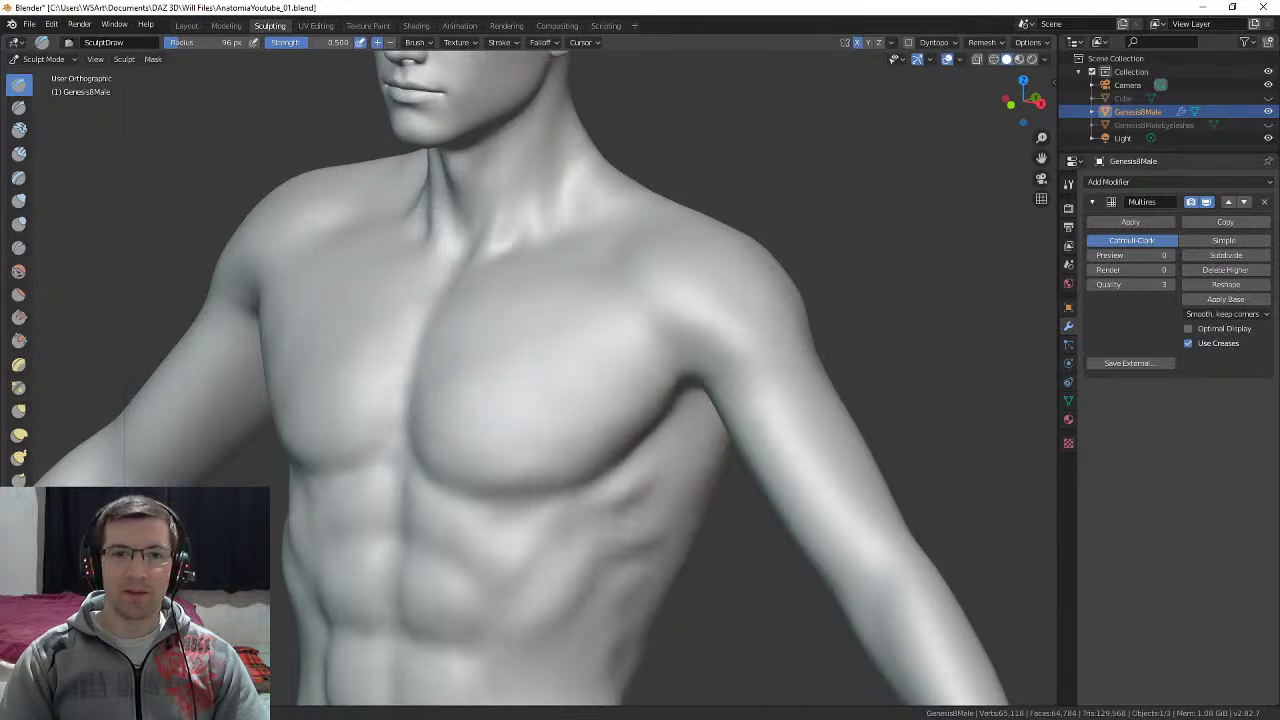
{"action": "middle_click_drag", "start_coordinate": [483, 286], "coordinate": [540, 300]}
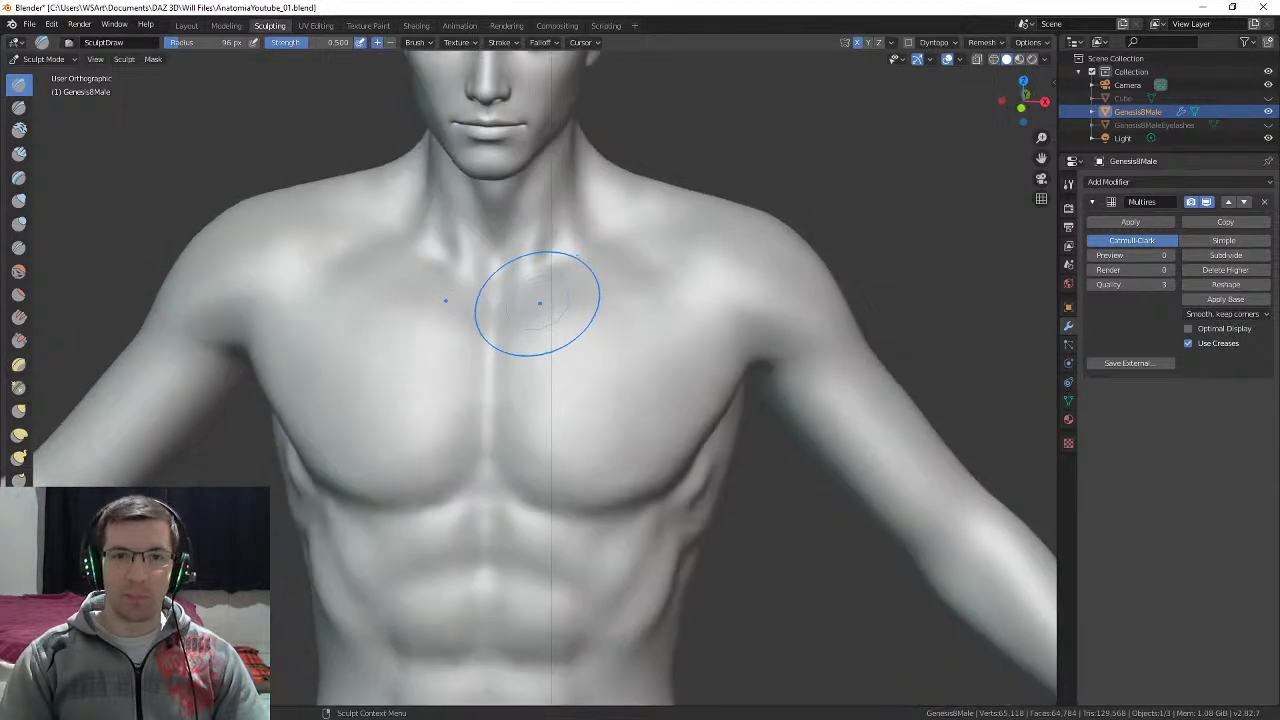
{"action": "key", "text": "f"}
{"action": "left_click", "coordinate": [576, 306]}
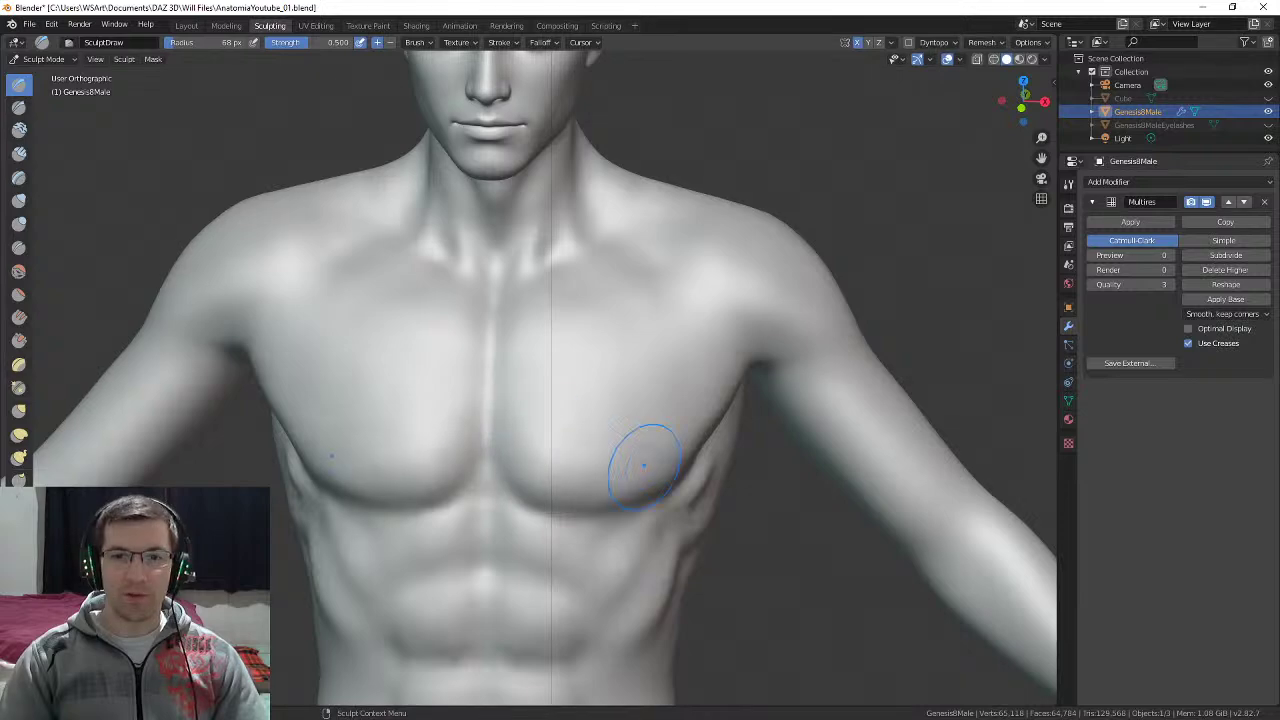
Step: Set the Draw brush radius to 50 px and examine the pectoral and shoulder forms from several angles
{"action": "middle_click_drag", "start_coordinate": [663, 417], "coordinate": [617, 423]}
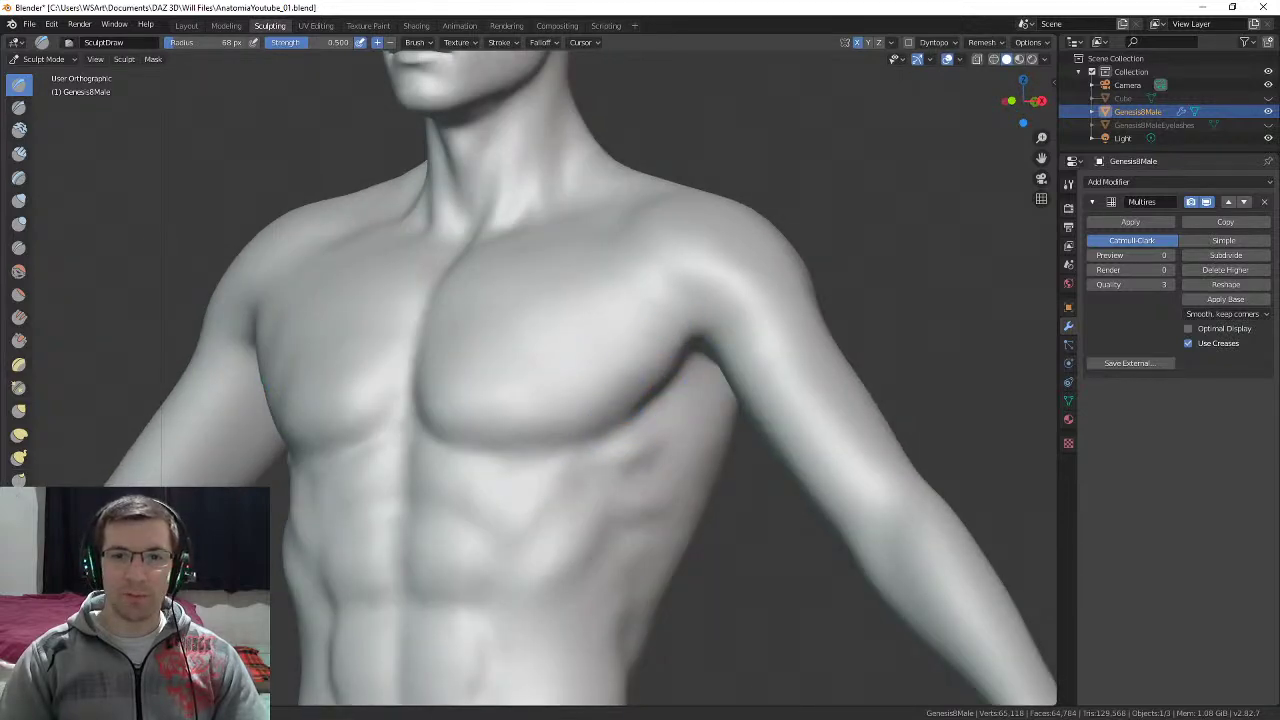
{"action": "middle_click_drag", "start_coordinate": [629, 343], "coordinate": [709, 306]}
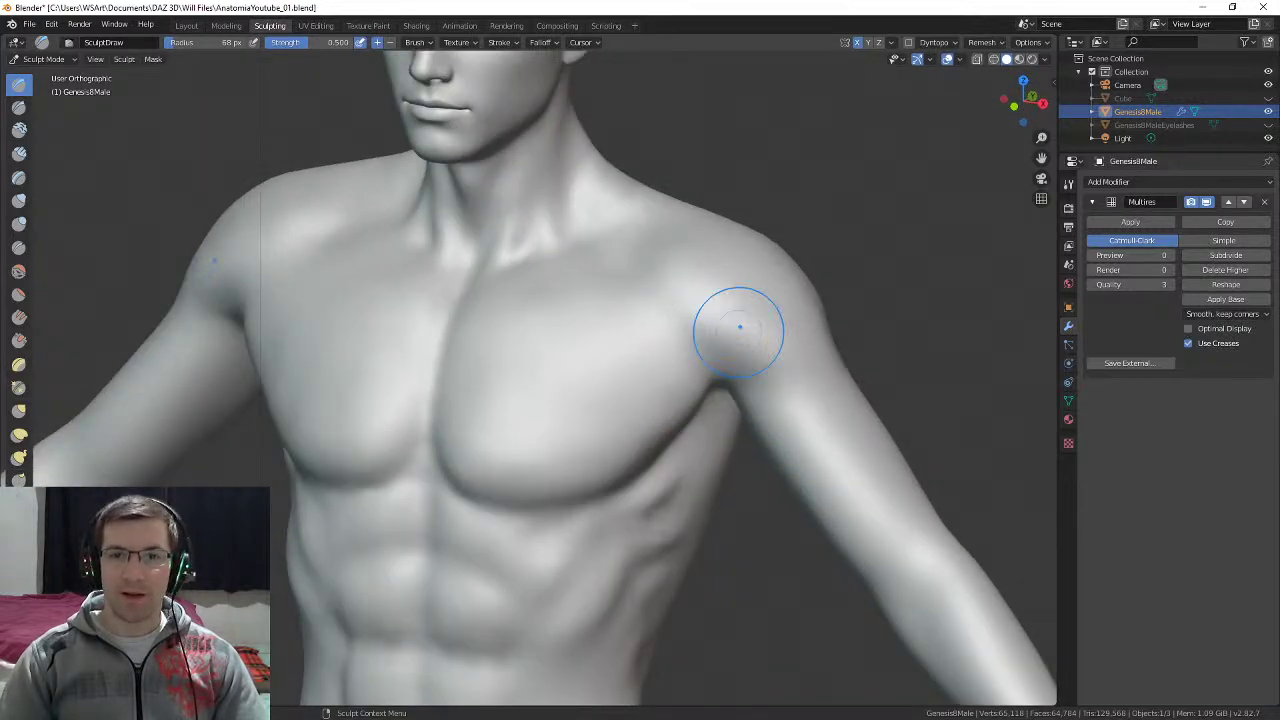
{"action": "middle_click_drag", "start_coordinate": [674, 263], "coordinate": [651, 331]}
{"action": "key", "text": "f"}
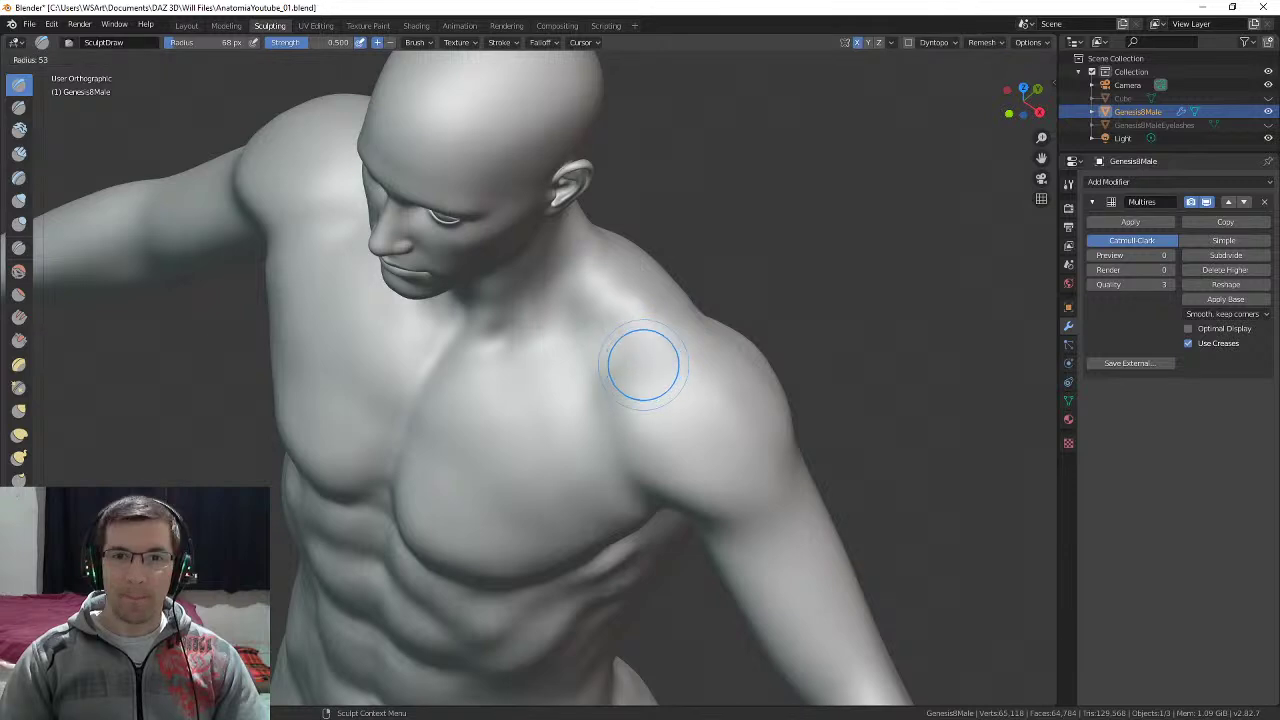
{"action": "left_click", "coordinate": [605, 358]}
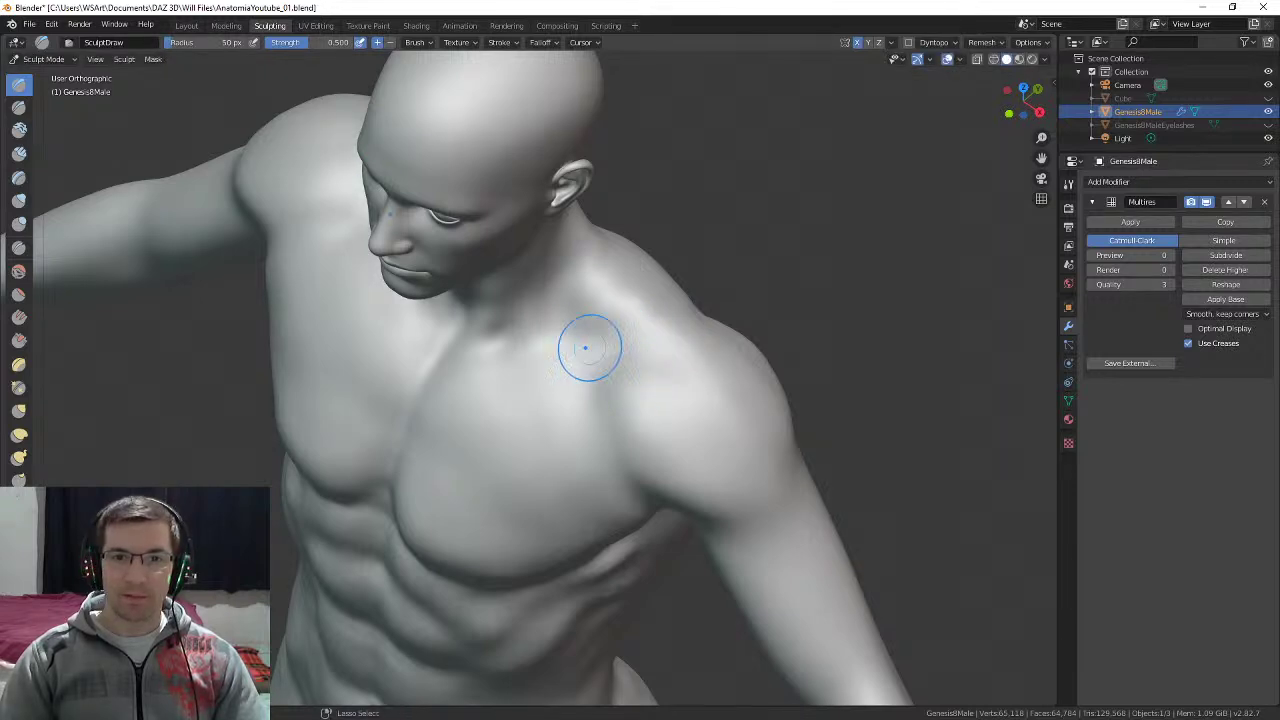
{"action": "mouse_move", "coordinate": [574, 309]}
{"action": "middle_mouse_down"}
{"action": "mouse_move", "coordinate": [571, 243]}
{"action": "mouse_move", "coordinate": [597, 251]}
{"action": "mouse_move", "coordinate": [569, 306]}
{"action": "middle_mouse_up"}
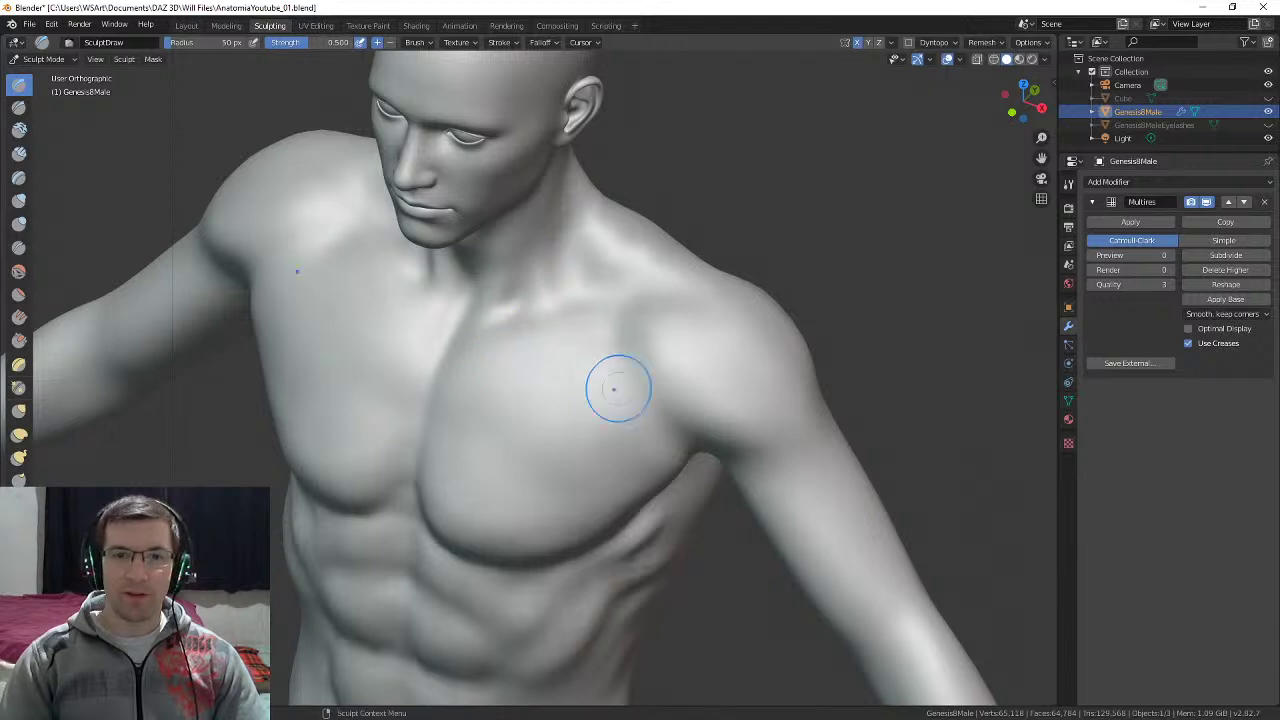
{"action": "middle_click_drag", "start_coordinate": [578, 442], "coordinate": [597, 391]}
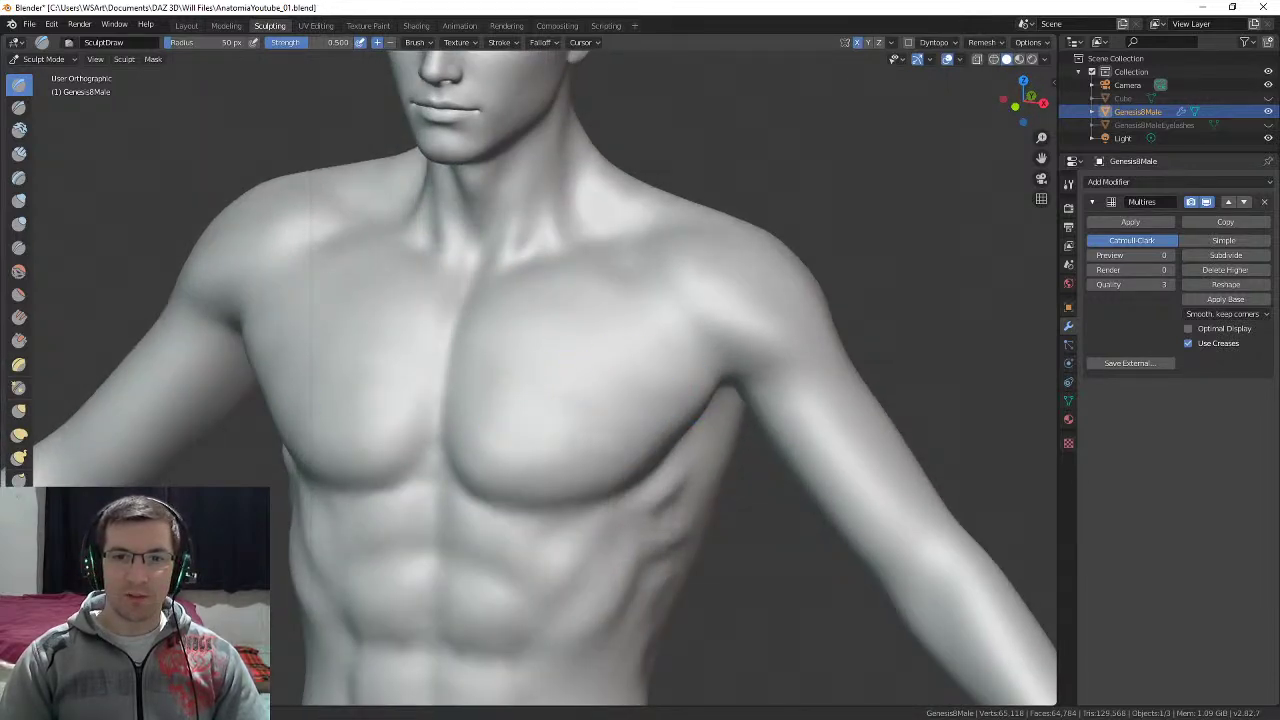
{"action": "middle_click_drag", "start_coordinate": [676, 403], "coordinate": [571, 386]}
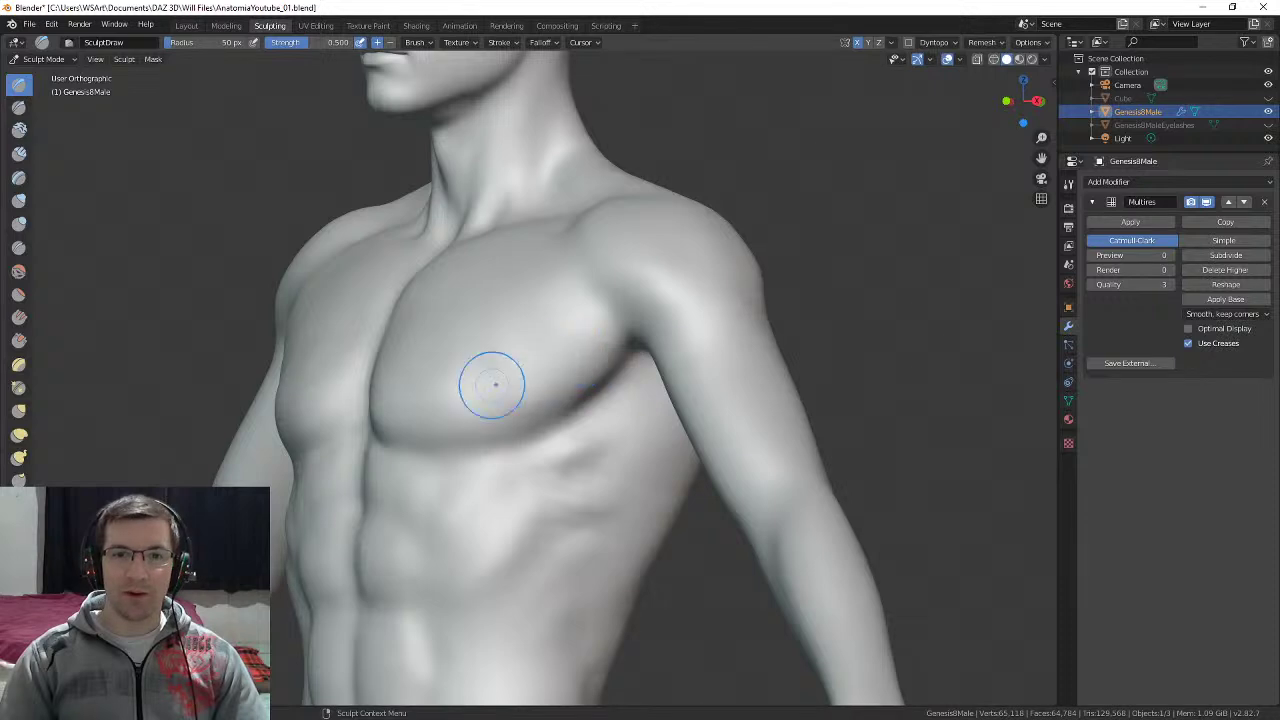
{"action": "middle_click_drag", "start_coordinate": [591, 348], "coordinate": [620, 371]}
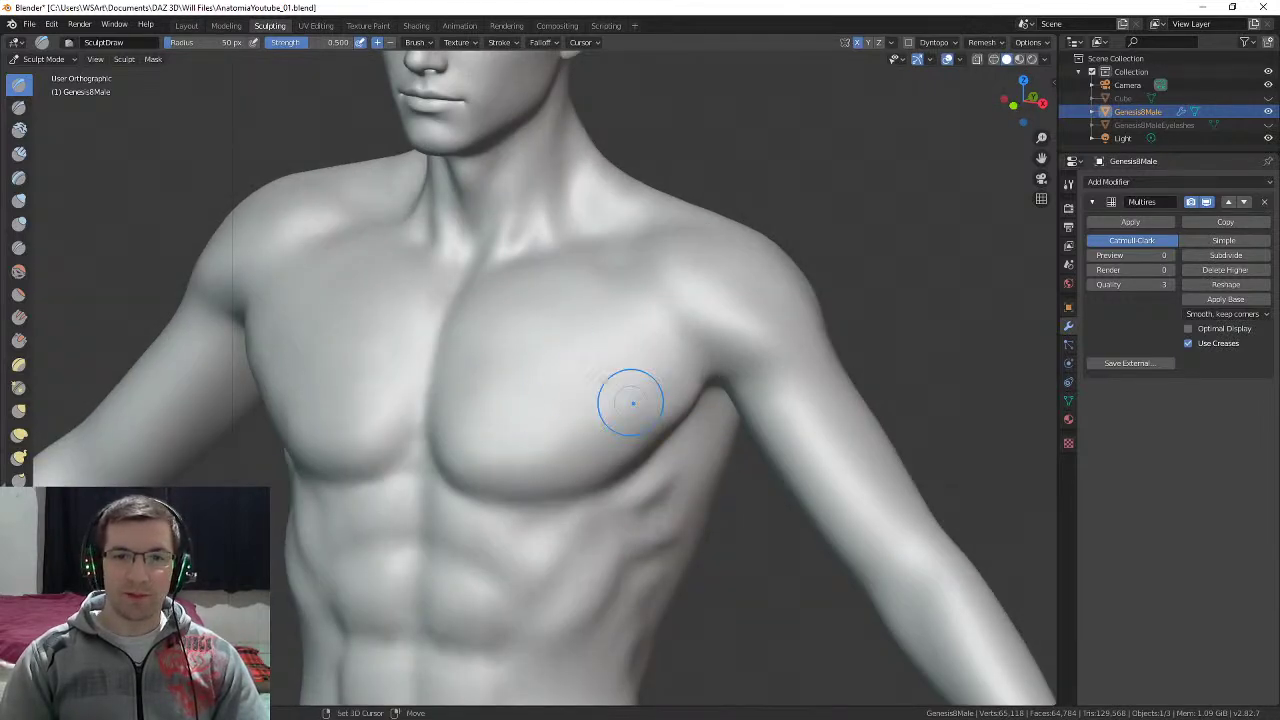
{"action": "middle_click_drag", "start_coordinate": [657, 448], "coordinate": [600, 440]}
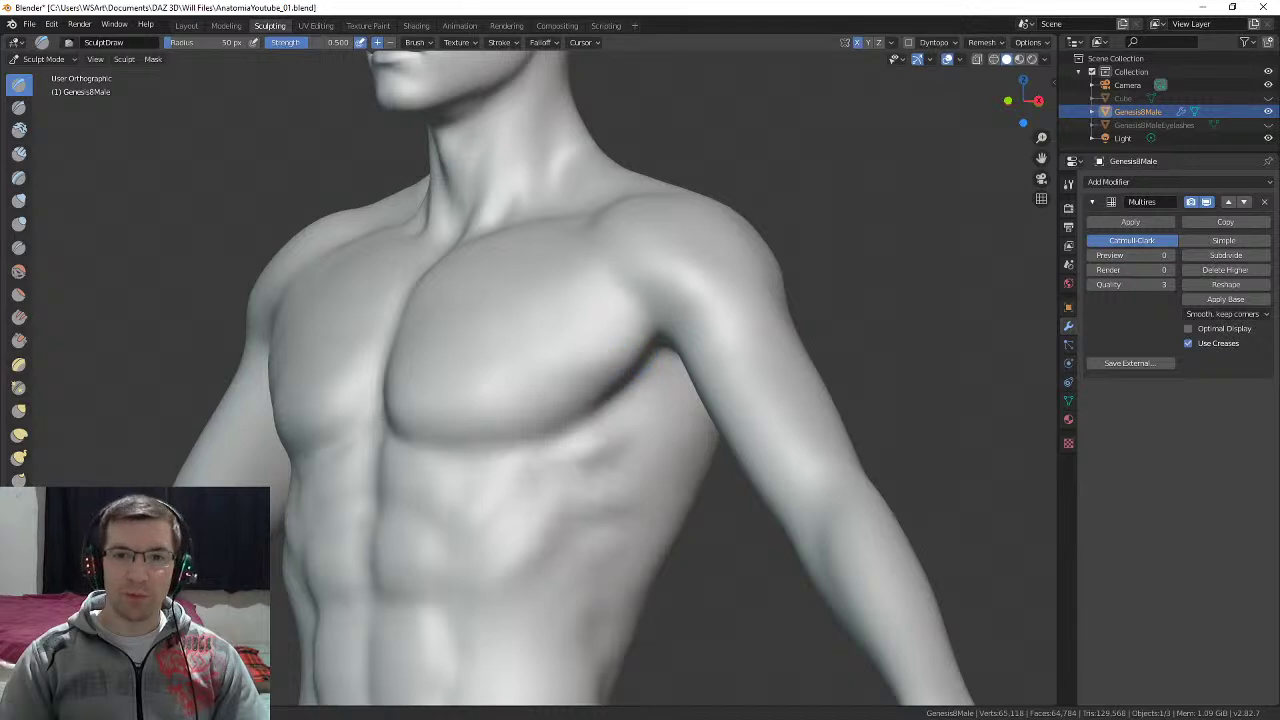
Step: Examine the chest, shoulder, neck and trapezius forms from the front, above and the side
{"action": "mouse_move", "coordinate": [551, 380]}
{"action": "middle_mouse_down"}
{"action": "mouse_move", "coordinate": [690, 335]}
{"action": "mouse_move", "coordinate": [623, 297]}
{"action": "mouse_move", "coordinate": [665, 320]}
{"action": "mouse_move", "coordinate": [646, 354]}
{"action": "middle_mouse_up"}
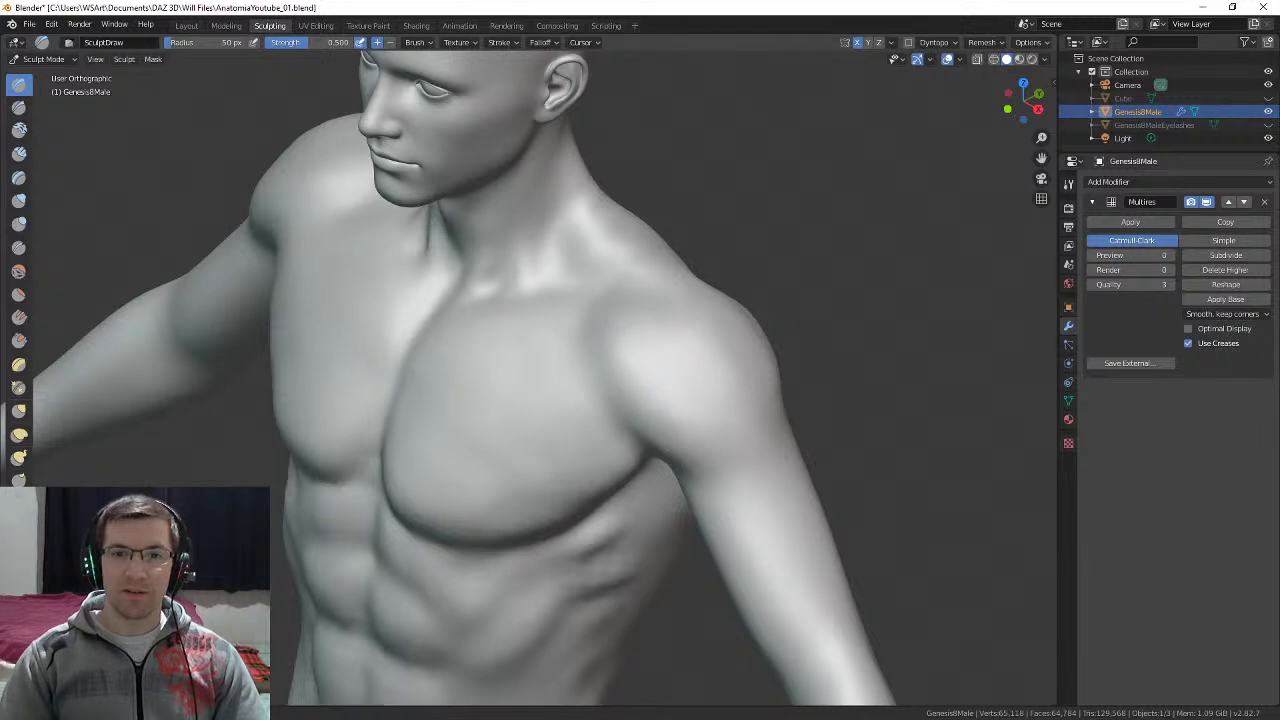
{"action": "mouse_move", "coordinate": [694, 414]}
{"action": "middle_mouse_down"}
{"action": "mouse_move", "coordinate": [537, 437]}
{"action": "mouse_move", "coordinate": [505, 420]}
{"action": "mouse_move", "coordinate": [478, 378]}
{"action": "middle_mouse_up"}
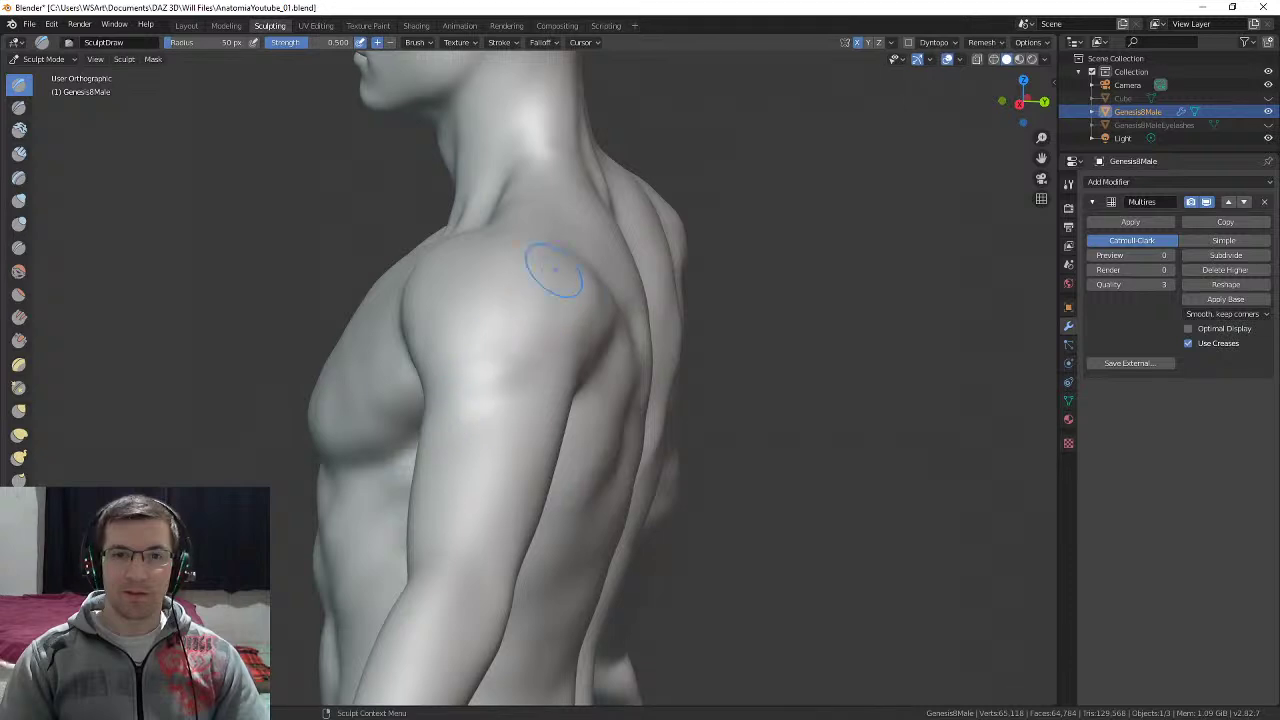
{"action": "middle_click_drag", "start_coordinate": [509, 249], "coordinate": [529, 314]}
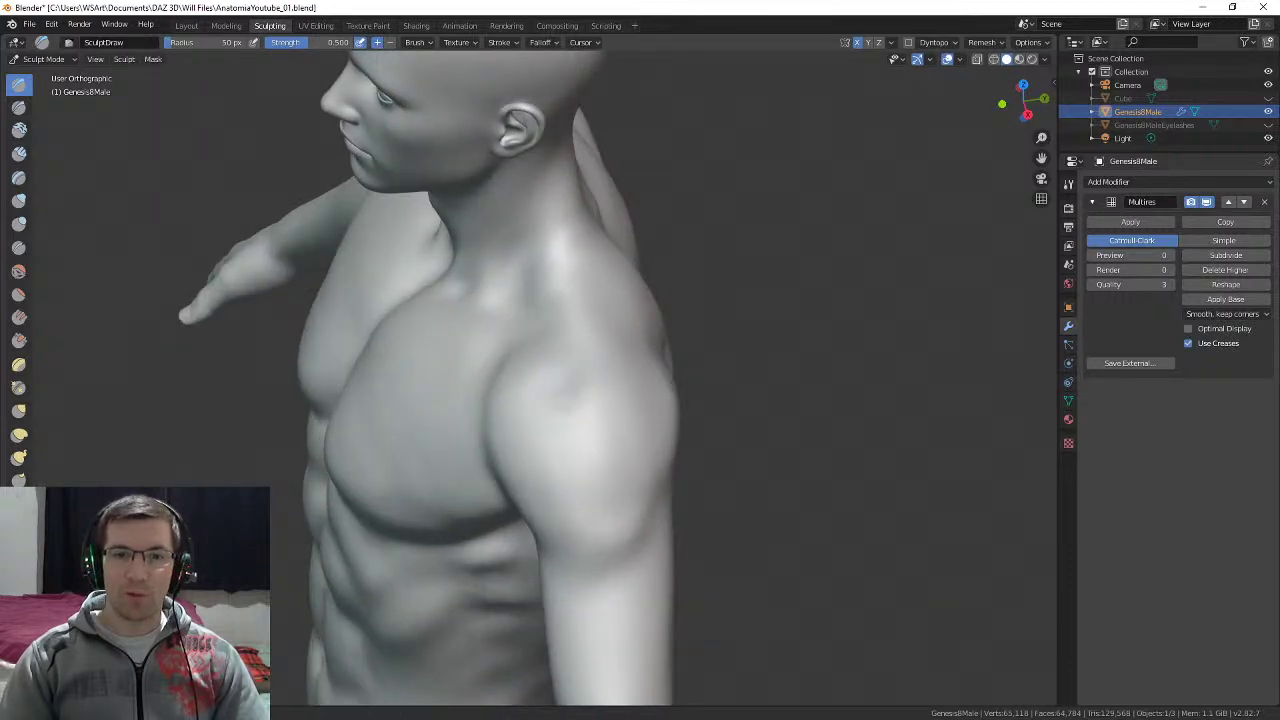
{"action": "middle_click_drag", "start_coordinate": [599, 353], "coordinate": [575, 330]}
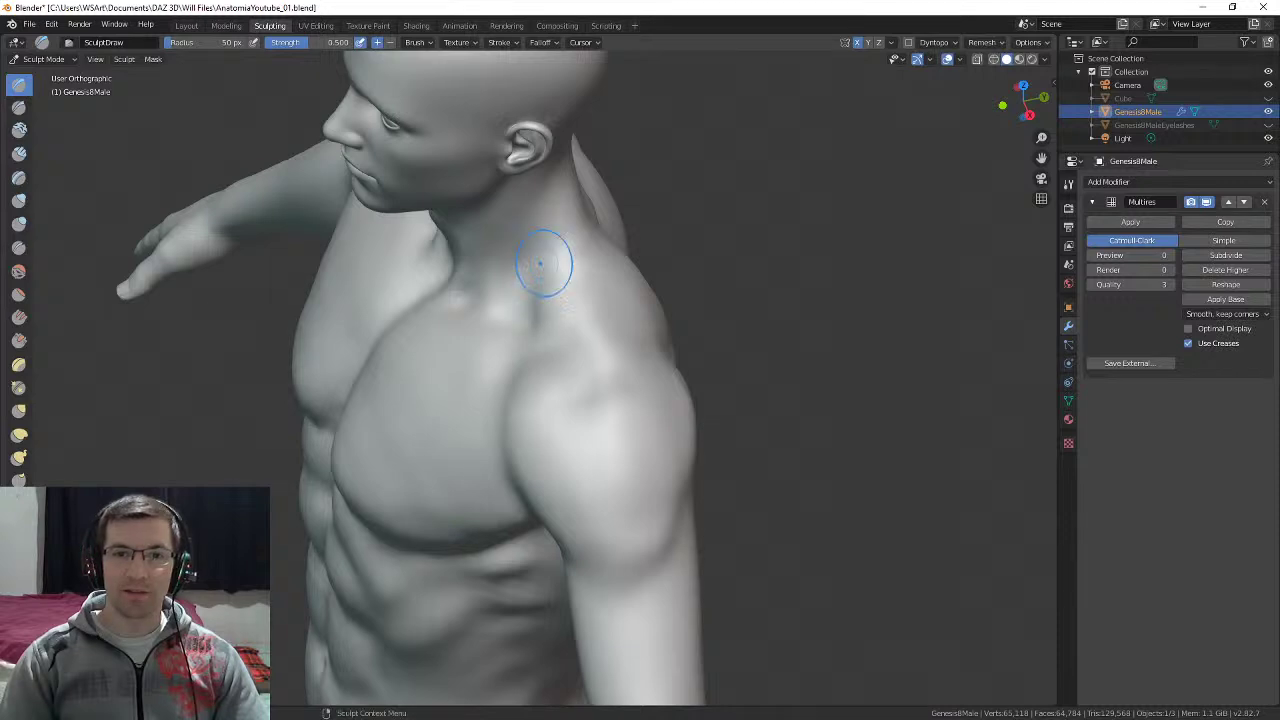
{"action": "mouse_move", "coordinate": [543, 263]}
{"action": "middle_mouse_down"}
{"action": "mouse_move", "coordinate": [551, 171]}
{"action": "mouse_move", "coordinate": [535, 192]}
{"action": "middle_mouse_up"}
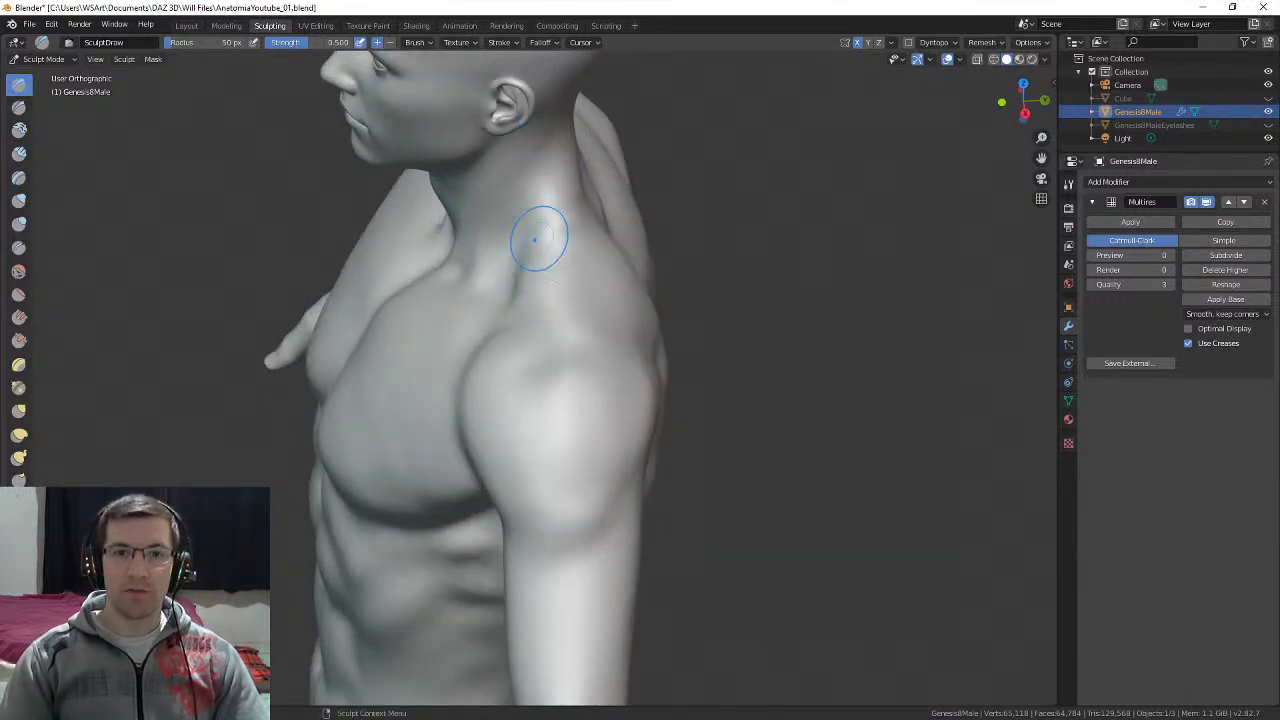
{"action": "middle_click_drag", "start_coordinate": [580, 286], "coordinate": [529, 205]}
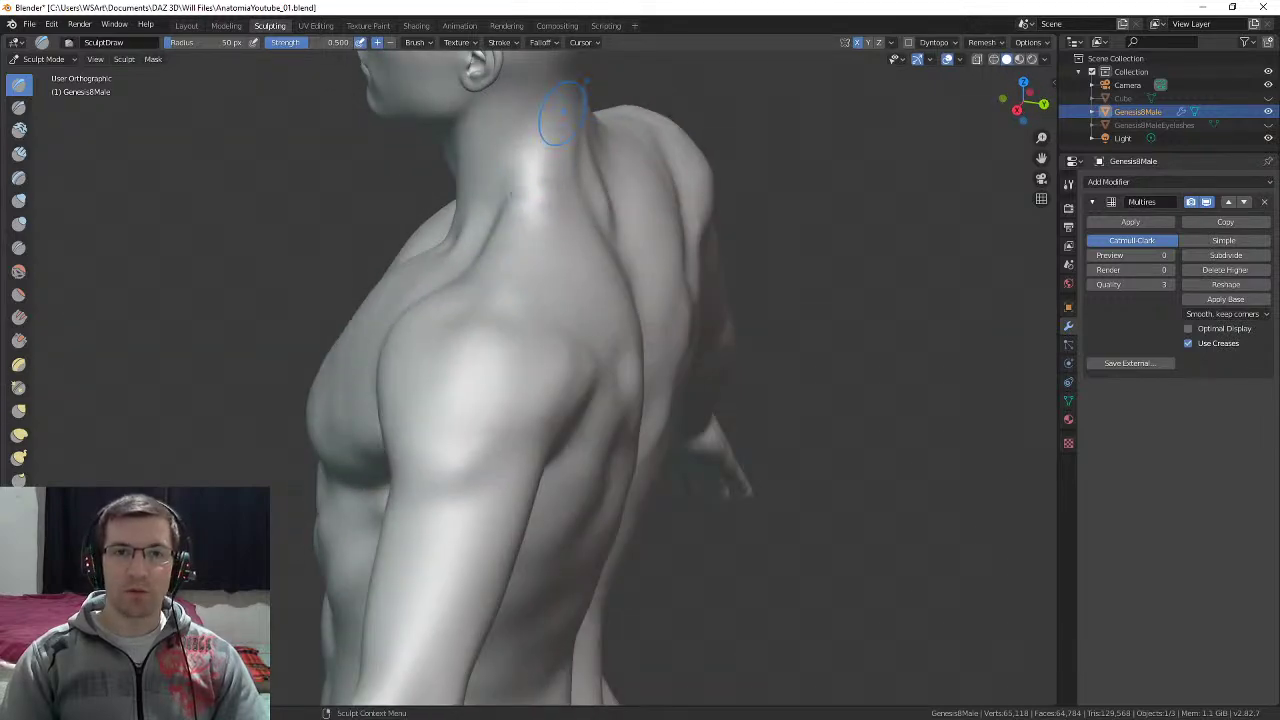
{"action": "mouse_move", "coordinate": [562, 113]}
{"action": "middle_mouse_down"}
{"action": "mouse_move", "coordinate": [566, 251]}
{"action": "mouse_move", "coordinate": [539, 241]}
{"action": "mouse_move", "coordinate": [620, 251]}
{"action": "mouse_move", "coordinate": [543, 252]}
{"action": "mouse_move", "coordinate": [527, 211]}
{"action": "middle_mouse_up"}
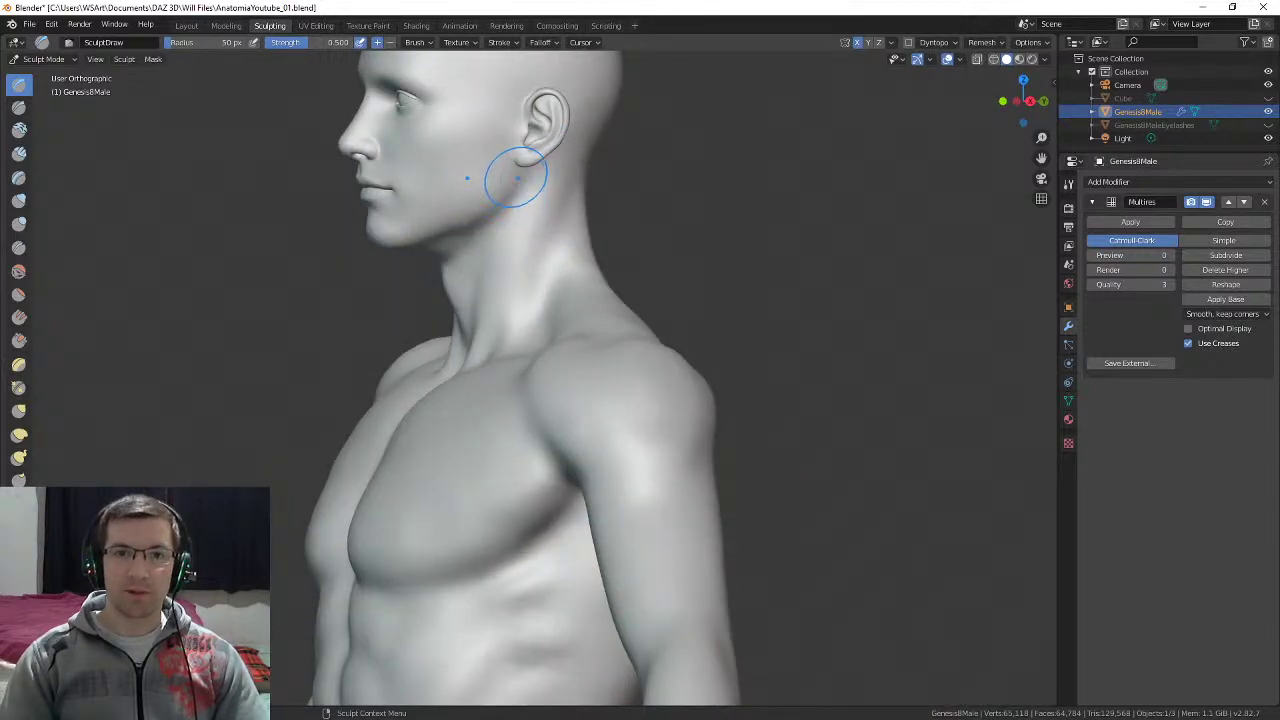
Step: Set the Draw brush radius to 36 px for working around the jaw and neck
{"action": "key", "text": "f"}
{"action": "left_click", "coordinate": [536, 202]}
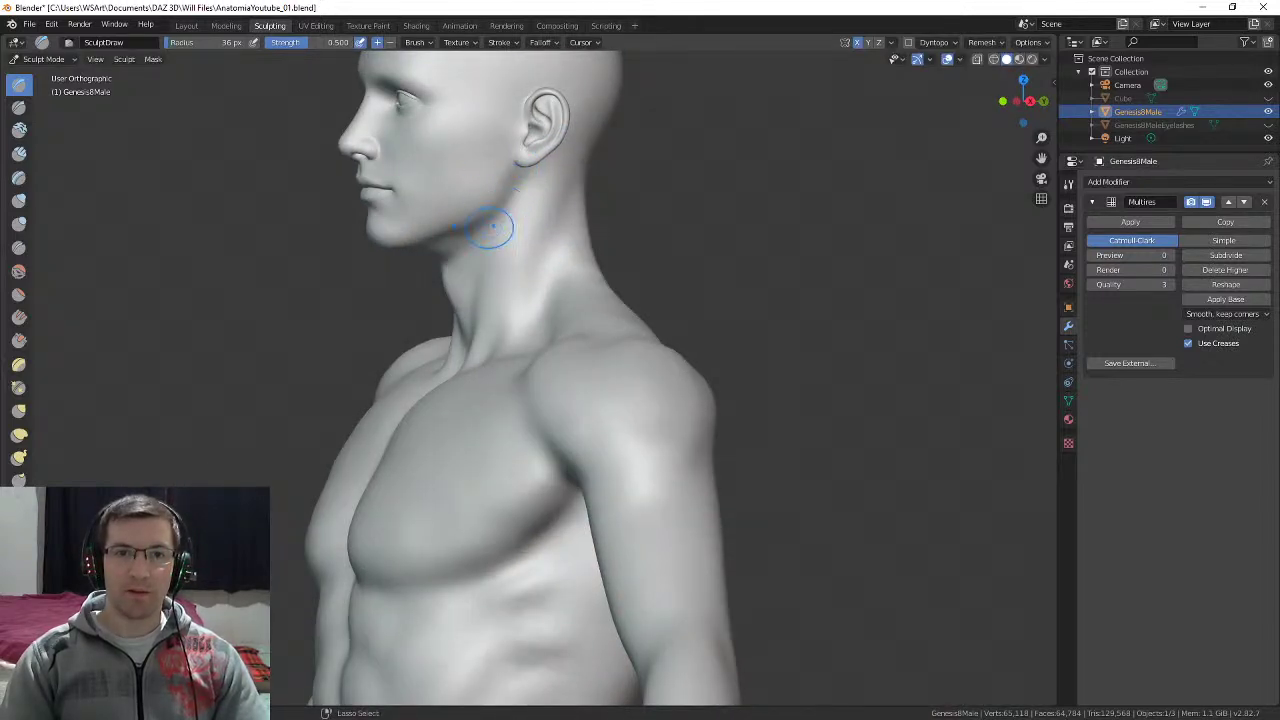
{"action": "middle_click_drag", "start_coordinate": [491, 228], "coordinate": [474, 153]}
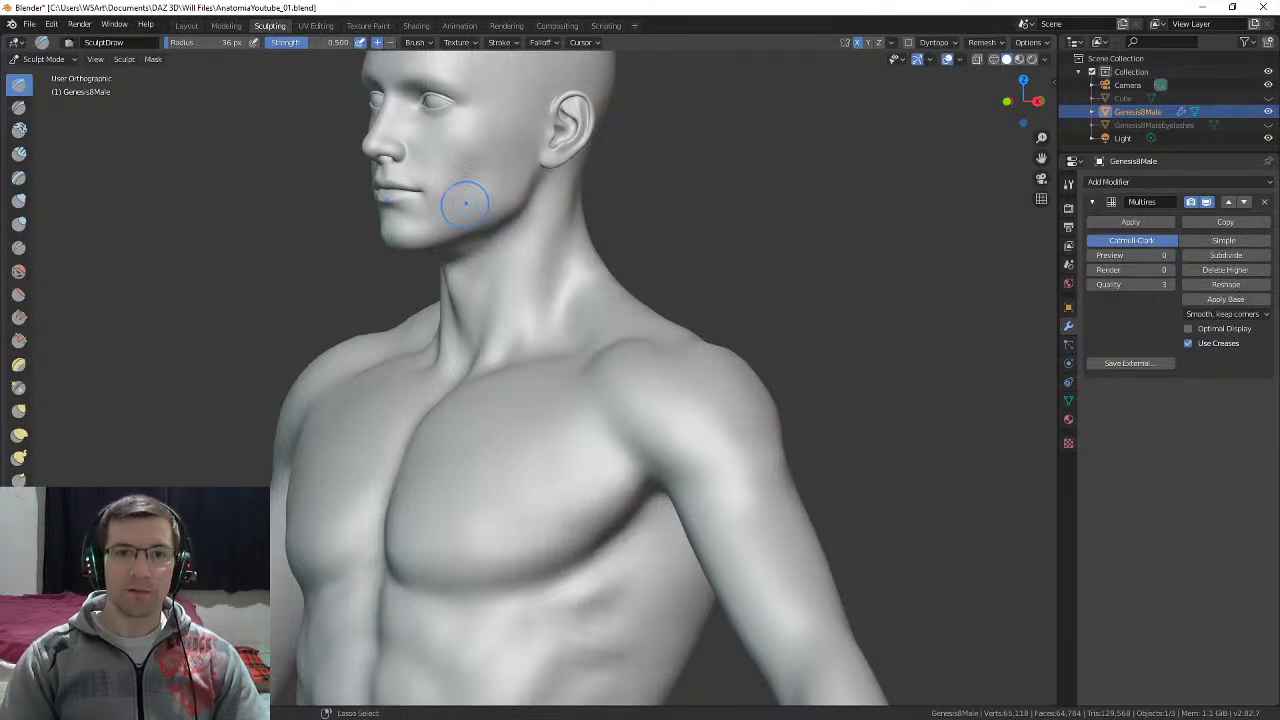
{"action": "middle_click_drag", "start_coordinate": [447, 205], "coordinate": [482, 298]}
{"action": "middle_click_drag", "start_coordinate": [550, 205], "coordinate": [465, 218]}
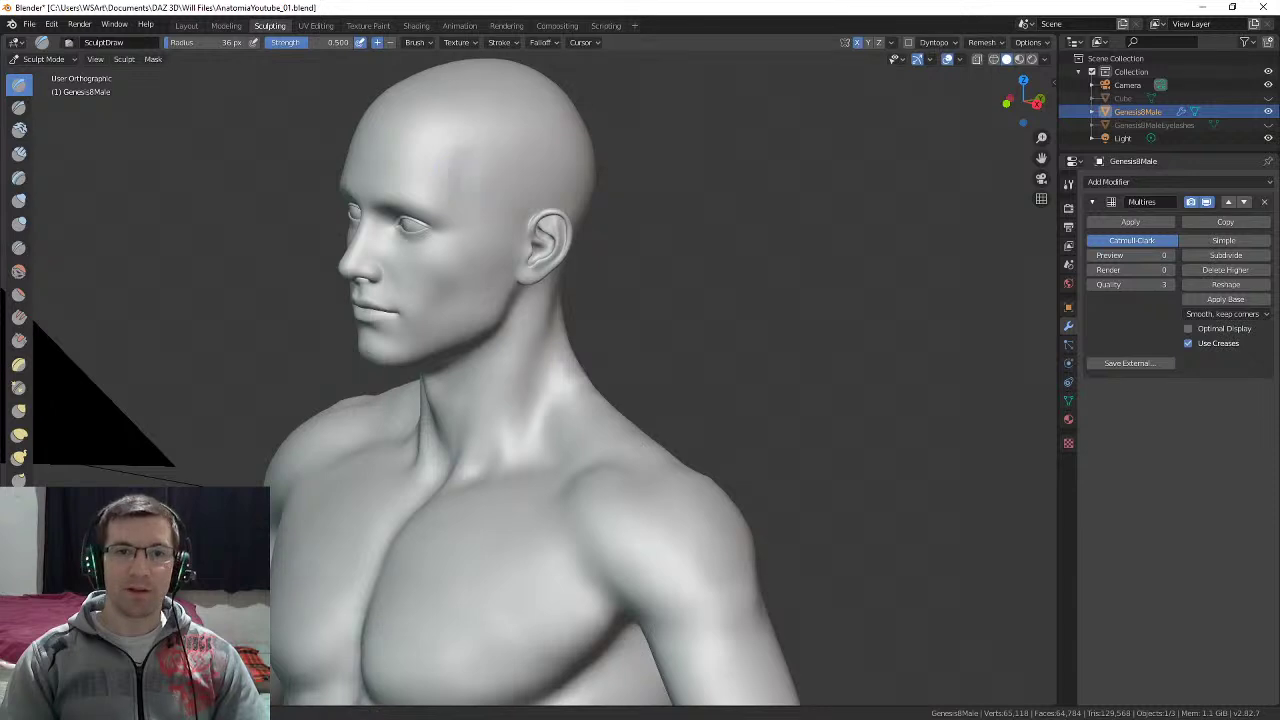
Step: Set the Draw brush radius to 60 px and check the head and neck from the front, back and side
{"action": "key", "text": "f"}
{"action": "left_click", "coordinate": [530, 163]}
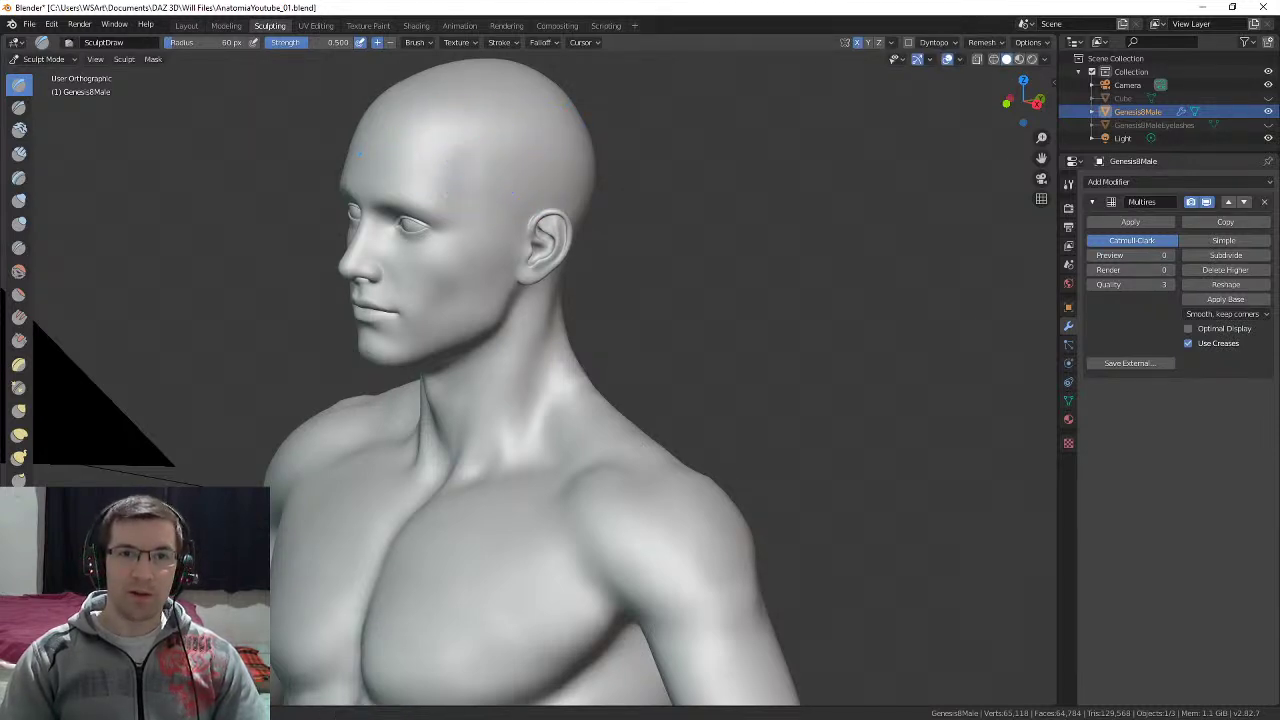
{"action": "middle_click_drag", "start_coordinate": [444, 165], "coordinate": [508, 145]}
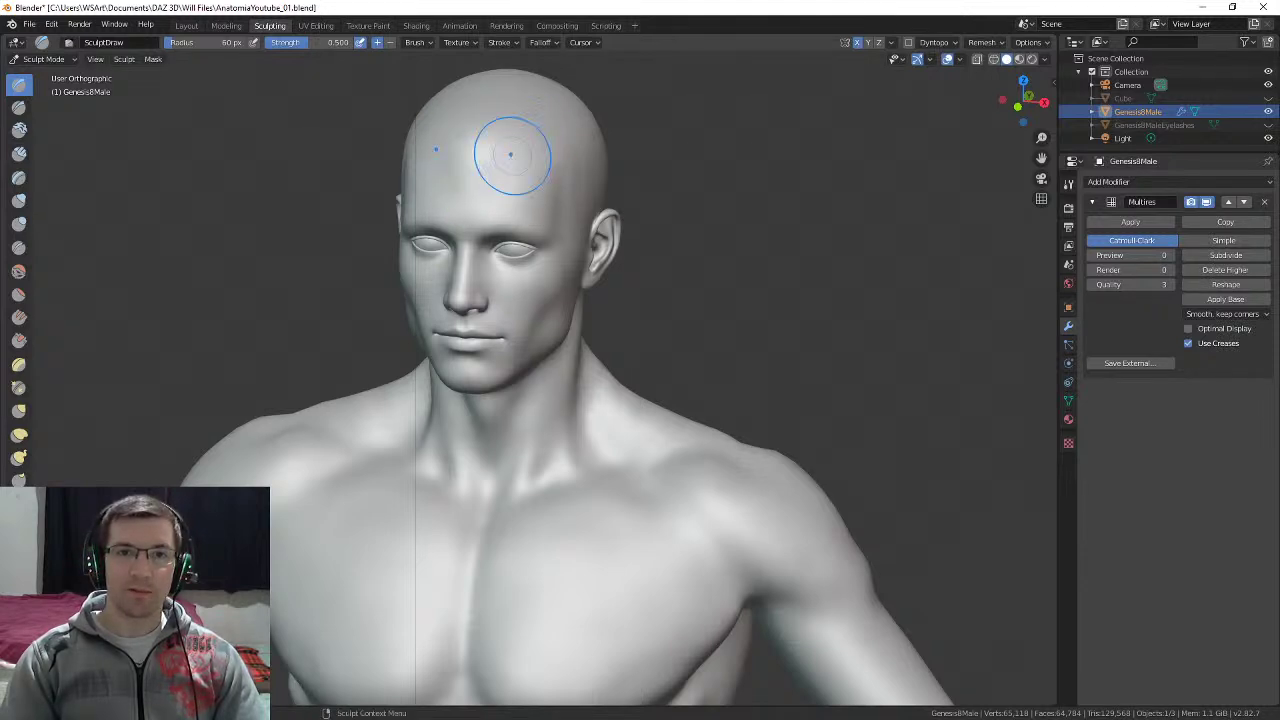
{"action": "mouse_move", "coordinate": [481, 205]}
{"action": "middle_mouse_down"}
{"action": "mouse_move", "coordinate": [465, 187]}
{"action": "mouse_move", "coordinate": [491, 182]}
{"action": "mouse_move", "coordinate": [506, 257]}
{"action": "middle_mouse_up"}
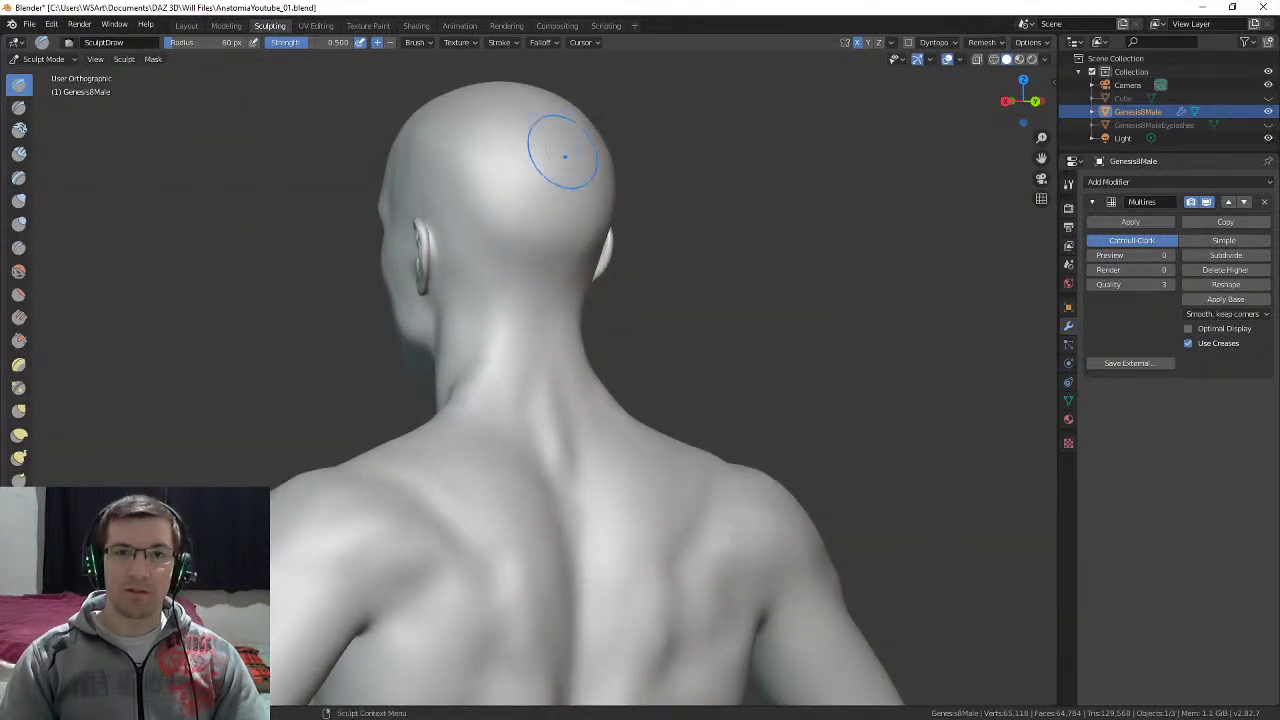
{"action": "middle_click_drag", "start_coordinate": [488, 237], "coordinate": [509, 332]}
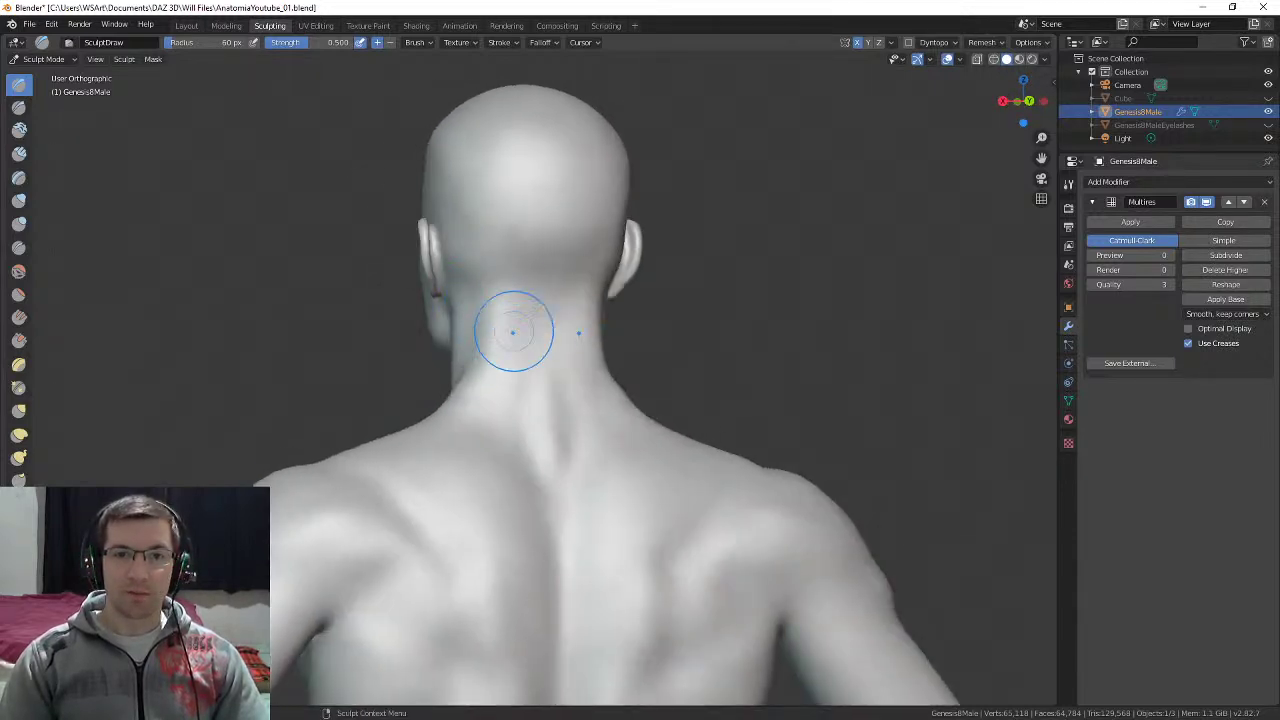
{"action": "middle_click_drag", "start_coordinate": [549, 400], "coordinate": [640, 412]}
{"action": "middle_click_drag", "start_coordinate": [520, 390], "coordinate": [511, 366]}
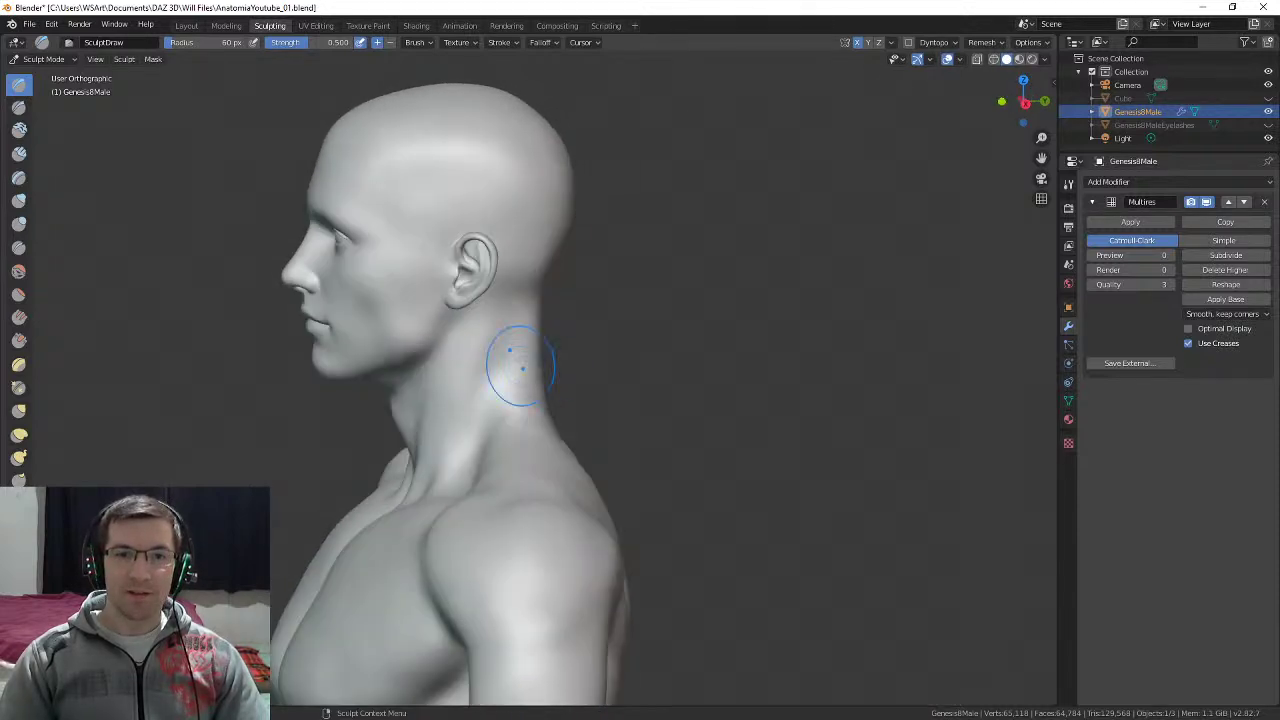
Step: Sculpt the lower part of the shoulder blade on the back with the 60 px Draw brush
{"action": "mouse_move", "coordinate": [523, 434]}
{"action": "middle_mouse_down"}
{"action": "mouse_move", "coordinate": [470, 460]}
{"action": "mouse_move", "coordinate": [491, 420]}
{"action": "mouse_move", "coordinate": [429, 400]}
{"action": "mouse_move", "coordinate": [523, 309]}
{"action": "mouse_move", "coordinate": [483, 354]}
{"action": "mouse_move", "coordinate": [500, 353]}
{"action": "middle_mouse_up"}
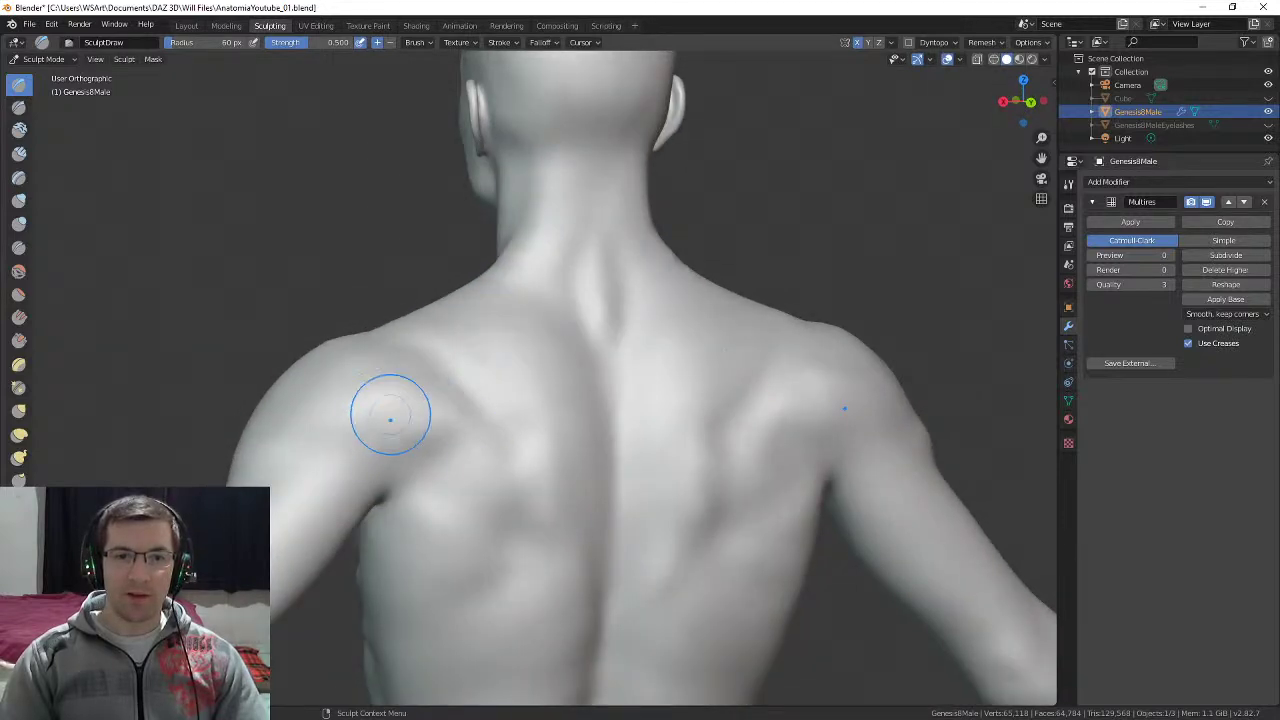
{"action": "middle_click_drag", "start_coordinate": [389, 417], "coordinate": [514, 329]}
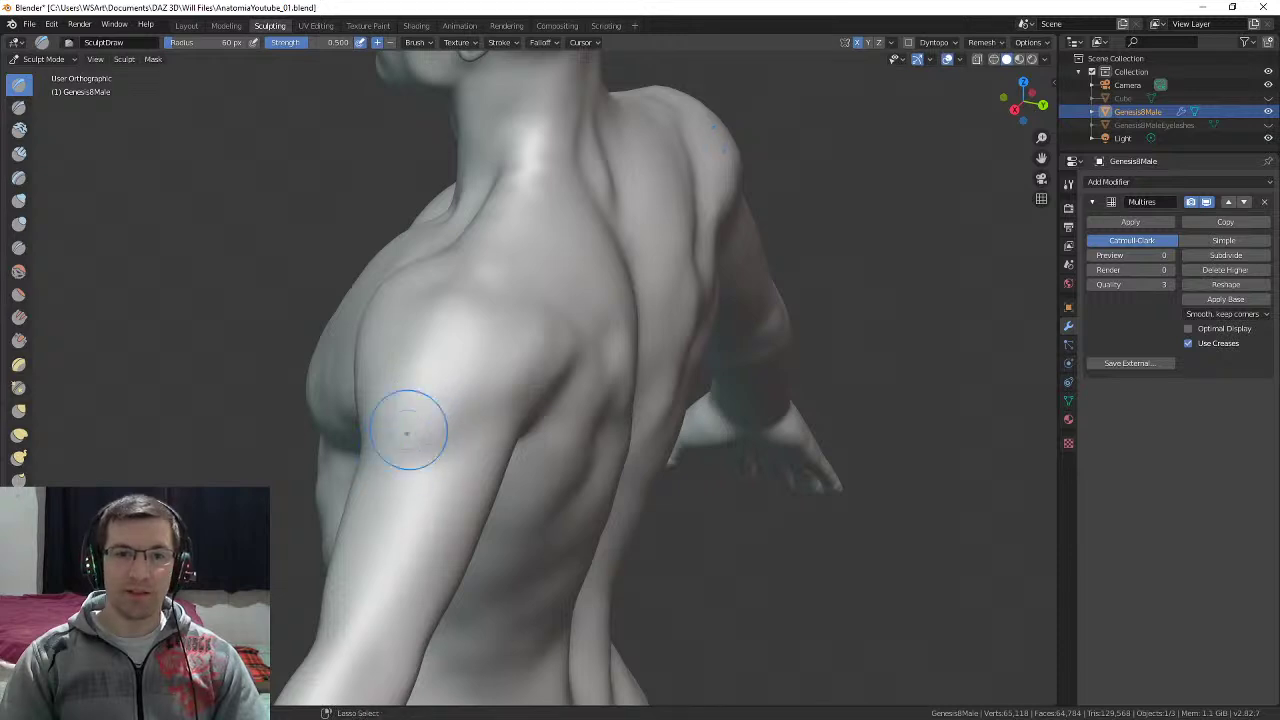
{"action": "middle_click_drag", "start_coordinate": [480, 371], "coordinate": [477, 334]}
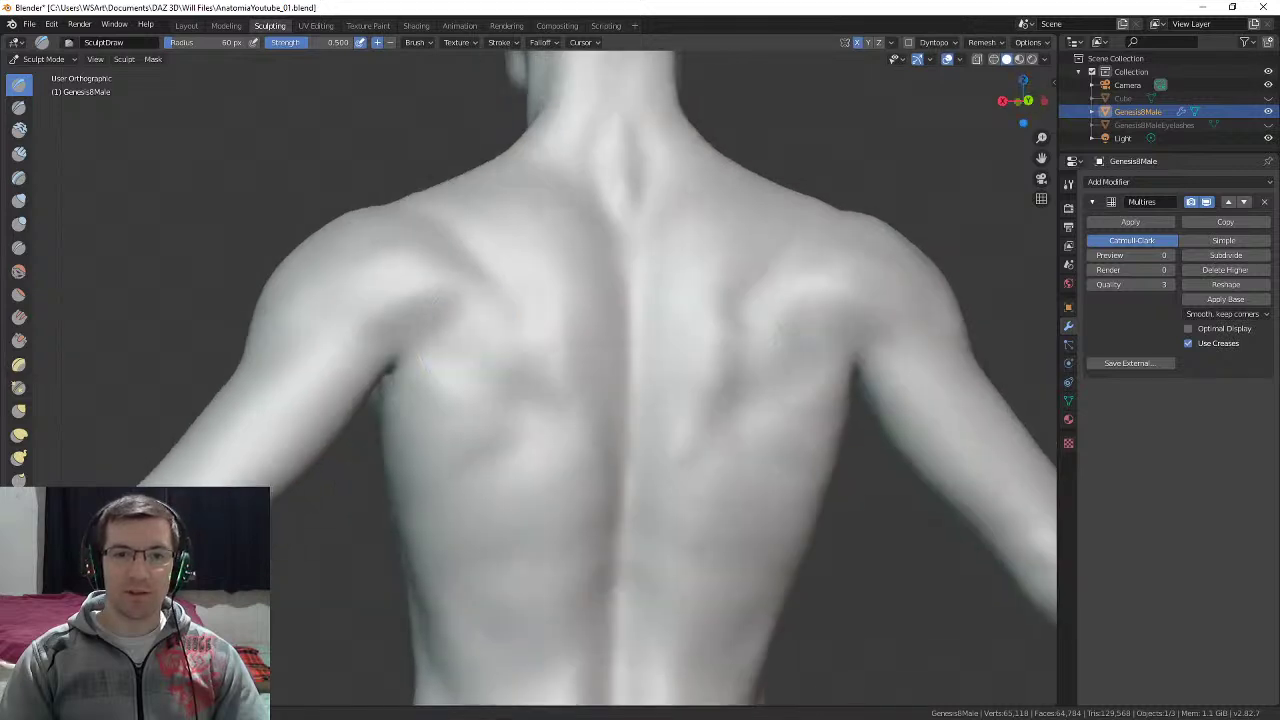
{"action": "left_click_drag", "start_coordinate": [506, 398], "coordinate": [474, 380]}
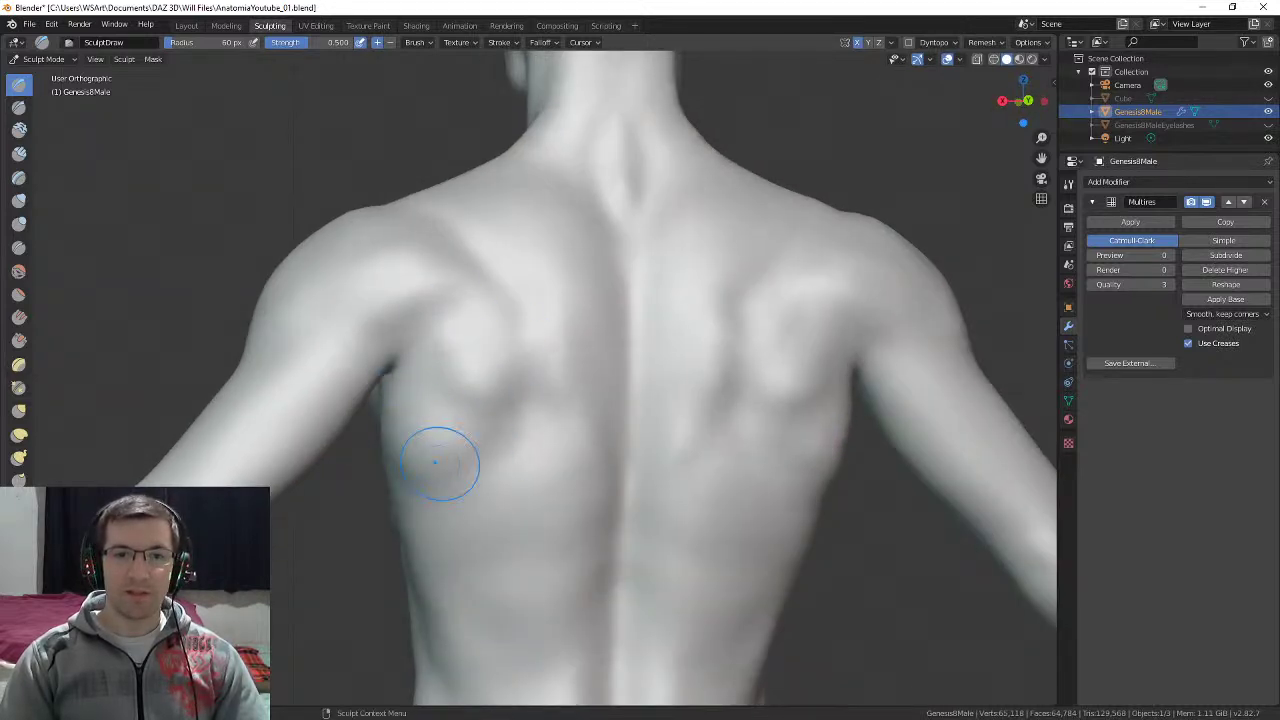
Step: Set the Draw brush radius to 106 px and build up the latissimus along the side of the back below the armpit
{"action": "middle_click_drag", "start_coordinate": [443, 463], "coordinate": [461, 297]}
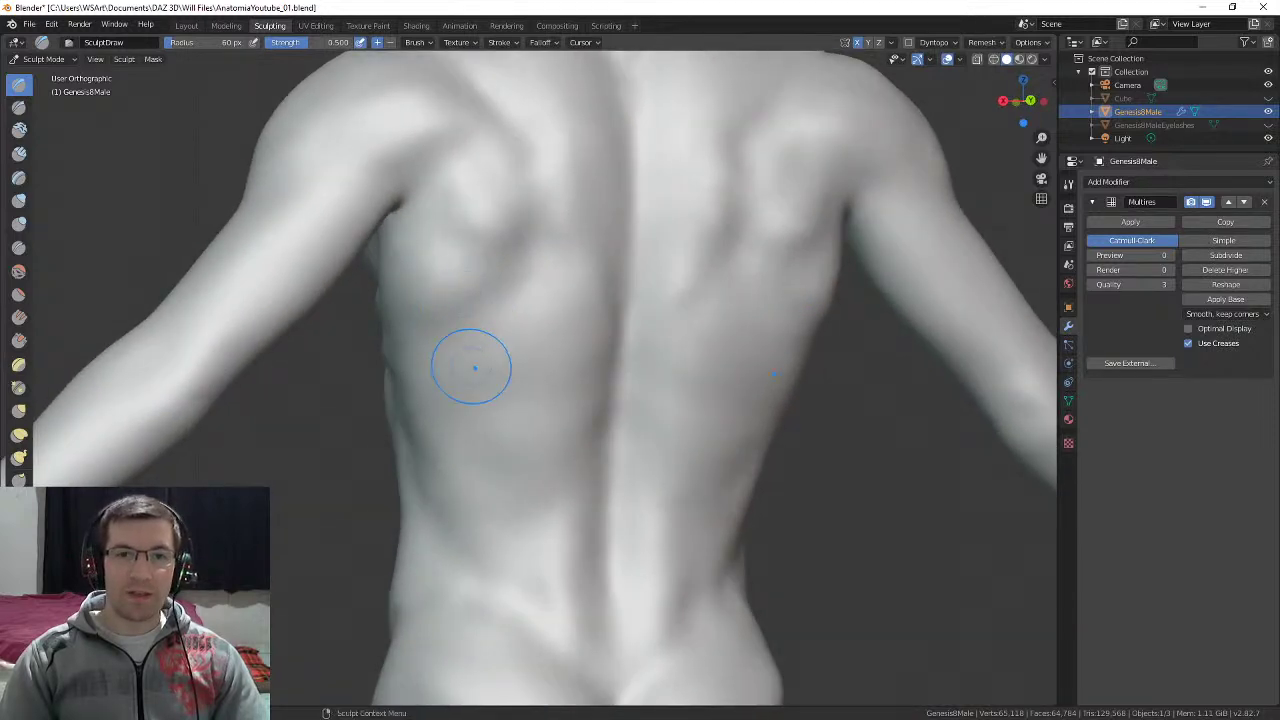
{"action": "key", "text": "f"}
{"action": "left_click", "coordinate": [506, 331]}
{"action": "mouse_move", "coordinate": [409, 297]}
{"action": "left_mouse_down"}
{"action": "mouse_move", "coordinate": [426, 386]}
{"action": "mouse_move", "coordinate": [430, 328]}
{"action": "left_mouse_up"}
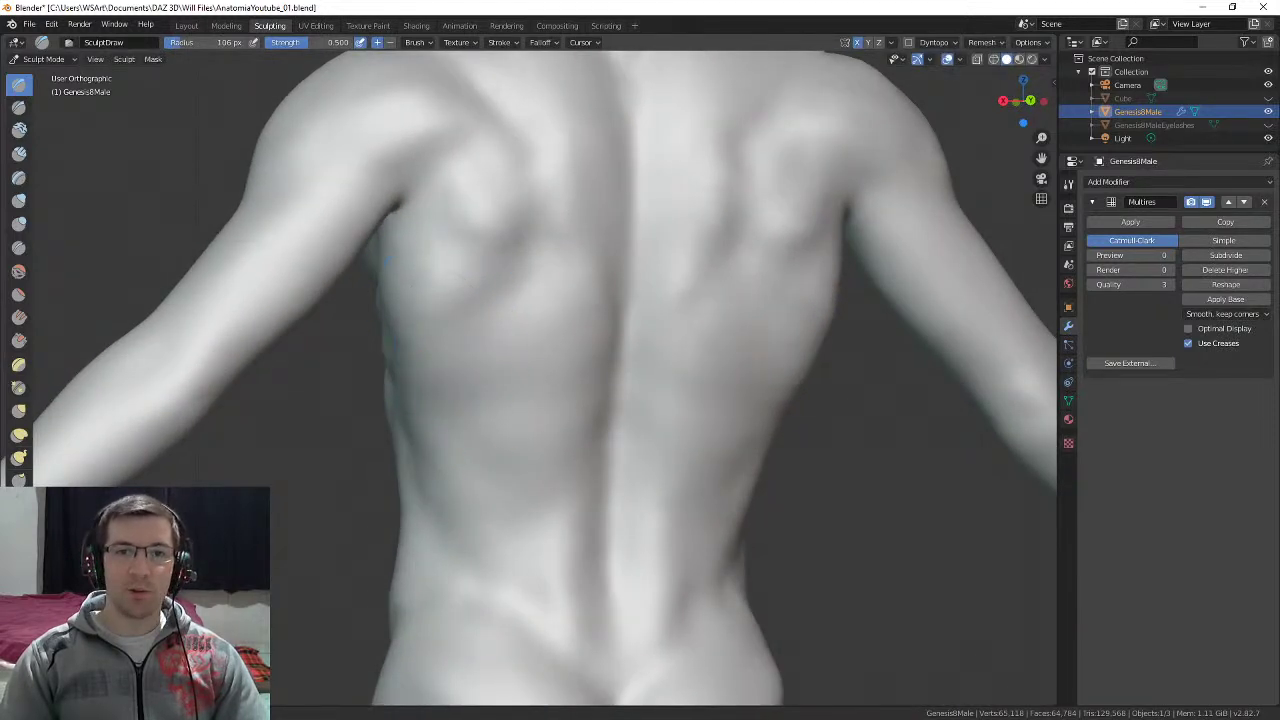
{"action": "left_click_drag", "start_coordinate": [458, 406], "coordinate": [446, 455]}
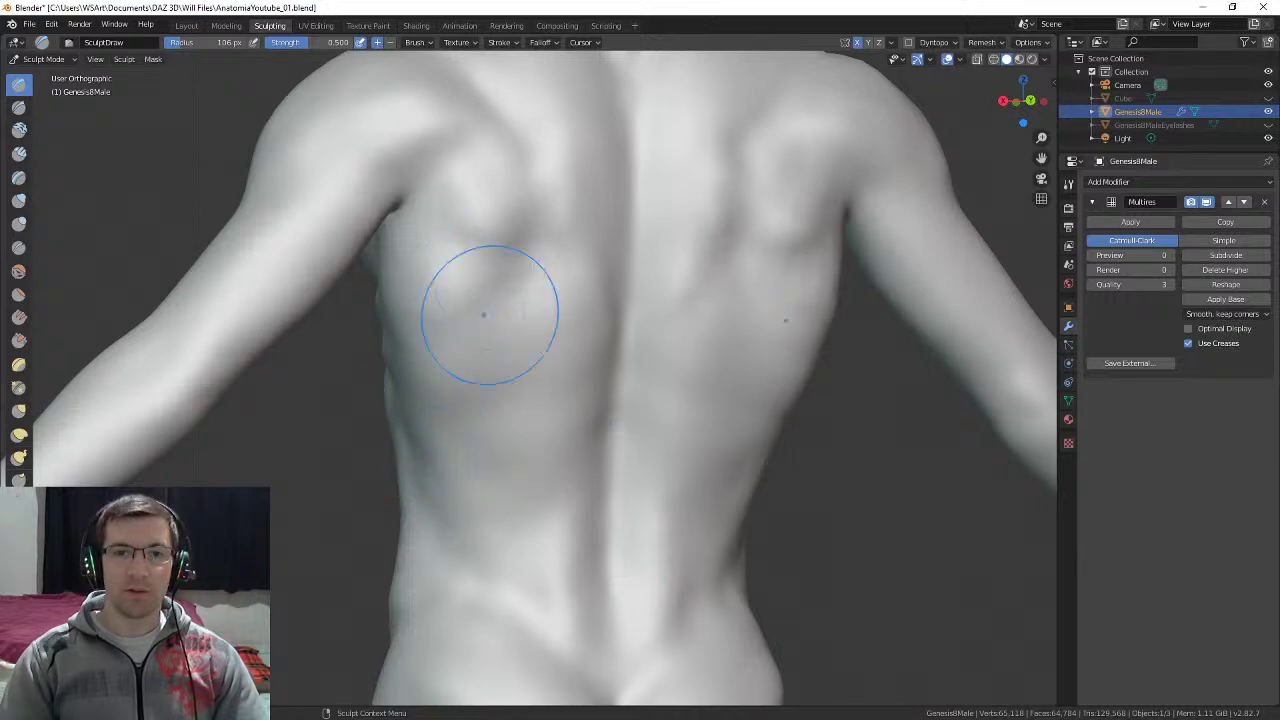
Step: Smooth the outer edge of the latissimus and check its shape from behind and from the side
{"action": "middle_click_drag", "start_coordinate": [493, 290], "coordinate": [494, 291]}
{"action": "middle_click_drag", "start_coordinate": [504, 349], "coordinate": [473, 344]}
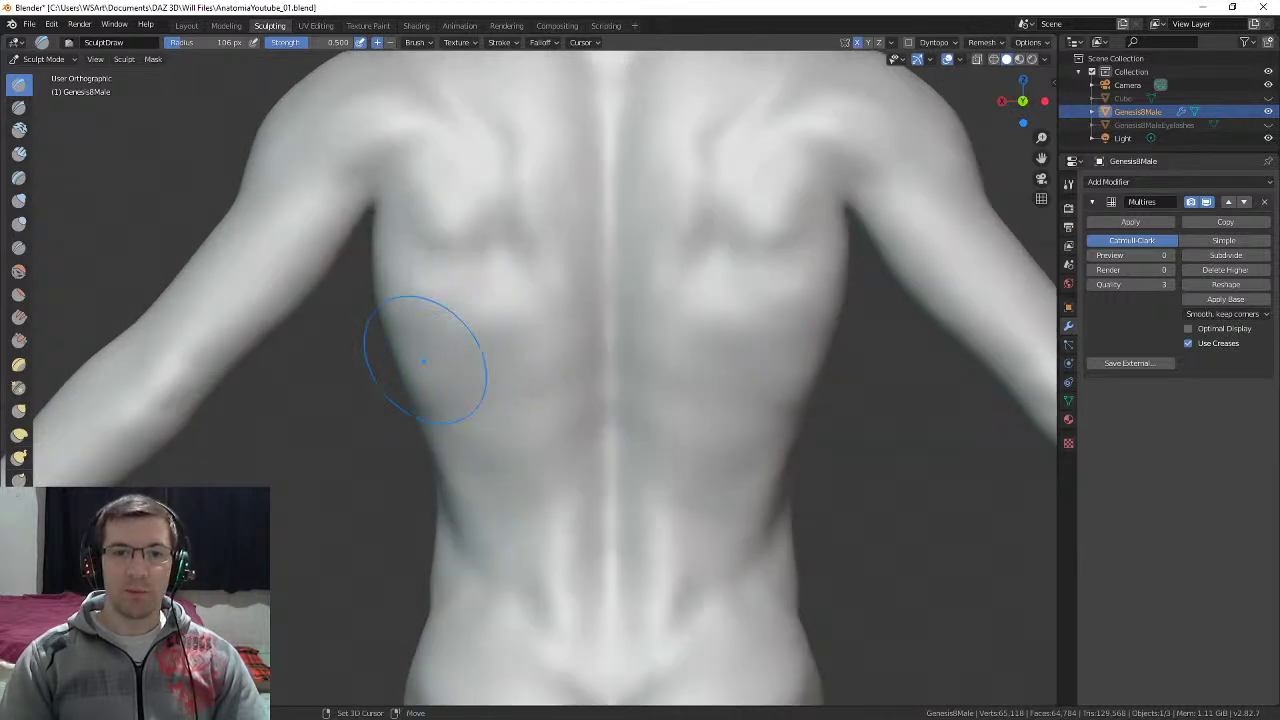
{"action": "left_click_drag", "start_coordinate": [424, 361], "coordinate": [430, 382], "text": "shift"}
{"action": "middle_click_drag", "start_coordinate": [523, 331], "coordinate": [554, 335]}
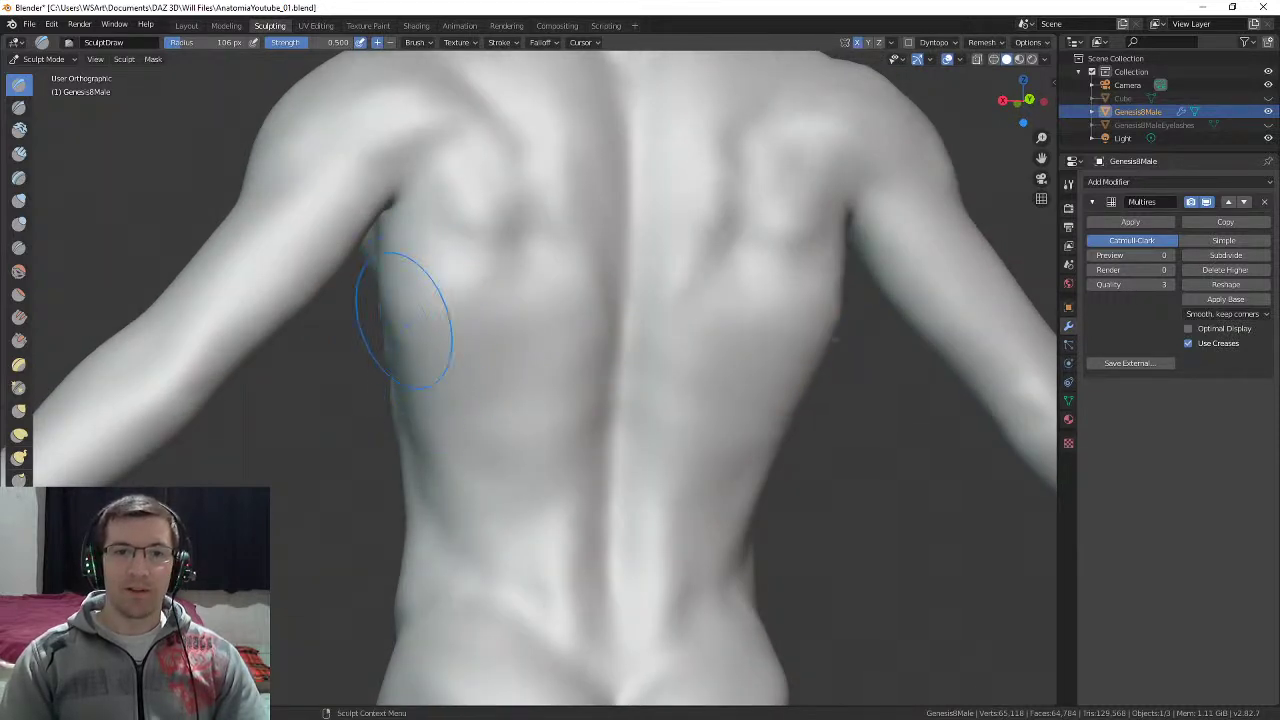
{"action": "middle_click_drag", "start_coordinate": [404, 320], "coordinate": [470, 325]}
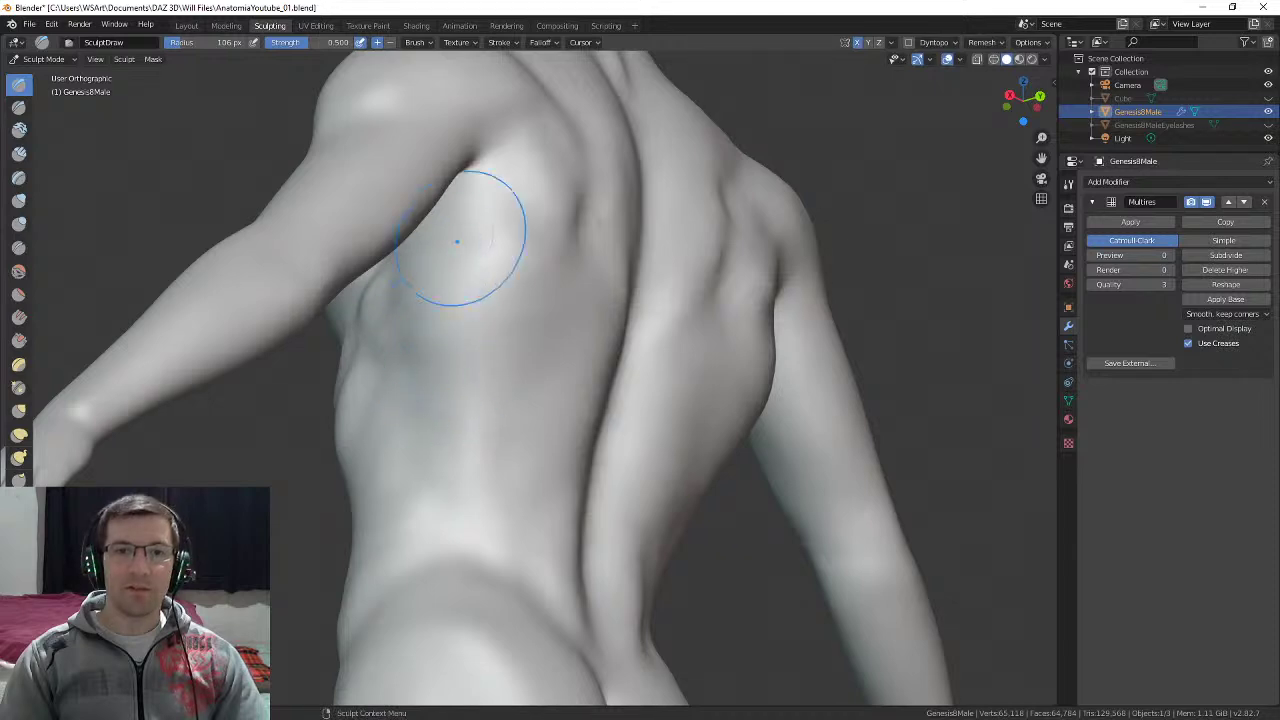
{"action": "mouse_move", "coordinate": [457, 241]}
{"action": "middle_mouse_down"}
{"action": "mouse_move", "coordinate": [400, 286]}
{"action": "mouse_move", "coordinate": [455, 325]}
{"action": "mouse_move", "coordinate": [449, 337]}
{"action": "middle_mouse_up"}
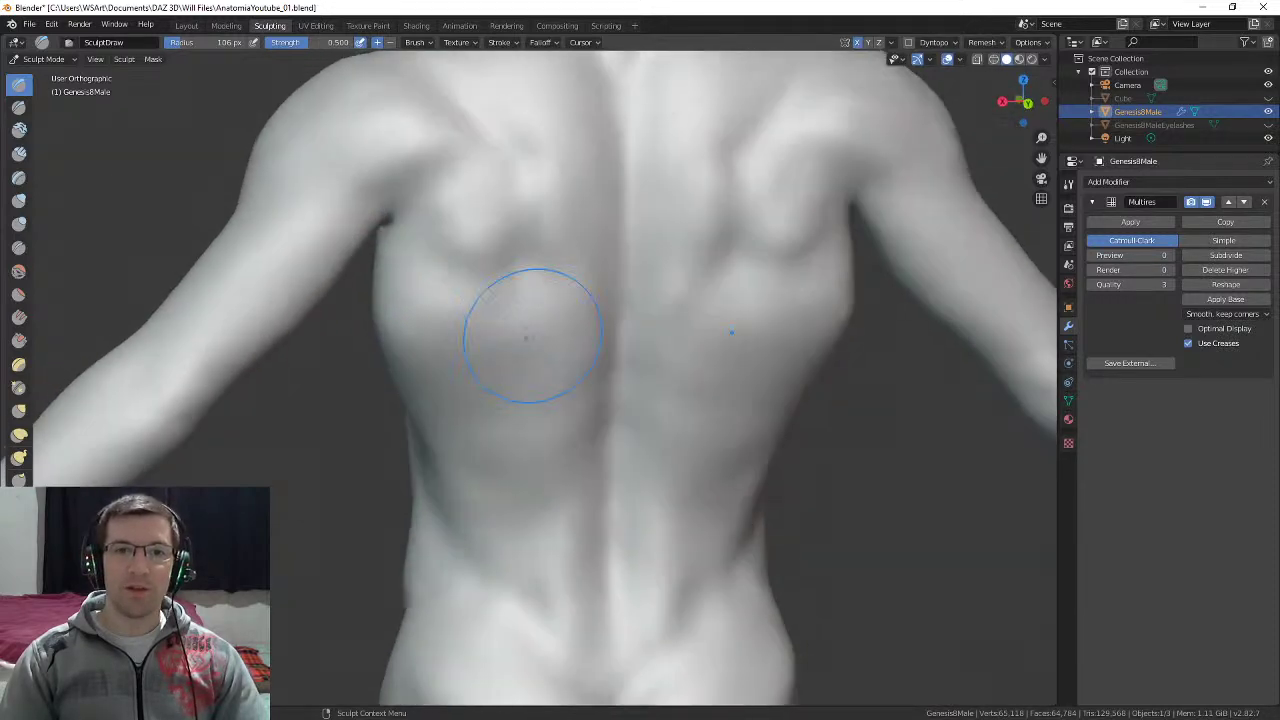
Step: Set the Draw brush radius to 67 px for finer work around the shoulder blades
{"action": "mouse_move", "coordinate": [543, 246]}
{"action": "middle_mouse_down"}
{"action": "mouse_move", "coordinate": [551, 231]}
{"action": "mouse_move", "coordinate": [578, 232]}
{"action": "mouse_move", "coordinate": [401, 291]}
{"action": "middle_mouse_up"}
{"action": "middle_click_drag", "start_coordinate": [508, 289], "coordinate": [489, 222]}
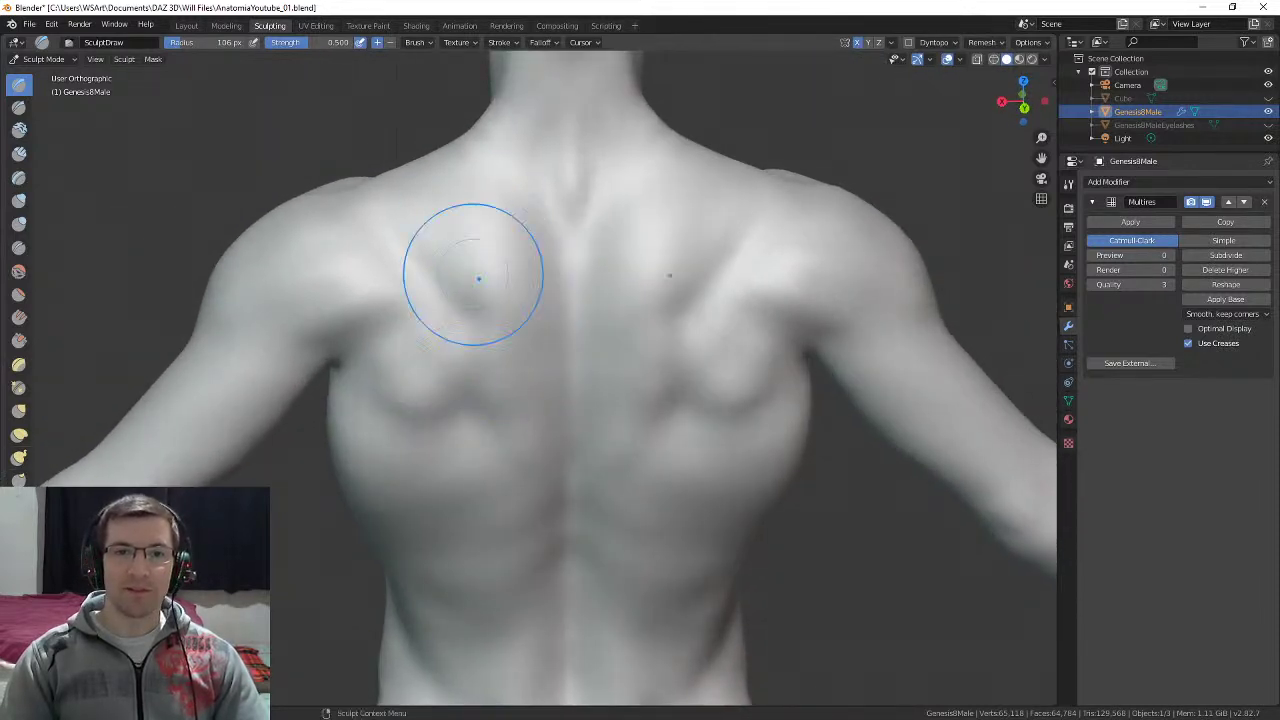
{"action": "middle_click_drag", "start_coordinate": [429, 366], "coordinate": [446, 340]}
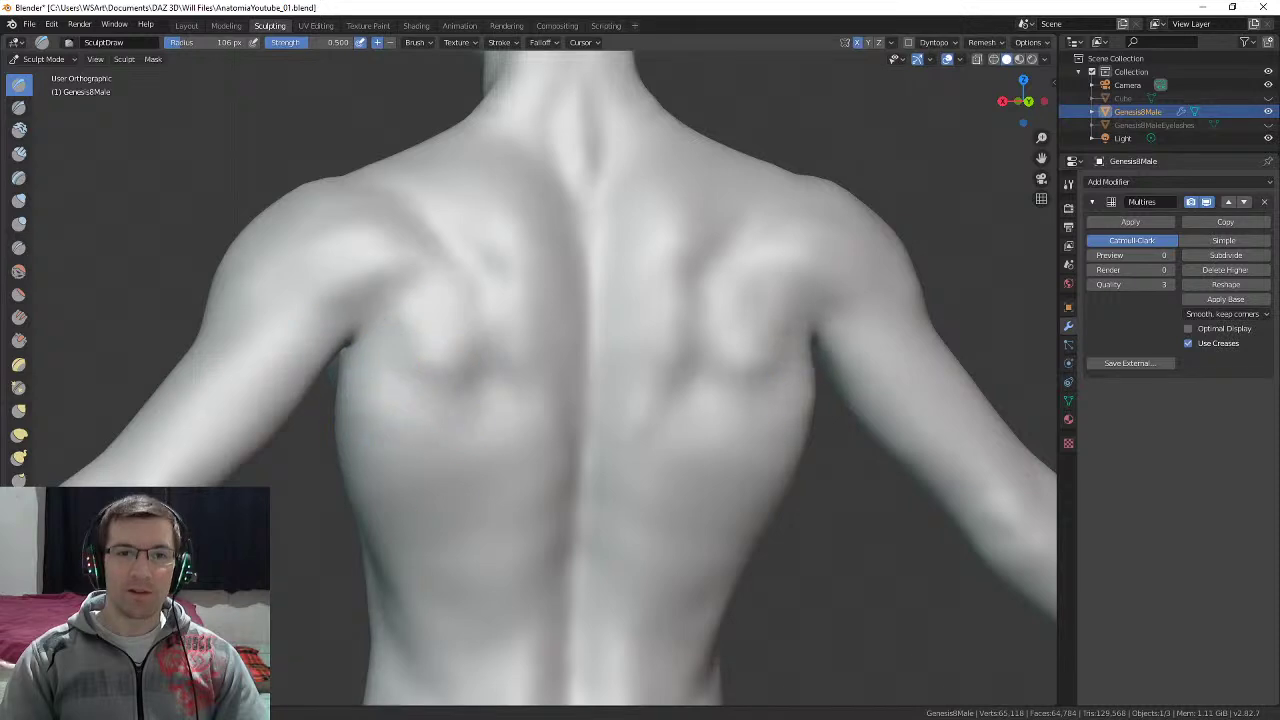
{"action": "key", "text": "f"}
{"action": "left_click", "coordinate": [405, 400]}
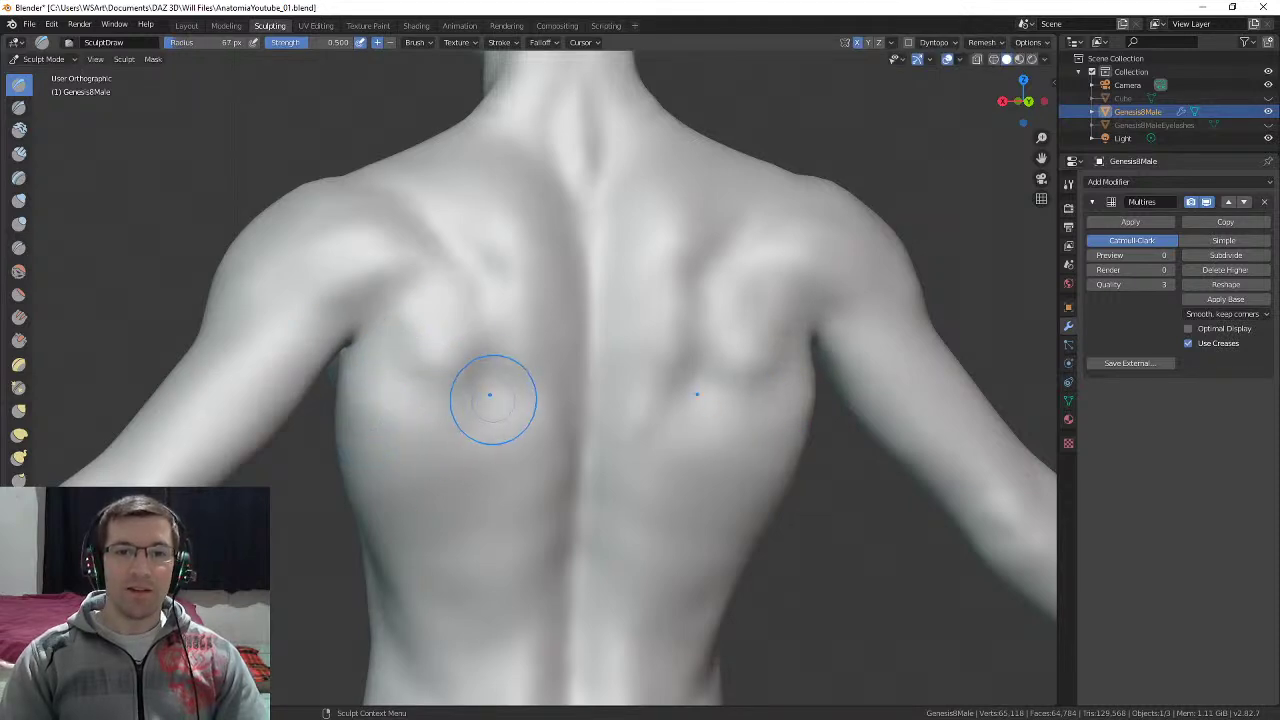
Step: Examine the trapezius, shoulder blades, latissimus and spine from several rear angles
{"action": "middle_click_drag", "start_coordinate": [491, 400], "coordinate": [474, 337]}
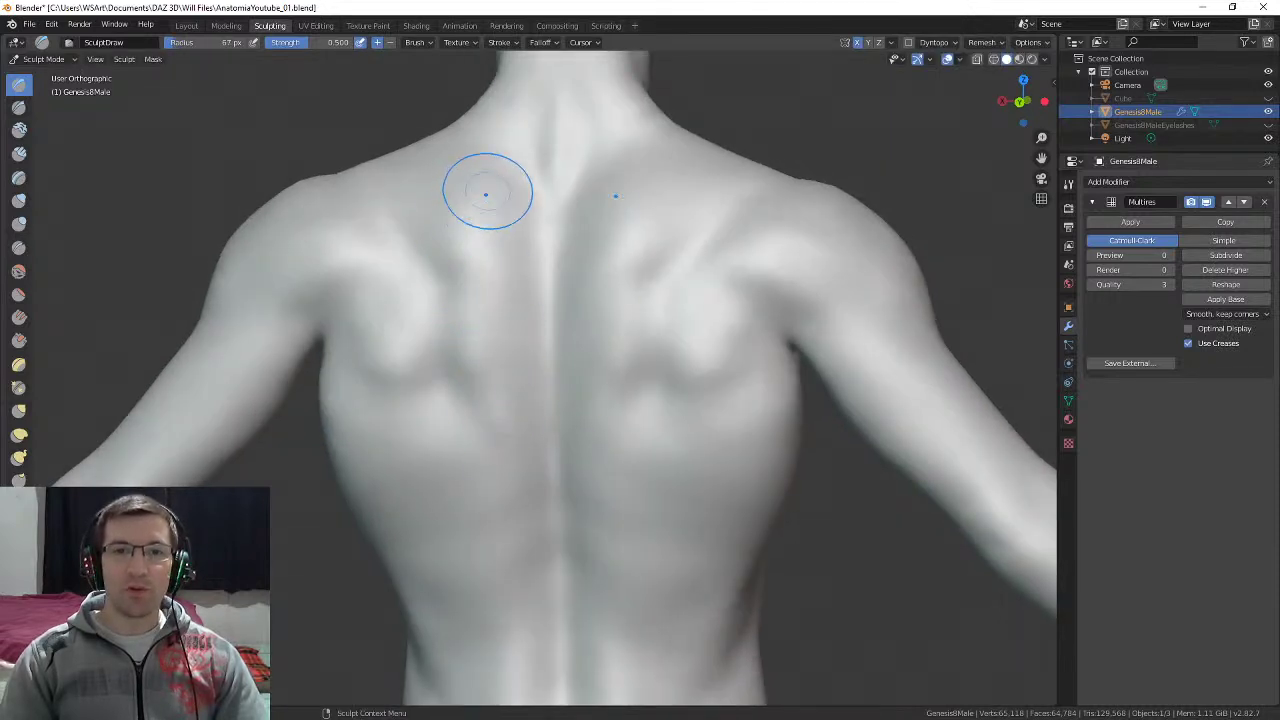
{"action": "mouse_move", "coordinate": [486, 194]}
{"action": "middle_mouse_down"}
{"action": "mouse_move", "coordinate": [491, 306]}
{"action": "mouse_move", "coordinate": [570, 310]}
{"action": "mouse_move", "coordinate": [429, 371]}
{"action": "middle_mouse_up"}
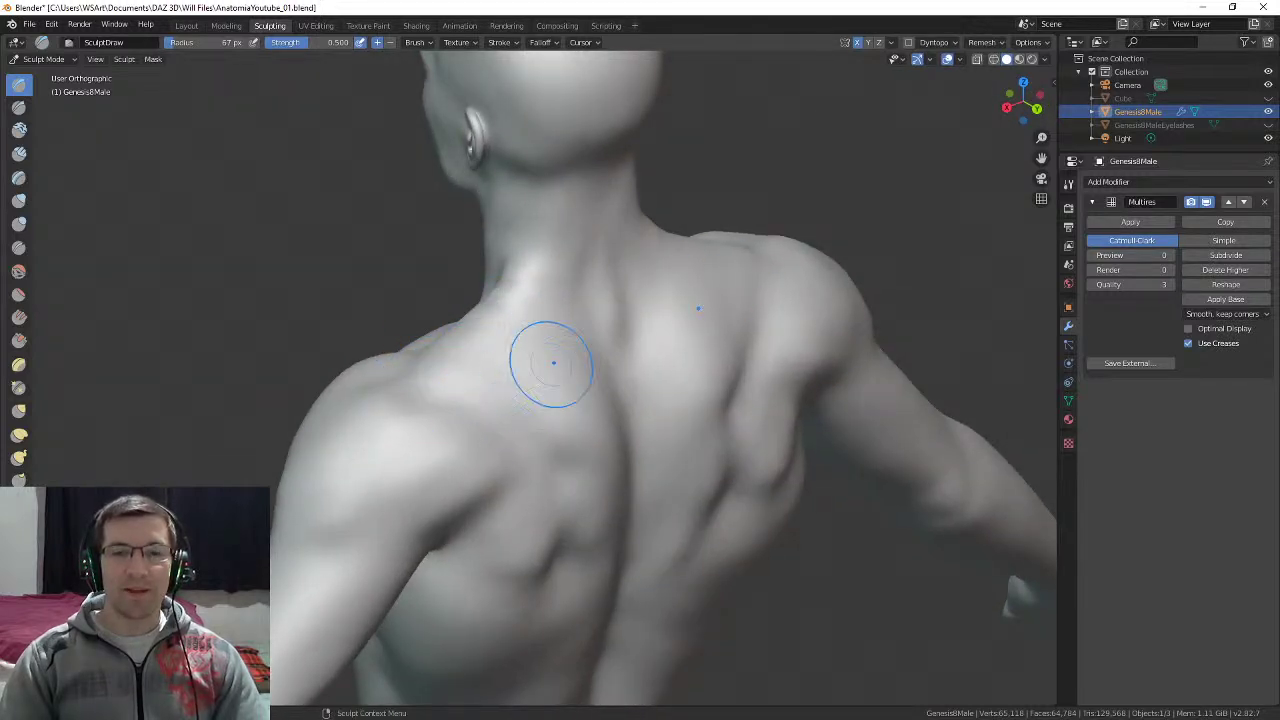
{"action": "mouse_move", "coordinate": [551, 363]}
{"action": "middle_mouse_down"}
{"action": "mouse_move", "coordinate": [503, 320]}
{"action": "mouse_move", "coordinate": [530, 287]}
{"action": "middle_mouse_up"}
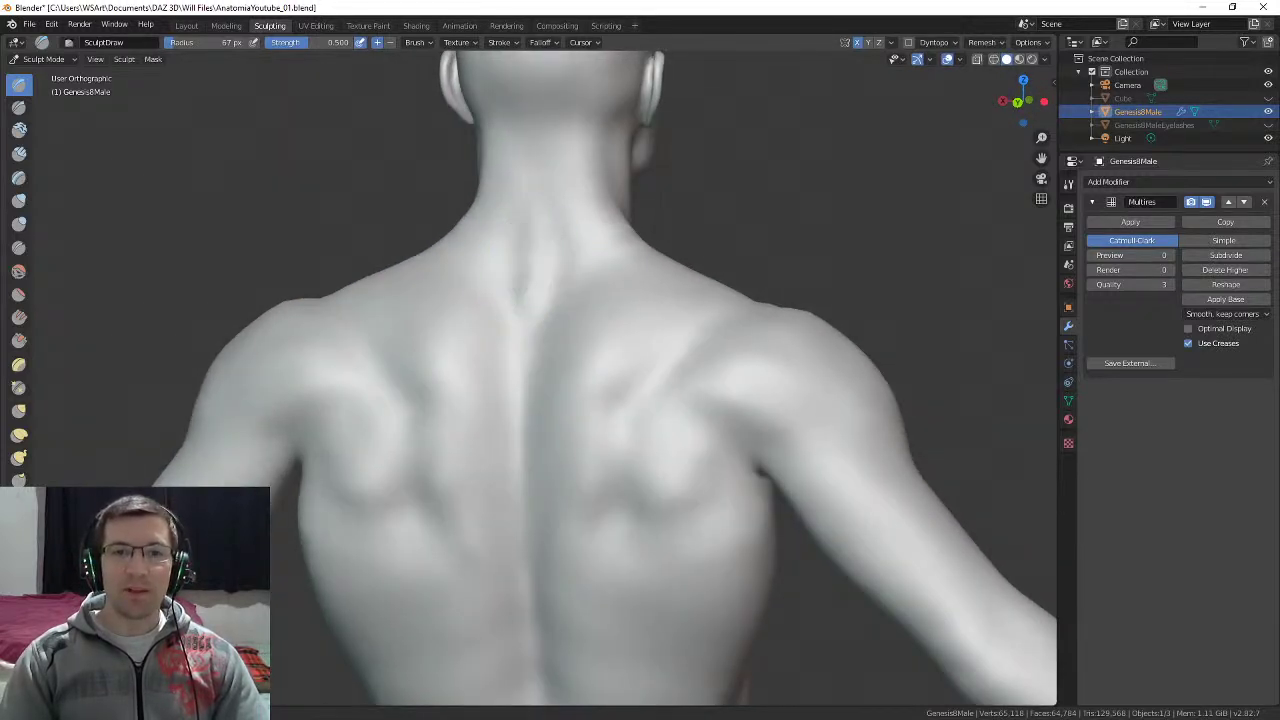
{"action": "middle_click_drag", "start_coordinate": [528, 183], "coordinate": [548, 263]}
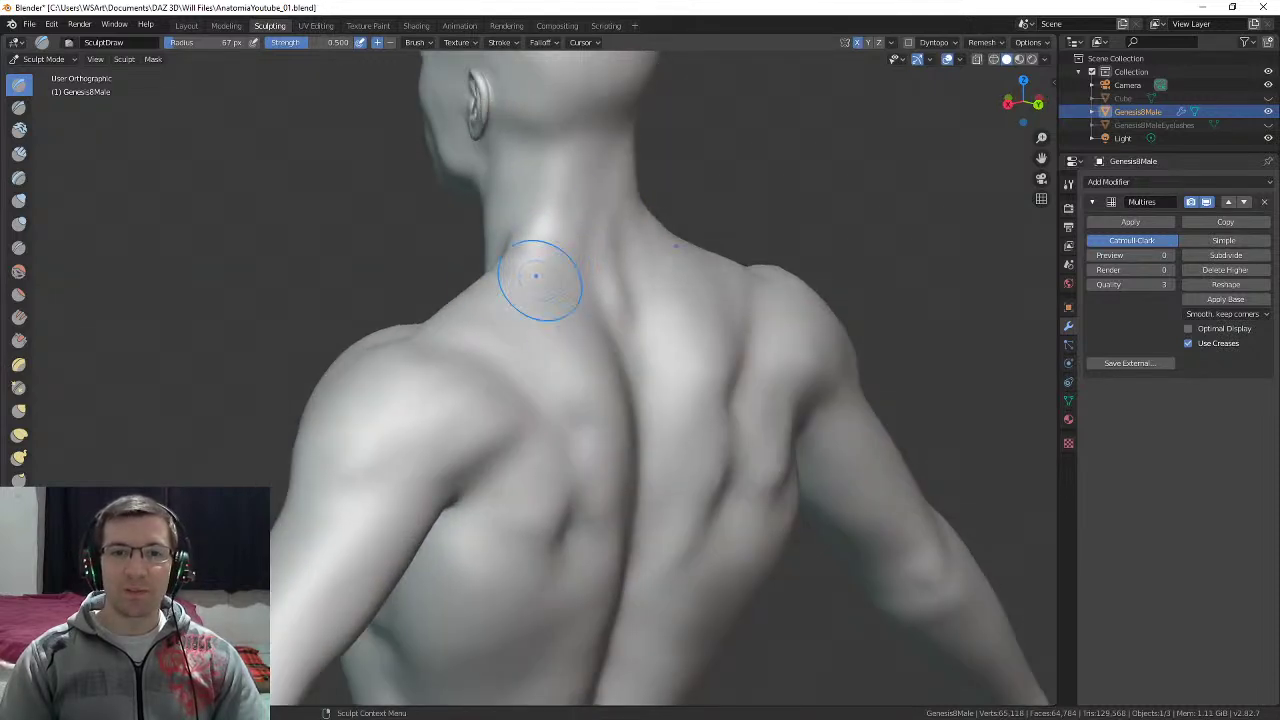
{"action": "mouse_move", "coordinate": [551, 171]}
{"action": "middle_mouse_down"}
{"action": "mouse_move", "coordinate": [597, 163]}
{"action": "mouse_move", "coordinate": [542, 178]}
{"action": "mouse_move", "coordinate": [546, 166]}
{"action": "mouse_move", "coordinate": [590, 150]}
{"action": "mouse_move", "coordinate": [500, 214]}
{"action": "mouse_move", "coordinate": [550, 250]}
{"action": "mouse_move", "coordinate": [575, 250]}
{"action": "mouse_move", "coordinate": [571, 214]}
{"action": "mouse_move", "coordinate": [600, 314]}
{"action": "middle_mouse_up"}
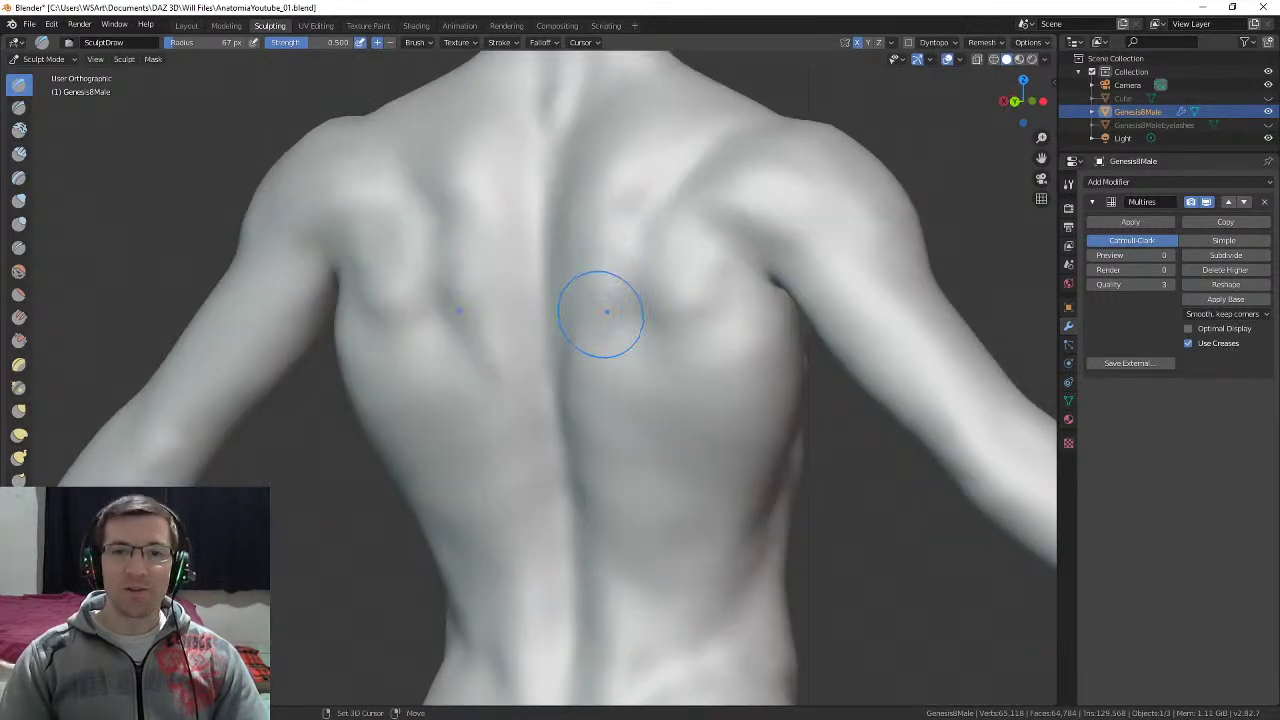
{"action": "scroll", "coordinate": [600, 314], "scroll_direction": "up", "scroll_amount": 3}
{"action": "scroll", "coordinate": [585, 378], "scroll_direction": "down", "scroll_amount": 2}
{"action": "scroll", "coordinate": [571, 357], "scroll_direction": "up", "scroll_amount": 2}
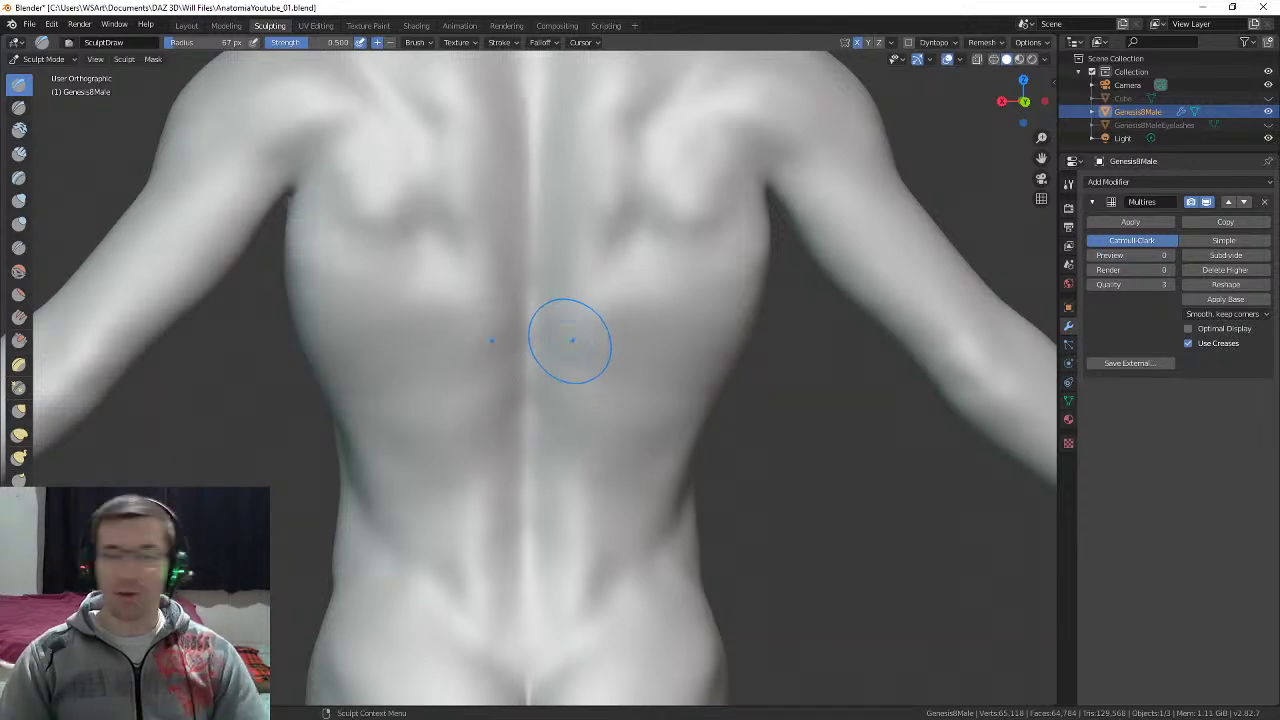
Step: Set the Draw brush radius to 110 px for shaping the side of the hip and the outer glute
{"action": "mouse_move", "coordinate": [603, 303]}
{"action": "middle_mouse_down"}
{"action": "mouse_move", "coordinate": [660, 300]}
{"action": "mouse_move", "coordinate": [609, 270]}
{"action": "middle_mouse_up"}
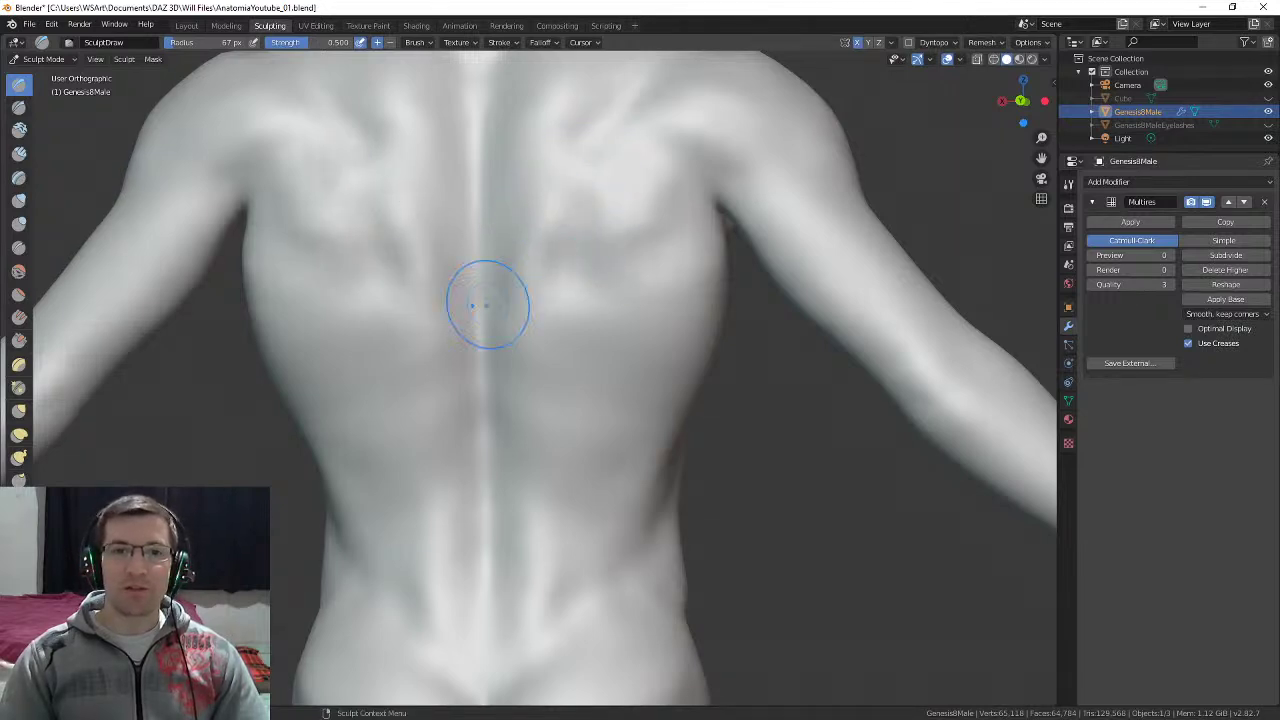
{"action": "middle_click_drag", "start_coordinate": [546, 274], "coordinate": [598, 253]}
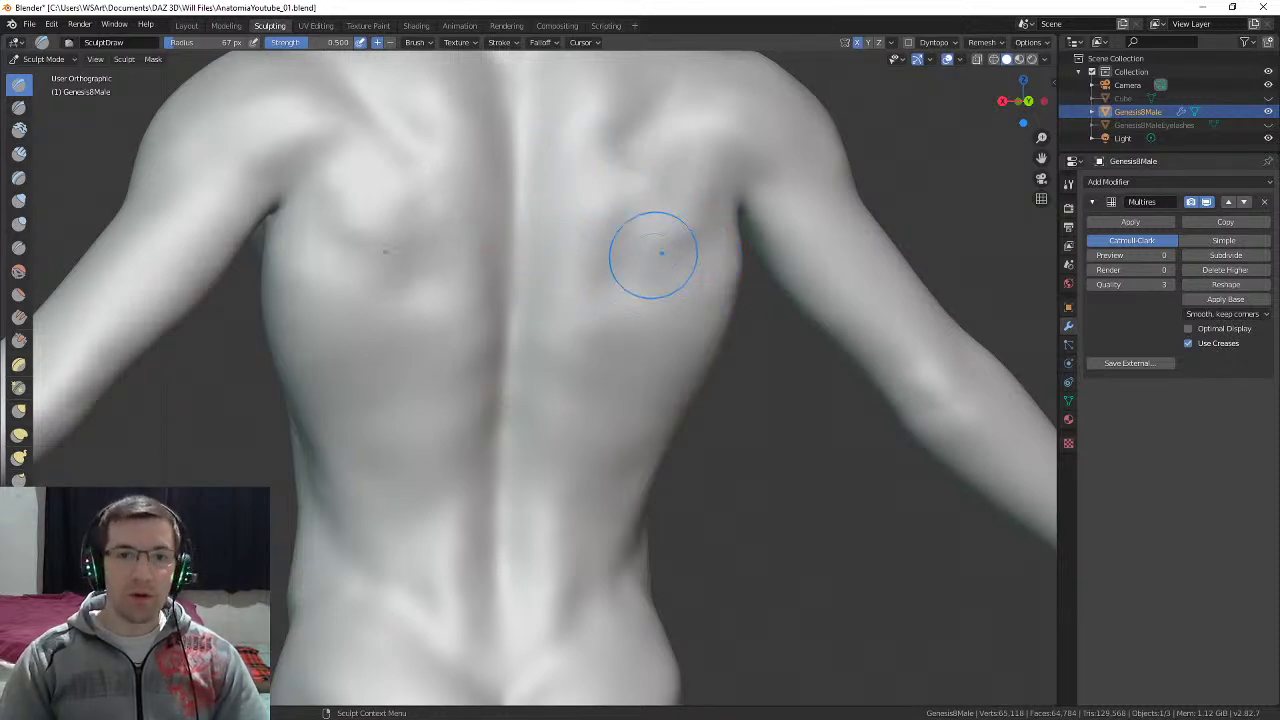
{"action": "mouse_move", "coordinate": [604, 325]}
{"action": "middle_mouse_down"}
{"action": "mouse_move", "coordinate": [560, 337]}
{"action": "mouse_move", "coordinate": [639, 234]}
{"action": "mouse_move", "coordinate": [652, 343]}
{"action": "middle_mouse_up"}
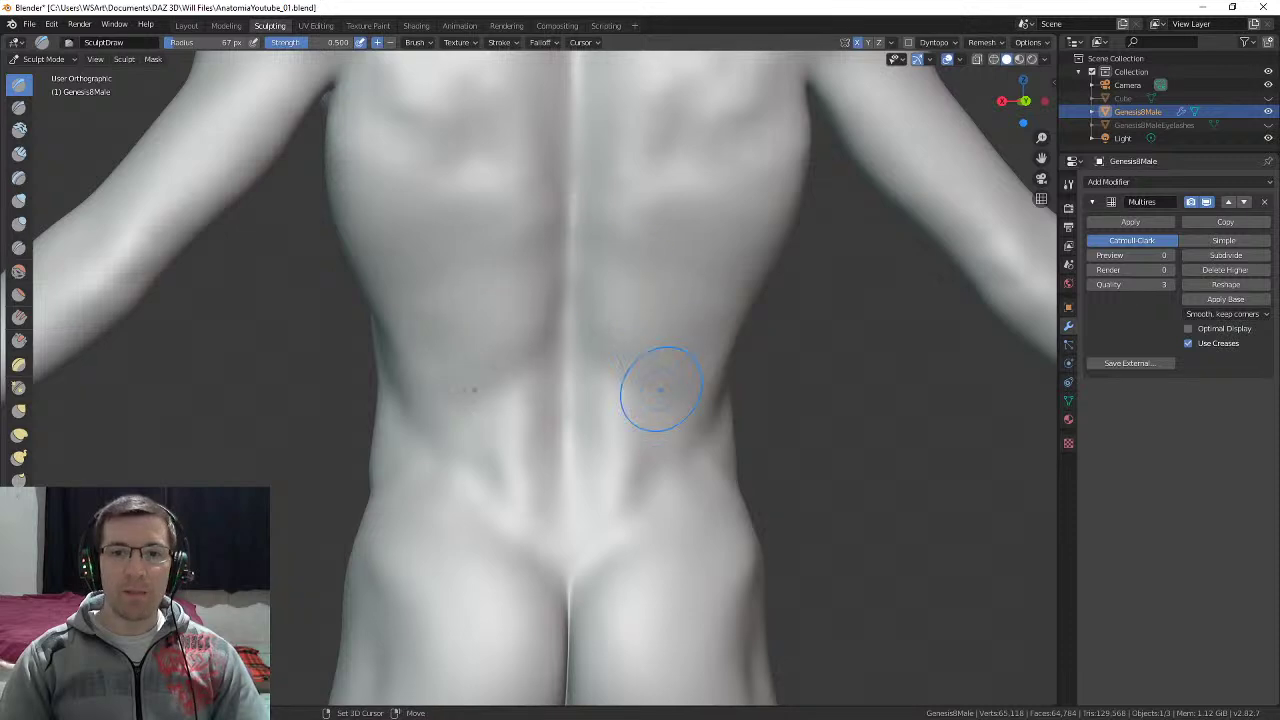
{"action": "mouse_move", "coordinate": [669, 352]}
{"action": "middle_mouse_down"}
{"action": "mouse_move", "coordinate": [646, 343]}
{"action": "mouse_move", "coordinate": [680, 334]}
{"action": "middle_mouse_up"}
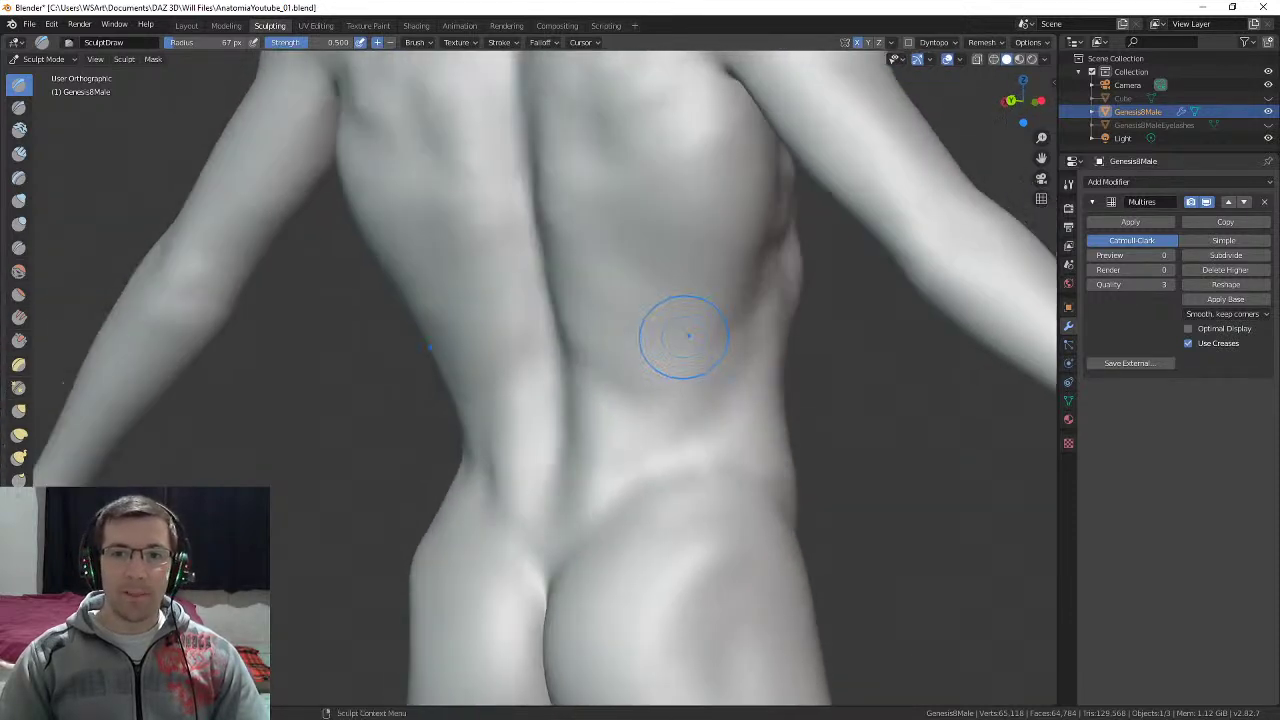
{"action": "mouse_move", "coordinate": [656, 378]}
{"action": "middle_mouse_down"}
{"action": "mouse_move", "coordinate": [651, 240]}
{"action": "mouse_move", "coordinate": [629, 280]}
{"action": "middle_mouse_up"}
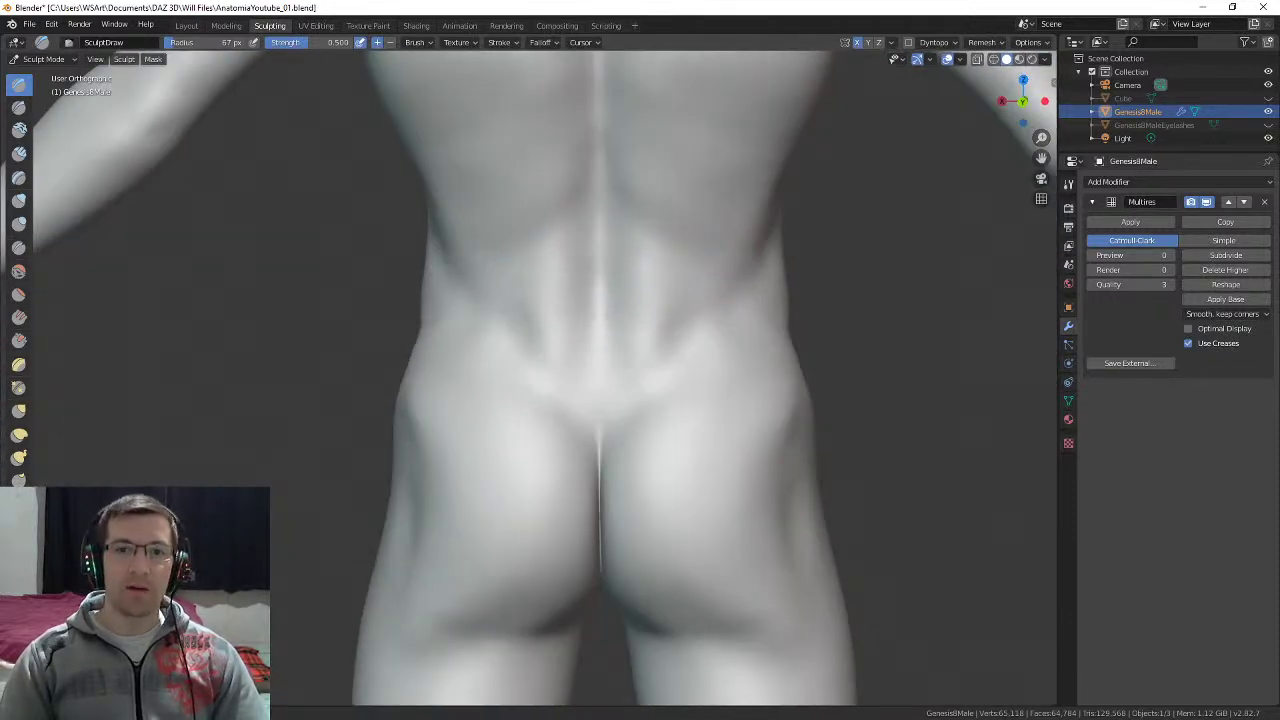
{"action": "mouse_move", "coordinate": [614, 366]}
{"action": "middle_mouse_down"}
{"action": "mouse_move", "coordinate": [686, 343]}
{"action": "mouse_move", "coordinate": [593, 272]}
{"action": "mouse_move", "coordinate": [534, 320]}
{"action": "middle_mouse_up"}
{"action": "key", "text": "f"}
{"action": "left_click", "coordinate": [506, 256]}
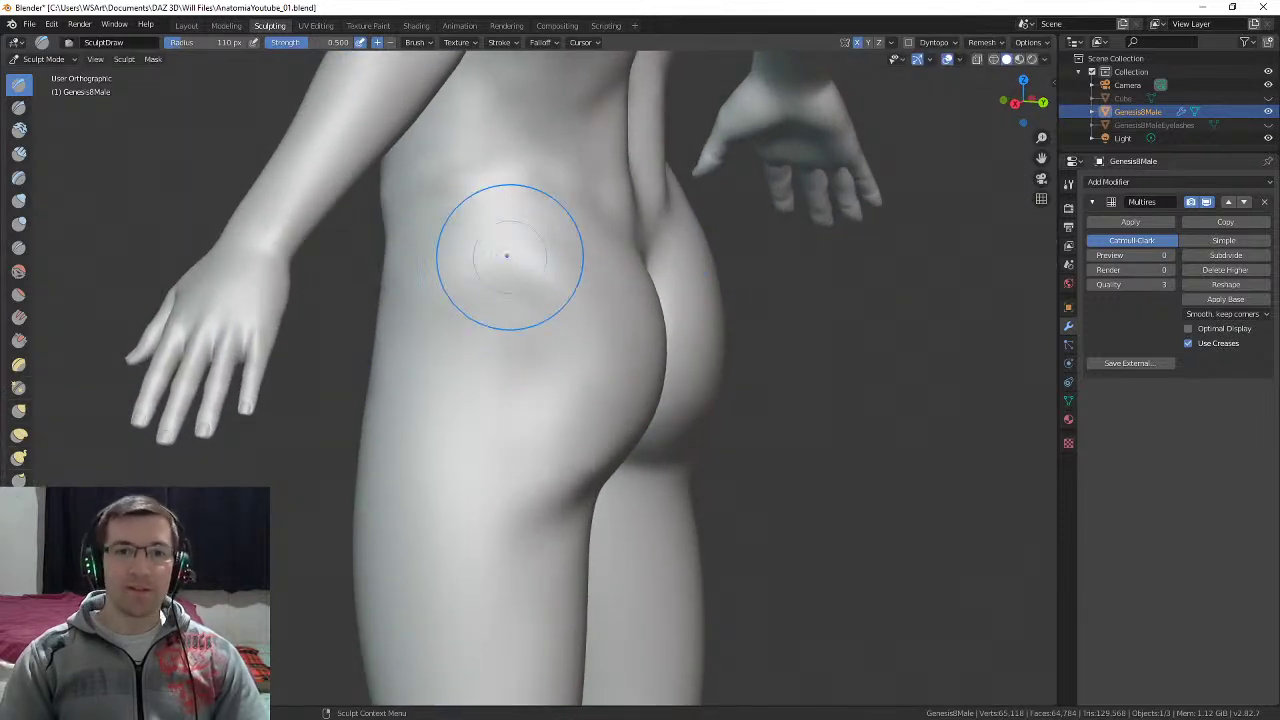
Step: Set the Draw brush radius to 78 px and sculpt the inner front of the thigh down to the kneecap
{"action": "mouse_move", "coordinate": [467, 406]}
{"action": "middle_mouse_down"}
{"action": "mouse_move", "coordinate": [512, 394]}
{"action": "mouse_move", "coordinate": [543, 277]}
{"action": "mouse_move", "coordinate": [563, 277]}
{"action": "mouse_move", "coordinate": [553, 223]}
{"action": "mouse_move", "coordinate": [570, 200]}
{"action": "mouse_move", "coordinate": [582, 213]}
{"action": "middle_mouse_up"}
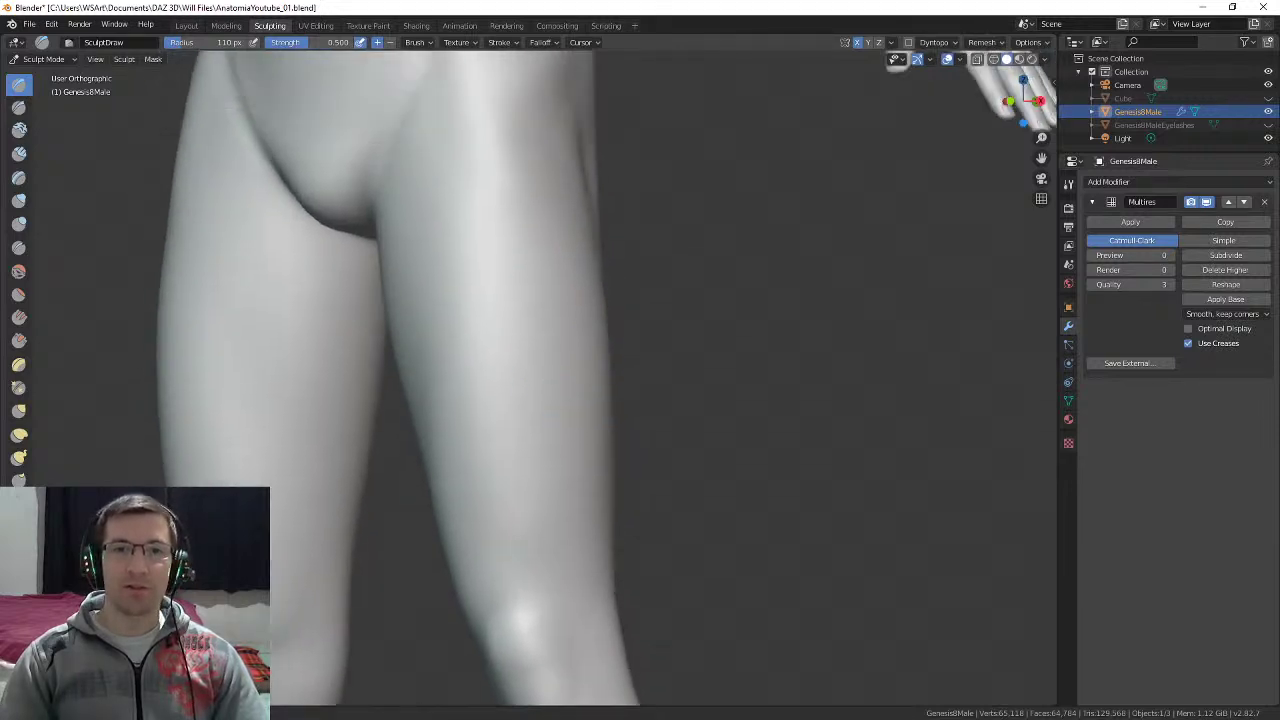
{"action": "mouse_move", "coordinate": [560, 320]}
{"action": "middle_mouse_down"}
{"action": "mouse_move", "coordinate": [555, 288]}
{"action": "mouse_move", "coordinate": [550, 300]}
{"action": "middle_mouse_up"}
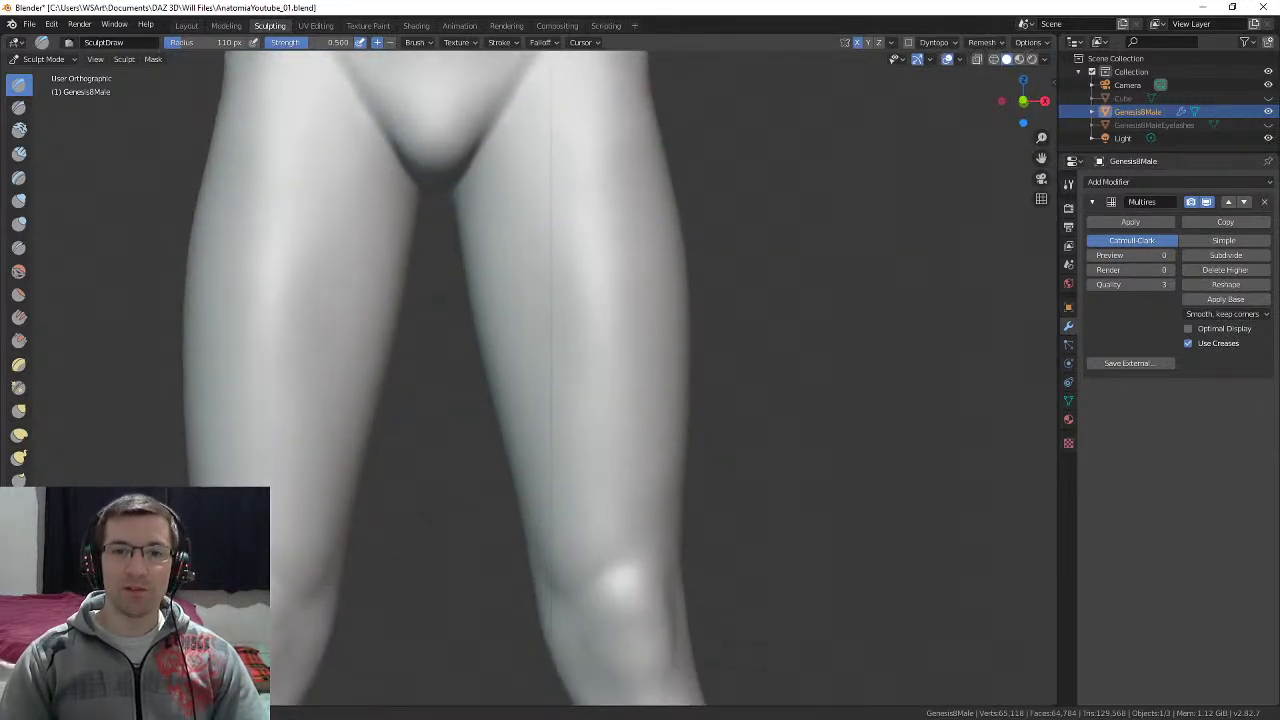
{"action": "middle_click_drag", "start_coordinate": [568, 420], "coordinate": [594, 422]}
{"action": "middle_click_drag", "start_coordinate": [596, 423], "coordinate": [602, 302], "text": "shift"}
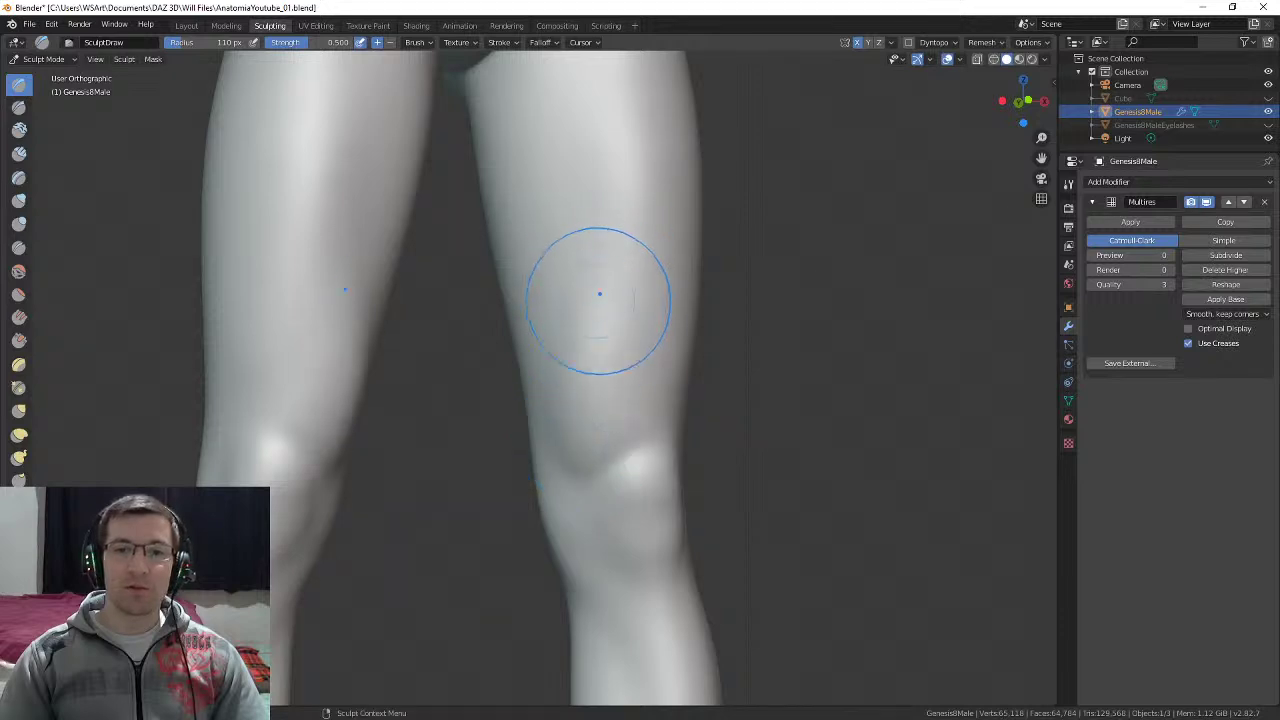
{"action": "key", "text": "f"}
{"action": "left_click", "coordinate": [647, 337]}
{"action": "left_click_drag", "start_coordinate": [600, 277], "coordinate": [607, 448]}
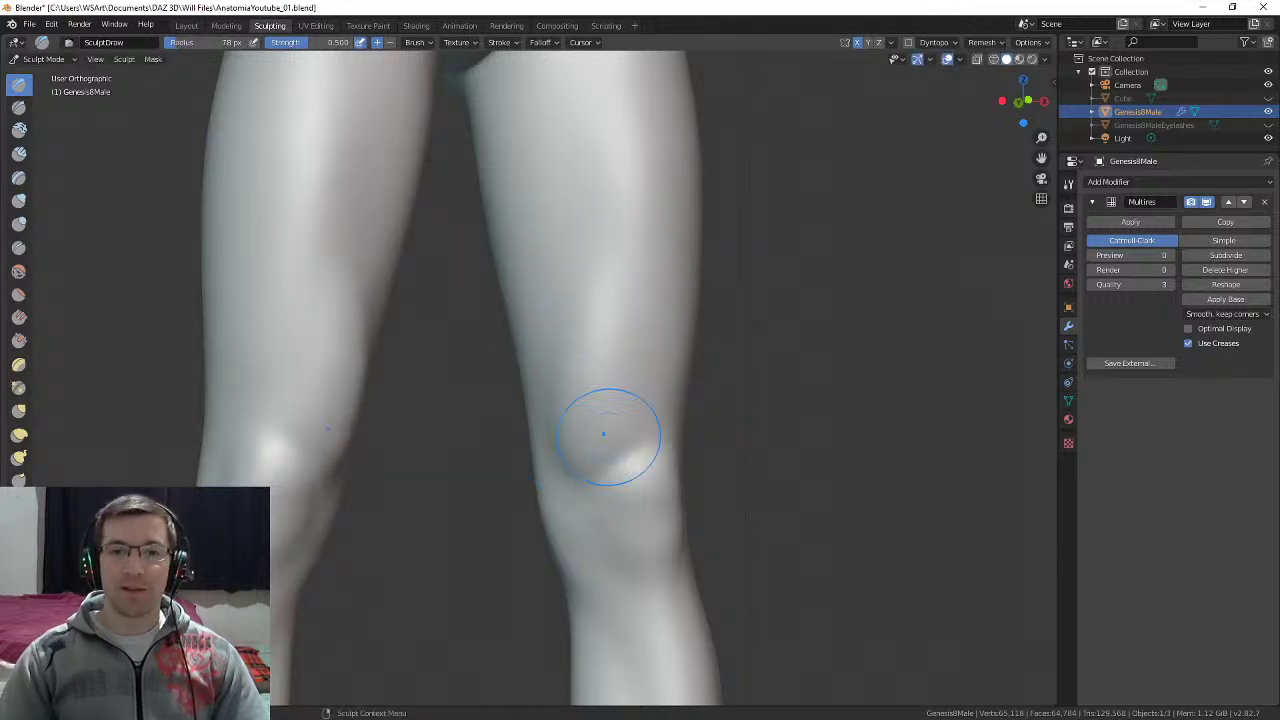
{"action": "mouse_move", "coordinate": [634, 361]}
{"action": "middle_mouse_down"}
{"action": "mouse_move", "coordinate": [592, 354]}
{"action": "mouse_move", "coordinate": [581, 392]}
{"action": "mouse_move", "coordinate": [536, 412]}
{"action": "mouse_move", "coordinate": [598, 418]}
{"action": "middle_mouse_up"}
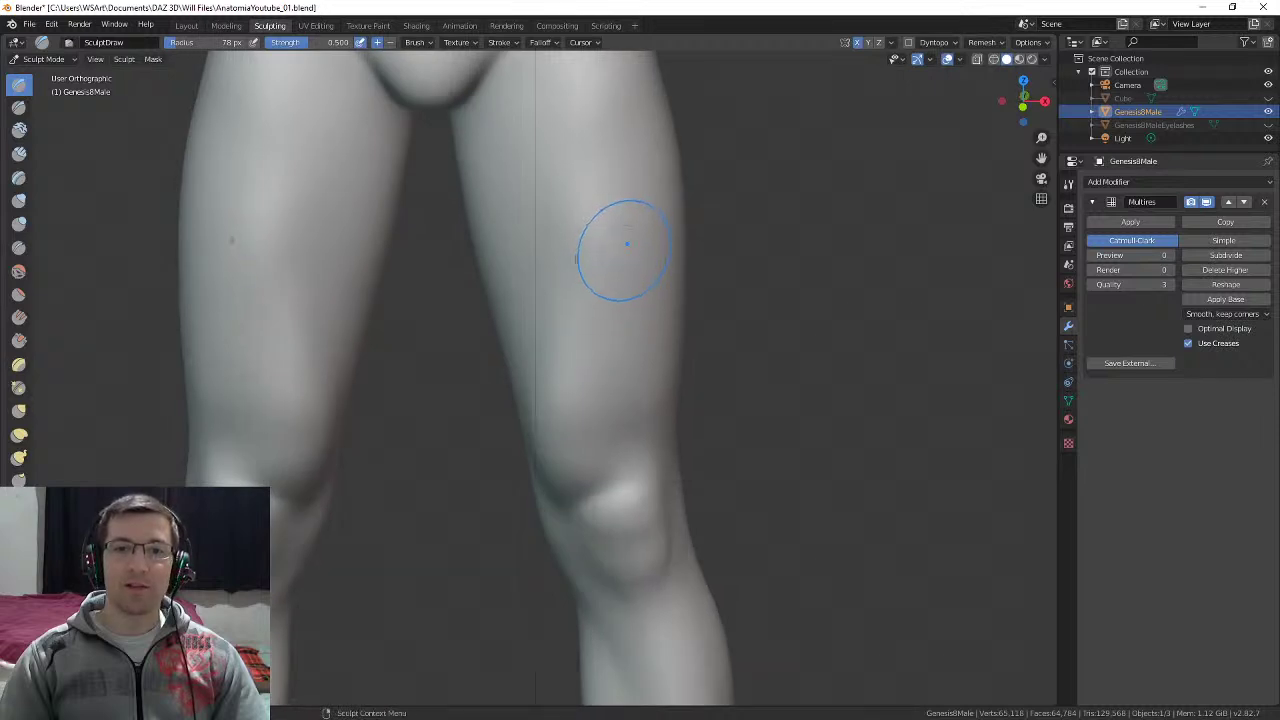
Step: Set the Draw brush radius to 44 px and define the muscle separation along the inner front of the upper thigh
{"action": "key", "text": "f"}
{"action": "left_click", "coordinate": [646, 268]}
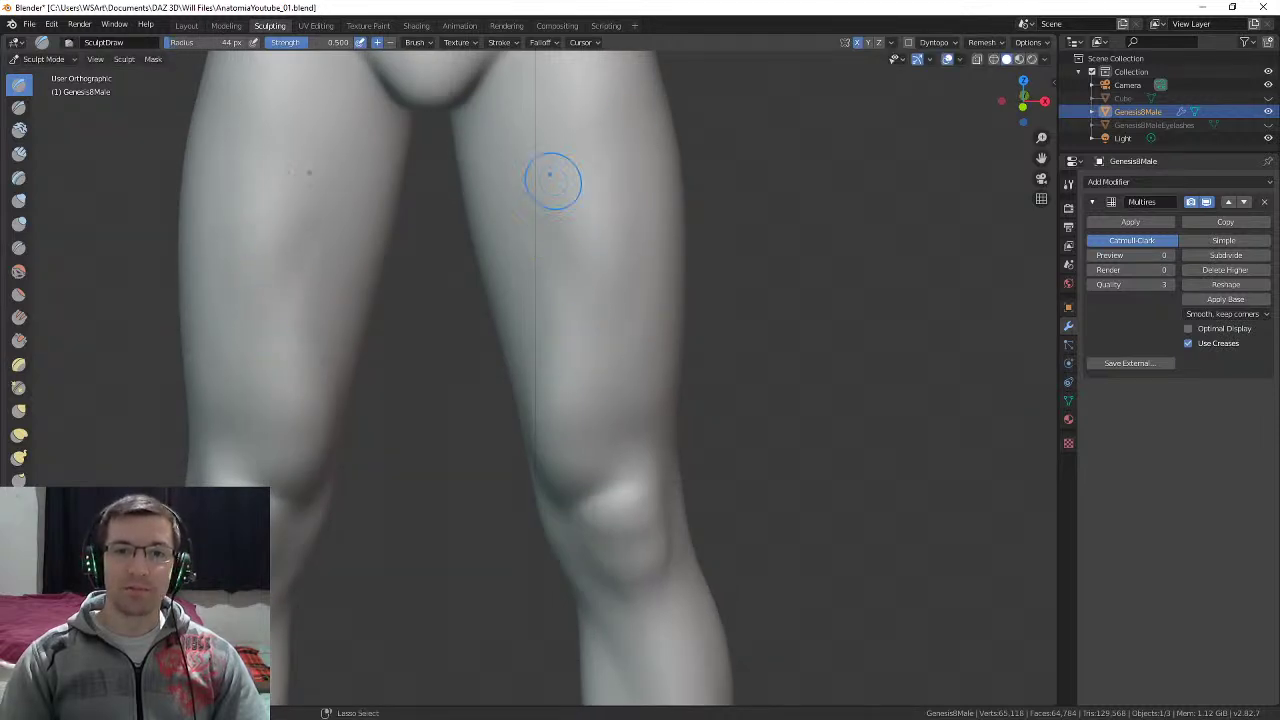
{"action": "middle_click_drag", "start_coordinate": [590, 262], "coordinate": [608, 236]}
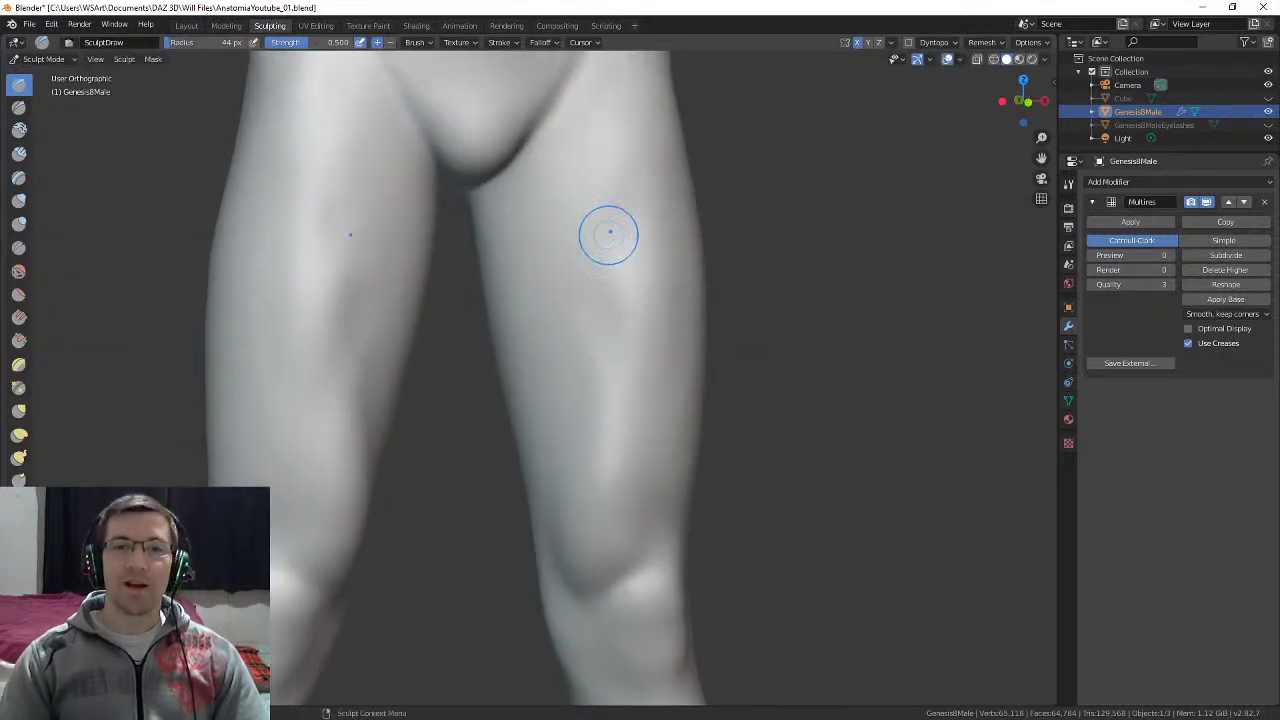
{"action": "mouse_move", "coordinate": [582, 406]}
{"action": "middle_mouse_down"}
{"action": "mouse_move", "coordinate": [609, 313]}
{"action": "mouse_move", "coordinate": [571, 306]}
{"action": "middle_mouse_up"}
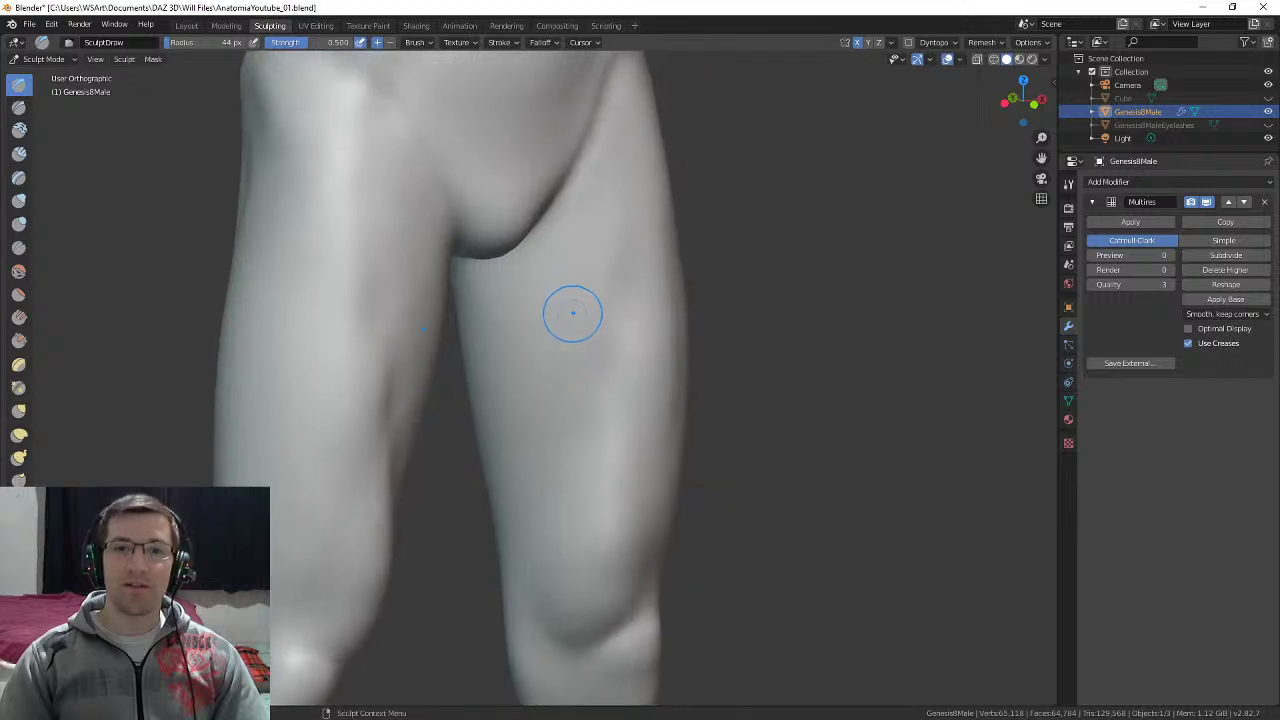
Step: Set the Draw brush radius to 81 px and check the inner thigh, knee and upper calf
{"action": "key", "text": "f"}
{"action": "left_click", "coordinate": [607, 288]}
{"action": "mouse_move", "coordinate": [549, 452]}
{"action": "middle_mouse_down", "text": "shift"}
{"action": "mouse_move", "coordinate": [557, 268]}
{"action": "mouse_move", "coordinate": [583, 258]}
{"action": "middle_mouse_up", "text": "shift"}
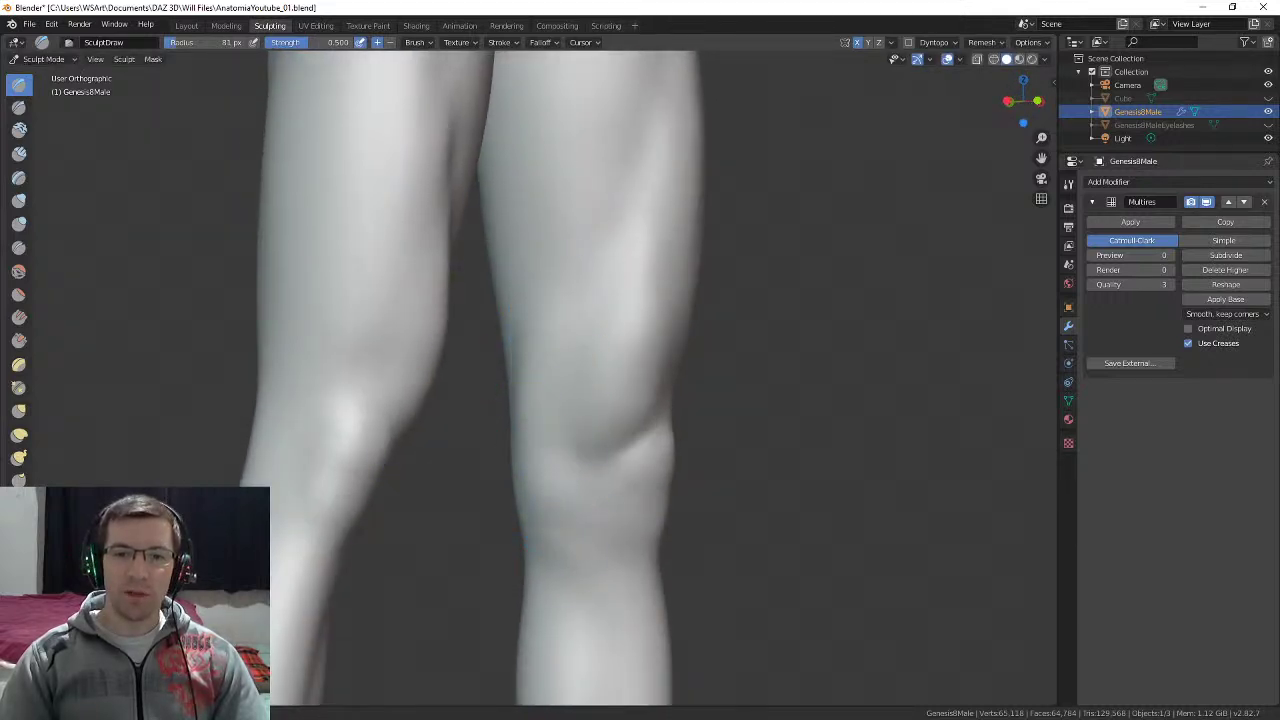
{"action": "middle_click_drag", "start_coordinate": [520, 460], "coordinate": [502, 340], "text": "shift"}
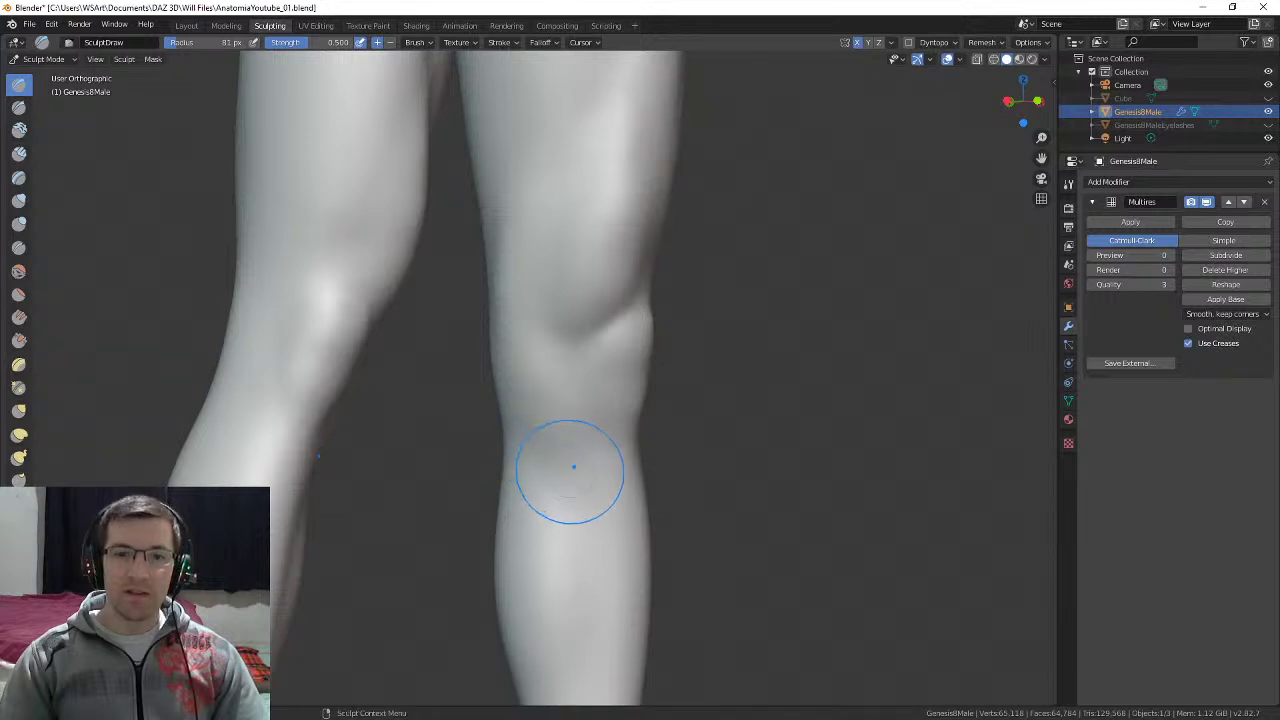
Step: Set the Draw brush radius to 60 px and deepen the form at the back of the upper thigh below the glute
{"action": "middle_click_drag", "start_coordinate": [569, 466], "coordinate": [618, 462]}
{"action": "middle_click_drag", "start_coordinate": [540, 206], "coordinate": [534, 371], "text": "shift"}
{"action": "middle_click_drag", "start_coordinate": [534, 300], "coordinate": [583, 415]}
{"action": "middle_click_drag", "start_coordinate": [590, 290], "coordinate": [650, 280]}
{"action": "middle_click_drag", "start_coordinate": [512, 312], "coordinate": [657, 309], "text": "shift"}
{"action": "middle_click_drag", "start_coordinate": [520, 262], "coordinate": [638, 248]}
{"action": "mouse_move", "coordinate": [638, 248]}
{"action": "middle_mouse_down"}
{"action": "mouse_move", "coordinate": [698, 246]}
{"action": "mouse_move", "coordinate": [586, 206]}
{"action": "mouse_move", "coordinate": [565, 260]}
{"action": "mouse_move", "coordinate": [597, 232]}
{"action": "mouse_move", "coordinate": [586, 300]}
{"action": "middle_mouse_up"}
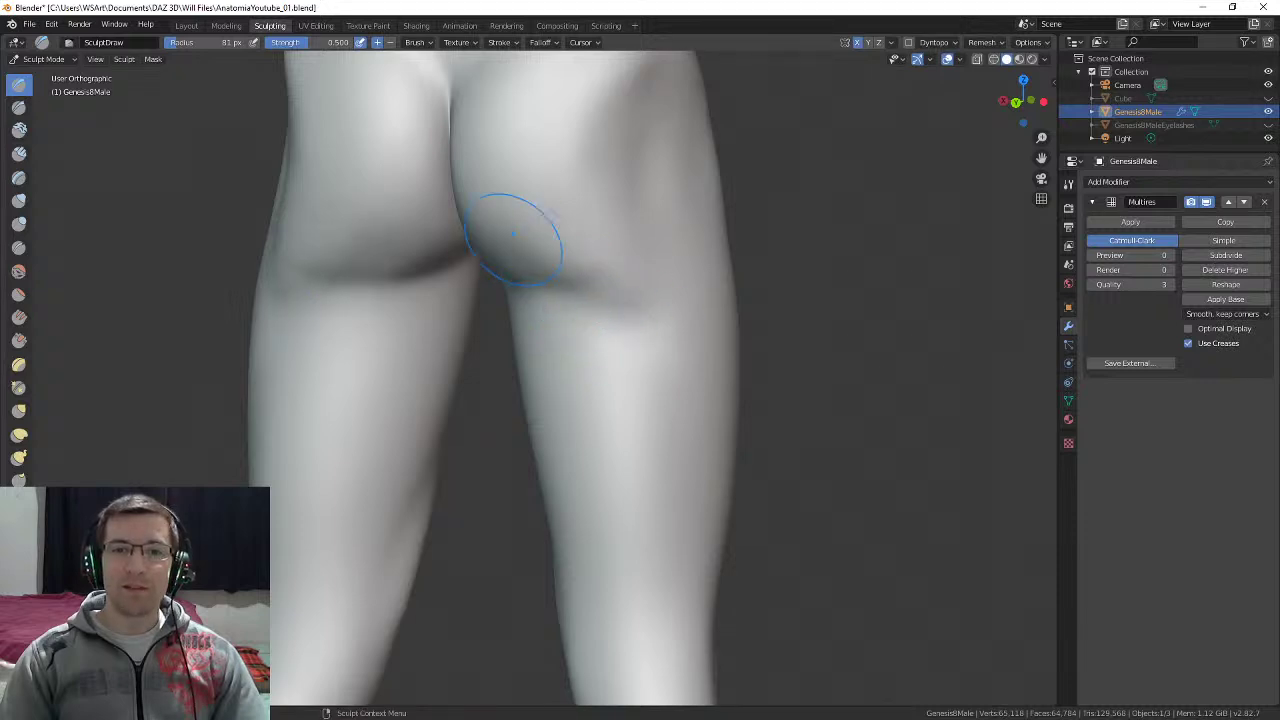
{"action": "mouse_move", "coordinate": [514, 243]}
{"action": "middle_mouse_down"}
{"action": "mouse_move", "coordinate": [613, 353]}
{"action": "mouse_move", "coordinate": [597, 243]}
{"action": "middle_mouse_up"}
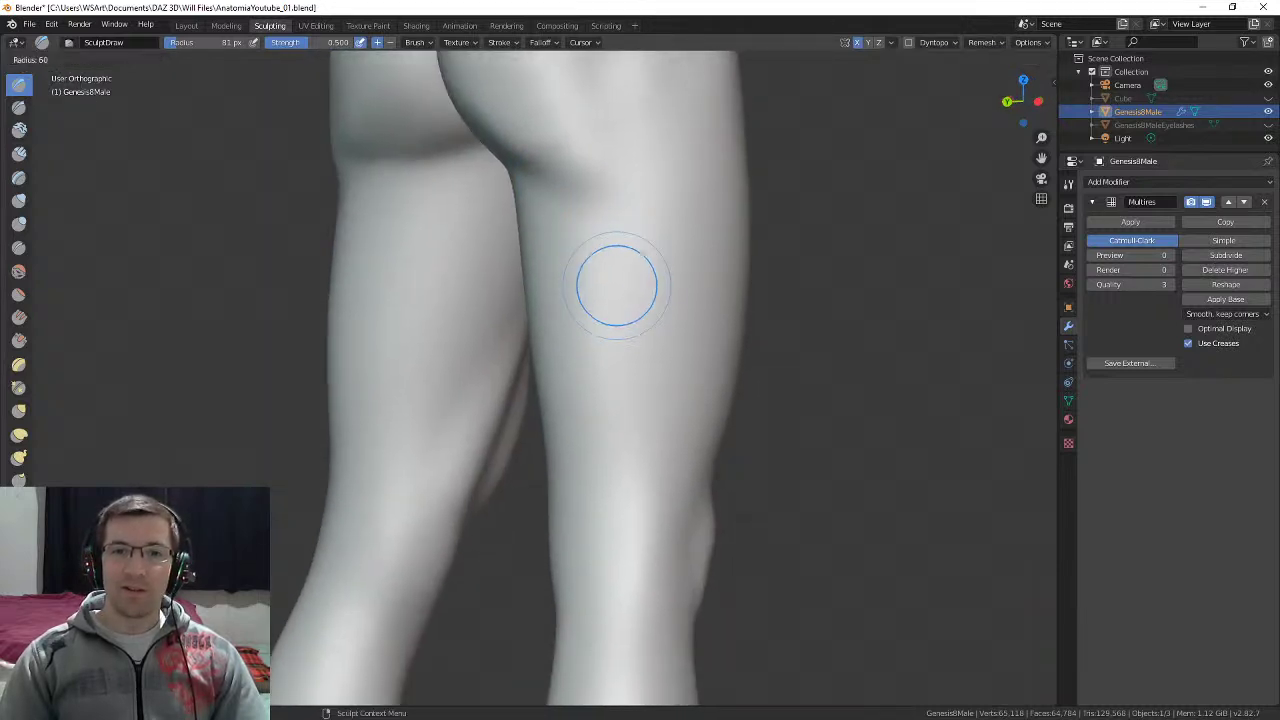
{"action": "middle_click_drag", "start_coordinate": [656, 355], "coordinate": [629, 291]}
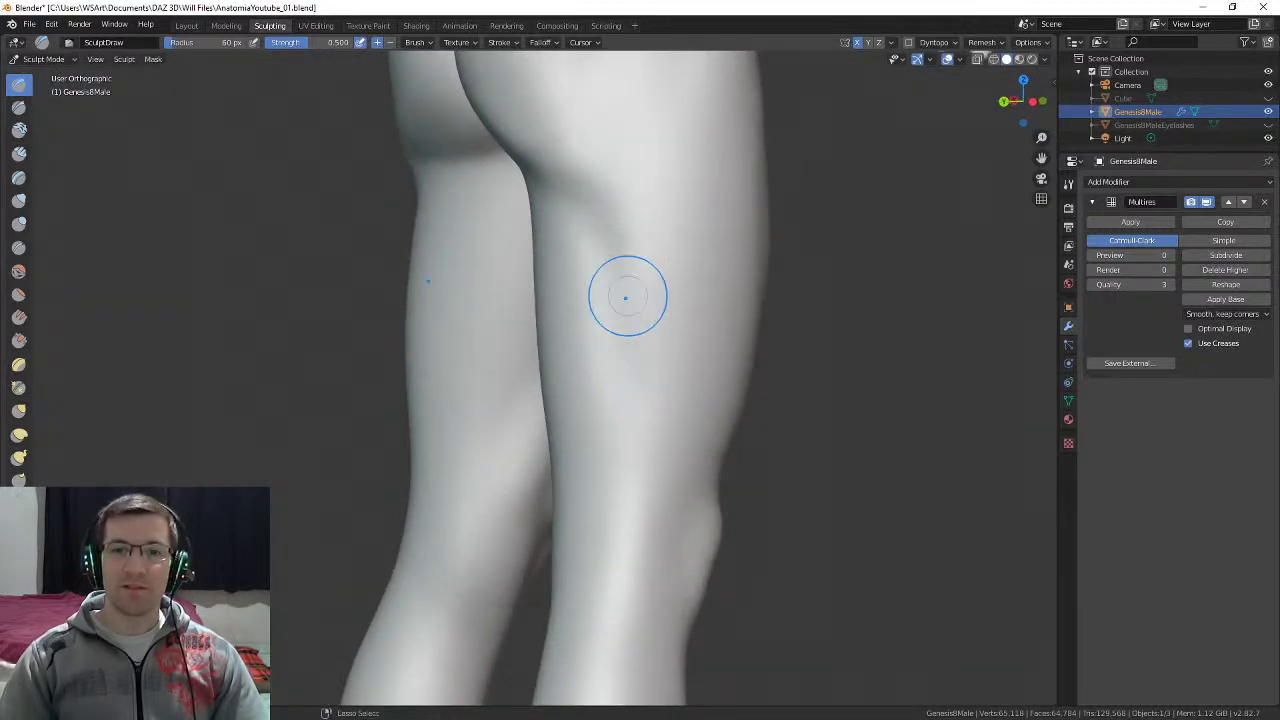
Step: Sculpt the front of the thigh just above the kneecap with the Draw brush
{"action": "mouse_move", "coordinate": [654, 420]}
{"action": "middle_mouse_down"}
{"action": "mouse_move", "coordinate": [630, 398]}
{"action": "mouse_move", "coordinate": [650, 370]}
{"action": "mouse_move", "coordinate": [610, 340]}
{"action": "middle_mouse_up"}
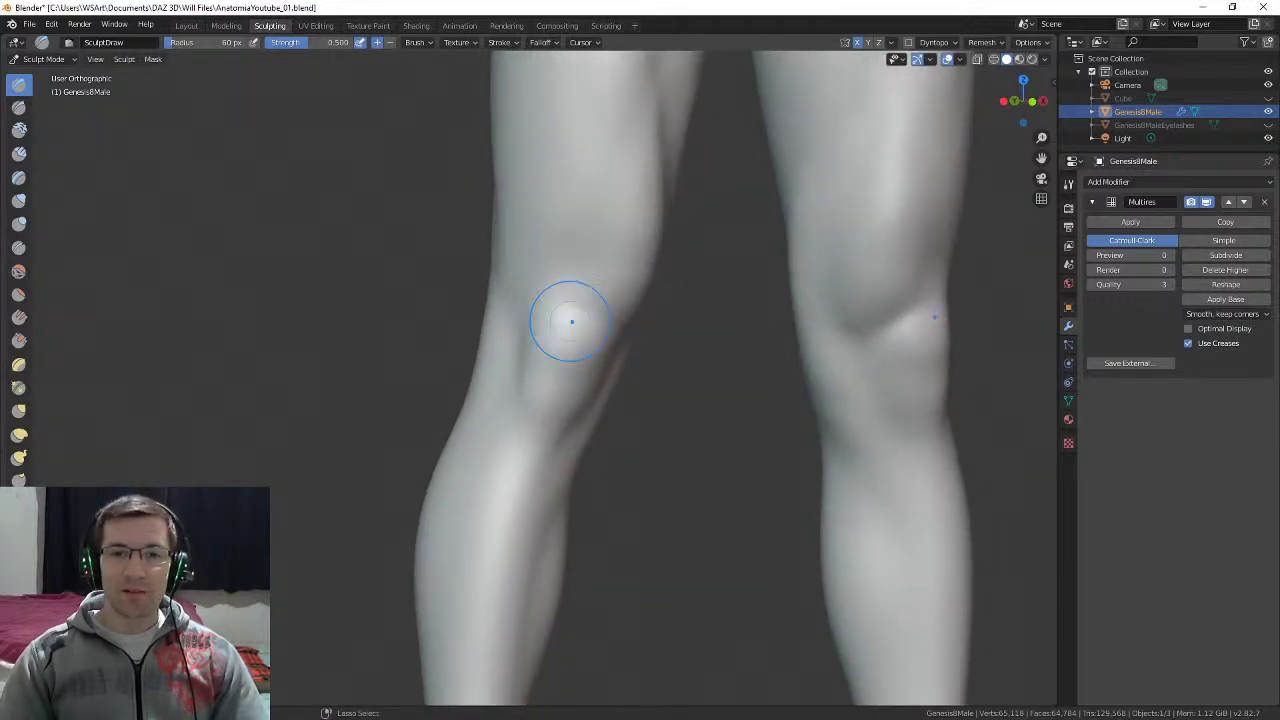
{"action": "middle_click_drag", "start_coordinate": [586, 288], "coordinate": [634, 309]}
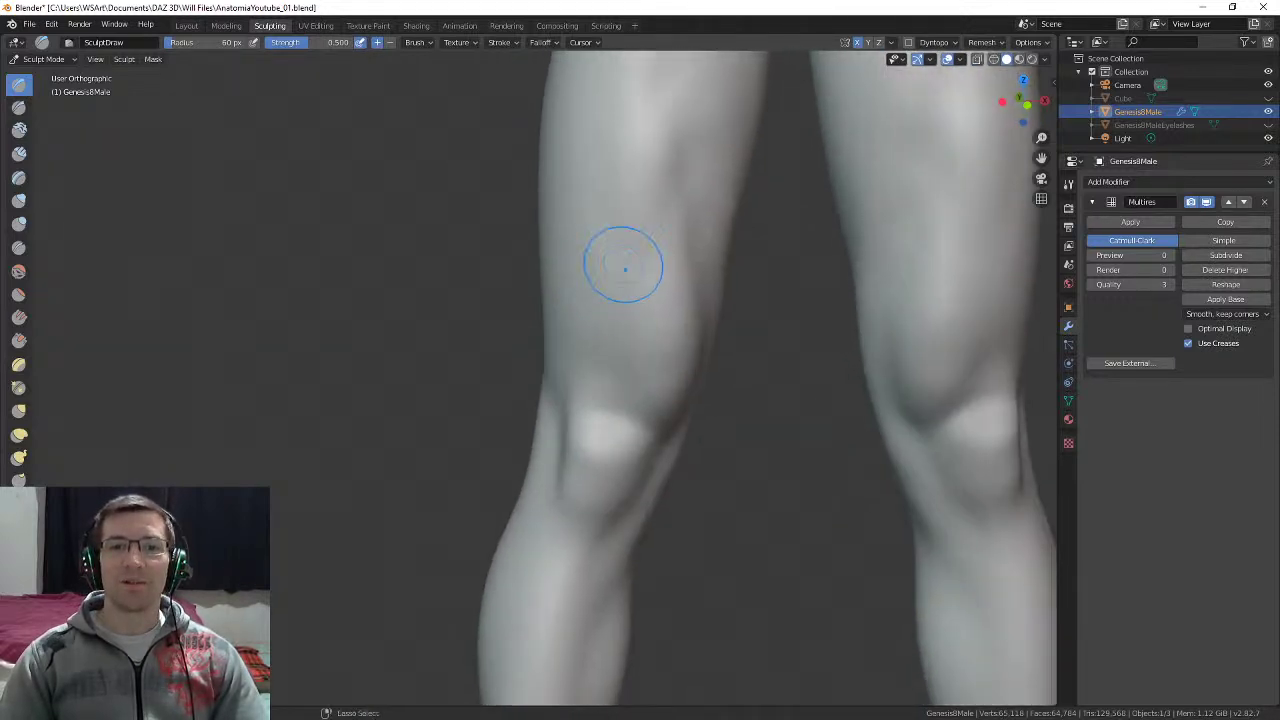
{"action": "left_click_drag", "start_coordinate": [616, 284], "coordinate": [604, 345]}
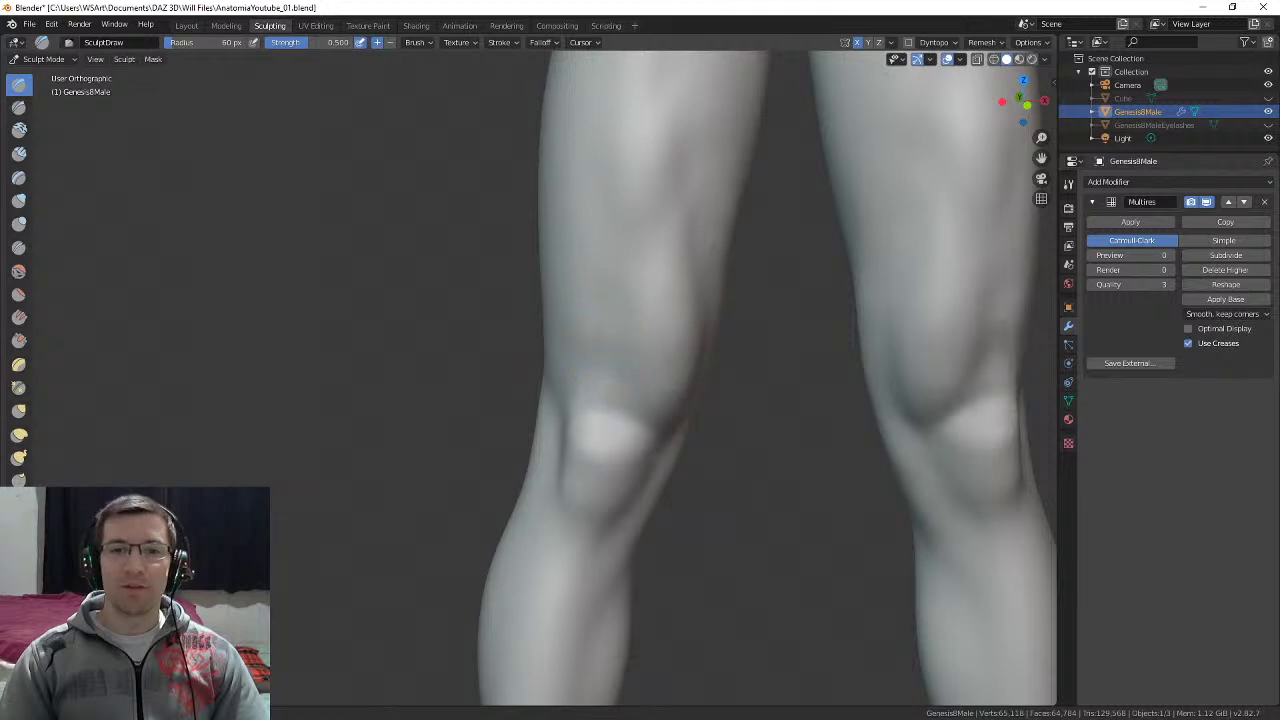
Step: Set the Draw brush radius to 42 px and refine the quadriceps down the front of the thigh to the knee
{"action": "middle_click_drag", "start_coordinate": [605, 207], "coordinate": [591, 349], "text": "shift"}
{"action": "key", "text": "f"}
{"action": "left_click", "coordinate": [634, 357]}
{"action": "left_click_drag", "start_coordinate": [583, 340], "coordinate": [604, 440], "text": "ctrl"}
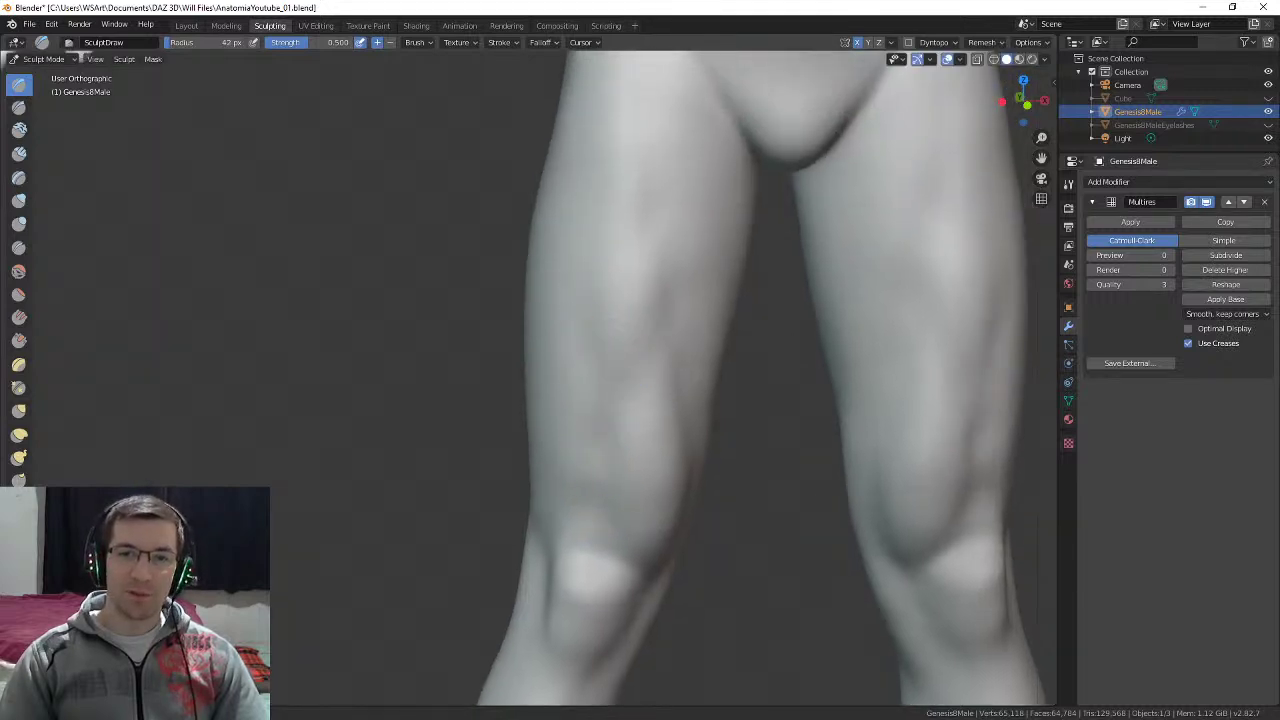
{"action": "middle_click_drag", "start_coordinate": [637, 259], "coordinate": [634, 279]}
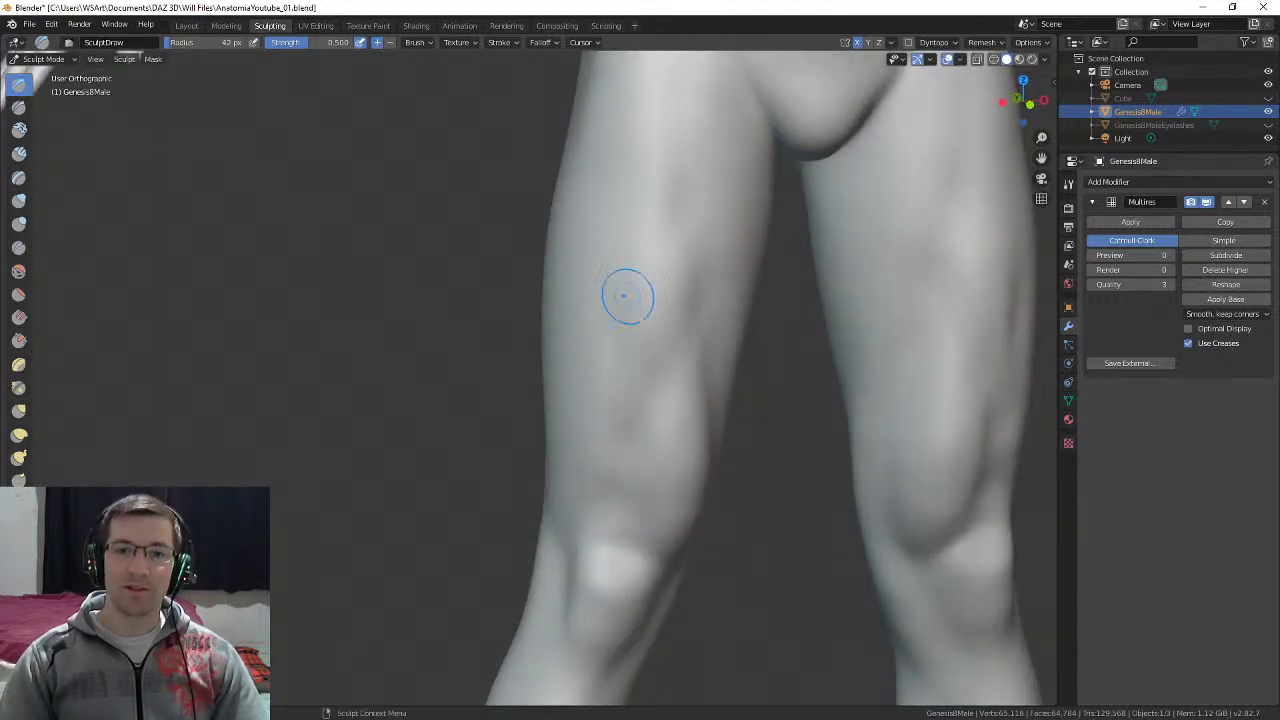
{"action": "left_click_drag", "start_coordinate": [628, 296], "coordinate": [631, 386]}
{"action": "mouse_move", "coordinate": [624, 464]}
{"action": "left_mouse_down"}
{"action": "mouse_move", "coordinate": [623, 445]}
{"action": "mouse_move", "coordinate": [620, 550]}
{"action": "left_mouse_up"}
Step: Set the Draw brush radius to 74 px for working on the outer hip and glute from behind
{"action": "middle_click_drag", "start_coordinate": [671, 337], "coordinate": [706, 325]}
{"action": "middle_click_drag", "start_coordinate": [655, 200], "coordinate": [594, 366], "text": "shift"}
{"action": "mouse_move", "coordinate": [556, 292]}
{"action": "middle_mouse_down"}
{"action": "mouse_move", "coordinate": [597, 277]}
{"action": "mouse_move", "coordinate": [674, 284]}
{"action": "mouse_move", "coordinate": [660, 270]}
{"action": "mouse_move", "coordinate": [677, 249]}
{"action": "mouse_move", "coordinate": [600, 337]}
{"action": "mouse_move", "coordinate": [610, 360]}
{"action": "mouse_move", "coordinate": [615, 338]}
{"action": "mouse_move", "coordinate": [610, 376]}
{"action": "mouse_move", "coordinate": [657, 371]}
{"action": "middle_mouse_up"}
{"action": "key", "text": "f"}
{"action": "left_click", "coordinate": [654, 293]}
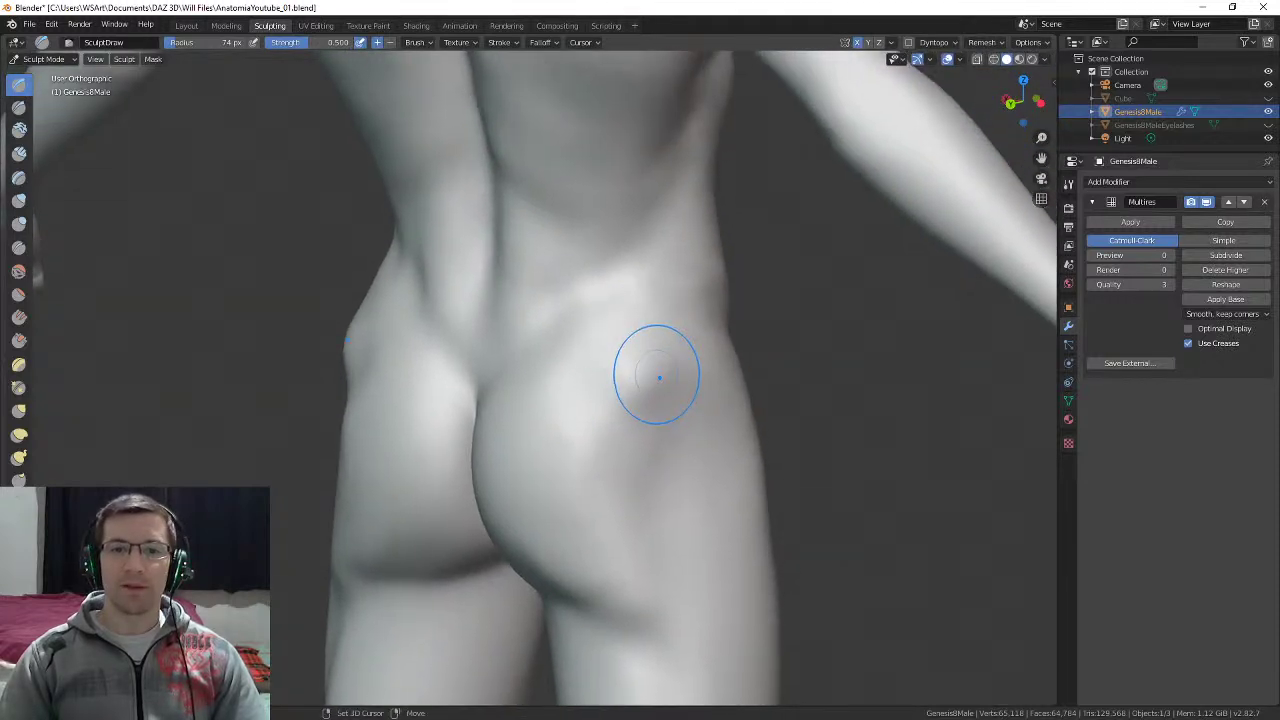
Step: Examine the glutes, back, abdomen and chest of the sculpted figure from the rear, side and front
{"action": "mouse_move", "coordinate": [590, 348]}
{"action": "middle_mouse_down"}
{"action": "mouse_move", "coordinate": [606, 345]}
{"action": "mouse_move", "coordinate": [594, 434]}
{"action": "mouse_move", "coordinate": [563, 383]}
{"action": "mouse_move", "coordinate": [565, 420]}
{"action": "middle_mouse_up"}
{"action": "middle_click_drag", "start_coordinate": [555, 375], "coordinate": [534, 524]}
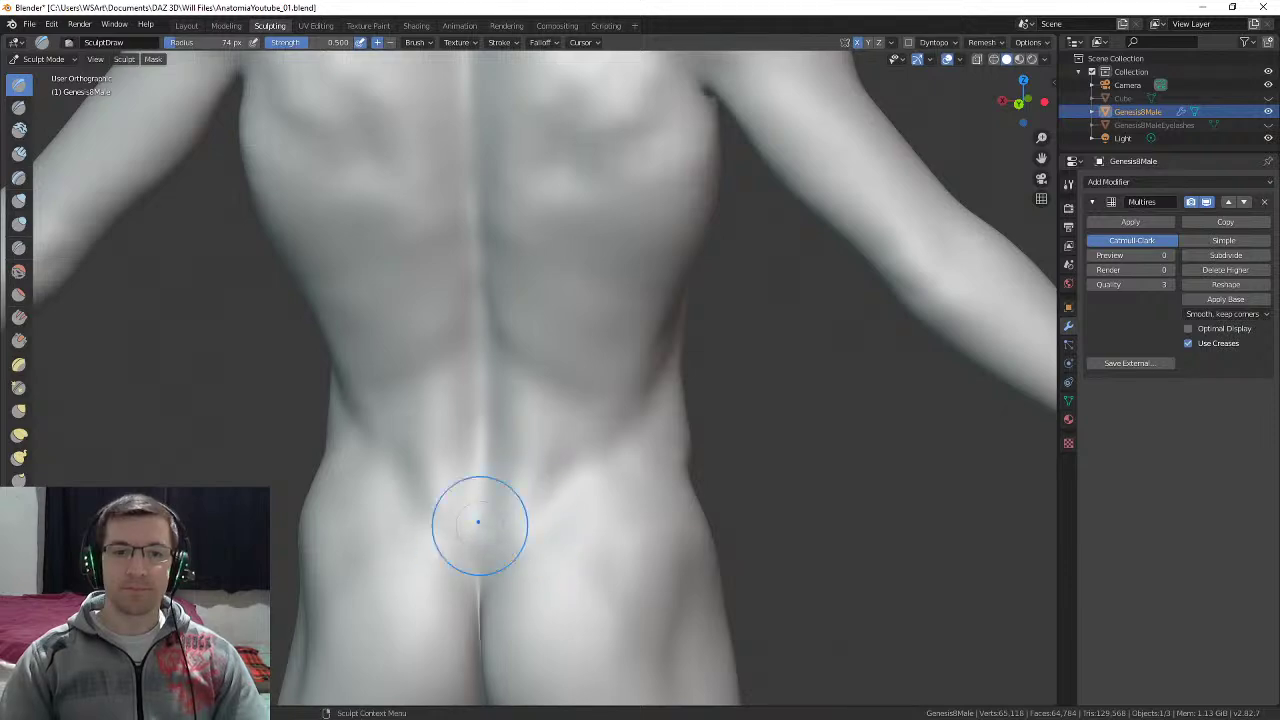
{"action": "middle_click_drag", "start_coordinate": [562, 473], "coordinate": [586, 423]}
{"action": "mouse_move", "coordinate": [677, 414]}
{"action": "middle_mouse_down"}
{"action": "mouse_move", "coordinate": [708, 260]}
{"action": "mouse_move", "coordinate": [704, 440]}
{"action": "mouse_move", "coordinate": [600, 438]}
{"action": "middle_mouse_up"}
{"action": "middle_click_drag", "start_coordinate": [620, 310], "coordinate": [555, 357]}
{"action": "scroll", "coordinate": [543, 366], "scroll_direction": "up", "scroll_amount": 2}
{"action": "middle_click_drag", "start_coordinate": [586, 529], "coordinate": [567, 382], "text": "shift"}
{"action": "middle_click_drag", "start_coordinate": [576, 446], "coordinate": [604, 310], "text": "shift"}
{"action": "middle_click_drag", "start_coordinate": [653, 467], "coordinate": [586, 585]}
{"action": "scroll", "coordinate": [621, 275], "scroll_direction": "up", "scroll_amount": 5}
{"action": "scroll", "coordinate": [598, 363], "scroll_direction": "up", "scroll_amount": 2}
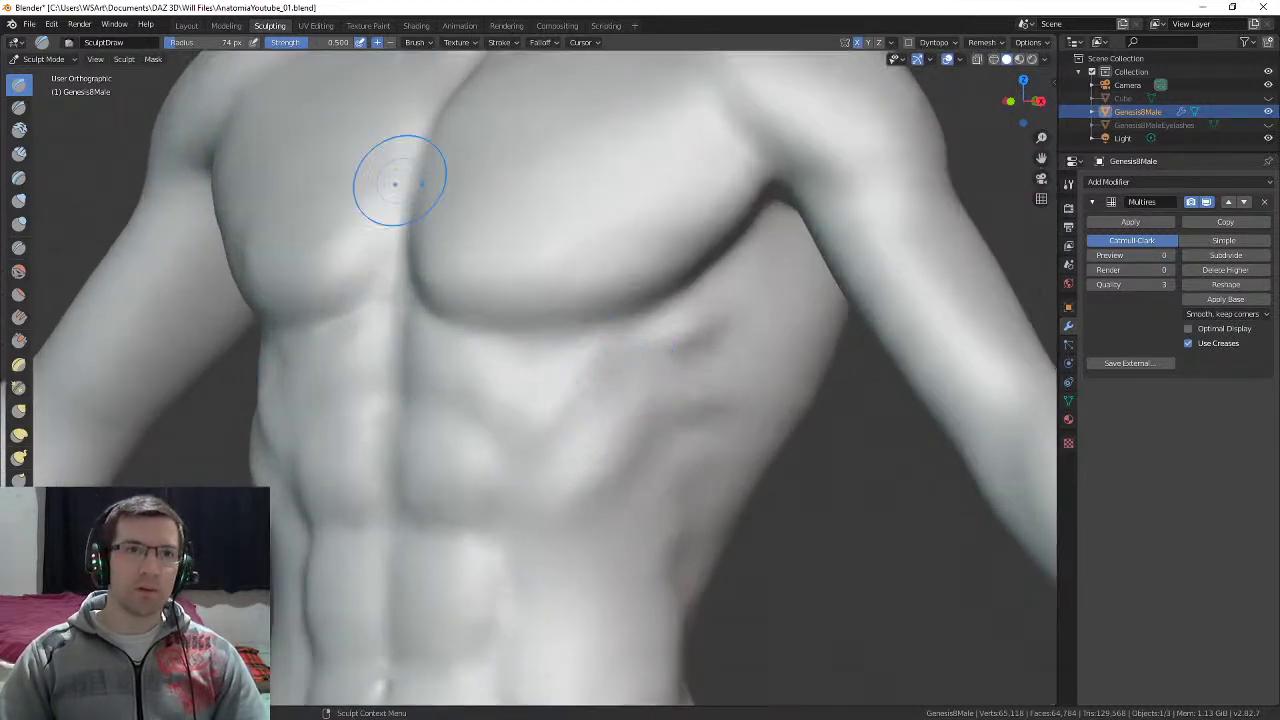
Step: Switch the figure to Edit Mode in the Modeling workspace and examine the mesh topology of the torso, arm and legs
{"action": "left_click", "coordinate": [226, 26]}
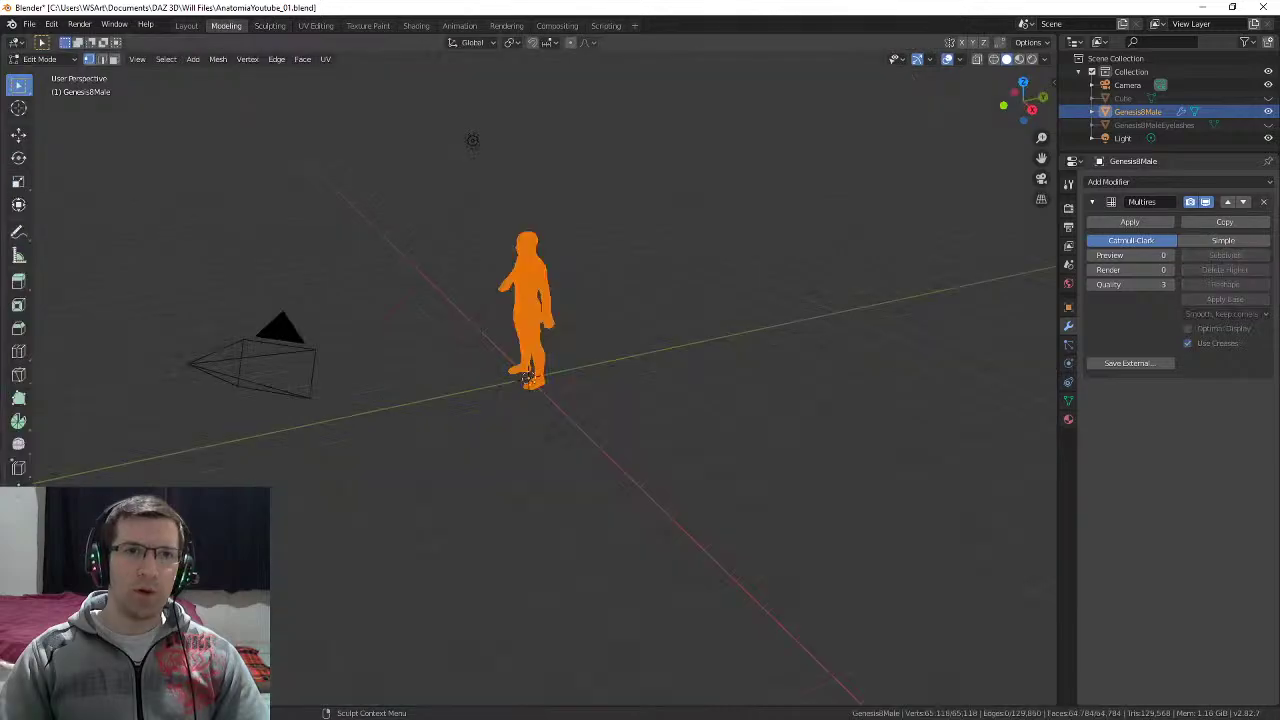
{"action": "scroll", "coordinate": [528, 378], "scroll_direction": "up", "scroll_amount": 7}
{"action": "middle_click_drag", "start_coordinate": [560, 290], "coordinate": [566, 555], "text": "shift"}
{"action": "scroll", "coordinate": [528, 378], "scroll_direction": "up", "scroll_amount": 7}
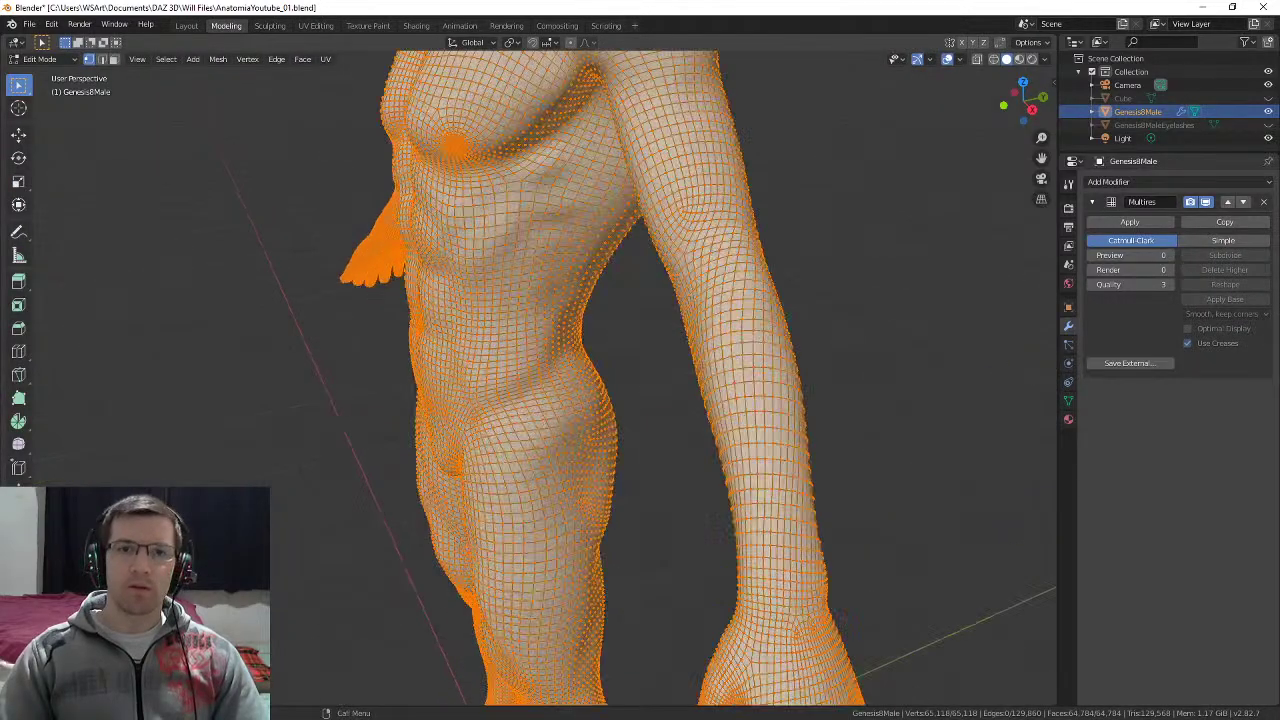
{"action": "middle_click_drag", "start_coordinate": [560, 200], "coordinate": [580, 520], "text": "shift"}
{"action": "middle_click_drag", "start_coordinate": [580, 520], "coordinate": [465, 535]}
{"action": "scroll", "coordinate": [528, 378], "scroll_direction": "up", "scroll_amount": 3}
{"action": "scroll", "coordinate": [528, 378], "scroll_direction": "down", "scroll_amount": 8}
{"action": "middle_click_drag", "start_coordinate": [530, 450], "coordinate": [590, 350], "text": "shift"}
{"action": "middle_click_drag", "start_coordinate": [590, 350], "coordinate": [466, 354]}
{"action": "scroll", "coordinate": [545, 378], "scroll_direction": "up", "scroll_amount": 2}
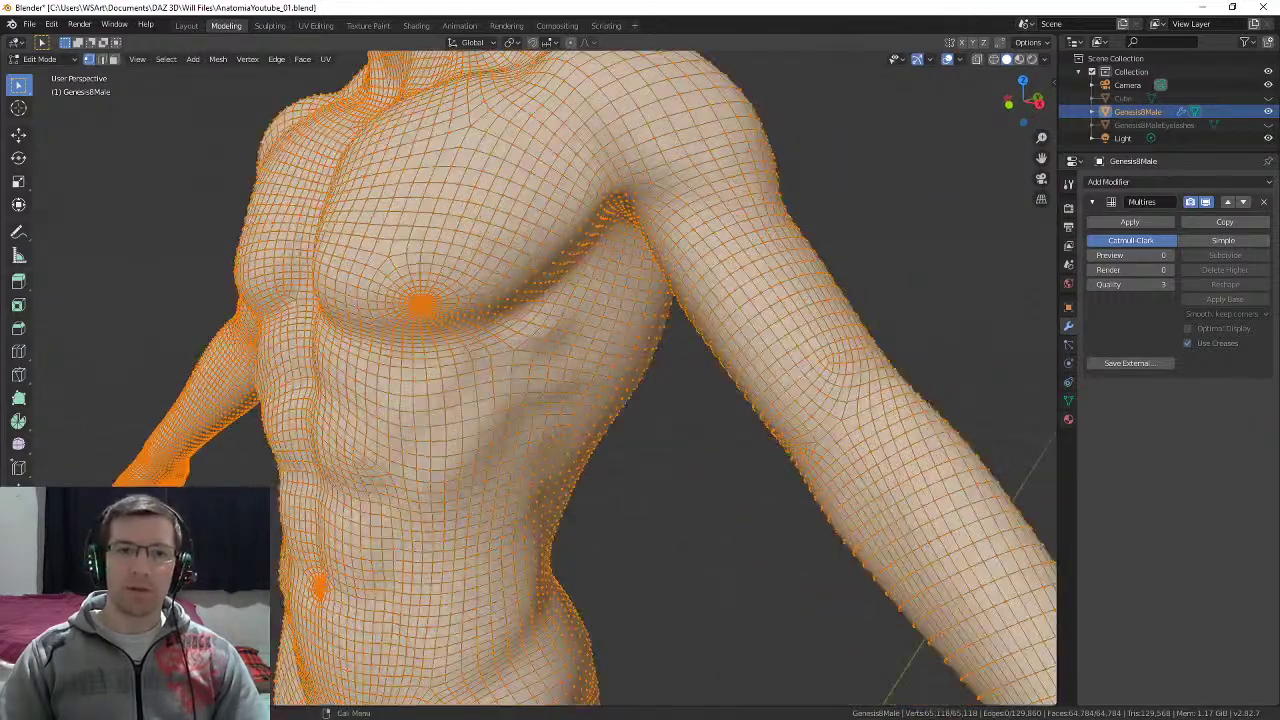
{"action": "middle_click_drag", "start_coordinate": [640, 380], "coordinate": [528, 338]}
{"action": "scroll", "coordinate": [580, 375], "scroll_direction": "down", "scroll_amount": 2}
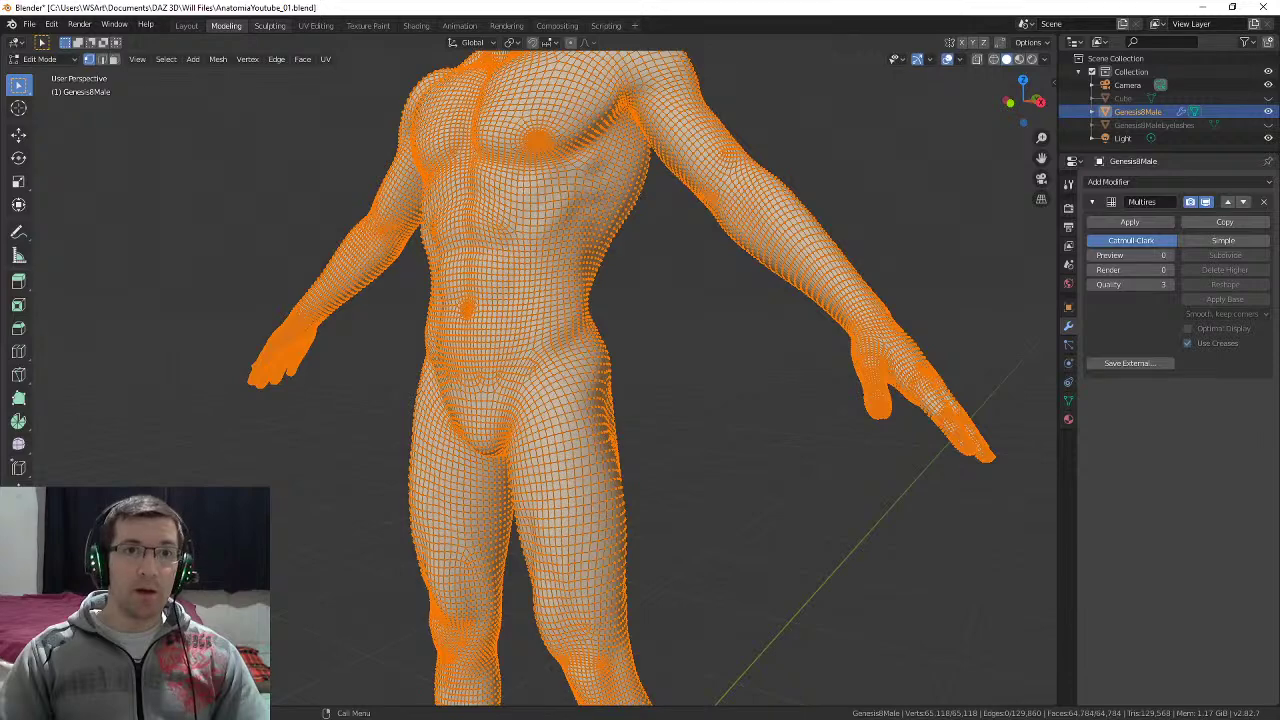
Step: Return to the Sculpting workspace and frame the figure from head to thighs
{"action": "left_click", "coordinate": [270, 26]}
{"action": "scroll", "coordinate": [596, 210], "scroll_direction": "down", "scroll_amount": 5}
{"action": "middle_click_drag", "start_coordinate": [590, 315], "coordinate": [542, 272], "text": "shift"}
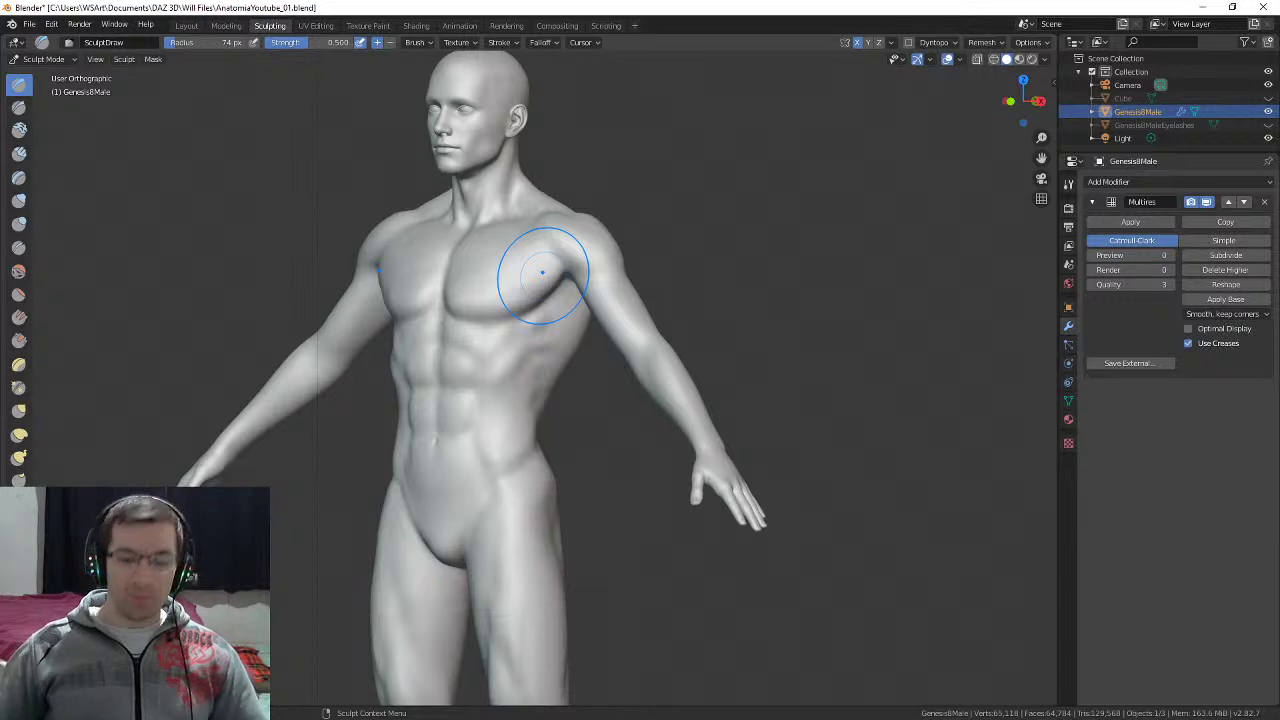
Step: View the figure from the front and open the brush's radius, strength and autosmooth settings
{"action": "key", "text": "super"}
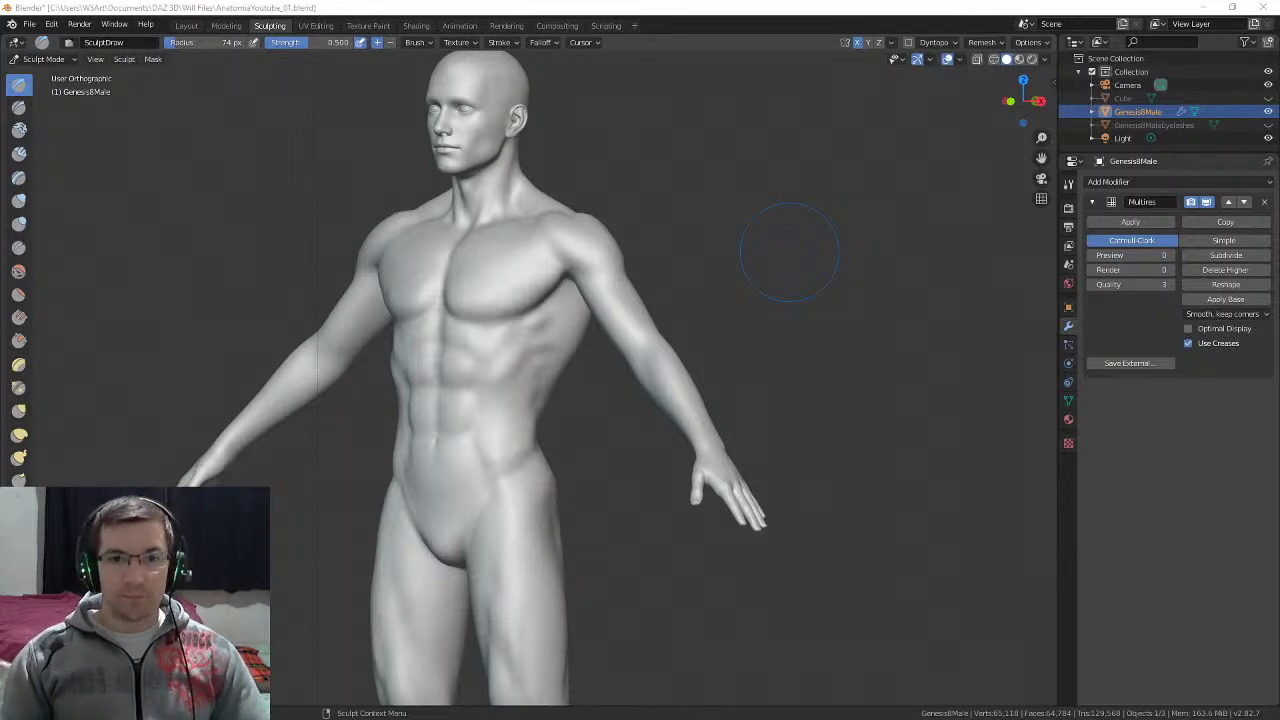
{"action": "middle_click_drag", "start_coordinate": [586, 337], "coordinate": [594, 340]}
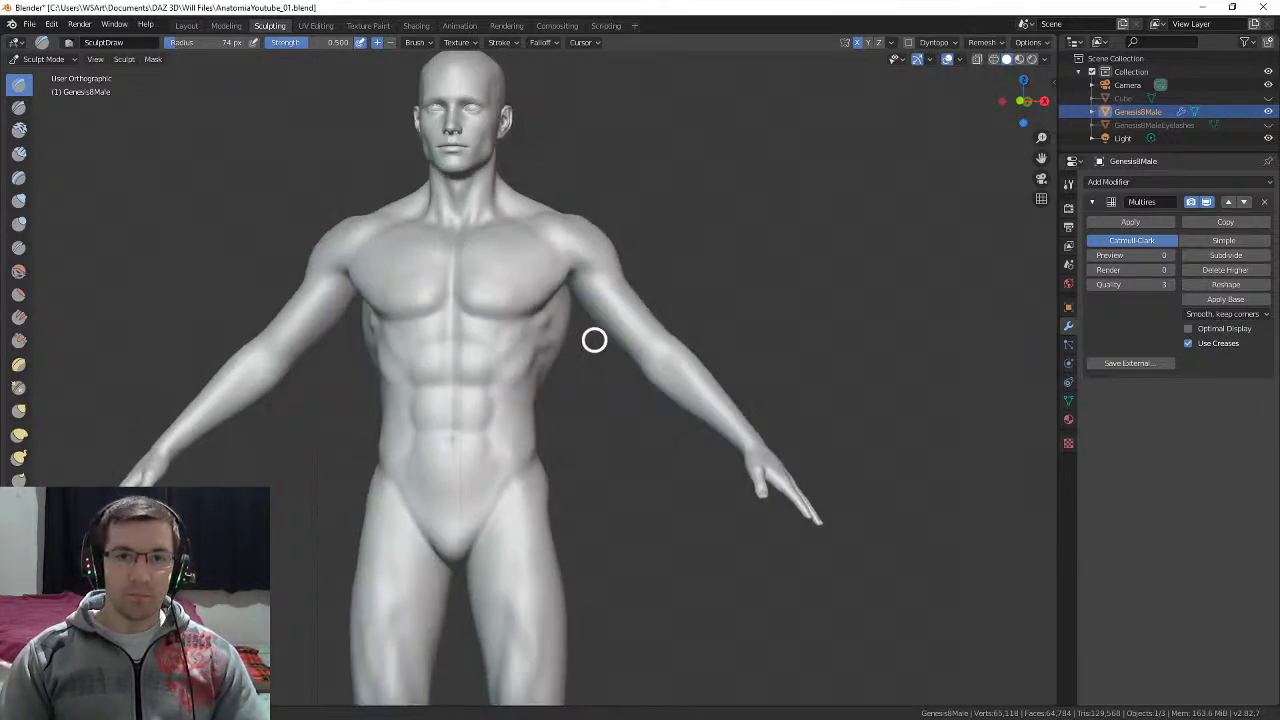
{"action": "right_click", "coordinate": [646, 480]}
{"action": "right_click", "coordinate": [624, 430]}
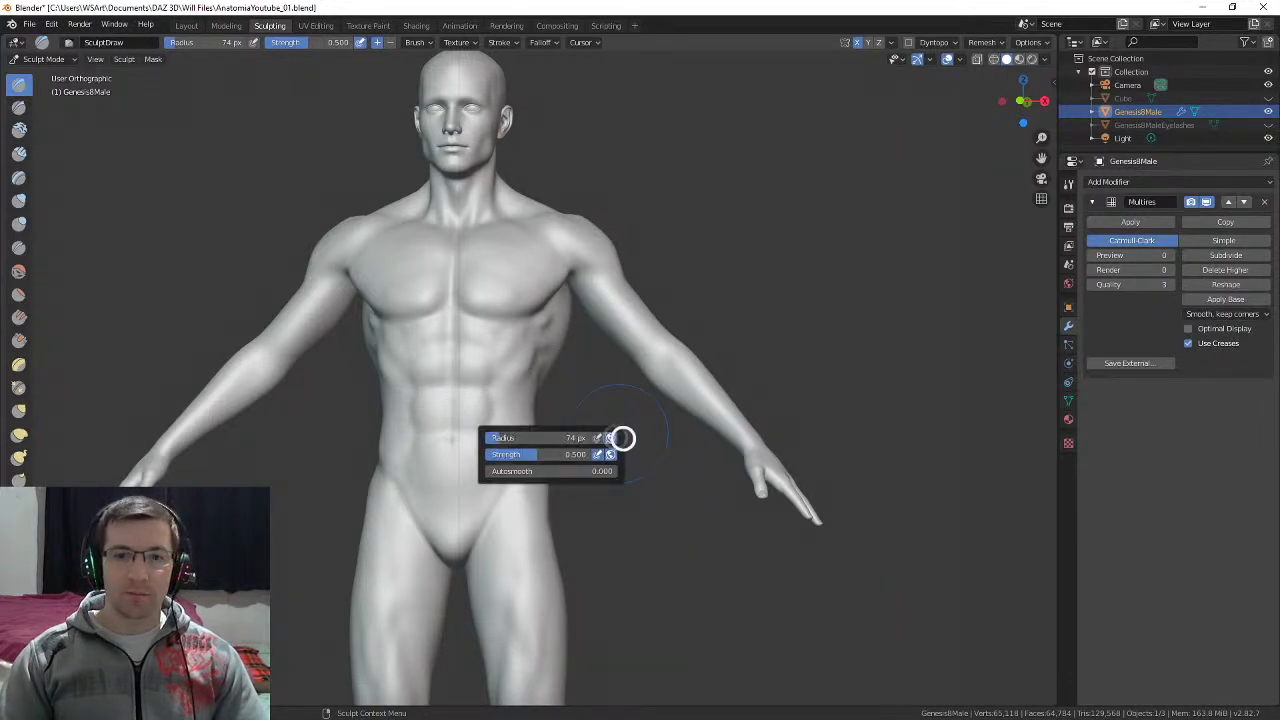
Step: Dismiss the brush settings, turn the figure slightly to a three-quarter view, save AnatomiaYoutube_01.blend and close the program
{"action": "right_click", "coordinate": [684, 488]}
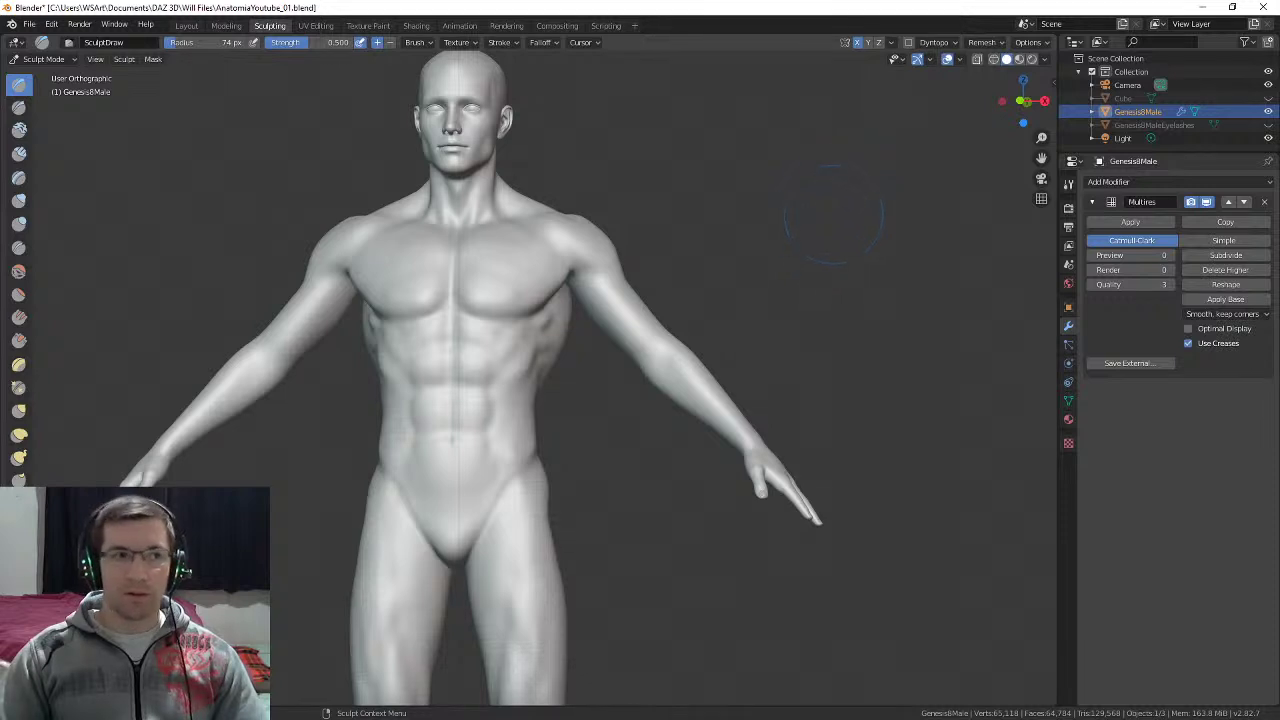
{"action": "middle_click_drag", "start_coordinate": [762, 245], "coordinate": [278, 152]}
{"action": "key", "text": "ctrl+s"}
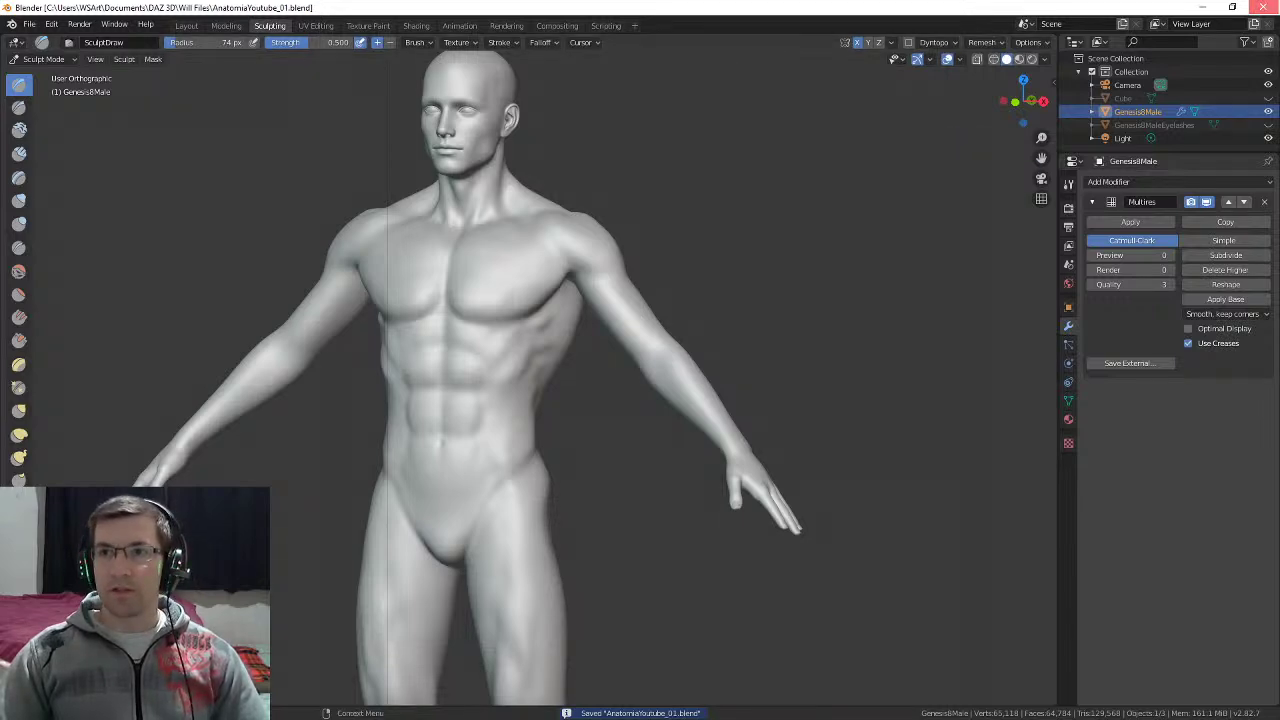
{"action": "left_click", "coordinate": [1263, 7]}
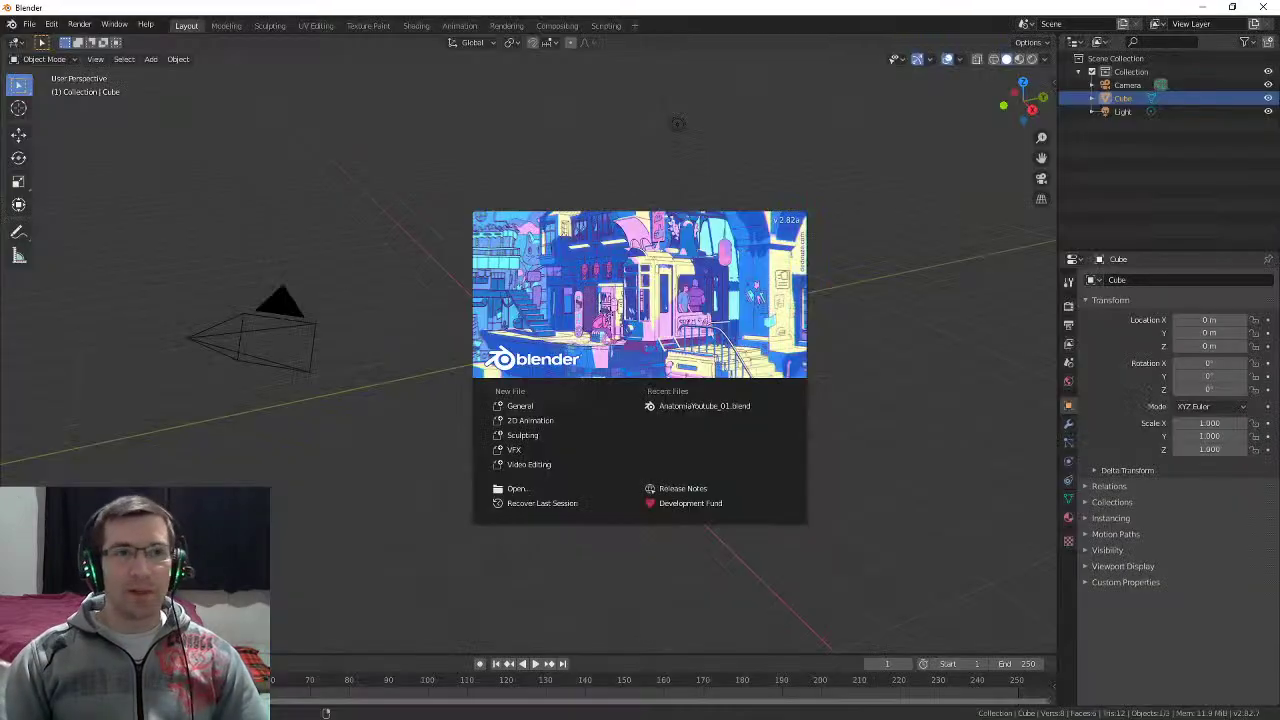
Step: Dismiss the splash screen of the fresh Blender session and reopen the recent file AnatomiaYoutube_01.blend
{"action": "key", "text": "Escape"}
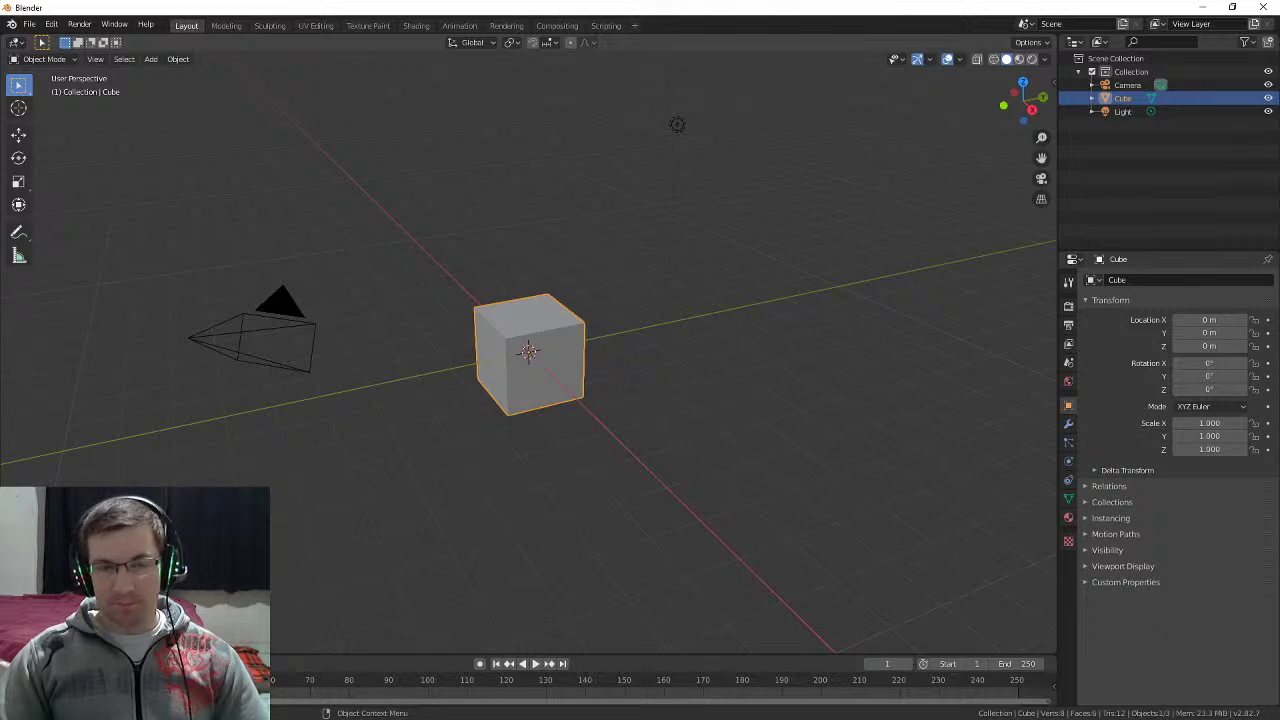
{"action": "left_click", "coordinate": [29, 23]}
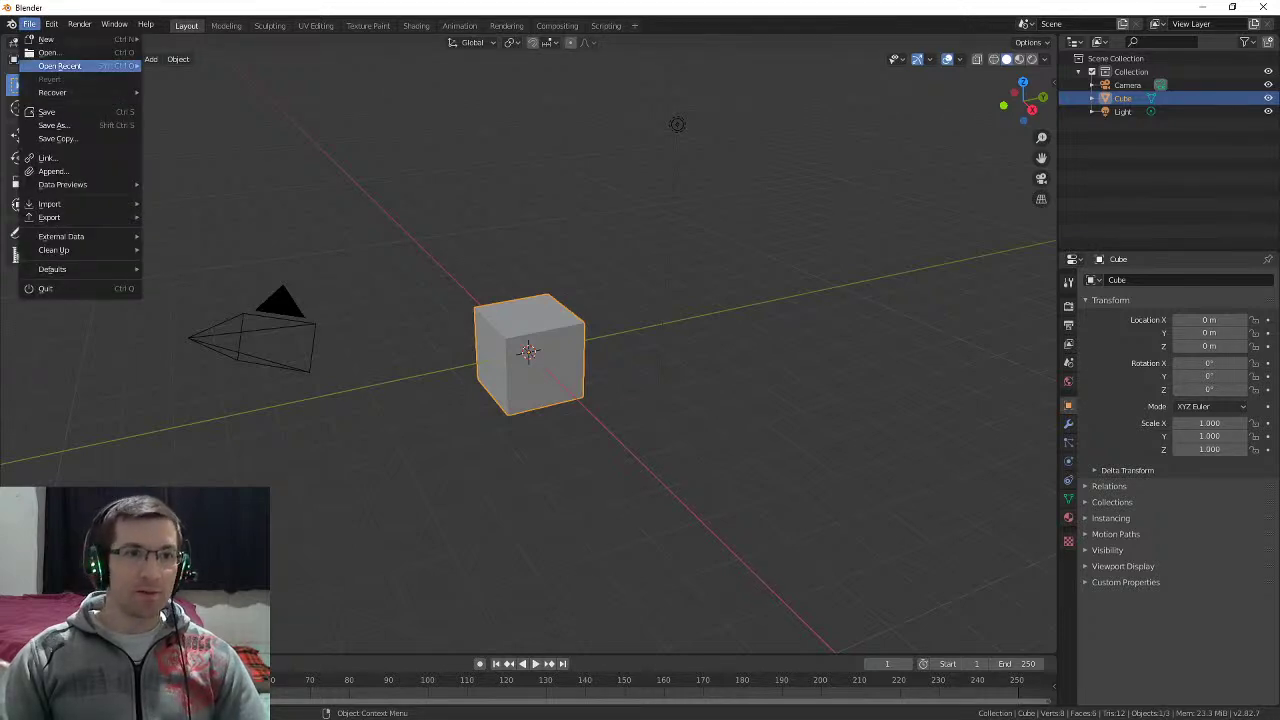
{"action": "mouse_move", "coordinate": [60, 92]}
{"action": "mouse_move", "coordinate": [60, 65]}
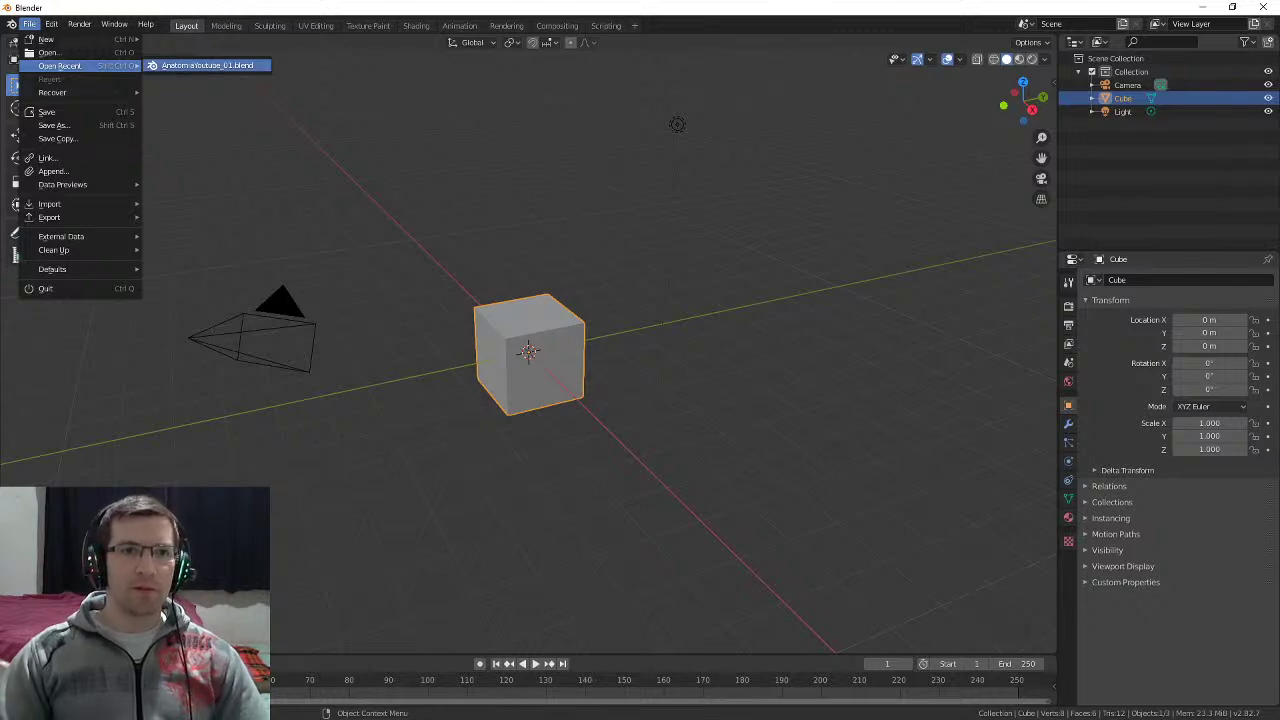
{"action": "left_click", "coordinate": [207, 65]}
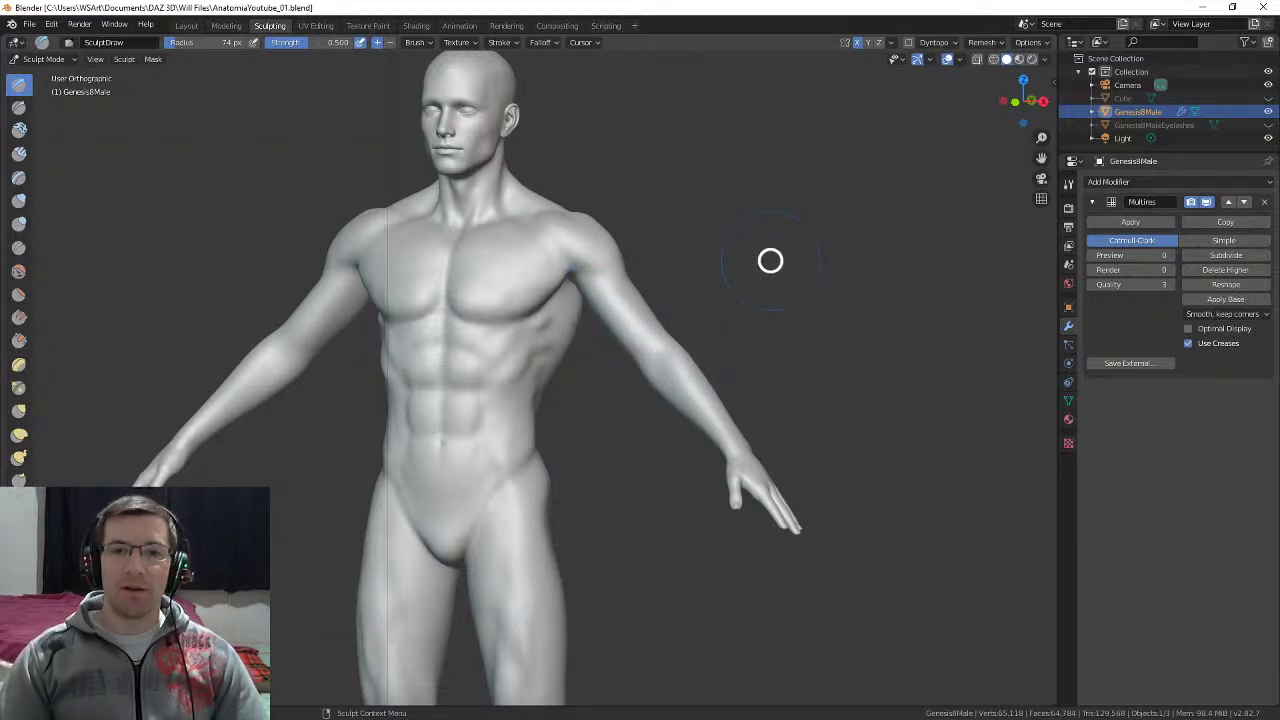
Step: Frame the chest up close and check the brush's radius, strength and autosmooth settings over the pectorals
{"action": "mouse_move", "coordinate": [696, 254]}
{"action": "middle_mouse_down"}
{"action": "mouse_move", "coordinate": [694, 271]}
{"action": "mouse_move", "coordinate": [720, 249]}
{"action": "mouse_move", "coordinate": [594, 251]}
{"action": "mouse_move", "coordinate": [628, 218]}
{"action": "mouse_move", "coordinate": [618, 336]}
{"action": "mouse_move", "coordinate": [620, 297]}
{"action": "mouse_move", "coordinate": [585, 348]}
{"action": "middle_mouse_up"}
{"action": "scroll", "coordinate": [620, 295], "scroll_direction": "up", "scroll_amount": 3}
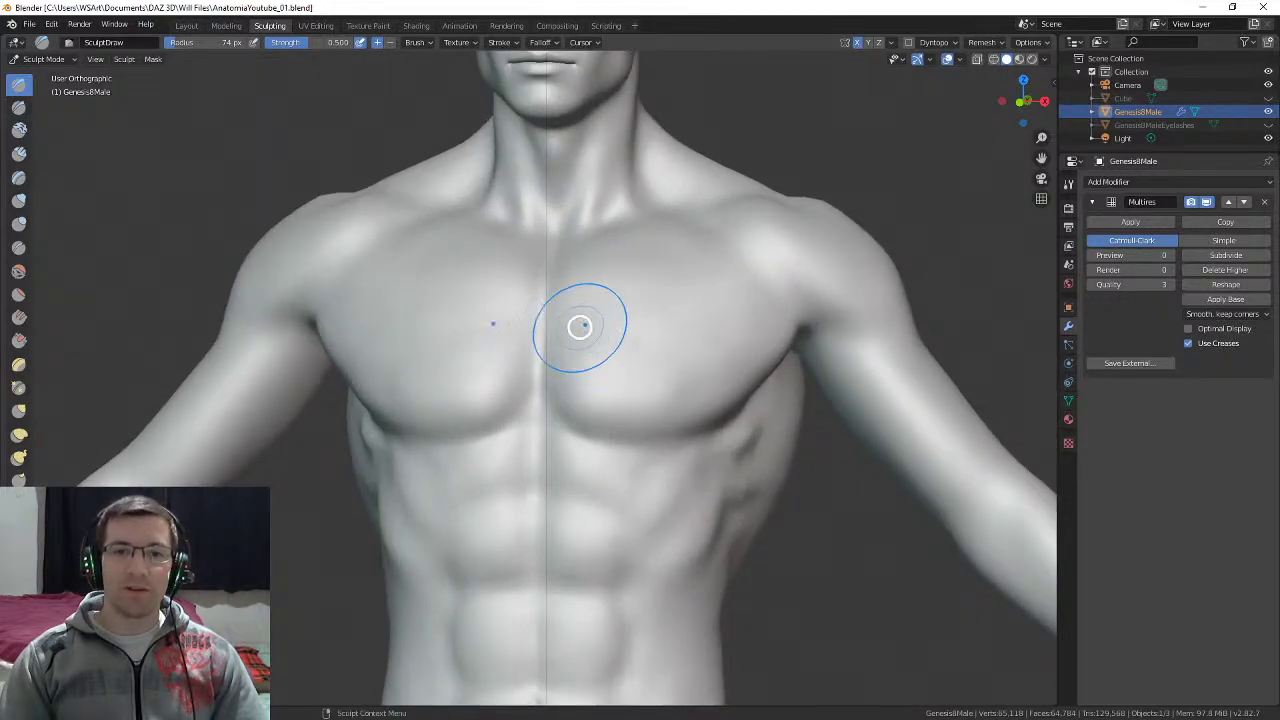
{"action": "right_click", "coordinate": [690, 392]}
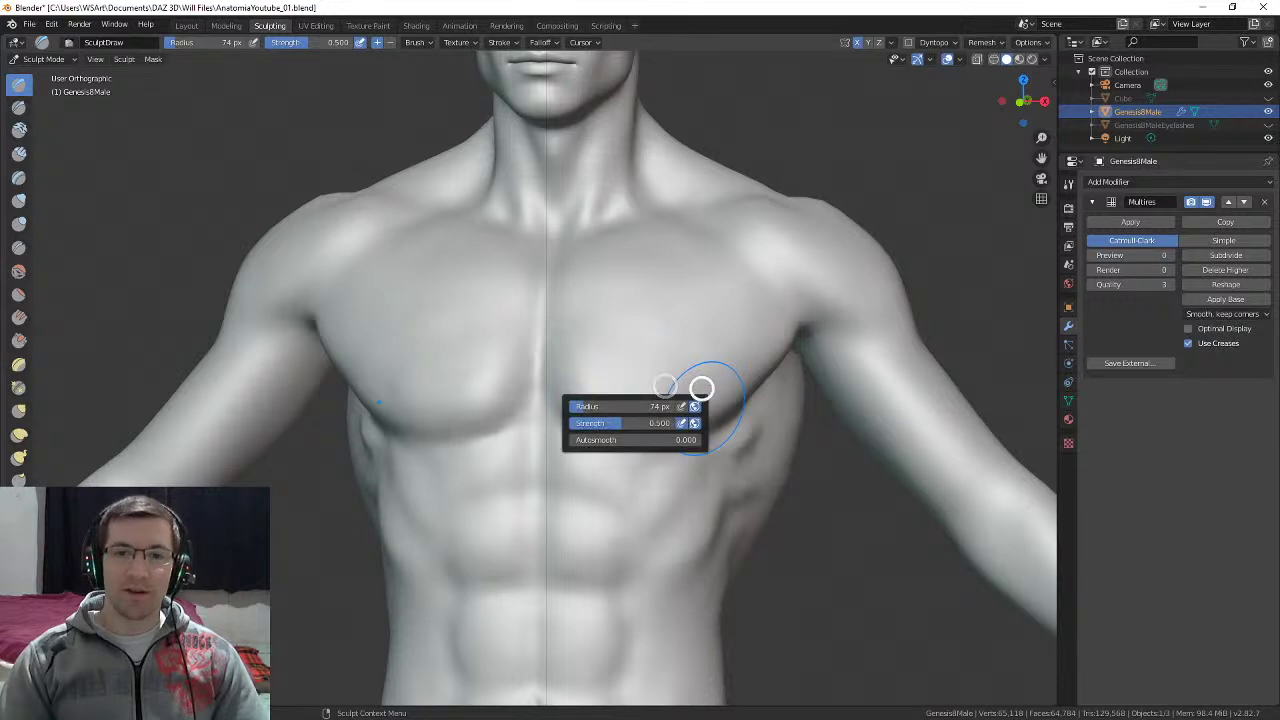
{"action": "key", "text": "f"}
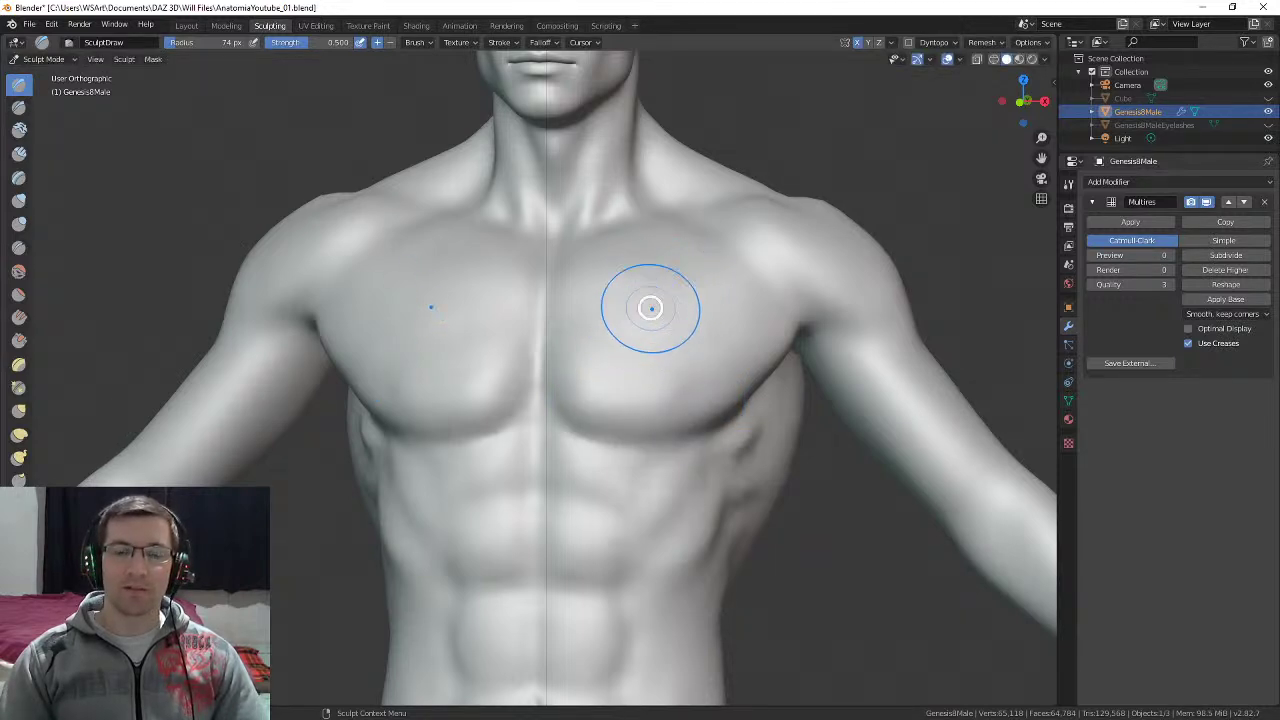
{"action": "key", "text": "Escape"}
{"action": "middle_click_drag", "start_coordinate": [840, 180], "coordinate": [789, 192]}
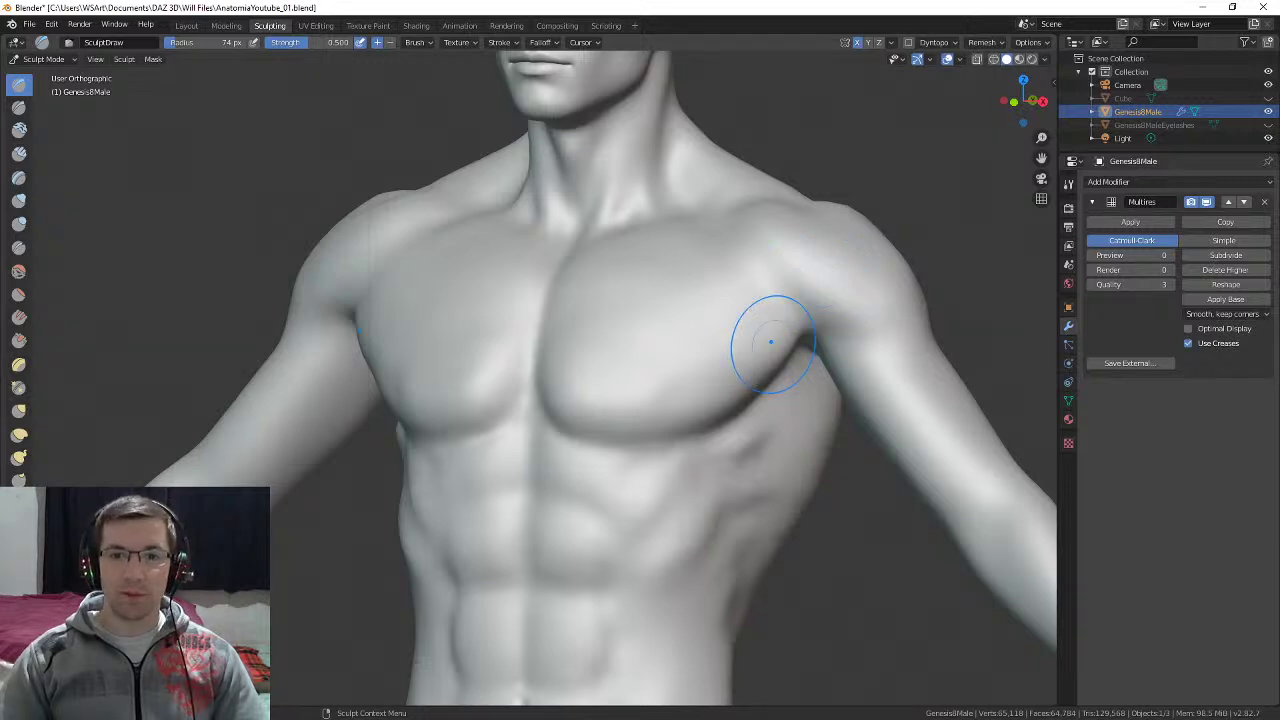
{"action": "right_click", "coordinate": [731, 444]}
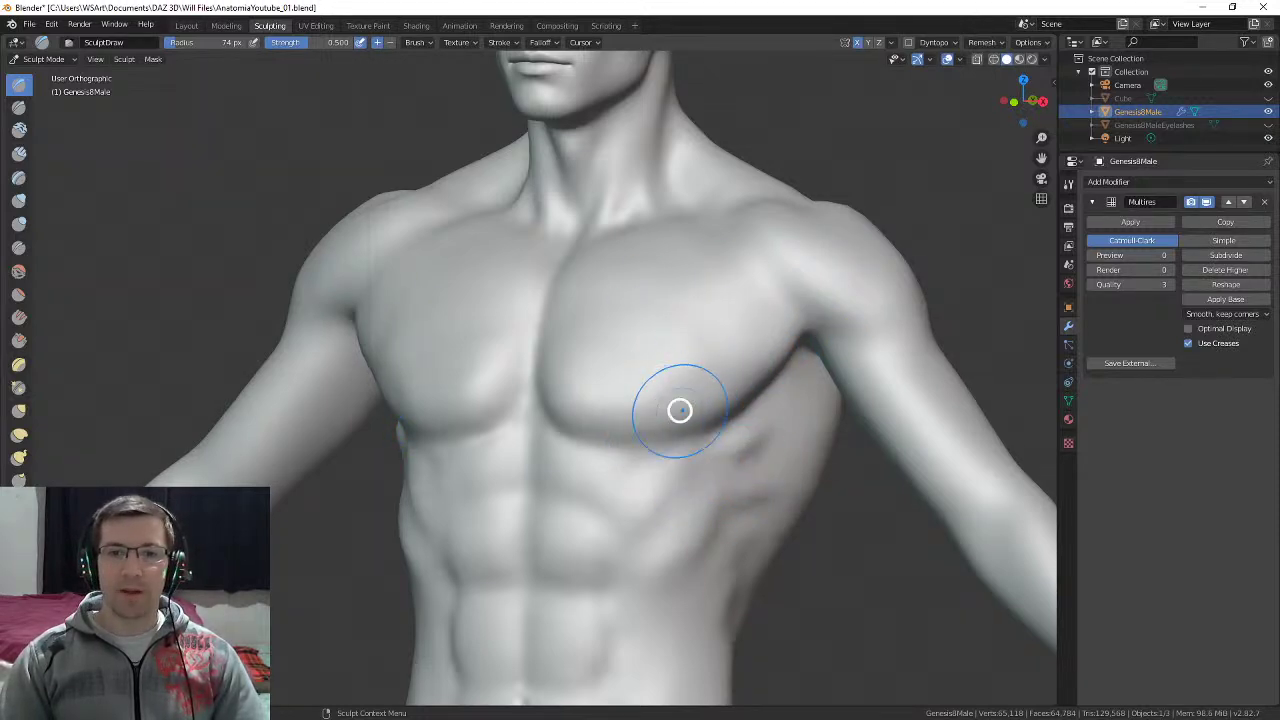
{"action": "right_click", "coordinate": [690, 407]}
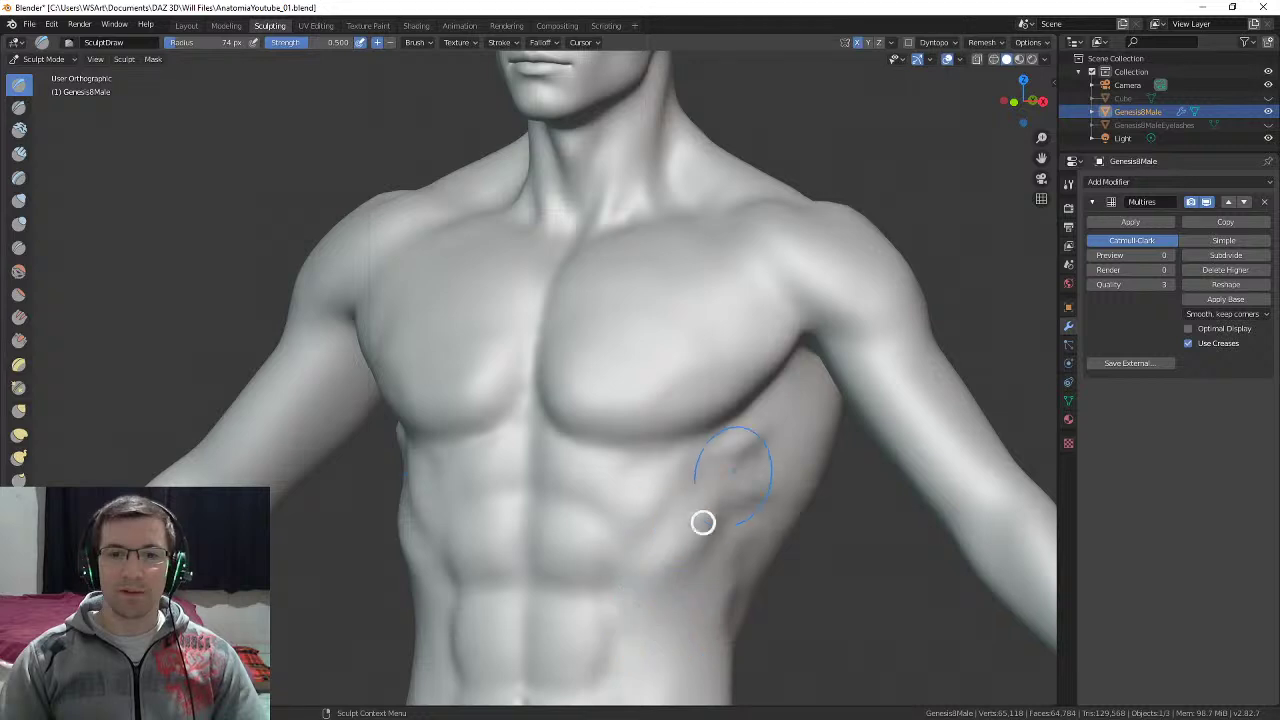
Step: Try a Draw brush stroke over the ribs below the chest, undo it and view the torso from the side
{"action": "left_click_drag", "start_coordinate": [703, 523], "coordinate": [666, 541]}
{"action": "key", "text": "ctrl+z"}
{"action": "mouse_move", "coordinate": [724, 417]}
{"action": "middle_mouse_down"}
{"action": "mouse_move", "coordinate": [726, 366]}
{"action": "mouse_move", "coordinate": [723, 434]}
{"action": "mouse_move", "coordinate": [712, 406]}
{"action": "mouse_move", "coordinate": [634, 366]}
{"action": "middle_mouse_up"}
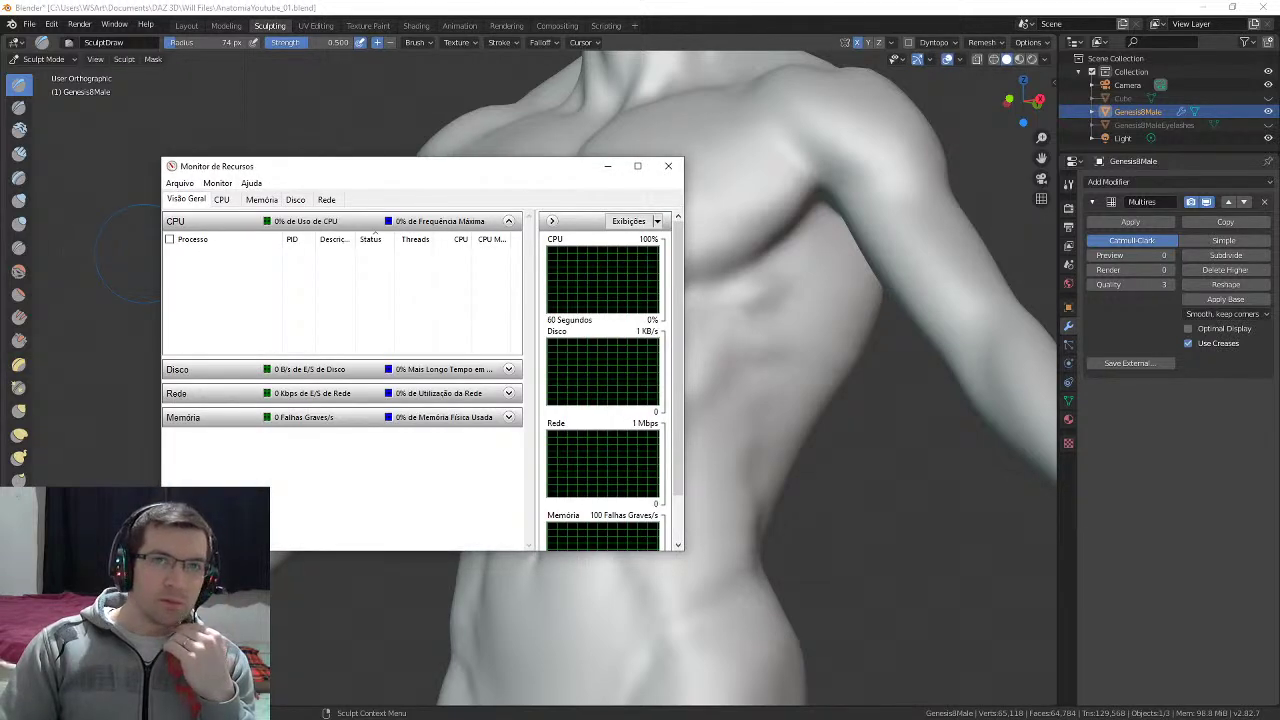
Step: Move Resource Monitor out of view and look through the Windows services listed in Task Manager
{"action": "left_click_drag", "start_coordinate": [340, 167], "coordinate": [0, 170]}
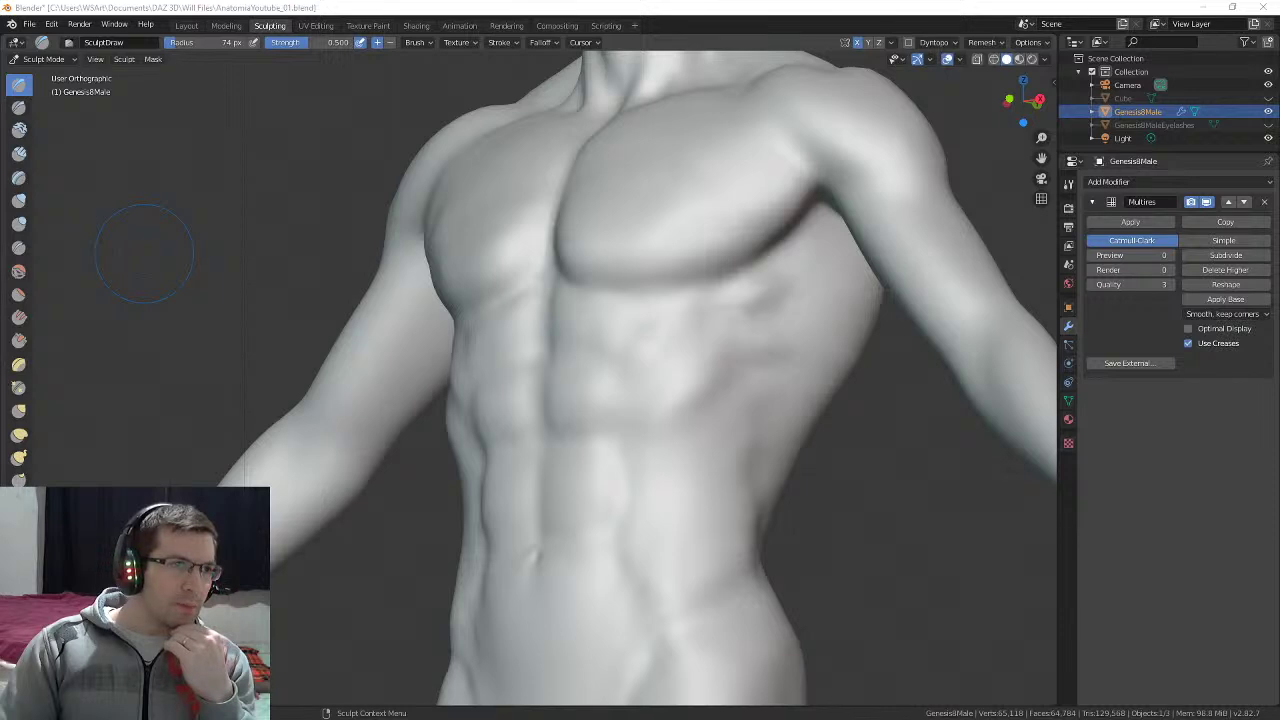
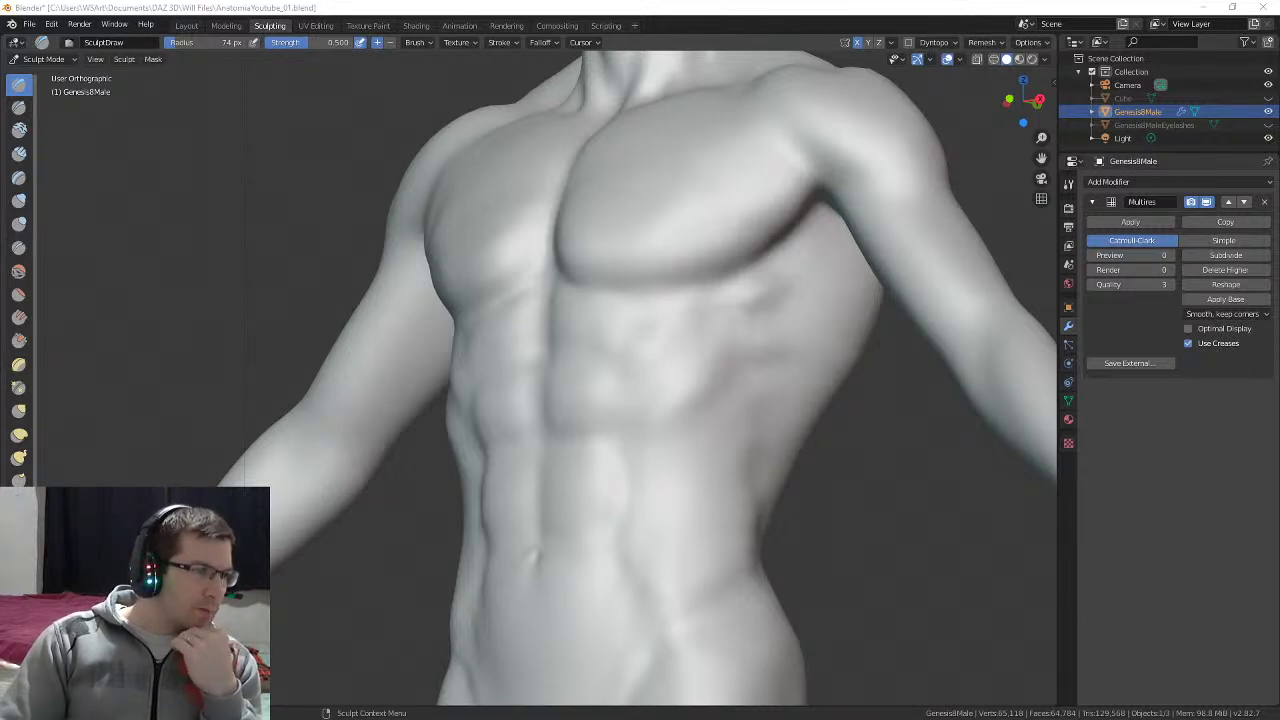
{"action": "key", "text": "alt+Tab"}
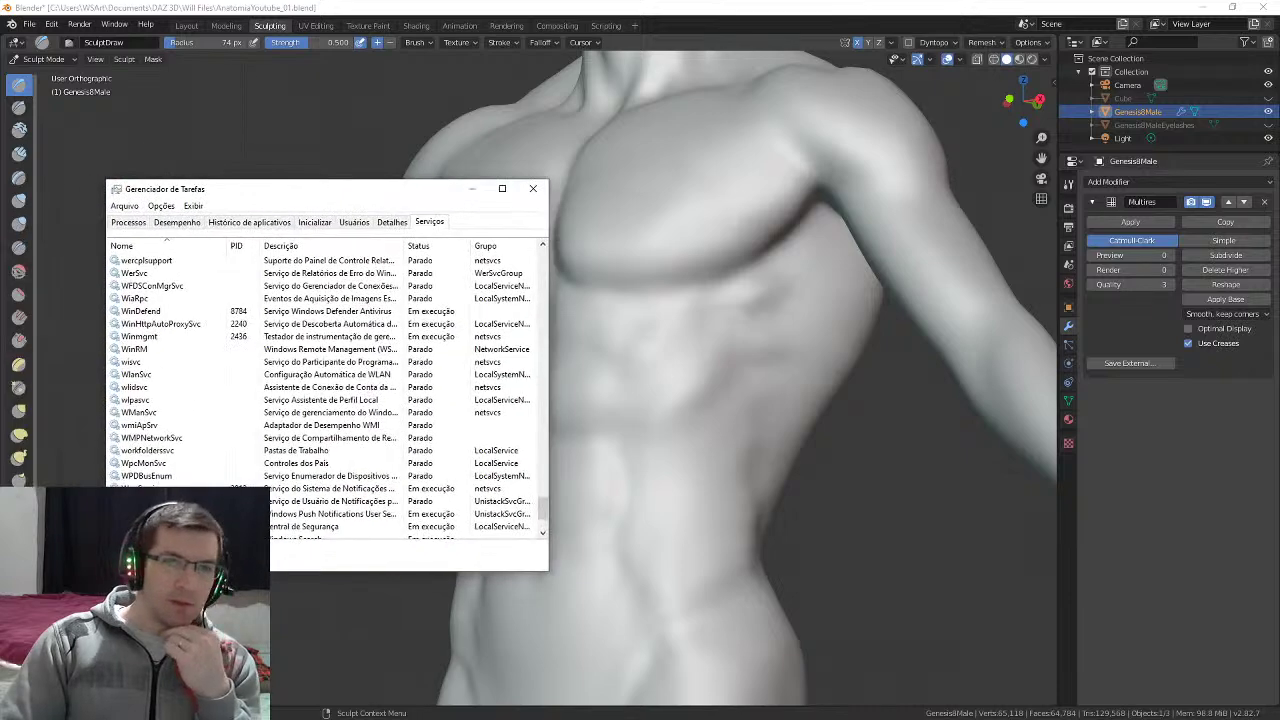
{"action": "scroll", "coordinate": [380, 440], "scroll_direction": "down", "scroll_amount": 3}
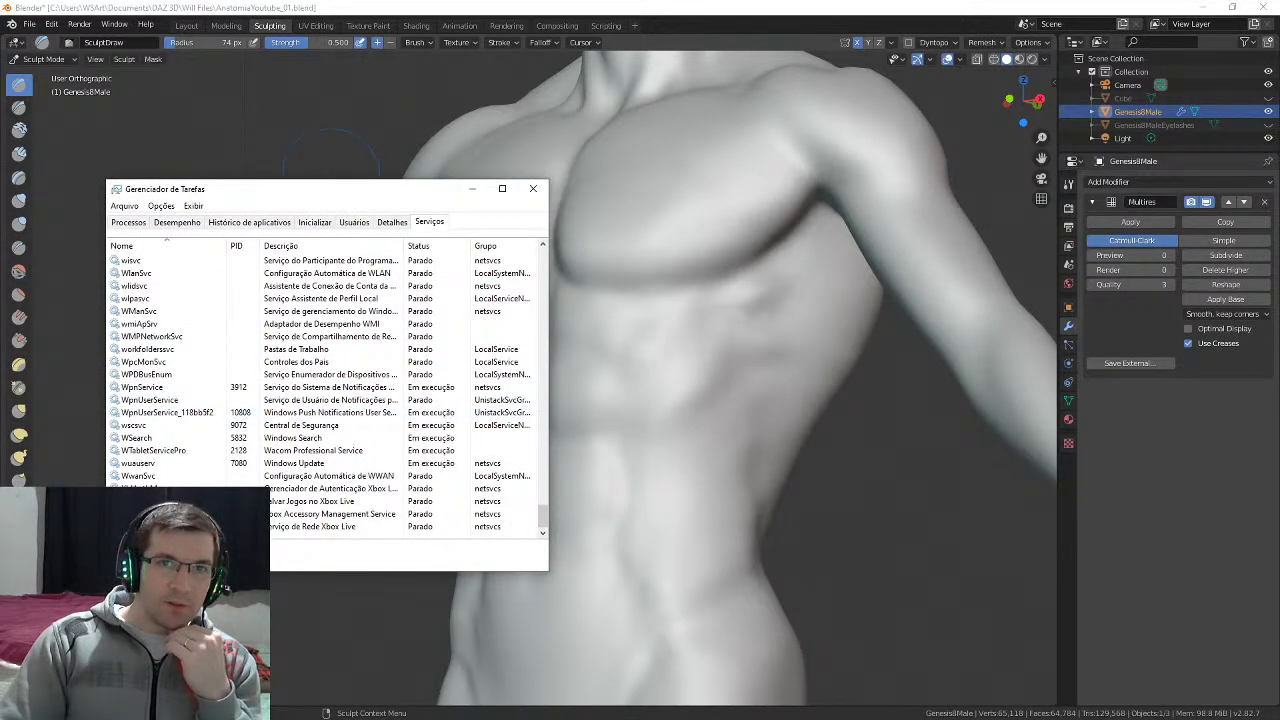
{"action": "key", "text": "alt+Tab"}
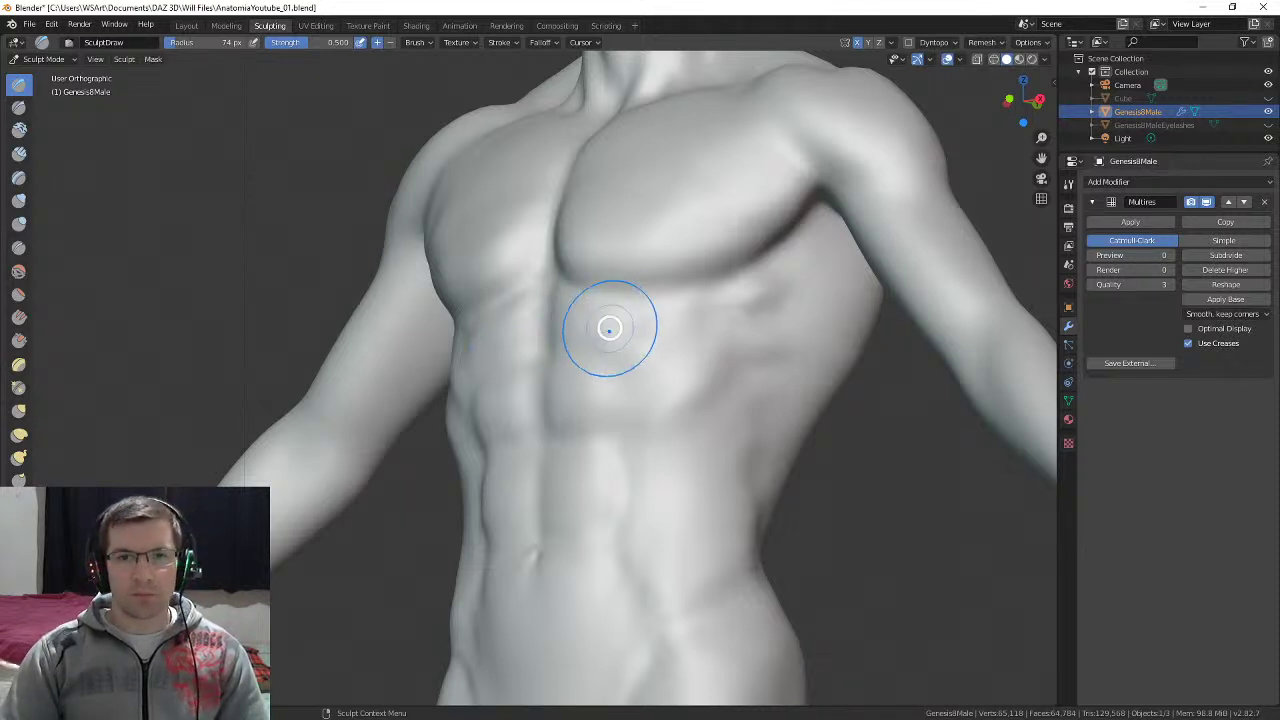
Step: Turn the torso toward the front and try resizing the brush over the ribs
{"action": "middle_click_drag", "start_coordinate": [543, 371], "coordinate": [645, 347]}
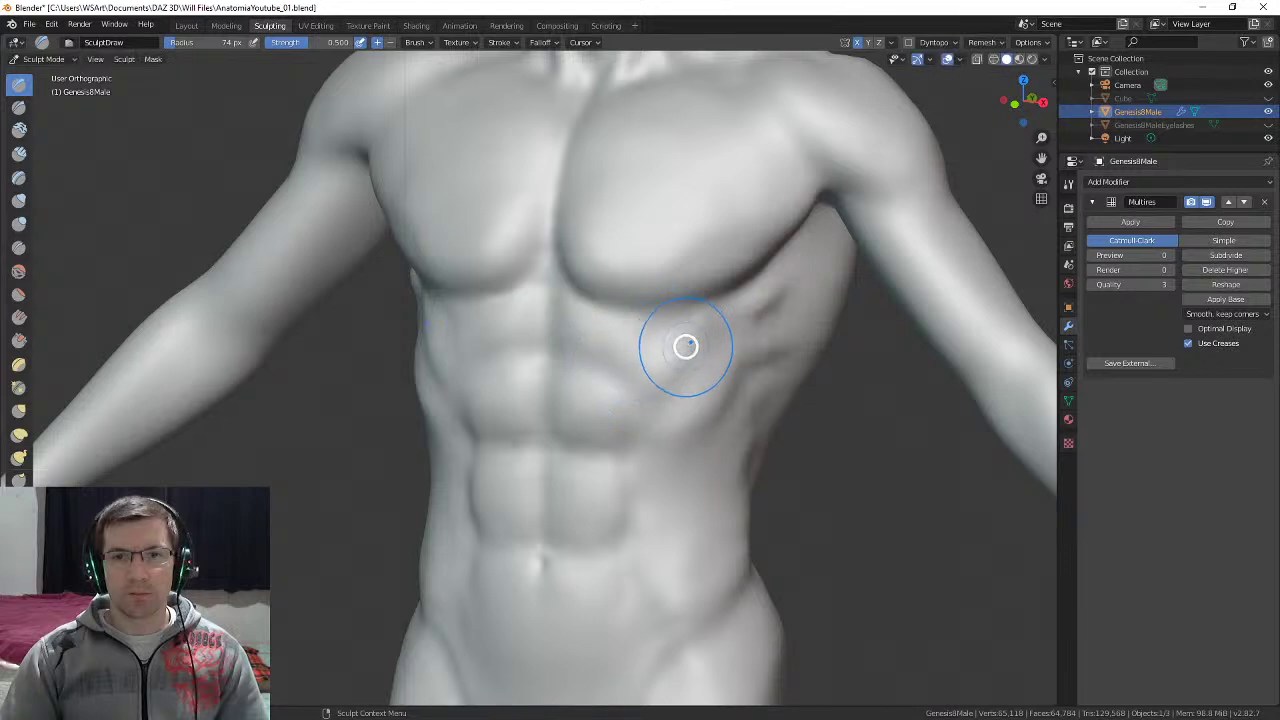
{"action": "key", "text": "f"}
{"action": "right_click", "coordinate": [676, 353]}
{"action": "mouse_move", "coordinate": [637, 354]}
{"action": "middle_mouse_down"}
{"action": "mouse_move", "coordinate": [648, 354]}
{"action": "mouse_move", "coordinate": [640, 334]}
{"action": "middle_mouse_up"}
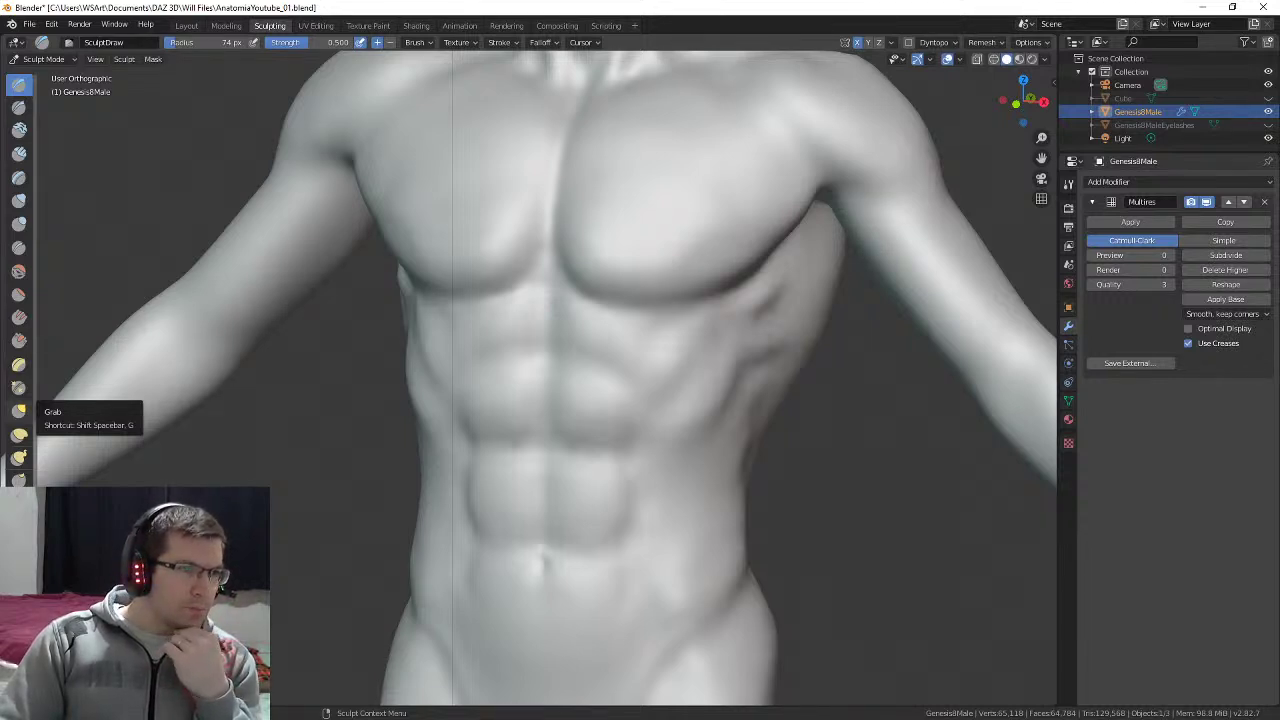
Step: Close Blender without saving the changes to AnatomiaYoutube_01 and move the Services window out of view
{"action": "left_click", "coordinate": [1264, 7]}
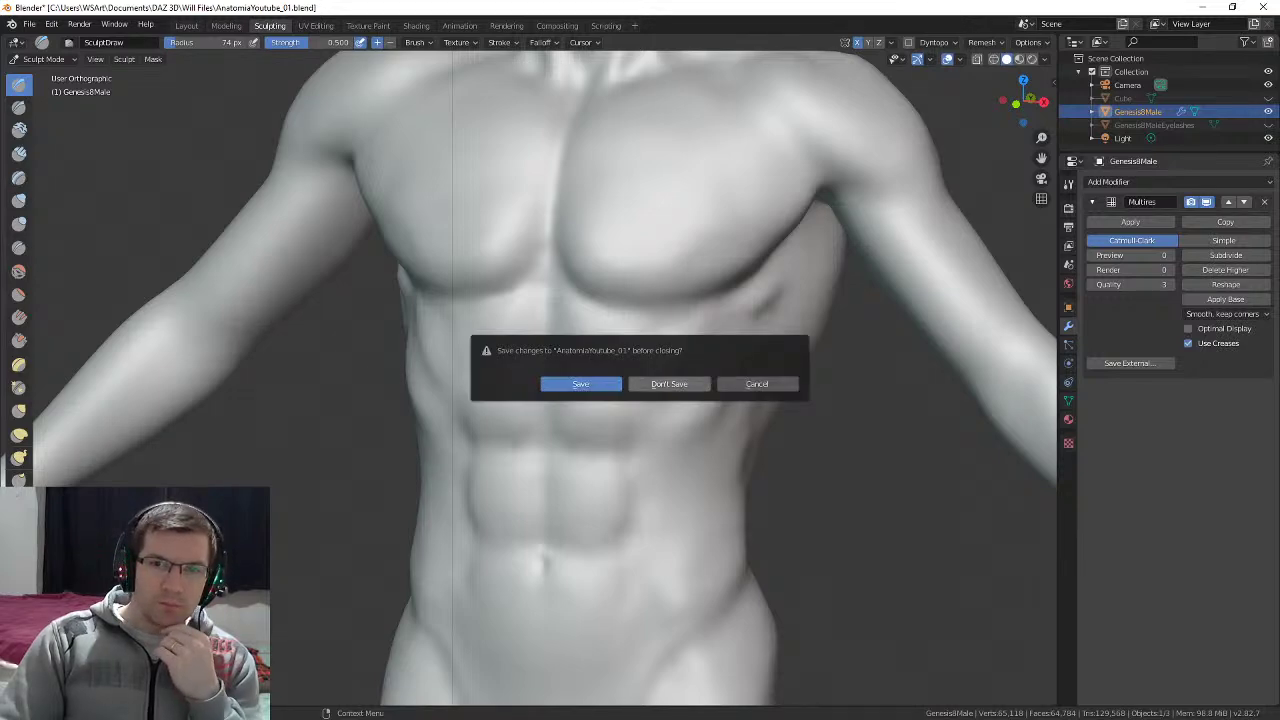
{"action": "left_click", "coordinate": [669, 384]}
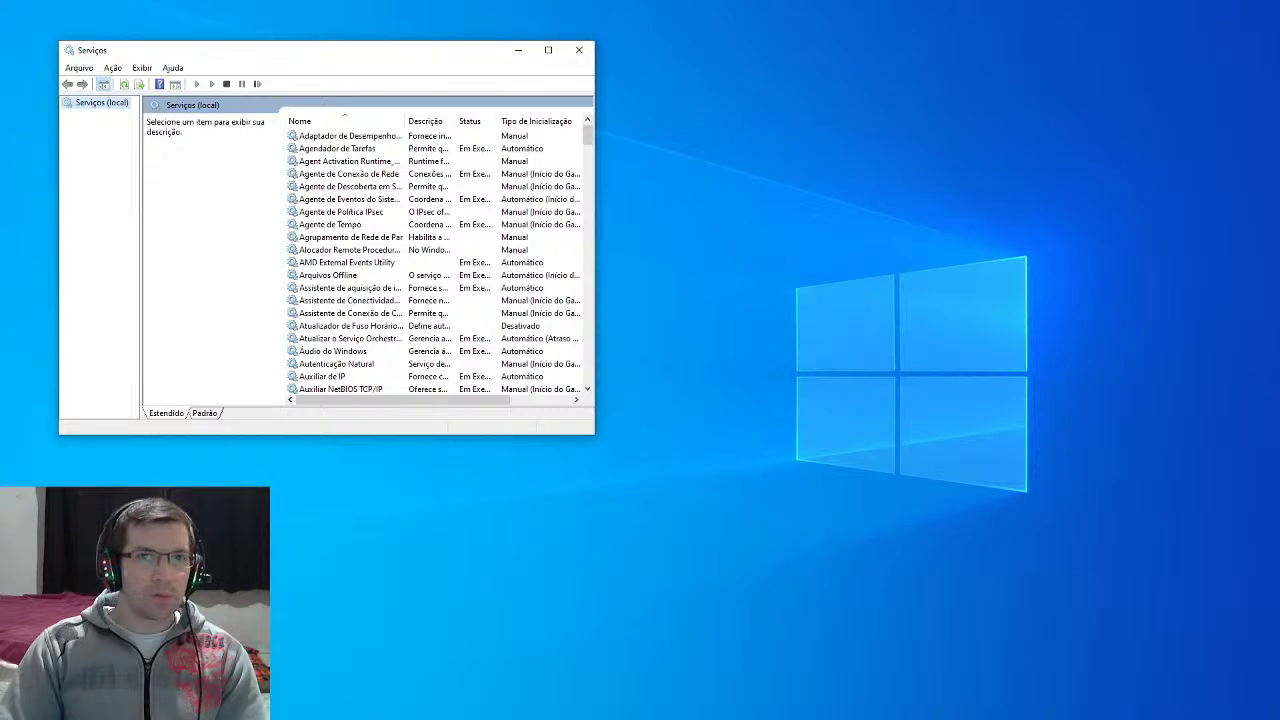
{"action": "left_click_drag", "start_coordinate": [300, 53], "coordinate": [0, 105]}
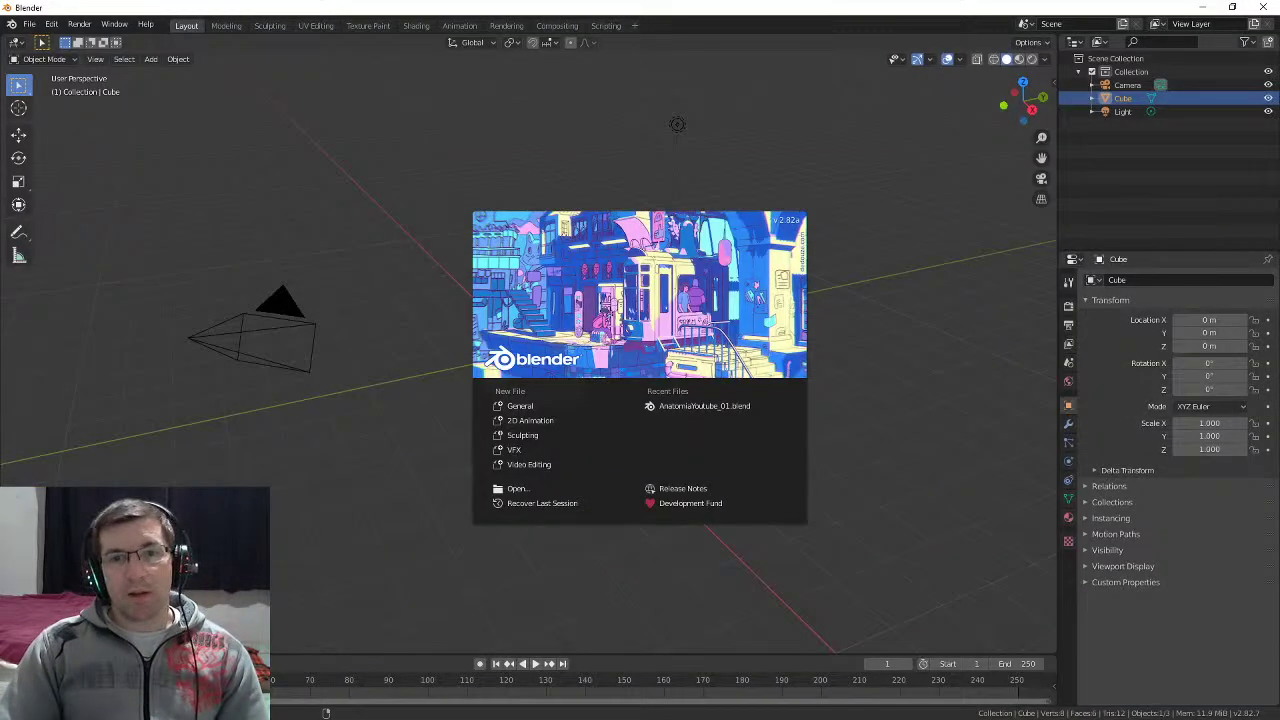
Step: Reopen the recent file AnatomiaYoutube_01.blend from the new Blender session and turn the figure slightly toward the front
{"action": "key", "text": "Escape"}
{"action": "left_click", "coordinate": [29, 24]}
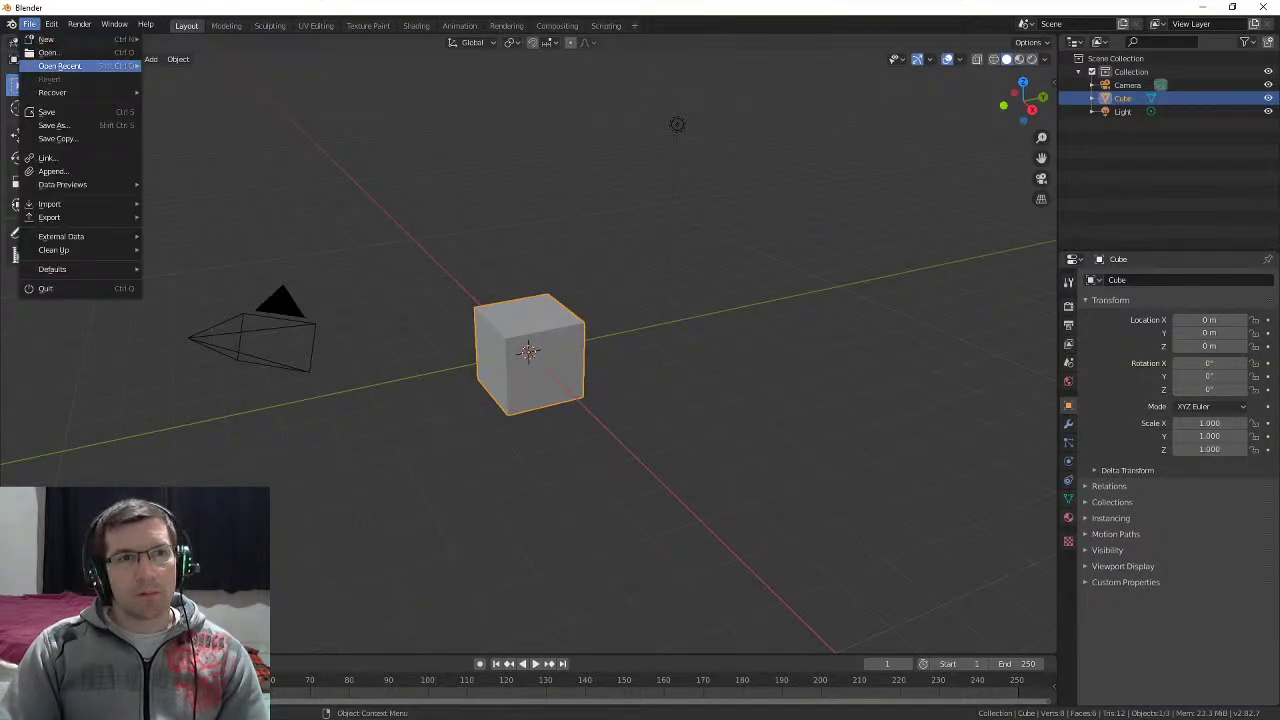
{"action": "mouse_move", "coordinate": [60, 65]}
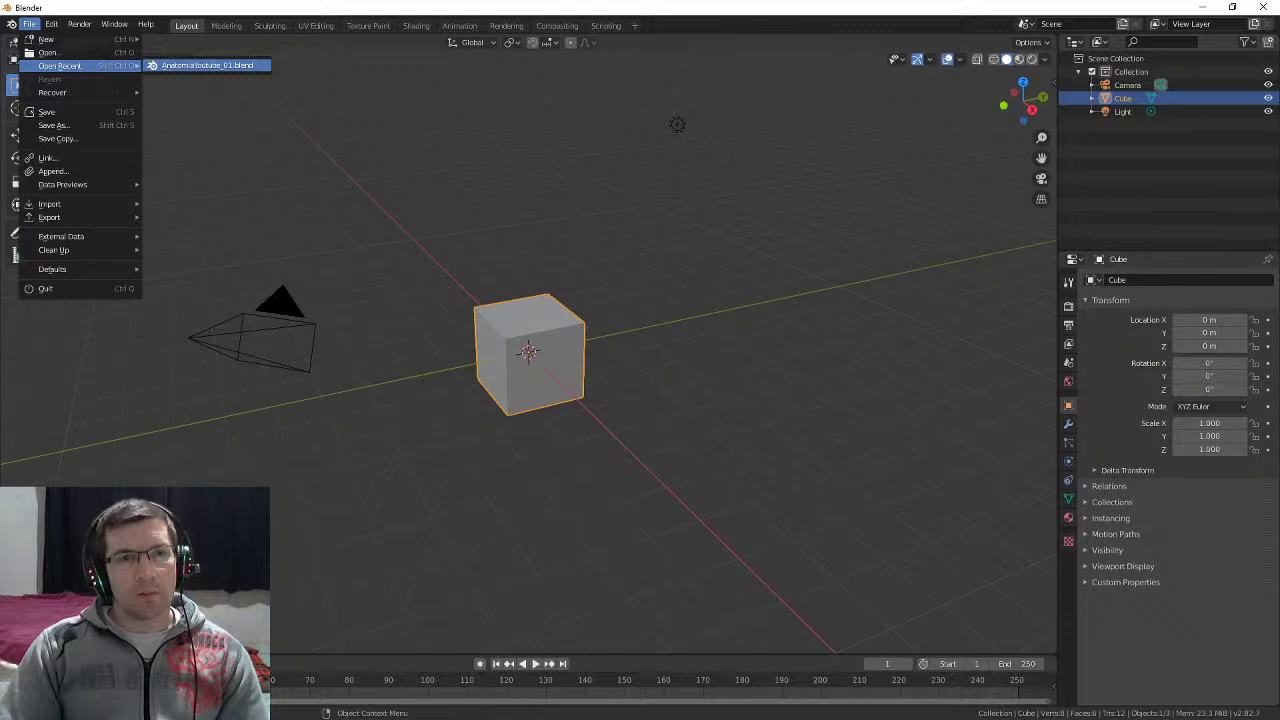
{"action": "left_click", "coordinate": [205, 65]}
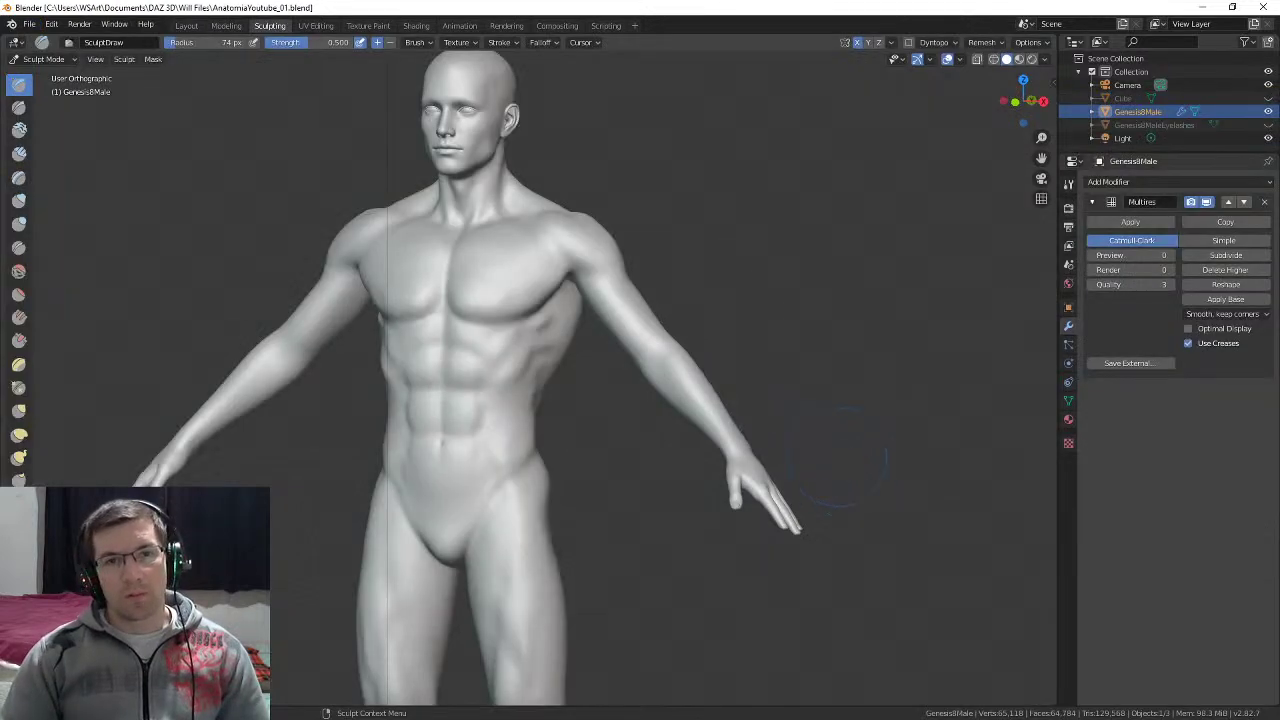
{"action": "middle_click_drag", "start_coordinate": [835, 455], "coordinate": [860, 458]}
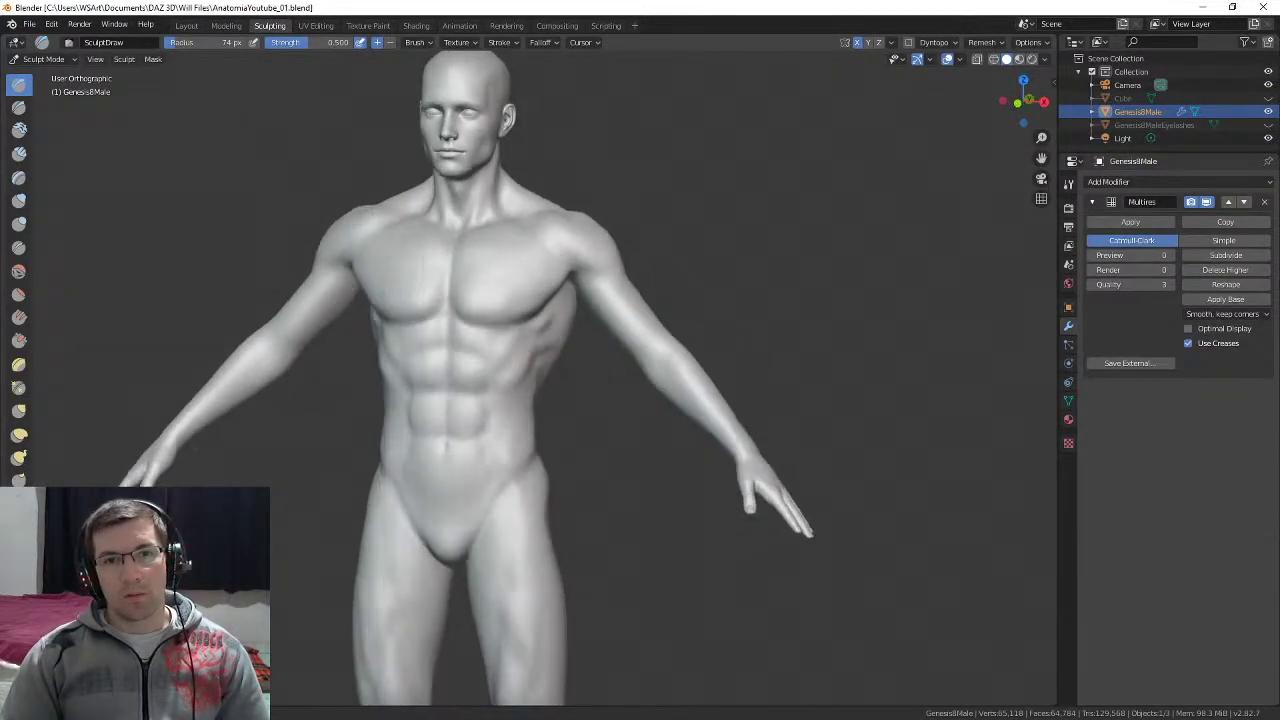
{"action": "mouse_move", "coordinate": [664, 303]}
{"action": "middle_mouse_down"}
{"action": "mouse_move", "coordinate": [622, 304]}
{"action": "mouse_move", "coordinate": [664, 304]}
{"action": "middle_mouse_up"}
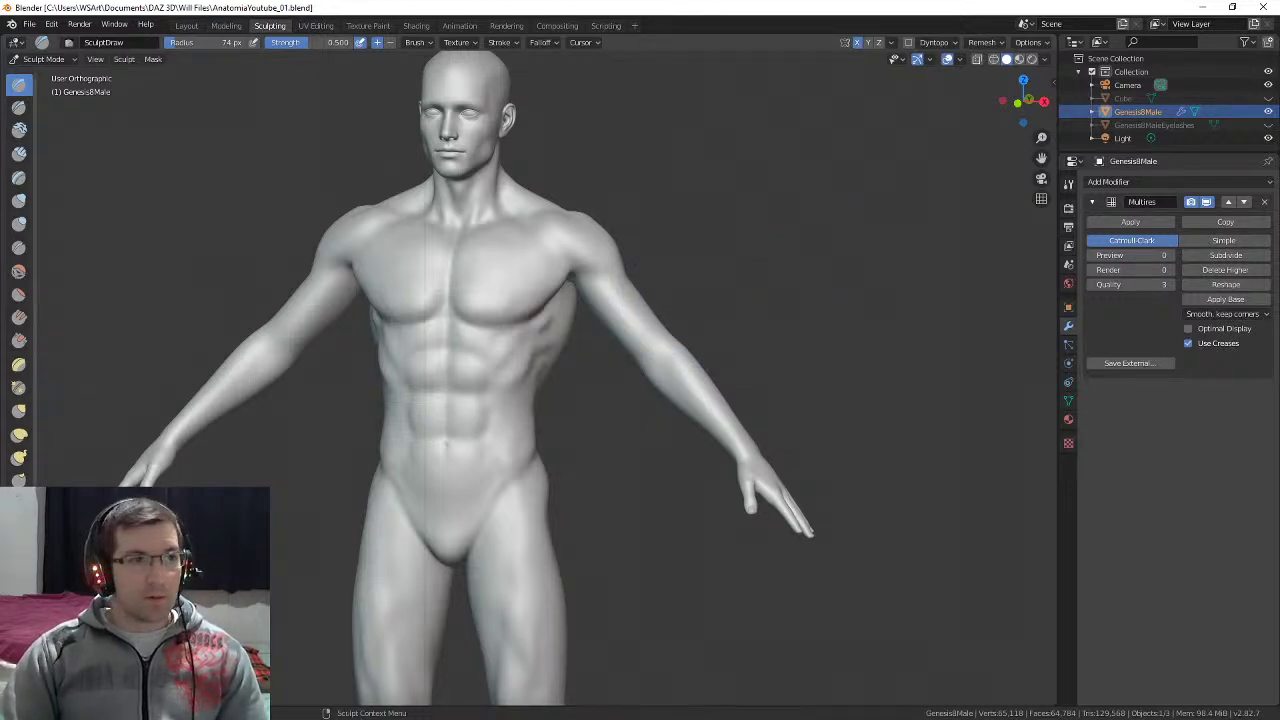
Step: Bring the Services window back into view and select Wacom Professional Service in the list
{"action": "left_click_drag", "start_coordinate": [0, 190], "coordinate": [358, 123]}
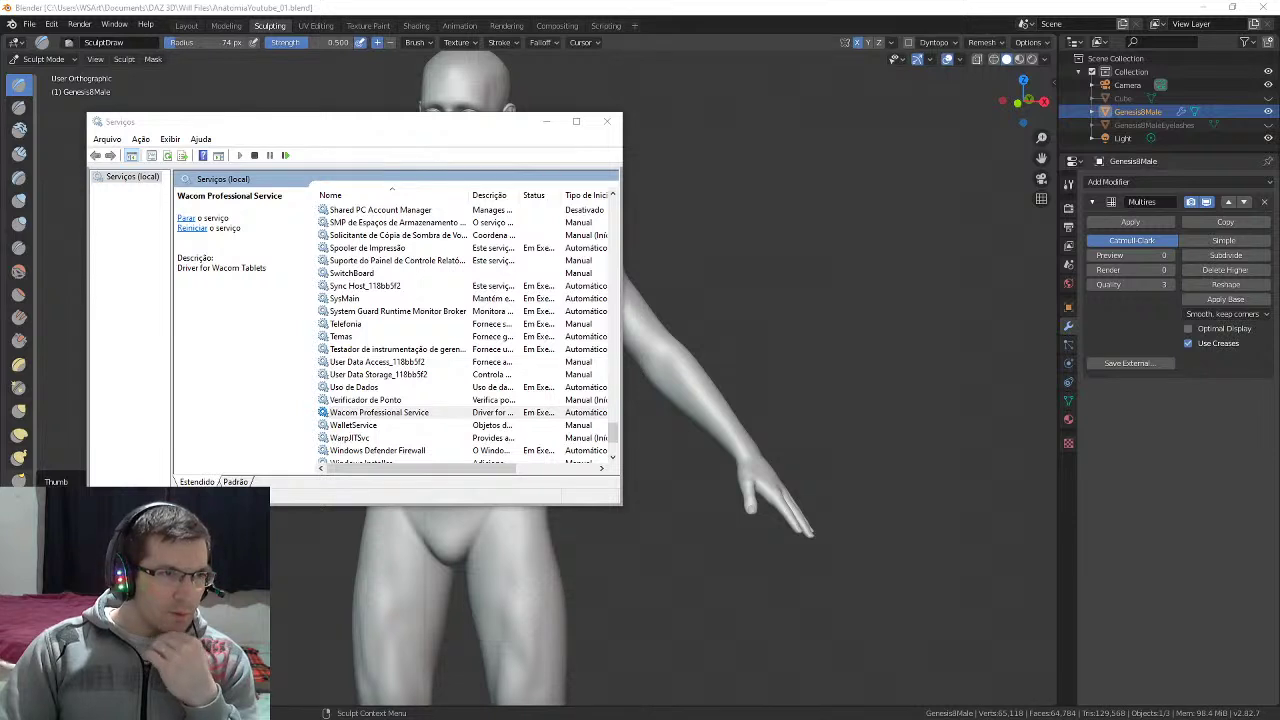
{"action": "left_click", "coordinate": [322, 413]}
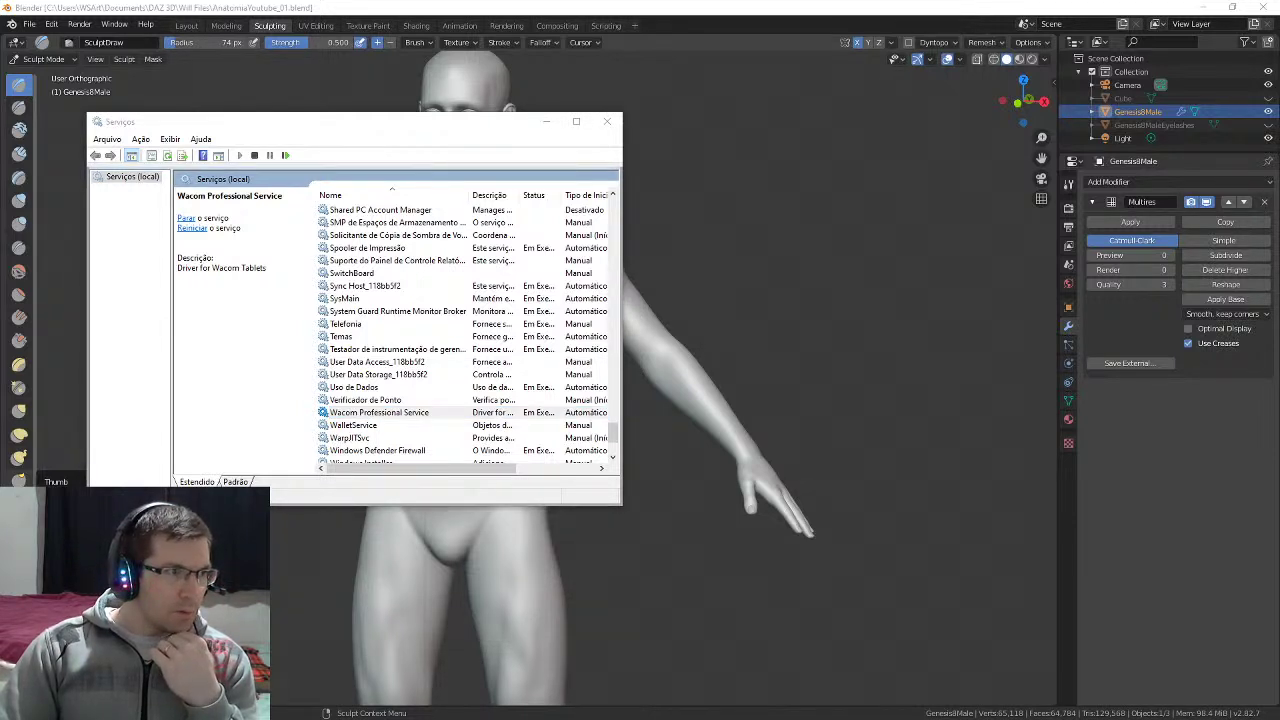
{"action": "left_click", "coordinate": [322, 413]}
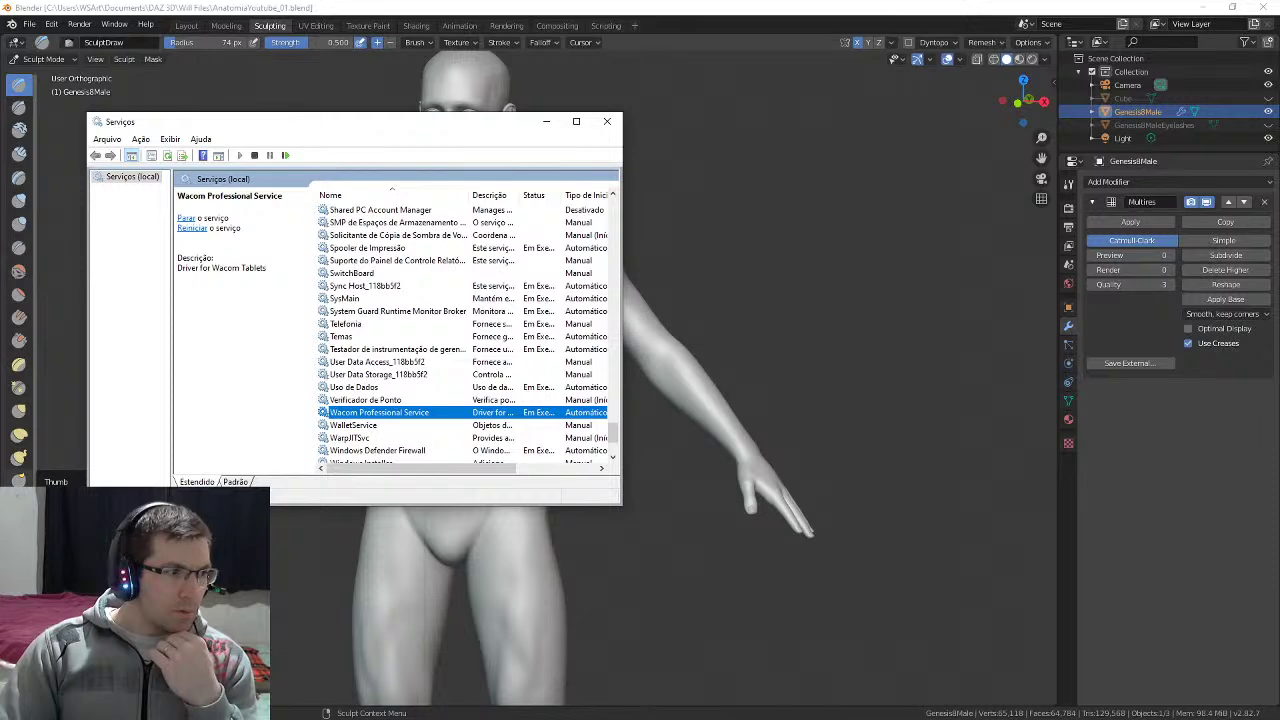
Step: Switch to Wacom Desktop Center, close it and move the Services window away from the sculpt
{"action": "key", "text": "alt+Tab"}
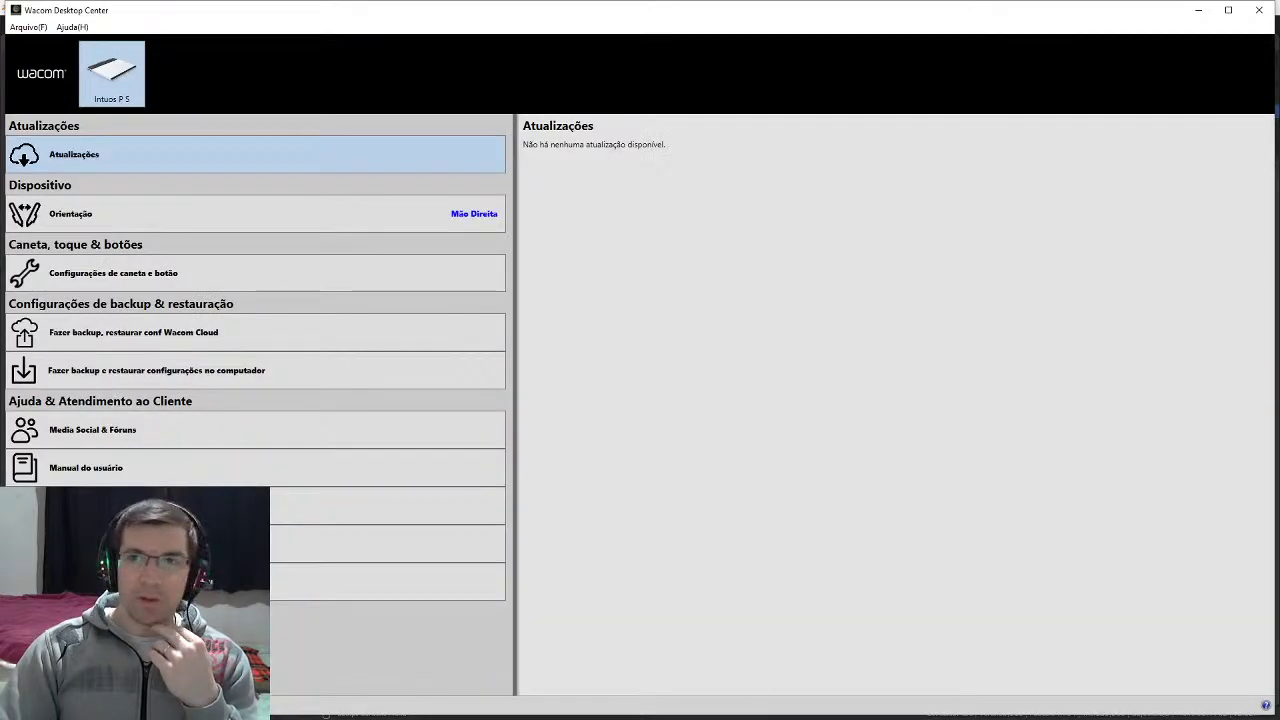
{"action": "left_click", "coordinate": [1259, 10]}
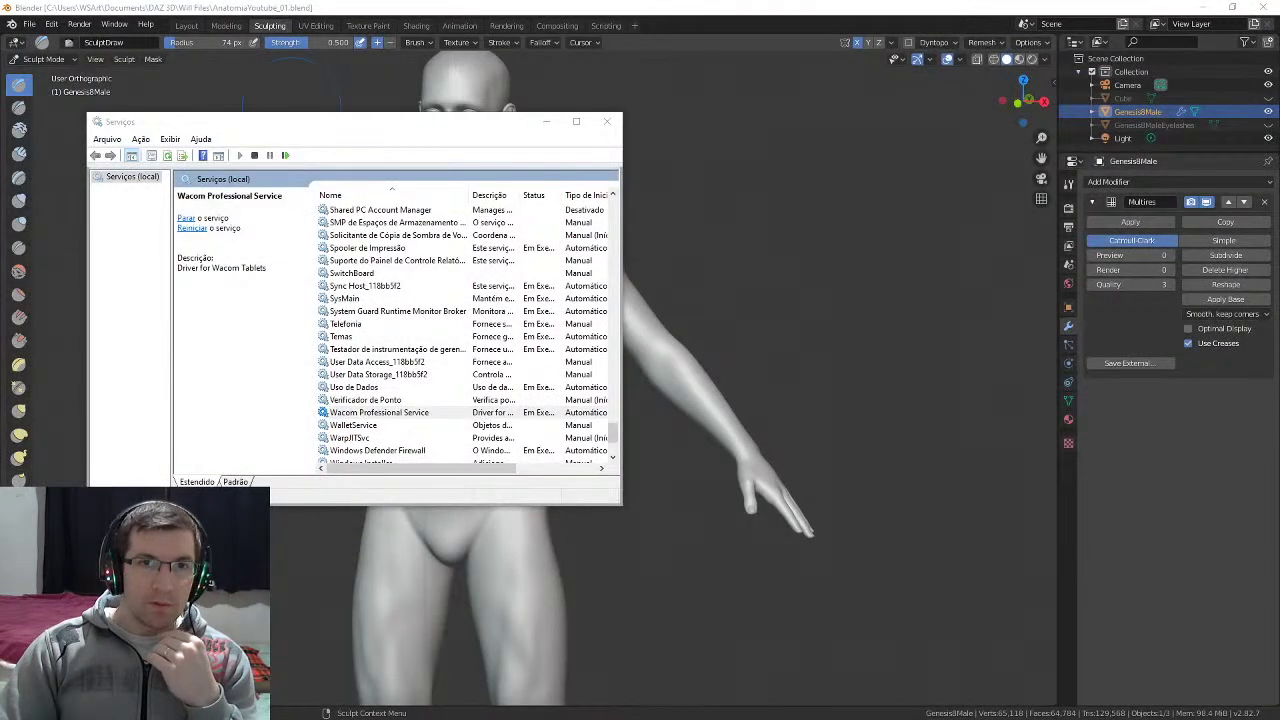
{"action": "left_click_drag", "start_coordinate": [380, 125], "coordinate": [0, 150]}
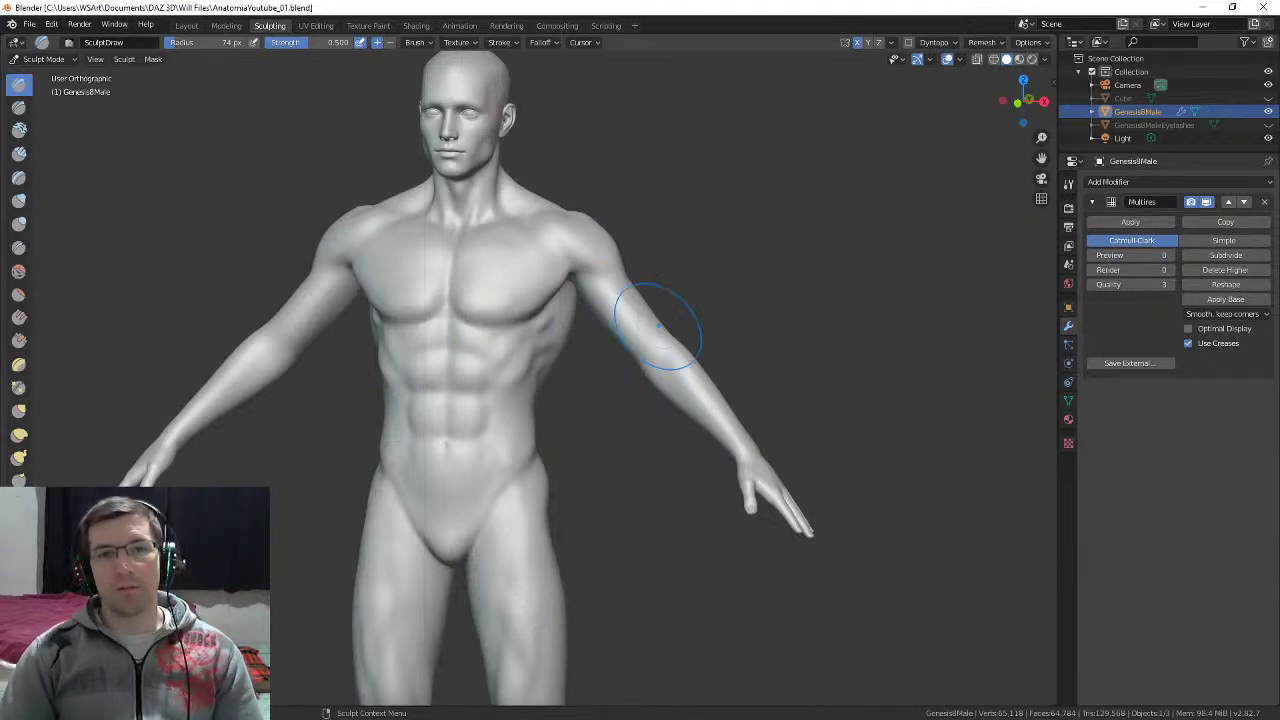
Step: Set the Draw brush radius to 54 px and sculpt over the ribs on the side of the torso
{"action": "middle_click_drag", "start_coordinate": [623, 314], "coordinate": [640, 287]}
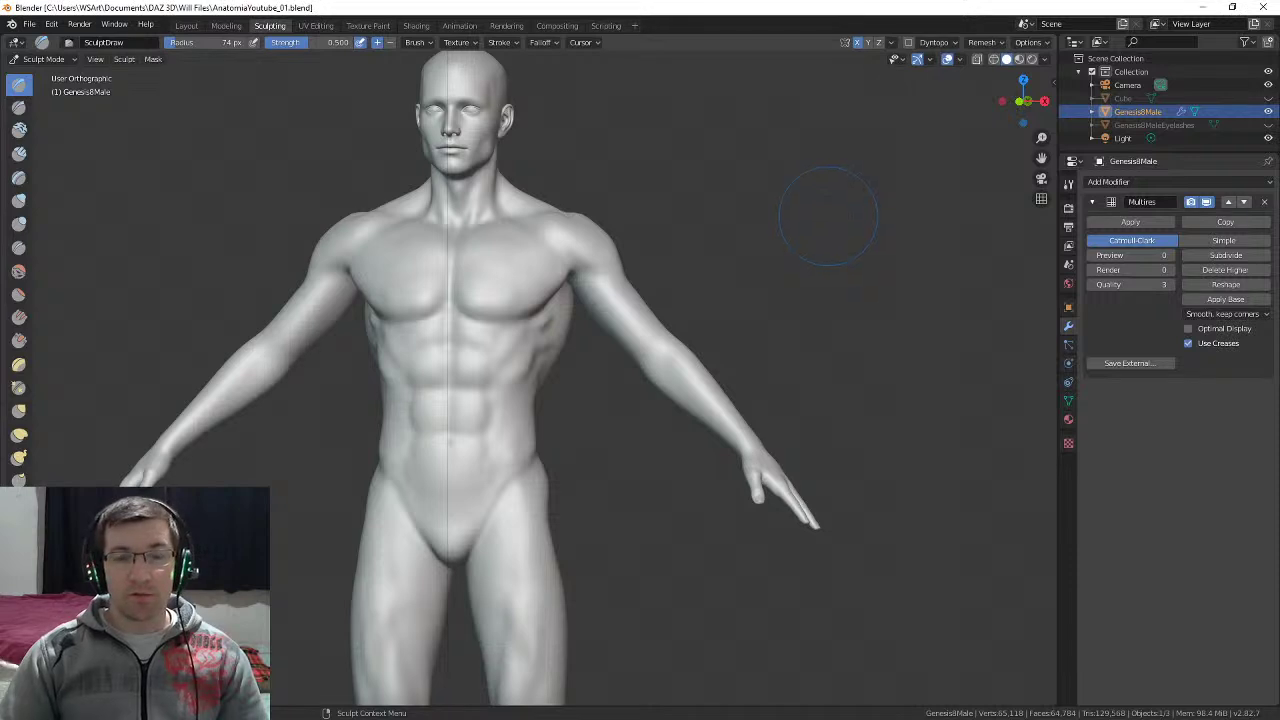
{"action": "middle_click_drag", "start_coordinate": [523, 323], "coordinate": [545, 318]}
{"action": "middle_click_drag", "start_coordinate": [520, 396], "coordinate": [615, 330]}
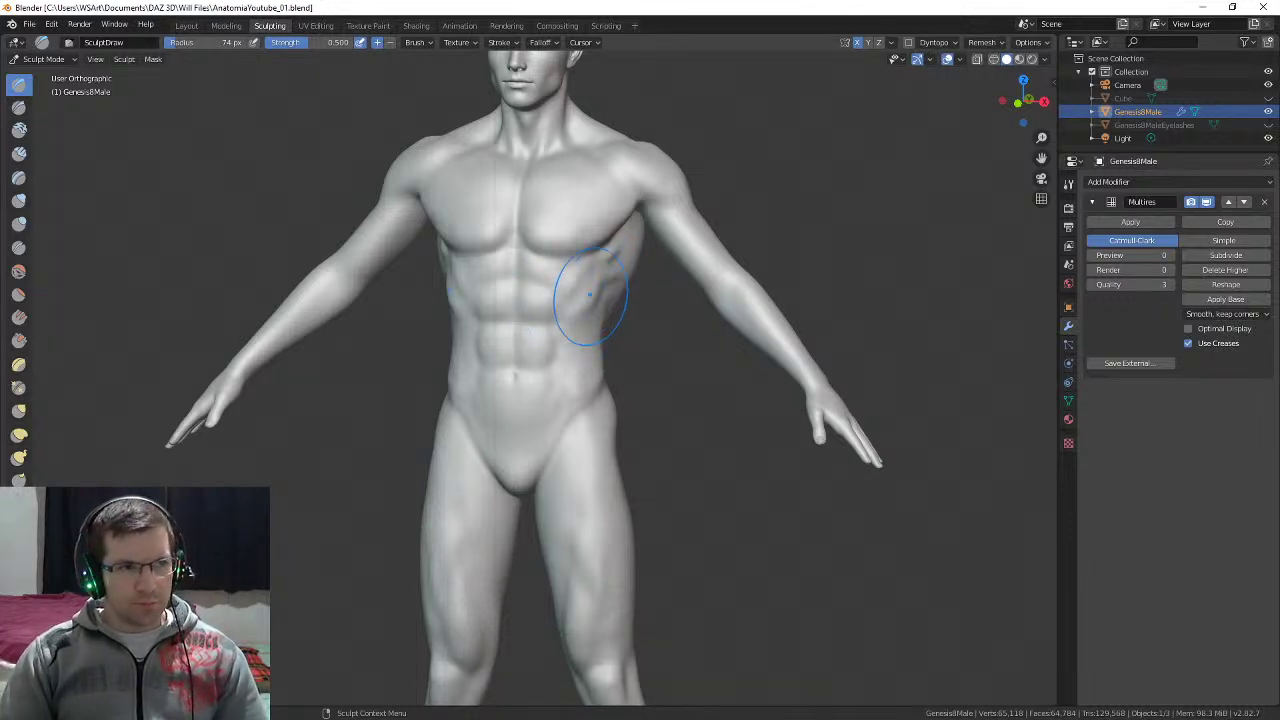
{"action": "key", "text": "f"}
{"action": "left_click", "coordinate": [590, 283]}
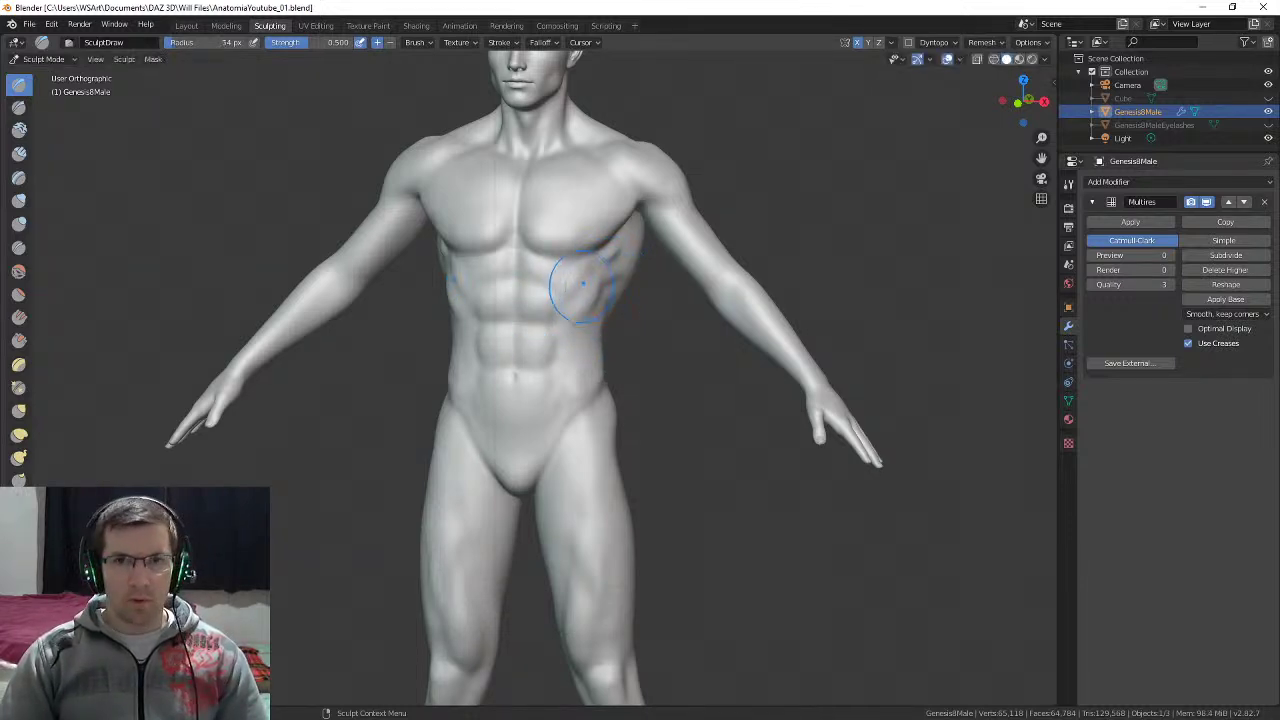
{"action": "middle_click_drag", "start_coordinate": [598, 290], "coordinate": [571, 286]}
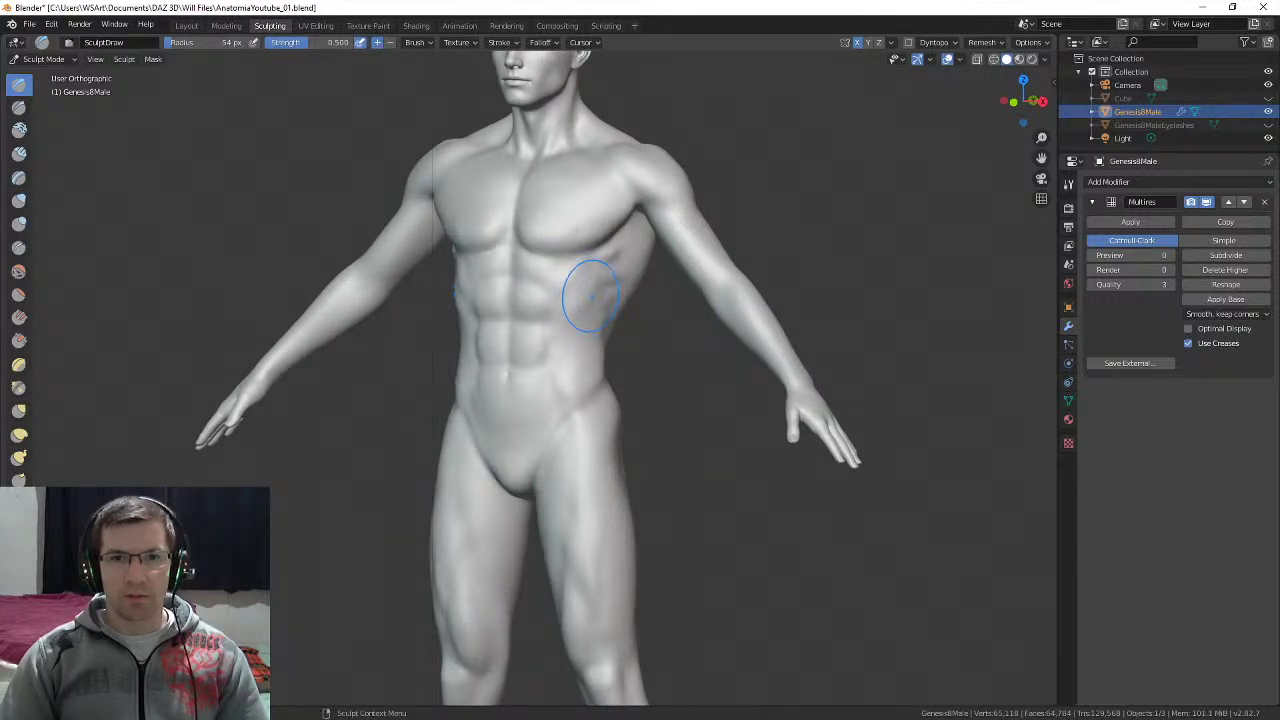
Step: Reduce the Draw brush radius to 32 px and refine the muscles between the ribs and the side of the abdomen
{"action": "key", "text": "bracketleft"}
{"action": "key", "text": "bracketleft"}
{"action": "key", "text": "bracketleft"}
{"action": "key", "text": "bracketleft"}
{"action": "key", "text": "bracketleft"}
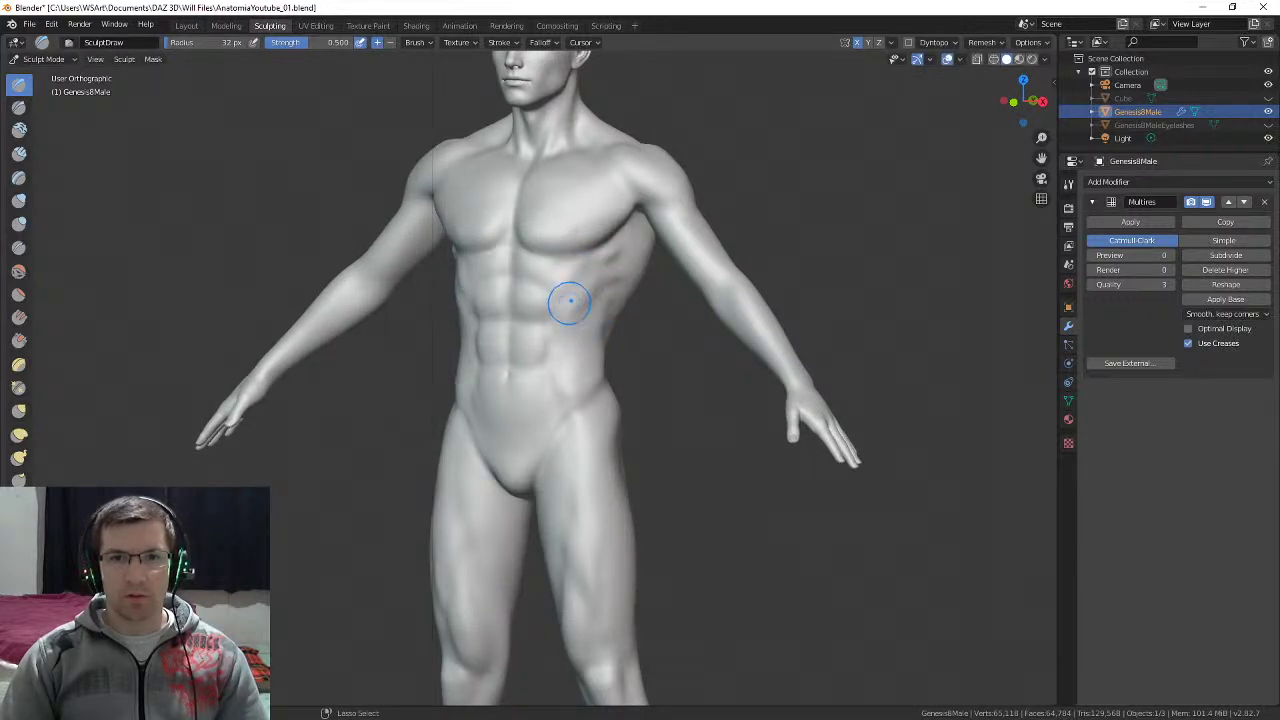
{"action": "middle_click_drag", "start_coordinate": [592, 322], "coordinate": [563, 311]}
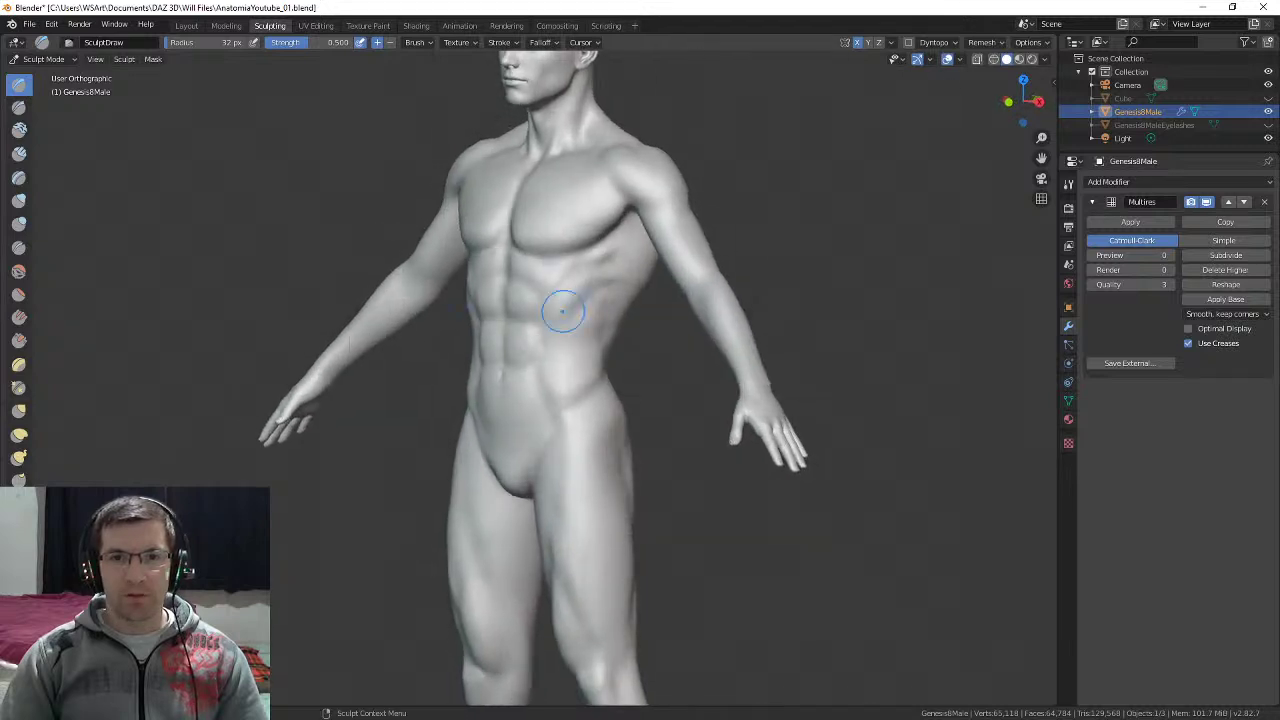
{"action": "mouse_move", "coordinate": [596, 362]}
{"action": "middle_mouse_down"}
{"action": "mouse_move", "coordinate": [614, 309]}
{"action": "mouse_move", "coordinate": [593, 332]}
{"action": "middle_mouse_up"}
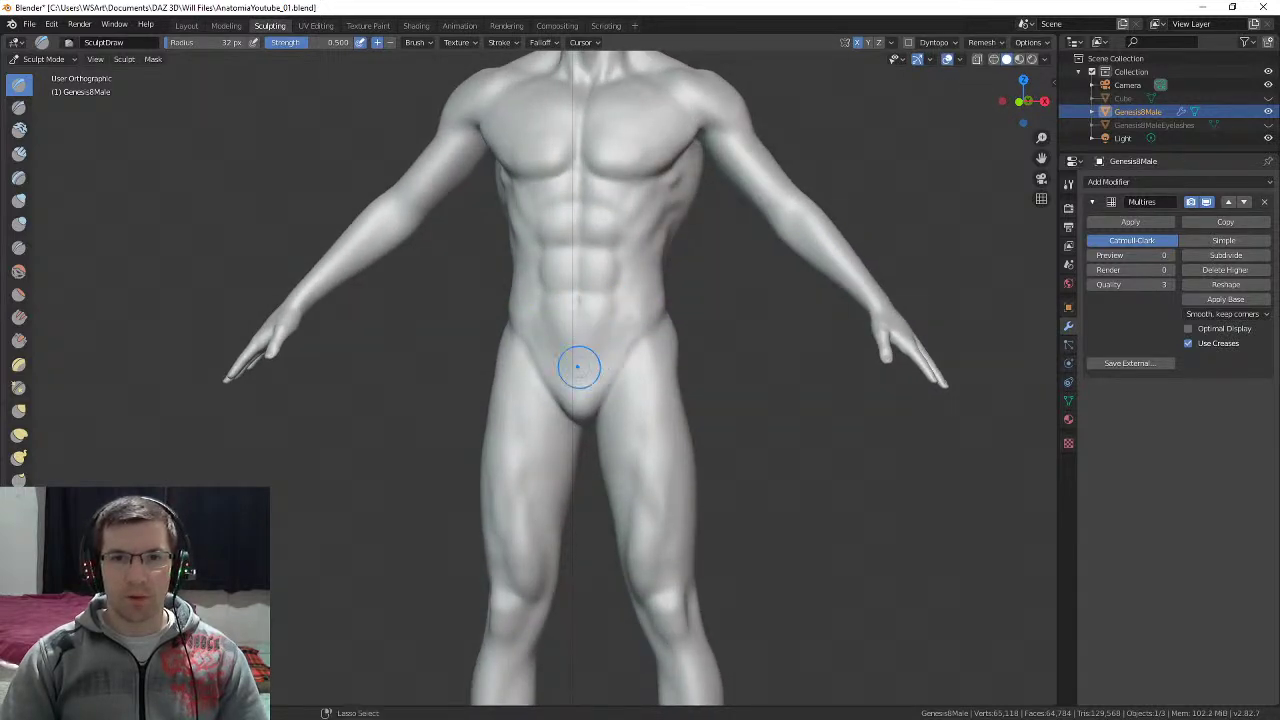
Step: Sculpt muscle definition on the front and sides of the thighs down to the knees with the 32 px Draw brush
{"action": "middle_click_drag", "start_coordinate": [635, 383], "coordinate": [648, 345]}
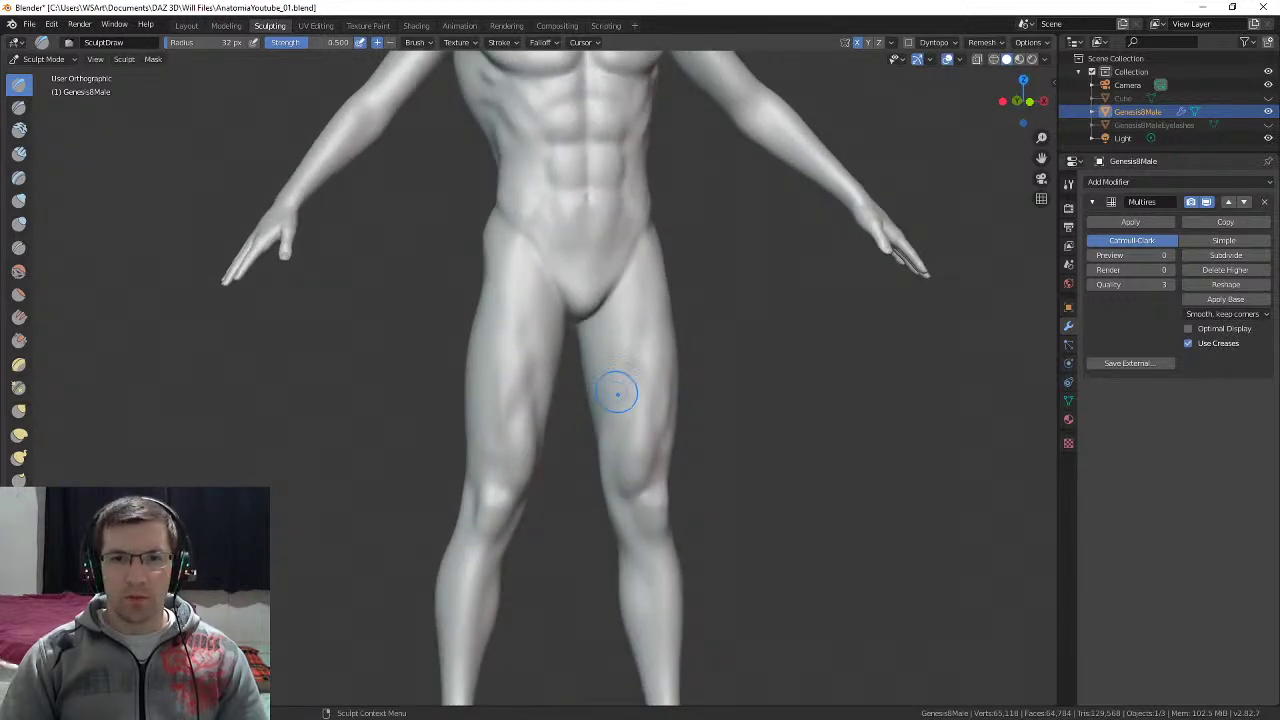
{"action": "middle_click_drag", "start_coordinate": [612, 472], "coordinate": [613, 325], "text": "shift"}
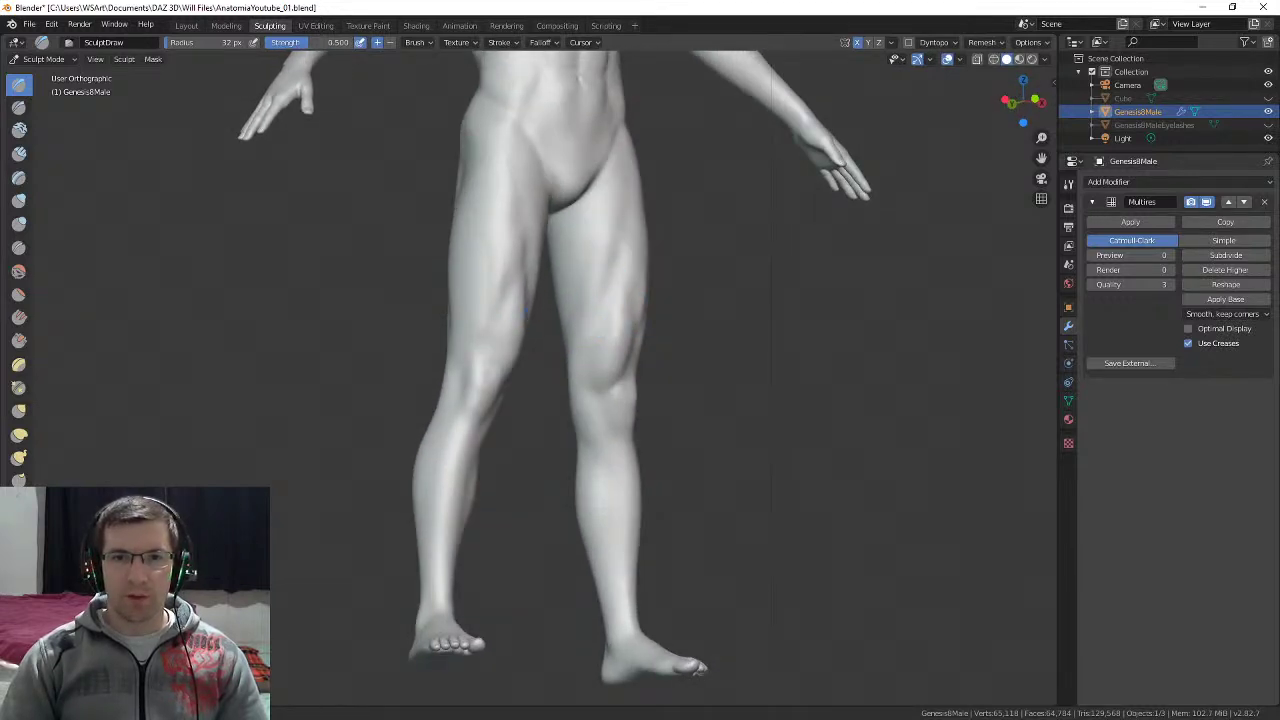
{"action": "middle_click_drag", "start_coordinate": [585, 402], "coordinate": [586, 240]}
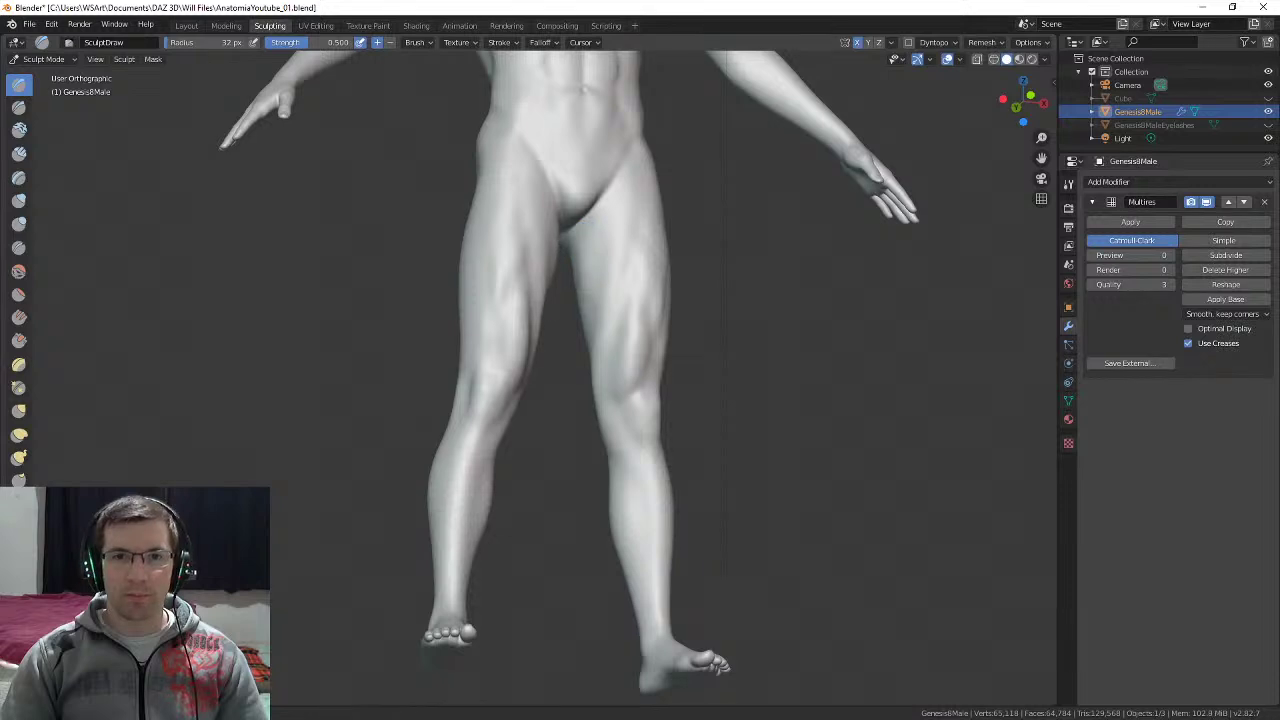
{"action": "middle_click_drag", "start_coordinate": [583, 325], "coordinate": [565, 281]}
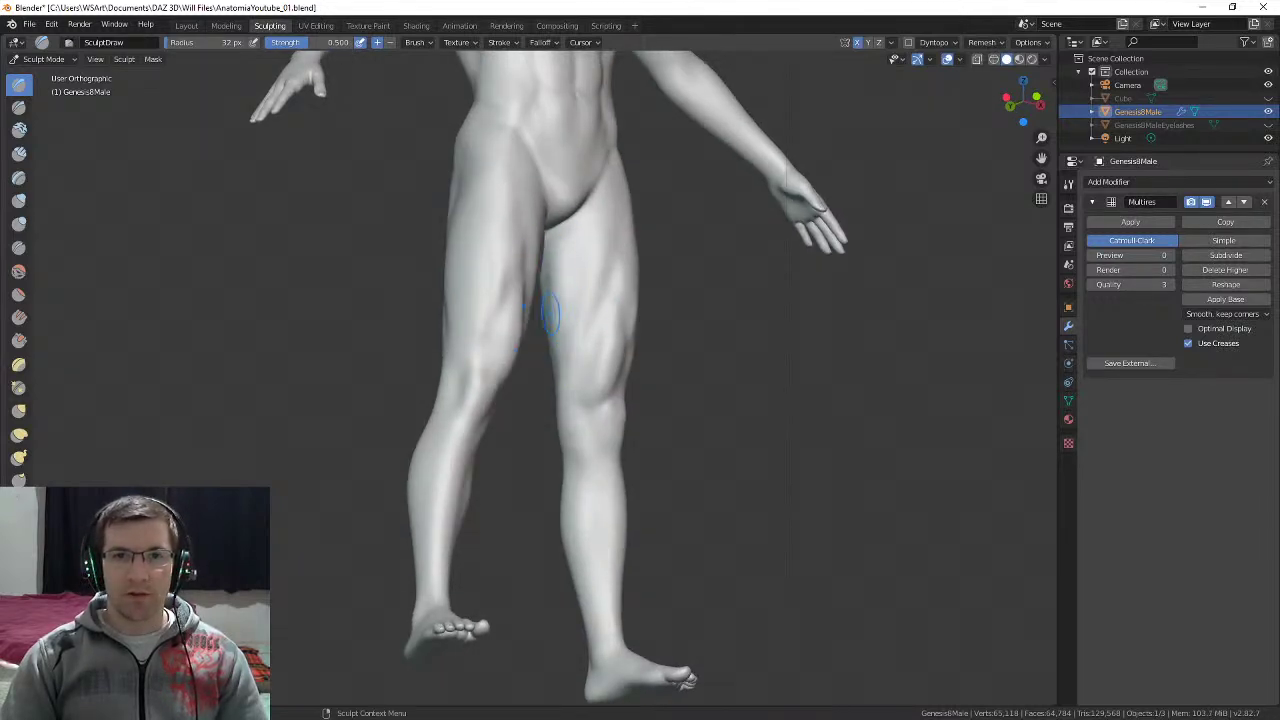
{"action": "middle_click_drag", "start_coordinate": [550, 313], "coordinate": [565, 216]}
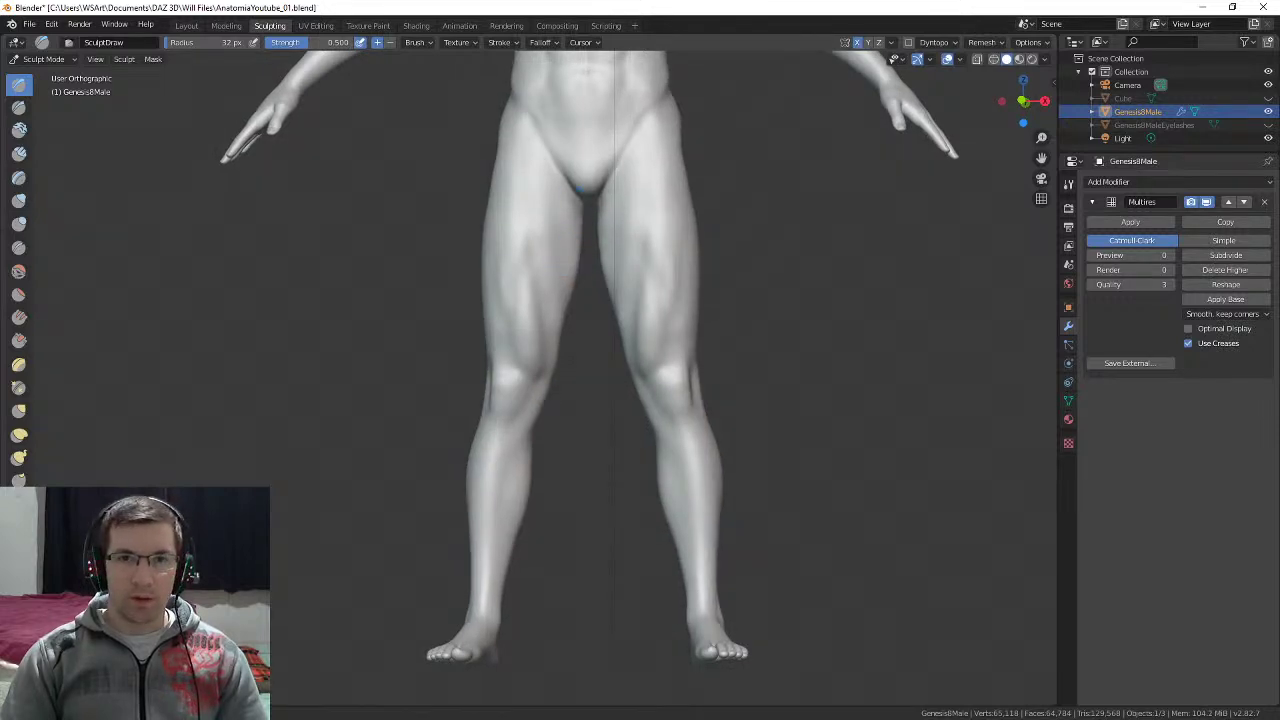
{"action": "middle_click_drag", "start_coordinate": [565, 195], "coordinate": [536, 219]}
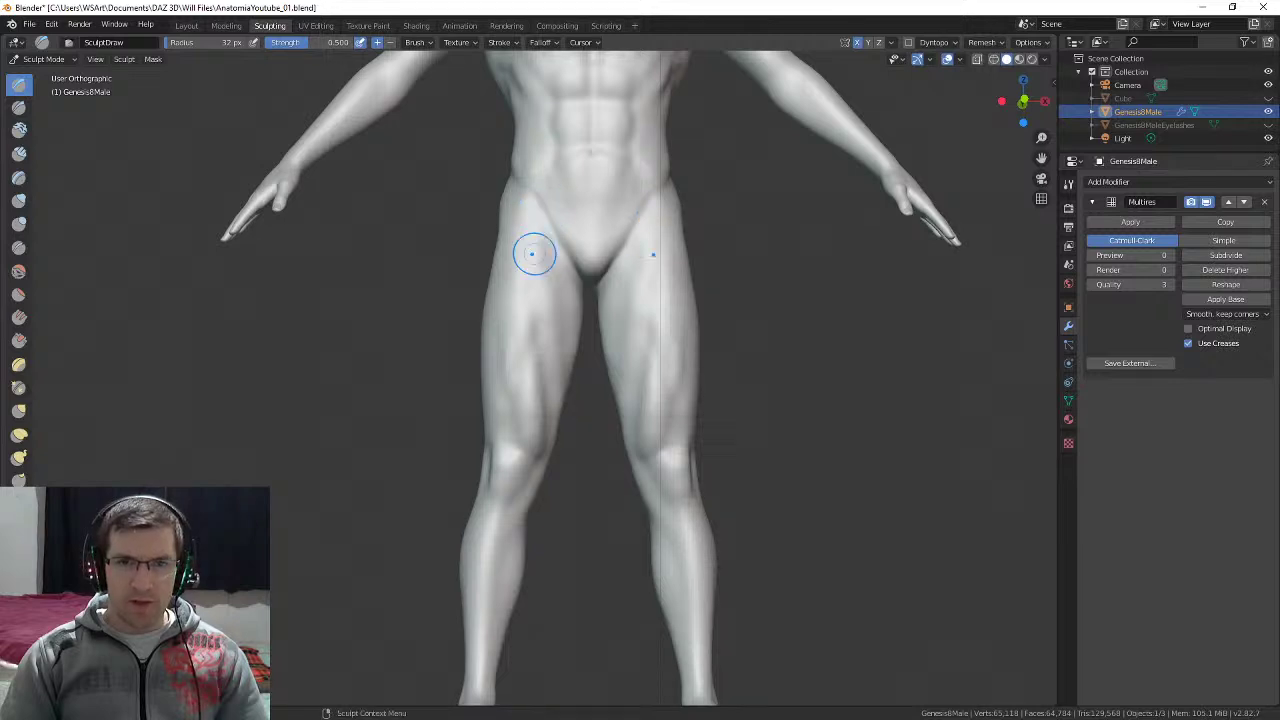
{"action": "middle_click_drag", "start_coordinate": [523, 294], "coordinate": [523, 260]}
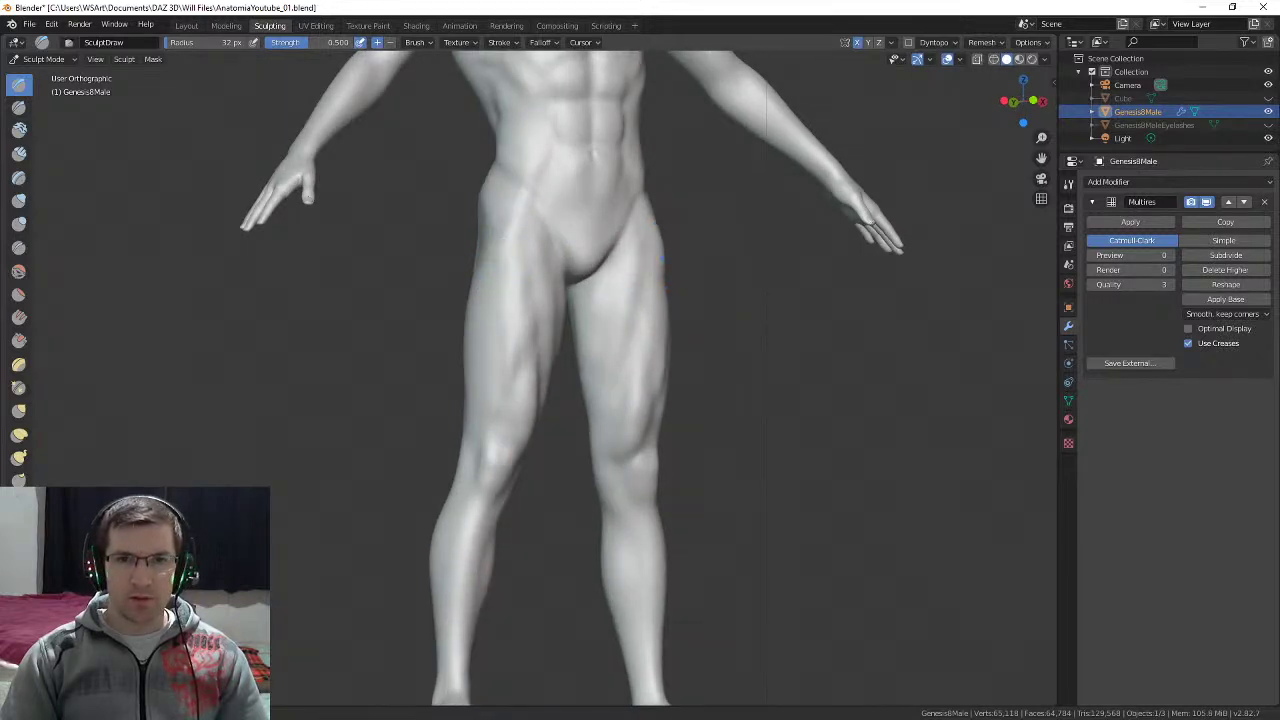
{"action": "mouse_move", "coordinate": [560, 316]}
{"action": "middle_mouse_down"}
{"action": "mouse_move", "coordinate": [512, 318]}
{"action": "mouse_move", "coordinate": [462, 342]}
{"action": "mouse_move", "coordinate": [519, 333]}
{"action": "middle_mouse_up"}
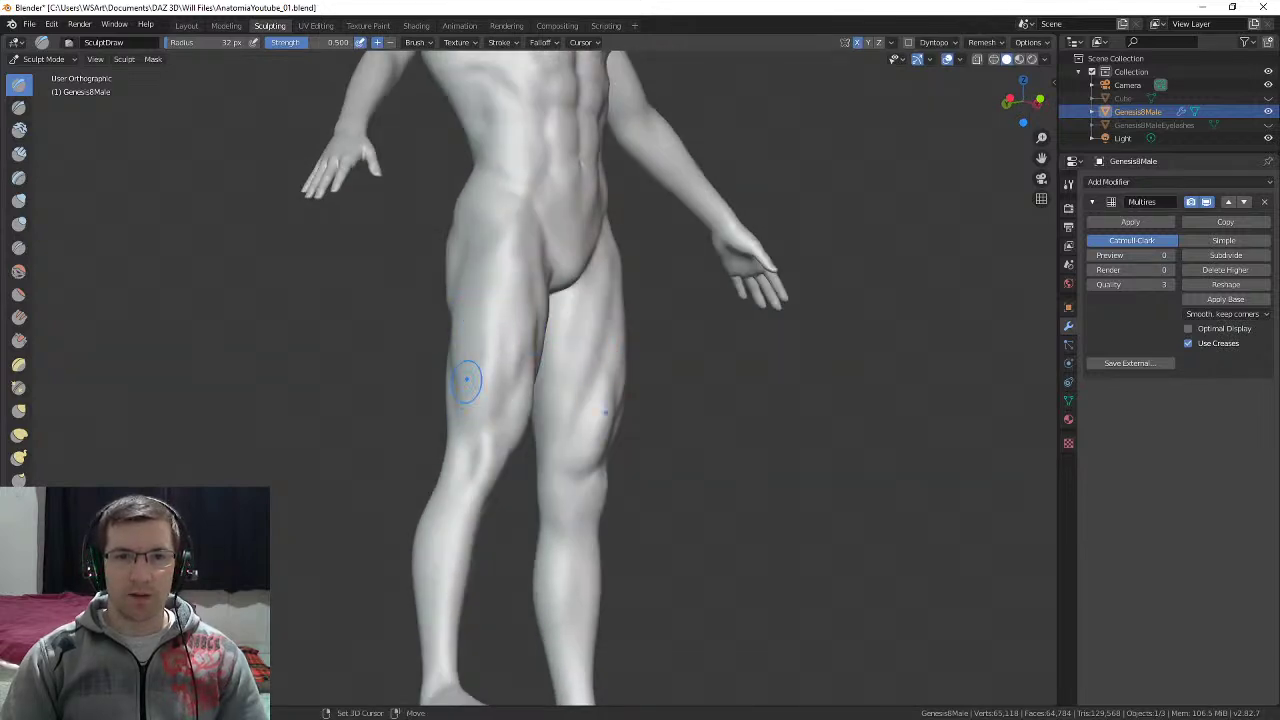
{"action": "mouse_move", "coordinate": [466, 378]}
{"action": "middle_mouse_down"}
{"action": "mouse_move", "coordinate": [511, 319]}
{"action": "mouse_move", "coordinate": [540, 400]}
{"action": "mouse_move", "coordinate": [541, 354]}
{"action": "mouse_move", "coordinate": [576, 287]}
{"action": "mouse_move", "coordinate": [570, 322]}
{"action": "mouse_move", "coordinate": [542, 338]}
{"action": "mouse_move", "coordinate": [507, 229]}
{"action": "middle_mouse_up"}
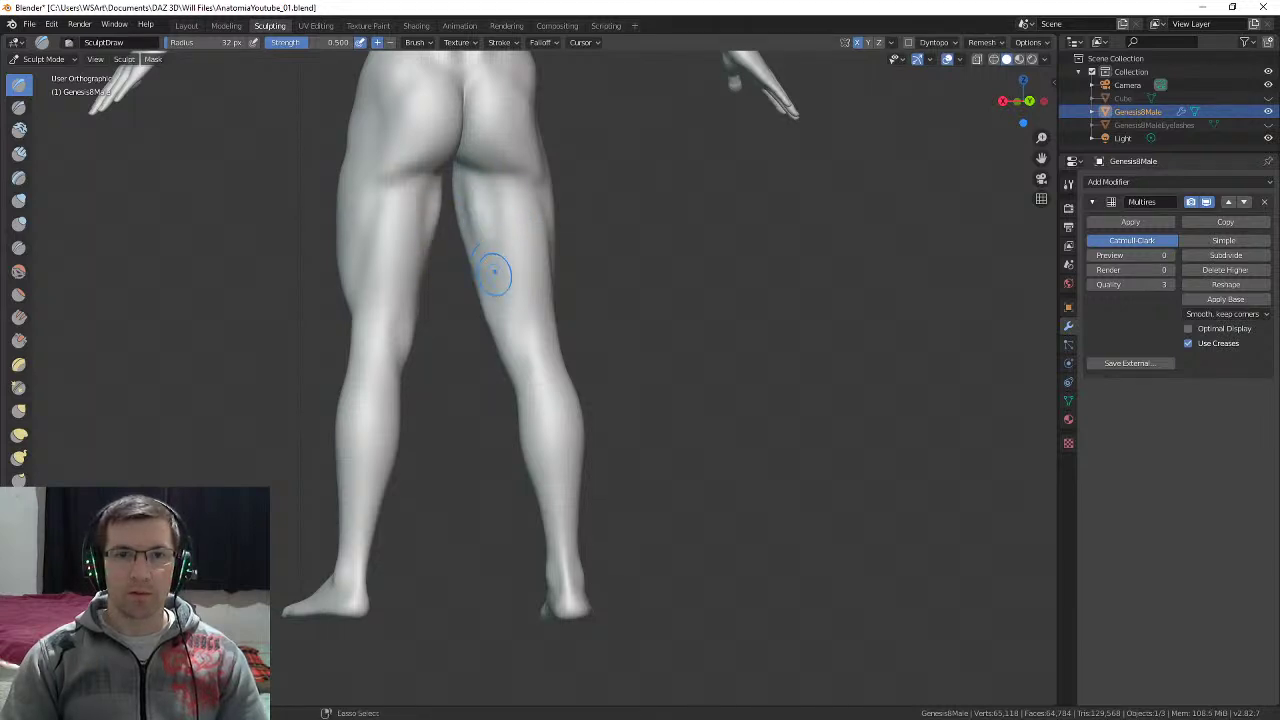
Step: Add Draw brush strokes along the back of the thigh to define the hamstrings below the buttocks
{"action": "left_click_drag", "start_coordinate": [498, 201], "coordinate": [512, 304]}
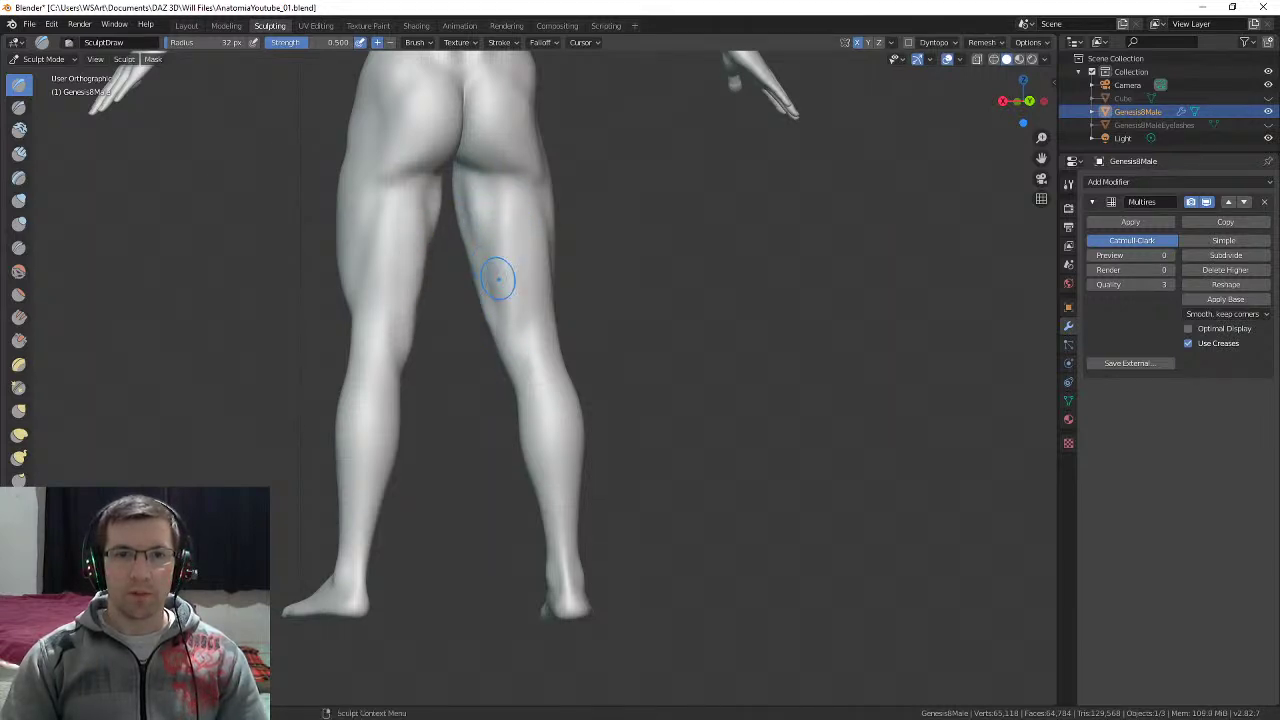
{"action": "middle_click_drag", "start_coordinate": [517, 277], "coordinate": [474, 252]}
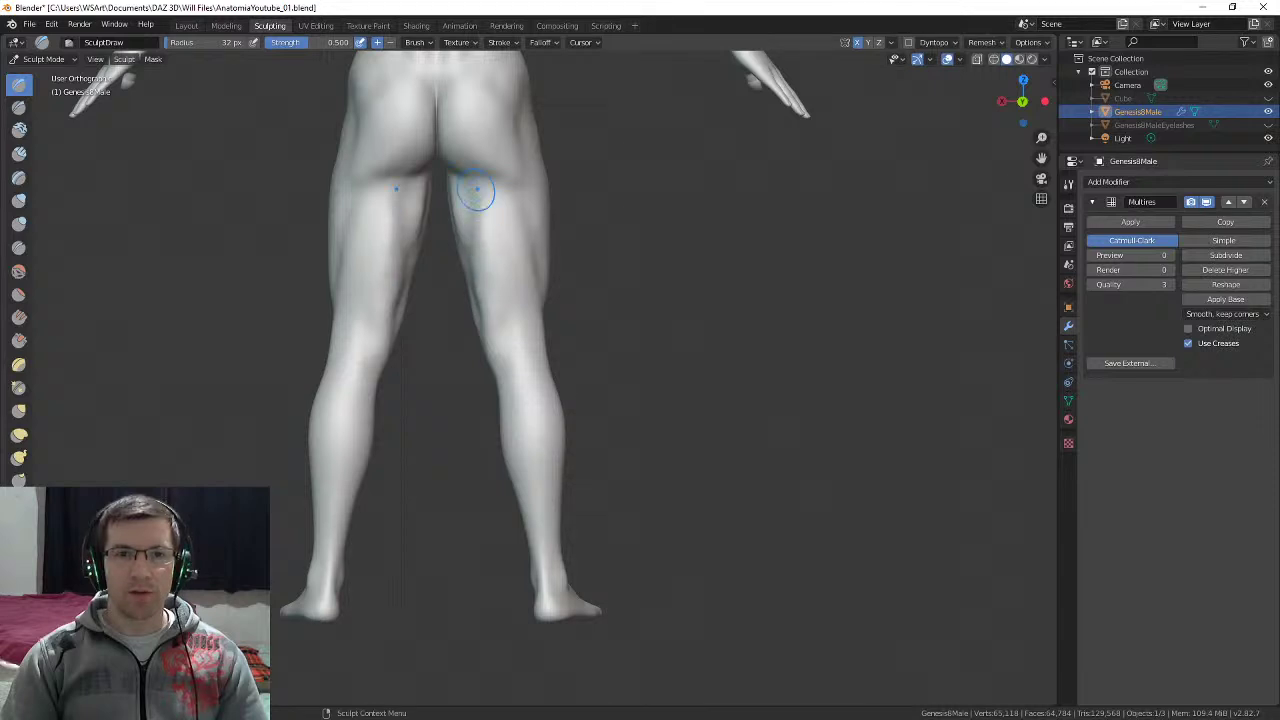
{"action": "mouse_move", "coordinate": [484, 208]}
{"action": "middle_mouse_down"}
{"action": "mouse_move", "coordinate": [530, 196]}
{"action": "mouse_move", "coordinate": [501, 173]}
{"action": "middle_mouse_up"}
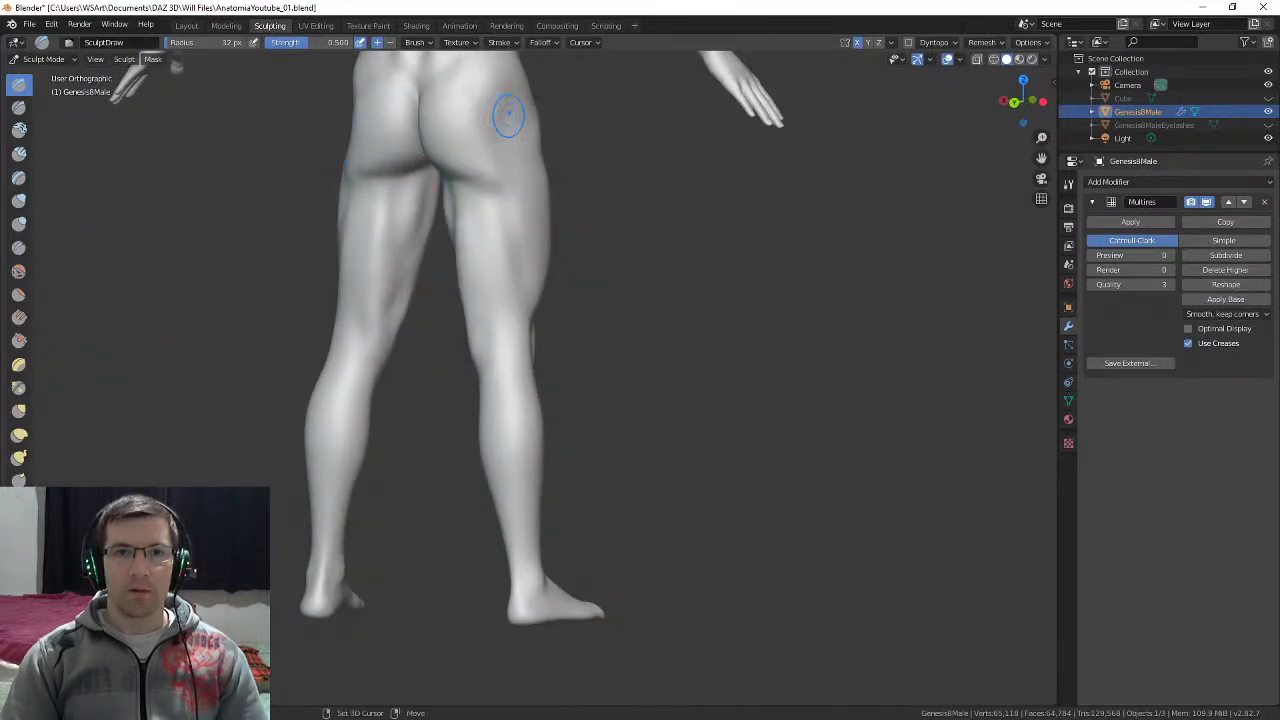
Step: Sculpt the outer buttocks and thighs with a larger Draw brush of 76 px, ending with the radius at 58 px
{"action": "middle_click_drag", "start_coordinate": [508, 116], "coordinate": [509, 234]}
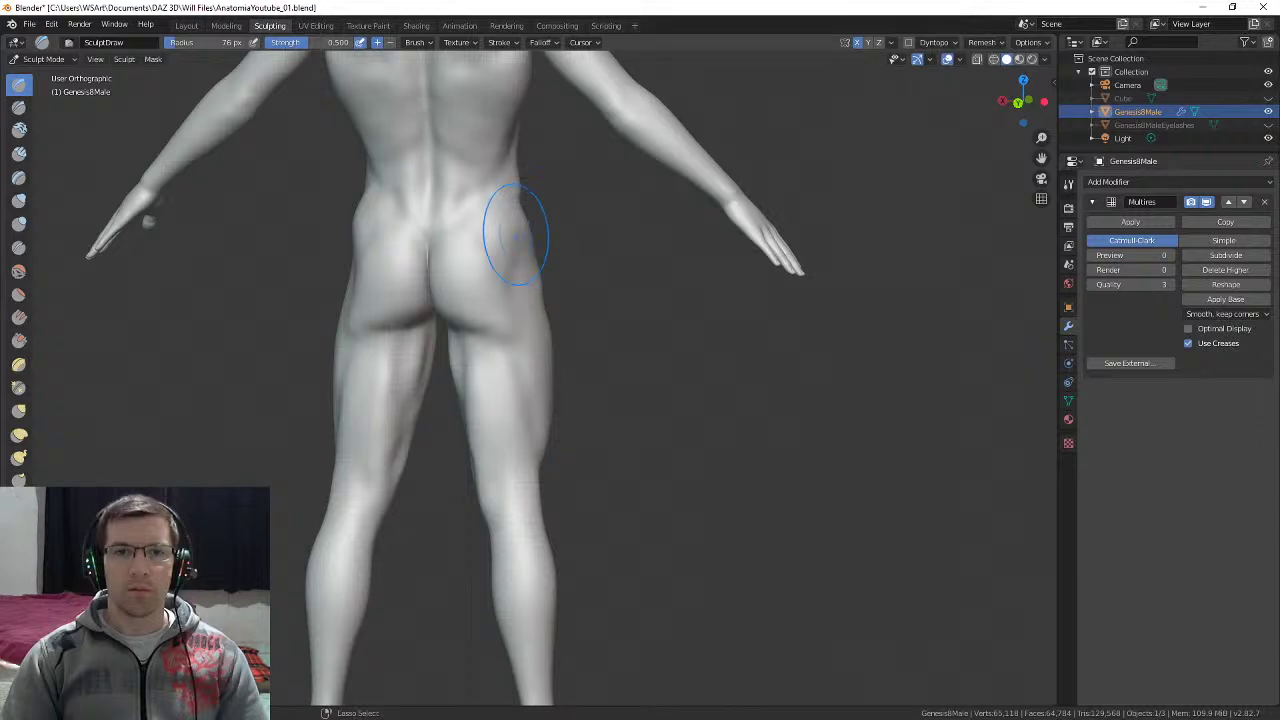
{"action": "middle_click_drag", "start_coordinate": [509, 234], "coordinate": [510, 232]}
{"action": "mouse_move", "coordinate": [509, 277]}
{"action": "middle_mouse_down"}
{"action": "mouse_move", "coordinate": [466, 257]}
{"action": "mouse_move", "coordinate": [479, 265]}
{"action": "middle_mouse_up"}
{"action": "mouse_move", "coordinate": [479, 311]}
{"action": "middle_mouse_down"}
{"action": "mouse_move", "coordinate": [448, 306]}
{"action": "mouse_move", "coordinate": [471, 314]}
{"action": "mouse_move", "coordinate": [460, 287]}
{"action": "mouse_move", "coordinate": [490, 318]}
{"action": "mouse_move", "coordinate": [452, 318]}
{"action": "mouse_move", "coordinate": [565, 350]}
{"action": "middle_mouse_up"}
{"action": "key", "text": "f"}
{"action": "left_click", "coordinate": [509, 300]}
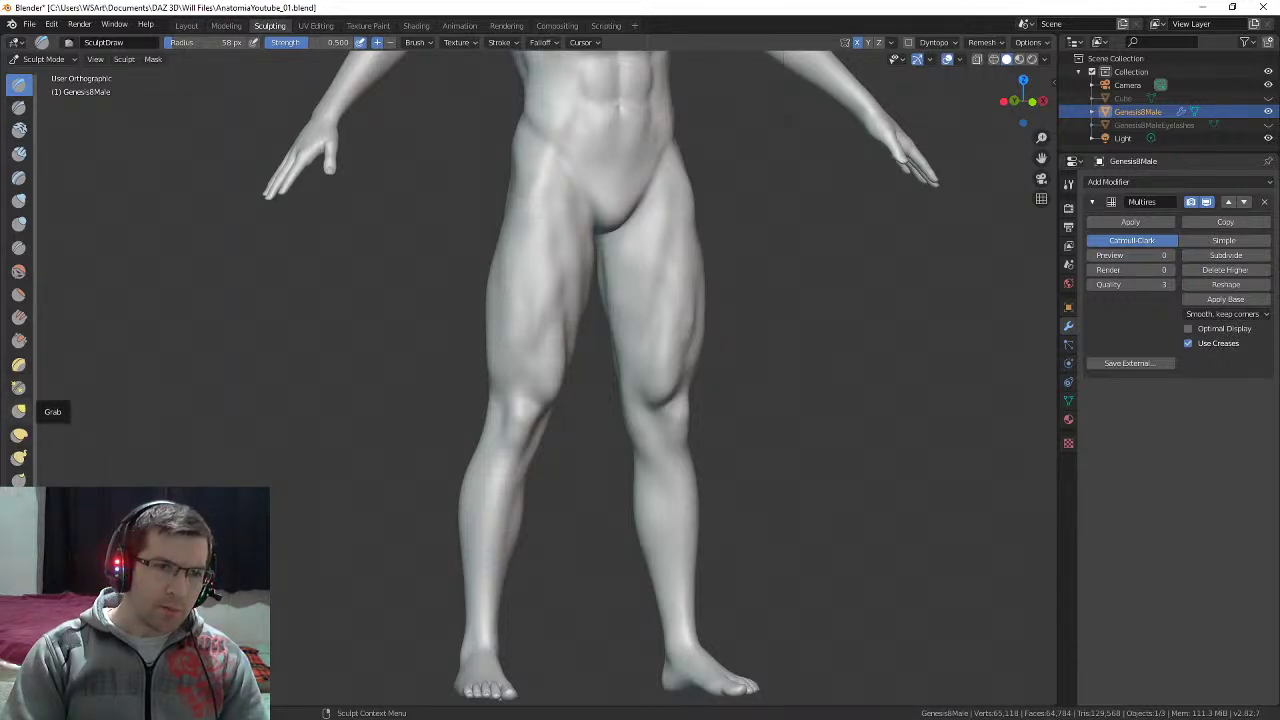
Step: Switch to the Grab brush with a radius of 123 px and adjust the inner thigh contour from the front
{"action": "left_click", "coordinate": [19, 410]}
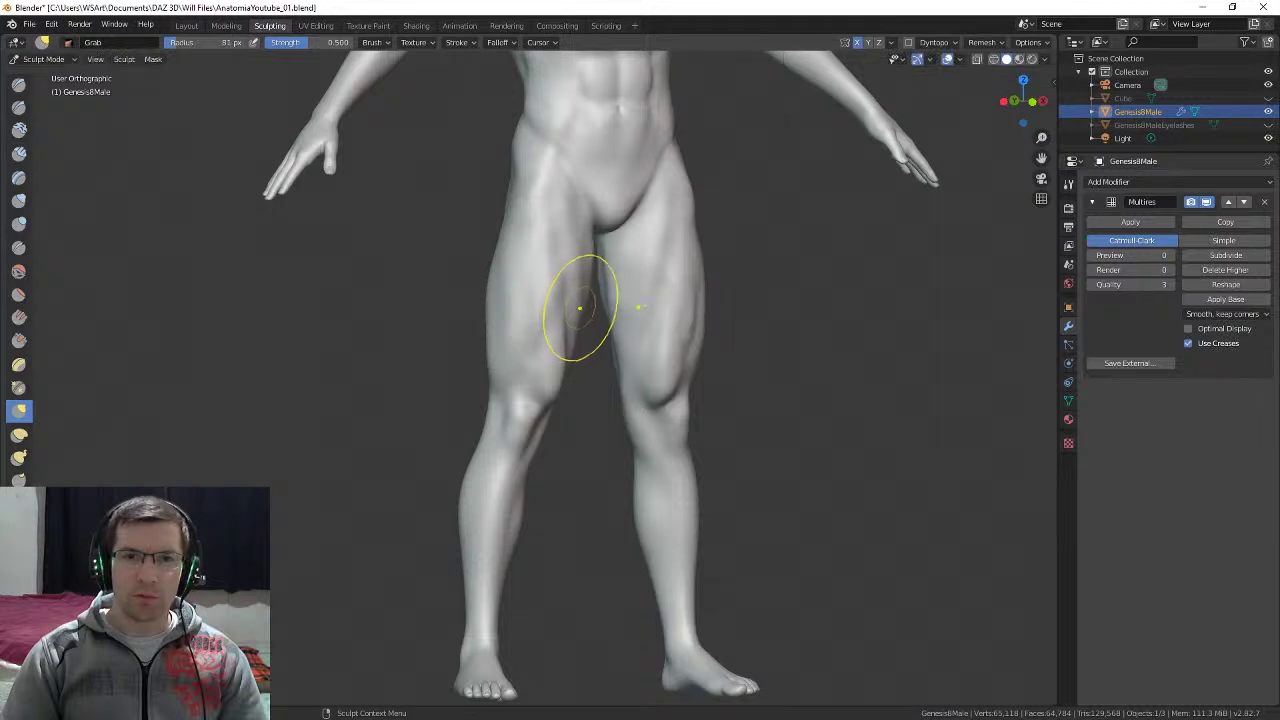
{"action": "key", "text": "f"}
{"action": "left_click", "coordinate": [645, 319]}
{"action": "left_click_drag", "start_coordinate": [567, 352], "coordinate": [573, 346]}
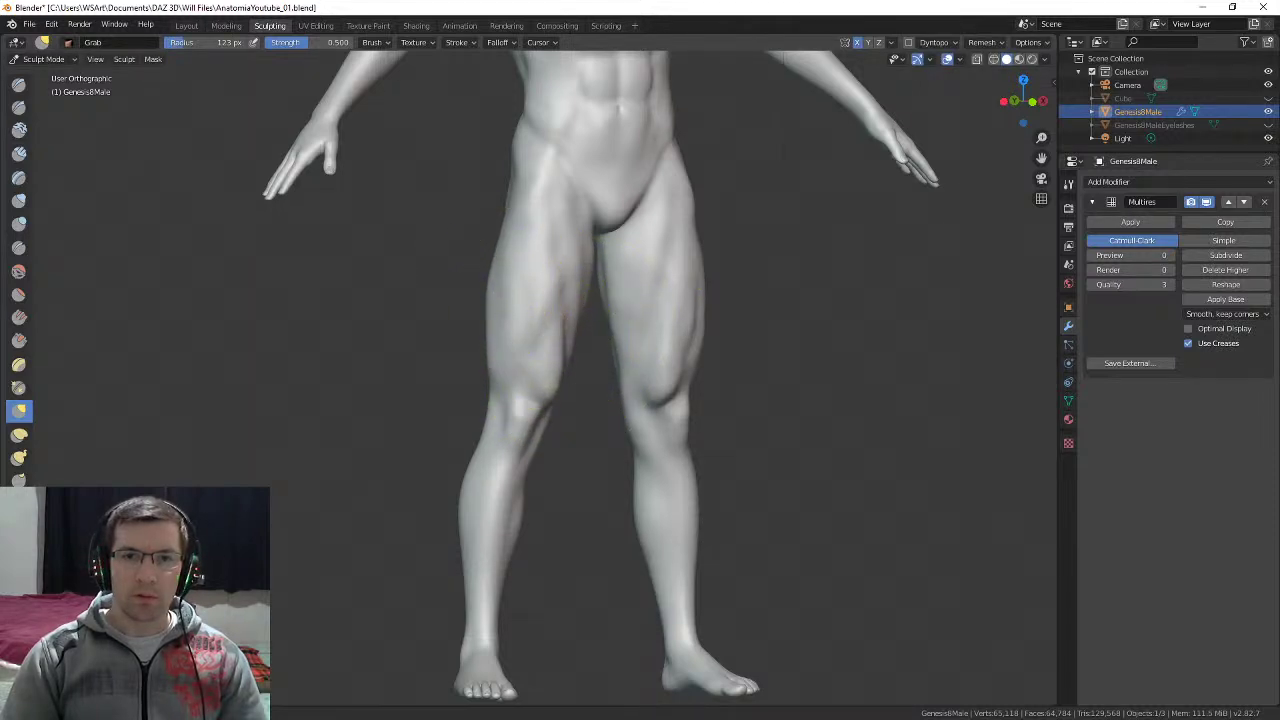
Step: Pull the back of the thigh and the buttock outward in side profile with the Grab brush
{"action": "middle_click_drag", "start_coordinate": [511, 251], "coordinate": [614, 229]}
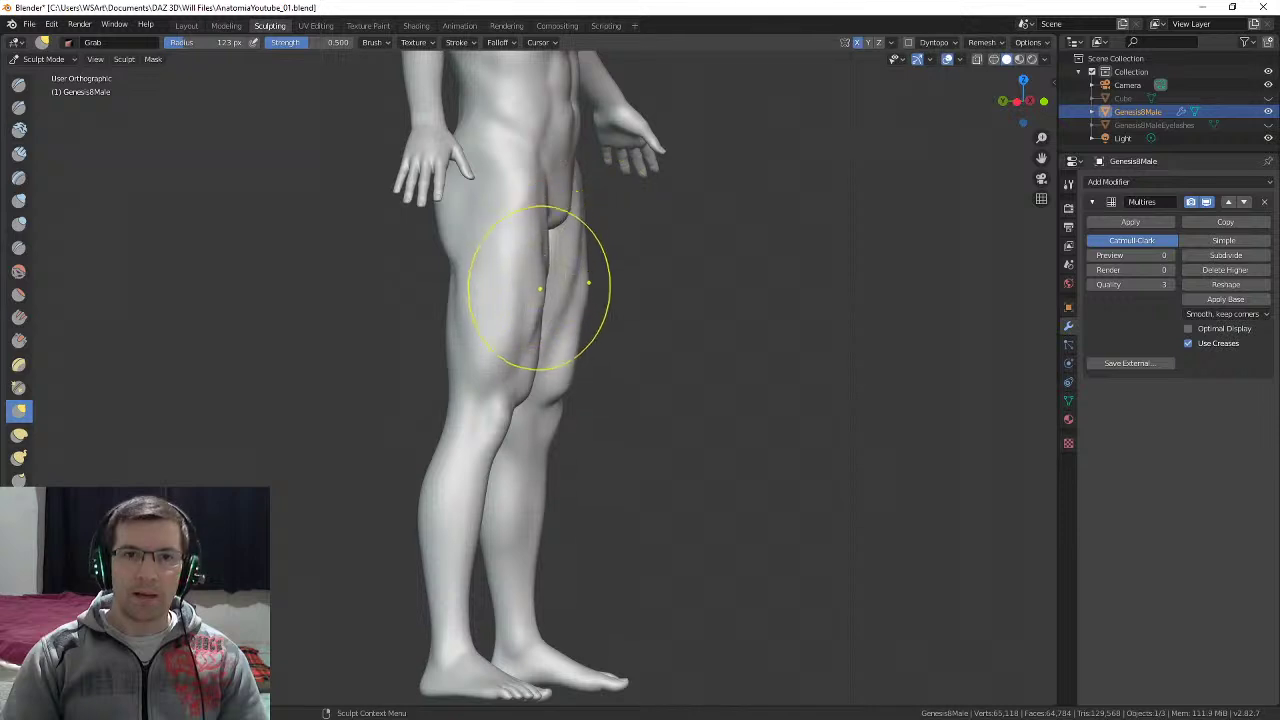
{"action": "middle_click_drag", "start_coordinate": [528, 315], "coordinate": [503, 300]}
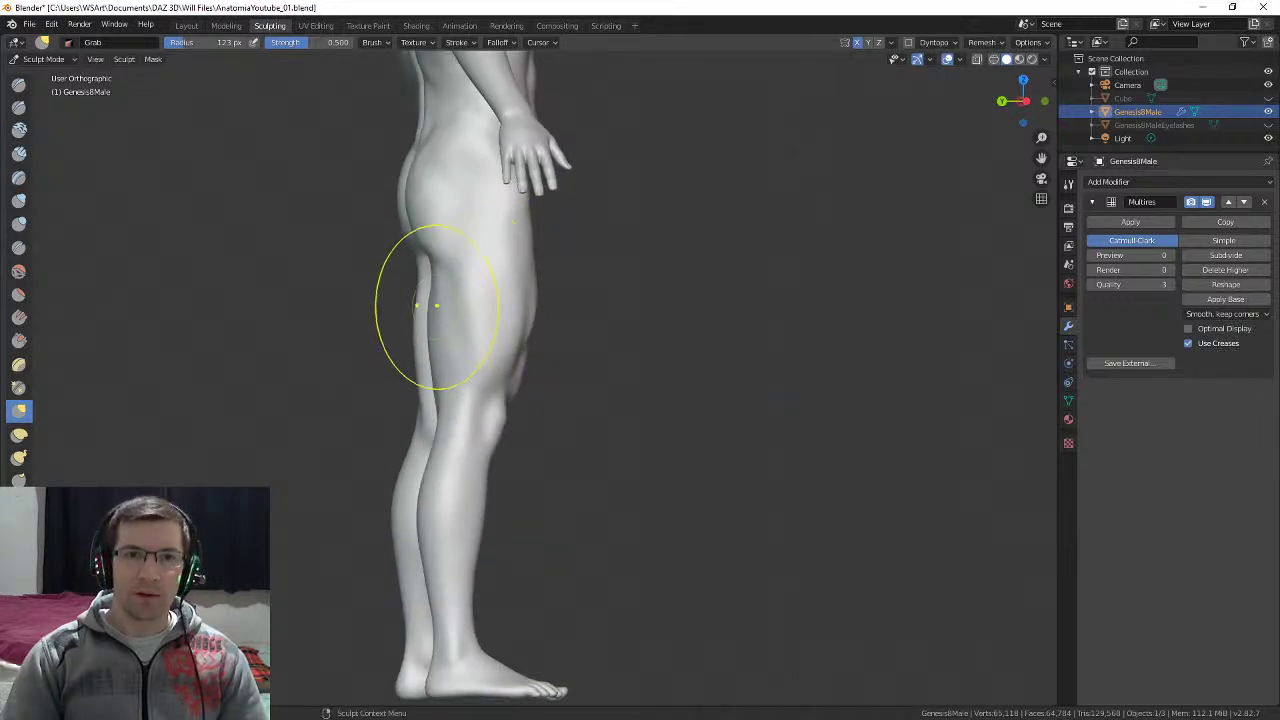
{"action": "left_click_drag", "start_coordinate": [417, 365], "coordinate": [410, 352]}
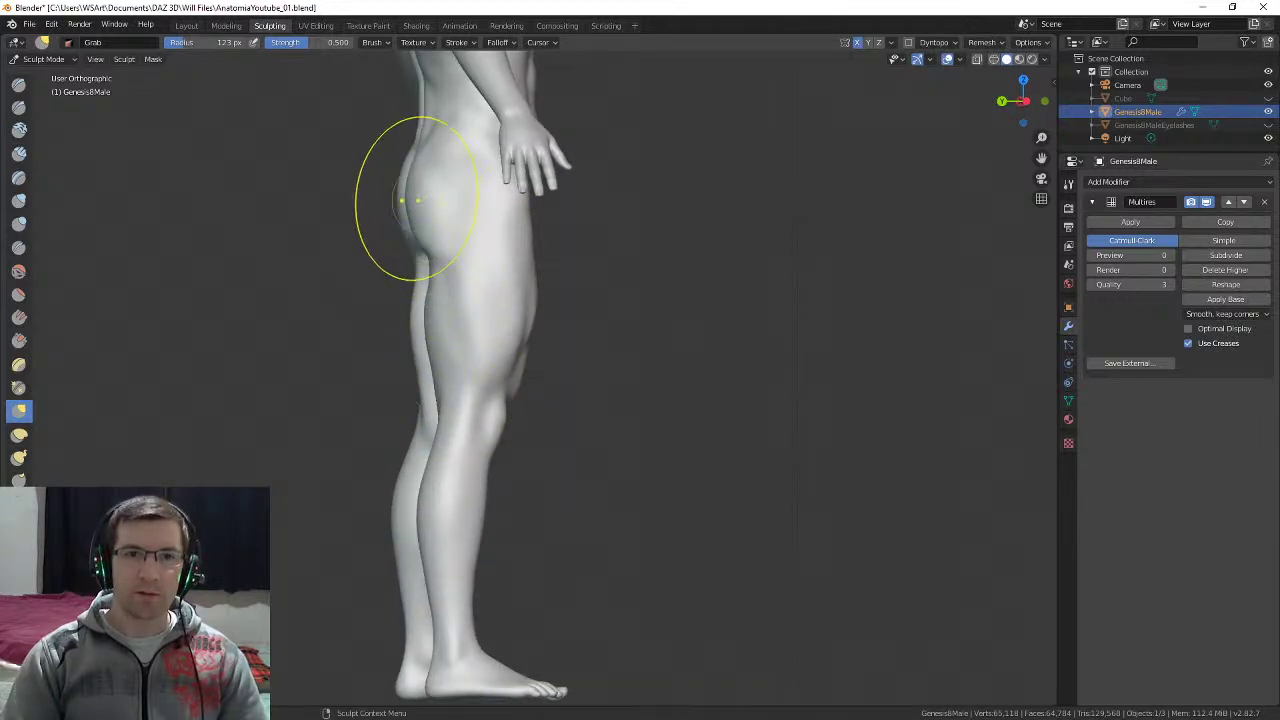
{"action": "left_click_drag", "start_coordinate": [405, 230], "coordinate": [401, 218]}
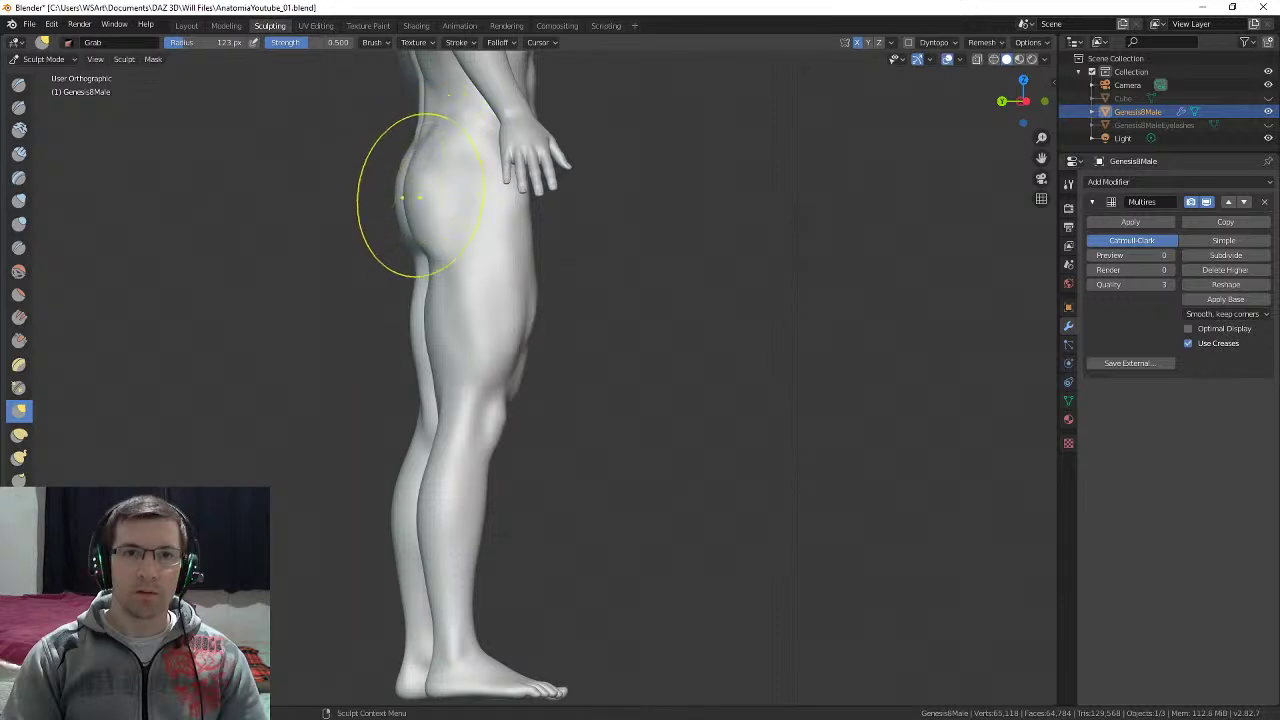
Step: Set the Grab brush radius to 96 px and reshape the calf and shin profile from the side
{"action": "middle_click_drag", "start_coordinate": [406, 251], "coordinate": [534, 257]}
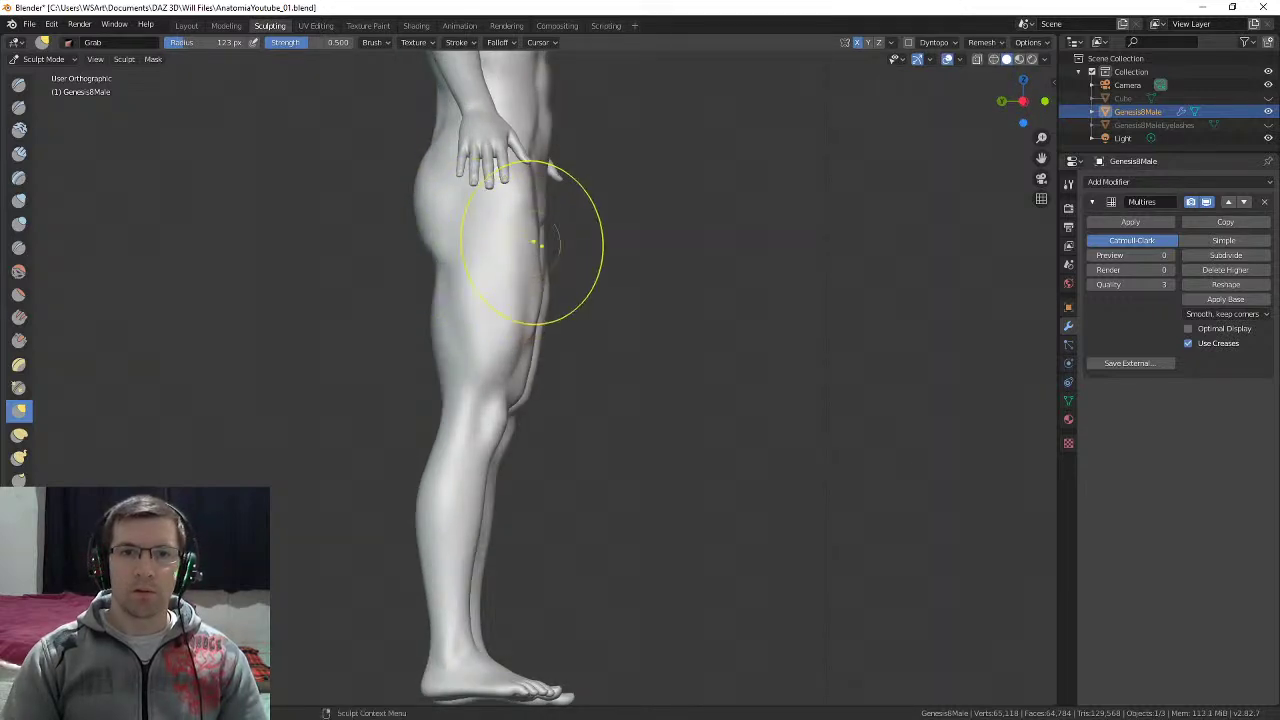
{"action": "middle_click_drag", "start_coordinate": [521, 388], "coordinate": [592, 271], "text": "shift"}
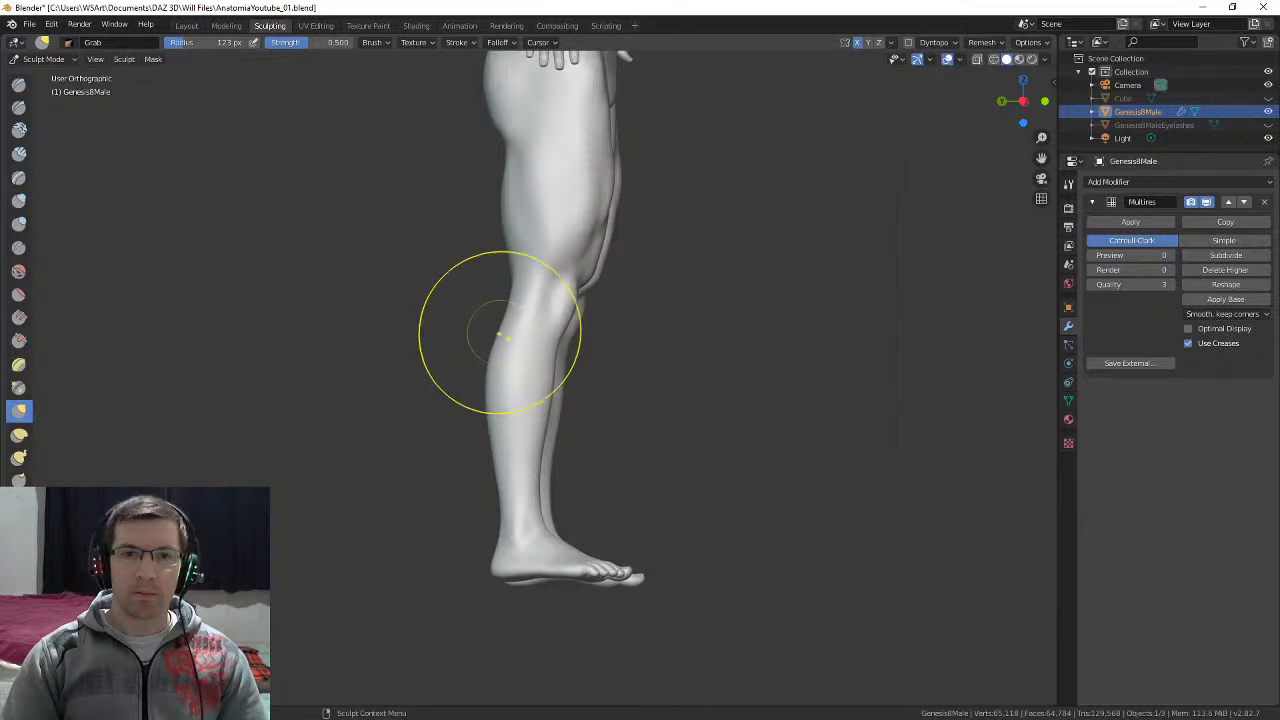
{"action": "middle_click_drag", "start_coordinate": [487, 358], "coordinate": [496, 360]}
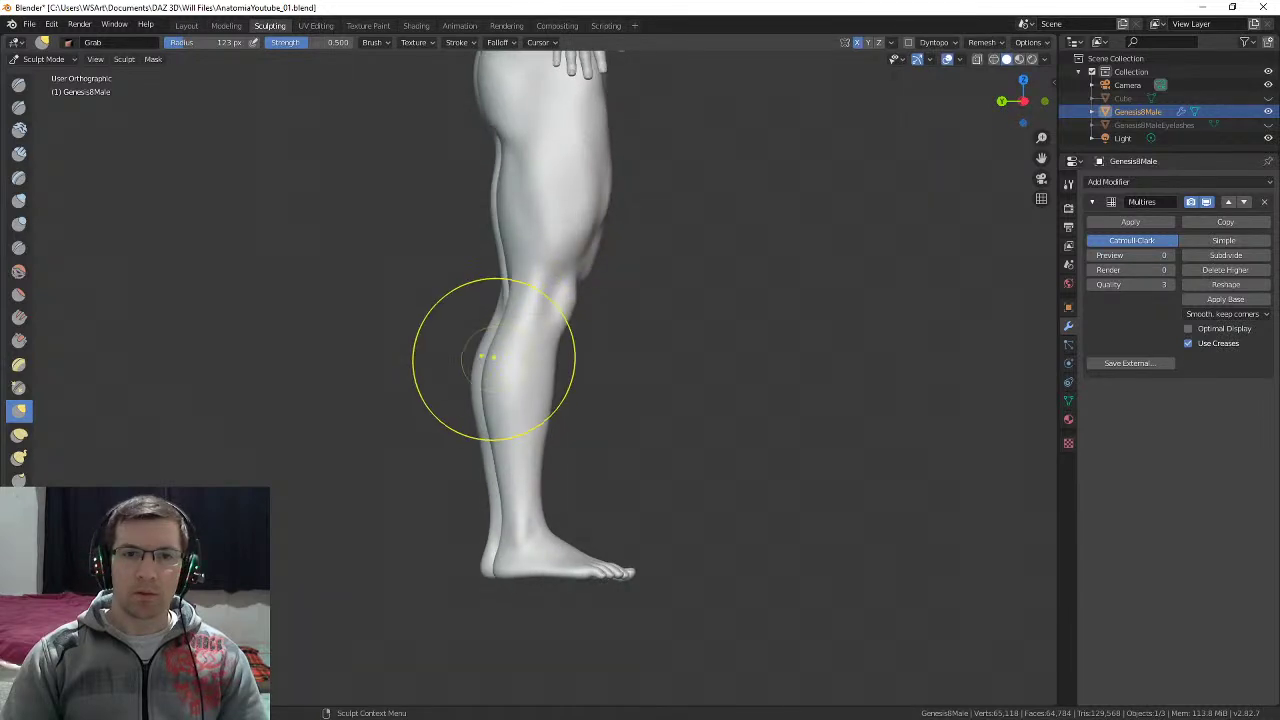
{"action": "key", "text": "f"}
{"action": "left_click", "coordinate": [489, 362]}
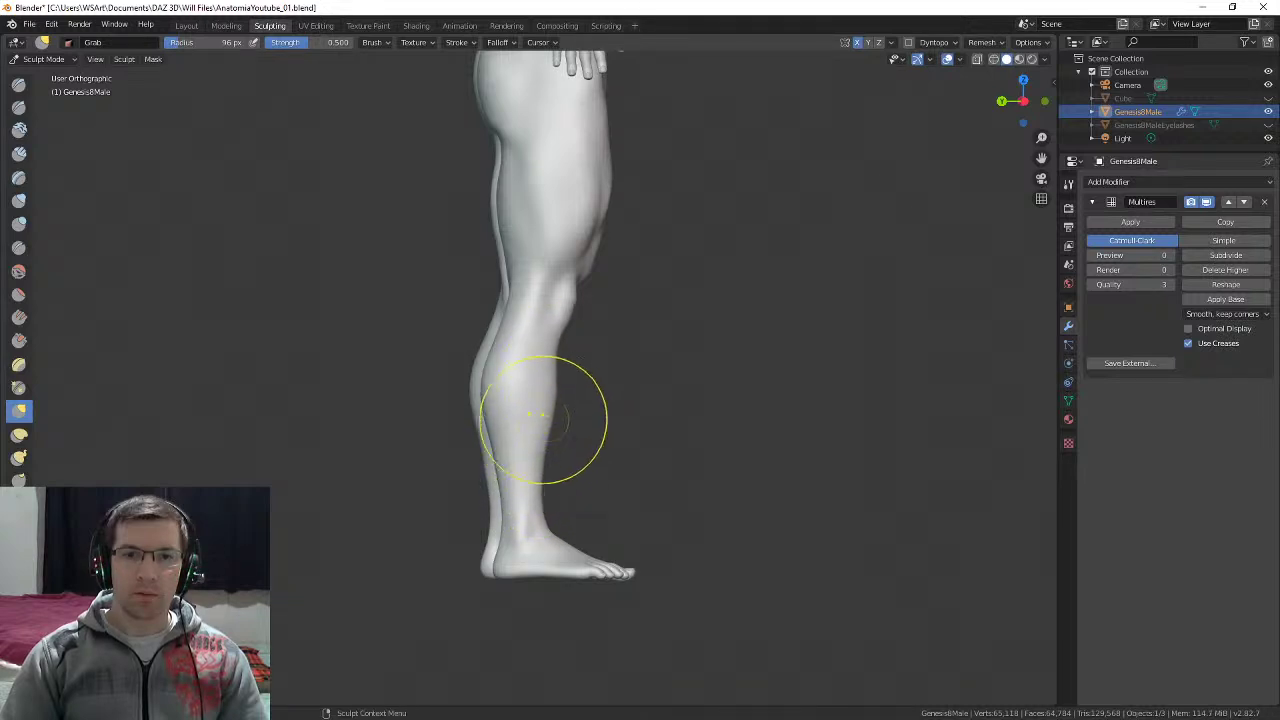
Step: Adjust the outer hip and thigh silhouette with the Grab brush, checking the shape from behind up to the waist
{"action": "mouse_move", "coordinate": [583, 385]}
{"action": "middle_mouse_down"}
{"action": "mouse_move", "coordinate": [580, 294]}
{"action": "mouse_move", "coordinate": [600, 214]}
{"action": "middle_mouse_up"}
{"action": "left_click_drag", "start_coordinate": [572, 171], "coordinate": [590, 164]}
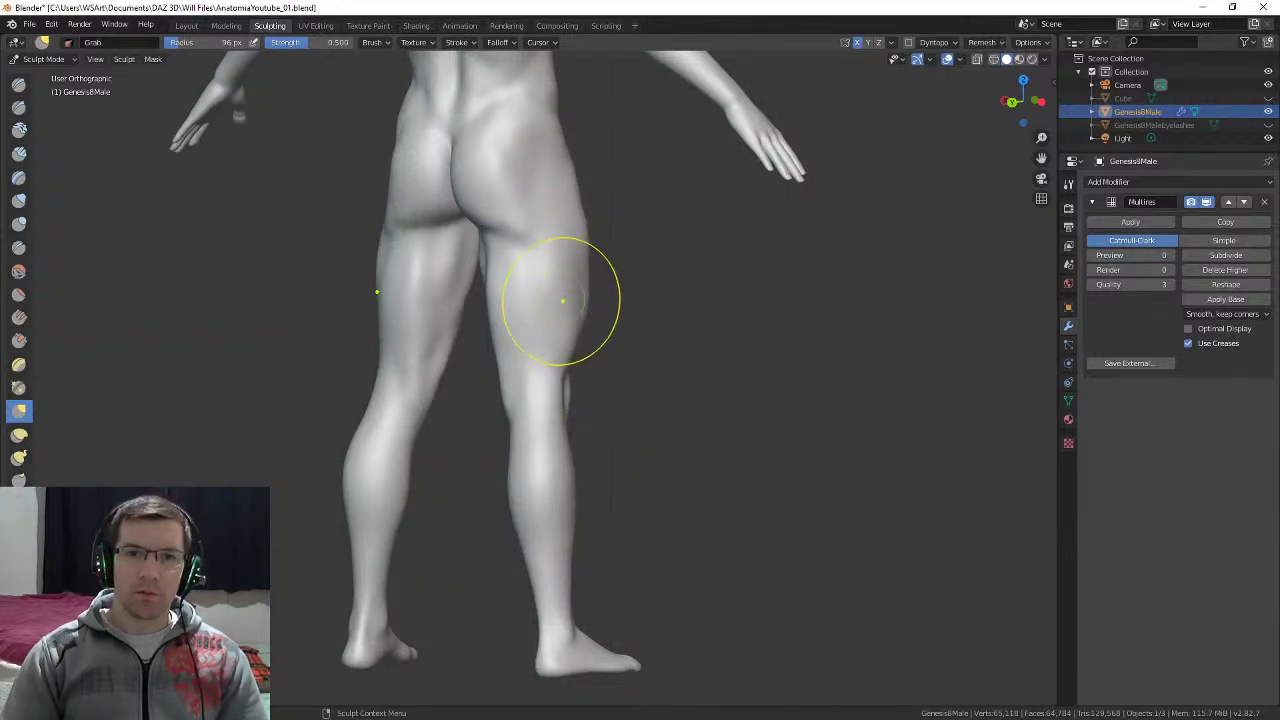
{"action": "mouse_move", "coordinate": [562, 300]}
{"action": "middle_mouse_down"}
{"action": "mouse_move", "coordinate": [514, 363]}
{"action": "mouse_move", "coordinate": [506, 348]}
{"action": "middle_mouse_up"}
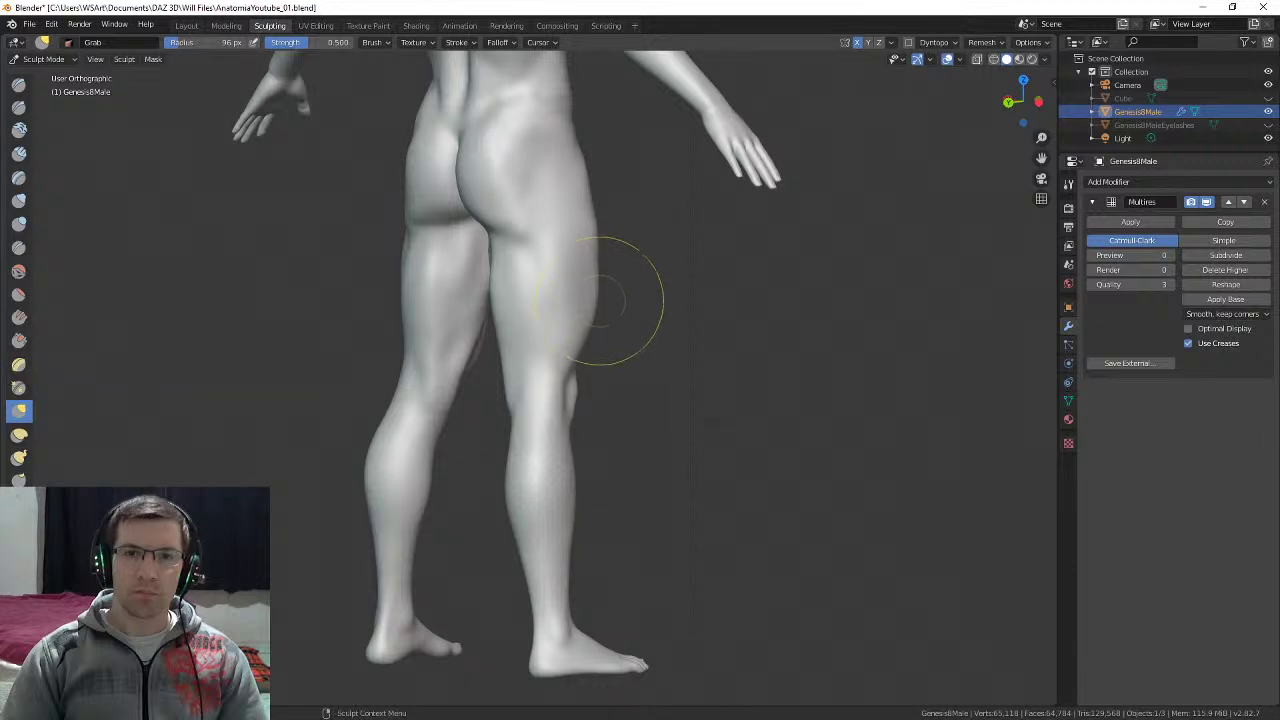
{"action": "mouse_move", "coordinate": [609, 206]}
{"action": "middle_mouse_down"}
{"action": "mouse_move", "coordinate": [543, 286]}
{"action": "mouse_move", "coordinate": [552, 268]}
{"action": "mouse_move", "coordinate": [505, 255]}
{"action": "mouse_move", "coordinate": [562, 312]}
{"action": "middle_mouse_up"}
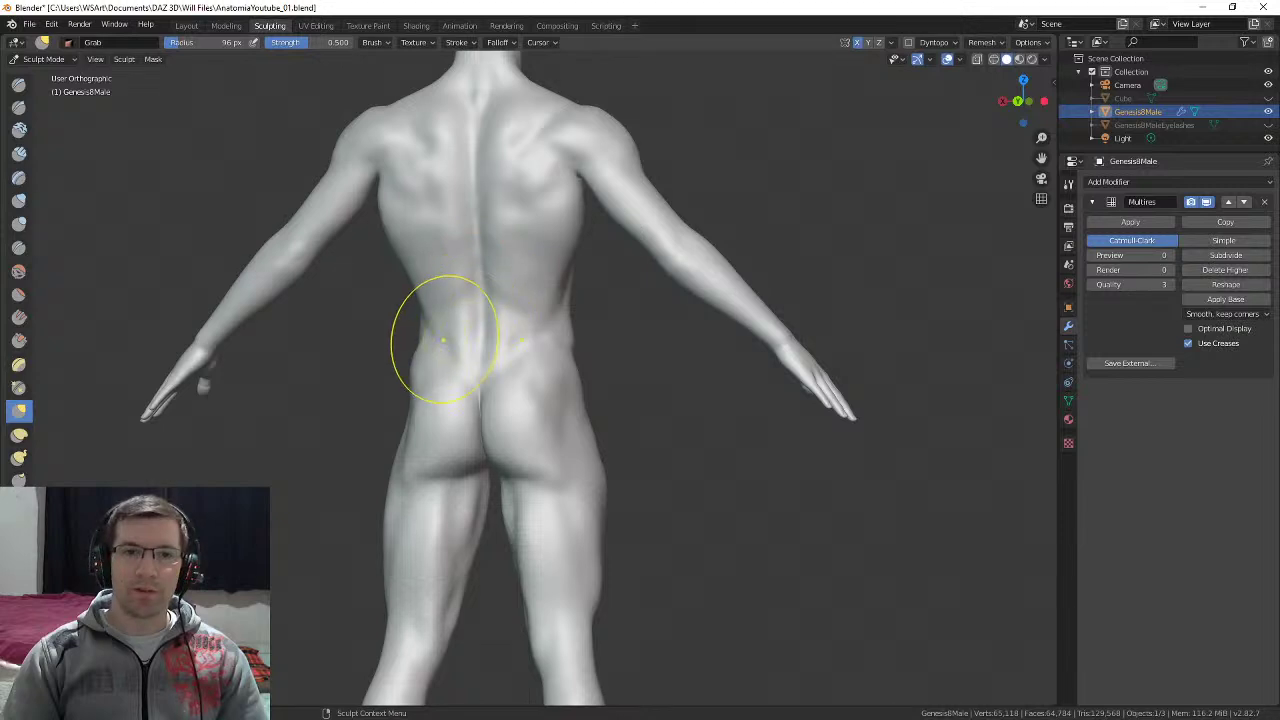
{"action": "middle_click_drag", "start_coordinate": [449, 337], "coordinate": [414, 314]}
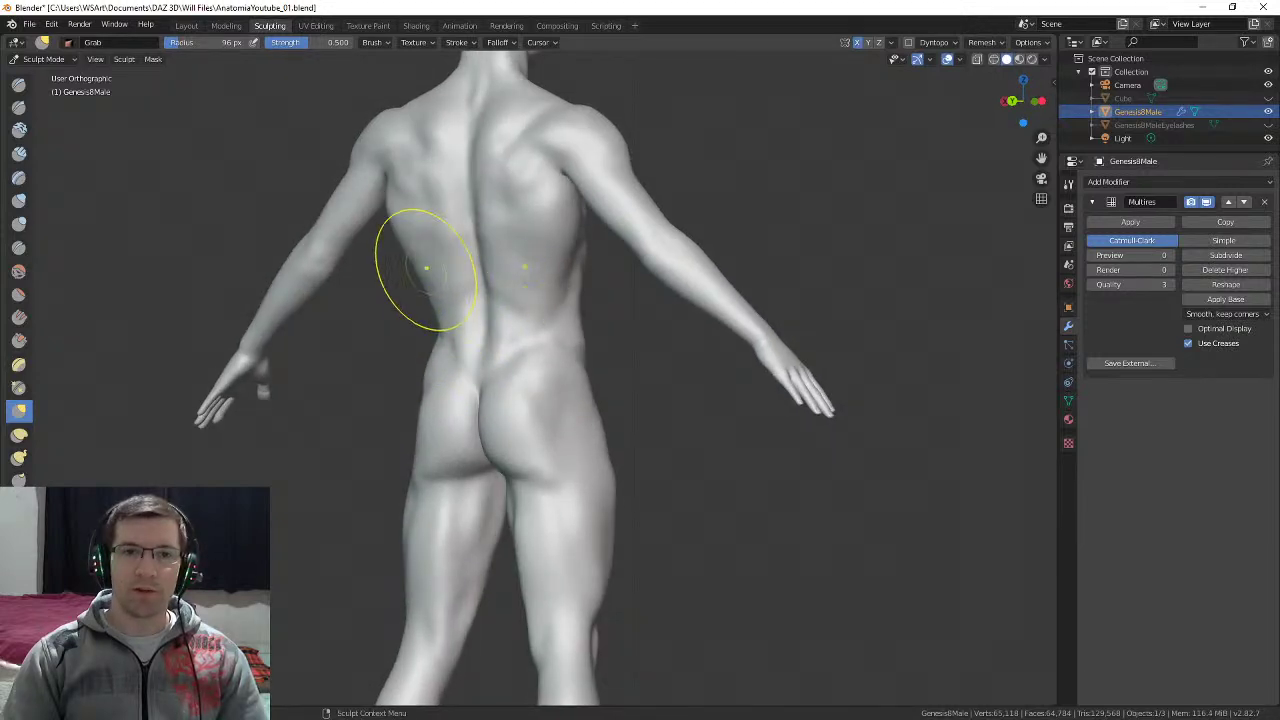
Step: Adjust the arm and forearm outline from behind with the Grab brush
{"action": "mouse_move", "coordinate": [403, 229]}
{"action": "middle_mouse_down"}
{"action": "mouse_move", "coordinate": [528, 204]}
{"action": "mouse_move", "coordinate": [509, 271]}
{"action": "mouse_move", "coordinate": [537, 223]}
{"action": "mouse_move", "coordinate": [420, 245]}
{"action": "mouse_move", "coordinate": [449, 186]}
{"action": "middle_mouse_up"}
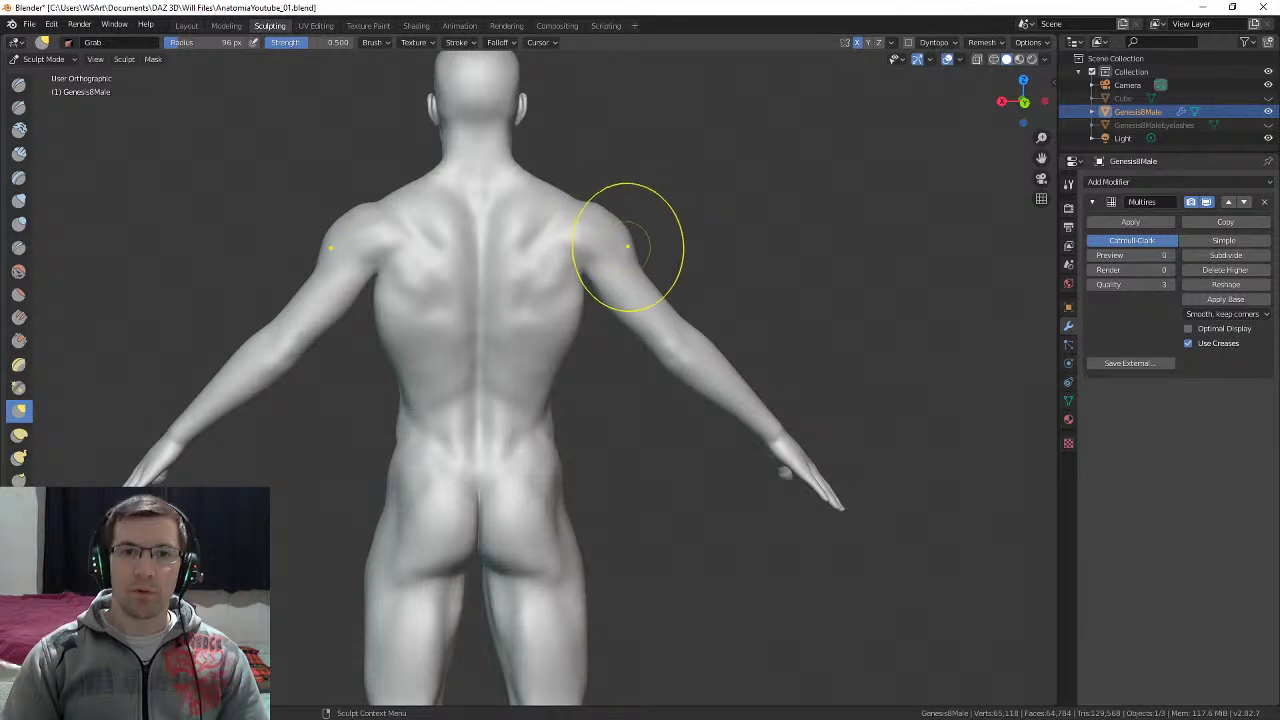
{"action": "mouse_move", "coordinate": [614, 319]}
{"action": "middle_mouse_down"}
{"action": "mouse_move", "coordinate": [596, 319]}
{"action": "mouse_move", "coordinate": [608, 318]}
{"action": "middle_mouse_up"}
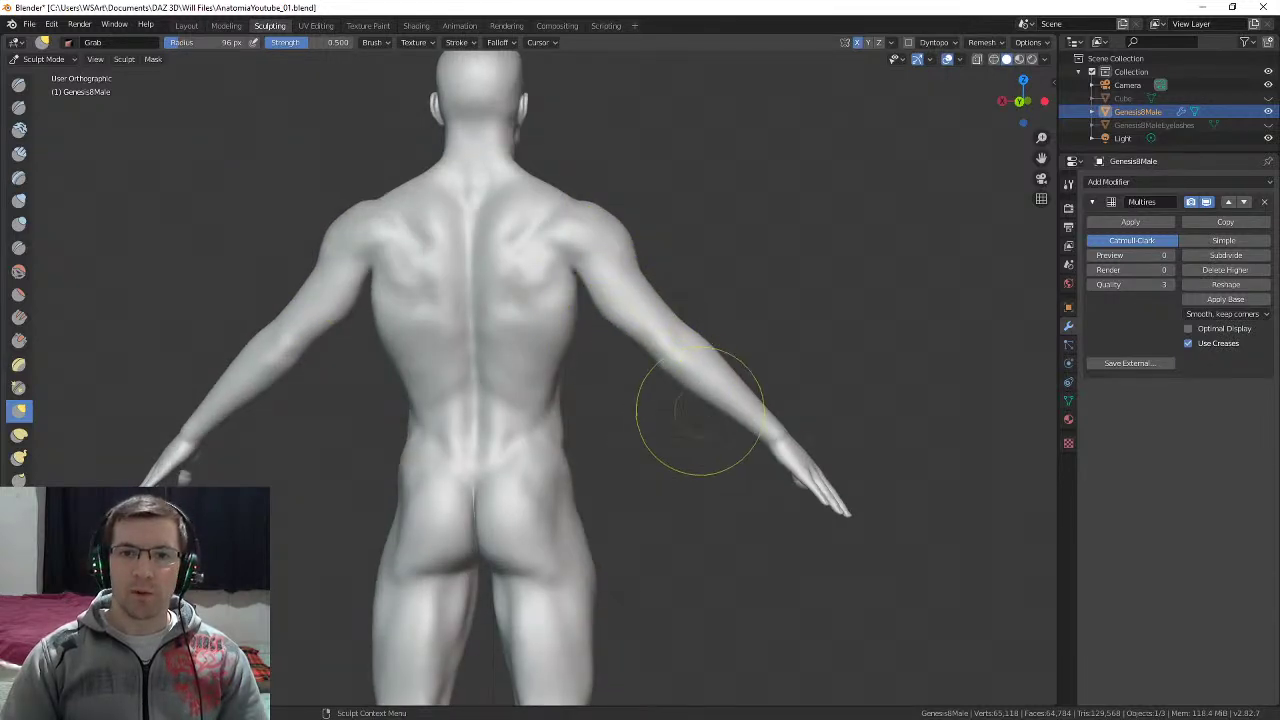
{"action": "left_click_drag", "start_coordinate": [730, 363], "coordinate": [721, 342]}
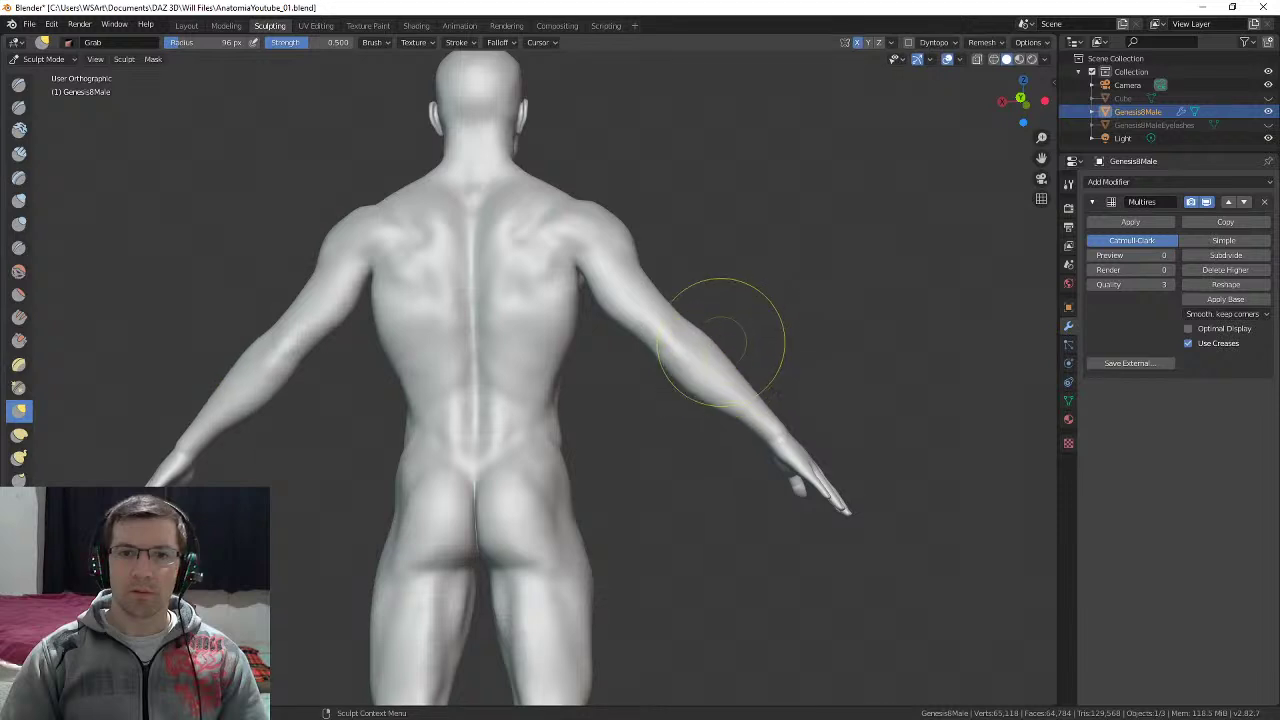
{"action": "mouse_move", "coordinate": [721, 342]}
{"action": "middle_mouse_down"}
{"action": "mouse_move", "coordinate": [686, 300]}
{"action": "mouse_move", "coordinate": [551, 380]}
{"action": "mouse_move", "coordinate": [534, 371]}
{"action": "mouse_move", "coordinate": [543, 329]}
{"action": "mouse_move", "coordinate": [505, 312]}
{"action": "mouse_move", "coordinate": [535, 298]}
{"action": "mouse_move", "coordinate": [586, 329]}
{"action": "mouse_move", "coordinate": [614, 314]}
{"action": "mouse_move", "coordinate": [492, 300]}
{"action": "middle_mouse_up"}
Step: Refine the waist and shoulder silhouette from the front with the Grab brush
{"action": "mouse_move", "coordinate": [600, 298]}
{"action": "middle_mouse_down"}
{"action": "mouse_move", "coordinate": [570, 300]}
{"action": "mouse_move", "coordinate": [600, 298]}
{"action": "middle_mouse_up"}
{"action": "middle_click_drag", "start_coordinate": [600, 298], "coordinate": [618, 248], "text": "shift"}
{"action": "middle_click_drag", "start_coordinate": [604, 328], "coordinate": [560, 270]}
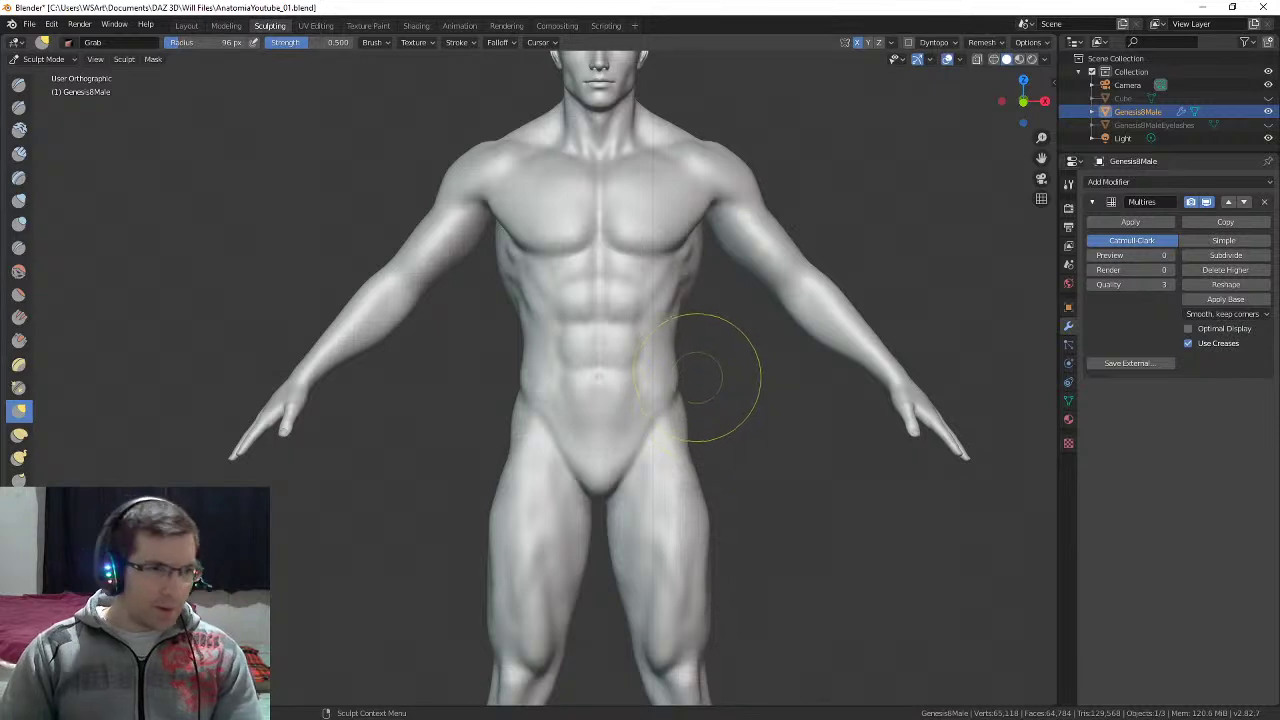
{"action": "middle_click_drag", "start_coordinate": [702, 338], "coordinate": [702, 314]}
{"action": "middle_click_drag", "start_coordinate": [706, 240], "coordinate": [675, 338], "text": "shift"}
{"action": "mouse_move", "coordinate": [675, 338]}
{"action": "middle_mouse_down"}
{"action": "mouse_move", "coordinate": [645, 328]}
{"action": "mouse_move", "coordinate": [693, 314]}
{"action": "mouse_move", "coordinate": [634, 318]}
{"action": "middle_mouse_up"}
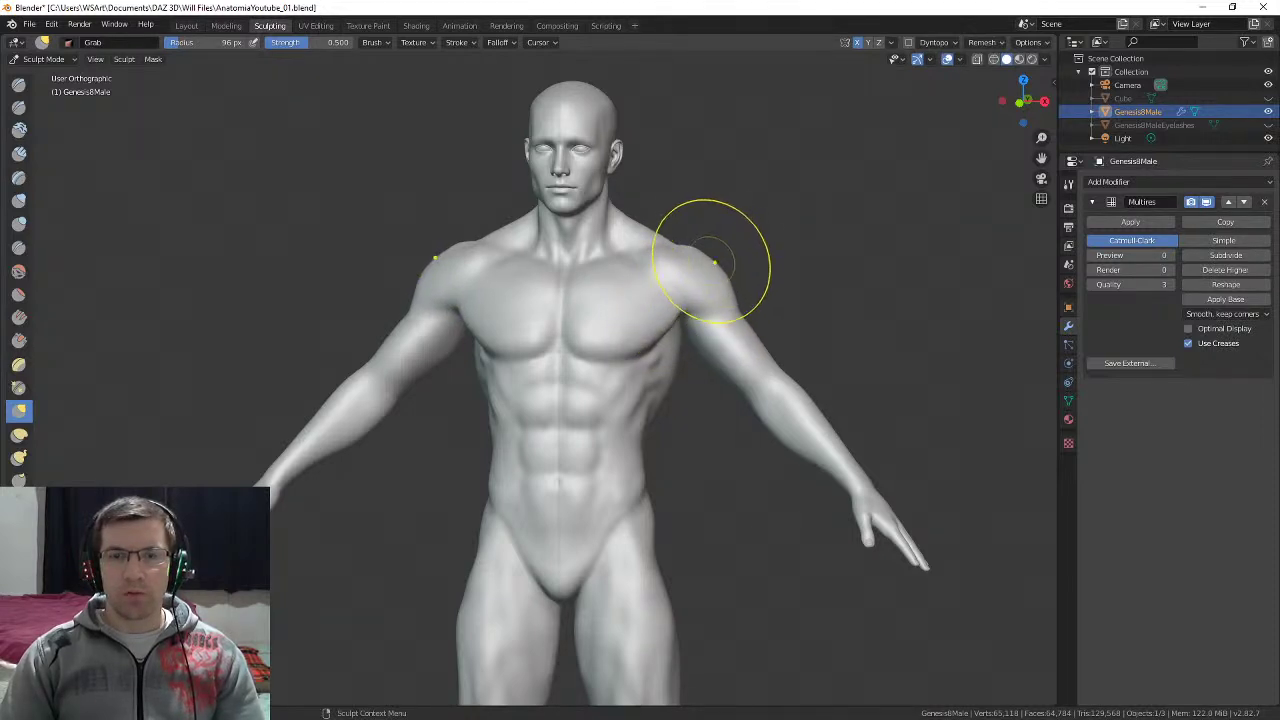
Step: Set the Grab brush radius to 89 px and adjust the waist, hip and thigh contours from the front
{"action": "mouse_move", "coordinate": [668, 222]}
{"action": "middle_mouse_down"}
{"action": "mouse_move", "coordinate": [682, 212]}
{"action": "mouse_move", "coordinate": [632, 210]}
{"action": "mouse_move", "coordinate": [634, 229]}
{"action": "mouse_move", "coordinate": [540, 280]}
{"action": "mouse_move", "coordinate": [664, 265]}
{"action": "mouse_move", "coordinate": [663, 251]}
{"action": "mouse_move", "coordinate": [613, 255]}
{"action": "mouse_move", "coordinate": [509, 286]}
{"action": "mouse_move", "coordinate": [590, 264]}
{"action": "mouse_move", "coordinate": [666, 269]}
{"action": "mouse_move", "coordinate": [629, 320]}
{"action": "mouse_move", "coordinate": [651, 306]}
{"action": "mouse_move", "coordinate": [632, 300]}
{"action": "middle_mouse_up"}
{"action": "key", "text": "f"}
{"action": "left_click", "coordinate": [665, 265]}
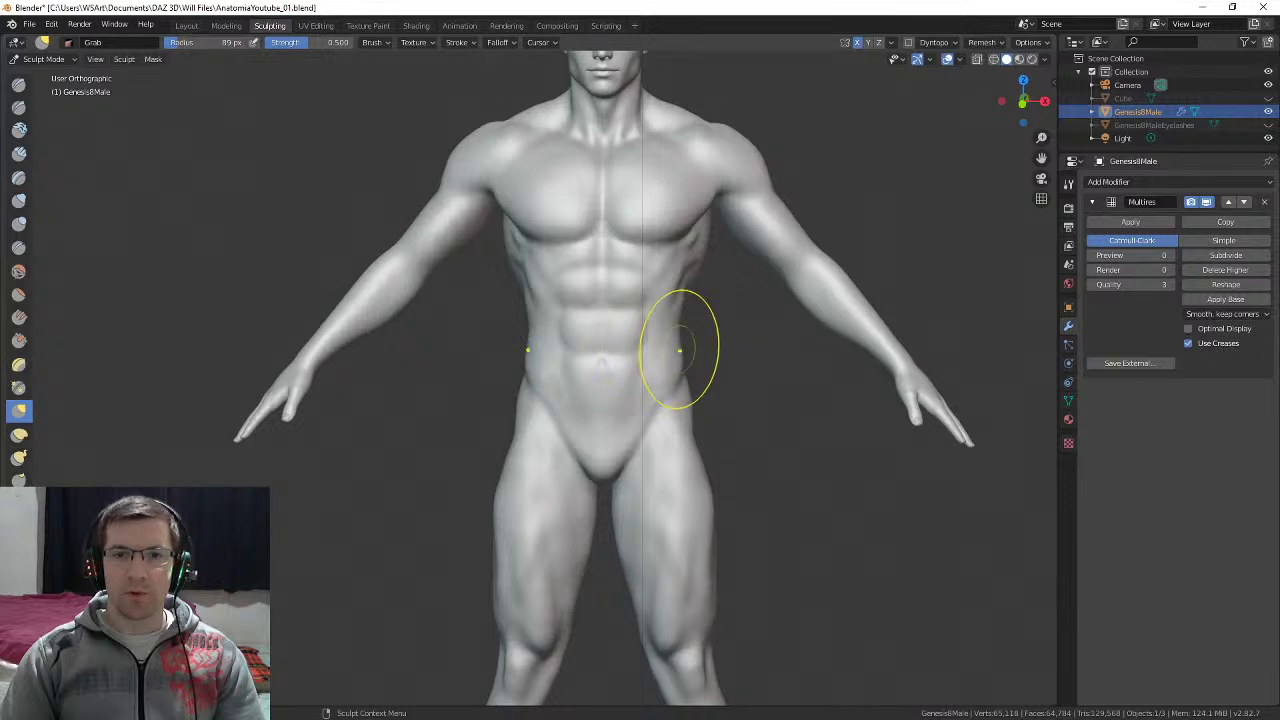
{"action": "mouse_move", "coordinate": [697, 292]}
{"action": "middle_mouse_down"}
{"action": "mouse_move", "coordinate": [642, 290]}
{"action": "mouse_move", "coordinate": [694, 296]}
{"action": "middle_mouse_up"}
{"action": "middle_click_drag", "start_coordinate": [694, 296], "coordinate": [697, 184], "text": "shift"}
{"action": "middle_click_drag", "start_coordinate": [692, 232], "coordinate": [714, 257]}
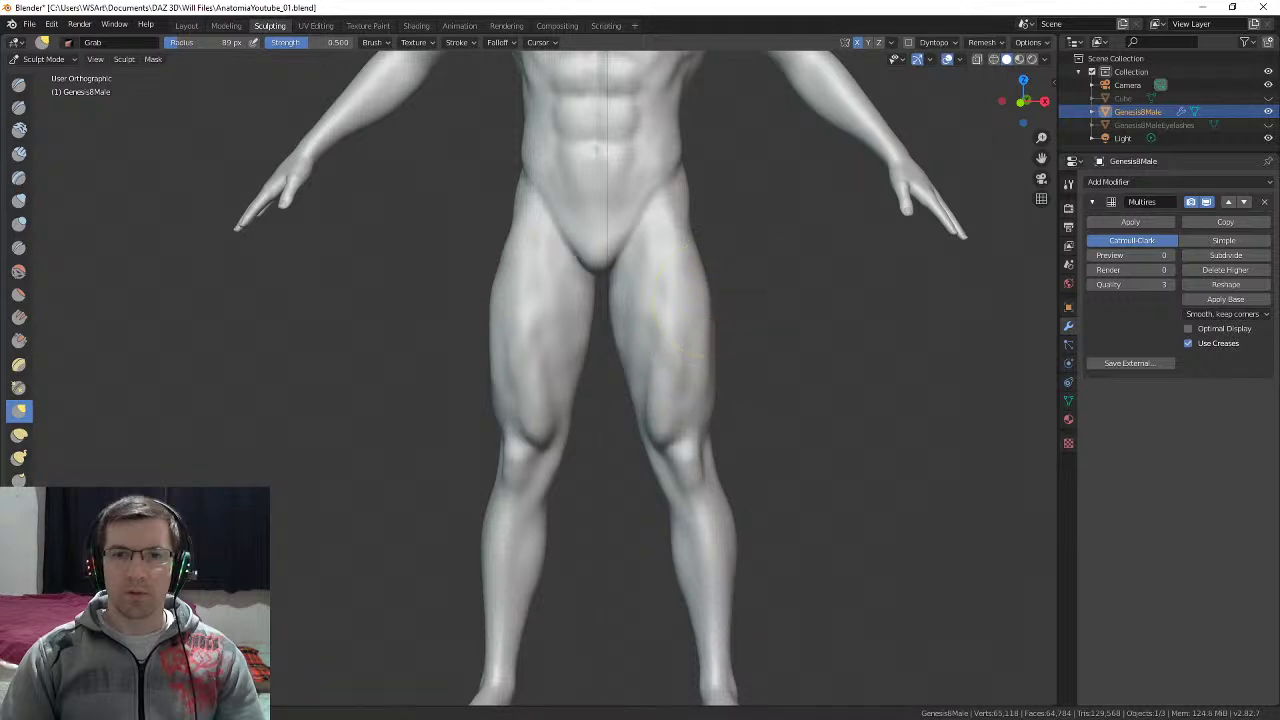
{"action": "middle_click_drag", "start_coordinate": [686, 229], "coordinate": [729, 229]}
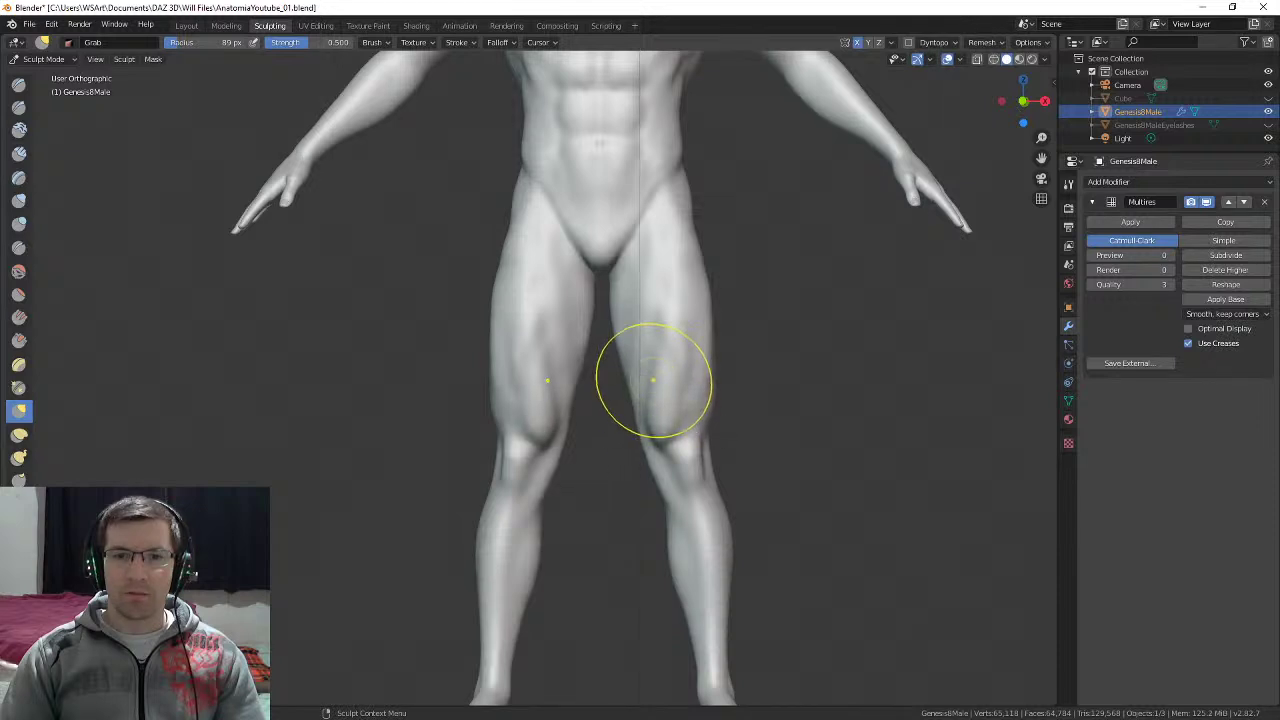
Step: Reshape the inner and outer calf contours from the front and three-quarter angle with the Grab brush
{"action": "middle_click_drag", "start_coordinate": [657, 406], "coordinate": [682, 283], "text": "shift"}
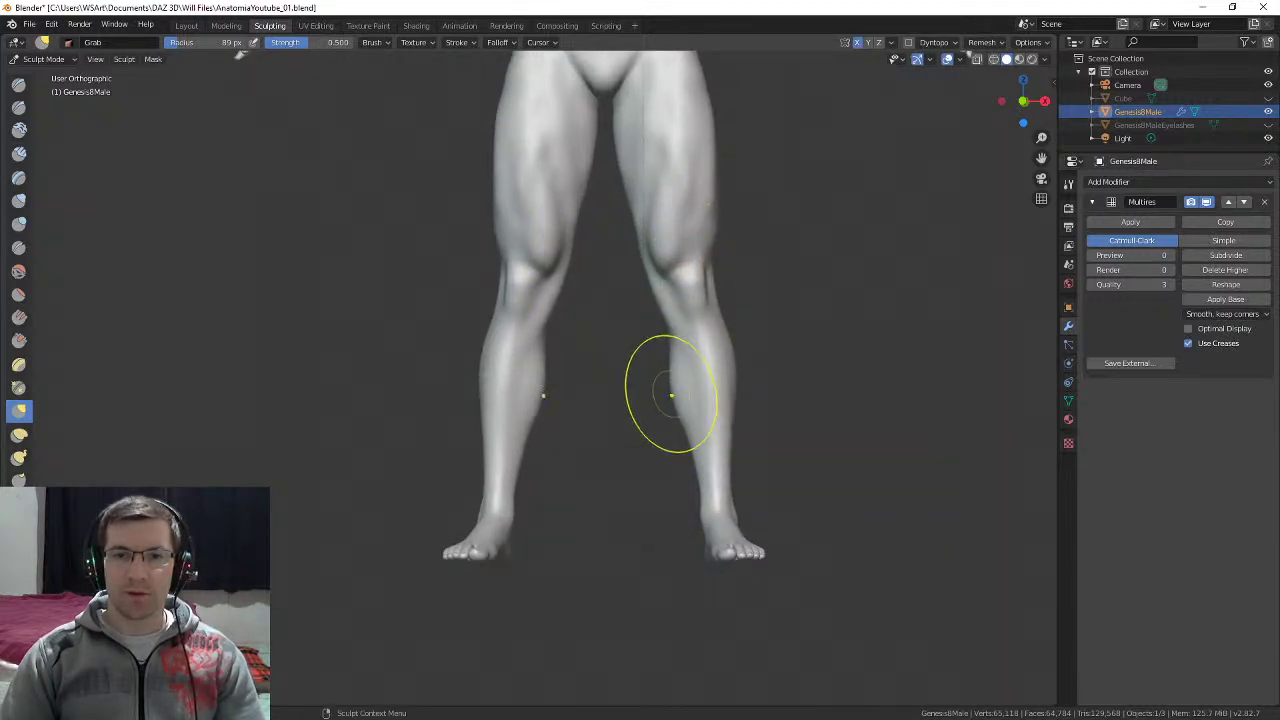
{"action": "left_click_drag", "start_coordinate": [671, 395], "coordinate": [668, 397]}
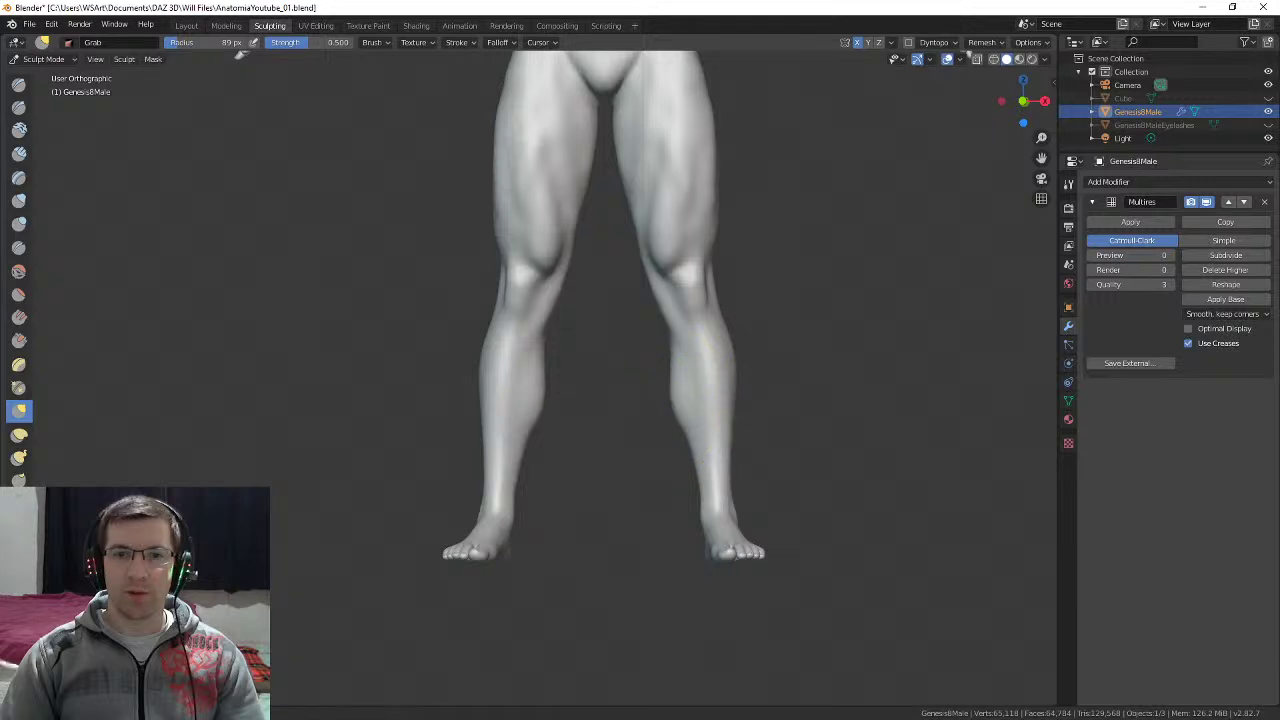
{"action": "middle_click_drag", "start_coordinate": [737, 377], "coordinate": [686, 357]}
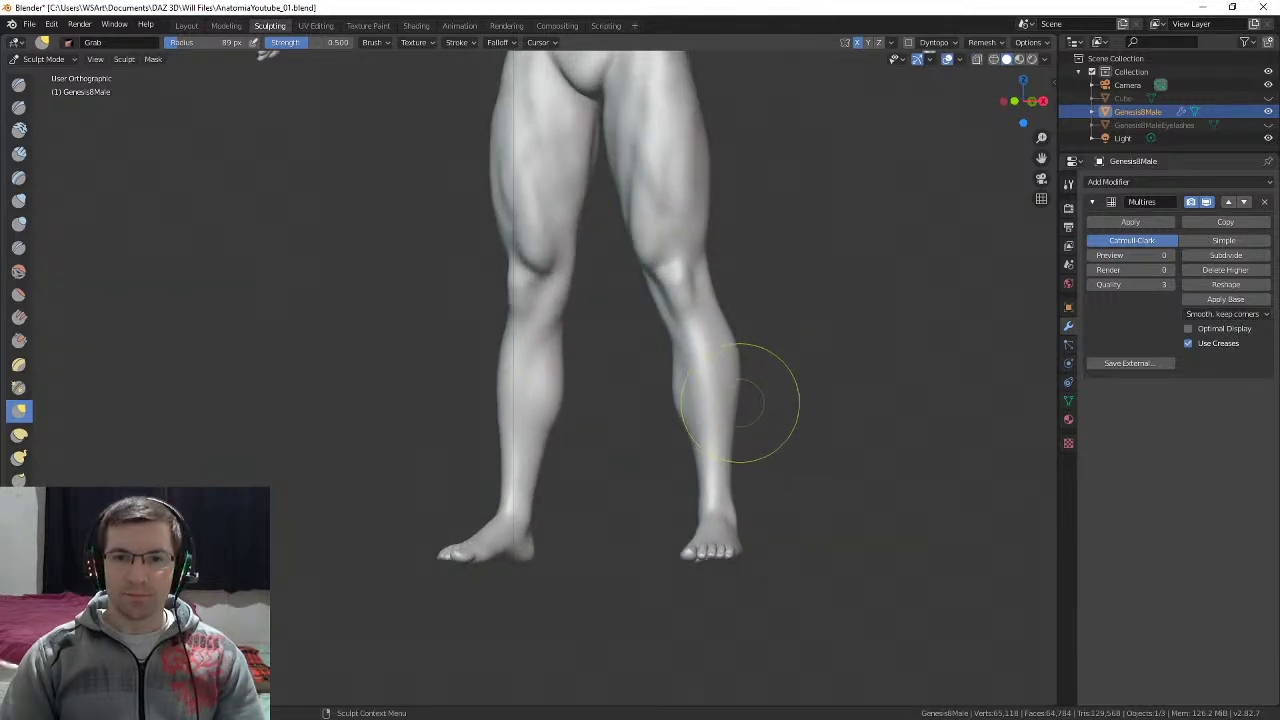
{"action": "left_click_drag", "start_coordinate": [737, 401], "coordinate": [741, 387]}
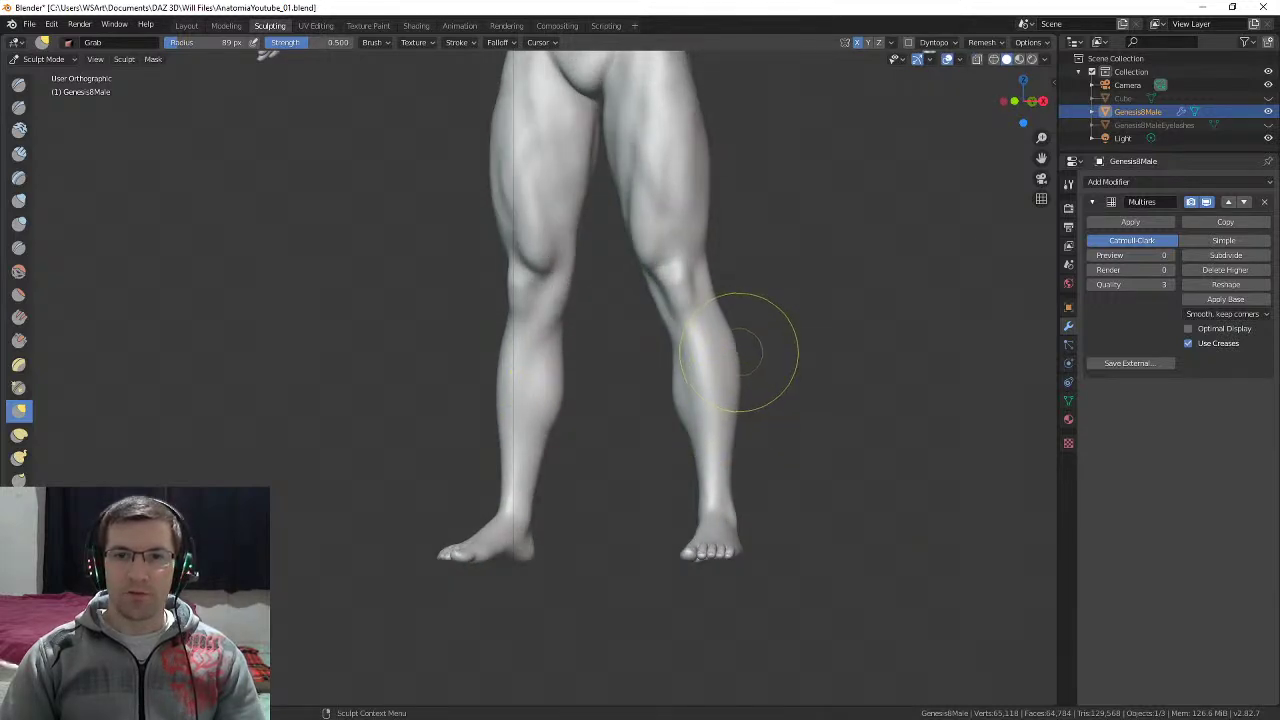
Step: Adjust the upper arm and shoulder shape from behind with the Grab brush
{"action": "middle_click_drag", "start_coordinate": [738, 352], "coordinate": [955, 350]}
{"action": "middle_click_drag", "start_coordinate": [684, 238], "coordinate": [660, 443], "text": "shift"}
{"action": "middle_click_drag", "start_coordinate": [600, 260], "coordinate": [632, 405], "text": "shift"}
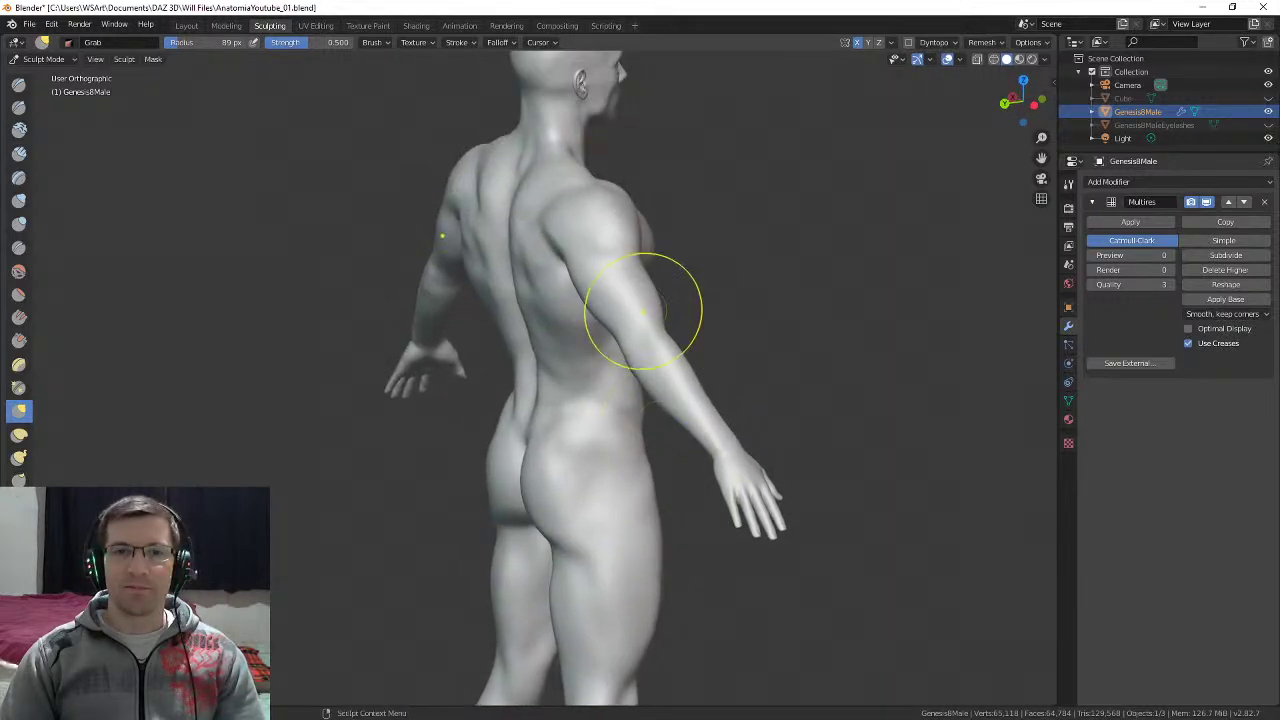
{"action": "mouse_move", "coordinate": [643, 311]}
{"action": "middle_mouse_down"}
{"action": "mouse_move", "coordinate": [671, 343]}
{"action": "mouse_move", "coordinate": [530, 332]}
{"action": "mouse_move", "coordinate": [690, 352]}
{"action": "mouse_move", "coordinate": [685, 307]}
{"action": "middle_mouse_up"}
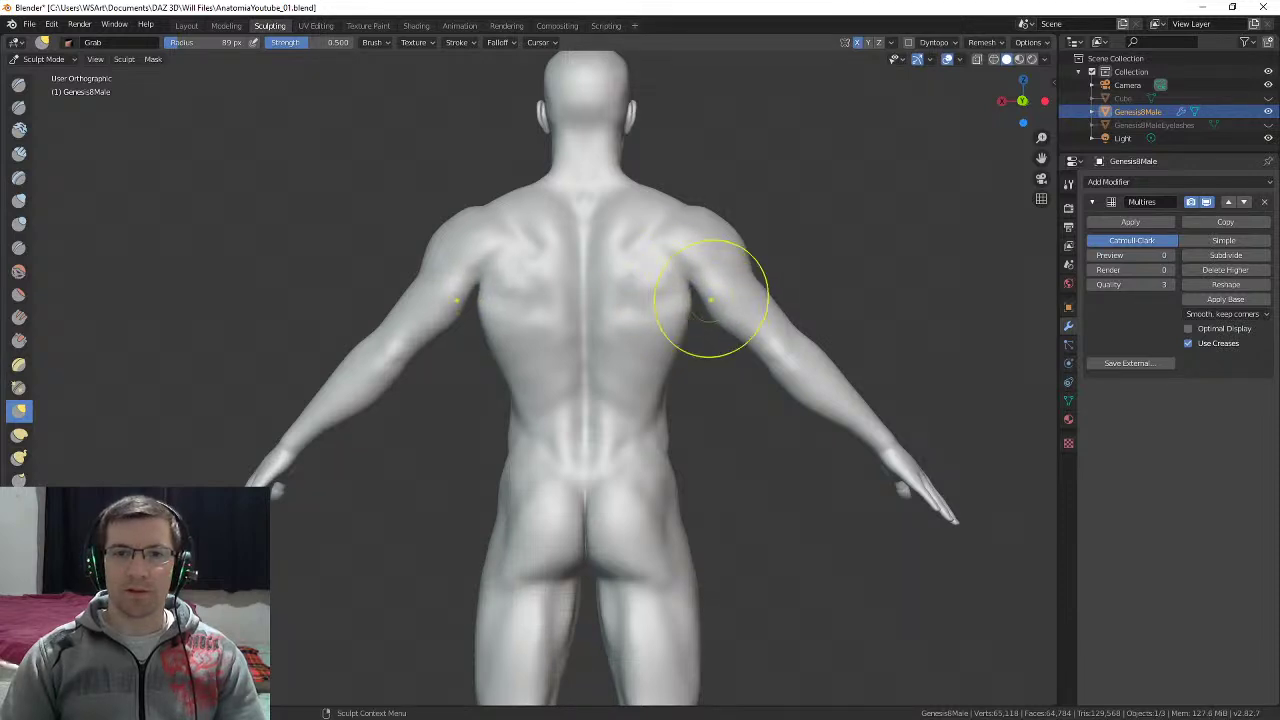
{"action": "mouse_move", "coordinate": [634, 214]}
{"action": "middle_mouse_down"}
{"action": "mouse_move", "coordinate": [713, 204]}
{"action": "mouse_move", "coordinate": [657, 194]}
{"action": "mouse_move", "coordinate": [580, 230]}
{"action": "mouse_move", "coordinate": [615, 290]}
{"action": "mouse_move", "coordinate": [575, 300]}
{"action": "mouse_move", "coordinate": [600, 306]}
{"action": "mouse_move", "coordinate": [554, 274]}
{"action": "mouse_move", "coordinate": [529, 314]}
{"action": "mouse_move", "coordinate": [505, 305]}
{"action": "mouse_move", "coordinate": [494, 317]}
{"action": "middle_mouse_up"}
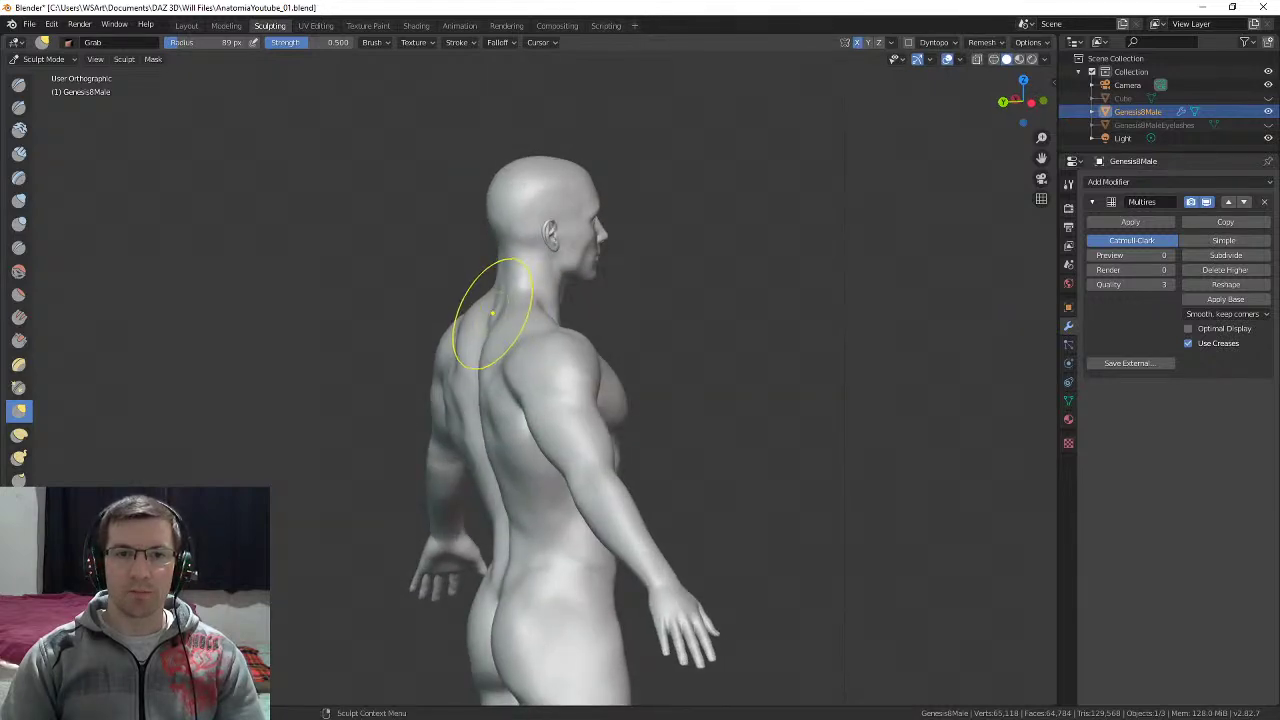
Step: Set the Grab brush radius to 73 px and reshape the back of the neck in side profile
{"action": "mouse_move", "coordinate": [498, 284]}
{"action": "middle_mouse_down"}
{"action": "mouse_move", "coordinate": [443, 243]}
{"action": "mouse_move", "coordinate": [480, 289]}
{"action": "middle_mouse_up"}
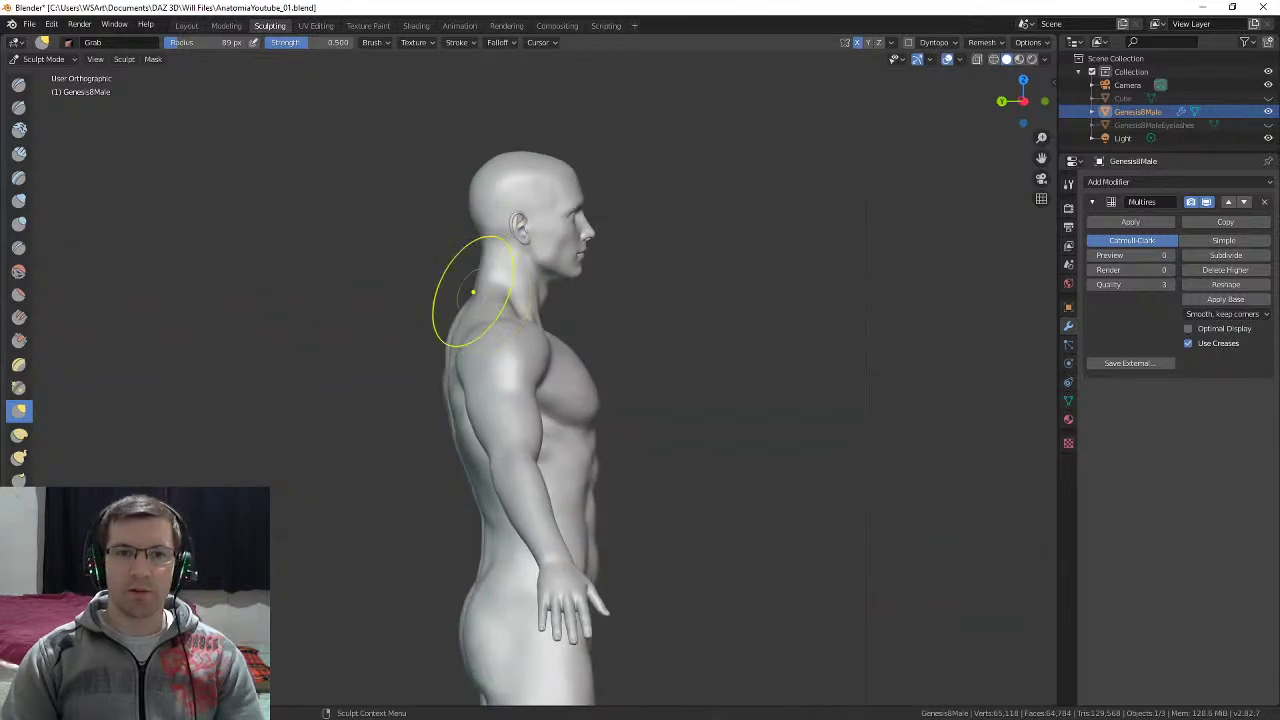
{"action": "key", "text": "f"}
{"action": "left_click", "coordinate": [468, 277]}
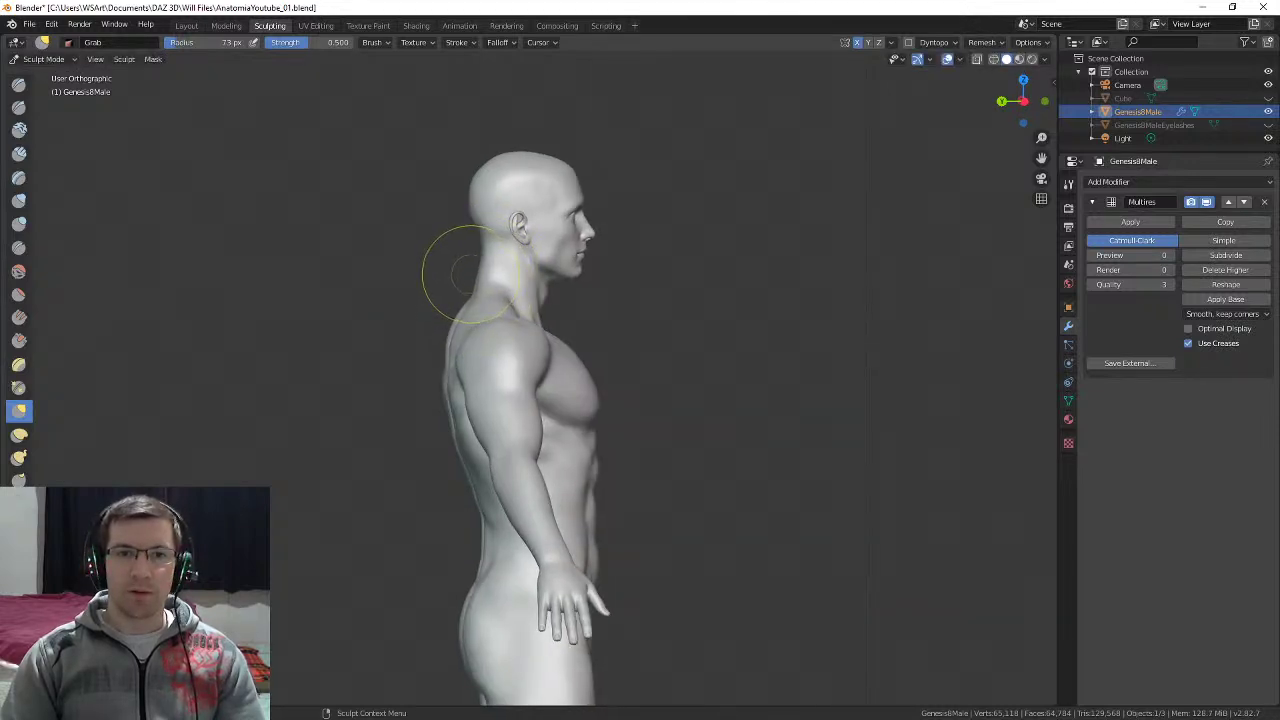
Step: Set the Grab brush radius to 111 px and adjust the upper back volume from both rear three-quarter angles
{"action": "mouse_move", "coordinate": [475, 275]}
{"action": "middle_mouse_down"}
{"action": "mouse_move", "coordinate": [600, 271]}
{"action": "mouse_move", "coordinate": [660, 300]}
{"action": "mouse_move", "coordinate": [638, 234]}
{"action": "middle_mouse_up"}
{"action": "mouse_move", "coordinate": [638, 234]}
{"action": "middle_mouse_down"}
{"action": "mouse_move", "coordinate": [712, 300]}
{"action": "mouse_move", "coordinate": [651, 294]}
{"action": "mouse_move", "coordinate": [704, 290]}
{"action": "middle_mouse_up"}
{"action": "key", "text": "f"}
{"action": "left_click", "coordinate": [716, 326]}
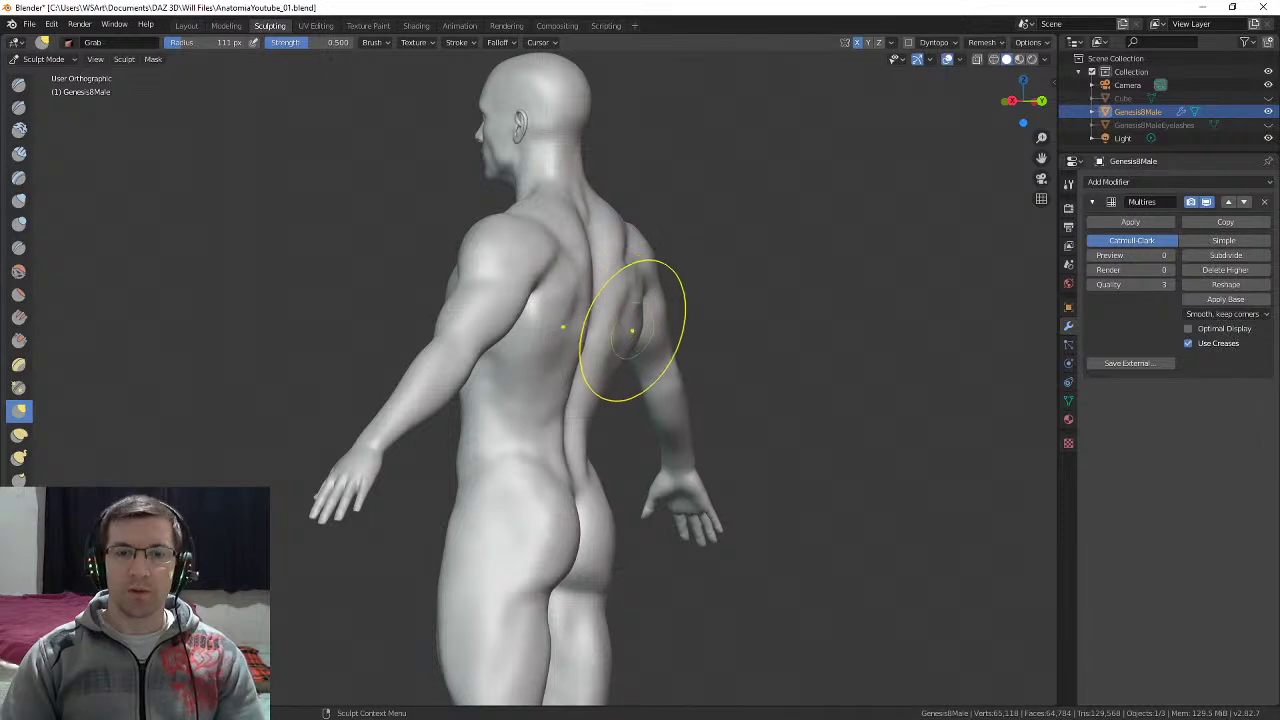
{"action": "middle_click_drag", "start_coordinate": [623, 329], "coordinate": [483, 322]}
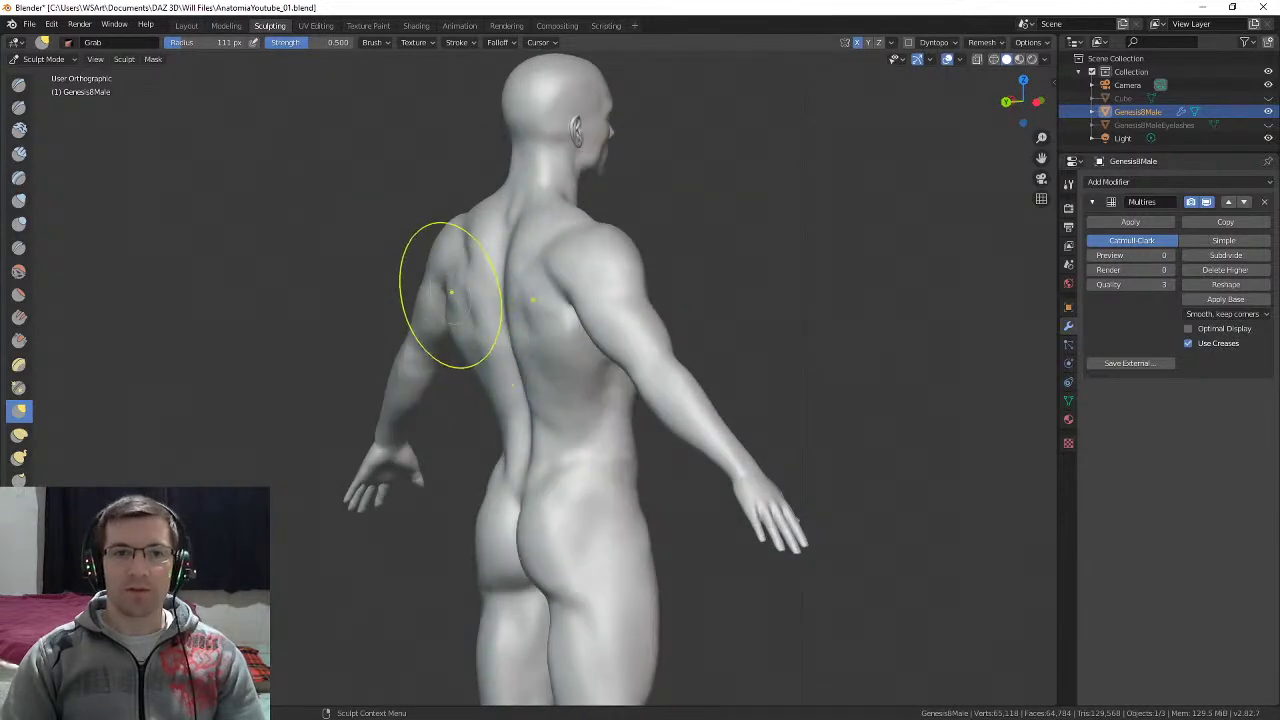
Step: Set the Grab brush radius to 80 px and refine the shoulder blade and outer back contours from behind
{"action": "middle_click_drag", "start_coordinate": [441, 252], "coordinate": [615, 253]}
{"action": "key", "text": "f"}
{"action": "left_click", "coordinate": [716, 235]}
{"action": "mouse_move", "coordinate": [712, 248]}
{"action": "middle_mouse_down"}
{"action": "mouse_move", "coordinate": [749, 206]}
{"action": "mouse_move", "coordinate": [680, 240]}
{"action": "mouse_move", "coordinate": [635, 284]}
{"action": "mouse_move", "coordinate": [600, 292]}
{"action": "middle_mouse_up"}
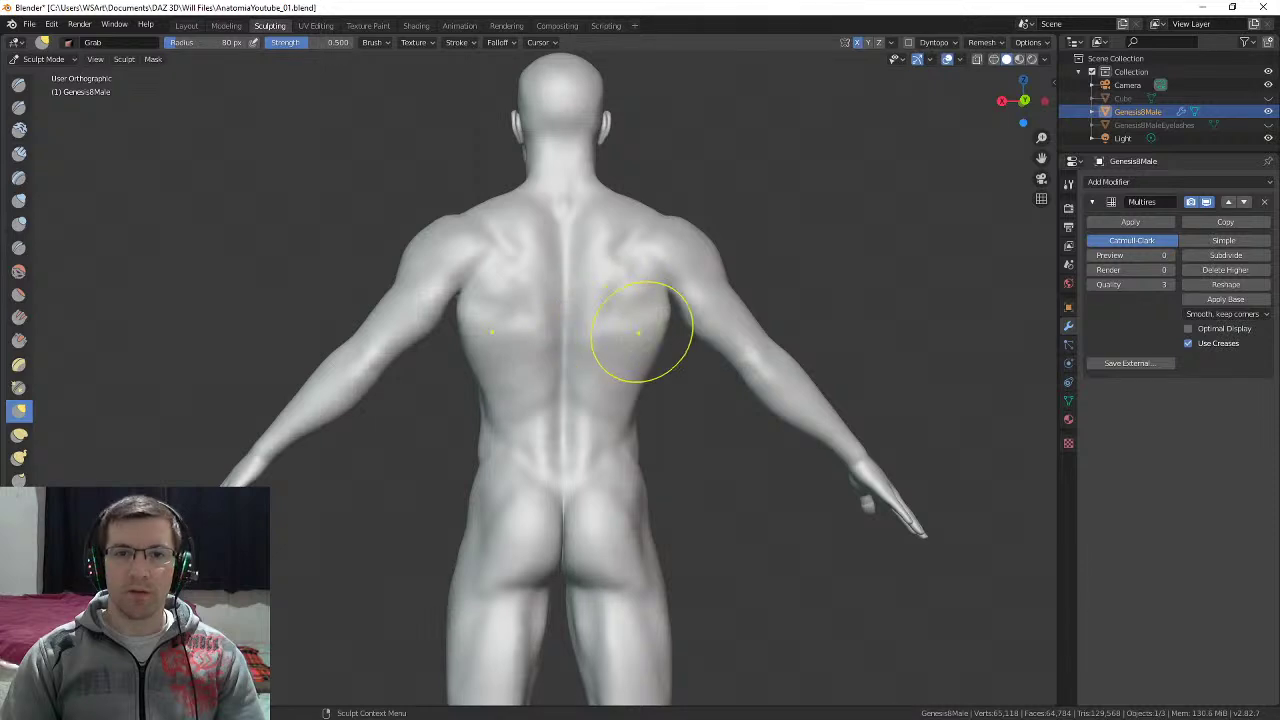
Step: Set the Grab brush radius to 125 px and adjust the front of the thigh in side profile
{"action": "mouse_move", "coordinate": [600, 380]}
{"action": "middle_mouse_down"}
{"action": "mouse_move", "coordinate": [609, 391]}
{"action": "mouse_move", "coordinate": [597, 397]}
{"action": "mouse_move", "coordinate": [547, 349]}
{"action": "mouse_move", "coordinate": [563, 329]}
{"action": "mouse_move", "coordinate": [640, 343]}
{"action": "mouse_move", "coordinate": [634, 363]}
{"action": "mouse_move", "coordinate": [585, 368]}
{"action": "mouse_move", "coordinate": [594, 334]}
{"action": "middle_mouse_up"}
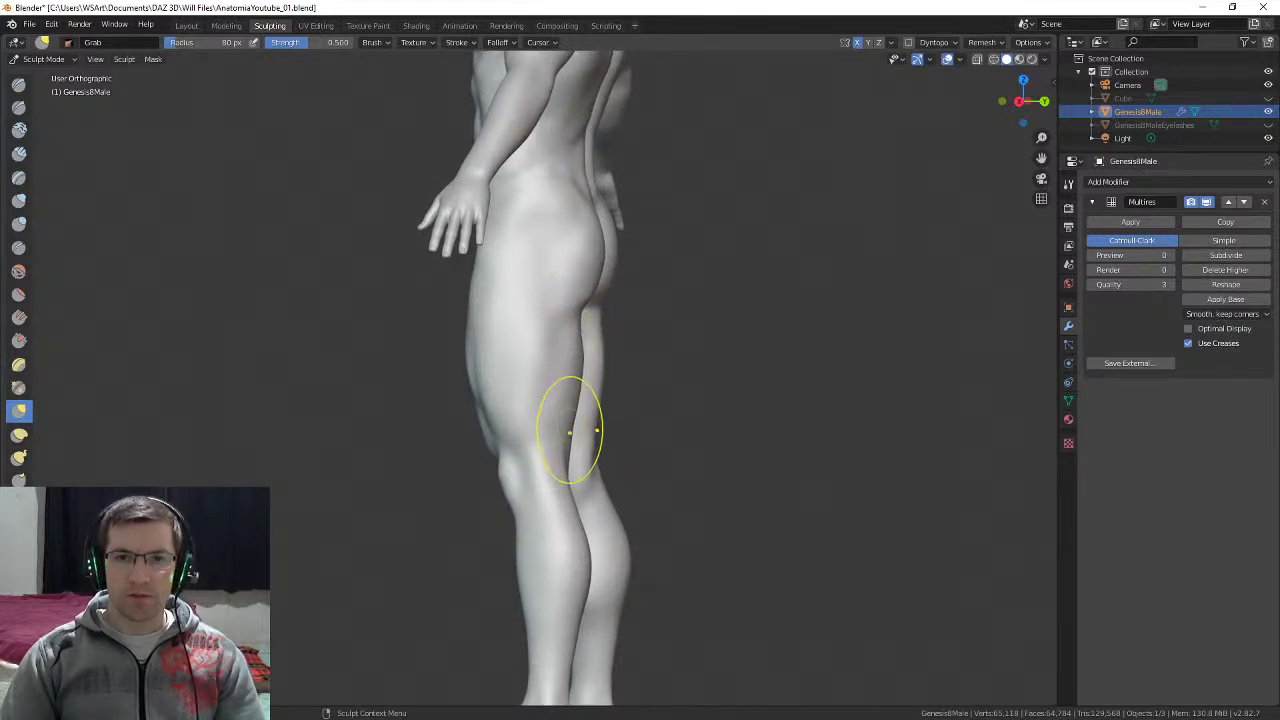
{"action": "middle_click_drag", "start_coordinate": [575, 475], "coordinate": [624, 353], "text": "shift"}
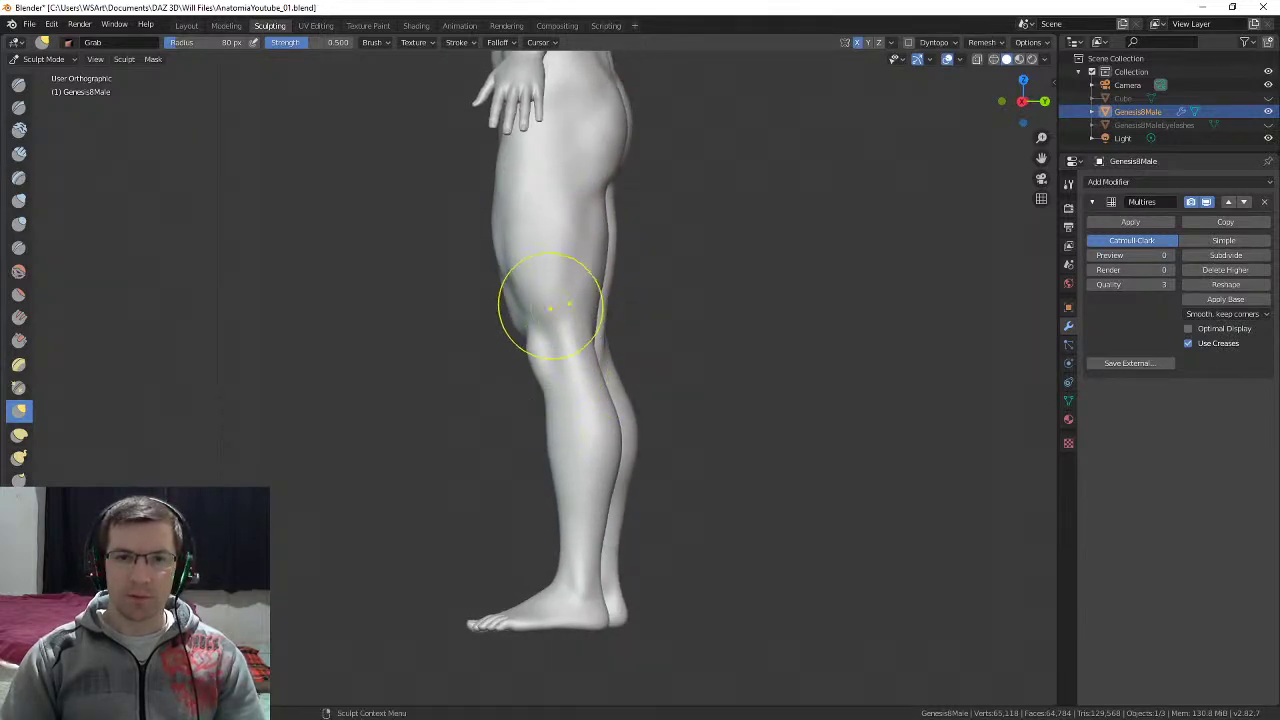
{"action": "middle_click_drag", "start_coordinate": [550, 307], "coordinate": [583, 384], "text": "shift"}
{"action": "key", "text": "f"}
{"action": "left_click", "coordinate": [645, 337]}
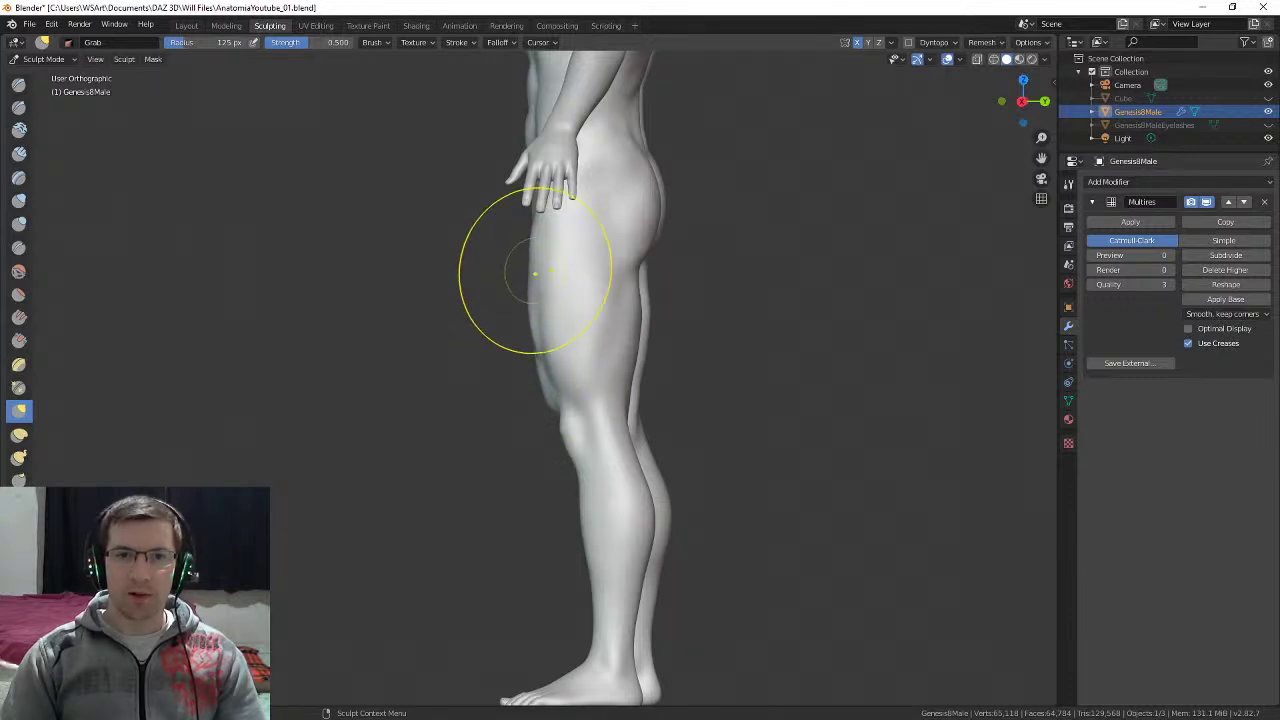
{"action": "middle_click_drag", "start_coordinate": [535, 273], "coordinate": [682, 246]}
Step: Switch to the Draw brush with a radius of 68 px and sculpt the biceps on the upper arm
{"action": "mouse_move", "coordinate": [600, 245]}
{"action": "middle_mouse_down", "text": "shift"}
{"action": "mouse_move", "coordinate": [636, 320]}
{"action": "mouse_move", "coordinate": [617, 452]}
{"action": "mouse_move", "coordinate": [631, 477]}
{"action": "middle_mouse_up", "text": "shift"}
{"action": "mouse_move", "coordinate": [690, 285]}
{"action": "middle_mouse_down"}
{"action": "mouse_move", "coordinate": [706, 303]}
{"action": "mouse_move", "coordinate": [695, 313]}
{"action": "mouse_move", "coordinate": [647, 317]}
{"action": "middle_mouse_up"}
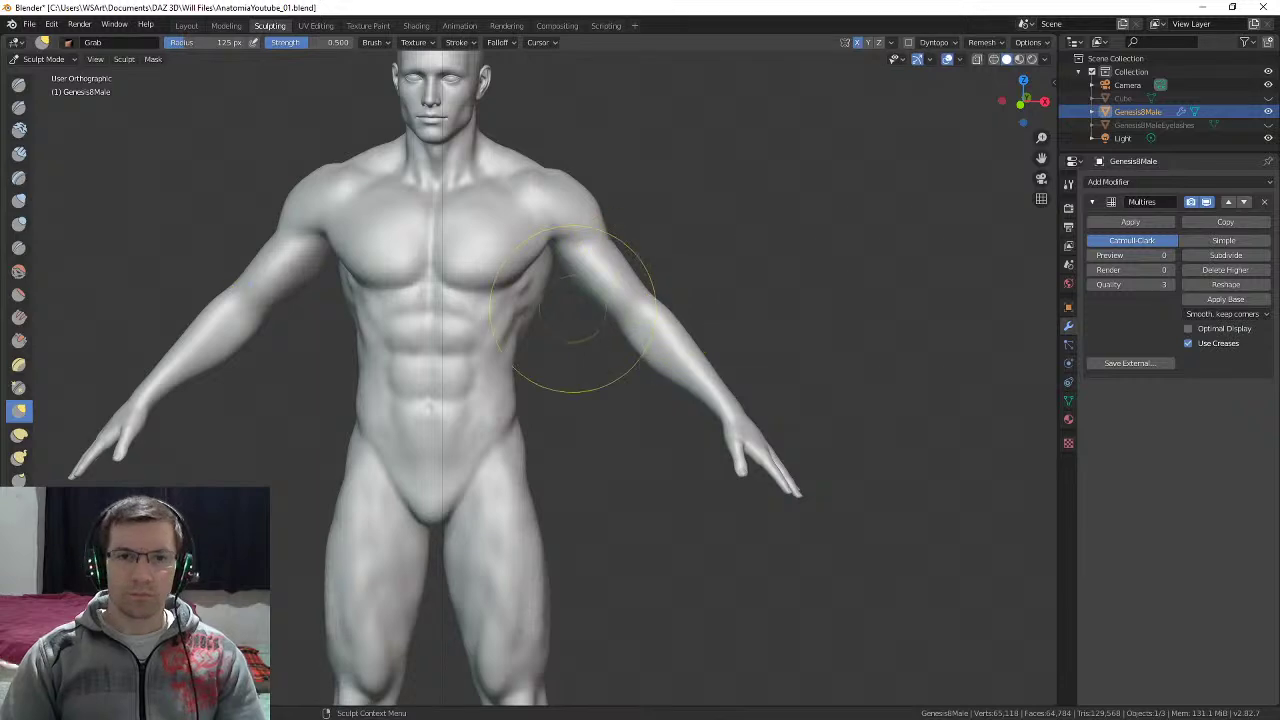
{"action": "left_click", "coordinate": [18, 84]}
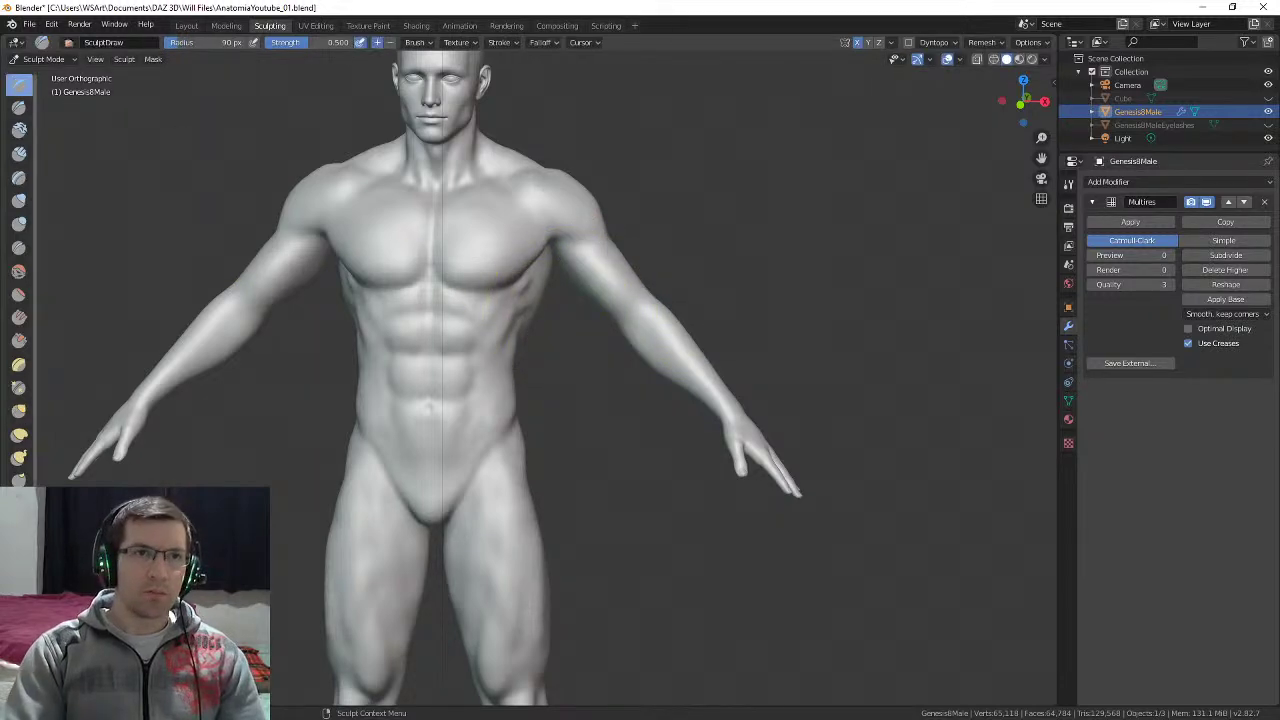
{"action": "middle_click_drag", "start_coordinate": [614, 300], "coordinate": [629, 271]}
{"action": "scroll", "coordinate": [643, 214], "scroll_direction": "up", "scroll_amount": 5}
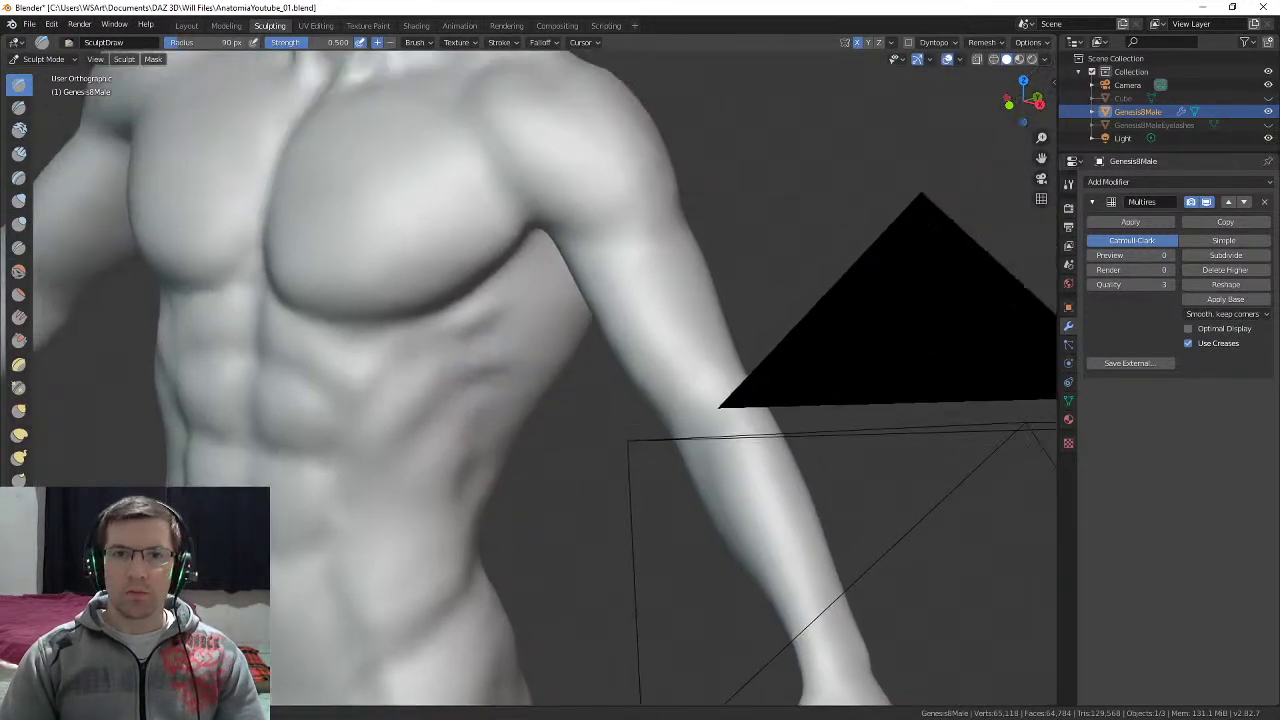
{"action": "mouse_move", "coordinate": [545, 345]}
{"action": "middle_mouse_down"}
{"action": "mouse_move", "coordinate": [560, 322]}
{"action": "mouse_move", "coordinate": [601, 325]}
{"action": "middle_mouse_up"}
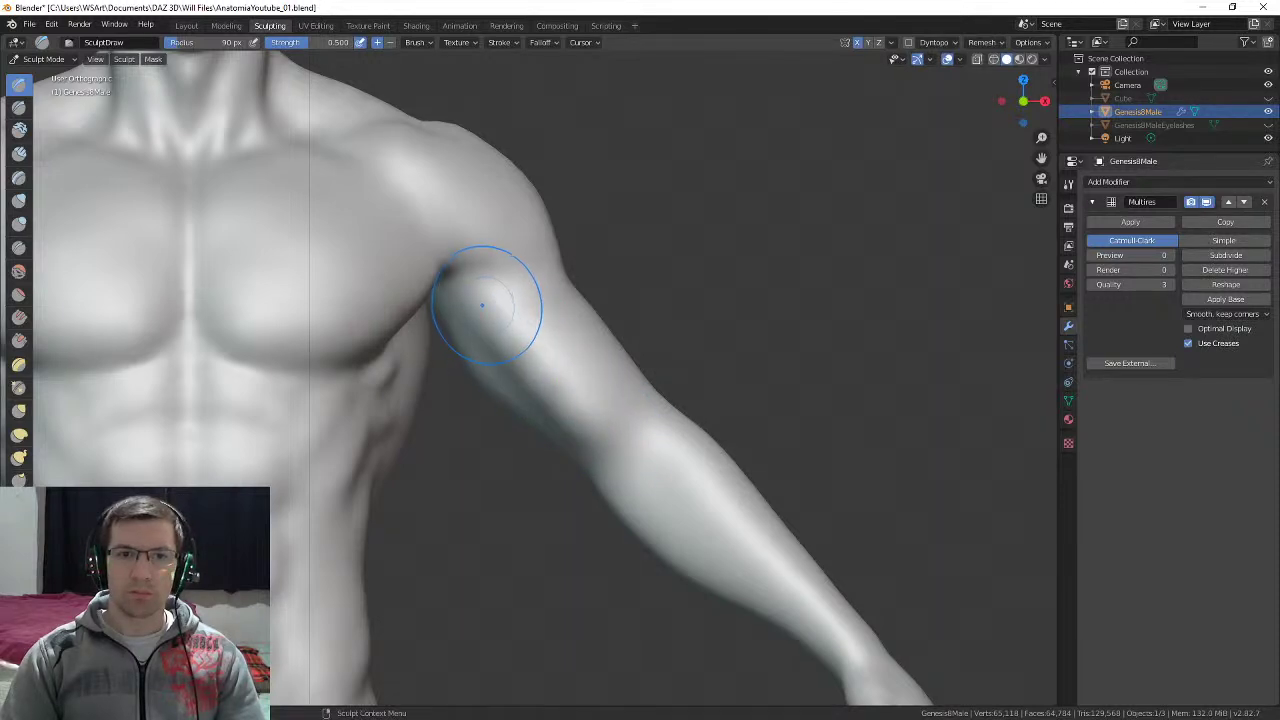
{"action": "key", "text": "f"}
{"action": "left_click", "coordinate": [528, 306]}
{"action": "middle_click_drag", "start_coordinate": [528, 312], "coordinate": [525, 250]}
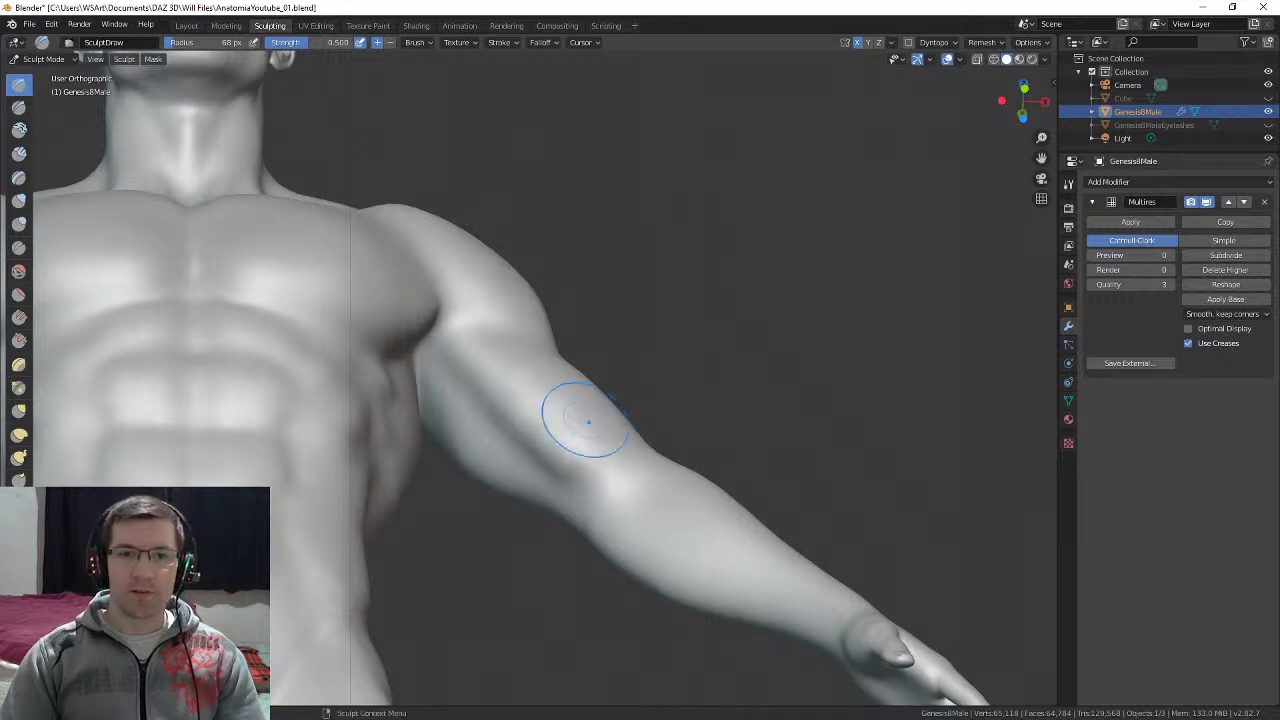
{"action": "mouse_move", "coordinate": [586, 420]}
{"action": "middle_mouse_down"}
{"action": "mouse_move", "coordinate": [591, 440]}
{"action": "mouse_move", "coordinate": [637, 447]}
{"action": "middle_mouse_up"}
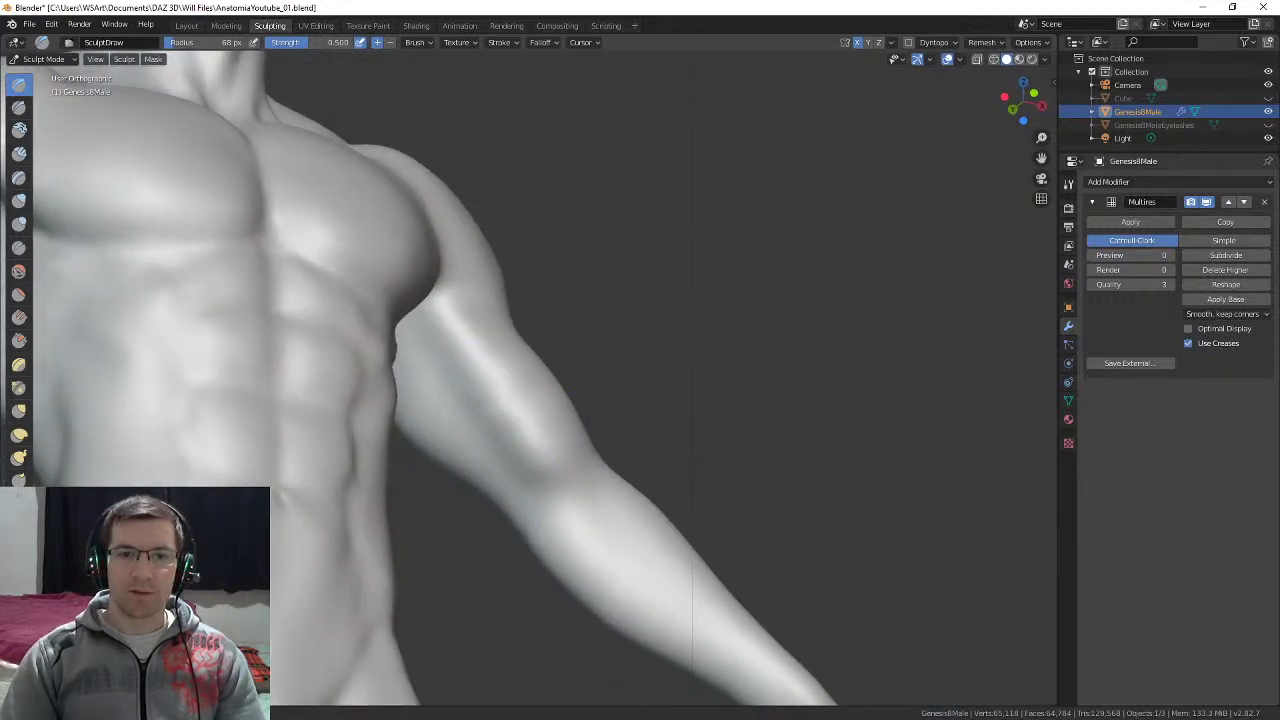
Step: Define the separation between the biceps and the inner triceps with the Draw brush
{"action": "middle_click_drag", "start_coordinate": [556, 404], "coordinate": [545, 377]}
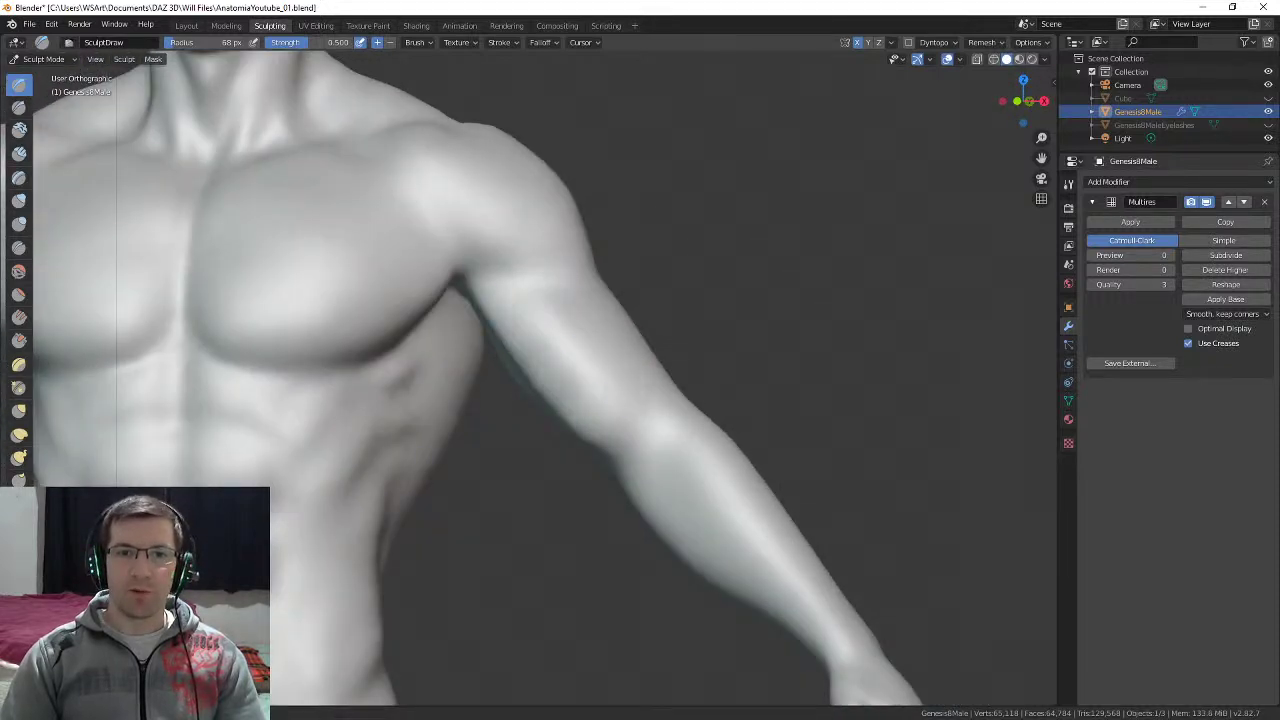
{"action": "middle_click_drag", "start_coordinate": [625, 426], "coordinate": [614, 463]}
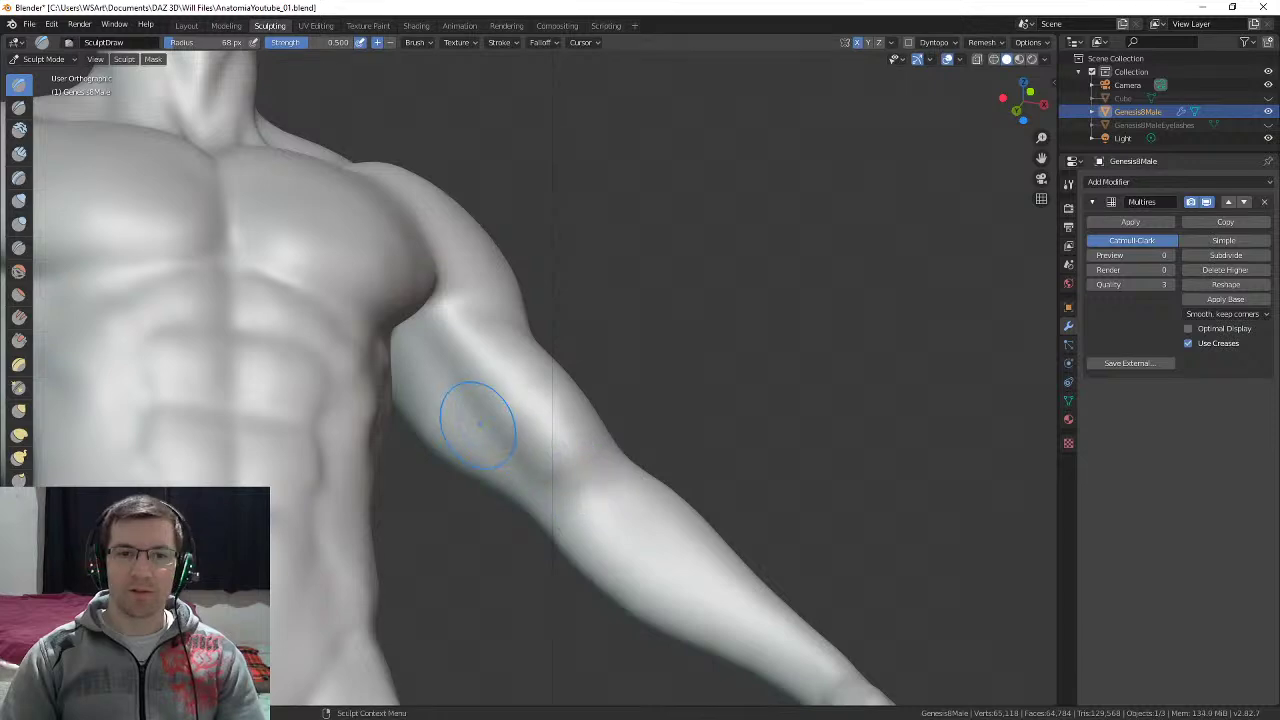
{"action": "middle_click_drag", "start_coordinate": [477, 423], "coordinate": [467, 404]}
{"action": "mouse_move", "coordinate": [471, 404]}
{"action": "left_mouse_down"}
{"action": "mouse_move", "coordinate": [414, 386]}
{"action": "mouse_move", "coordinate": [425, 370]}
{"action": "left_mouse_up"}
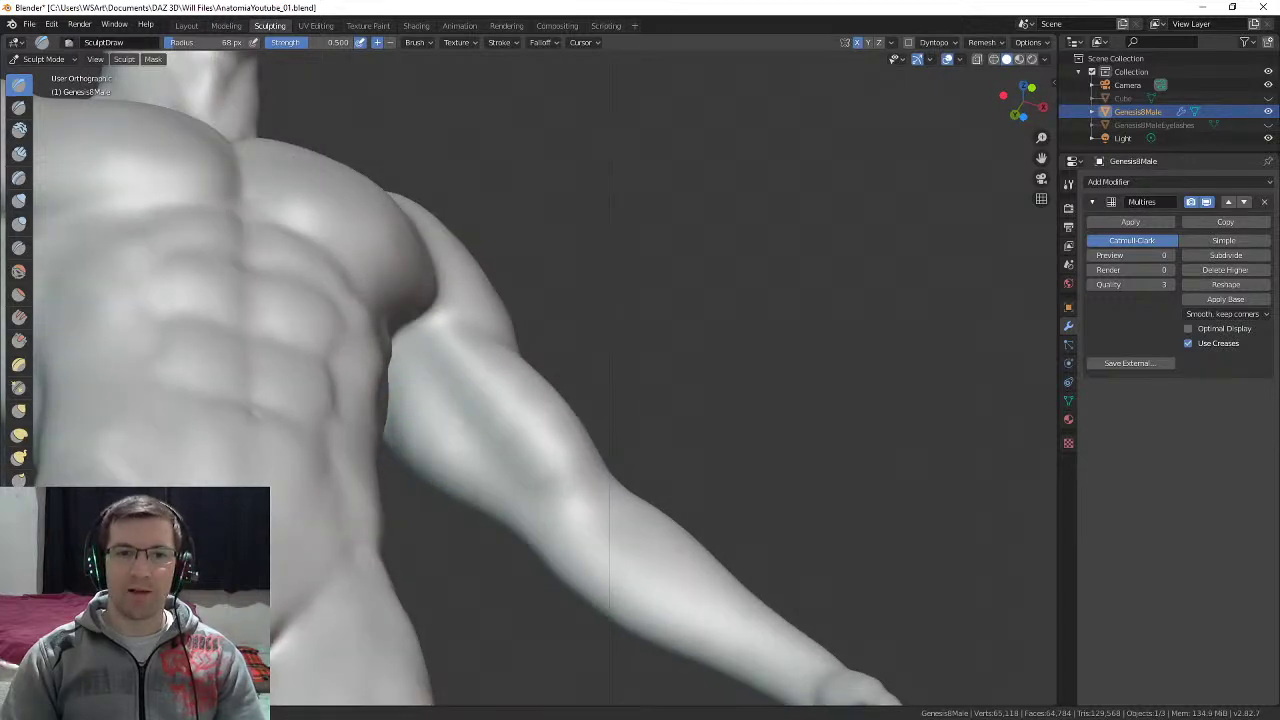
Step: Sculpt the triceps on the back of the upper arm and the elbow area with the Draw brush
{"action": "mouse_move", "coordinate": [518, 494]}
{"action": "middle_mouse_down"}
{"action": "mouse_move", "coordinate": [590, 414]}
{"action": "mouse_move", "coordinate": [520, 420]}
{"action": "mouse_move", "coordinate": [488, 370]}
{"action": "mouse_move", "coordinate": [585, 345]}
{"action": "mouse_move", "coordinate": [537, 386]}
{"action": "mouse_move", "coordinate": [500, 294]}
{"action": "mouse_move", "coordinate": [543, 380]}
{"action": "middle_mouse_up"}
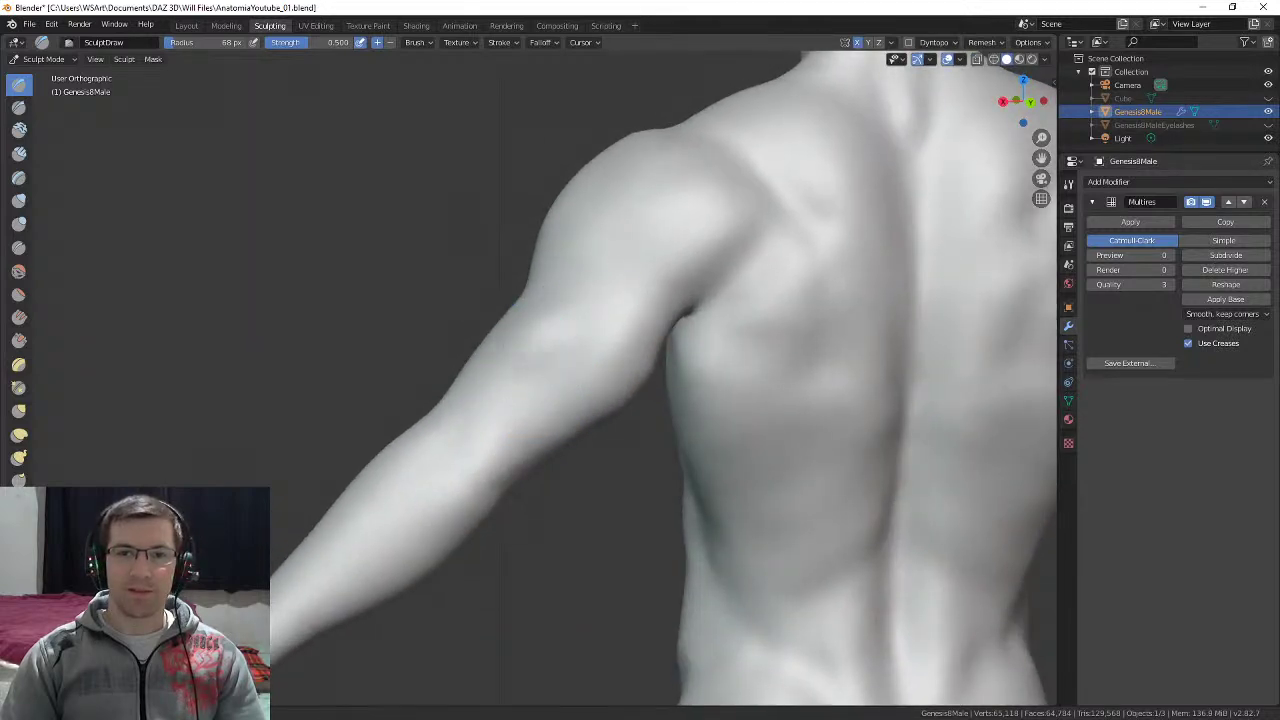
{"action": "mouse_move", "coordinate": [658, 271]}
{"action": "middle_mouse_down"}
{"action": "mouse_move", "coordinate": [708, 281]}
{"action": "mouse_move", "coordinate": [670, 295]}
{"action": "mouse_move", "coordinate": [646, 347]}
{"action": "mouse_move", "coordinate": [645, 322]}
{"action": "mouse_move", "coordinate": [582, 322]}
{"action": "mouse_move", "coordinate": [537, 354]}
{"action": "mouse_move", "coordinate": [700, 335]}
{"action": "middle_mouse_up"}
{"action": "middle_click_drag", "start_coordinate": [520, 320], "coordinate": [645, 330]}
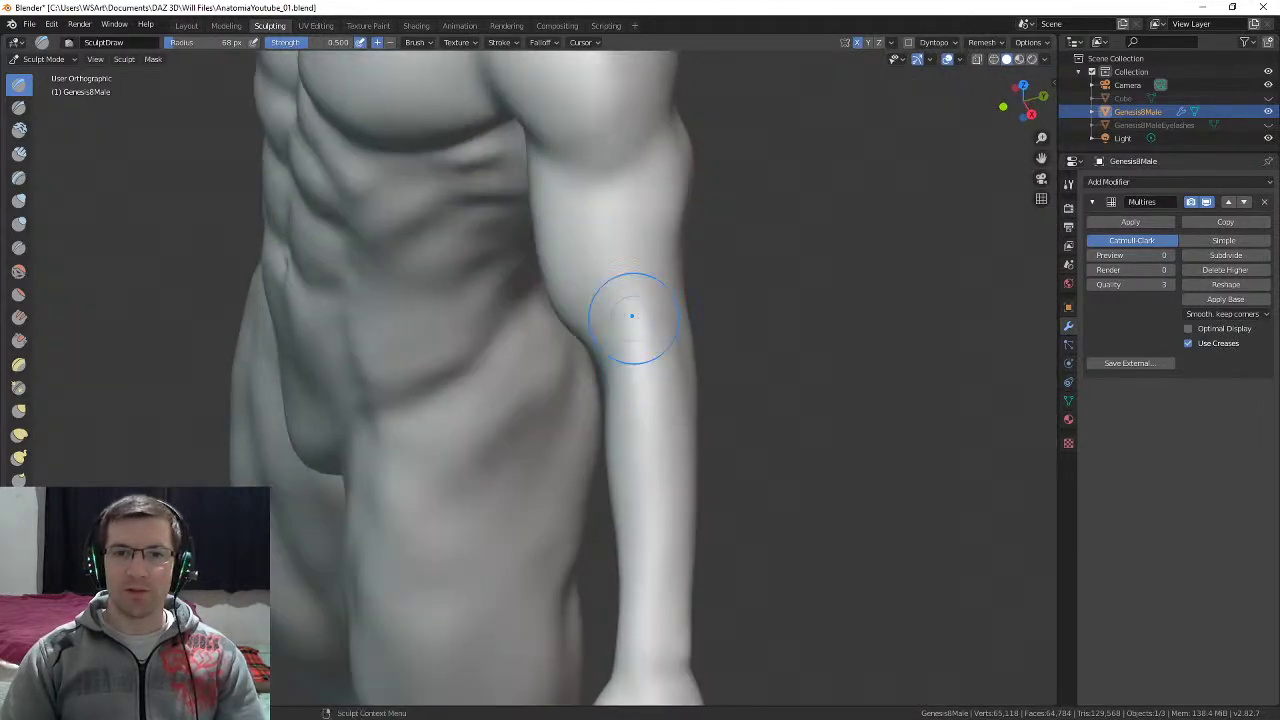
Step: Reduce the Draw brush radius to 45 px and carve the hollow around the outer side of the elbow
{"action": "middle_click_drag", "start_coordinate": [608, 440], "coordinate": [556, 361]}
{"action": "key", "text": "f"}
{"action": "left_click", "coordinate": [591, 337]}
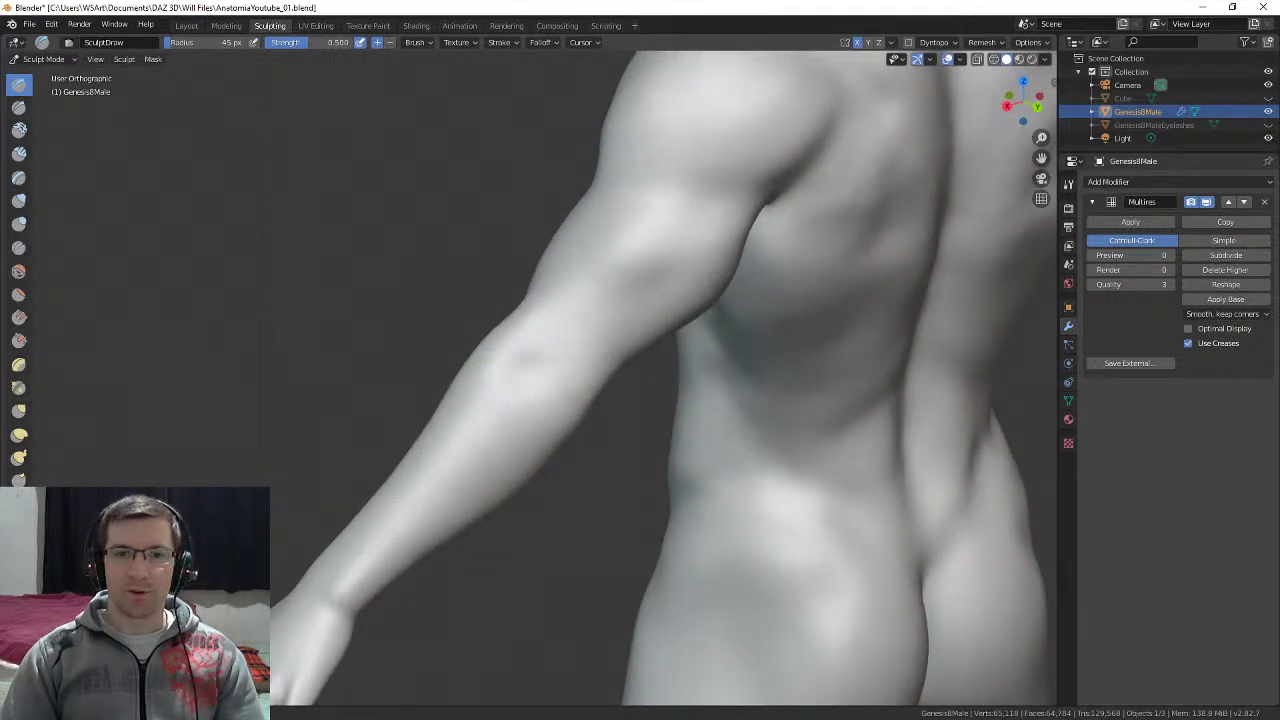
{"action": "middle_click_drag", "start_coordinate": [552, 314], "coordinate": [450, 322]}
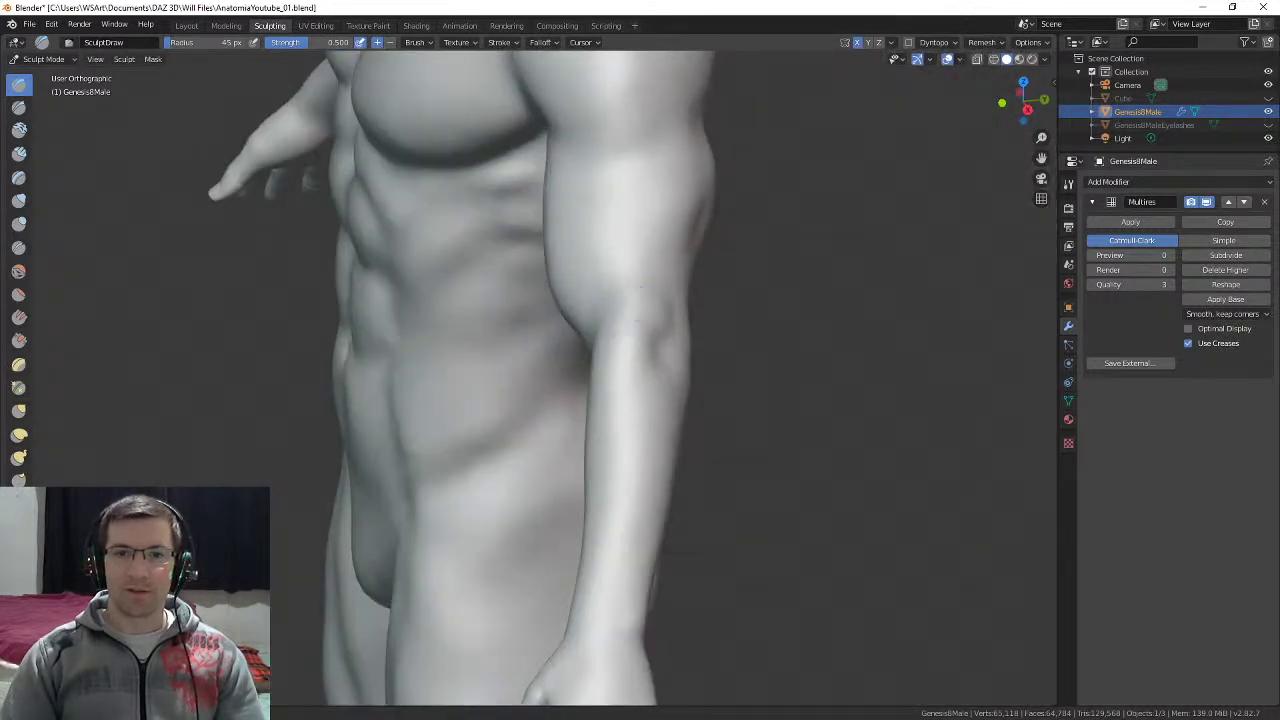
{"action": "middle_click_drag", "start_coordinate": [560, 355], "coordinate": [642, 326]}
{"action": "middle_click_drag", "start_coordinate": [625, 262], "coordinate": [598, 385]}
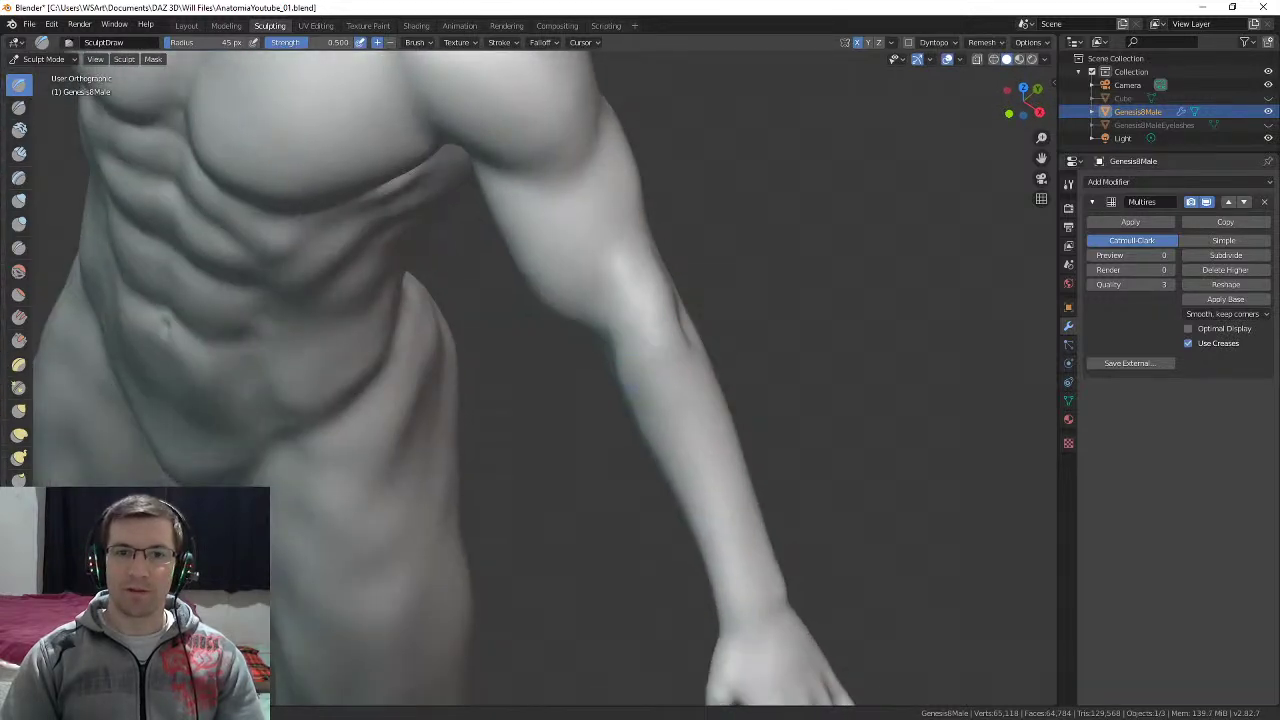
Step: Enlarge the Draw brush to 91 px and shape the forearm muscle volume just below the inner elbow crease
{"action": "mouse_move", "coordinate": [660, 342]}
{"action": "middle_mouse_down"}
{"action": "mouse_move", "coordinate": [640, 314]}
{"action": "mouse_move", "coordinate": [650, 404]}
{"action": "mouse_move", "coordinate": [607, 328]}
{"action": "middle_mouse_up"}
{"action": "key", "text": "f"}
{"action": "left_click", "coordinate": [667, 328]}
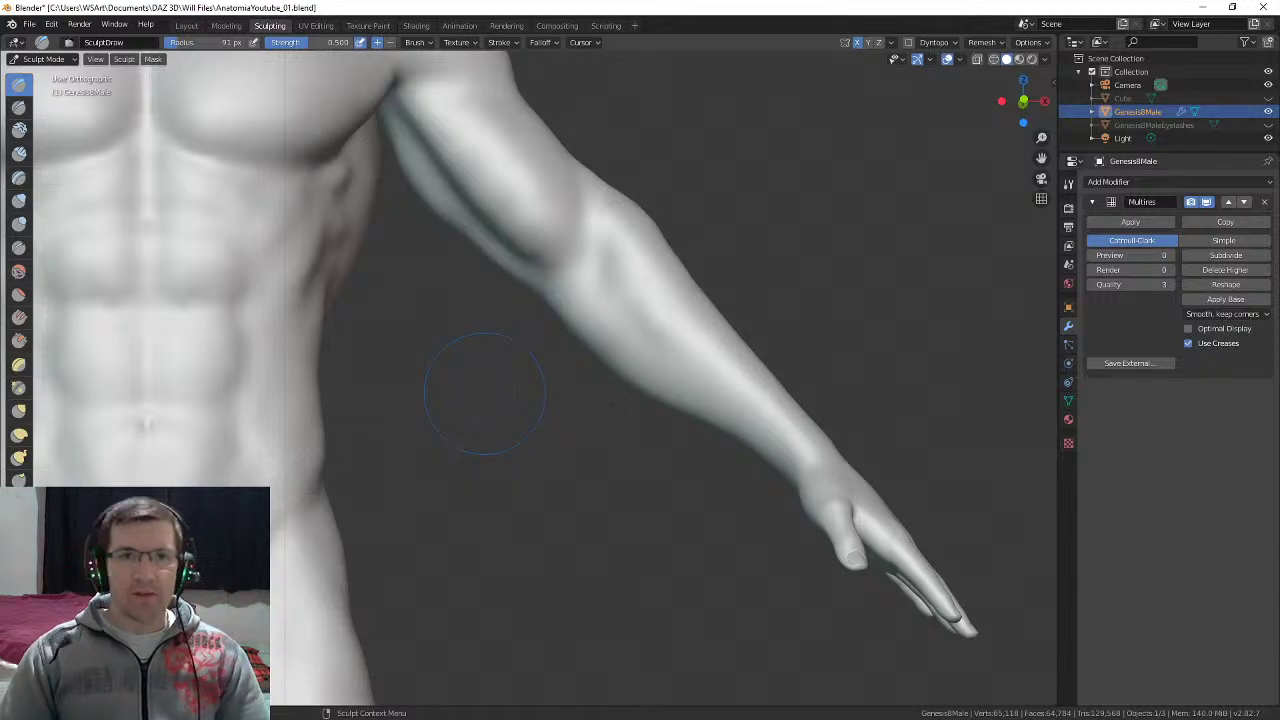
{"action": "middle_click_drag", "start_coordinate": [591, 349], "coordinate": [614, 280]}
{"action": "middle_click_drag", "start_coordinate": [666, 242], "coordinate": [572, 290], "text": "shift"}
{"action": "scroll", "coordinate": [634, 345], "scroll_direction": "down", "scroll_amount": 3}
{"action": "scroll", "coordinate": [572, 290], "scroll_direction": "up", "scroll_amount": 3}
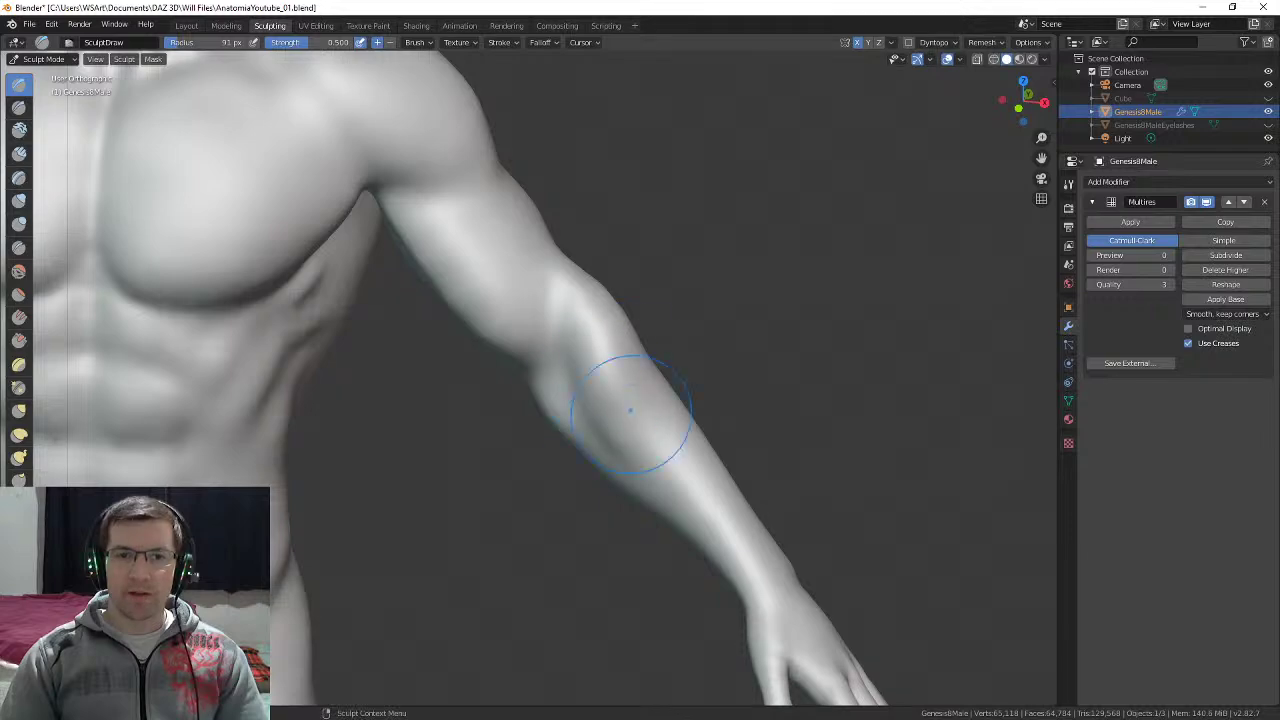
Step: Reduce the brush radius to 44 px and deepen the hollow beside the elbow on the outer forearm
{"action": "mouse_move", "coordinate": [680, 455]}
{"action": "middle_mouse_down"}
{"action": "mouse_move", "coordinate": [608, 394]}
{"action": "mouse_move", "coordinate": [618, 380]}
{"action": "mouse_move", "coordinate": [577, 420]}
{"action": "mouse_move", "coordinate": [630, 415]}
{"action": "mouse_move", "coordinate": [592, 352]}
{"action": "mouse_move", "coordinate": [573, 398]}
{"action": "middle_mouse_up"}
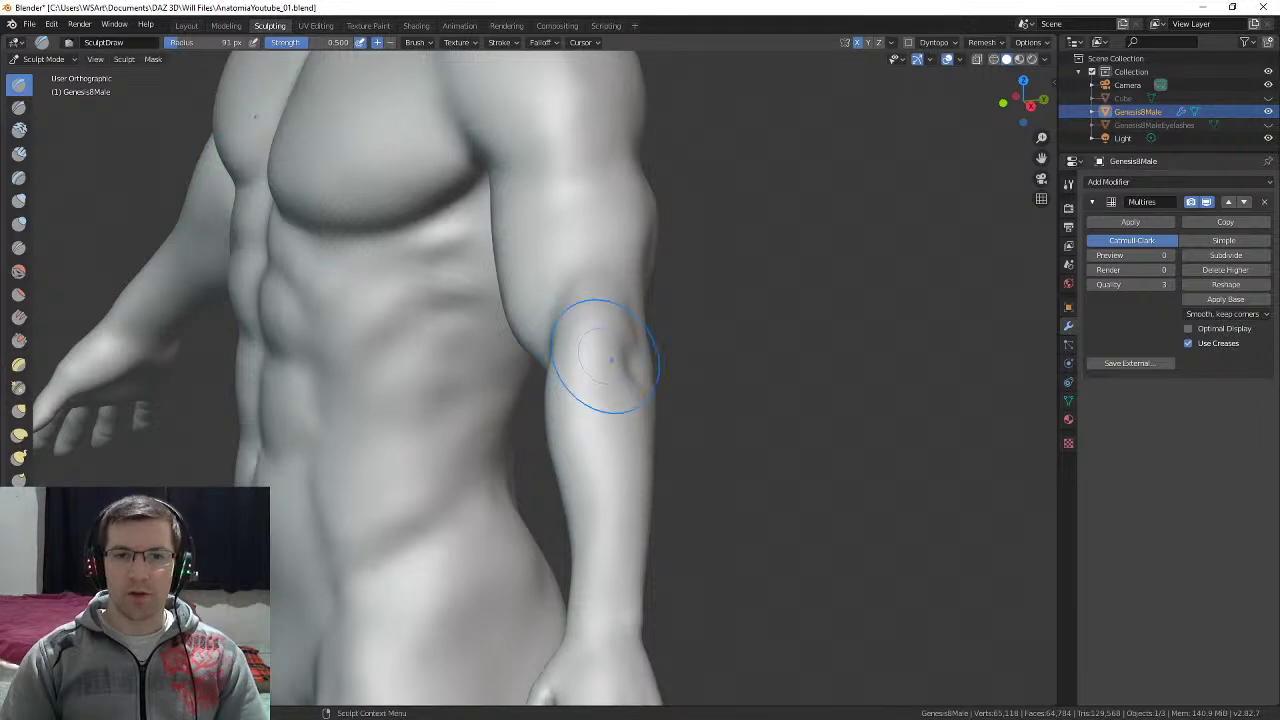
{"action": "mouse_move", "coordinate": [611, 358]}
{"action": "middle_mouse_down"}
{"action": "mouse_move", "coordinate": [589, 304]}
{"action": "mouse_move", "coordinate": [649, 305]}
{"action": "mouse_move", "coordinate": [590, 280]}
{"action": "mouse_move", "coordinate": [558, 367]}
{"action": "mouse_move", "coordinate": [596, 382]}
{"action": "middle_mouse_up"}
{"action": "key", "text": "f"}
{"action": "left_click", "coordinate": [628, 280]}
{"action": "mouse_move", "coordinate": [656, 384]}
{"action": "middle_mouse_down"}
{"action": "mouse_move", "coordinate": [609, 386]}
{"action": "mouse_move", "coordinate": [512, 430]}
{"action": "middle_mouse_up"}
{"action": "key", "text": "f"}
{"action": "left_click", "coordinate": [587, 389]}
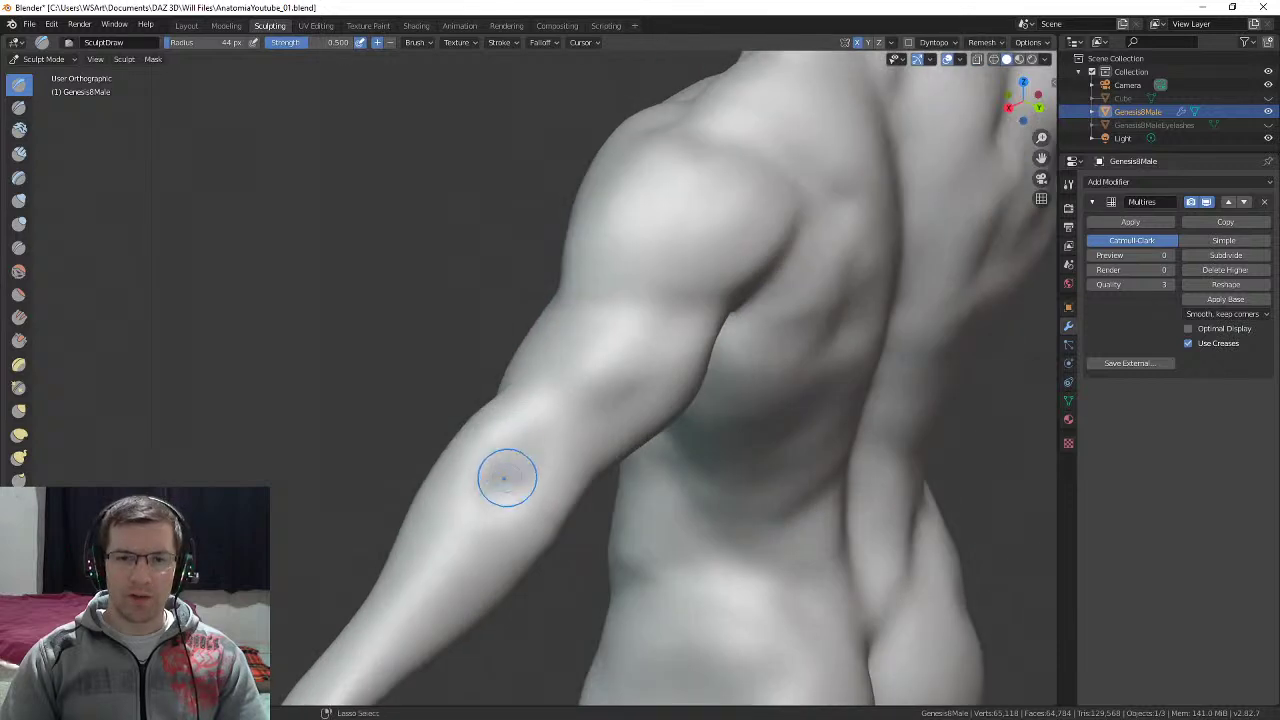
{"action": "left_click_drag", "start_coordinate": [507, 477], "coordinate": [512, 452]}
{"action": "mouse_move", "coordinate": [543, 419]}
{"action": "middle_mouse_down"}
{"action": "mouse_move", "coordinate": [597, 381]}
{"action": "mouse_move", "coordinate": [628, 336]}
{"action": "middle_mouse_up"}
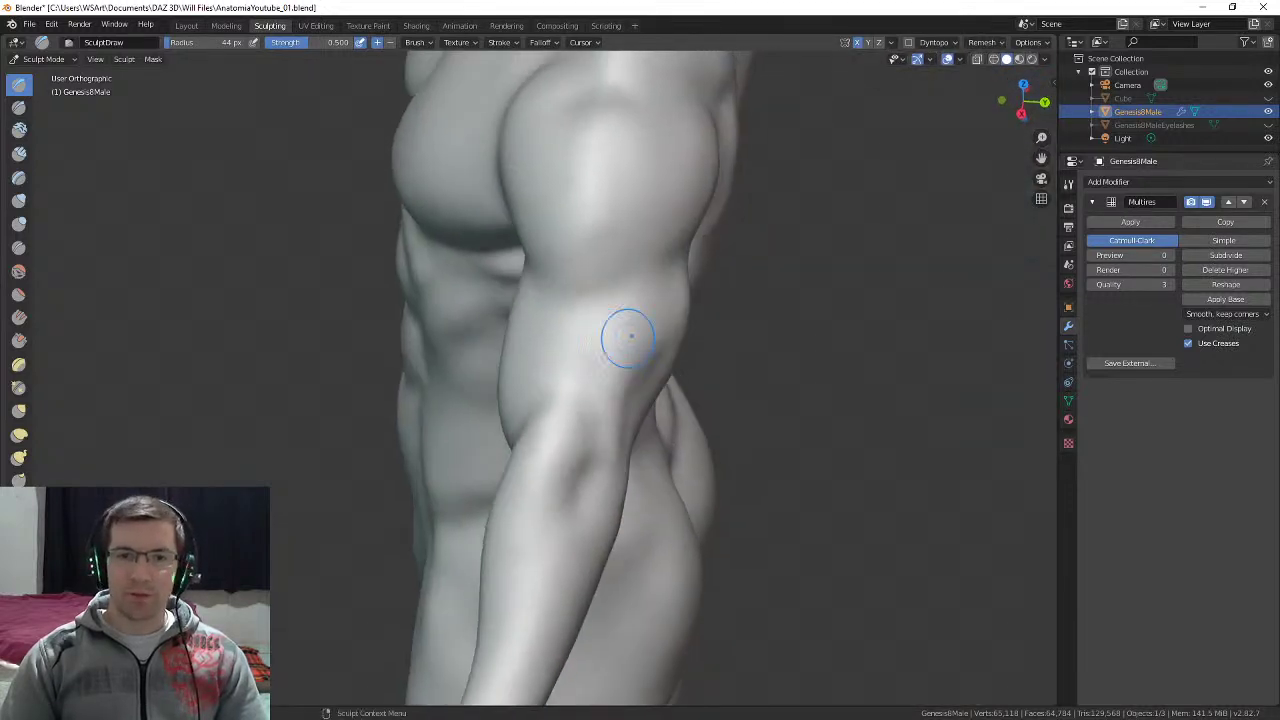
Step: Sculpt the elbow bone, the triceps tendon and the muscle separations along the back of the forearm
{"action": "middle_click_drag", "start_coordinate": [602, 292], "coordinate": [645, 280]}
{"action": "mouse_move", "coordinate": [540, 318]}
{"action": "middle_mouse_down"}
{"action": "mouse_move", "coordinate": [557, 338]}
{"action": "mouse_move", "coordinate": [516, 387]}
{"action": "middle_mouse_up"}
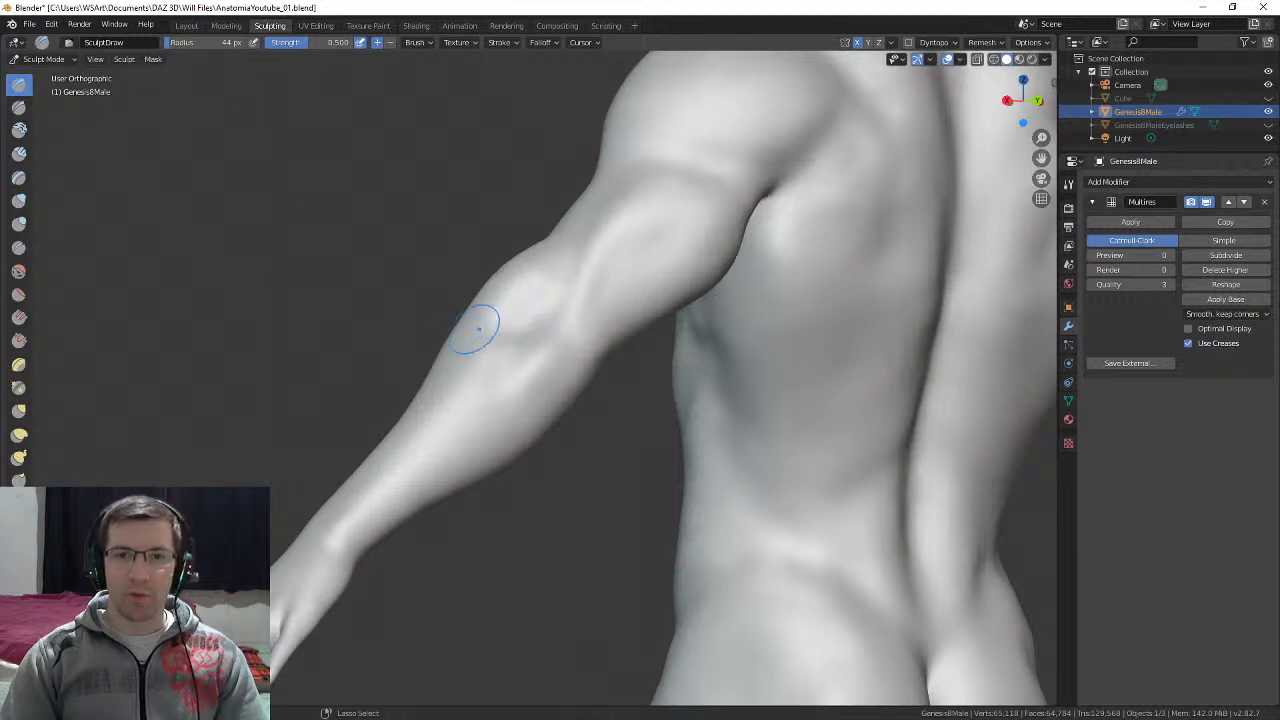
{"action": "mouse_move", "coordinate": [543, 294]}
{"action": "middle_mouse_down"}
{"action": "mouse_move", "coordinate": [525, 330]}
{"action": "mouse_move", "coordinate": [371, 400]}
{"action": "mouse_move", "coordinate": [380, 371]}
{"action": "middle_mouse_up"}
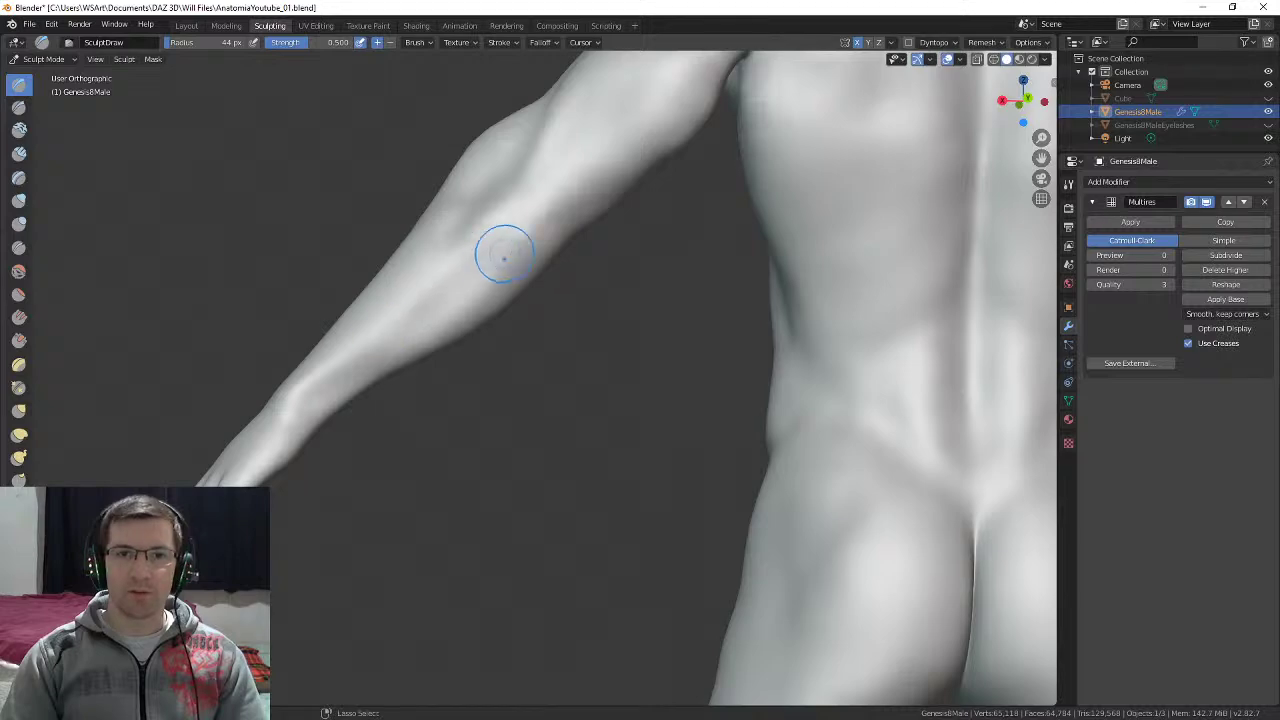
{"action": "middle_click_drag", "start_coordinate": [543, 263], "coordinate": [480, 243]}
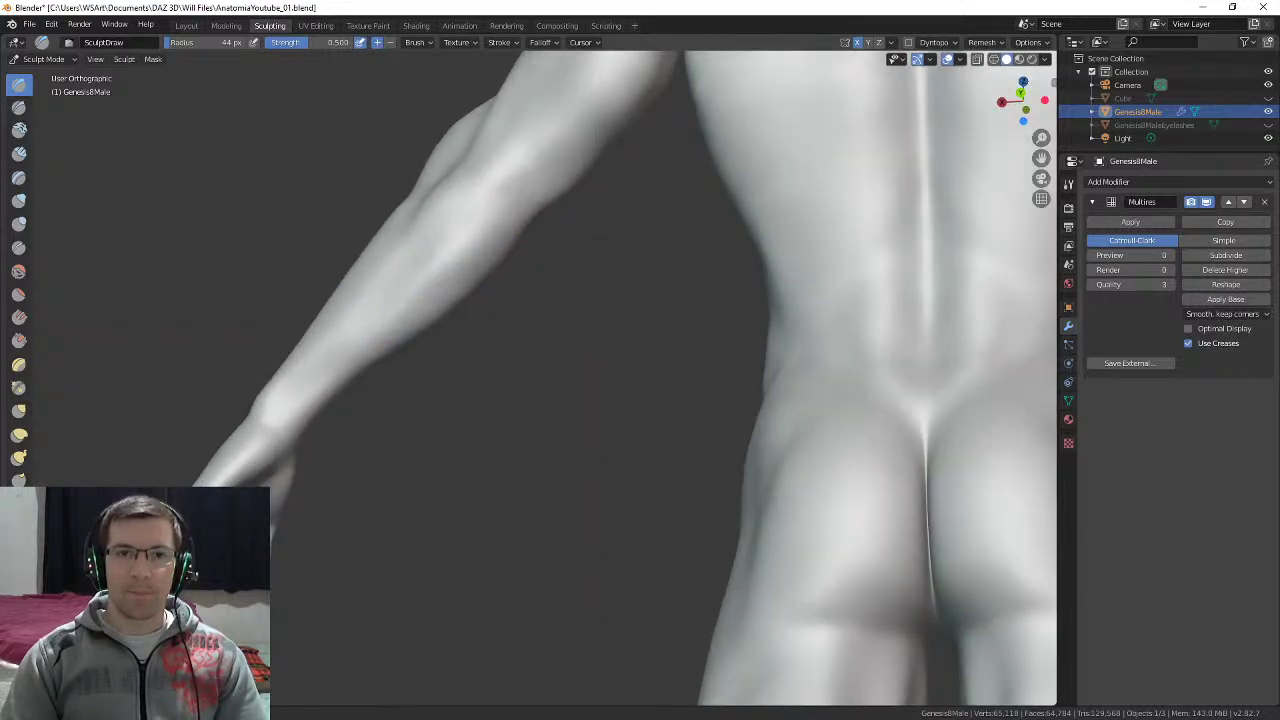
{"action": "mouse_move", "coordinate": [515, 320]}
{"action": "middle_mouse_down"}
{"action": "mouse_move", "coordinate": [551, 354]}
{"action": "mouse_move", "coordinate": [558, 305]}
{"action": "mouse_move", "coordinate": [470, 263]}
{"action": "mouse_move", "coordinate": [514, 306]}
{"action": "mouse_move", "coordinate": [553, 317]}
{"action": "middle_mouse_up"}
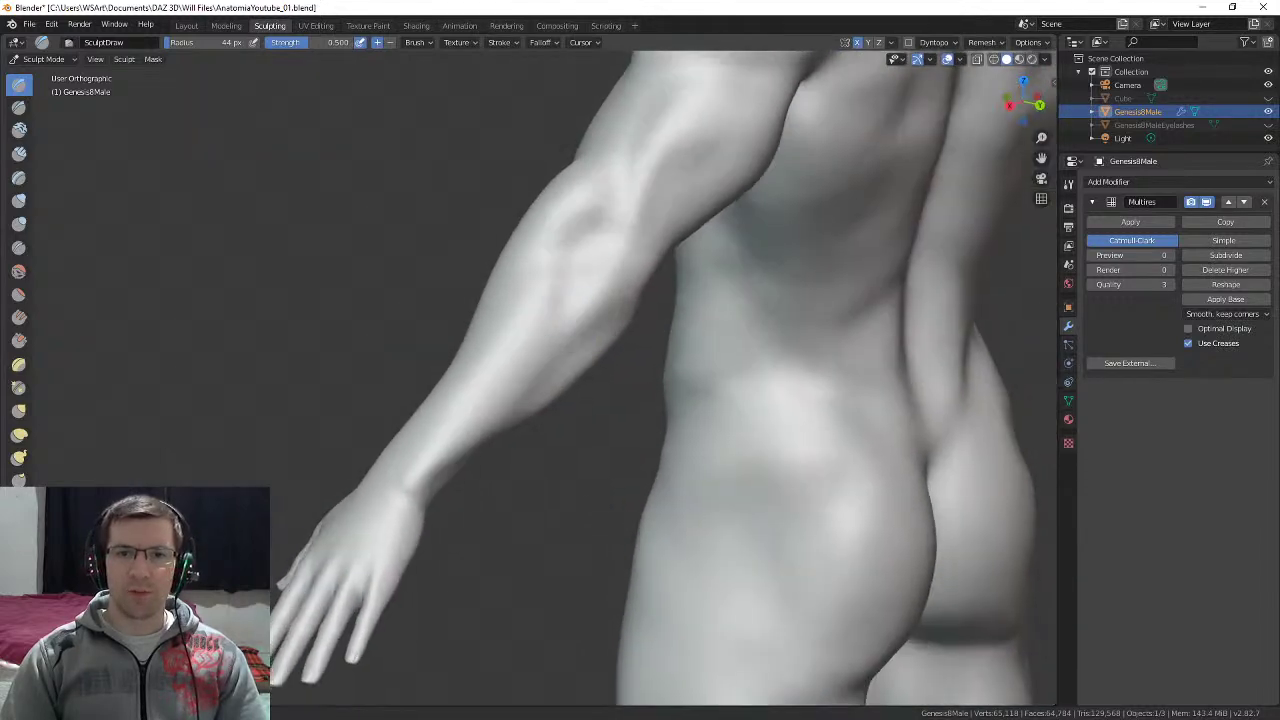
{"action": "mouse_move", "coordinate": [486, 400]}
{"action": "middle_mouse_down"}
{"action": "mouse_move", "coordinate": [474, 374]}
{"action": "mouse_move", "coordinate": [500, 320]}
{"action": "mouse_move", "coordinate": [520, 335]}
{"action": "mouse_move", "coordinate": [575, 318]}
{"action": "mouse_move", "coordinate": [605, 278]}
{"action": "mouse_move", "coordinate": [671, 300]}
{"action": "mouse_move", "coordinate": [695, 275]}
{"action": "mouse_move", "coordinate": [658, 286]}
{"action": "mouse_move", "coordinate": [675, 295]}
{"action": "middle_mouse_up"}
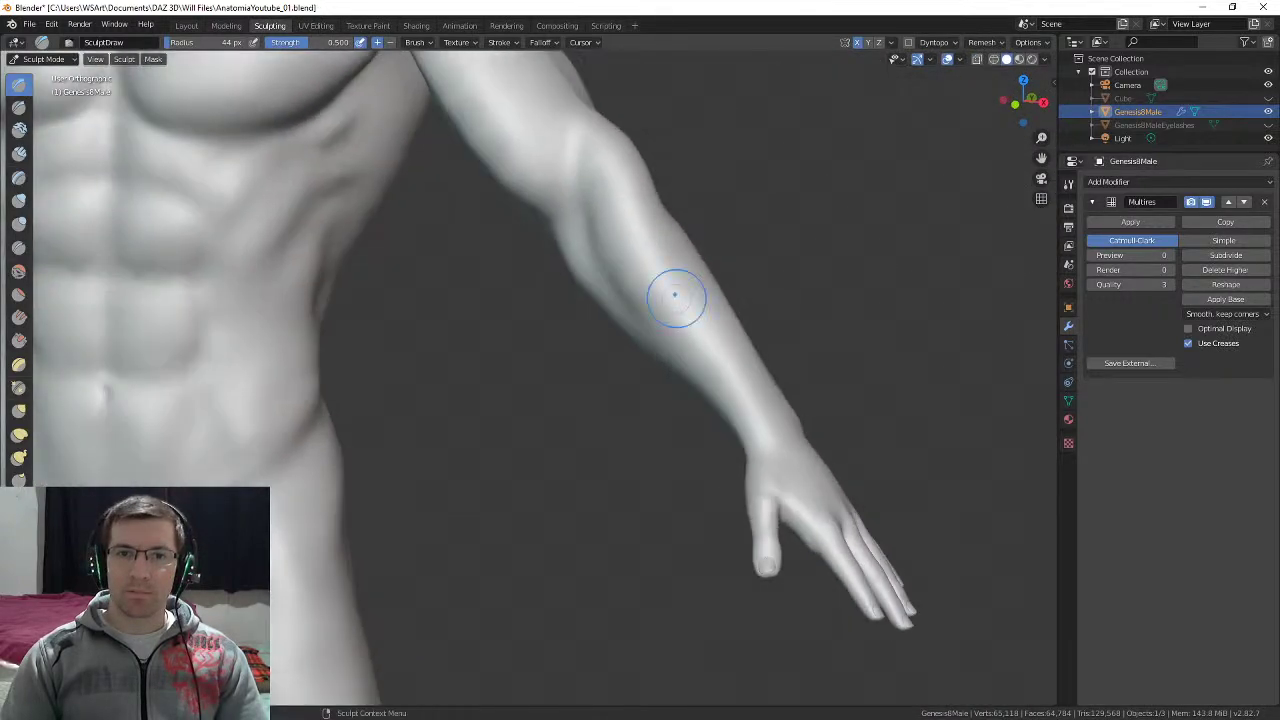
Step: Set the brush radius to 33 px and sculpt the lower forearm toward the thumb side of the wrist
{"action": "mouse_move", "coordinate": [695, 377]}
{"action": "middle_mouse_down"}
{"action": "mouse_move", "coordinate": [755, 376]}
{"action": "mouse_move", "coordinate": [744, 408]}
{"action": "mouse_move", "coordinate": [775, 334]}
{"action": "middle_mouse_up"}
{"action": "key", "text": "f"}
{"action": "left_click", "coordinate": [730, 403]}
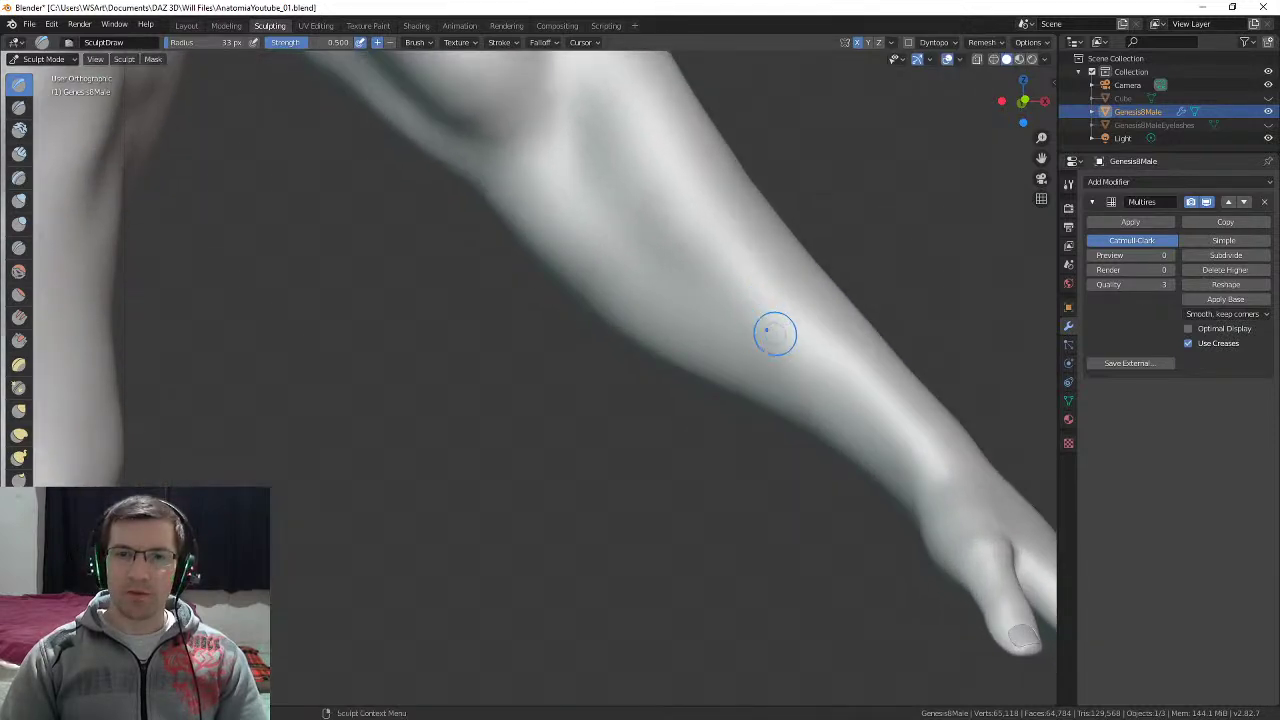
{"action": "mouse_move", "coordinate": [838, 374]}
{"action": "middle_mouse_down", "text": "shift"}
{"action": "mouse_move", "coordinate": [588, 334]}
{"action": "mouse_move", "coordinate": [562, 345]}
{"action": "mouse_move", "coordinate": [542, 422]}
{"action": "middle_mouse_up", "text": "shift"}
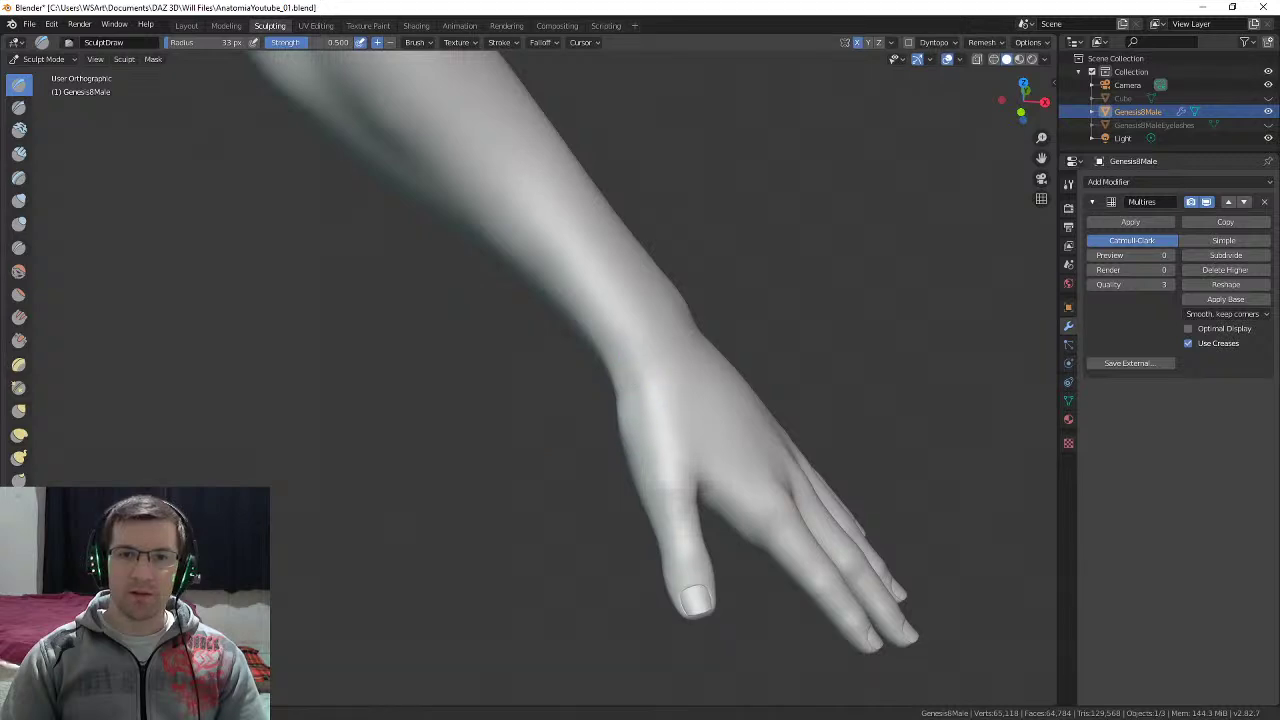
{"action": "mouse_move", "coordinate": [646, 379]}
{"action": "middle_mouse_down"}
{"action": "mouse_move", "coordinate": [636, 434]}
{"action": "mouse_move", "coordinate": [600, 430]}
{"action": "mouse_move", "coordinate": [592, 398]}
{"action": "mouse_move", "coordinate": [633, 361]}
{"action": "middle_mouse_up"}
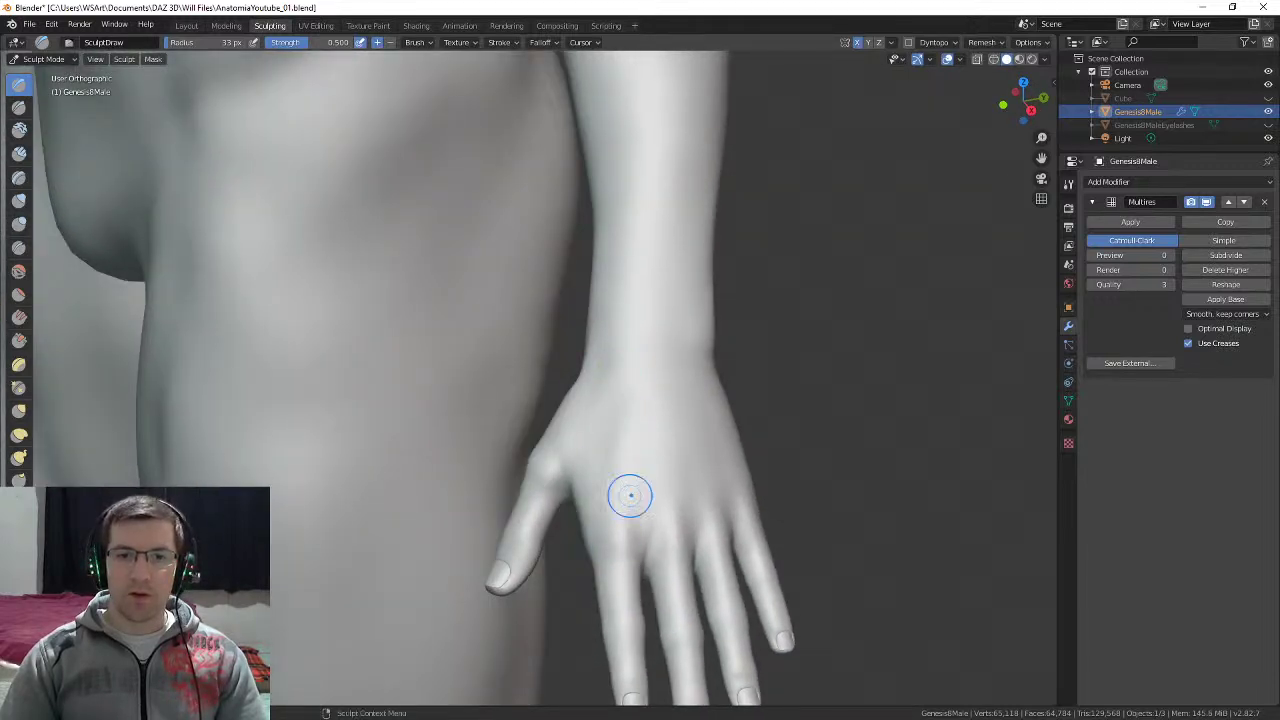
{"action": "middle_click_drag", "start_coordinate": [631, 494], "coordinate": [608, 476]}
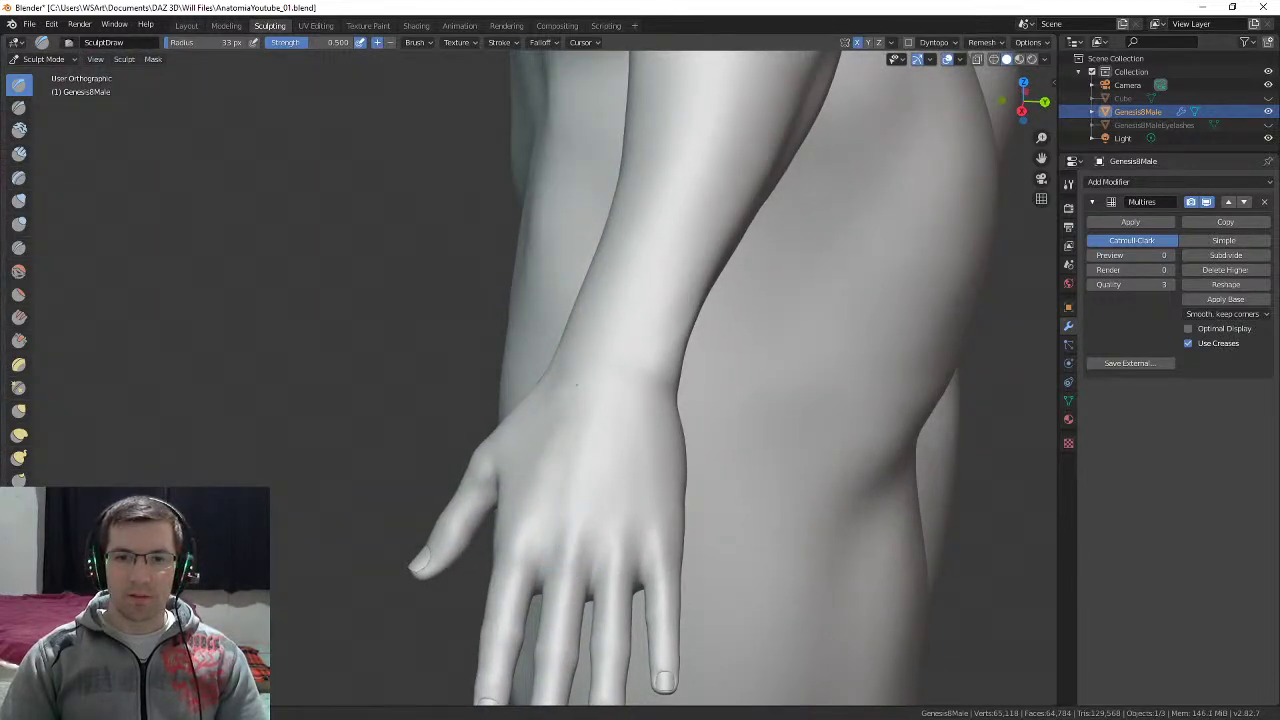
Step: Define the ulna bump and the tendon transitions around the back and sides of the wrist
{"action": "middle_click_drag", "start_coordinate": [651, 503], "coordinate": [544, 486]}
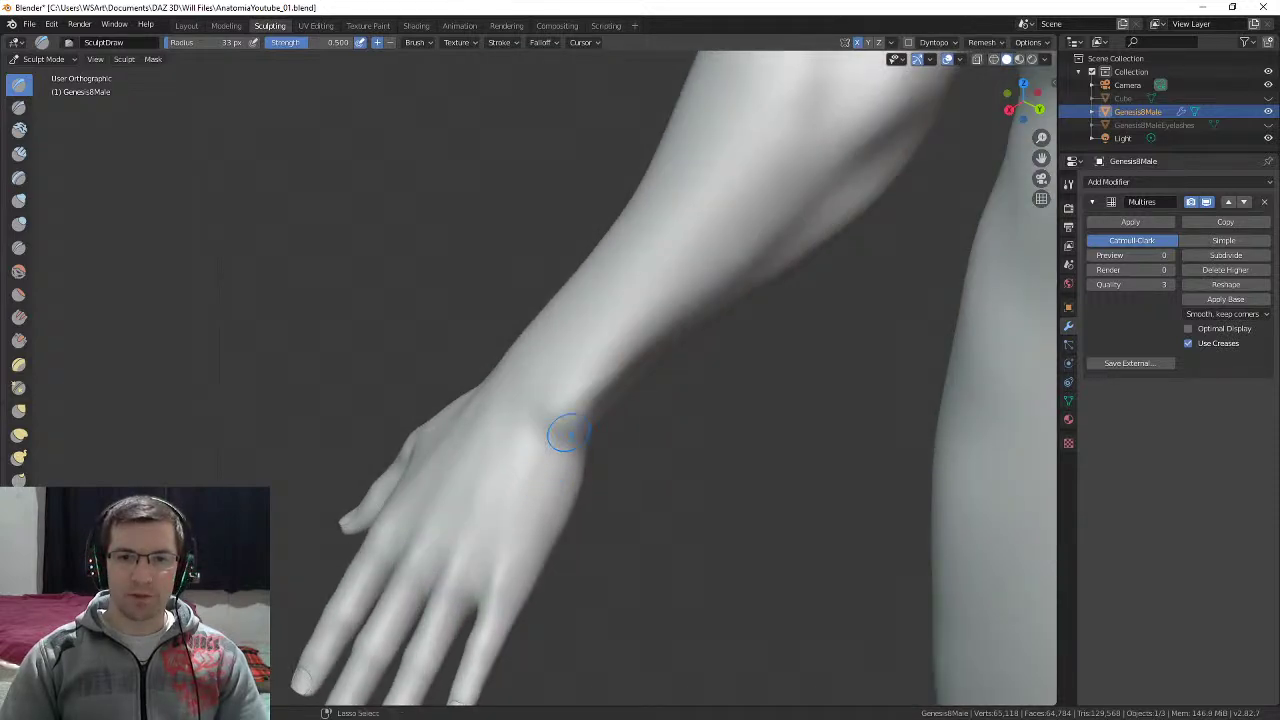
{"action": "middle_click_drag", "start_coordinate": [537, 533], "coordinate": [515, 520]}
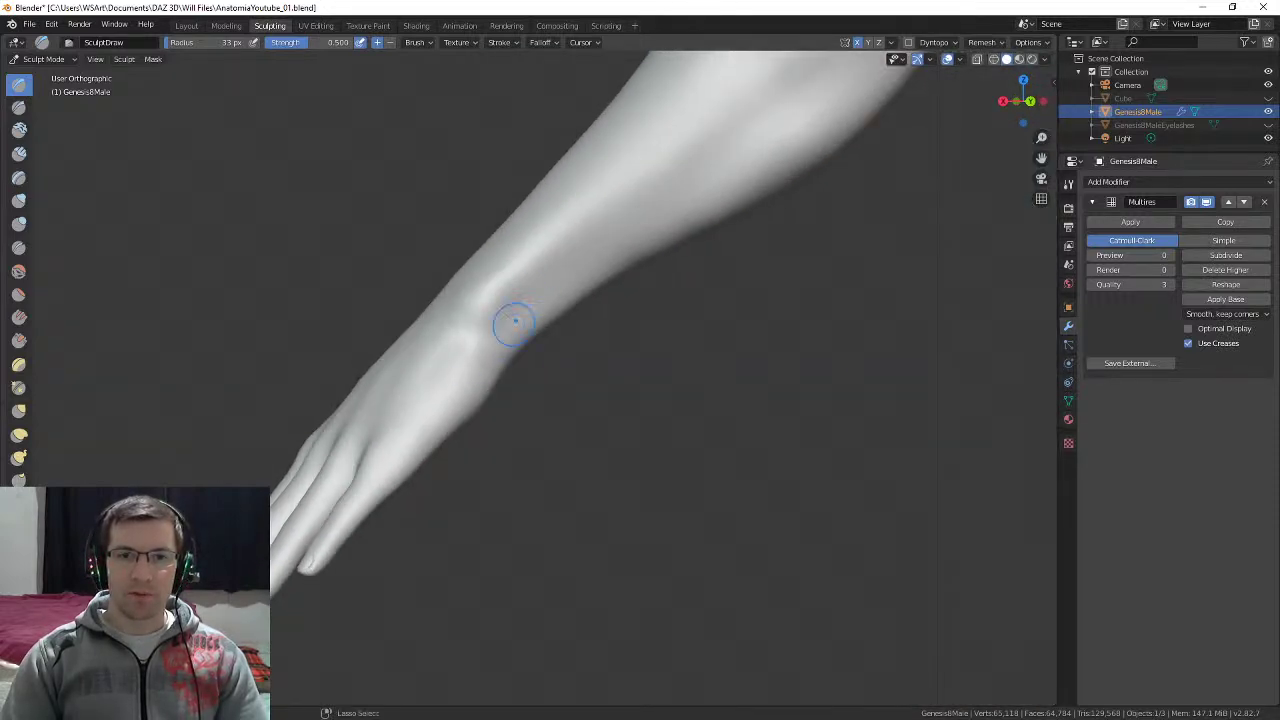
{"action": "middle_click_drag", "start_coordinate": [505, 340], "coordinate": [604, 367]}
{"action": "middle_click_drag", "start_coordinate": [596, 290], "coordinate": [620, 310]}
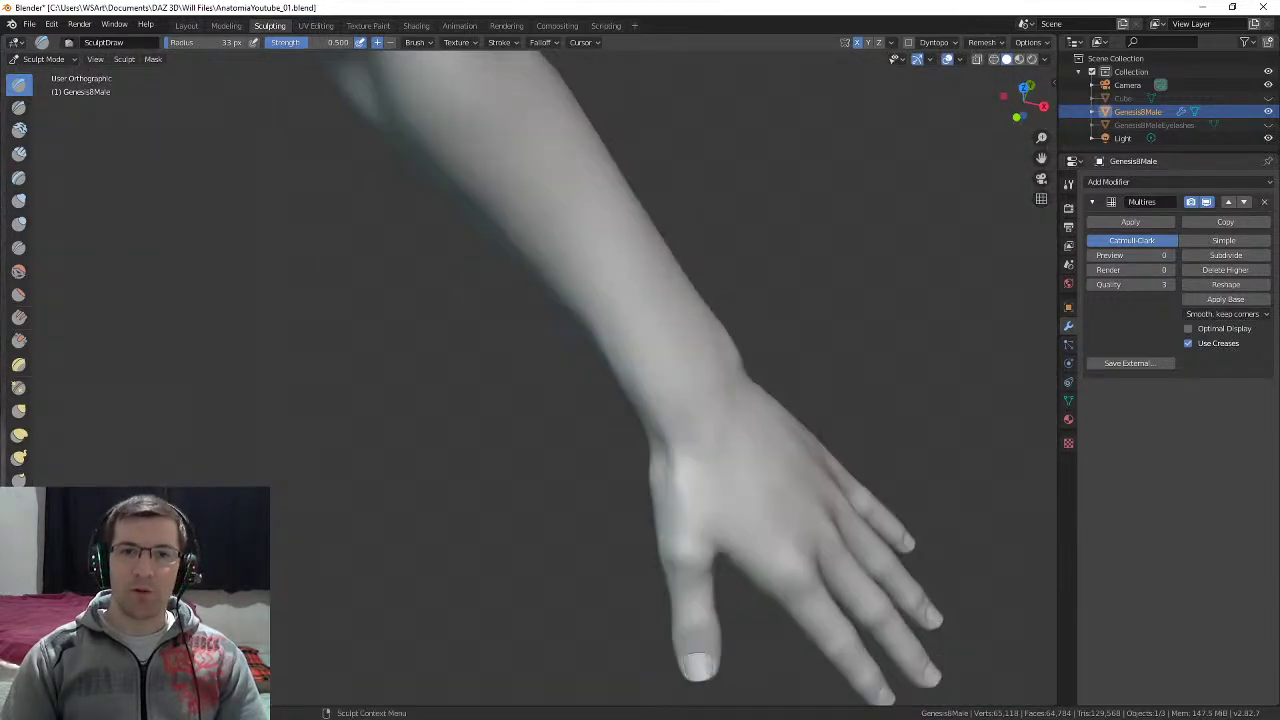
{"action": "middle_click_drag", "start_coordinate": [651, 365], "coordinate": [627, 336]}
Step: Sculpt the grooves separating the muscles from the outer upper arm across the elbow to the upper forearm
{"action": "mouse_move", "coordinate": [541, 336]}
{"action": "middle_mouse_down"}
{"action": "mouse_move", "coordinate": [520, 286]}
{"action": "mouse_move", "coordinate": [540, 320]}
{"action": "mouse_move", "coordinate": [560, 300]}
{"action": "mouse_move", "coordinate": [495, 267]}
{"action": "mouse_move", "coordinate": [488, 396]}
{"action": "mouse_move", "coordinate": [610, 326]}
{"action": "middle_mouse_up"}
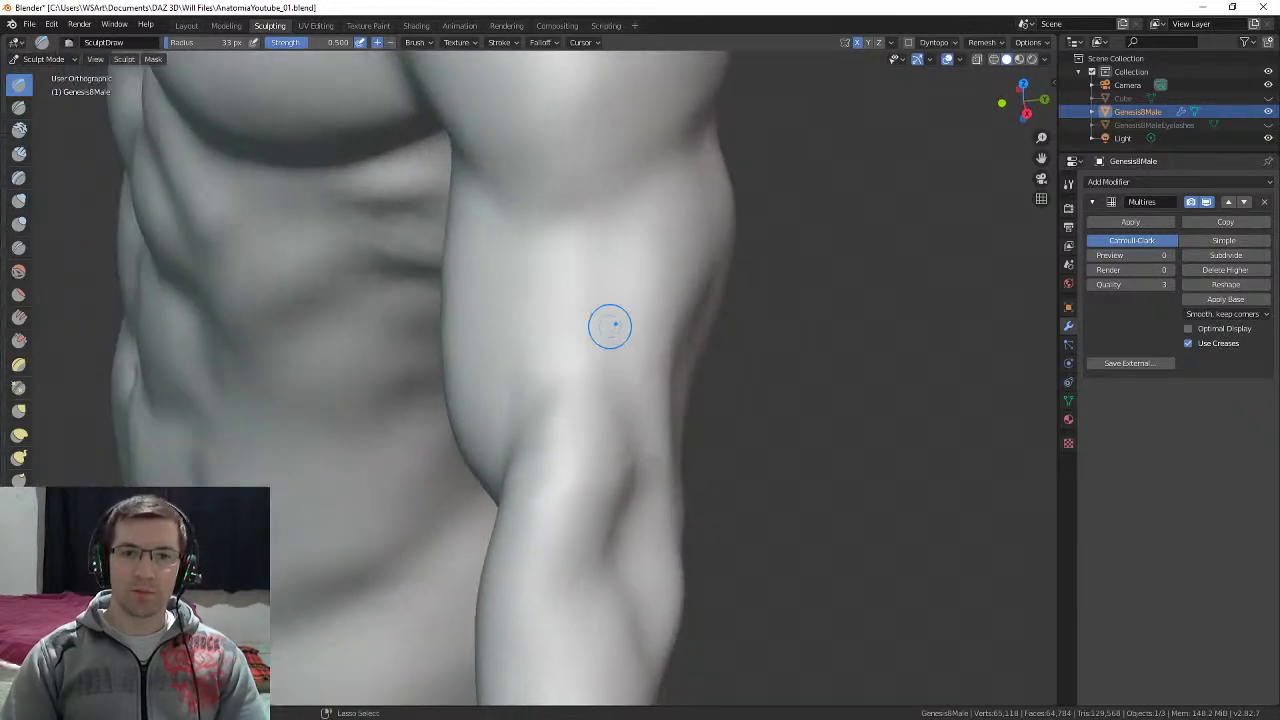
{"action": "middle_click_drag", "start_coordinate": [621, 486], "coordinate": [573, 393]}
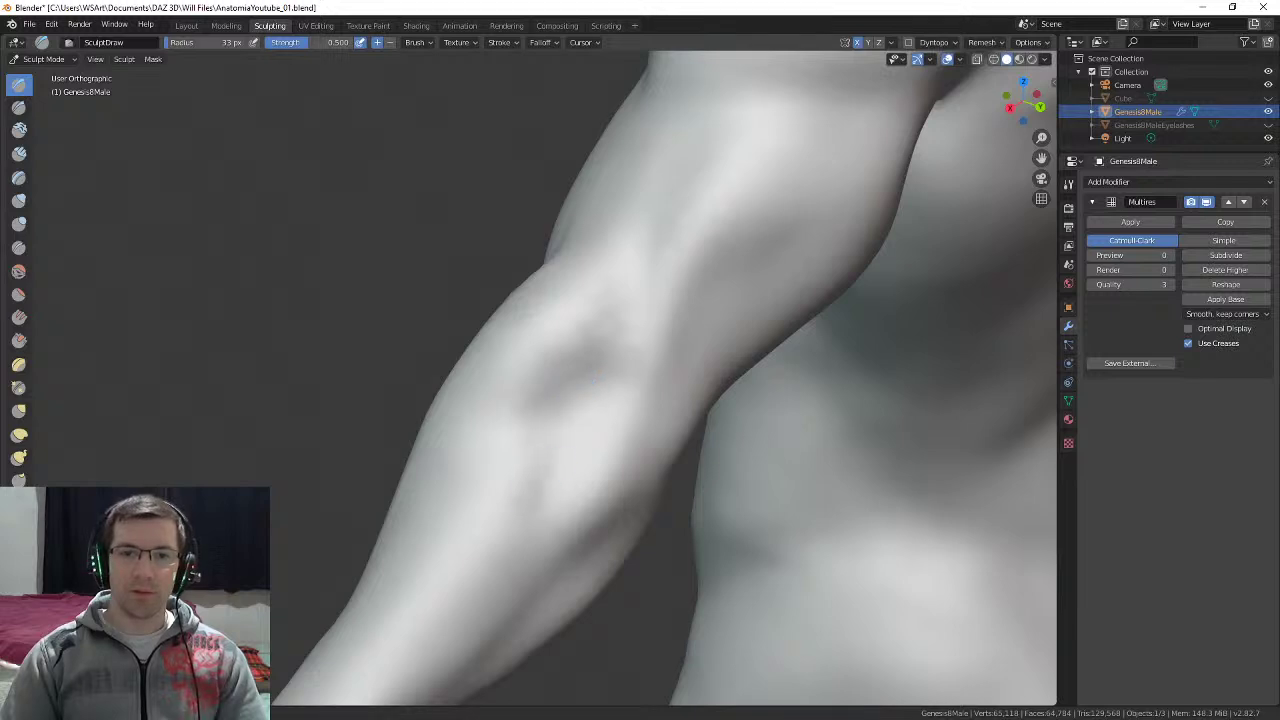
{"action": "mouse_move", "coordinate": [466, 530]}
{"action": "middle_mouse_down"}
{"action": "mouse_move", "coordinate": [609, 309]}
{"action": "mouse_move", "coordinate": [619, 316]}
{"action": "middle_mouse_up"}
{"action": "mouse_move", "coordinate": [704, 234]}
{"action": "middle_mouse_down"}
{"action": "mouse_move", "coordinate": [671, 234]}
{"action": "mouse_move", "coordinate": [677, 269]}
{"action": "mouse_move", "coordinate": [692, 272]}
{"action": "mouse_move", "coordinate": [715, 195]}
{"action": "mouse_move", "coordinate": [835, 180]}
{"action": "mouse_move", "coordinate": [872, 275]}
{"action": "middle_mouse_up"}
{"action": "mouse_move", "coordinate": [624, 304]}
{"action": "middle_mouse_down"}
{"action": "mouse_move", "coordinate": [600, 290]}
{"action": "mouse_move", "coordinate": [608, 423]}
{"action": "mouse_move", "coordinate": [608, 297]}
{"action": "mouse_move", "coordinate": [605, 385]}
{"action": "middle_mouse_up"}
{"action": "scroll", "coordinate": [620, 345], "scroll_direction": "up", "scroll_amount": 5}
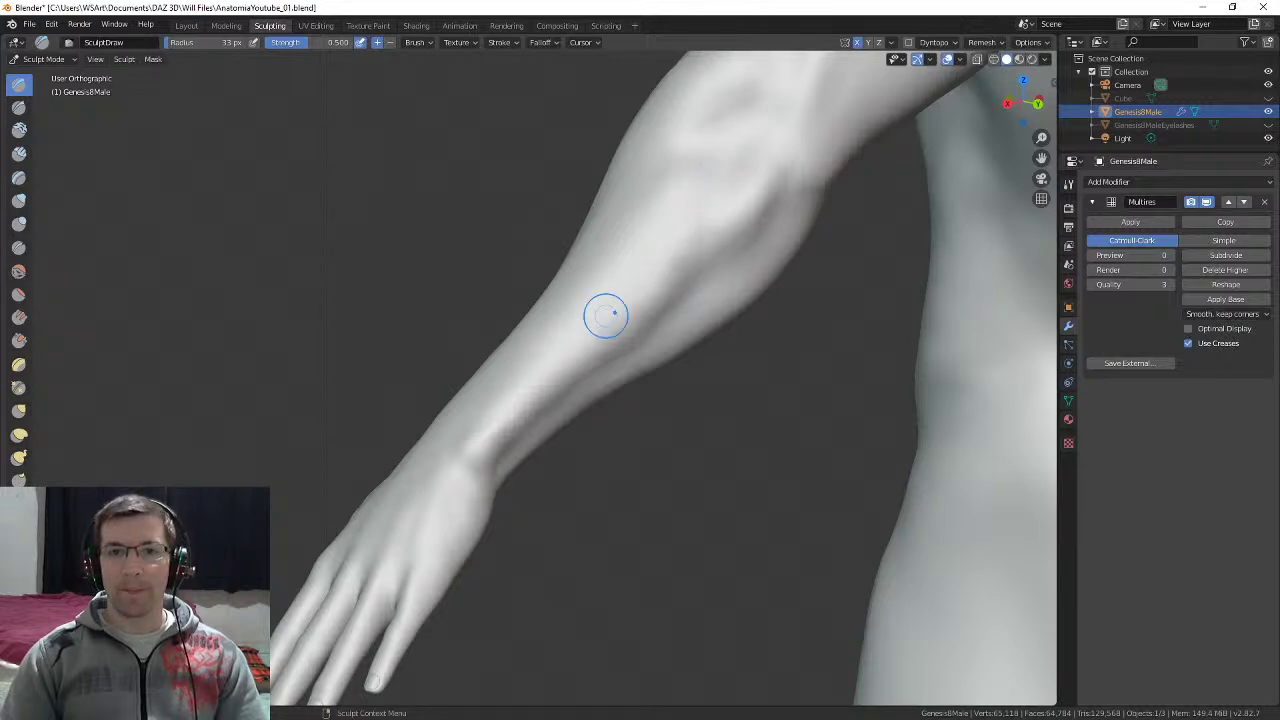
Step: Refine the long forearm muscle running from the inner elbow crease down to the thumb side of the wrist
{"action": "middle_click_drag", "start_coordinate": [606, 316], "coordinate": [653, 447]}
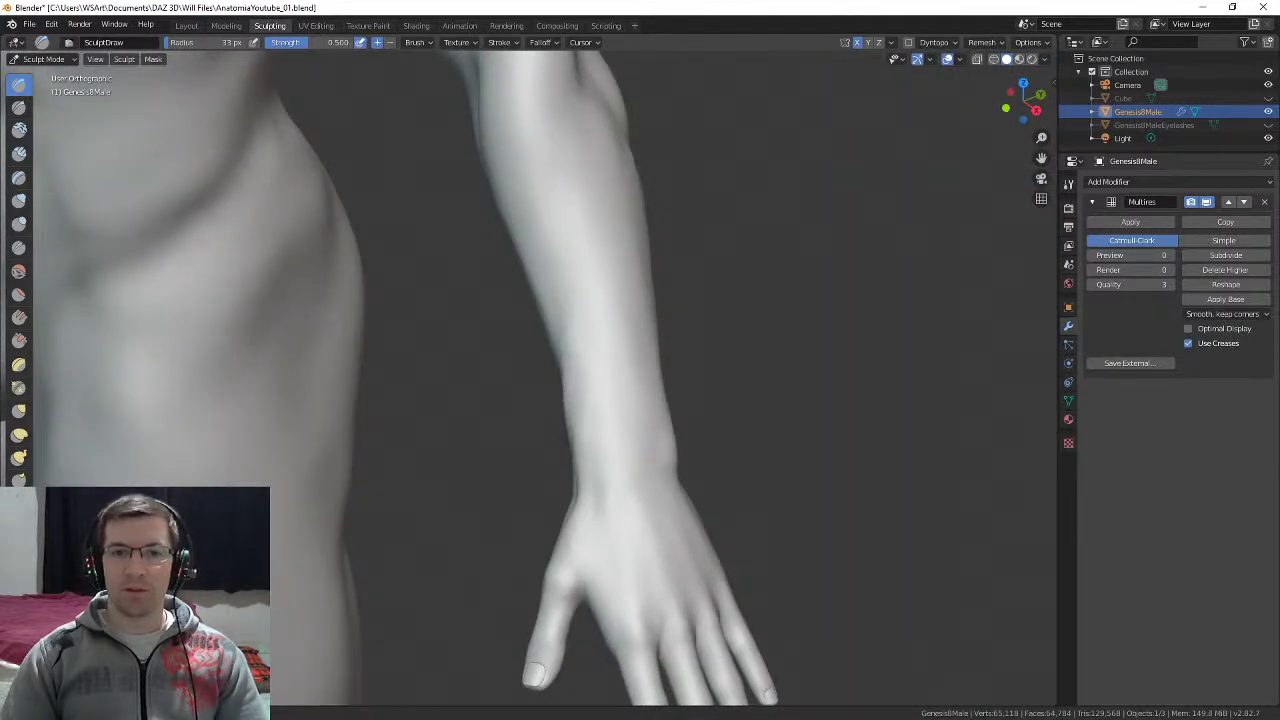
{"action": "mouse_move", "coordinate": [571, 223]}
{"action": "middle_mouse_down"}
{"action": "mouse_move", "coordinate": [549, 308]}
{"action": "mouse_move", "coordinate": [565, 314]}
{"action": "mouse_move", "coordinate": [540, 305]}
{"action": "mouse_move", "coordinate": [500, 343]}
{"action": "mouse_move", "coordinate": [450, 357]}
{"action": "middle_mouse_up"}
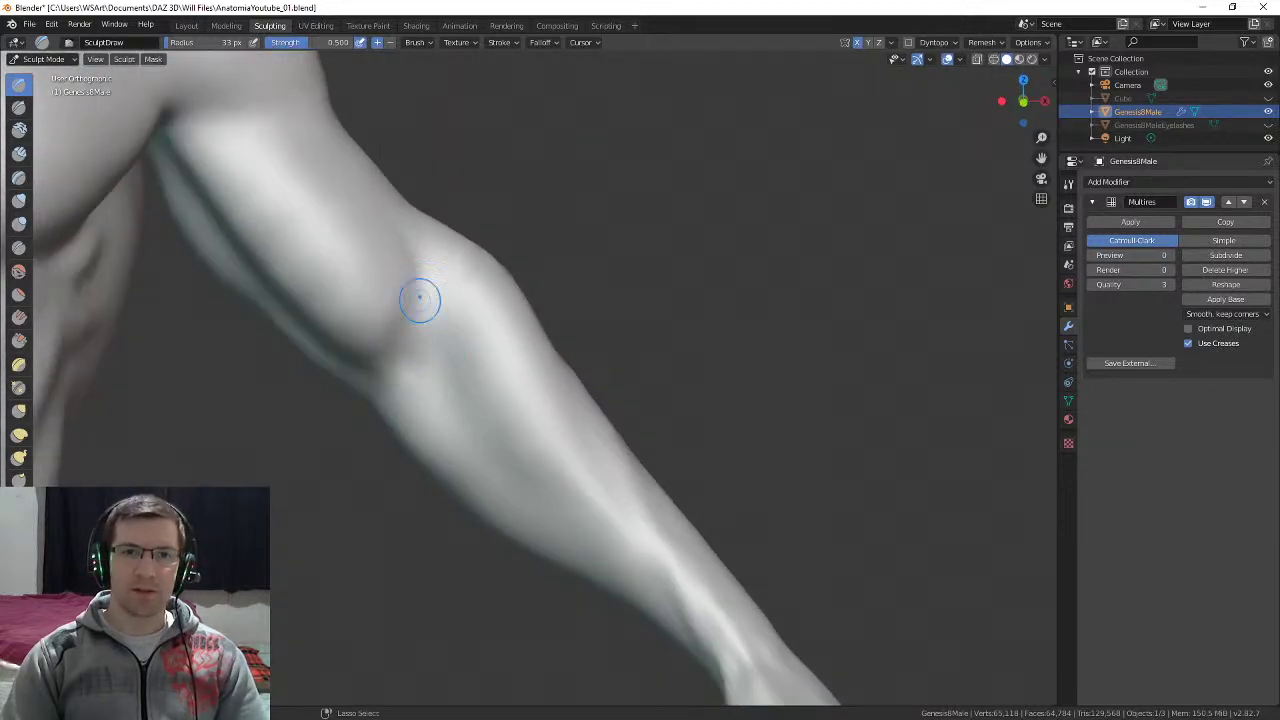
{"action": "mouse_move", "coordinate": [420, 300]}
{"action": "middle_mouse_down"}
{"action": "mouse_move", "coordinate": [529, 371]}
{"action": "mouse_move", "coordinate": [444, 293]}
{"action": "middle_mouse_up"}
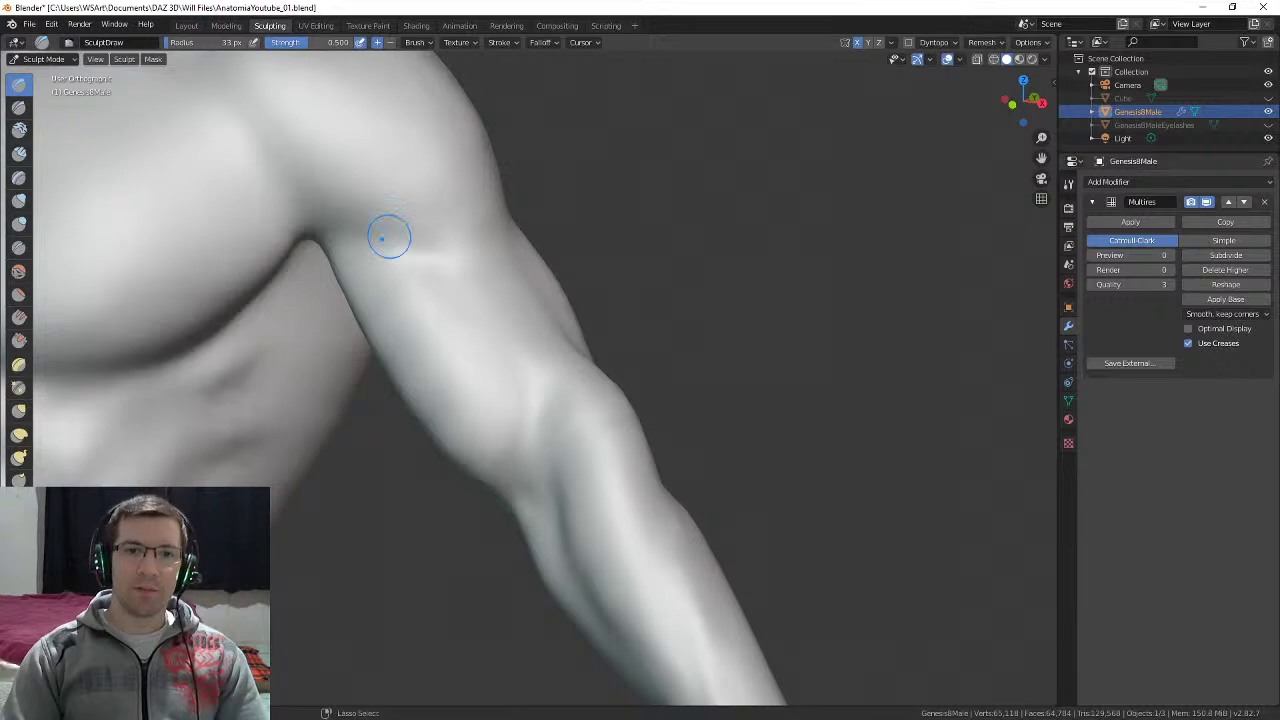
Step: Define the deltoid's edges against the upper arm, collarbone and shoulder blade around the shoulder
{"action": "middle_click_drag", "start_coordinate": [389, 222], "coordinate": [440, 355], "text": "shift"}
{"action": "mouse_move", "coordinate": [595, 350]}
{"action": "middle_mouse_down"}
{"action": "mouse_move", "coordinate": [520, 329]}
{"action": "mouse_move", "coordinate": [560, 286]}
{"action": "mouse_move", "coordinate": [538, 228]}
{"action": "middle_mouse_up"}
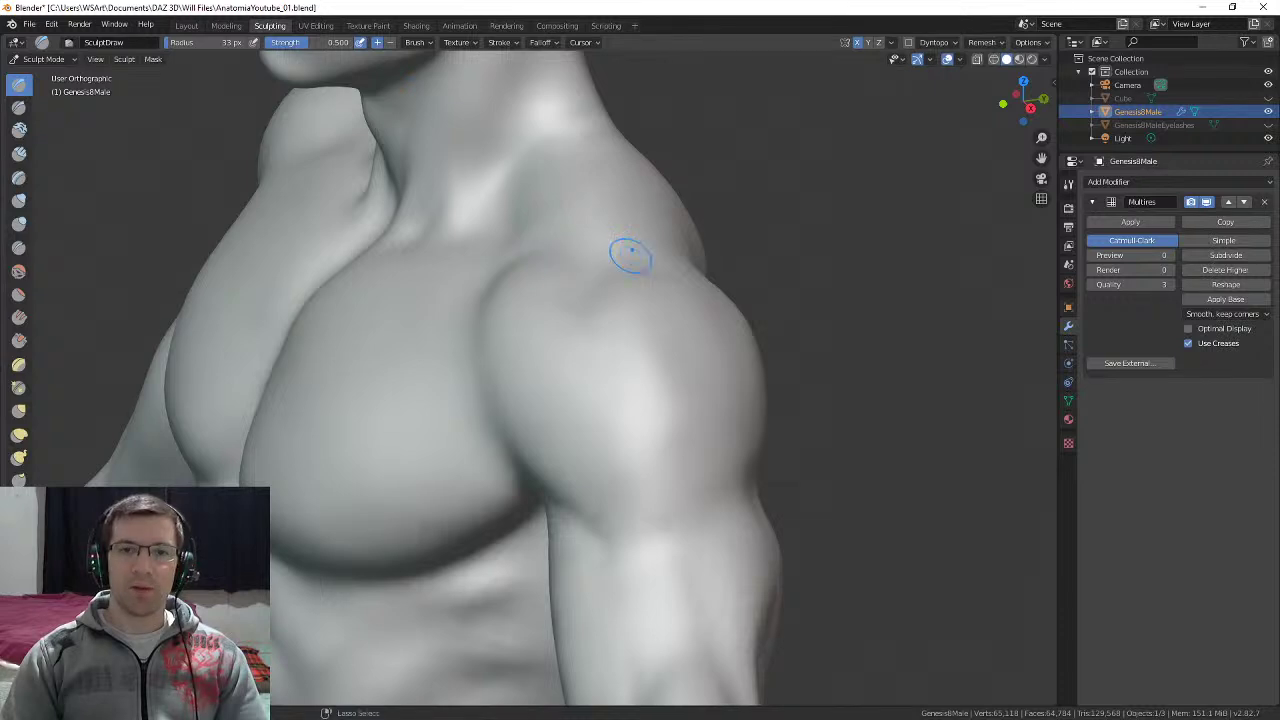
{"action": "middle_click_drag", "start_coordinate": [631, 252], "coordinate": [600, 312]}
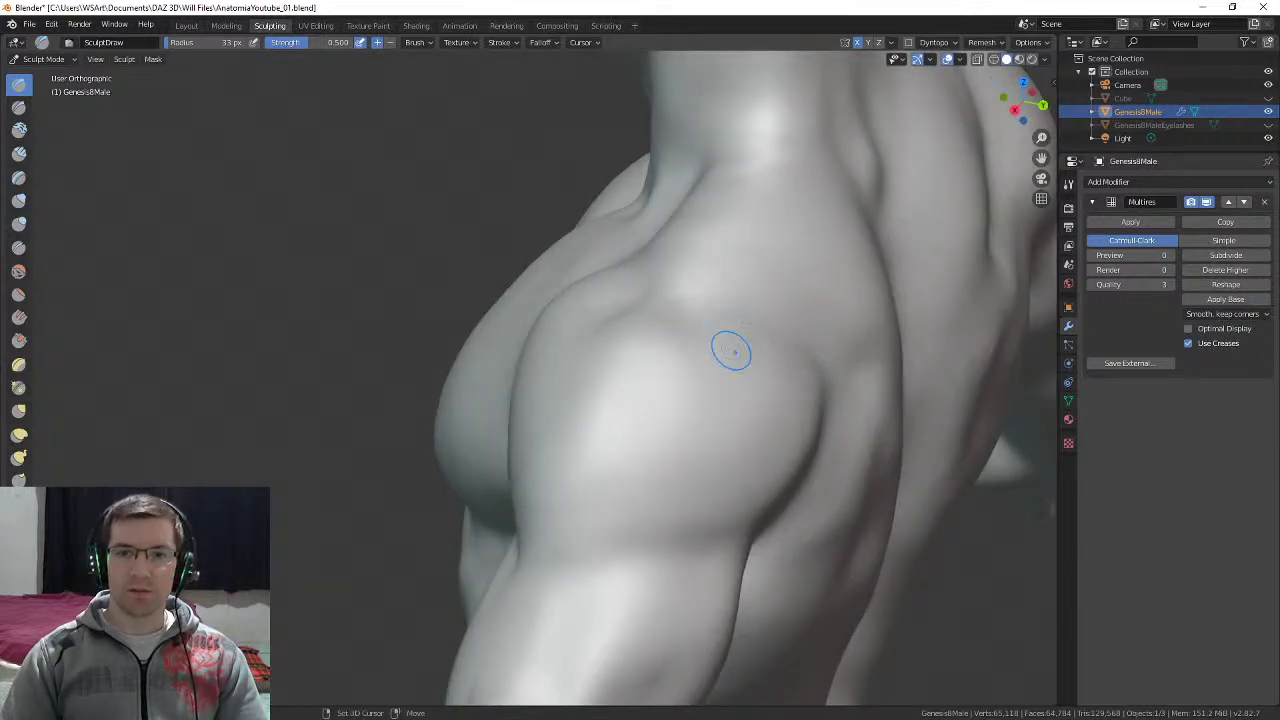
{"action": "middle_click_drag", "start_coordinate": [731, 350], "coordinate": [588, 298]}
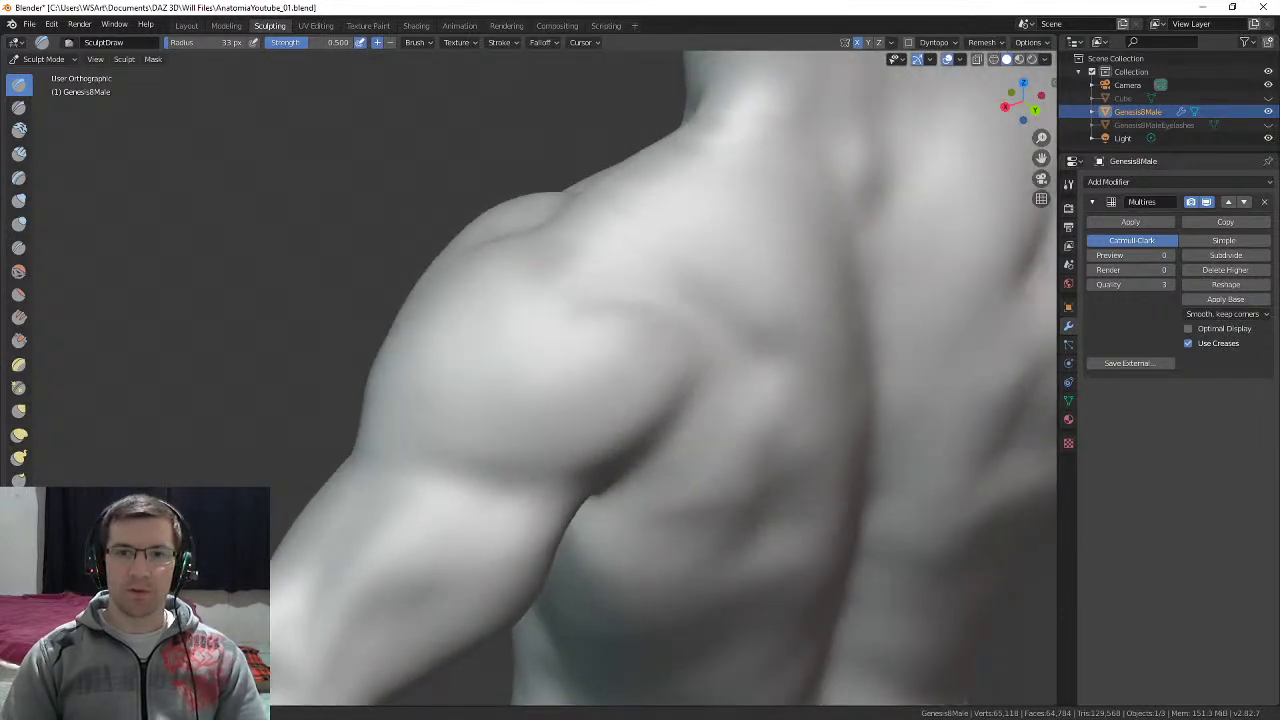
{"action": "middle_click_drag", "start_coordinate": [706, 369], "coordinate": [671, 301]}
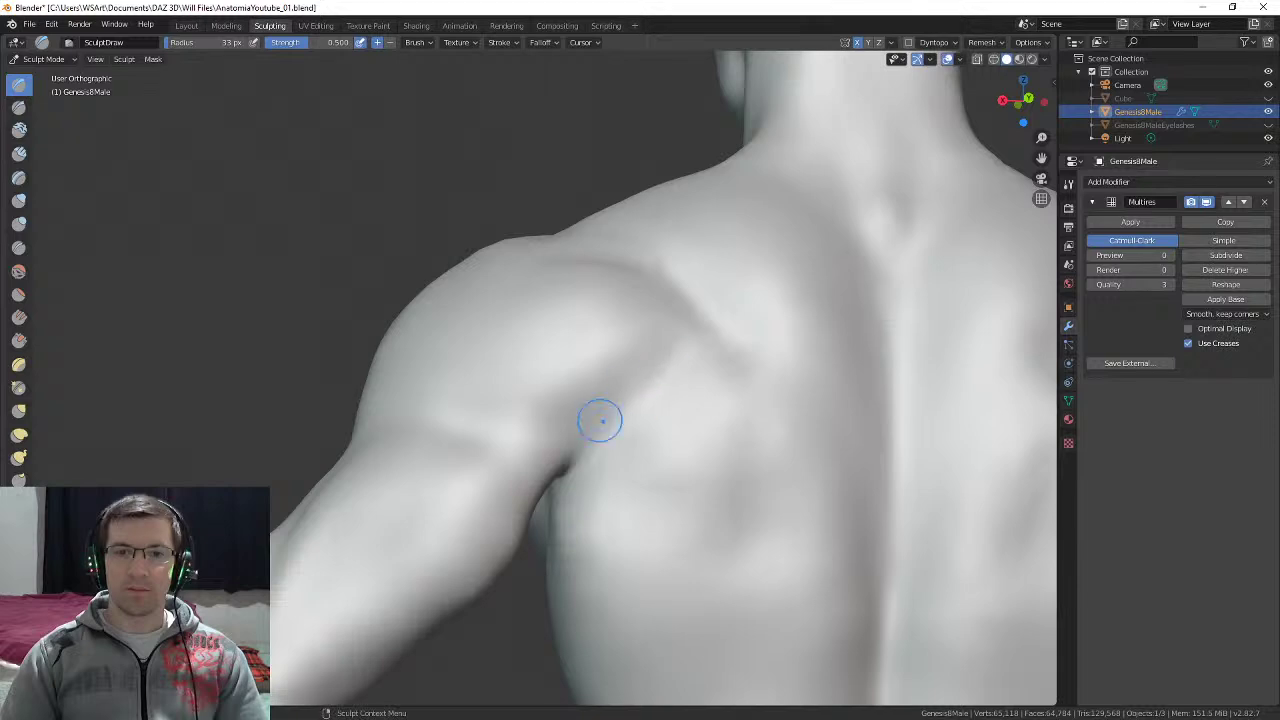
{"action": "mouse_move", "coordinate": [600, 420]}
{"action": "middle_mouse_down"}
{"action": "mouse_move", "coordinate": [697, 250]}
{"action": "mouse_move", "coordinate": [608, 286]}
{"action": "mouse_move", "coordinate": [591, 266]}
{"action": "mouse_move", "coordinate": [586, 300]}
{"action": "middle_mouse_up"}
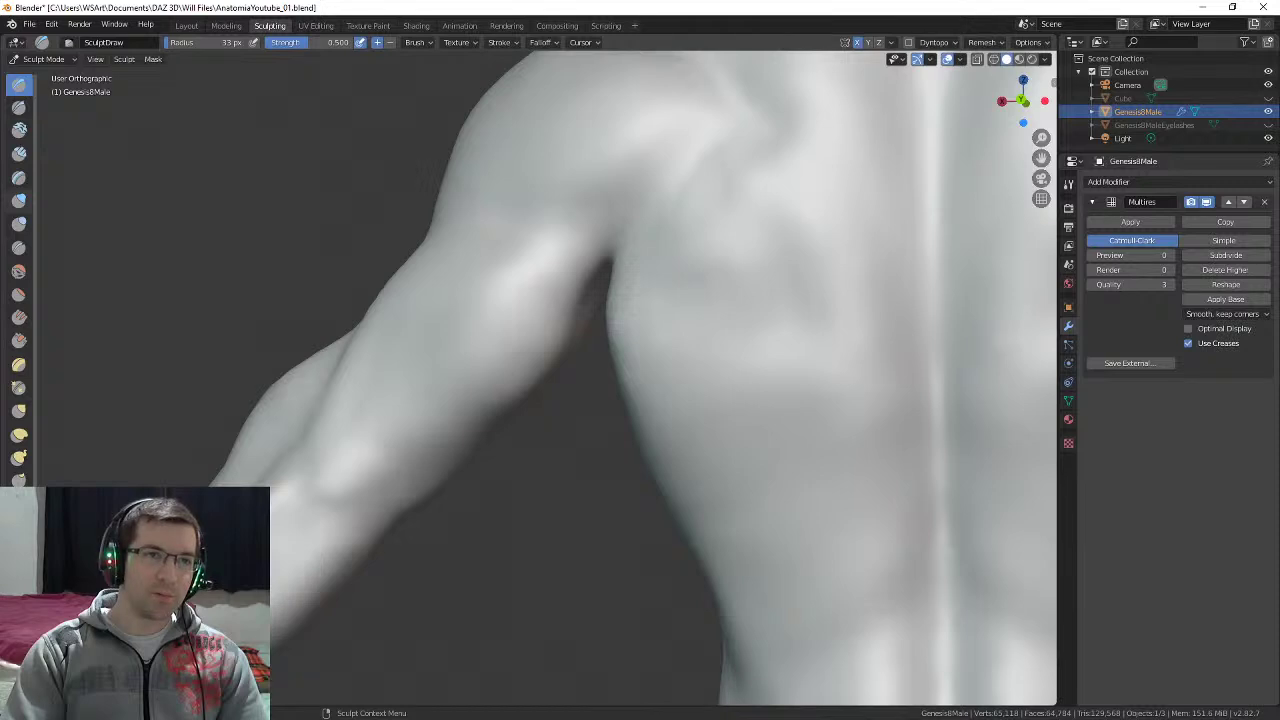
Step: Switch to the Inflate/Deflate brush at 96 px and fill out the back of the upper arm beside the armpit
{"action": "left_click", "coordinate": [18, 200]}
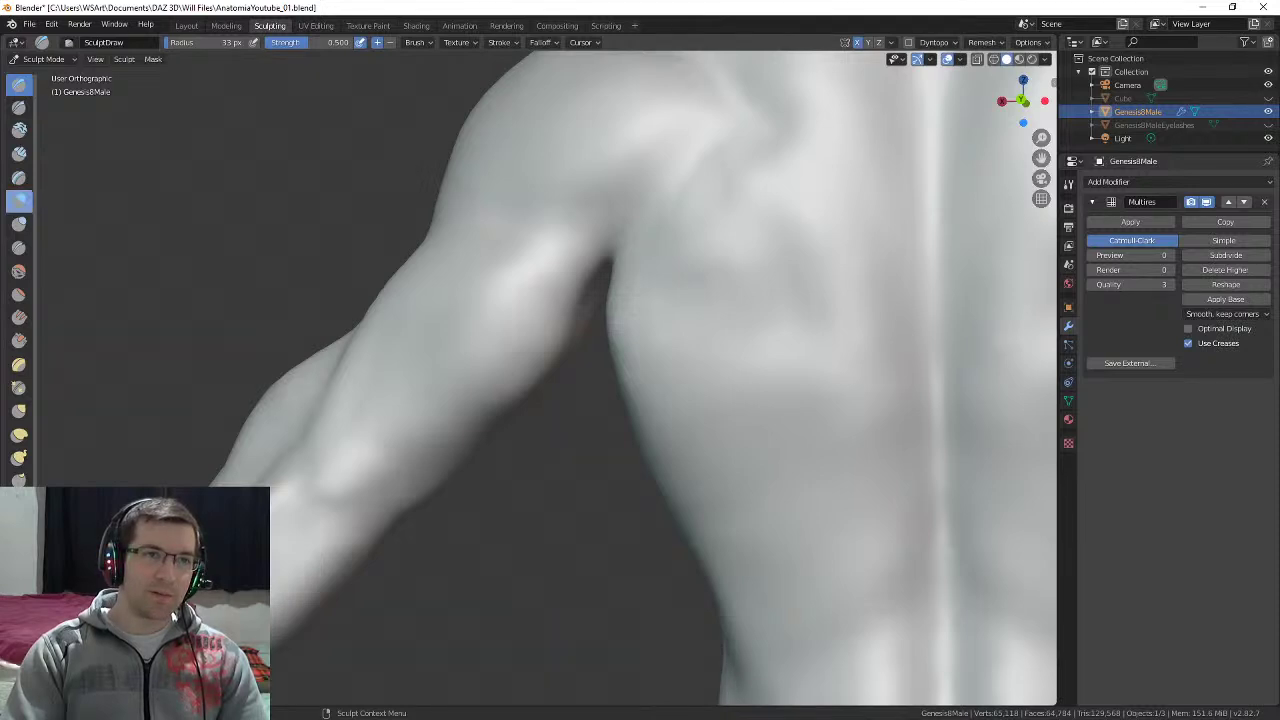
{"action": "middle_click_drag", "start_coordinate": [578, 365], "coordinate": [557, 271]}
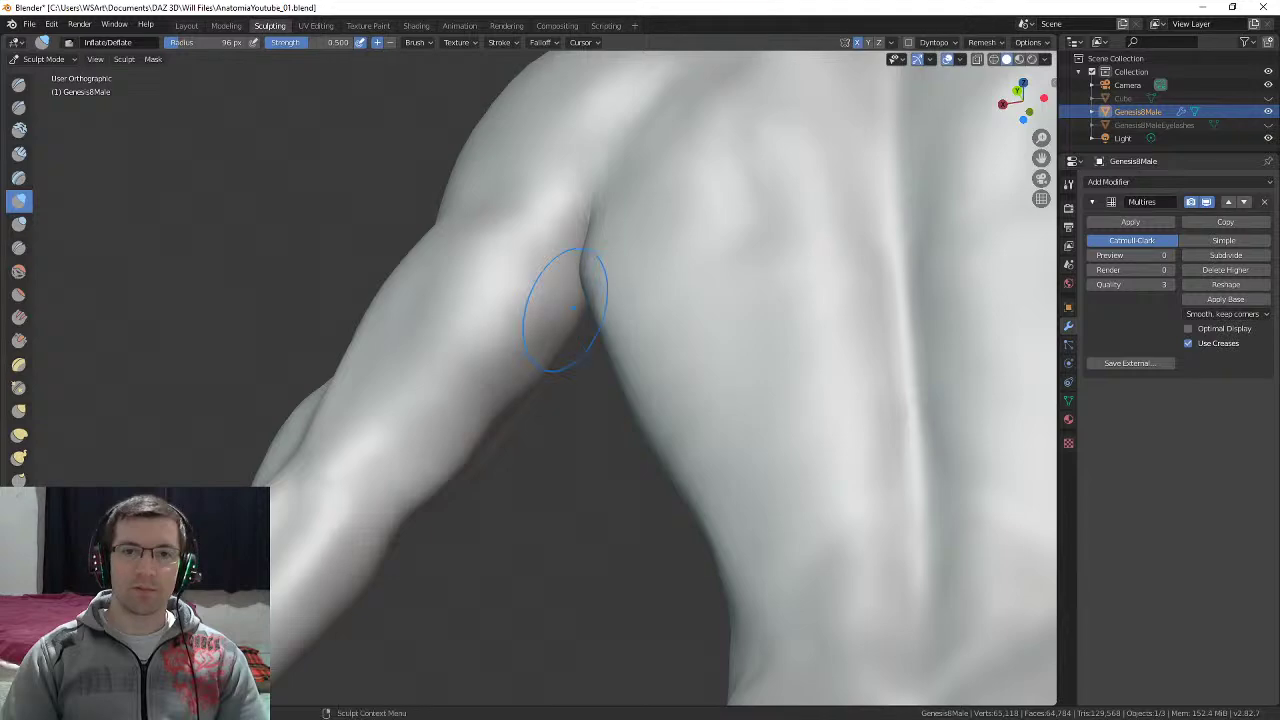
{"action": "mouse_move", "coordinate": [511, 332]}
{"action": "middle_mouse_down"}
{"action": "mouse_move", "coordinate": [575, 385]}
{"action": "mouse_move", "coordinate": [600, 355]}
{"action": "mouse_move", "coordinate": [615, 285]}
{"action": "middle_mouse_up"}
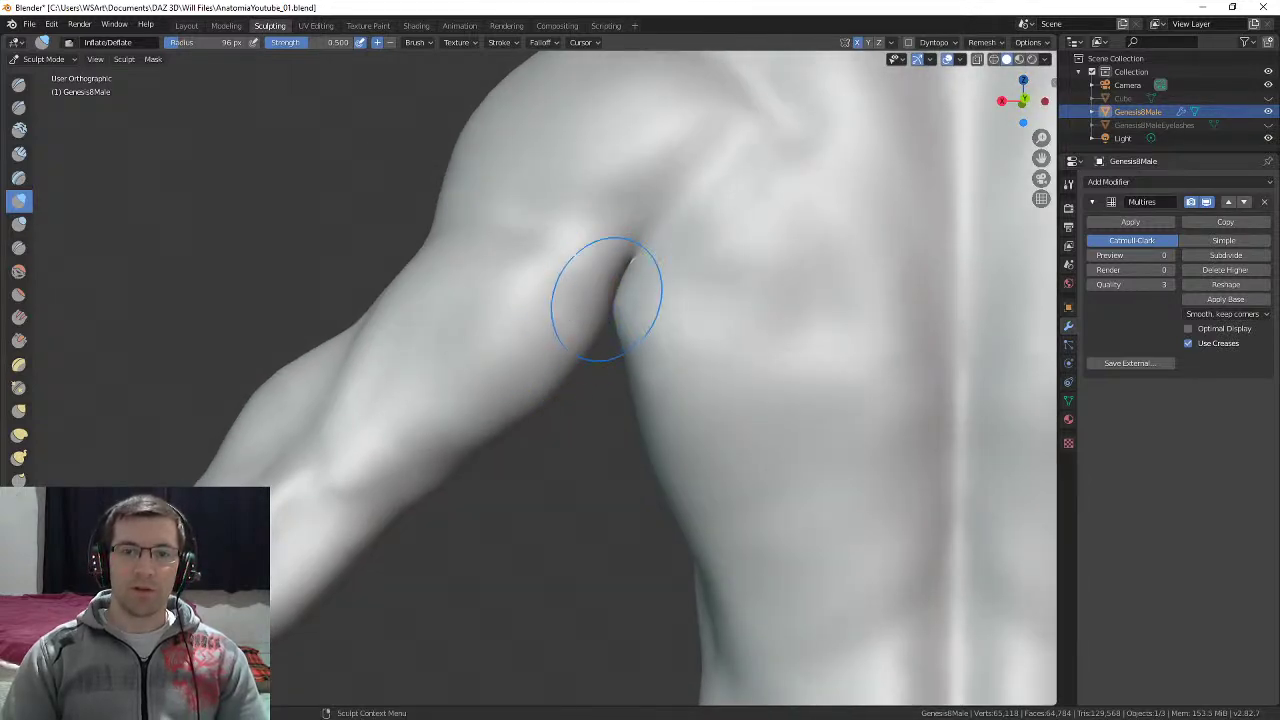
{"action": "mouse_move", "coordinate": [556, 362]}
{"action": "middle_mouse_down"}
{"action": "mouse_move", "coordinate": [574, 251]}
{"action": "mouse_move", "coordinate": [596, 304]}
{"action": "middle_mouse_up"}
{"action": "middle_click_drag", "start_coordinate": [600, 230], "coordinate": [615, 228]}
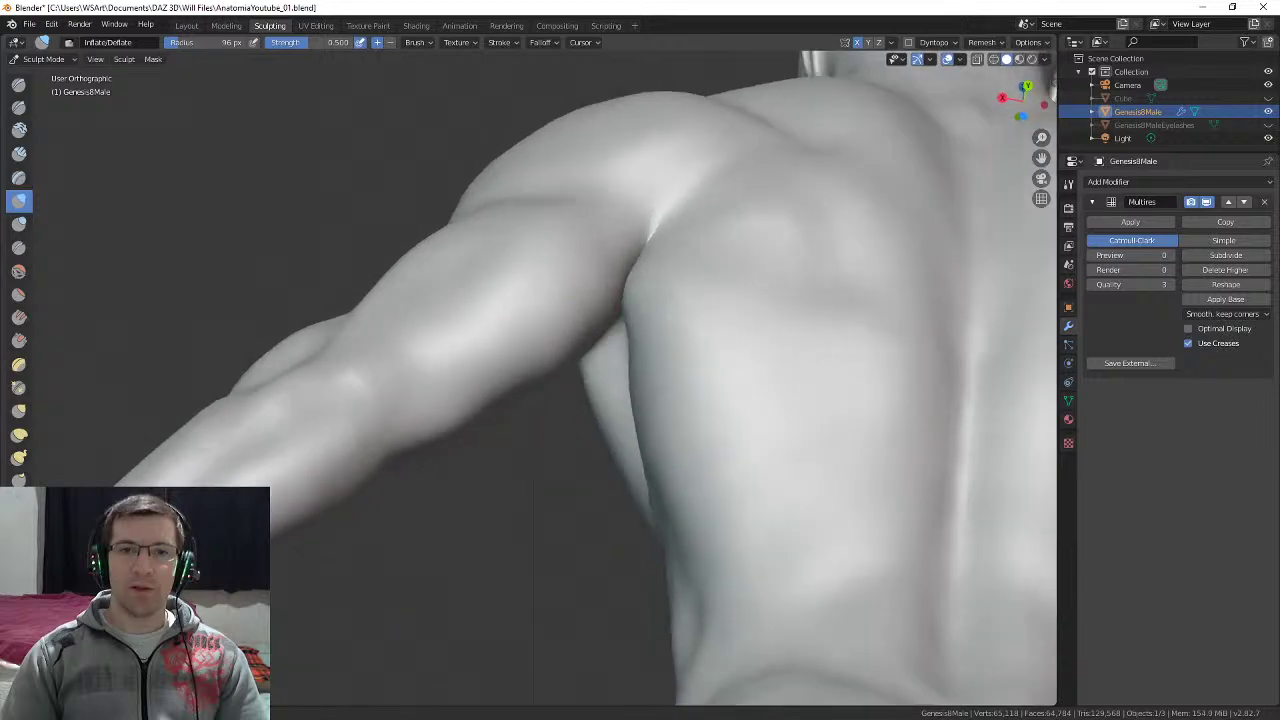
Step: Examine the arm, armpit, chest and whole upper body from the front, from below and from the side
{"action": "middle_click_drag", "start_coordinate": [560, 314], "coordinate": [810, 322]}
{"action": "middle_click_drag", "start_coordinate": [610, 304], "coordinate": [603, 360]}
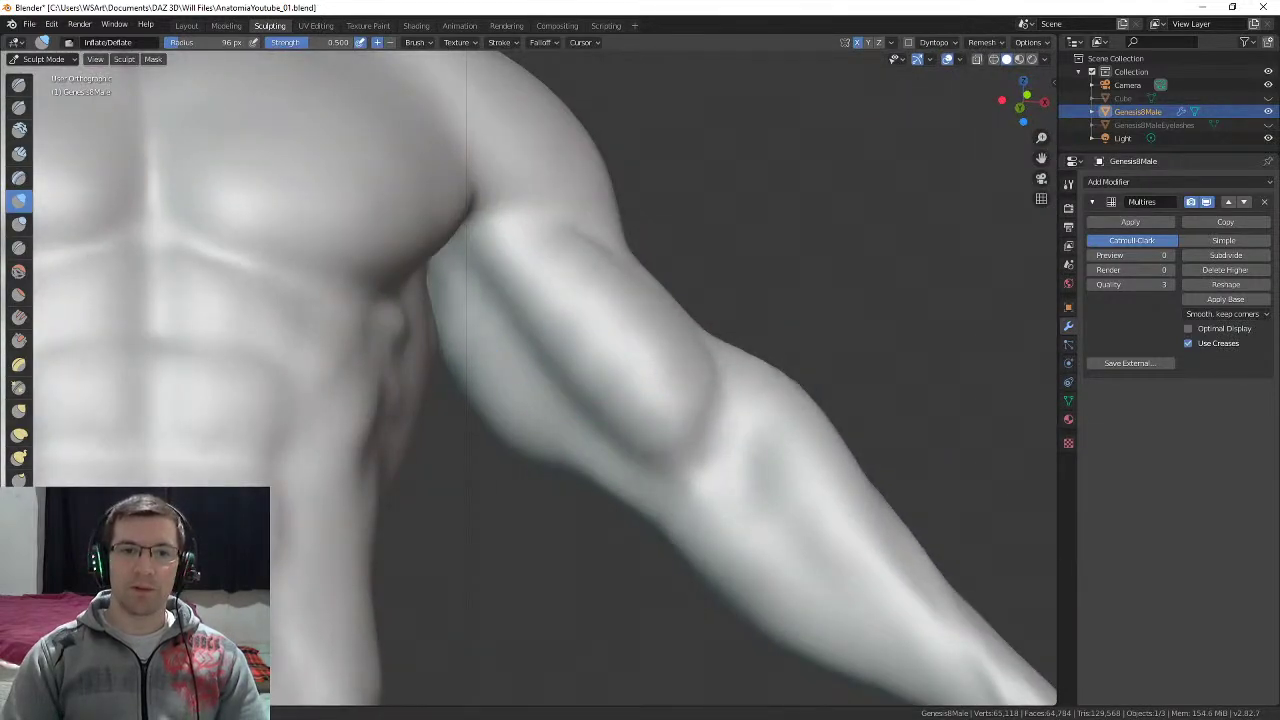
{"action": "middle_click_drag", "start_coordinate": [462, 348], "coordinate": [438, 310]}
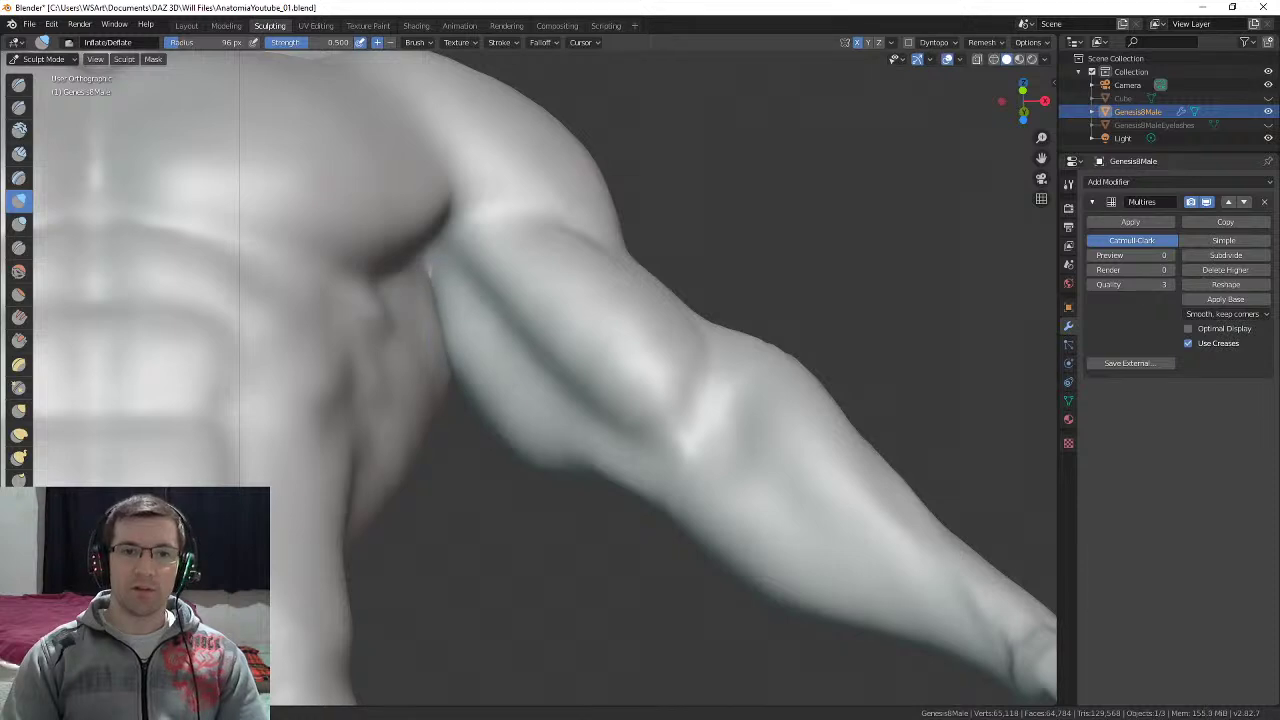
{"action": "middle_click_drag", "start_coordinate": [469, 357], "coordinate": [416, 314]}
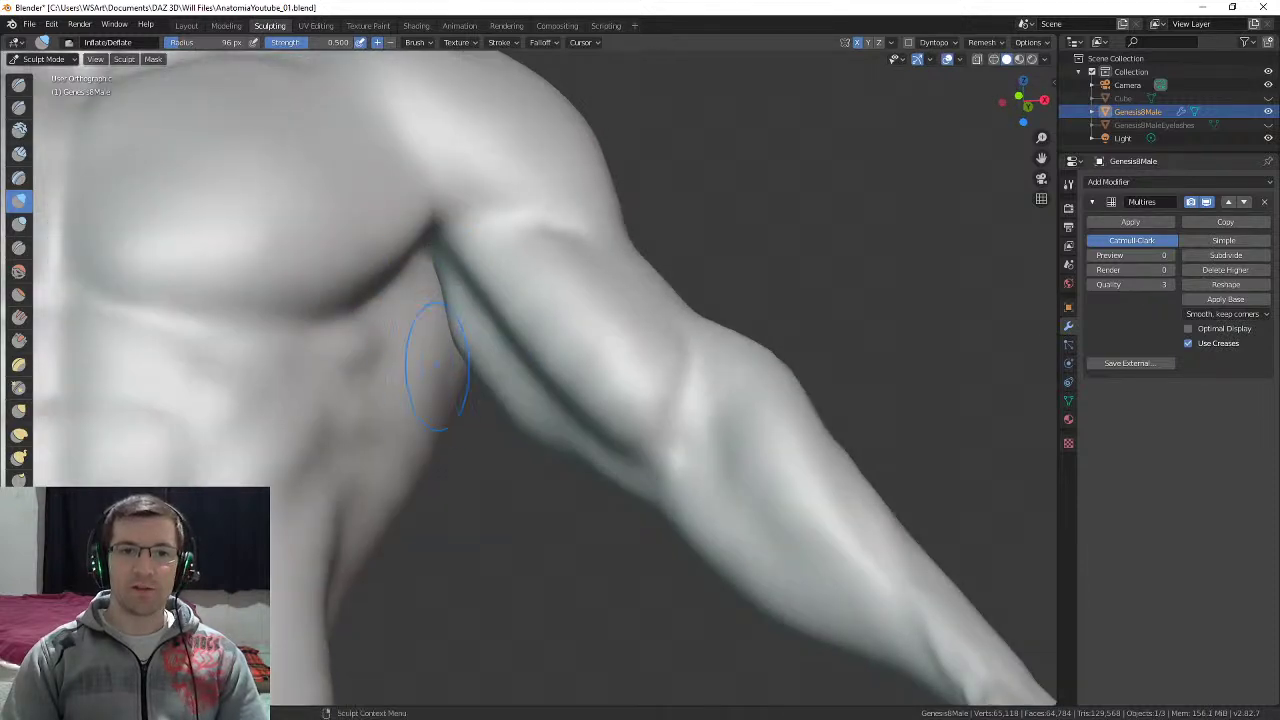
{"action": "middle_click_drag", "start_coordinate": [430, 400], "coordinate": [388, 455]}
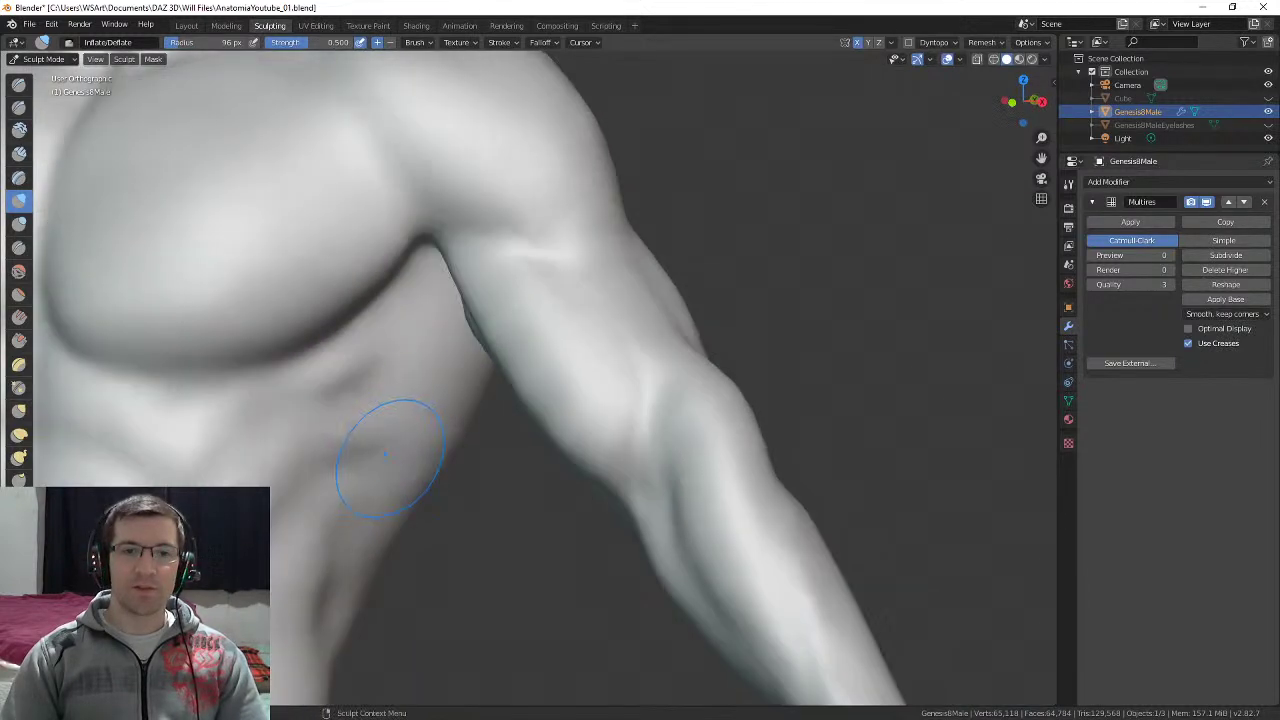
{"action": "mouse_move", "coordinate": [453, 340]}
{"action": "middle_mouse_down"}
{"action": "mouse_move", "coordinate": [475, 320]}
{"action": "mouse_move", "coordinate": [425, 280]}
{"action": "middle_mouse_up"}
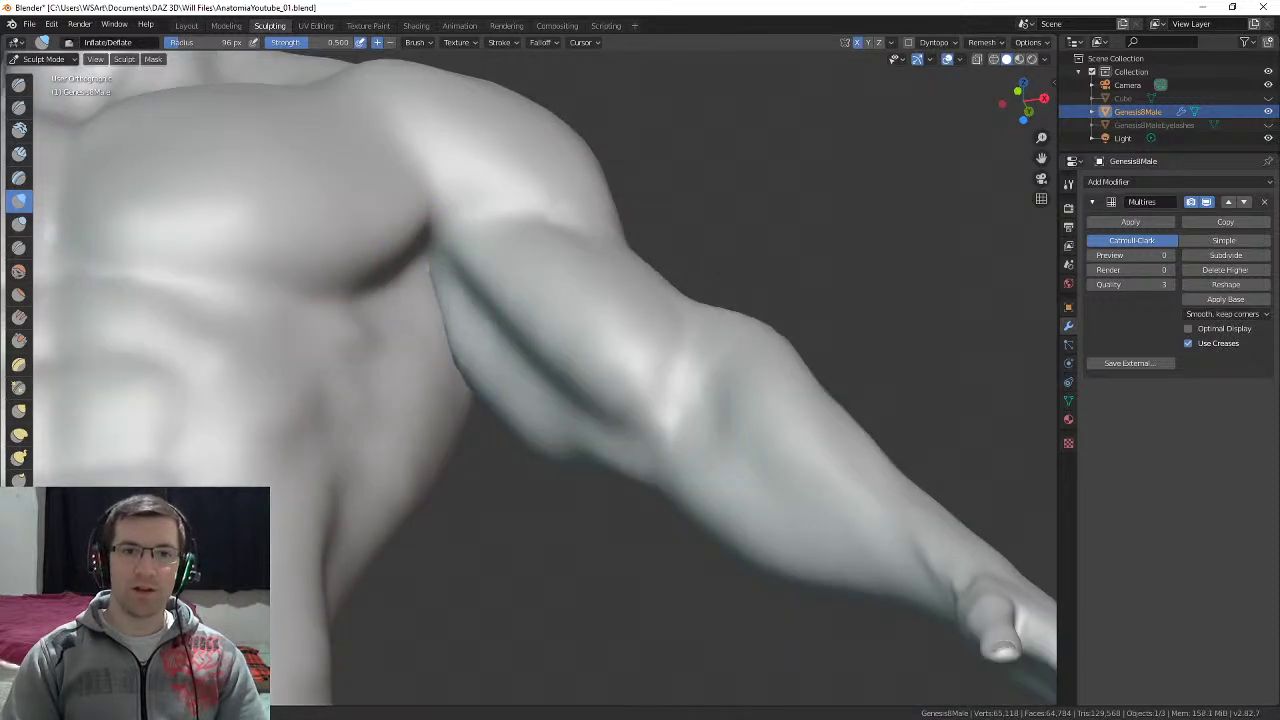
{"action": "mouse_move", "coordinate": [486, 433]}
{"action": "middle_mouse_down"}
{"action": "mouse_move", "coordinate": [540, 392]}
{"action": "mouse_move", "coordinate": [574, 449]}
{"action": "mouse_move", "coordinate": [563, 401]}
{"action": "mouse_move", "coordinate": [522, 340]}
{"action": "mouse_move", "coordinate": [528, 317]}
{"action": "middle_mouse_up"}
{"action": "middle_click_drag", "start_coordinate": [572, 397], "coordinate": [530, 392]}
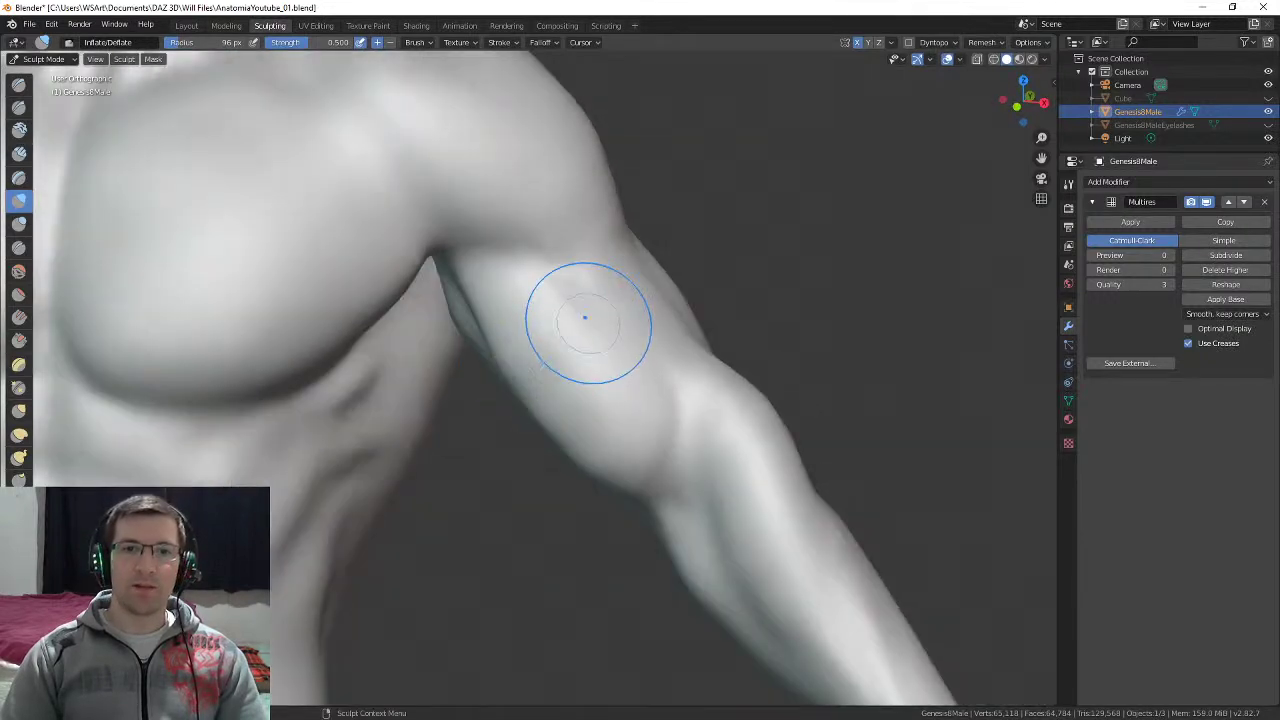
{"action": "middle_click_drag", "start_coordinate": [586, 317], "coordinate": [550, 345]}
{"action": "middle_click_drag", "start_coordinate": [560, 417], "coordinate": [550, 620], "text": "ctrl"}
{"action": "middle_click_drag", "start_coordinate": [560, 240], "coordinate": [634, 322]}
{"action": "middle_click_drag", "start_coordinate": [620, 405], "coordinate": [584, 310]}
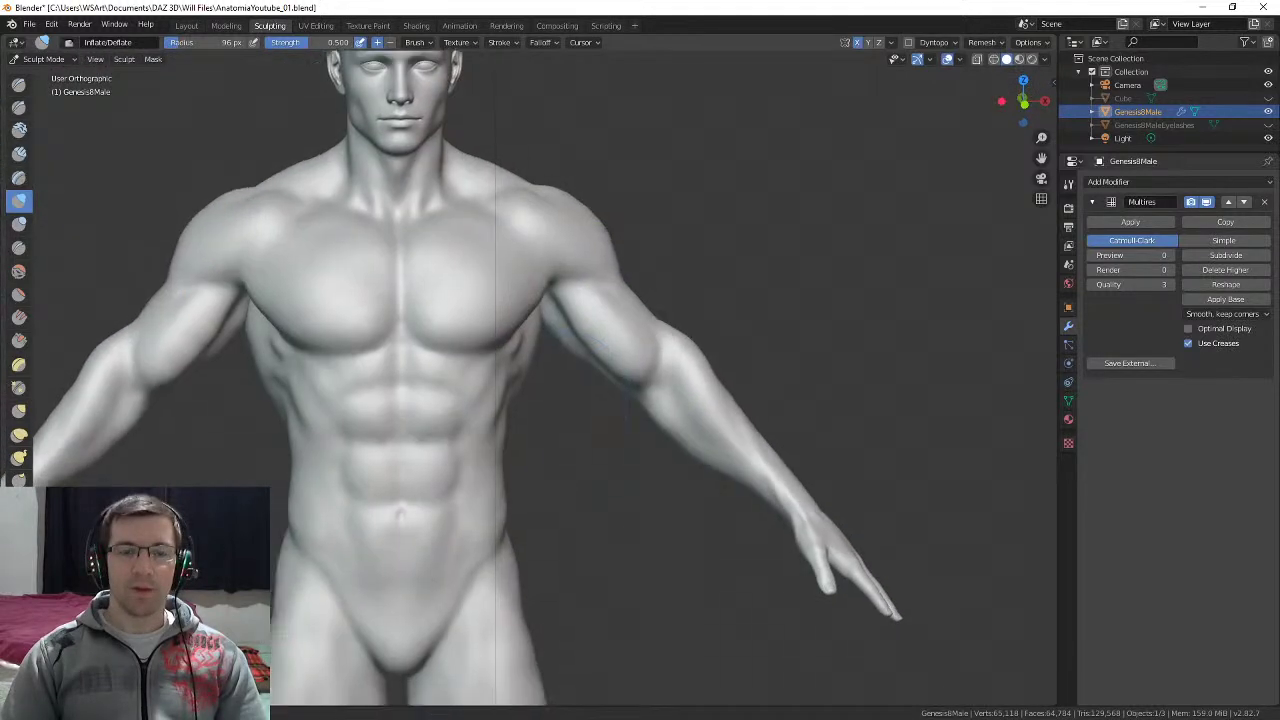
{"action": "mouse_move", "coordinate": [510, 400]}
{"action": "middle_mouse_down", "text": "shift"}
{"action": "mouse_move", "coordinate": [629, 306]}
{"action": "mouse_move", "coordinate": [612, 292]}
{"action": "mouse_move", "coordinate": [583, 337]}
{"action": "middle_mouse_up", "text": "shift"}
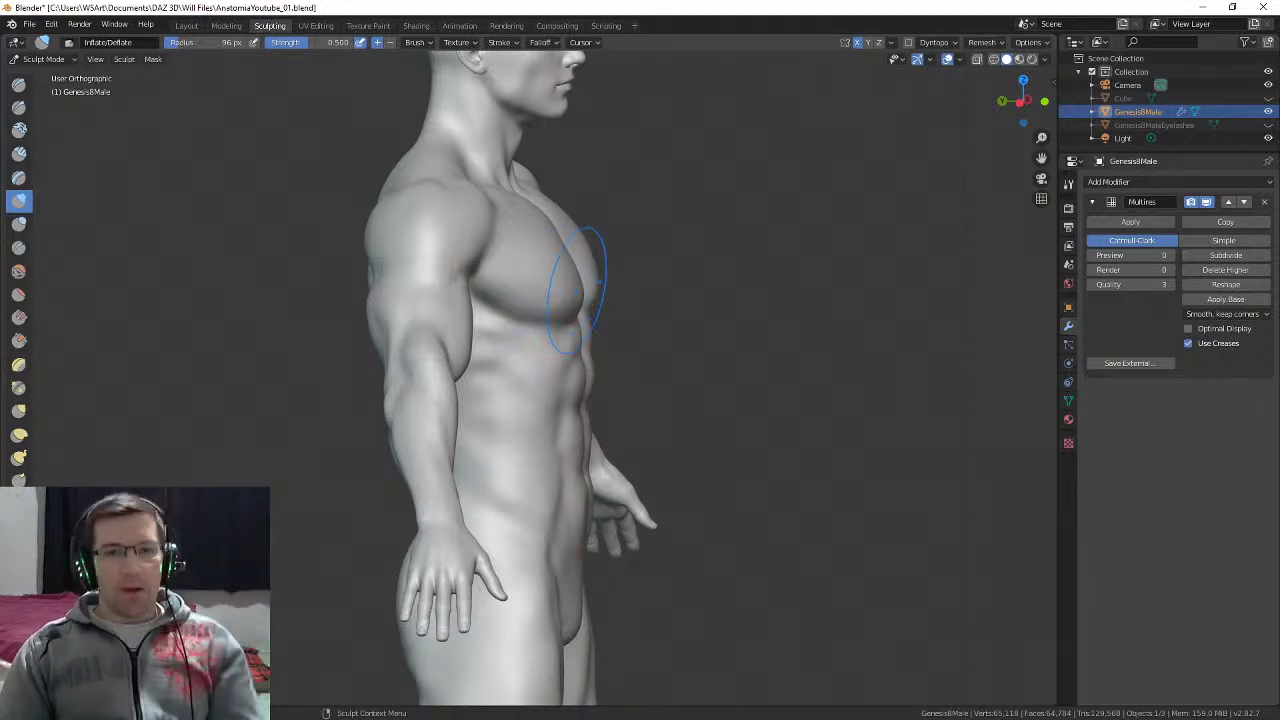
{"action": "mouse_move", "coordinate": [595, 332]}
{"action": "middle_mouse_down"}
{"action": "mouse_move", "coordinate": [540, 330]}
{"action": "mouse_move", "coordinate": [620, 330]}
{"action": "middle_mouse_up"}
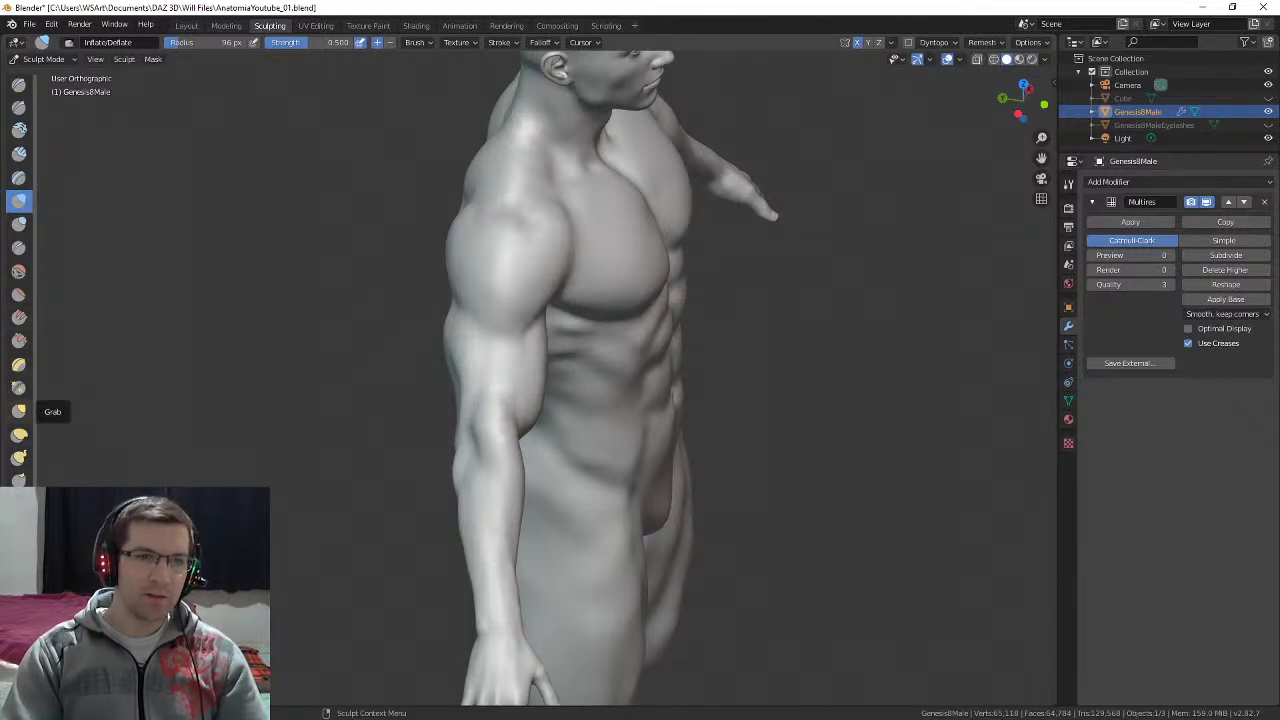
Step: Switch to the Grab brush at 136 px and pull the back contour of the forearm slightly outward
{"action": "left_click", "coordinate": [19, 410]}
{"action": "middle_click_drag", "start_coordinate": [466, 329], "coordinate": [472, 395]}
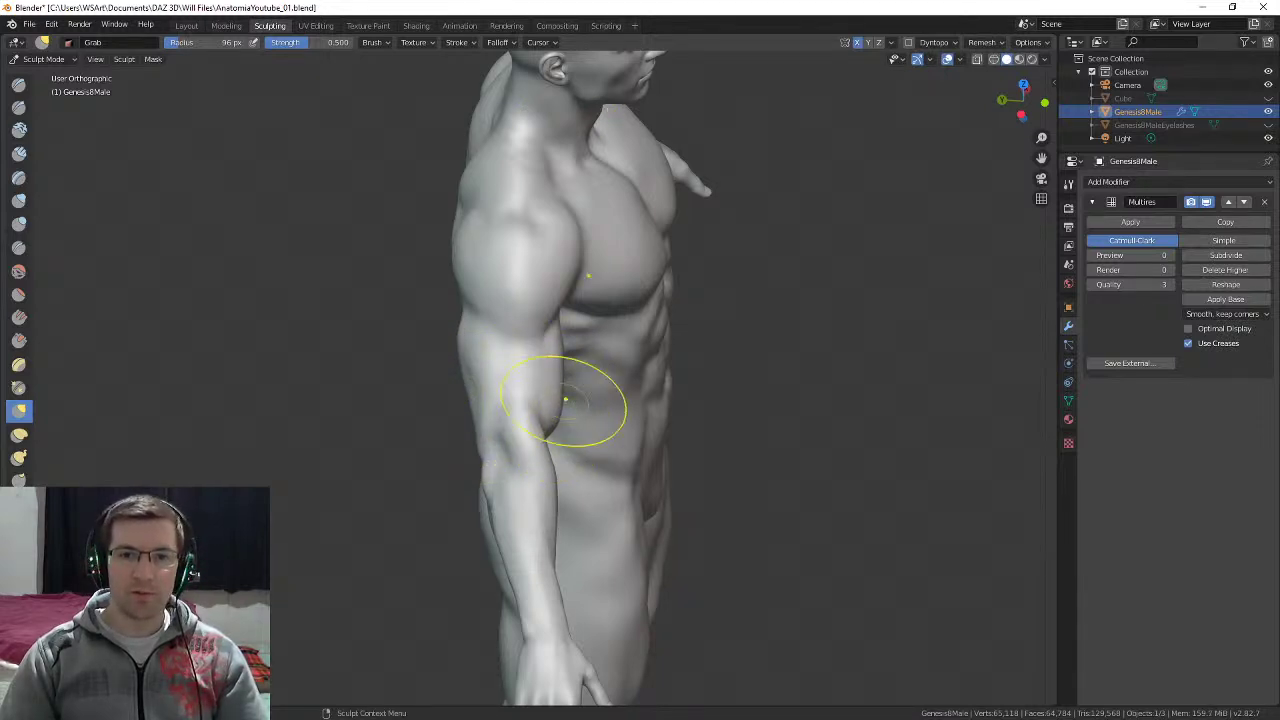
{"action": "middle_click_drag", "start_coordinate": [533, 288], "coordinate": [555, 310]}
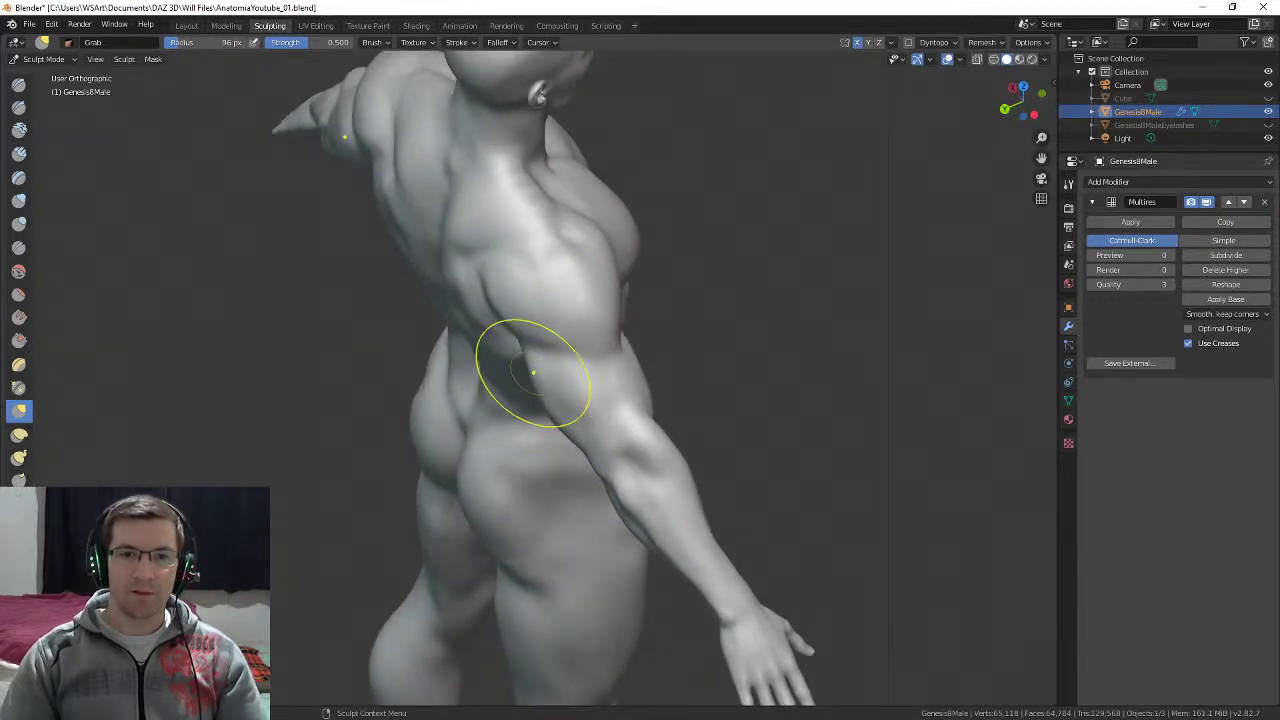
{"action": "middle_click_drag", "start_coordinate": [533, 372], "coordinate": [604, 256]}
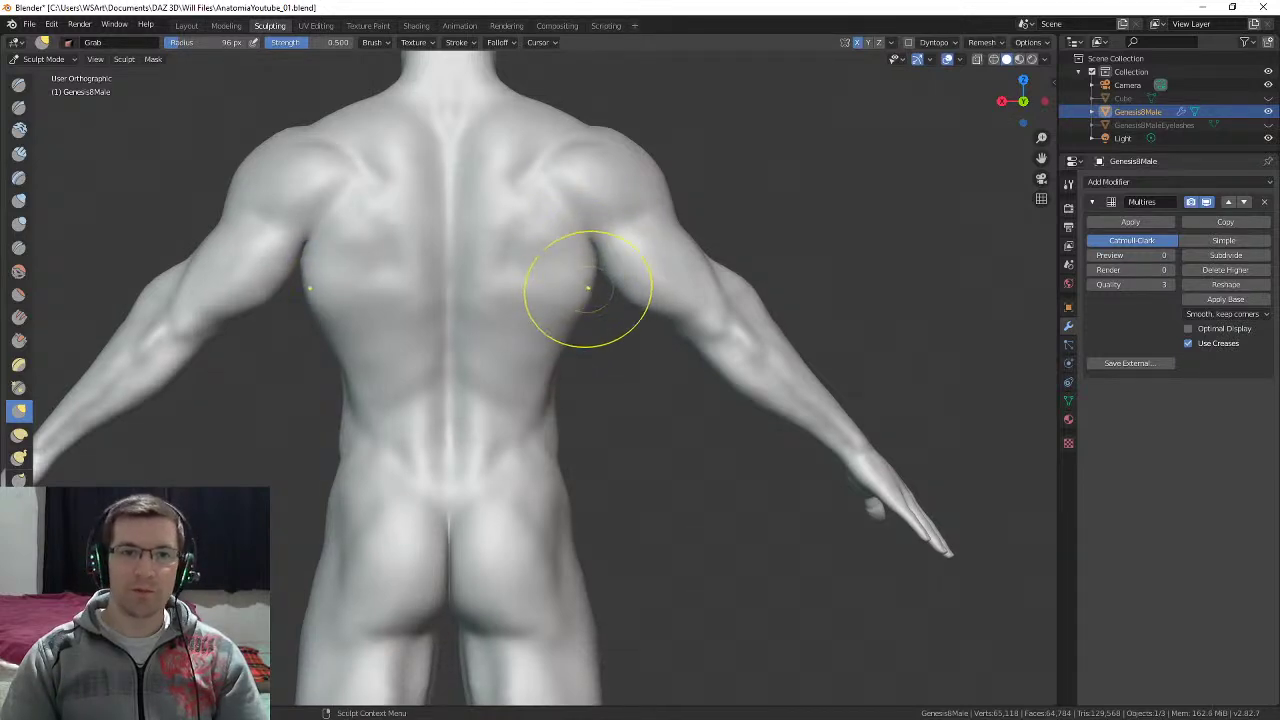
{"action": "mouse_move", "coordinate": [561, 344]}
{"action": "middle_mouse_down"}
{"action": "mouse_move", "coordinate": [600, 318]}
{"action": "mouse_move", "coordinate": [575, 322]}
{"action": "mouse_move", "coordinate": [598, 304]}
{"action": "mouse_move", "coordinate": [540, 300]}
{"action": "mouse_move", "coordinate": [563, 314]}
{"action": "mouse_move", "coordinate": [690, 237]}
{"action": "mouse_move", "coordinate": [498, 418]}
{"action": "middle_mouse_up"}
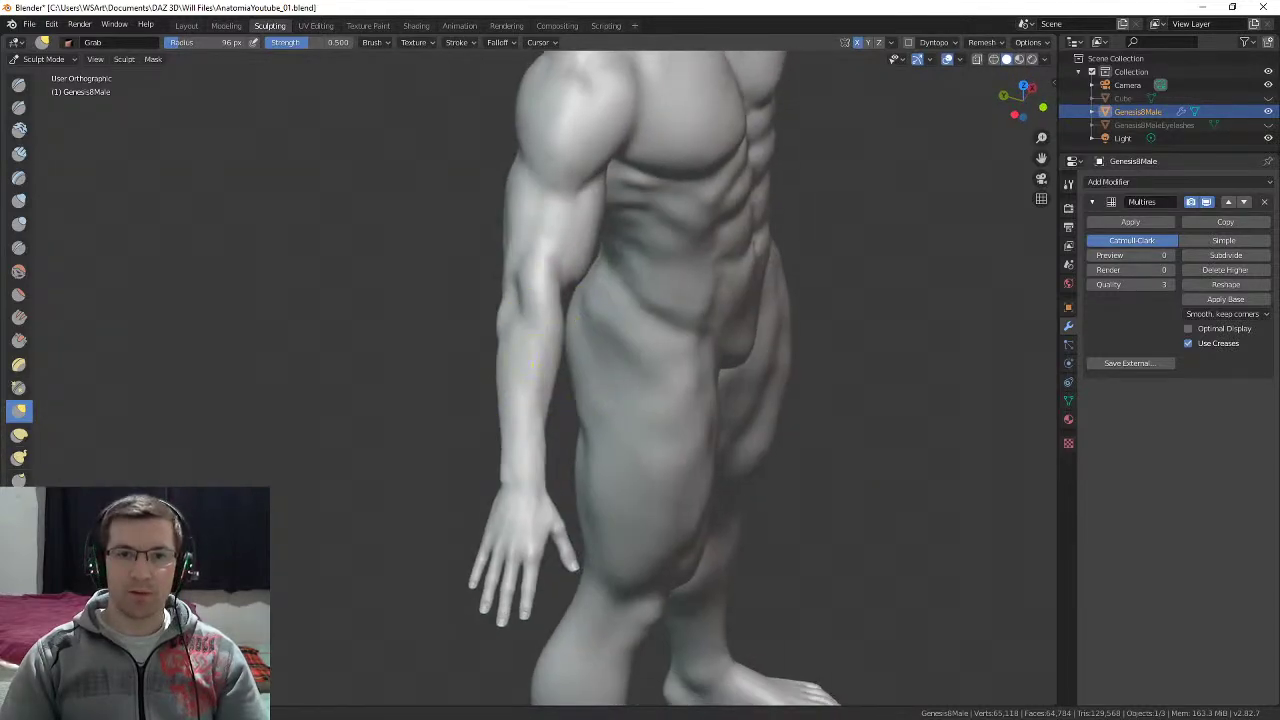
{"action": "scroll", "coordinate": [640, 380], "scroll_direction": "up", "scroll_amount": 3}
{"action": "key", "text": "f"}
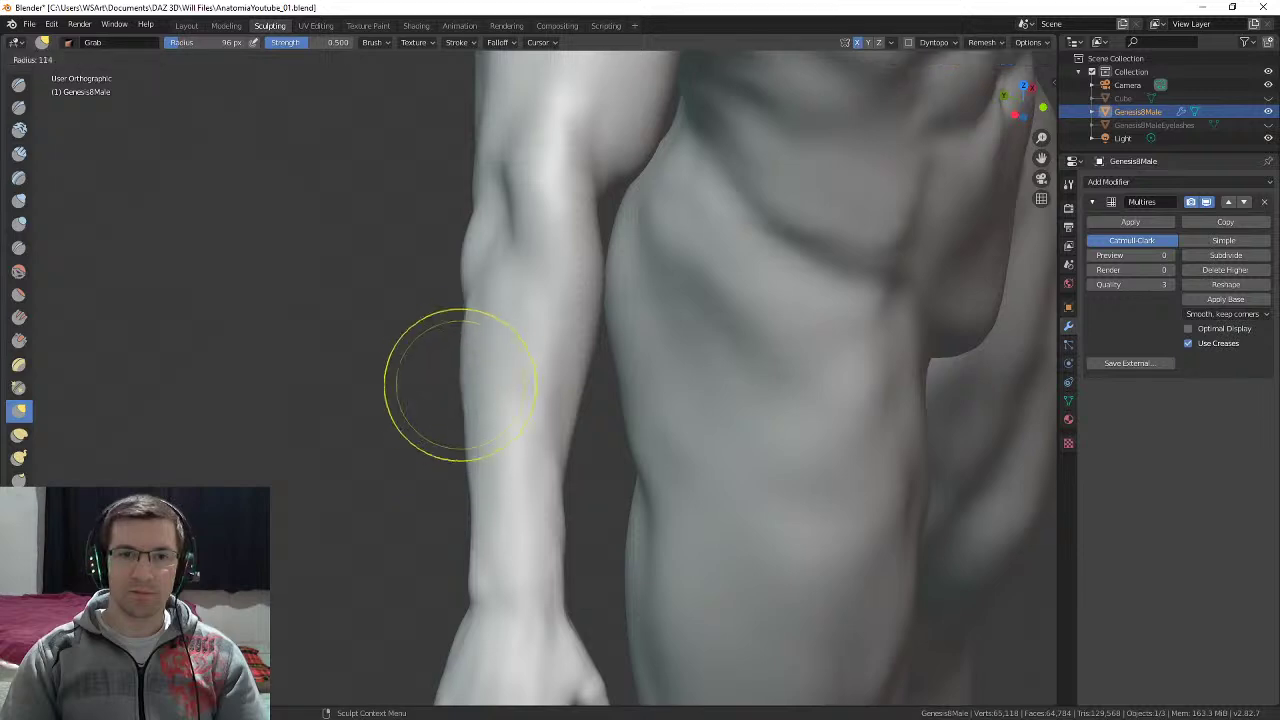
{"action": "left_click", "coordinate": [552, 388]}
{"action": "left_click_drag", "start_coordinate": [469, 407], "coordinate": [461, 409]}
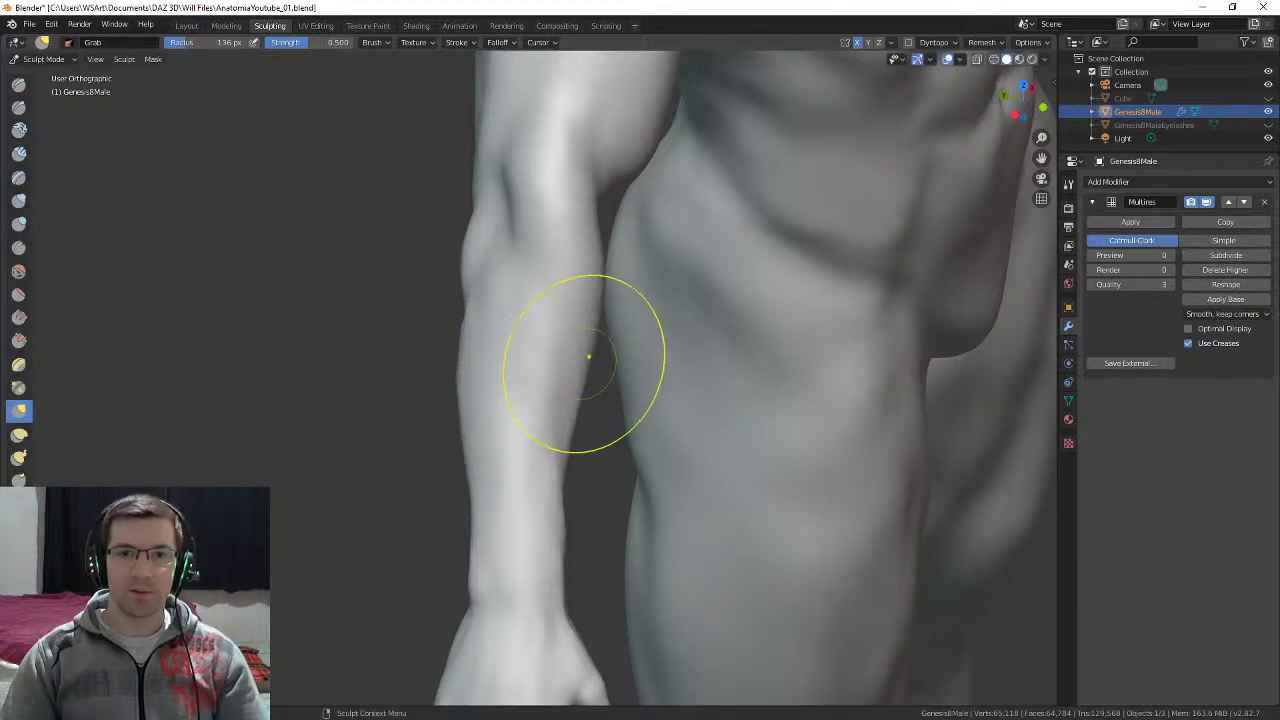
{"action": "mouse_move", "coordinate": [593, 270]}
{"action": "middle_mouse_down"}
{"action": "mouse_move", "coordinate": [694, 229]}
{"action": "mouse_move", "coordinate": [571, 371]}
{"action": "mouse_move", "coordinate": [702, 253]}
{"action": "mouse_move", "coordinate": [630, 330]}
{"action": "mouse_move", "coordinate": [670, 290]}
{"action": "mouse_move", "coordinate": [650, 310]}
{"action": "mouse_move", "coordinate": [671, 337]}
{"action": "mouse_move", "coordinate": [615, 360]}
{"action": "mouse_move", "coordinate": [643, 314]}
{"action": "mouse_move", "coordinate": [609, 343]}
{"action": "middle_mouse_up"}
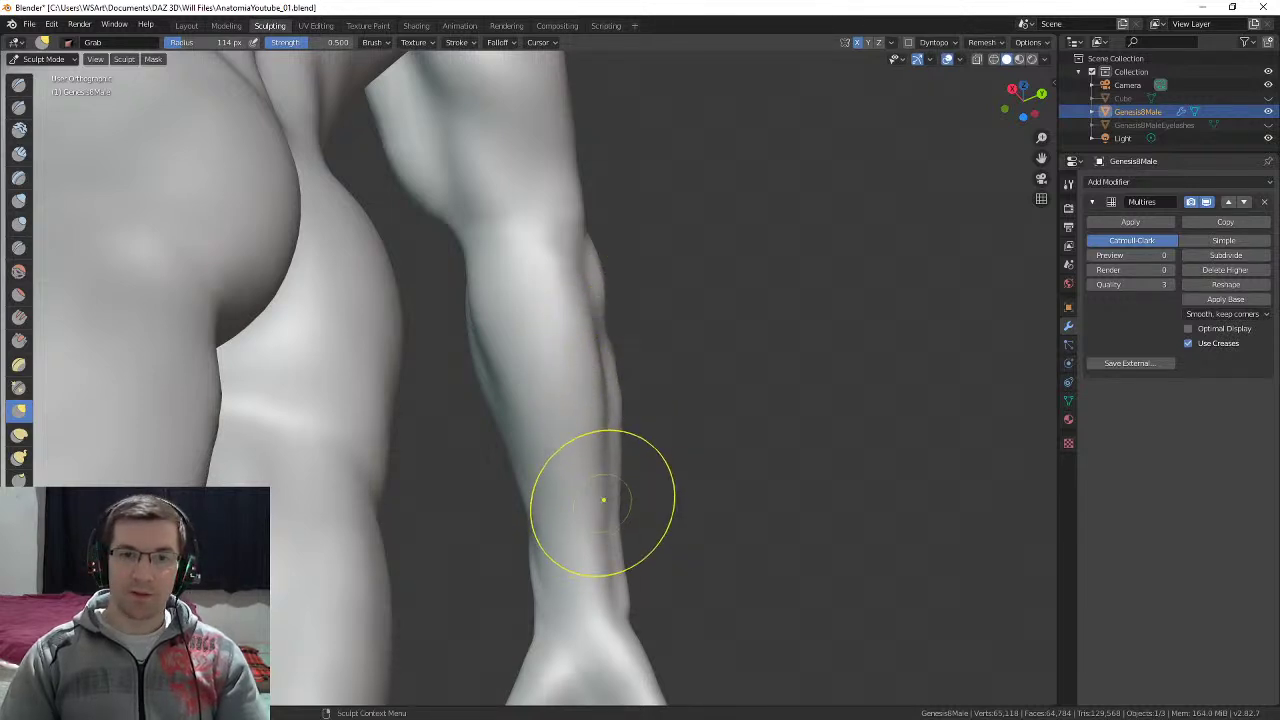
Step: Set the Grab brush to 172 px and reshape the outer and inner contours of the forearm below the elbow
{"action": "mouse_move", "coordinate": [591, 534]}
{"action": "middle_mouse_down"}
{"action": "mouse_move", "coordinate": [571, 475]}
{"action": "mouse_move", "coordinate": [484, 375]}
{"action": "mouse_move", "coordinate": [520, 371]}
{"action": "mouse_move", "coordinate": [478, 381]}
{"action": "mouse_move", "coordinate": [490, 335]}
{"action": "mouse_move", "coordinate": [457, 300]}
{"action": "middle_mouse_up"}
{"action": "key", "text": "f"}
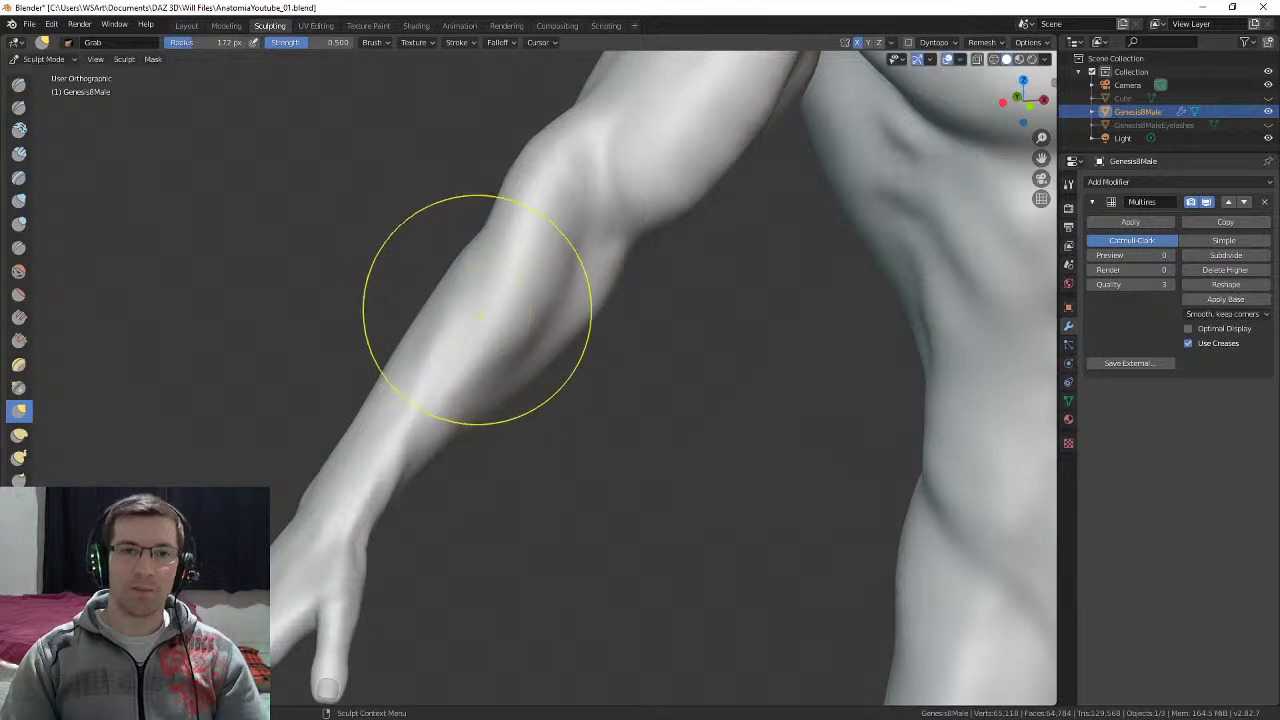
{"action": "left_click", "coordinate": [395, 322]}
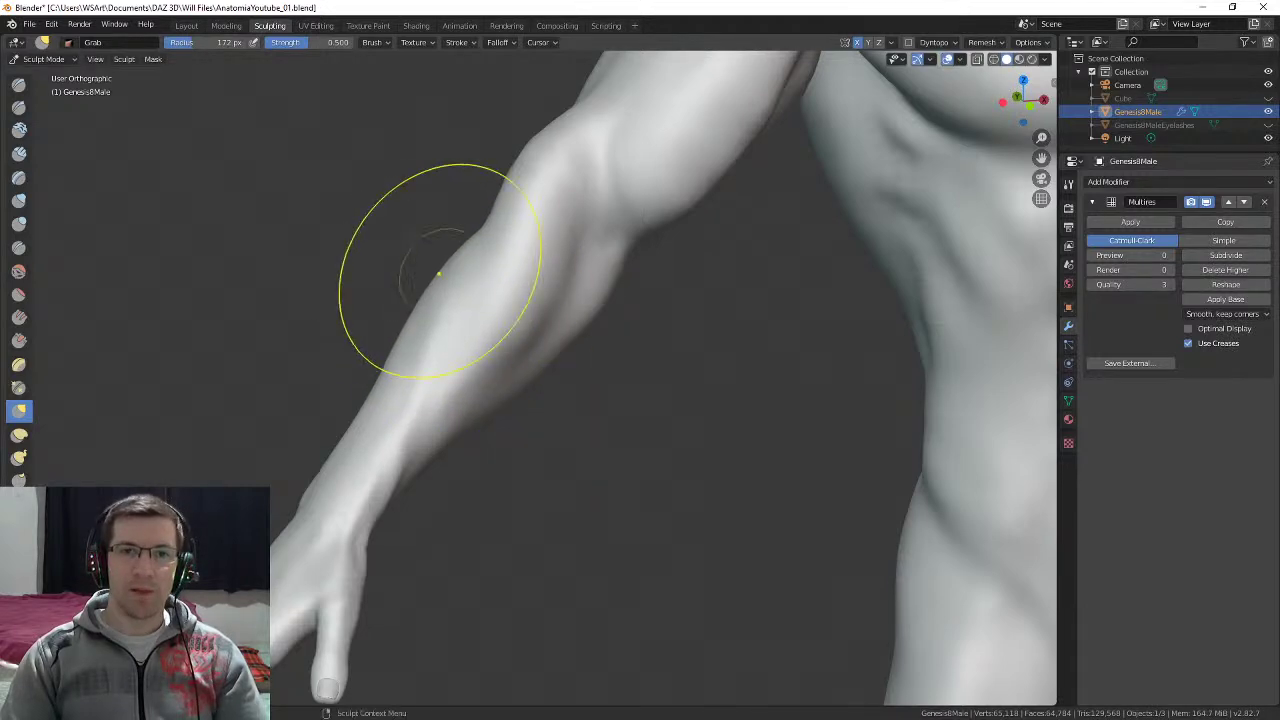
{"action": "left_click_drag", "start_coordinate": [487, 217], "coordinate": [545, 335]}
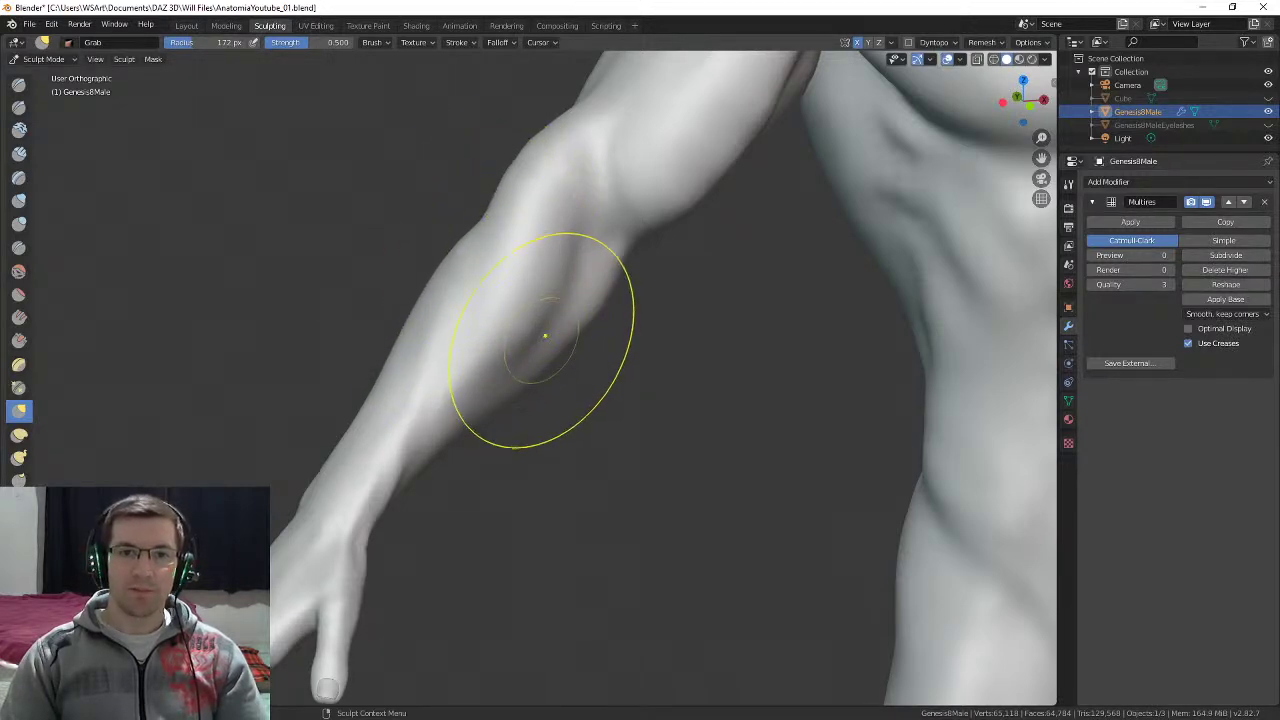
{"action": "middle_click_drag", "start_coordinate": [535, 321], "coordinate": [563, 357]}
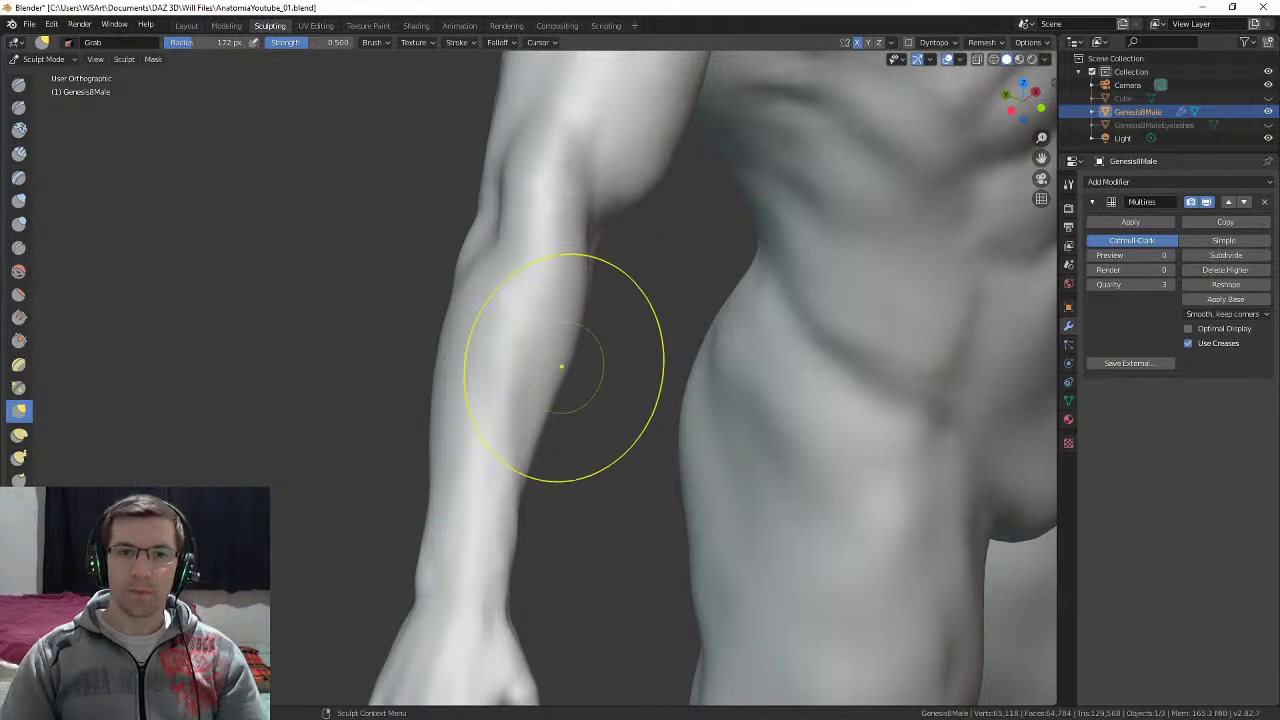
{"action": "mouse_move", "coordinate": [580, 300]}
{"action": "middle_mouse_down"}
{"action": "mouse_move", "coordinate": [514, 251]}
{"action": "mouse_move", "coordinate": [486, 357]}
{"action": "mouse_move", "coordinate": [487, 303]}
{"action": "middle_mouse_up"}
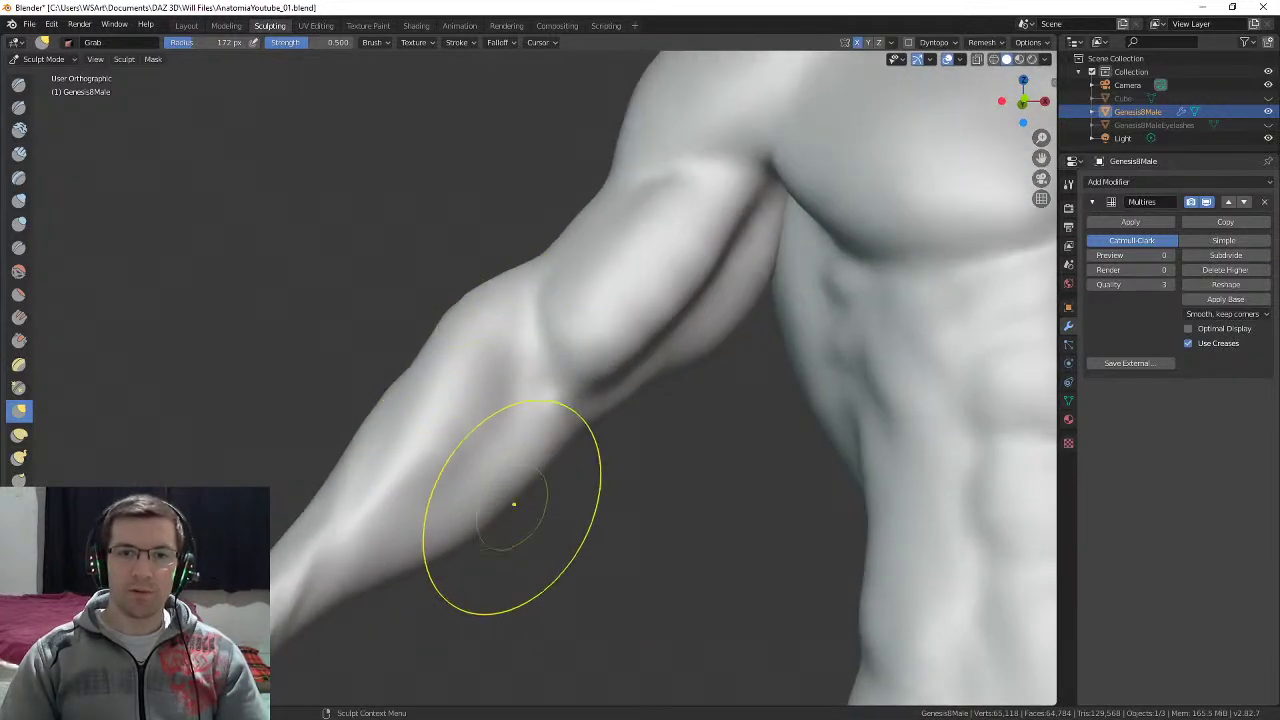
{"action": "middle_click_drag", "start_coordinate": [472, 521], "coordinate": [548, 368], "text": "shift"}
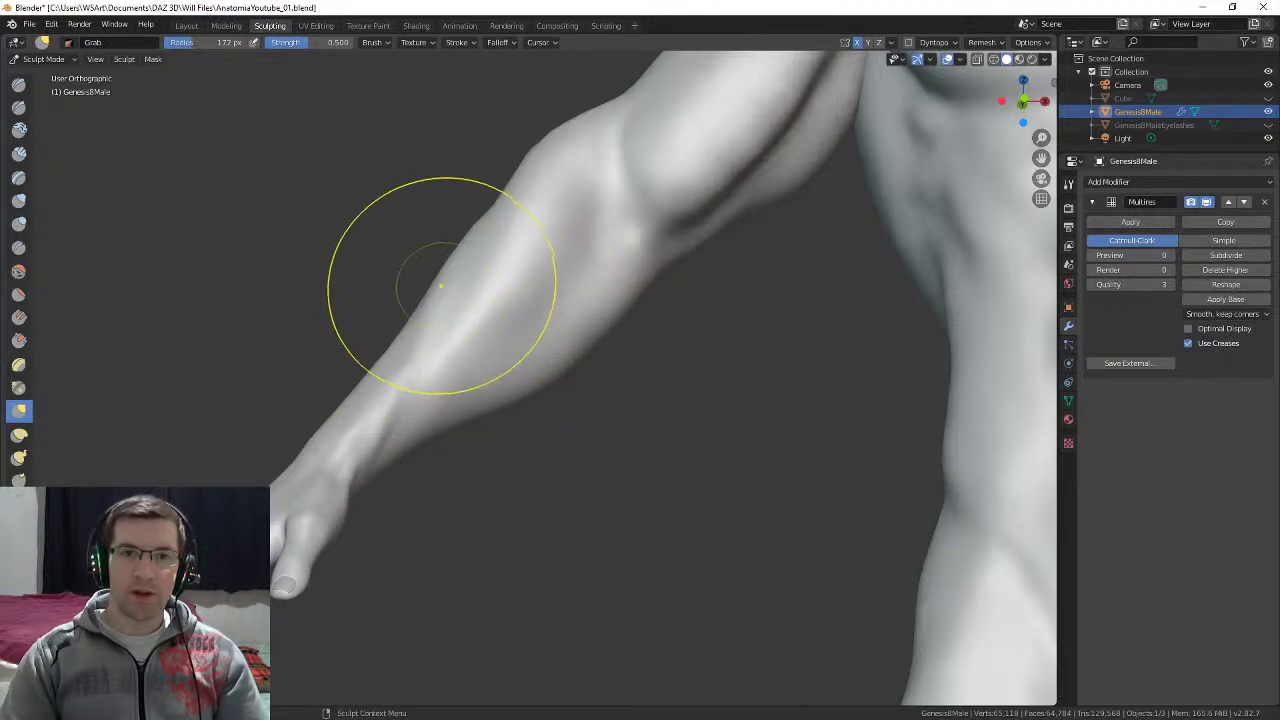
{"action": "middle_click_drag", "start_coordinate": [480, 309], "coordinate": [585, 410]}
{"action": "mouse_move", "coordinate": [585, 410]}
{"action": "middle_mouse_down"}
{"action": "mouse_move", "coordinate": [625, 408]}
{"action": "mouse_move", "coordinate": [662, 368]}
{"action": "middle_mouse_up"}
Step: Set the Grab brush to 117 px and adjust the outer contour of the upper arm and deltoid from behind
{"action": "key", "text": "f"}
{"action": "left_click", "coordinate": [629, 366]}
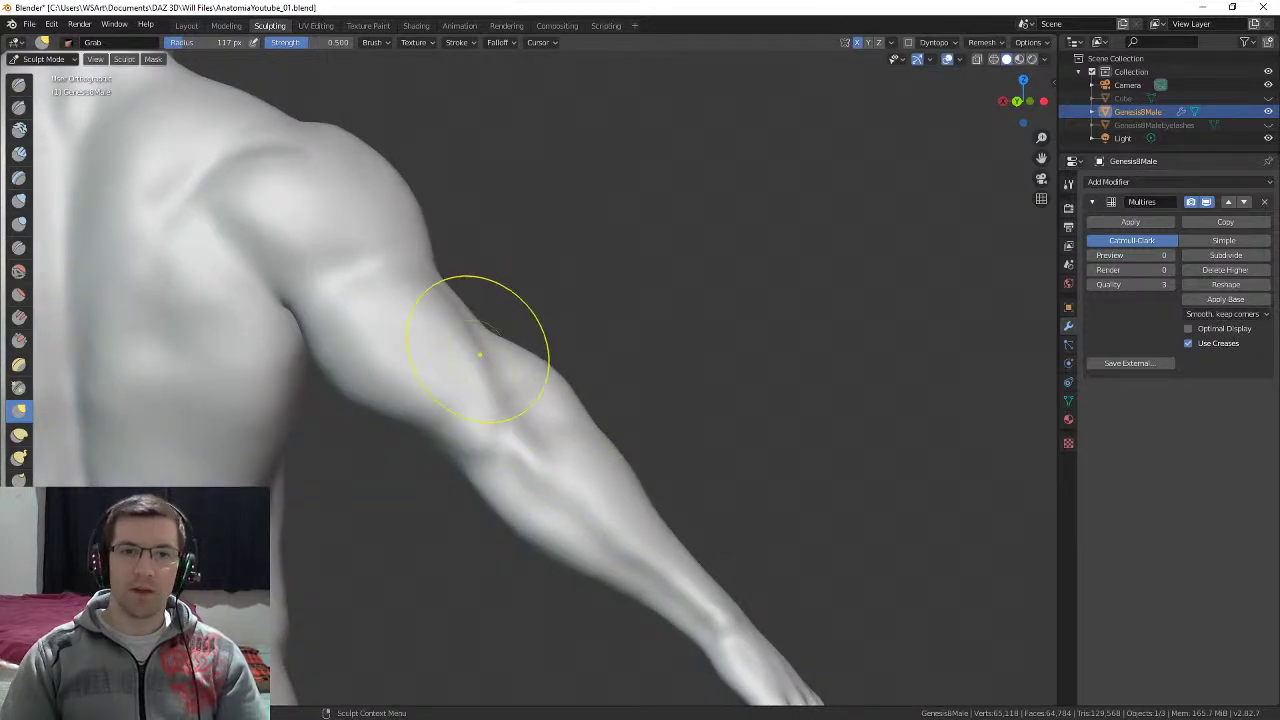
{"action": "mouse_move", "coordinate": [479, 354]}
{"action": "middle_mouse_down"}
{"action": "mouse_move", "coordinate": [608, 294]}
{"action": "mouse_move", "coordinate": [565, 281]}
{"action": "middle_mouse_up"}
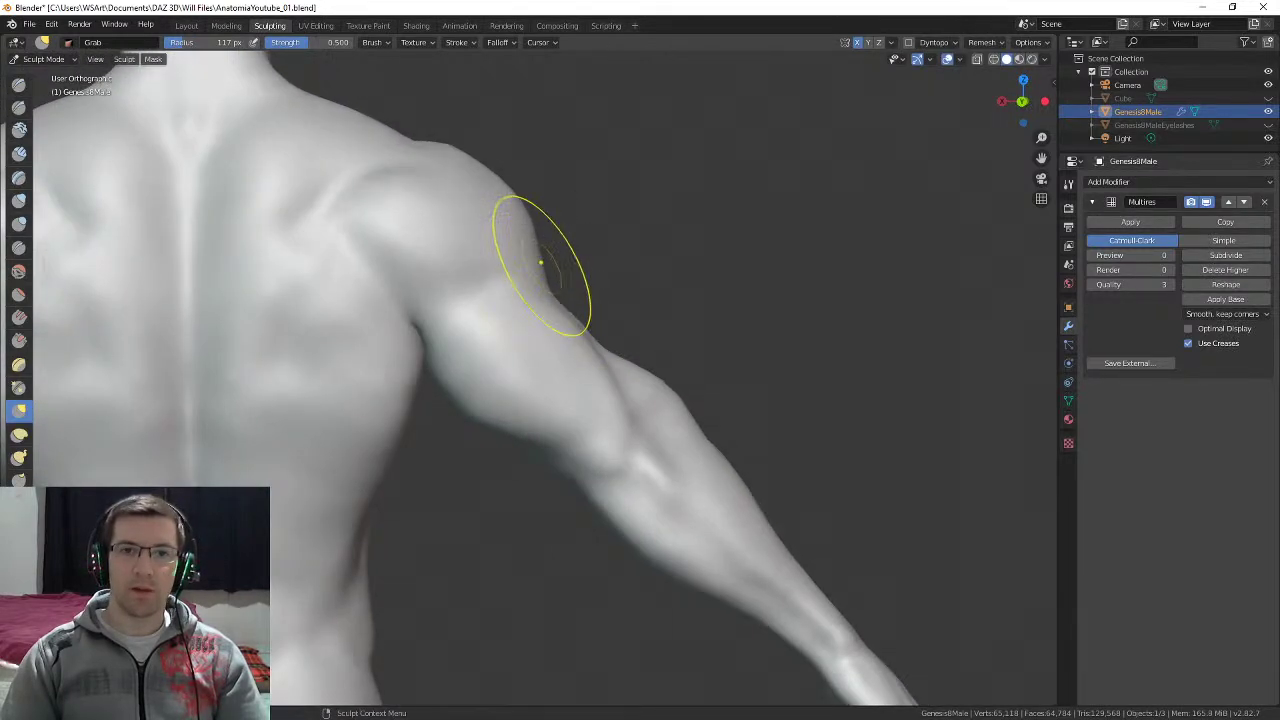
{"action": "middle_click_drag", "start_coordinate": [518, 192], "coordinate": [557, 471]}
Step: Examine the figure from behind, from the shoulders and back down to the legs and feet
{"action": "scroll", "coordinate": [557, 471], "scroll_direction": "up", "scroll_amount": 5}
{"action": "scroll", "coordinate": [566, 366], "scroll_direction": "down", "scroll_amount": 8}
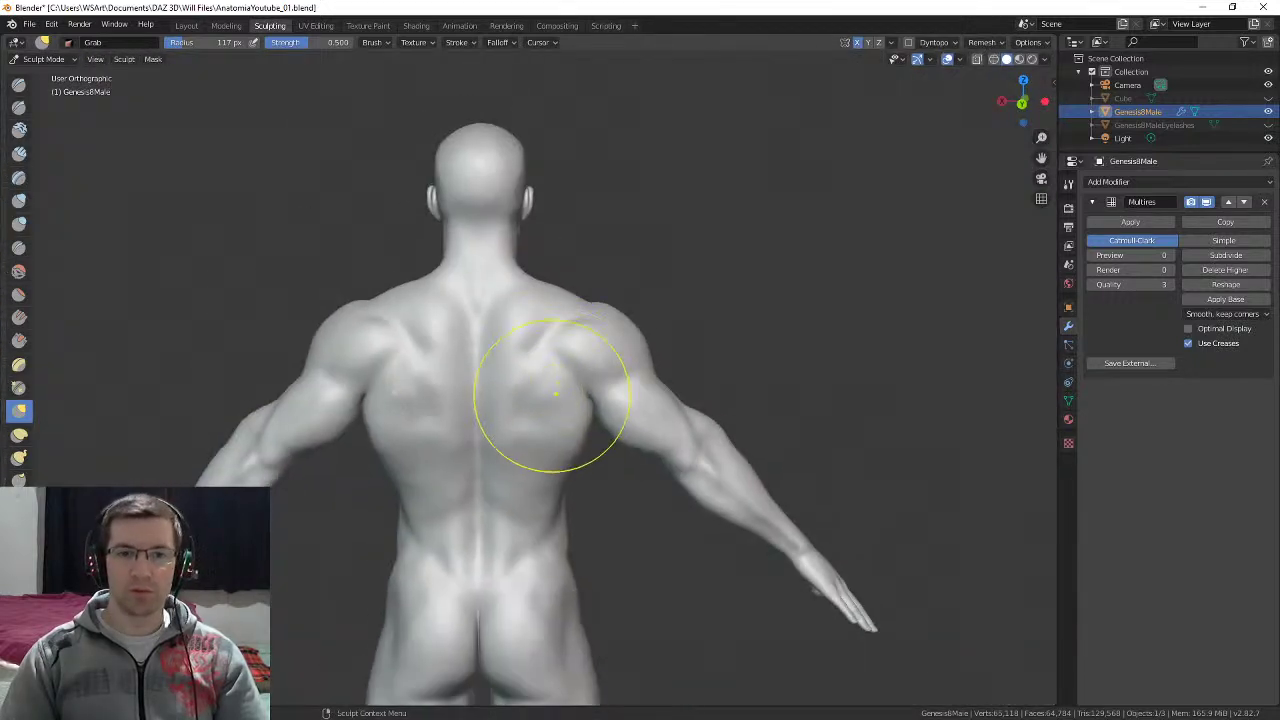
{"action": "middle_click_drag", "start_coordinate": [546, 424], "coordinate": [598, 328], "text": "shift"}
{"action": "middle_click_drag", "start_coordinate": [583, 407], "coordinate": [482, 312]}
{"action": "middle_click_drag", "start_coordinate": [512, 445], "coordinate": [518, 295], "text": "shift"}
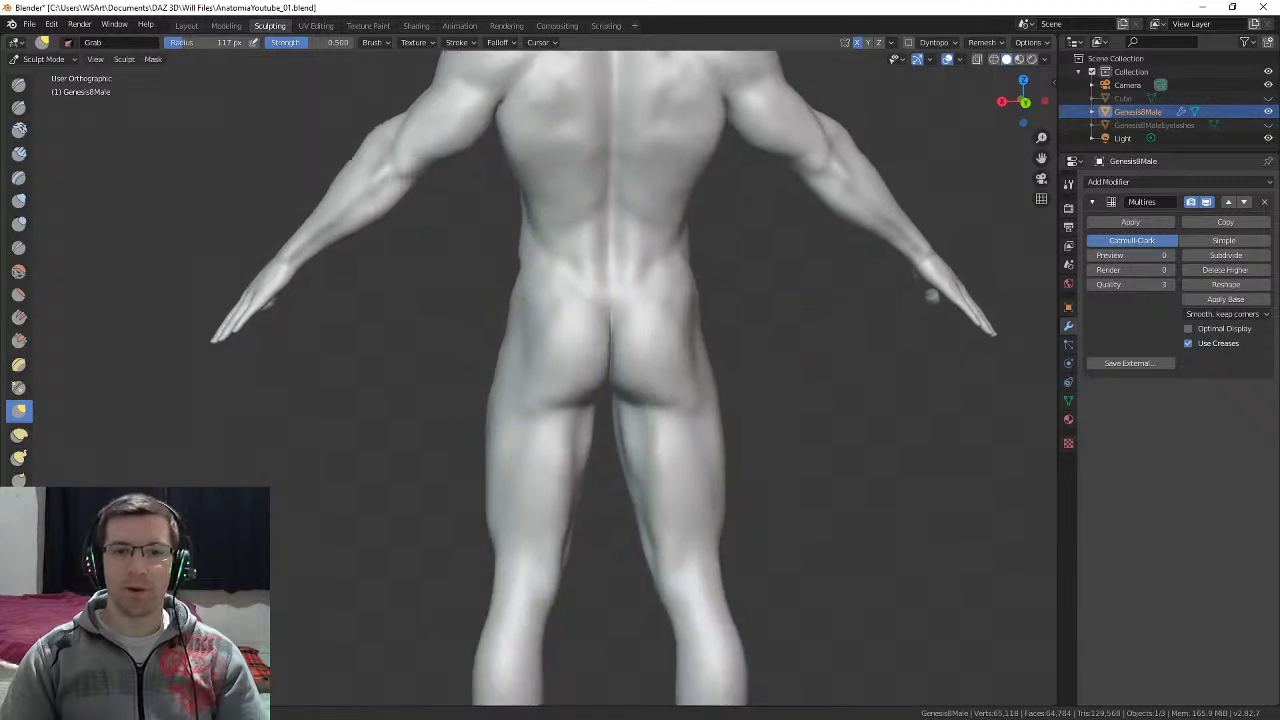
{"action": "middle_click_drag", "start_coordinate": [513, 550], "coordinate": [551, 311], "text": "shift"}
{"action": "mouse_move", "coordinate": [567, 411]}
{"action": "middle_mouse_down", "text": "shift"}
{"action": "mouse_move", "coordinate": [557, 346]}
{"action": "mouse_move", "coordinate": [518, 381]}
{"action": "middle_mouse_up", "text": "shift"}
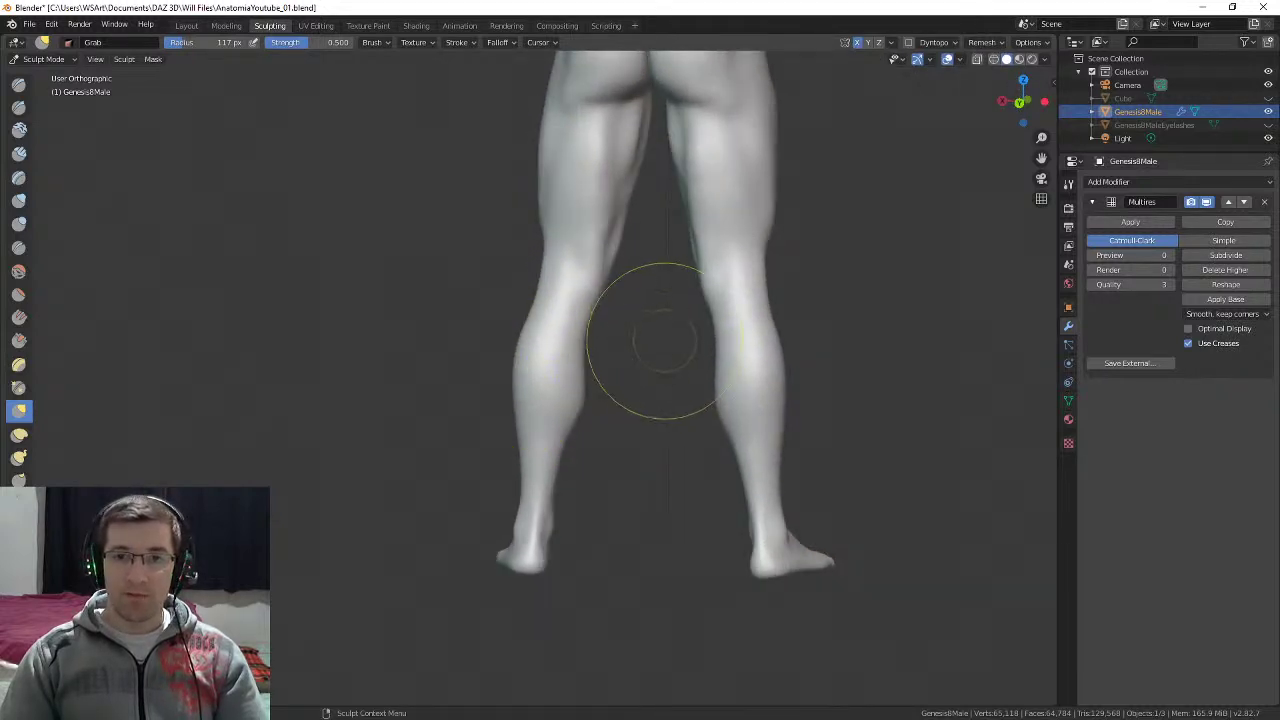
{"action": "middle_click_drag", "start_coordinate": [663, 340], "coordinate": [615, 300]}
{"action": "scroll", "coordinate": [606, 291], "scroll_direction": "up", "scroll_amount": 4}
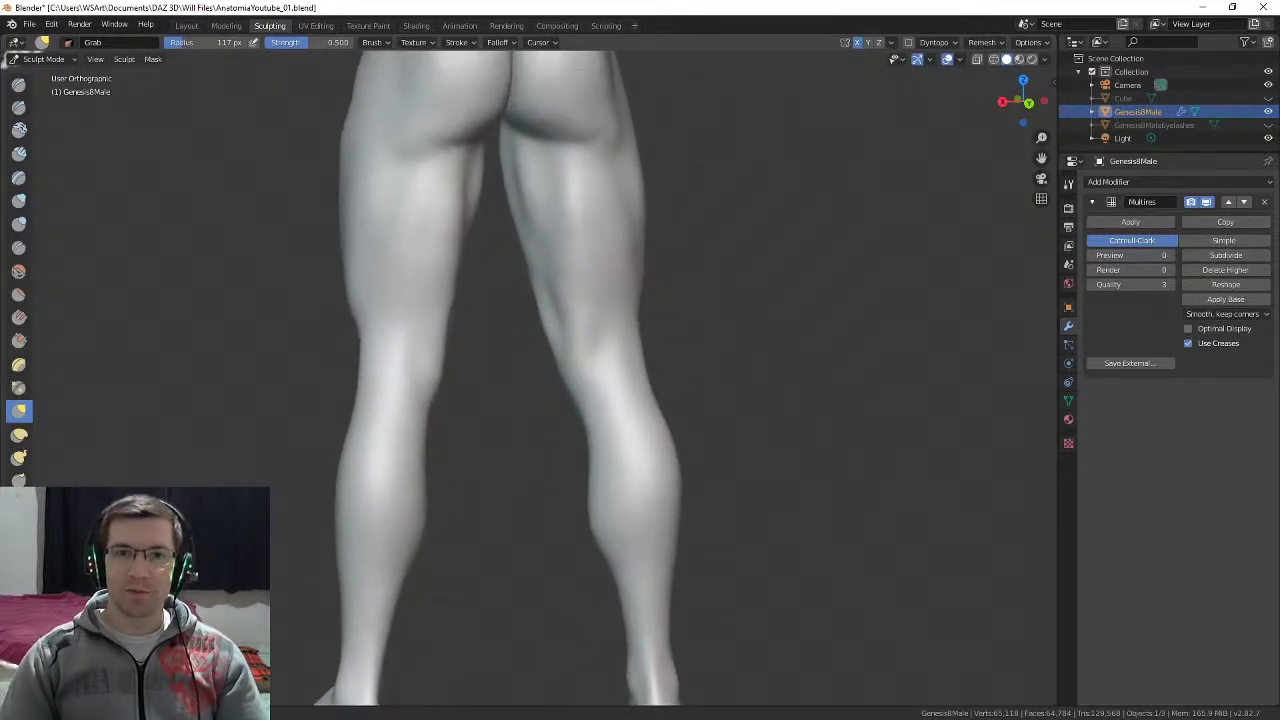
Step: Shape the inner contours of the knees and calves with the Grab brush
{"action": "scroll", "coordinate": [563, 280], "scroll_direction": "up", "scroll_amount": 3}
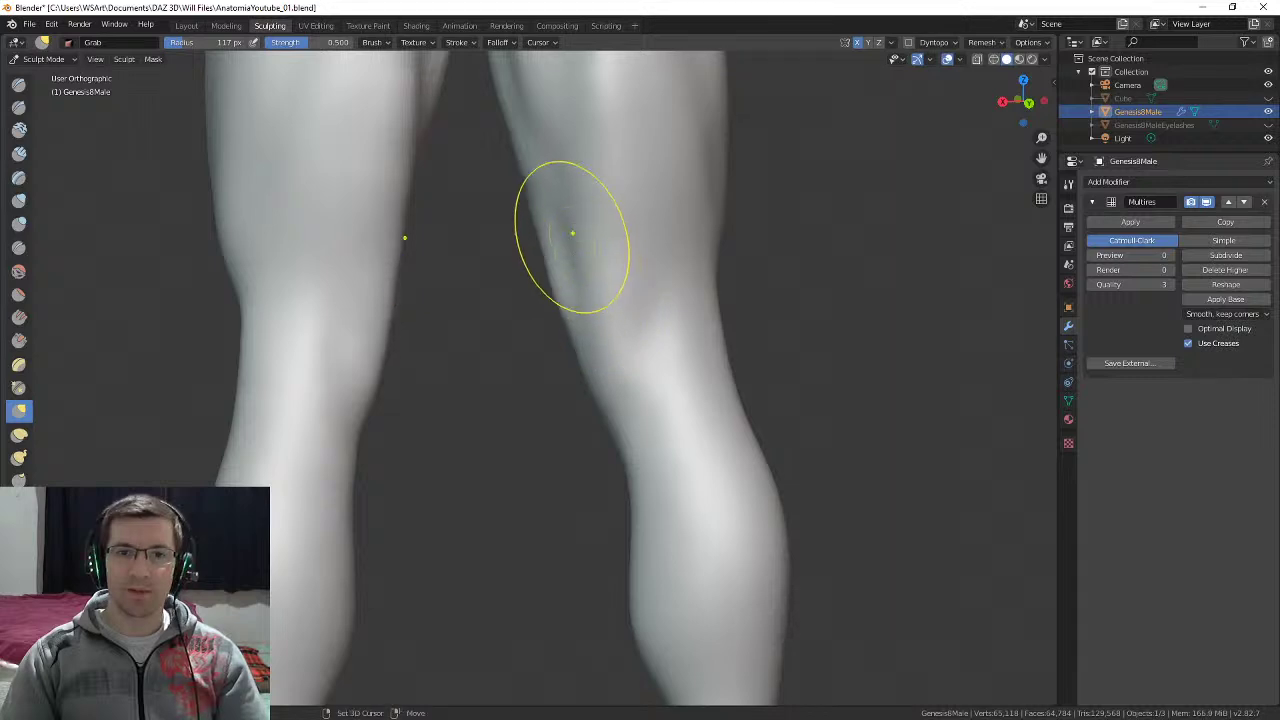
{"action": "middle_click_drag", "start_coordinate": [405, 280], "coordinate": [855, 276]}
{"action": "middle_click_drag", "start_coordinate": [530, 410], "coordinate": [632, 195]}
{"action": "middle_click_drag", "start_coordinate": [612, 410], "coordinate": [560, 455], "text": "shift"}
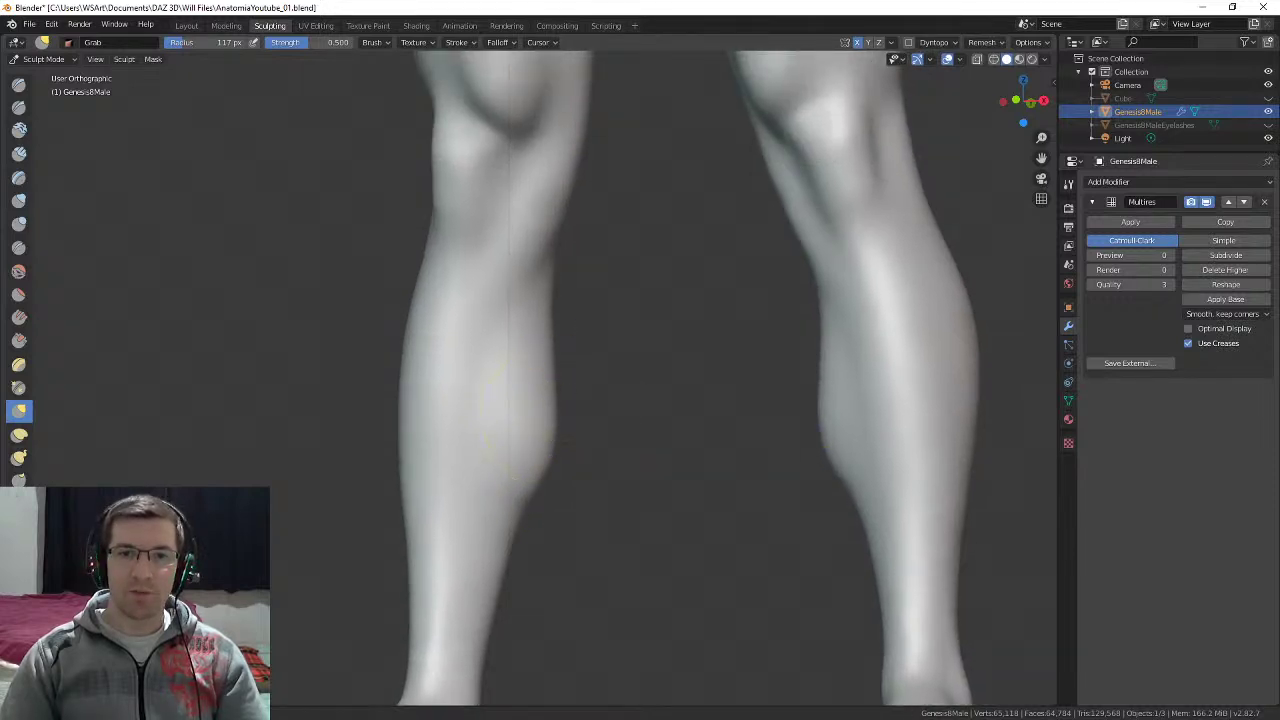
{"action": "mouse_move", "coordinate": [522, 428]}
{"action": "middle_mouse_down"}
{"action": "mouse_move", "coordinate": [540, 440]}
{"action": "mouse_move", "coordinate": [578, 420]}
{"action": "middle_mouse_up"}
{"action": "middle_click_drag", "start_coordinate": [580, 369], "coordinate": [860, 392]}
{"action": "middle_click_drag", "start_coordinate": [669, 317], "coordinate": [686, 314]}
{"action": "mouse_move", "coordinate": [644, 376]}
{"action": "middle_mouse_down", "text": "shift"}
{"action": "mouse_move", "coordinate": [651, 300]}
{"action": "mouse_move", "coordinate": [735, 308]}
{"action": "mouse_move", "coordinate": [700, 302]}
{"action": "mouse_move", "coordinate": [559, 425]}
{"action": "middle_mouse_up", "text": "shift"}
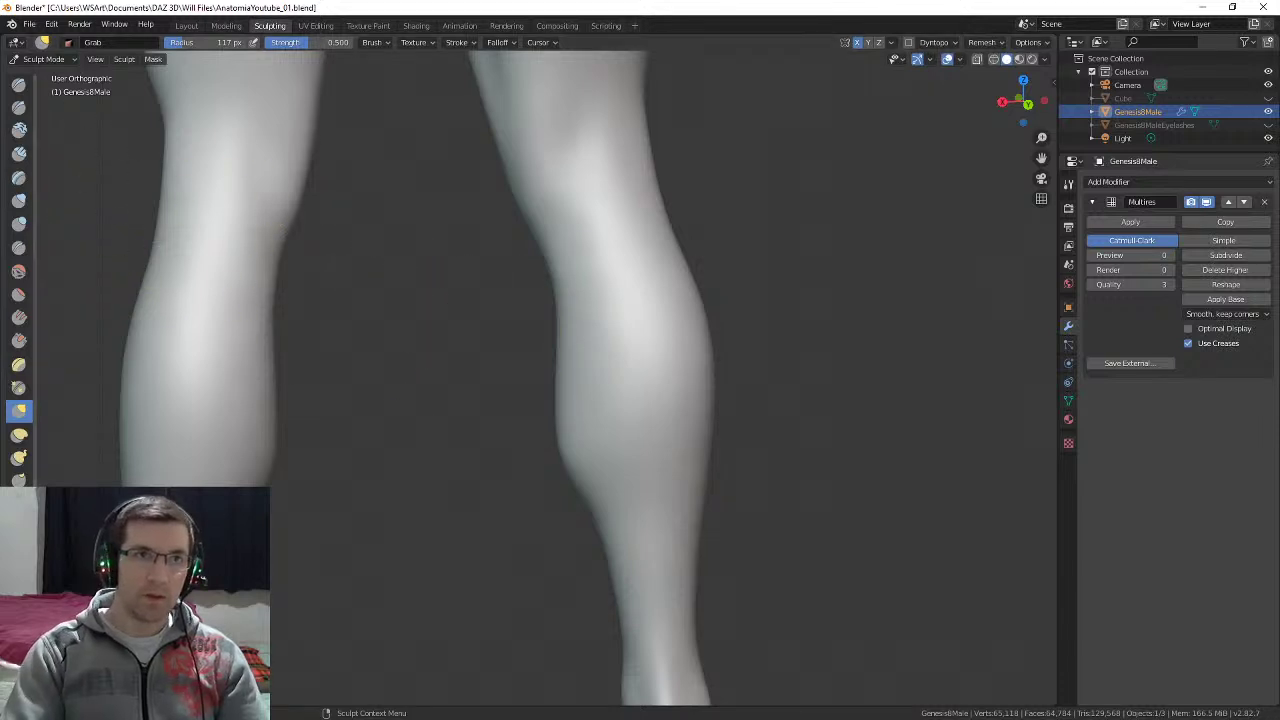
Step: Build up the calf muscle at the back of the lower leg with the Draw brush at 88 px
{"action": "left_click", "coordinate": [18, 84]}
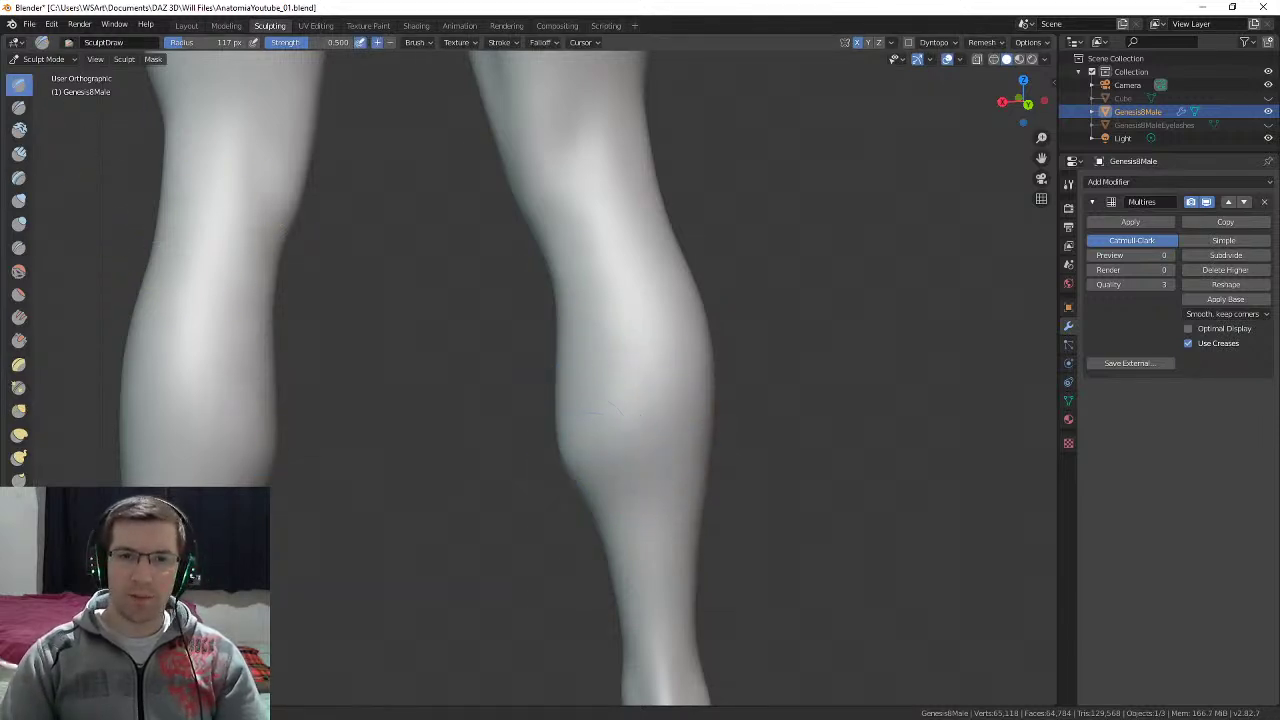
{"action": "key", "text": "f"}
{"action": "left_click", "coordinate": [627, 409]}
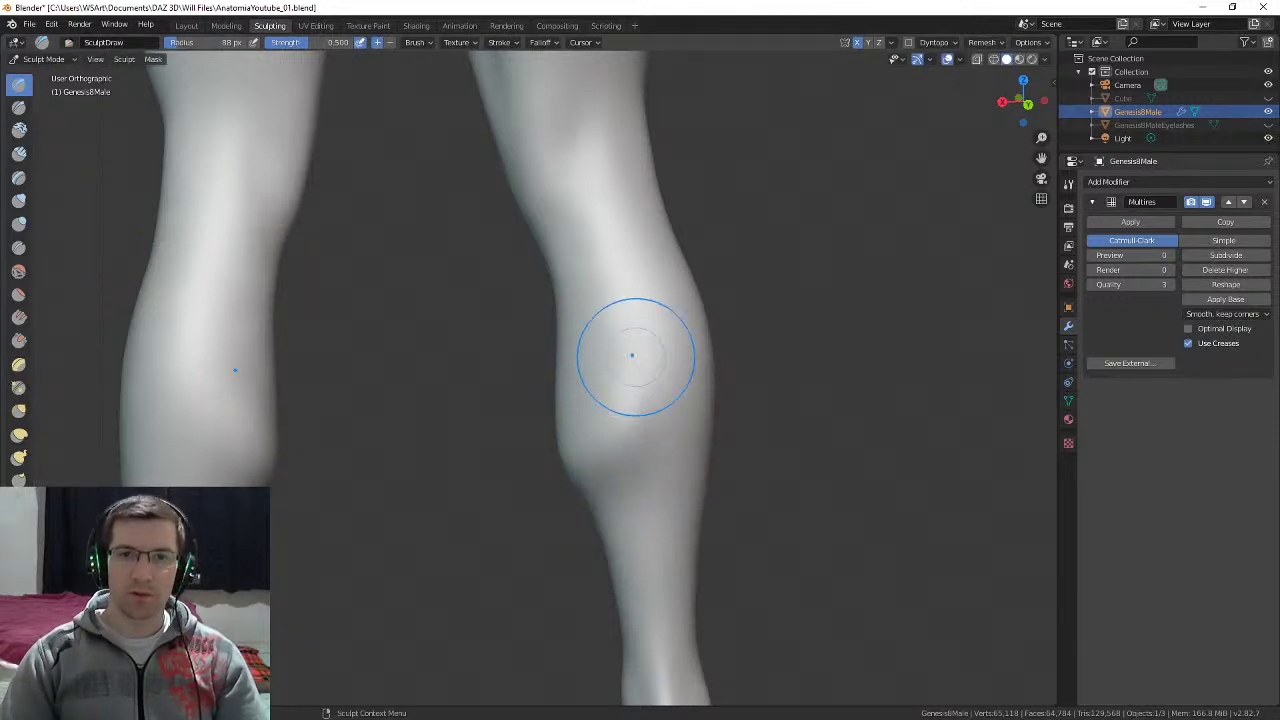
{"action": "middle_click_drag", "start_coordinate": [630, 243], "coordinate": [676, 260]}
{"action": "middle_click_drag", "start_coordinate": [594, 289], "coordinate": [559, 254]}
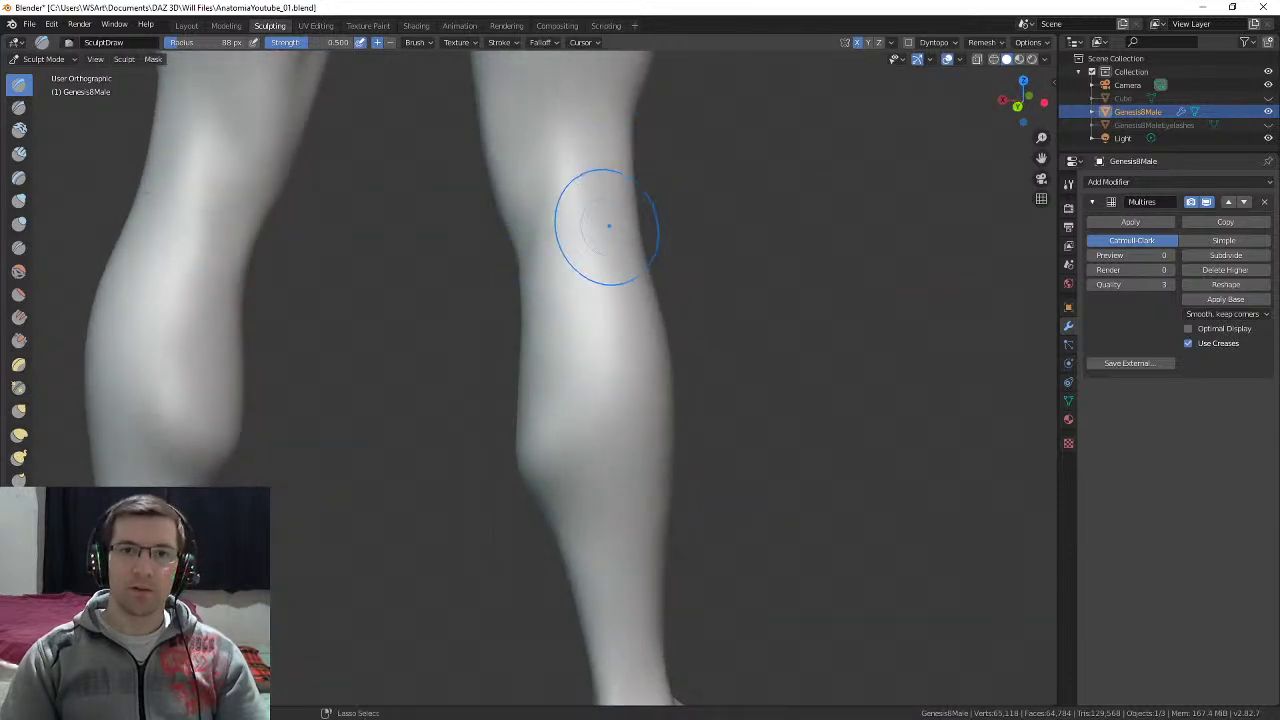
{"action": "middle_click_drag", "start_coordinate": [594, 344], "coordinate": [586, 325]}
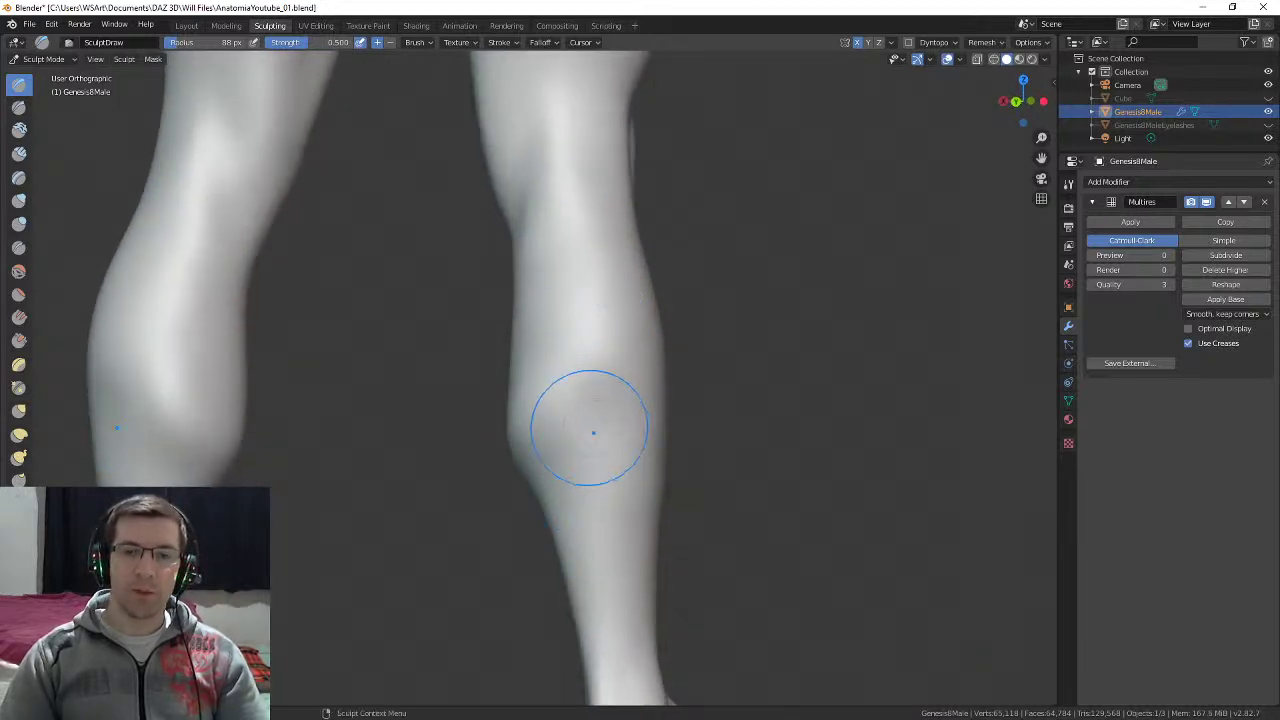
Step: Set the Draw brush to 54 px and refine the outer side of the calf
{"action": "middle_click_drag", "start_coordinate": [587, 378], "coordinate": [537, 371]}
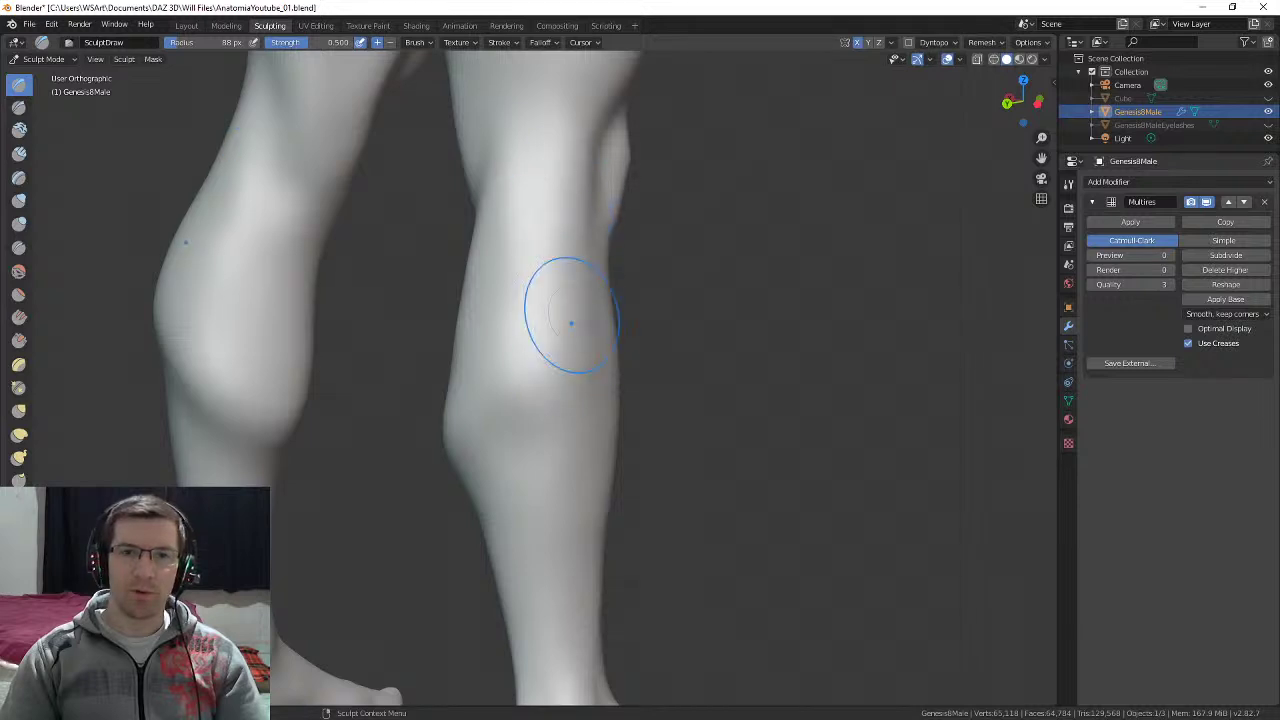
{"action": "key", "text": "f"}
{"action": "left_click", "coordinate": [613, 402]}
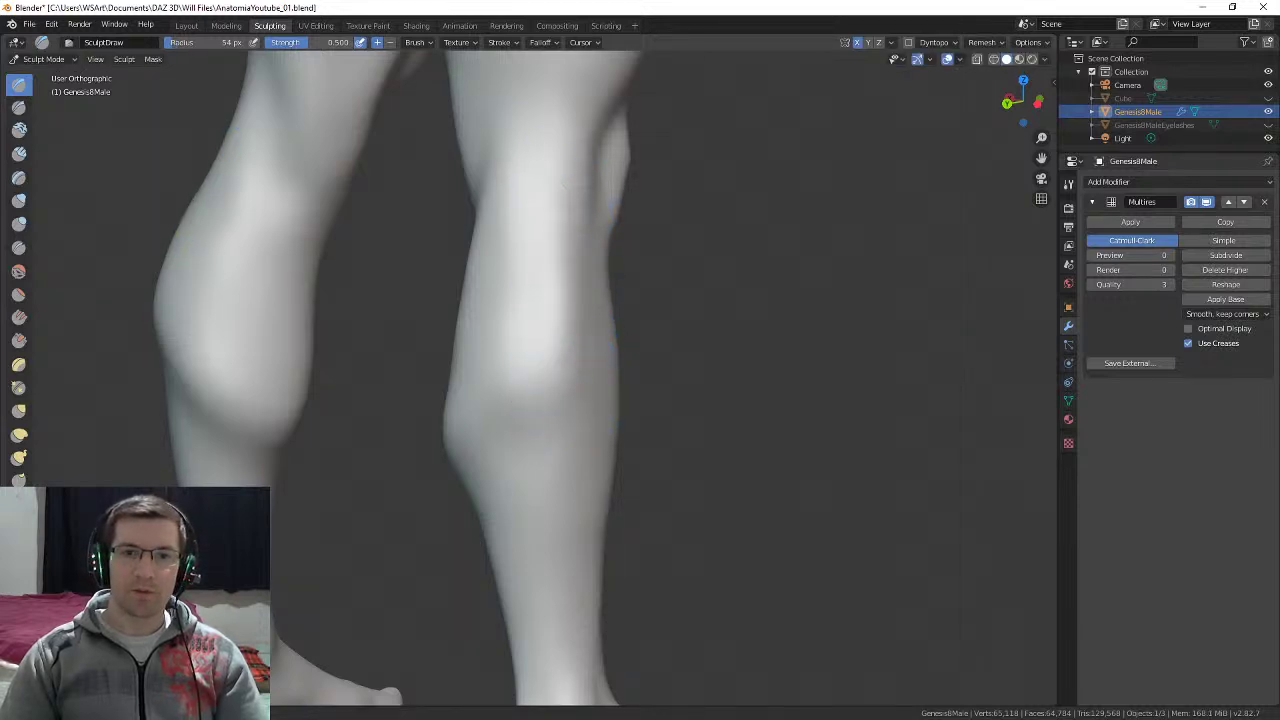
Step: Set the Draw brush to 33 px and sculpt the ankle bones and the hollows around the heel tendon
{"action": "middle_click_drag", "start_coordinate": [556, 520], "coordinate": [588, 325], "text": "shift"}
{"action": "middle_click_drag", "start_coordinate": [556, 392], "coordinate": [581, 379]}
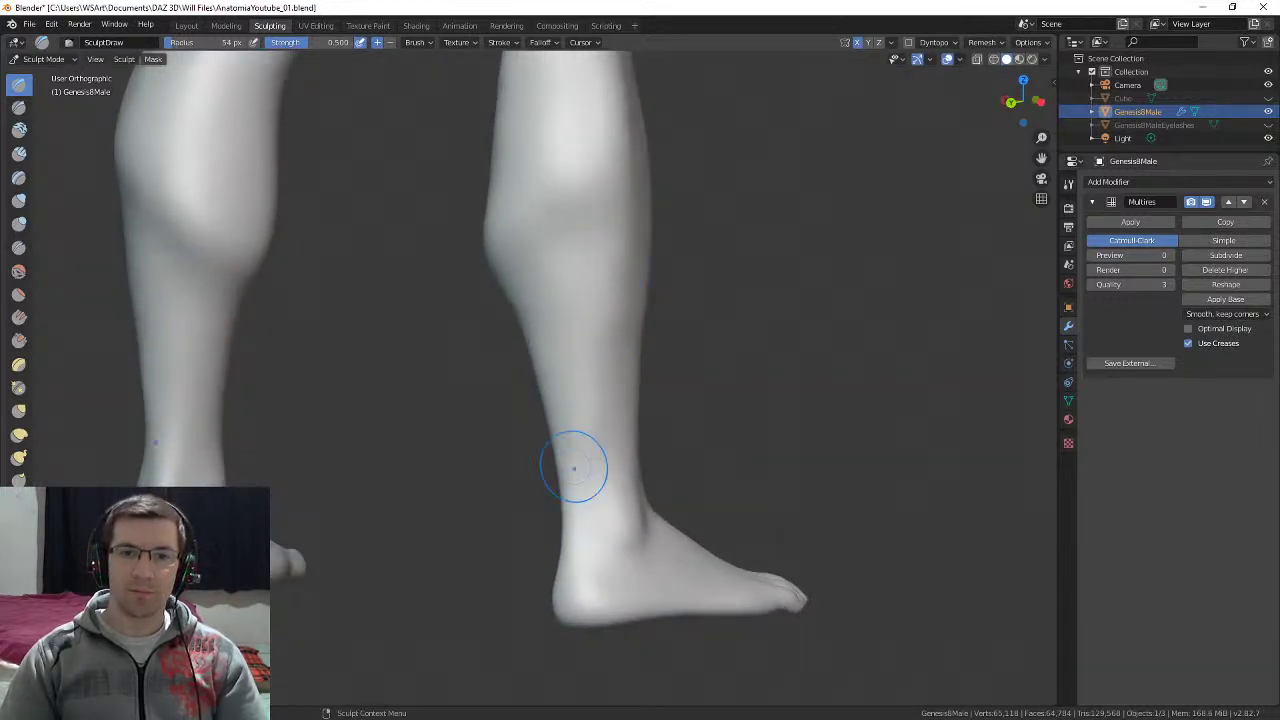
{"action": "key", "text": "f"}
{"action": "left_click", "coordinate": [593, 520]}
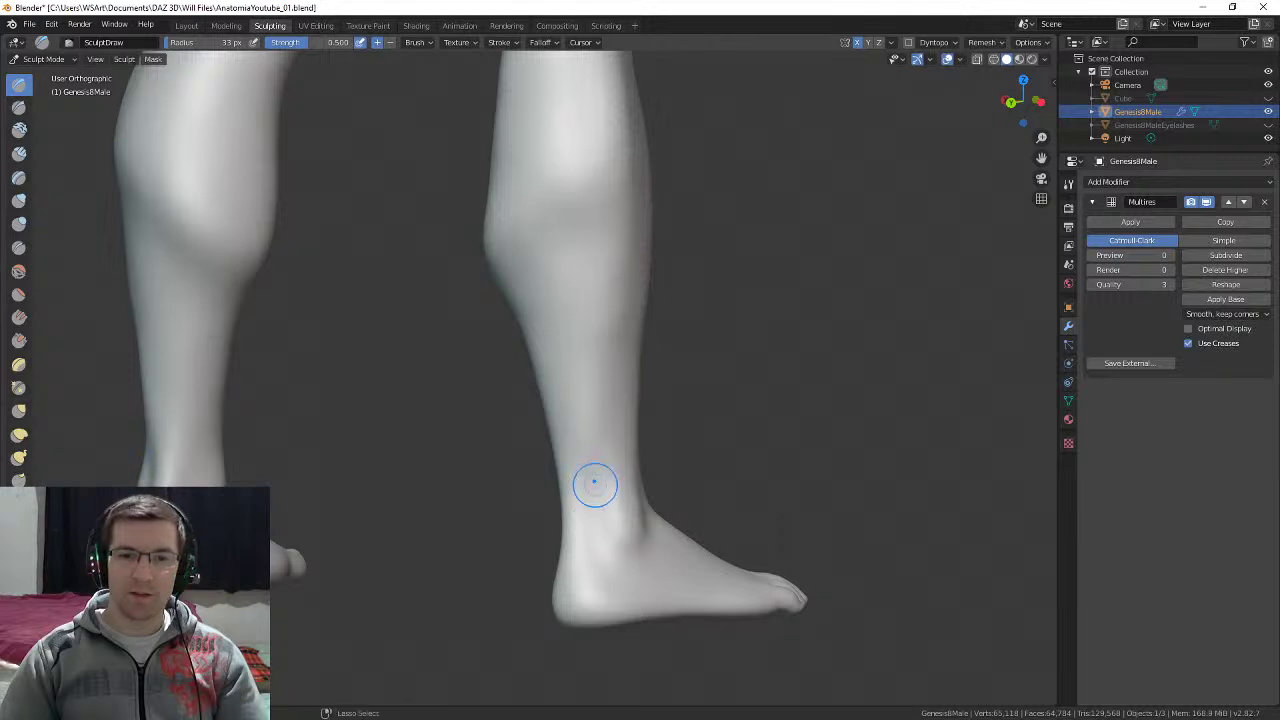
{"action": "middle_click_drag", "start_coordinate": [614, 503], "coordinate": [567, 570]}
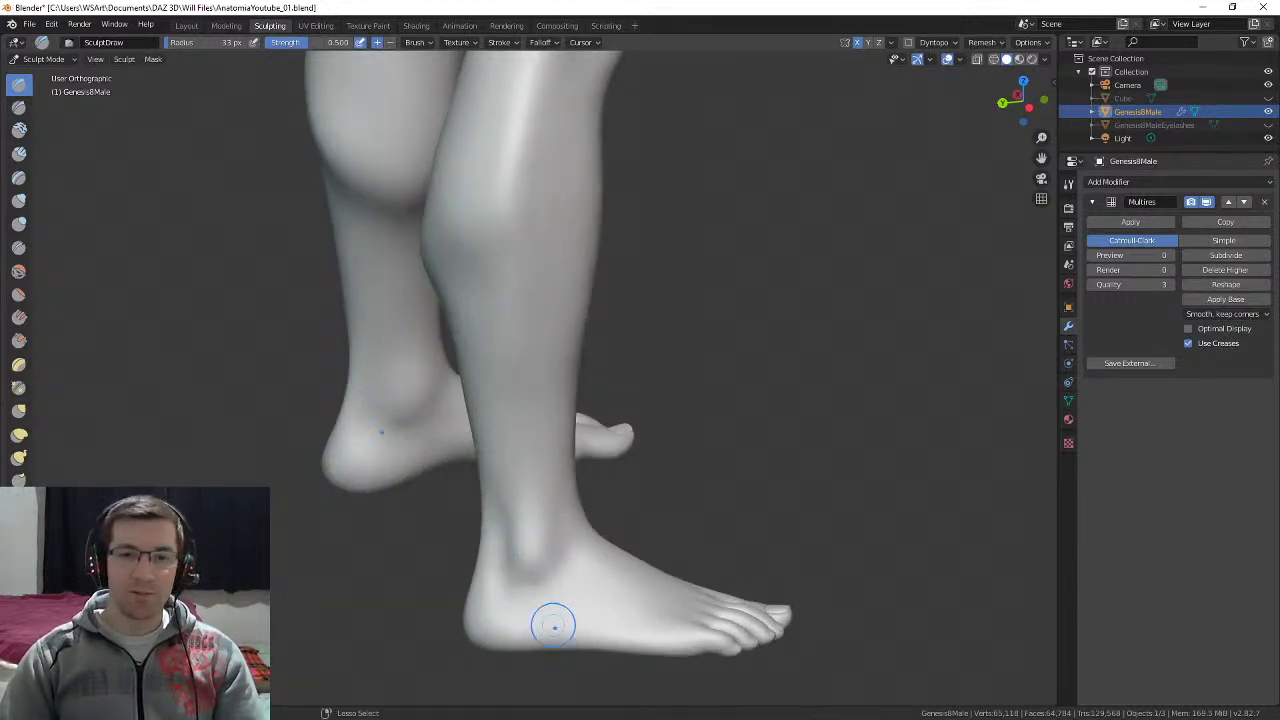
{"action": "mouse_move", "coordinate": [544, 573]}
{"action": "middle_mouse_down"}
{"action": "mouse_move", "coordinate": [505, 497]}
{"action": "mouse_move", "coordinate": [573, 470]}
{"action": "mouse_move", "coordinate": [658, 480]}
{"action": "mouse_move", "coordinate": [750, 464]}
{"action": "mouse_move", "coordinate": [762, 488]}
{"action": "middle_mouse_up"}
{"action": "middle_click_drag", "start_coordinate": [491, 519], "coordinate": [510, 508]}
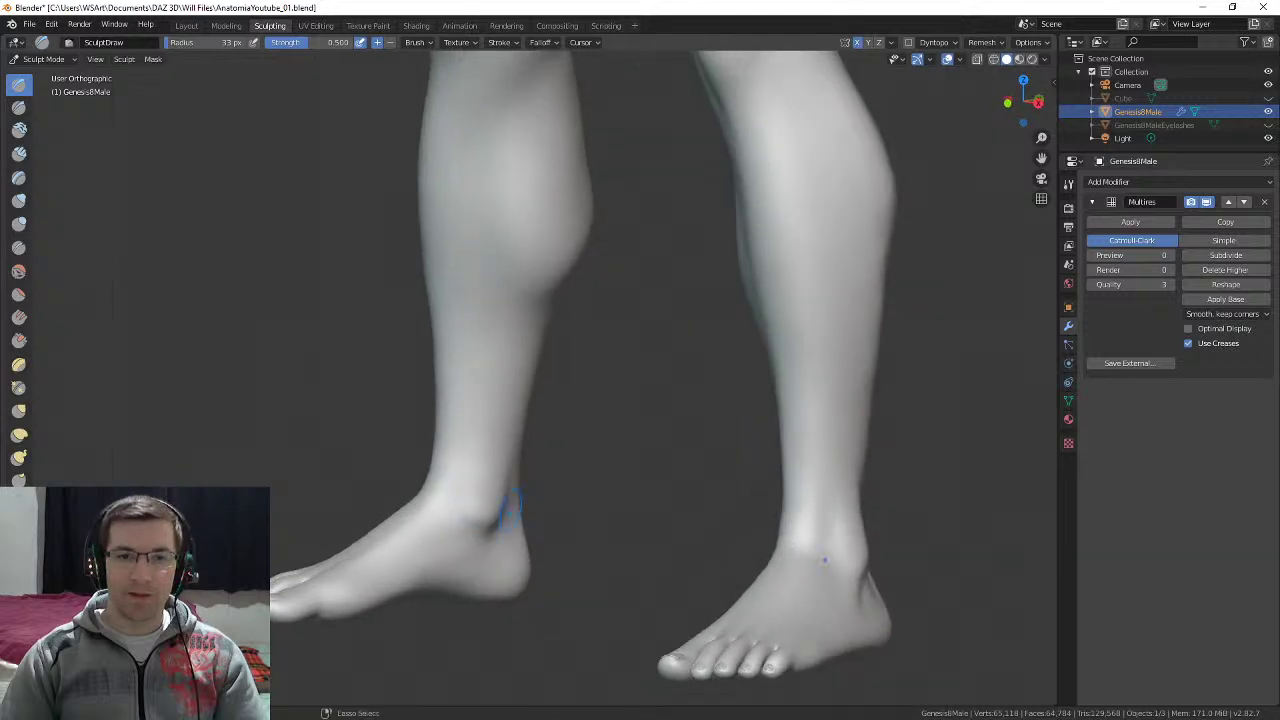
Step: Sculpt the front of the ankle and the shin, enlarging the Draw brush to 62 px for the shin
{"action": "middle_click_drag", "start_coordinate": [469, 434], "coordinate": [500, 430]}
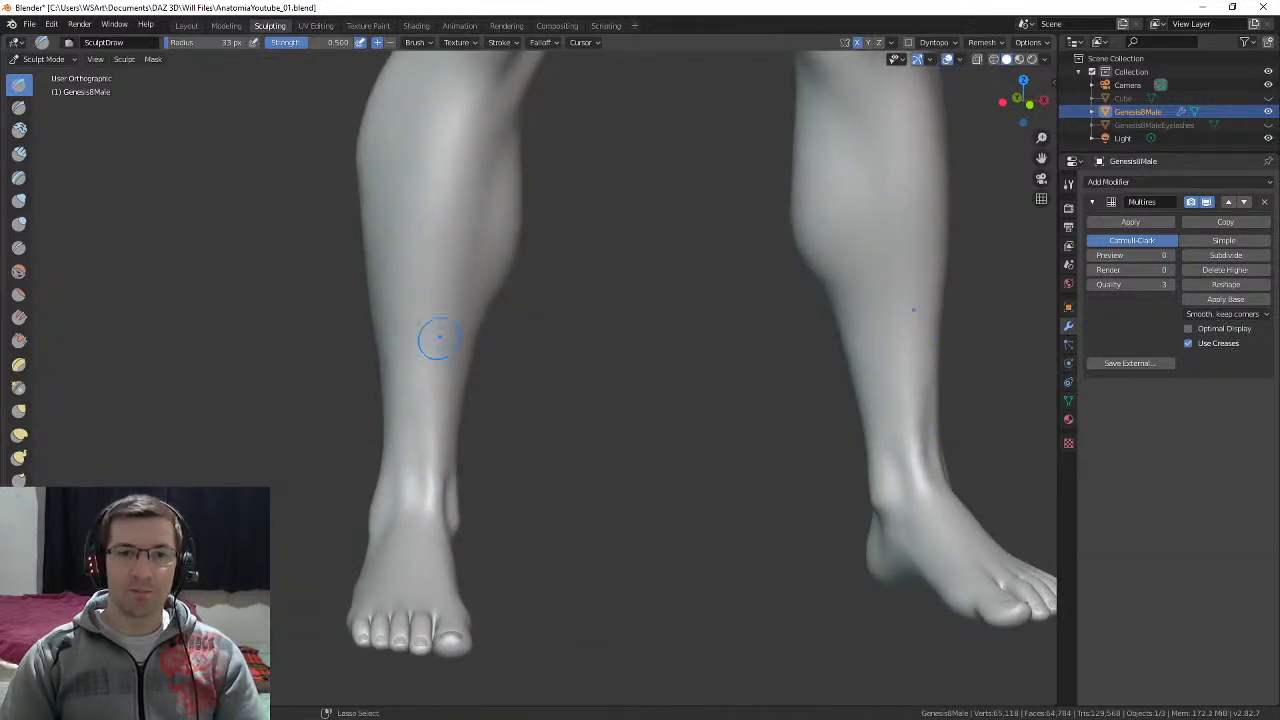
{"action": "middle_click_drag", "start_coordinate": [439, 337], "coordinate": [414, 400]}
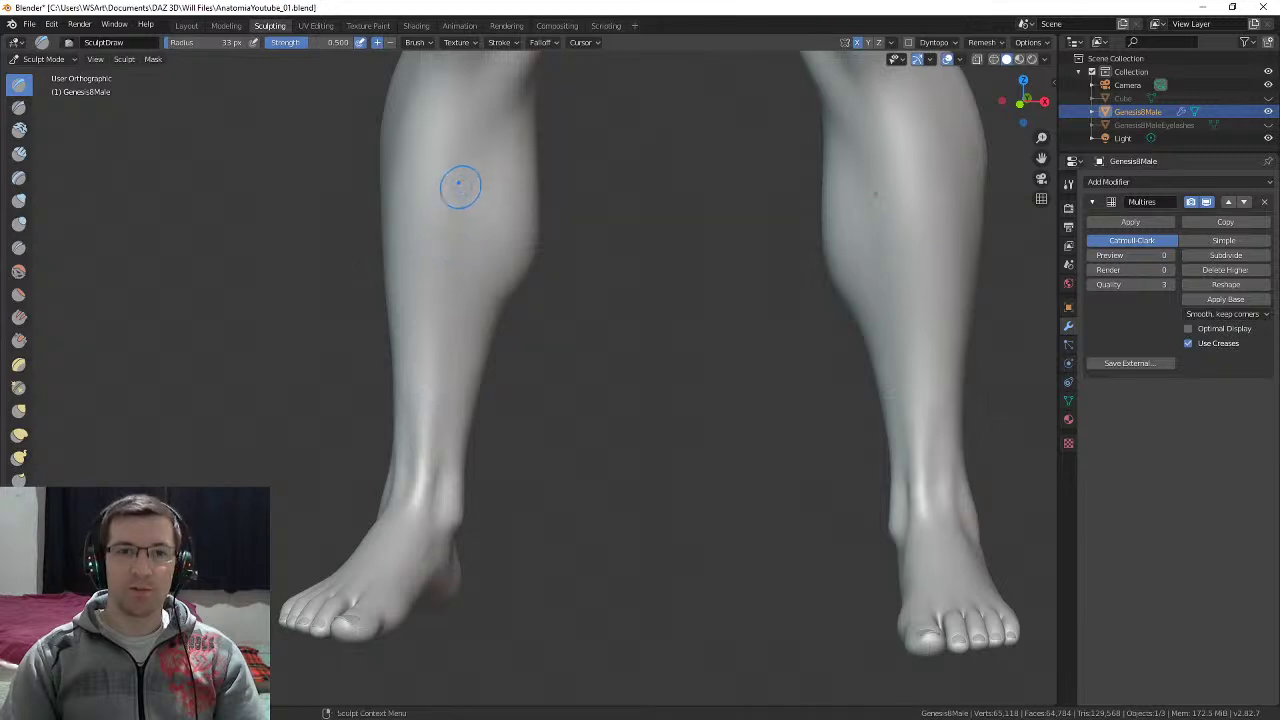
{"action": "middle_click_drag", "start_coordinate": [429, 274], "coordinate": [432, 385], "text": "shift"}
{"action": "middle_click_drag", "start_coordinate": [432, 385], "coordinate": [460, 363]}
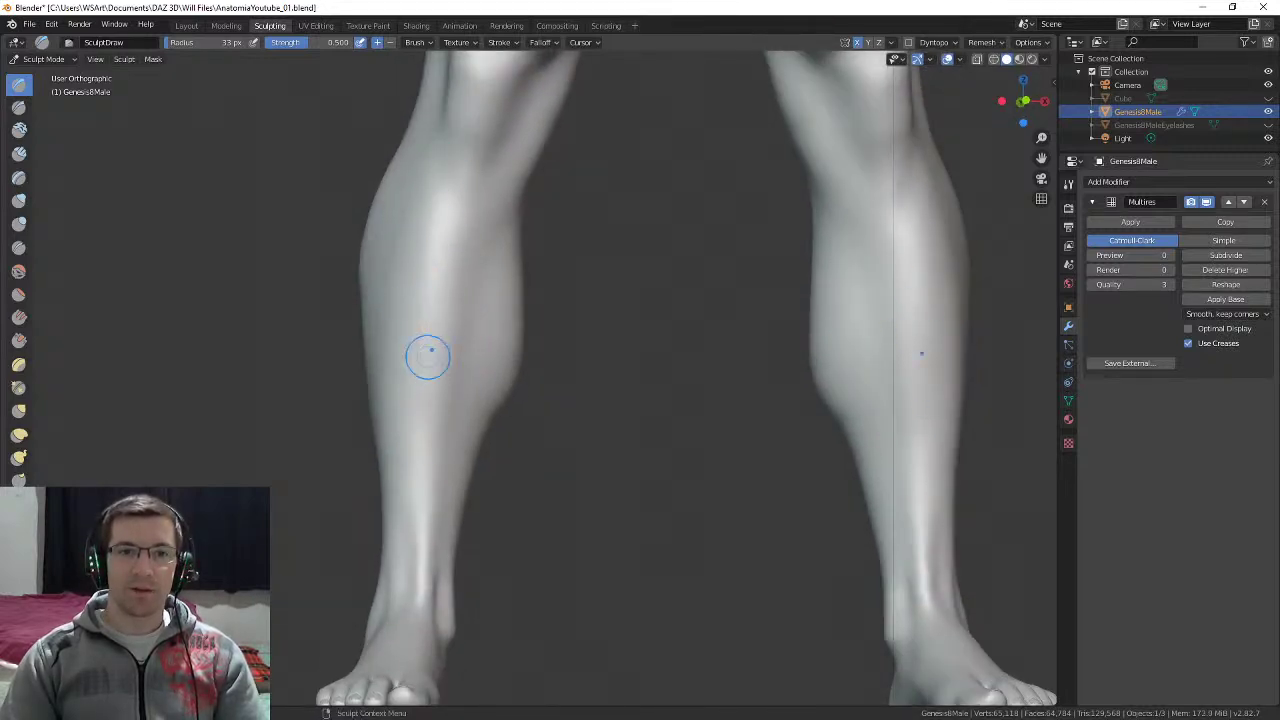
{"action": "key", "text": "f"}
{"action": "left_click", "coordinate": [471, 334]}
{"action": "left_click_drag", "start_coordinate": [428, 325], "coordinate": [417, 240]}
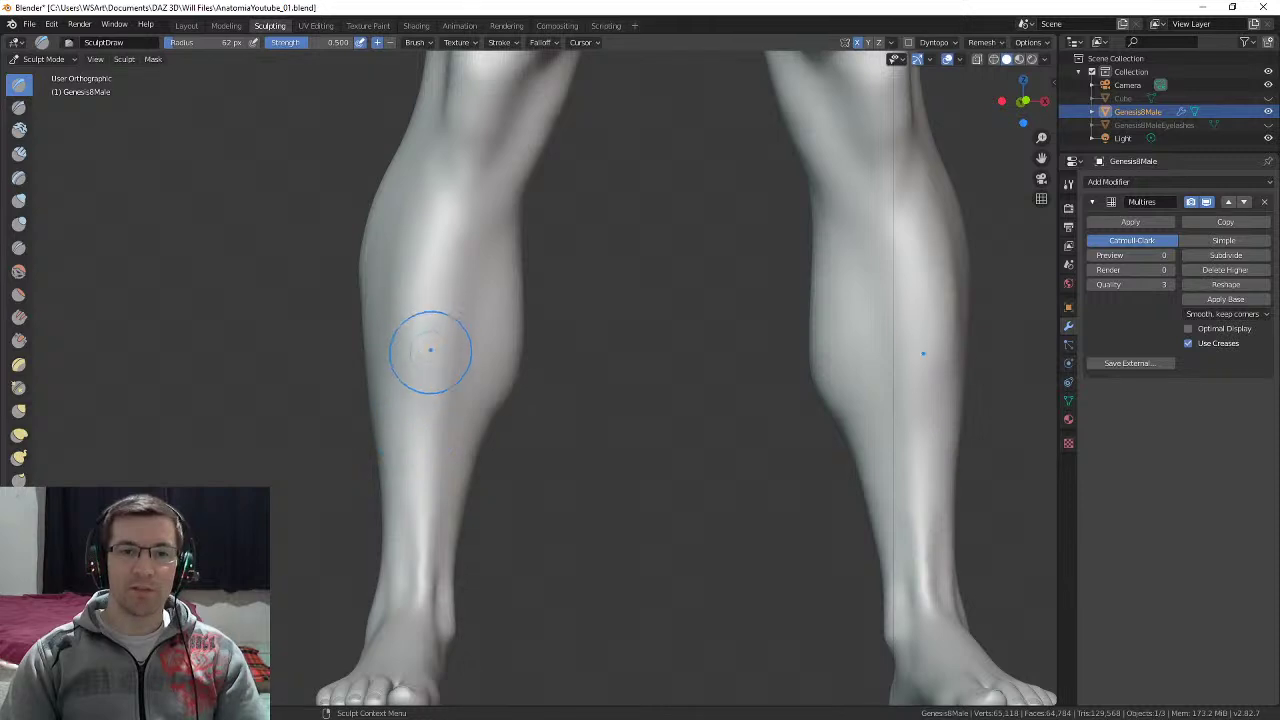
Step: Set the Draw brush to 47 px and shape the outer side of the lower leg below the knee
{"action": "middle_click_drag", "start_coordinate": [430, 350], "coordinate": [483, 226]}
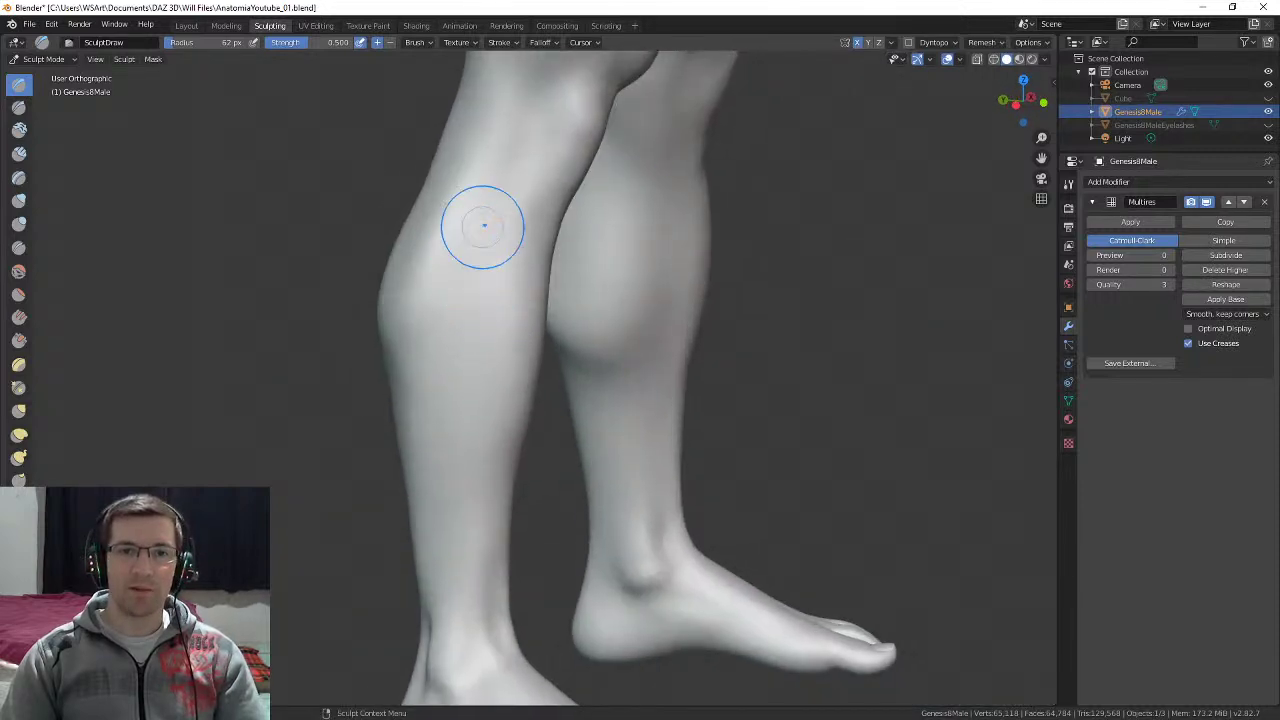
{"action": "key", "text": "f"}
{"action": "left_click", "coordinate": [479, 216]}
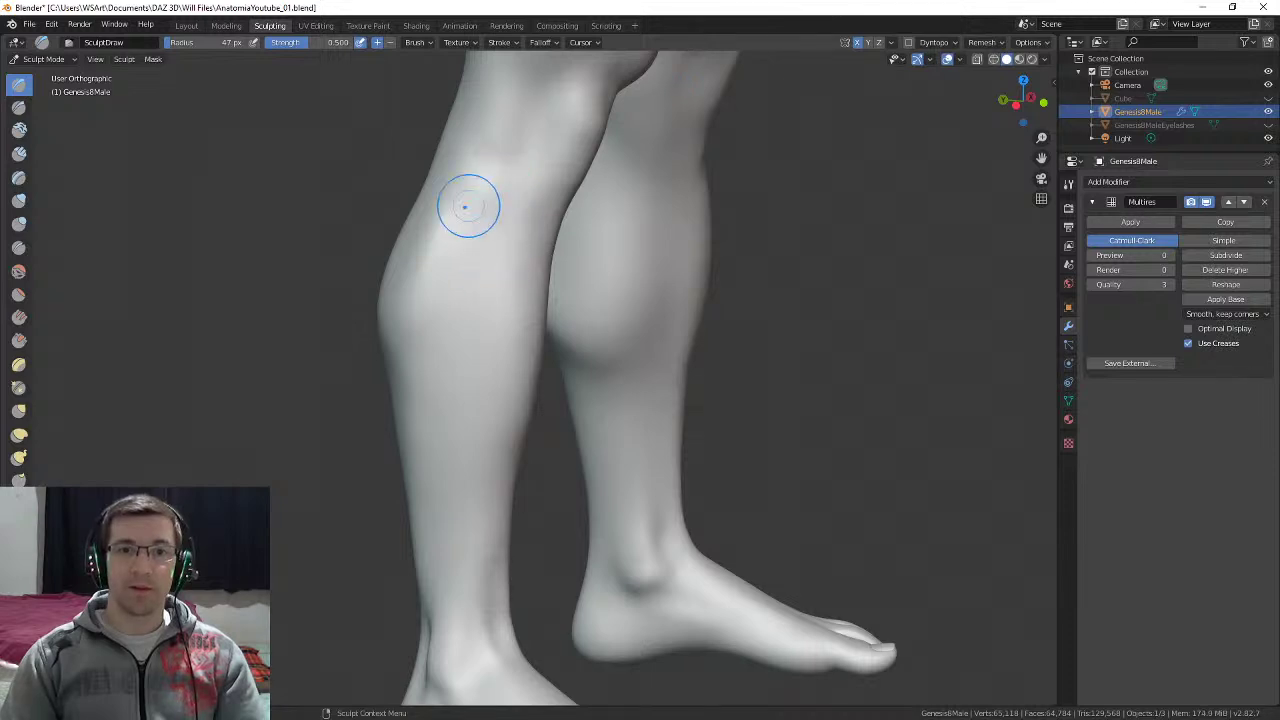
{"action": "middle_click_drag", "start_coordinate": [447, 297], "coordinate": [412, 298]}
{"action": "mouse_move", "coordinate": [443, 400]}
{"action": "middle_mouse_down"}
{"action": "mouse_move", "coordinate": [420, 400]}
{"action": "mouse_move", "coordinate": [441, 400]}
{"action": "mouse_move", "coordinate": [453, 263]}
{"action": "middle_mouse_up"}
{"action": "middle_click_drag", "start_coordinate": [441, 374], "coordinate": [488, 344]}
{"action": "middle_click_drag", "start_coordinate": [447, 461], "coordinate": [475, 458]}
Step: Set the Draw brush to 33 px and define the outer ankle and the tendons above it
{"action": "middle_click_drag", "start_coordinate": [475, 458], "coordinate": [480, 345], "text": "shift"}
{"action": "middle_click_drag", "start_coordinate": [480, 345], "coordinate": [522, 360]}
{"action": "key", "text": "f"}
{"action": "left_click", "coordinate": [547, 431]}
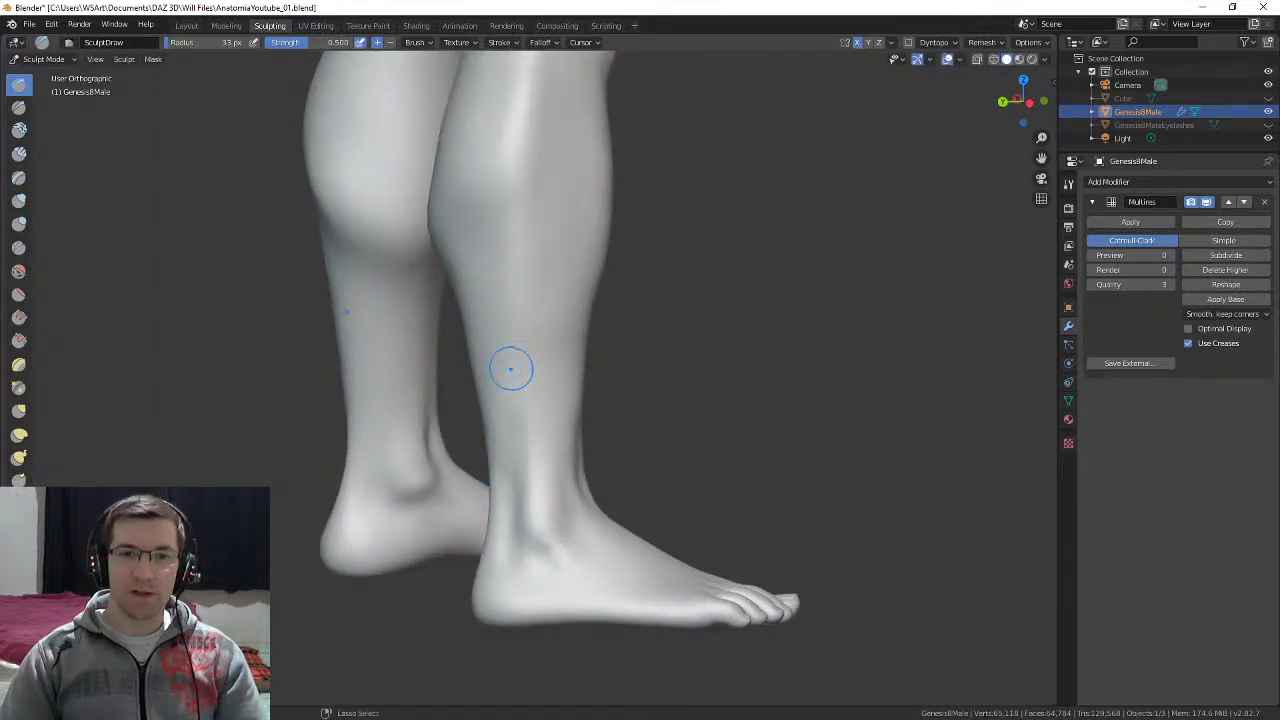
{"action": "middle_click_drag", "start_coordinate": [514, 472], "coordinate": [642, 466]}
Step: Define the lower edge and the two heads of the calf muscle from behind with the 33 px Draw brush
{"action": "middle_click_drag", "start_coordinate": [550, 215], "coordinate": [476, 218], "text": "shift"}
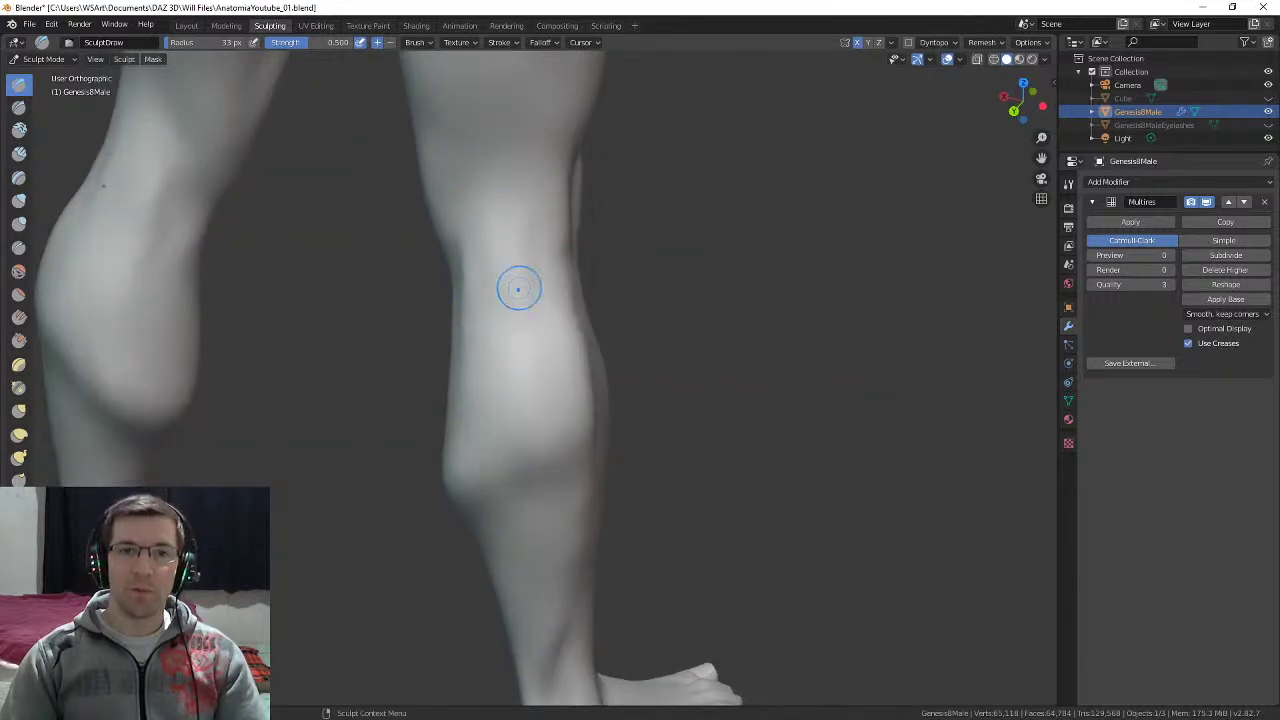
{"action": "middle_click_drag", "start_coordinate": [518, 289], "coordinate": [540, 210]}
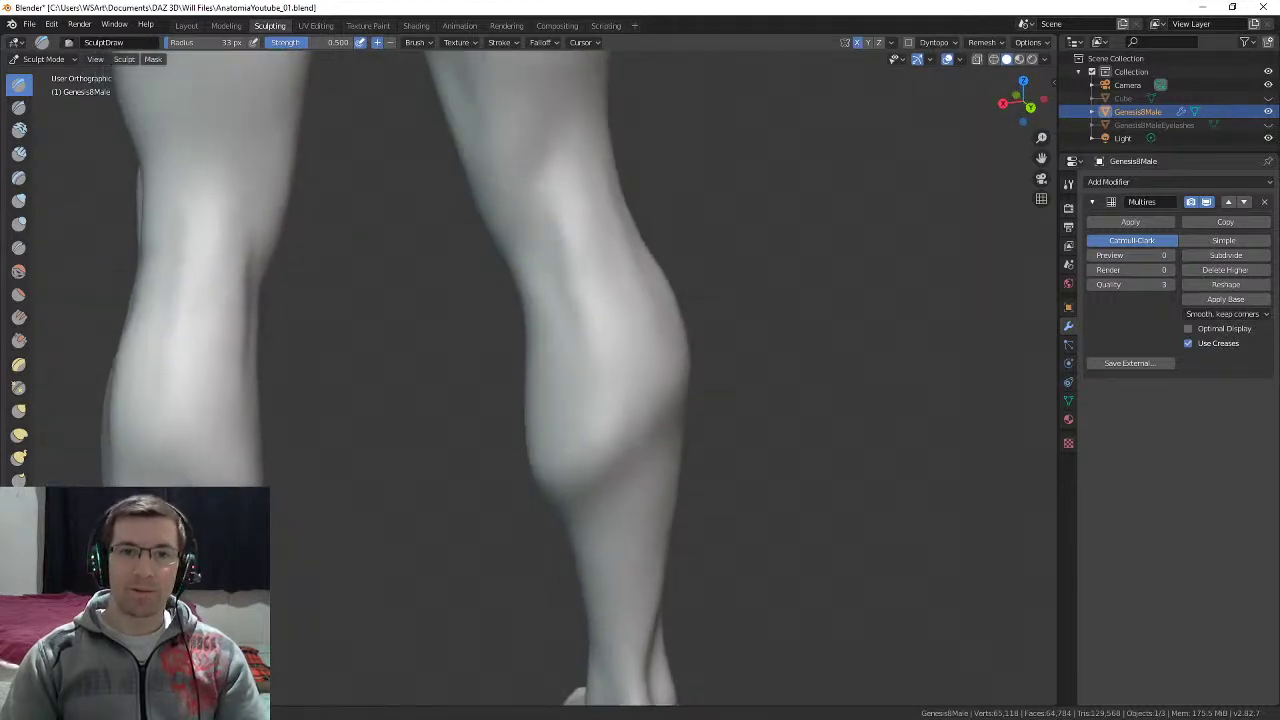
{"action": "mouse_move", "coordinate": [544, 270]}
{"action": "middle_mouse_down"}
{"action": "mouse_move", "coordinate": [500, 357]}
{"action": "mouse_move", "coordinate": [463, 354]}
{"action": "mouse_move", "coordinate": [516, 338]}
{"action": "mouse_move", "coordinate": [578, 402]}
{"action": "mouse_move", "coordinate": [597, 456]}
{"action": "mouse_move", "coordinate": [628, 405]}
{"action": "middle_mouse_up"}
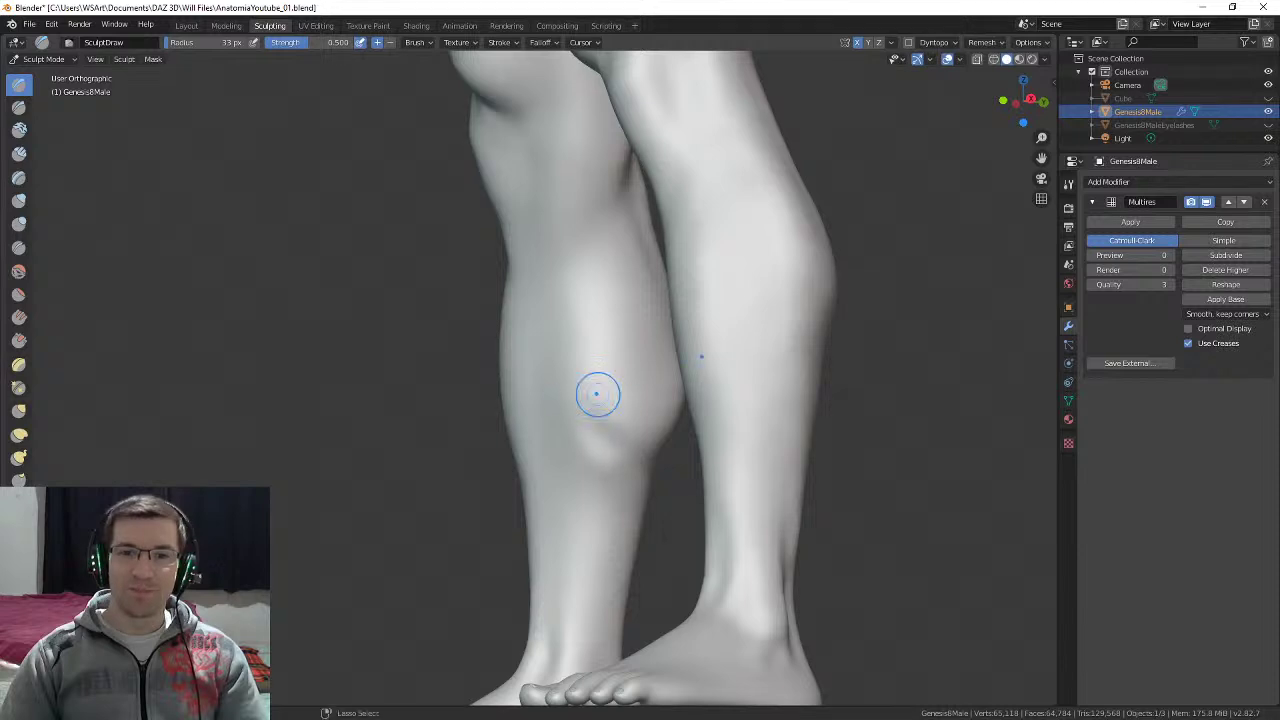
Step: Set the Draw brush to 65 px and soften the inner calf and its transition into the shin
{"action": "key", "text": "f"}
{"action": "left_click", "coordinate": [632, 411]}
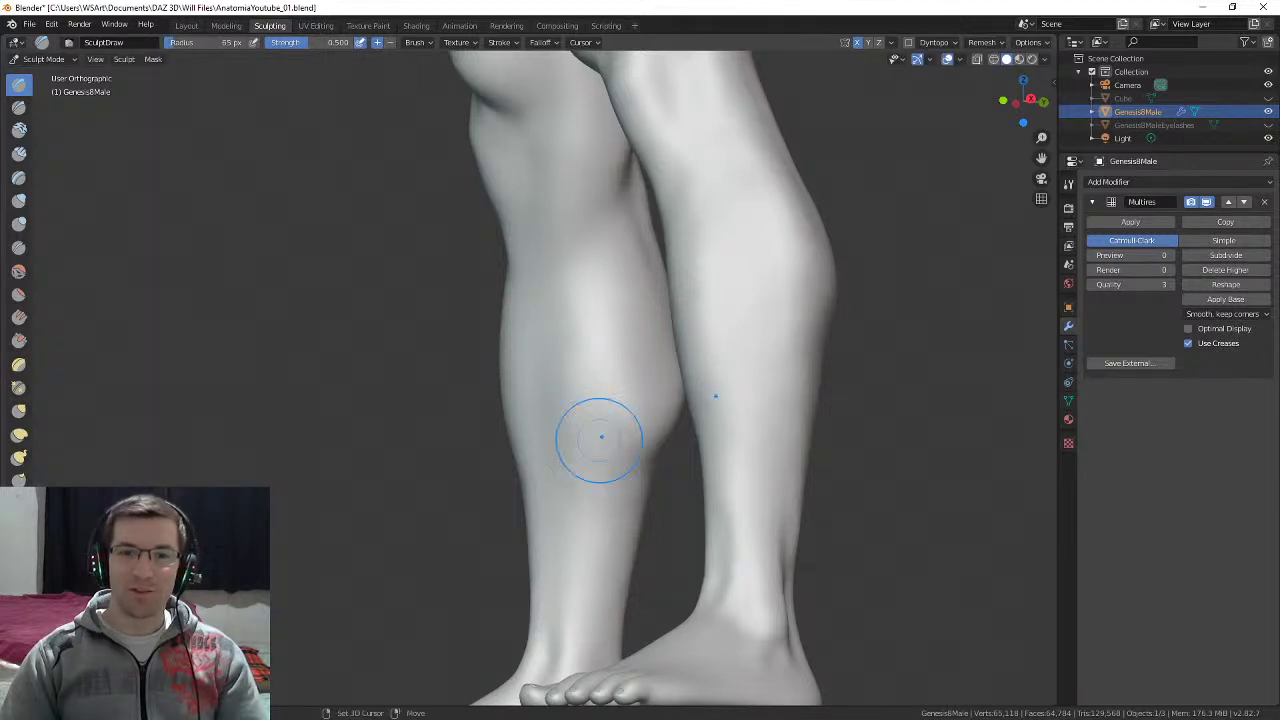
{"action": "middle_click_drag", "start_coordinate": [600, 430], "coordinate": [557, 443]}
{"action": "mouse_move", "coordinate": [562, 398]}
{"action": "middle_mouse_down"}
{"action": "mouse_move", "coordinate": [655, 378]}
{"action": "mouse_move", "coordinate": [621, 324]}
{"action": "middle_mouse_up"}
{"action": "middle_click_drag", "start_coordinate": [586, 395], "coordinate": [571, 343]}
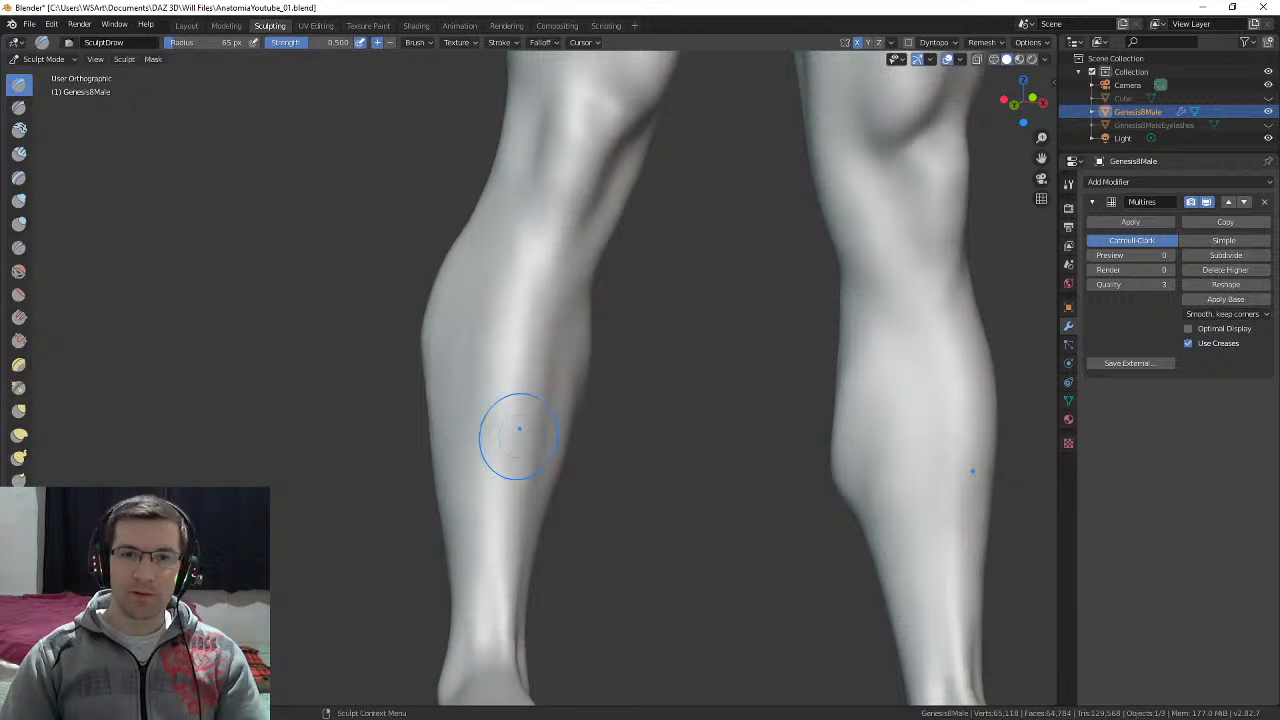
Step: Sculpt the tendons and the hollow at the back of the knee with the 65 px Draw brush
{"action": "middle_click_drag", "start_coordinate": [509, 434], "coordinate": [589, 328]}
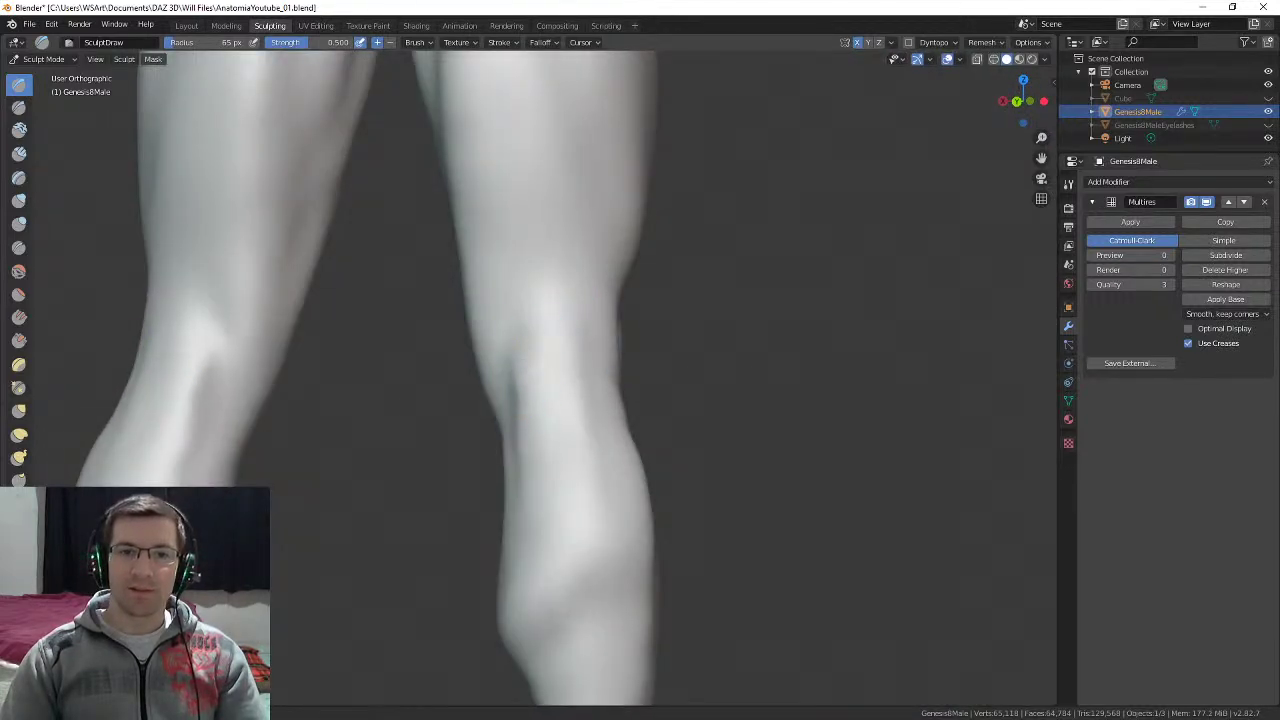
{"action": "middle_click_drag", "start_coordinate": [585, 410], "coordinate": [571, 400]}
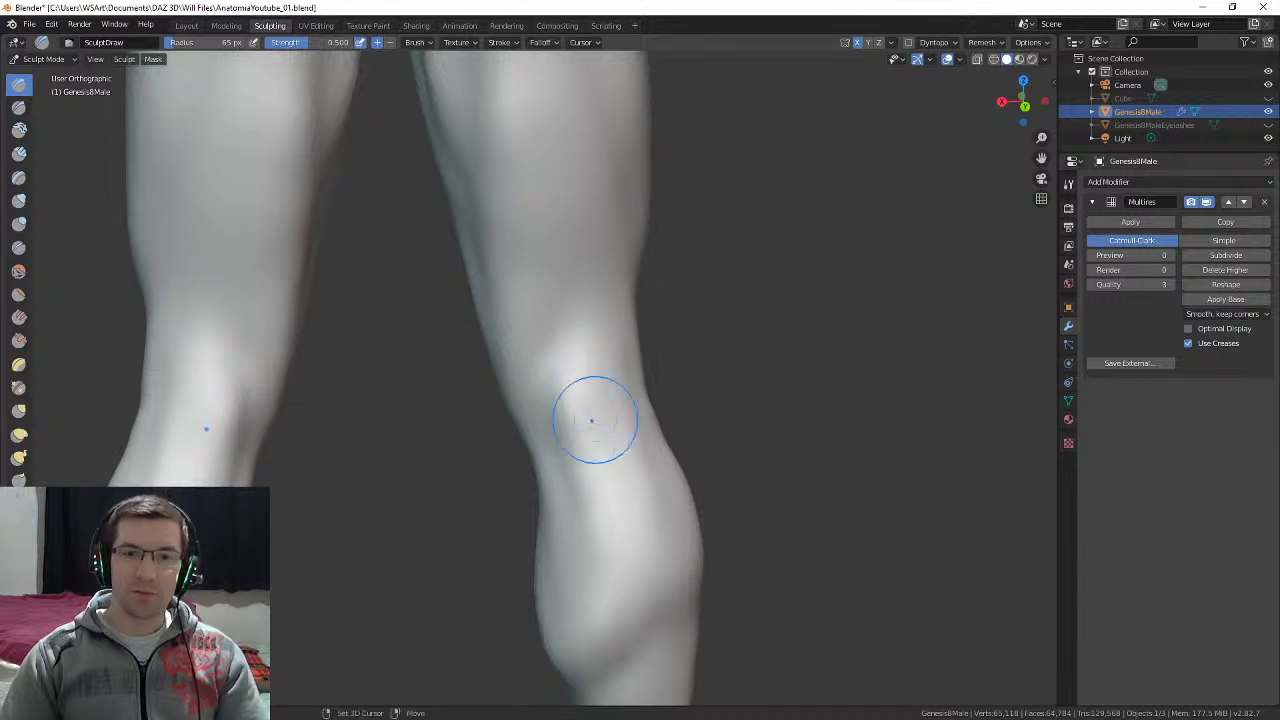
{"action": "mouse_move", "coordinate": [586, 417]}
{"action": "middle_mouse_down"}
{"action": "mouse_move", "coordinate": [540, 345]}
{"action": "mouse_move", "coordinate": [558, 318]}
{"action": "middle_mouse_up"}
{"action": "mouse_move", "coordinate": [565, 235]}
{"action": "middle_mouse_down"}
{"action": "mouse_move", "coordinate": [572, 195]}
{"action": "mouse_move", "coordinate": [562, 354]}
{"action": "middle_mouse_up"}
Step: Set the Draw brush to 40 px and define the hamstrings running down the back of the thigh to the knee
{"action": "key", "text": "f"}
{"action": "left_click", "coordinate": [566, 373]}
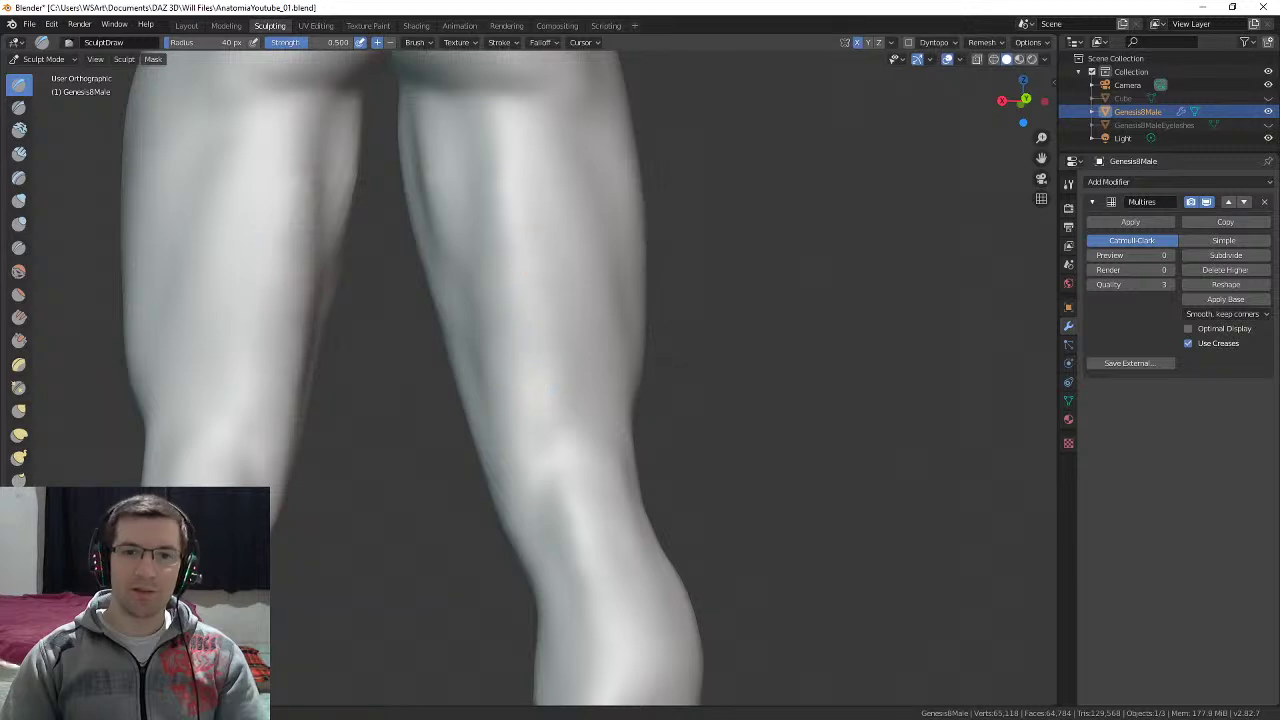
{"action": "middle_click_drag", "start_coordinate": [530, 468], "coordinate": [540, 378]}
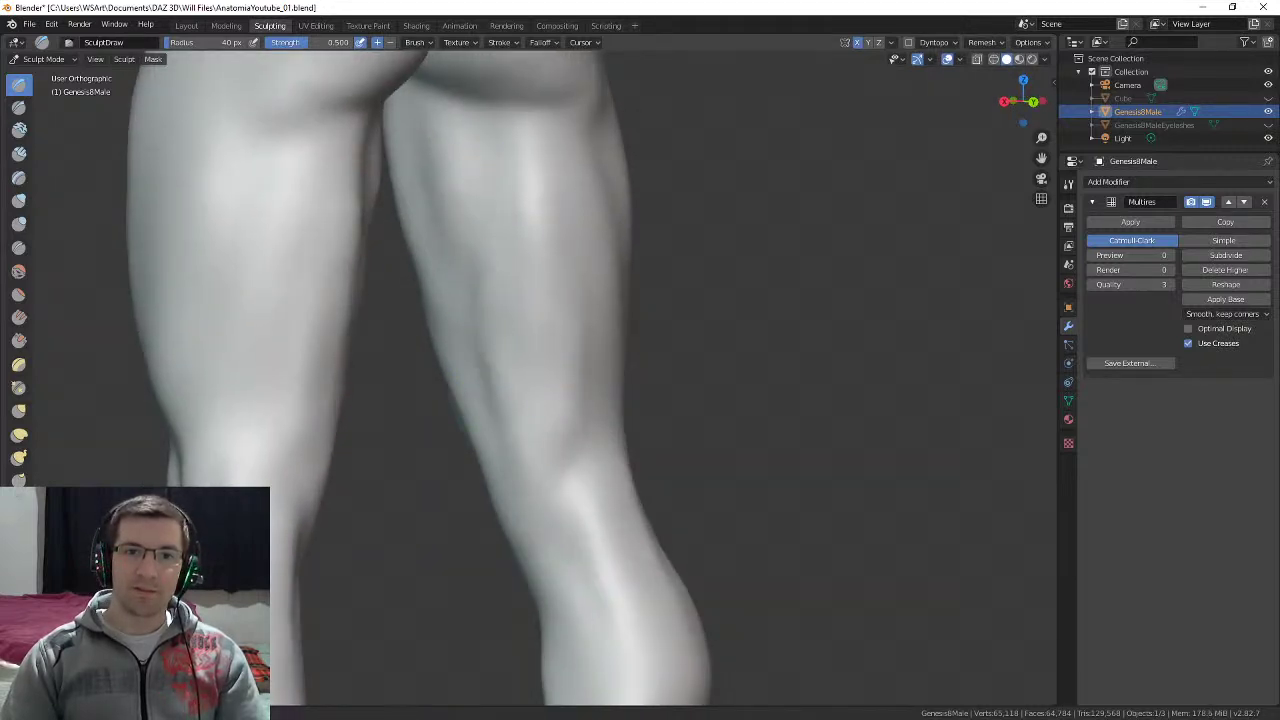
{"action": "middle_click_drag", "start_coordinate": [531, 449], "coordinate": [500, 409]}
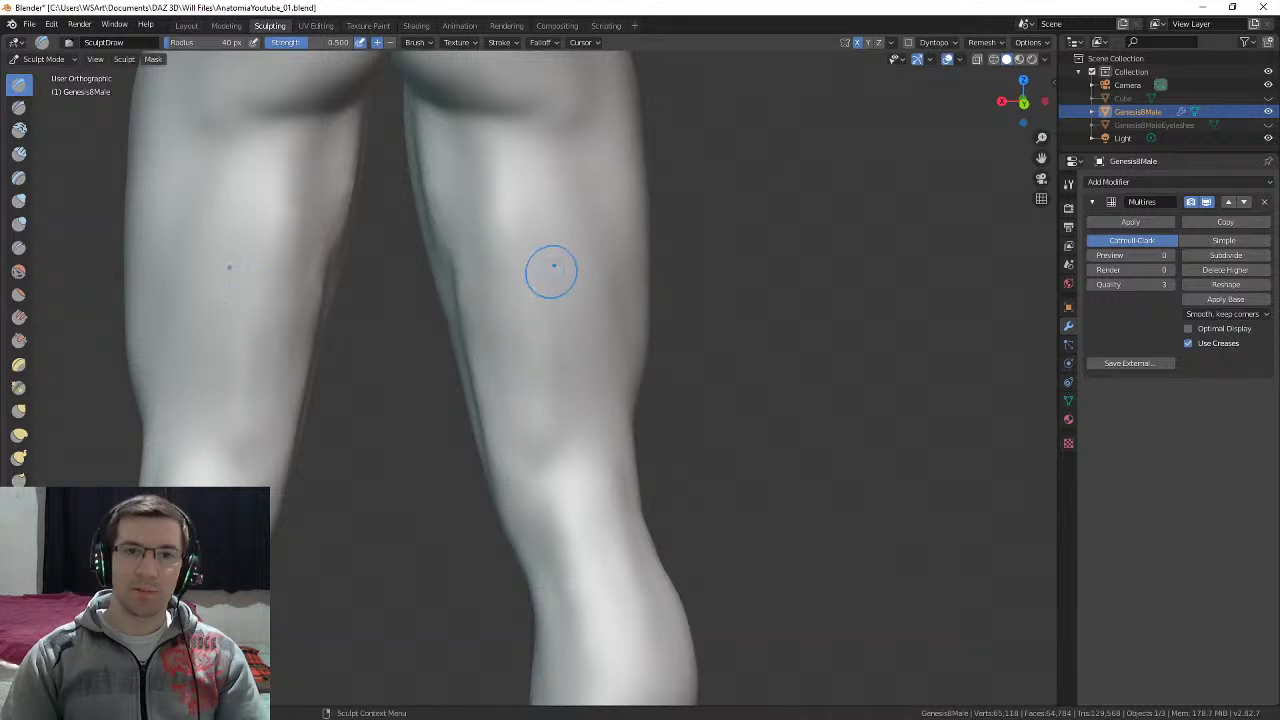
Step: Shape the outer hamstring and the outer back of the thigh, setting the Draw brush to 49 px
{"action": "middle_click_drag", "start_coordinate": [553, 266], "coordinate": [493, 162]}
{"action": "middle_click_drag", "start_coordinate": [566, 344], "coordinate": [538, 349]}
{"action": "key", "text": "f"}
{"action": "left_click", "coordinate": [566, 349]}
{"action": "left_click_drag", "start_coordinate": [527, 332], "coordinate": [508, 412]}
{"action": "key", "text": "f"}
{"action": "left_click", "coordinate": [569, 416]}
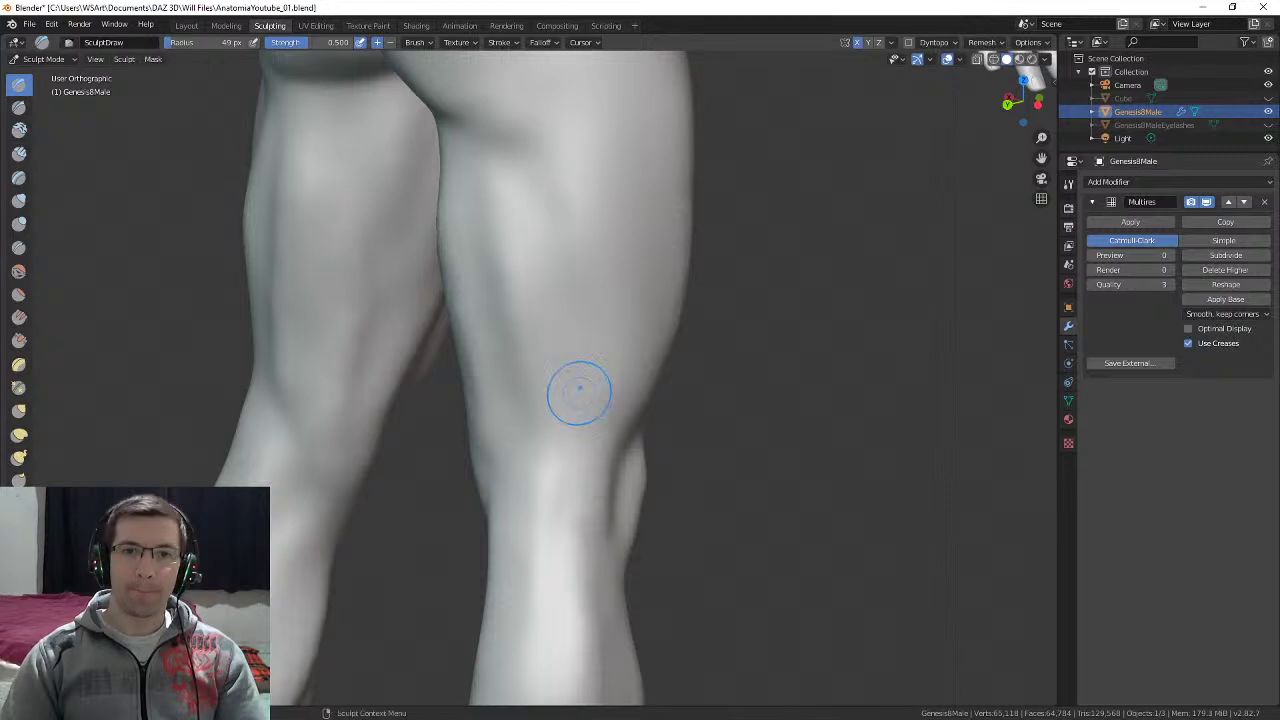
Step: Define the outer side of the knee and the lower end of the outer thigh muscle with the 49 px Draw brush
{"action": "mouse_move", "coordinate": [577, 386]}
{"action": "middle_mouse_down"}
{"action": "mouse_move", "coordinate": [534, 371]}
{"action": "mouse_move", "coordinate": [543, 457]}
{"action": "middle_mouse_up"}
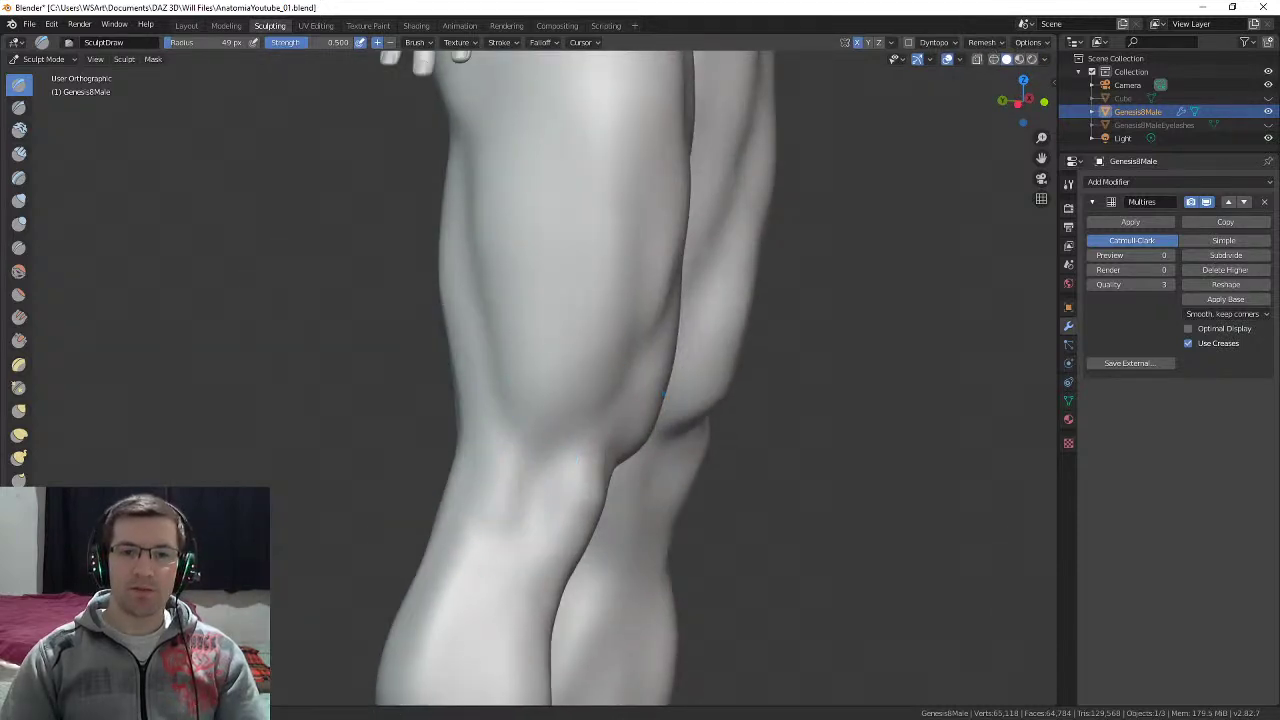
{"action": "middle_click_drag", "start_coordinate": [511, 506], "coordinate": [404, 496]}
{"action": "middle_click_drag", "start_coordinate": [500, 391], "coordinate": [543, 358]}
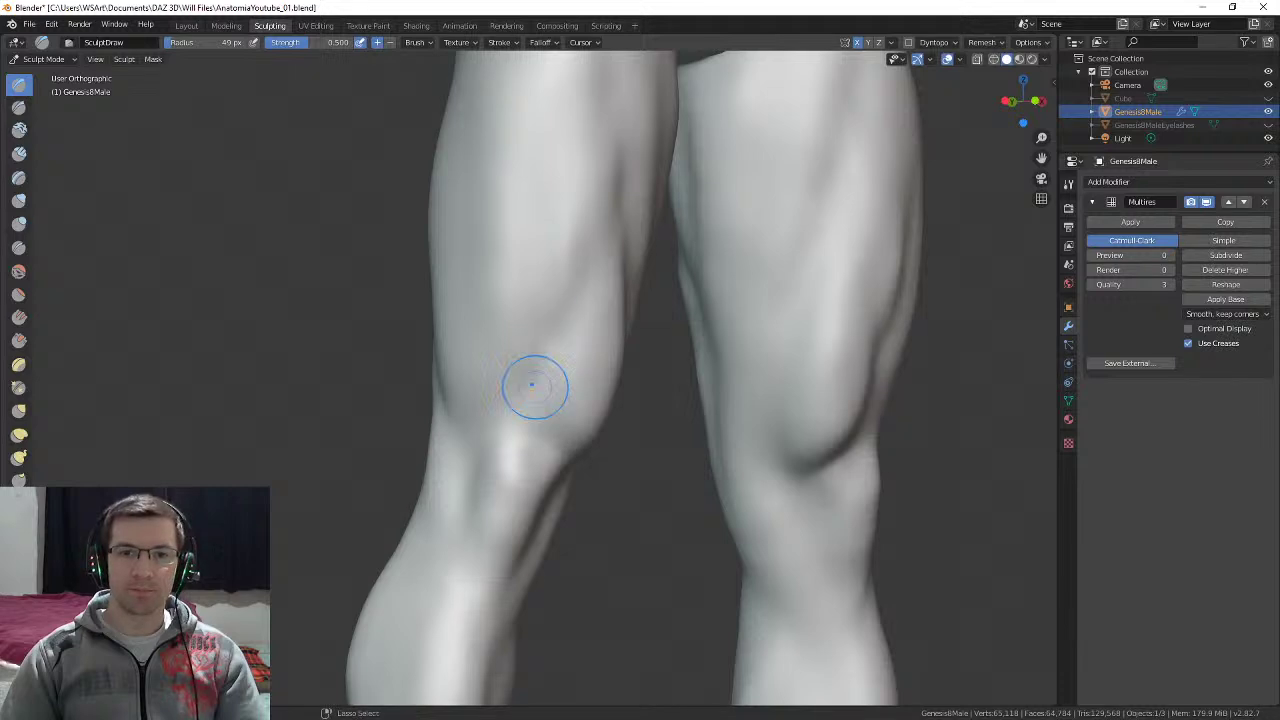
{"action": "mouse_move", "coordinate": [512, 400]}
{"action": "middle_mouse_down"}
{"action": "mouse_move", "coordinate": [532, 370]}
{"action": "mouse_move", "coordinate": [513, 383]}
{"action": "middle_mouse_up"}
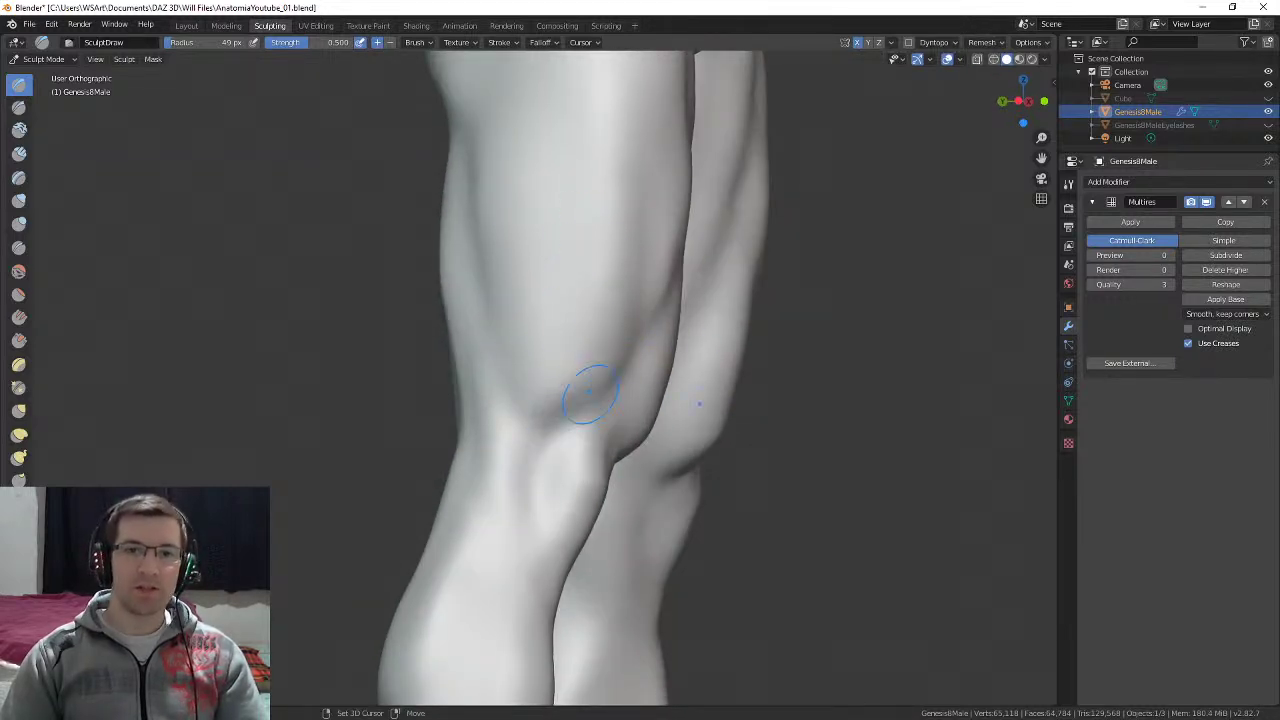
Step: Sculpt the inner thigh muscle above the knee and the forms around the kneecap with the 49 px Draw brush
{"action": "mouse_move", "coordinate": [590, 393]}
{"action": "middle_mouse_down"}
{"action": "mouse_move", "coordinate": [511, 289]}
{"action": "mouse_move", "coordinate": [507, 393]}
{"action": "mouse_move", "coordinate": [571, 320]}
{"action": "mouse_move", "coordinate": [557, 343]}
{"action": "mouse_move", "coordinate": [600, 344]}
{"action": "mouse_move", "coordinate": [551, 358]}
{"action": "mouse_move", "coordinate": [543, 400]}
{"action": "mouse_move", "coordinate": [476, 359]}
{"action": "middle_mouse_up"}
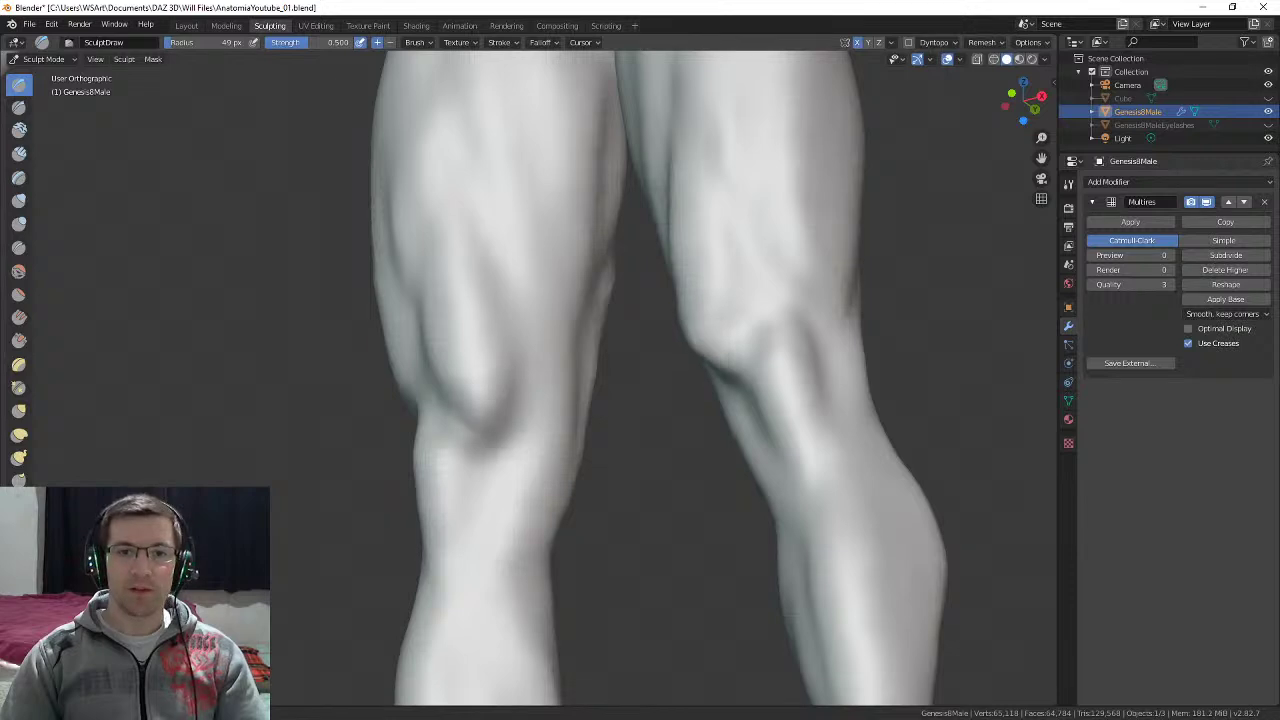
{"action": "middle_click_drag", "start_coordinate": [455, 400], "coordinate": [522, 406]}
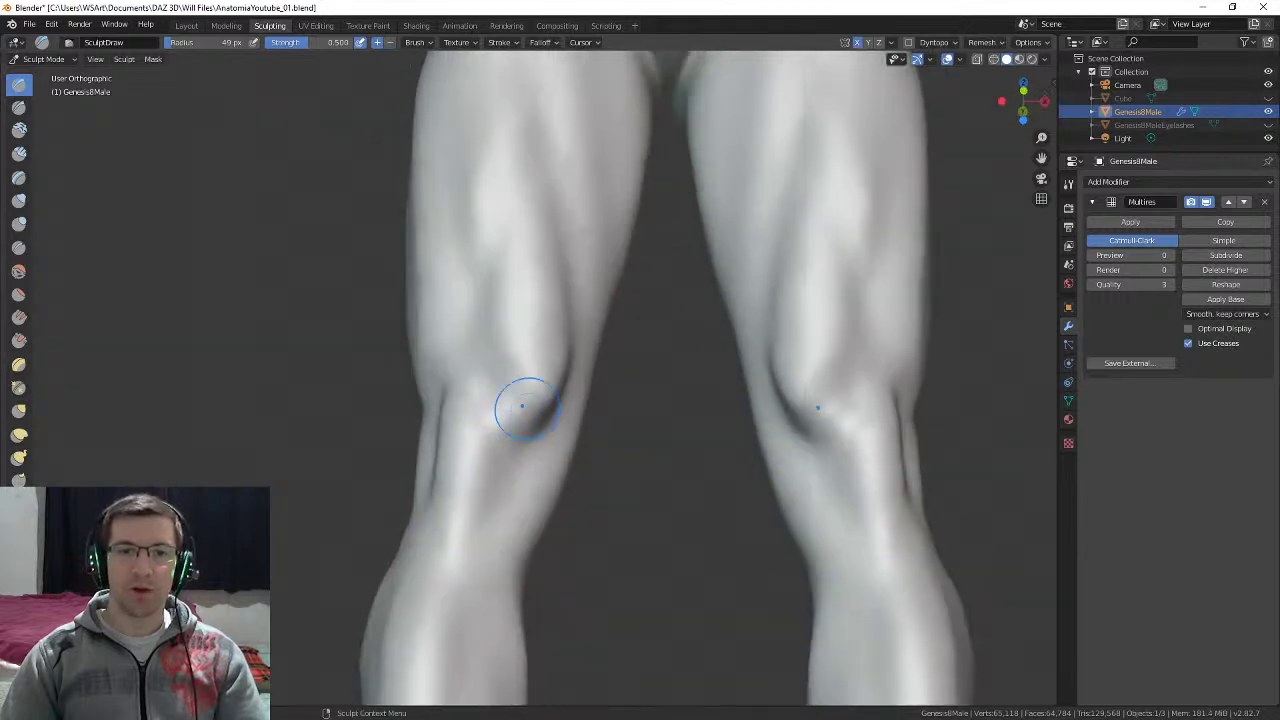
{"action": "middle_click_drag", "start_coordinate": [836, 372], "coordinate": [697, 372]}
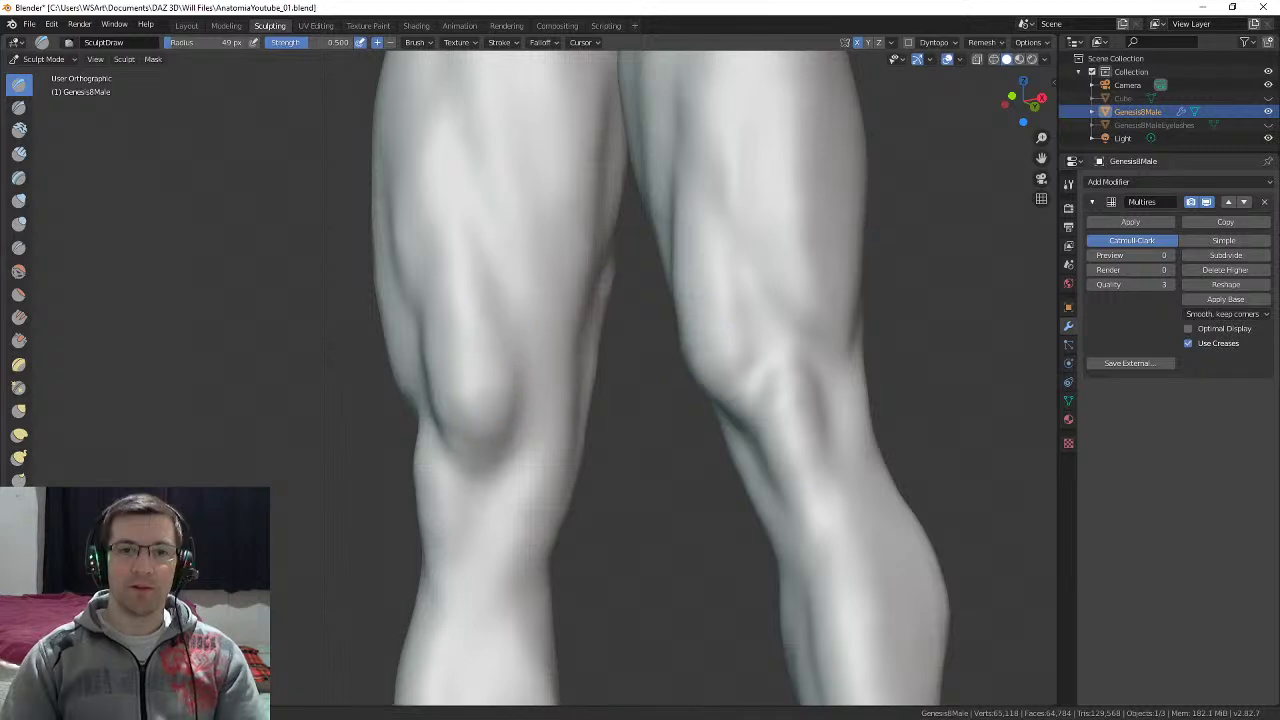
{"action": "middle_click_drag", "start_coordinate": [500, 380], "coordinate": [555, 311]}
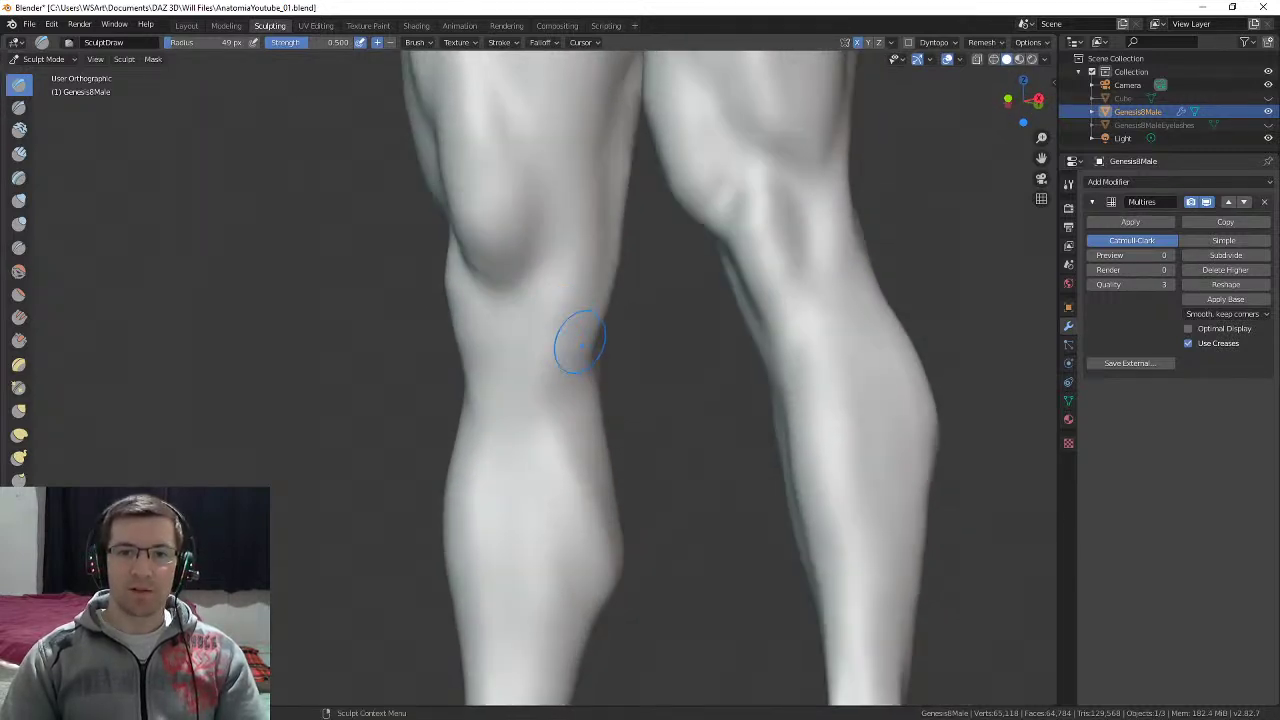
Step: Define the biceps and its border with the triceps on the front of the upper arm with the 49 px Draw brush
{"action": "middle_click_drag", "start_coordinate": [514, 457], "coordinate": [558, 640]}
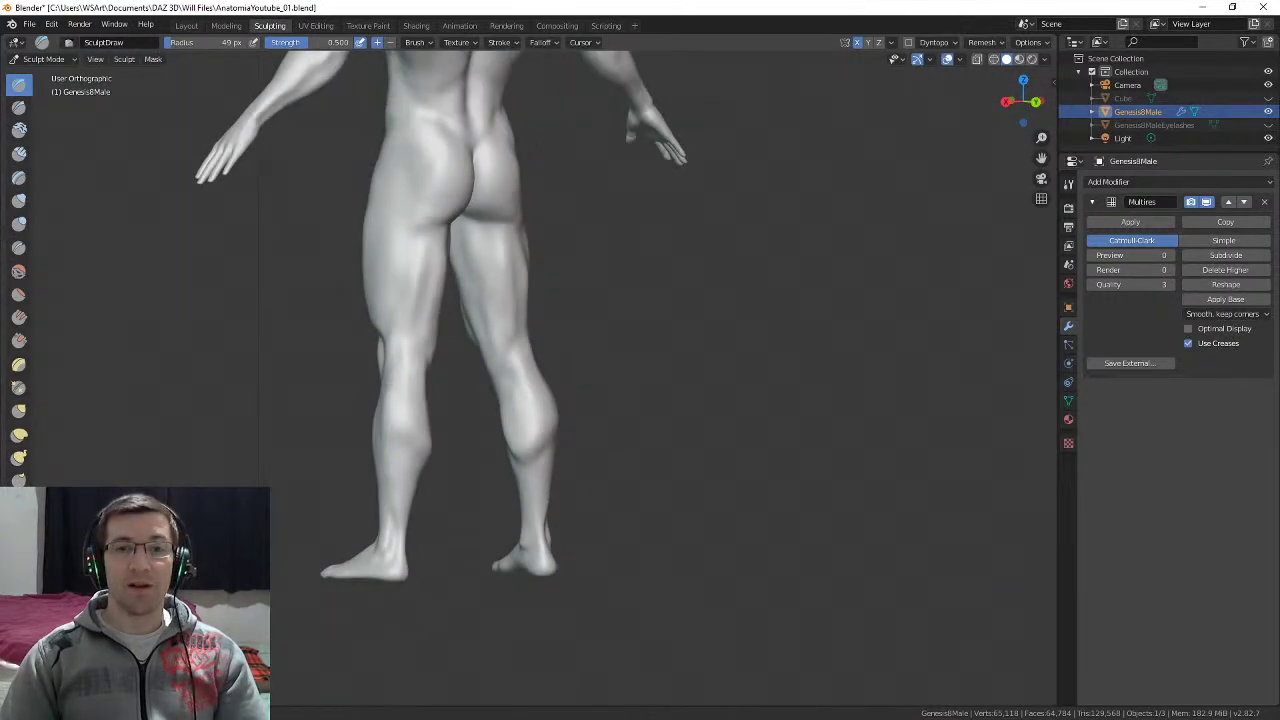
{"action": "middle_click_drag", "start_coordinate": [590, 150], "coordinate": [632, 275], "text": "shift"}
{"action": "middle_click_drag", "start_coordinate": [632, 275], "coordinate": [588, 272]}
{"action": "middle_click_drag", "start_coordinate": [598, 212], "coordinate": [601, 316], "text": "shift"}
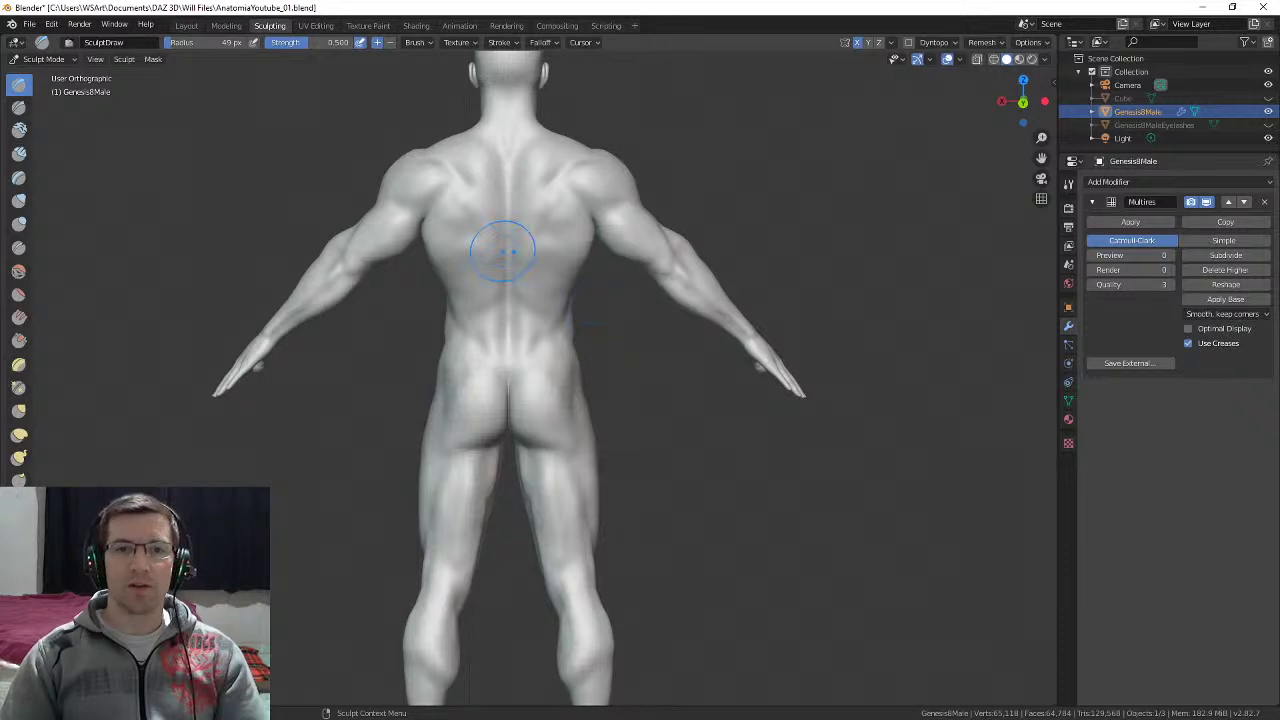
{"action": "middle_click_drag", "start_coordinate": [503, 251], "coordinate": [650, 228]}
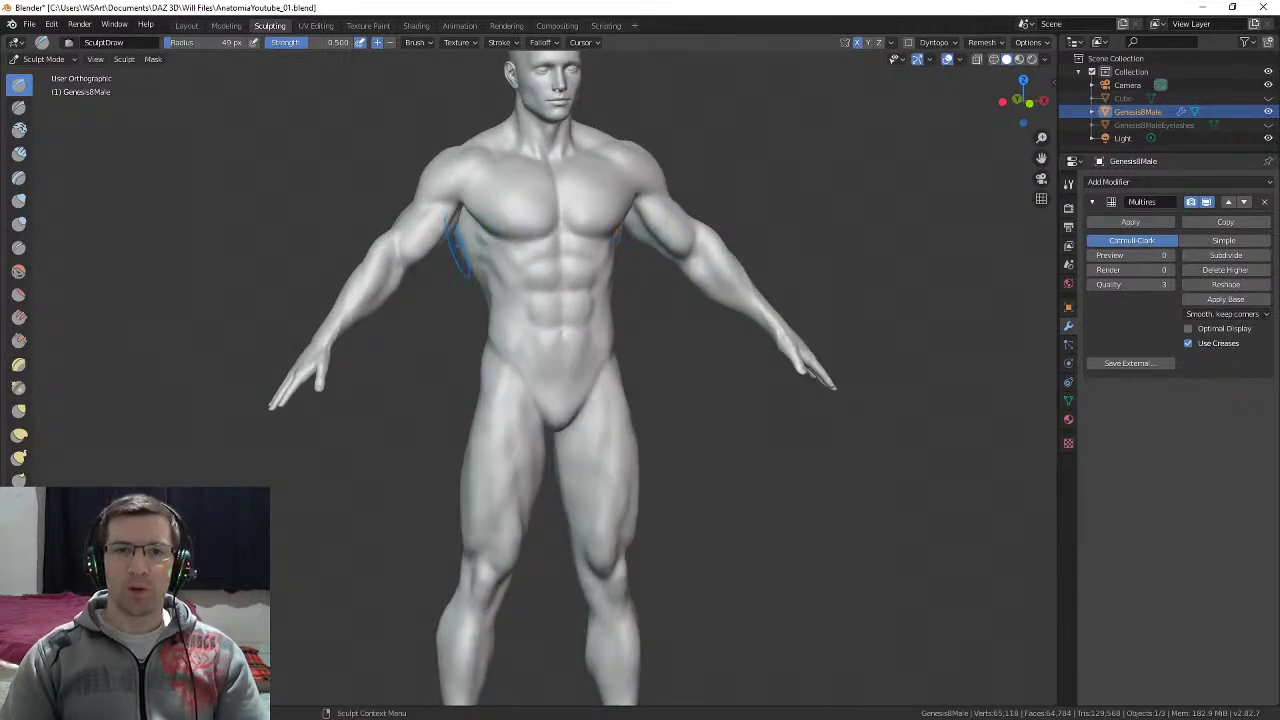
{"action": "middle_click_drag", "start_coordinate": [458, 243], "coordinate": [378, 320], "text": "shift"}
{"action": "mouse_move", "coordinate": [560, 288]}
{"action": "middle_mouse_down"}
{"action": "mouse_move", "coordinate": [582, 375]}
{"action": "mouse_move", "coordinate": [575, 288]}
{"action": "mouse_move", "coordinate": [605, 245]}
{"action": "mouse_move", "coordinate": [560, 345]}
{"action": "mouse_move", "coordinate": [563, 328]}
{"action": "mouse_move", "coordinate": [565, 385]}
{"action": "mouse_move", "coordinate": [567, 275]}
{"action": "middle_mouse_up"}
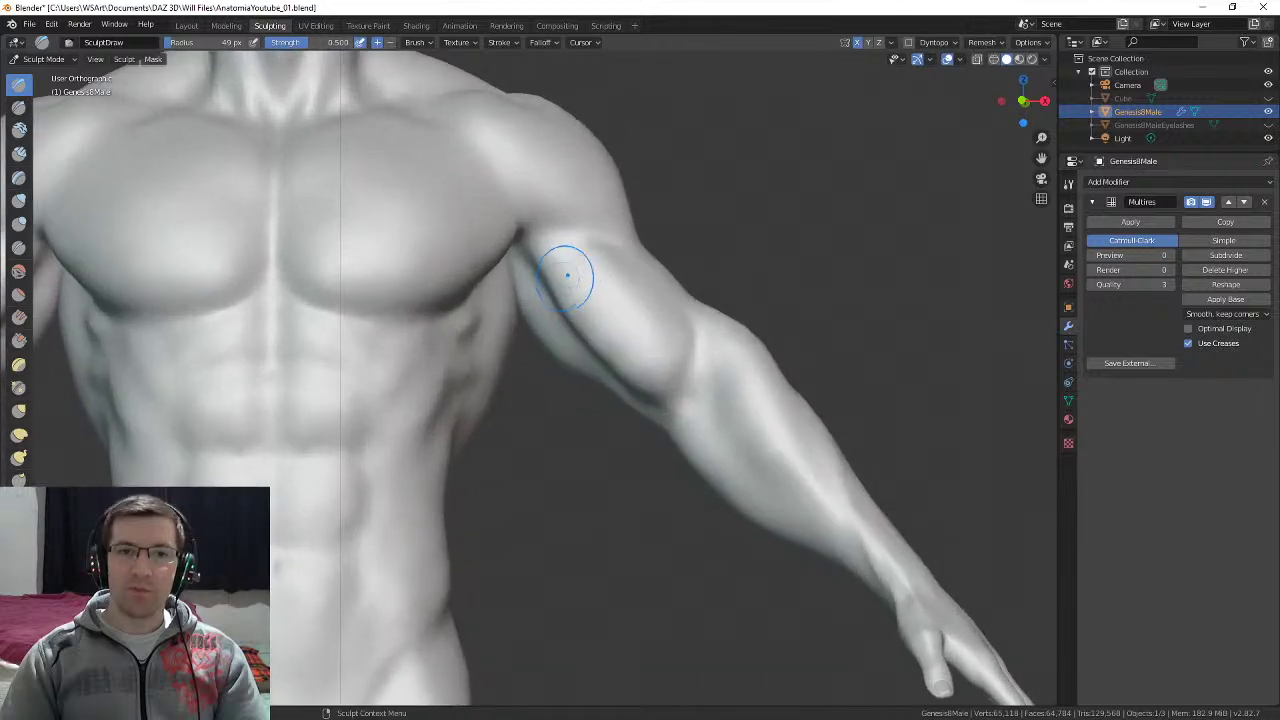
{"action": "middle_click_drag", "start_coordinate": [494, 330], "coordinate": [522, 300]}
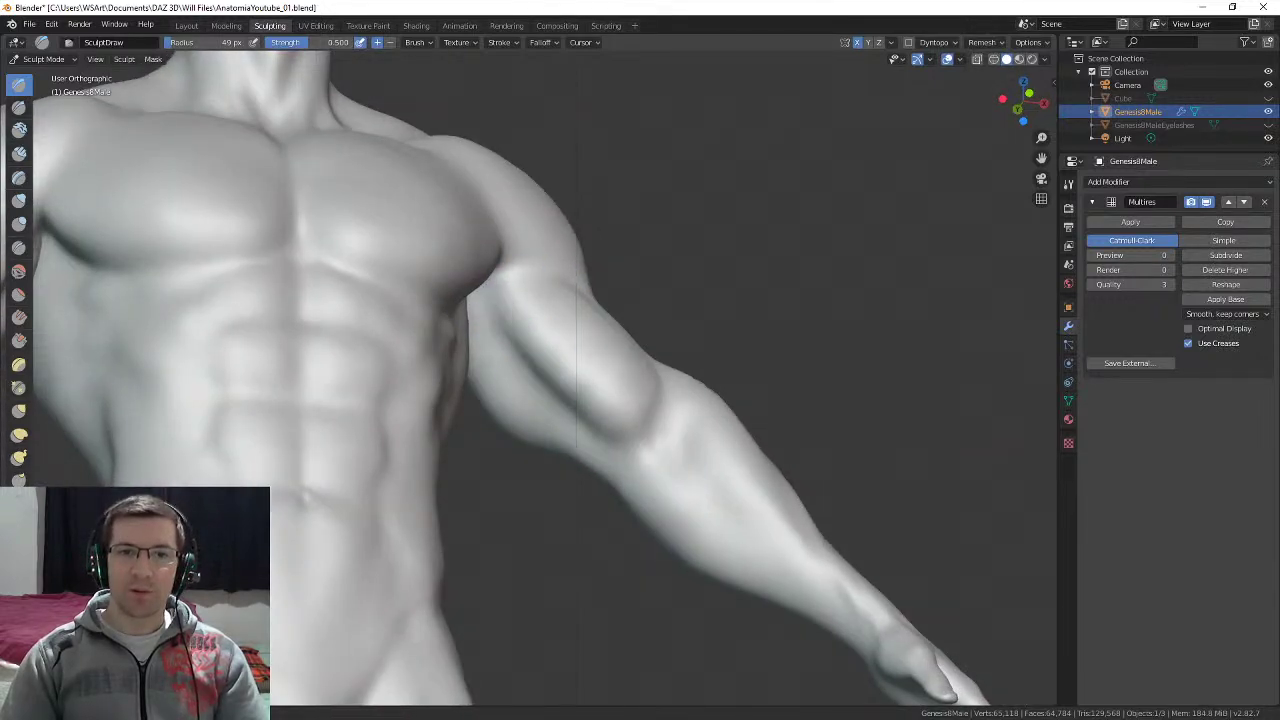
{"action": "middle_click_drag", "start_coordinate": [640, 440], "coordinate": [628, 486]}
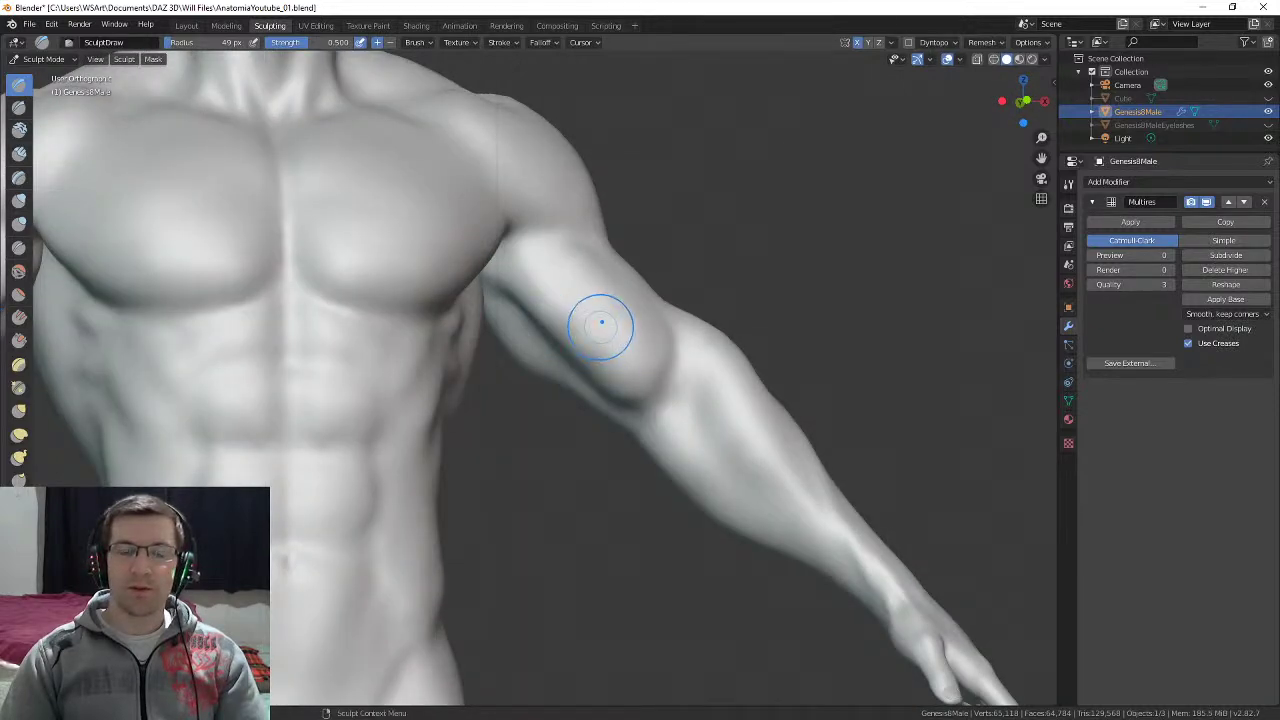
{"action": "middle_click_drag", "start_coordinate": [590, 325], "coordinate": [460, 355]}
{"action": "mouse_move", "coordinate": [460, 355]}
{"action": "middle_mouse_down"}
{"action": "mouse_move", "coordinate": [485, 339]}
{"action": "mouse_move", "coordinate": [526, 342]}
{"action": "mouse_move", "coordinate": [498, 355]}
{"action": "middle_mouse_up"}
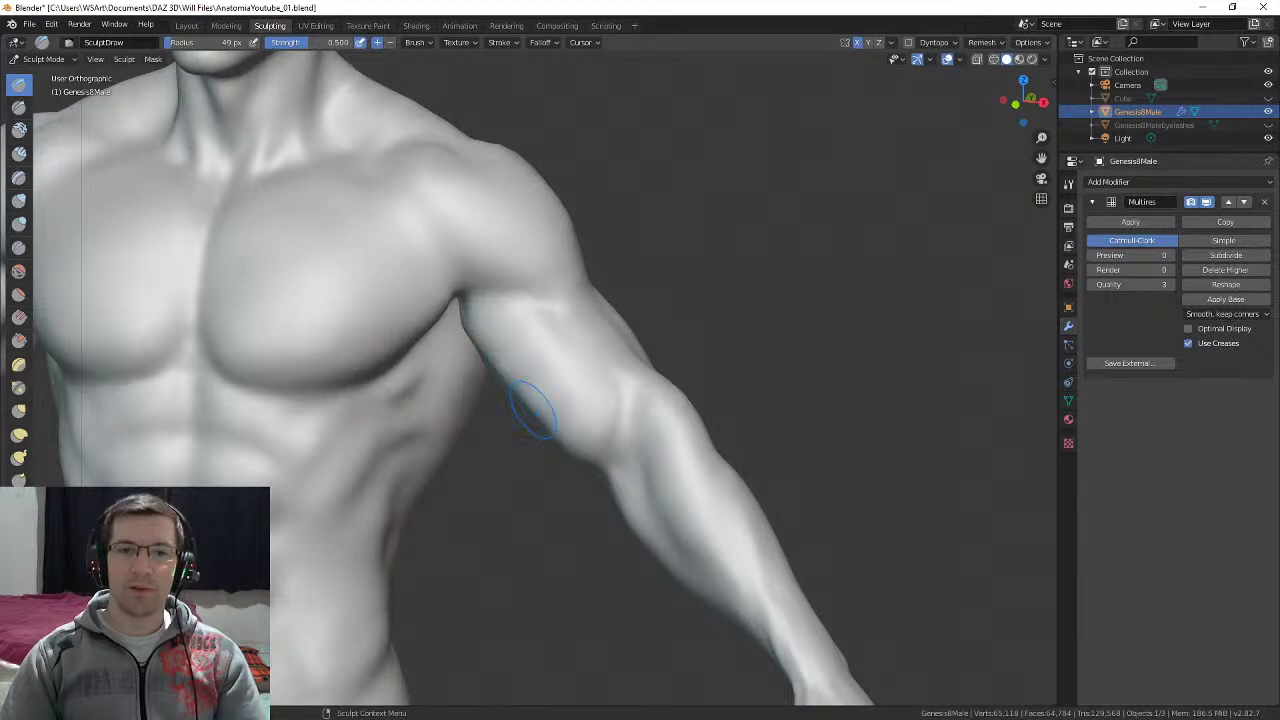
Step: Set the Draw brush to 35 px and sculpt the triceps and the elbow on the back of the arm
{"action": "mouse_move", "coordinate": [533, 410]}
{"action": "middle_mouse_down"}
{"action": "mouse_move", "coordinate": [537, 305]}
{"action": "mouse_move", "coordinate": [478, 400]}
{"action": "mouse_move", "coordinate": [545, 420]}
{"action": "mouse_move", "coordinate": [465, 398]}
{"action": "mouse_move", "coordinate": [586, 349]}
{"action": "mouse_move", "coordinate": [514, 429]}
{"action": "middle_mouse_up"}
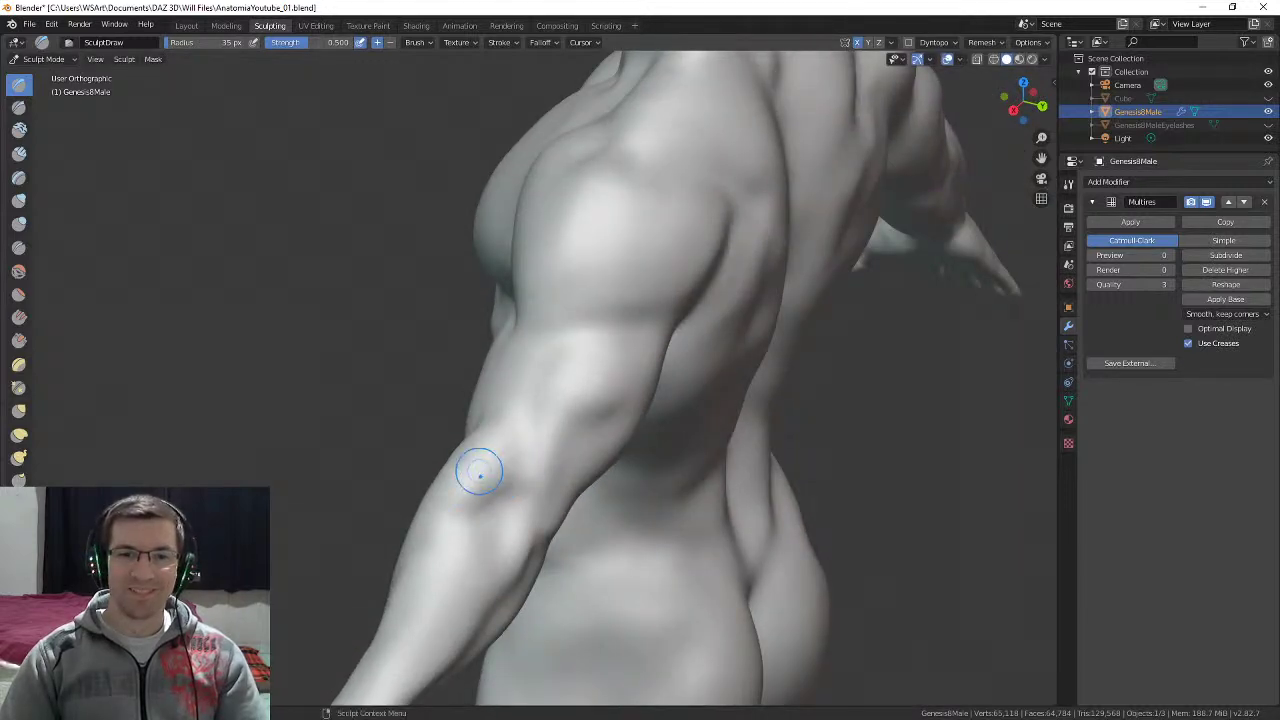
{"action": "mouse_move", "coordinate": [480, 475]}
{"action": "middle_mouse_down"}
{"action": "mouse_move", "coordinate": [431, 486]}
{"action": "mouse_move", "coordinate": [474, 429]}
{"action": "mouse_move", "coordinate": [535, 255]}
{"action": "middle_mouse_up"}
{"action": "middle_click_drag", "start_coordinate": [537, 413], "coordinate": [589, 305]}
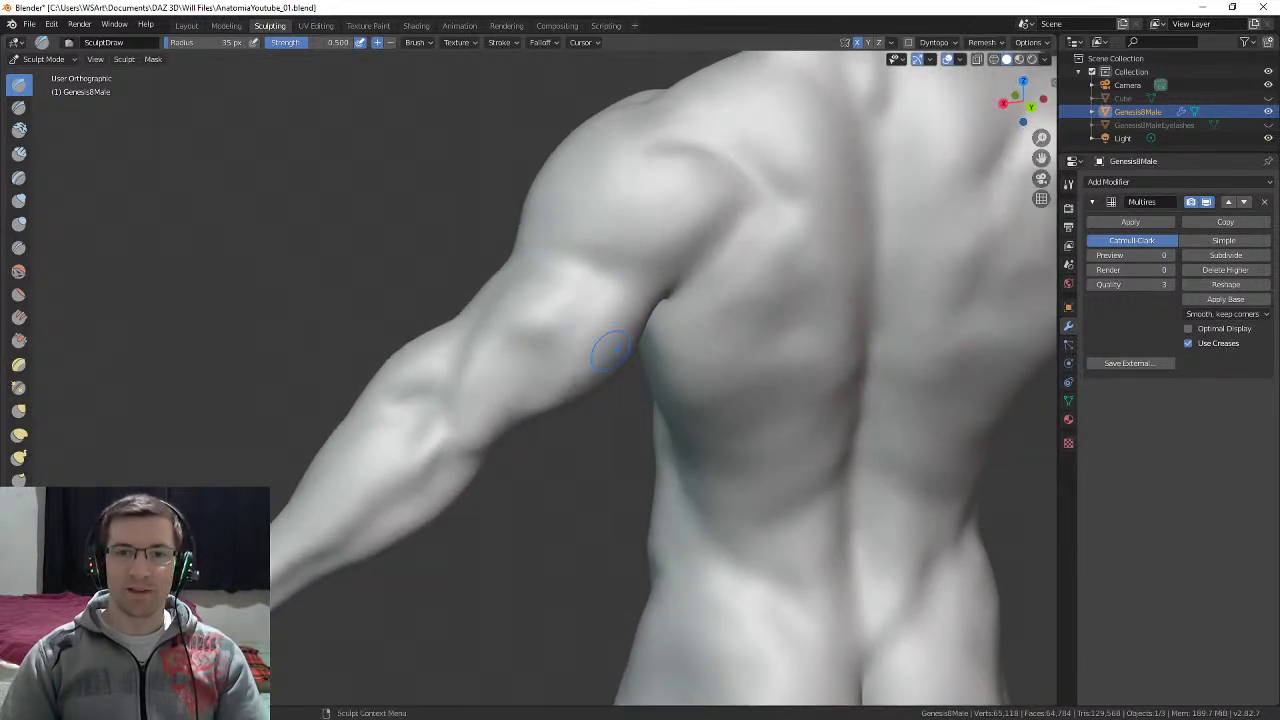
{"action": "mouse_move", "coordinate": [586, 360]}
{"action": "middle_mouse_down"}
{"action": "mouse_move", "coordinate": [625, 297]}
{"action": "mouse_move", "coordinate": [502, 366]}
{"action": "middle_mouse_up"}
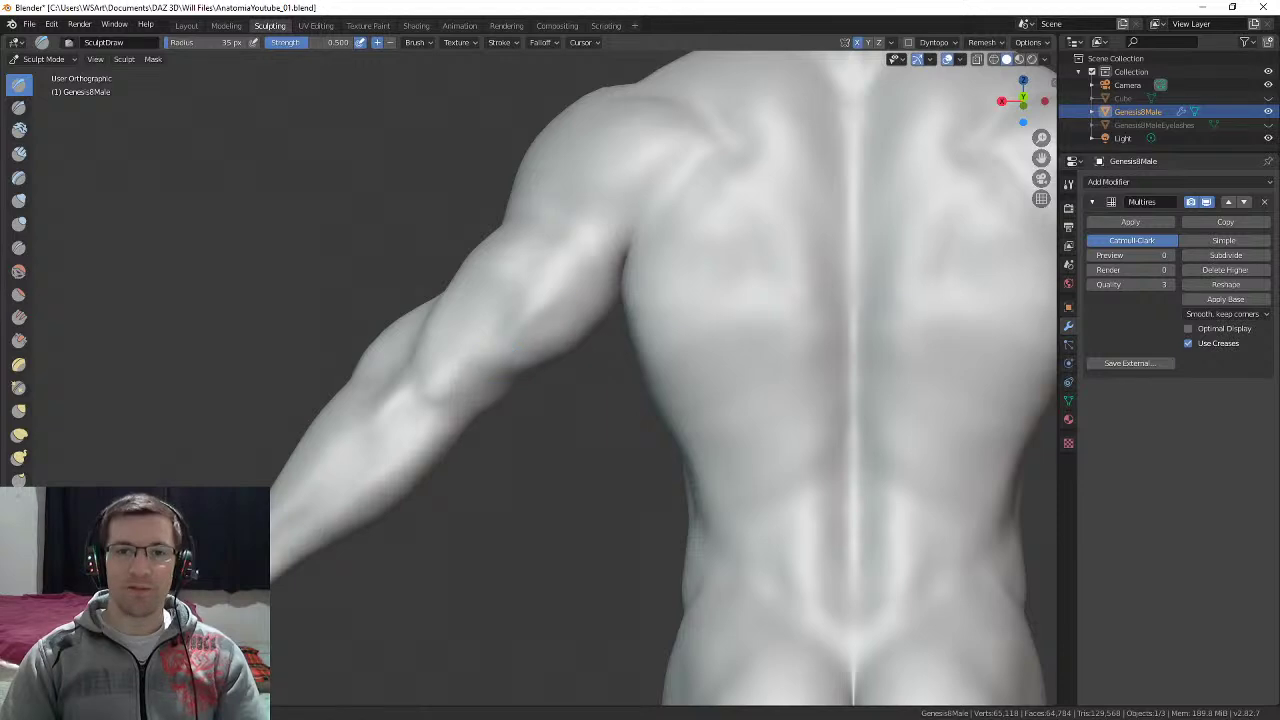
{"action": "middle_click_drag", "start_coordinate": [556, 321], "coordinate": [590, 300]}
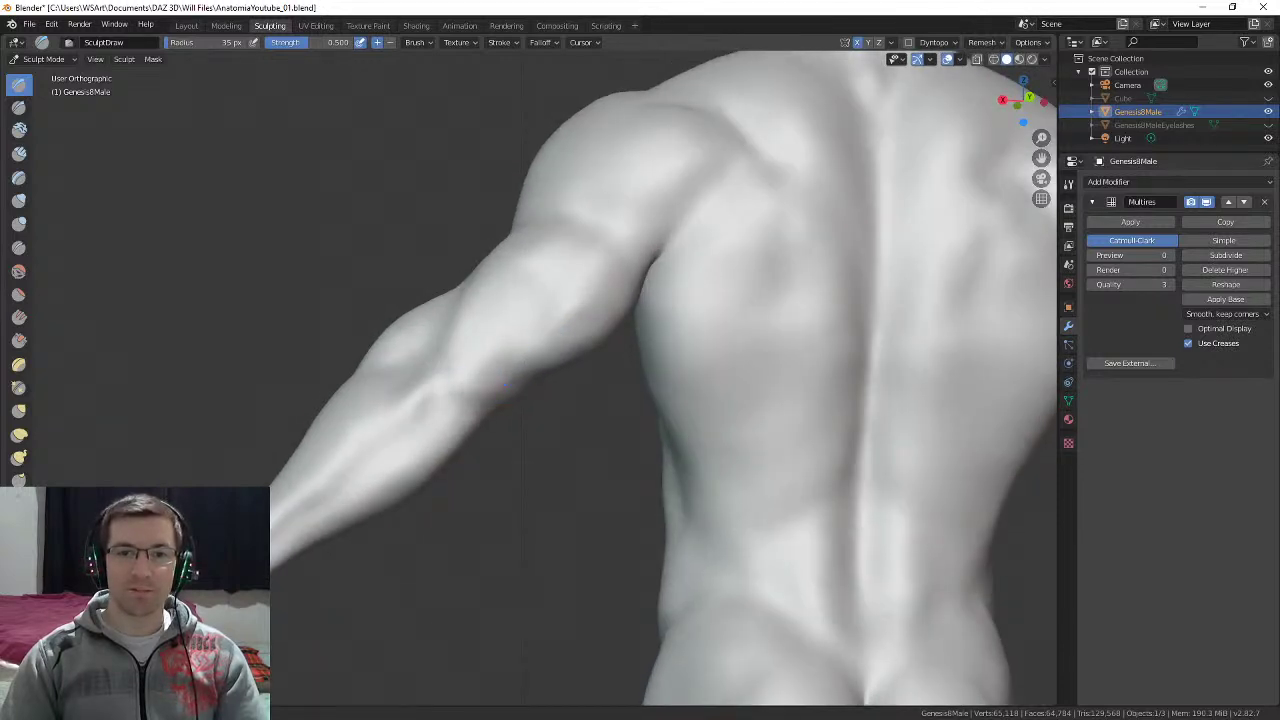
{"action": "mouse_move", "coordinate": [457, 366]}
{"action": "middle_mouse_down"}
{"action": "mouse_move", "coordinate": [503, 429]}
{"action": "mouse_move", "coordinate": [517, 384]}
{"action": "mouse_move", "coordinate": [483, 397]}
{"action": "middle_mouse_up"}
{"action": "middle_click_drag", "start_coordinate": [443, 439], "coordinate": [550, 341], "text": "shift"}
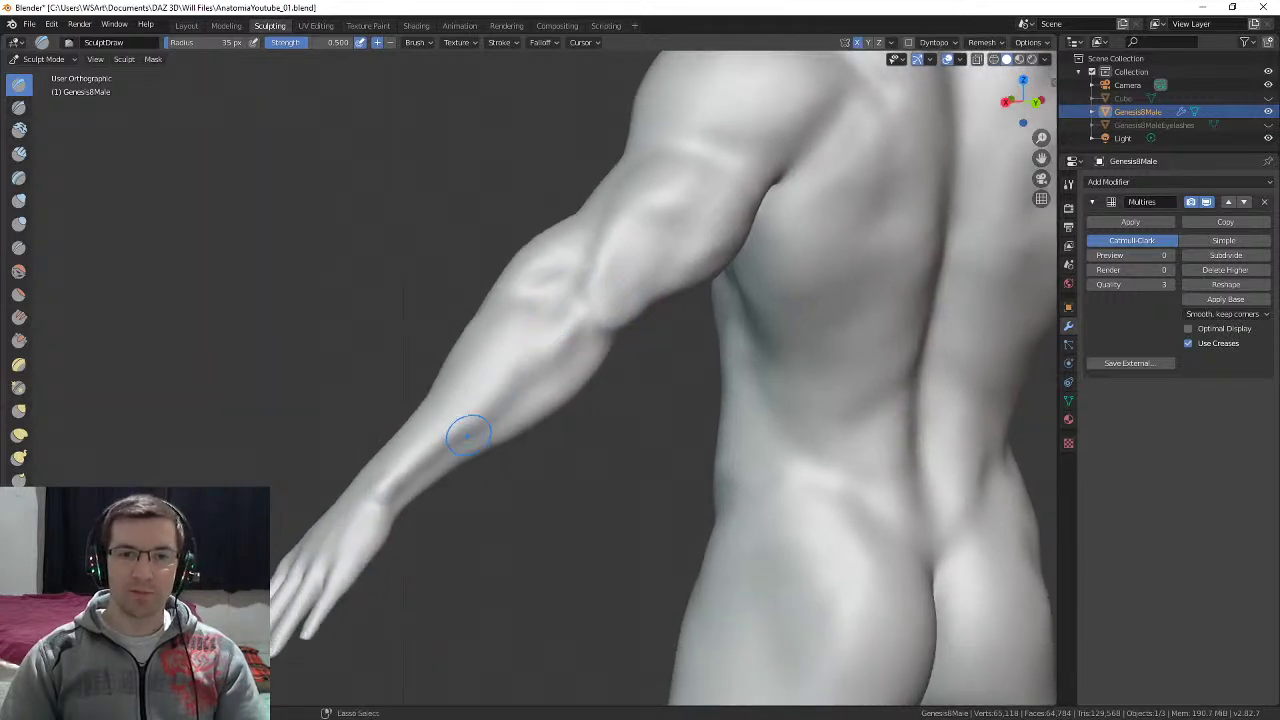
Step: Carve and shape the forearm muscles from the elbow to the wrist, on the back and front, with the 35 px Draw brush
{"action": "left_click_drag", "start_coordinate": [503, 408], "coordinate": [473, 421], "text": "ctrl"}
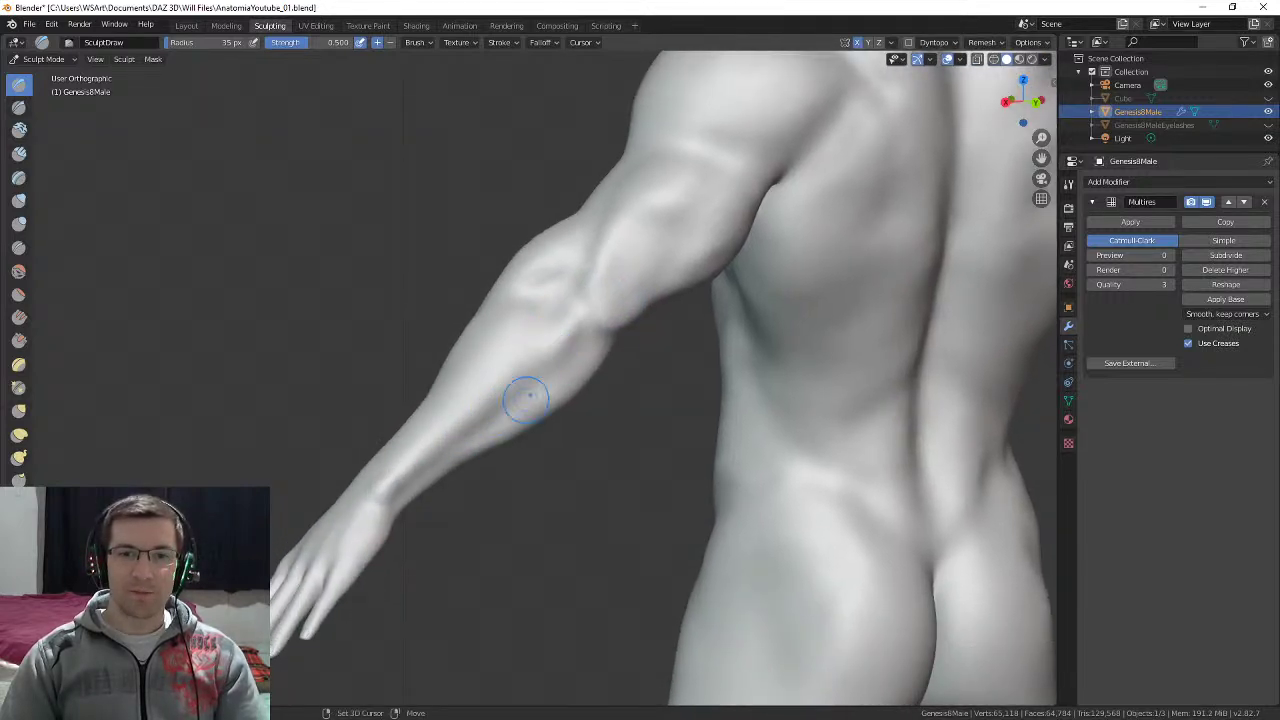
{"action": "mouse_move", "coordinate": [527, 397]}
{"action": "middle_mouse_down"}
{"action": "mouse_move", "coordinate": [607, 330]}
{"action": "mouse_move", "coordinate": [764, 305]}
{"action": "middle_mouse_up"}
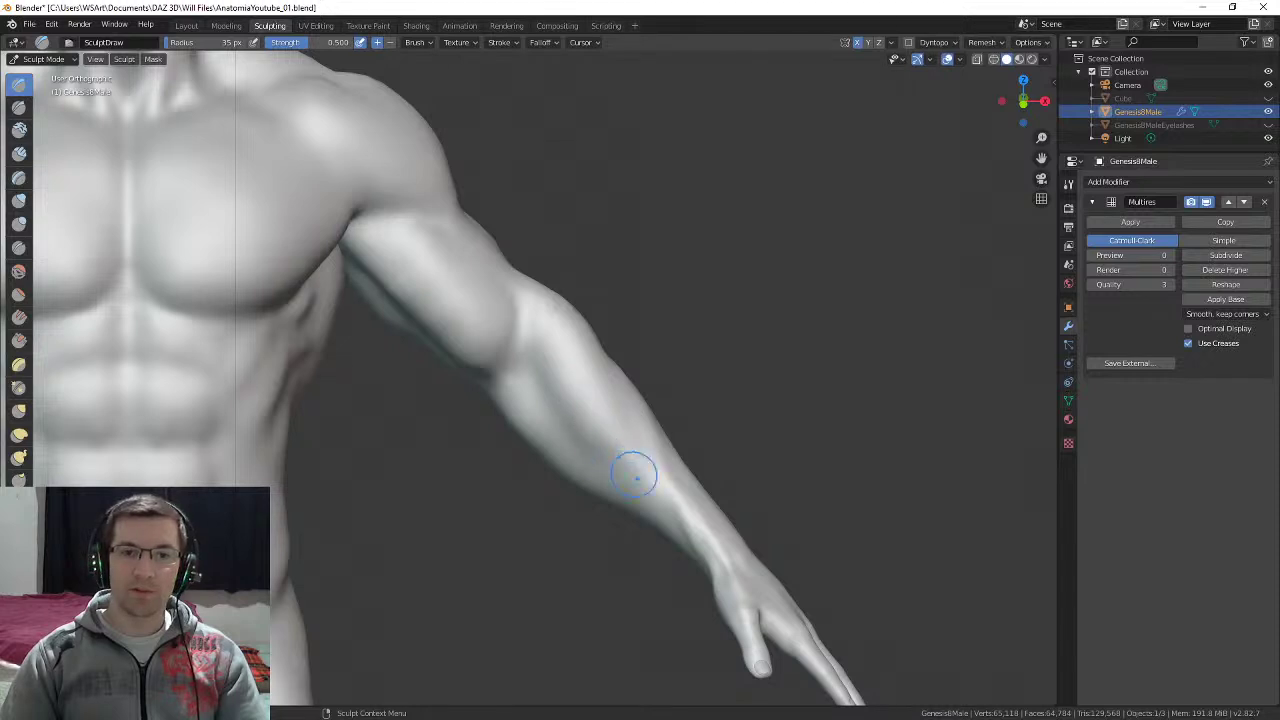
{"action": "middle_click_drag", "start_coordinate": [604, 430], "coordinate": [622, 391]}
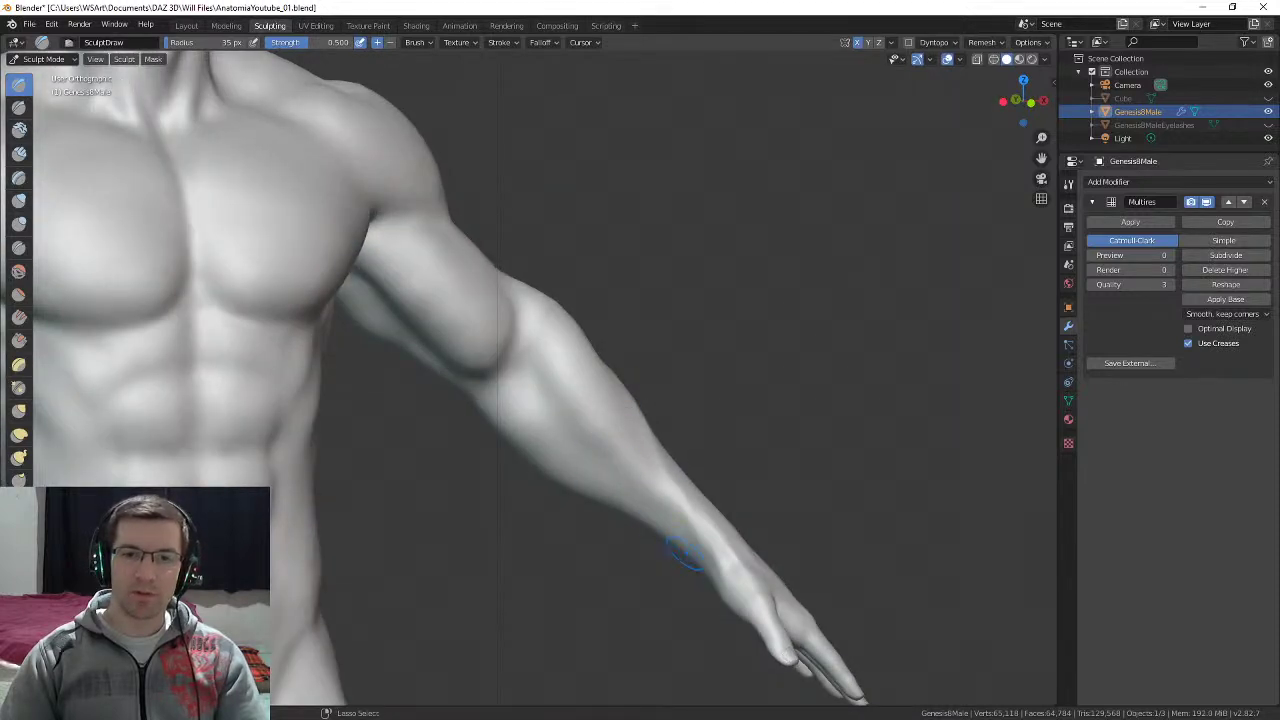
{"action": "mouse_move", "coordinate": [585, 443]}
{"action": "middle_mouse_down"}
{"action": "mouse_move", "coordinate": [530, 425]}
{"action": "mouse_move", "coordinate": [504, 441]}
{"action": "mouse_move", "coordinate": [498, 414]}
{"action": "mouse_move", "coordinate": [528, 387]}
{"action": "middle_mouse_up"}
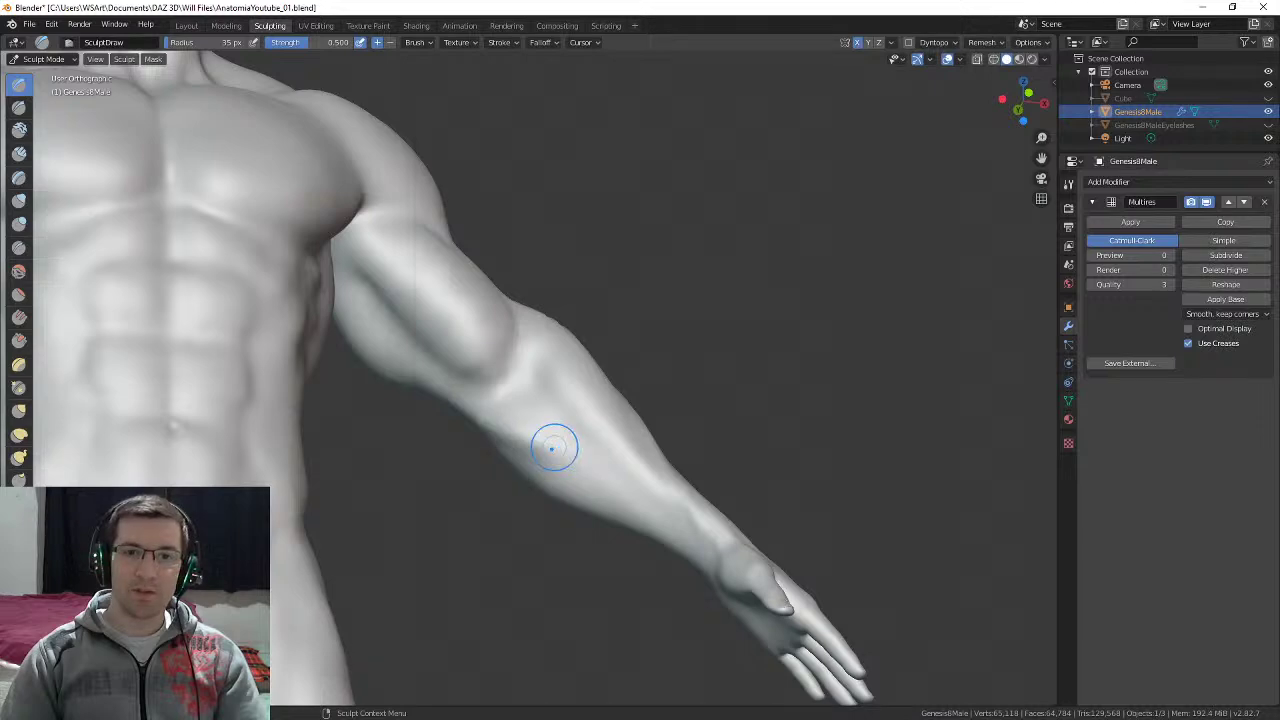
{"action": "mouse_move", "coordinate": [554, 448]}
{"action": "middle_mouse_down"}
{"action": "mouse_move", "coordinate": [400, 309]}
{"action": "mouse_move", "coordinate": [420, 340]}
{"action": "middle_mouse_up"}
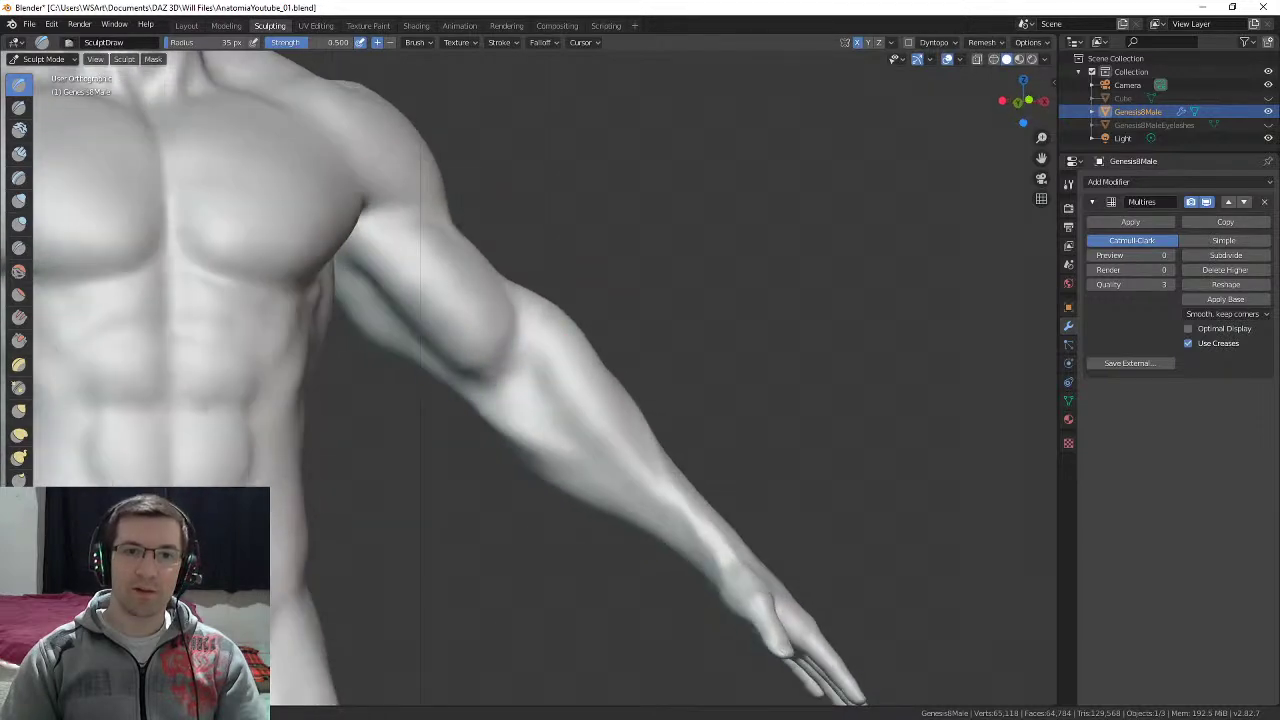
Step: Set the Draw brush to 20 px and sculpt the nasolabial folds running from the nose toward the mouth corners
{"action": "middle_click_drag", "start_coordinate": [488, 280], "coordinate": [430, 325]}
{"action": "middle_click_drag", "start_coordinate": [410, 180], "coordinate": [500, 420], "text": "shift"}
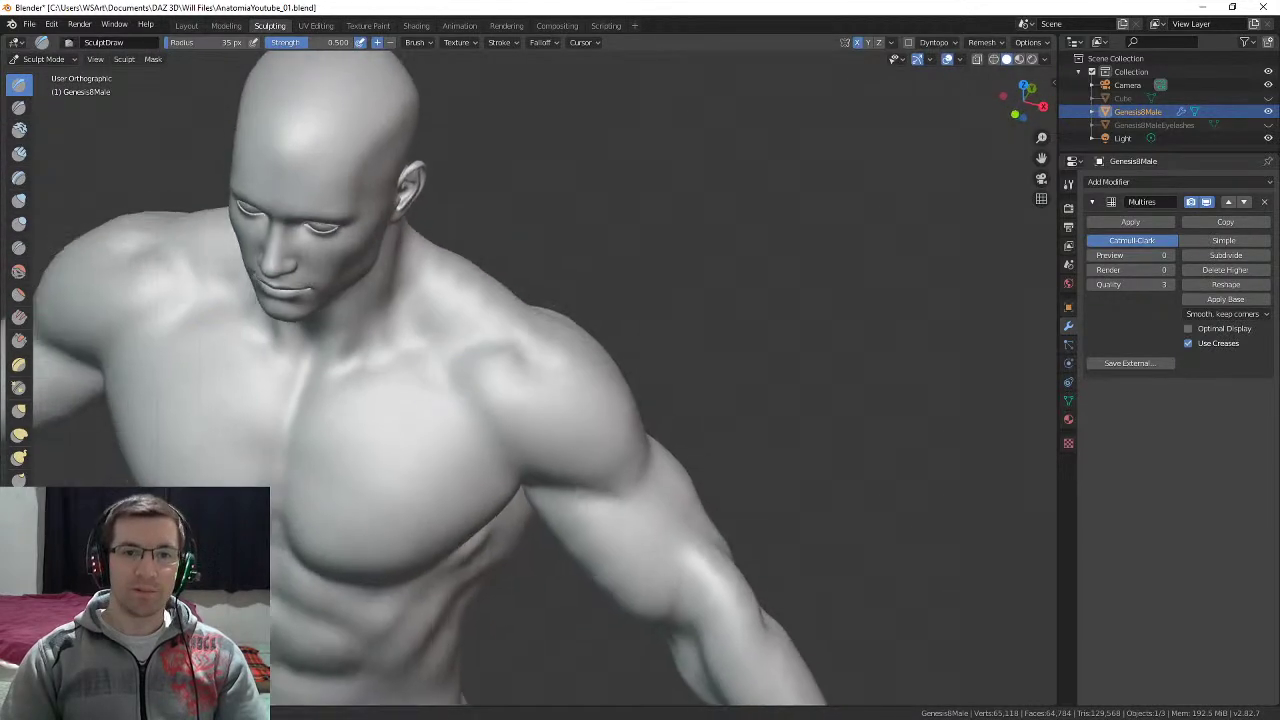
{"action": "middle_click_drag", "start_coordinate": [530, 366], "coordinate": [402, 358]}
{"action": "middle_click_drag", "start_coordinate": [481, 410], "coordinate": [584, 418]}
{"action": "middle_click_drag", "start_coordinate": [580, 330], "coordinate": [540, 285]}
{"action": "scroll", "coordinate": [540, 285], "scroll_direction": "down", "scroll_amount": 2}
{"action": "scroll", "coordinate": [514, 240], "scroll_direction": "up", "scroll_amount": 5}
{"action": "middle_click_drag", "start_coordinate": [514, 240], "coordinate": [418, 318], "text": "shift"}
{"action": "scroll", "coordinate": [510, 330], "scroll_direction": "up", "scroll_amount": 2}
{"action": "middle_click_drag", "start_coordinate": [367, 388], "coordinate": [510, 363], "text": "shift"}
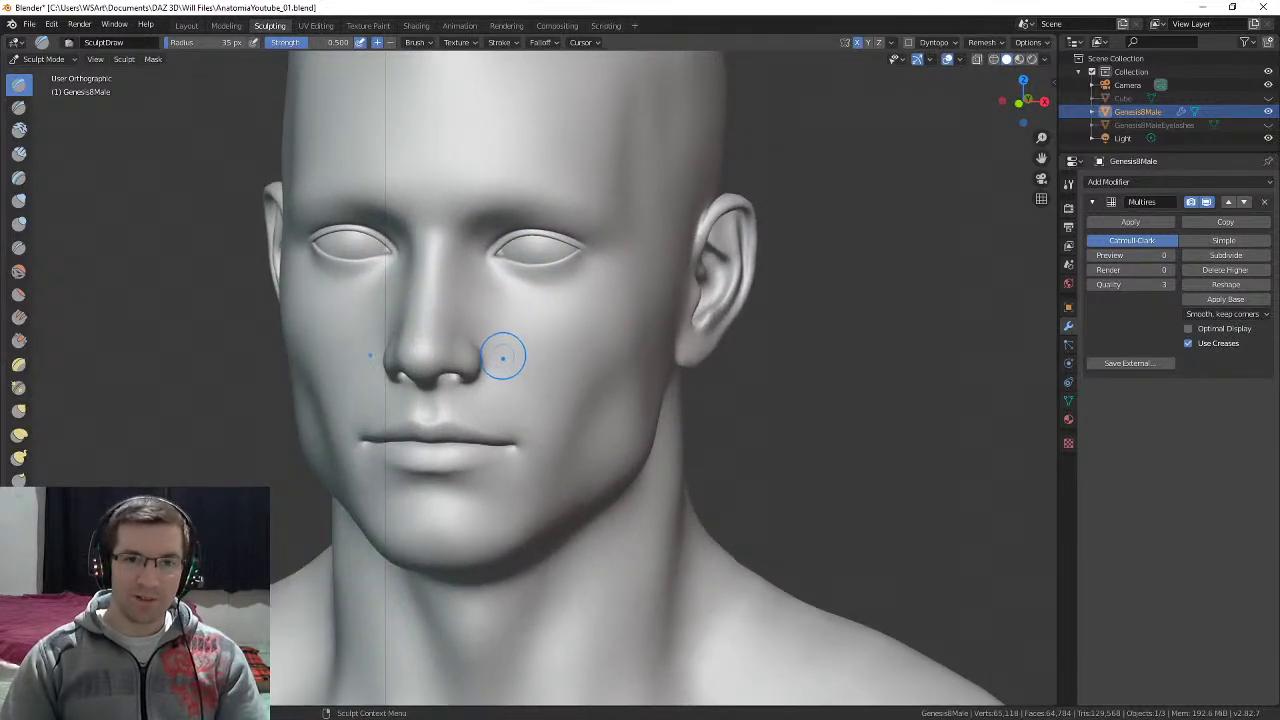
{"action": "key", "text": "f"}
{"action": "left_click", "coordinate": [495, 355]}
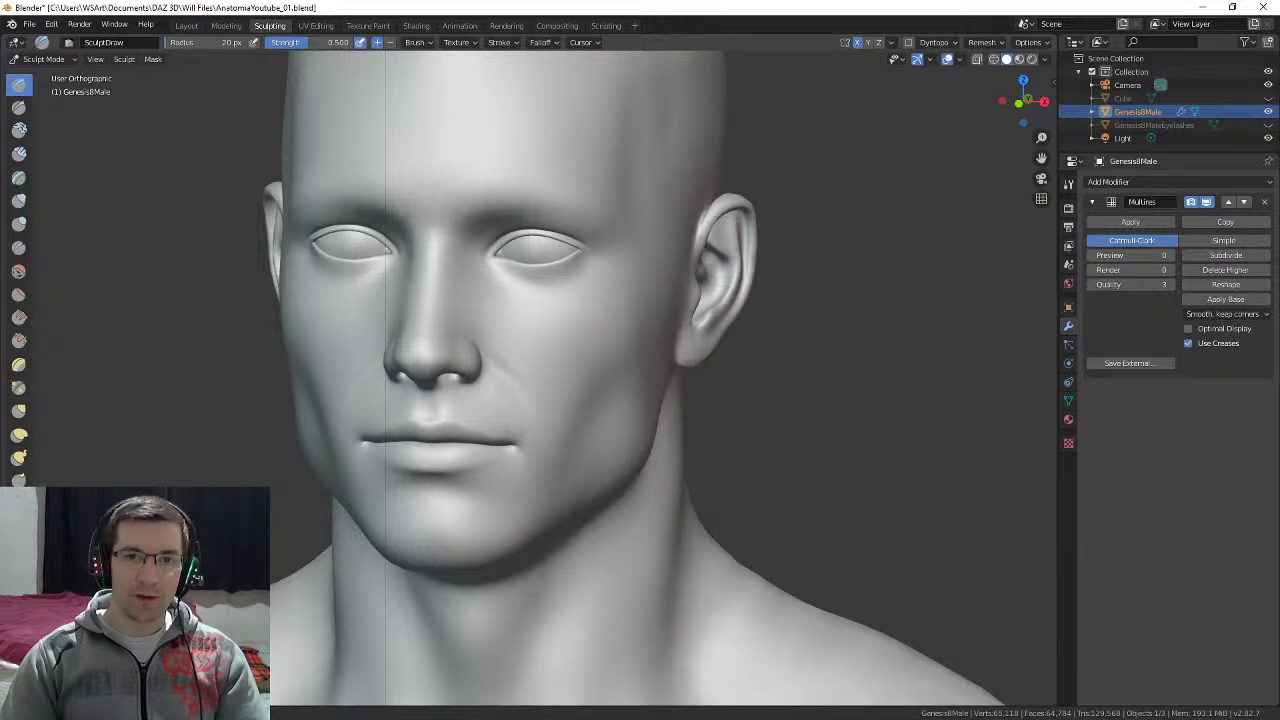
Step: Set the Draw brush to 42 px and soften the cheek forms beside the nose and around the mouth corners
{"action": "mouse_move", "coordinate": [500, 357]}
{"action": "middle_mouse_down"}
{"action": "mouse_move", "coordinate": [403, 347]}
{"action": "mouse_move", "coordinate": [560, 323]}
{"action": "mouse_move", "coordinate": [431, 294]}
{"action": "middle_mouse_up"}
{"action": "key", "text": "f"}
{"action": "left_click", "coordinate": [425, 327]}
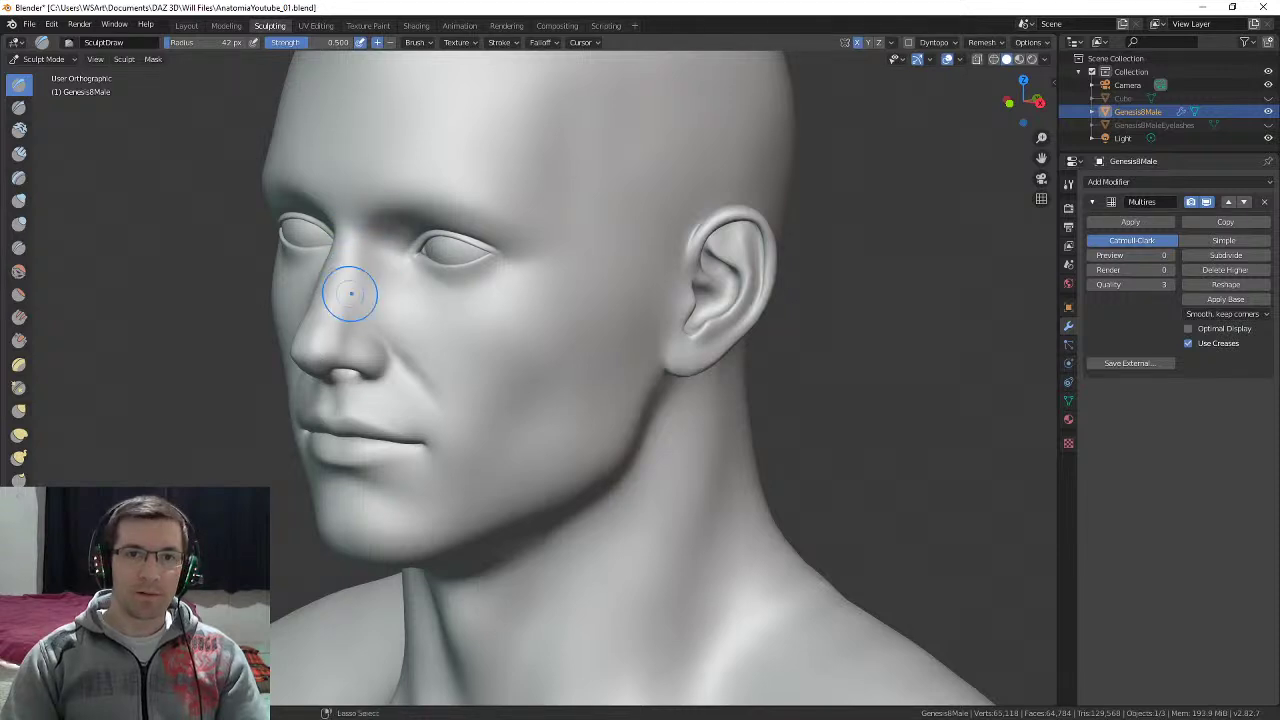
{"action": "mouse_move", "coordinate": [397, 300]}
{"action": "middle_mouse_down"}
{"action": "mouse_move", "coordinate": [482, 264]}
{"action": "mouse_move", "coordinate": [464, 272]}
{"action": "middle_mouse_up"}
{"action": "middle_click_drag", "start_coordinate": [471, 386], "coordinate": [414, 487]}
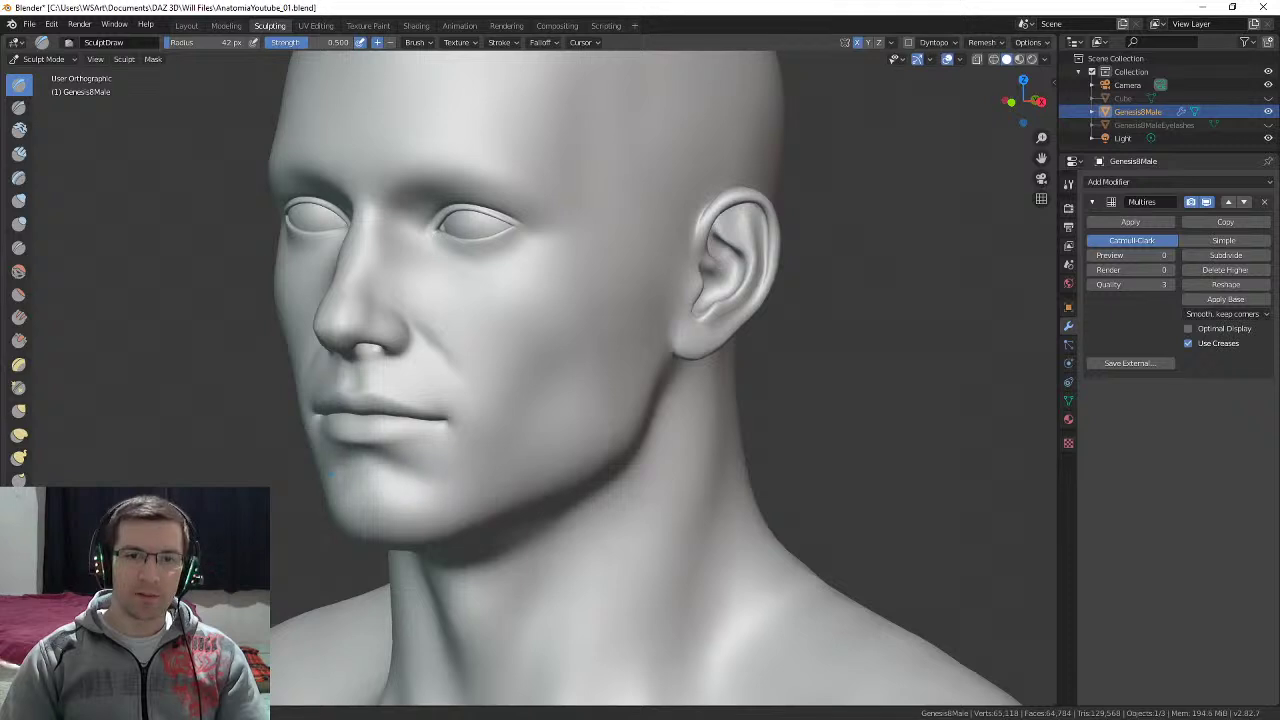
Step: Set the Draw brush to 69 px and sculpt the hollow of the cheek and the jaw muscle below the cheekbone
{"action": "key", "text": "f"}
{"action": "left_click", "coordinate": [413, 492]}
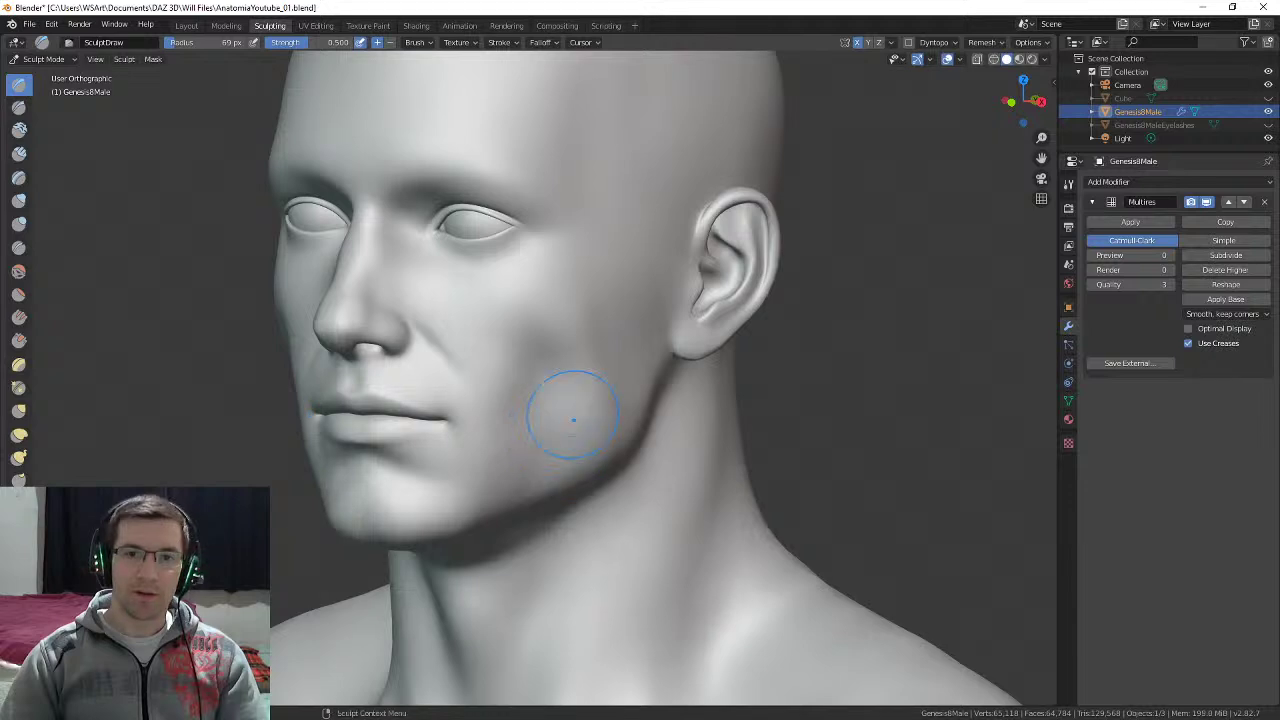
{"action": "middle_click_drag", "start_coordinate": [563, 410], "coordinate": [508, 402]}
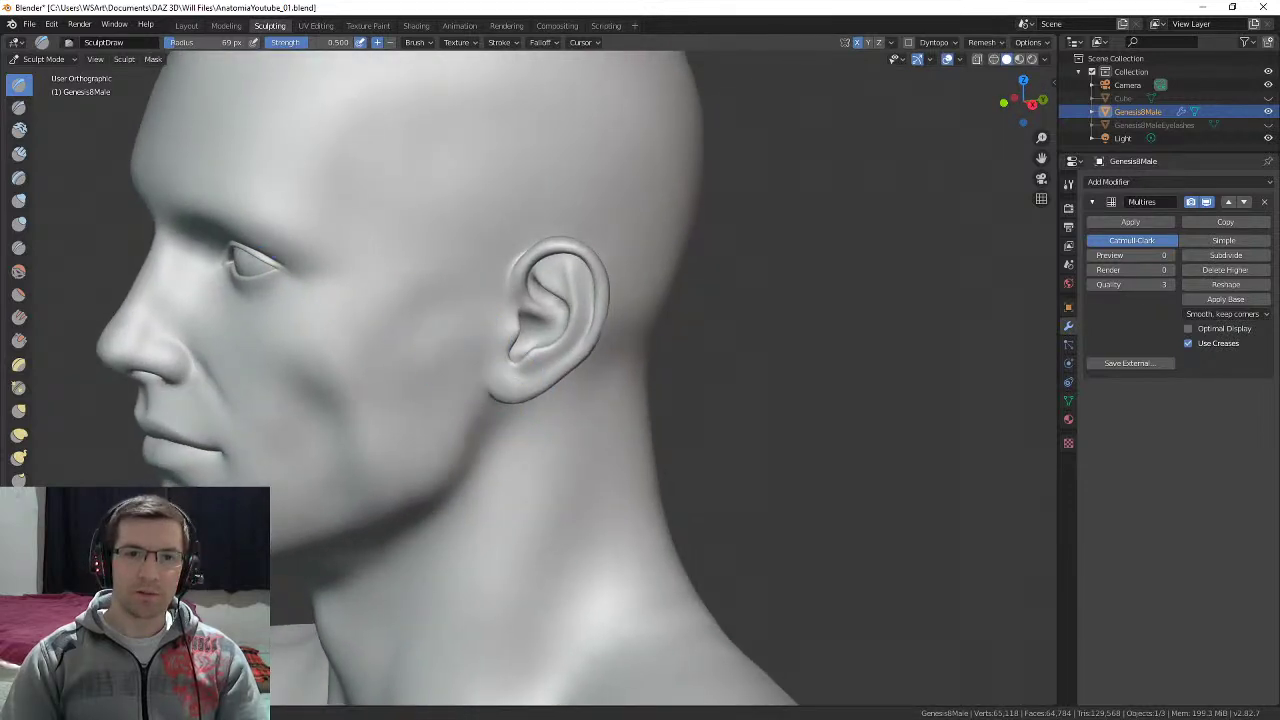
{"action": "middle_click_drag", "start_coordinate": [400, 390], "coordinate": [471, 391]}
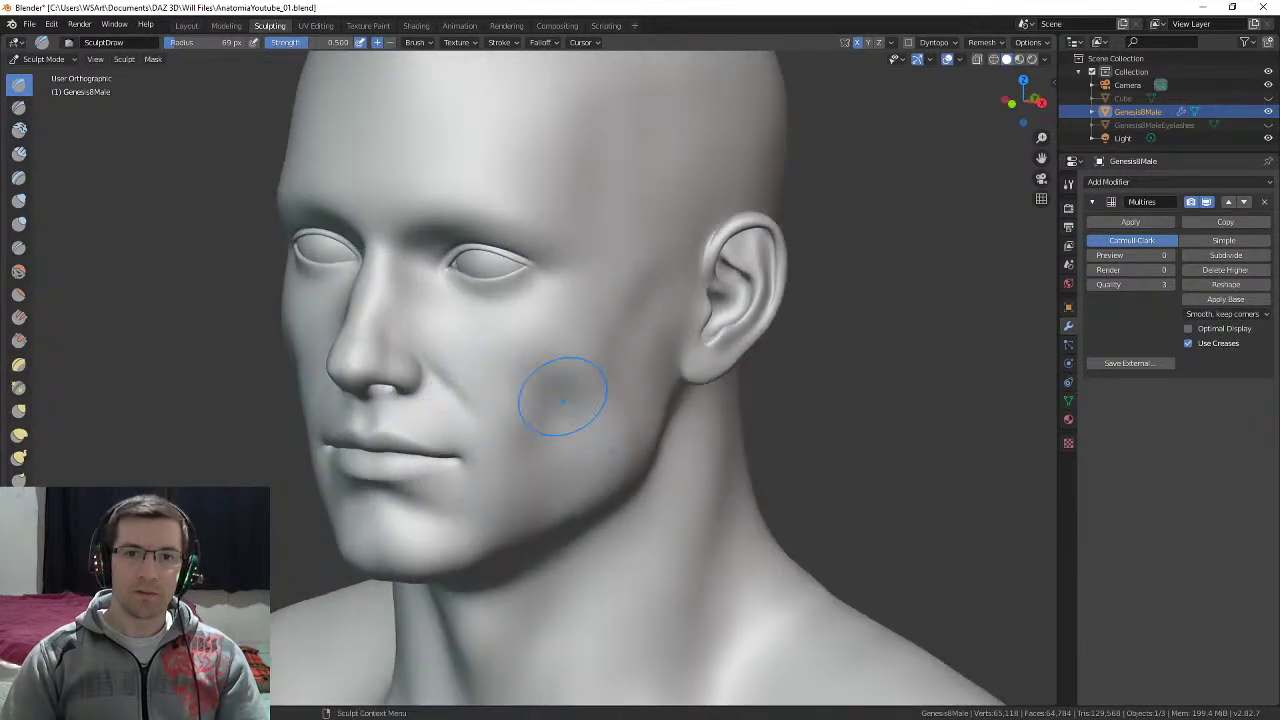
Step: Set the Draw brush to 36 px and define the area beneath the eyes beside the nose
{"action": "middle_click_drag", "start_coordinate": [563, 394], "coordinate": [580, 360]}
{"action": "key", "text": "f"}
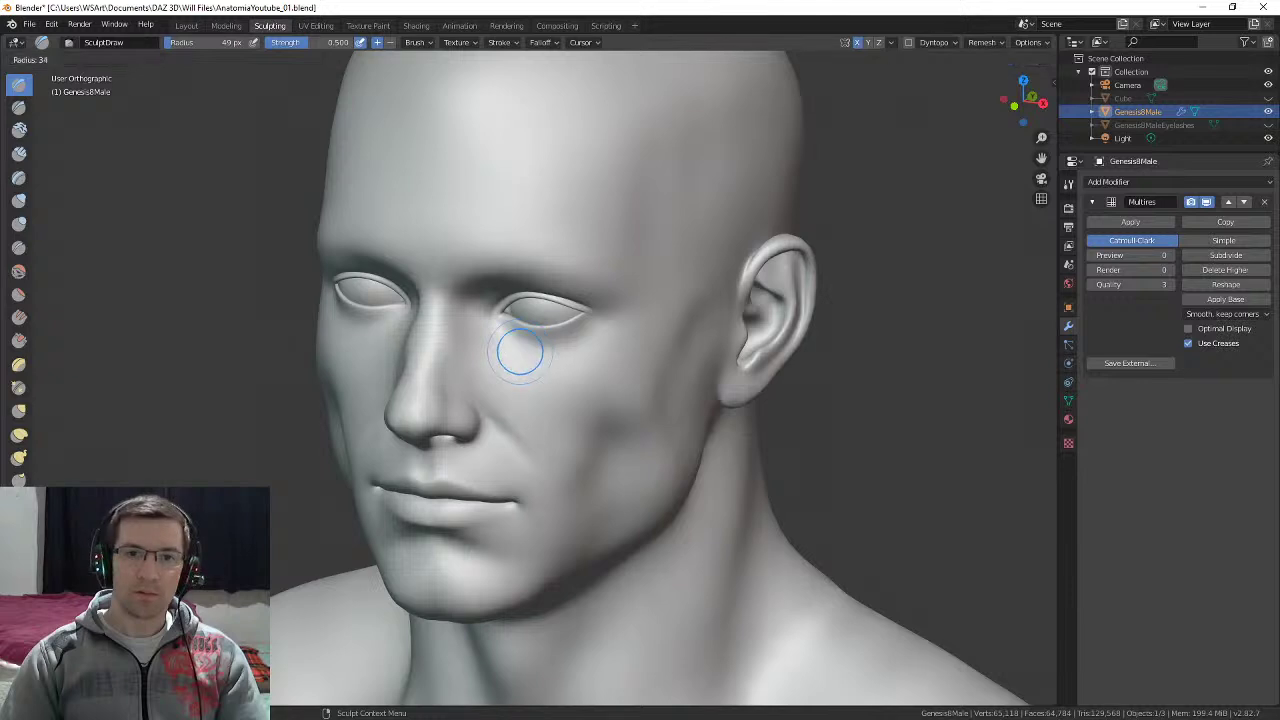
{"action": "left_click", "coordinate": [535, 352]}
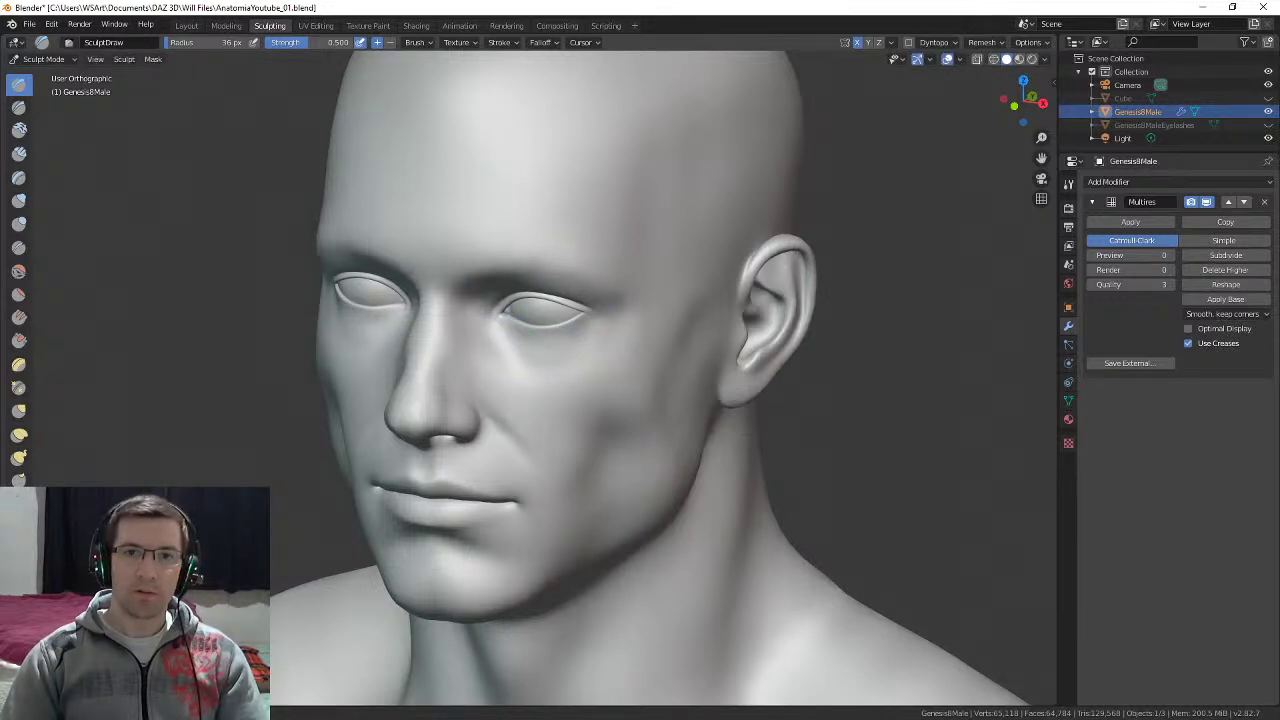
Step: Define the area between the brows at 36 px, and shape the forehead and temples with the Draw brush at 71 px
{"action": "key", "text": "KP_1"}
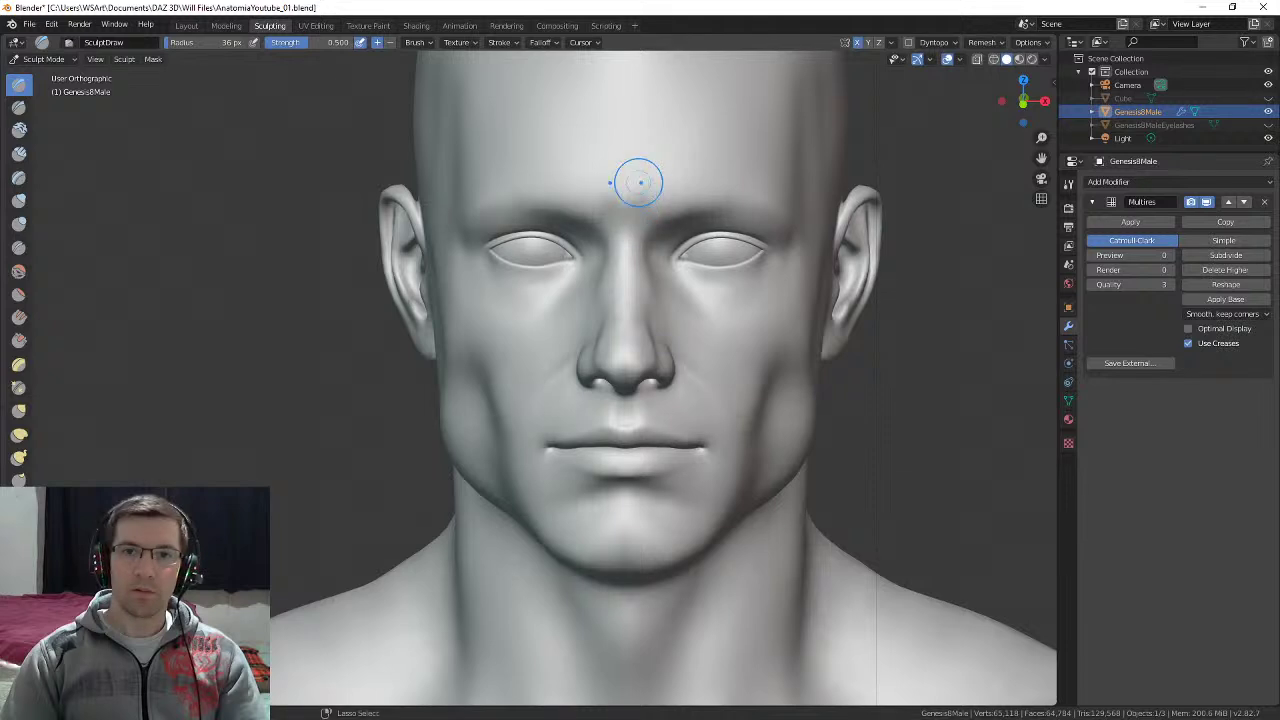
{"action": "middle_click_drag", "start_coordinate": [638, 170], "coordinate": [606, 297]}
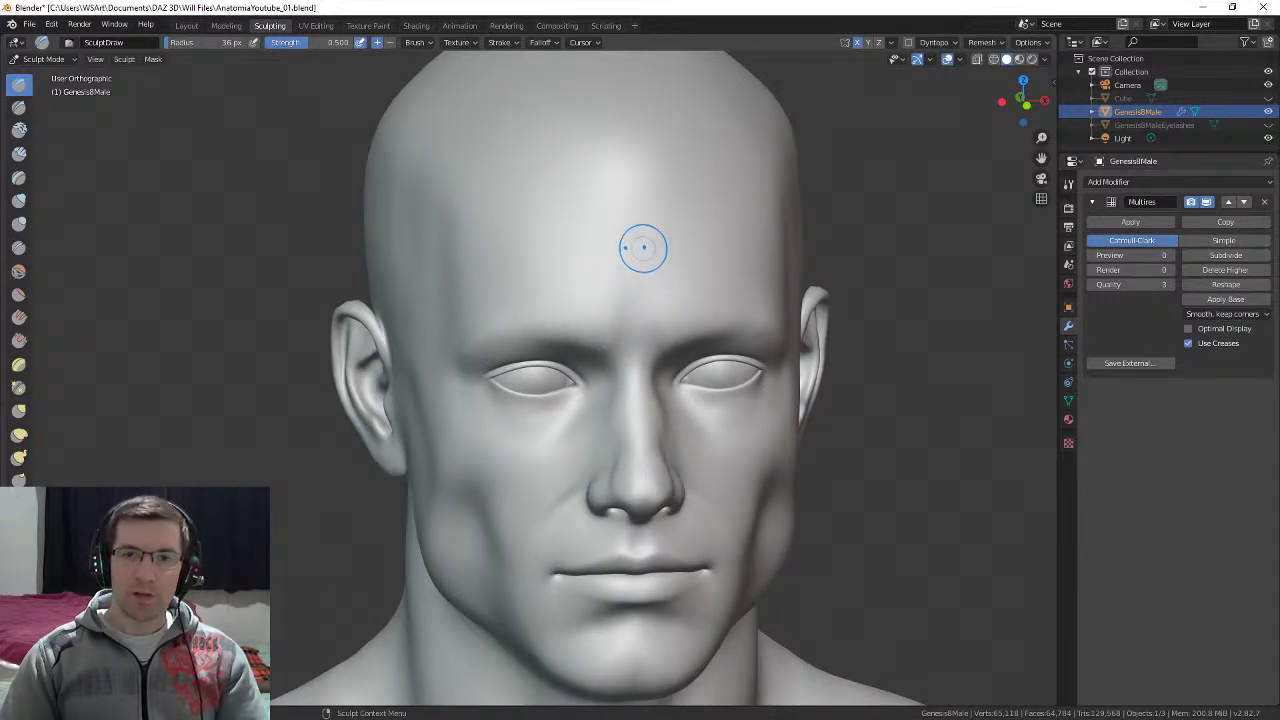
{"action": "key", "text": "f"}
{"action": "left_click", "coordinate": [687, 257]}
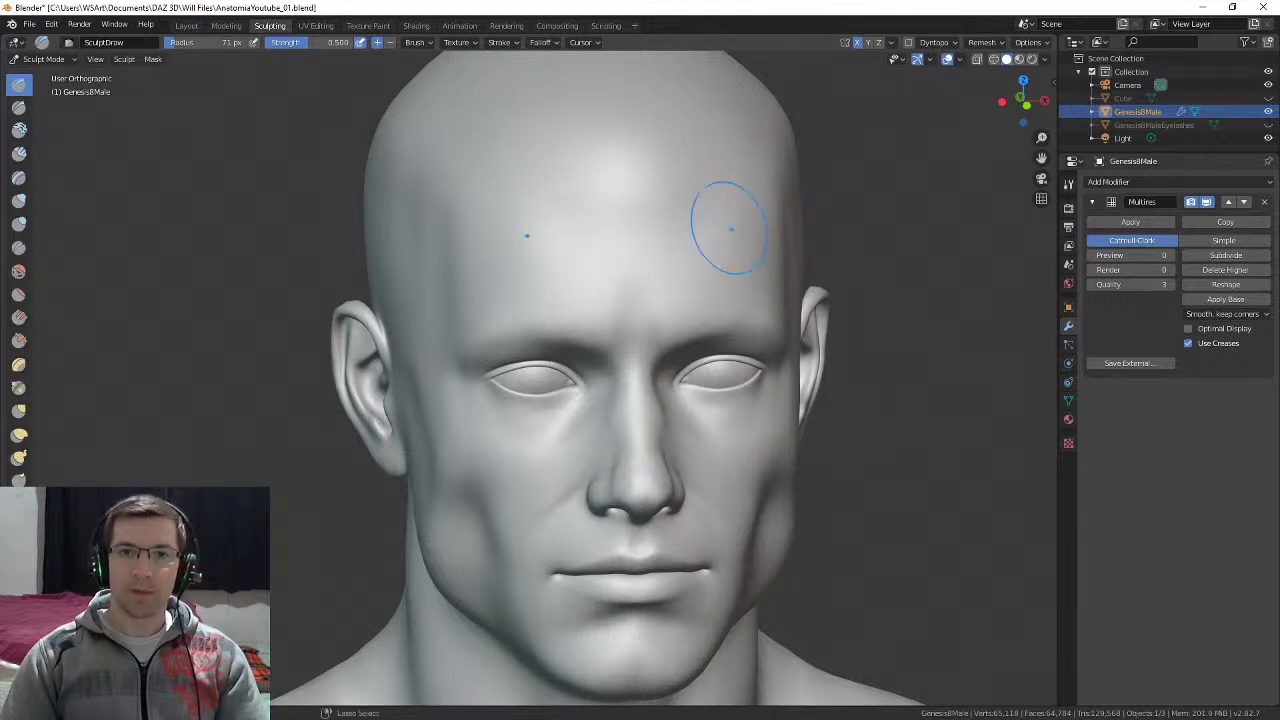
{"action": "middle_click_drag", "start_coordinate": [745, 262], "coordinate": [551, 249]}
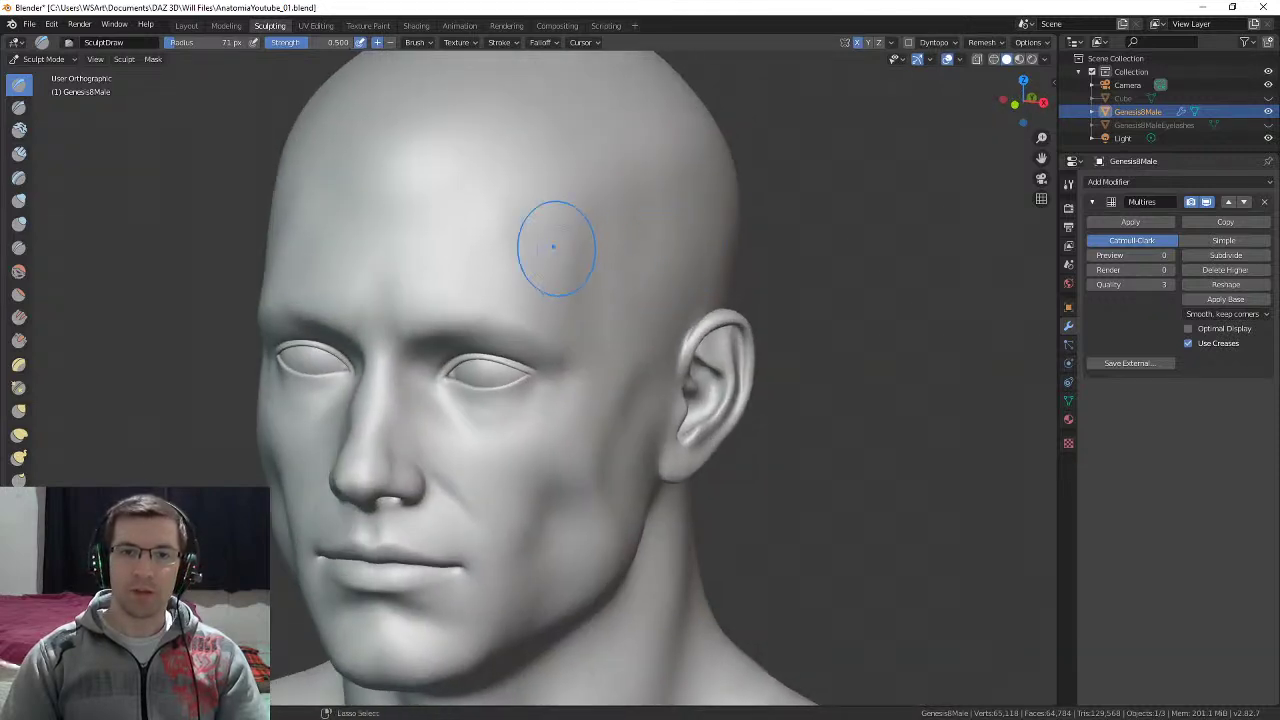
{"action": "mouse_move", "coordinate": [586, 320]}
{"action": "middle_mouse_down", "text": "shift"}
{"action": "mouse_move", "coordinate": [604, 228]}
{"action": "mouse_move", "coordinate": [608, 286]}
{"action": "mouse_move", "coordinate": [578, 332]}
{"action": "mouse_move", "coordinate": [556, 318]}
{"action": "mouse_move", "coordinate": [694, 300]}
{"action": "mouse_move", "coordinate": [708, 271]}
{"action": "mouse_move", "coordinate": [600, 371]}
{"action": "mouse_move", "coordinate": [640, 314]}
{"action": "mouse_move", "coordinate": [586, 357]}
{"action": "mouse_move", "coordinate": [666, 286]}
{"action": "mouse_move", "coordinate": [618, 385]}
{"action": "middle_mouse_up", "text": "shift"}
{"action": "middle_click_drag", "start_coordinate": [563, 251], "coordinate": [540, 256]}
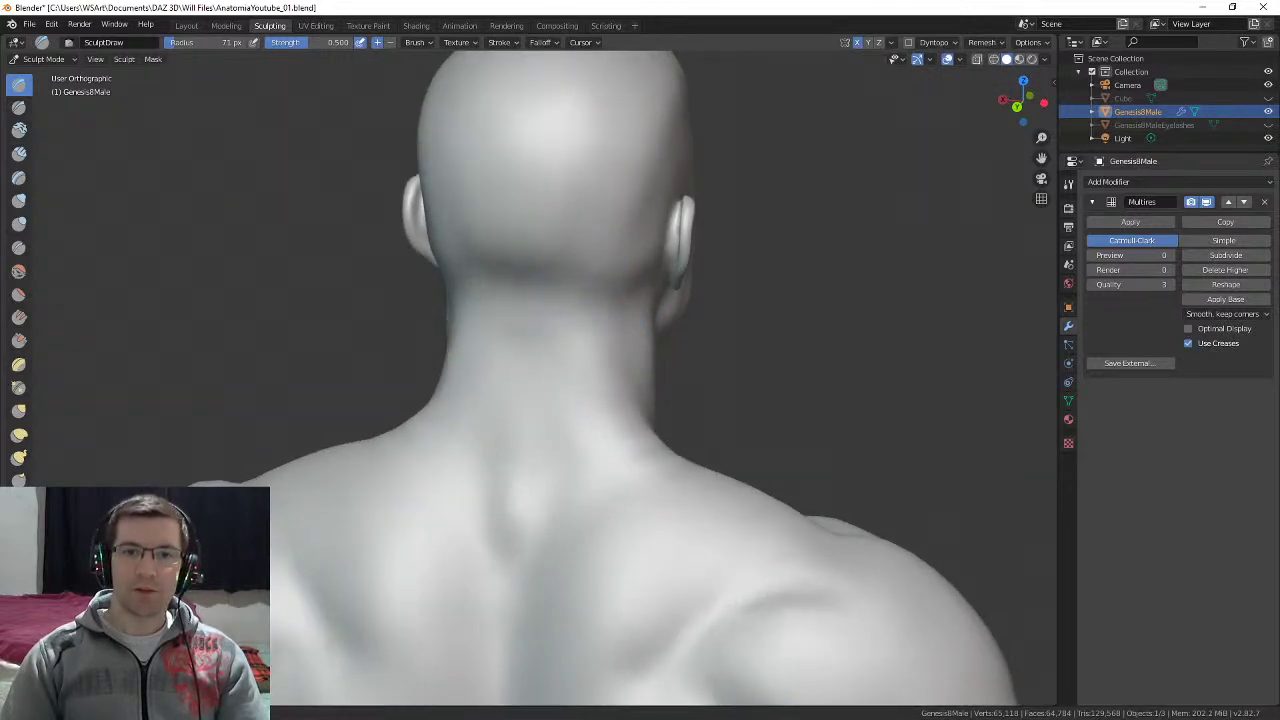
Step: Shape the back of the neck and the back and side of the skull with the 71 px Draw brush
{"action": "middle_click_drag", "start_coordinate": [607, 365], "coordinate": [592, 350]}
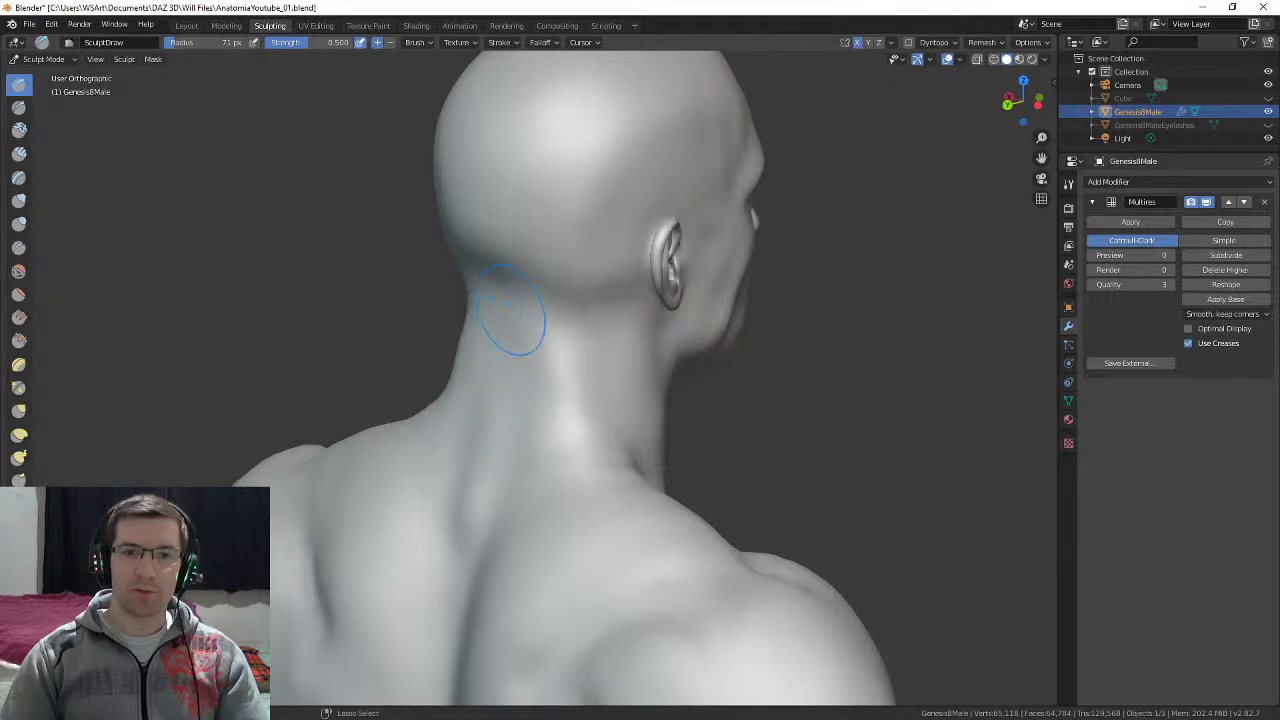
{"action": "middle_click_drag", "start_coordinate": [463, 348], "coordinate": [545, 366]}
{"action": "mouse_move", "coordinate": [531, 211]}
{"action": "middle_mouse_down"}
{"action": "mouse_move", "coordinate": [505, 215]}
{"action": "mouse_move", "coordinate": [500, 323]}
{"action": "mouse_move", "coordinate": [518, 380]}
{"action": "mouse_move", "coordinate": [478, 369]}
{"action": "middle_mouse_up"}
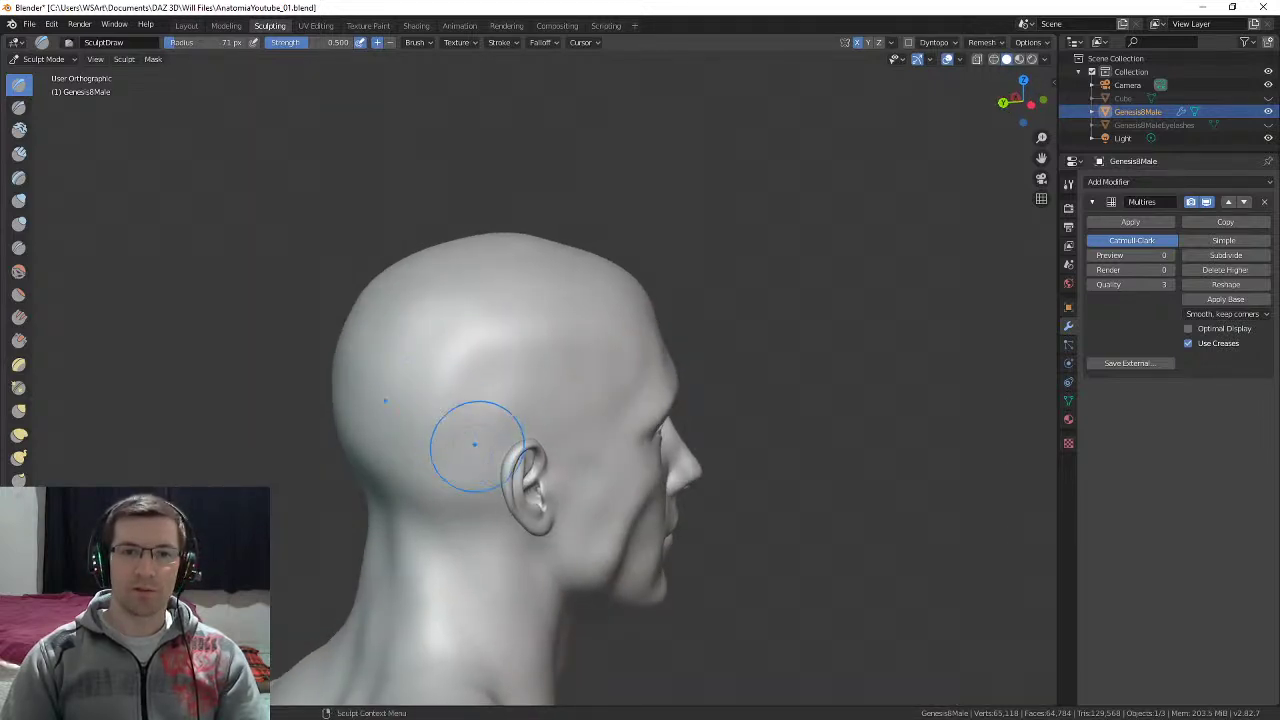
{"action": "middle_click_drag", "start_coordinate": [587, 380], "coordinate": [560, 328]}
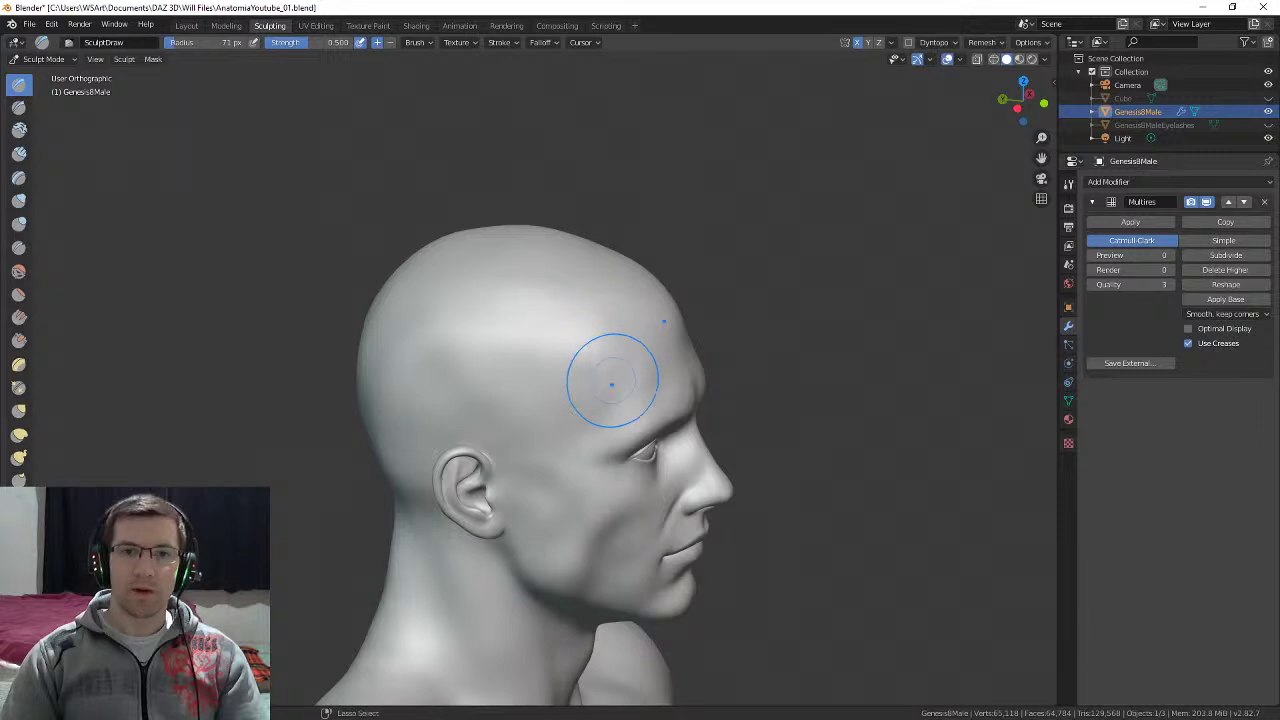
Step: Refine the forehead, temples and brow with the Draw brush at 53 px, and save the file
{"action": "mouse_move", "coordinate": [577, 383]}
{"action": "middle_mouse_down"}
{"action": "mouse_move", "coordinate": [486, 357]}
{"action": "mouse_move", "coordinate": [547, 374]}
{"action": "mouse_move", "coordinate": [540, 337]}
{"action": "middle_mouse_up"}
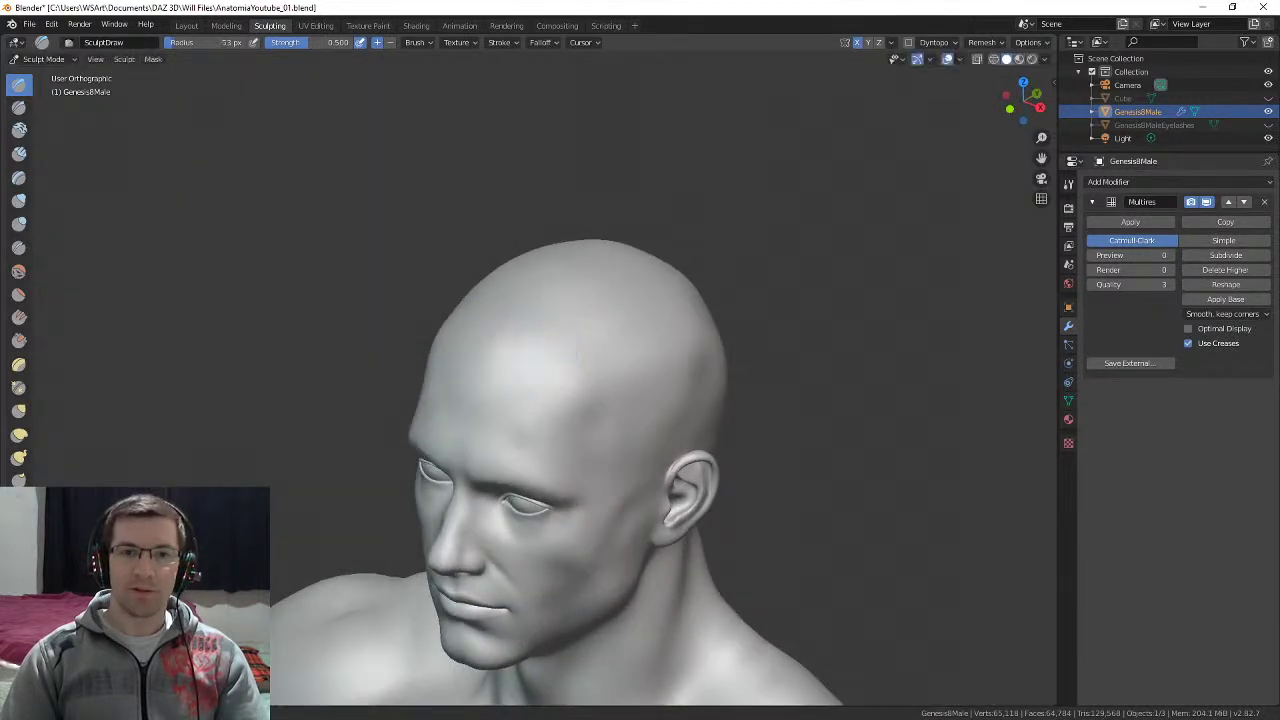
{"action": "mouse_move", "coordinate": [546, 289]}
{"action": "middle_mouse_down"}
{"action": "mouse_move", "coordinate": [580, 296]}
{"action": "mouse_move", "coordinate": [529, 277]}
{"action": "middle_mouse_up"}
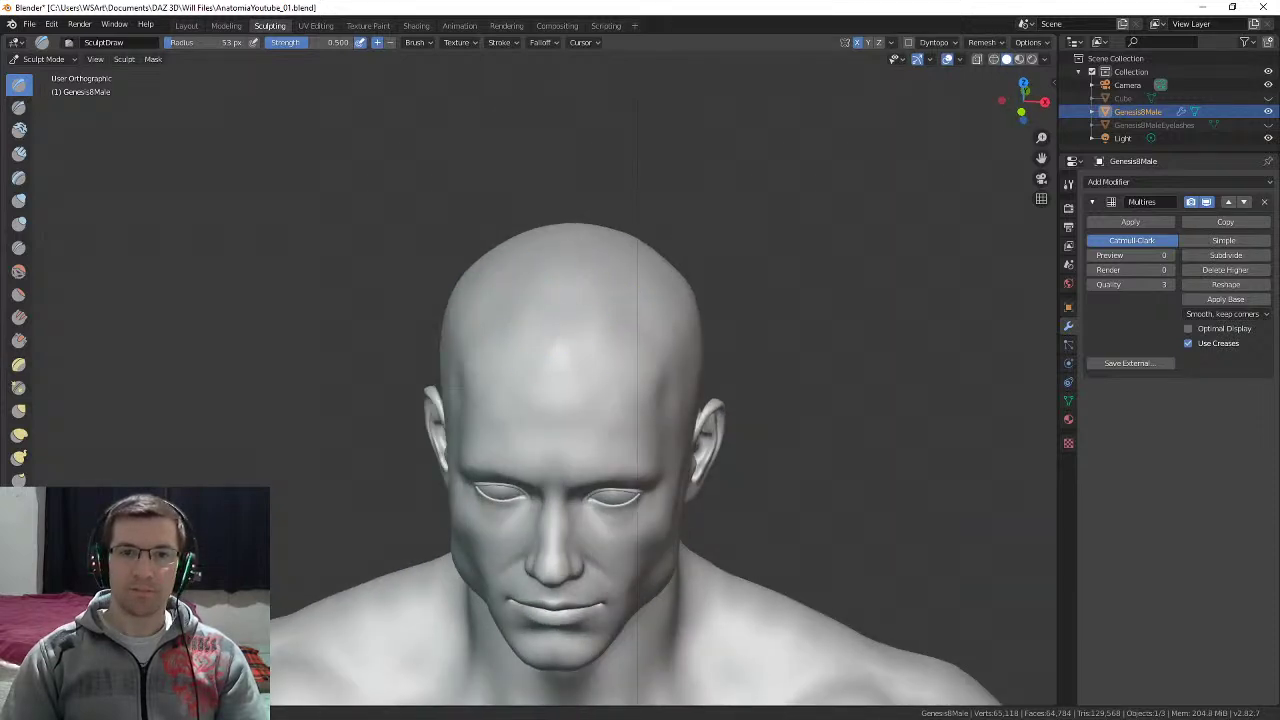
{"action": "middle_click_drag", "start_coordinate": [563, 363], "coordinate": [610, 420]}
{"action": "scroll", "coordinate": [622, 450], "scroll_direction": "down", "scroll_amount": 6}
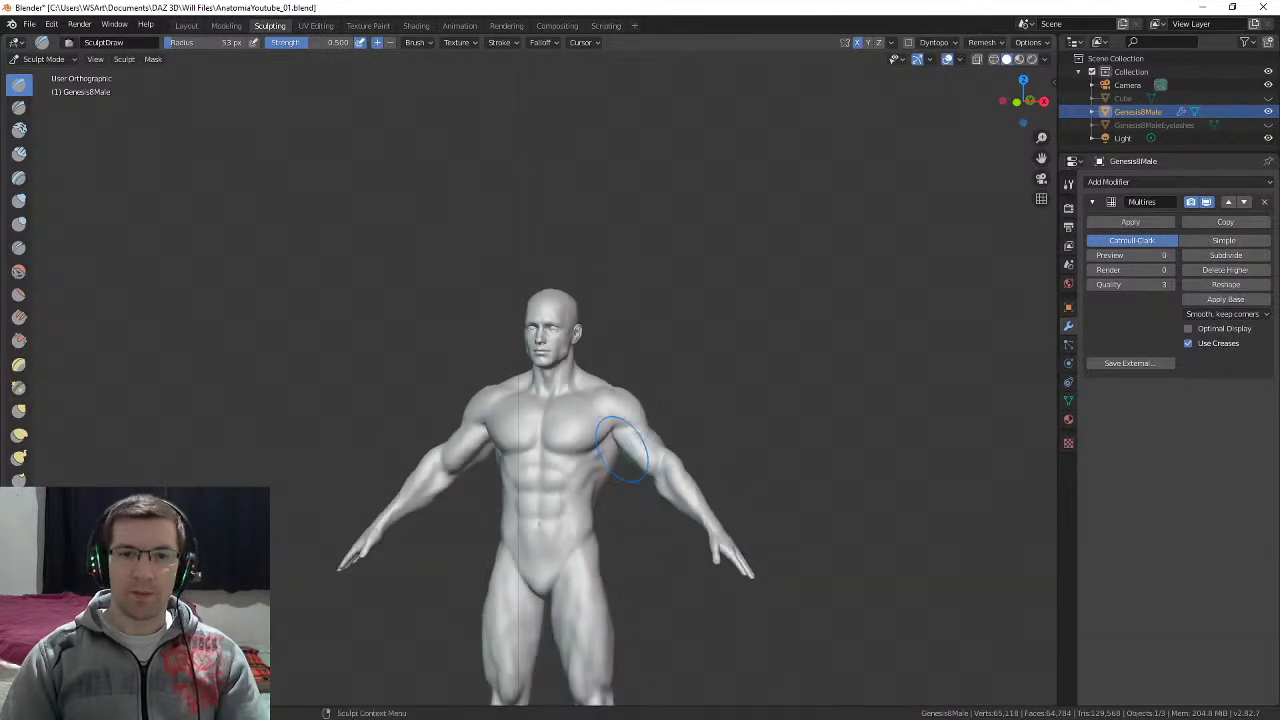
{"action": "key", "text": "ctrl+s"}
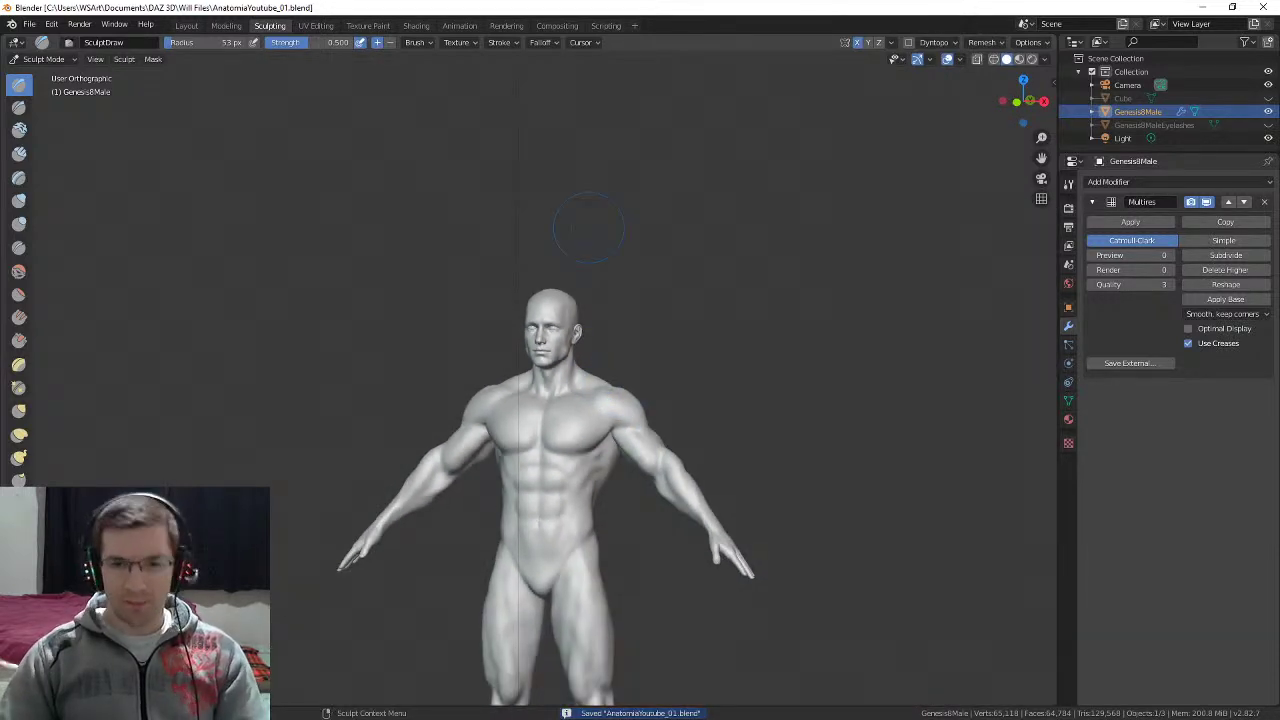
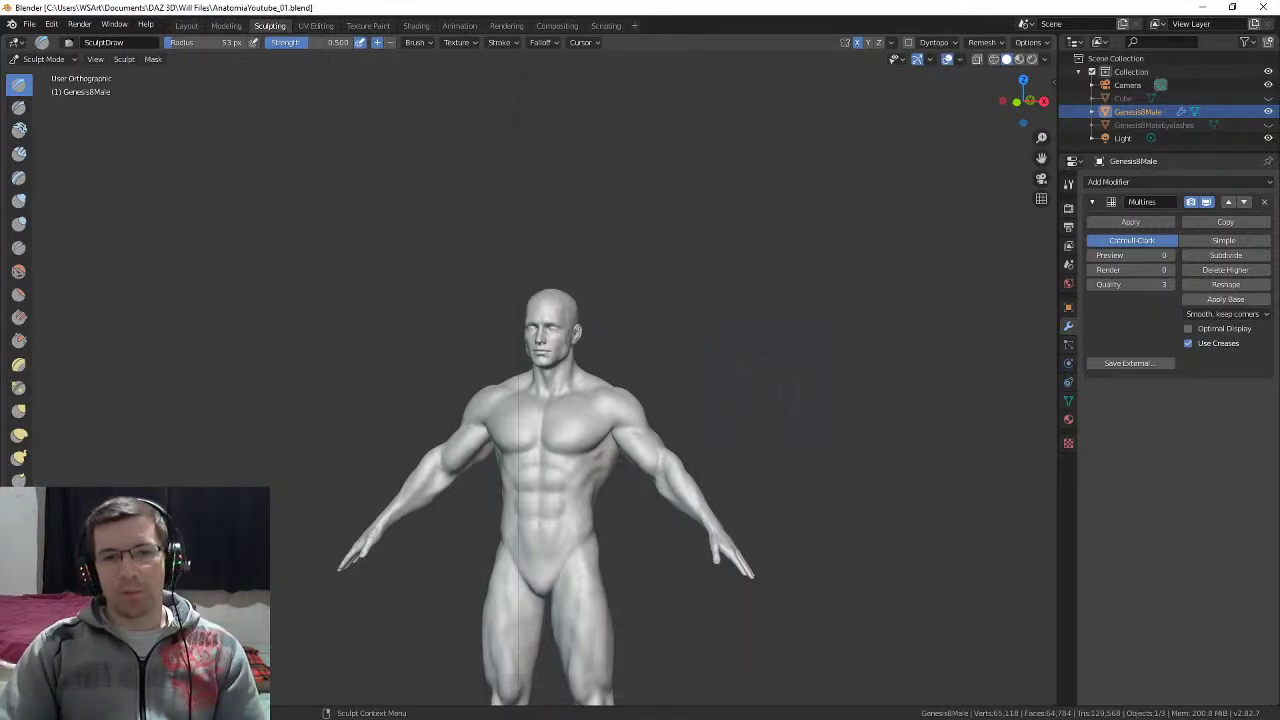
Step: Set the Draw brush to 38 px and sculpt the ribs and the gaps between them on the side of the torso below the chest
{"action": "middle_click_drag", "start_coordinate": [720, 328], "coordinate": [746, 328]}
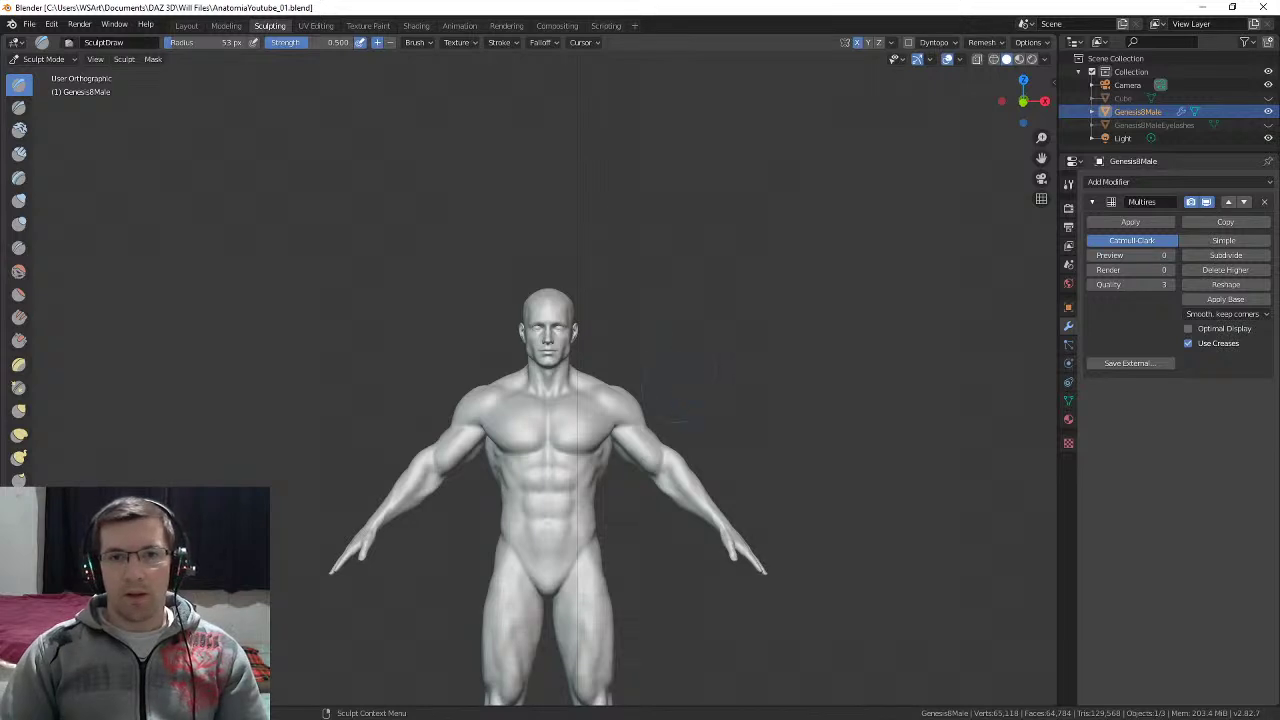
{"action": "middle_click_drag", "start_coordinate": [710, 356], "coordinate": [692, 360]}
{"action": "middle_click_drag", "start_coordinate": [660, 508], "coordinate": [636, 419], "text": "shift"}
{"action": "mouse_move", "coordinate": [712, 258]}
{"action": "middle_mouse_down"}
{"action": "mouse_move", "coordinate": [750, 265]}
{"action": "mouse_move", "coordinate": [750, 331]}
{"action": "mouse_move", "coordinate": [750, 252]}
{"action": "middle_mouse_up"}
{"action": "middle_click_drag", "start_coordinate": [750, 252], "coordinate": [643, 274], "text": "shift"}
{"action": "mouse_move", "coordinate": [643, 274]}
{"action": "middle_mouse_down"}
{"action": "mouse_move", "coordinate": [593, 304]}
{"action": "mouse_move", "coordinate": [630, 268]}
{"action": "mouse_move", "coordinate": [649, 320]}
{"action": "mouse_move", "coordinate": [660, 277]}
{"action": "mouse_move", "coordinate": [643, 300]}
{"action": "middle_mouse_up"}
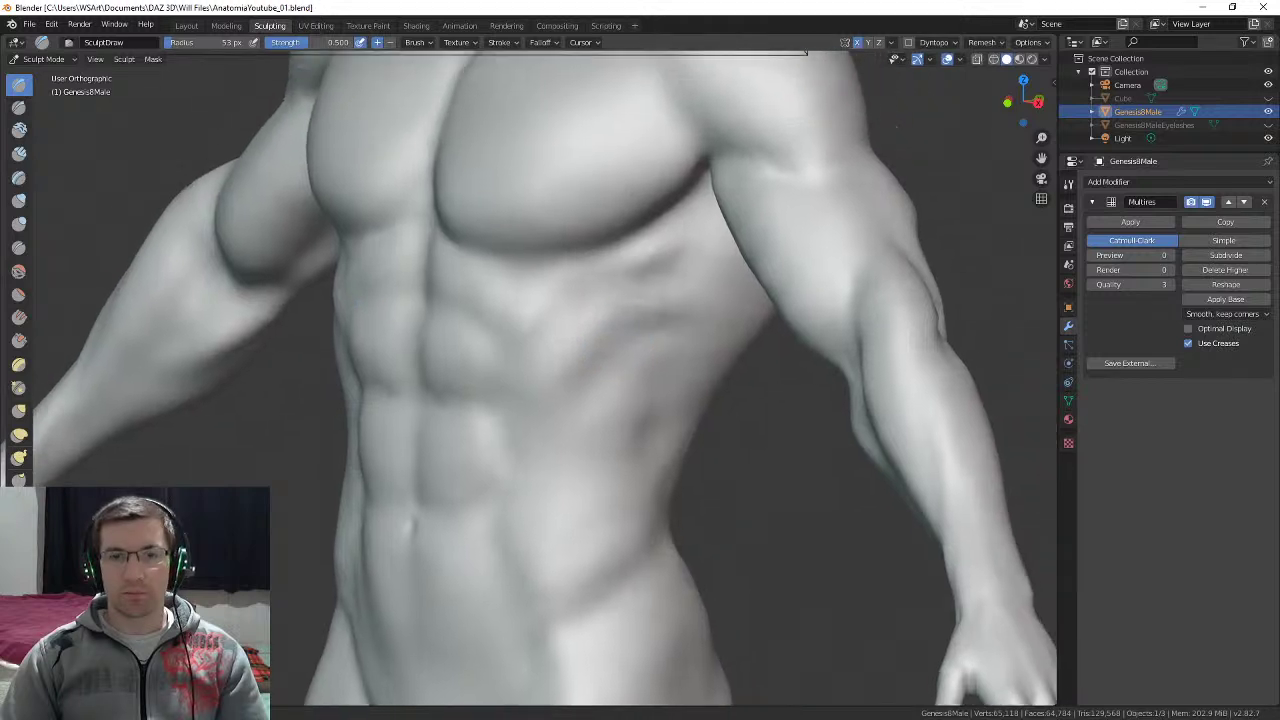
{"action": "key", "text": "f"}
{"action": "left_click", "coordinate": [643, 282]}
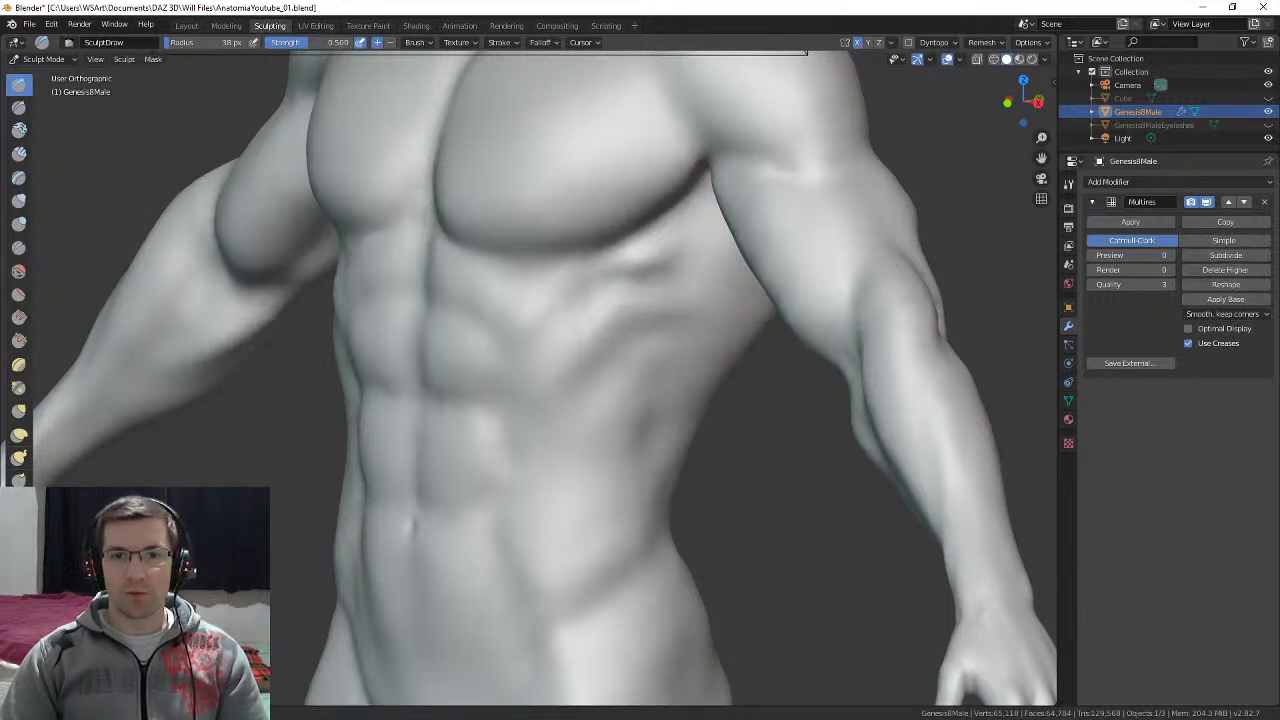
{"action": "middle_click_drag", "start_coordinate": [645, 370], "coordinate": [612, 354]}
{"action": "left_click_drag", "start_coordinate": [605, 318], "coordinate": [645, 317], "text": "ctrl"}
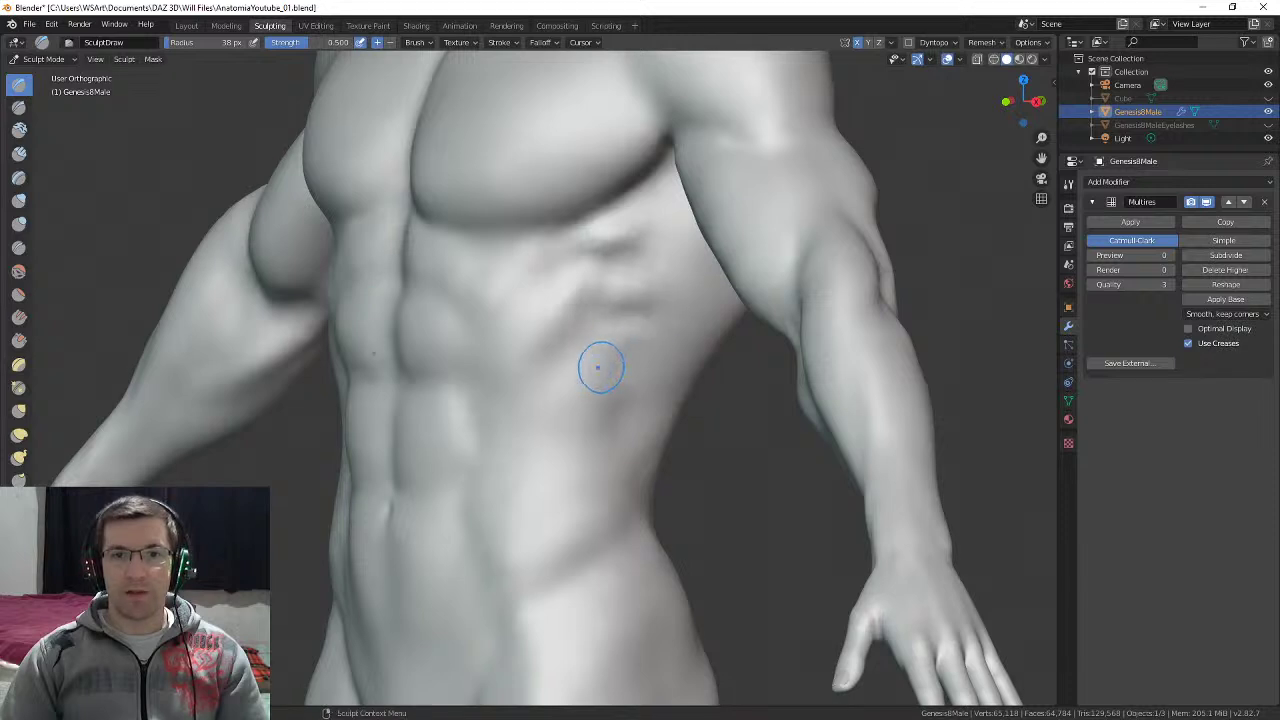
{"action": "left_click_drag", "start_coordinate": [600, 366], "coordinate": [654, 357]}
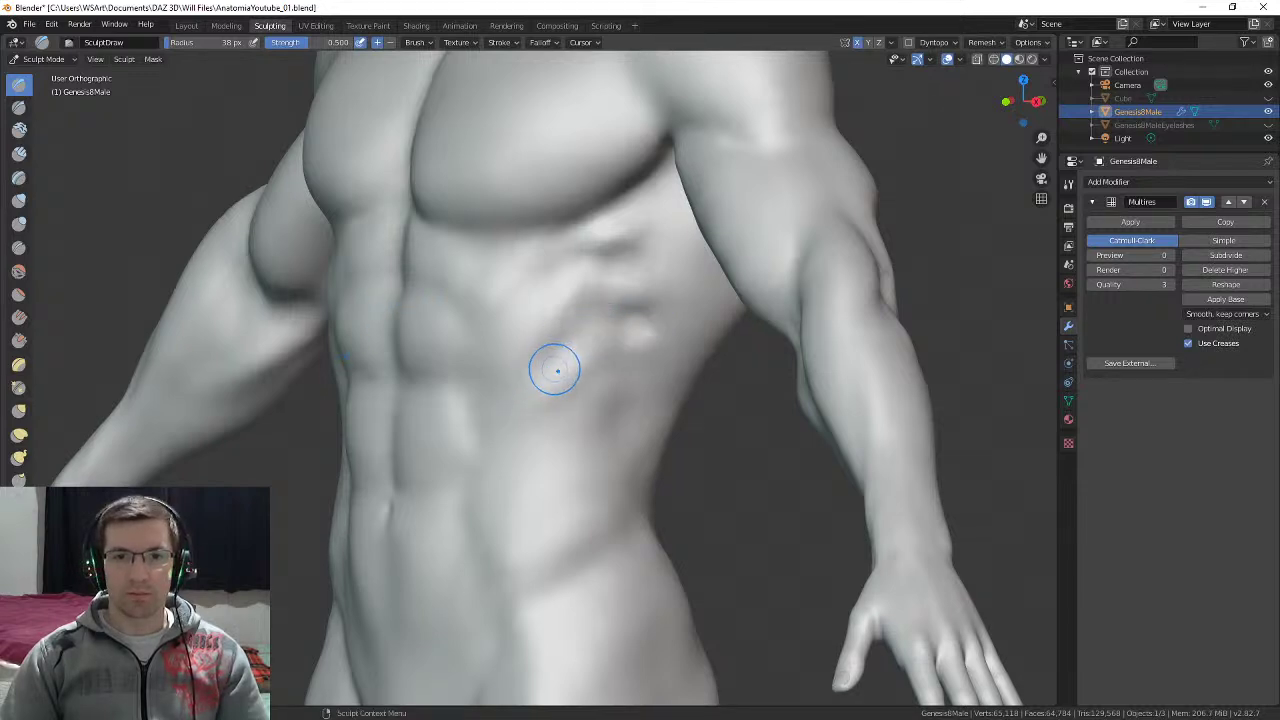
Step: Shape the side of the waist and the back muscles around the spine and shoulder blades with the 38 px Draw brush
{"action": "mouse_move", "coordinate": [556, 369]}
{"action": "middle_mouse_down"}
{"action": "mouse_move", "coordinate": [593, 372]}
{"action": "mouse_move", "coordinate": [640, 314]}
{"action": "mouse_move", "coordinate": [617, 306]}
{"action": "middle_mouse_up"}
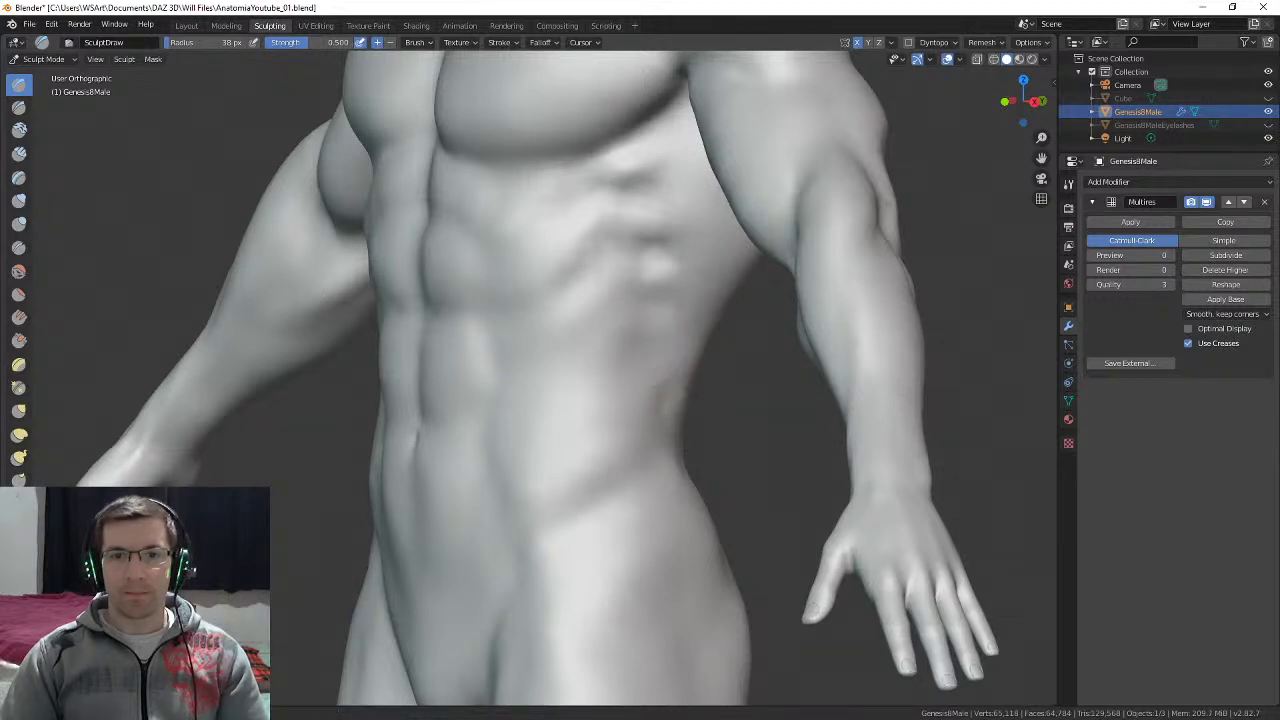
{"action": "mouse_move", "coordinate": [660, 389]}
{"action": "middle_mouse_down"}
{"action": "mouse_move", "coordinate": [477, 451]}
{"action": "mouse_move", "coordinate": [520, 400]}
{"action": "mouse_move", "coordinate": [529, 337]}
{"action": "middle_mouse_up"}
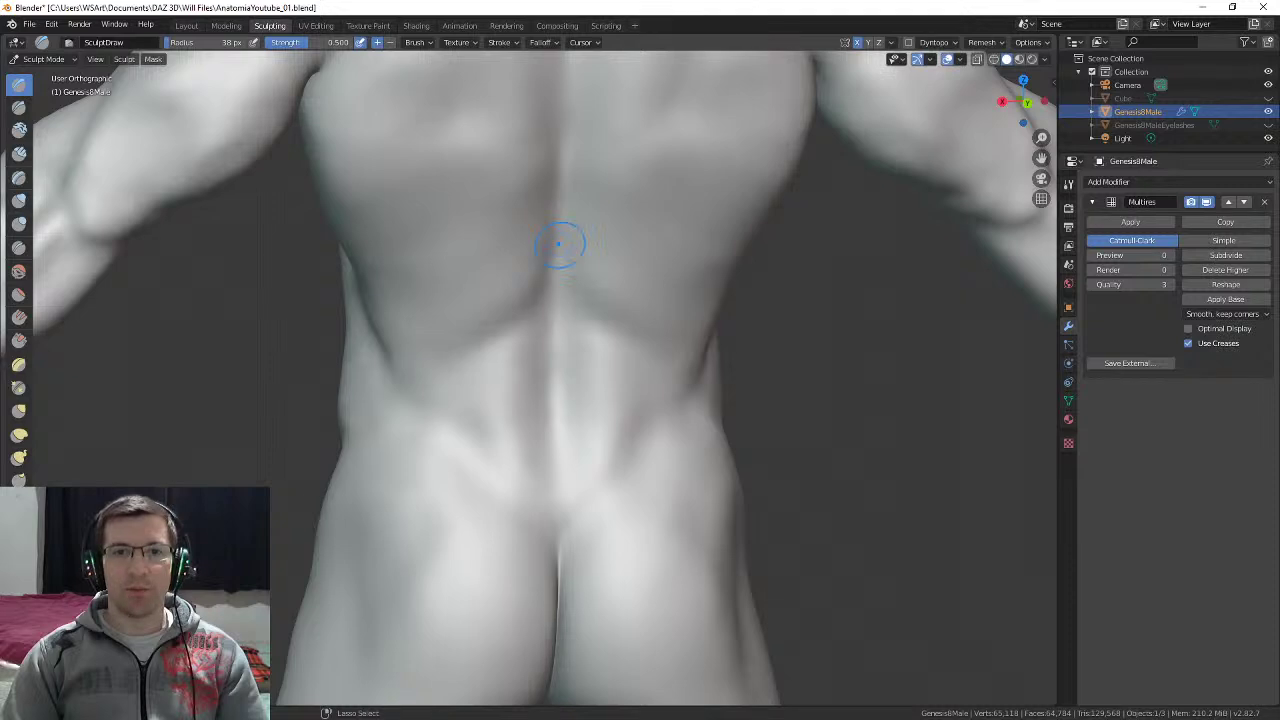
{"action": "scroll", "coordinate": [568, 295], "scroll_direction": "down", "scroll_amount": 2}
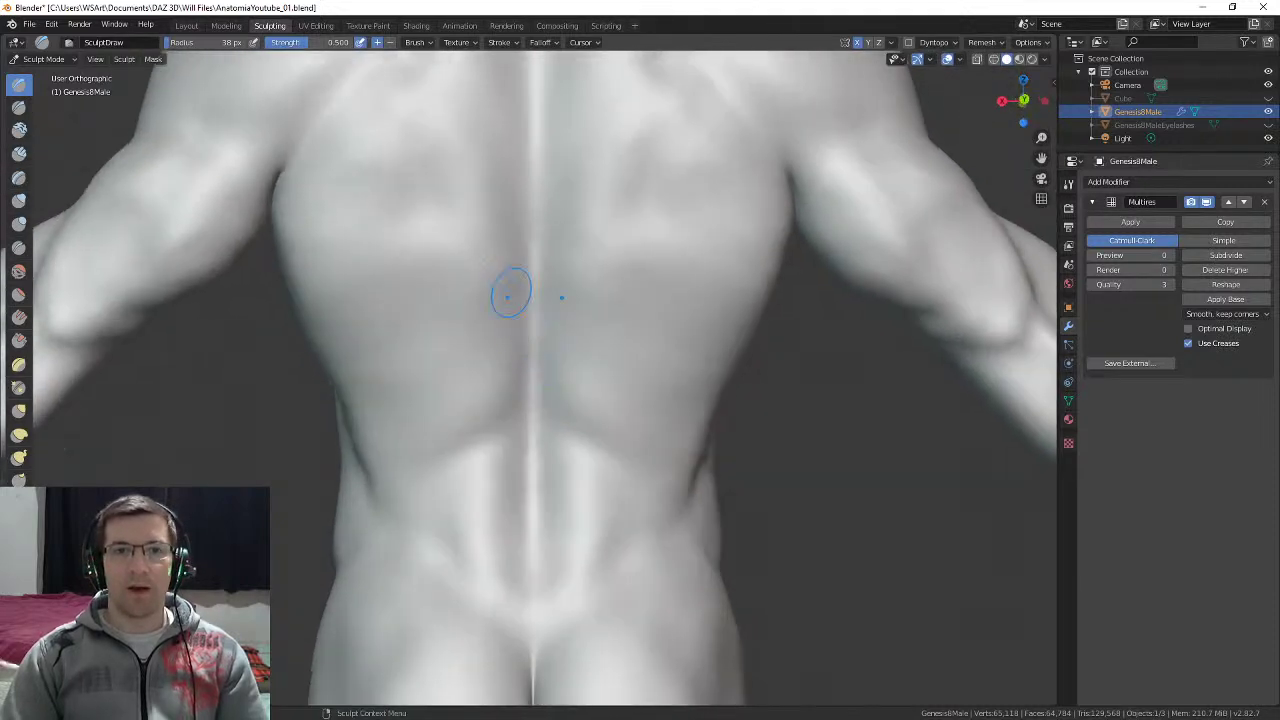
{"action": "middle_click_drag", "start_coordinate": [517, 282], "coordinate": [563, 283]}
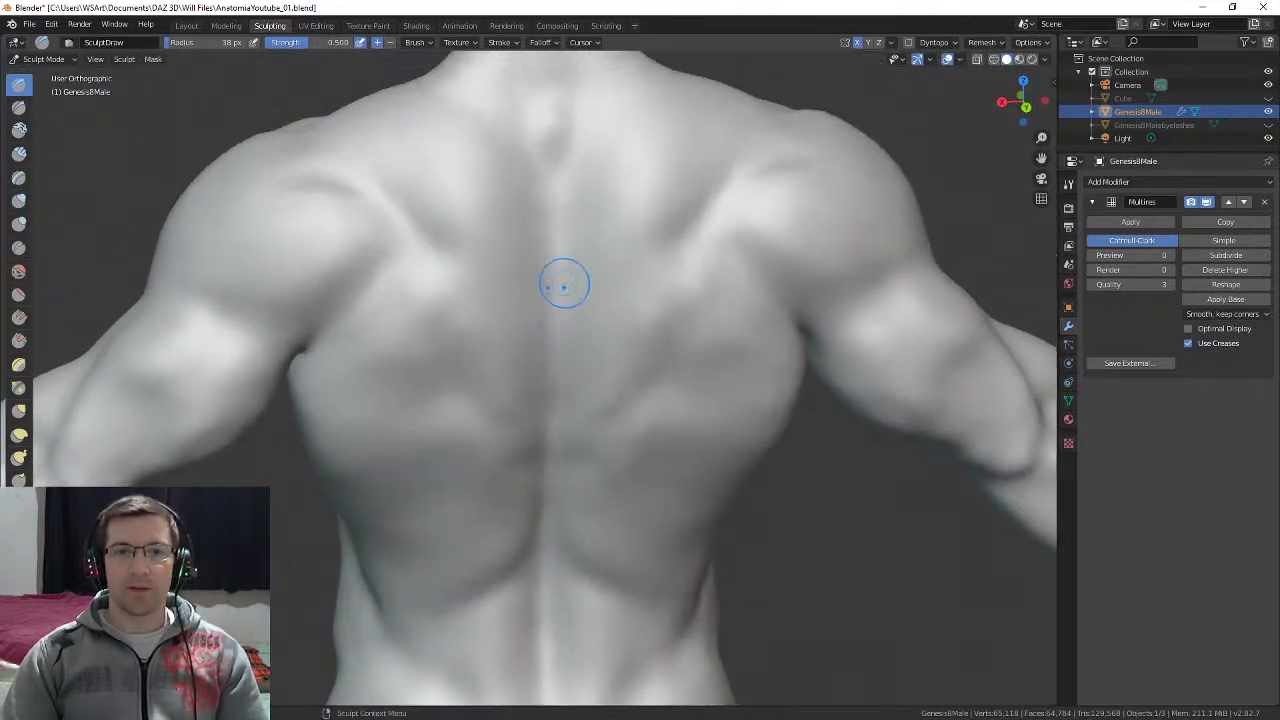
{"action": "mouse_move", "coordinate": [545, 195]}
{"action": "middle_mouse_down"}
{"action": "mouse_move", "coordinate": [566, 214]}
{"action": "mouse_move", "coordinate": [395, 184]}
{"action": "mouse_move", "coordinate": [371, 217]}
{"action": "mouse_move", "coordinate": [375, 190]}
{"action": "mouse_move", "coordinate": [431, 184]}
{"action": "middle_mouse_up"}
{"action": "middle_click_drag", "start_coordinate": [431, 350], "coordinate": [500, 340]}
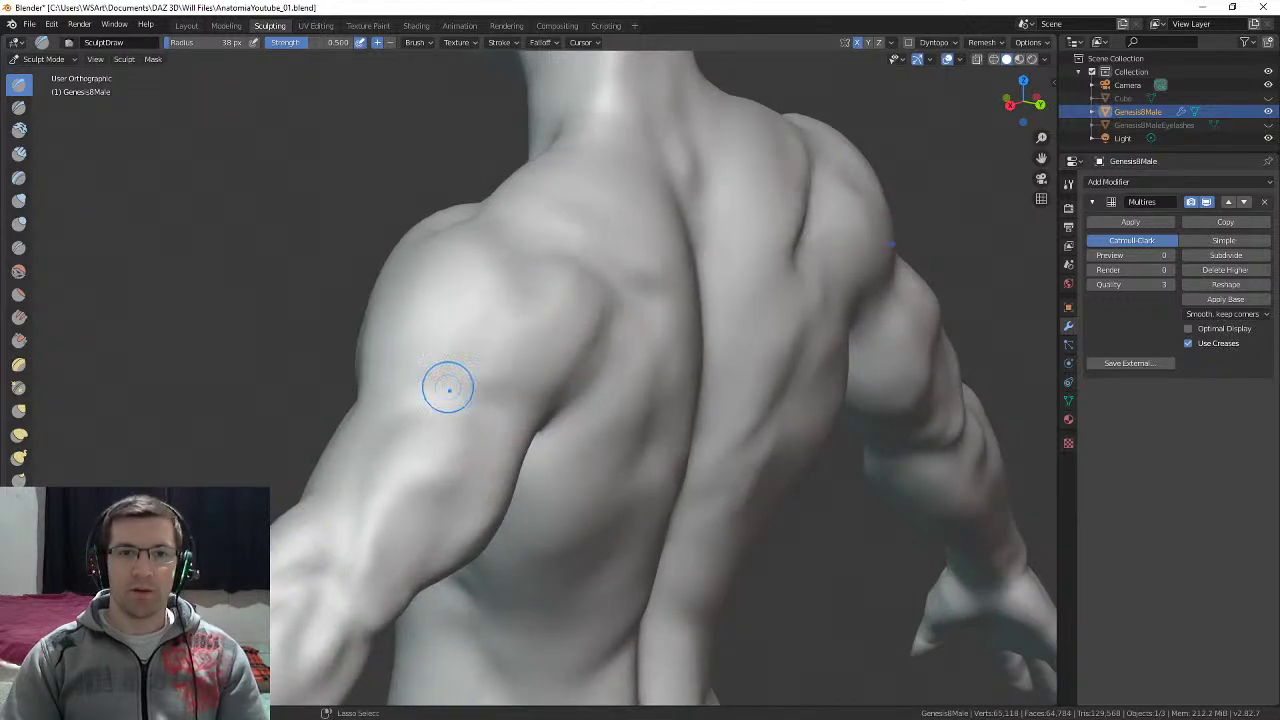
Step: Examine the torso and legs from the back around to the front
{"action": "mouse_move", "coordinate": [509, 302]}
{"action": "middle_mouse_down"}
{"action": "mouse_move", "coordinate": [591, 347]}
{"action": "mouse_move", "coordinate": [690, 350]}
{"action": "mouse_move", "coordinate": [781, 328]}
{"action": "mouse_move", "coordinate": [705, 290]}
{"action": "mouse_move", "coordinate": [686, 257]}
{"action": "mouse_move", "coordinate": [766, 357]}
{"action": "mouse_move", "coordinate": [700, 340]}
{"action": "mouse_move", "coordinate": [526, 340]}
{"action": "mouse_move", "coordinate": [586, 286]}
{"action": "mouse_move", "coordinate": [543, 266]}
{"action": "mouse_move", "coordinate": [480, 345]}
{"action": "mouse_move", "coordinate": [448, 312]}
{"action": "mouse_move", "coordinate": [422, 308]}
{"action": "mouse_move", "coordinate": [473, 319]}
{"action": "mouse_move", "coordinate": [615, 262]}
{"action": "mouse_move", "coordinate": [700, 309]}
{"action": "mouse_move", "coordinate": [688, 358]}
{"action": "middle_mouse_up"}
{"action": "middle_click_drag", "start_coordinate": [519, 487], "coordinate": [706, 345], "text": "shift"}
{"action": "scroll", "coordinate": [690, 385], "scroll_direction": "down", "scroll_amount": 3}
{"action": "middle_click_drag", "start_coordinate": [620, 513], "coordinate": [702, 338], "text": "shift"}
{"action": "middle_click_drag", "start_coordinate": [630, 440], "coordinate": [637, 321], "text": "shift"}
{"action": "middle_click_drag", "start_coordinate": [690, 361], "coordinate": [664, 361]}
{"action": "middle_click_drag", "start_coordinate": [668, 295], "coordinate": [678, 390], "text": "shift"}
{"action": "middle_click_drag", "start_coordinate": [649, 346], "coordinate": [620, 347]}
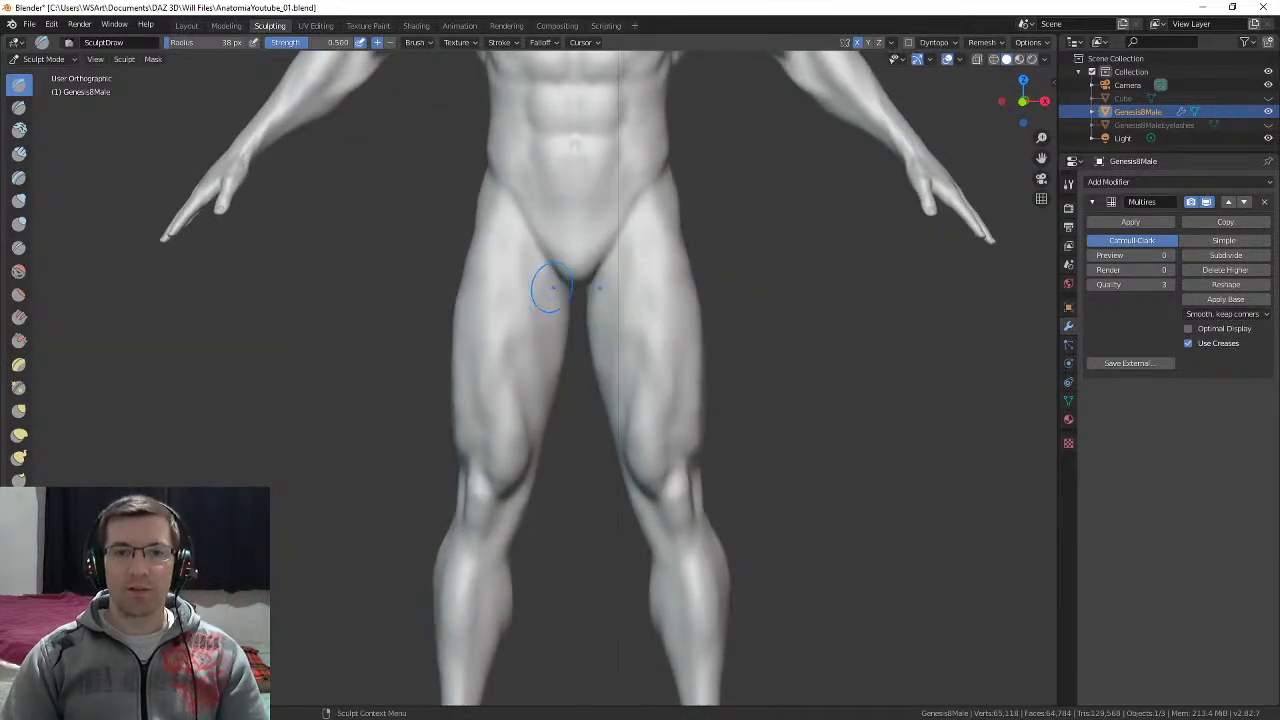
Step: Set the Draw brush to 79 px and shape the inner thighs below the groin
{"action": "middle_click_drag", "start_coordinate": [551, 289], "coordinate": [561, 362], "text": "shift"}
{"action": "middle_click_drag", "start_coordinate": [561, 362], "coordinate": [588, 330]}
{"action": "middle_click_drag", "start_coordinate": [588, 400], "coordinate": [624, 350]}
{"action": "mouse_move", "coordinate": [624, 350]}
{"action": "middle_mouse_down"}
{"action": "mouse_move", "coordinate": [574, 354]}
{"action": "mouse_move", "coordinate": [605, 346]}
{"action": "middle_mouse_up"}
{"action": "key", "text": "f"}
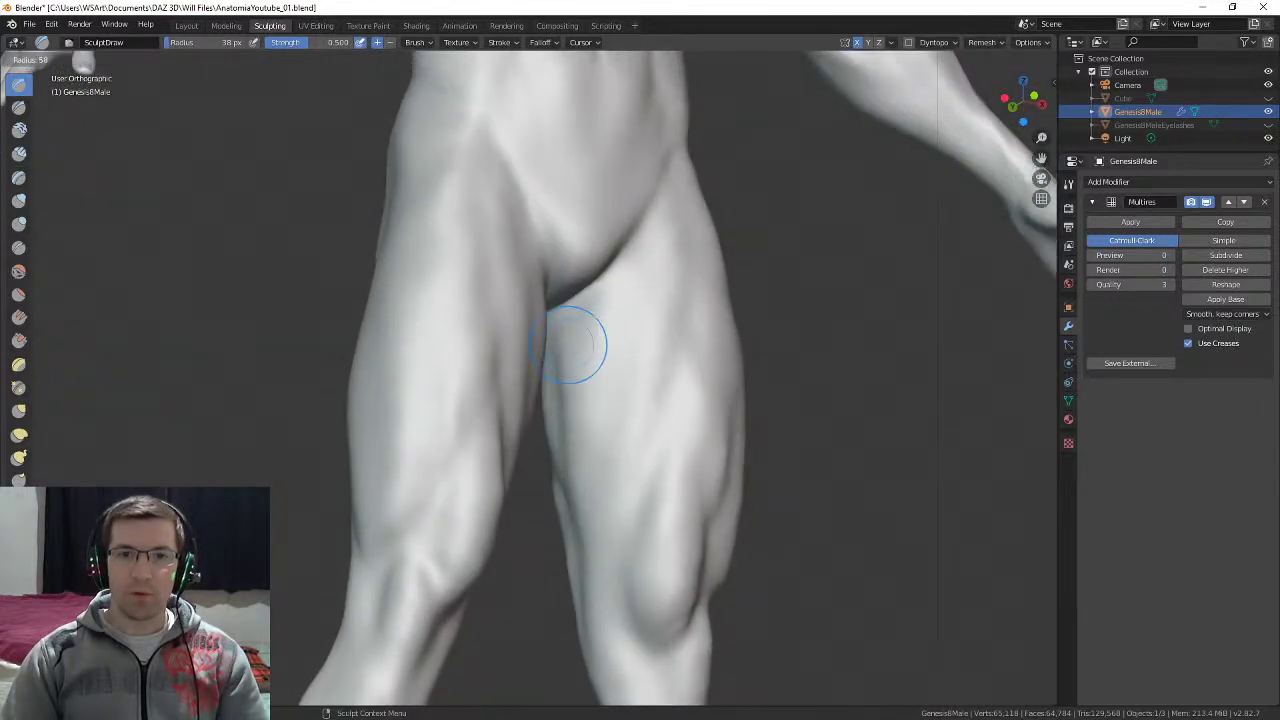
{"action": "left_click", "coordinate": [632, 346]}
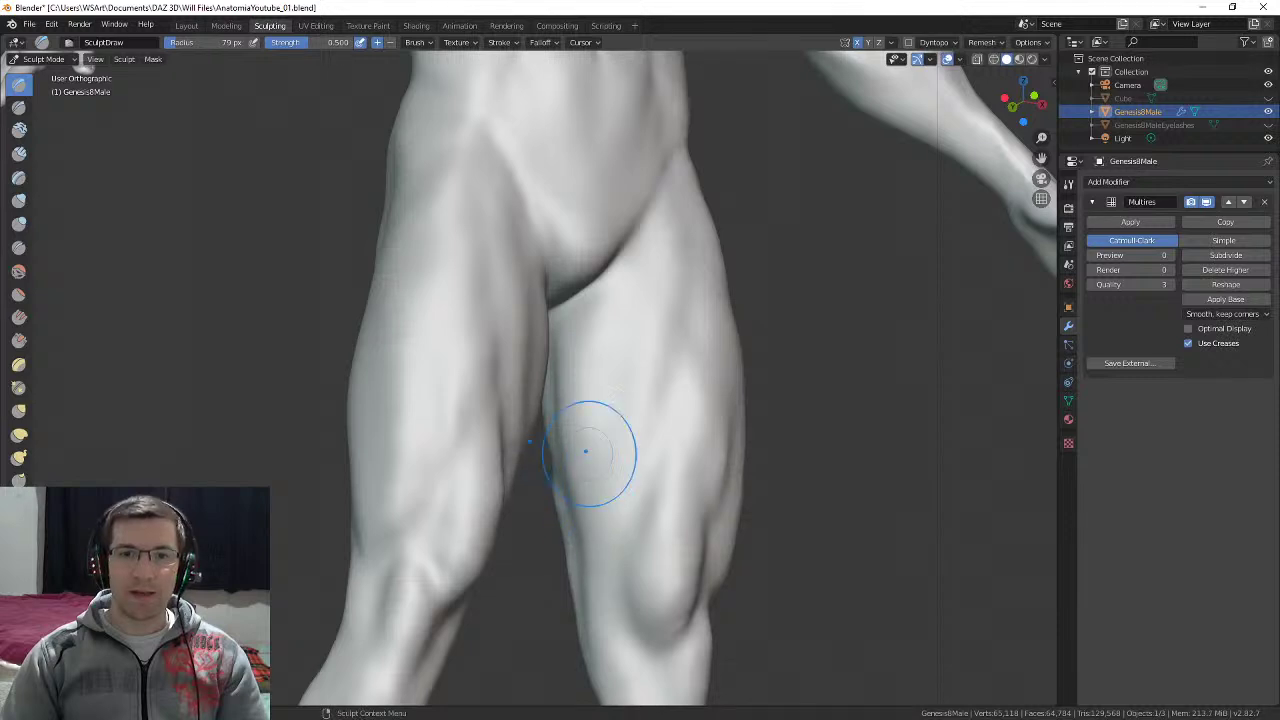
{"action": "middle_click_drag", "start_coordinate": [594, 413], "coordinate": [549, 406]}
{"action": "middle_click_drag", "start_coordinate": [555, 336], "coordinate": [606, 324]}
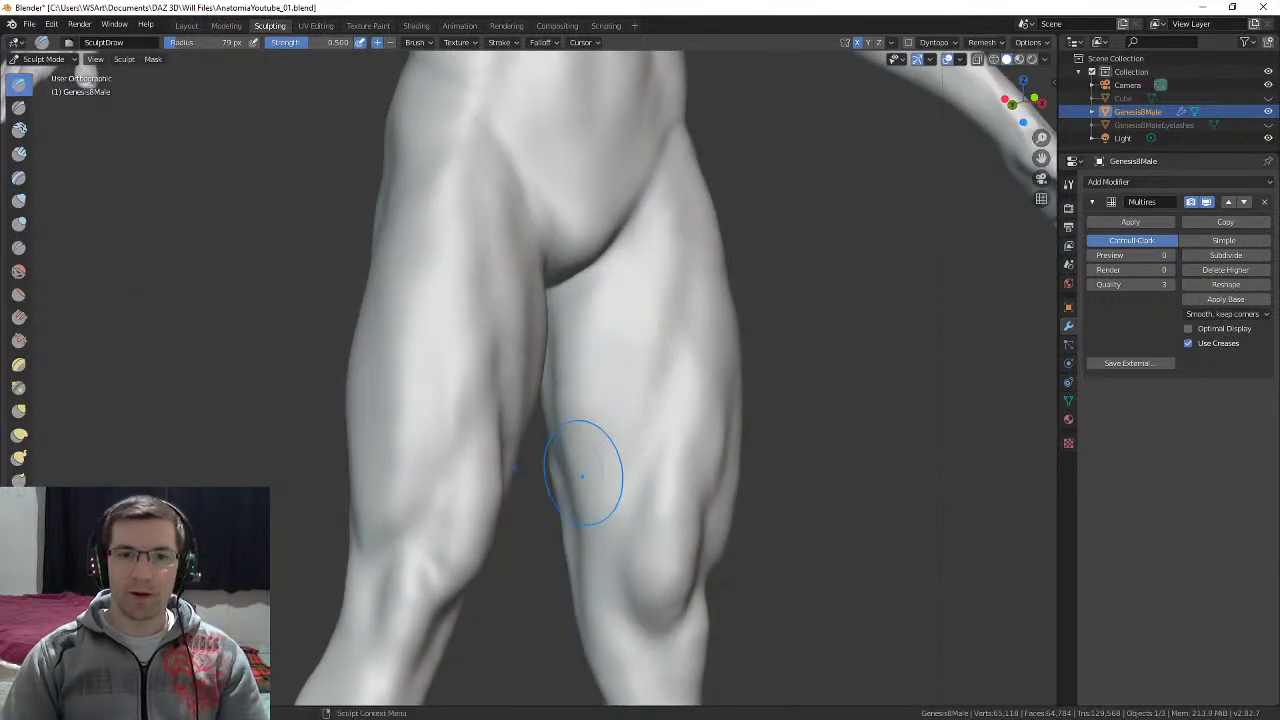
Step: Refine the hamstrings and the backs of the knees with the Draw brush at 56 px and 42 px
{"action": "mouse_move", "coordinate": [582, 475]}
{"action": "middle_mouse_down"}
{"action": "mouse_move", "coordinate": [728, 349]}
{"action": "mouse_move", "coordinate": [693, 336]}
{"action": "mouse_move", "coordinate": [557, 343]}
{"action": "mouse_move", "coordinate": [571, 343]}
{"action": "mouse_move", "coordinate": [551, 314]}
{"action": "middle_mouse_up"}
{"action": "middle_click_drag", "start_coordinate": [540, 420], "coordinate": [590, 422]}
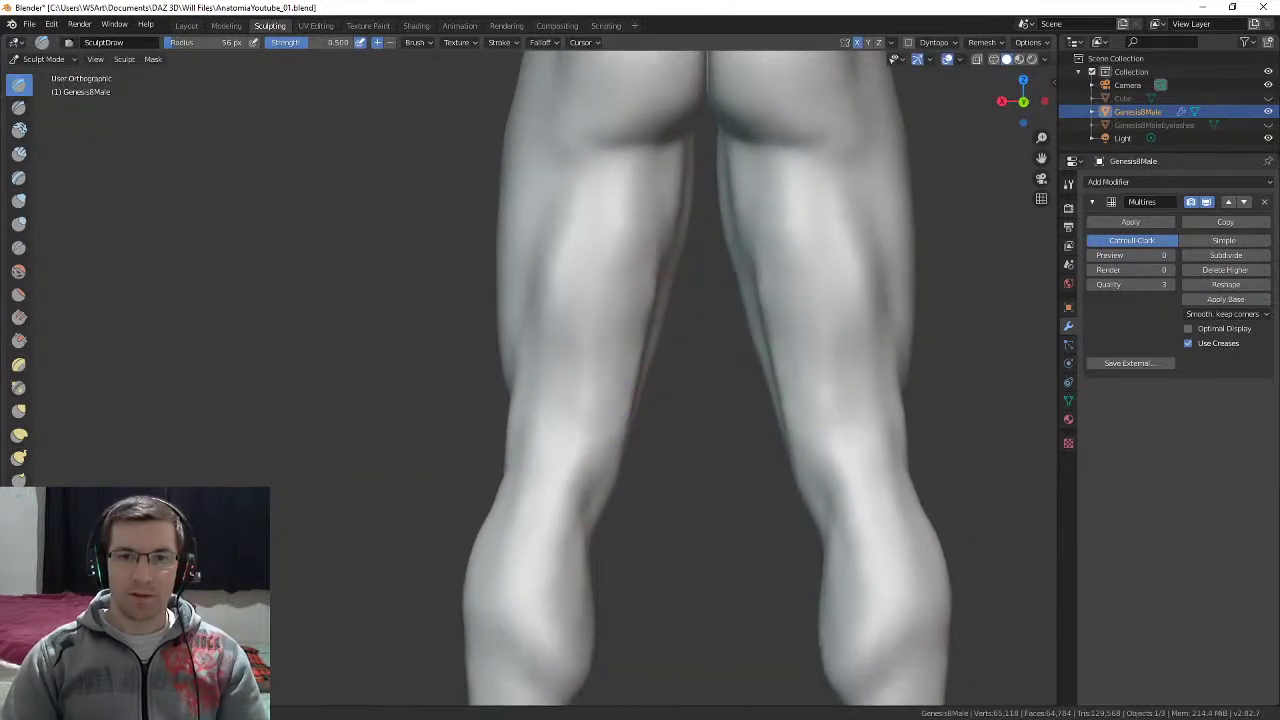
{"action": "mouse_move", "coordinate": [585, 488]}
{"action": "middle_mouse_down"}
{"action": "mouse_move", "coordinate": [560, 462]}
{"action": "mouse_move", "coordinate": [568, 420]}
{"action": "mouse_move", "coordinate": [536, 372]}
{"action": "middle_mouse_up"}
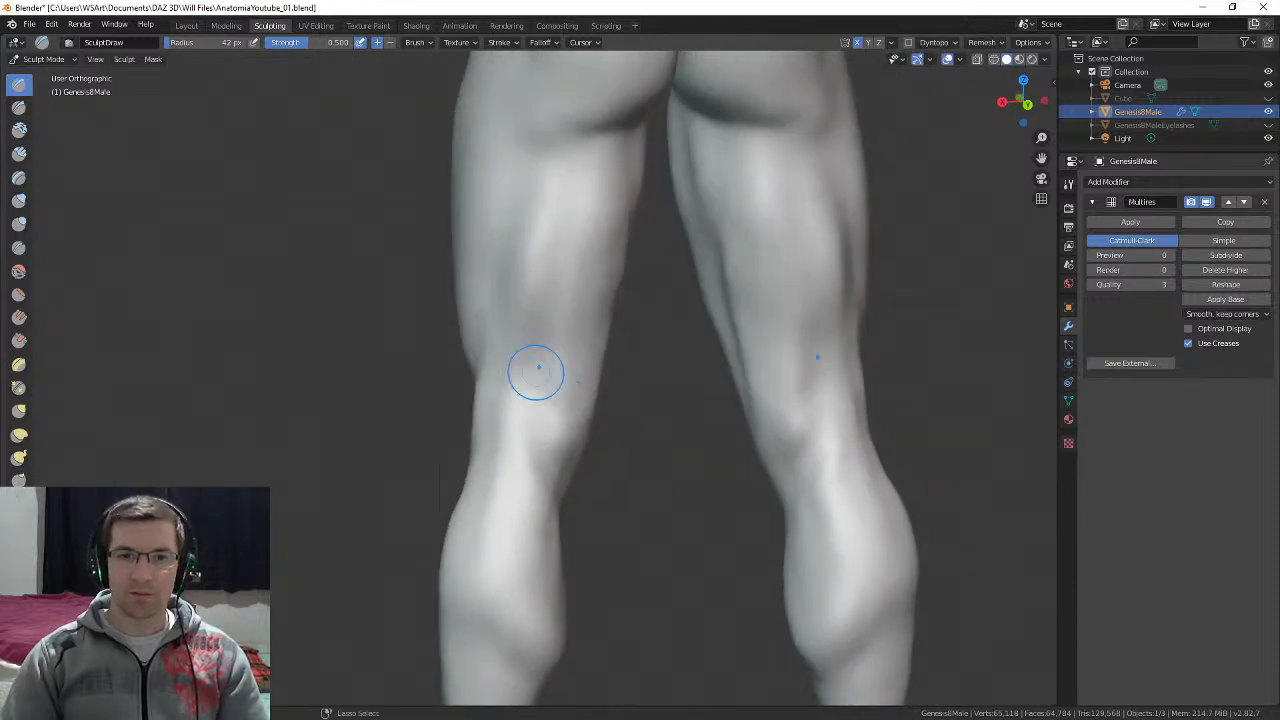
{"action": "middle_click_drag", "start_coordinate": [504, 417], "coordinate": [568, 410]}
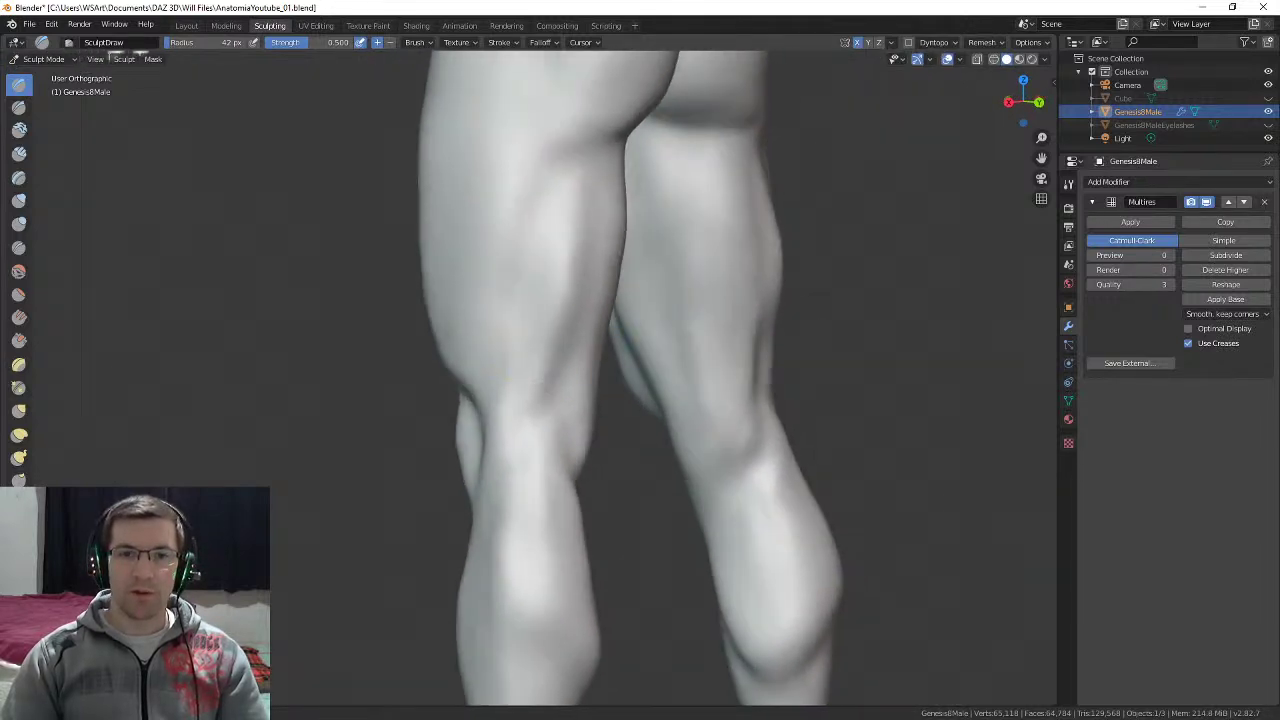
{"action": "mouse_move", "coordinate": [549, 194]}
{"action": "middle_mouse_down"}
{"action": "mouse_move", "coordinate": [643, 345]}
{"action": "mouse_move", "coordinate": [606, 346]}
{"action": "middle_mouse_up"}
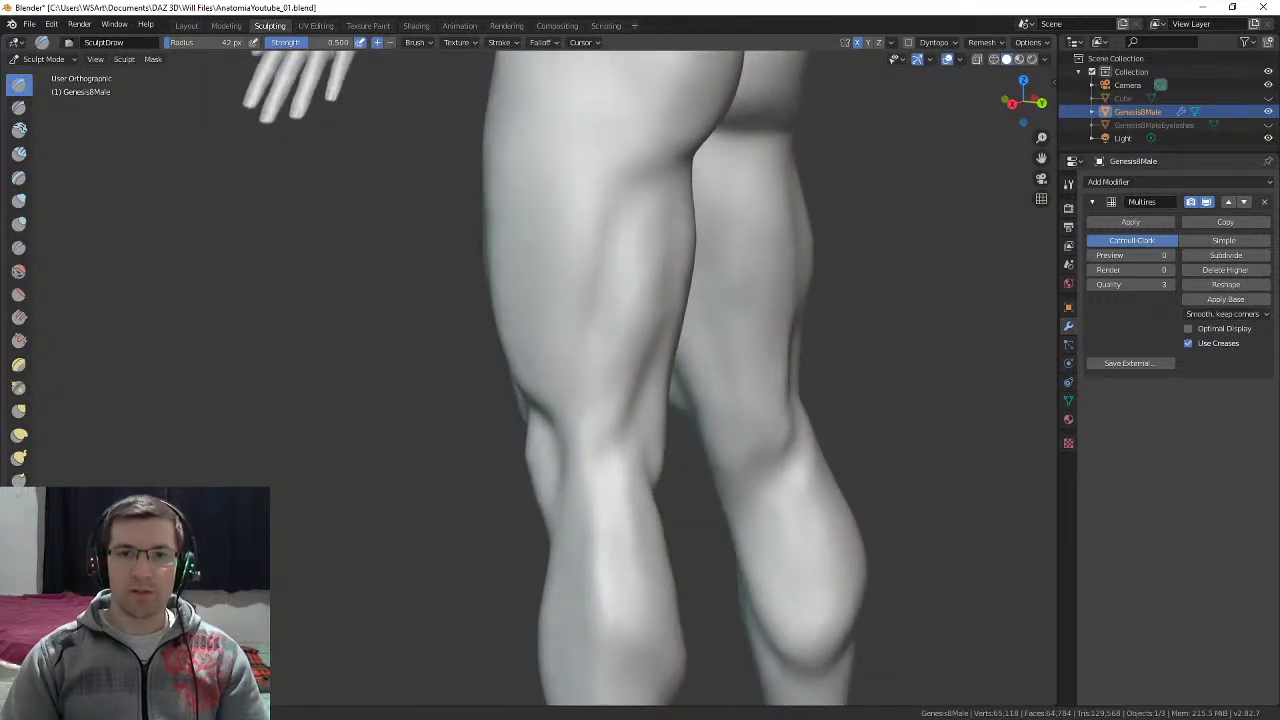
Step: Shape the buttocks and the fold beneath them at 42 px, and the sides of the hips with the Draw brush at 75 px
{"action": "mouse_move", "coordinate": [650, 308]}
{"action": "middle_mouse_down"}
{"action": "mouse_move", "coordinate": [750, 280]}
{"action": "mouse_move", "coordinate": [677, 320]}
{"action": "middle_mouse_up"}
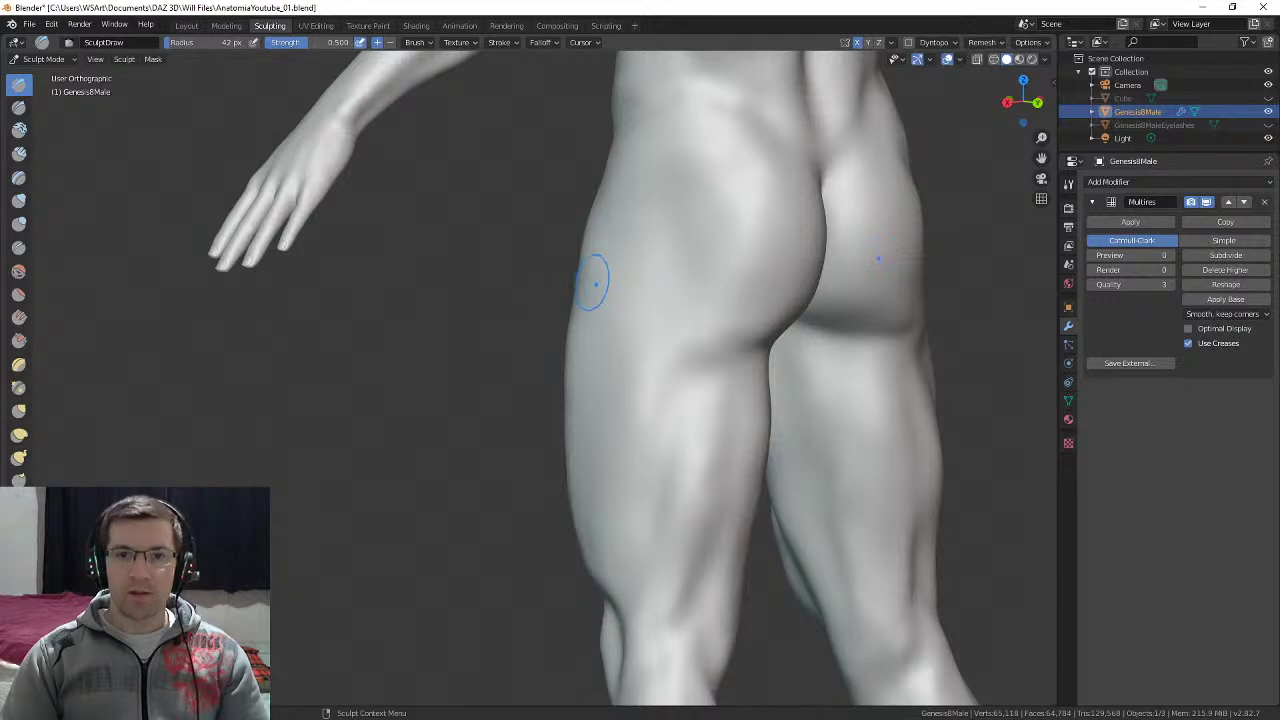
{"action": "middle_click_drag", "start_coordinate": [653, 315], "coordinate": [700, 305]}
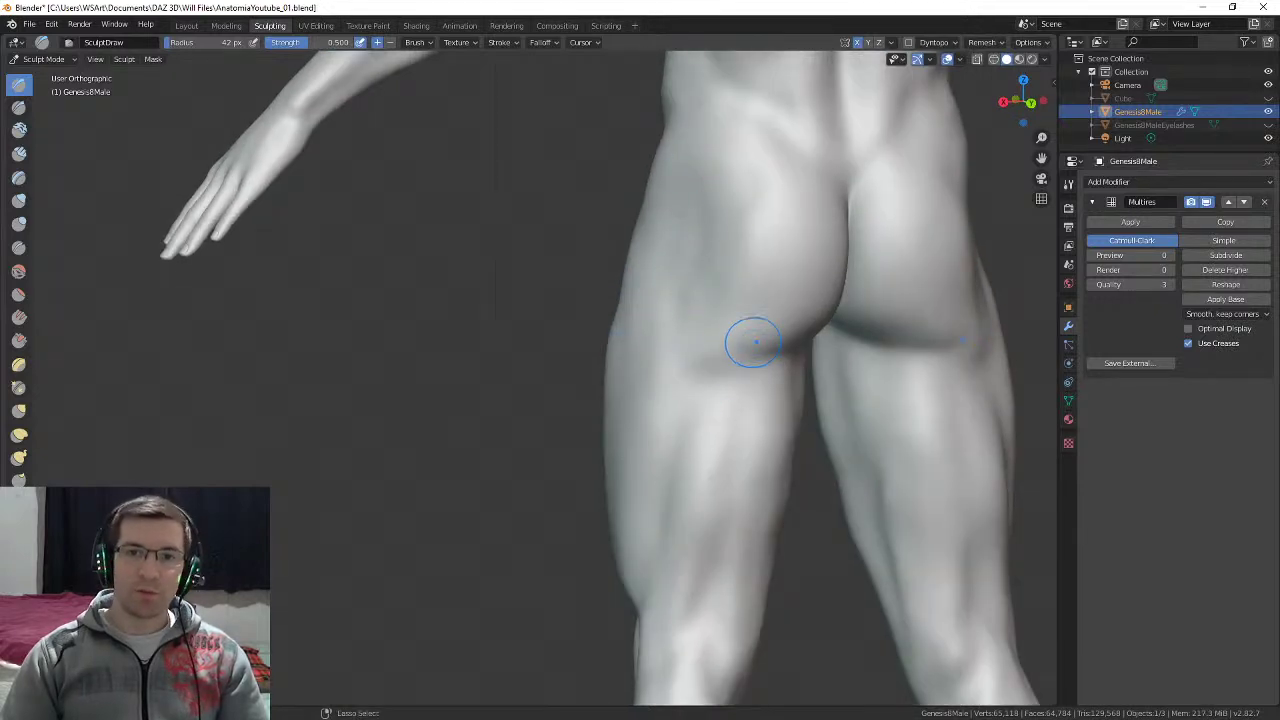
{"action": "mouse_move", "coordinate": [751, 343]}
{"action": "middle_mouse_down"}
{"action": "mouse_move", "coordinate": [724, 324]}
{"action": "mouse_move", "coordinate": [723, 296]}
{"action": "mouse_move", "coordinate": [754, 280]}
{"action": "middle_mouse_up"}
{"action": "key", "text": "f"}
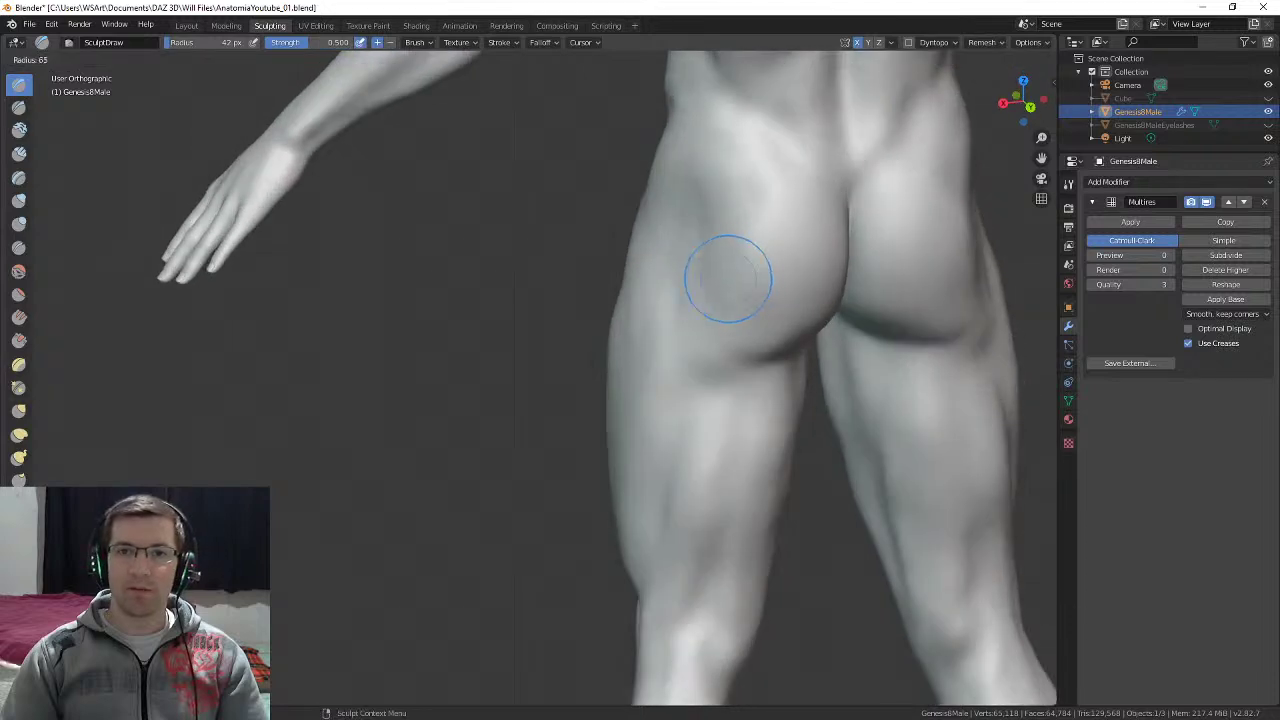
{"action": "left_click", "coordinate": [777, 279]}
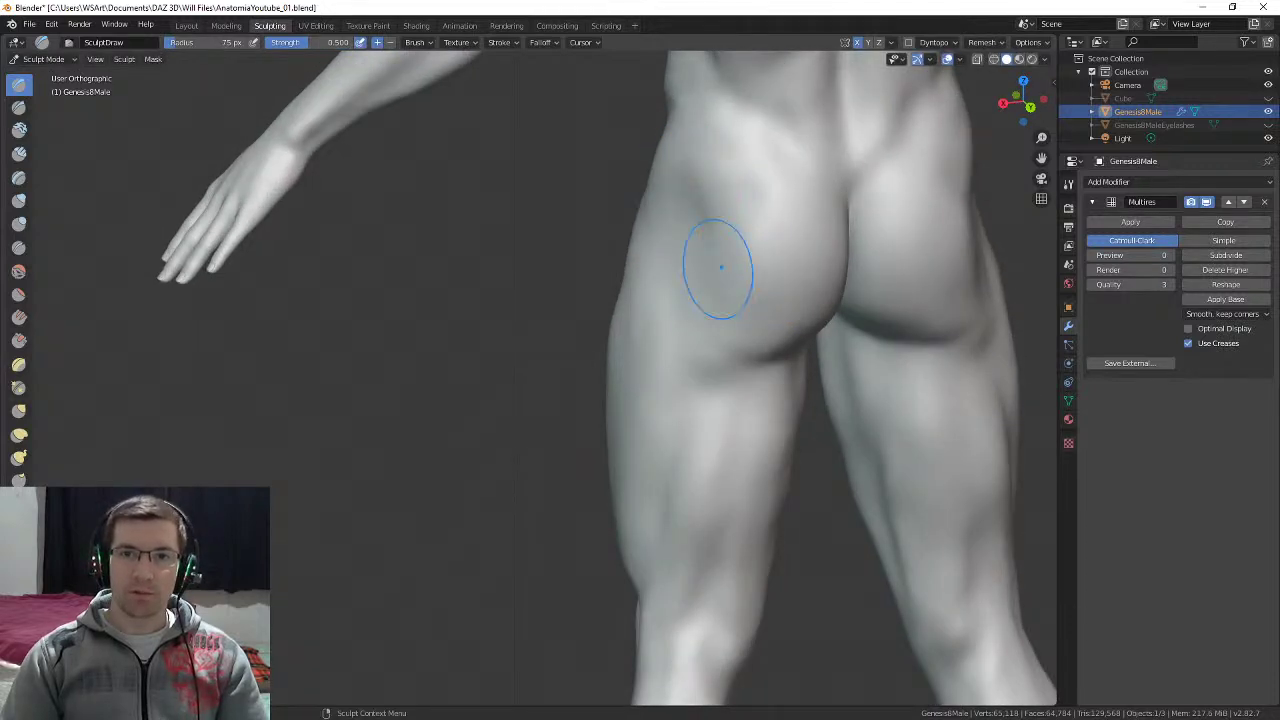
{"action": "mouse_move", "coordinate": [694, 329]}
{"action": "middle_mouse_down"}
{"action": "mouse_move", "coordinate": [730, 330]}
{"action": "mouse_move", "coordinate": [671, 314]}
{"action": "mouse_move", "coordinate": [686, 257]}
{"action": "mouse_move", "coordinate": [978, 254]}
{"action": "middle_mouse_up"}
{"action": "middle_click_drag", "start_coordinate": [620, 303], "coordinate": [591, 291]}
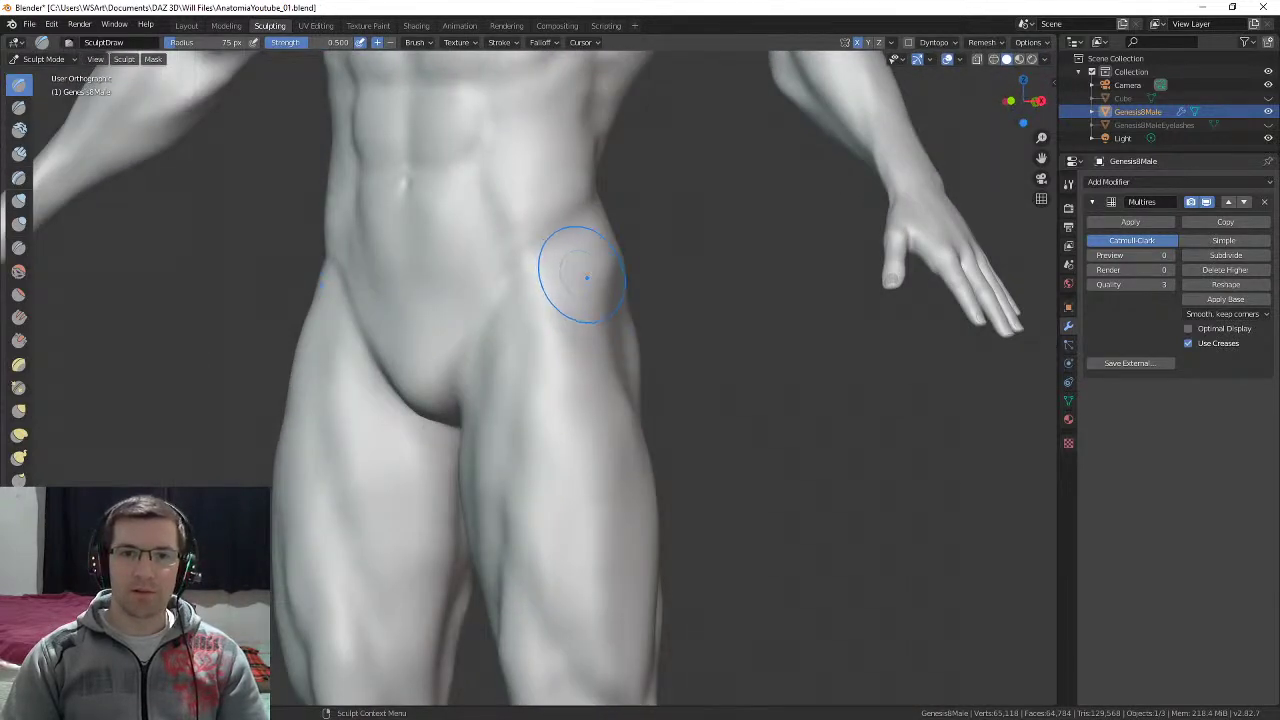
Step: Set the Draw brush to 52 px and define the groin creases, lower abdomen and front of the hips
{"action": "key", "text": "f"}
{"action": "left_click", "coordinate": [569, 251]}
{"action": "middle_click_drag", "start_coordinate": [549, 249], "coordinate": [514, 234]}
{"action": "middle_click_drag", "start_coordinate": [488, 275], "coordinate": [531, 269]}
{"action": "left_click_drag", "start_coordinate": [518, 255], "coordinate": [500, 300], "text": "ctrl"}
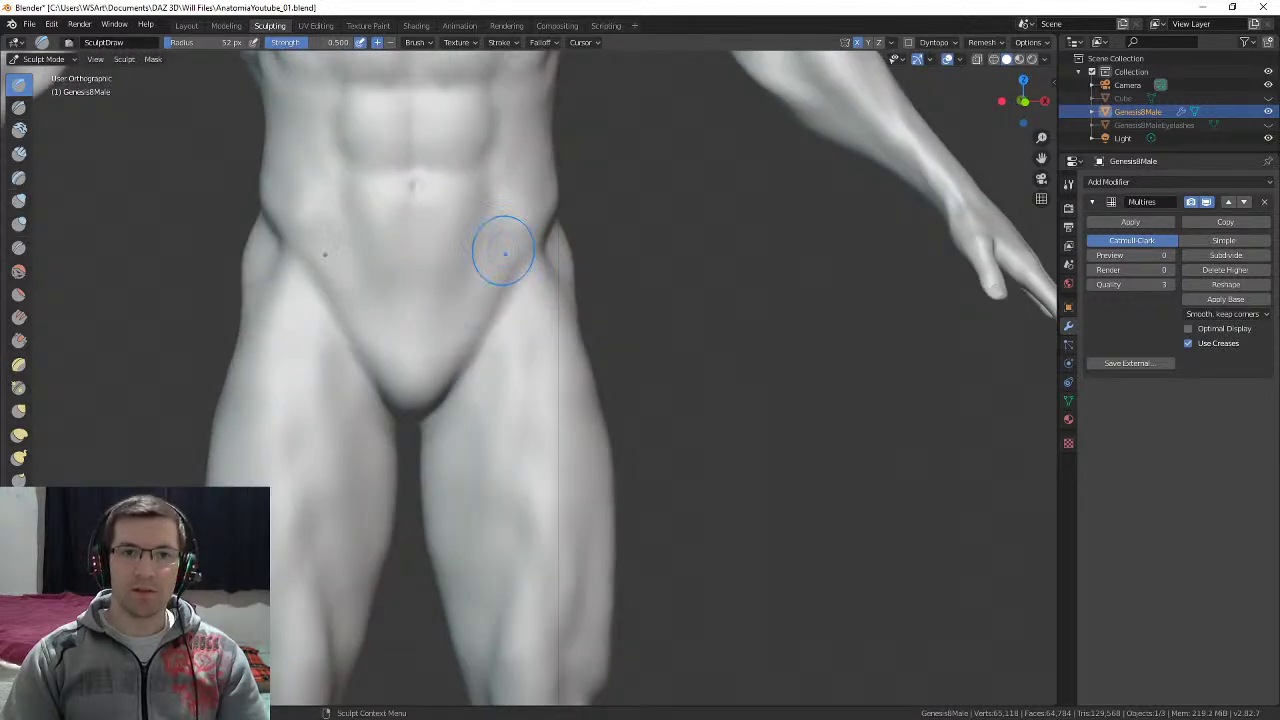
{"action": "middle_click_drag", "start_coordinate": [464, 343], "coordinate": [454, 299]}
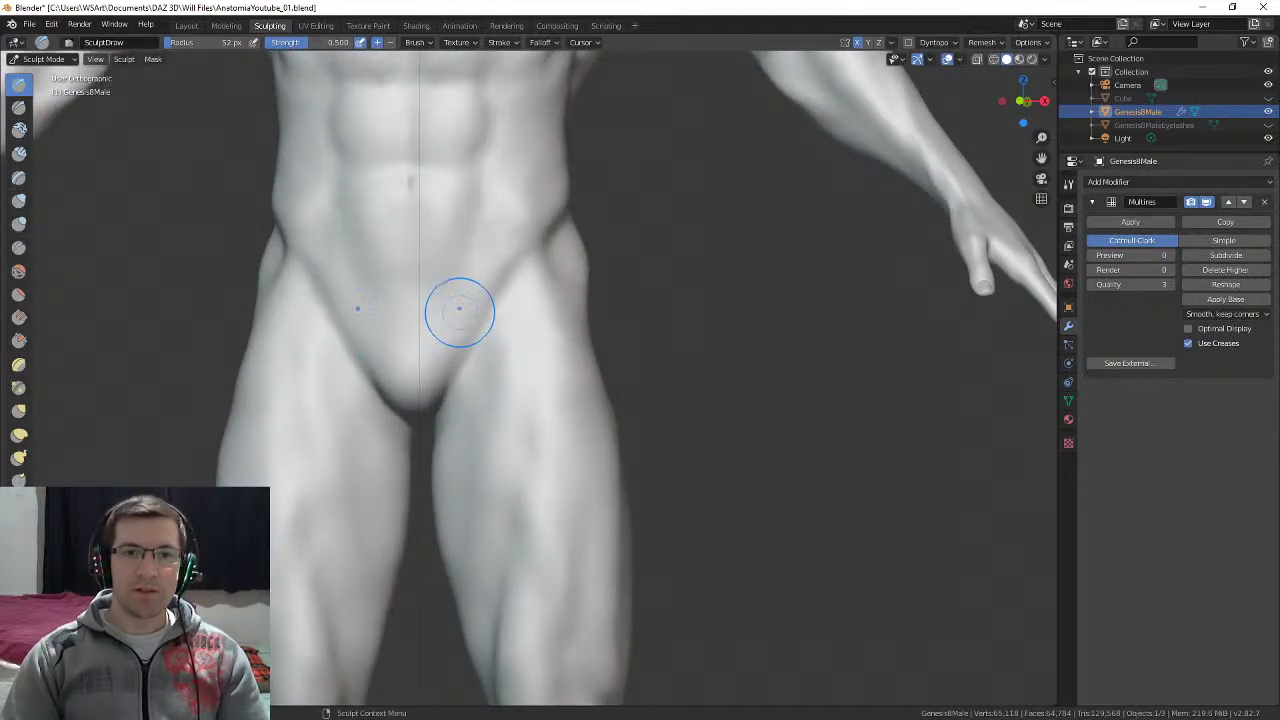
{"action": "middle_click_drag", "start_coordinate": [501, 358], "coordinate": [526, 366]}
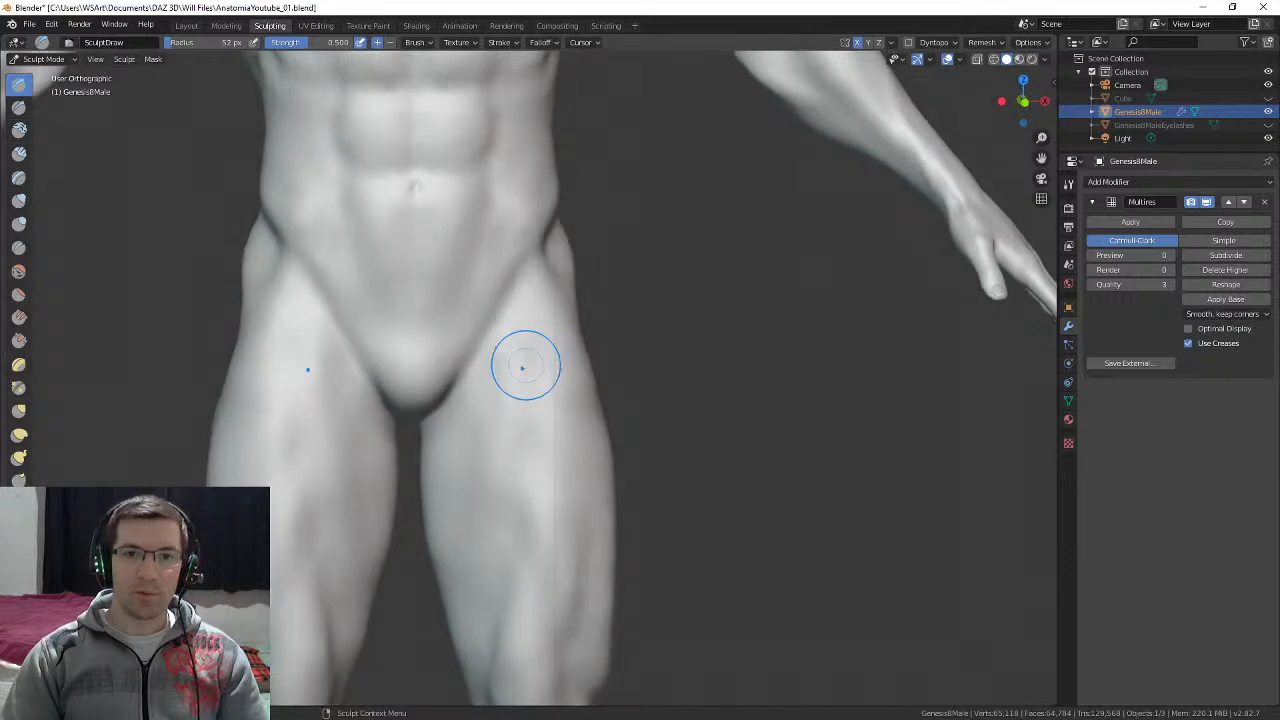
{"action": "middle_click_drag", "start_coordinate": [540, 303], "coordinate": [492, 303]}
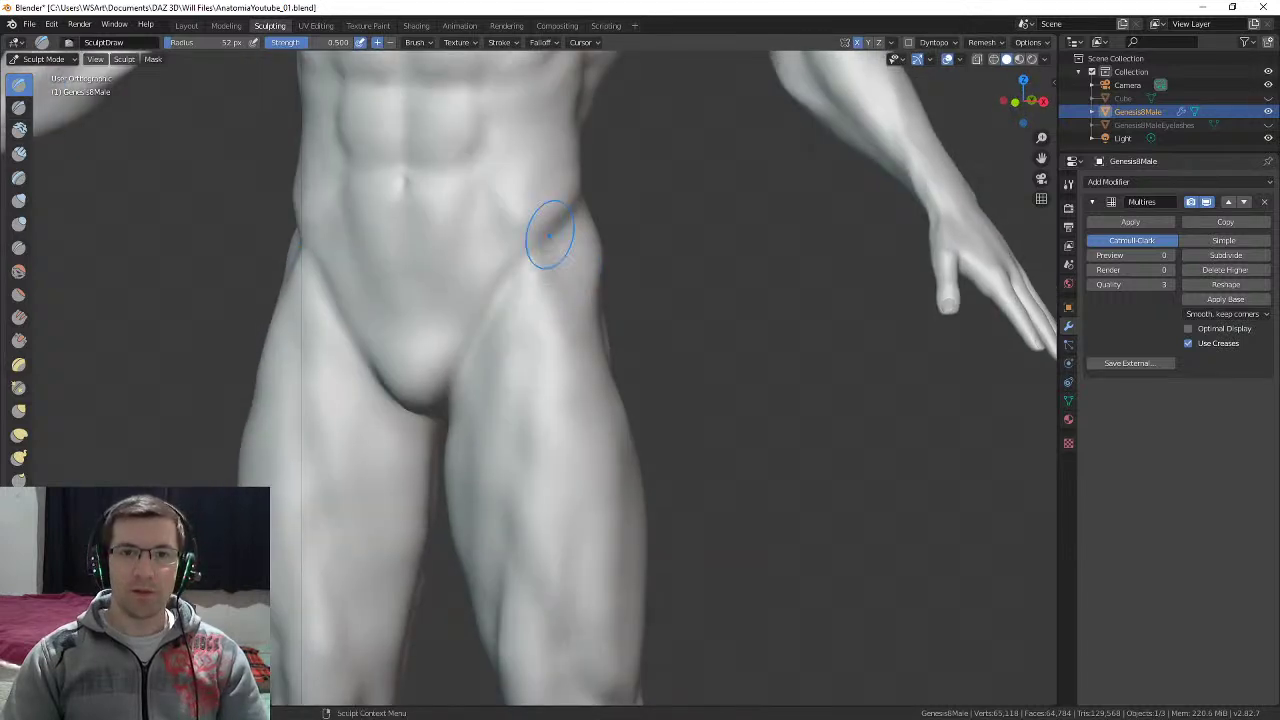
{"action": "middle_click_drag", "start_coordinate": [551, 223], "coordinate": [554, 282]}
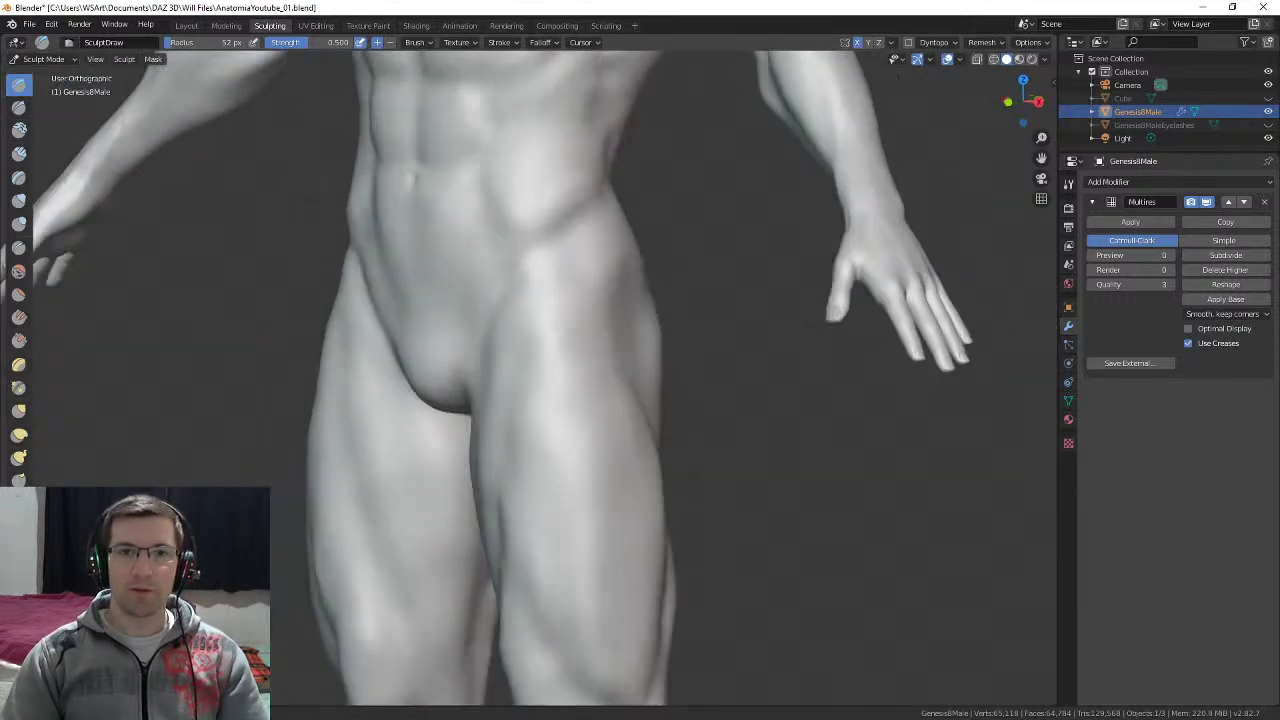
Step: Set the Draw brush to 39 px and define the separations between the muscles on the front and inside of the thighs
{"action": "mouse_move", "coordinate": [580, 411]}
{"action": "middle_mouse_down"}
{"action": "mouse_move", "coordinate": [566, 431]}
{"action": "mouse_move", "coordinate": [554, 403]}
{"action": "middle_mouse_up"}
{"action": "key", "text": "f"}
{"action": "left_click", "coordinate": [562, 424]}
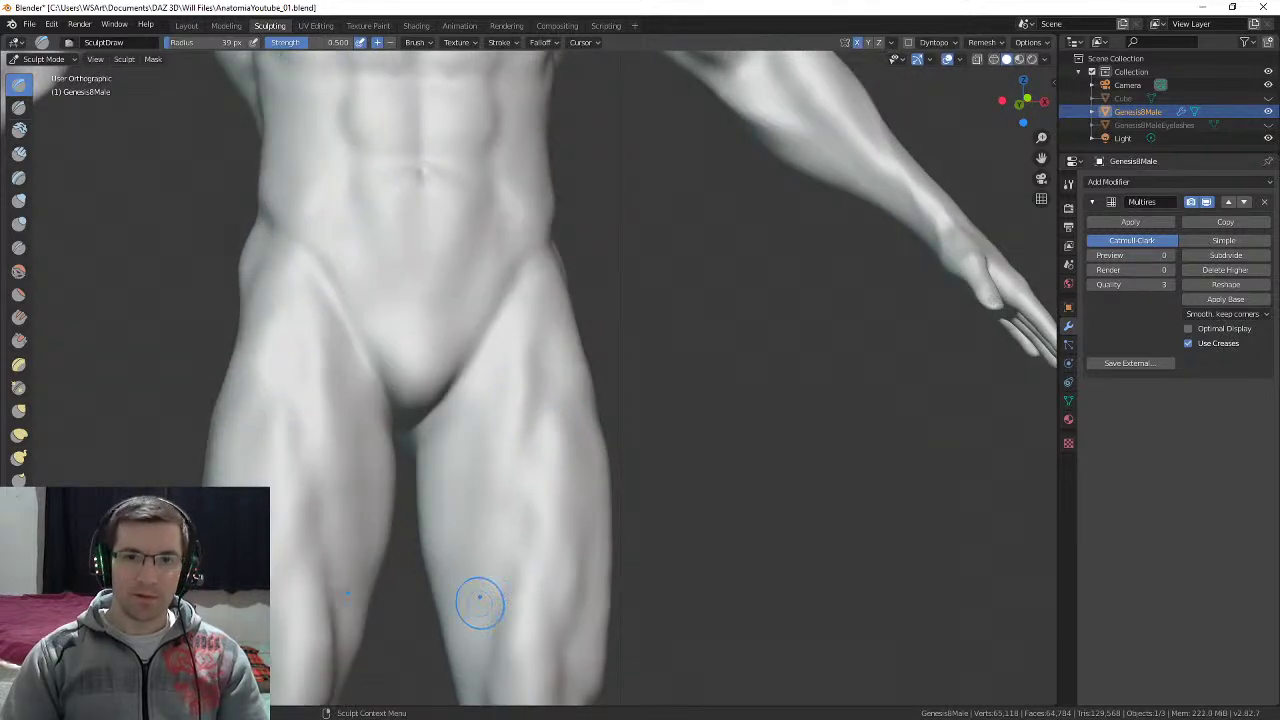
{"action": "middle_click_drag", "start_coordinate": [495, 455], "coordinate": [509, 451]}
{"action": "middle_click_drag", "start_coordinate": [449, 620], "coordinate": [470, 600]}
{"action": "middle_click_drag", "start_coordinate": [520, 380], "coordinate": [524, 364]}
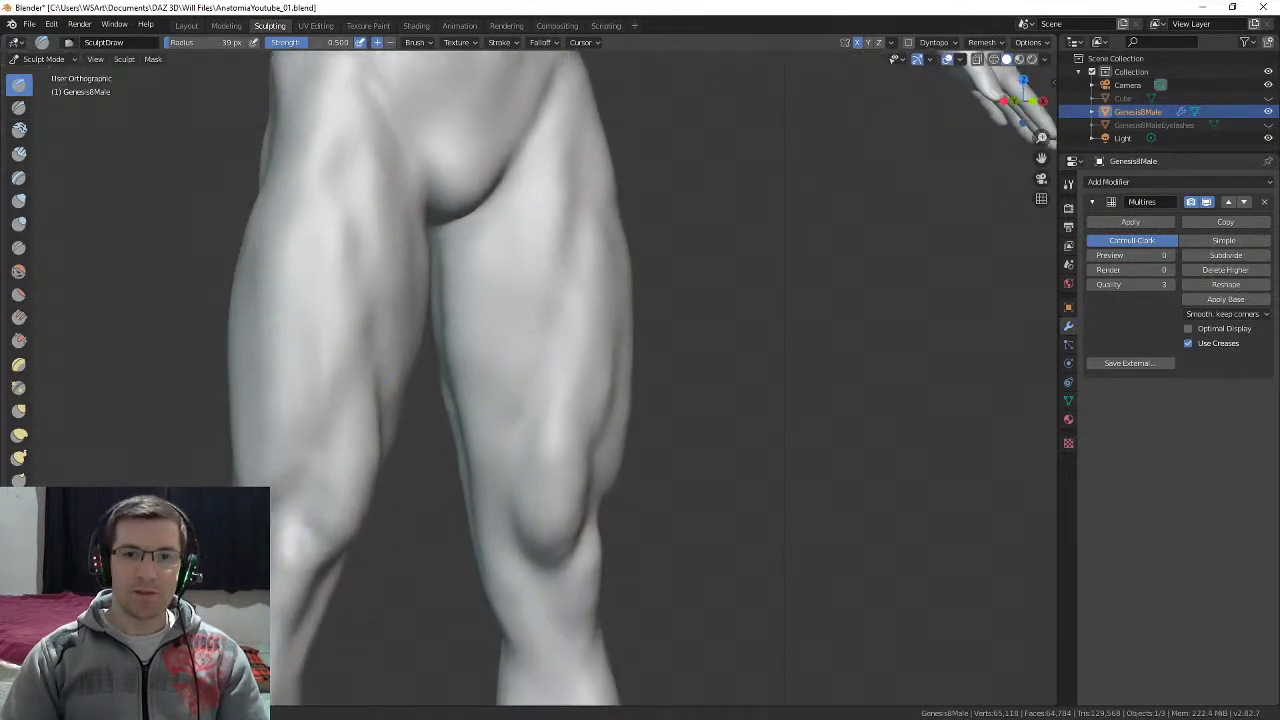
Step: Set the Draw brush to 79 px and refine the inner thighs and the hamstring masses on the backs of the thighs
{"action": "mouse_move", "coordinate": [509, 422]}
{"action": "middle_mouse_down"}
{"action": "mouse_move", "coordinate": [475, 488]}
{"action": "mouse_move", "coordinate": [456, 486]}
{"action": "mouse_move", "coordinate": [484, 490]}
{"action": "middle_mouse_up"}
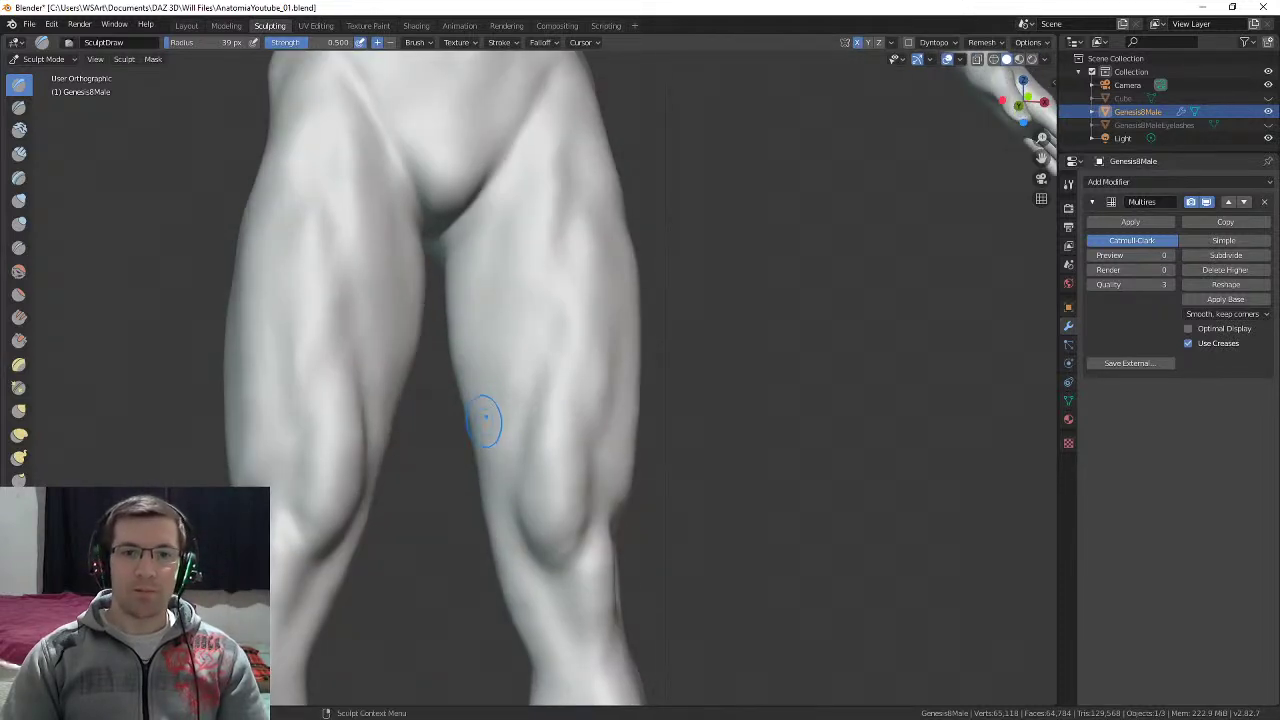
{"action": "key", "text": "f"}
{"action": "left_click", "coordinate": [513, 429]}
{"action": "mouse_move", "coordinate": [496, 420]}
{"action": "middle_mouse_down"}
{"action": "mouse_move", "coordinate": [521, 424]}
{"action": "mouse_move", "coordinate": [505, 392]}
{"action": "mouse_move", "coordinate": [543, 386]}
{"action": "mouse_move", "coordinate": [520, 430]}
{"action": "middle_mouse_up"}
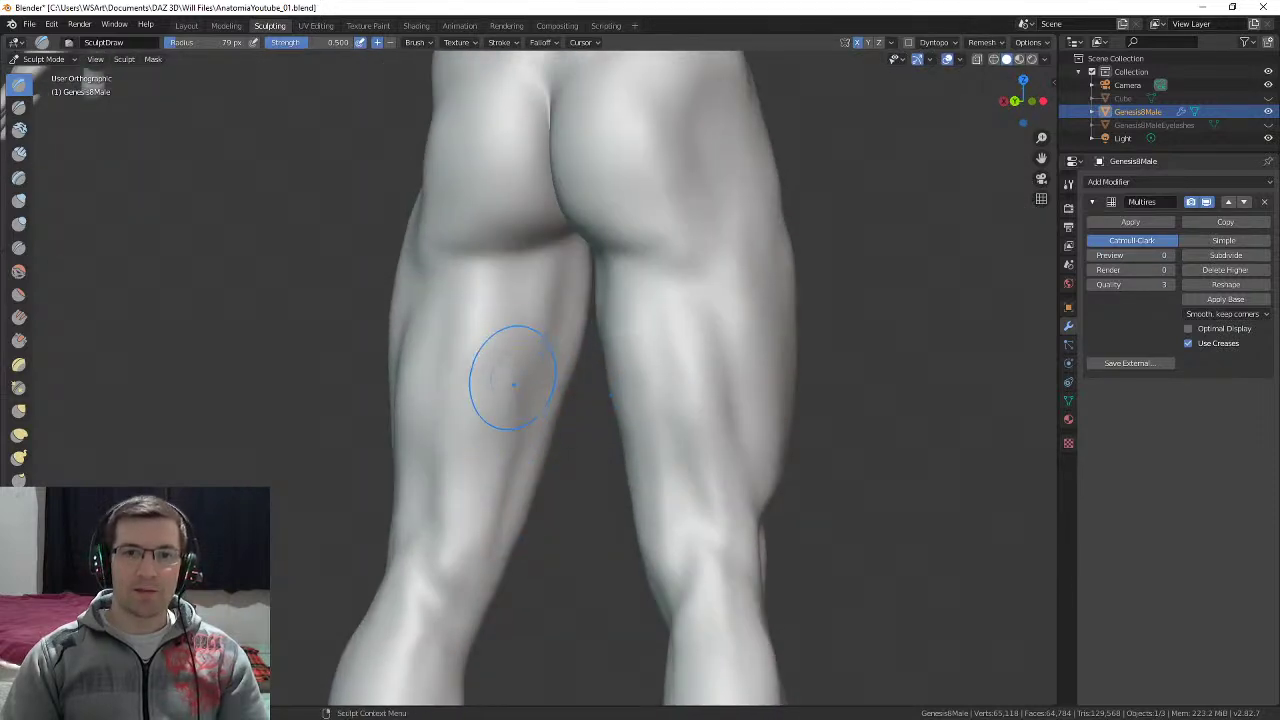
{"action": "mouse_move", "coordinate": [508, 380]}
{"action": "middle_mouse_down"}
{"action": "mouse_move", "coordinate": [537, 386]}
{"action": "mouse_move", "coordinate": [511, 418]}
{"action": "middle_mouse_up"}
Step: Set the Draw brush to 44 px and define the hamstring separations along the back, inner and outer sides of the thighs
{"action": "key", "text": "f"}
{"action": "left_click", "coordinate": [511, 418]}
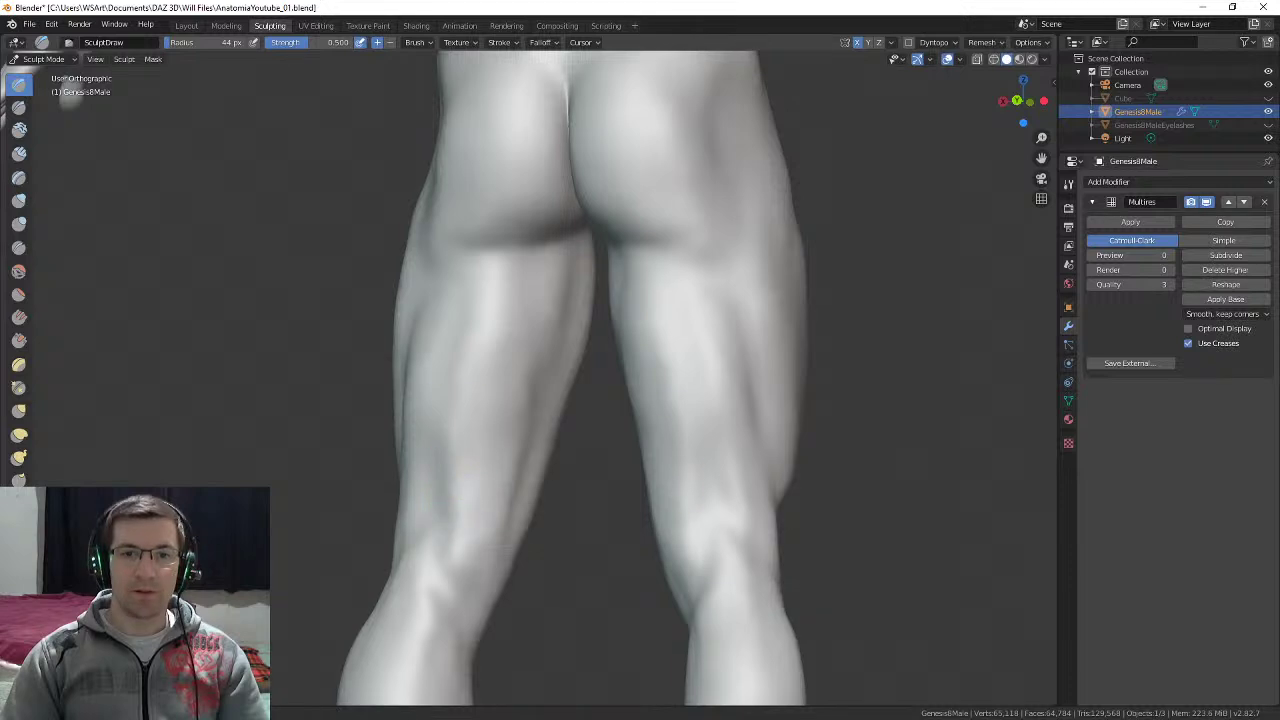
{"action": "middle_click_drag", "start_coordinate": [457, 586], "coordinate": [474, 451]}
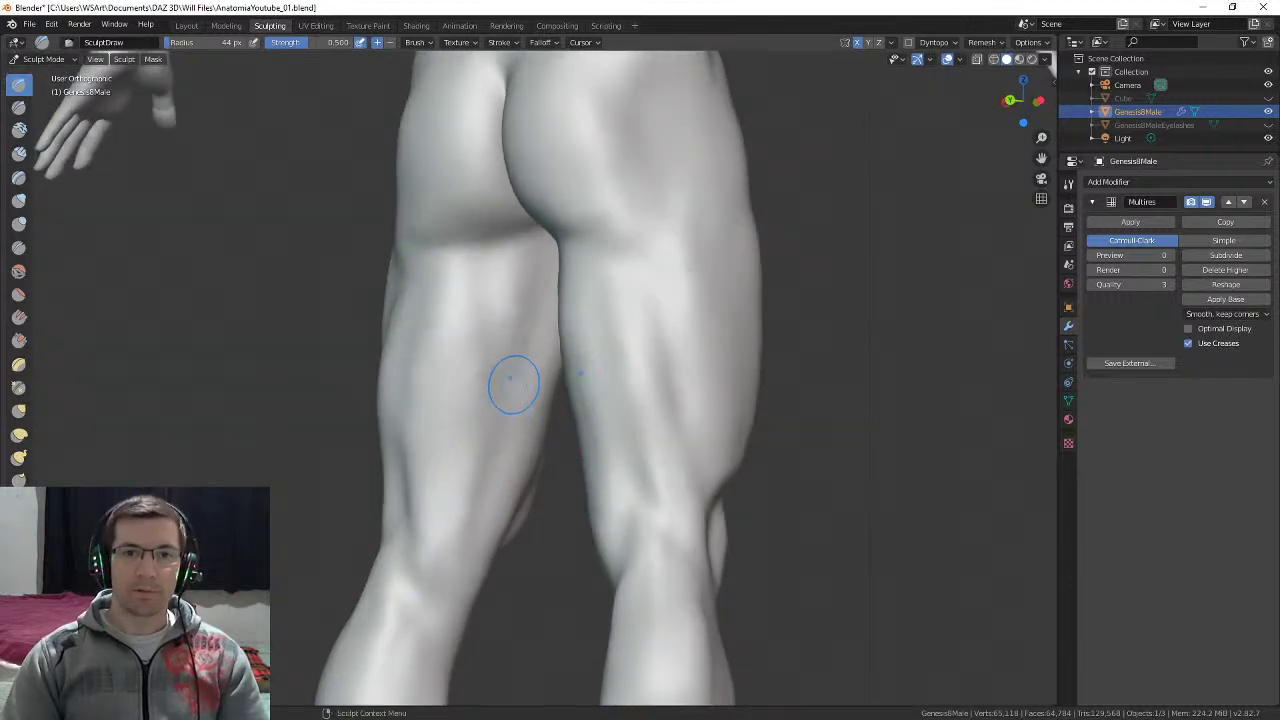
{"action": "middle_click_drag", "start_coordinate": [513, 384], "coordinate": [591, 303]}
{"action": "middle_click_drag", "start_coordinate": [557, 385], "coordinate": [528, 391]}
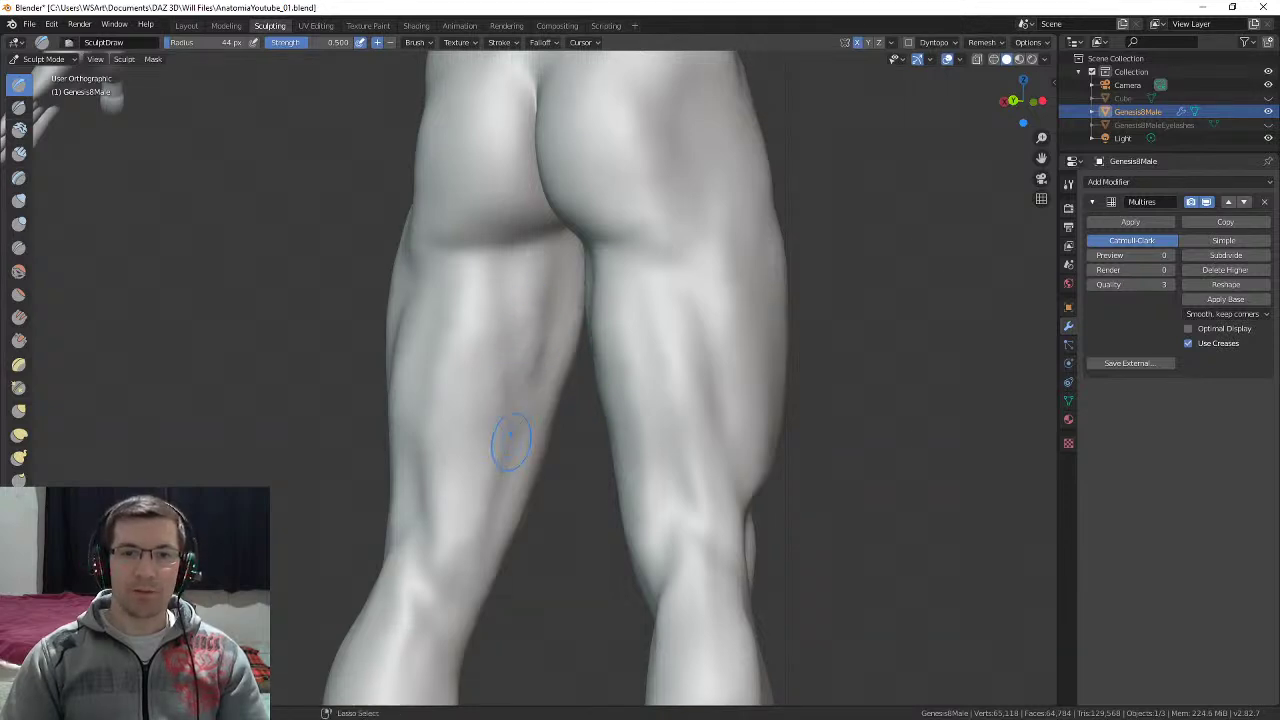
{"action": "mouse_move", "coordinate": [508, 443]}
{"action": "middle_mouse_down"}
{"action": "mouse_move", "coordinate": [535, 440]}
{"action": "mouse_move", "coordinate": [663, 300]}
{"action": "mouse_move", "coordinate": [580, 275]}
{"action": "mouse_move", "coordinate": [537, 286]}
{"action": "middle_mouse_up"}
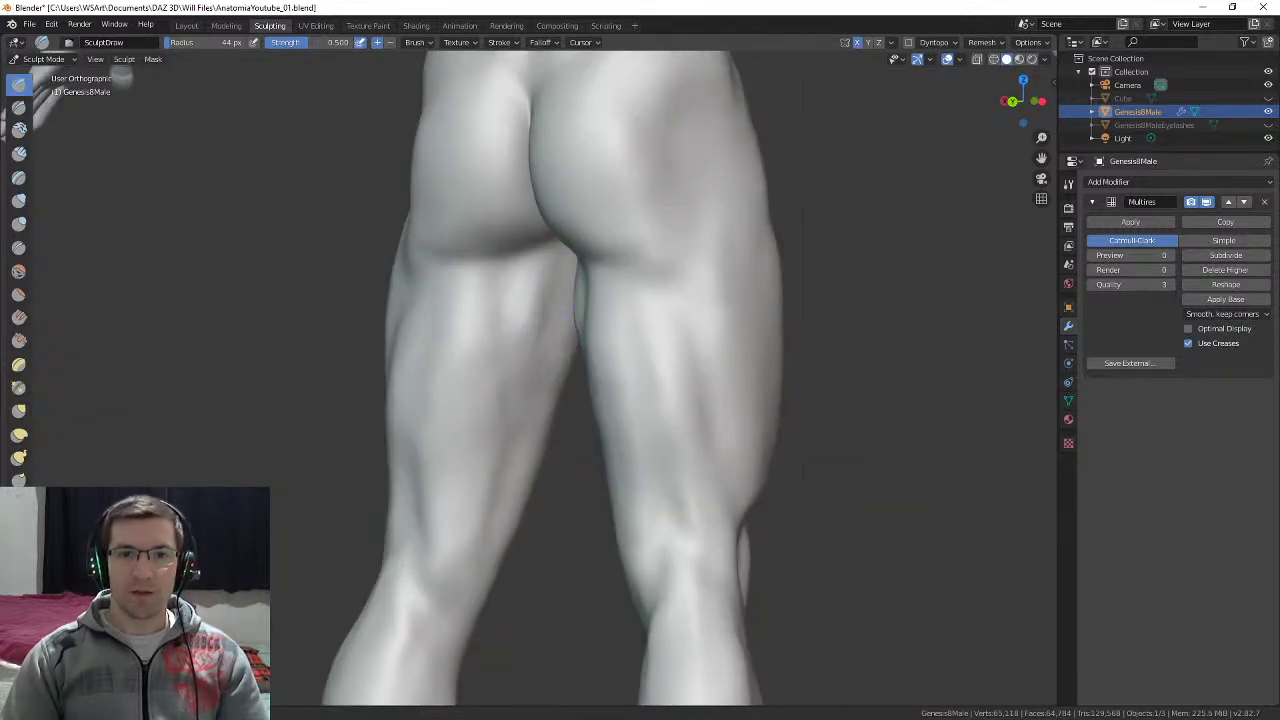
{"action": "middle_click_drag", "start_coordinate": [508, 457], "coordinate": [556, 432]}
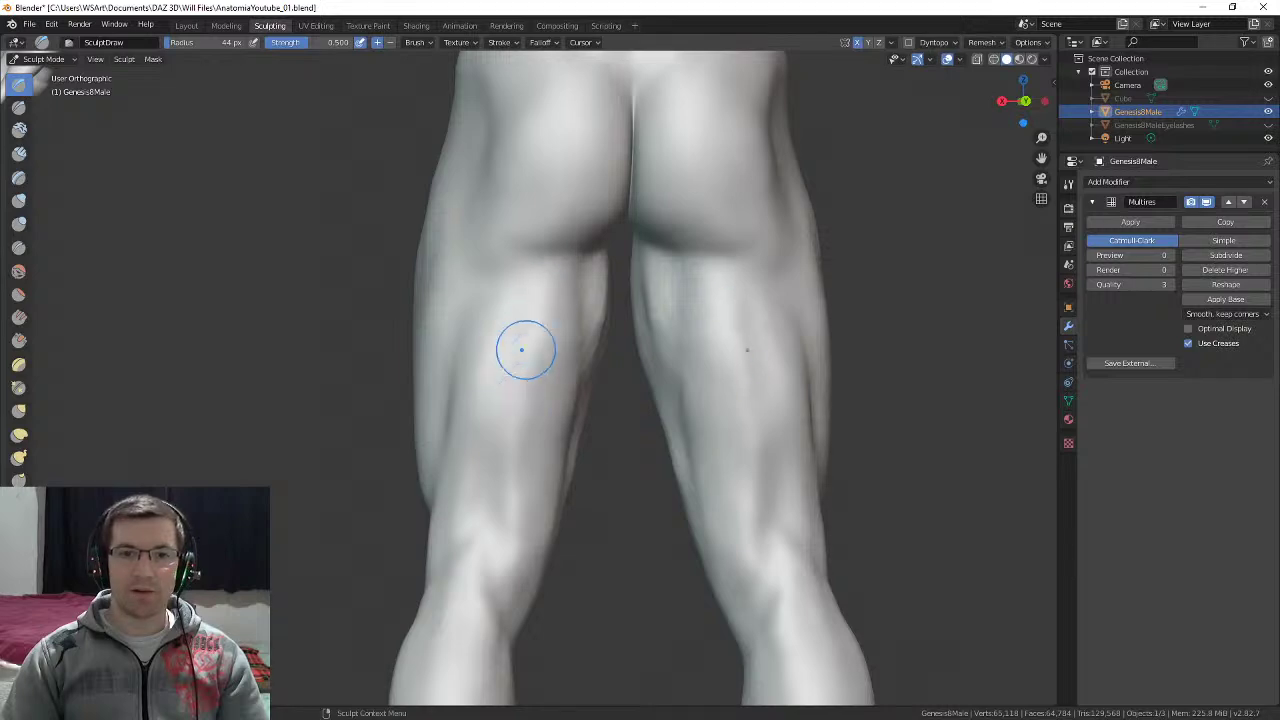
{"action": "mouse_move", "coordinate": [523, 349]}
{"action": "middle_mouse_down"}
{"action": "mouse_move", "coordinate": [597, 363]}
{"action": "mouse_move", "coordinate": [597, 312]}
{"action": "mouse_move", "coordinate": [525, 350]}
{"action": "mouse_move", "coordinate": [491, 349]}
{"action": "middle_mouse_up"}
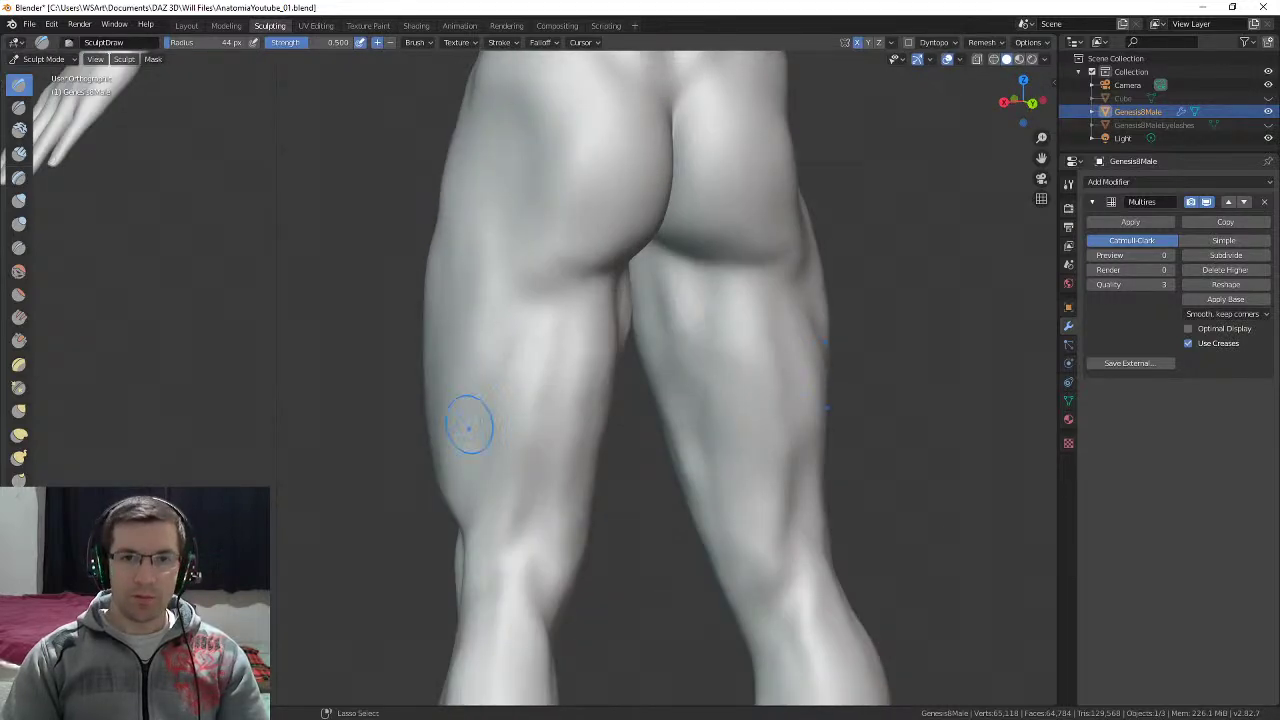
{"action": "middle_click_drag", "start_coordinate": [466, 423], "coordinate": [500, 420]}
Step: Refine the fronts of the thighs at 44 px, and their upper muscles below the groin creases with the Draw brush at 27 px
{"action": "middle_click_drag", "start_coordinate": [560, 390], "coordinate": [654, 394]}
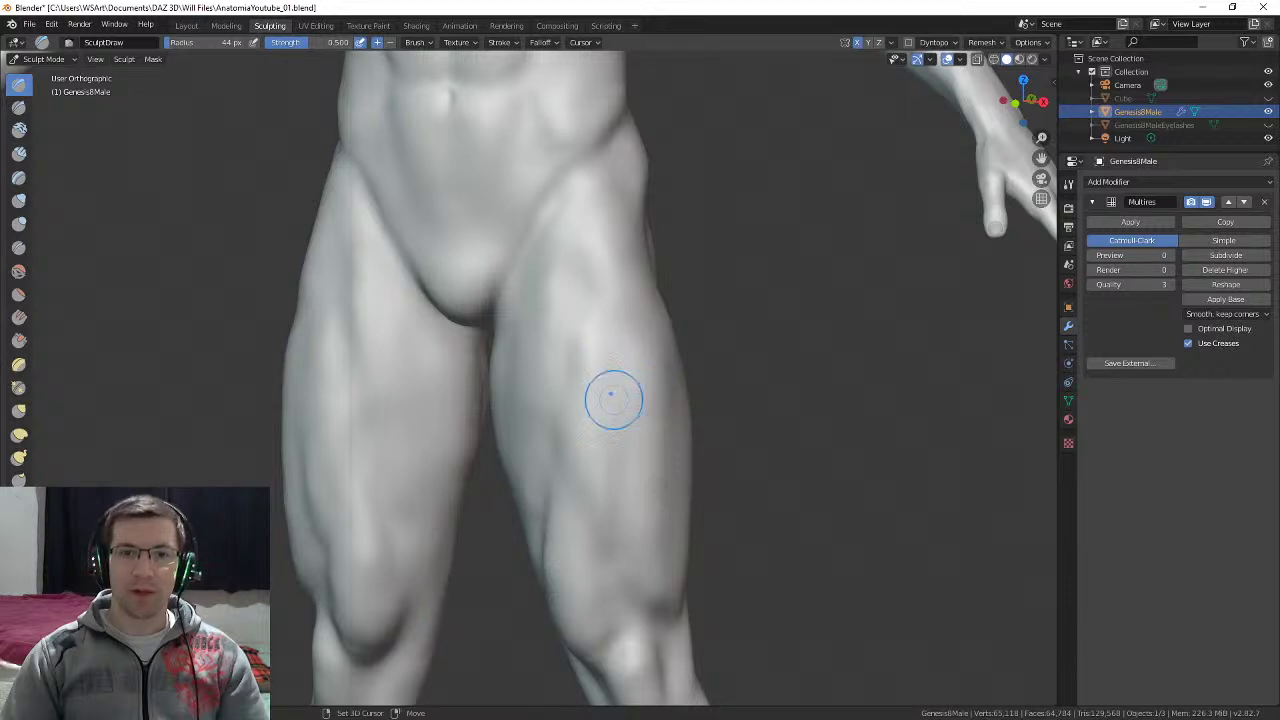
{"action": "middle_click_drag", "start_coordinate": [619, 346], "coordinate": [614, 266]}
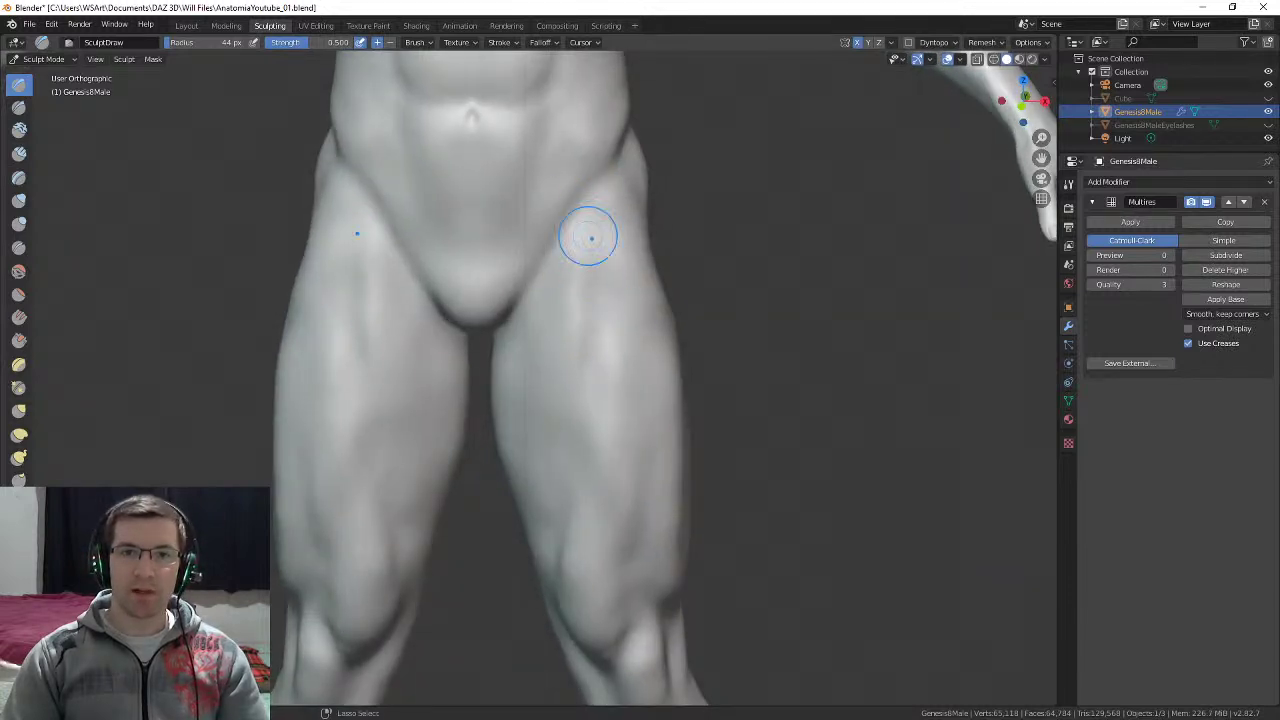
{"action": "key", "text": "f"}
{"action": "left_click", "coordinate": [606, 225]}
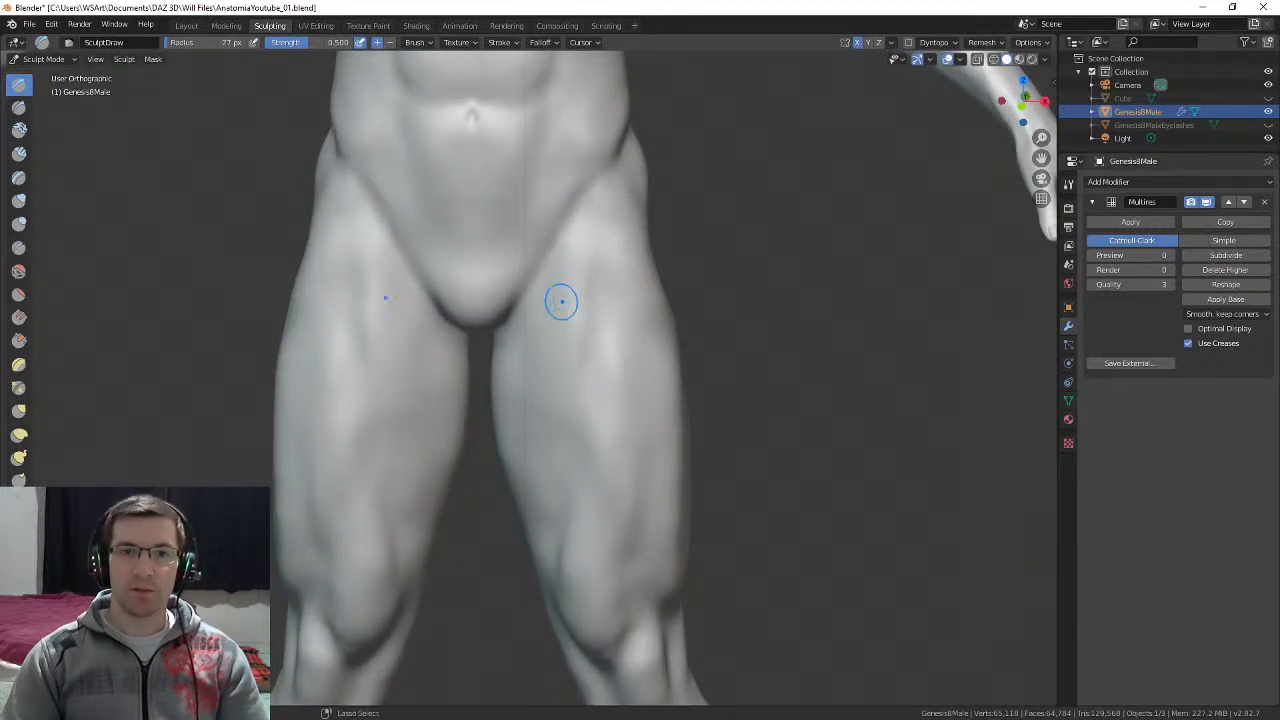
{"action": "middle_click_drag", "start_coordinate": [560, 297], "coordinate": [626, 306]}
Step: Check the whole figure's proportions and save the sculpt to the current blend file
{"action": "scroll", "coordinate": [597, 299], "scroll_direction": "down", "scroll_amount": 2}
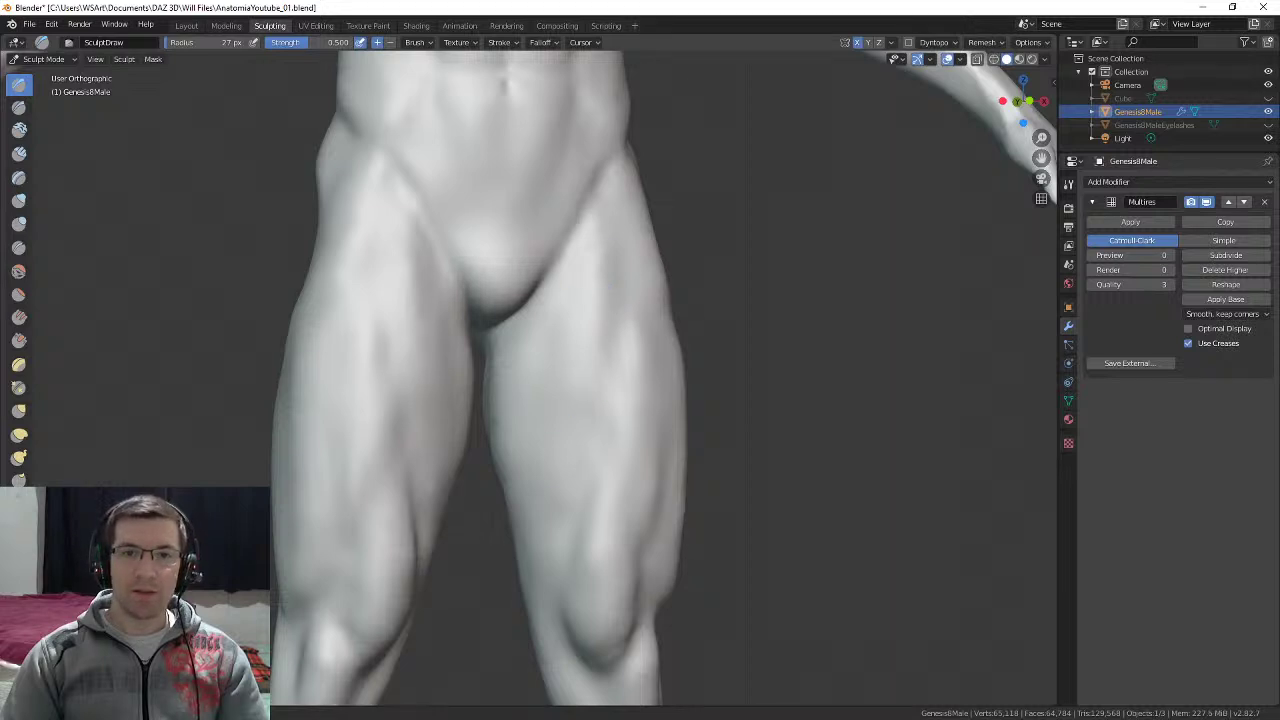
{"action": "scroll", "coordinate": [595, 502], "scroll_direction": "down", "scroll_amount": 3}
{"action": "middle_click_drag", "start_coordinate": [595, 502], "coordinate": [597, 606], "text": "ctrl"}
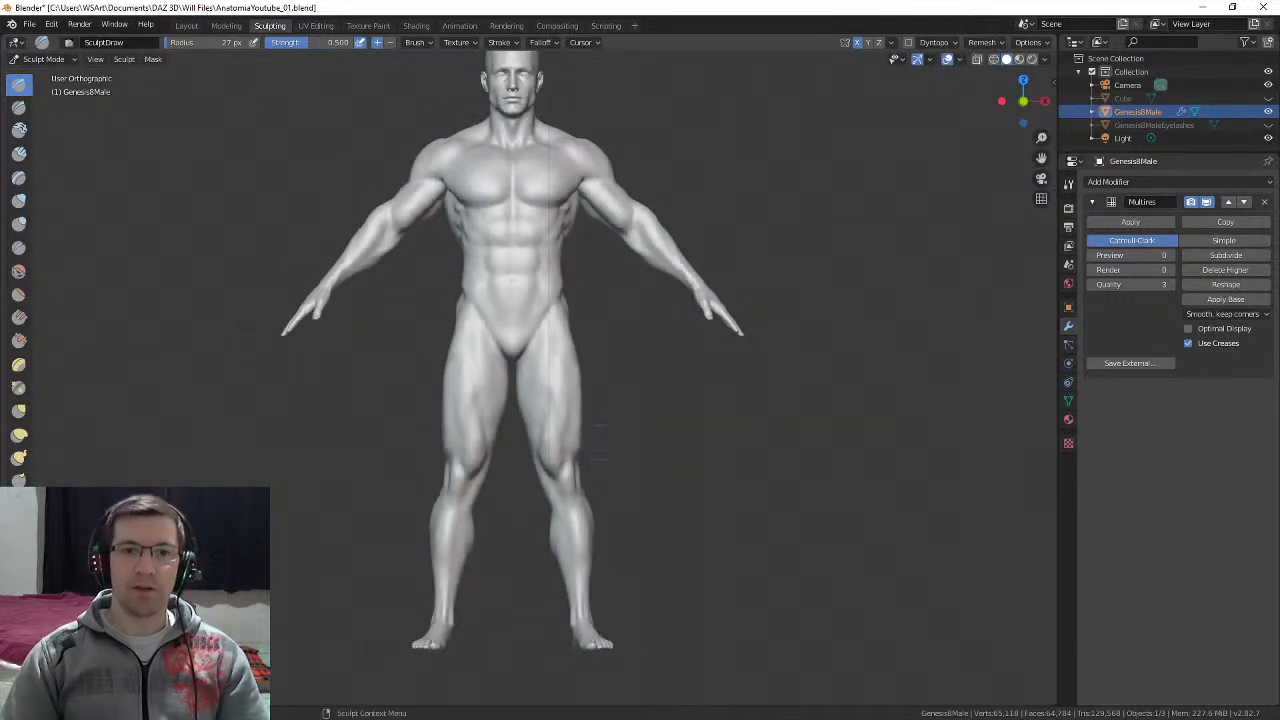
{"action": "mouse_move", "coordinate": [597, 560]}
{"action": "middle_mouse_down"}
{"action": "mouse_move", "coordinate": [555, 568]}
{"action": "mouse_move", "coordinate": [592, 569]}
{"action": "middle_mouse_up"}
{"action": "middle_click_drag", "start_coordinate": [592, 569], "coordinate": [632, 566]}
{"action": "mouse_move", "coordinate": [638, 232]}
{"action": "middle_mouse_down", "text": "shift"}
{"action": "mouse_move", "coordinate": [630, 306]}
{"action": "mouse_move", "coordinate": [662, 310]}
{"action": "mouse_move", "coordinate": [600, 380]}
{"action": "middle_mouse_up", "text": "shift"}
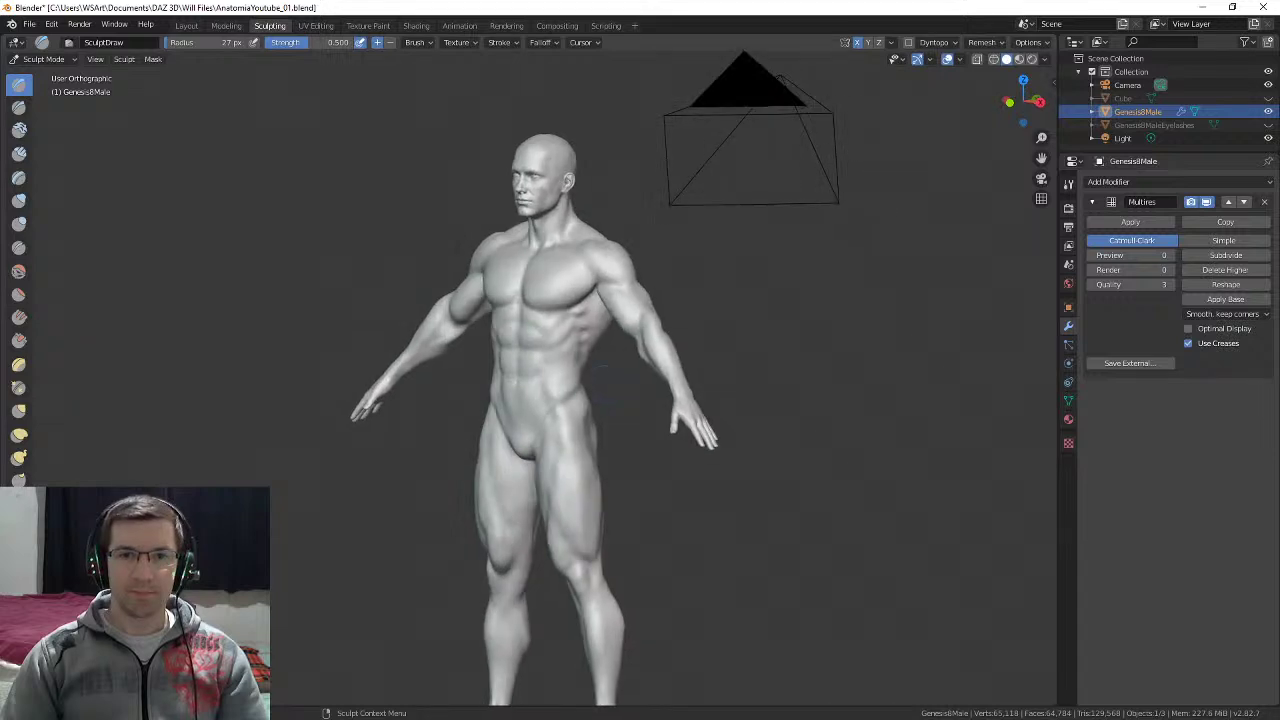
{"action": "scroll", "coordinate": [620, 440], "scroll_direction": "down", "scroll_amount": 3}
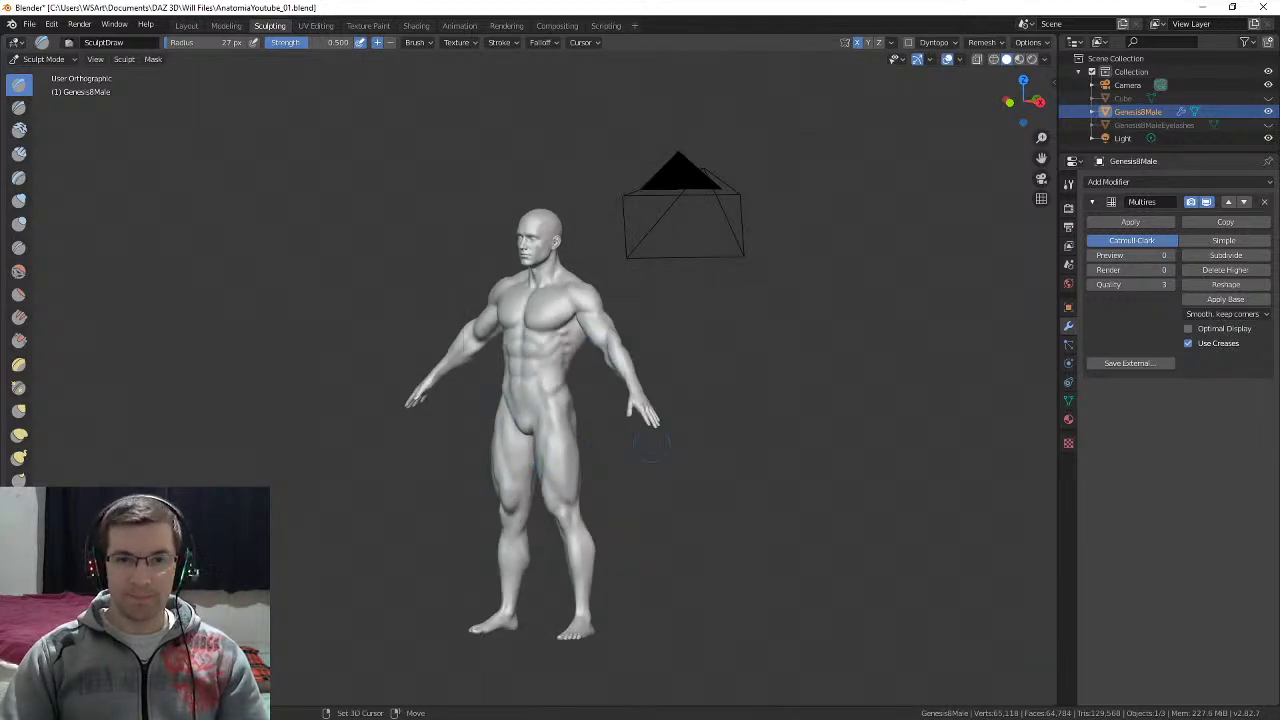
{"action": "scroll", "coordinate": [641, 485], "scroll_direction": "up", "scroll_amount": 1}
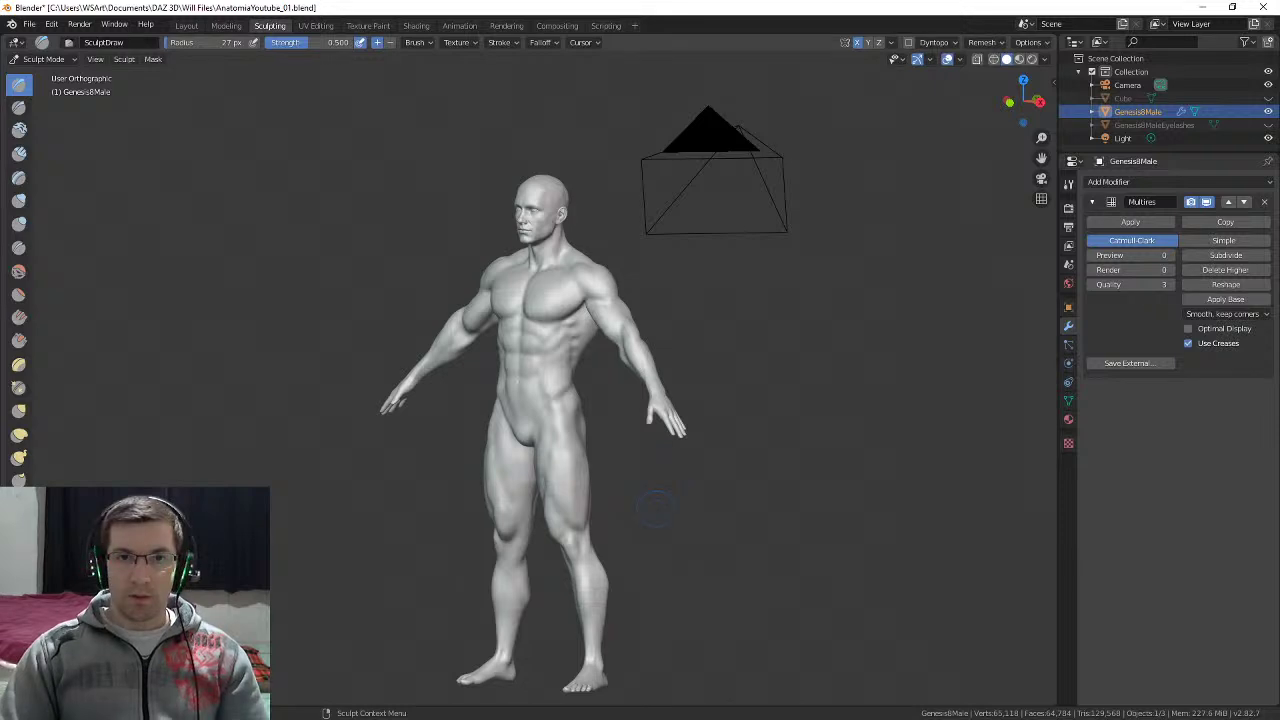
{"action": "key", "text": "ctrl+s"}
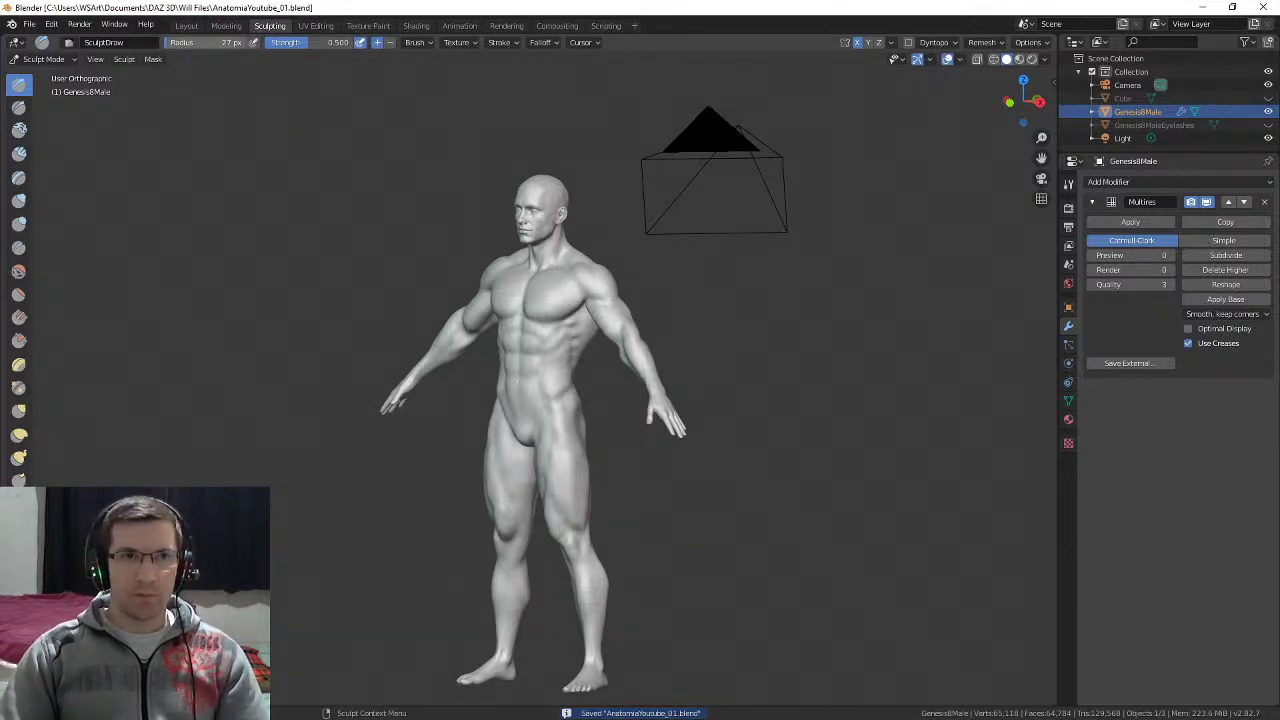
Step: Show the figure in the Layout workspace with rendered shading in the perspective viewport
{"action": "left_click", "coordinate": [186, 25]}
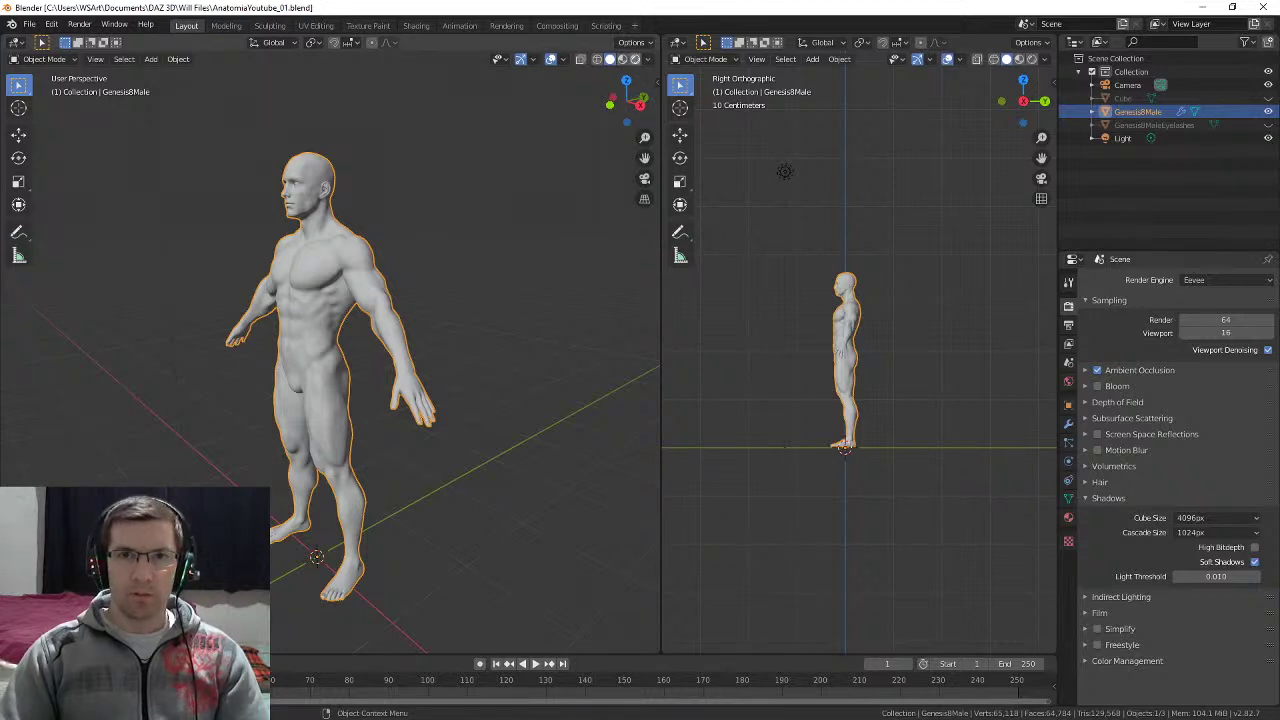
{"action": "left_click", "coordinate": [635, 59]}
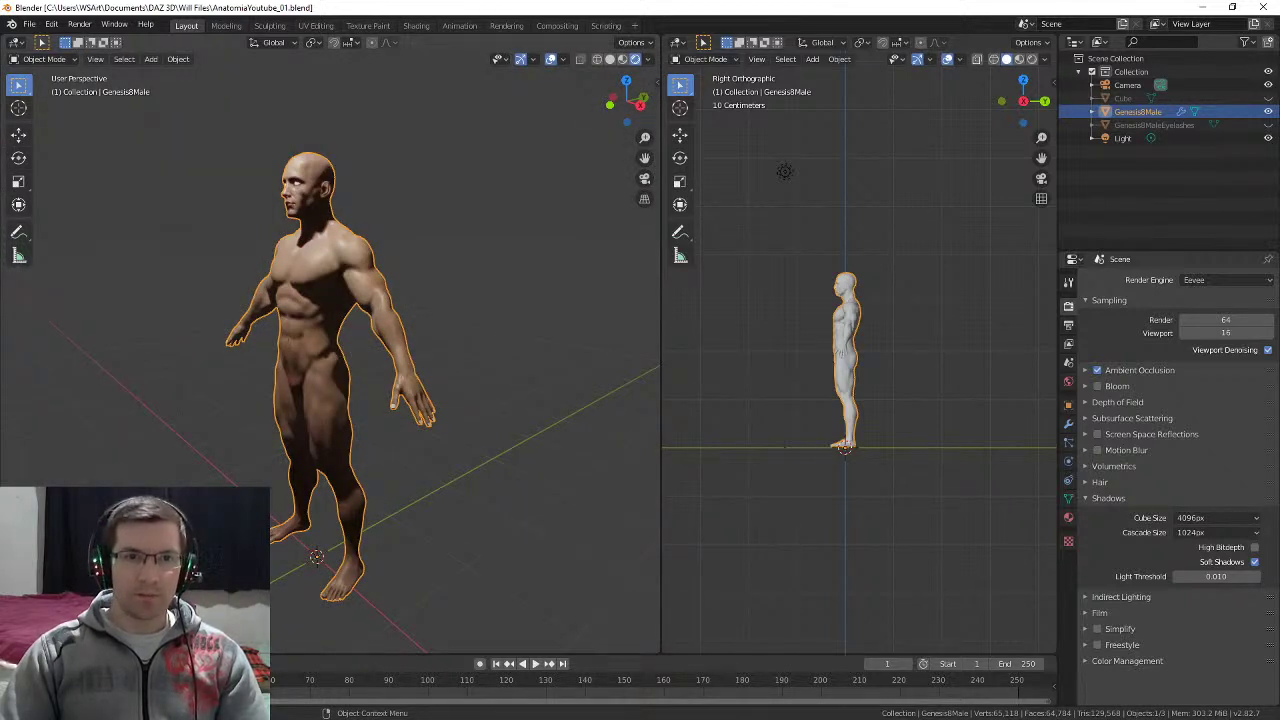
{"action": "mouse_move", "coordinate": [400, 350]}
{"action": "middle_mouse_down"}
{"action": "mouse_move", "coordinate": [450, 352]}
{"action": "mouse_move", "coordinate": [415, 343]}
{"action": "middle_mouse_up"}
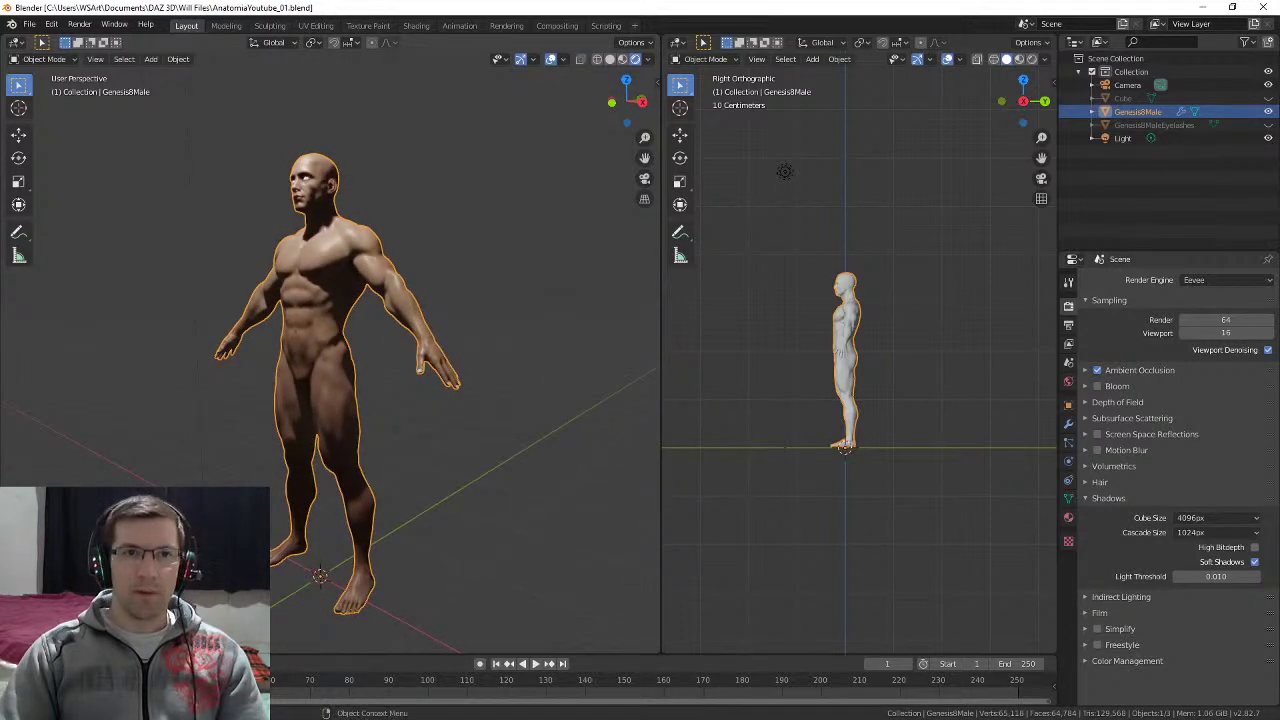
Step: Move the light in the side view about 0.36 m along Y and 0.41 m up
{"action": "left_click", "coordinate": [785, 172]}
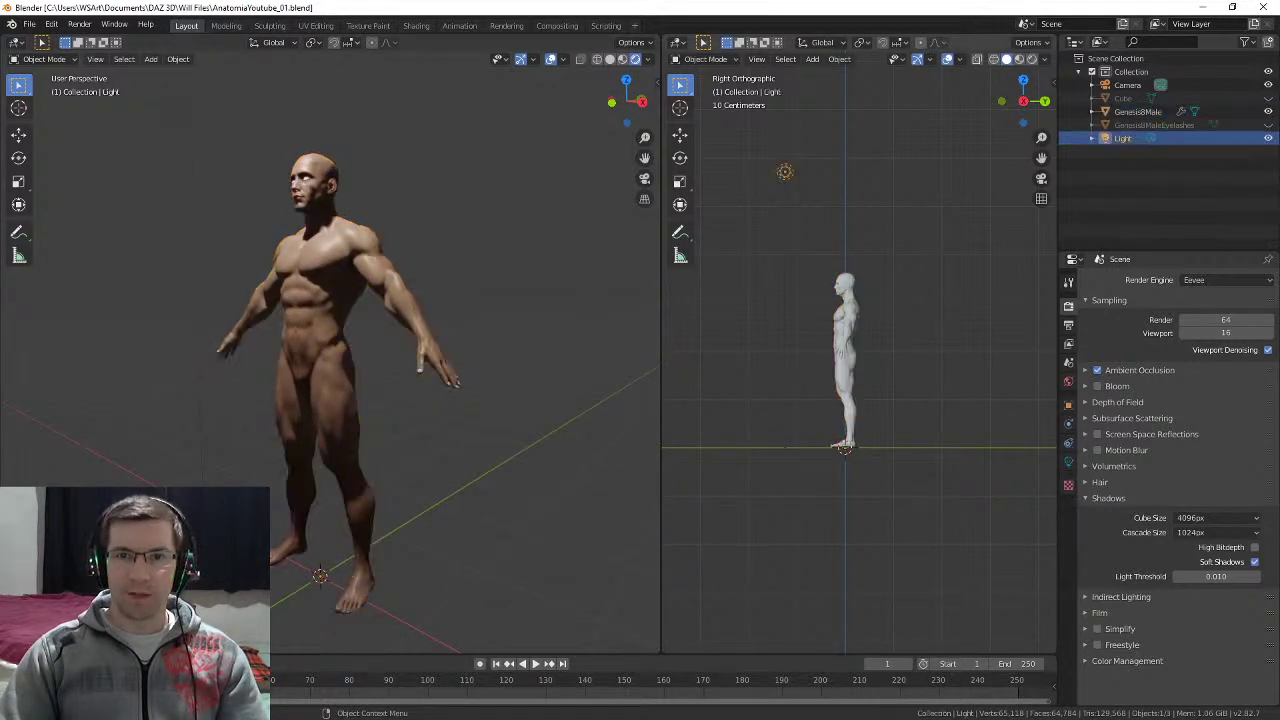
{"action": "key", "text": "g"}
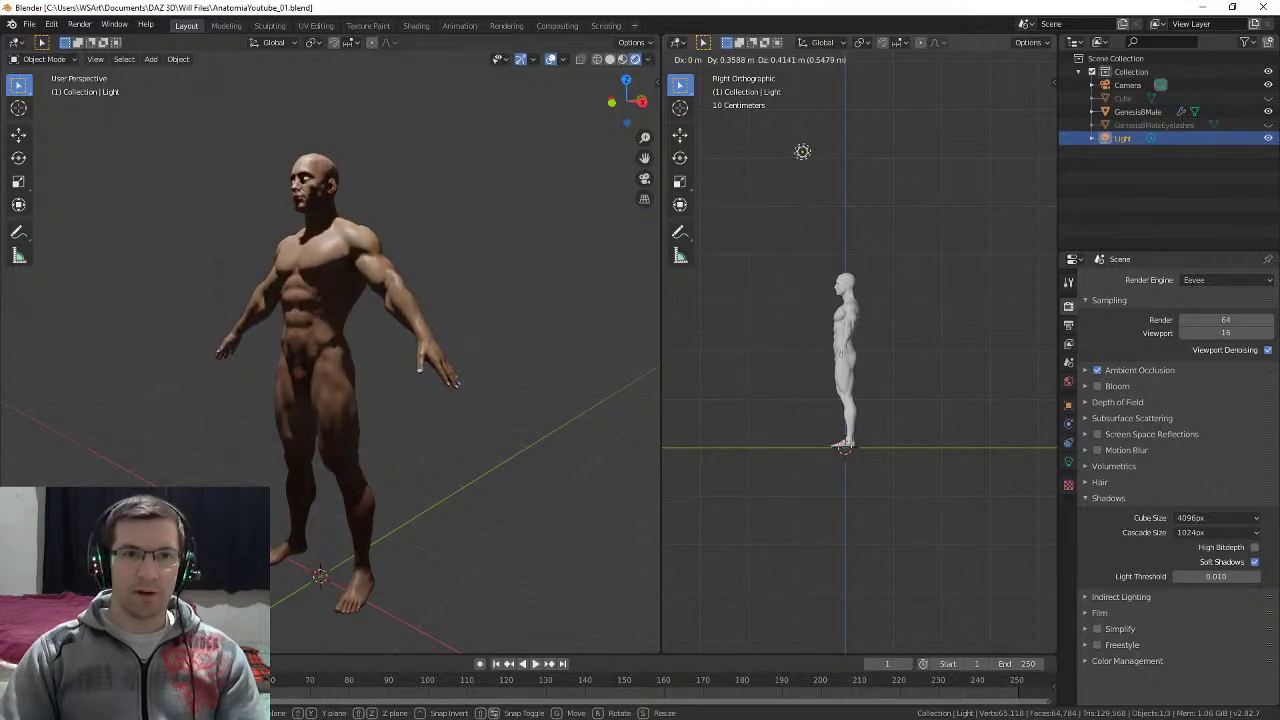
{"action": "left_click", "coordinate": [802, 152]}
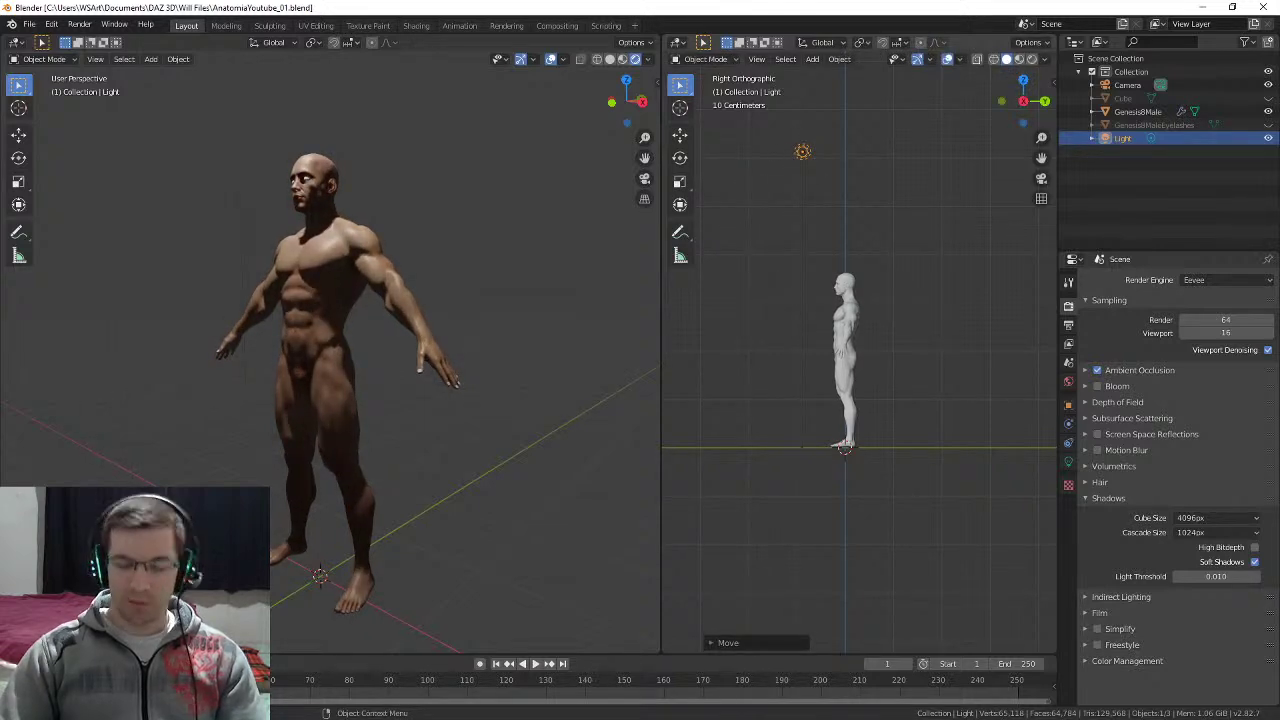
Step: Duplicate the light in the front view and place the copy beside the figure's right arm at about chest height
{"action": "key", "text": "KP_1"}
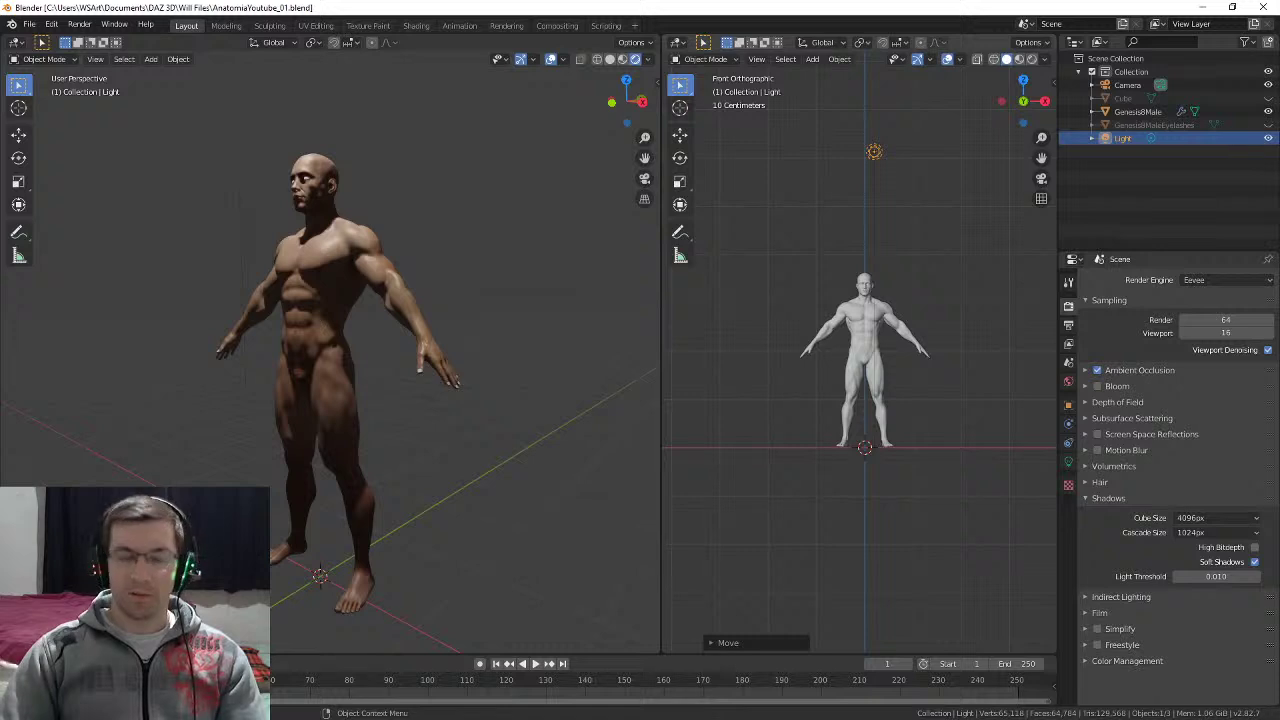
{"action": "key", "text": "shift+d"}
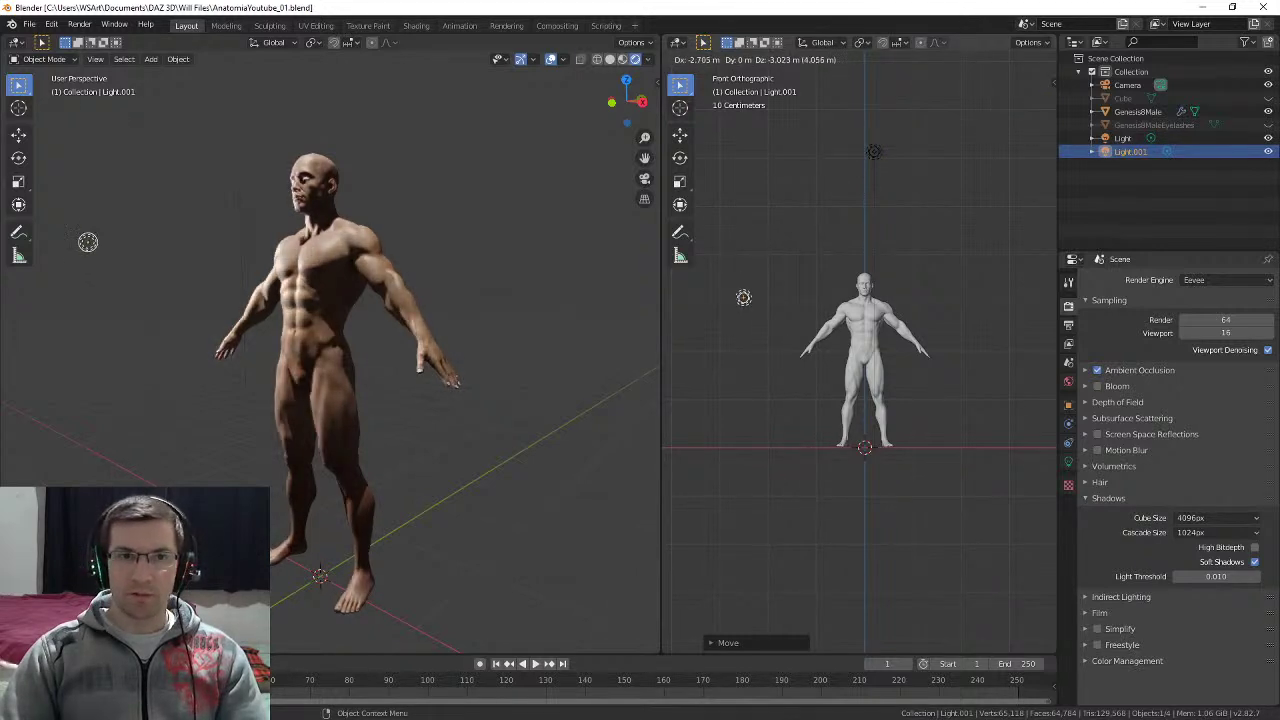
{"action": "left_click", "coordinate": [726, 318]}
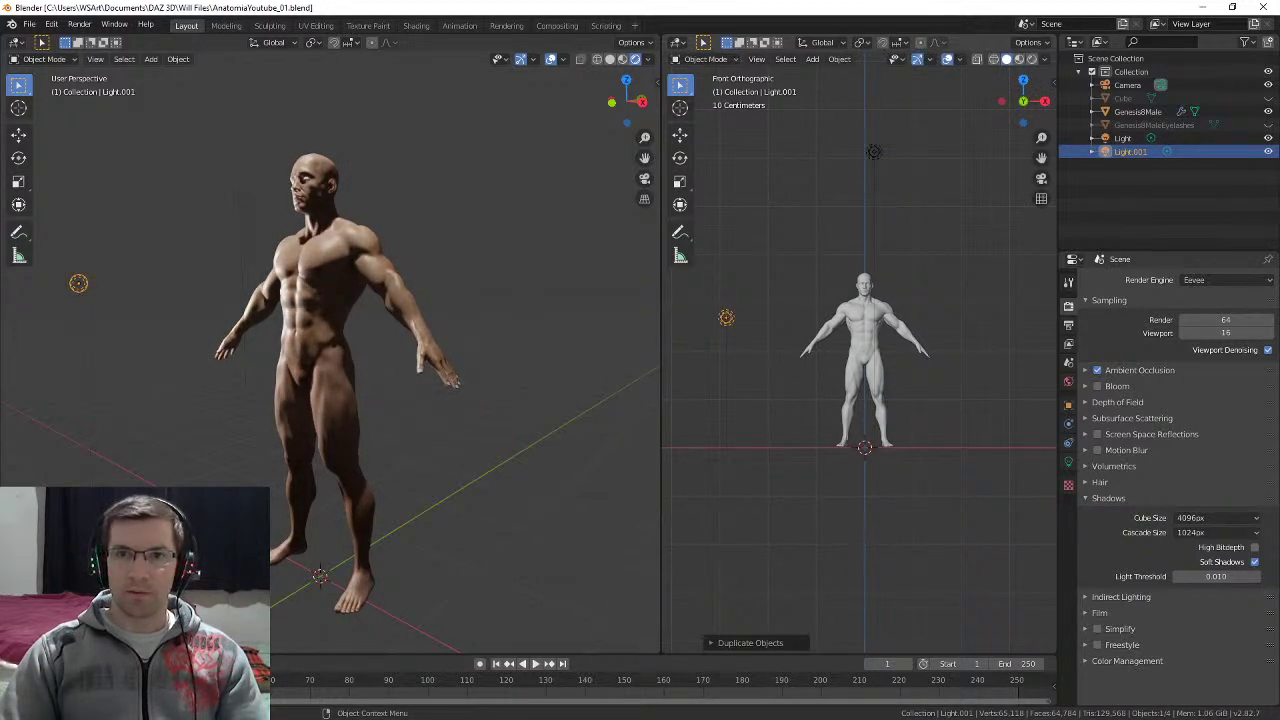
Step: Move the original light to the opposite side of the figure, slightly above head height
{"action": "left_click", "coordinate": [874, 152]}
{"action": "left_click_drag", "start_coordinate": [873, 151], "coordinate": [1003, 220]}
{"action": "middle_click_drag", "start_coordinate": [400, 330], "coordinate": [475, 332]}
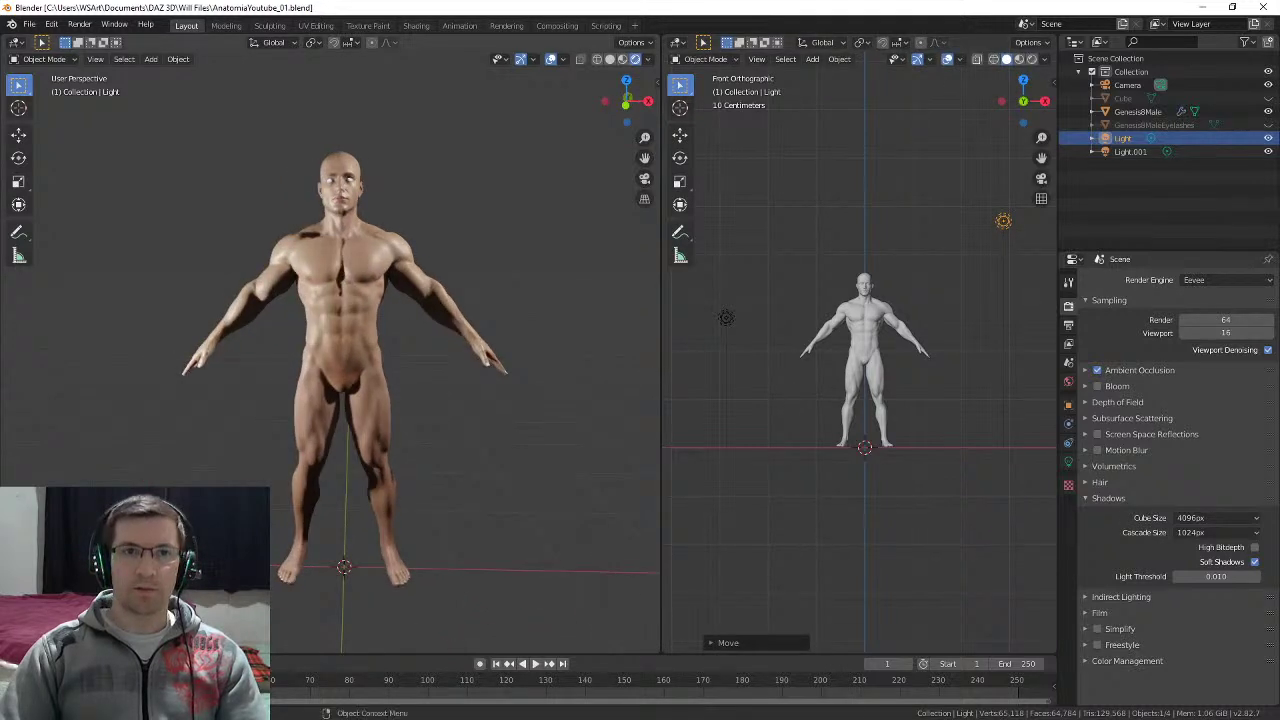
Step: Move the duplicated light in the top view about 3 m backward and 0.54 m outward, behind the figure's right side
{"action": "left_click", "coordinate": [726, 318]}
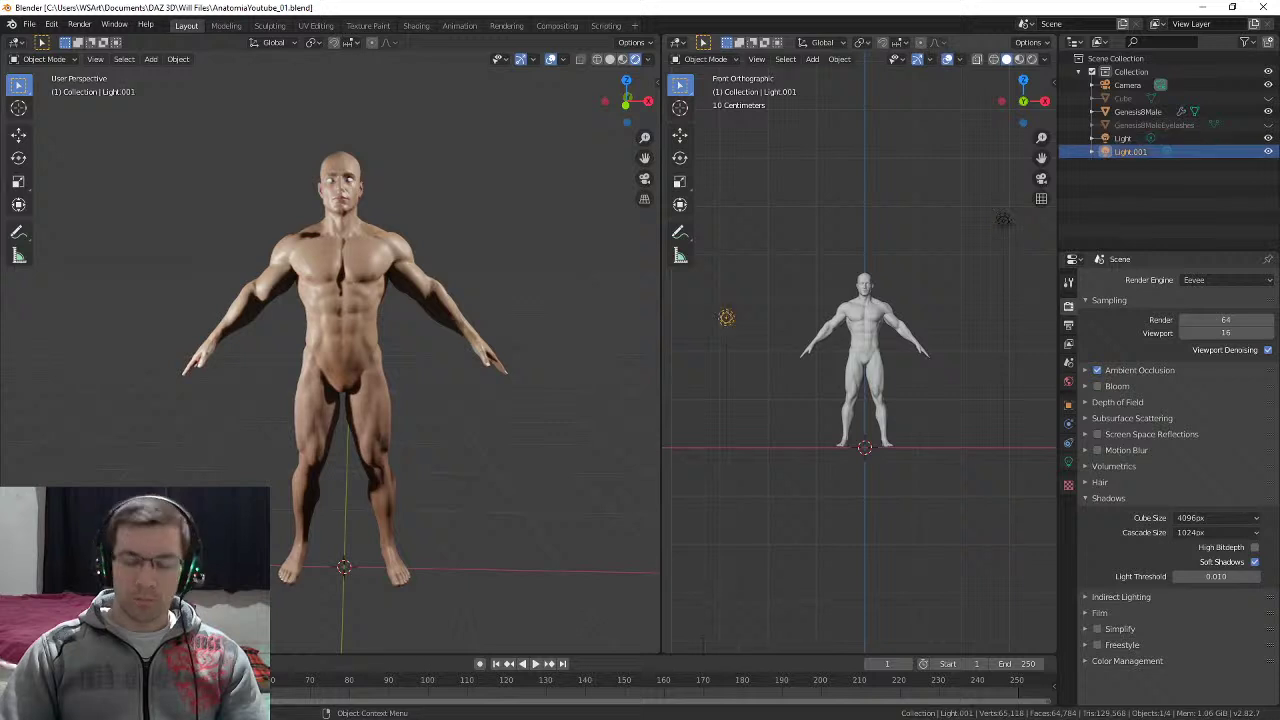
{"action": "key", "text": "KP_7"}
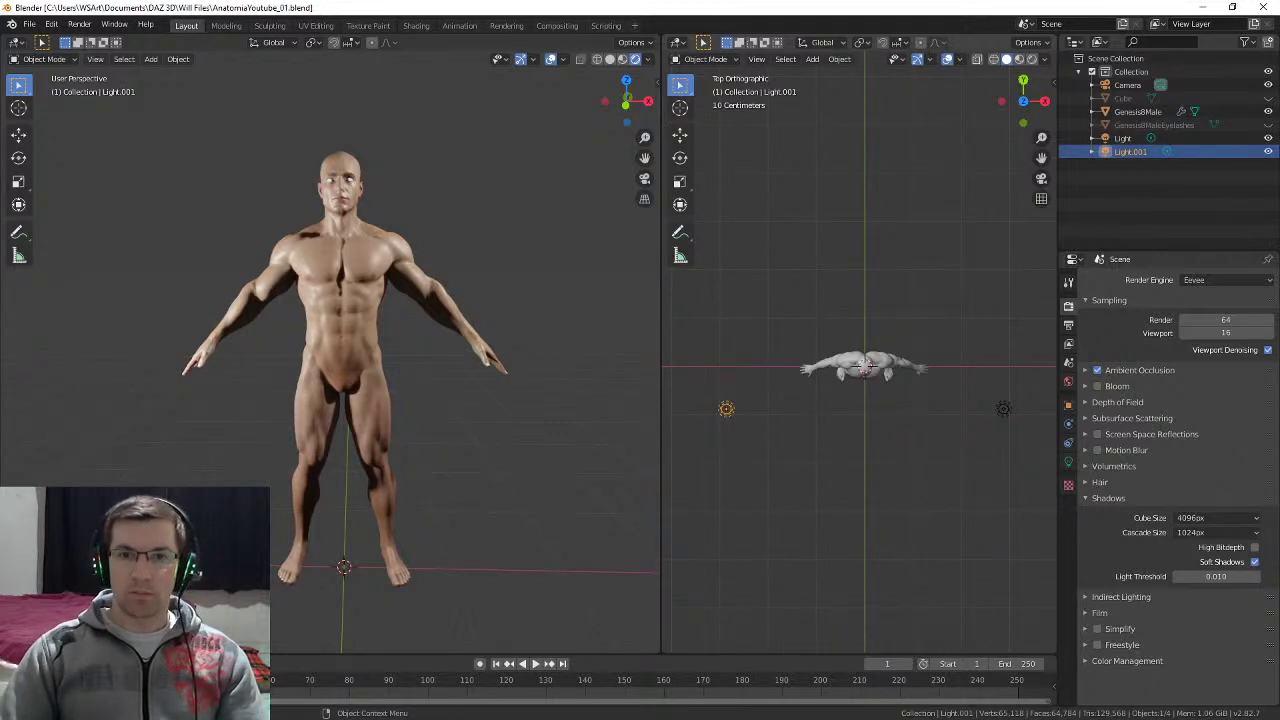
{"action": "key", "text": "g"}
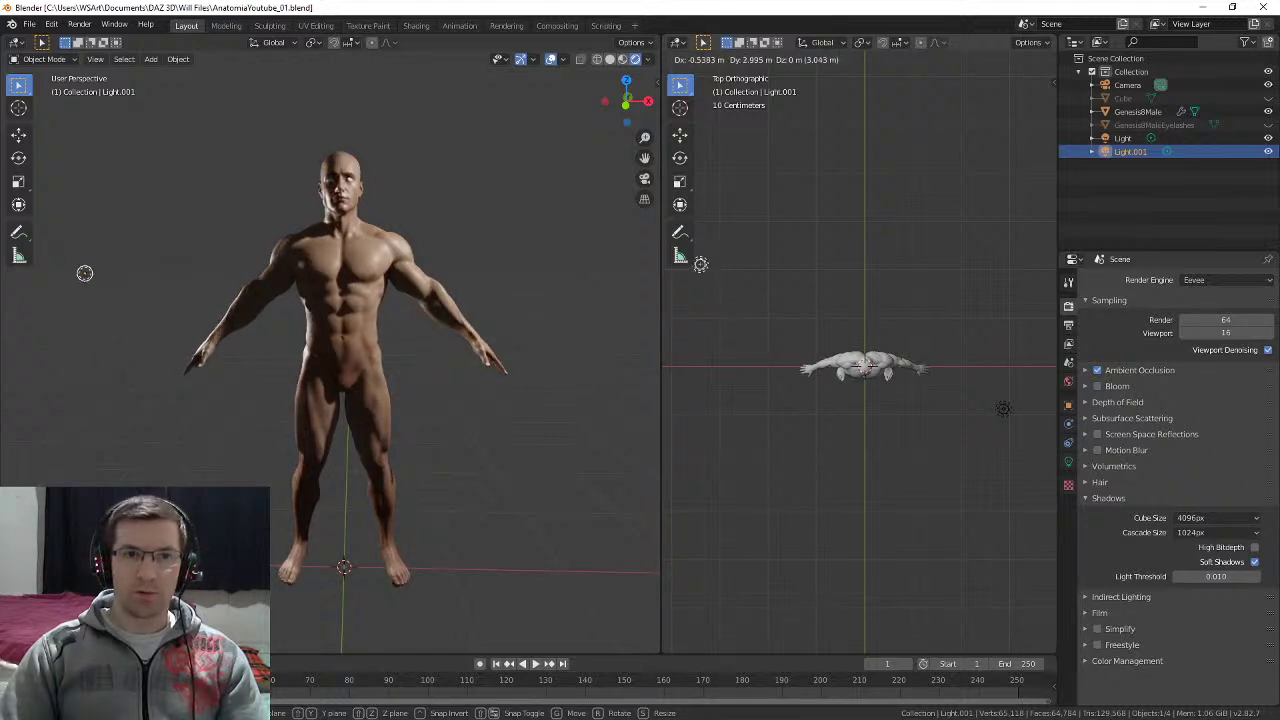
{"action": "left_click", "coordinate": [701, 265]}
Step: Nudge the duplicated light a little farther outward from the figure in the top view
{"action": "middle_click_drag", "start_coordinate": [715, 285], "coordinate": [745, 341]}
{"action": "key", "text": "KP_7"}
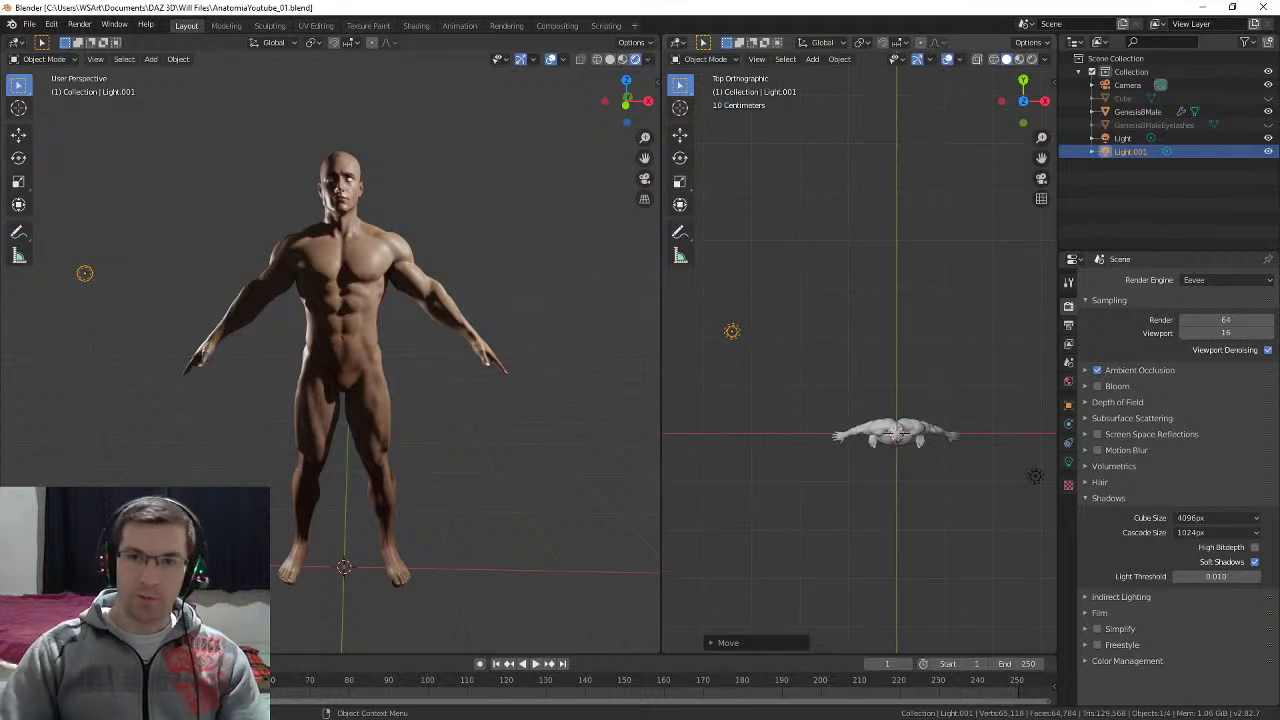
{"action": "middle_click_drag", "start_coordinate": [860, 400], "coordinate": [857, 434], "text": "shift"}
{"action": "key", "text": "g"}
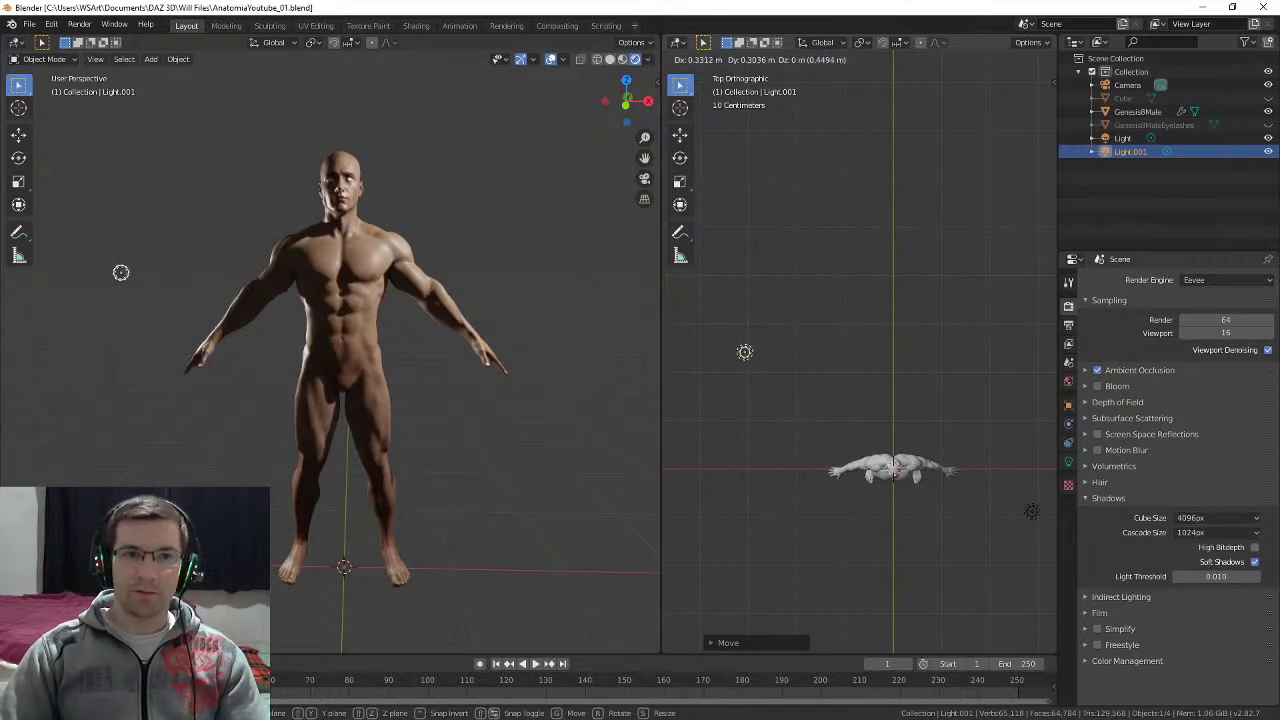
{"action": "left_click", "coordinate": [712, 367]}
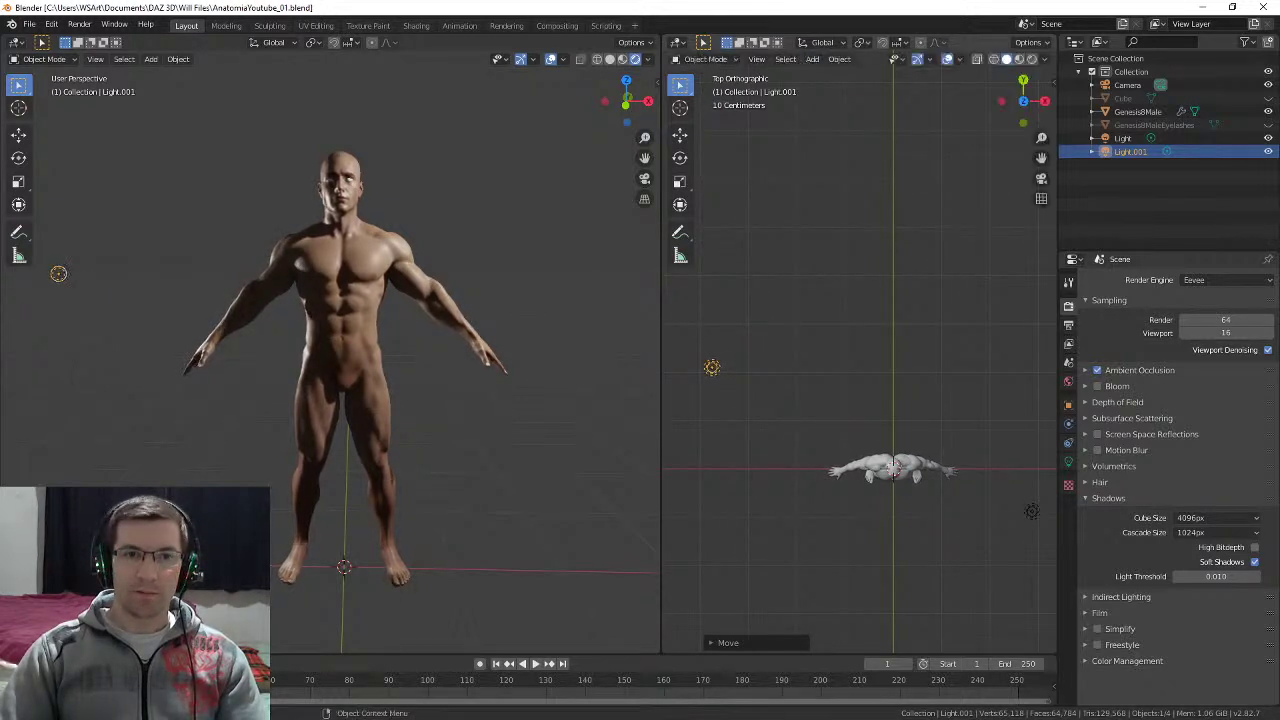
Step: Move the original light in the top view slightly outward and backward, to the side of the figure and closer to its depth
{"action": "middle_click_drag", "start_coordinate": [860, 400], "coordinate": [777, 372], "text": "shift"}
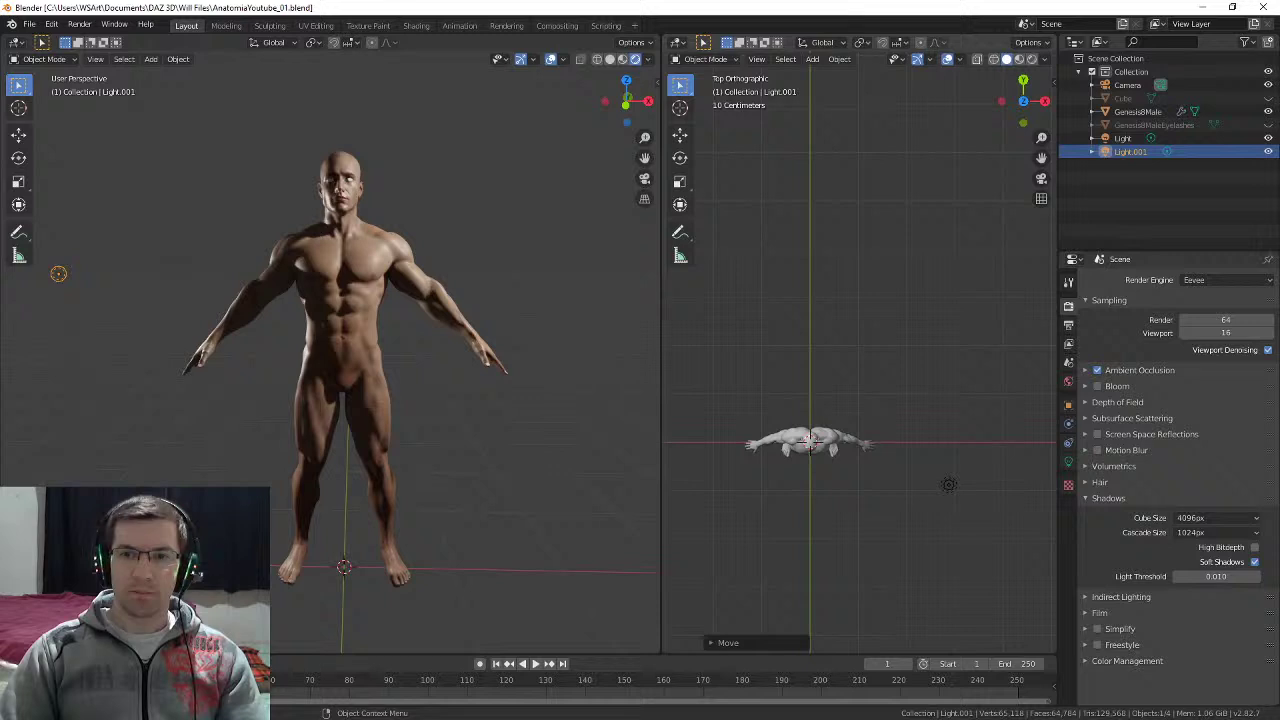
{"action": "left_click", "coordinate": [949, 485]}
{"action": "key", "text": "g"}
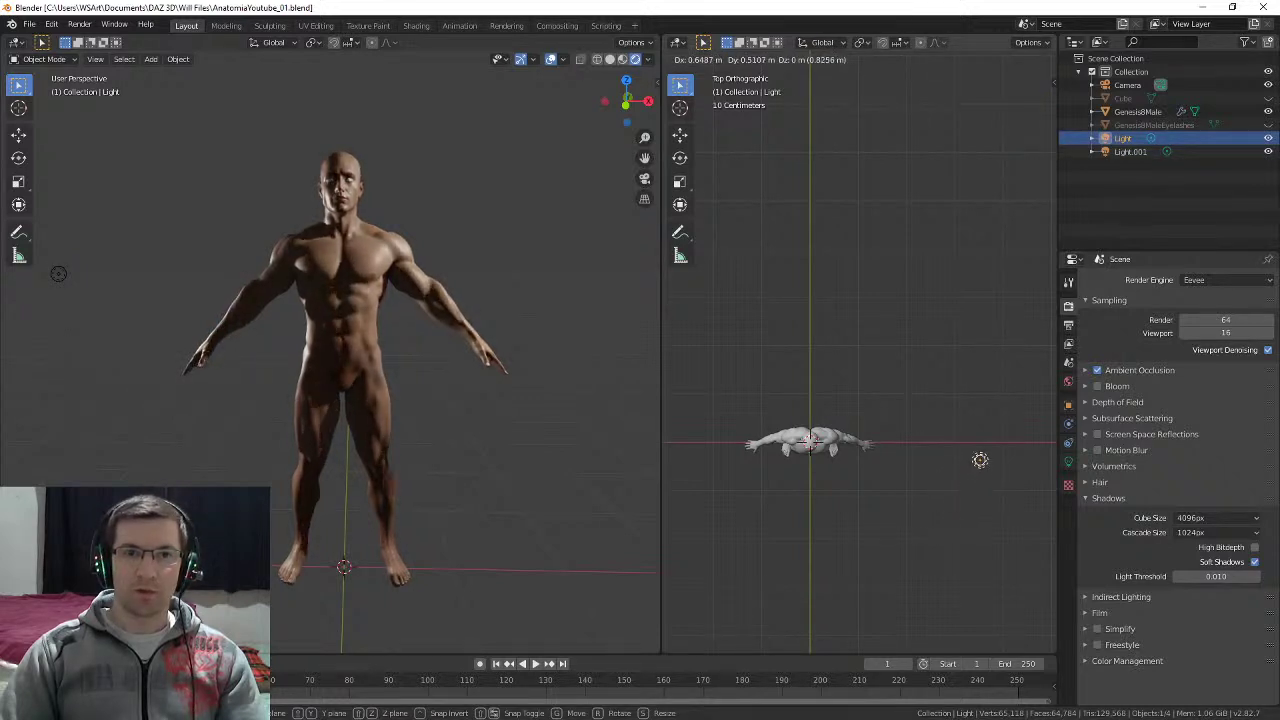
{"action": "left_click", "coordinate": [978, 456]}
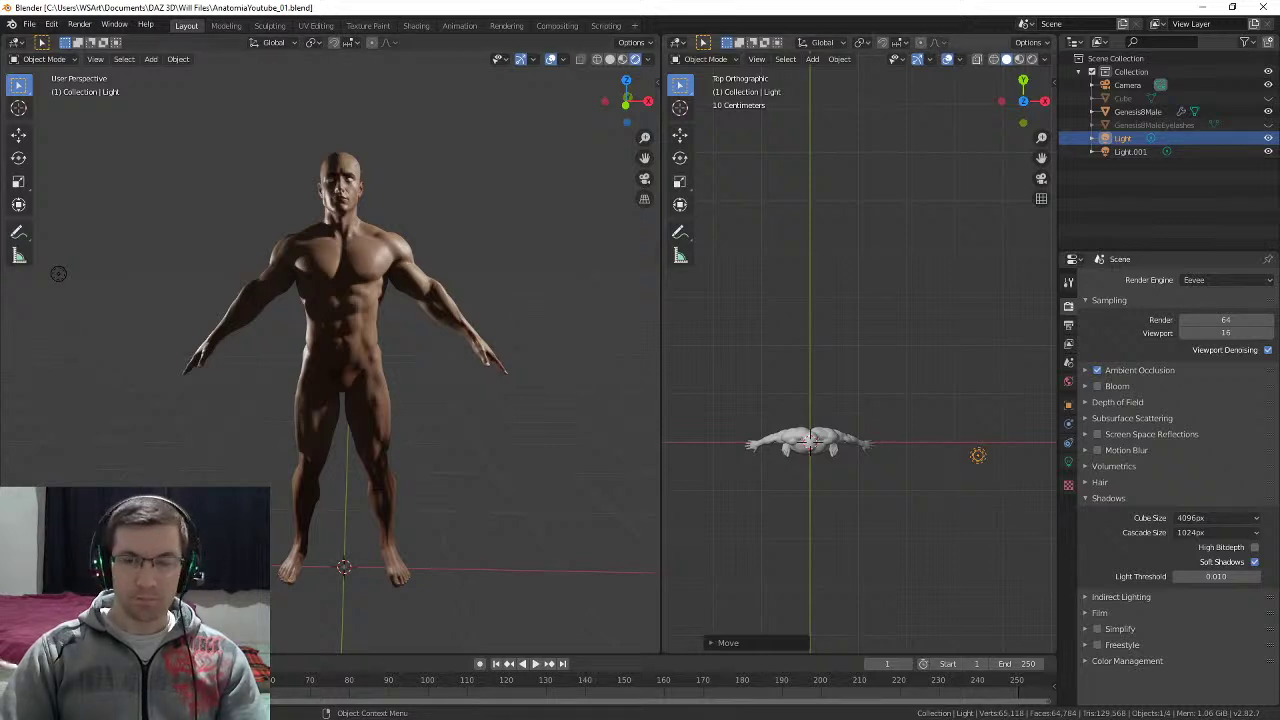
Step: Reposition the original light above the figure's head, centred in the front view and about 0.7 m forward at about 6.1 m height
{"action": "key", "text": "KP_1"}
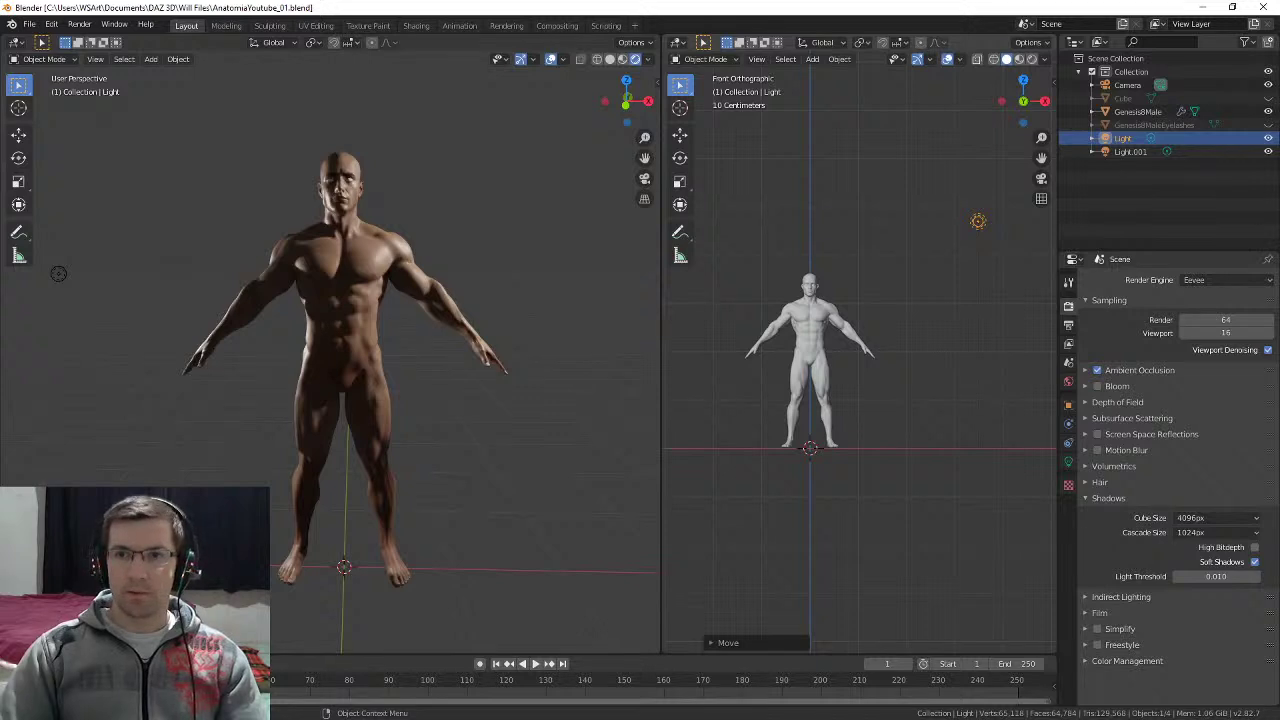
{"action": "key", "text": "g"}
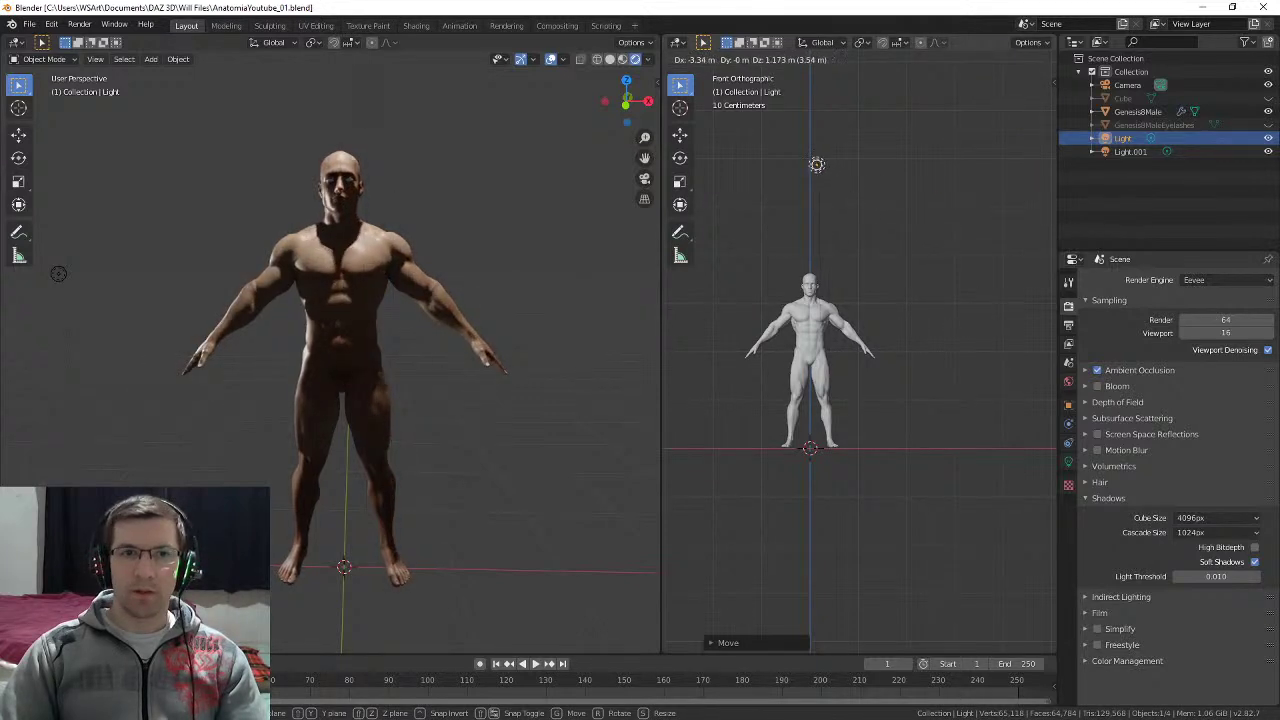
{"action": "left_click", "coordinate": [809, 155]}
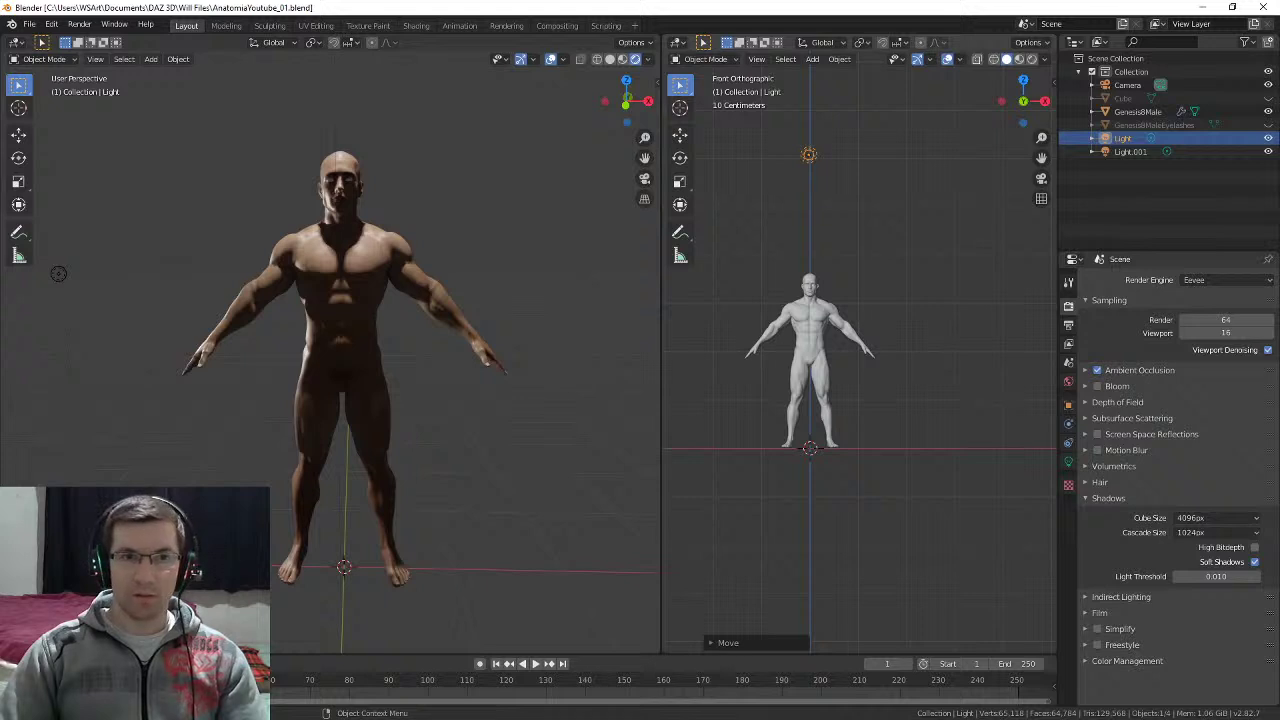
{"action": "key", "text": "KP_3"}
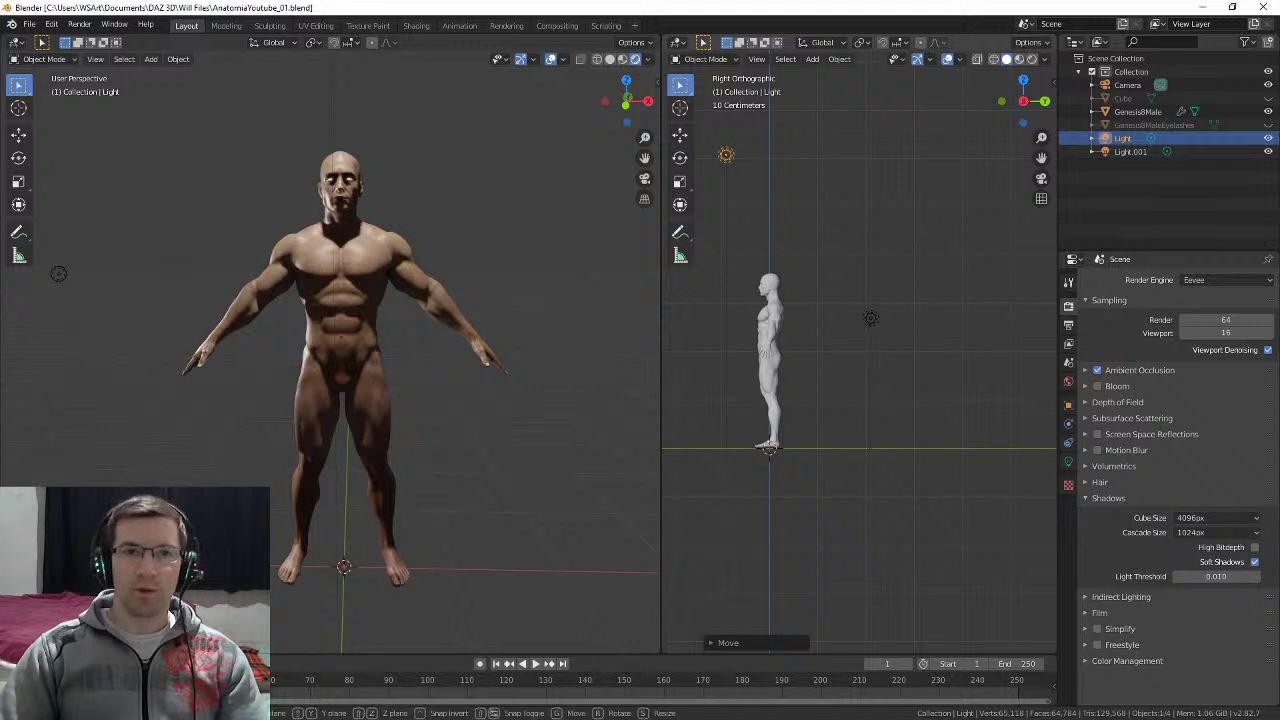
{"action": "key", "text": "g"}
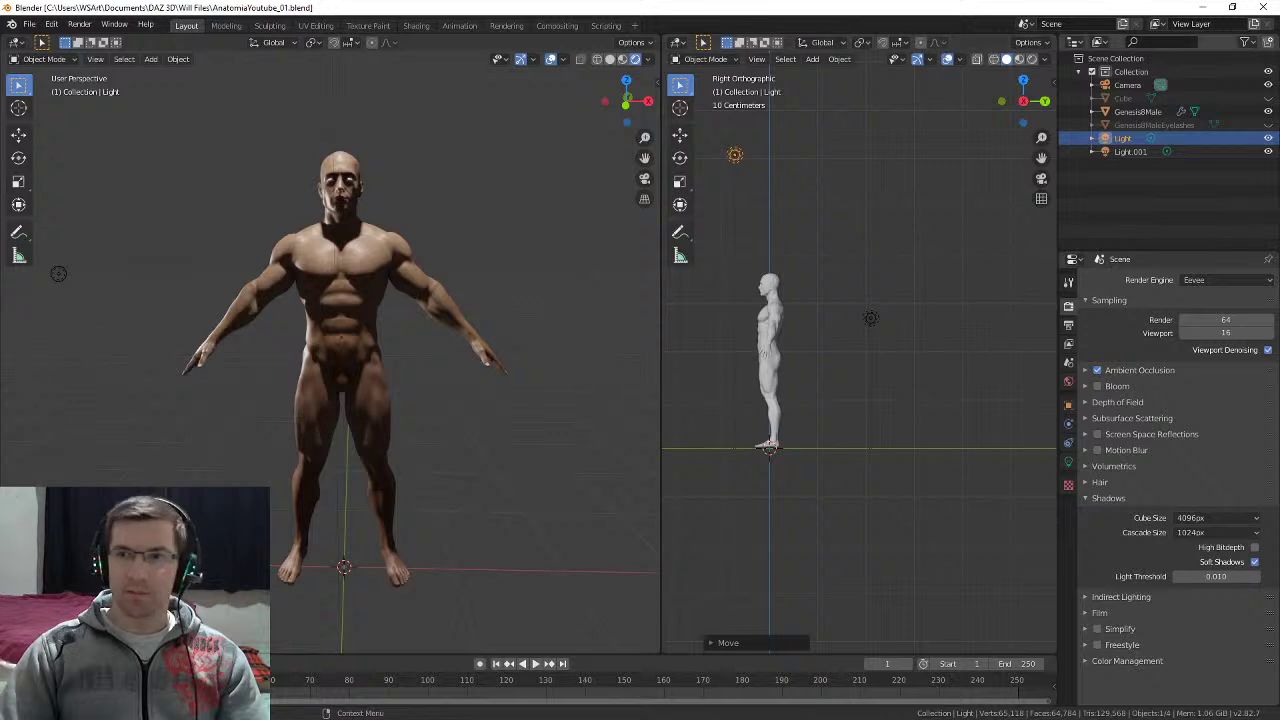
Step: Try a light grey world background colour, and set it to near black instead
{"action": "left_click", "coordinate": [1068, 381]}
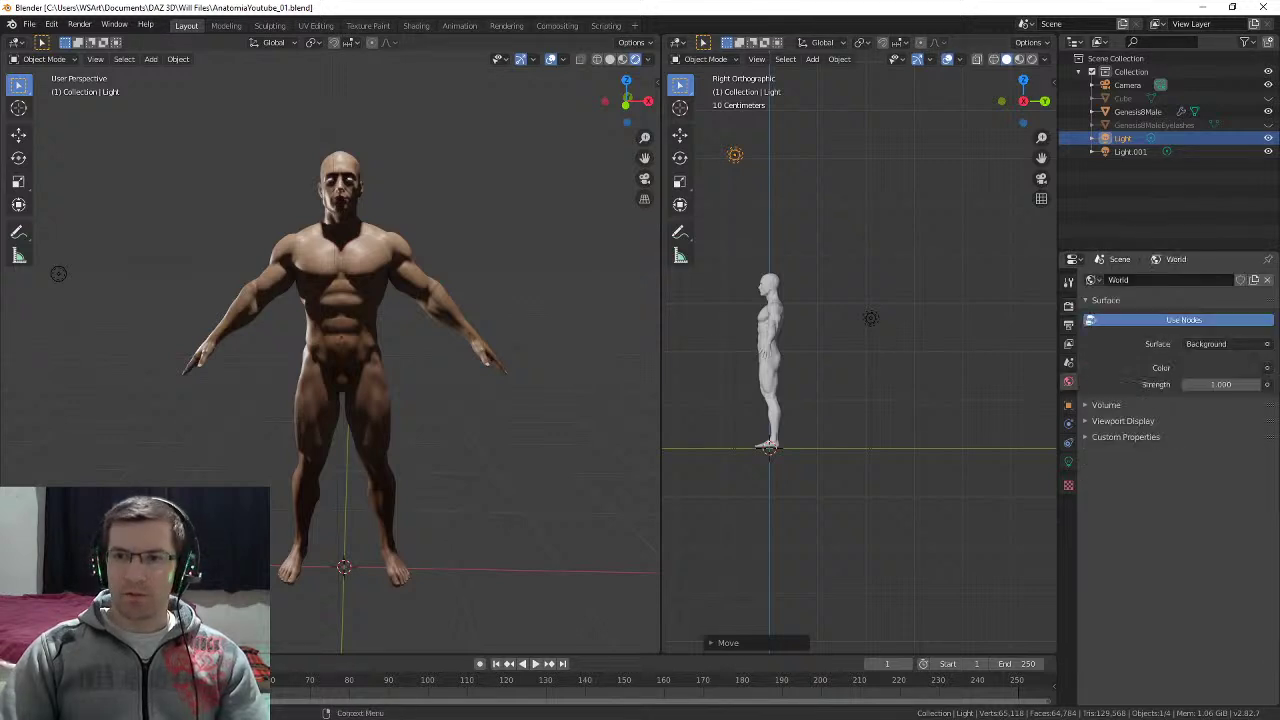
{"action": "left_click", "coordinate": [1220, 368]}
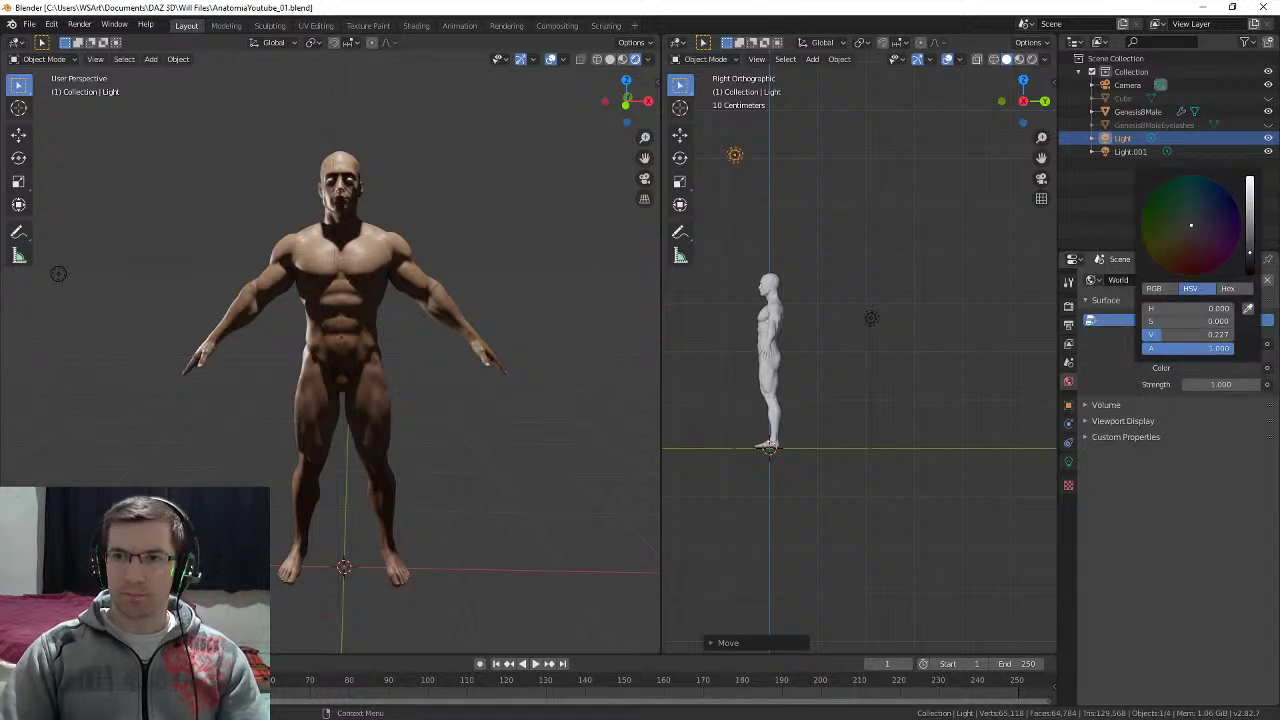
{"action": "left_click_drag", "start_coordinate": [1250, 252], "coordinate": [1250, 211]}
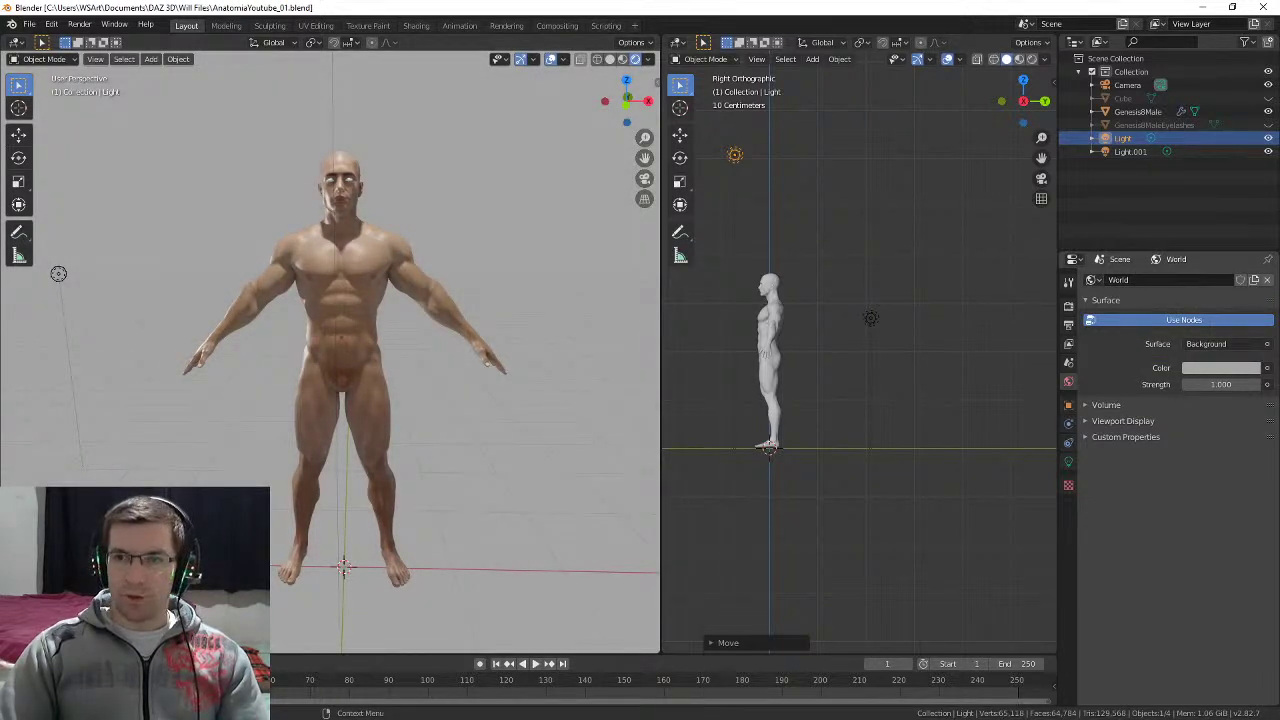
{"action": "left_click", "coordinate": [1221, 368]}
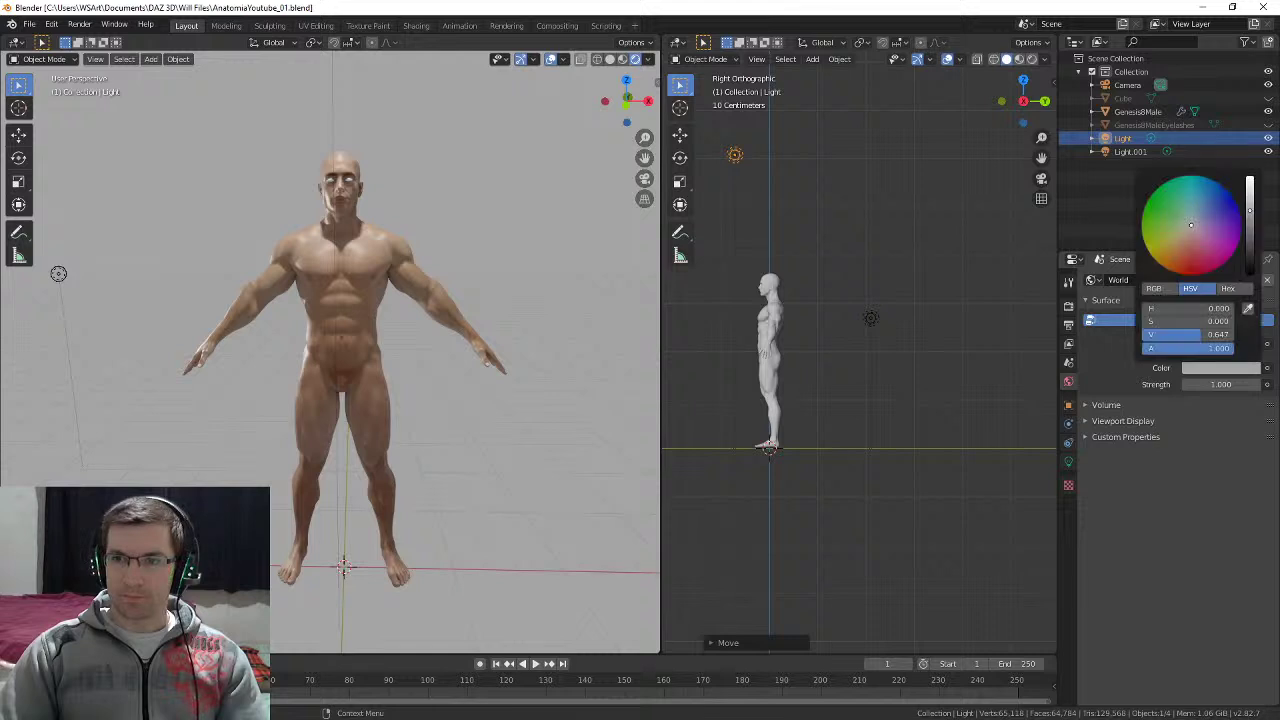
{"action": "left_click_drag", "start_coordinate": [1250, 210], "coordinate": [1249, 265]}
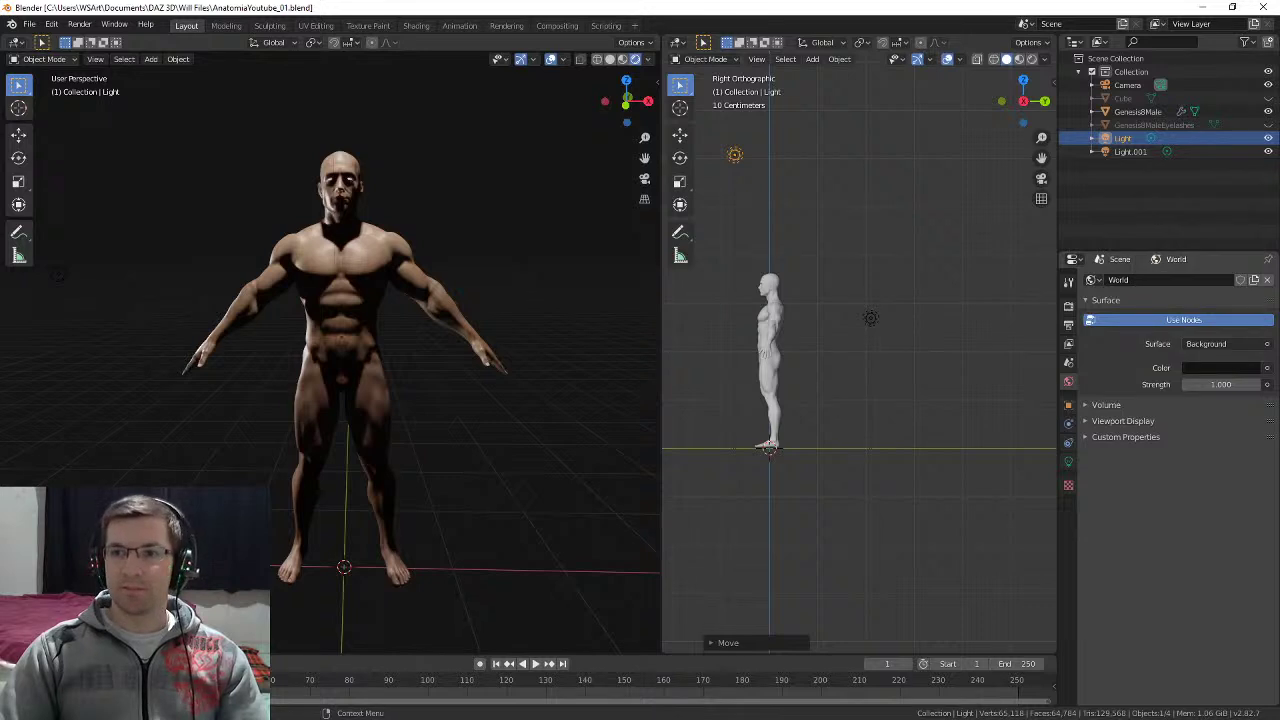
{"action": "middle_click_drag", "start_coordinate": [400, 350], "coordinate": [328, 351]}
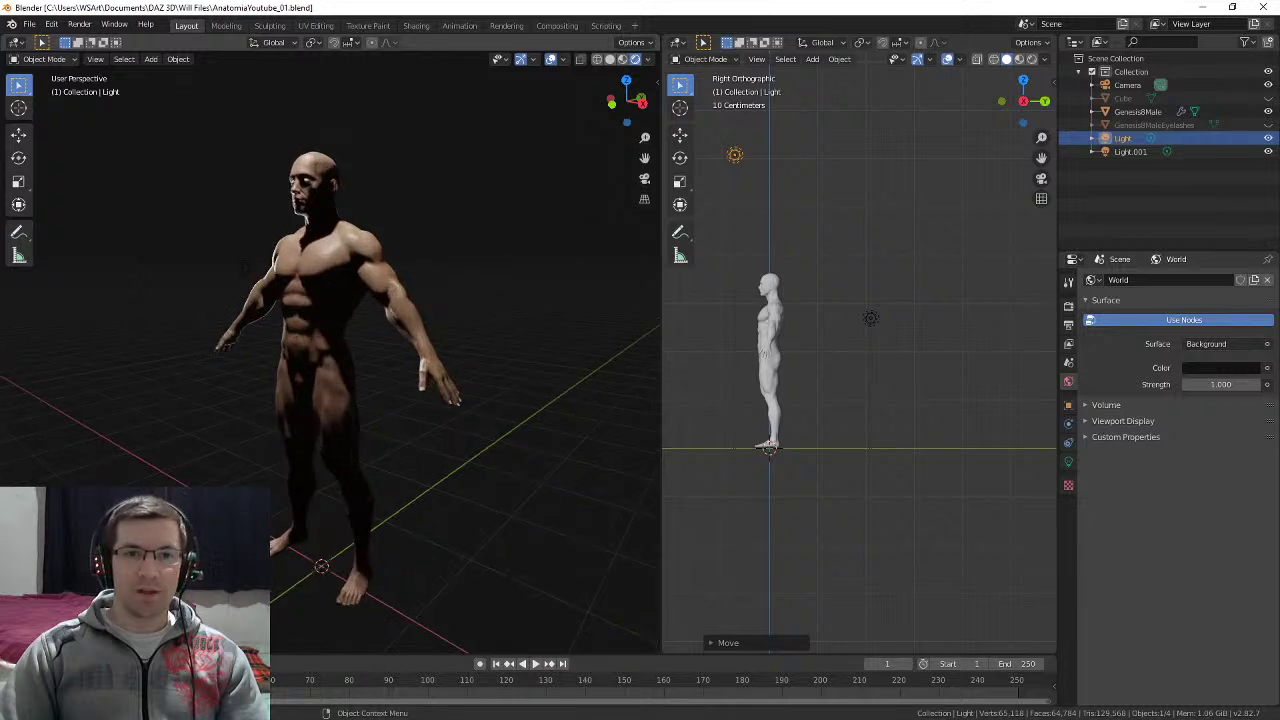
{"action": "scroll", "coordinate": [867, 330], "scroll_direction": "down", "scroll_amount": 1}
{"action": "scroll", "coordinate": [868, 322], "scroll_direction": "up", "scroll_amount": 1}
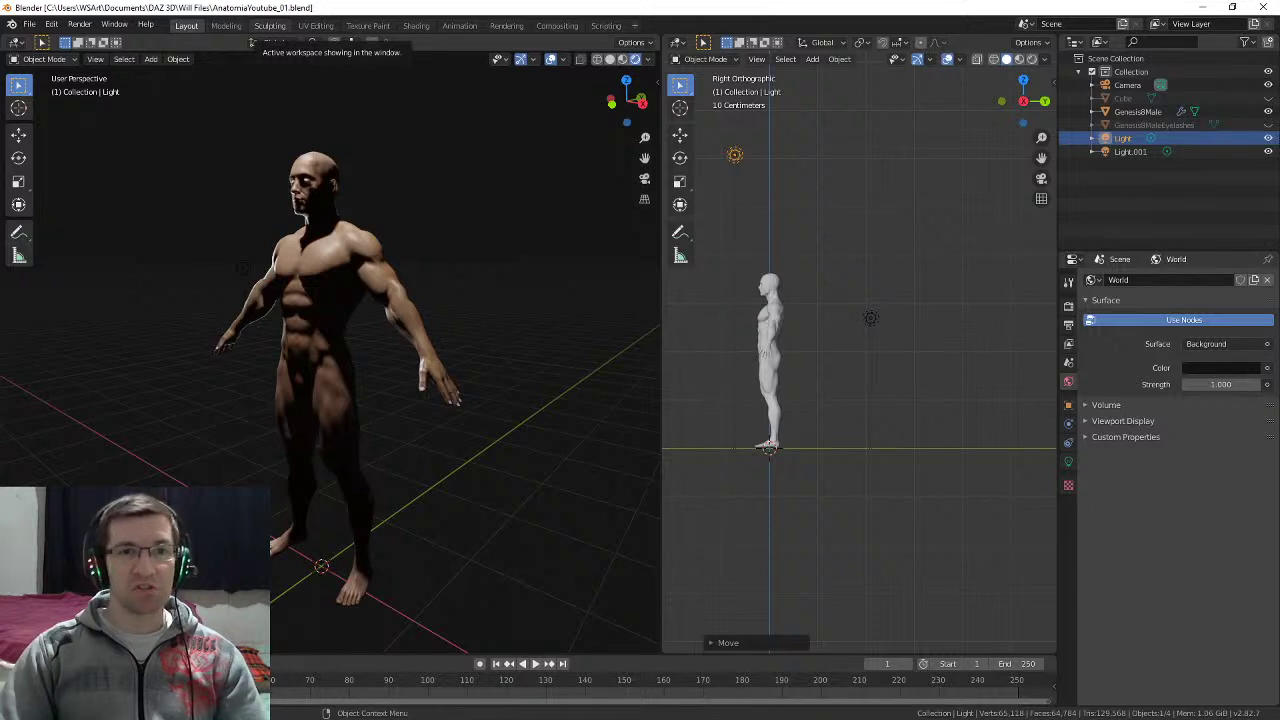
Step: Switch to the Sculpting workspace and put the Genesis8Male figure into Sculpt Mode
{"action": "left_click", "coordinate": [270, 26]}
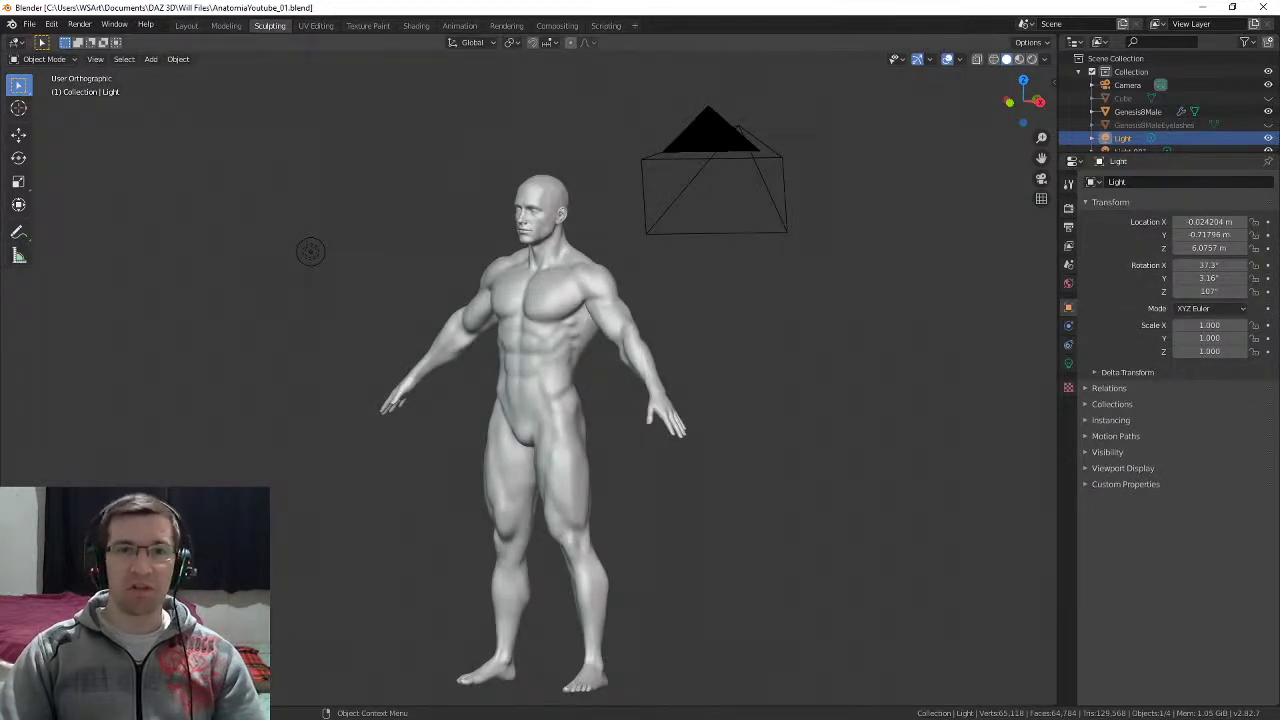
{"action": "mouse_move", "coordinate": [620, 320]}
{"action": "middle_mouse_down"}
{"action": "mouse_move", "coordinate": [570, 328]}
{"action": "mouse_move", "coordinate": [665, 322]}
{"action": "mouse_move", "coordinate": [620, 277]}
{"action": "mouse_move", "coordinate": [623, 289]}
{"action": "middle_mouse_up"}
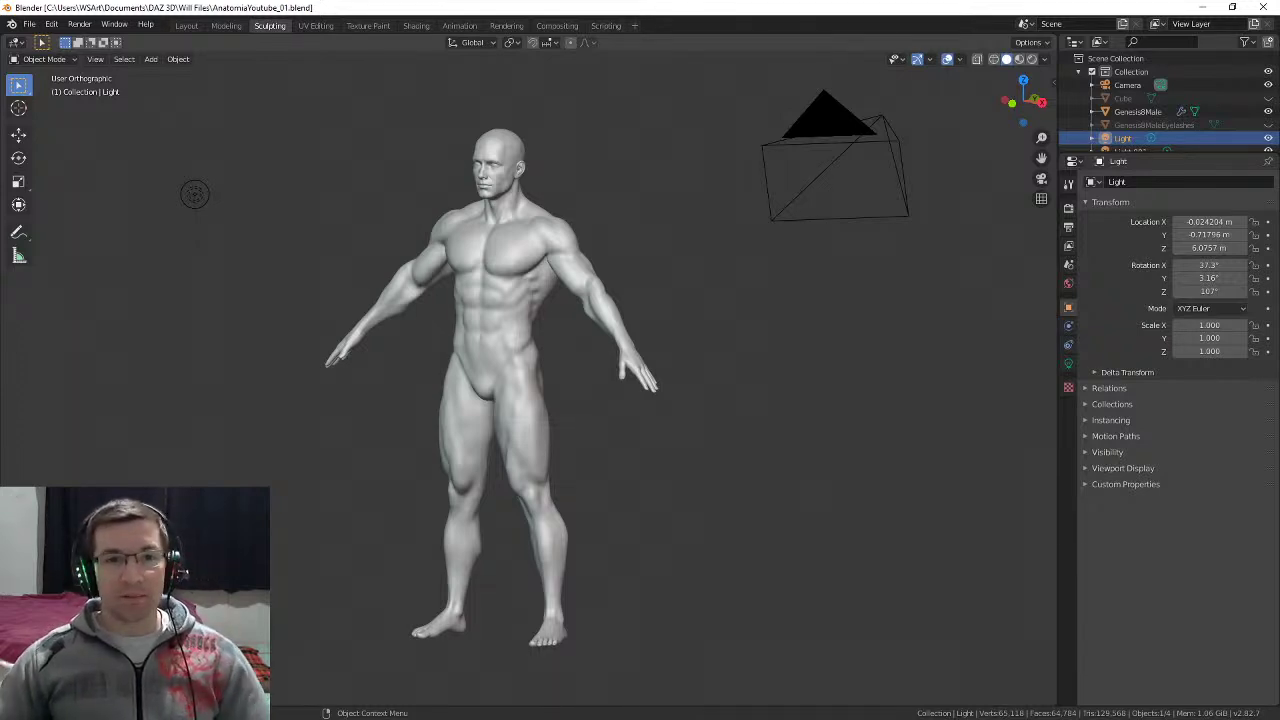
{"action": "left_click", "coordinate": [194, 194]}
{"action": "scroll", "coordinate": [194, 194], "scroll_direction": "up", "scroll_amount": 5}
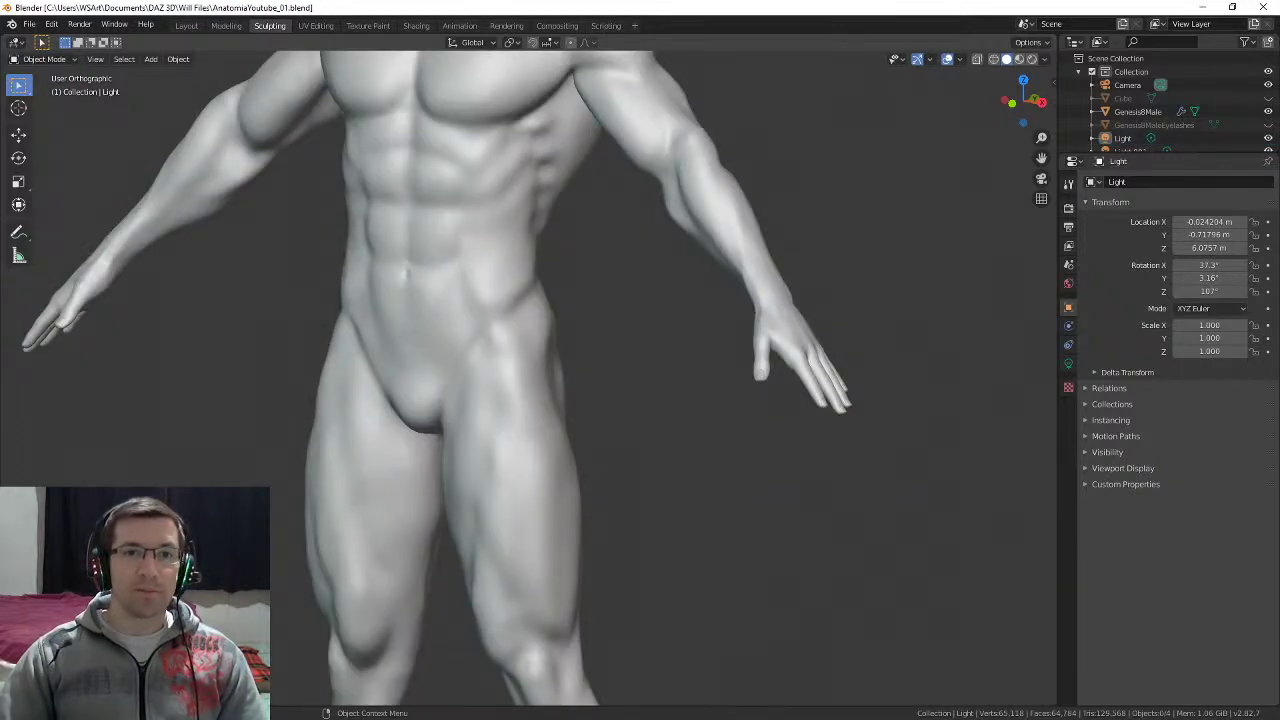
{"action": "left_click", "coordinate": [470, 340]}
{"action": "left_click", "coordinate": [42, 59]}
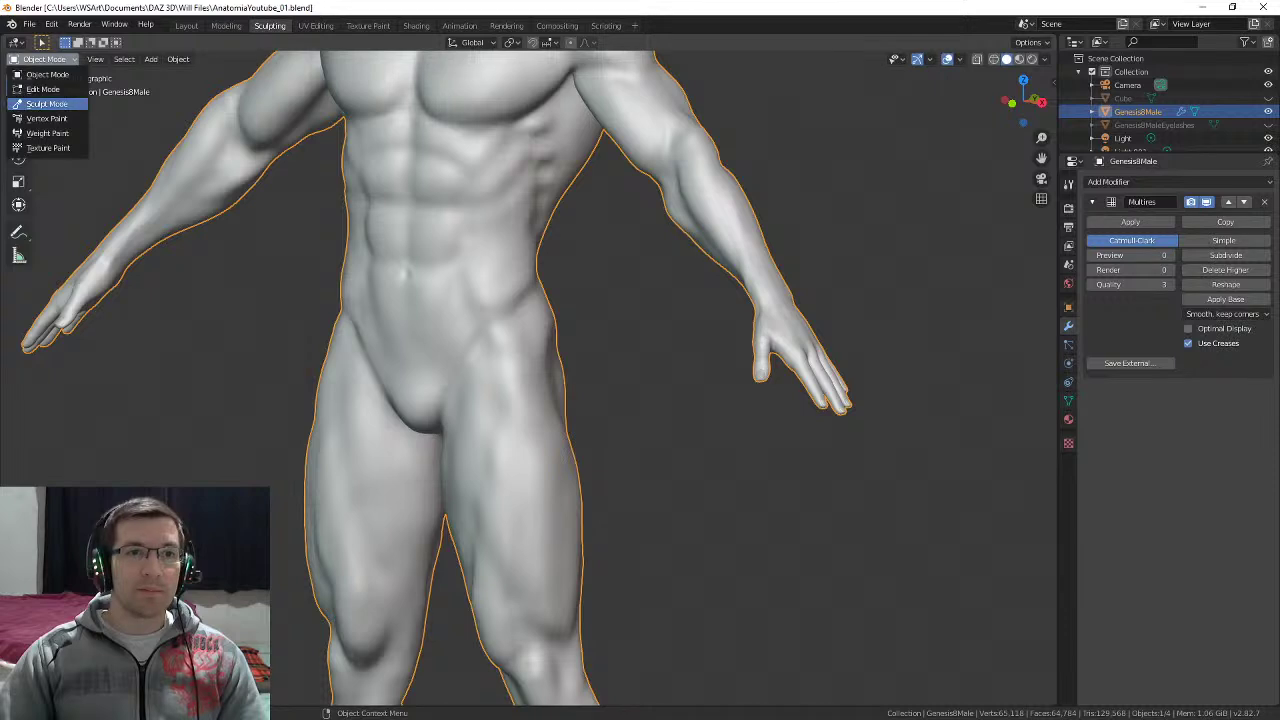
{"action": "left_click", "coordinate": [45, 97]}
{"action": "scroll", "coordinate": [690, 254], "scroll_direction": "up", "scroll_amount": 2}
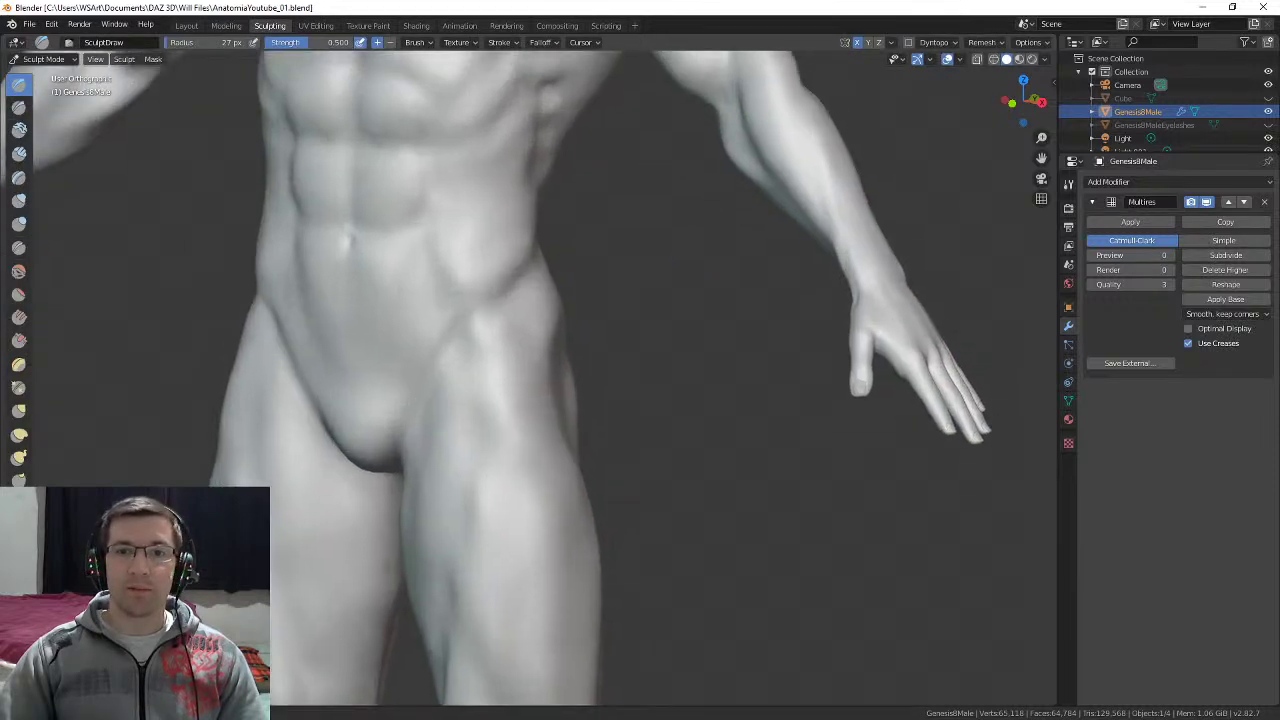
{"action": "middle_click_drag", "start_coordinate": [708, 222], "coordinate": [612, 452], "text": "shift"}
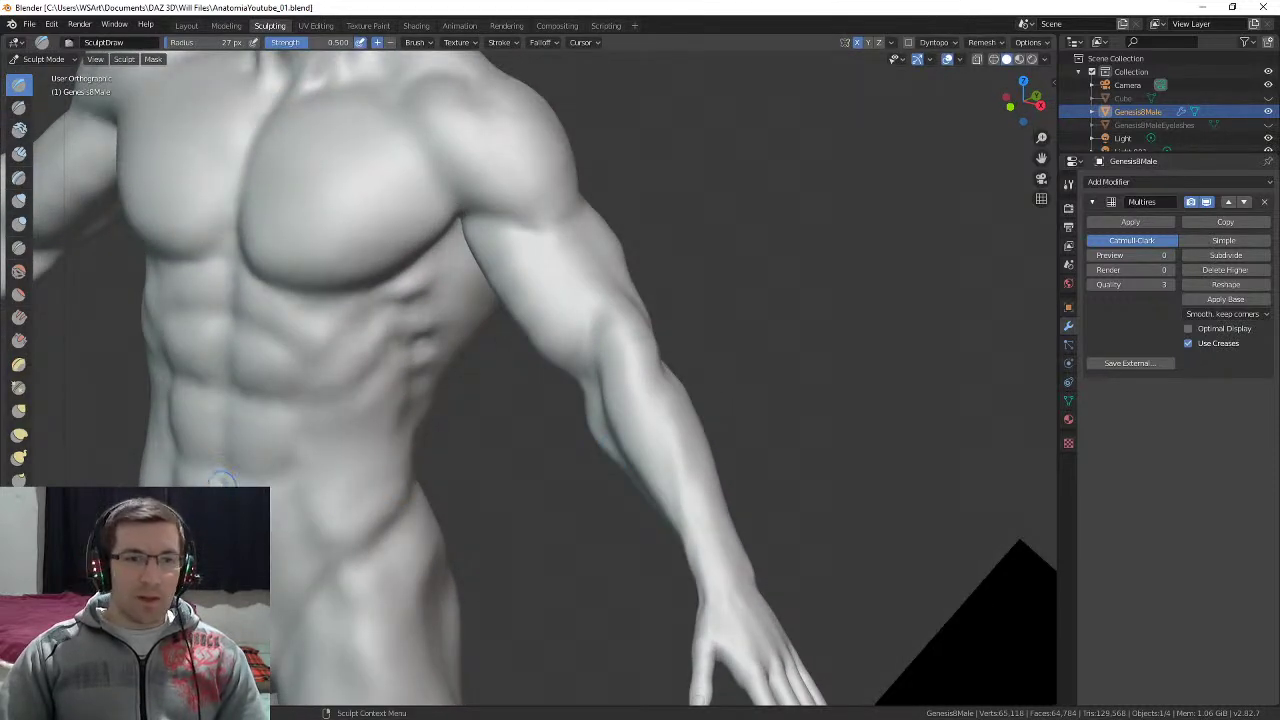
Step: Choose the Grab brush and enlarge its radius to 92 px
{"action": "left_click", "coordinate": [19, 410]}
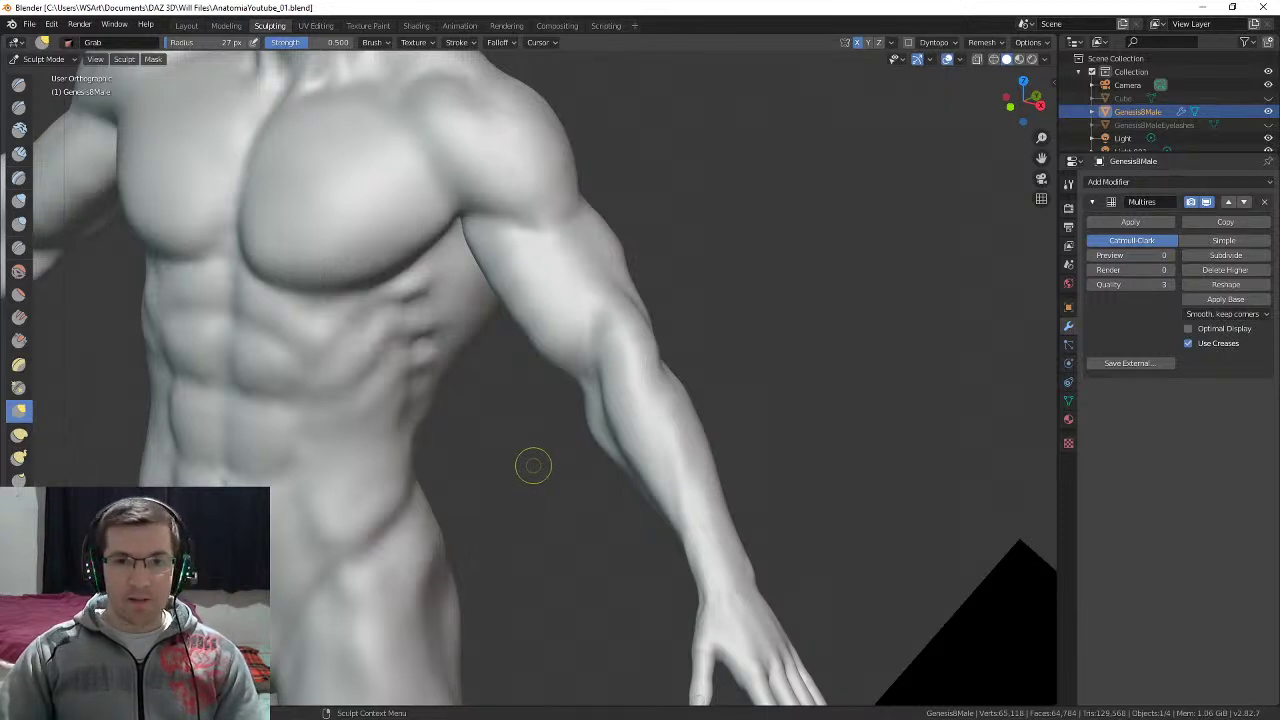
{"action": "key", "text": "f"}
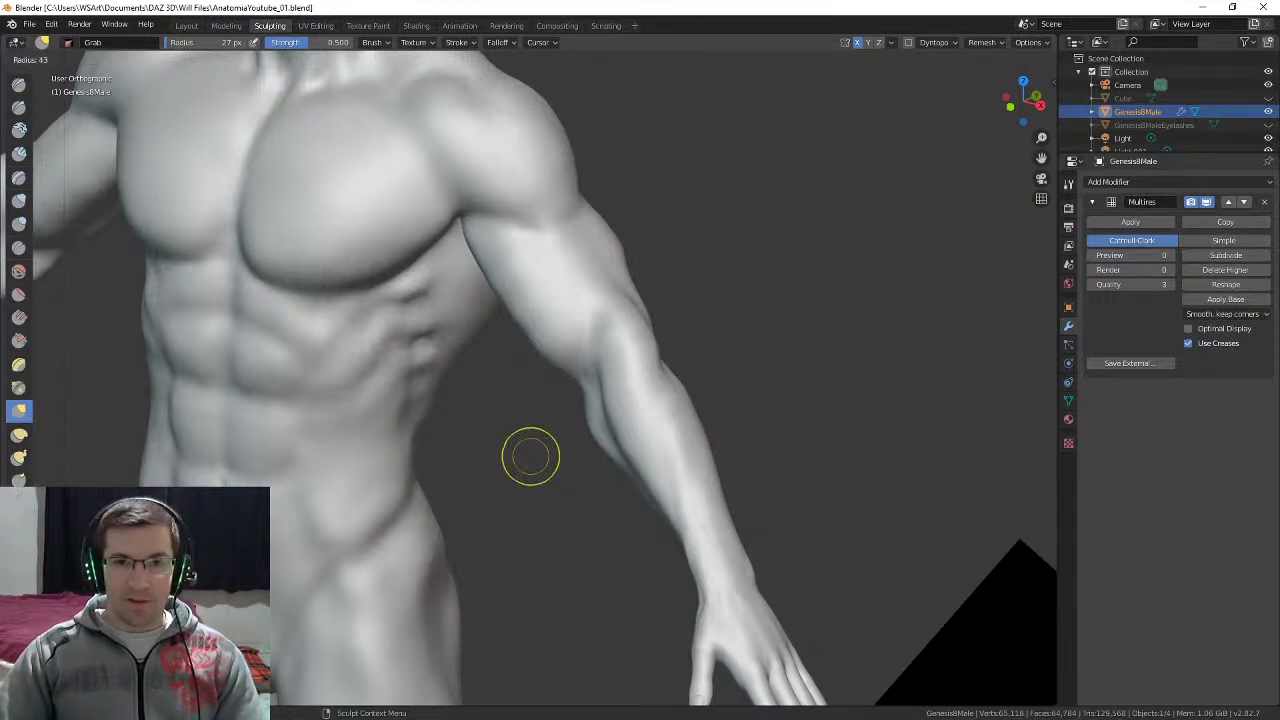
{"action": "left_click", "coordinate": [551, 449]}
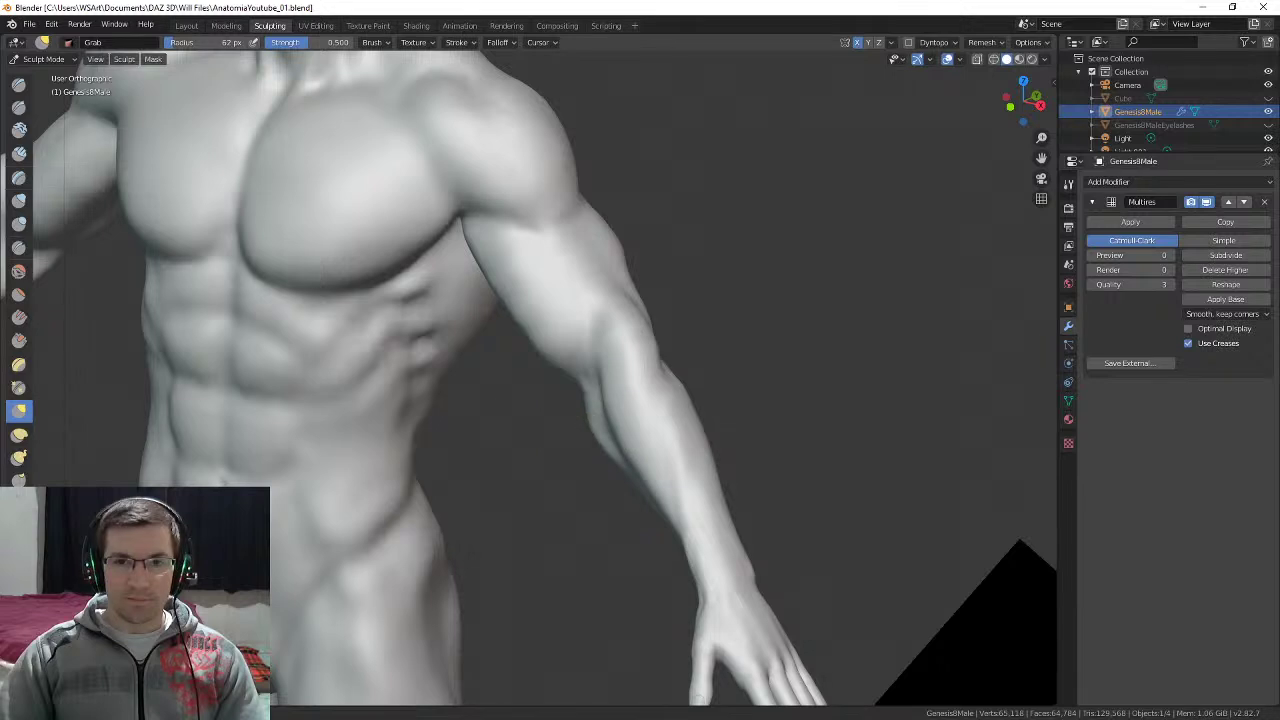
{"action": "middle_click_drag", "start_coordinate": [593, 473], "coordinate": [606, 463]}
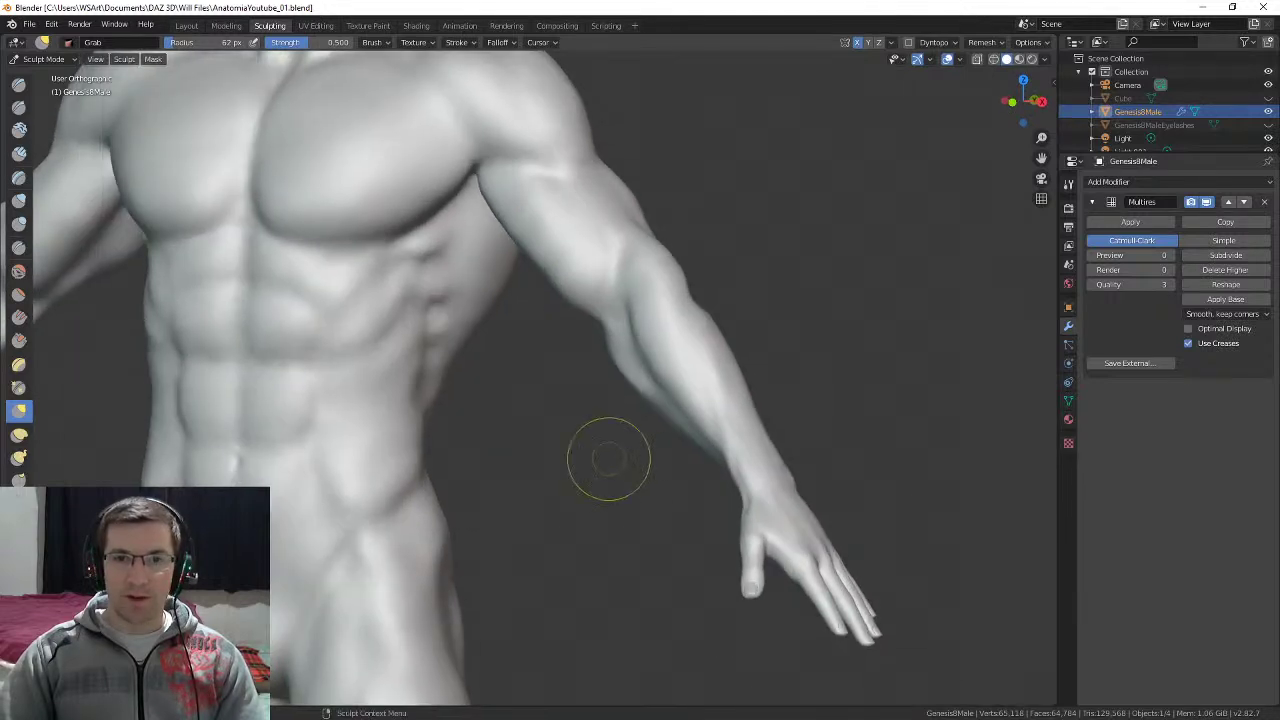
{"action": "key", "text": "f"}
{"action": "left_click", "coordinate": [607, 408]}
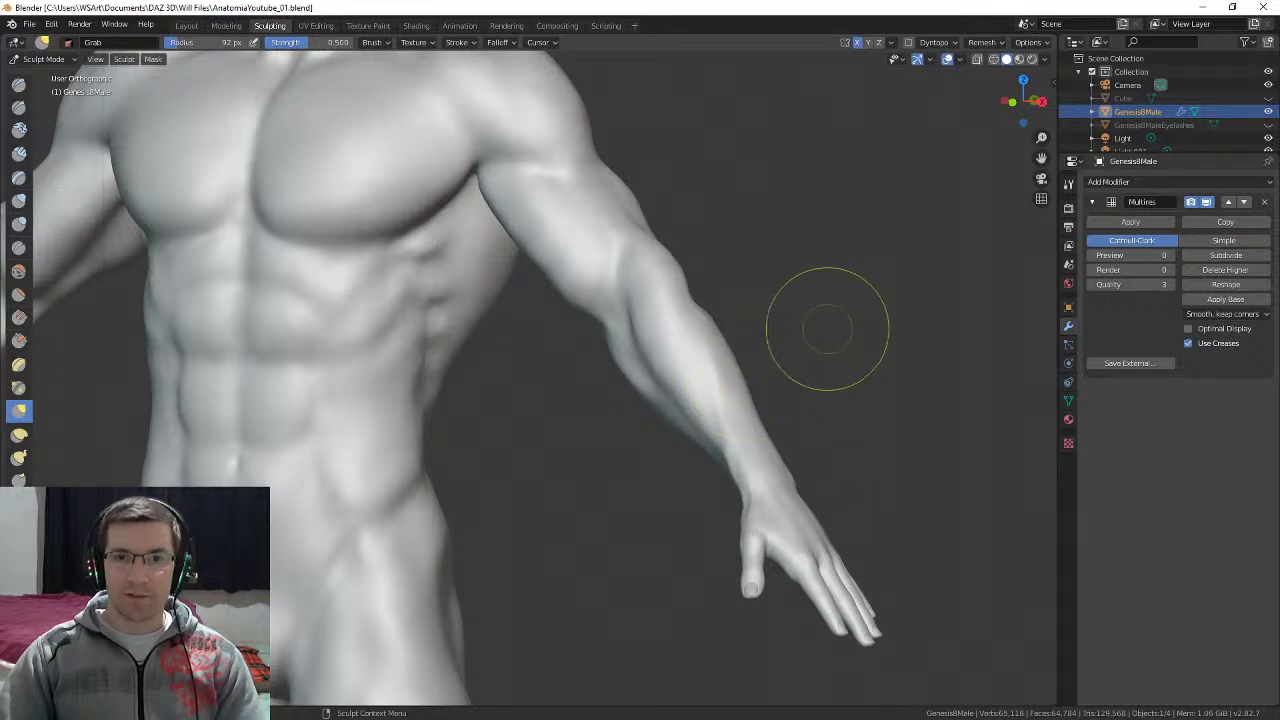
Step: Enlarge the Grab brush radius to 119 px and slightly pull the back of the figure's left armpit inward
{"action": "middle_click_drag", "start_coordinate": [826, 326], "coordinate": [666, 340]}
{"action": "mouse_move", "coordinate": [888, 350]}
{"action": "middle_mouse_down"}
{"action": "mouse_move", "coordinate": [867, 345]}
{"action": "mouse_move", "coordinate": [586, 504]}
{"action": "mouse_move", "coordinate": [474, 475]}
{"action": "mouse_move", "coordinate": [612, 425]}
{"action": "middle_mouse_up"}
{"action": "middle_click_drag", "start_coordinate": [704, 344], "coordinate": [660, 336]}
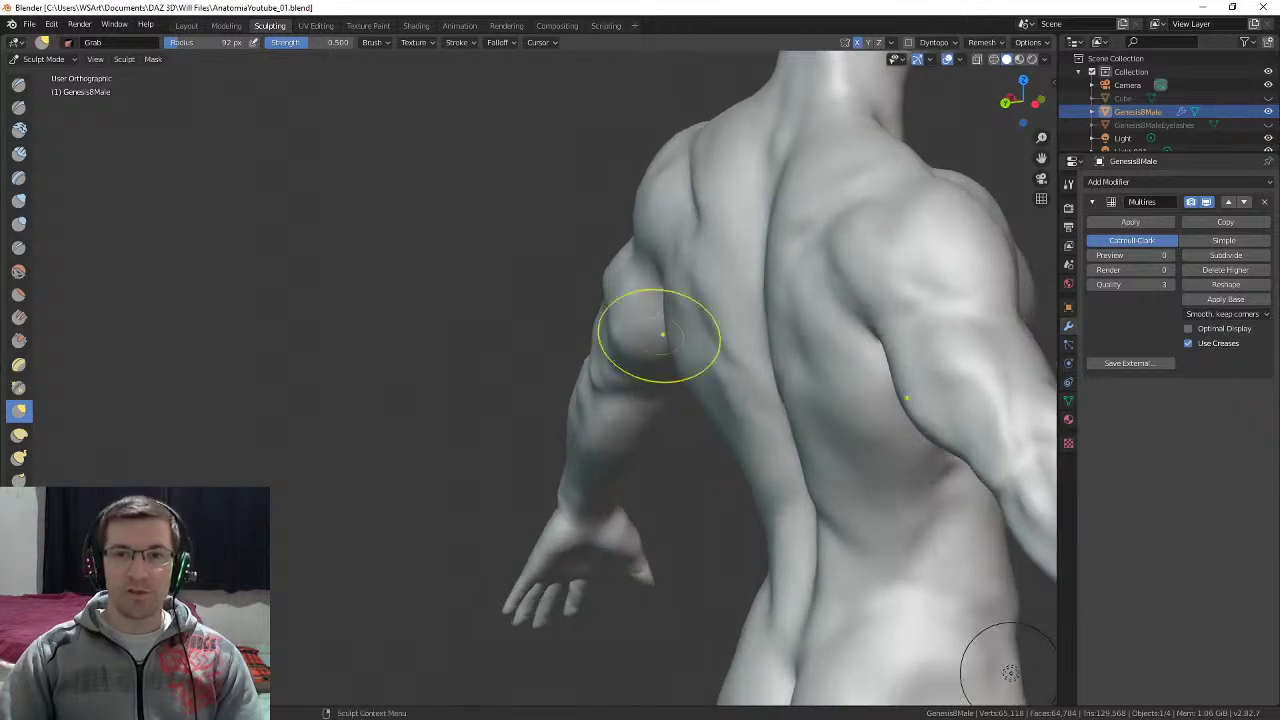
{"action": "scroll", "coordinate": [665, 290], "scroll_direction": "down", "scroll_amount": 1}
{"action": "scroll", "coordinate": [665, 289], "scroll_direction": "down", "scroll_amount": 2}
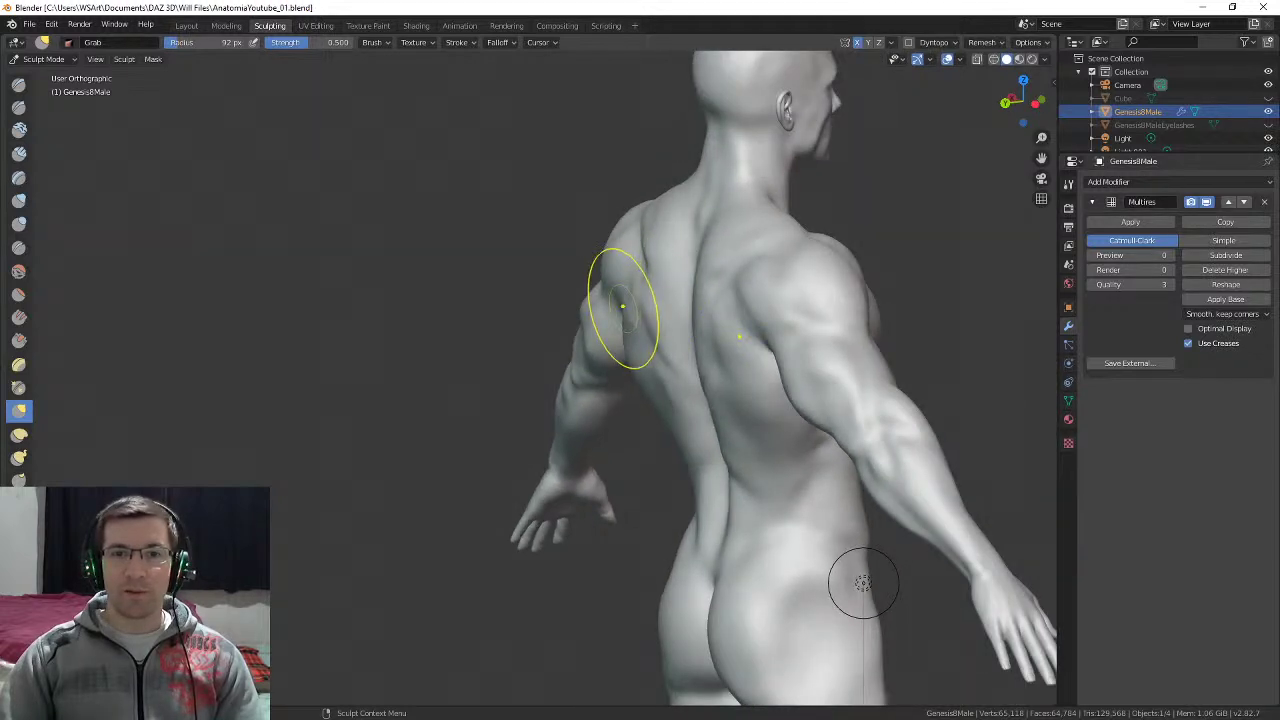
{"action": "key", "text": "f"}
{"action": "left_click", "coordinate": [624, 314]}
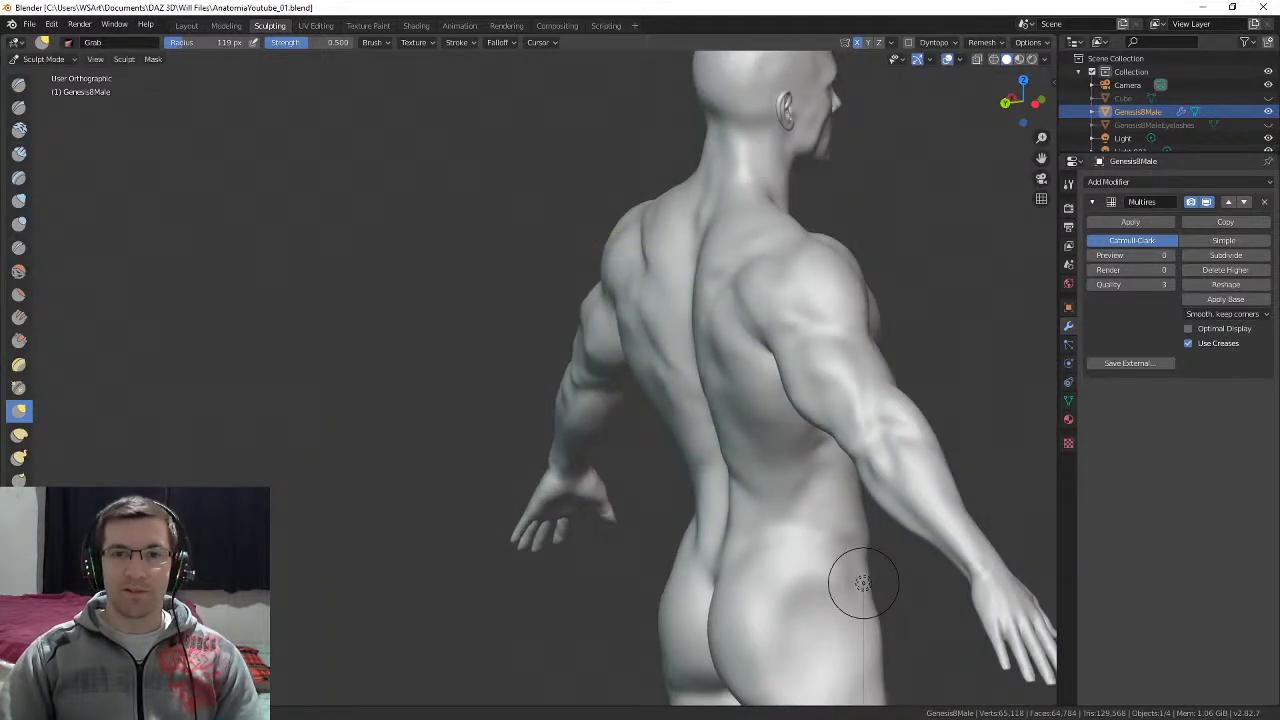
{"action": "mouse_move", "coordinate": [863, 583]}
{"action": "middle_mouse_down"}
{"action": "mouse_move", "coordinate": [600, 400]}
{"action": "mouse_move", "coordinate": [543, 337]}
{"action": "middle_mouse_up"}
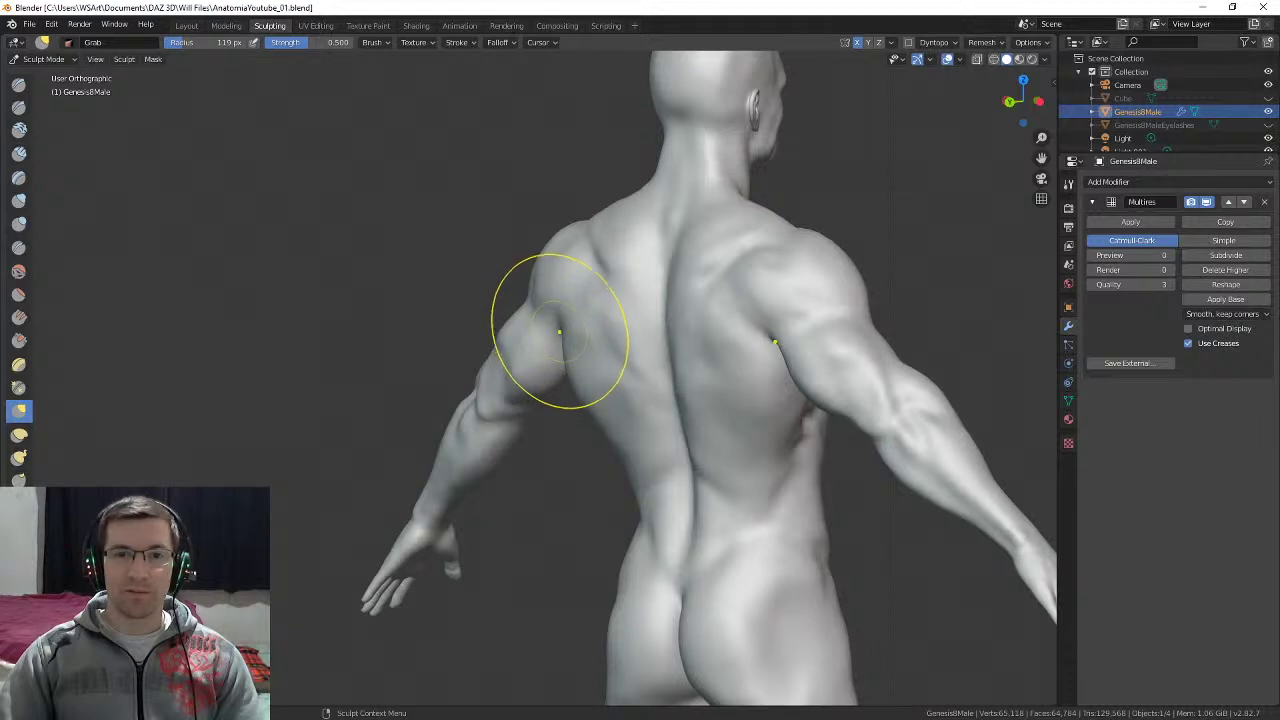
{"action": "left_click_drag", "start_coordinate": [546, 335], "coordinate": [555, 329]}
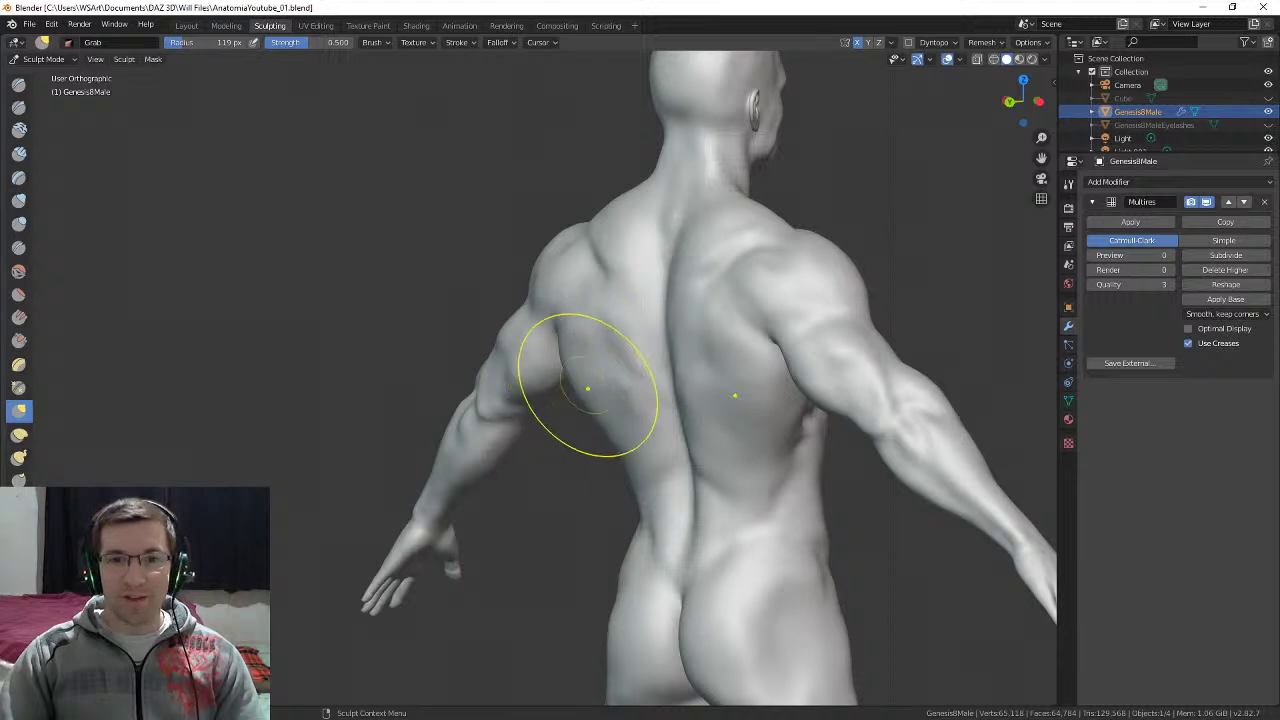
{"action": "middle_click_drag", "start_coordinate": [588, 388], "coordinate": [486, 337]}
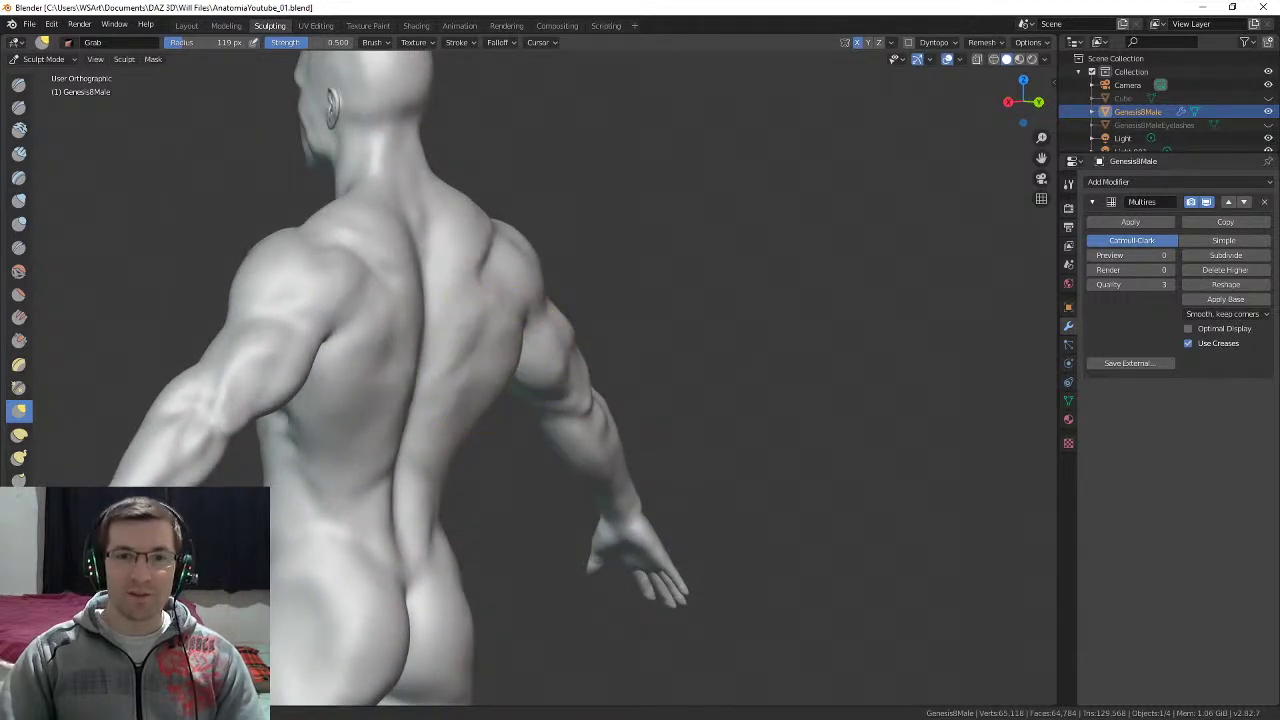
{"action": "middle_click_drag", "start_coordinate": [471, 334], "coordinate": [430, 330]}
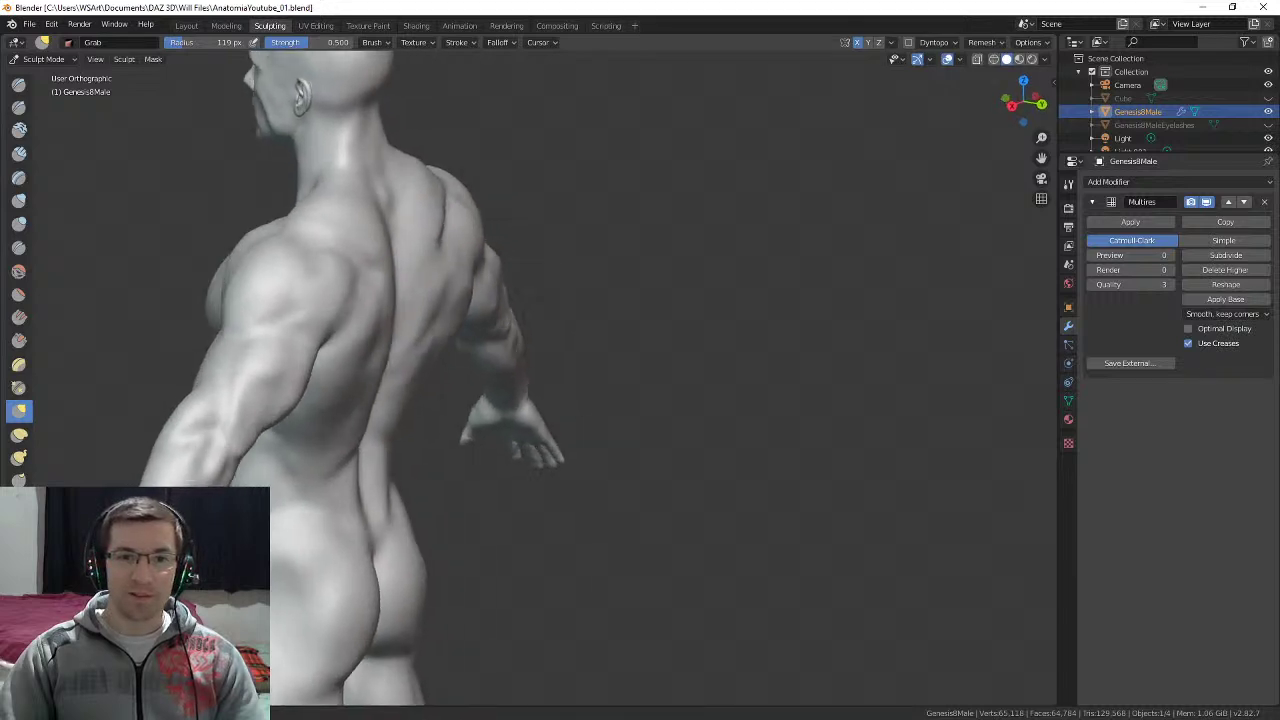
{"action": "middle_click_drag", "start_coordinate": [400, 286], "coordinate": [480, 290]}
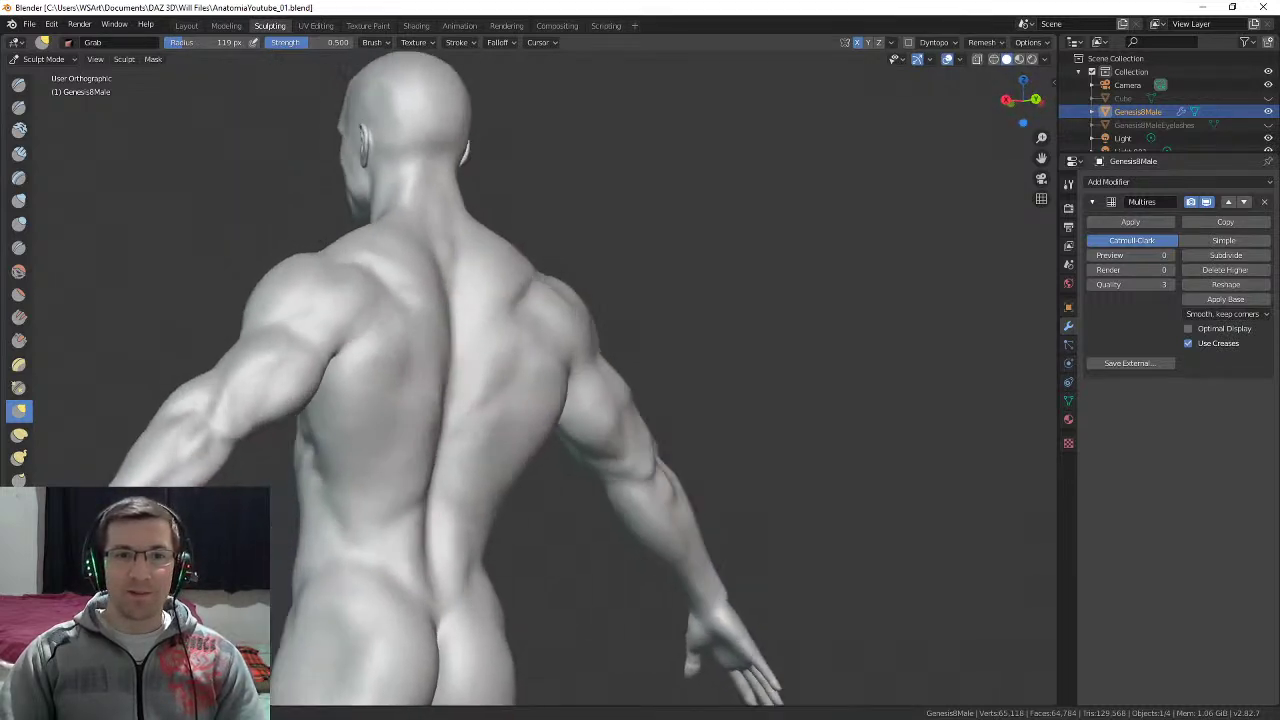
{"action": "mouse_move", "coordinate": [406, 308]}
{"action": "middle_mouse_down"}
{"action": "mouse_move", "coordinate": [362, 310]}
{"action": "mouse_move", "coordinate": [429, 316]}
{"action": "mouse_move", "coordinate": [375, 368]}
{"action": "middle_mouse_up"}
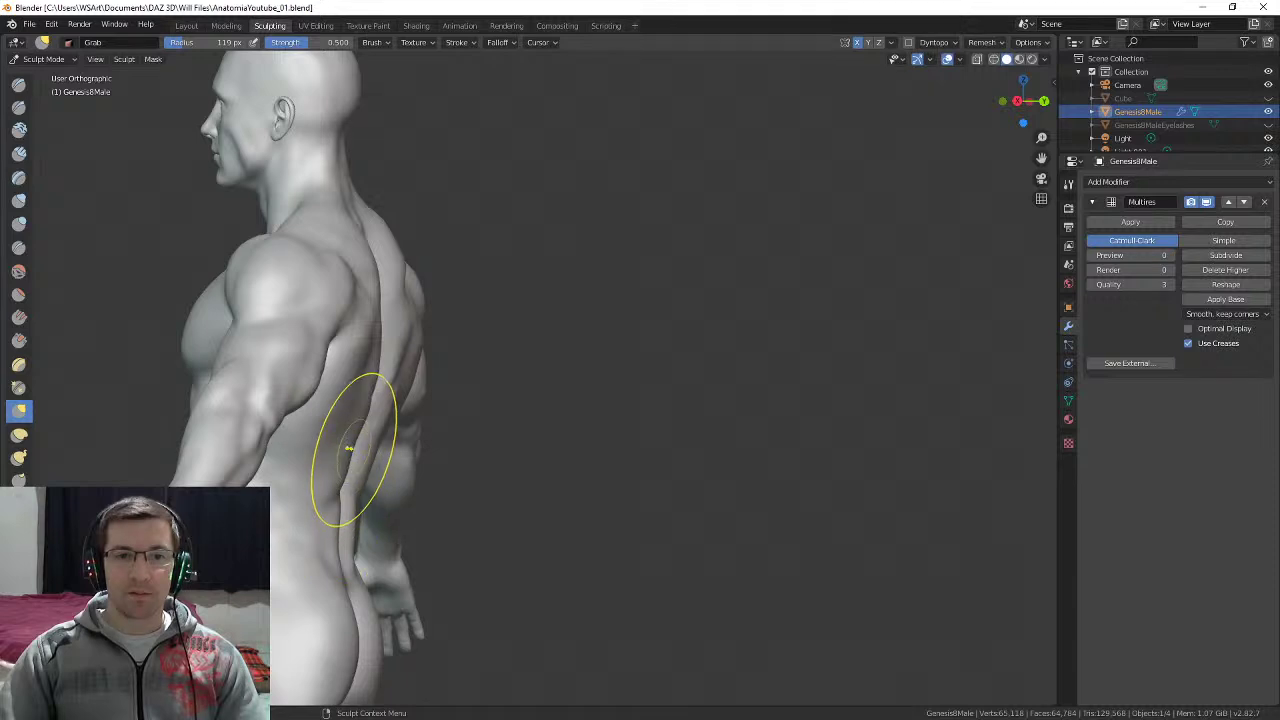
Step: Reduce the Grab brush radius to 84 px beside the torso in a front view of the figure
{"action": "middle_click_drag", "start_coordinate": [371, 357], "coordinate": [535, 510]}
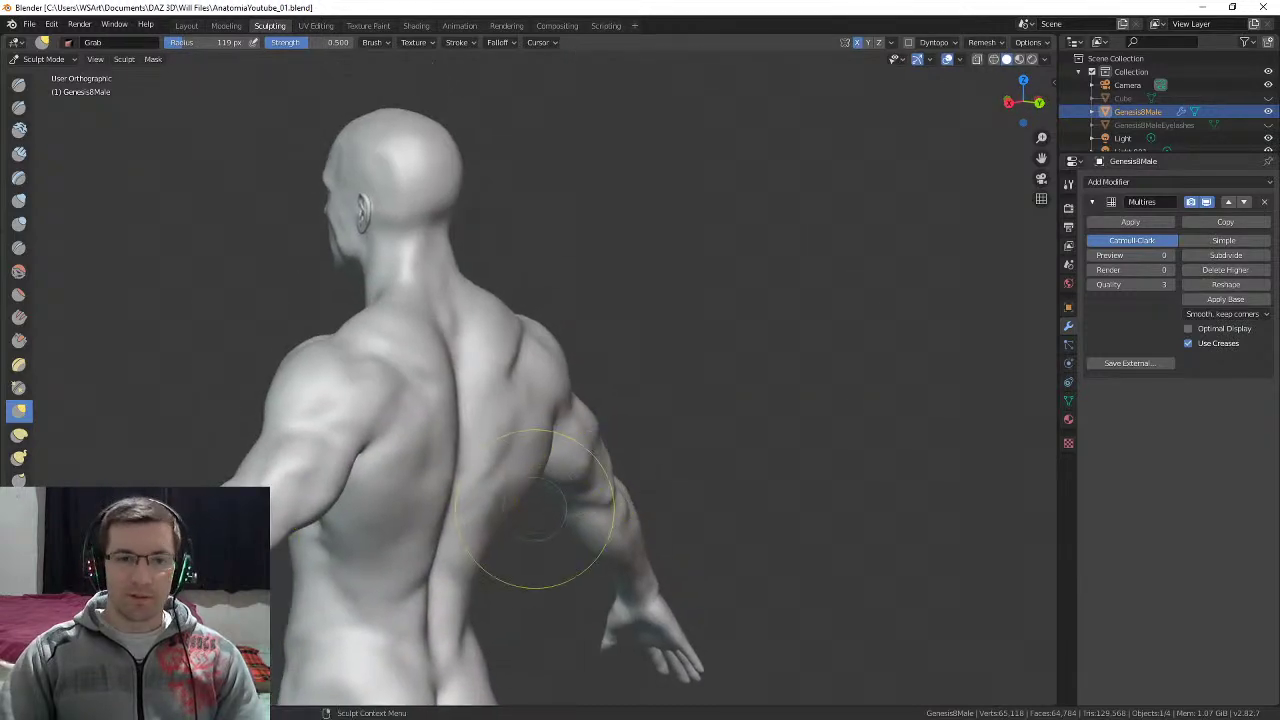
{"action": "middle_click_drag", "start_coordinate": [527, 557], "coordinate": [709, 151], "text": "shift"}
{"action": "middle_click_drag", "start_coordinate": [620, 280], "coordinate": [895, 282]}
{"action": "middle_click_drag", "start_coordinate": [700, 320], "coordinate": [860, 337], "text": "shift"}
{"action": "mouse_move", "coordinate": [691, 160]}
{"action": "middle_mouse_down", "text": "shift"}
{"action": "mouse_move", "coordinate": [734, 420]}
{"action": "mouse_move", "coordinate": [796, 422]}
{"action": "middle_mouse_up", "text": "shift"}
{"action": "middle_click_drag", "start_coordinate": [740, 357], "coordinate": [730, 346]}
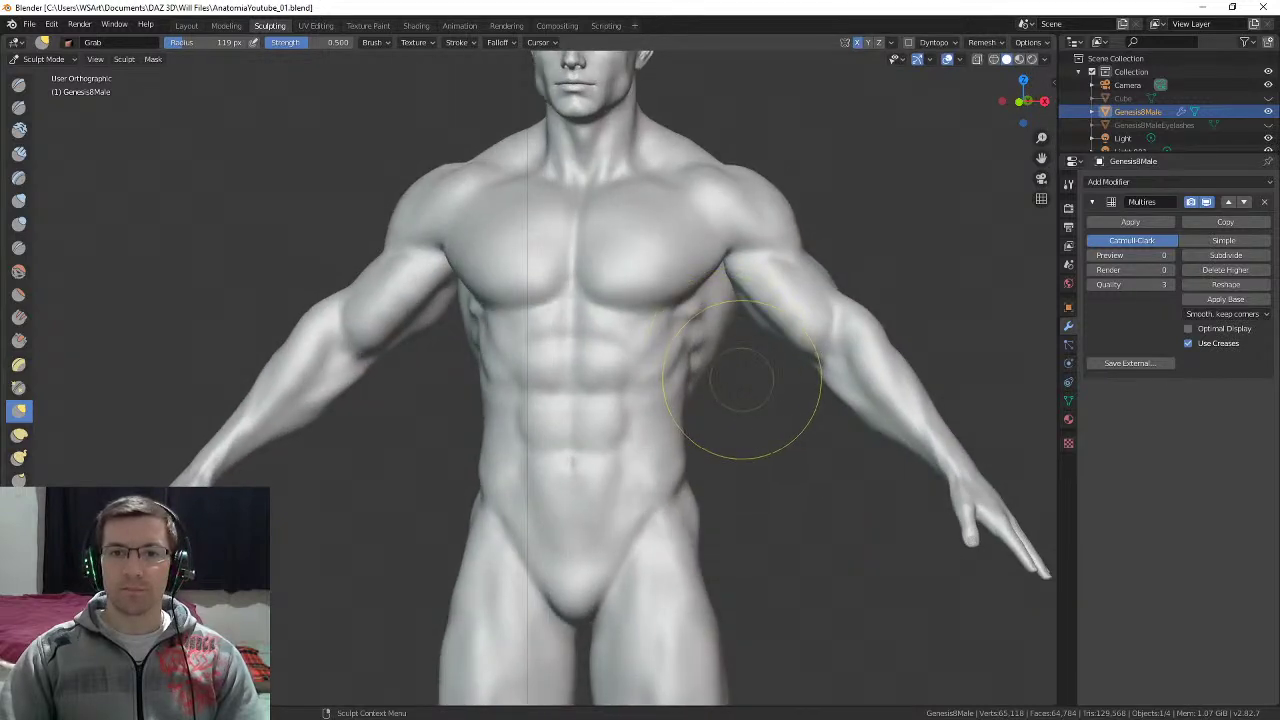
{"action": "key", "text": "f"}
{"action": "left_click", "coordinate": [727, 375]}
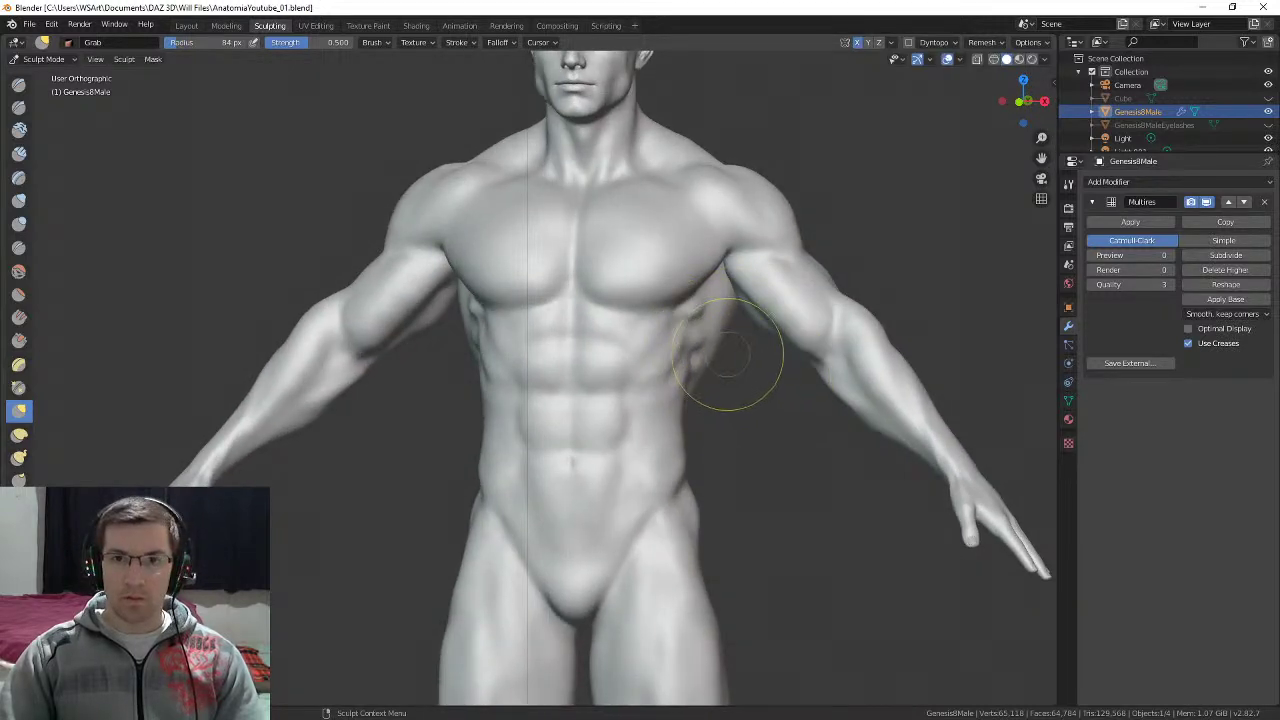
Step: Enlarge the Grab brush radius to 93 px with the figure seen from the front
{"action": "scroll", "coordinate": [703, 268], "scroll_direction": "down", "scroll_amount": 2}
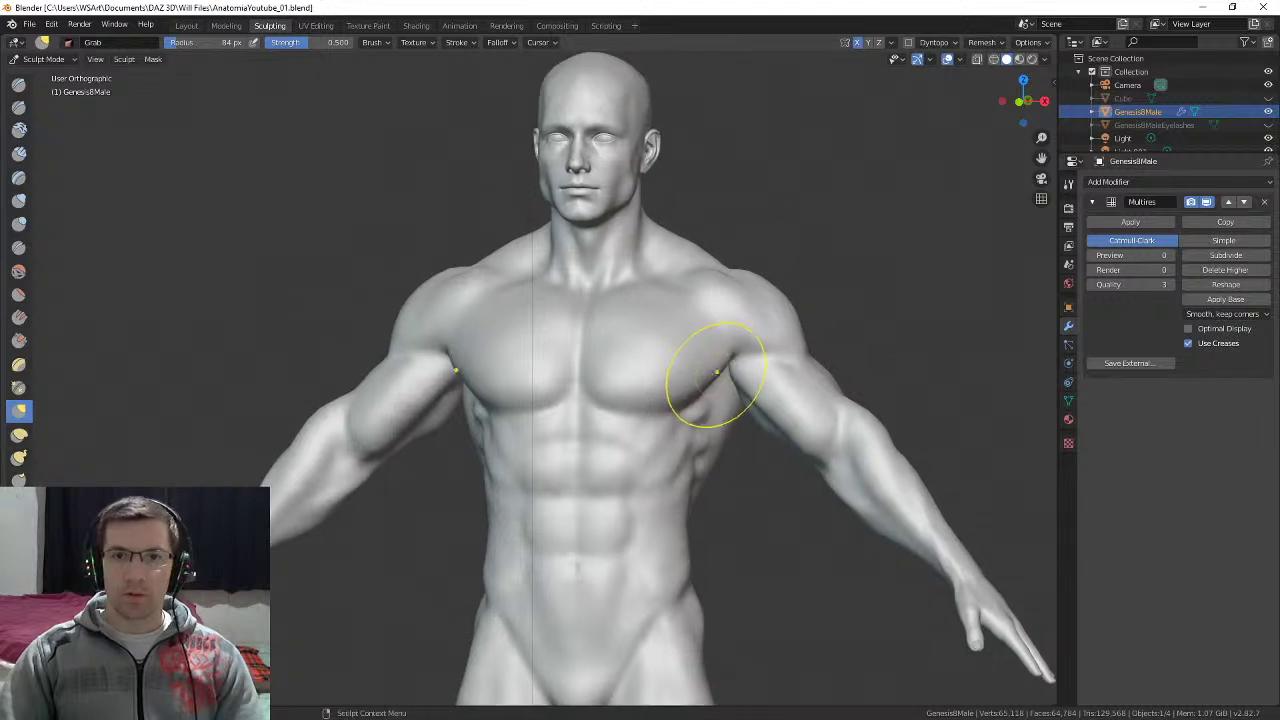
{"action": "middle_click_drag", "start_coordinate": [709, 377], "coordinate": [777, 366]}
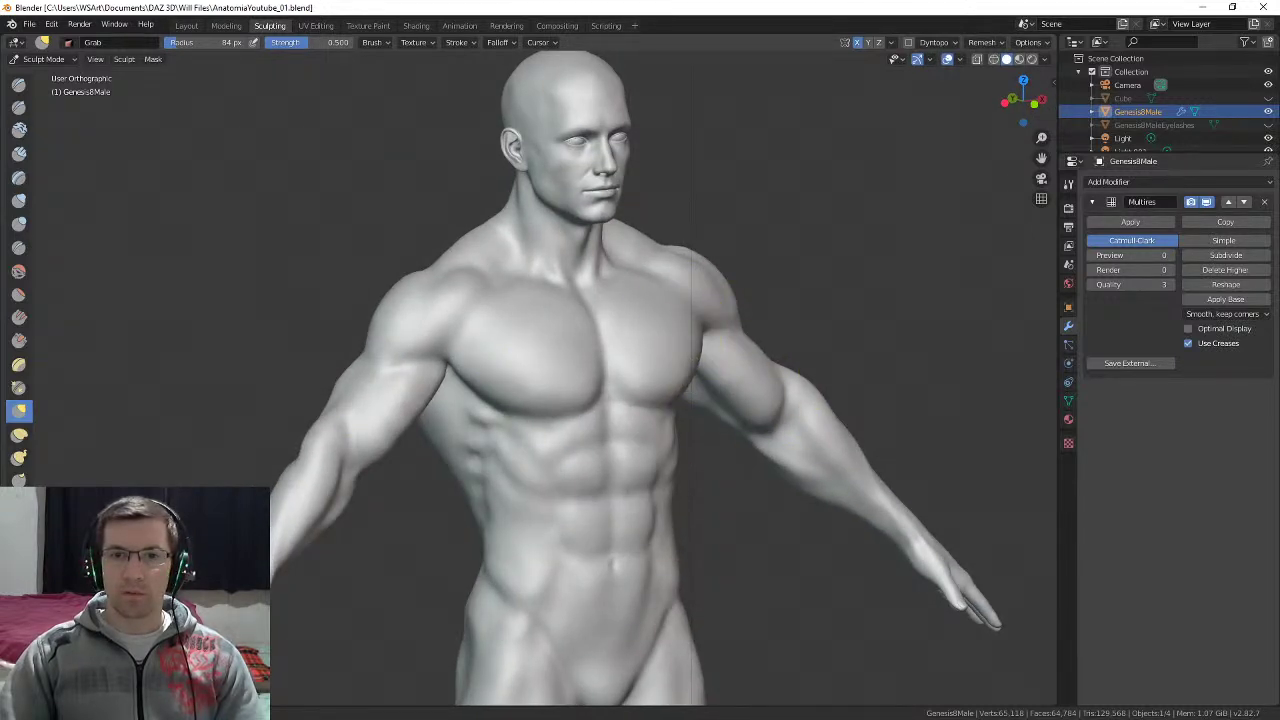
{"action": "middle_click_drag", "start_coordinate": [694, 286], "coordinate": [612, 229]}
{"action": "middle_click_drag", "start_coordinate": [651, 366], "coordinate": [645, 354], "text": "shift"}
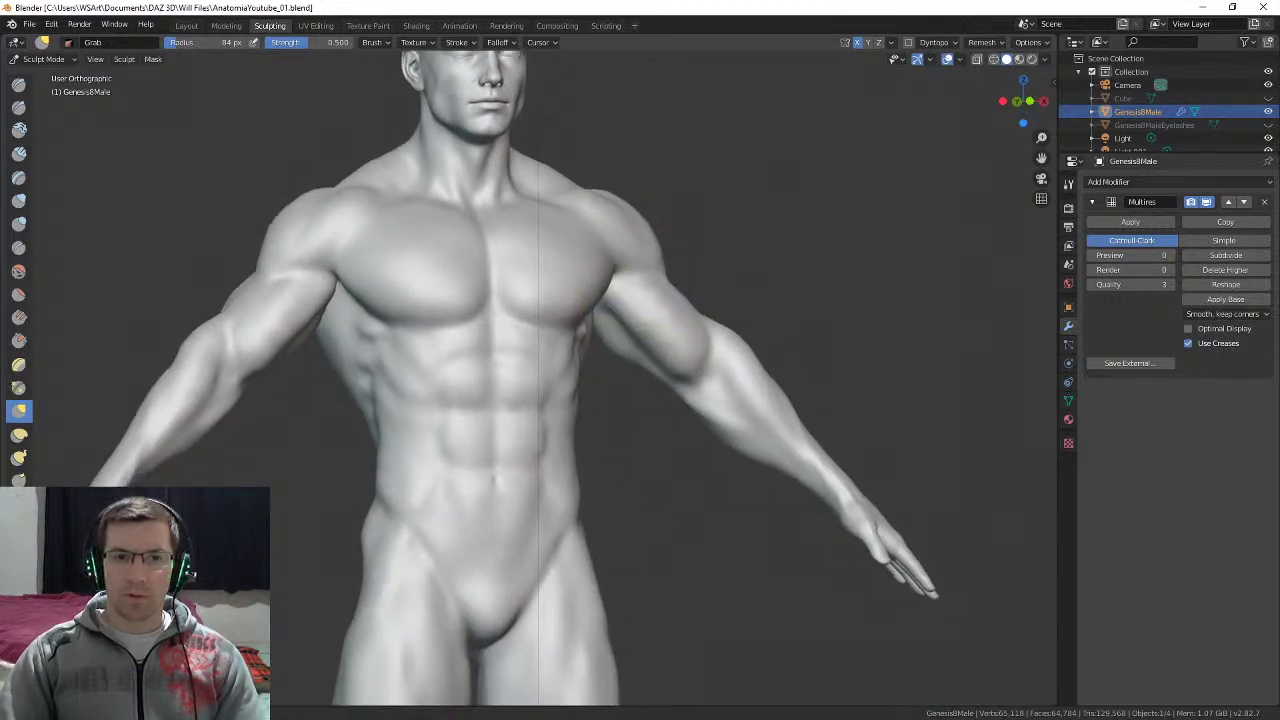
{"action": "scroll", "coordinate": [640, 374], "scroll_direction": "down", "scroll_amount": 4}
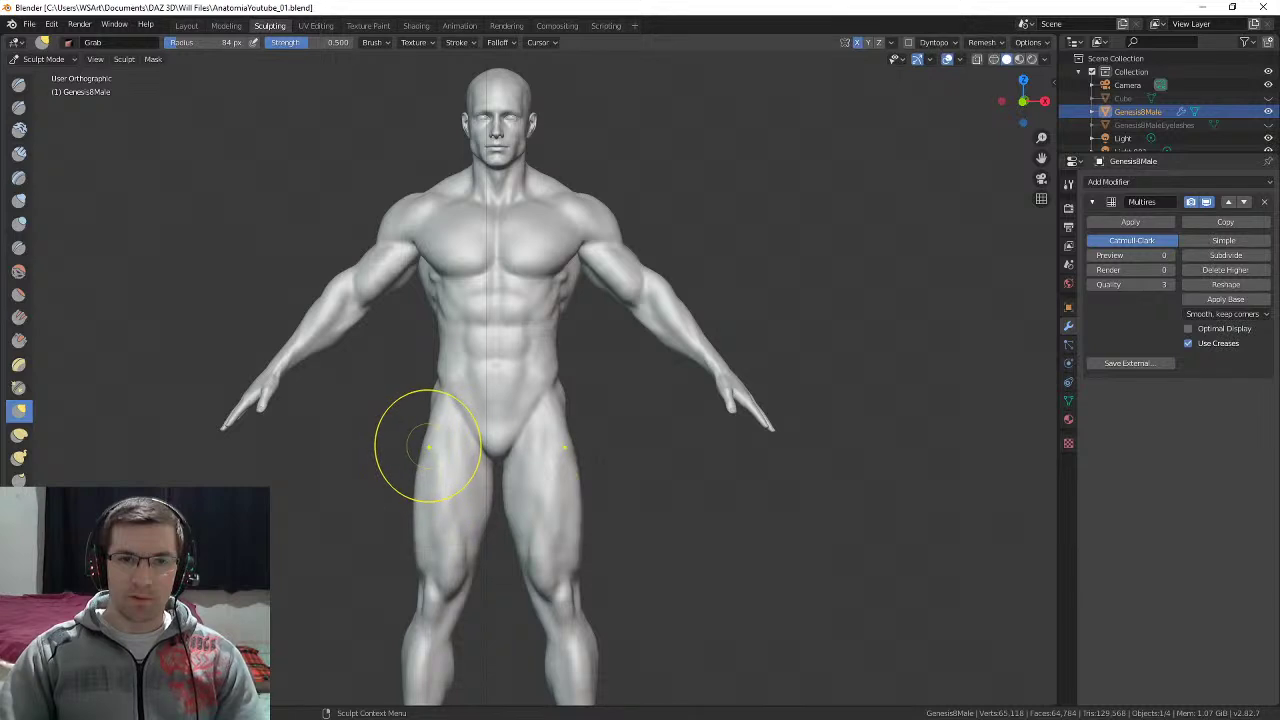
{"action": "key", "text": "bracketright"}
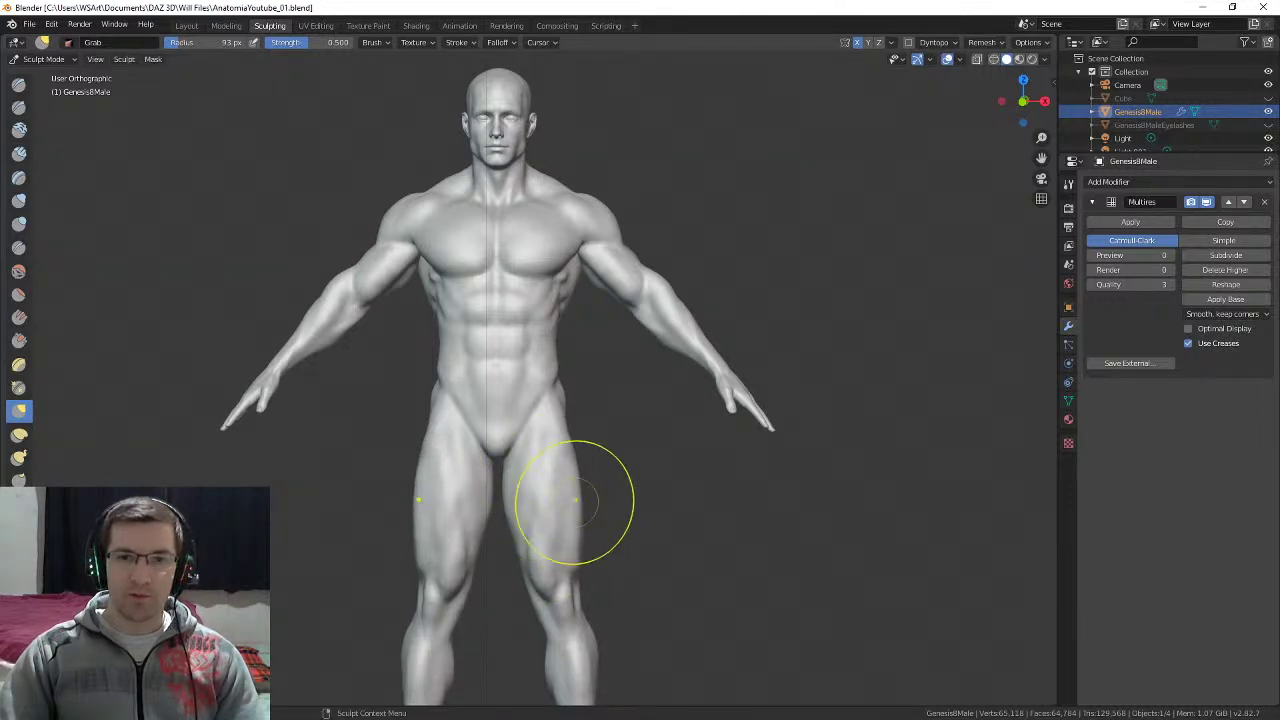
Step: Examine the shape of the thighs, knees and lower legs from front and three-quarter views
{"action": "middle_click_drag", "start_coordinate": [575, 500], "coordinate": [522, 508]}
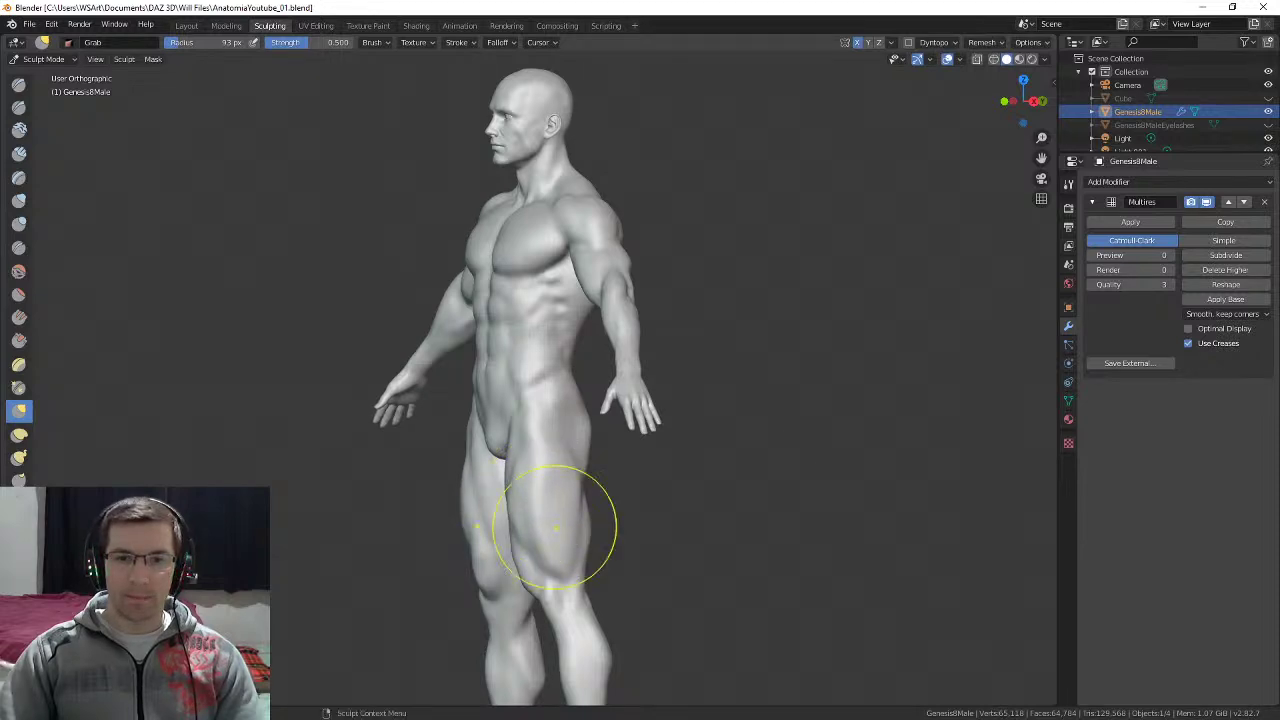
{"action": "middle_click_drag", "start_coordinate": [555, 525], "coordinate": [598, 441]}
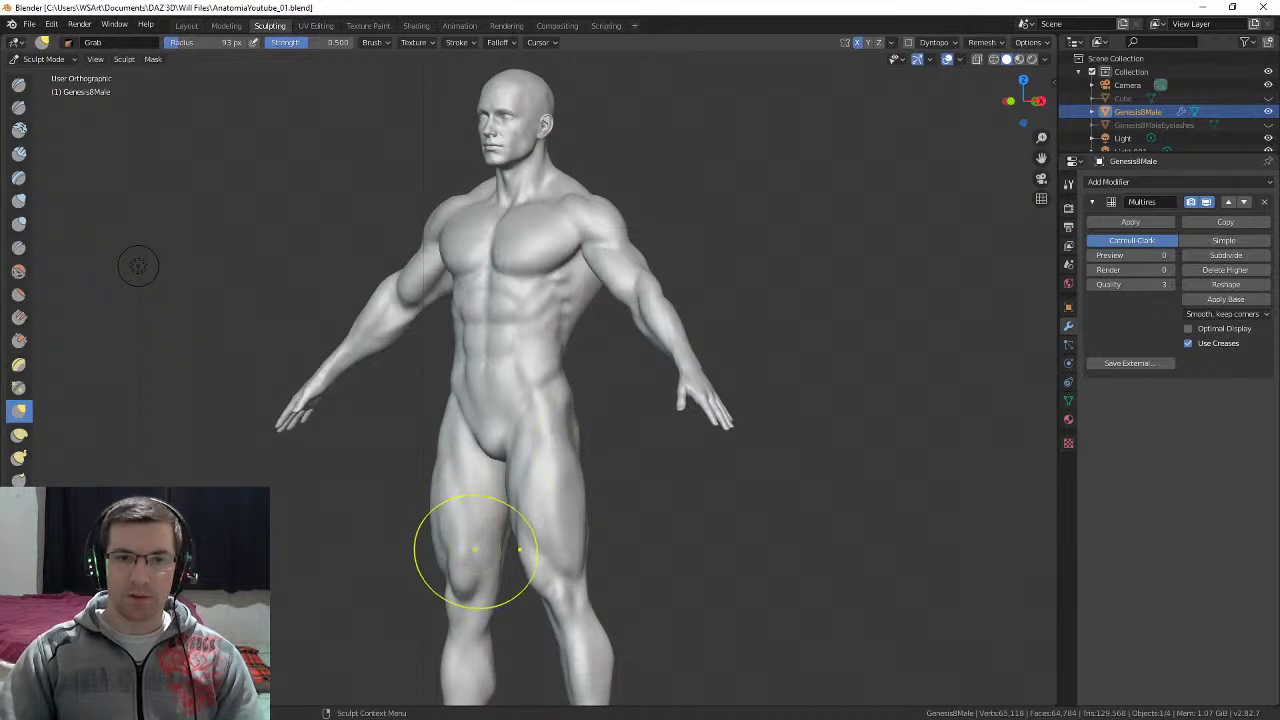
{"action": "middle_click_drag", "start_coordinate": [476, 550], "coordinate": [510, 552]}
{"action": "middle_click_drag", "start_coordinate": [518, 625], "coordinate": [507, 447], "text": "shift"}
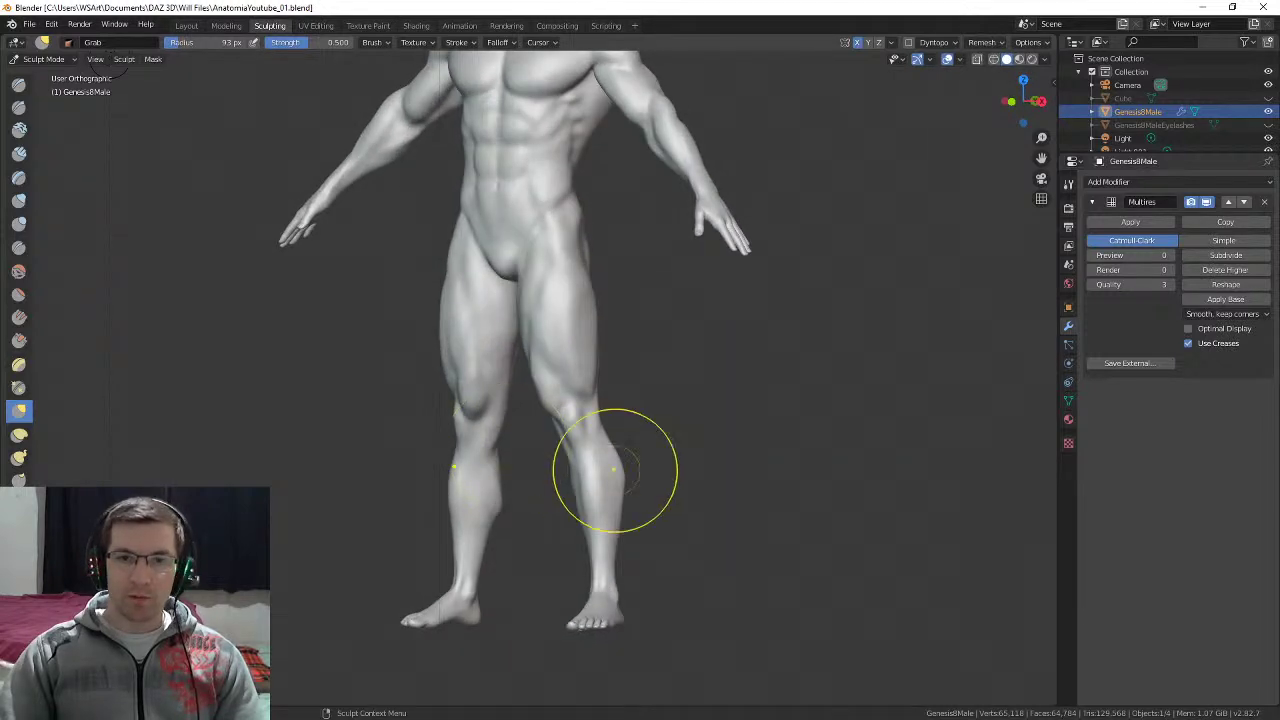
{"action": "middle_click_drag", "start_coordinate": [614, 470], "coordinate": [655, 465]}
{"action": "middle_click_drag", "start_coordinate": [517, 407], "coordinate": [520, 526], "text": "shift"}
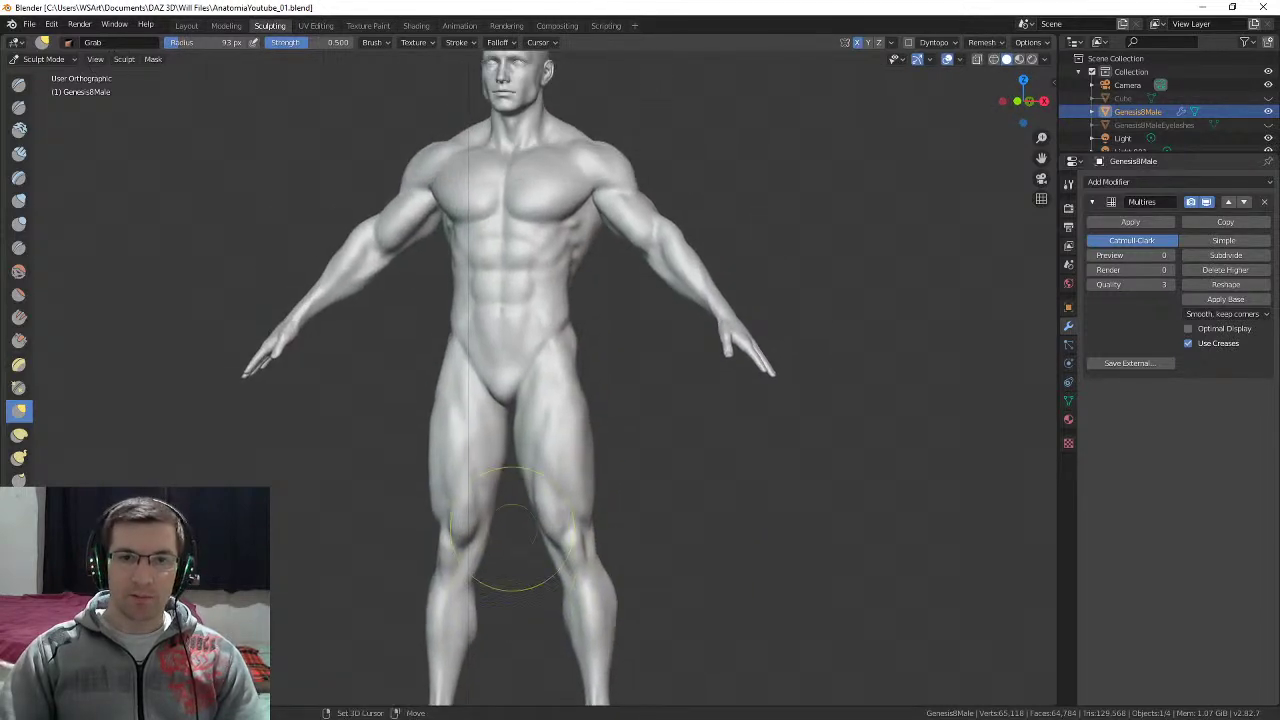
{"action": "middle_click_drag", "start_coordinate": [490, 462], "coordinate": [590, 458]}
Step: Examine the back, buttocks and rear of the legs from behind and at a three-quarter angle
{"action": "mouse_move", "coordinate": [598, 376]}
{"action": "middle_mouse_down", "text": "shift"}
{"action": "mouse_move", "coordinate": [606, 520]}
{"action": "mouse_move", "coordinate": [603, 480]}
{"action": "mouse_move", "coordinate": [846, 480]}
{"action": "mouse_move", "coordinate": [610, 505]}
{"action": "mouse_move", "coordinate": [614, 537]}
{"action": "mouse_move", "coordinate": [614, 491]}
{"action": "mouse_move", "coordinate": [560, 491]}
{"action": "middle_mouse_up", "text": "shift"}
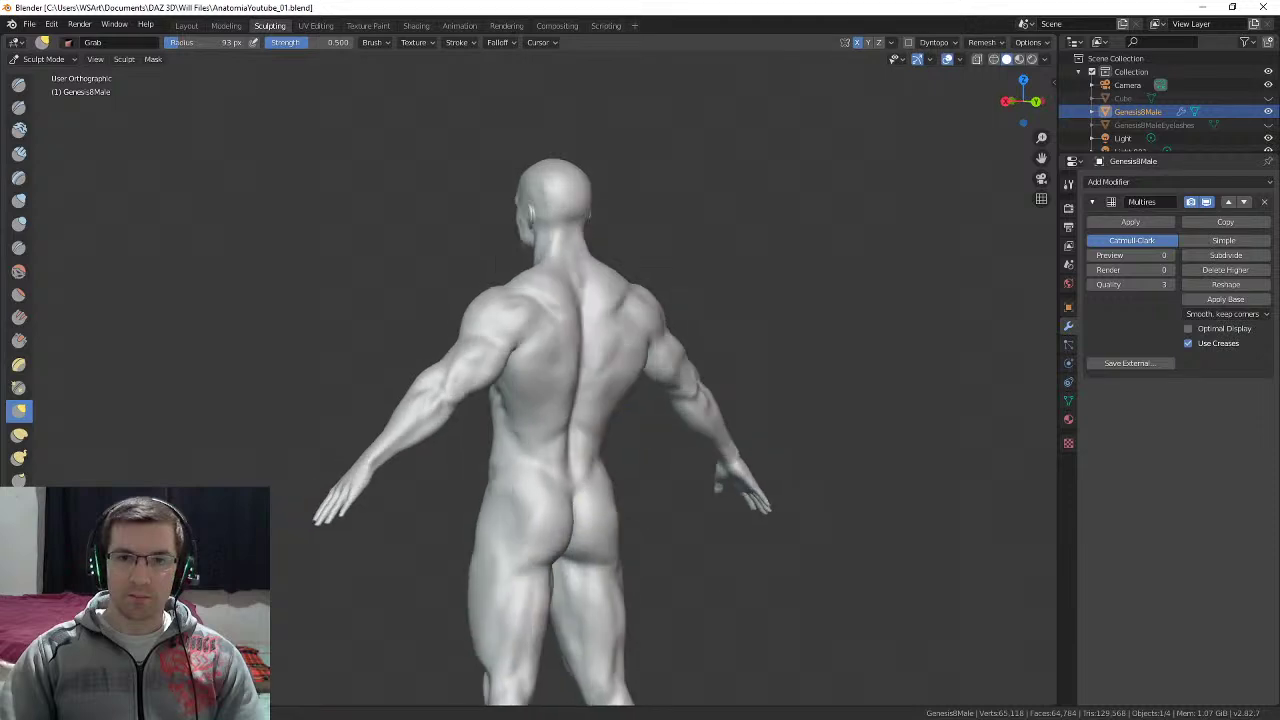
{"action": "middle_click_drag", "start_coordinate": [614, 400], "coordinate": [780, 490]}
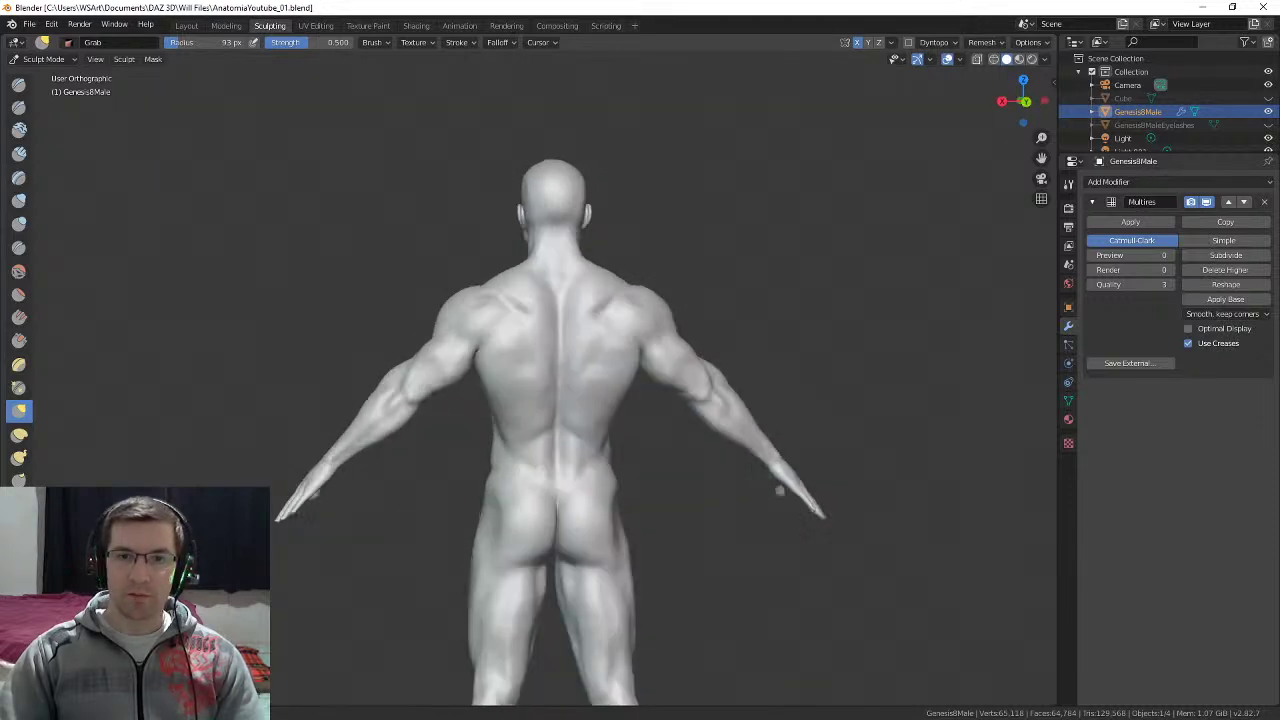
{"action": "middle_click_drag", "start_coordinate": [578, 385], "coordinate": [612, 385]}
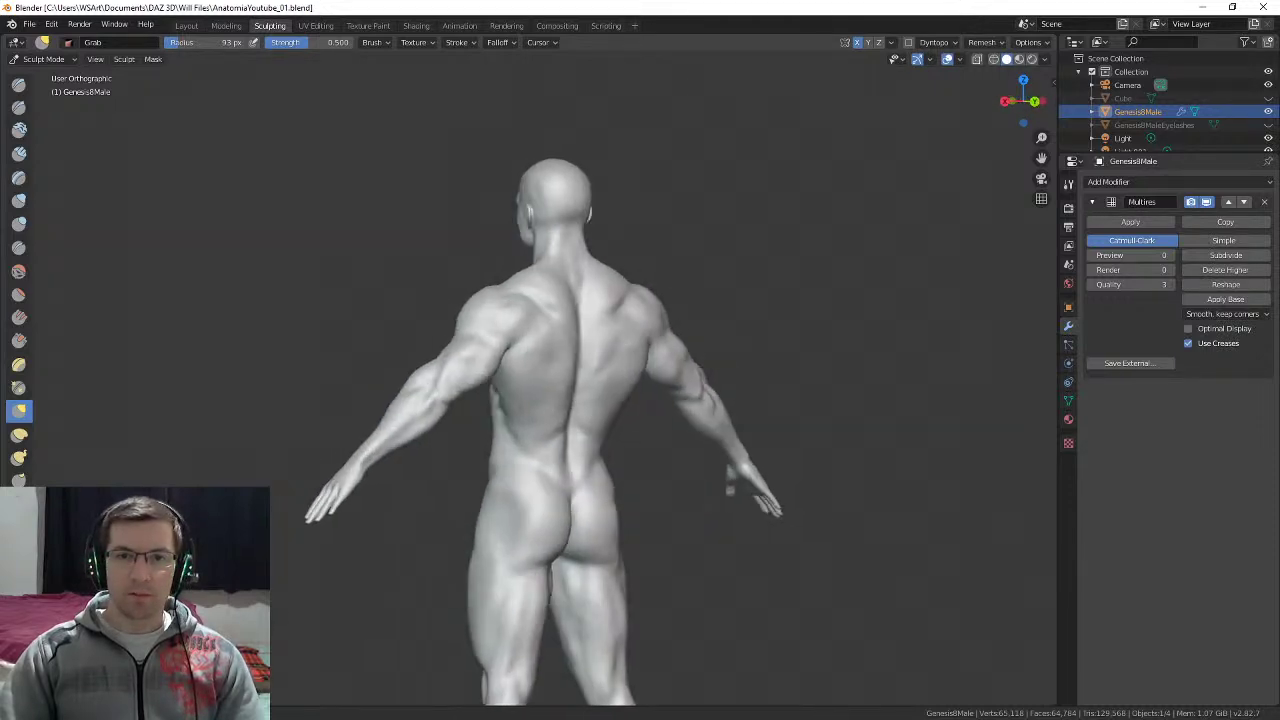
{"action": "middle_click_drag", "start_coordinate": [730, 490], "coordinate": [771, 491]}
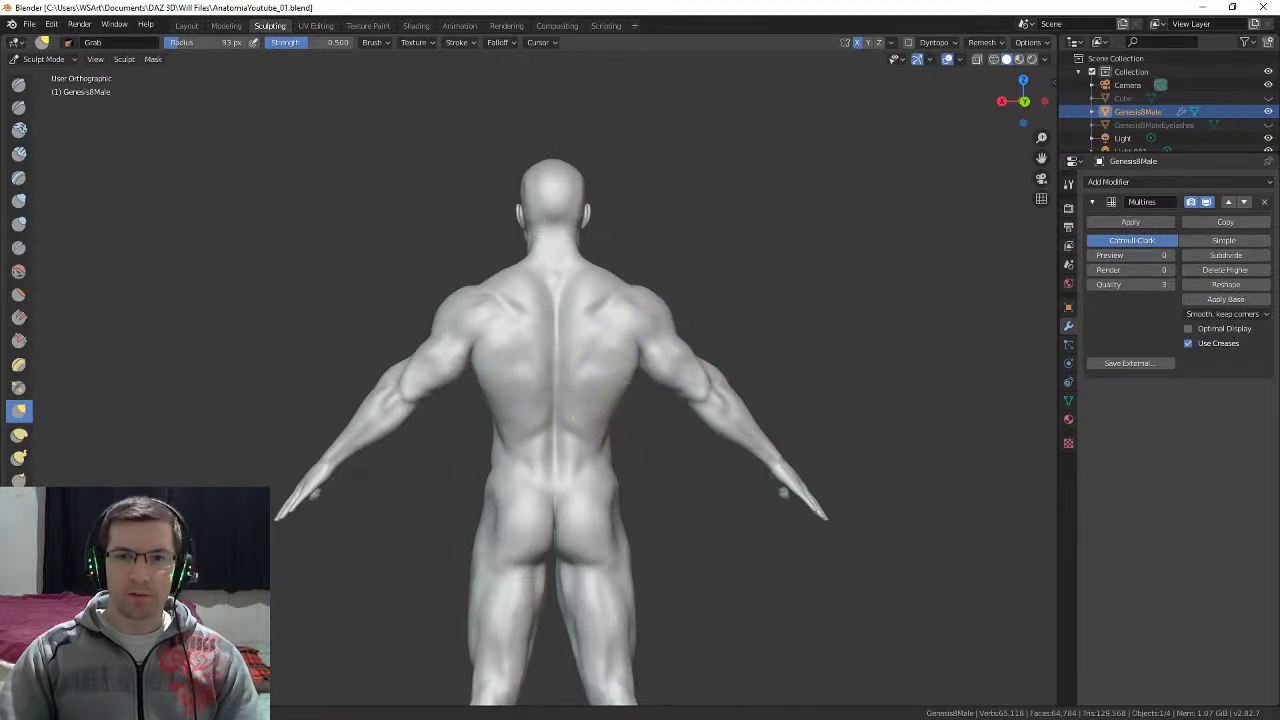
{"action": "middle_click_drag", "start_coordinate": [698, 341], "coordinate": [686, 343]}
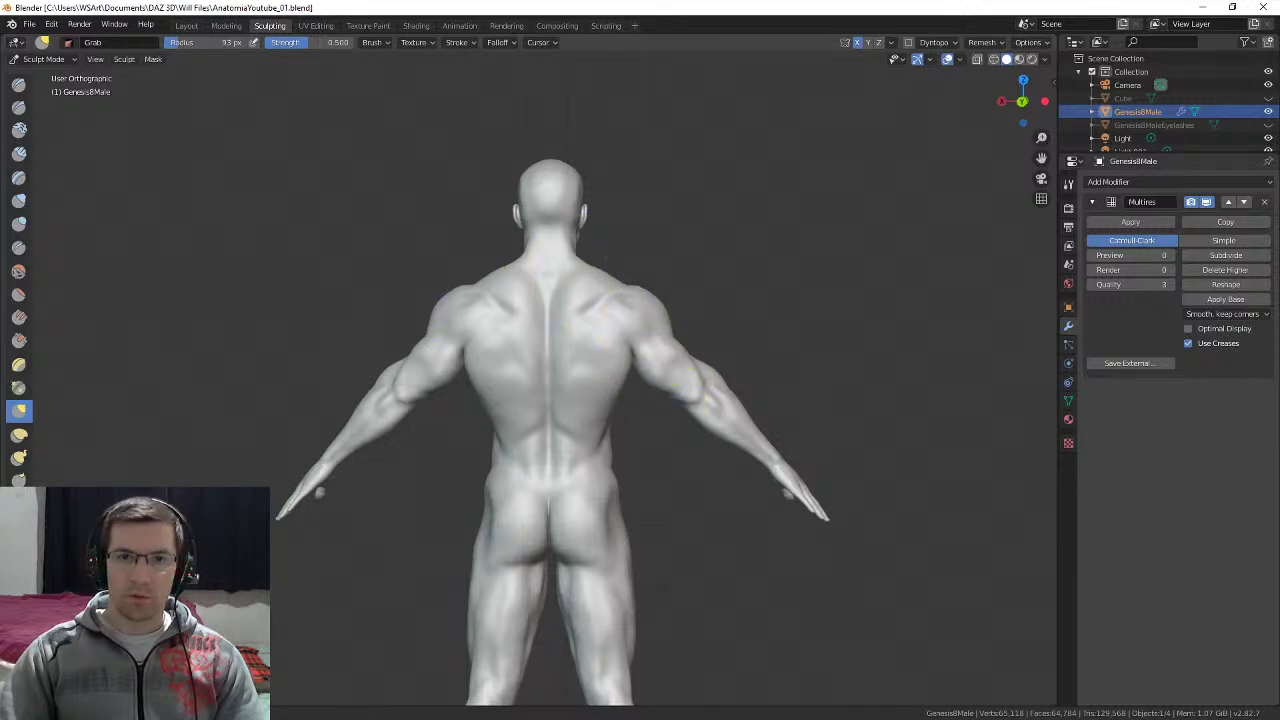
{"action": "middle_click_drag", "start_coordinate": [652, 532], "coordinate": [700, 357], "text": "shift"}
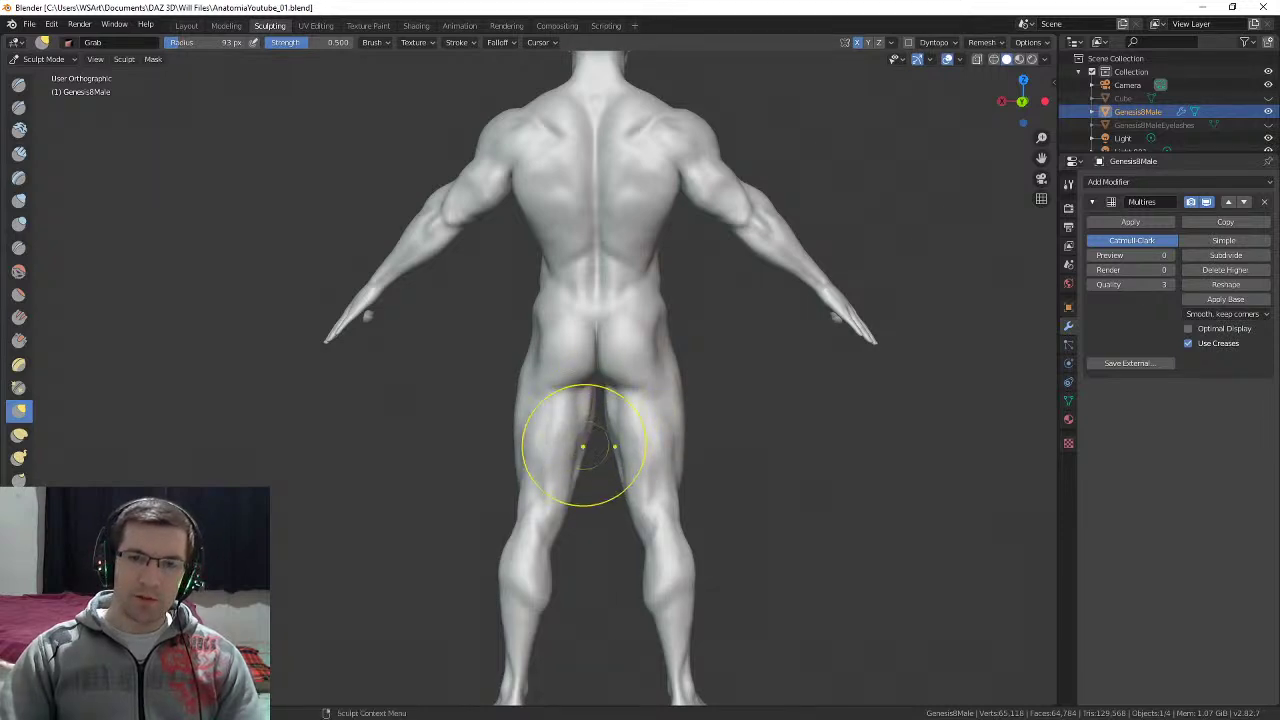
Step: Slightly nudge the lower inner thighs just above the knees with the Grab brush in the front view
{"action": "middle_click_drag", "start_coordinate": [600, 430], "coordinate": [386, 429]}
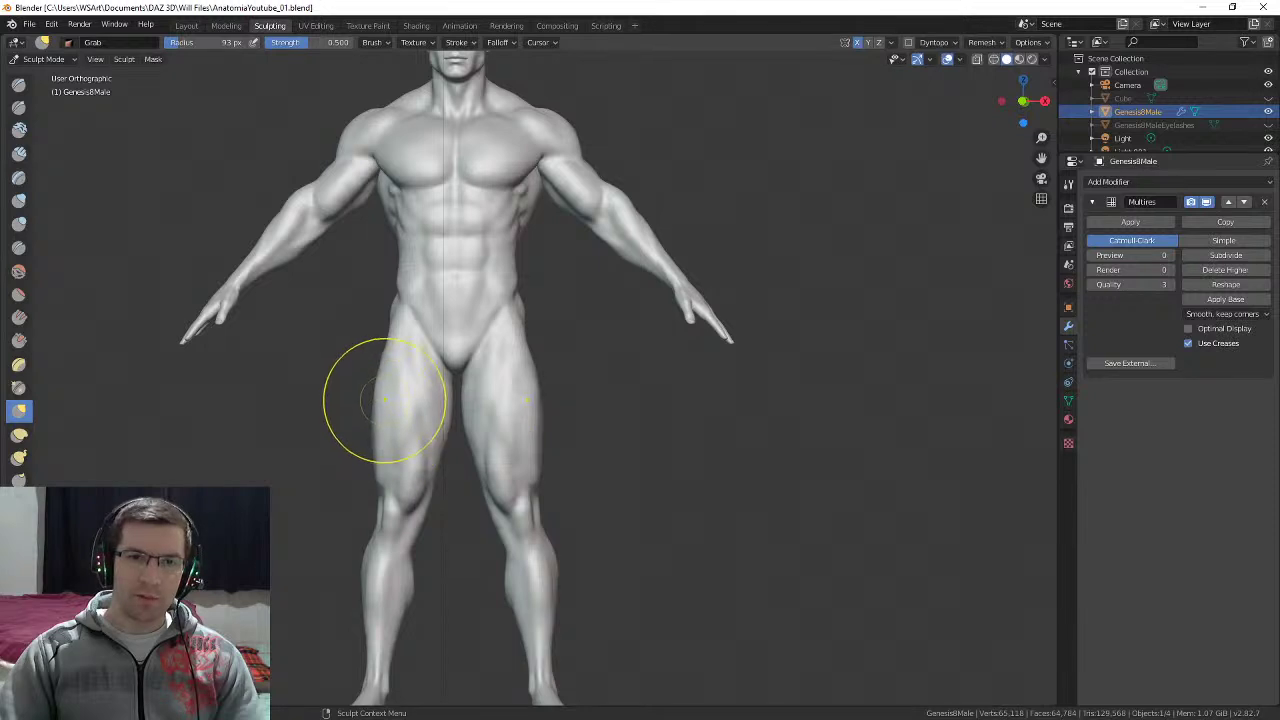
{"action": "mouse_move", "coordinate": [537, 420]}
{"action": "middle_mouse_down"}
{"action": "mouse_move", "coordinate": [455, 455]}
{"action": "mouse_move", "coordinate": [494, 503]}
{"action": "middle_mouse_up"}
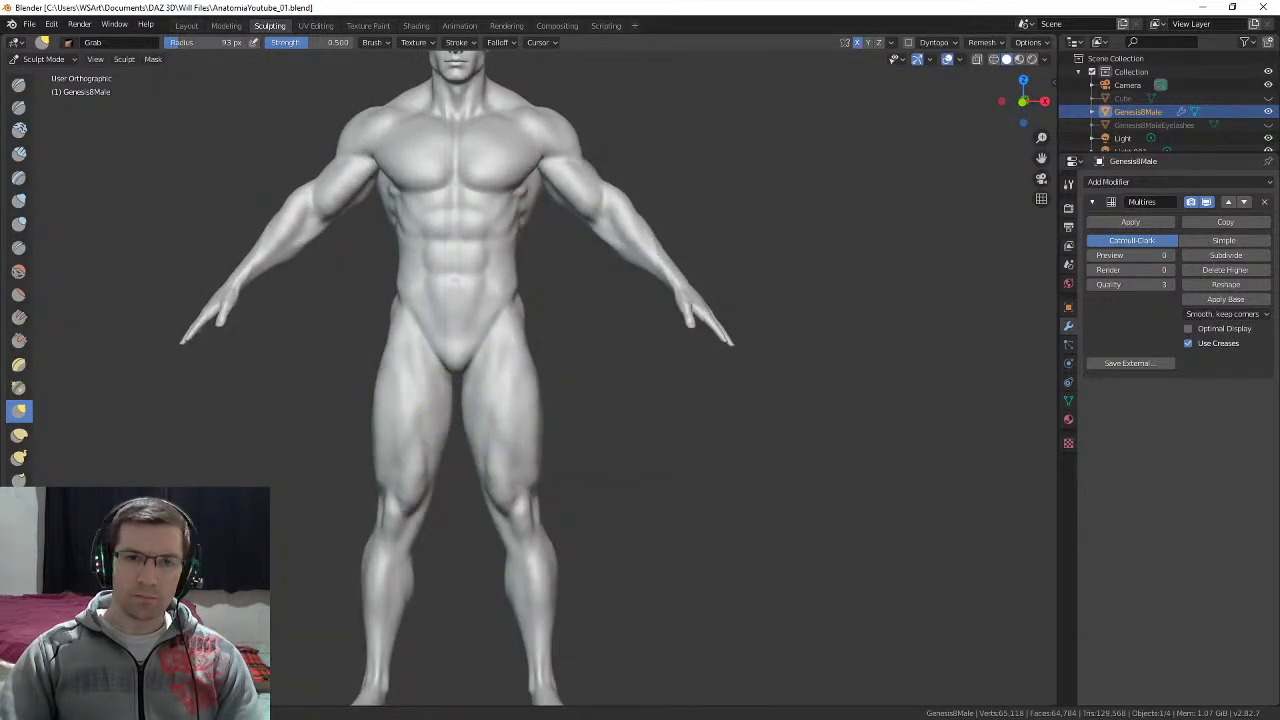
{"action": "left_click_drag", "start_coordinate": [503, 503], "coordinate": [472, 462]}
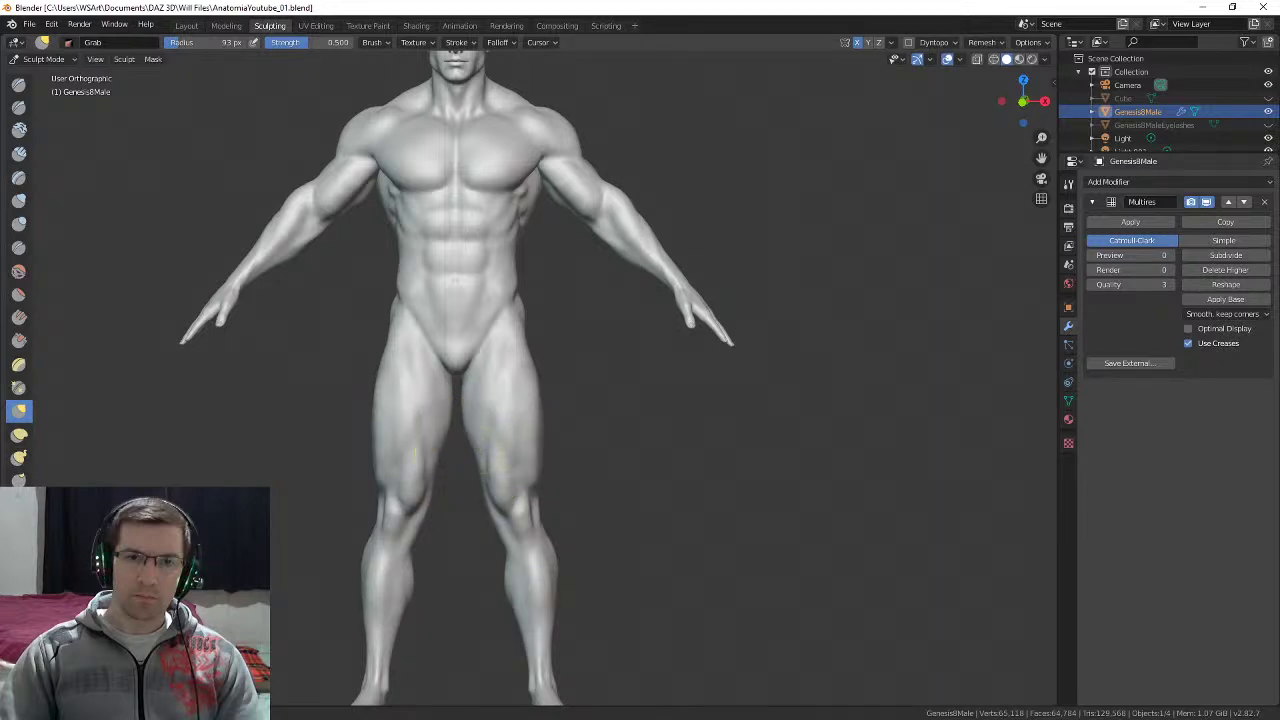
Step: Examine the whole figure's proportions from the front and from slight three-quarter angles
{"action": "middle_click_drag", "start_coordinate": [563, 426], "coordinate": [550, 432]}
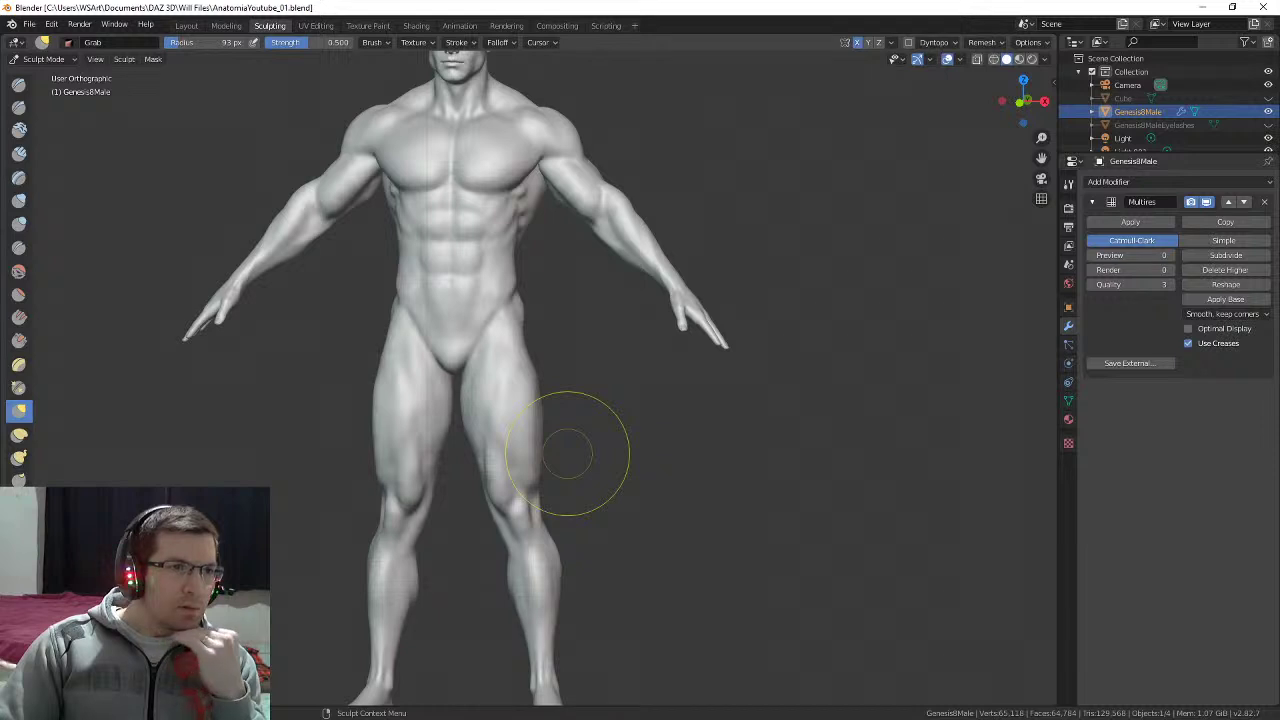
{"action": "middle_click_drag", "start_coordinate": [634, 380], "coordinate": [629, 391]}
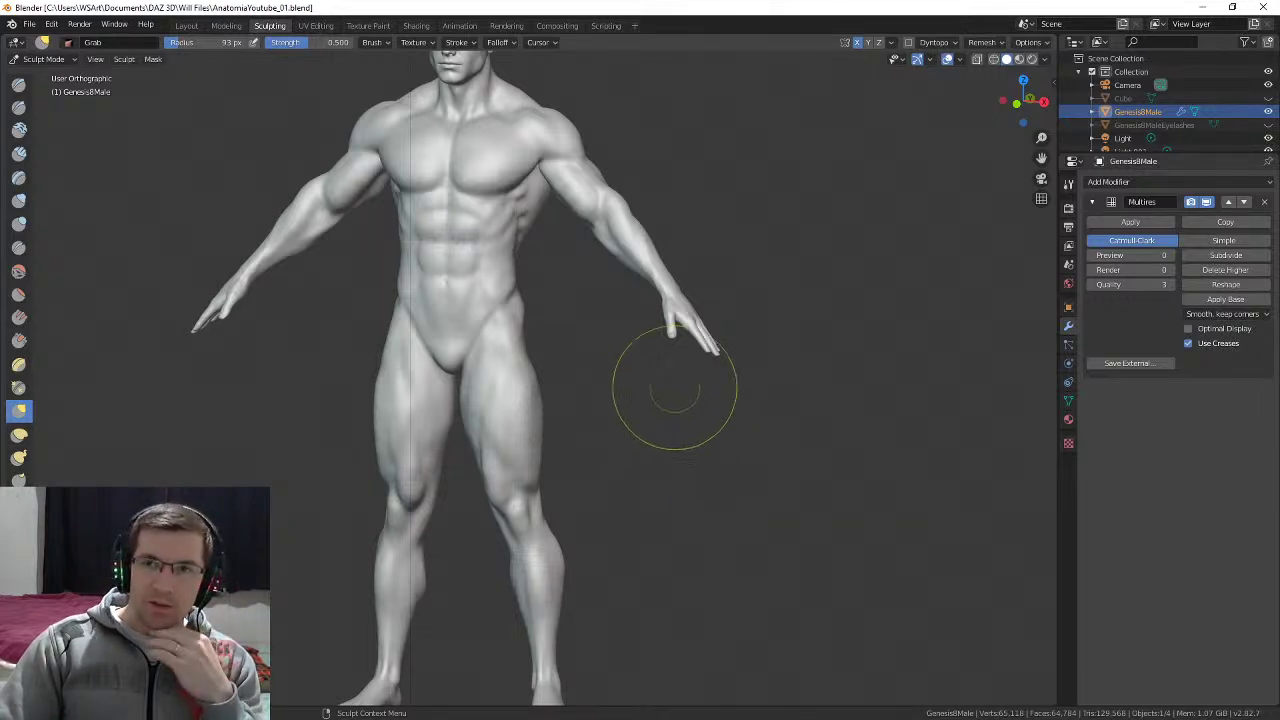
{"action": "middle_click_drag", "start_coordinate": [629, 371], "coordinate": [635, 368]}
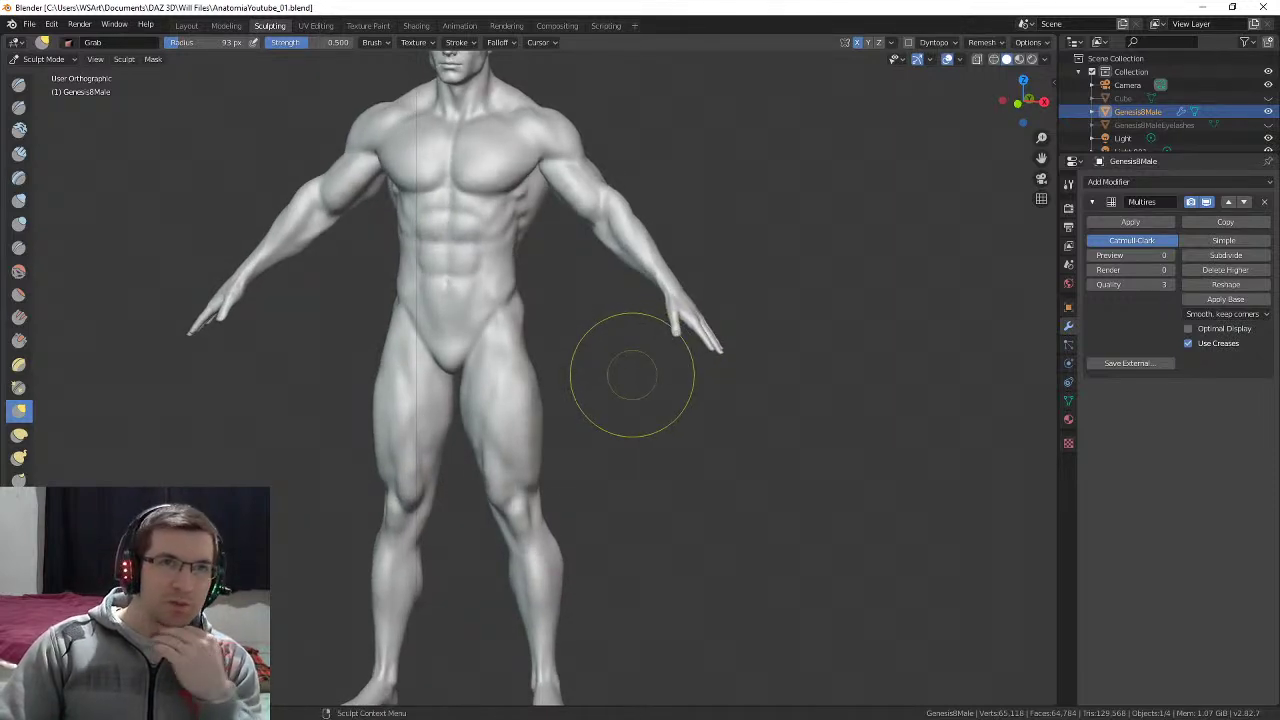
{"action": "scroll", "coordinate": [757, 429], "scroll_direction": "down", "scroll_amount": 1}
{"action": "scroll", "coordinate": [829, 400], "scroll_direction": "down", "scroll_amount": 3}
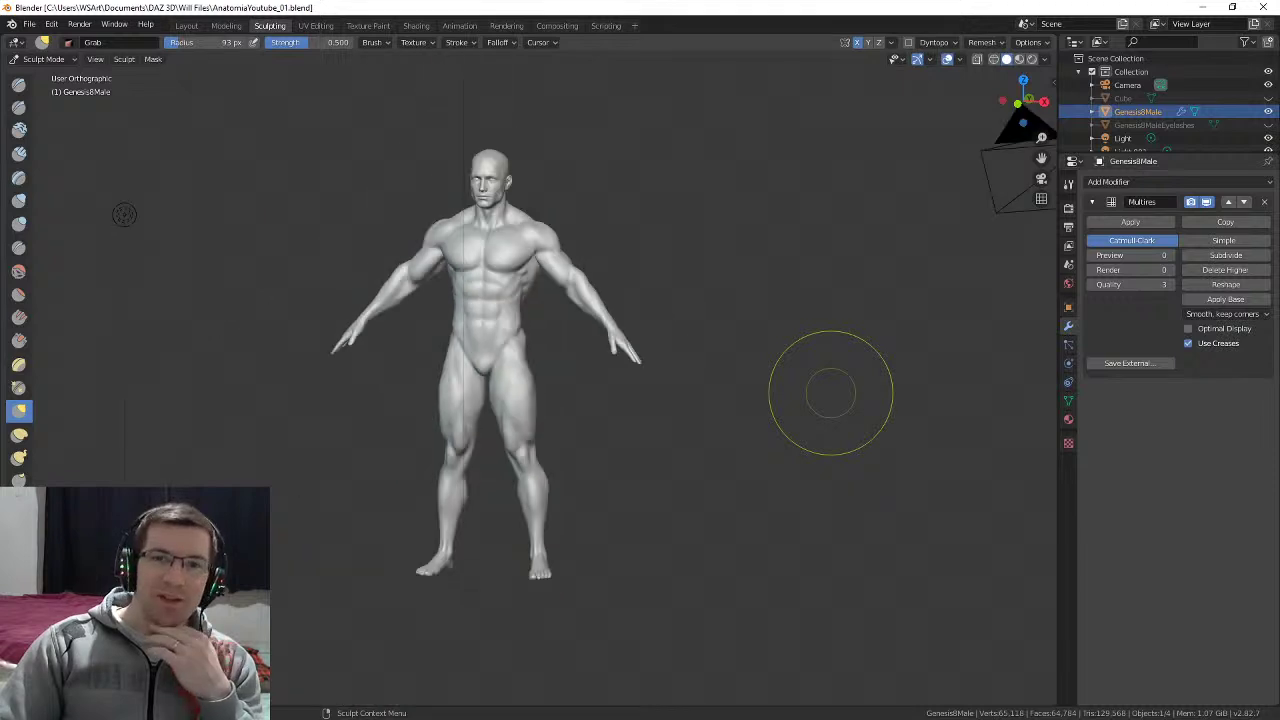
{"action": "scroll", "coordinate": [776, 383], "scroll_direction": "up", "scroll_amount": 2}
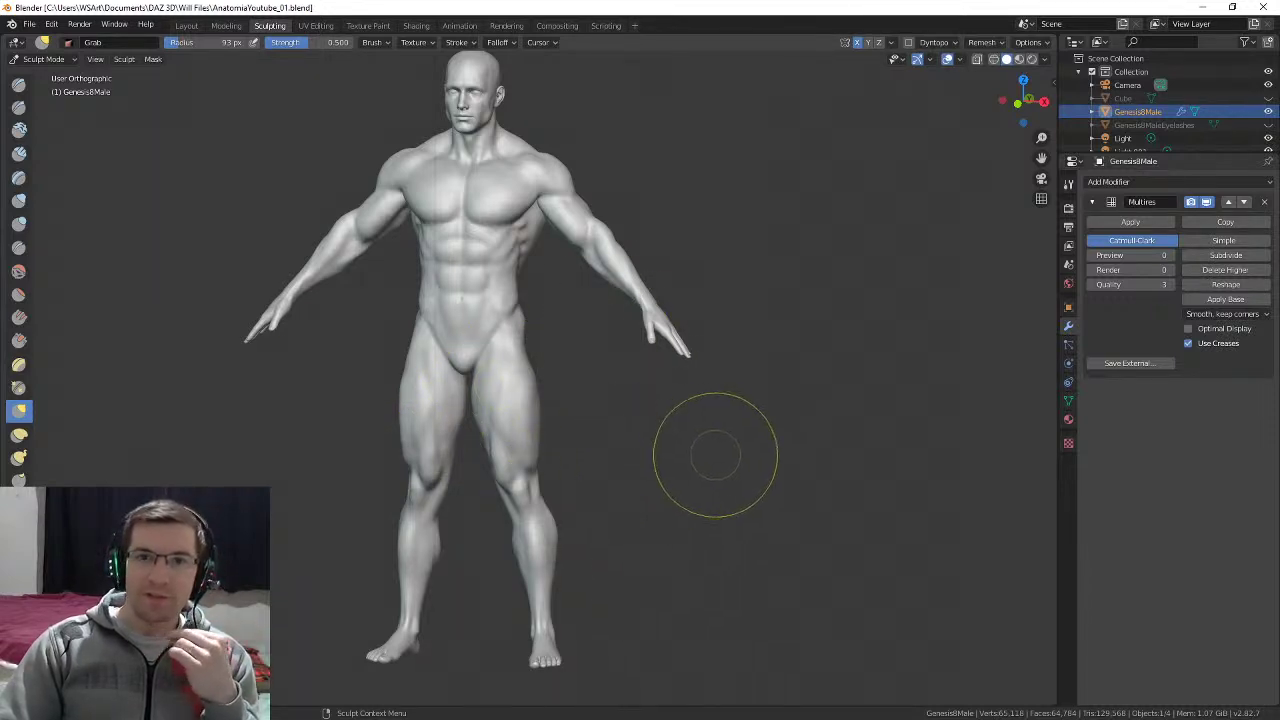
{"action": "middle_click_drag", "start_coordinate": [714, 449], "coordinate": [785, 443]}
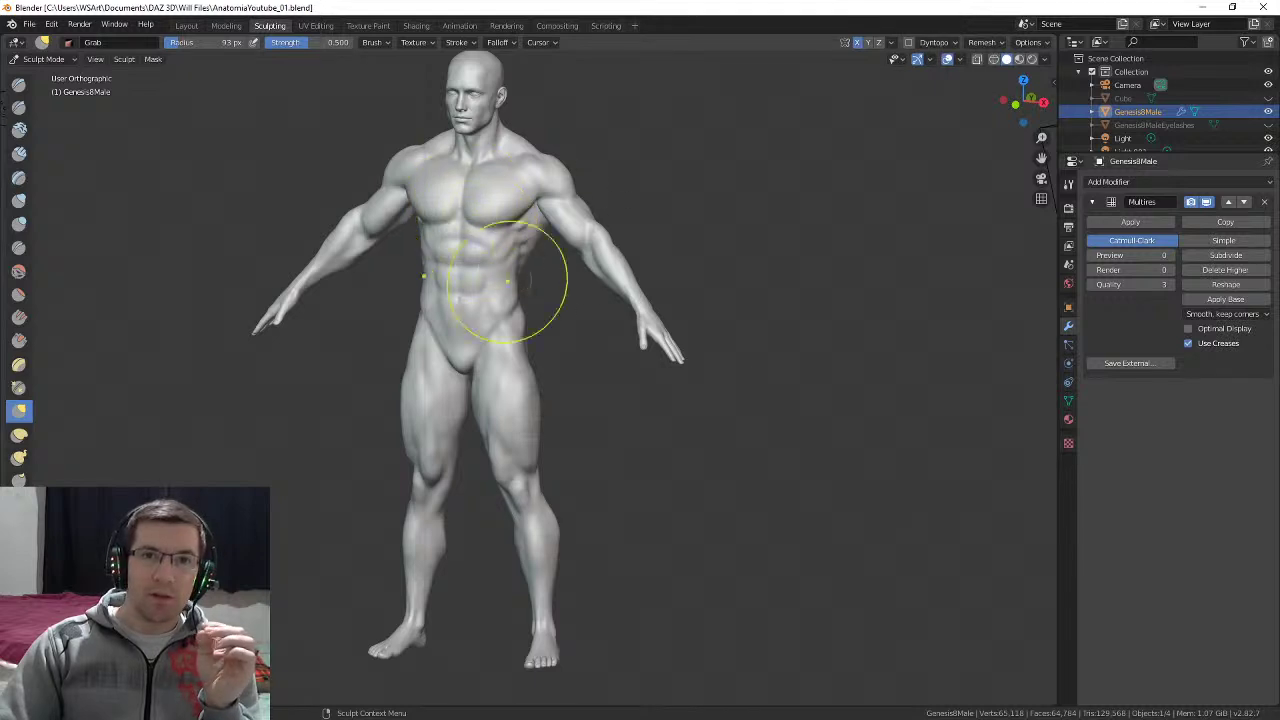
{"action": "mouse_move", "coordinate": [757, 306]}
{"action": "middle_mouse_down"}
{"action": "mouse_move", "coordinate": [420, 306]}
{"action": "mouse_move", "coordinate": [570, 306]}
{"action": "middle_mouse_up"}
{"action": "mouse_move", "coordinate": [969, 176]}
{"action": "middle_mouse_down"}
{"action": "mouse_move", "coordinate": [229, 149]}
{"action": "mouse_move", "coordinate": [137, 163]}
{"action": "middle_mouse_up"}
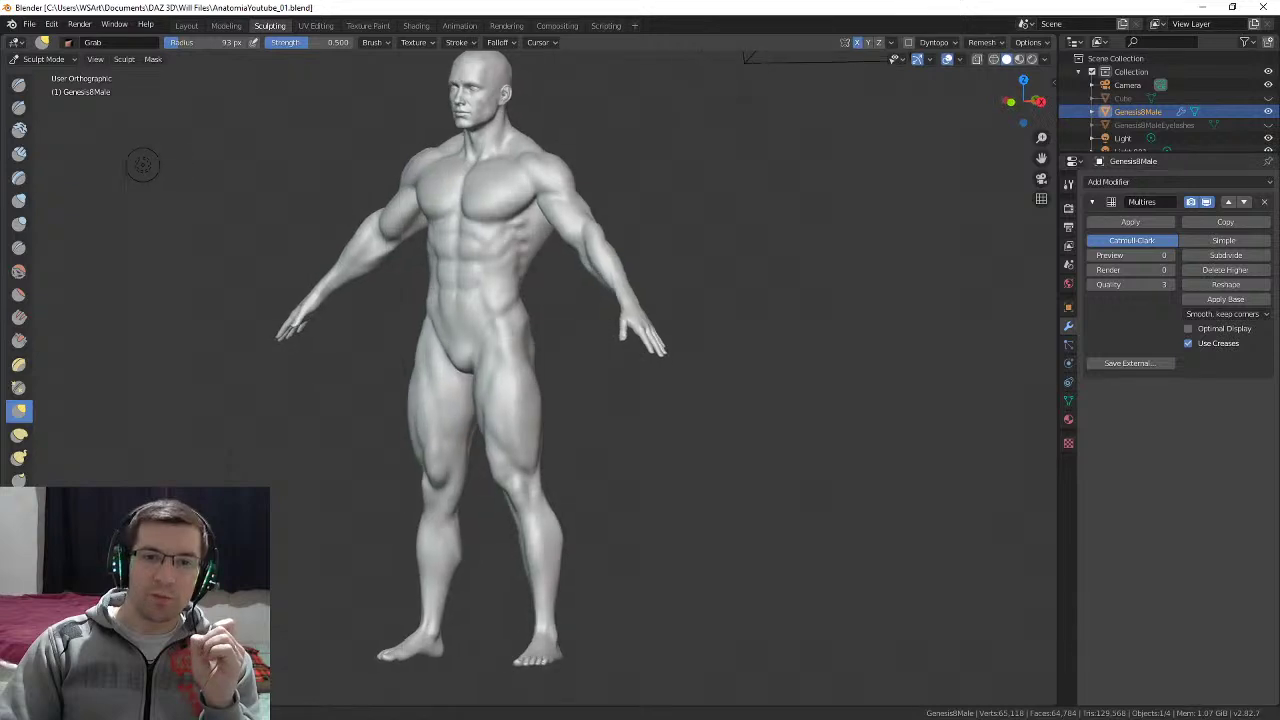
{"action": "middle_click_drag", "start_coordinate": [770, 384], "coordinate": [743, 335]}
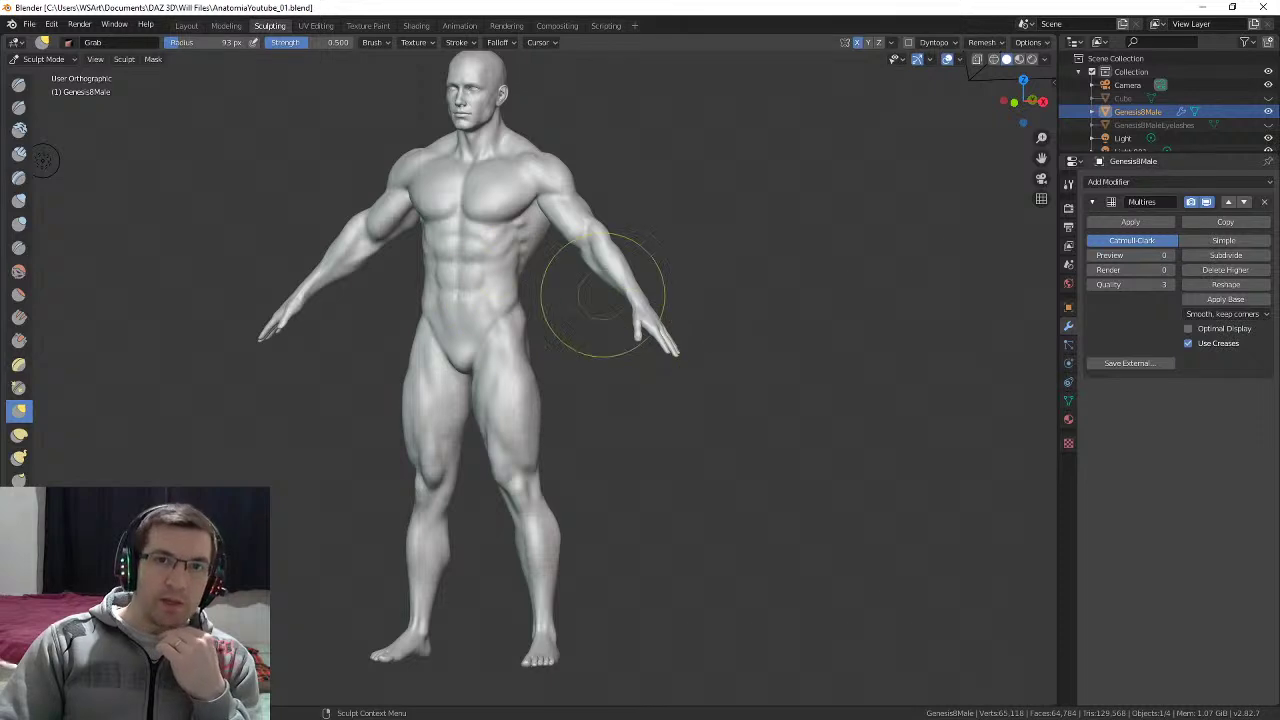
Step: Inspect the chest, ribs, waist and shoulder blades closely from the front, both sides and above
{"action": "scroll", "coordinate": [493, 255], "scroll_direction": "up", "scroll_amount": 3}
{"action": "scroll", "coordinate": [490, 248], "scroll_direction": "up", "scroll_amount": 1}
{"action": "middle_click_drag", "start_coordinate": [446, 174], "coordinate": [502, 325], "text": "shift"}
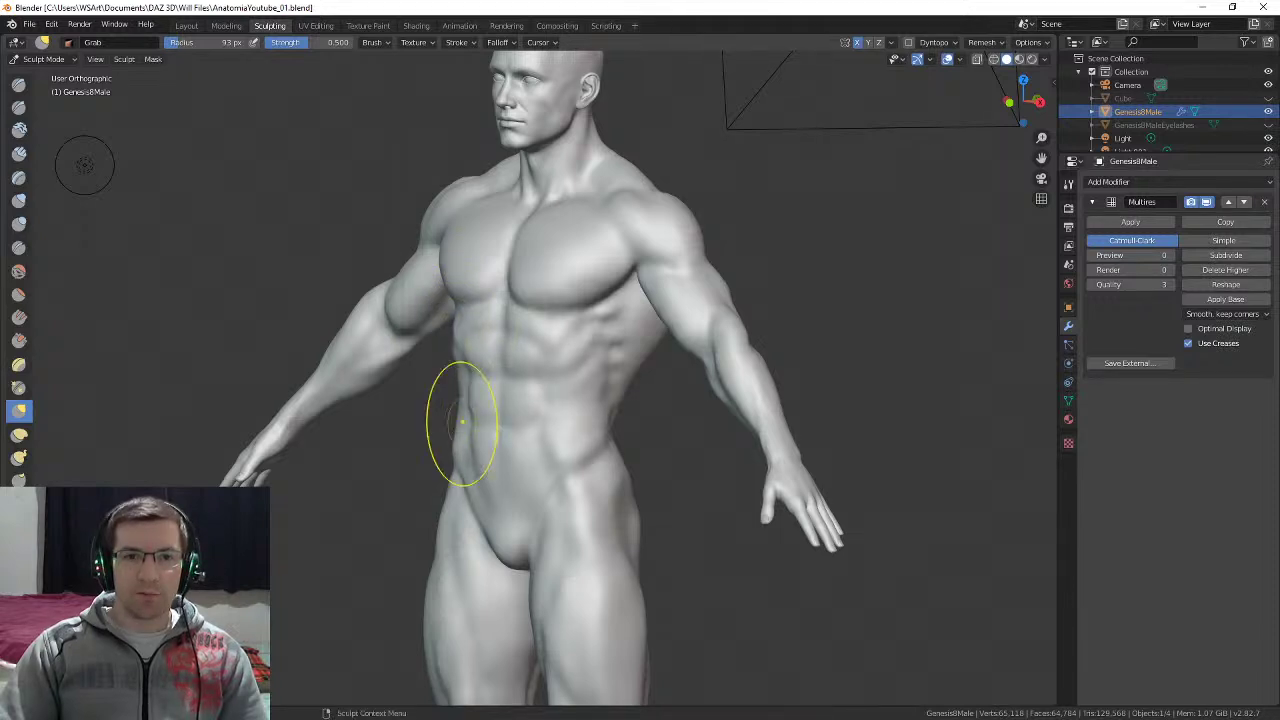
{"action": "middle_click_drag", "start_coordinate": [457, 414], "coordinate": [706, 420]}
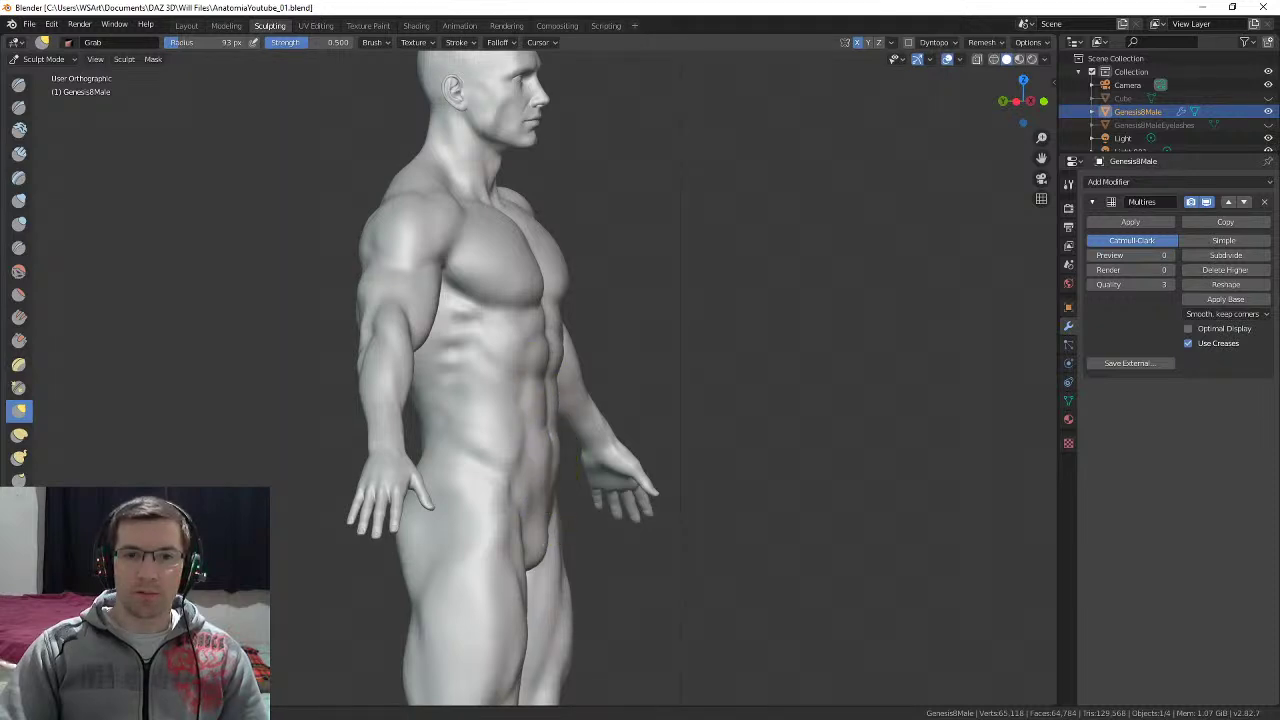
{"action": "mouse_move", "coordinate": [700, 318]}
{"action": "middle_mouse_down"}
{"action": "mouse_move", "coordinate": [569, 316]}
{"action": "mouse_move", "coordinate": [508, 362]}
{"action": "middle_mouse_up"}
{"action": "mouse_move", "coordinate": [610, 318]}
{"action": "middle_mouse_down"}
{"action": "mouse_move", "coordinate": [503, 323]}
{"action": "mouse_move", "coordinate": [614, 323]}
{"action": "middle_mouse_up"}
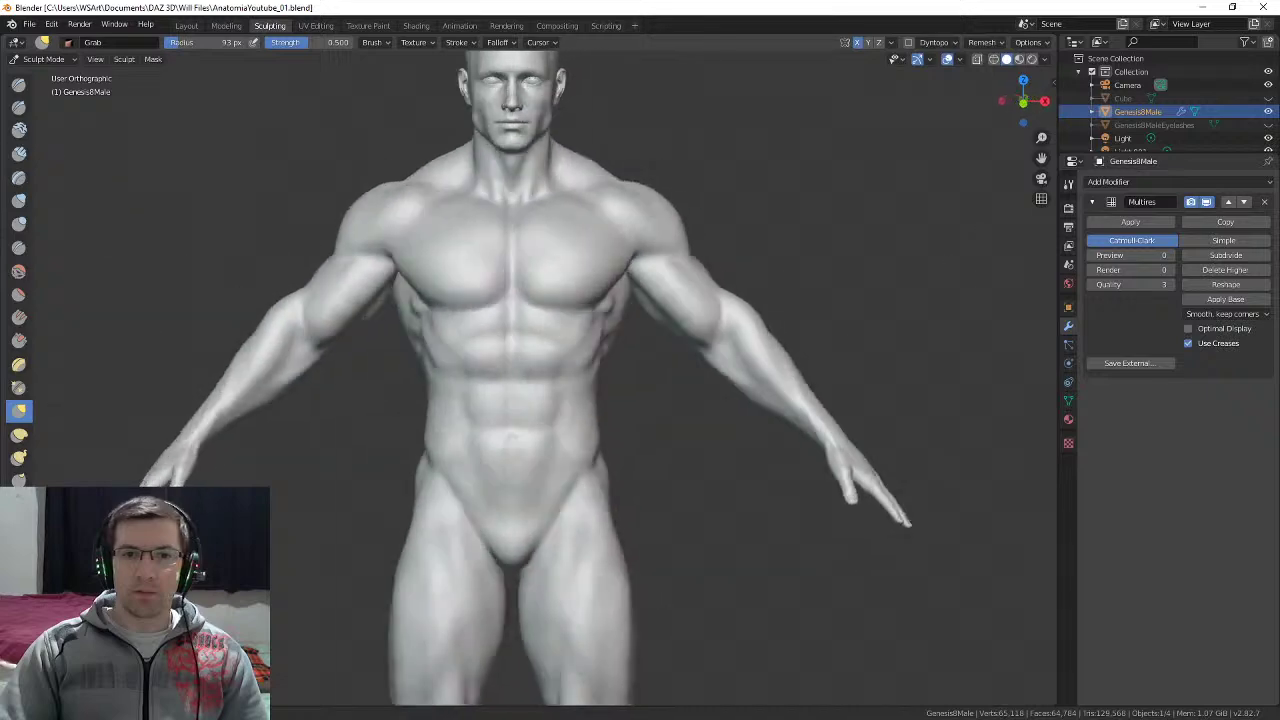
{"action": "mouse_move", "coordinate": [472, 414]}
{"action": "middle_mouse_down"}
{"action": "mouse_move", "coordinate": [580, 416]}
{"action": "mouse_move", "coordinate": [500, 377]}
{"action": "middle_mouse_up"}
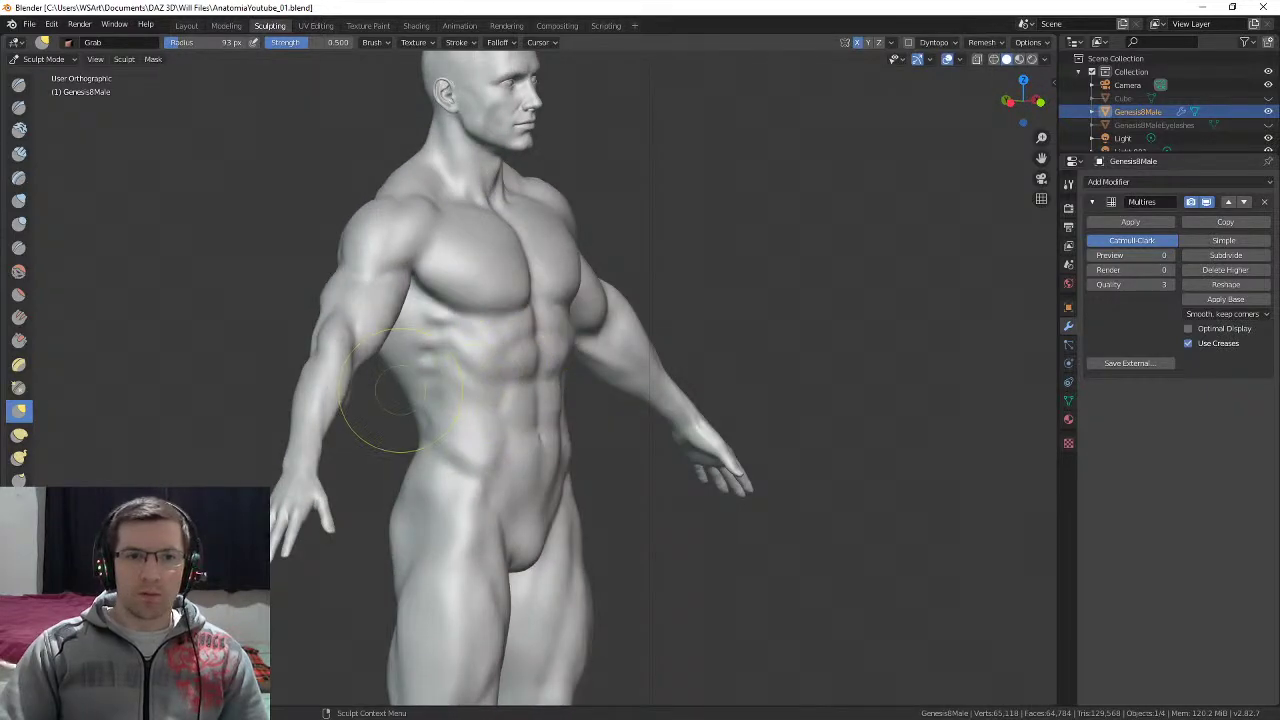
{"action": "middle_click_drag", "start_coordinate": [398, 392], "coordinate": [420, 380]}
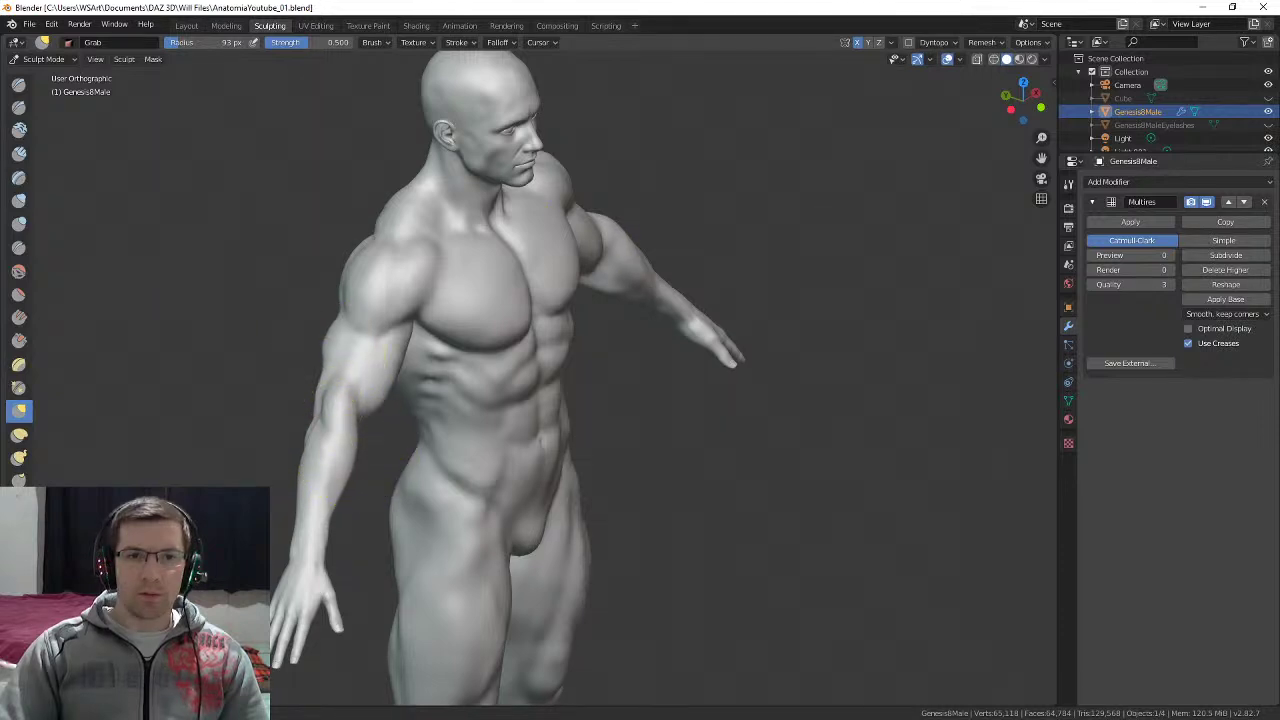
{"action": "mouse_move", "coordinate": [357, 295]}
{"action": "middle_mouse_down"}
{"action": "mouse_move", "coordinate": [466, 371]}
{"action": "mouse_move", "coordinate": [500, 360]}
{"action": "middle_mouse_up"}
{"action": "middle_click_drag", "start_coordinate": [400, 300], "coordinate": [460, 300]}
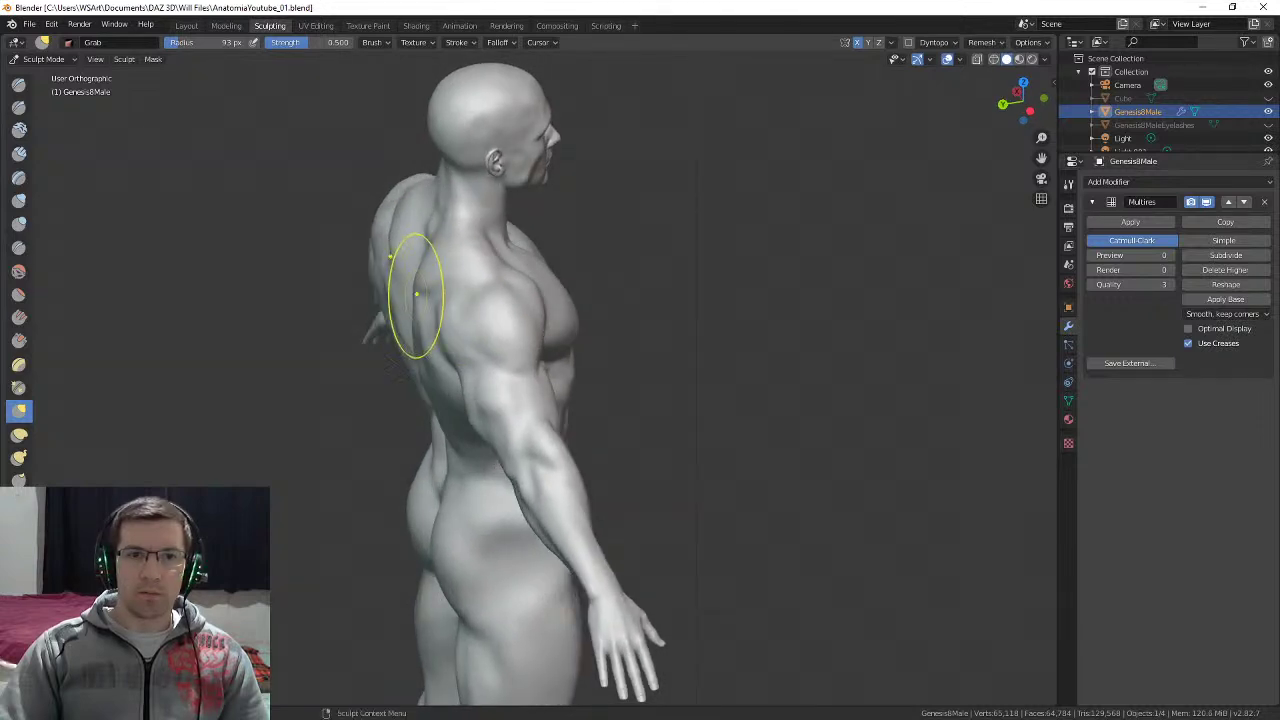
Step: Examine the figure's back and arms from behind and its overall proportions from a front three-quarter angle
{"action": "mouse_move", "coordinate": [429, 243]}
{"action": "middle_mouse_down"}
{"action": "mouse_move", "coordinate": [440, 240]}
{"action": "mouse_move", "coordinate": [423, 229]}
{"action": "mouse_move", "coordinate": [571, 683]}
{"action": "mouse_move", "coordinate": [505, 668]}
{"action": "middle_mouse_up"}
{"action": "middle_click_drag", "start_coordinate": [535, 262], "coordinate": [598, 266]}
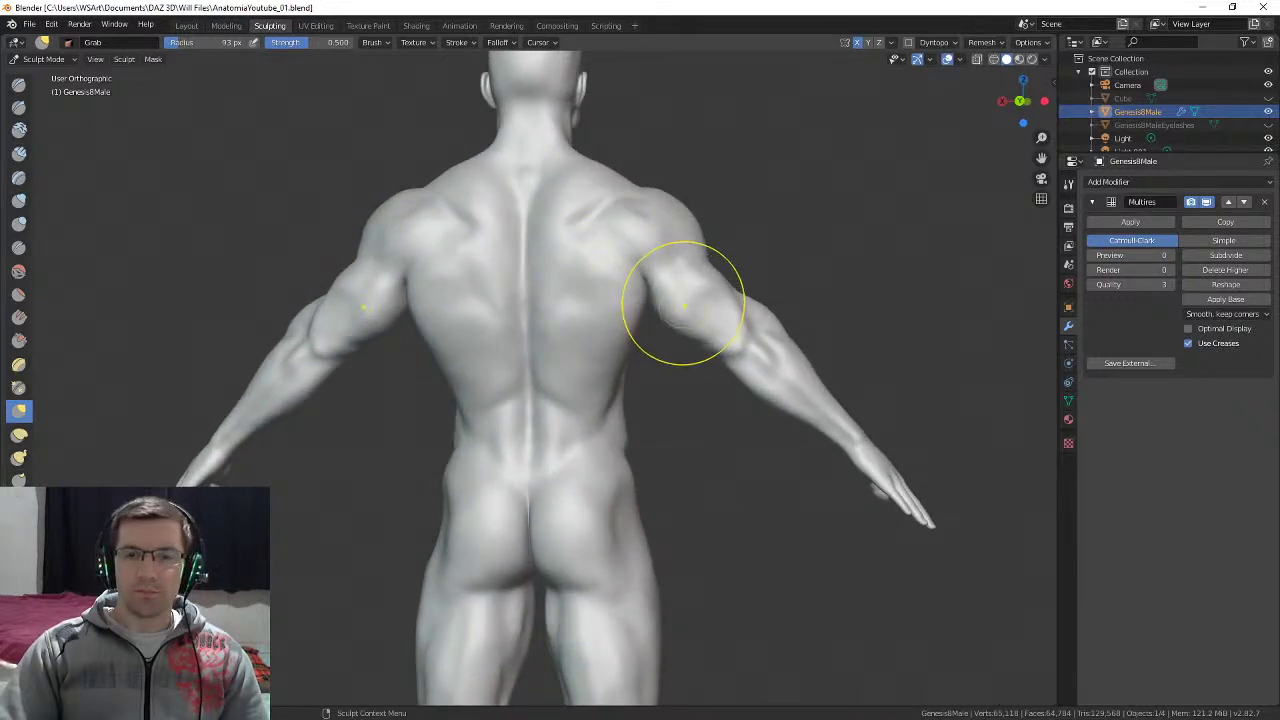
{"action": "middle_click_drag", "start_coordinate": [680, 303], "coordinate": [634, 298]}
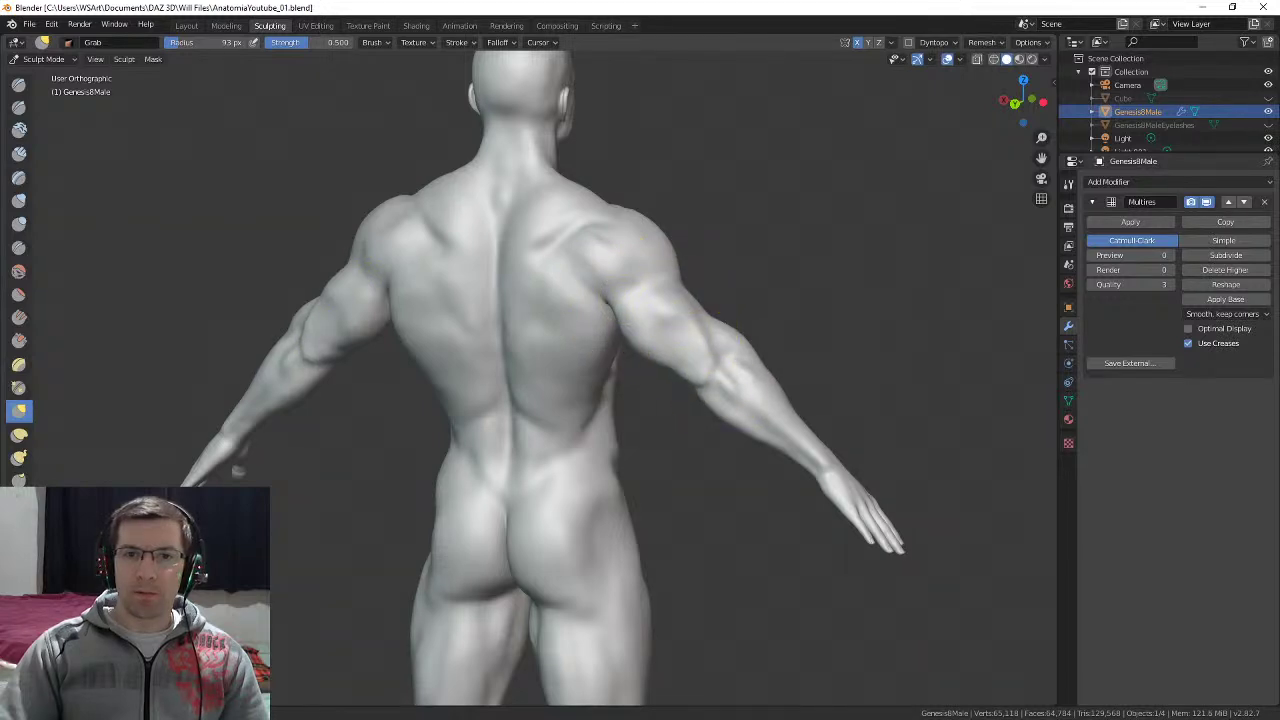
{"action": "middle_click_drag", "start_coordinate": [640, 345], "coordinate": [579, 344]}
{"action": "scroll", "coordinate": [579, 344], "scroll_direction": "down", "scroll_amount": 3}
{"action": "mouse_move", "coordinate": [634, 423]}
{"action": "middle_mouse_down"}
{"action": "mouse_move", "coordinate": [880, 323]}
{"action": "mouse_move", "coordinate": [634, 514]}
{"action": "mouse_move", "coordinate": [617, 440]}
{"action": "mouse_move", "coordinate": [646, 450]}
{"action": "mouse_move", "coordinate": [565, 448]}
{"action": "middle_mouse_up"}
{"action": "mouse_move", "coordinate": [660, 350]}
{"action": "middle_mouse_down", "text": "shift"}
{"action": "mouse_move", "coordinate": [661, 473]}
{"action": "mouse_move", "coordinate": [606, 334]}
{"action": "mouse_move", "coordinate": [600, 457]}
{"action": "mouse_move", "coordinate": [645, 390]}
{"action": "middle_mouse_up", "text": "shift"}
{"action": "scroll", "coordinate": [600, 457], "scroll_direction": "down", "scroll_amount": 2}
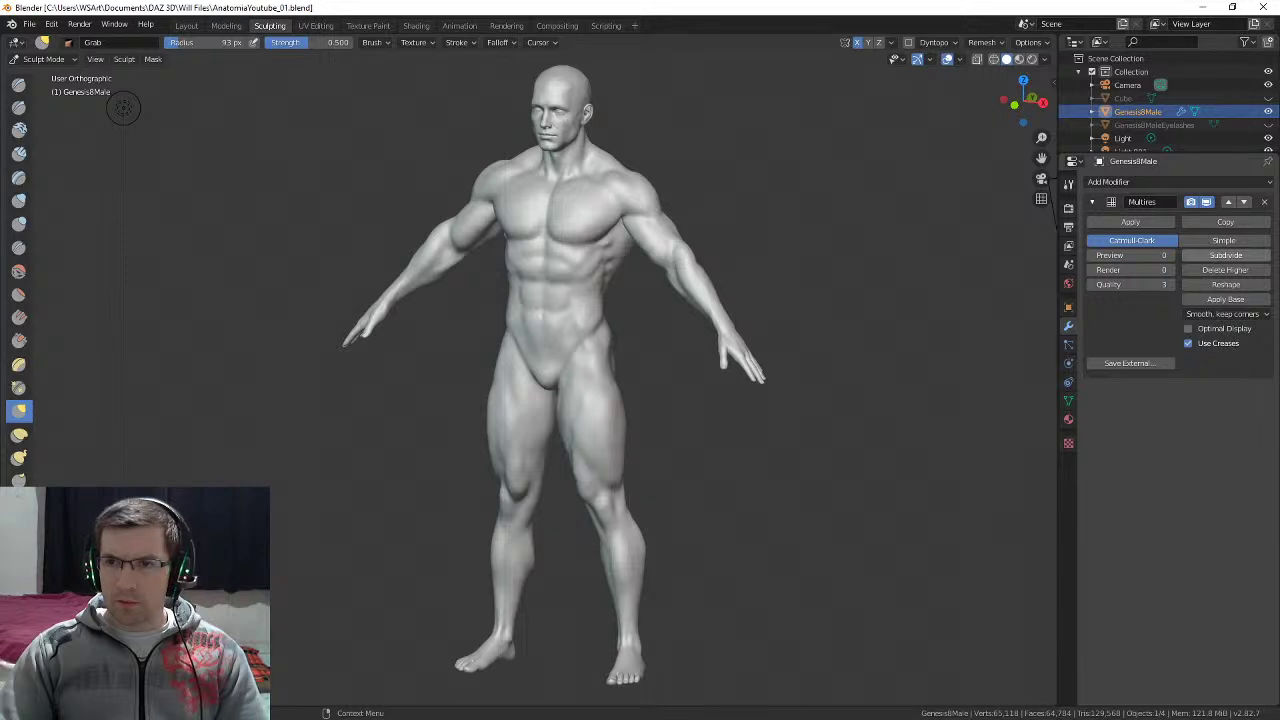
Step: Subdivide the figure once with the Multires modifier and set its Preview level to 1
{"action": "left_click", "coordinate": [1226, 255]}
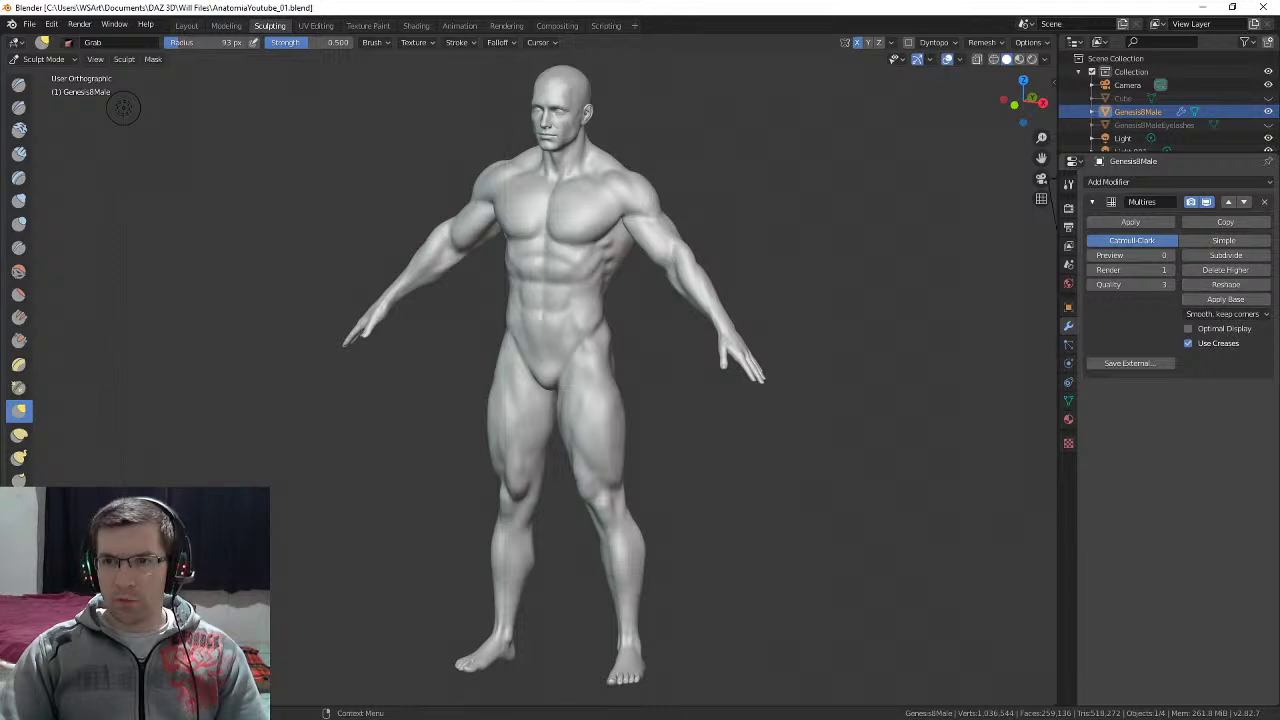
{"action": "scroll", "coordinate": [640, 308], "scroll_direction": "up", "scroll_amount": 6}
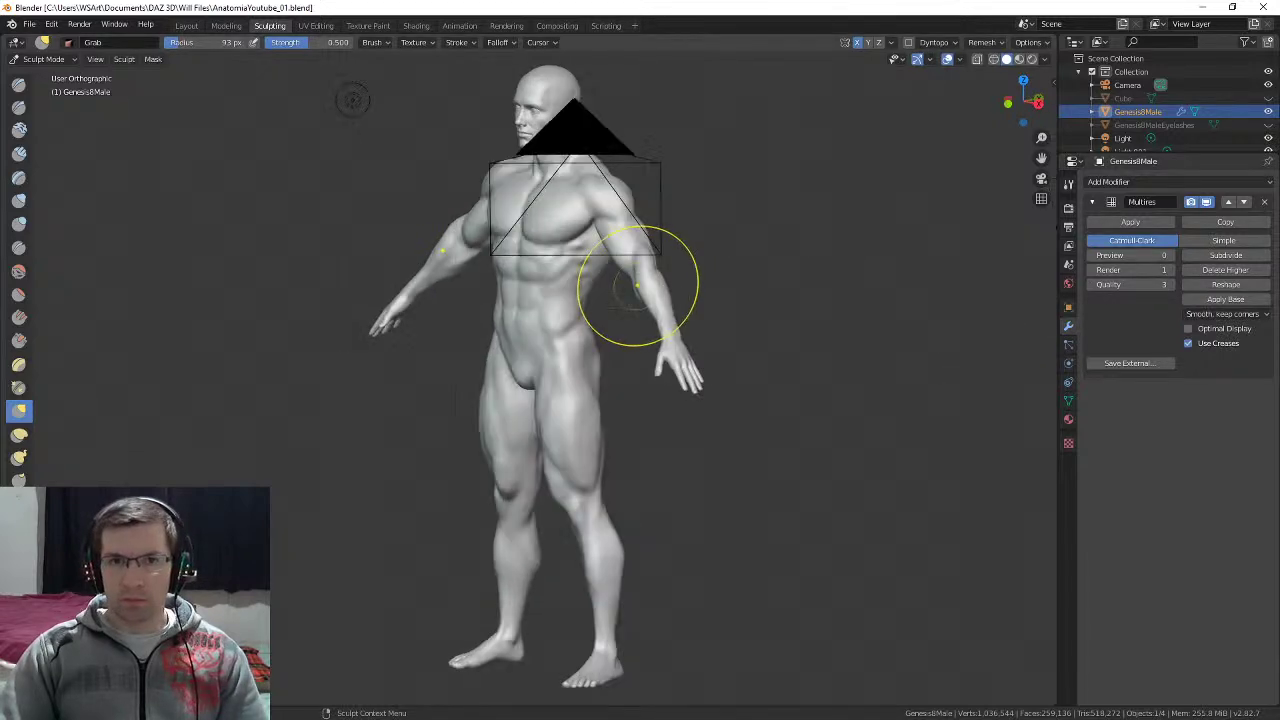
{"action": "scroll", "coordinate": [769, 384], "scroll_direction": "up", "scroll_amount": 2}
{"action": "middle_click_drag", "start_coordinate": [785, 340], "coordinate": [894, 320]}
{"action": "mouse_move", "coordinate": [894, 320]}
{"action": "middle_mouse_down", "text": "shift"}
{"action": "mouse_move", "coordinate": [846, 350]}
{"action": "mouse_move", "coordinate": [680, 398]}
{"action": "middle_mouse_up", "text": "shift"}
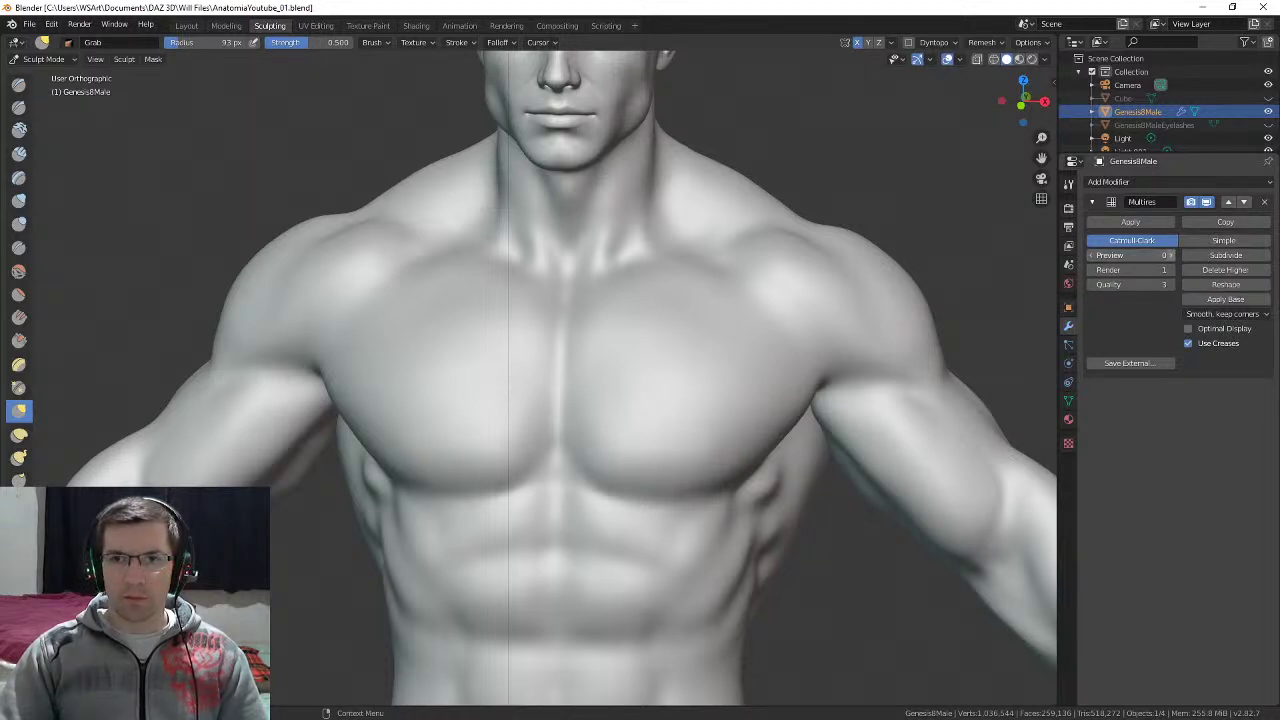
{"action": "mouse_move", "coordinate": [660, 331]}
{"action": "middle_mouse_down"}
{"action": "mouse_move", "coordinate": [722, 334]}
{"action": "mouse_move", "coordinate": [606, 337]}
{"action": "mouse_move", "coordinate": [709, 343]}
{"action": "middle_mouse_up"}
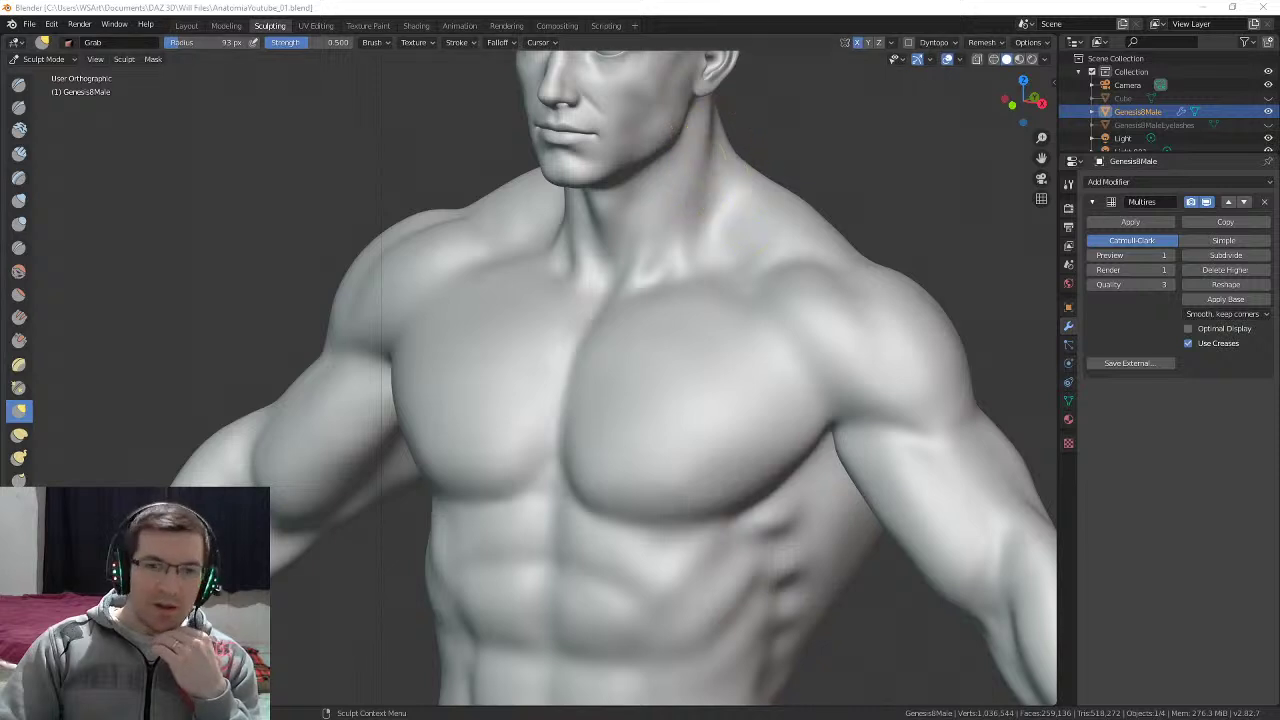
Step: Inspect the subdivided chest, shoulders and neck up close and from a three-quarter angle
{"action": "middle_click_drag", "start_coordinate": [371, 177], "coordinate": [520, 170]}
{"action": "middle_click_drag", "start_coordinate": [700, 184], "coordinate": [712, 166]}
{"action": "middle_click_drag", "start_coordinate": [712, 166], "coordinate": [680, 300], "text": "shift"}
{"action": "middle_click_drag", "start_coordinate": [667, 480], "coordinate": [652, 330], "text": "shift"}
{"action": "scroll", "coordinate": [651, 337], "scroll_direction": "up", "scroll_amount": 2}
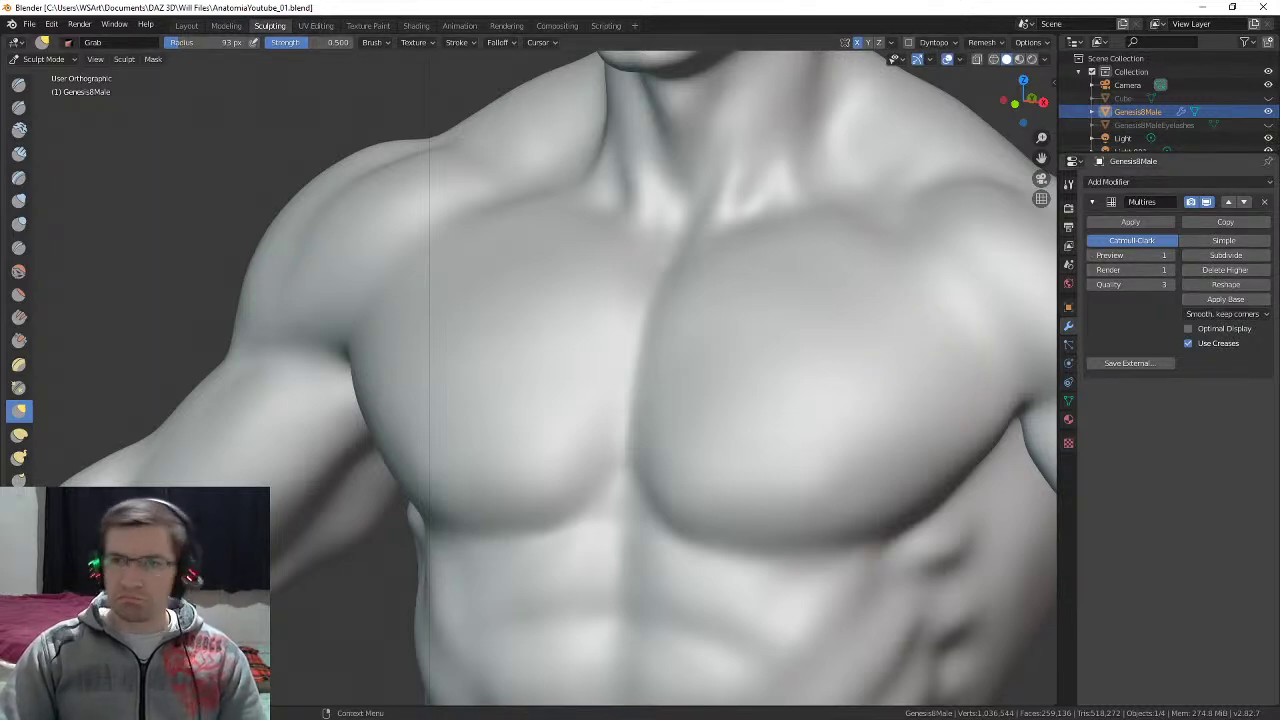
{"action": "scroll", "coordinate": [770, 355], "scroll_direction": "down", "scroll_amount": 4}
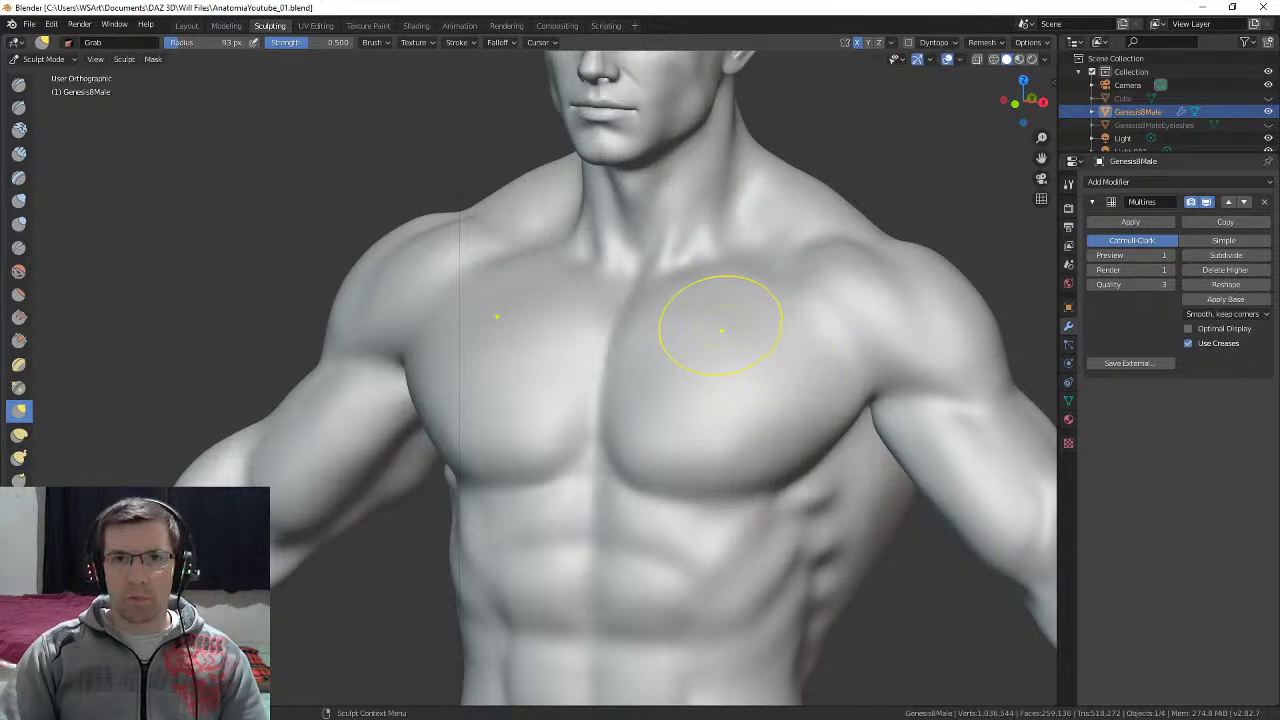
{"action": "mouse_move", "coordinate": [721, 331]}
{"action": "middle_mouse_down"}
{"action": "mouse_move", "coordinate": [734, 334]}
{"action": "mouse_move", "coordinate": [720, 317]}
{"action": "mouse_move", "coordinate": [702, 363]}
{"action": "middle_mouse_up"}
{"action": "scroll", "coordinate": [720, 317], "scroll_direction": "down", "scroll_amount": 3}
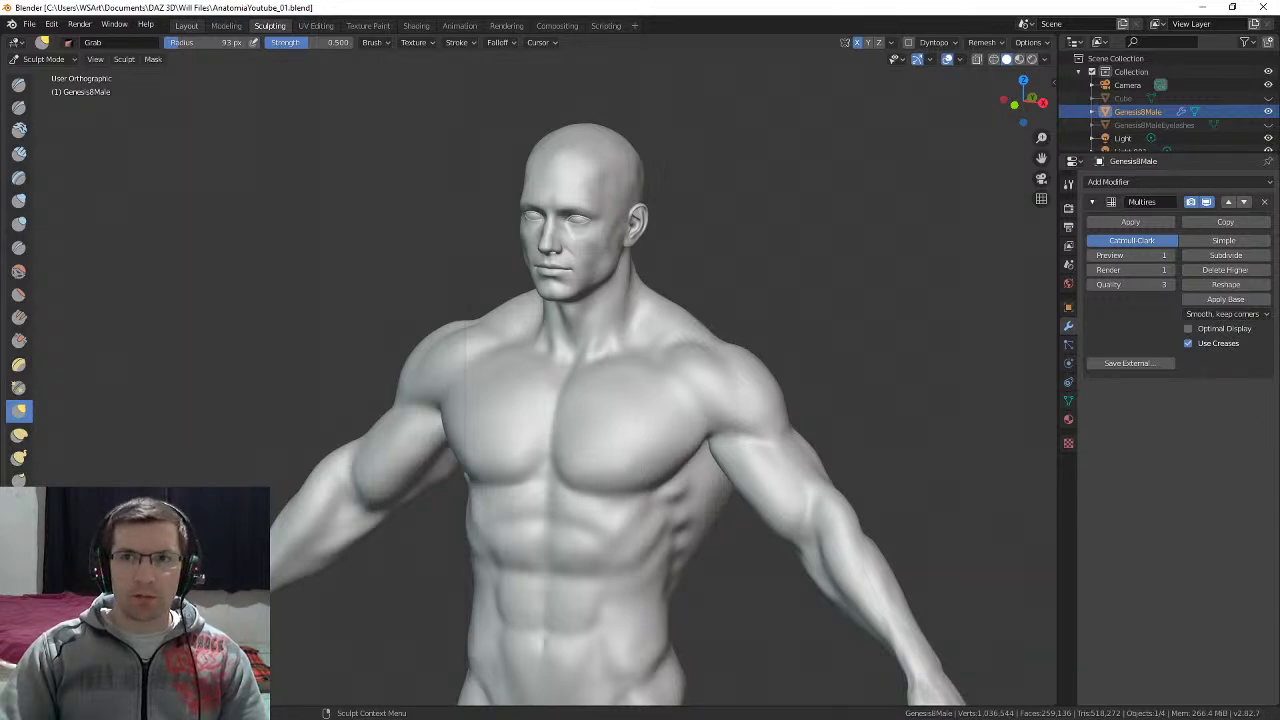
{"action": "left_click", "coordinate": [186, 26]}
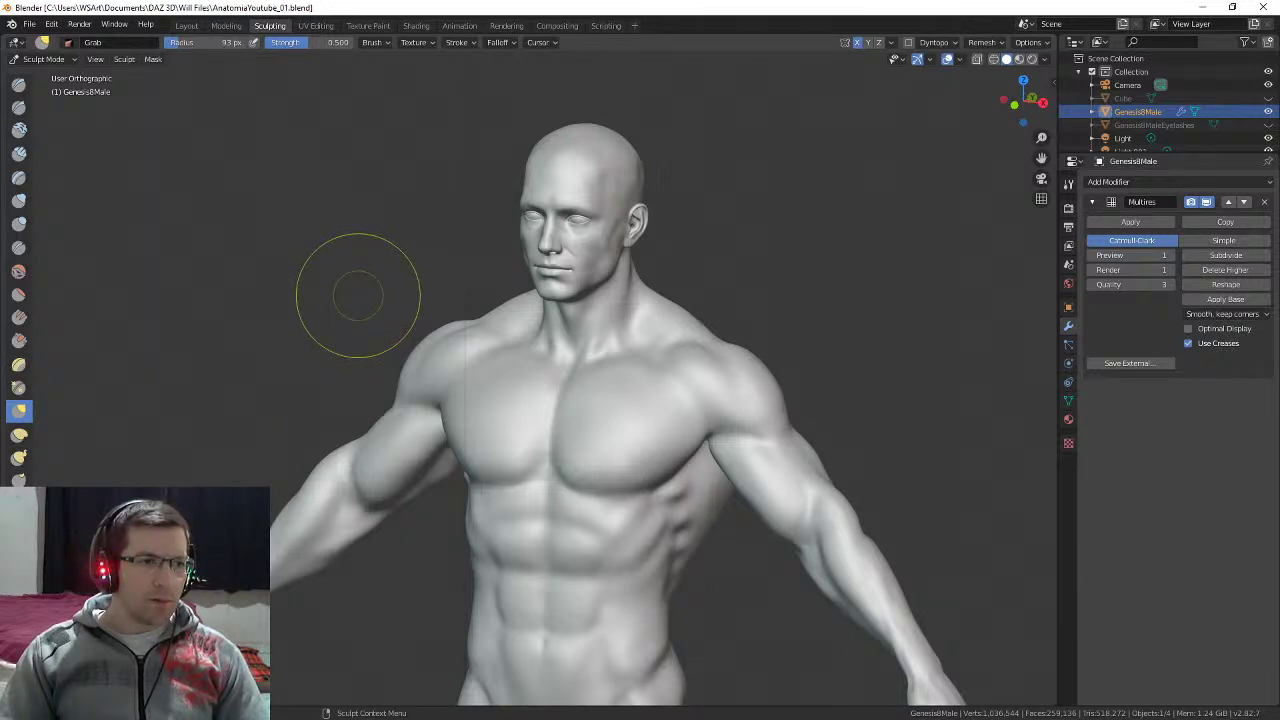
Step: Examine the whole figure from several front and three-quarter angles, ending close on the upper chest
{"action": "scroll", "coordinate": [358, 295], "scroll_direction": "down", "scroll_amount": 4}
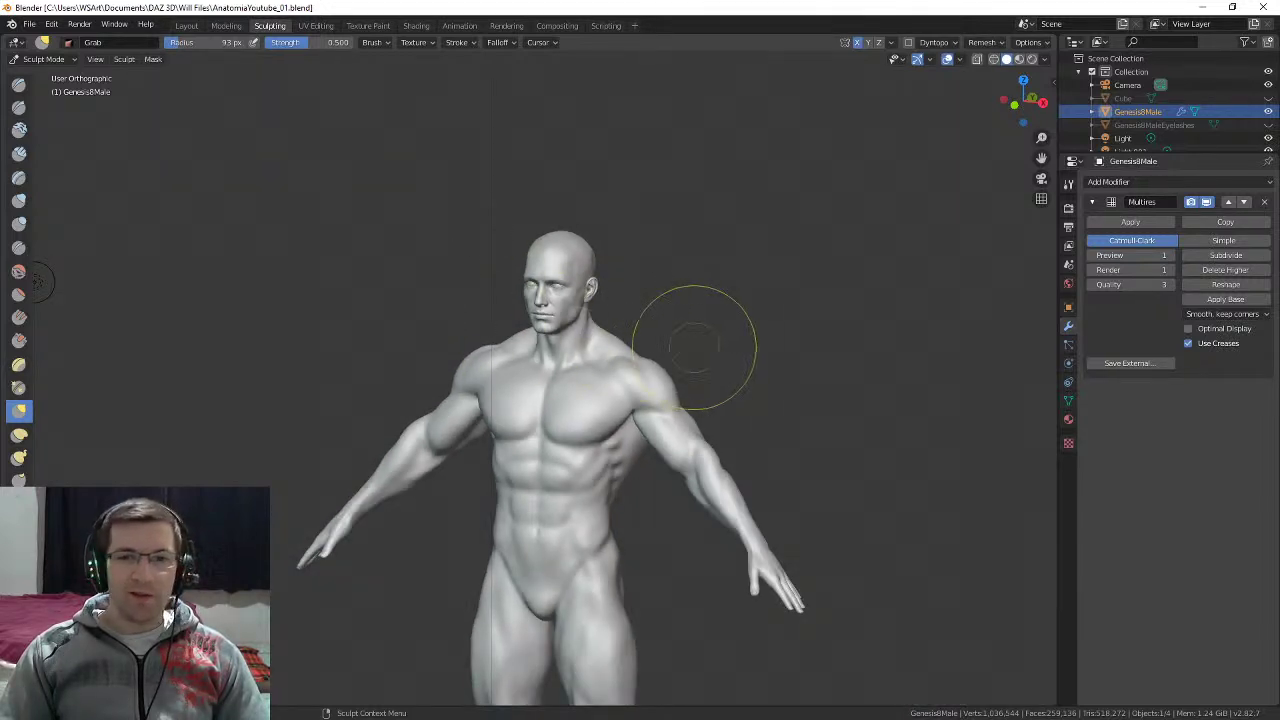
{"action": "middle_click_drag", "start_coordinate": [754, 343], "coordinate": [830, 350]}
{"action": "mouse_move", "coordinate": [700, 397]}
{"action": "middle_mouse_down"}
{"action": "mouse_move", "coordinate": [723, 383]}
{"action": "mouse_move", "coordinate": [721, 284]}
{"action": "middle_mouse_up"}
{"action": "scroll", "coordinate": [722, 384], "scroll_direction": "down", "scroll_amount": 2}
{"action": "middle_click_drag", "start_coordinate": [330, 263], "coordinate": [178, 269]}
{"action": "mouse_move", "coordinate": [697, 278]}
{"action": "middle_mouse_down"}
{"action": "mouse_move", "coordinate": [677, 296]}
{"action": "mouse_move", "coordinate": [723, 263]}
{"action": "mouse_move", "coordinate": [703, 306]}
{"action": "middle_mouse_up"}
{"action": "scroll", "coordinate": [690, 298], "scroll_direction": "up", "scroll_amount": 2}
{"action": "scroll", "coordinate": [720, 280], "scroll_direction": "down", "scroll_amount": 3}
{"action": "scroll", "coordinate": [709, 300], "scroll_direction": "up", "scroll_amount": 3}
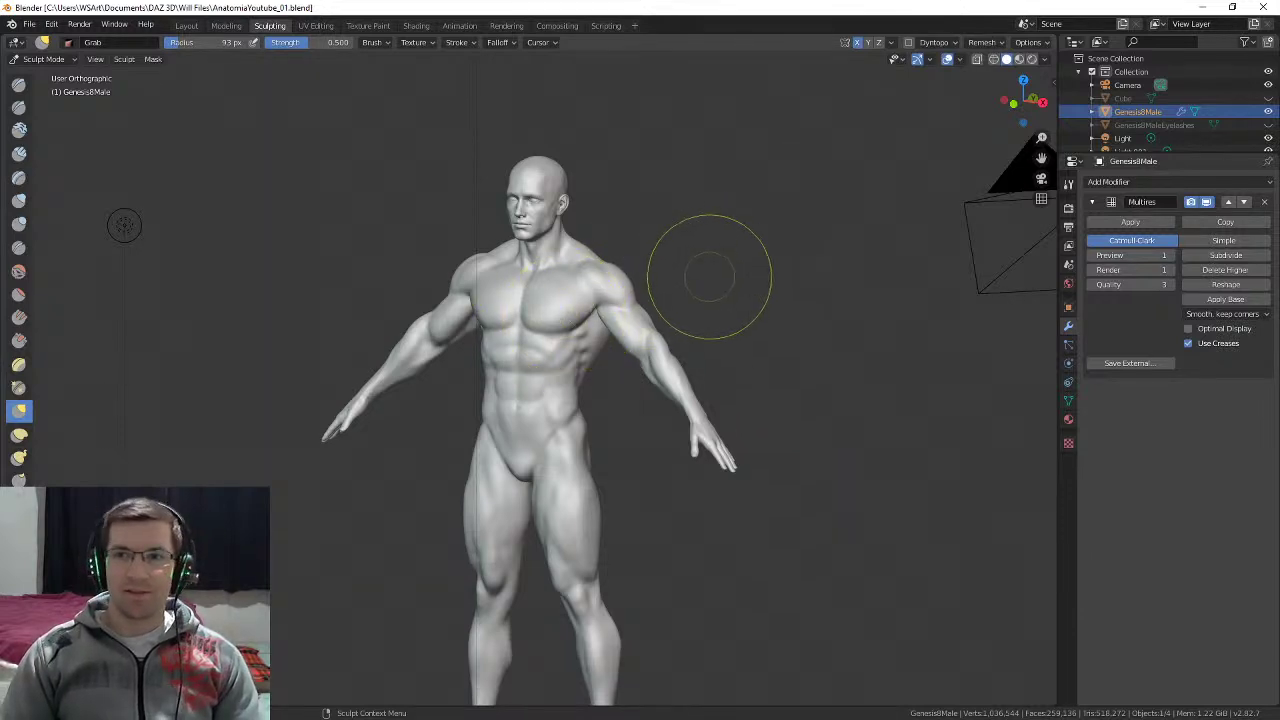
{"action": "middle_click_drag", "start_coordinate": [554, 293], "coordinate": [495, 586]}
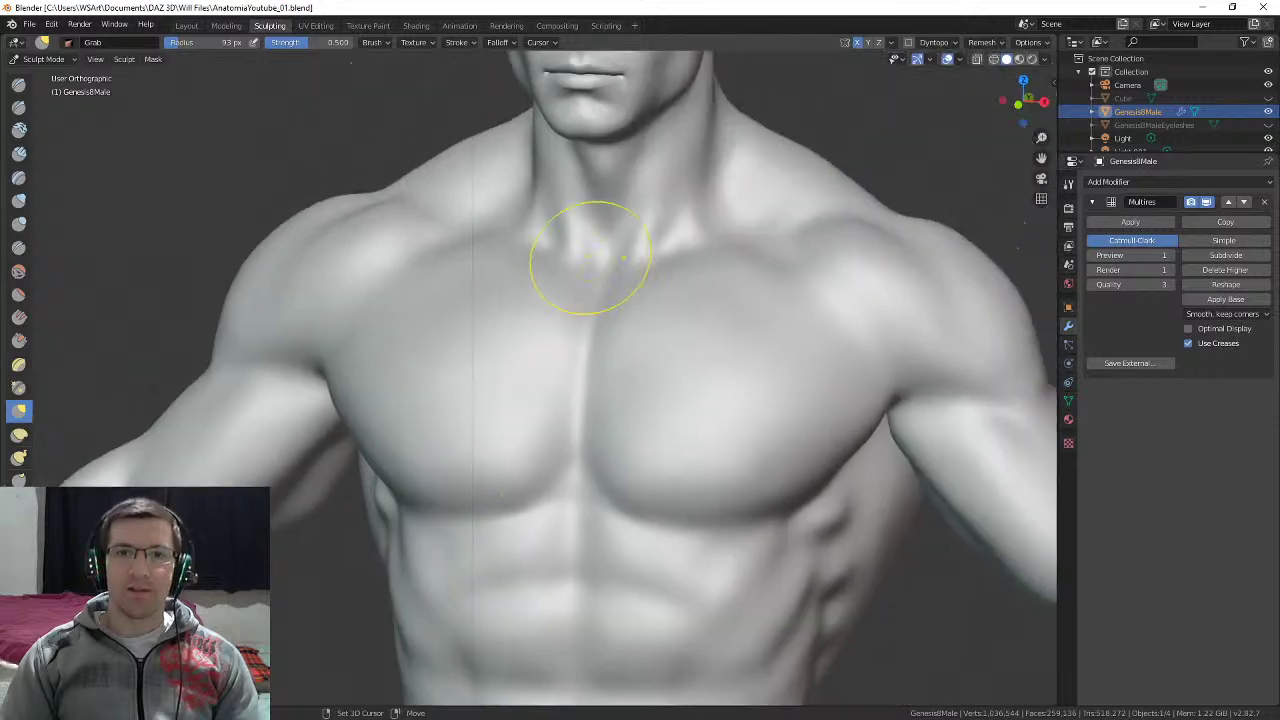
Step: Switch to the Draw brush for the upper chest and set its radius to 40 px
{"action": "mouse_move", "coordinate": [615, 178]}
{"action": "middle_mouse_down", "text": "shift"}
{"action": "mouse_move", "coordinate": [607, 254]}
{"action": "mouse_move", "coordinate": [560, 400]}
{"action": "mouse_move", "coordinate": [587, 322]}
{"action": "mouse_move", "coordinate": [586, 360]}
{"action": "mouse_move", "coordinate": [662, 374]}
{"action": "mouse_move", "coordinate": [628, 412]}
{"action": "mouse_move", "coordinate": [604, 308]}
{"action": "middle_mouse_up", "text": "shift"}
{"action": "key", "text": "f"}
{"action": "left_click", "coordinate": [615, 360]}
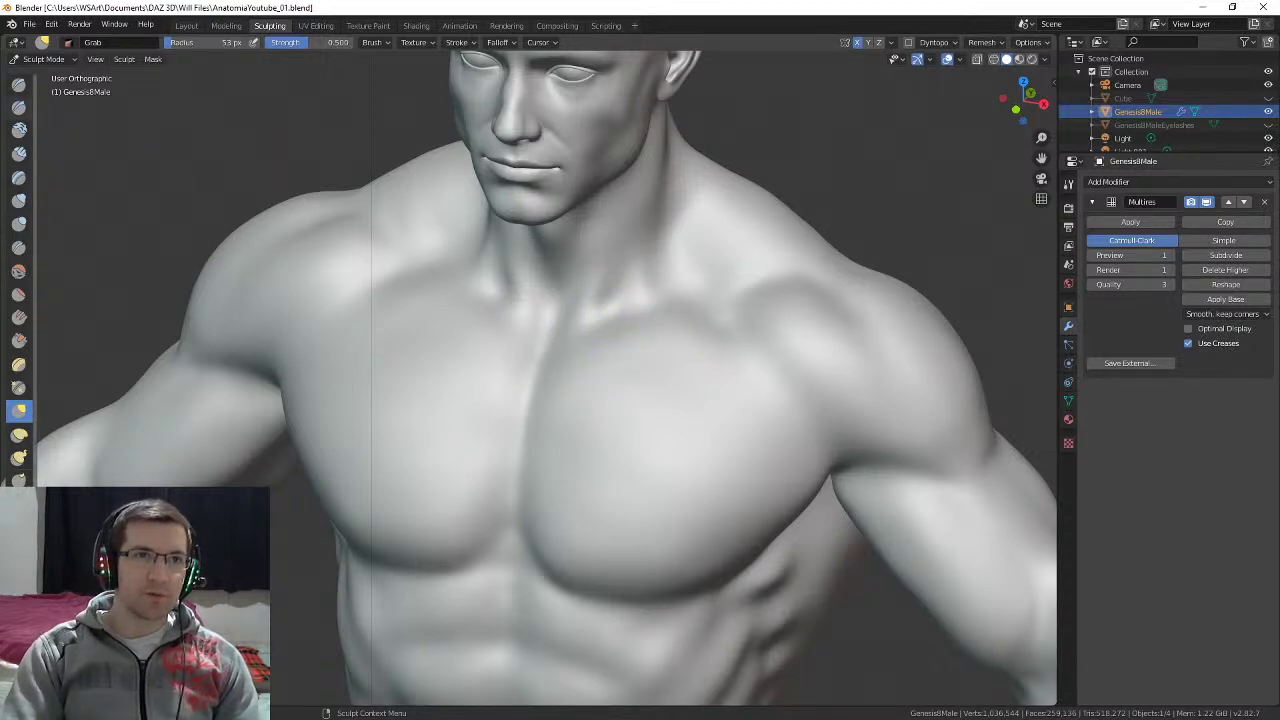
{"action": "left_click", "coordinate": [18, 84]}
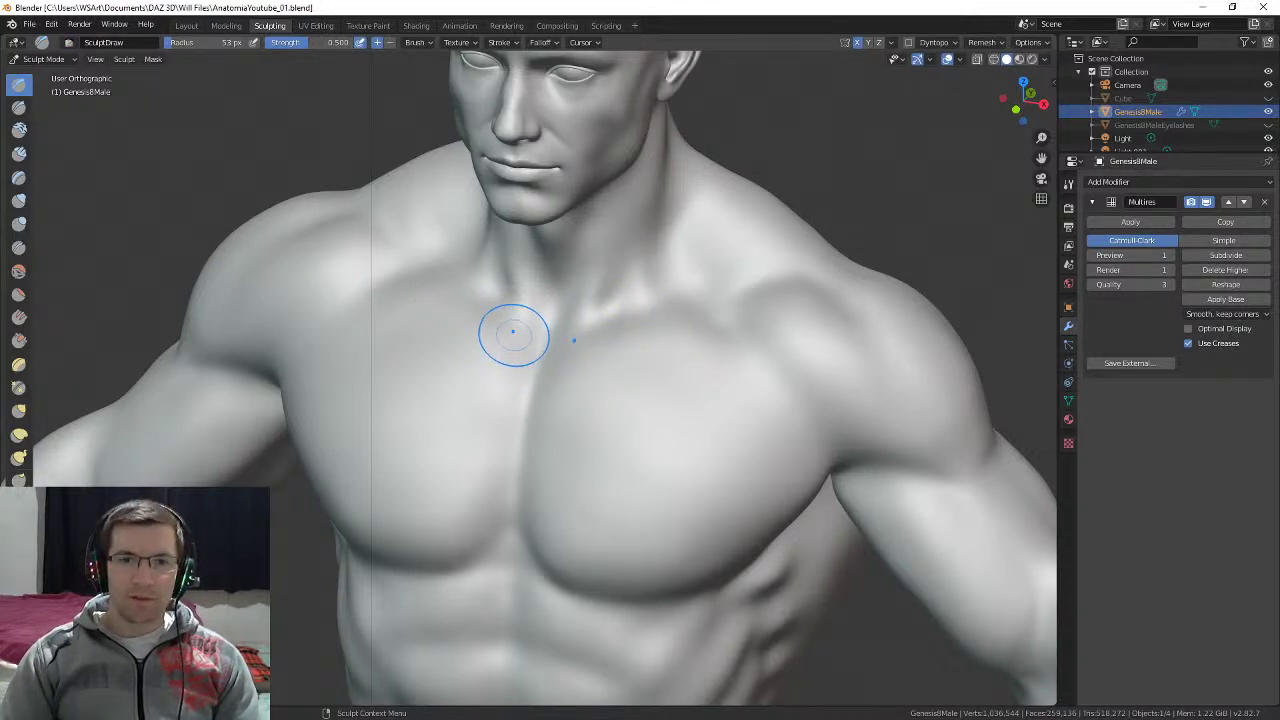
{"action": "key", "text": "f"}
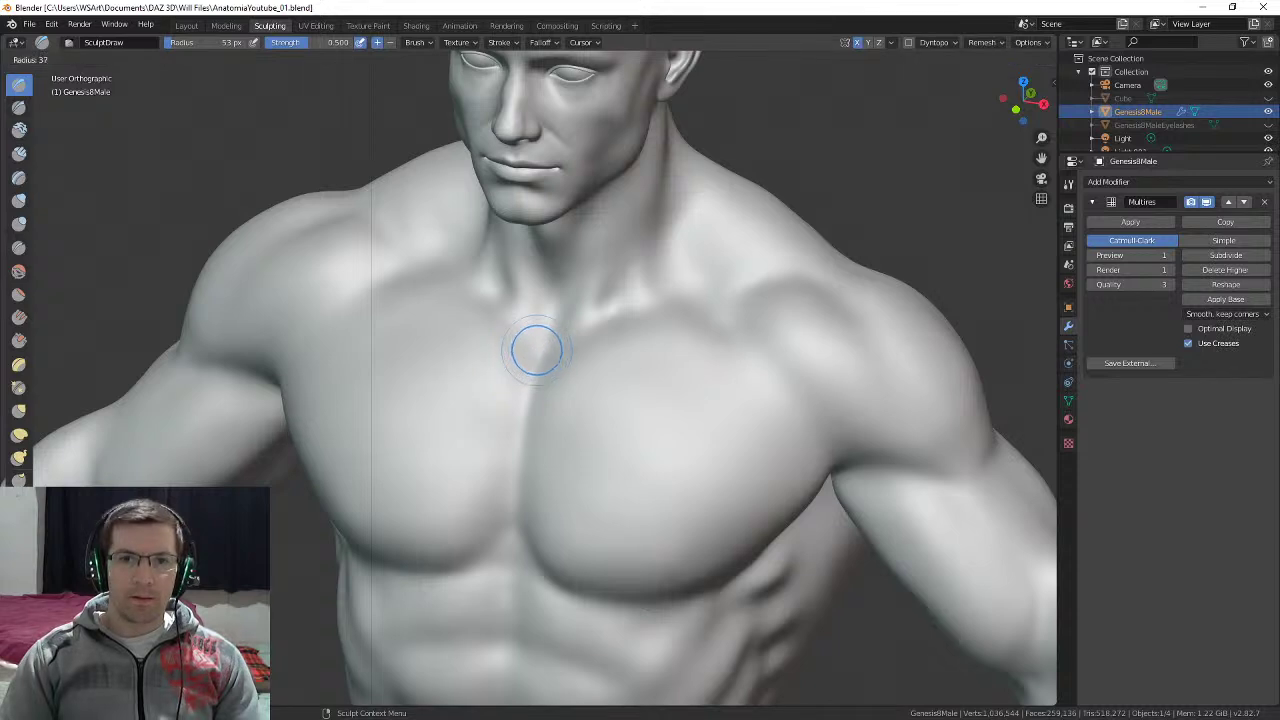
{"action": "left_click", "coordinate": [568, 330]}
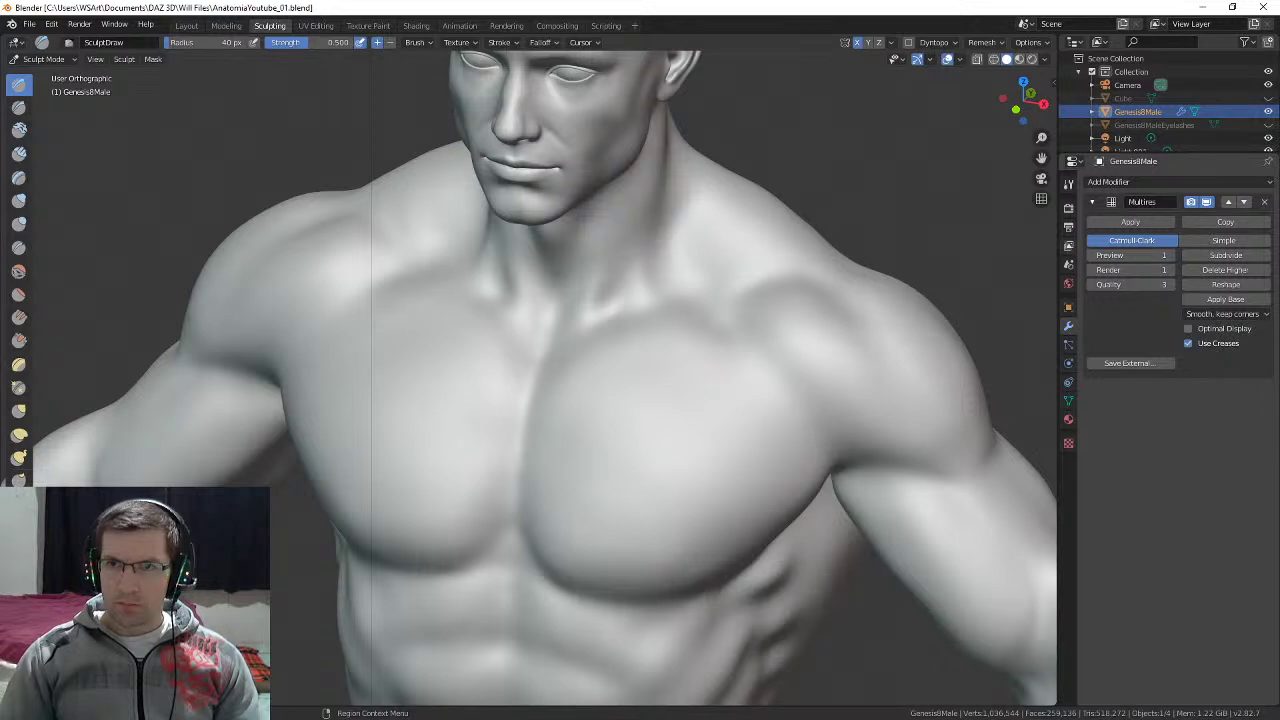
Step: Show the Draw brush's settings and look through its Stroke, Remesh and Advanced options
{"action": "left_click", "coordinate": [1068, 184]}
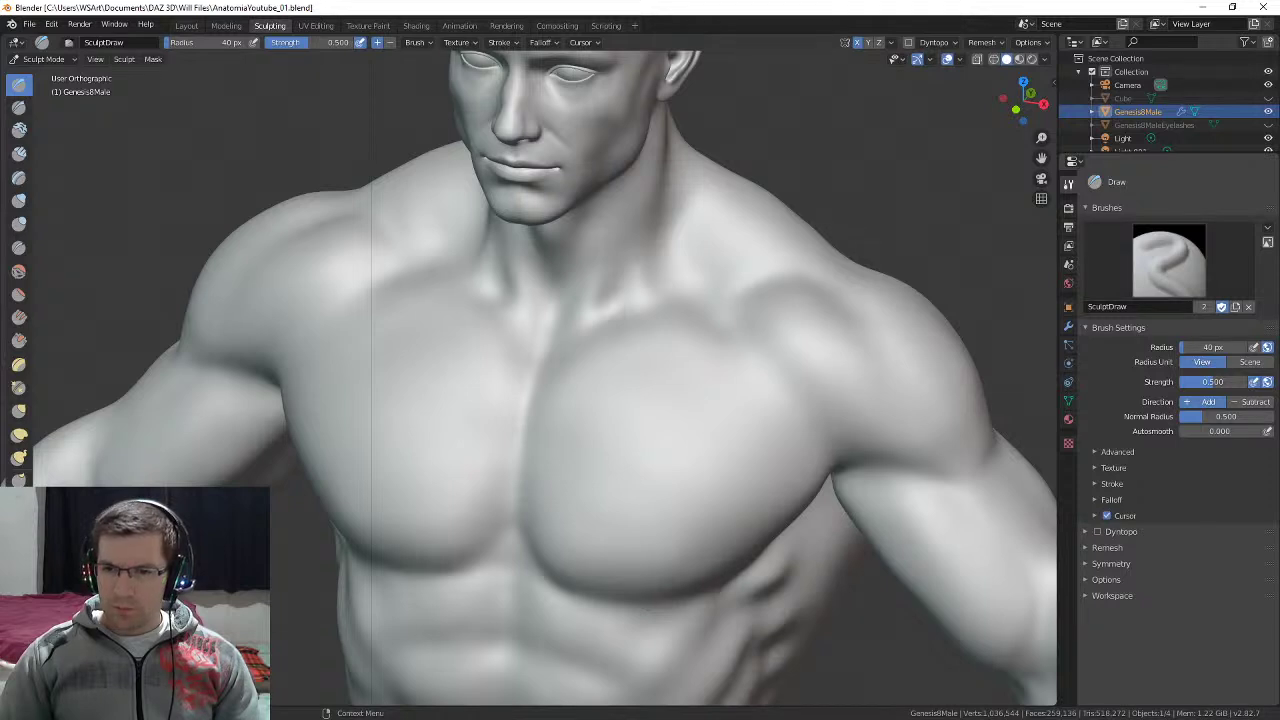
{"action": "left_click", "coordinate": [1111, 484]}
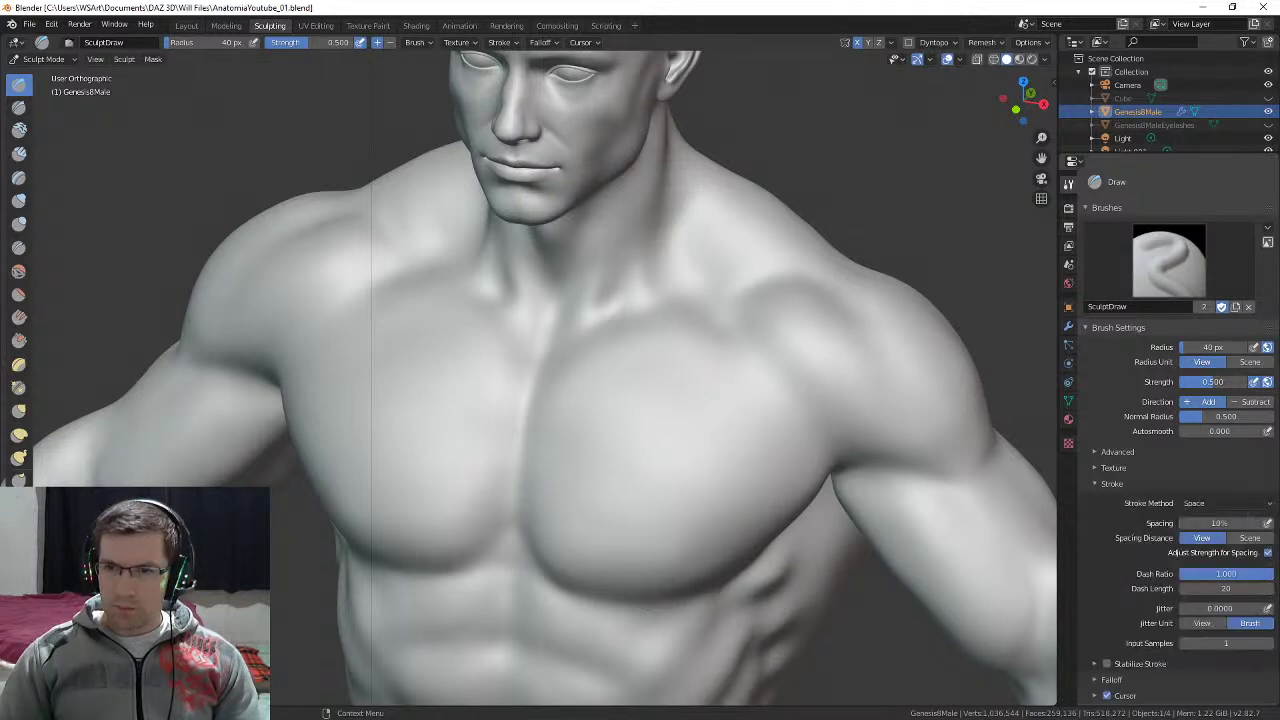
{"action": "left_click", "coordinate": [1111, 484]}
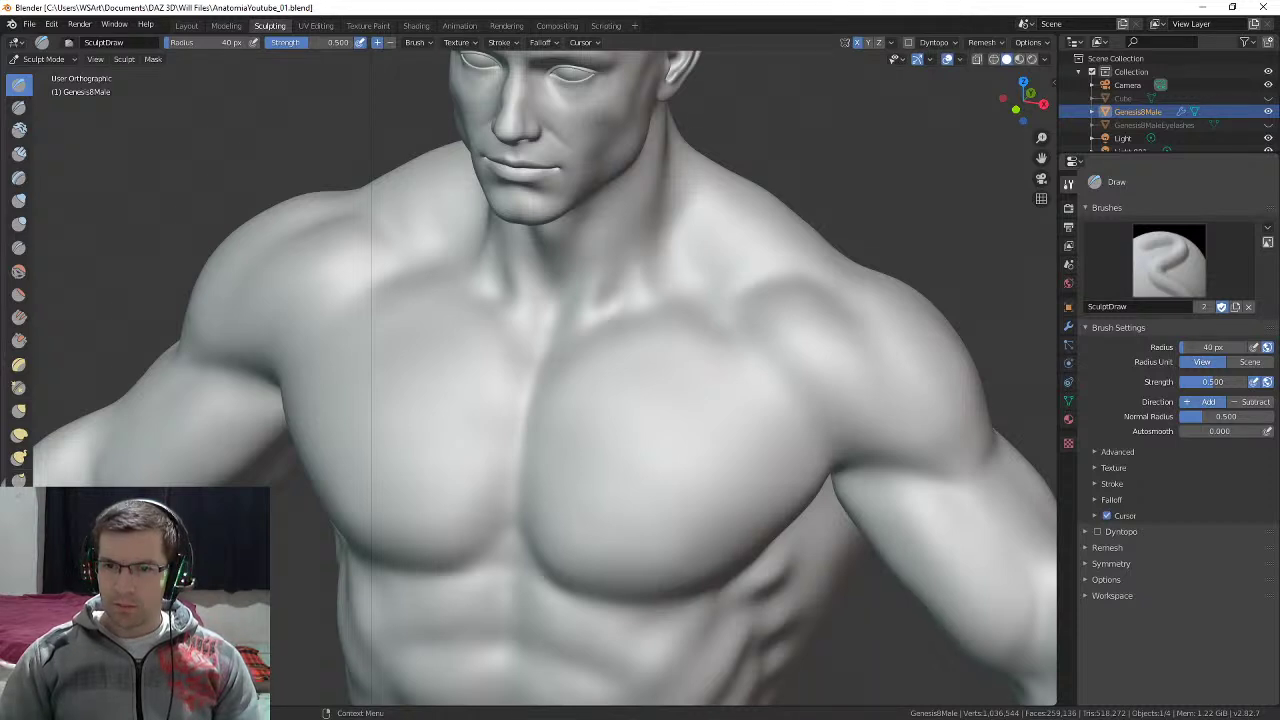
{"action": "left_click", "coordinate": [1107, 548]}
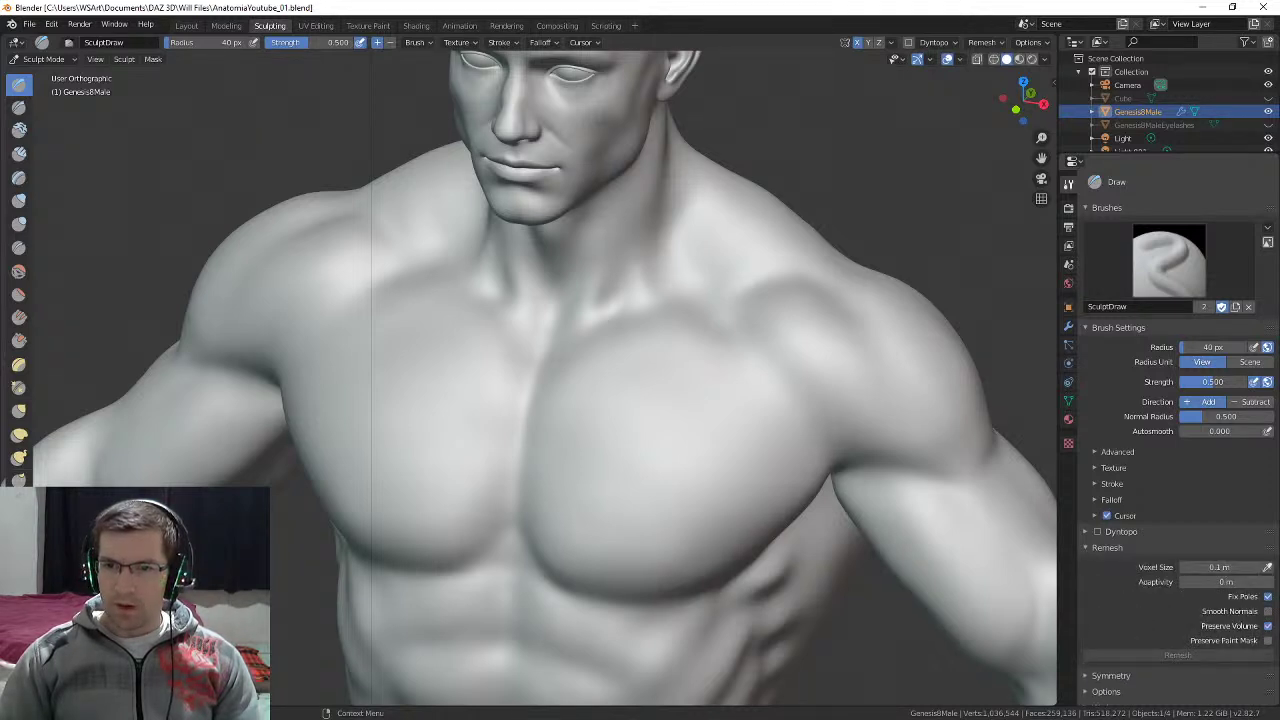
{"action": "left_click", "coordinate": [1107, 548]}
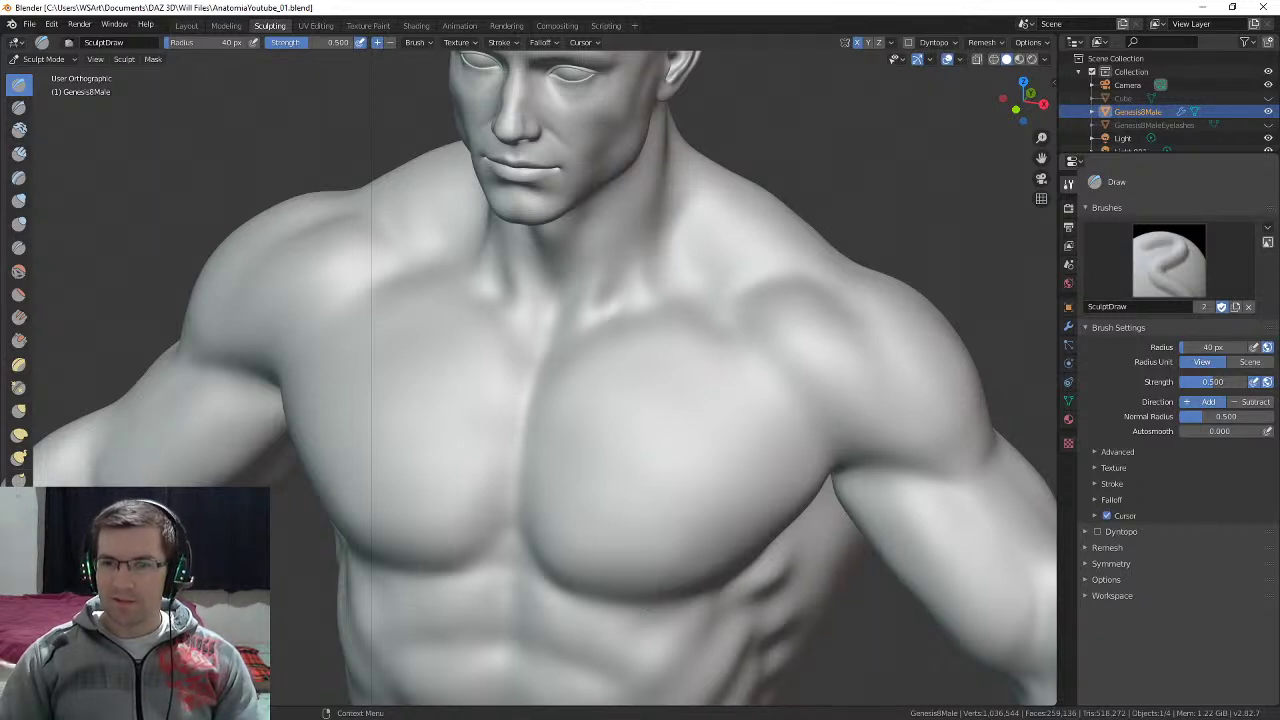
{"action": "left_click", "coordinate": [1117, 452]}
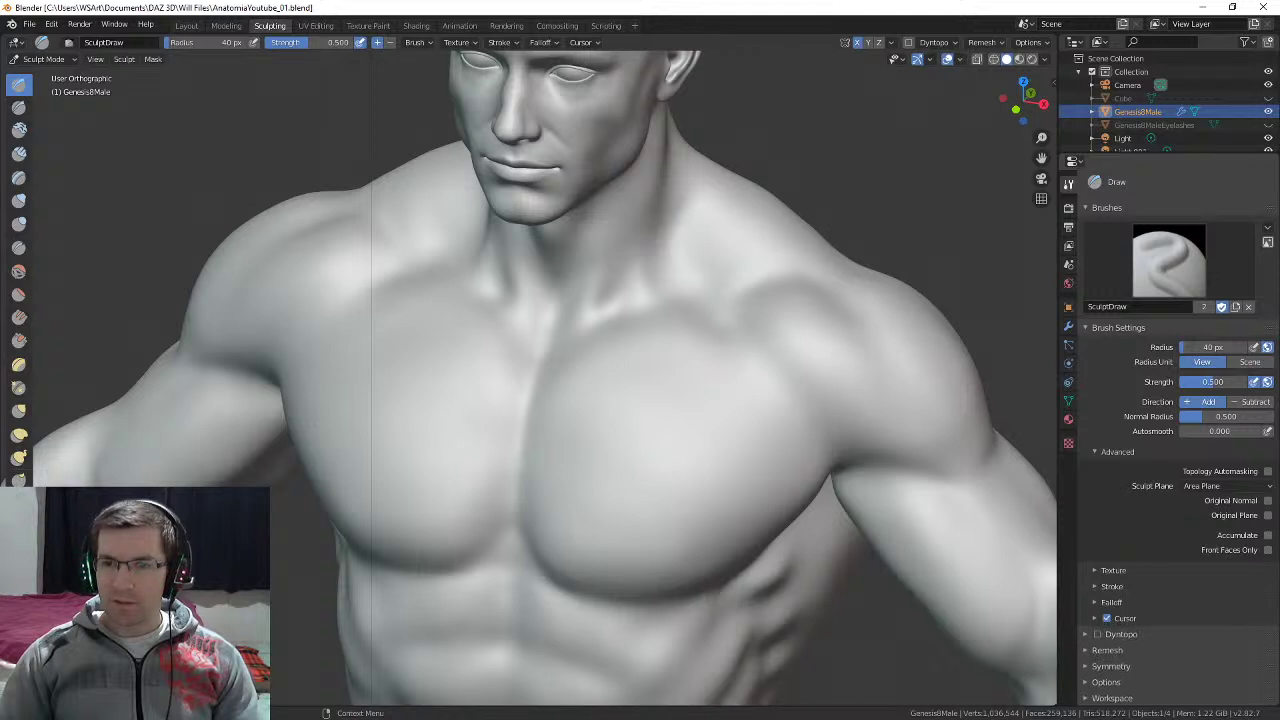
{"action": "left_click", "coordinate": [1117, 452]}
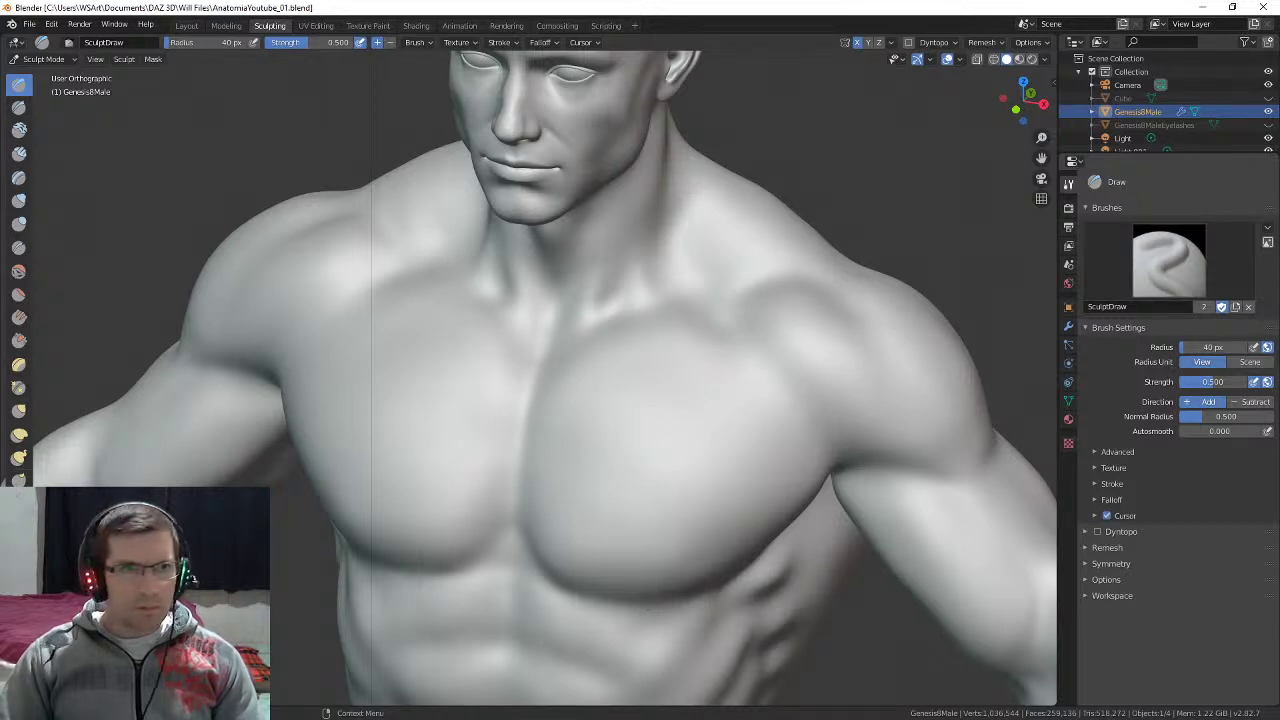
Step: Check the Draw Sharp brush's settings, return to the Draw brush and review its Options and Symmetry settings
{"action": "left_click", "coordinate": [18, 107]}
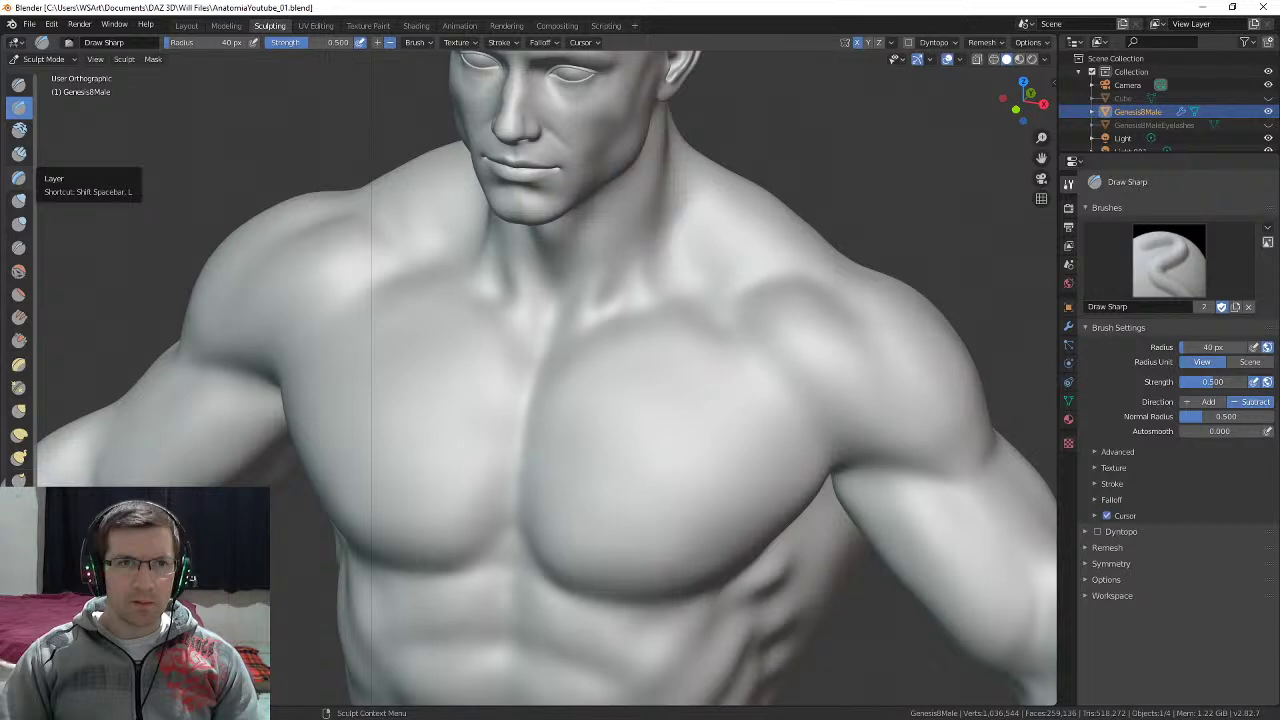
{"action": "left_click", "coordinate": [19, 84]}
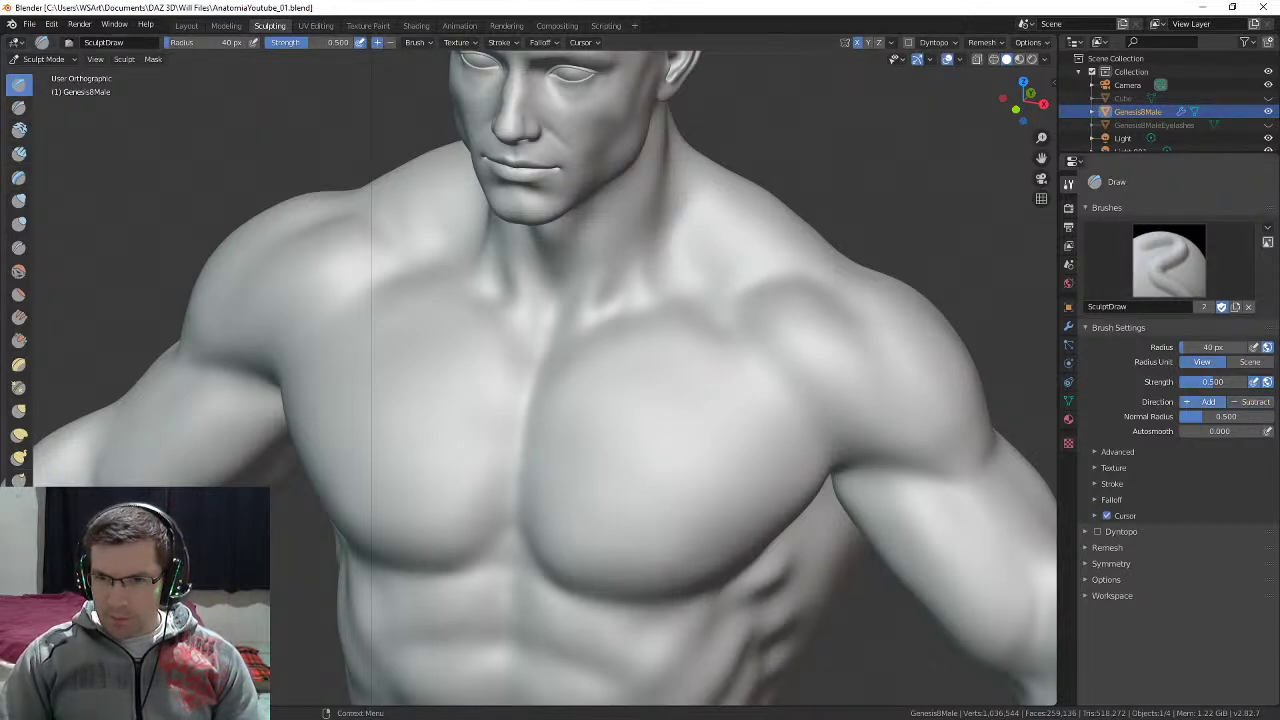
{"action": "left_click", "coordinate": [1106, 580]}
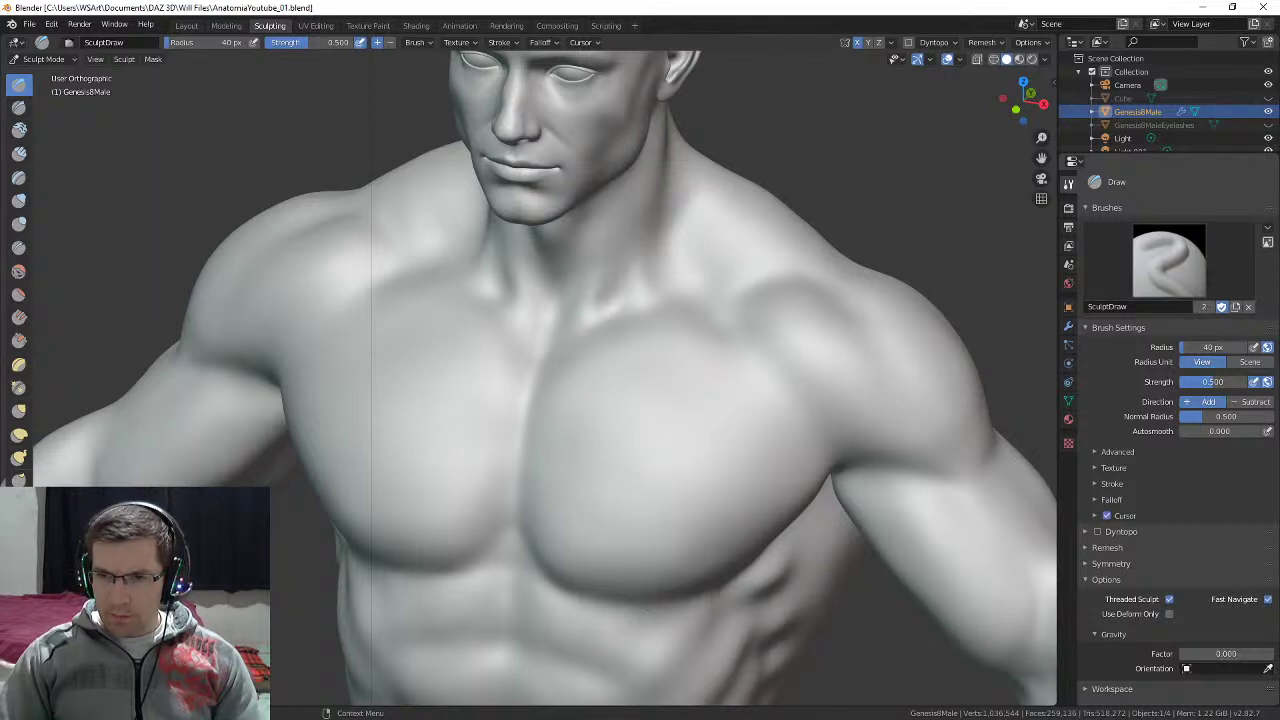
{"action": "left_click", "coordinate": [1106, 580]}
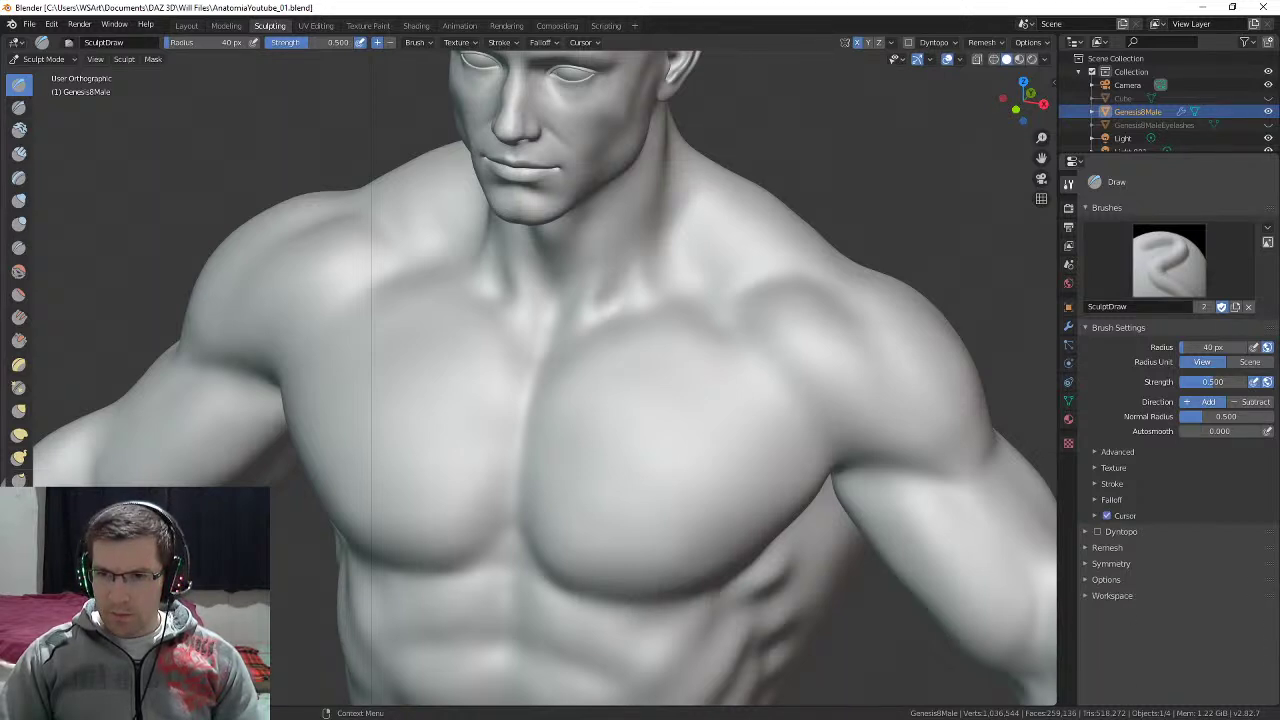
{"action": "left_click", "coordinate": [1110, 563]}
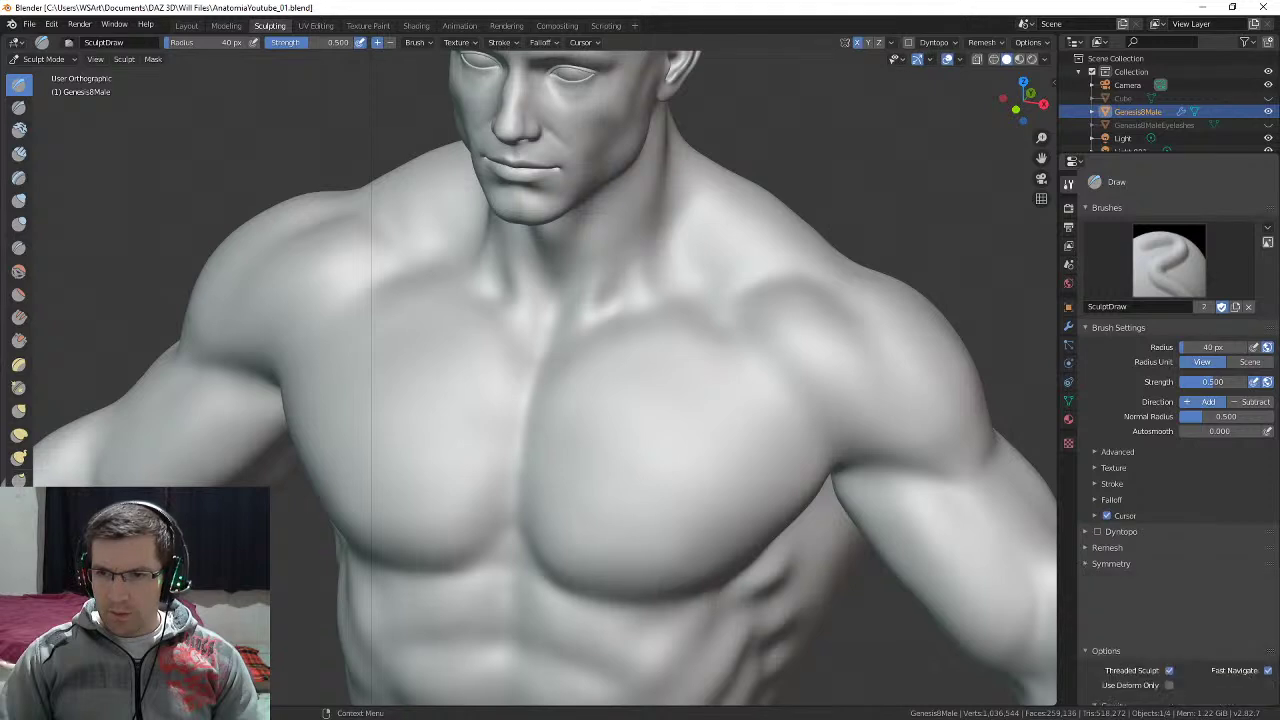
{"action": "left_click", "coordinate": [1110, 564]}
{"action": "left_click", "coordinate": [1106, 580]}
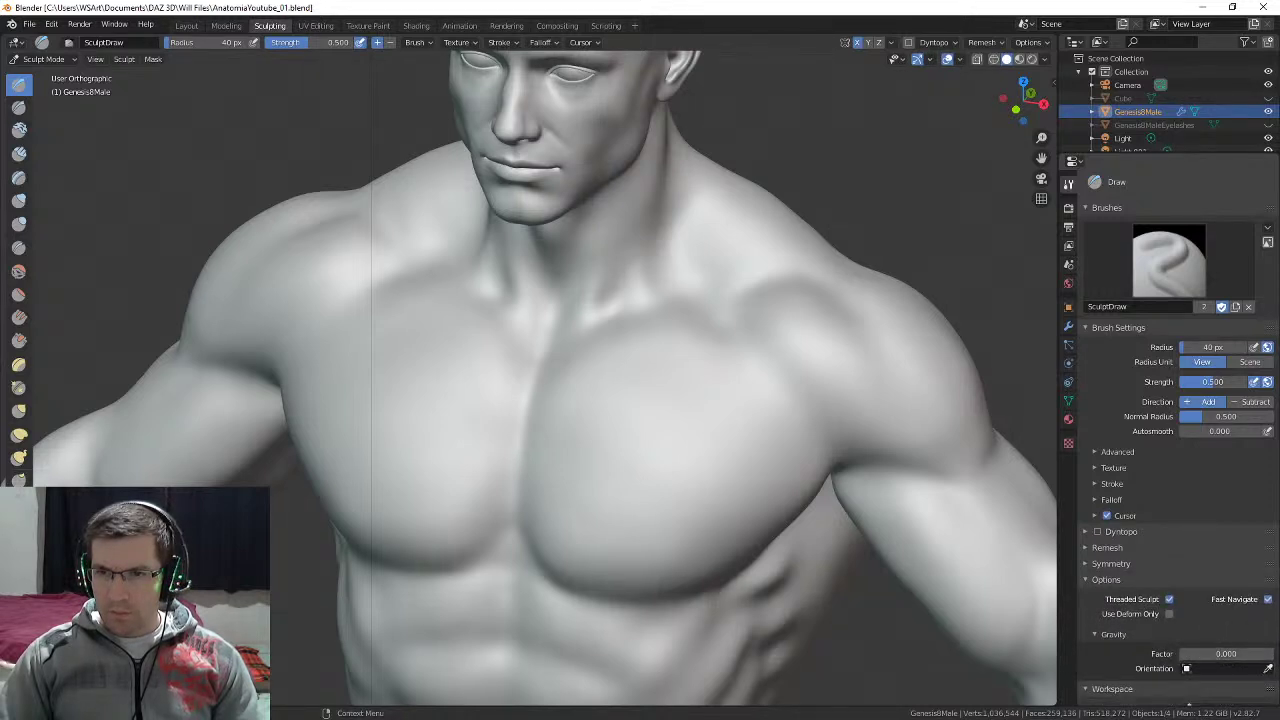
Step: Expand the Draw brush's Advanced and Stroke settings and review the stroke method, spacing, dash and jitter options
{"action": "left_click", "coordinate": [1117, 452]}
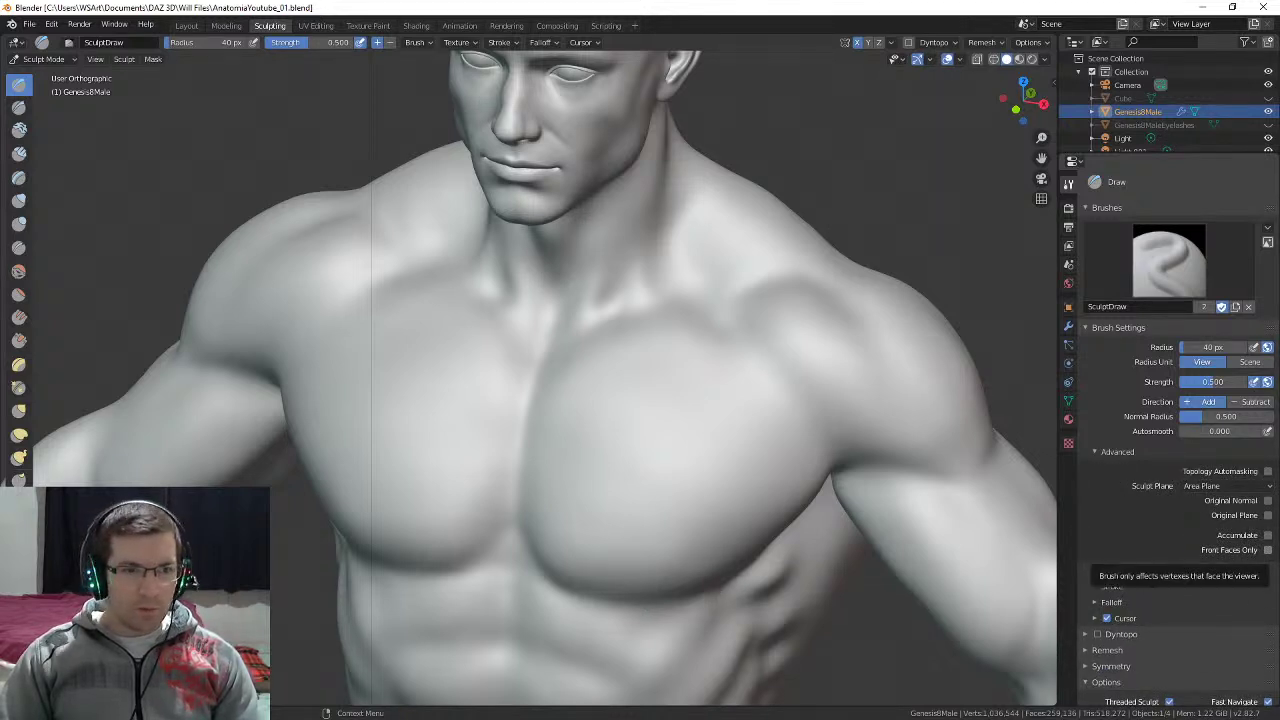
{"action": "scroll", "coordinate": [19, 270], "scroll_direction": "down", "scroll_amount": 3}
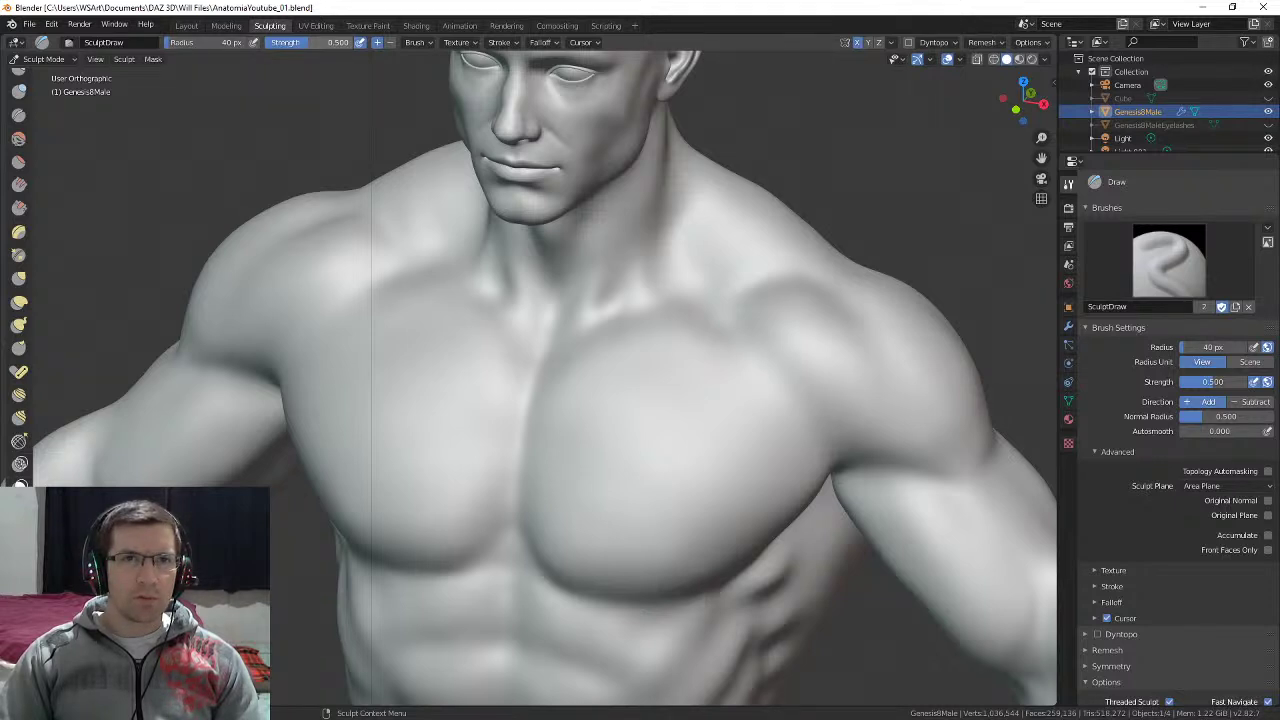
{"action": "left_click", "coordinate": [415, 42]}
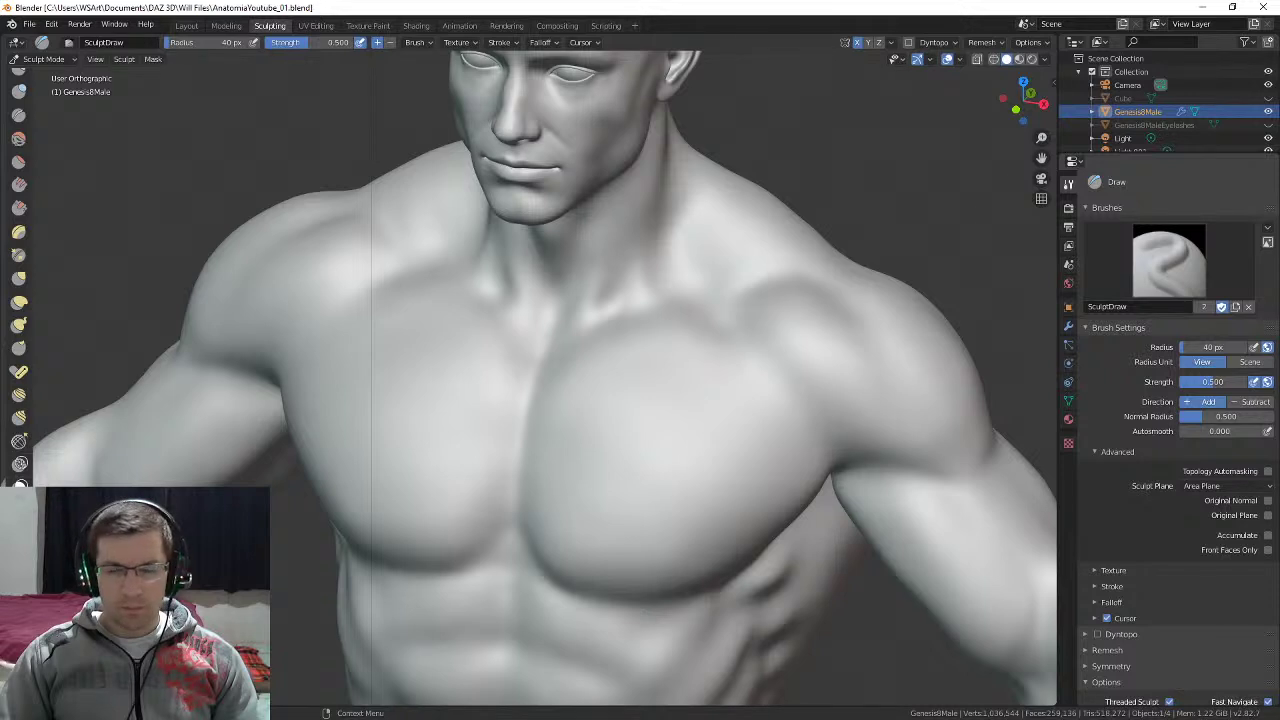
{"action": "left_click", "coordinate": [1112, 587]}
{"action": "scroll", "coordinate": [1170, 500], "scroll_direction": "down", "scroll_amount": 3}
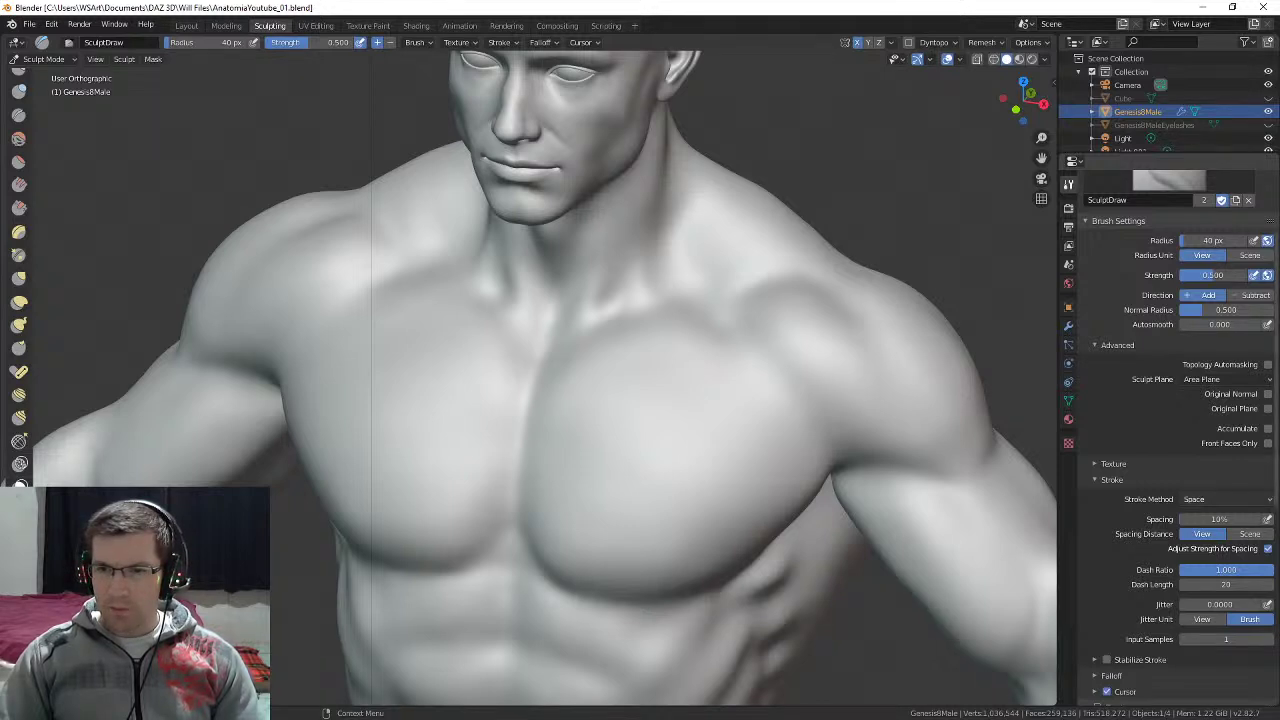
Step: Collapse the Draw brush's Stroke settings and look through its Options, Workspace and remaining brush settings
{"action": "left_click", "coordinate": [1112, 479]}
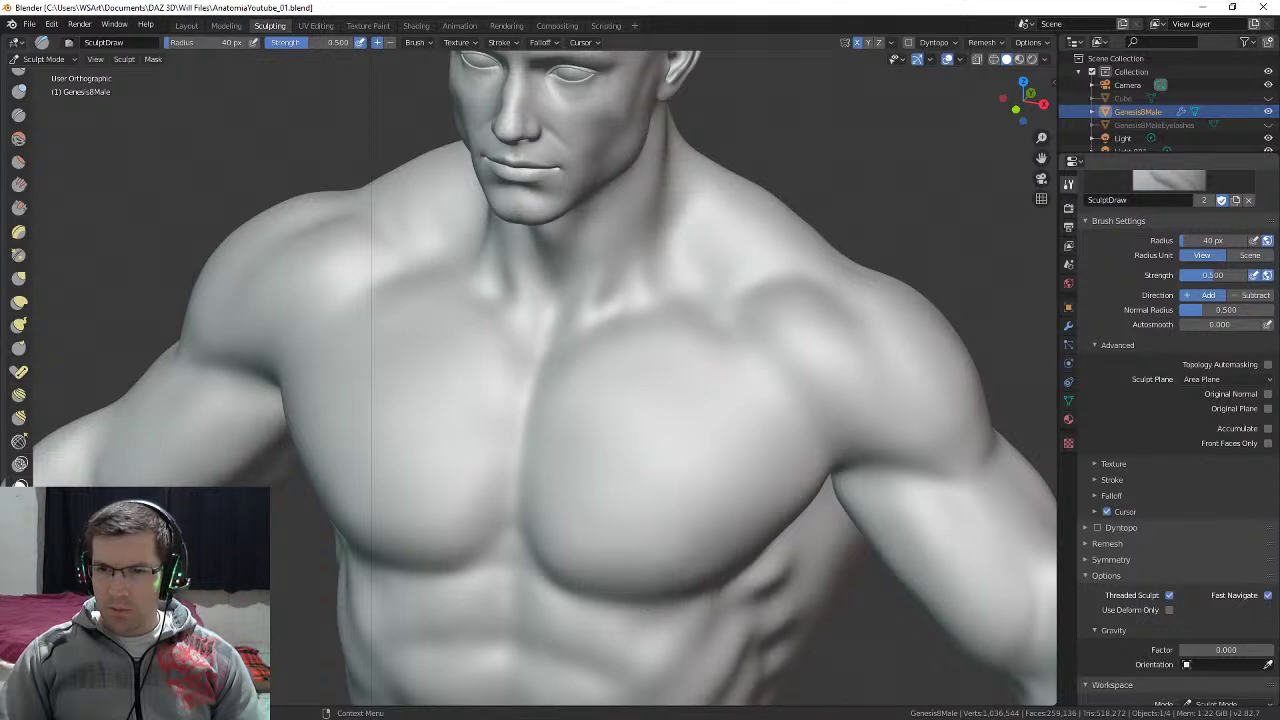
{"action": "scroll", "coordinate": [1178, 438], "scroll_direction": "down", "scroll_amount": 2}
{"action": "left_click", "coordinate": [1106, 522]}
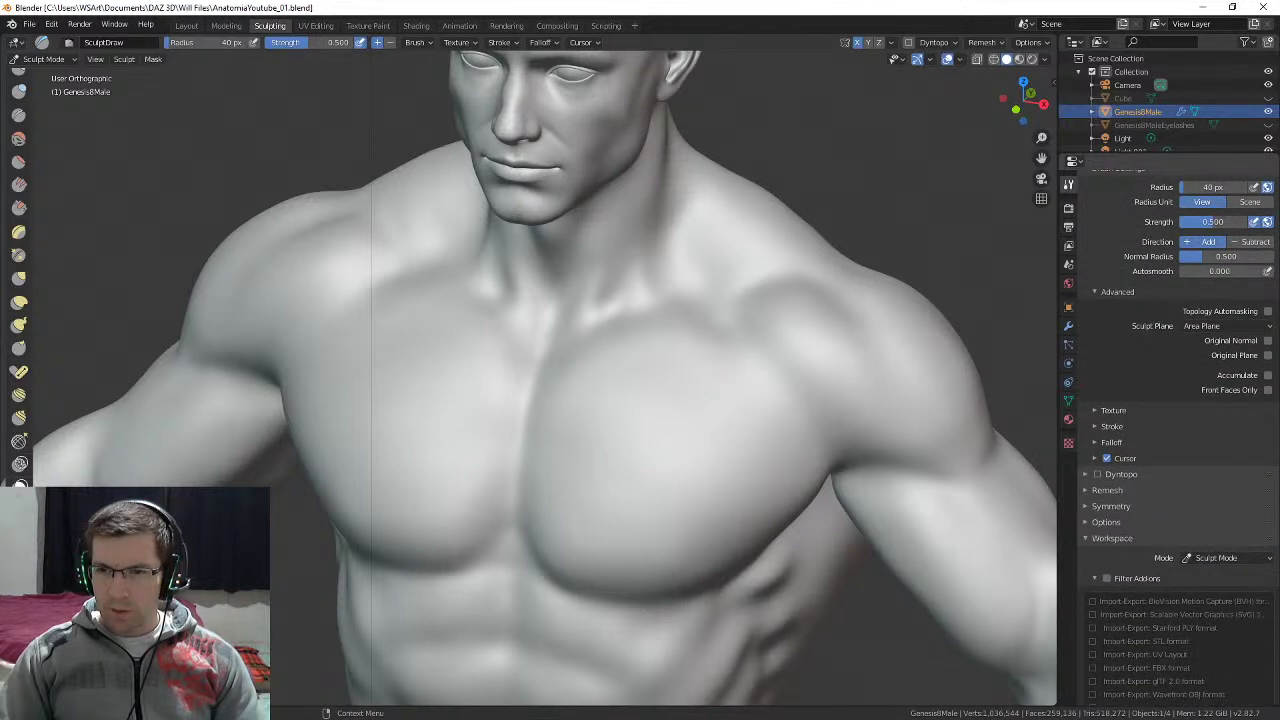
{"action": "scroll", "coordinate": [1106, 522], "scroll_direction": "down", "scroll_amount": 2}
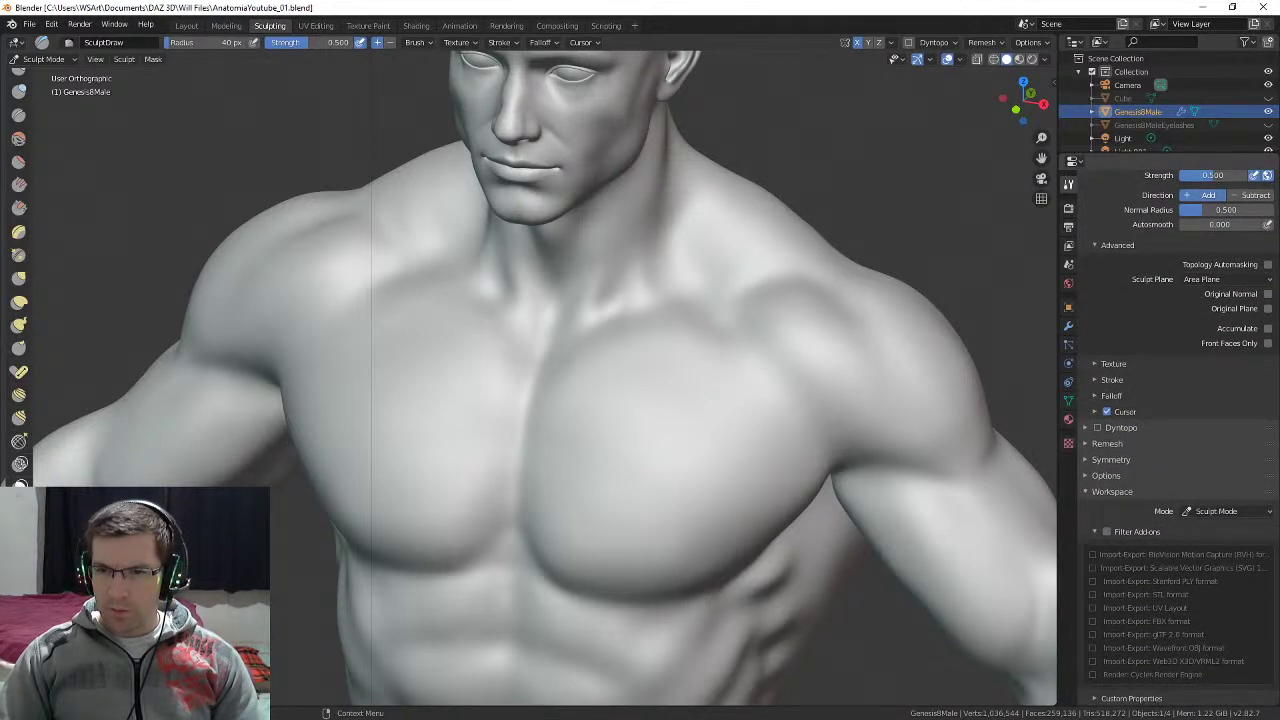
{"action": "scroll", "coordinate": [1170, 430], "scroll_direction": "up", "scroll_amount": 8}
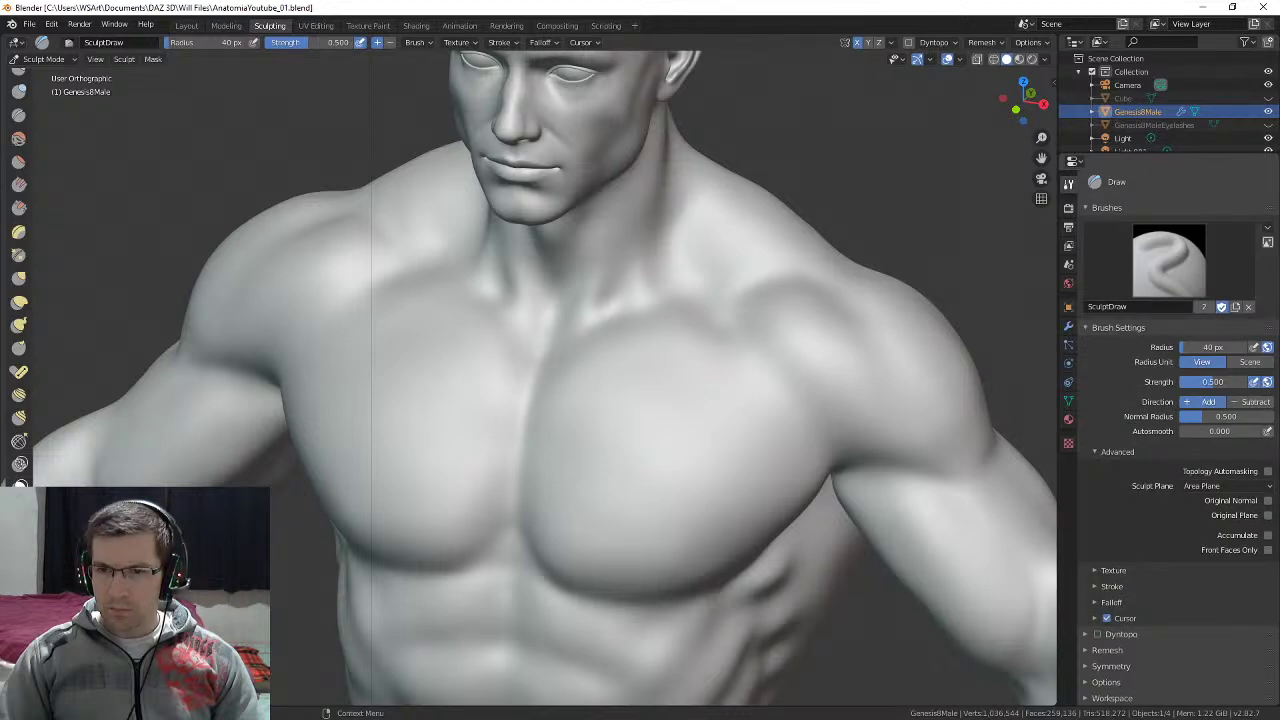
{"action": "left_click", "coordinate": [1106, 682]}
{"action": "scroll", "coordinate": [1106, 682], "scroll_direction": "down", "scroll_amount": 4}
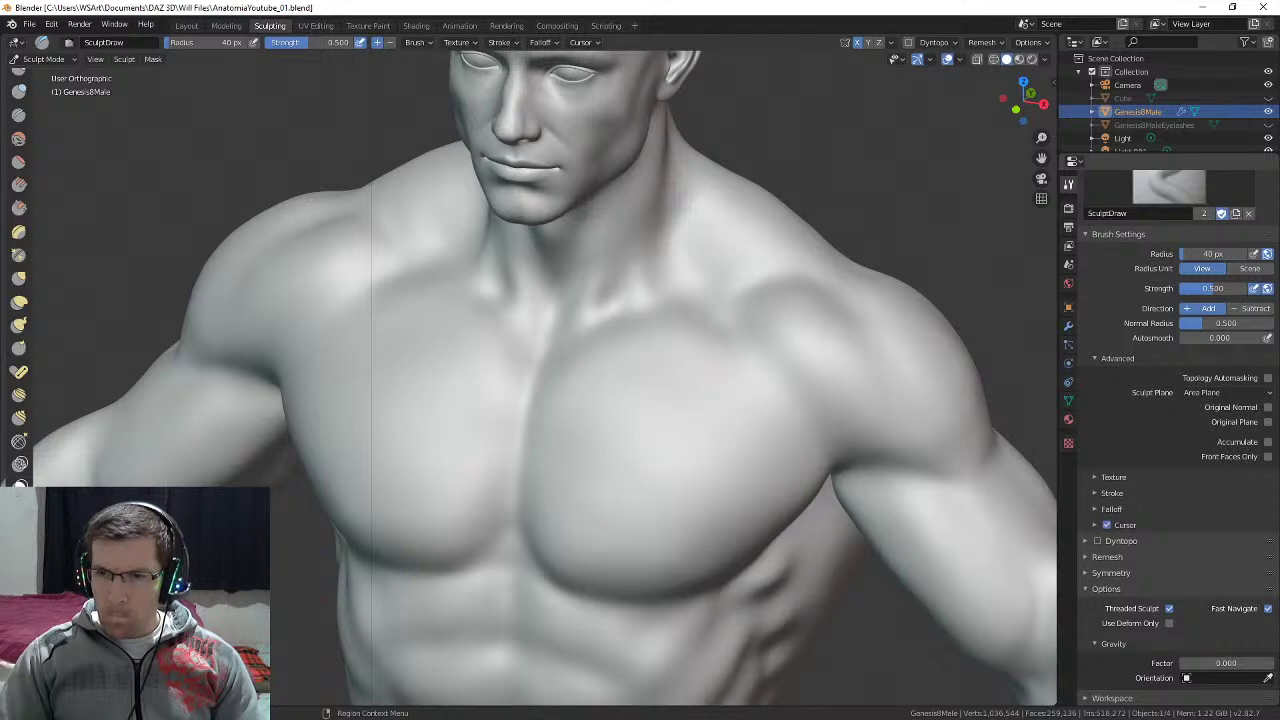
{"action": "scroll", "coordinate": [1170, 400], "scroll_direction": "up", "scroll_amount": 4}
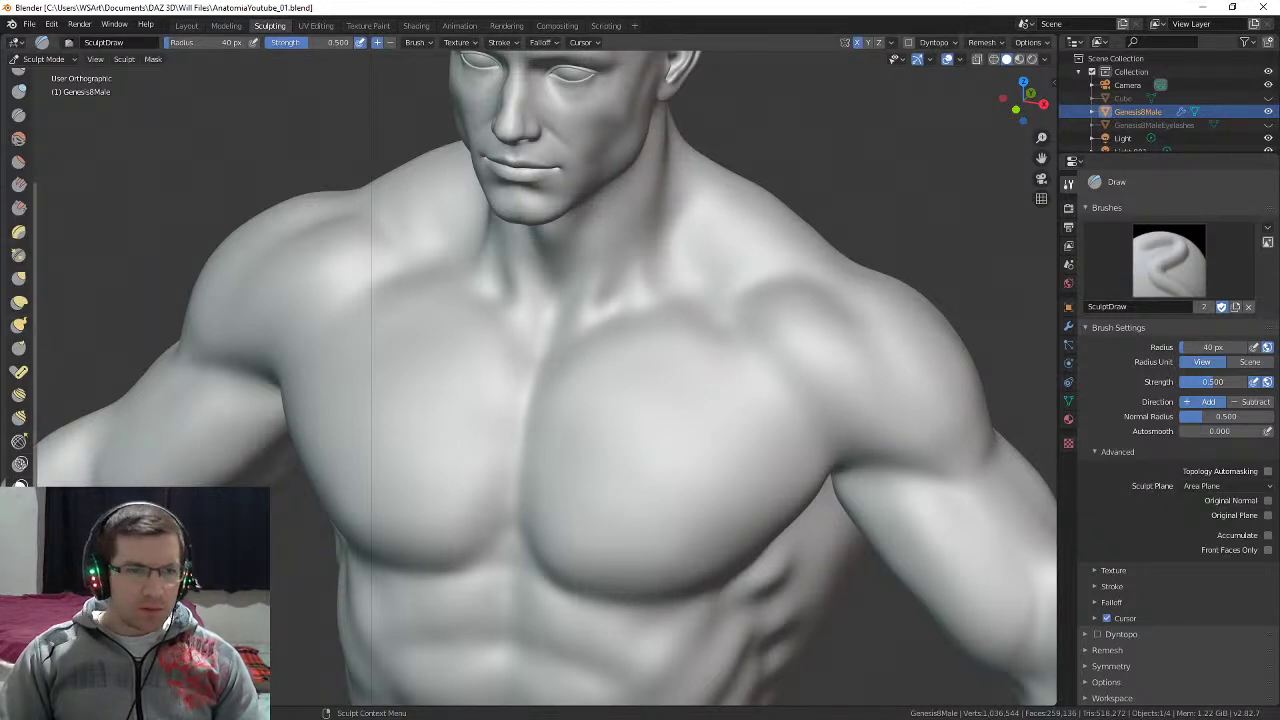
{"action": "scroll", "coordinate": [19, 440], "scroll_direction": "up", "scroll_amount": 3}
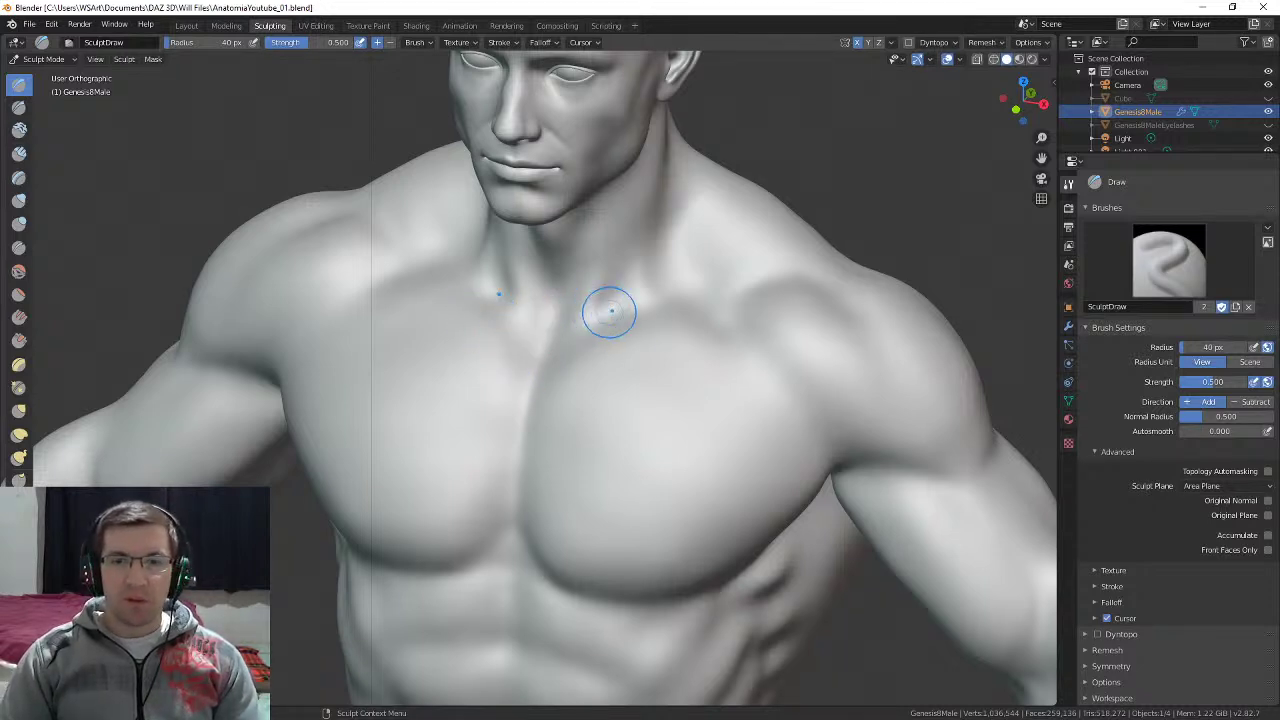
Step: Drop the Draw brush's strength to 0.000, enlarge its radius to 132 px, and raise the strength to 0.200
{"action": "key", "text": "shift+f"}
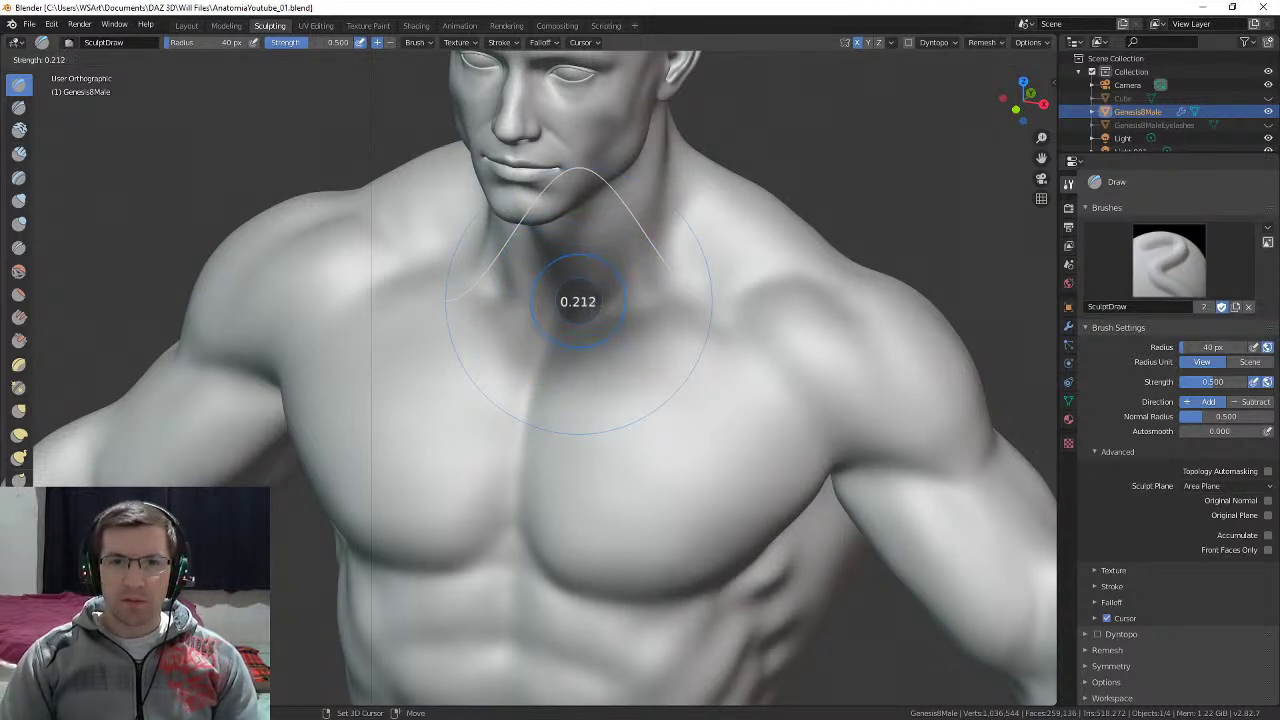
{"action": "mouse_move", "coordinate": [578, 301]}
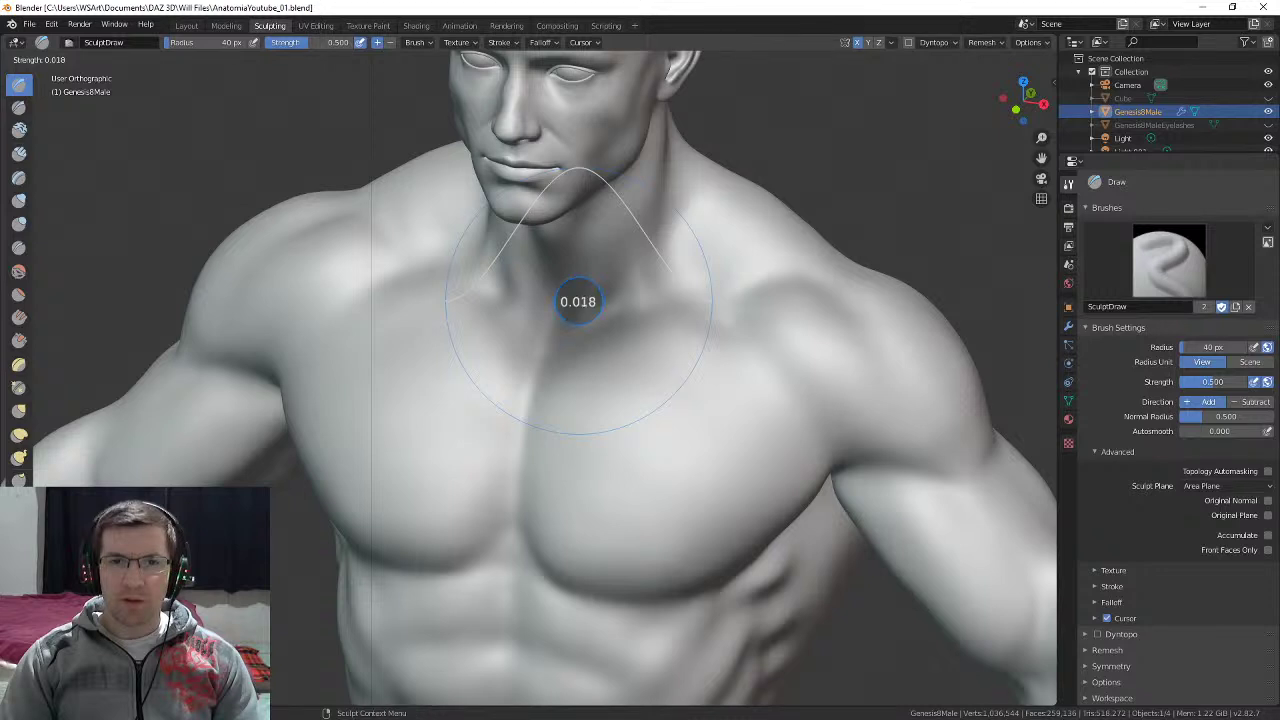
{"action": "left_click", "coordinate": [578, 301]}
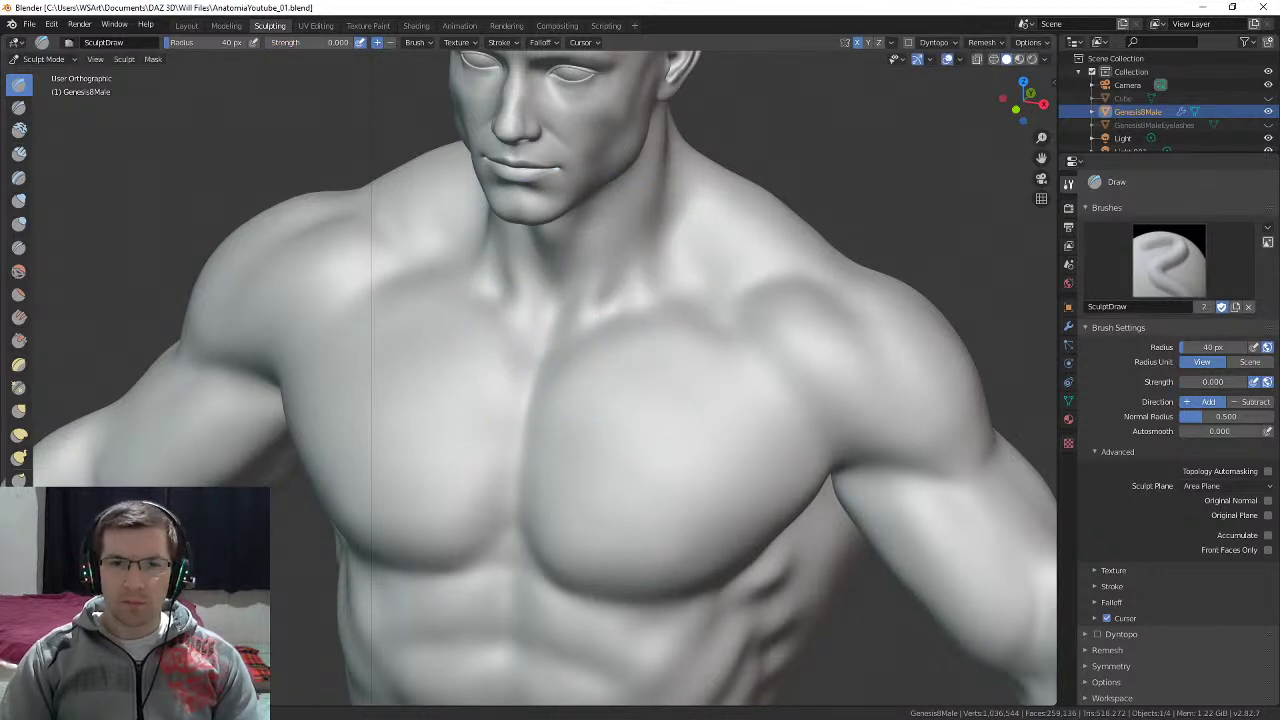
{"action": "middle_click_drag", "start_coordinate": [634, 414], "coordinate": [657, 394]}
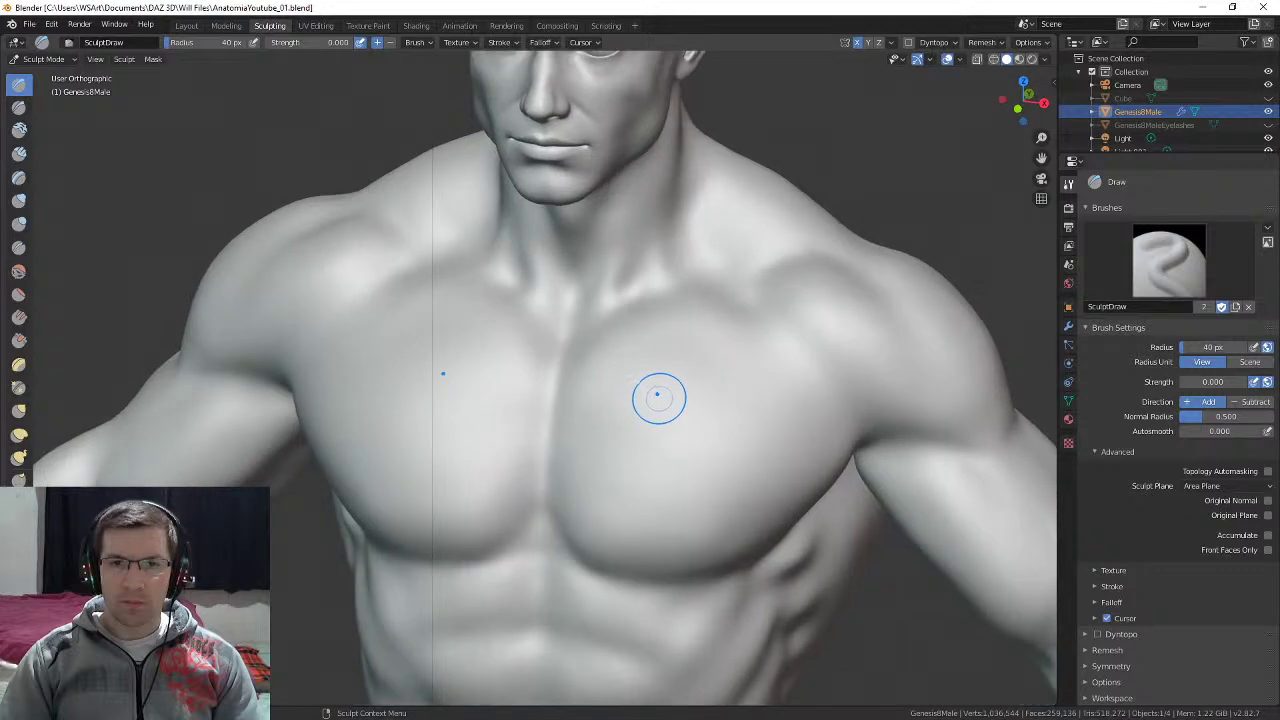
{"action": "key", "text": "f"}
{"action": "left_click", "coordinate": [691, 403]}
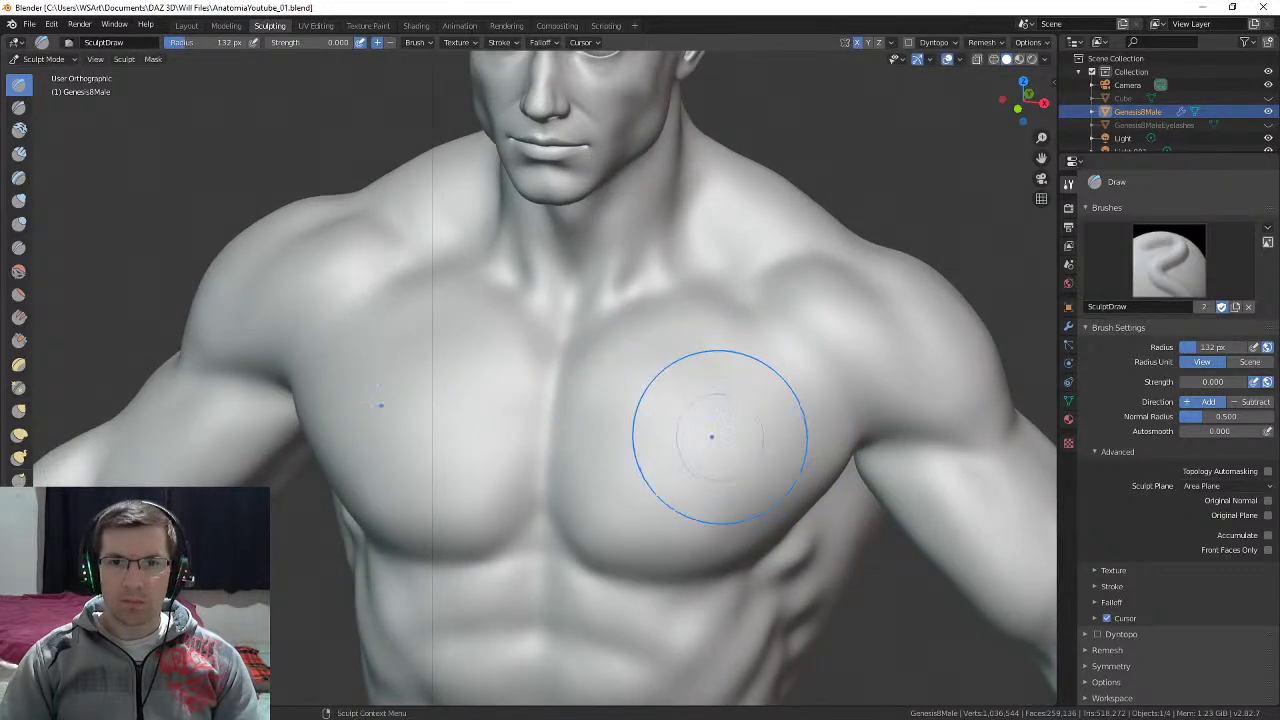
{"action": "key", "text": "shift+f"}
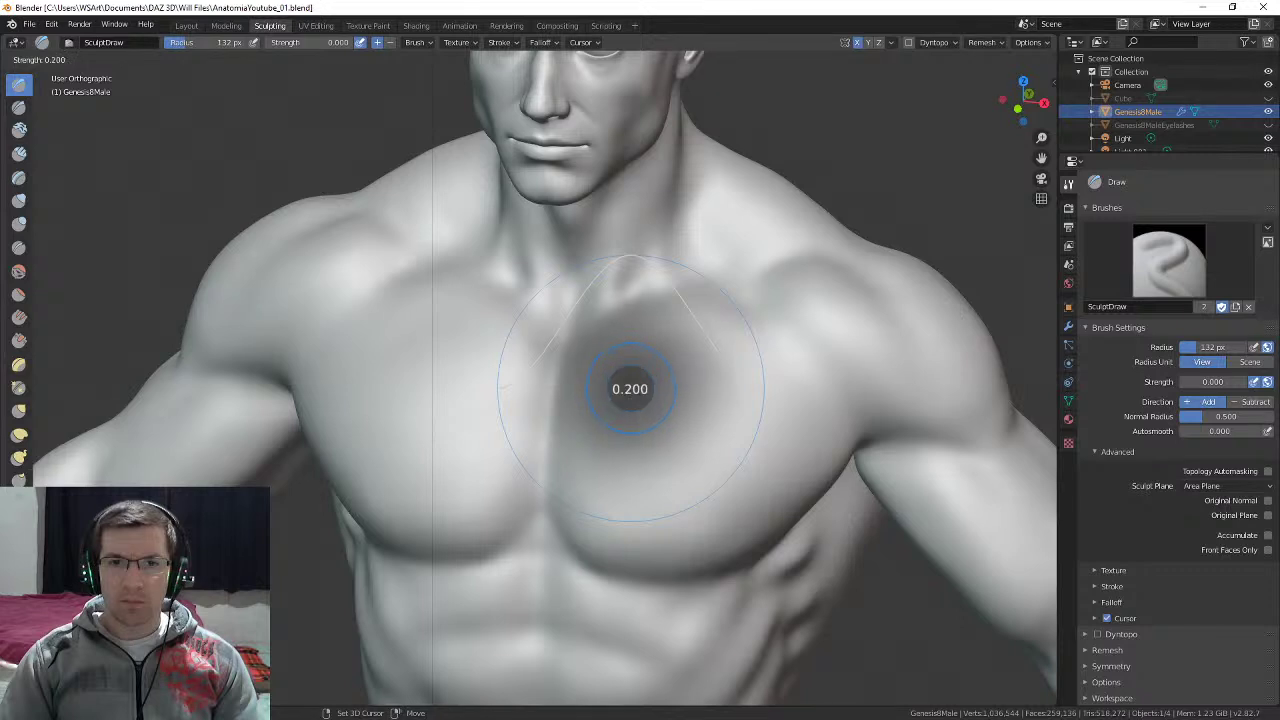
{"action": "left_click", "coordinate": [738, 387]}
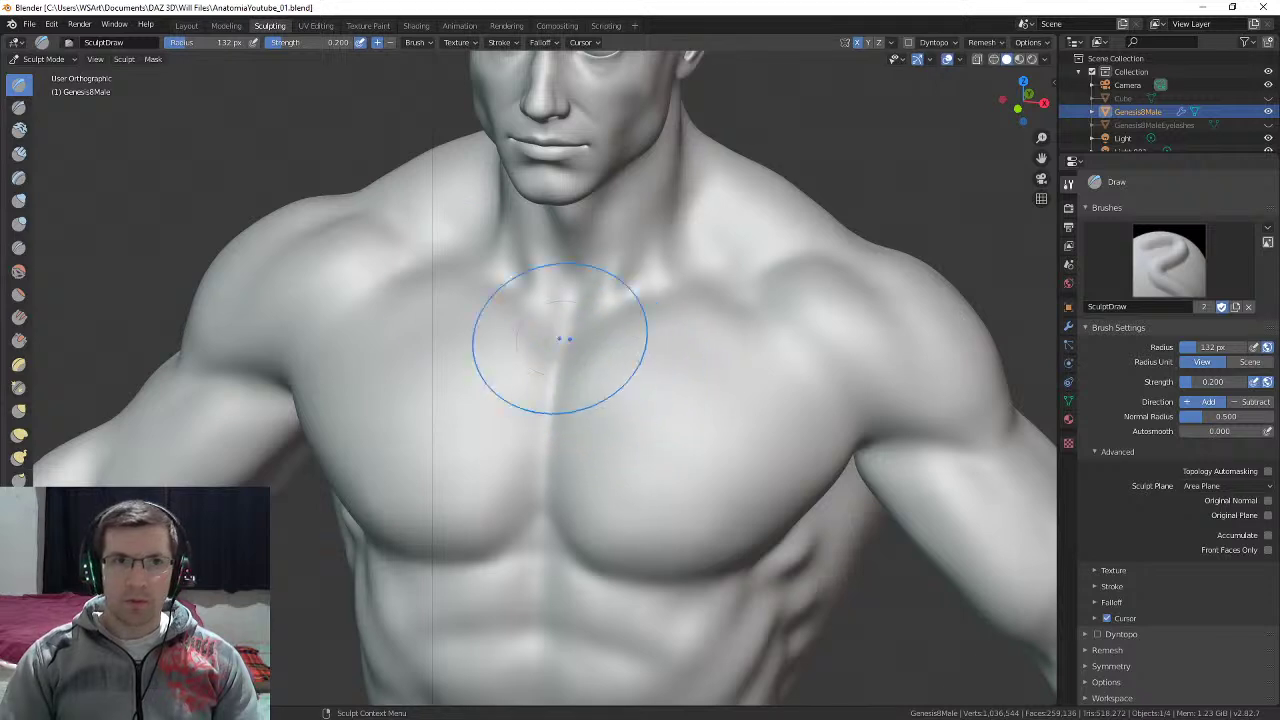
Step: Try different Draw brush strengths, settling on 0.945, and reduce the radius to 49 px
{"action": "left_click_drag", "start_coordinate": [298, 42], "coordinate": [327, 42]}
{"action": "key", "text": "shift+f"}
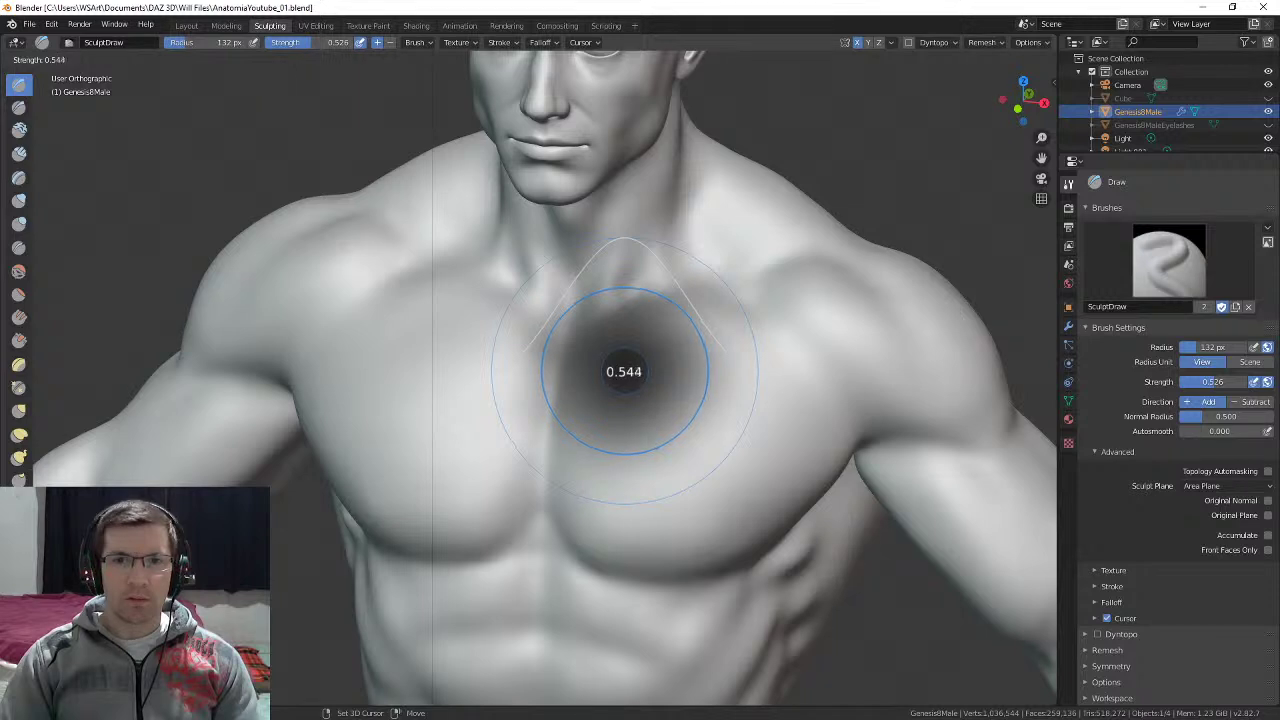
{"action": "left_click", "coordinate": [592, 358]}
{"action": "key", "text": "shift+f"}
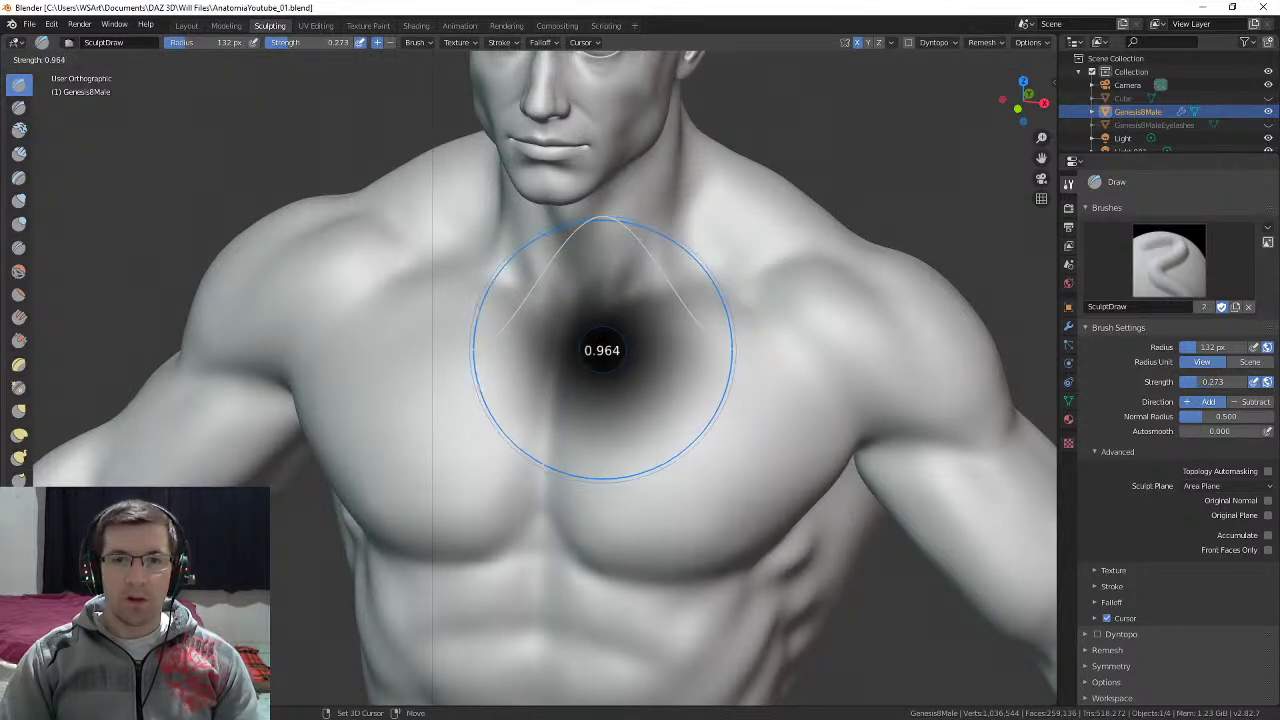
{"action": "left_click", "coordinate": [668, 362]}
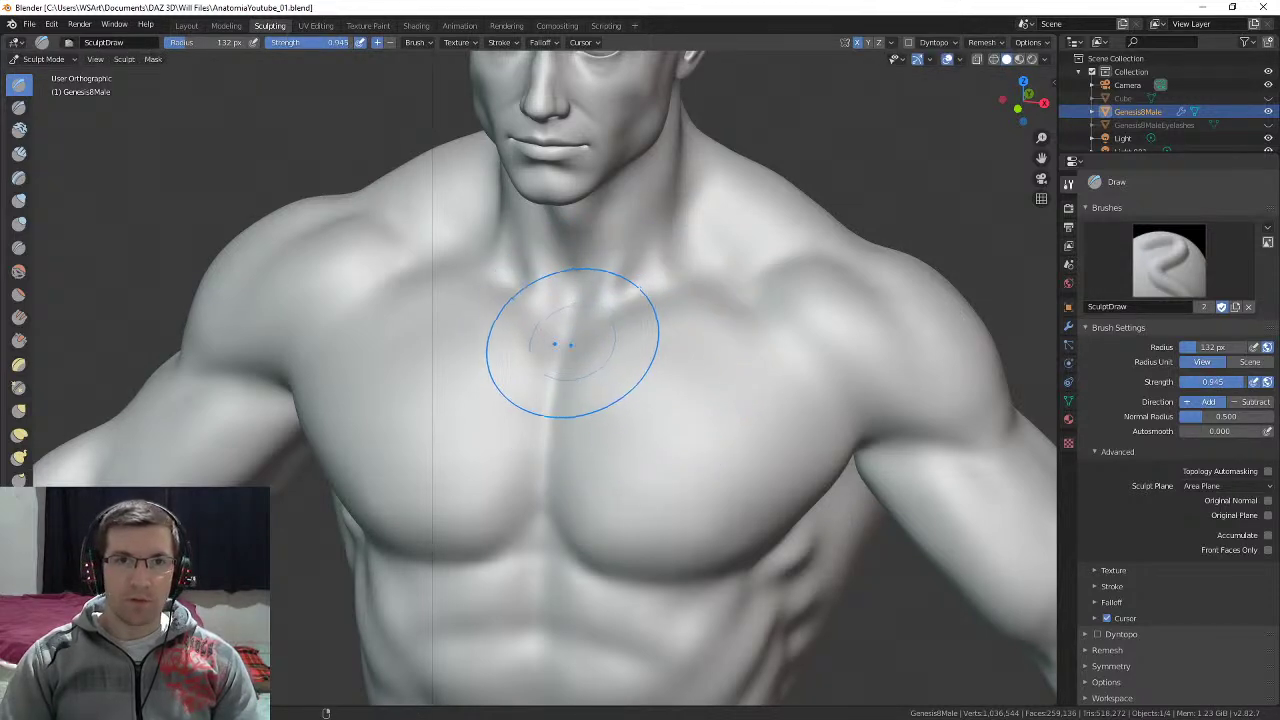
{"action": "key", "text": "f"}
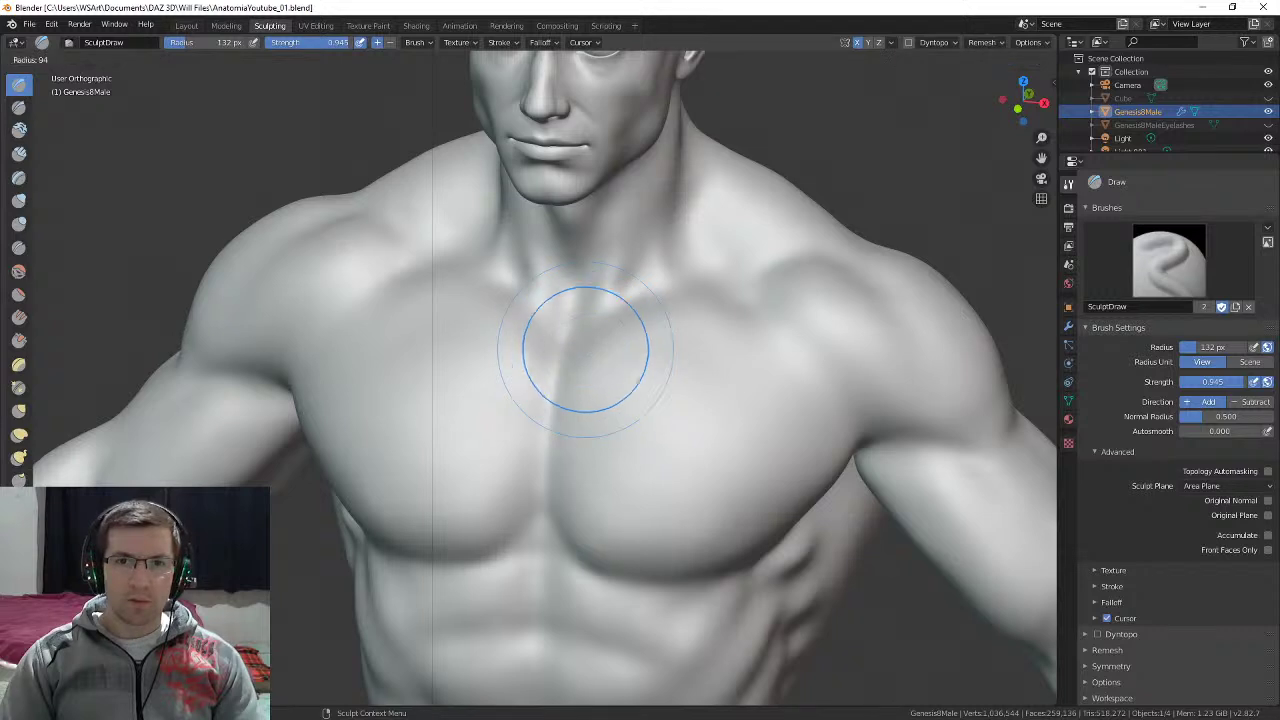
{"action": "left_click", "coordinate": [529, 338]}
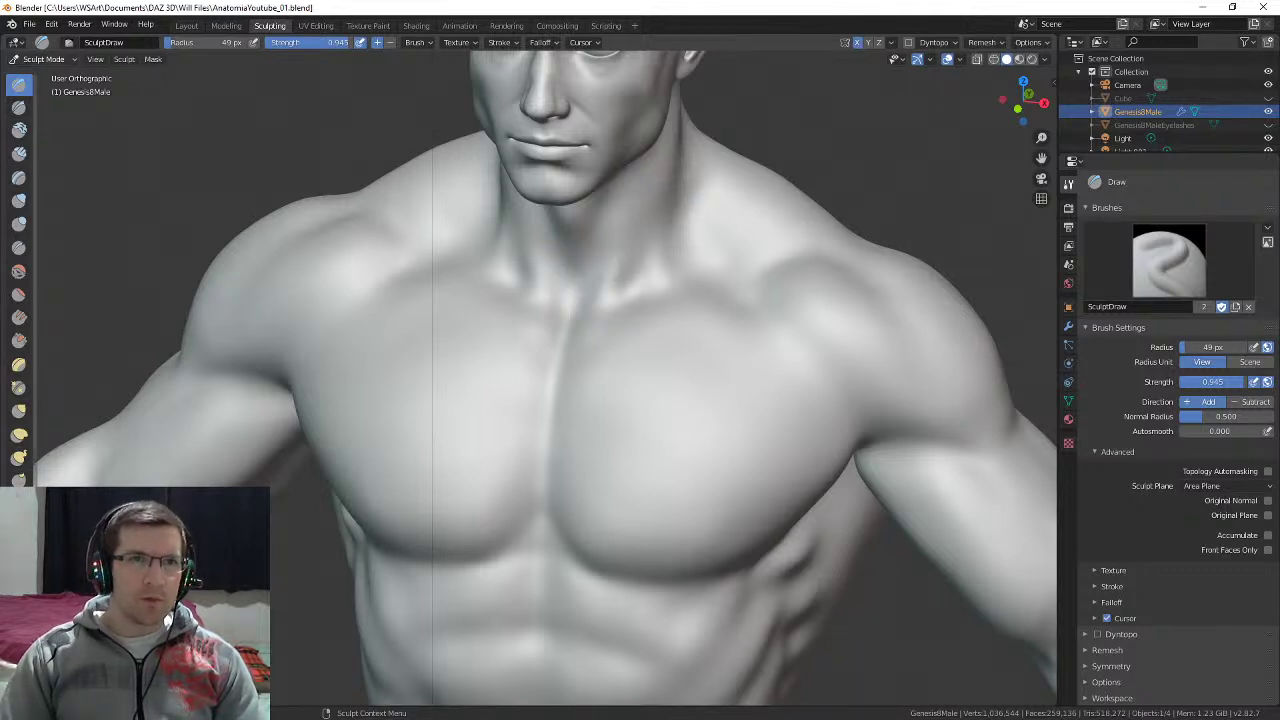
Step: Switch to the Draw Sharp brush, try a subtracting stroke down the inner chest and undo it
{"action": "left_click", "coordinate": [44, 59]}
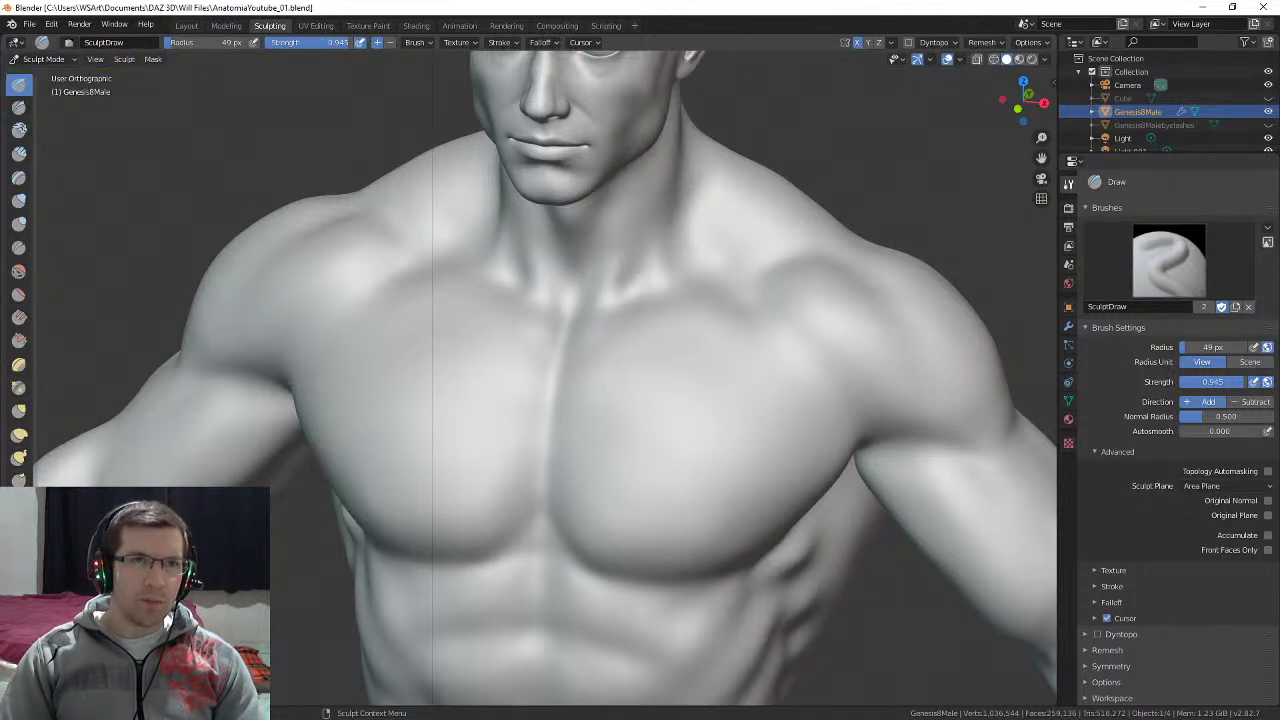
{"action": "left_click", "coordinate": [18, 106]}
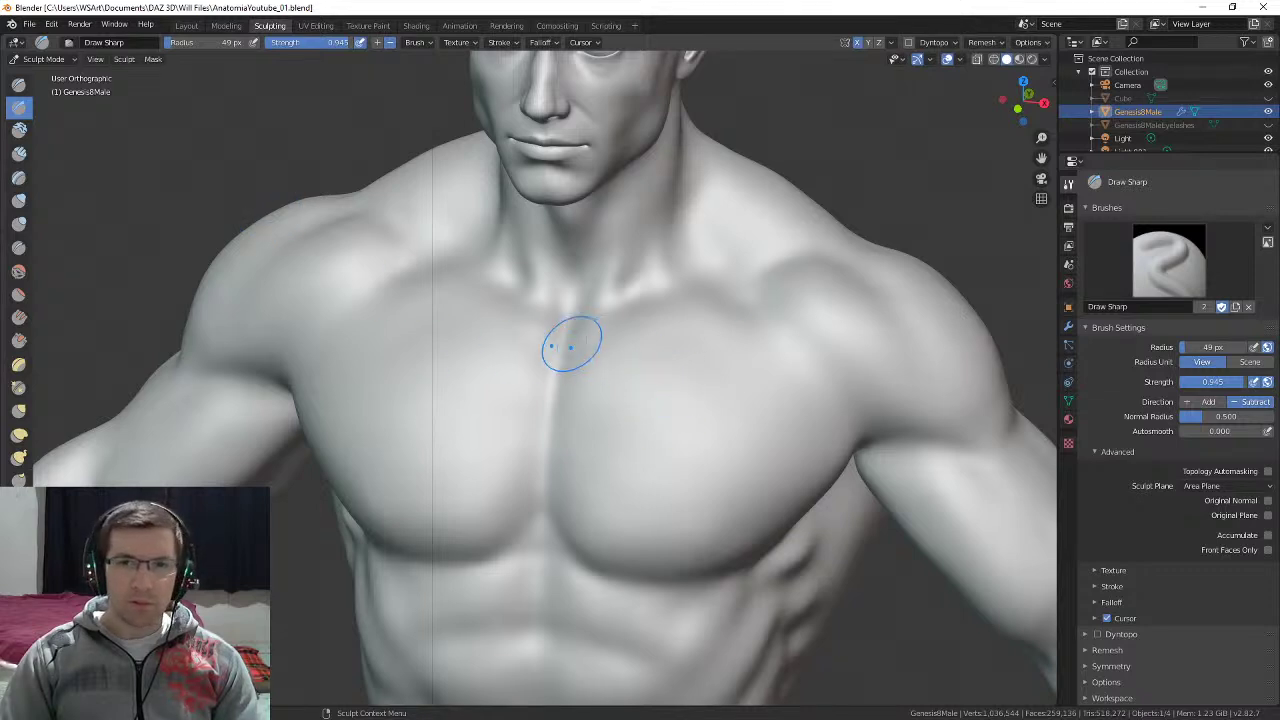
{"action": "left_click_drag", "start_coordinate": [596, 333], "coordinate": [649, 429]}
{"action": "key", "text": "ctrl+z"}
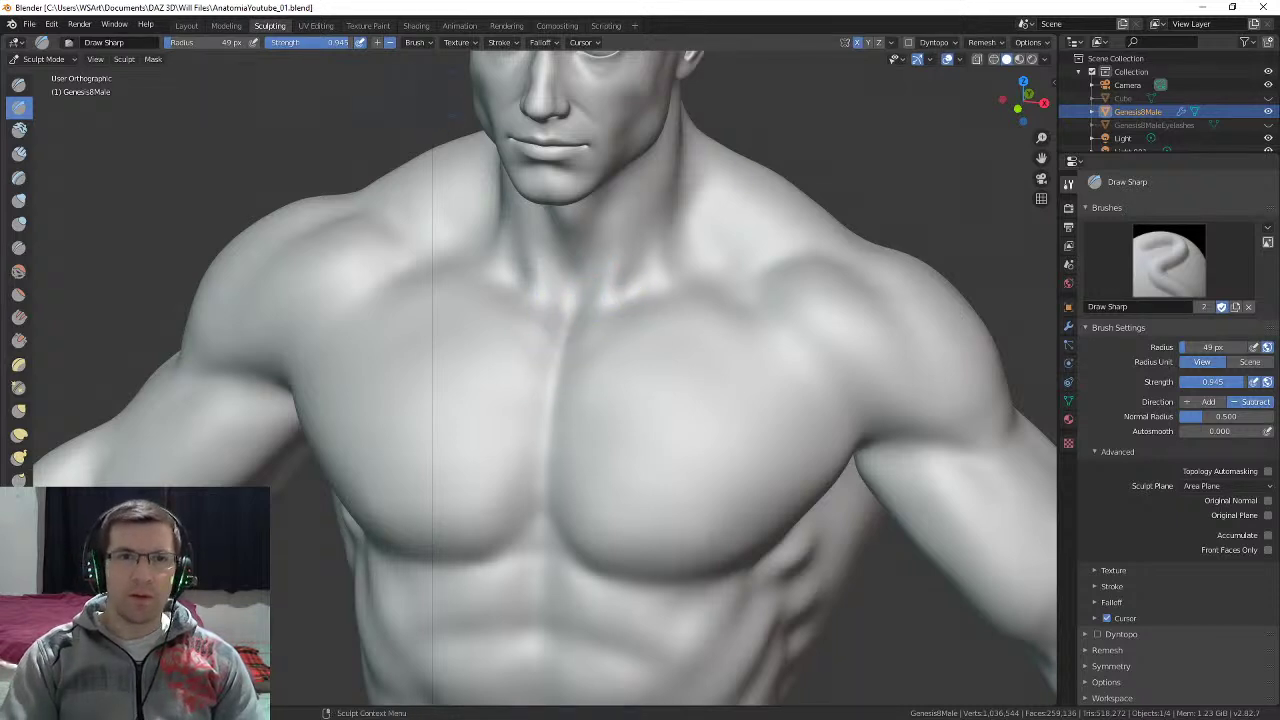
Step: Set Draw Sharp's strength to 0.436 and radius to 32 px while carving a crease below the outer chest muscle
{"action": "key", "text": "shift+f"}
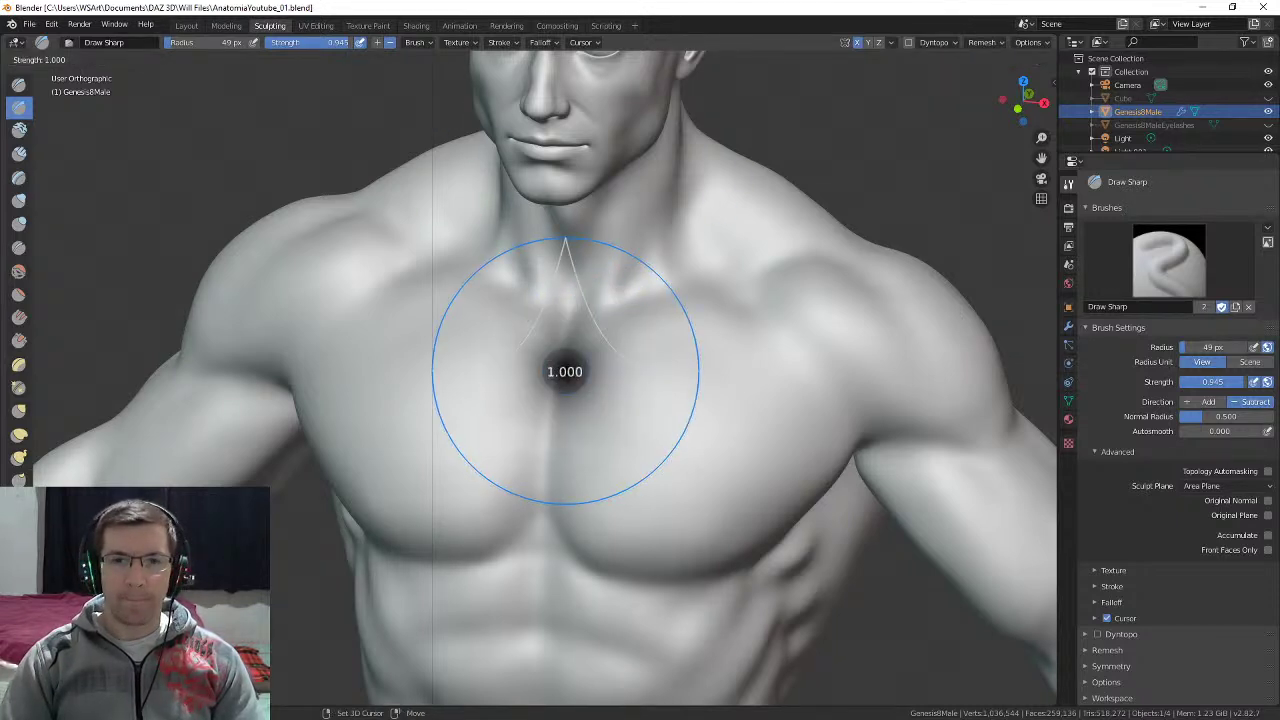
{"action": "left_click", "coordinate": [516, 362]}
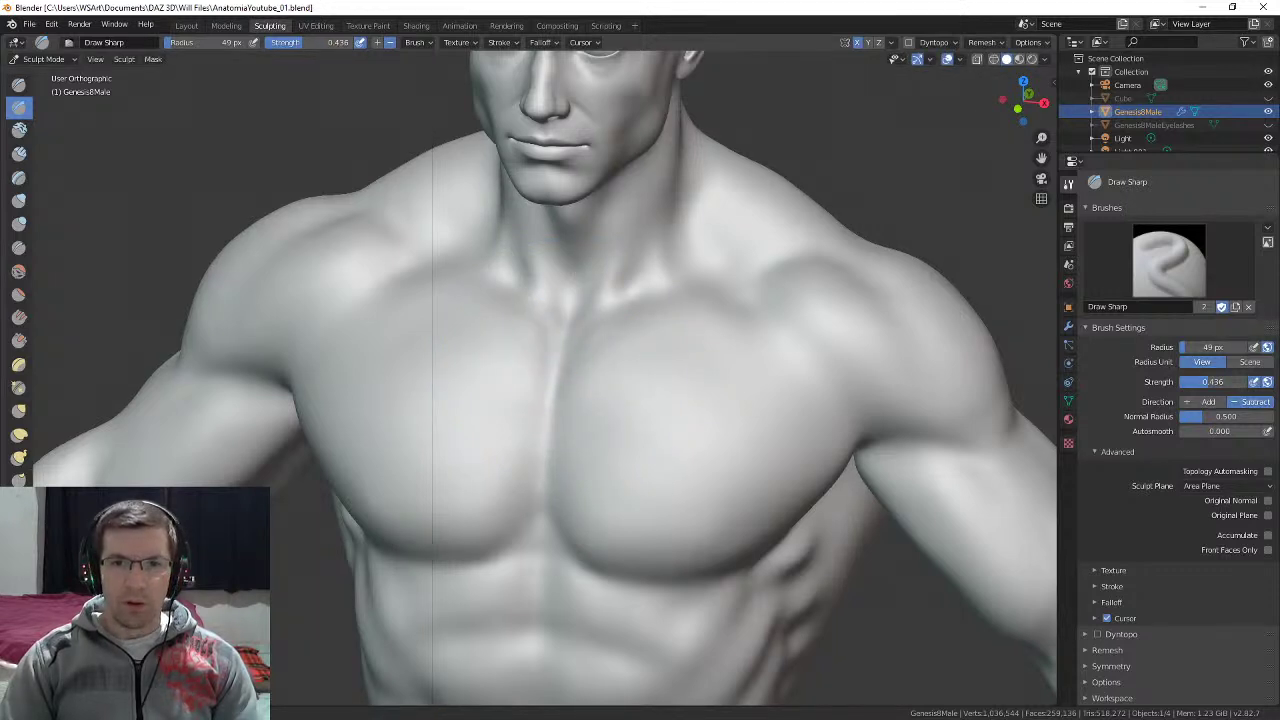
{"action": "middle_click_drag", "start_coordinate": [540, 466], "coordinate": [569, 337]}
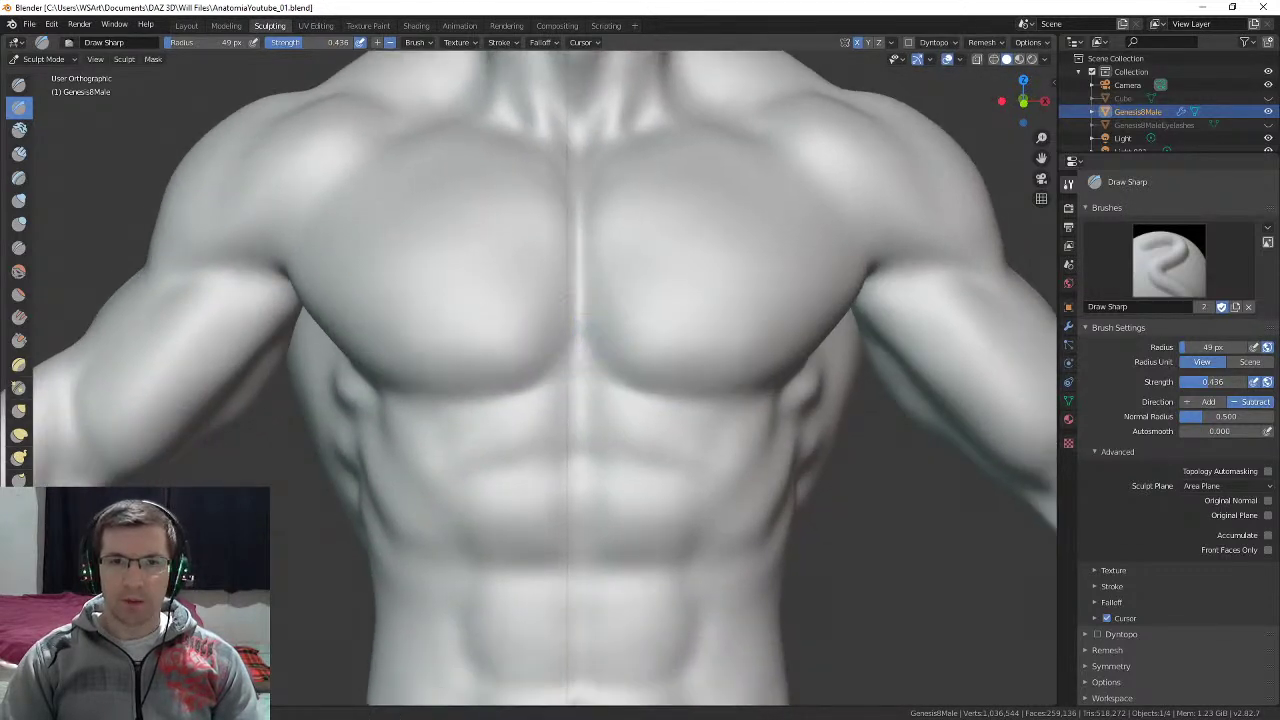
{"action": "mouse_move", "coordinate": [674, 394]}
{"action": "middle_mouse_down"}
{"action": "mouse_move", "coordinate": [596, 347]}
{"action": "mouse_move", "coordinate": [586, 280]}
{"action": "mouse_move", "coordinate": [523, 363]}
{"action": "middle_mouse_up"}
{"action": "mouse_move", "coordinate": [545, 350]}
{"action": "left_mouse_down"}
{"action": "mouse_move", "coordinate": [591, 357]}
{"action": "mouse_move", "coordinate": [580, 357]}
{"action": "left_mouse_up"}
{"action": "key", "text": "f"}
{"action": "left_click", "coordinate": [557, 360]}
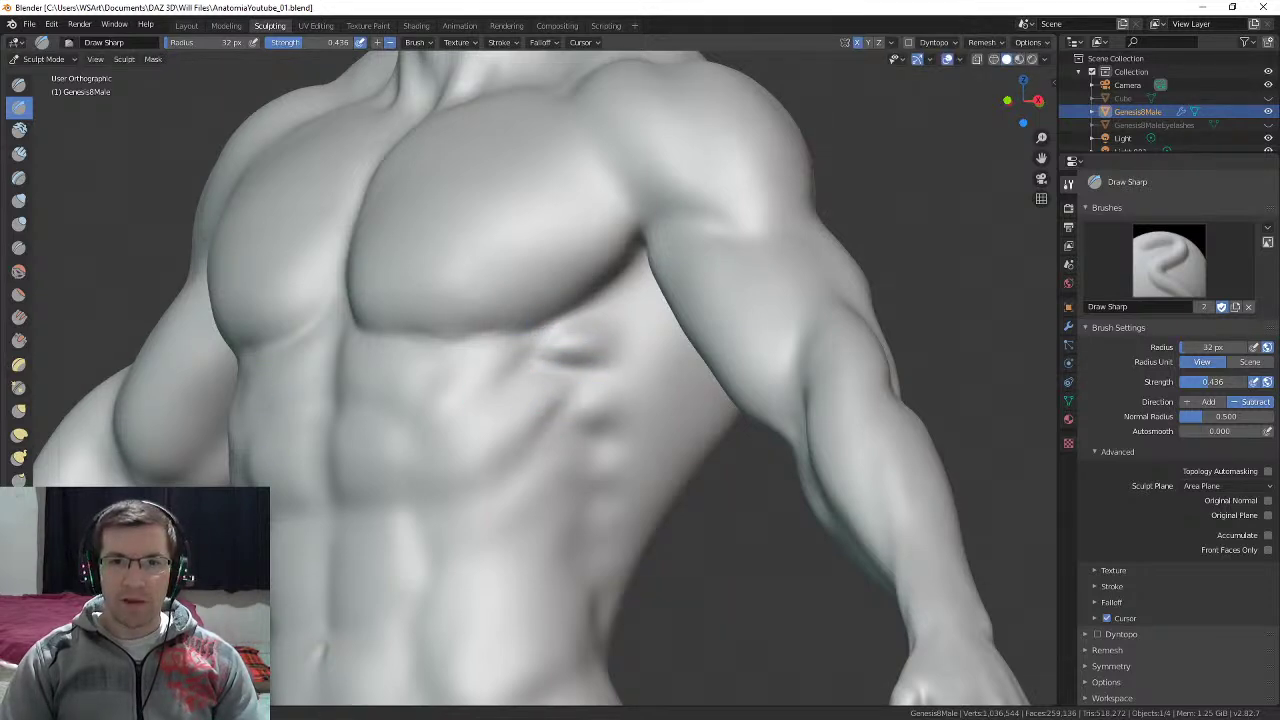
Step: Deepen the creases between the serratus muscles along the side of the rib cage with Draw Sharp
{"action": "middle_click_drag", "start_coordinate": [568, 408], "coordinate": [583, 434]}
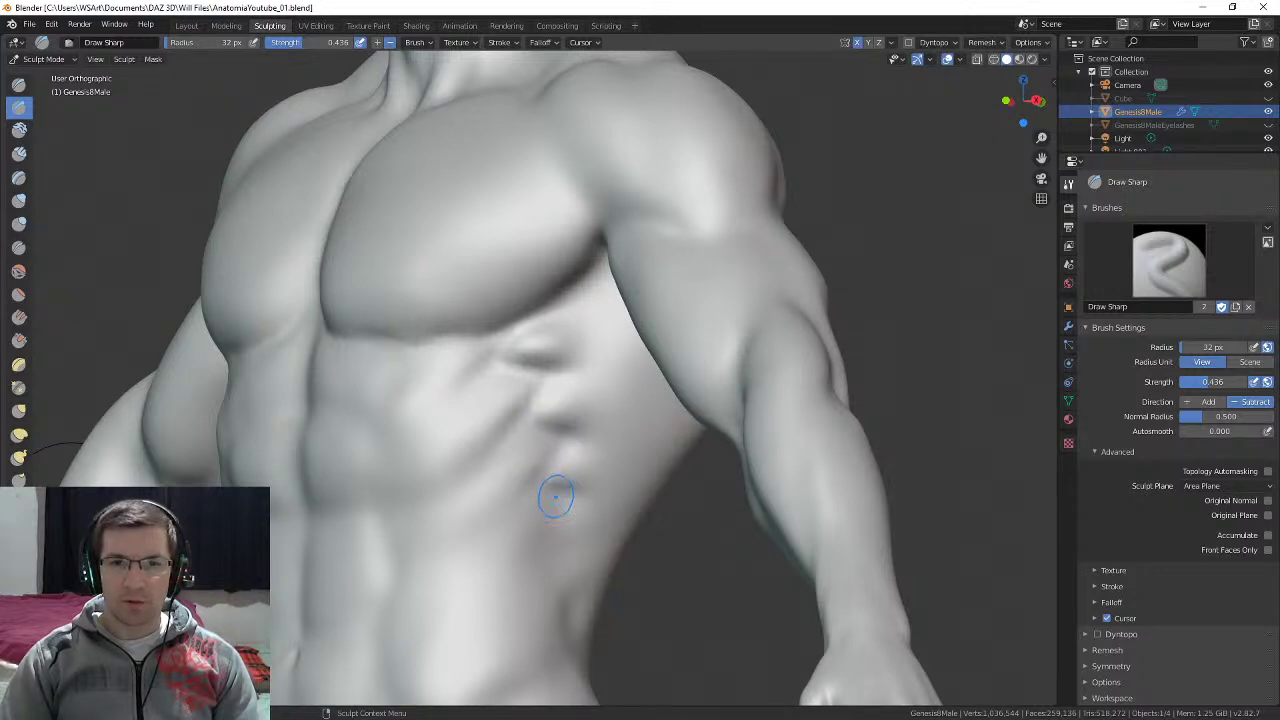
{"action": "middle_click_drag", "start_coordinate": [556, 497], "coordinate": [566, 371]}
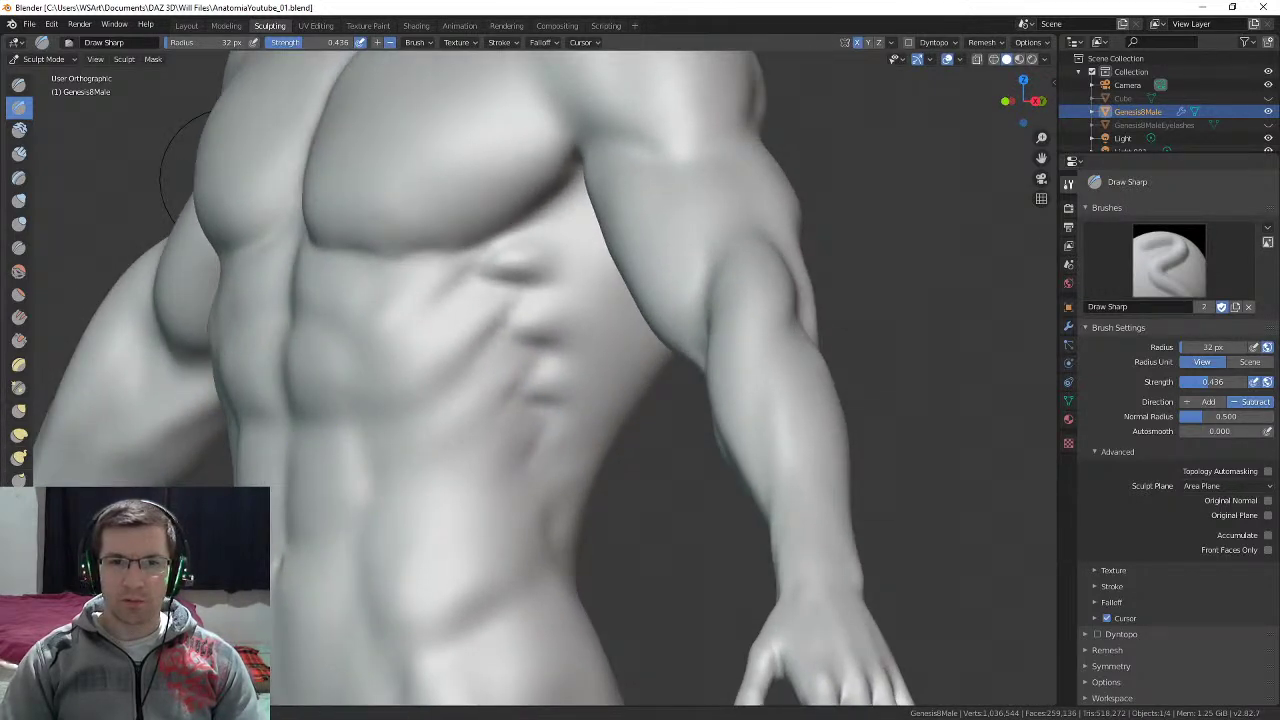
{"action": "middle_click_drag", "start_coordinate": [509, 466], "coordinate": [571, 366]}
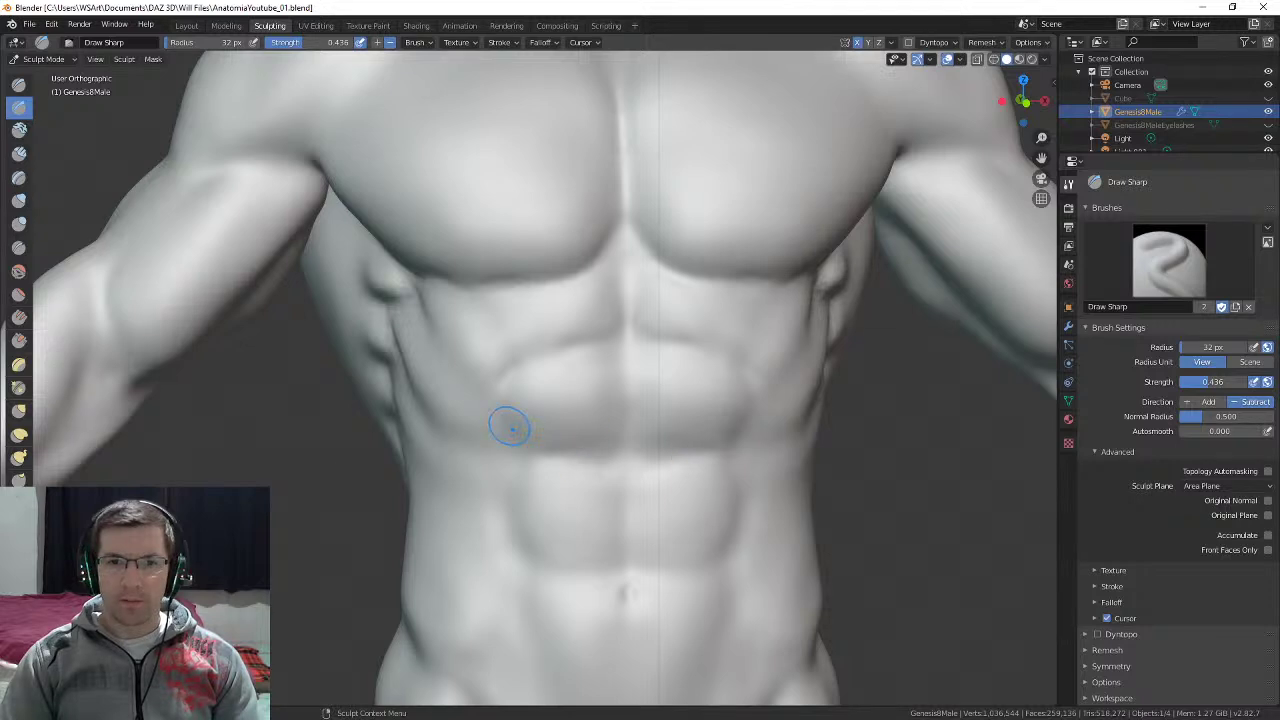
Step: Carve sharper outlines around the abdominal muscles and the grooves separating them from the obliques
{"action": "middle_click_drag", "start_coordinate": [435, 430], "coordinate": [526, 348]}
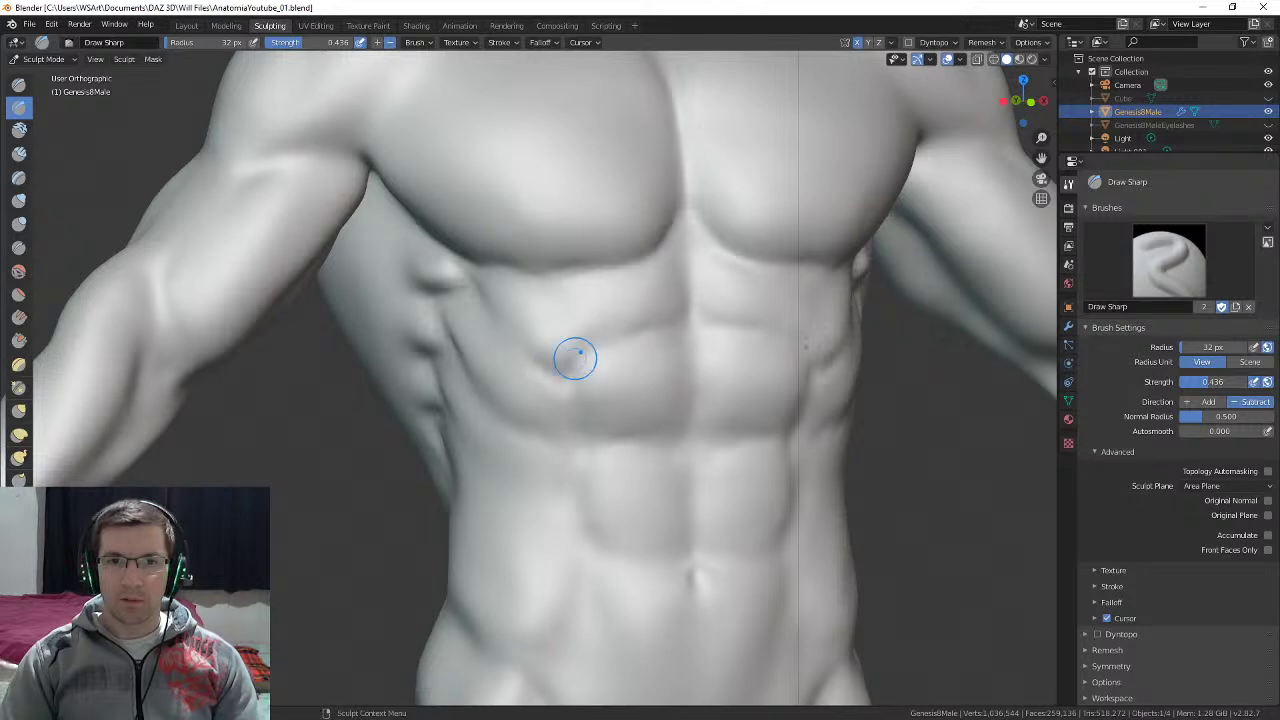
{"action": "middle_click_drag", "start_coordinate": [603, 373], "coordinate": [603, 445]}
{"action": "left_click_drag", "start_coordinate": [603, 445], "coordinate": [612, 462]}
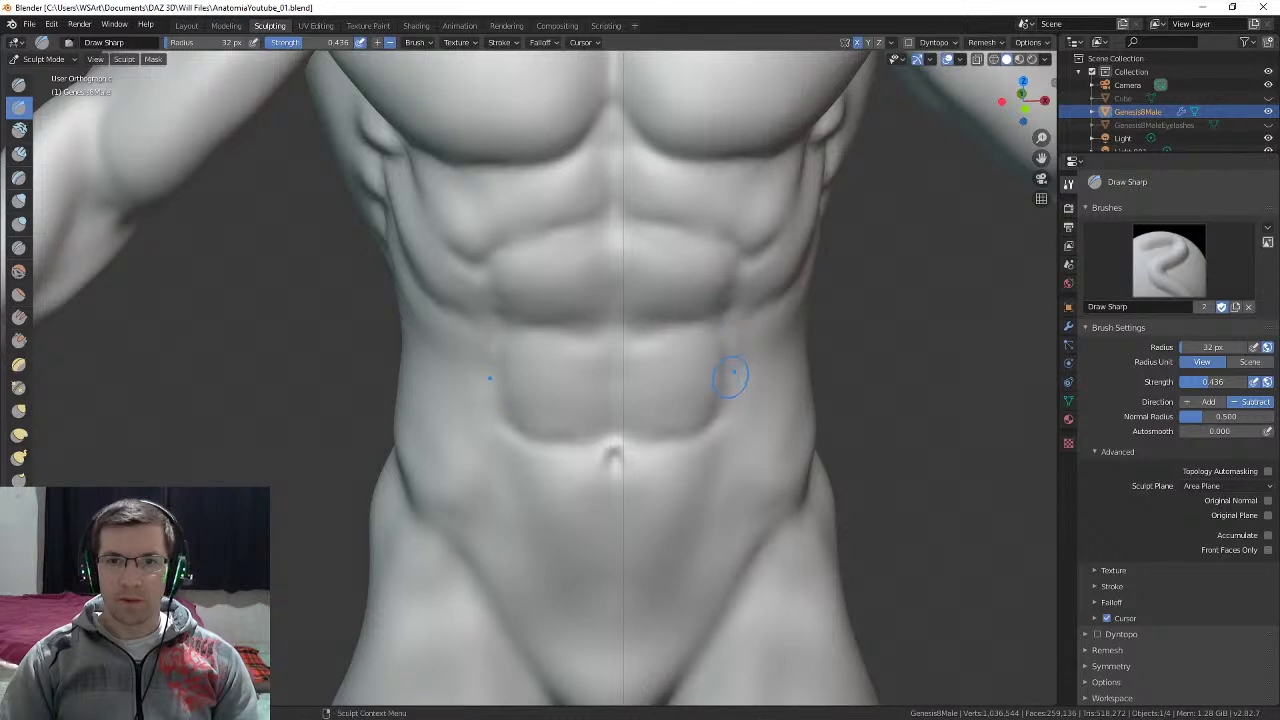
{"action": "middle_click_drag", "start_coordinate": [731, 377], "coordinate": [649, 405]}
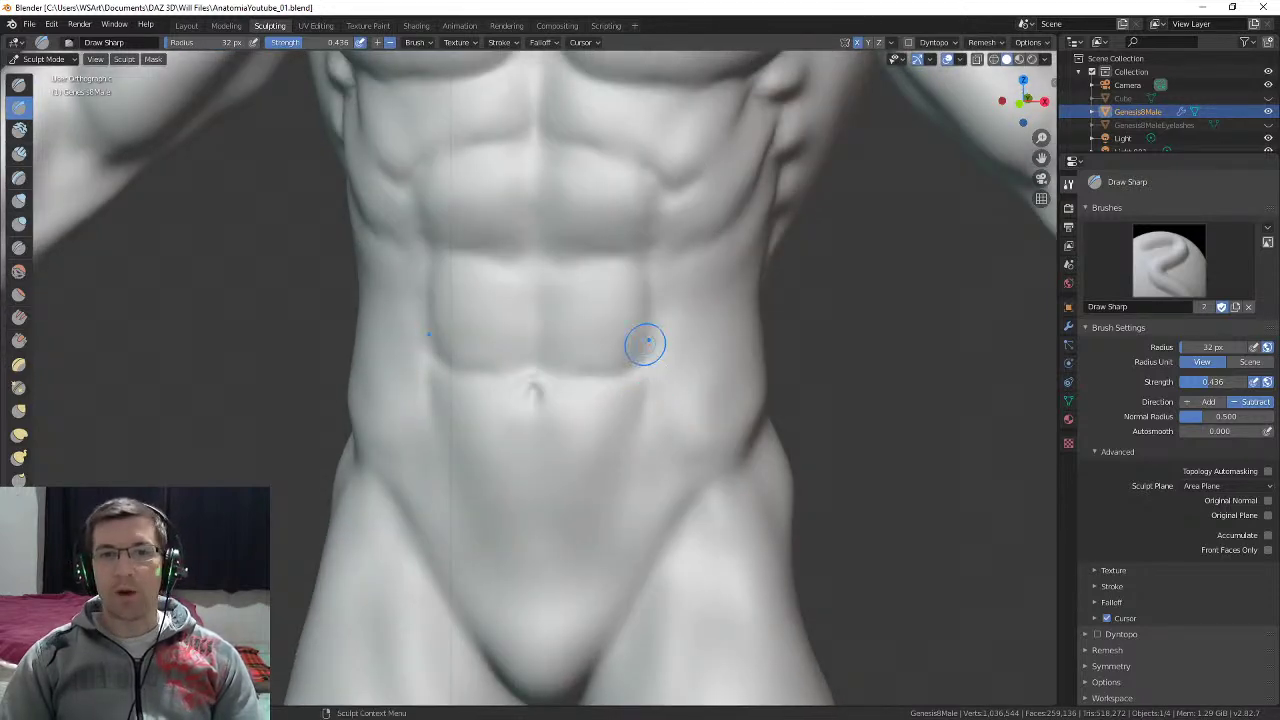
Step: Carve the crease where the obliques meet the hip and upper thigh with Draw Sharp
{"action": "middle_click_drag", "start_coordinate": [654, 451], "coordinate": [662, 350]}
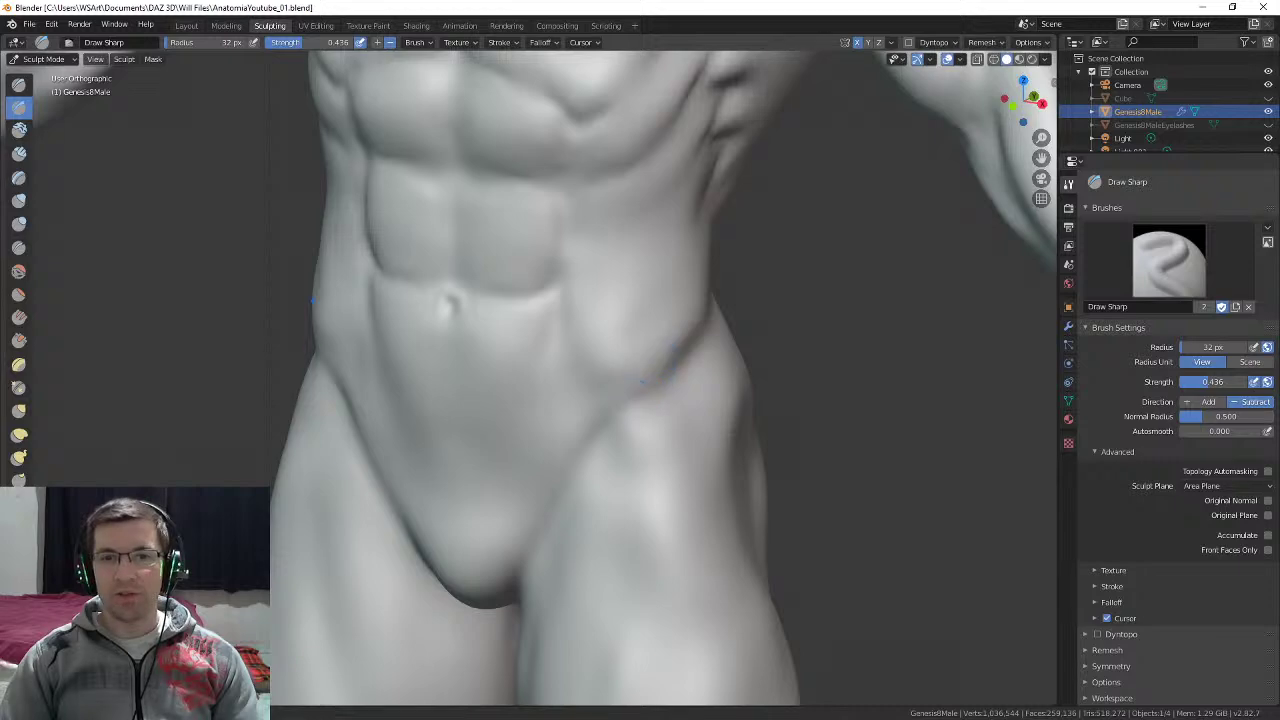
{"action": "left_click_drag", "start_coordinate": [642, 381], "coordinate": [618, 401]}
{"action": "middle_click_drag", "start_coordinate": [651, 390], "coordinate": [678, 369]}
{"action": "mouse_move", "coordinate": [647, 251]}
{"action": "middle_mouse_down", "text": "shift"}
{"action": "mouse_move", "coordinate": [634, 336]}
{"action": "mouse_move", "coordinate": [649, 352]}
{"action": "middle_mouse_up", "text": "shift"}
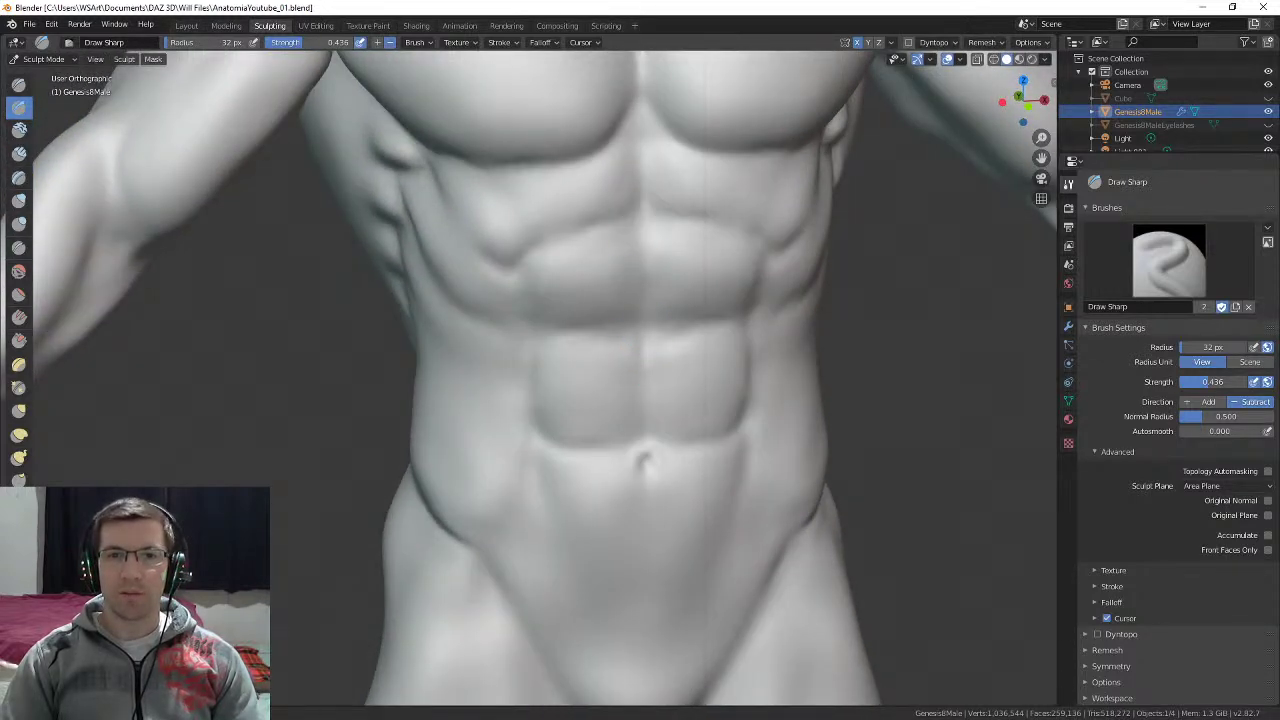
{"action": "middle_click_drag", "start_coordinate": [605, 233], "coordinate": [640, 251]}
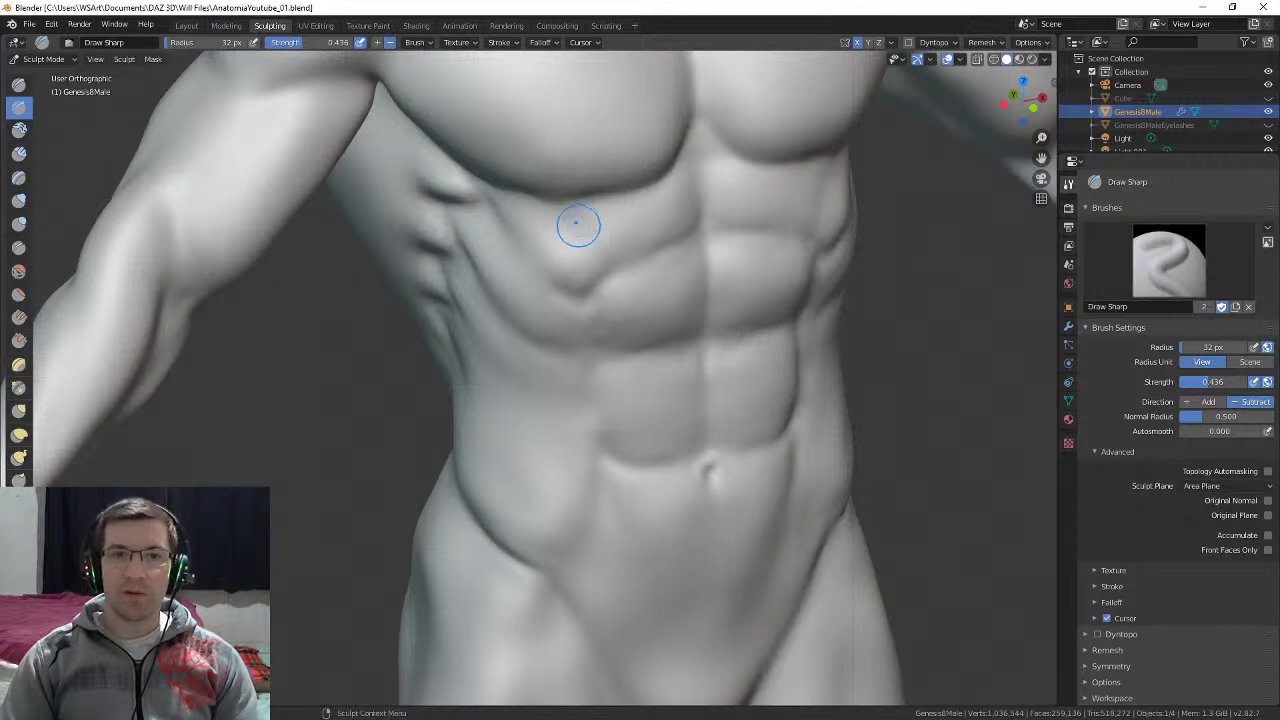
Step: Examine the muscle forms from the side of the rib cage around to the lower back, spine and shoulder blades
{"action": "scroll", "coordinate": [580, 228], "scroll_direction": "up", "scroll_amount": 2}
{"action": "middle_click_drag", "start_coordinate": [551, 274], "coordinate": [584, 243]}
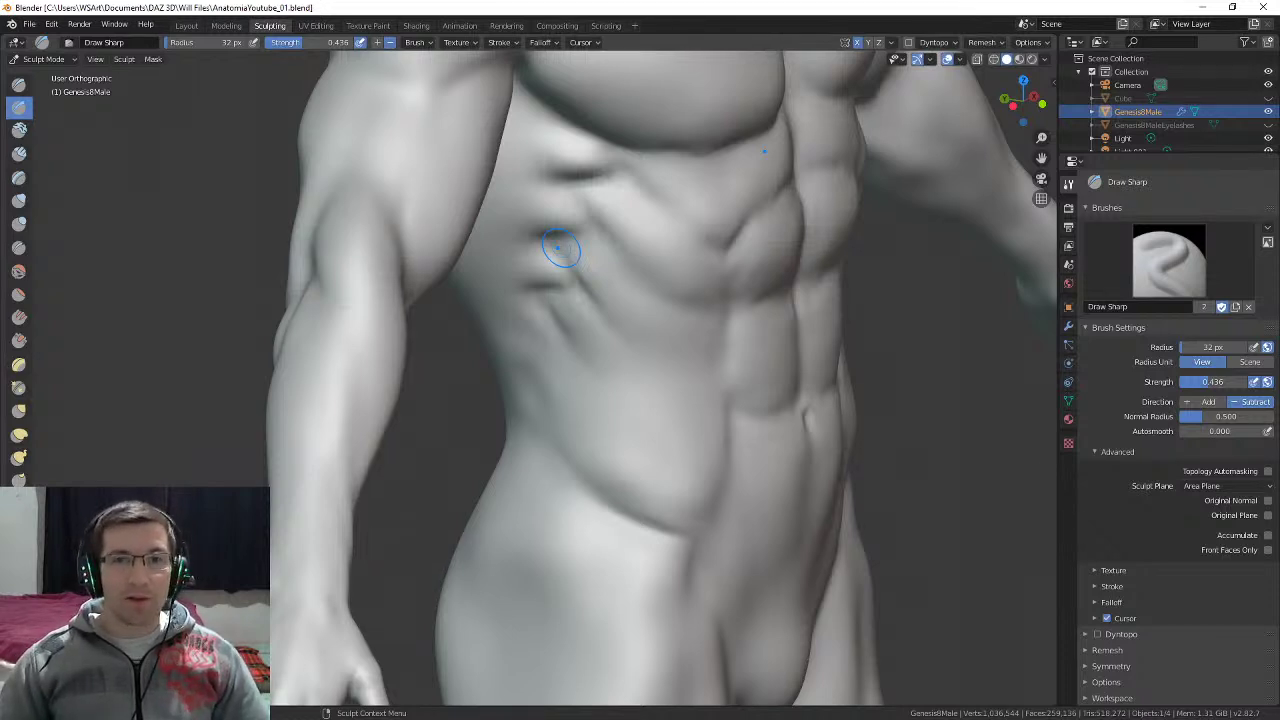
{"action": "mouse_move", "coordinate": [614, 287]}
{"action": "middle_mouse_down"}
{"action": "mouse_move", "coordinate": [645, 267]}
{"action": "mouse_move", "coordinate": [629, 280]}
{"action": "mouse_move", "coordinate": [579, 231]}
{"action": "mouse_move", "coordinate": [640, 250]}
{"action": "mouse_move", "coordinate": [720, 228]}
{"action": "mouse_move", "coordinate": [689, 352]}
{"action": "middle_mouse_up"}
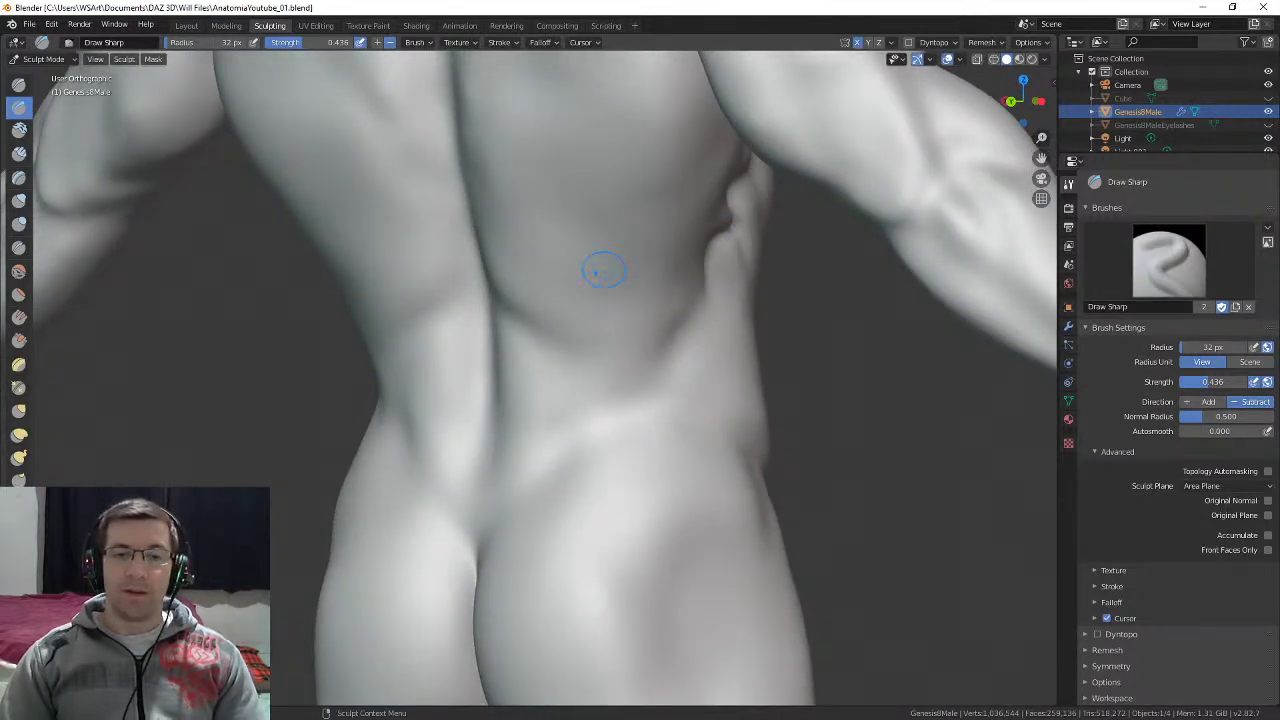
{"action": "middle_click_drag", "start_coordinate": [603, 270], "coordinate": [627, 281]}
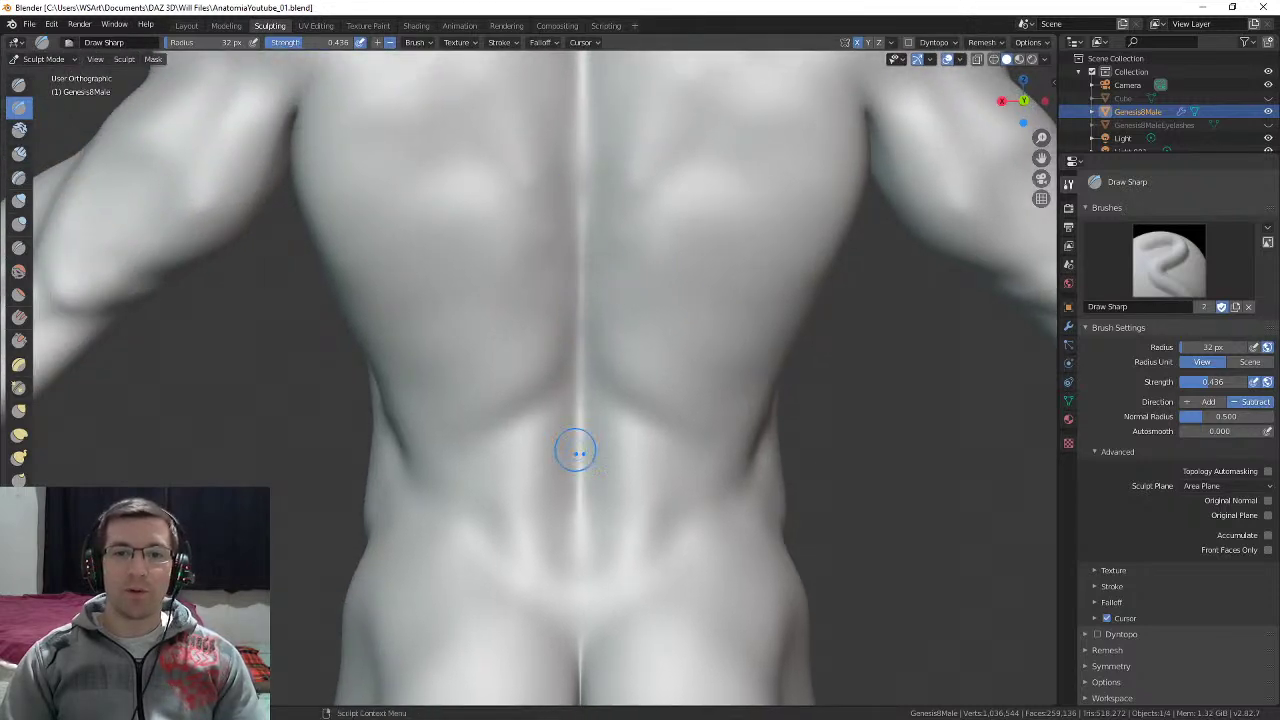
{"action": "middle_click_drag", "start_coordinate": [579, 173], "coordinate": [592, 343], "text": "shift"}
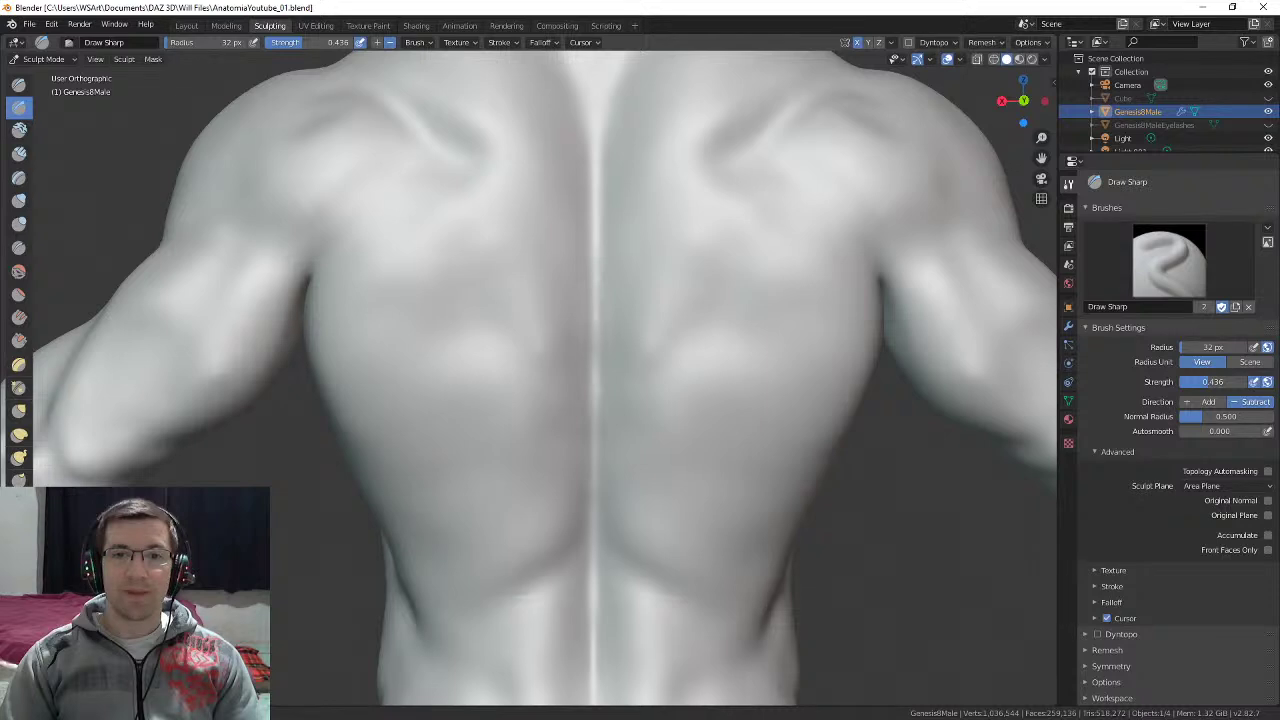
{"action": "middle_click_drag", "start_coordinate": [600, 272], "coordinate": [600, 338]}
{"action": "mouse_move", "coordinate": [599, 243]}
{"action": "middle_mouse_down", "text": "shift"}
{"action": "mouse_move", "coordinate": [597, 300]}
{"action": "mouse_move", "coordinate": [601, 249]}
{"action": "middle_mouse_up", "text": "shift"}
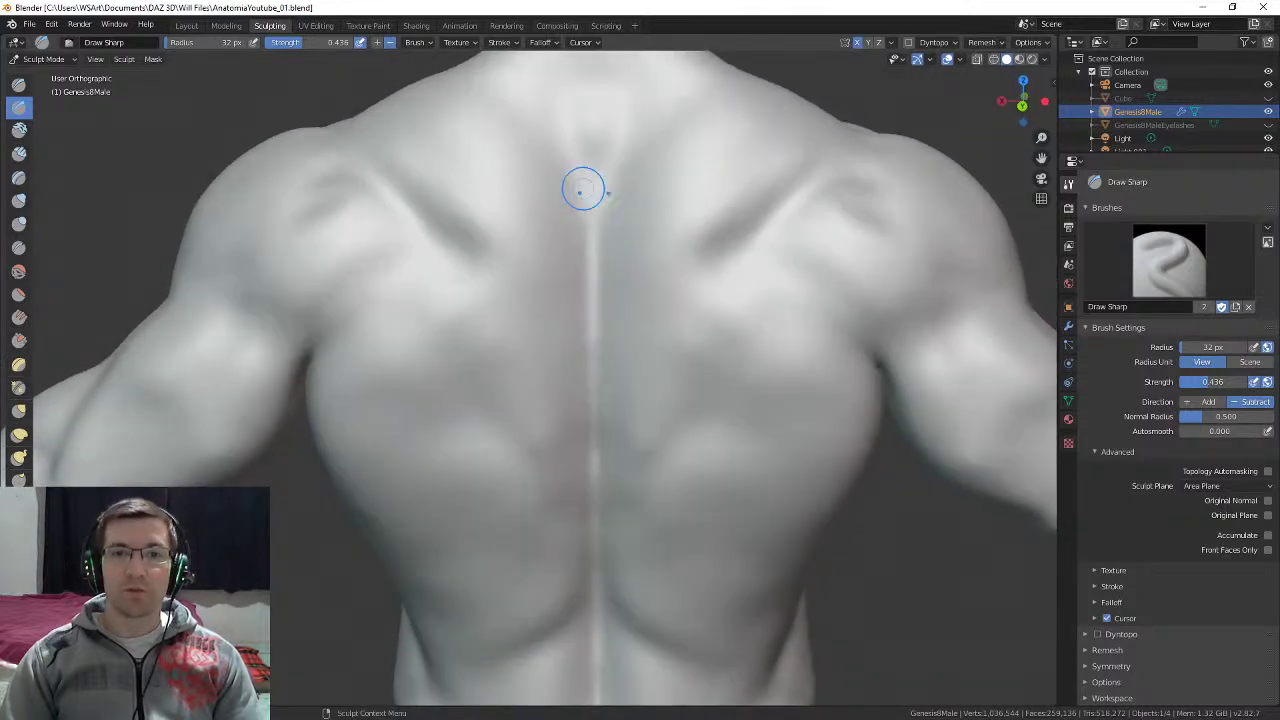
Step: Set Draw Sharp's radius to 86 px for working on the upper back around the shoulder blades
{"action": "mouse_move", "coordinate": [706, 261]}
{"action": "middle_mouse_down"}
{"action": "mouse_move", "coordinate": [671, 266]}
{"action": "mouse_move", "coordinate": [774, 238]}
{"action": "middle_mouse_up"}
{"action": "mouse_move", "coordinate": [837, 275]}
{"action": "middle_mouse_down"}
{"action": "mouse_move", "coordinate": [780, 290]}
{"action": "mouse_move", "coordinate": [702, 396]}
{"action": "middle_mouse_up"}
{"action": "key", "text": "f"}
{"action": "left_click", "coordinate": [745, 366]}
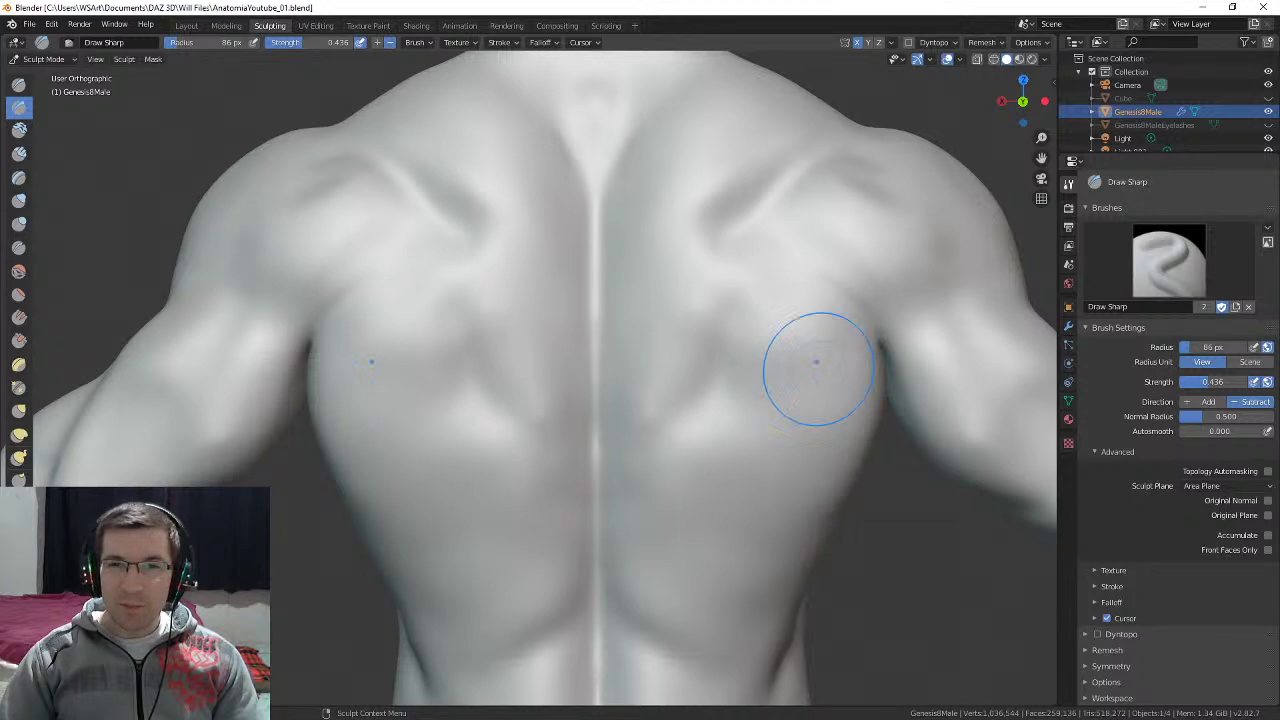
Step: Carve the curved muscle groove below the shoulder blades toward the armpits with subtractive Draw Sharp at an 86 px radius
{"action": "middle_click_drag", "start_coordinate": [845, 306], "coordinate": [985, 328]}
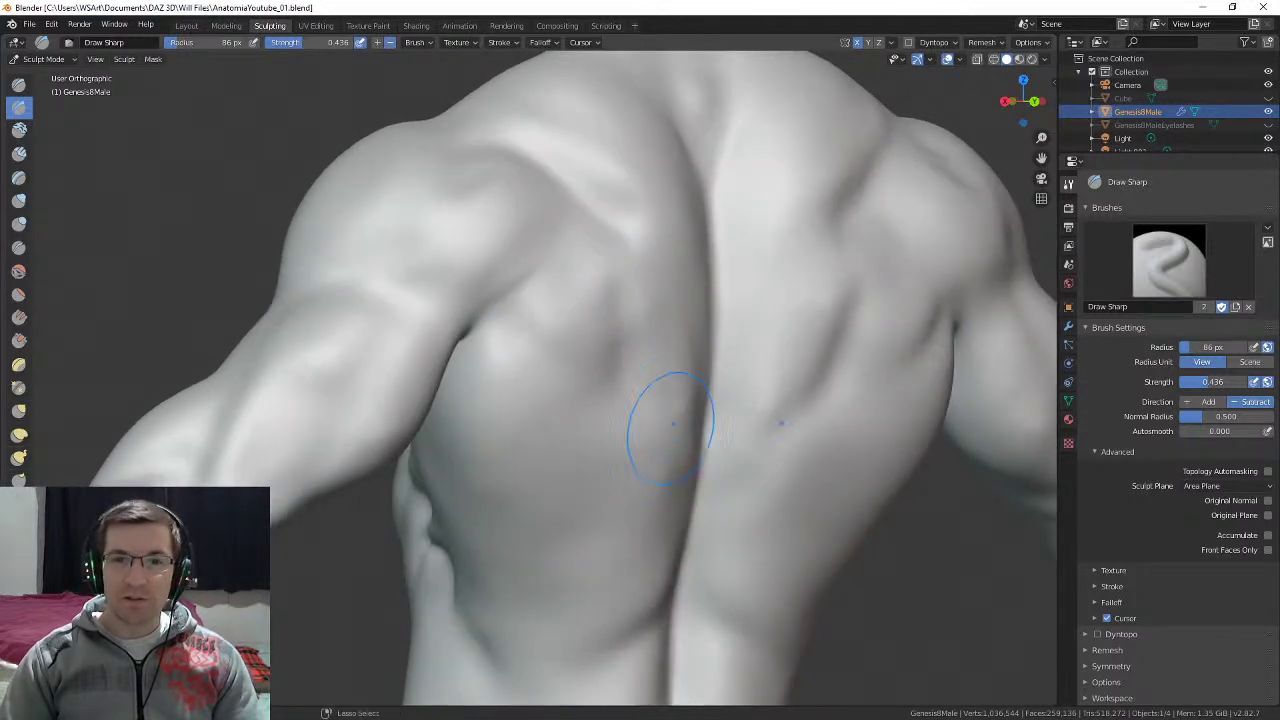
{"action": "mouse_move", "coordinate": [688, 405]}
{"action": "middle_mouse_down"}
{"action": "mouse_move", "coordinate": [634, 363]}
{"action": "mouse_move", "coordinate": [614, 373]}
{"action": "middle_mouse_up"}
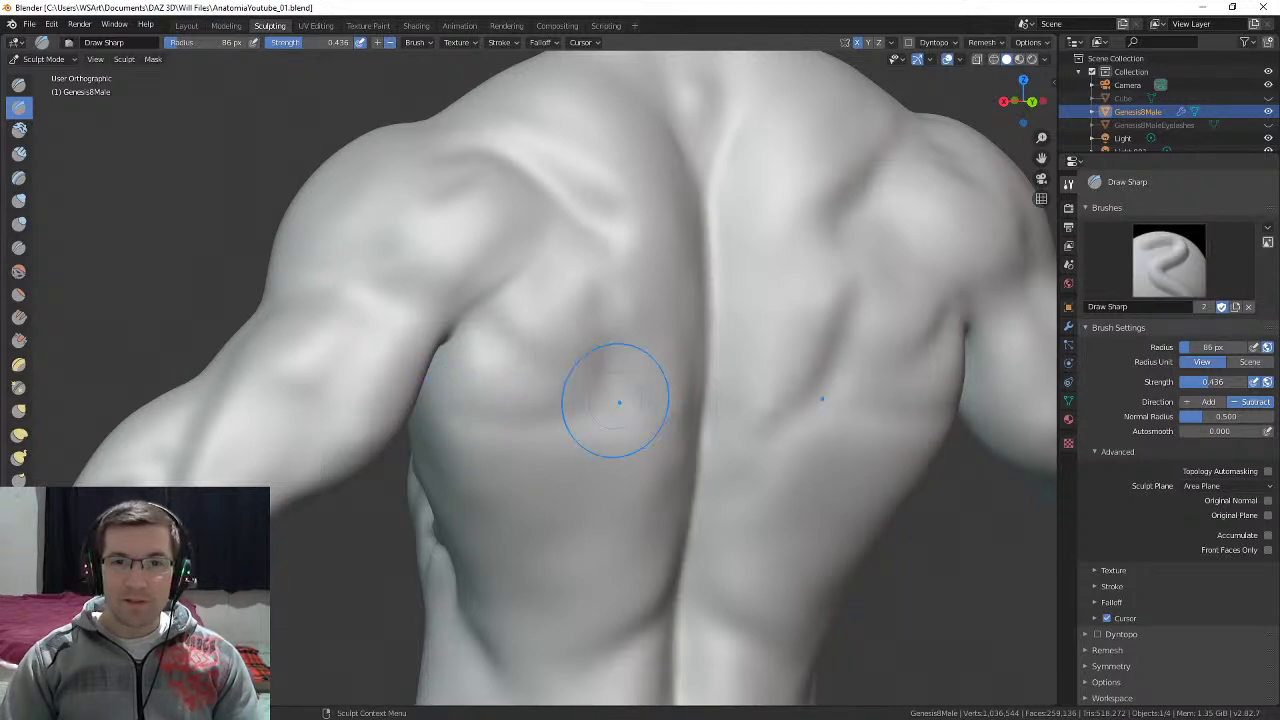
{"action": "middle_click_drag", "start_coordinate": [619, 401], "coordinate": [677, 374]}
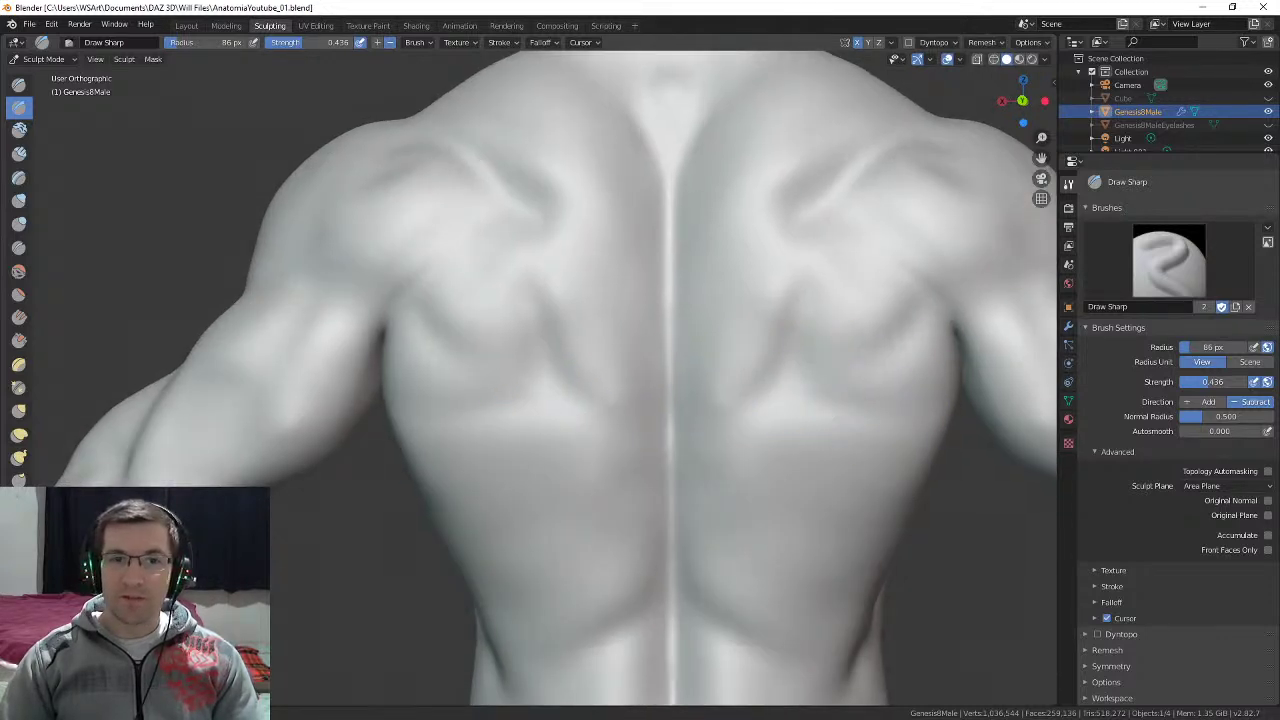
{"action": "middle_click_drag", "start_coordinate": [592, 338], "coordinate": [653, 321]}
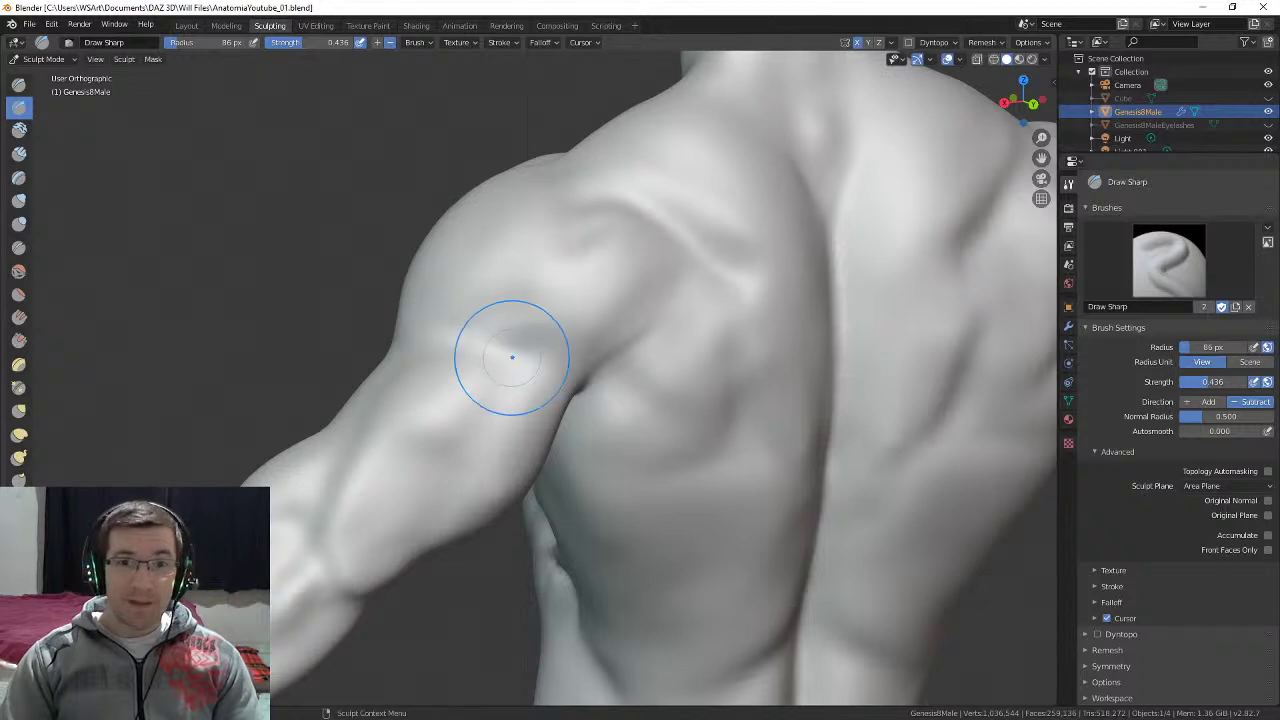
Step: Set the brush radius to 53 px and refine the muscle grooves around the elbow and upper forearm
{"action": "mouse_move", "coordinate": [512, 357]}
{"action": "middle_mouse_down"}
{"action": "mouse_move", "coordinate": [738, 281]}
{"action": "mouse_move", "coordinate": [778, 296]}
{"action": "mouse_move", "coordinate": [688, 334]}
{"action": "mouse_move", "coordinate": [625, 328]}
{"action": "mouse_move", "coordinate": [683, 384]}
{"action": "middle_mouse_up"}
{"action": "mouse_move", "coordinate": [684, 478]}
{"action": "middle_mouse_down"}
{"action": "mouse_move", "coordinate": [642, 430]}
{"action": "mouse_move", "coordinate": [628, 388]}
{"action": "mouse_move", "coordinate": [575, 388]}
{"action": "mouse_move", "coordinate": [663, 337]}
{"action": "mouse_move", "coordinate": [640, 251]}
{"action": "mouse_move", "coordinate": [717, 260]}
{"action": "mouse_move", "coordinate": [659, 289]}
{"action": "mouse_move", "coordinate": [628, 249]}
{"action": "middle_mouse_up"}
{"action": "key", "text": "f"}
{"action": "left_click", "coordinate": [704, 362]}
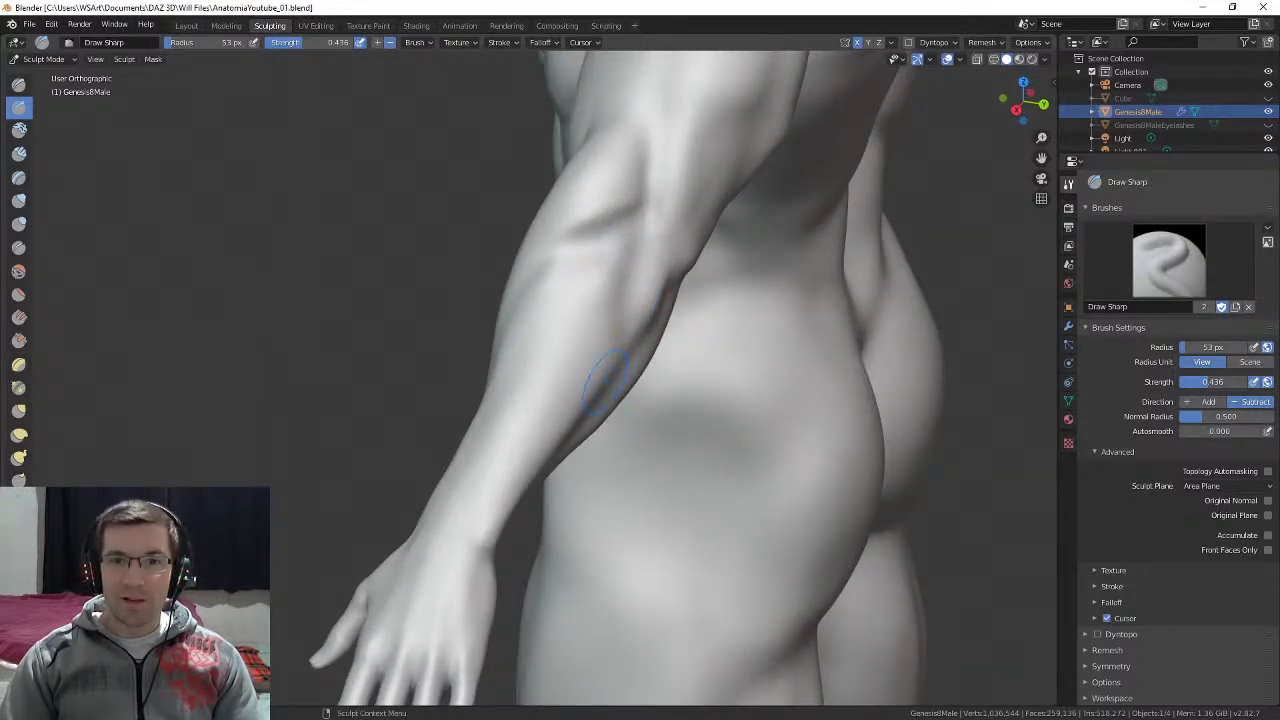
{"action": "middle_click_drag", "start_coordinate": [605, 377], "coordinate": [566, 329]}
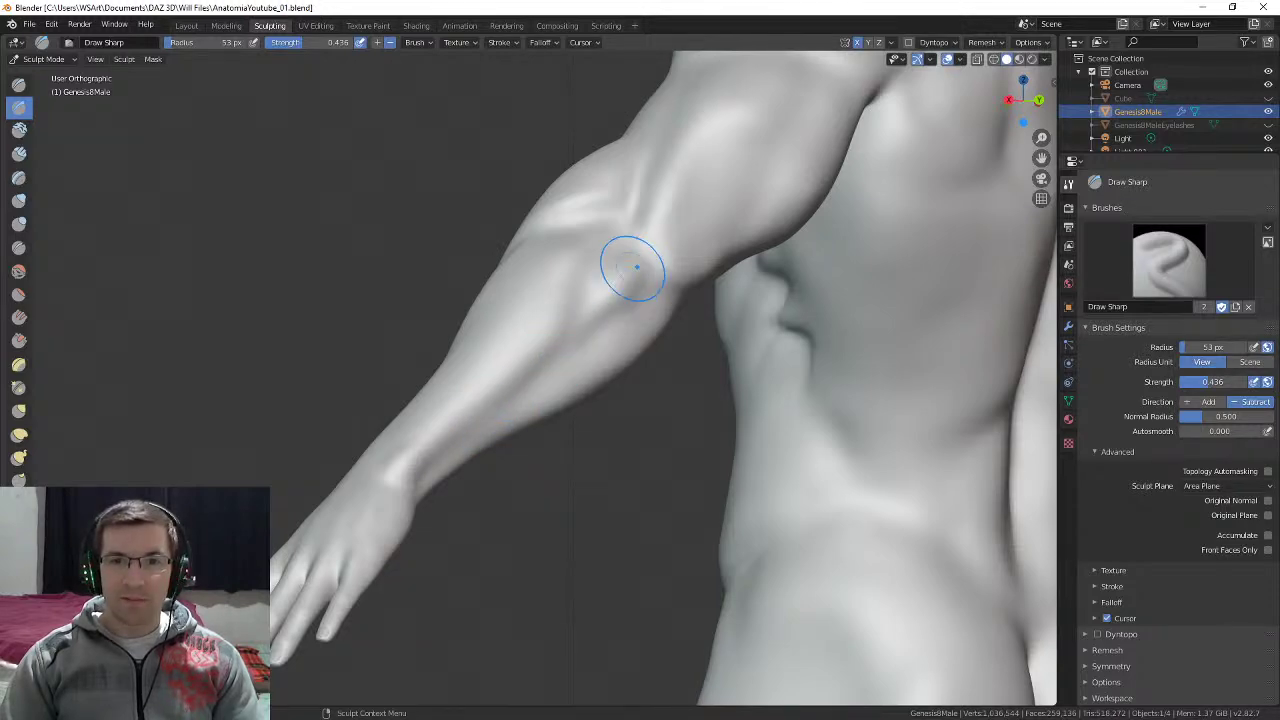
Step: Refine the back of the hand, the palm and the wrist tendons, enlarging the brush radius to 81 px
{"action": "mouse_move", "coordinate": [585, 316]}
{"action": "middle_mouse_down"}
{"action": "mouse_move", "coordinate": [740, 350]}
{"action": "mouse_move", "coordinate": [686, 286]}
{"action": "mouse_move", "coordinate": [647, 420]}
{"action": "mouse_move", "coordinate": [670, 280]}
{"action": "mouse_move", "coordinate": [586, 400]}
{"action": "mouse_move", "coordinate": [646, 360]}
{"action": "middle_mouse_up"}
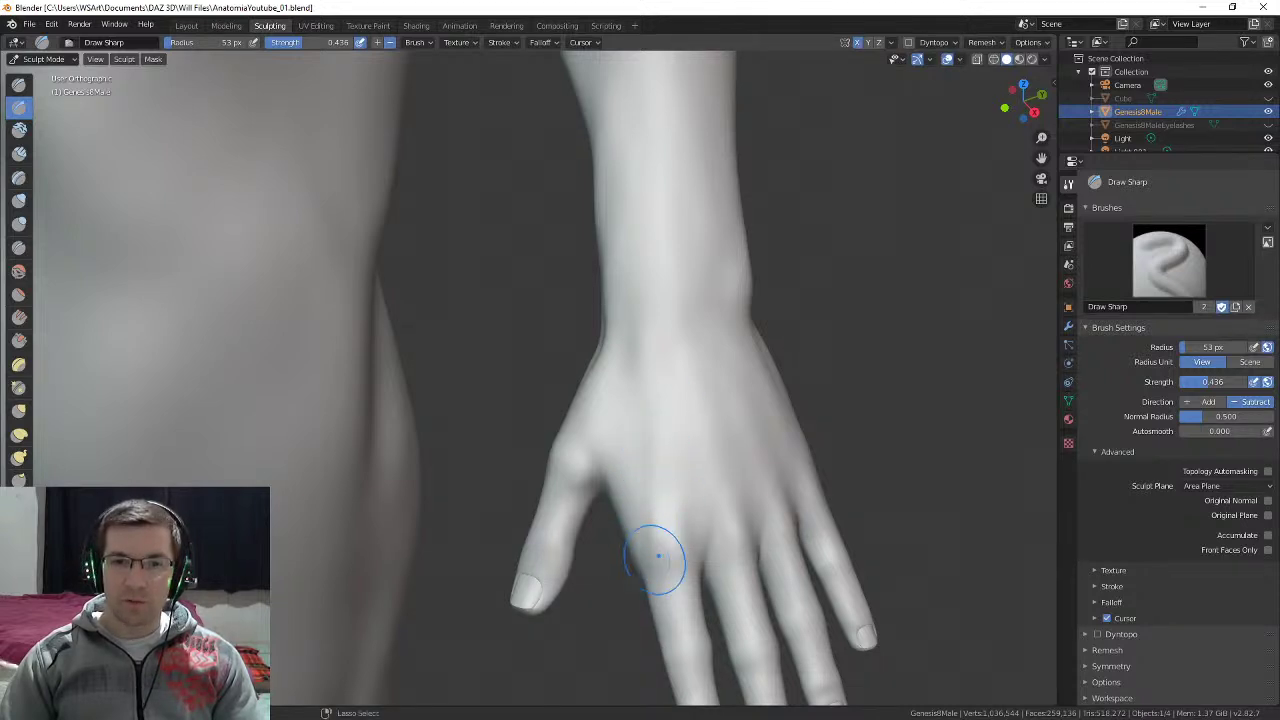
{"action": "mouse_move", "coordinate": [666, 537]}
{"action": "middle_mouse_down"}
{"action": "mouse_move", "coordinate": [620, 354]}
{"action": "mouse_move", "coordinate": [509, 320]}
{"action": "middle_mouse_up"}
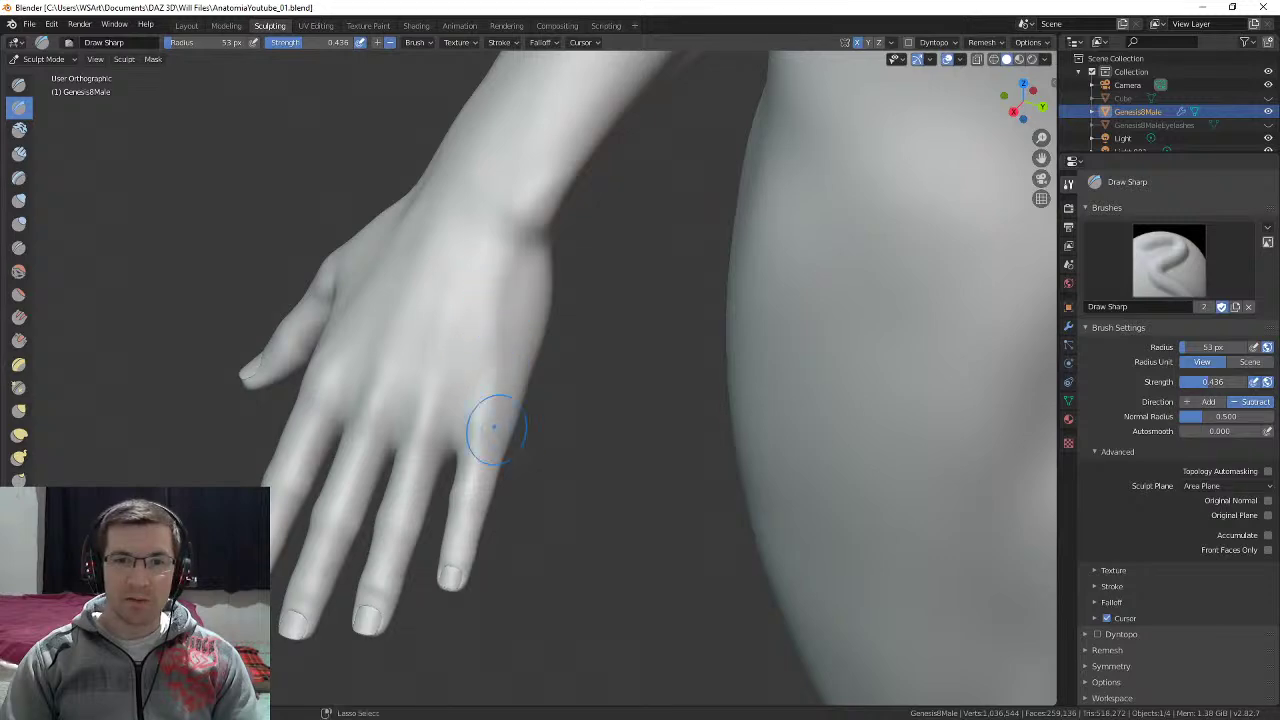
{"action": "mouse_move", "coordinate": [483, 417]}
{"action": "middle_mouse_down"}
{"action": "mouse_move", "coordinate": [583, 426]}
{"action": "mouse_move", "coordinate": [575, 443]}
{"action": "mouse_move", "coordinate": [550, 438]}
{"action": "middle_mouse_up"}
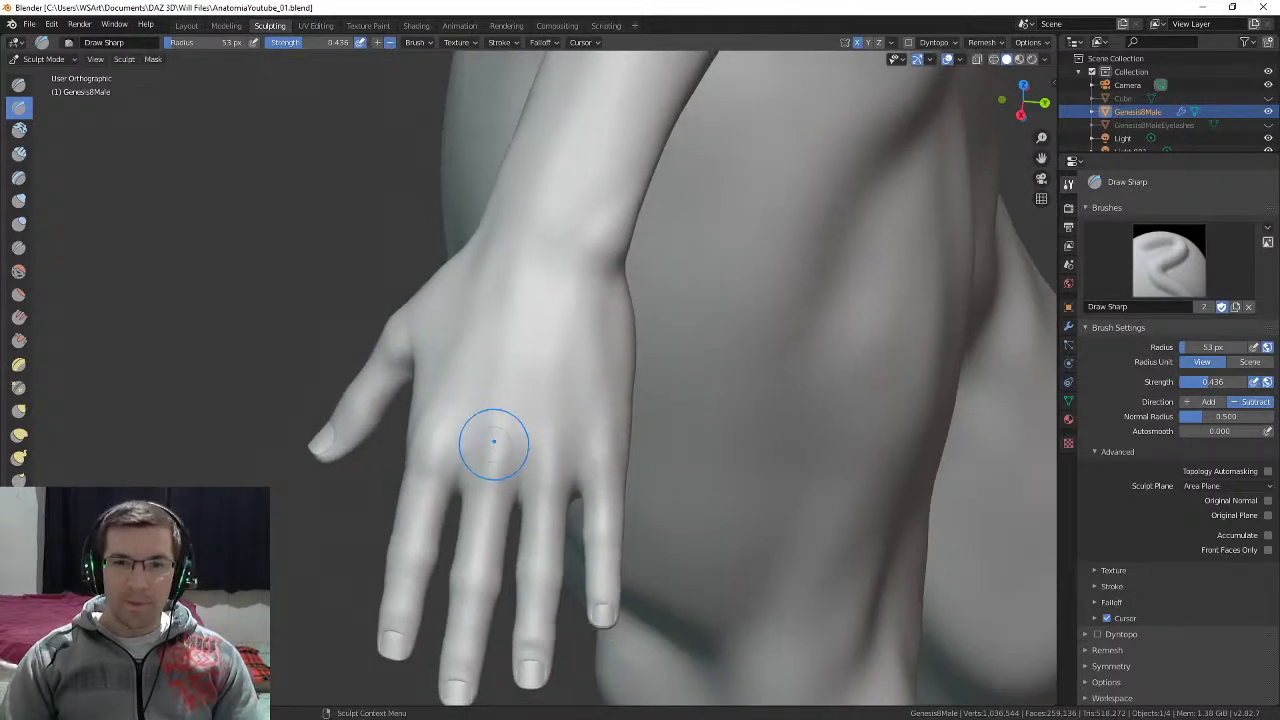
{"action": "middle_click_drag", "start_coordinate": [518, 388], "coordinate": [610, 400]}
{"action": "mouse_move", "coordinate": [470, 390]}
{"action": "middle_mouse_down"}
{"action": "mouse_move", "coordinate": [793, 260]}
{"action": "mouse_move", "coordinate": [591, 340]}
{"action": "mouse_move", "coordinate": [708, 309]}
{"action": "mouse_move", "coordinate": [735, 230]}
{"action": "middle_mouse_up"}
{"action": "mouse_move", "coordinate": [632, 295]}
{"action": "middle_mouse_down"}
{"action": "mouse_move", "coordinate": [614, 286]}
{"action": "mouse_move", "coordinate": [657, 288]}
{"action": "middle_mouse_up"}
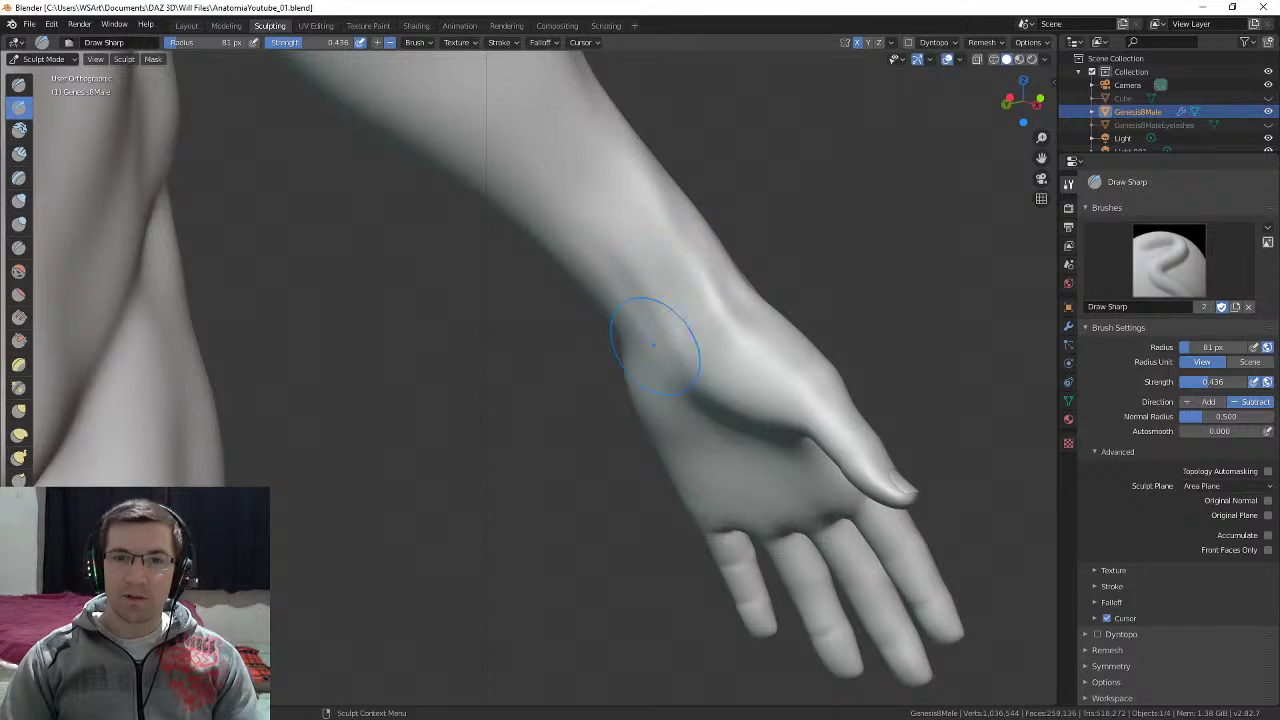
{"action": "middle_click_drag", "start_coordinate": [665, 385], "coordinate": [640, 322]}
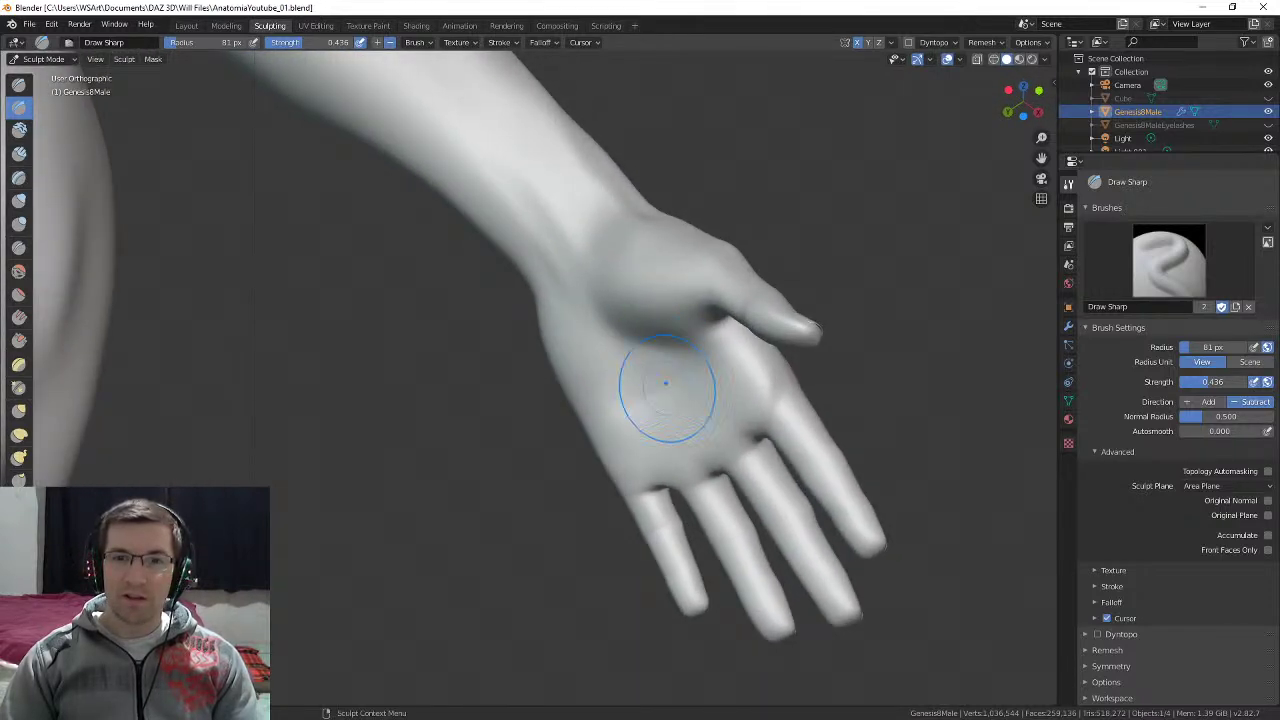
{"action": "mouse_move", "coordinate": [719, 390]}
{"action": "middle_mouse_down"}
{"action": "mouse_move", "coordinate": [592, 408]}
{"action": "mouse_move", "coordinate": [577, 366]}
{"action": "mouse_move", "coordinate": [578, 278]}
{"action": "mouse_move", "coordinate": [672, 388]}
{"action": "middle_mouse_up"}
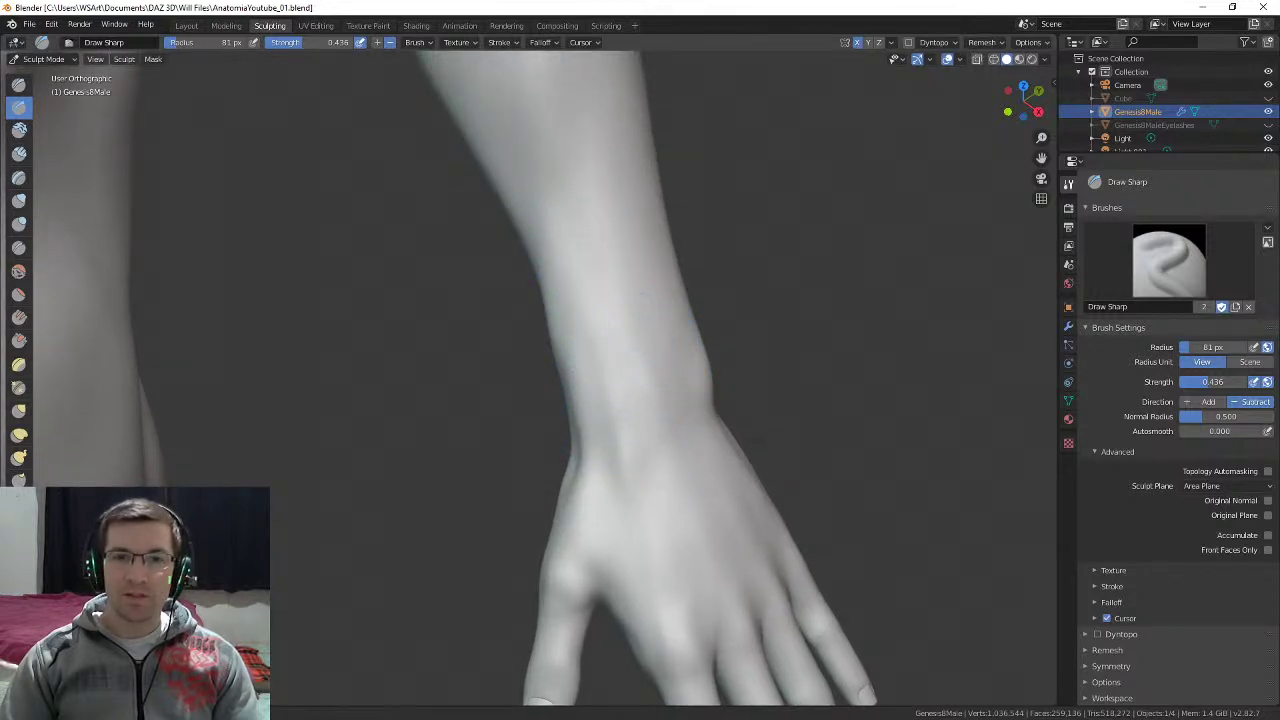
Step: Examine the torso, arms and upper back from the front, side and rear to check the muscle definition
{"action": "scroll", "coordinate": [655, 322], "scroll_direction": "down", "scroll_amount": 8}
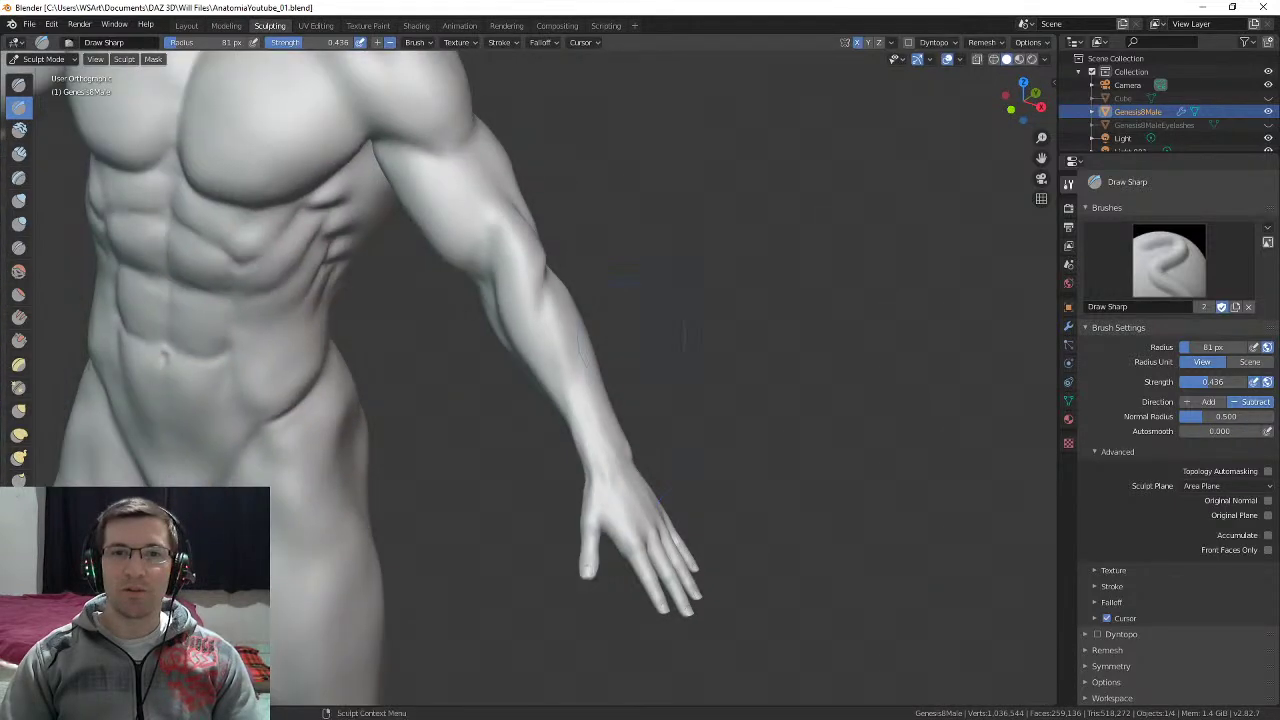
{"action": "mouse_move", "coordinate": [510, 252]}
{"action": "middle_mouse_down", "text": "shift"}
{"action": "mouse_move", "coordinate": [637, 366]}
{"action": "mouse_move", "coordinate": [690, 350]}
{"action": "middle_mouse_up", "text": "shift"}
{"action": "middle_click_drag", "start_coordinate": [548, 300], "coordinate": [730, 298], "text": "shift"}
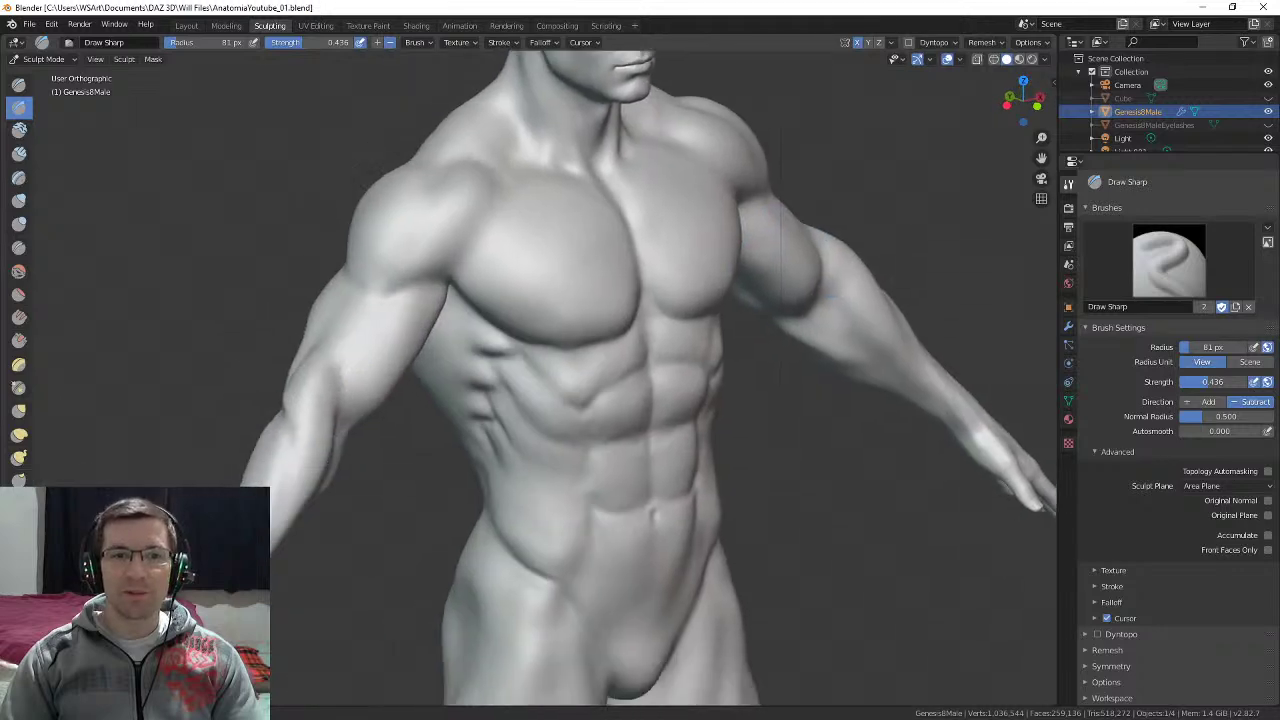
{"action": "mouse_move", "coordinate": [604, 335]}
{"action": "middle_mouse_down"}
{"action": "mouse_move", "coordinate": [706, 354]}
{"action": "mouse_move", "coordinate": [671, 317]}
{"action": "mouse_move", "coordinate": [748, 335]}
{"action": "middle_mouse_up"}
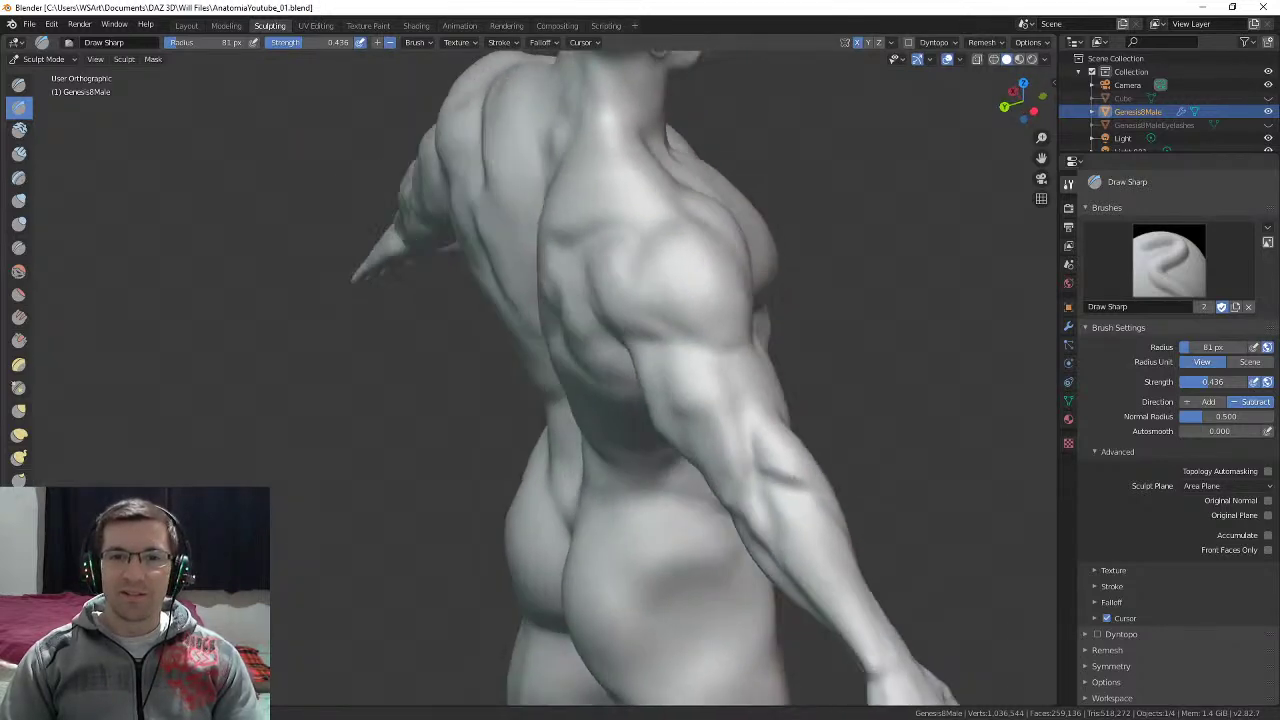
{"action": "mouse_move", "coordinate": [652, 280]}
{"action": "middle_mouse_down"}
{"action": "mouse_move", "coordinate": [748, 246]}
{"action": "mouse_move", "coordinate": [708, 243]}
{"action": "mouse_move", "coordinate": [726, 322]}
{"action": "middle_mouse_up"}
{"action": "mouse_move", "coordinate": [726, 322]}
{"action": "middle_mouse_down", "text": "ctrl"}
{"action": "mouse_move", "coordinate": [774, 229]}
{"action": "mouse_move", "coordinate": [691, 294]}
{"action": "mouse_move", "coordinate": [785, 275]}
{"action": "mouse_move", "coordinate": [793, 184]}
{"action": "mouse_move", "coordinate": [851, 185]}
{"action": "mouse_move", "coordinate": [880, 245]}
{"action": "middle_mouse_up", "text": "ctrl"}
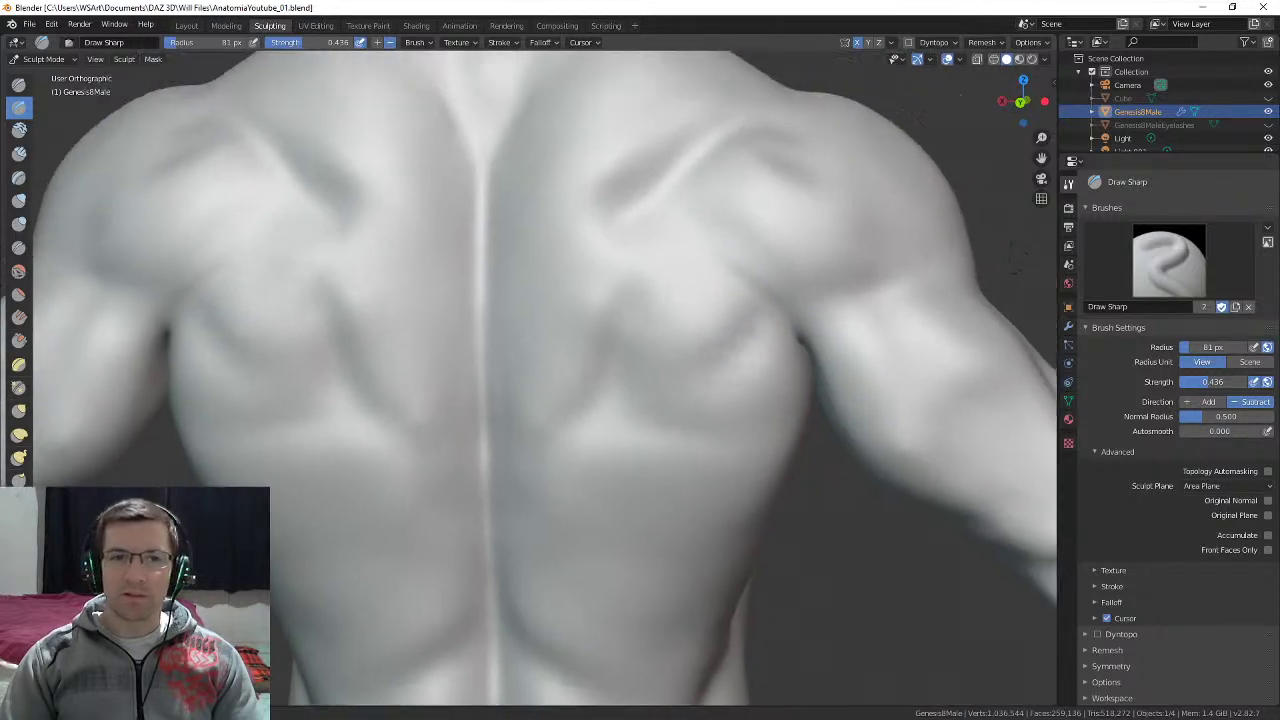
{"action": "mouse_move", "coordinate": [760, 200]}
{"action": "middle_mouse_down"}
{"action": "mouse_move", "coordinate": [688, 337]}
{"action": "mouse_move", "coordinate": [690, 198]}
{"action": "middle_mouse_up"}
{"action": "middle_click_drag", "start_coordinate": [656, 335], "coordinate": [682, 308]}
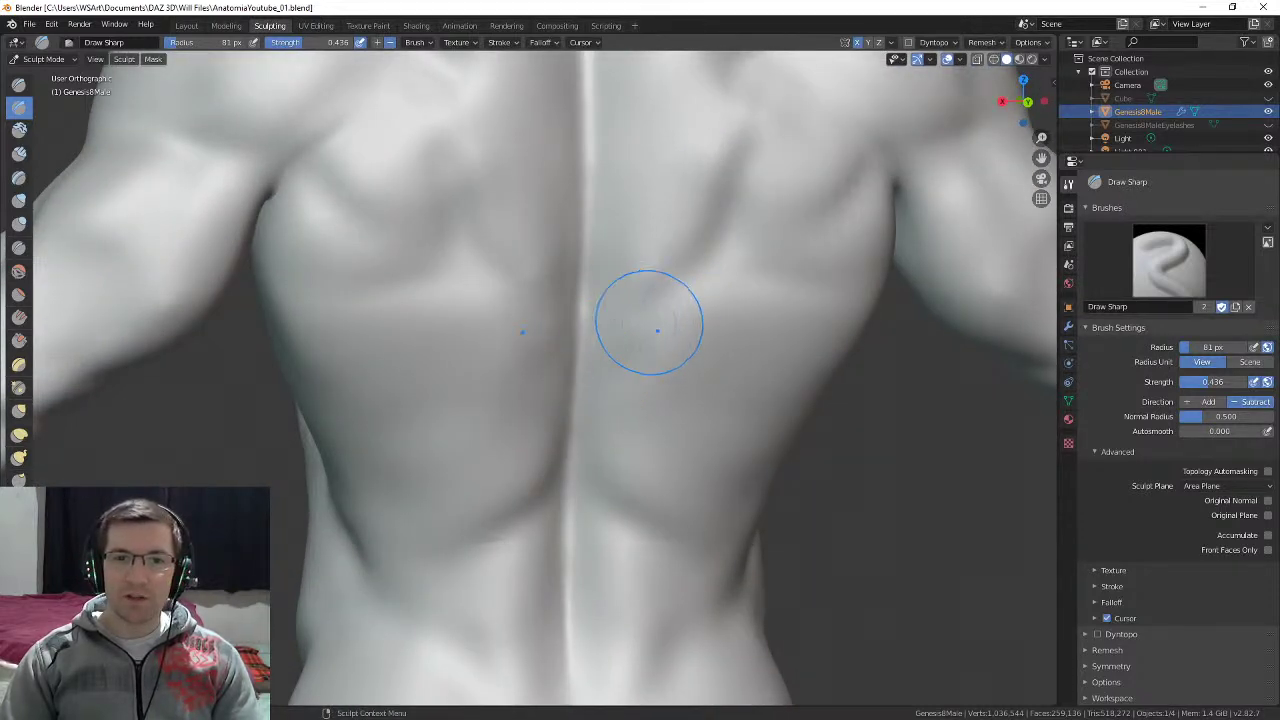
Step: Carve subtle creases into the lower back muscles beside the spine with the 81 px Draw Sharp brush
{"action": "mouse_move", "coordinate": [580, 387]}
{"action": "middle_mouse_down"}
{"action": "mouse_move", "coordinate": [694, 309]}
{"action": "mouse_move", "coordinate": [630, 430]}
{"action": "middle_mouse_up"}
{"action": "middle_click_drag", "start_coordinate": [629, 372], "coordinate": [621, 369]}
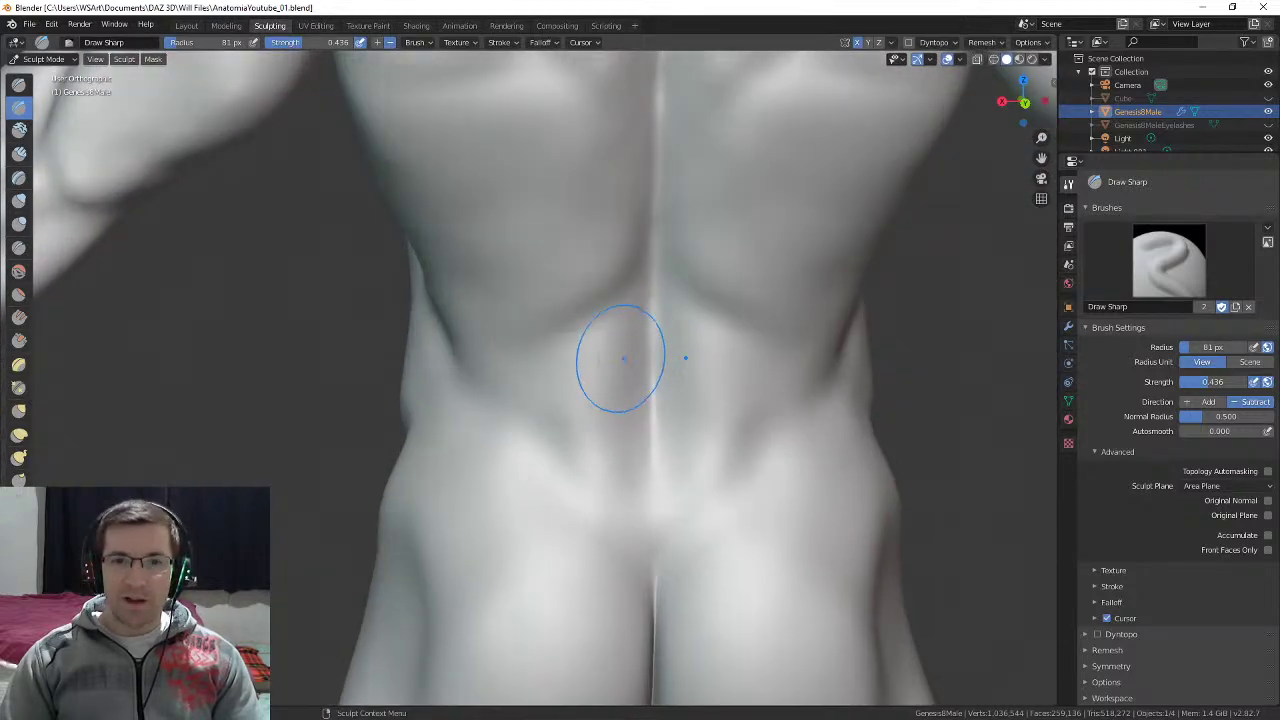
{"action": "left_click_drag", "start_coordinate": [578, 332], "coordinate": [612, 308]}
{"action": "middle_click_drag", "start_coordinate": [738, 300], "coordinate": [578, 337]}
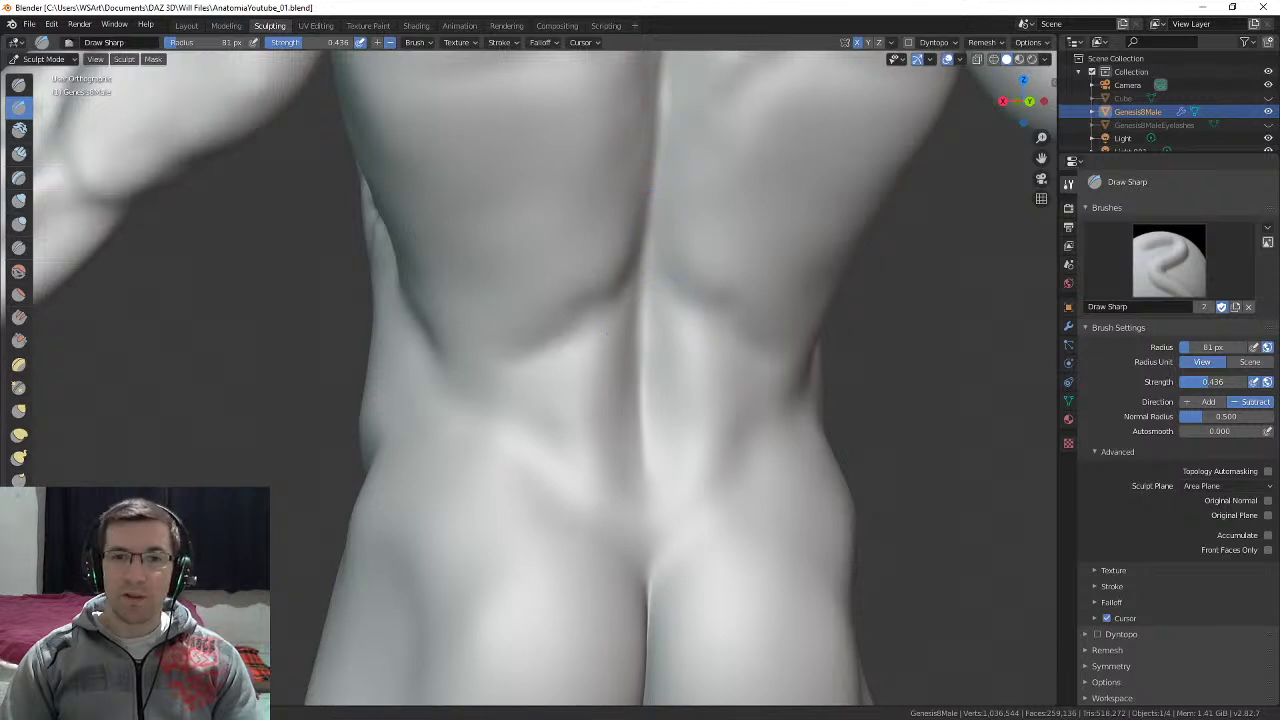
{"action": "middle_click_drag", "start_coordinate": [620, 390], "coordinate": [648, 393]}
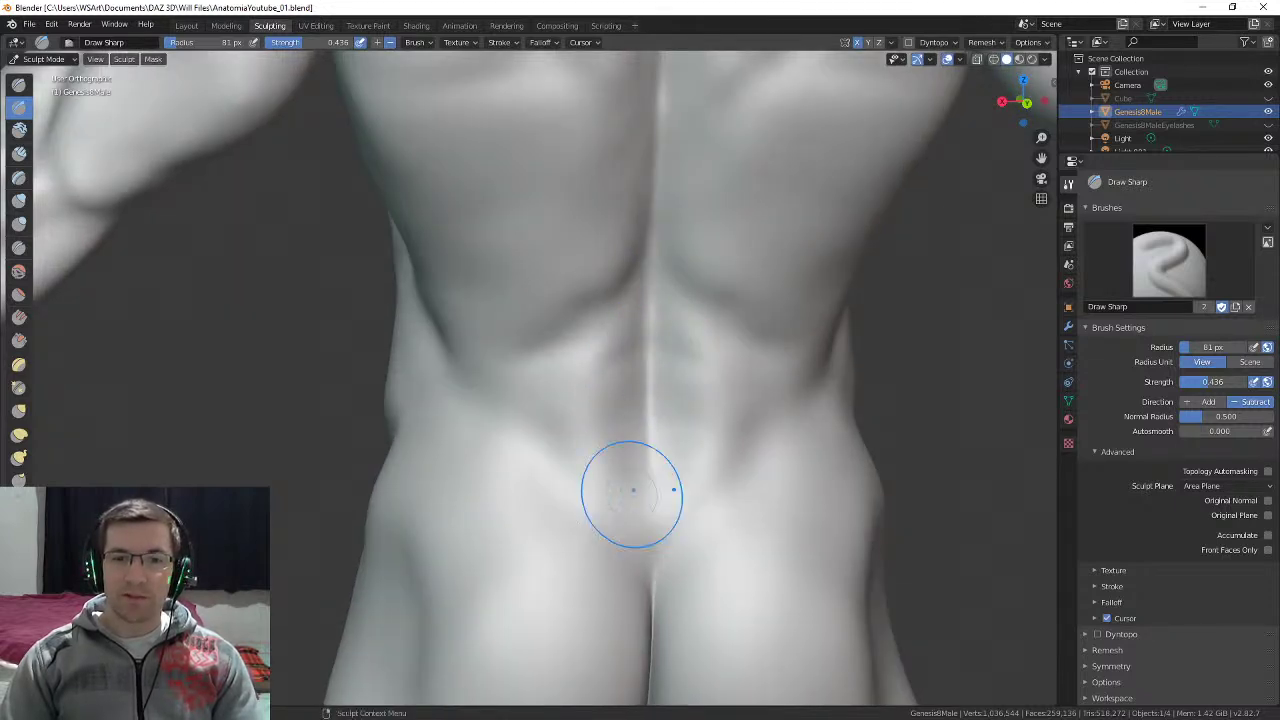
Step: Define the groove along the hip crest between the waist and the glutes
{"action": "mouse_move", "coordinate": [634, 488]}
{"action": "middle_mouse_down", "text": "shift"}
{"action": "mouse_move", "coordinate": [643, 360]}
{"action": "mouse_move", "coordinate": [627, 381]}
{"action": "mouse_move", "coordinate": [589, 294]}
{"action": "mouse_move", "coordinate": [540, 310]}
{"action": "middle_mouse_up", "text": "shift"}
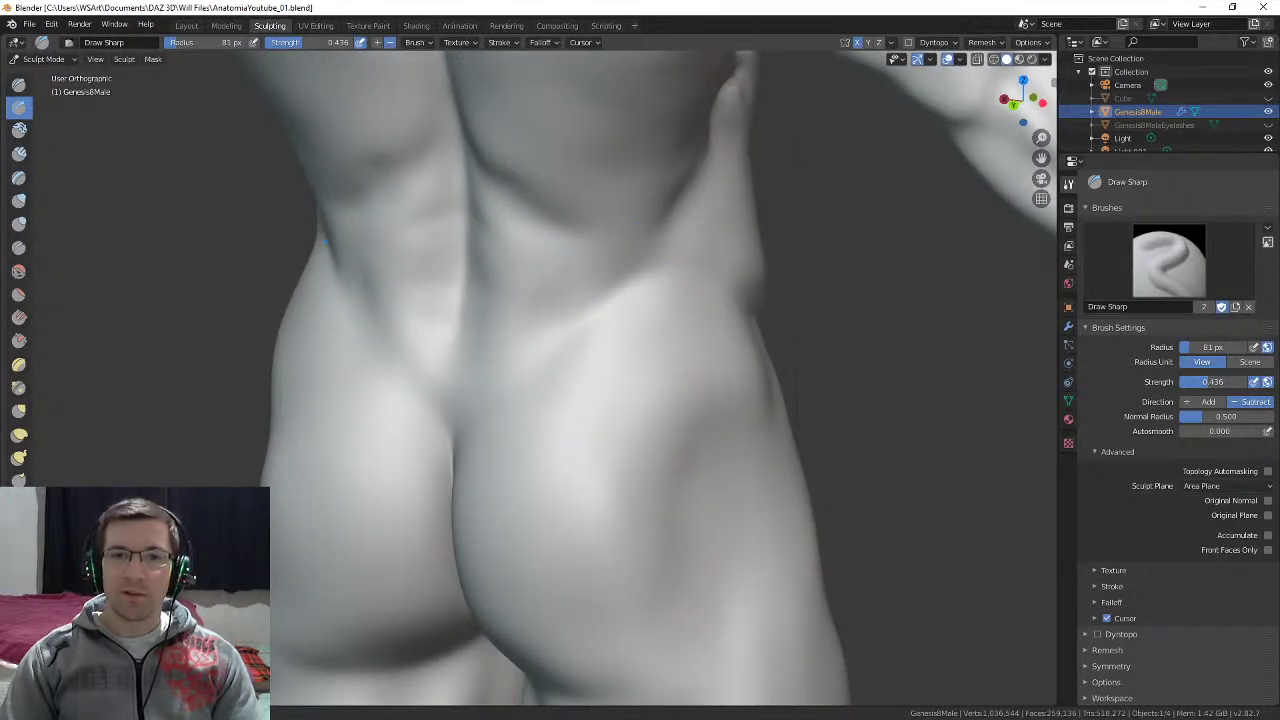
{"action": "middle_click_drag", "start_coordinate": [685, 262], "coordinate": [629, 271]}
{"action": "middle_click_drag", "start_coordinate": [668, 318], "coordinate": [690, 283]}
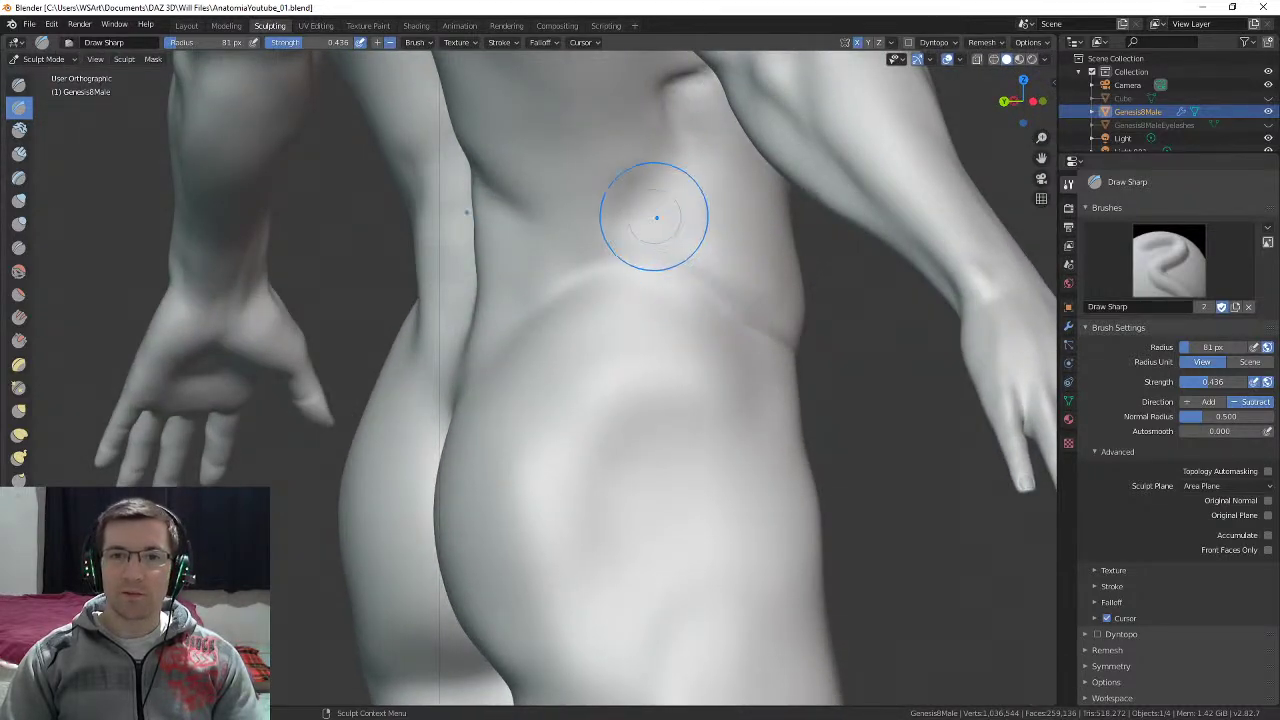
Step: Carve the crease beneath the glutes where they meet the upper hamstrings
{"action": "mouse_move", "coordinate": [656, 217]}
{"action": "middle_mouse_down"}
{"action": "mouse_move", "coordinate": [720, 275]}
{"action": "mouse_move", "coordinate": [706, 251]}
{"action": "mouse_move", "coordinate": [653, 451]}
{"action": "mouse_move", "coordinate": [663, 277]}
{"action": "mouse_move", "coordinate": [625, 305]}
{"action": "middle_mouse_up"}
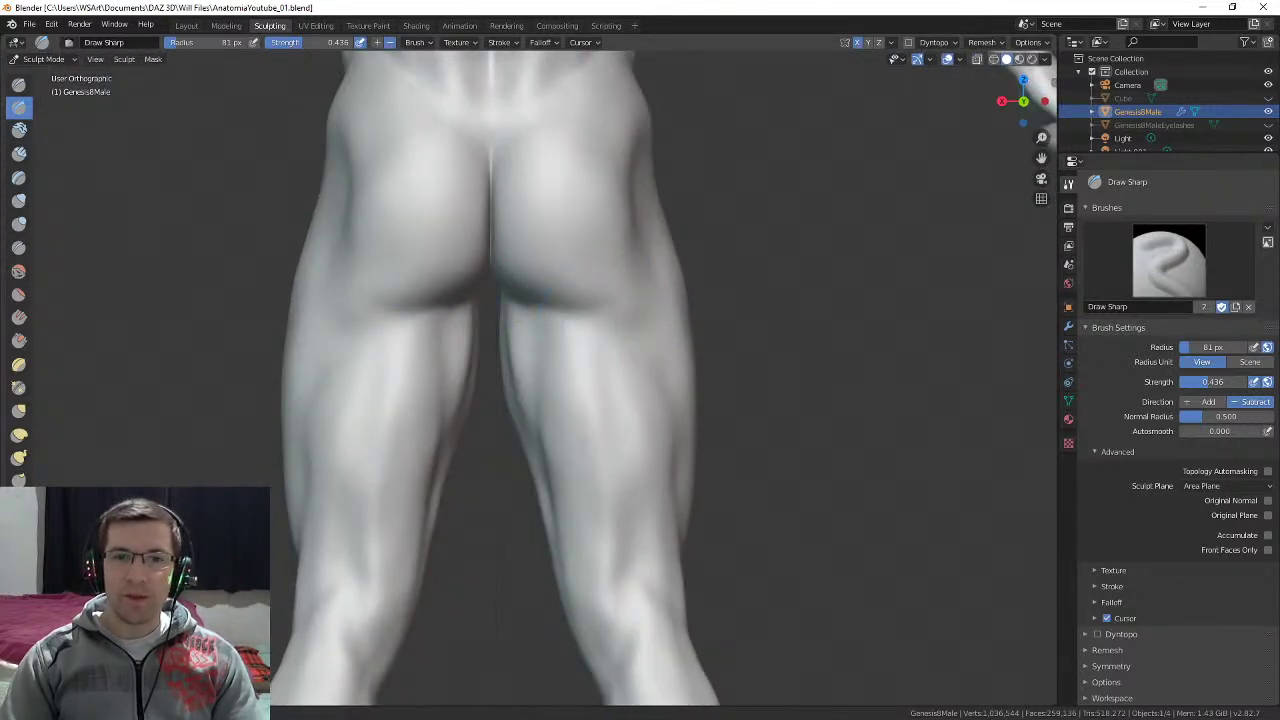
{"action": "middle_click_drag", "start_coordinate": [500, 304], "coordinate": [529, 306]}
{"action": "mouse_move", "coordinate": [546, 308]}
{"action": "left_mouse_down"}
{"action": "mouse_move", "coordinate": [523, 306]}
{"action": "mouse_move", "coordinate": [602, 320]}
{"action": "left_mouse_up"}
{"action": "middle_click_drag", "start_coordinate": [602, 320], "coordinate": [527, 324]}
{"action": "middle_click_drag", "start_coordinate": [655, 380], "coordinate": [562, 385]}
{"action": "mouse_move", "coordinate": [643, 449]}
{"action": "middle_mouse_down", "text": "shift"}
{"action": "mouse_move", "coordinate": [628, 309]}
{"action": "mouse_move", "coordinate": [580, 330]}
{"action": "mouse_move", "coordinate": [738, 332]}
{"action": "middle_mouse_up", "text": "shift"}
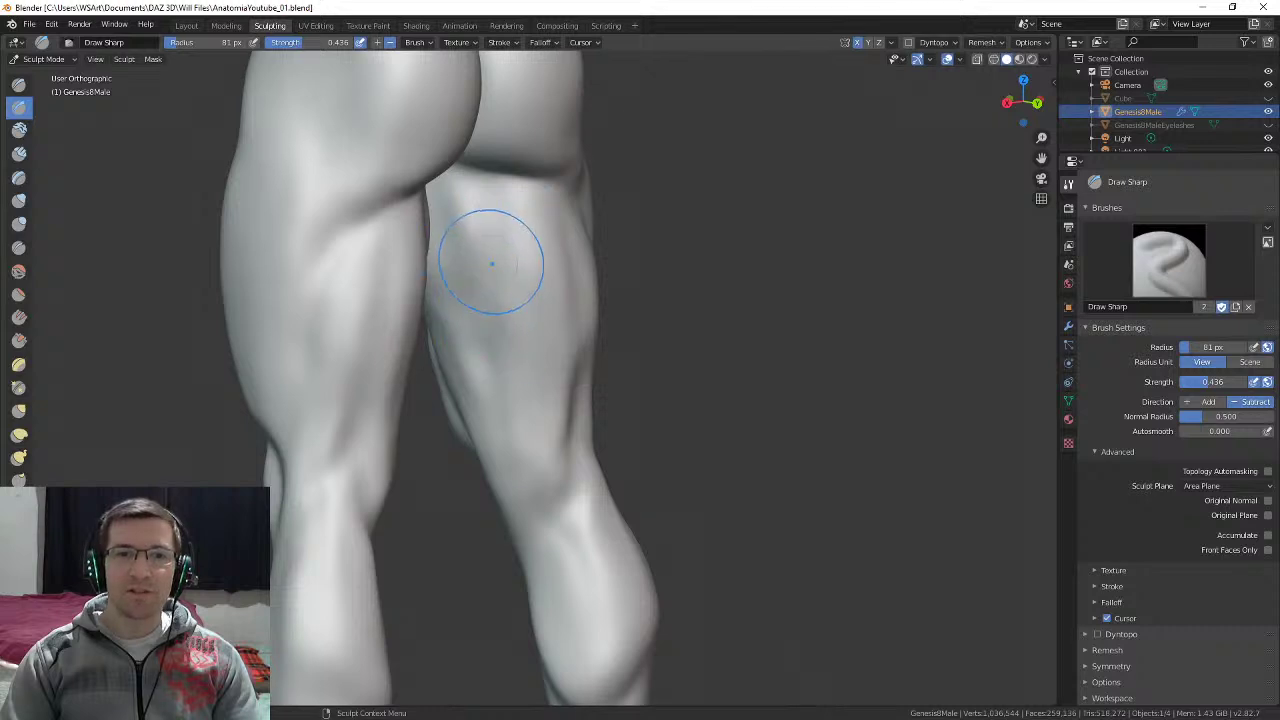
Step: Set the brush radius to 56 px and define the hamstring separations down to the back of the knee
{"action": "key", "text": "f"}
{"action": "left_click", "coordinate": [458, 297]}
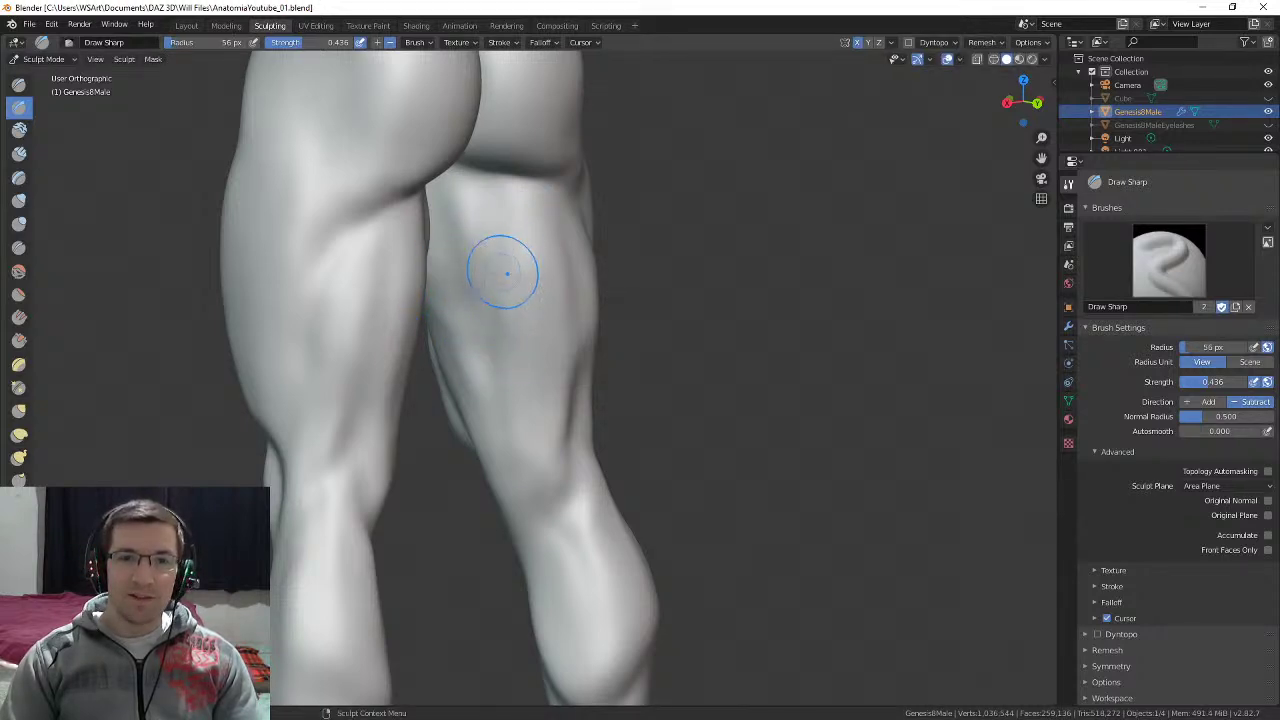
{"action": "middle_click_drag", "start_coordinate": [506, 356], "coordinate": [478, 357]}
{"action": "mouse_move", "coordinate": [580, 408]}
{"action": "middle_mouse_down", "text": "shift"}
{"action": "mouse_move", "coordinate": [583, 309]}
{"action": "mouse_move", "coordinate": [535, 312]}
{"action": "middle_mouse_up", "text": "shift"}
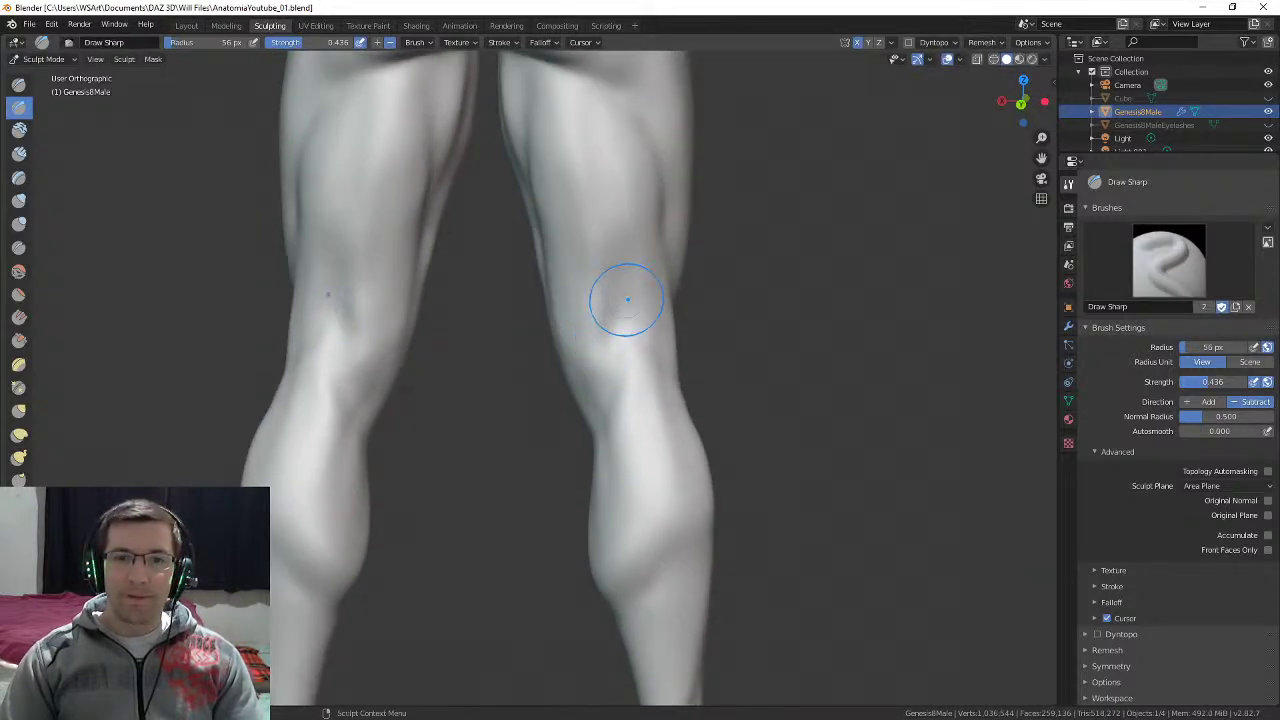
{"action": "mouse_move", "coordinate": [640, 337]}
{"action": "middle_mouse_down", "text": "ctrl"}
{"action": "mouse_move", "coordinate": [649, 324]}
{"action": "mouse_move", "coordinate": [600, 349]}
{"action": "mouse_move", "coordinate": [651, 337]}
{"action": "mouse_move", "coordinate": [610, 343]}
{"action": "middle_mouse_up", "text": "ctrl"}
{"action": "mouse_move", "coordinate": [628, 257]}
{"action": "middle_mouse_down"}
{"action": "mouse_move", "coordinate": [566, 254]}
{"action": "mouse_move", "coordinate": [588, 369]}
{"action": "mouse_move", "coordinate": [609, 385]}
{"action": "middle_mouse_up"}
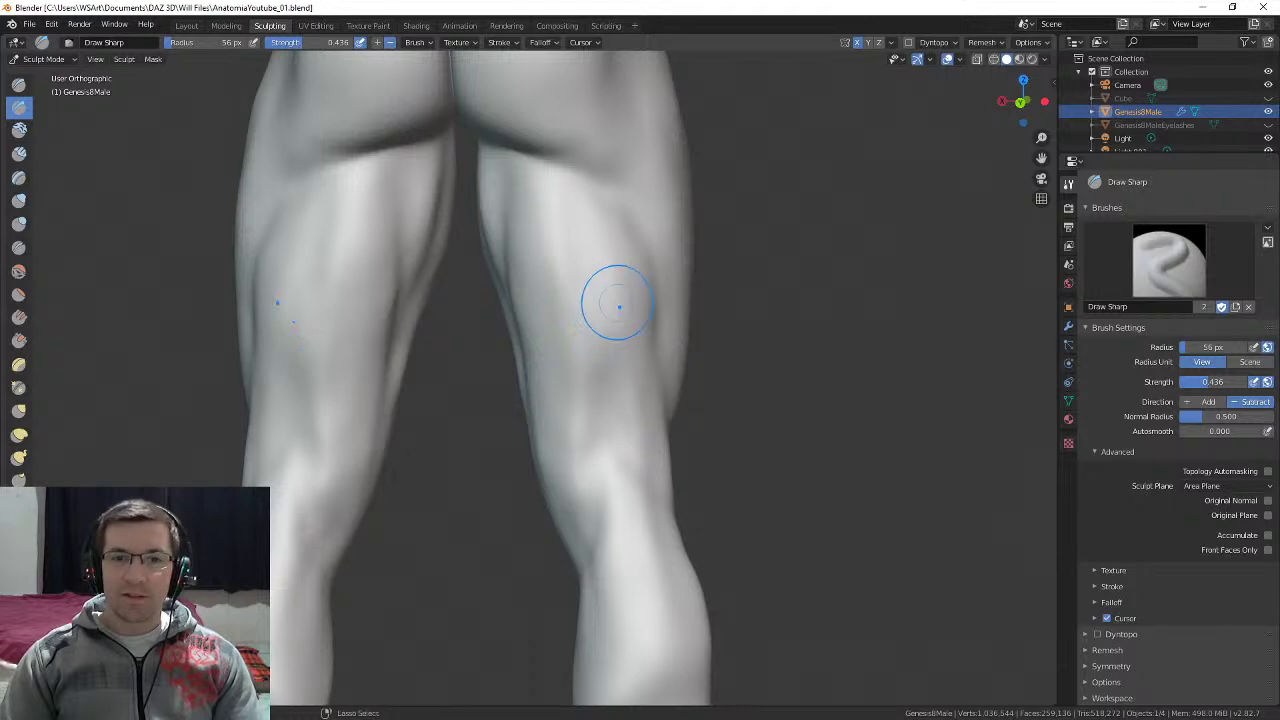
Step: Refine the grooves around the kneecap, inner knee and calf on both legs
{"action": "mouse_move", "coordinate": [640, 316]}
{"action": "middle_mouse_down"}
{"action": "mouse_move", "coordinate": [578, 321]}
{"action": "mouse_move", "coordinate": [626, 317]}
{"action": "mouse_move", "coordinate": [606, 320]}
{"action": "mouse_move", "coordinate": [634, 276]}
{"action": "mouse_move", "coordinate": [614, 394]}
{"action": "mouse_move", "coordinate": [594, 414]}
{"action": "mouse_move", "coordinate": [654, 331]}
{"action": "mouse_move", "coordinate": [580, 369]}
{"action": "middle_mouse_up"}
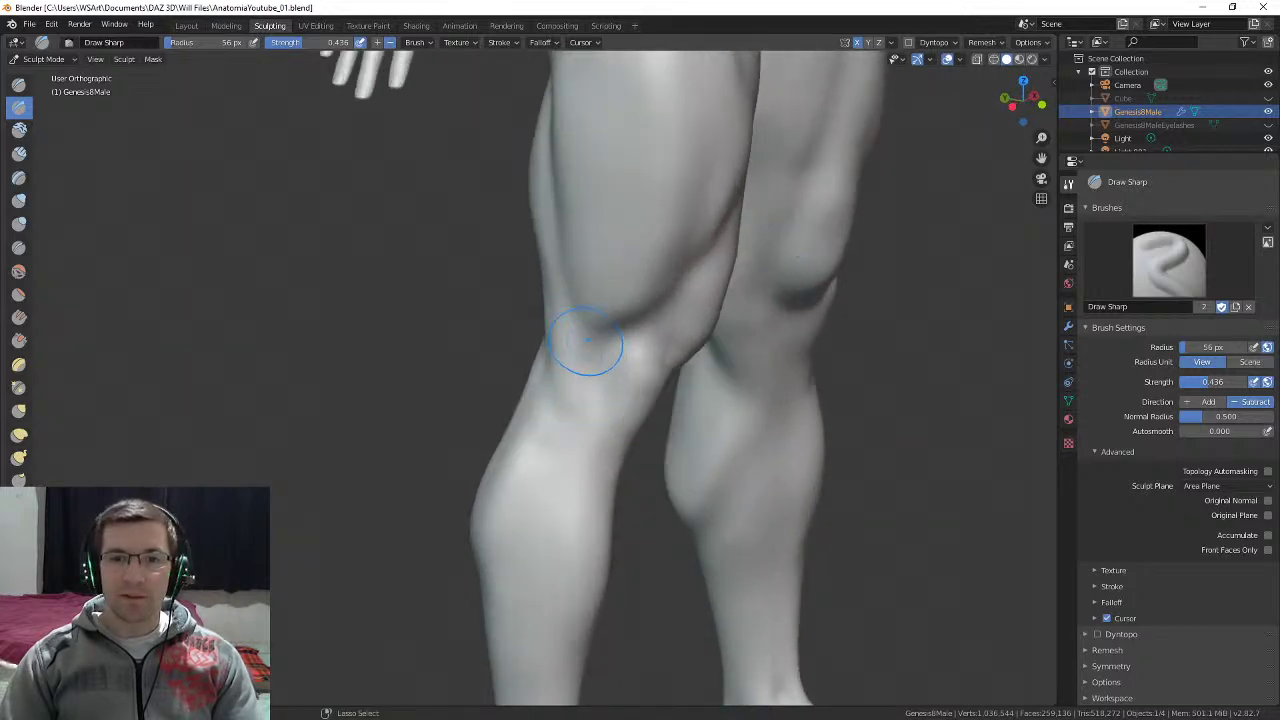
{"action": "mouse_move", "coordinate": [580, 369]}
{"action": "middle_mouse_down"}
{"action": "mouse_move", "coordinate": [539, 372]}
{"action": "mouse_move", "coordinate": [640, 375]}
{"action": "middle_mouse_up"}
{"action": "mouse_move", "coordinate": [640, 375]}
{"action": "middle_mouse_down", "text": "shift"}
{"action": "mouse_move", "coordinate": [649, 249]}
{"action": "mouse_move", "coordinate": [559, 369]}
{"action": "mouse_move", "coordinate": [520, 372]}
{"action": "middle_mouse_up", "text": "shift"}
{"action": "mouse_move", "coordinate": [520, 372]}
{"action": "middle_mouse_down", "text": "shift"}
{"action": "mouse_move", "coordinate": [604, 344]}
{"action": "mouse_move", "coordinate": [603, 324]}
{"action": "middle_mouse_up", "text": "shift"}
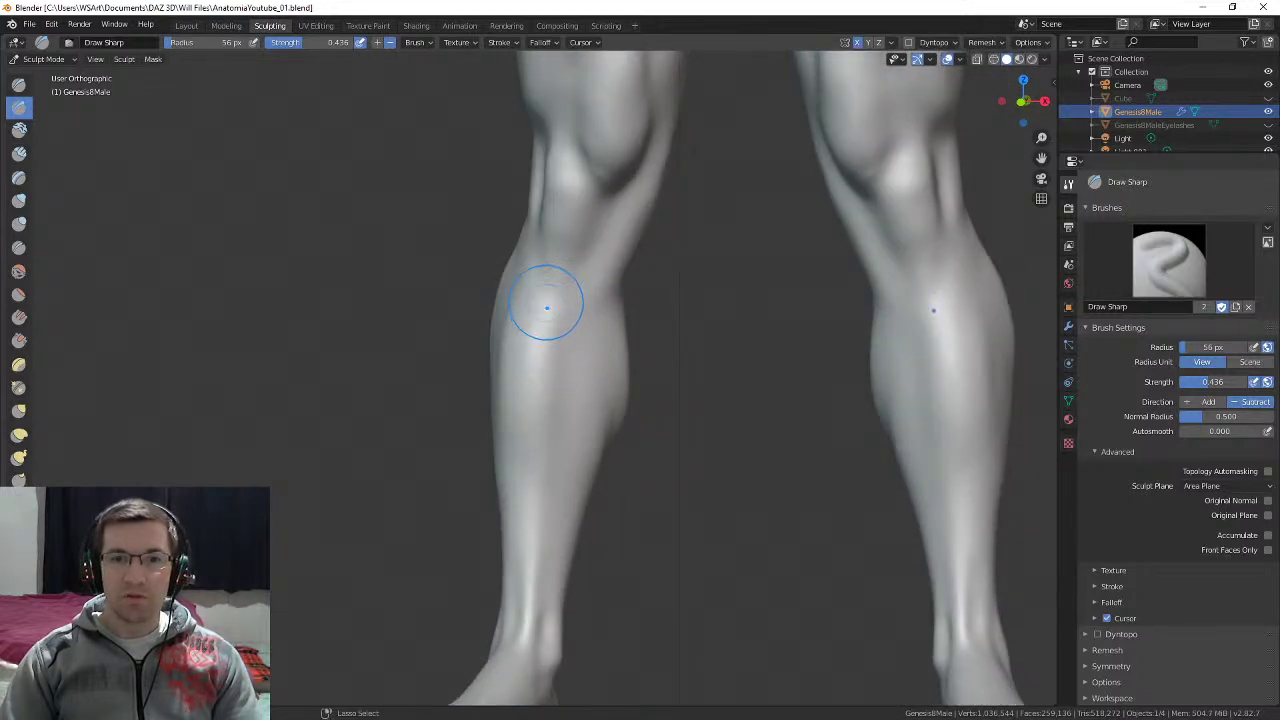
{"action": "mouse_move", "coordinate": [560, 378]}
{"action": "middle_mouse_down"}
{"action": "mouse_move", "coordinate": [543, 366]}
{"action": "mouse_move", "coordinate": [545, 318]}
{"action": "middle_mouse_up"}
{"action": "mouse_move", "coordinate": [489, 404]}
{"action": "middle_mouse_down"}
{"action": "mouse_move", "coordinate": [580, 317]}
{"action": "mouse_move", "coordinate": [630, 230]}
{"action": "mouse_move", "coordinate": [680, 206]}
{"action": "mouse_move", "coordinate": [708, 171]}
{"action": "middle_mouse_up"}
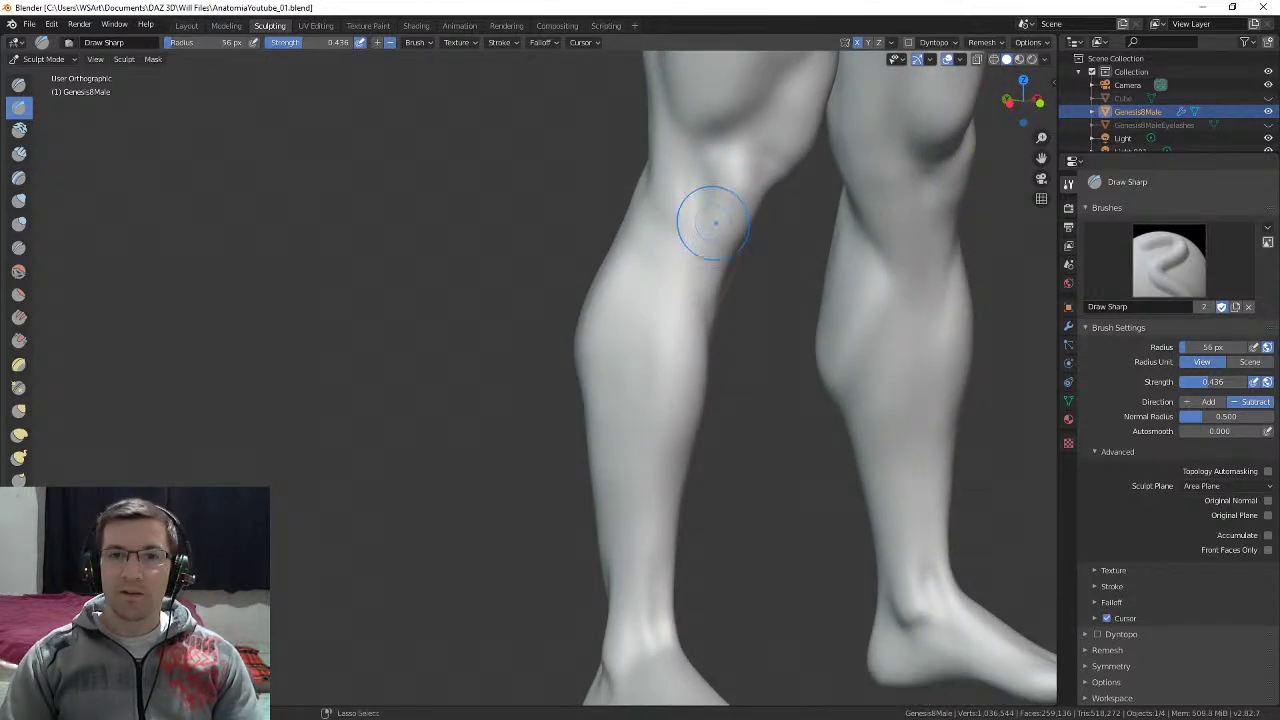
{"action": "mouse_move", "coordinate": [705, 255]}
{"action": "middle_mouse_down"}
{"action": "mouse_move", "coordinate": [620, 235]}
{"action": "mouse_move", "coordinate": [578, 196]}
{"action": "mouse_move", "coordinate": [625, 202]}
{"action": "mouse_move", "coordinate": [633, 247]}
{"action": "middle_mouse_up"}
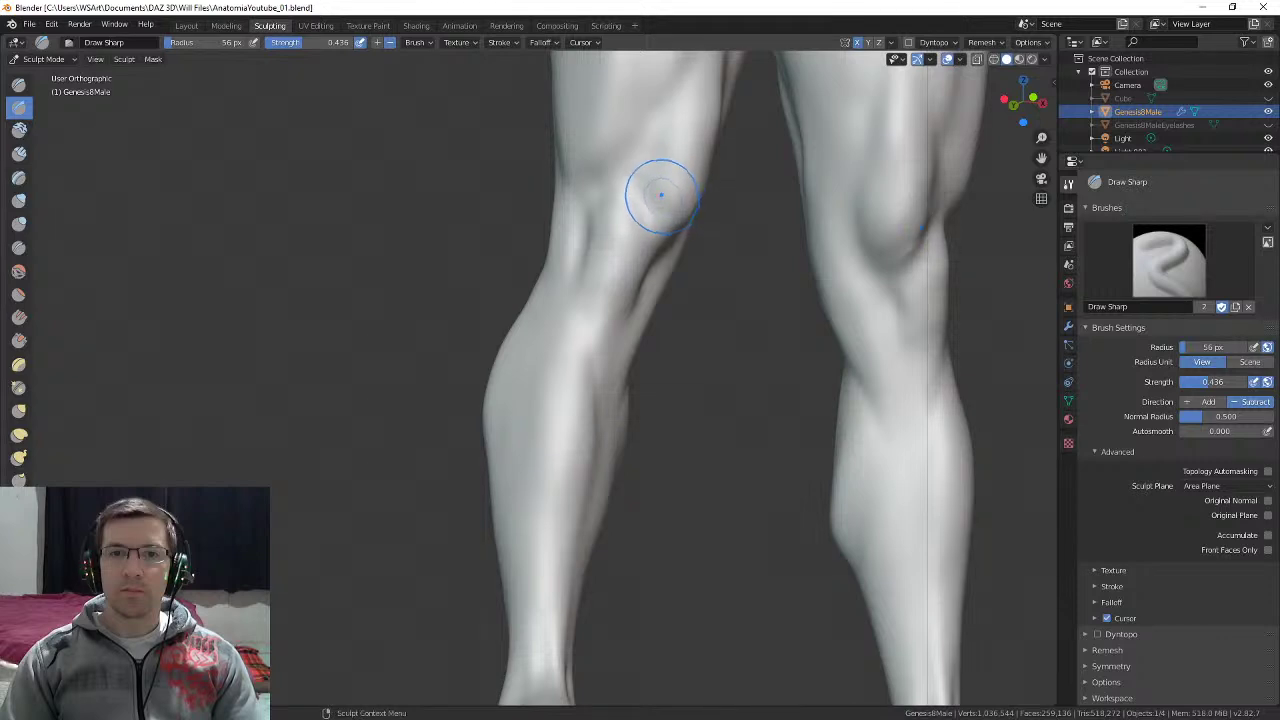
Step: Carve the quadriceps separations down the front and outer sides of both thighs, from the hips to above the knees
{"action": "mouse_move", "coordinate": [658, 192]}
{"action": "middle_mouse_down"}
{"action": "mouse_move", "coordinate": [598, 287]}
{"action": "mouse_move", "coordinate": [562, 238]}
{"action": "mouse_move", "coordinate": [531, 330]}
{"action": "mouse_move", "coordinate": [571, 294]}
{"action": "mouse_move", "coordinate": [515, 243]}
{"action": "mouse_move", "coordinate": [594, 266]}
{"action": "mouse_move", "coordinate": [570, 341]}
{"action": "middle_mouse_up"}
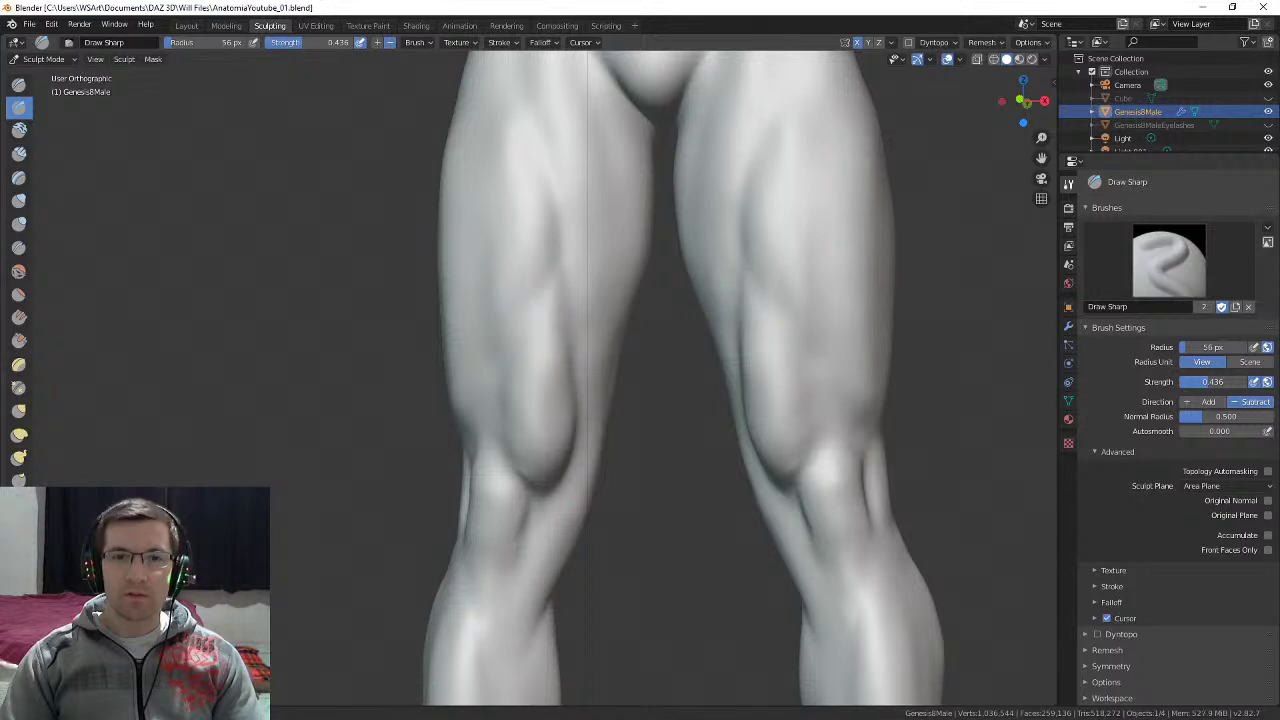
{"action": "middle_click_drag", "start_coordinate": [570, 341], "coordinate": [590, 283]}
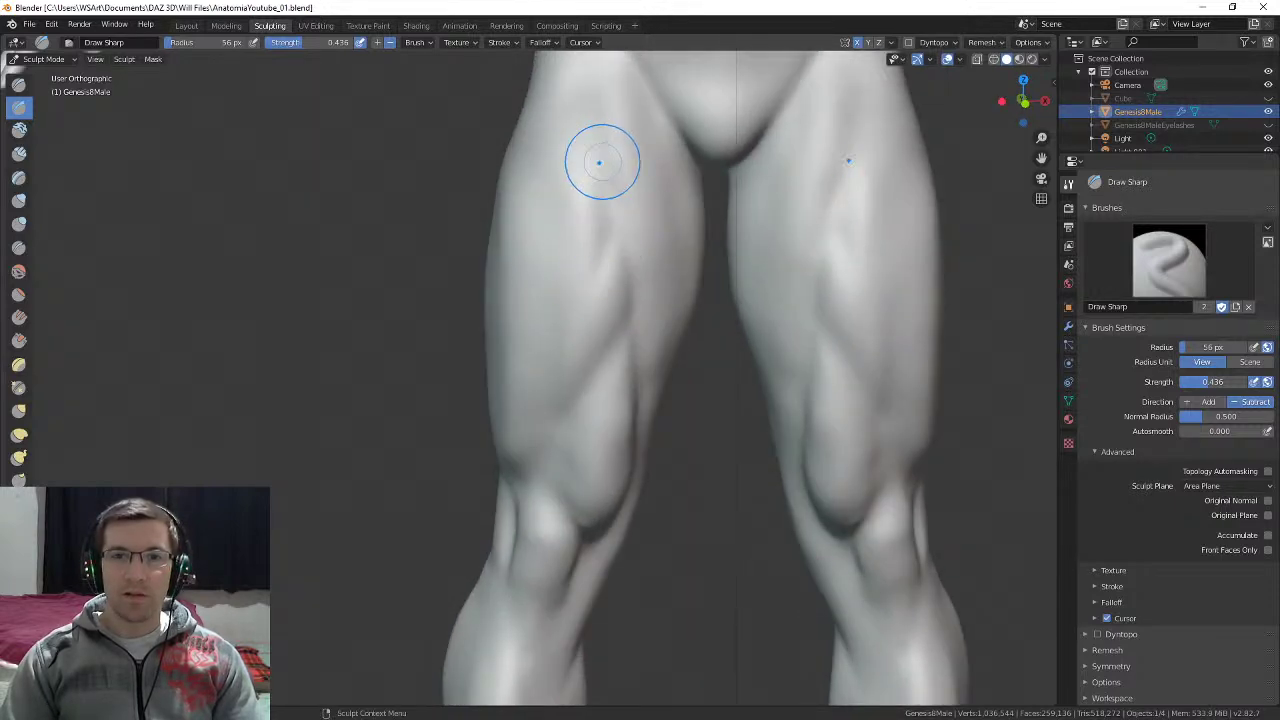
{"action": "mouse_move", "coordinate": [599, 162]}
{"action": "middle_mouse_down"}
{"action": "mouse_move", "coordinate": [643, 177]}
{"action": "mouse_move", "coordinate": [617, 251]}
{"action": "mouse_move", "coordinate": [587, 231]}
{"action": "middle_mouse_up"}
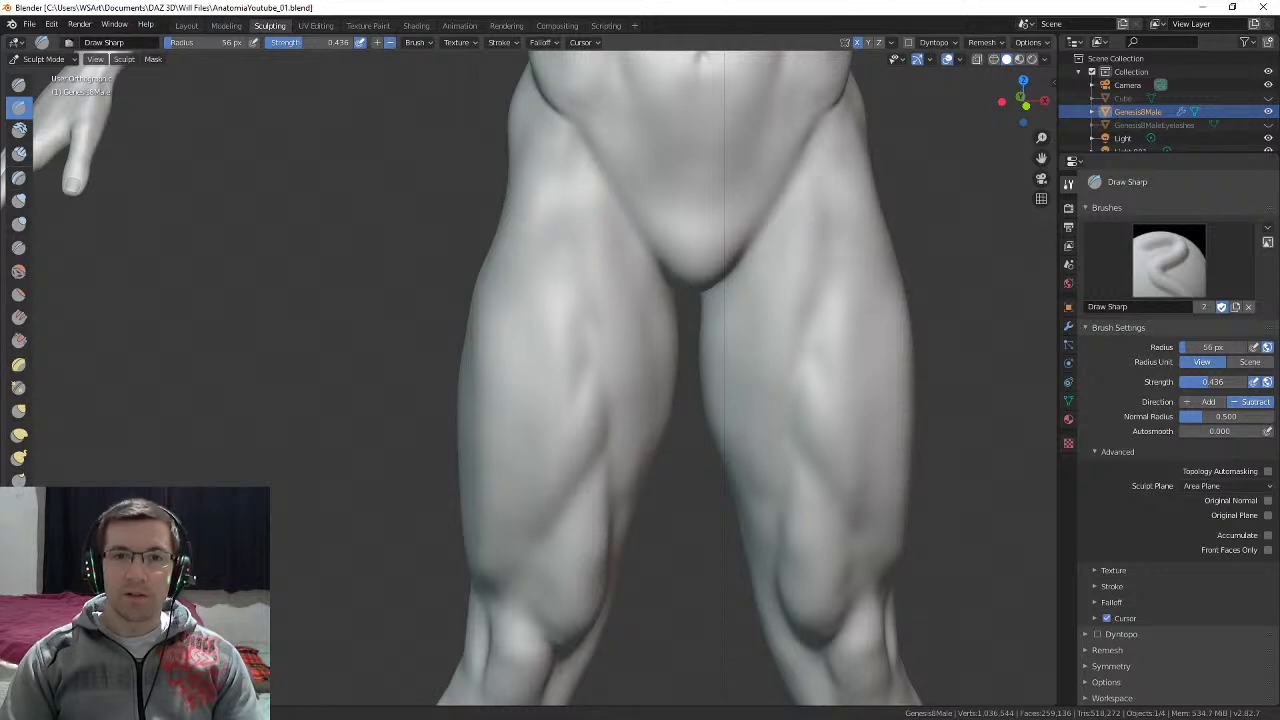
{"action": "middle_click_drag", "start_coordinate": [541, 282], "coordinate": [610, 235]}
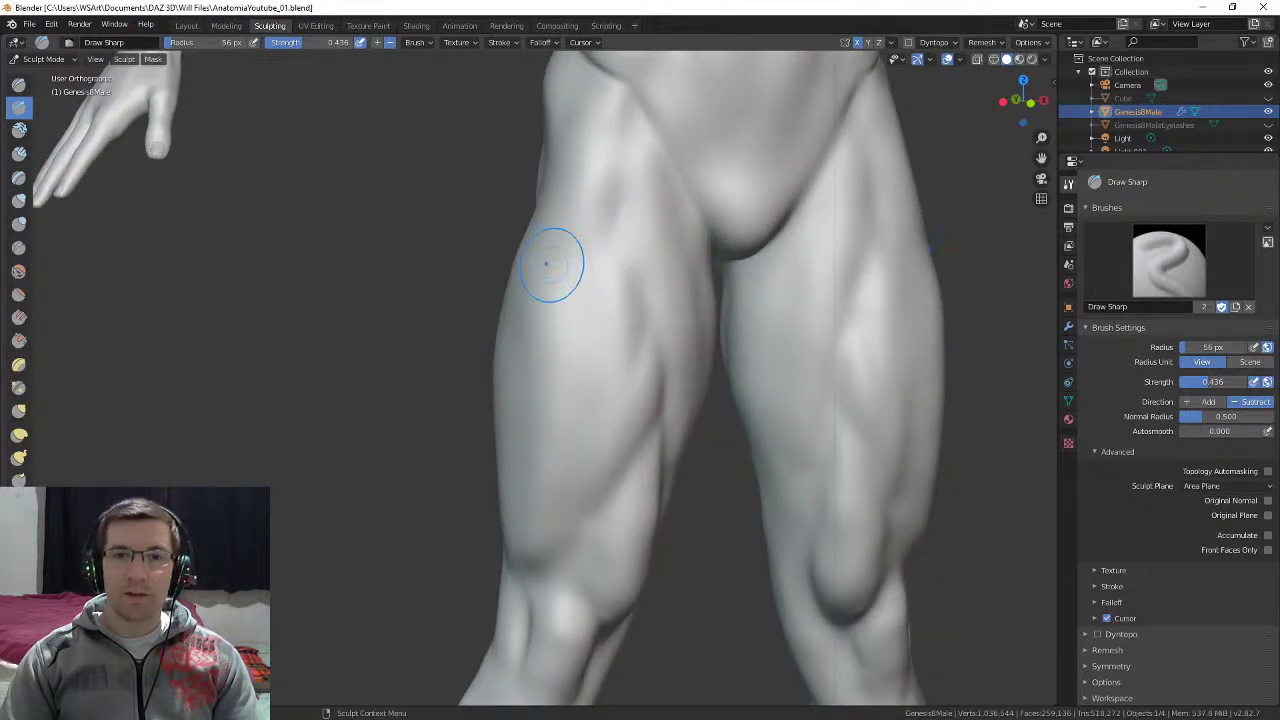
{"action": "mouse_move", "coordinate": [546, 264]}
{"action": "middle_mouse_down"}
{"action": "mouse_move", "coordinate": [640, 223]}
{"action": "mouse_move", "coordinate": [623, 223]}
{"action": "mouse_move", "coordinate": [613, 296]}
{"action": "middle_mouse_up"}
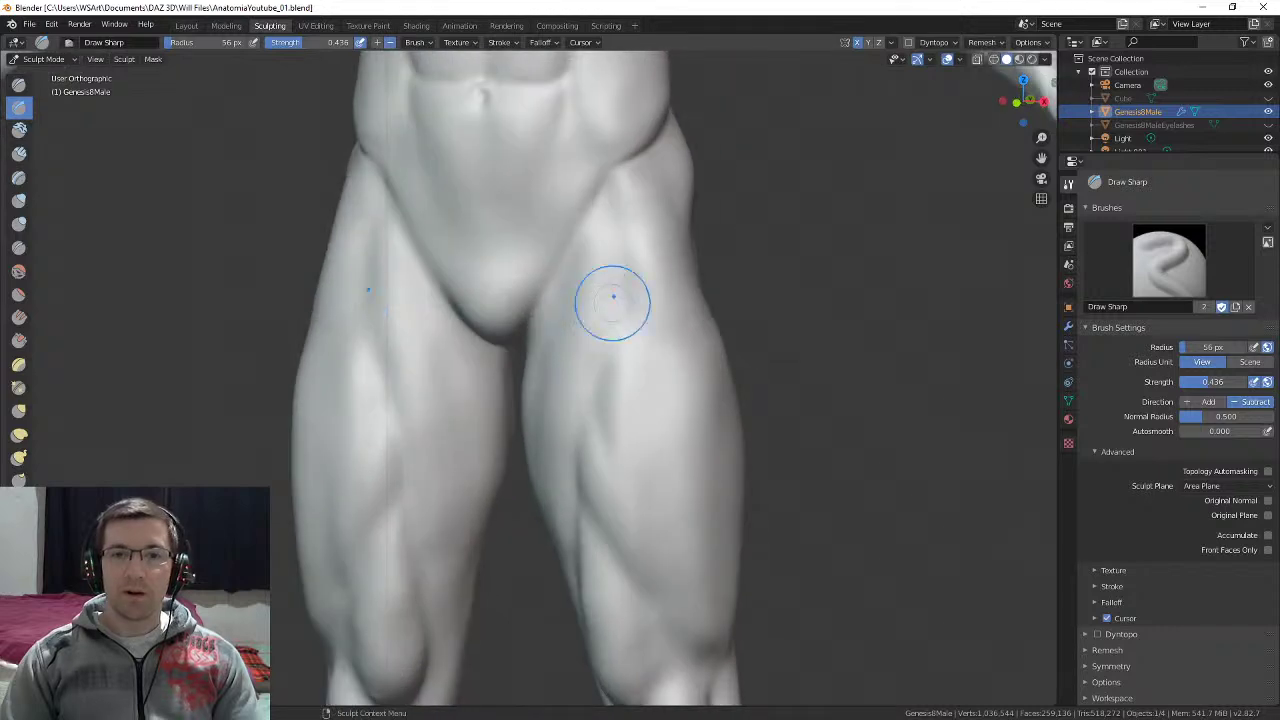
{"action": "mouse_move", "coordinate": [652, 352]}
{"action": "middle_mouse_down"}
{"action": "mouse_move", "coordinate": [612, 372]}
{"action": "mouse_move", "coordinate": [657, 262]}
{"action": "mouse_move", "coordinate": [706, 266]}
{"action": "middle_mouse_up"}
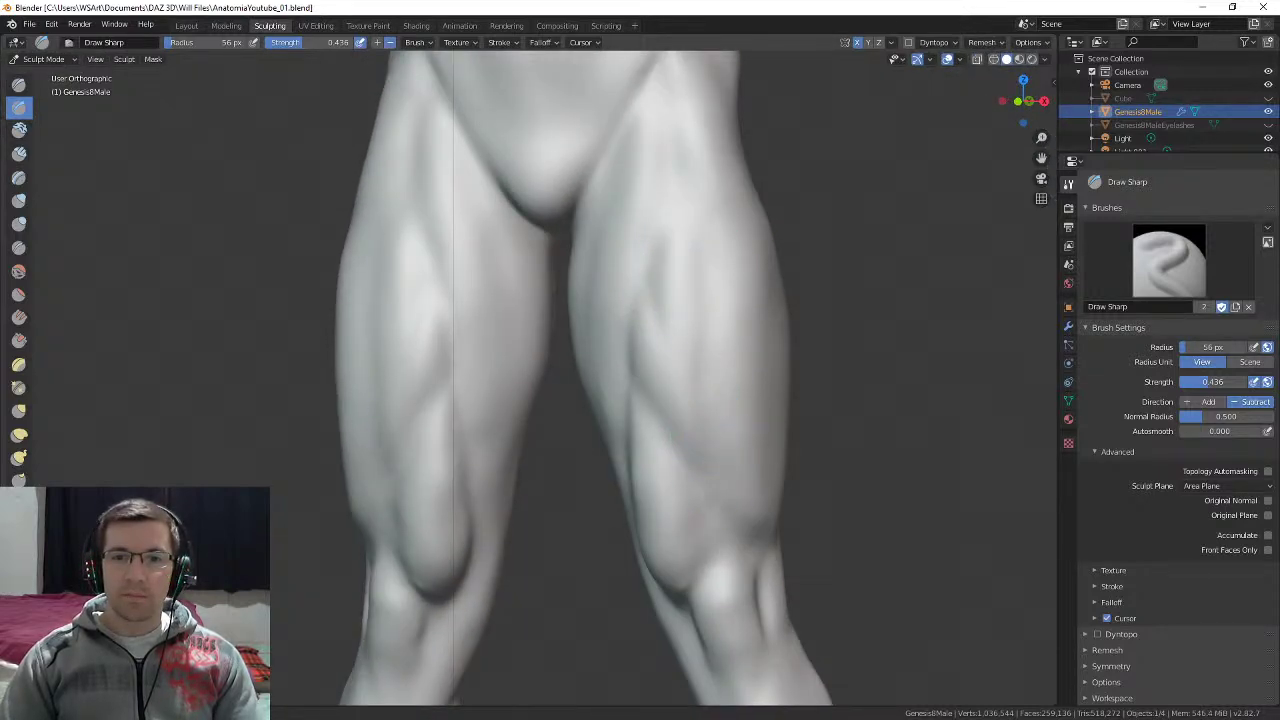
{"action": "mouse_move", "coordinate": [745, 545]}
{"action": "middle_mouse_down"}
{"action": "mouse_move", "coordinate": [571, 334]}
{"action": "mouse_move", "coordinate": [512, 317]}
{"action": "mouse_move", "coordinate": [605, 295]}
{"action": "mouse_move", "coordinate": [514, 300]}
{"action": "mouse_move", "coordinate": [580, 286]}
{"action": "mouse_move", "coordinate": [521, 305]}
{"action": "middle_mouse_up"}
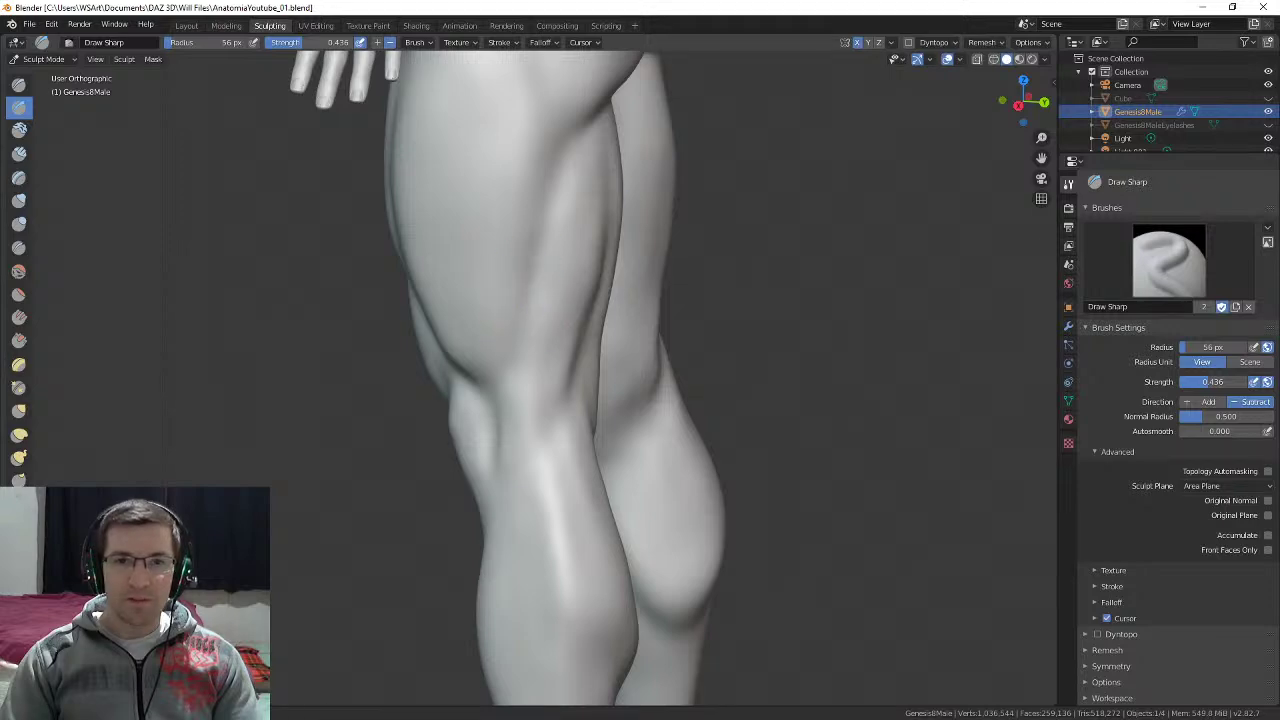
Step: Carve the long grooves between the shin and calf muscles down the outer side of both lower legs
{"action": "middle_click_drag", "start_coordinate": [540, 300], "coordinate": [480, 385], "text": "shift"}
{"action": "mouse_move", "coordinate": [610, 292]}
{"action": "middle_mouse_down"}
{"action": "mouse_move", "coordinate": [543, 300]}
{"action": "mouse_move", "coordinate": [585, 300]}
{"action": "middle_mouse_up"}
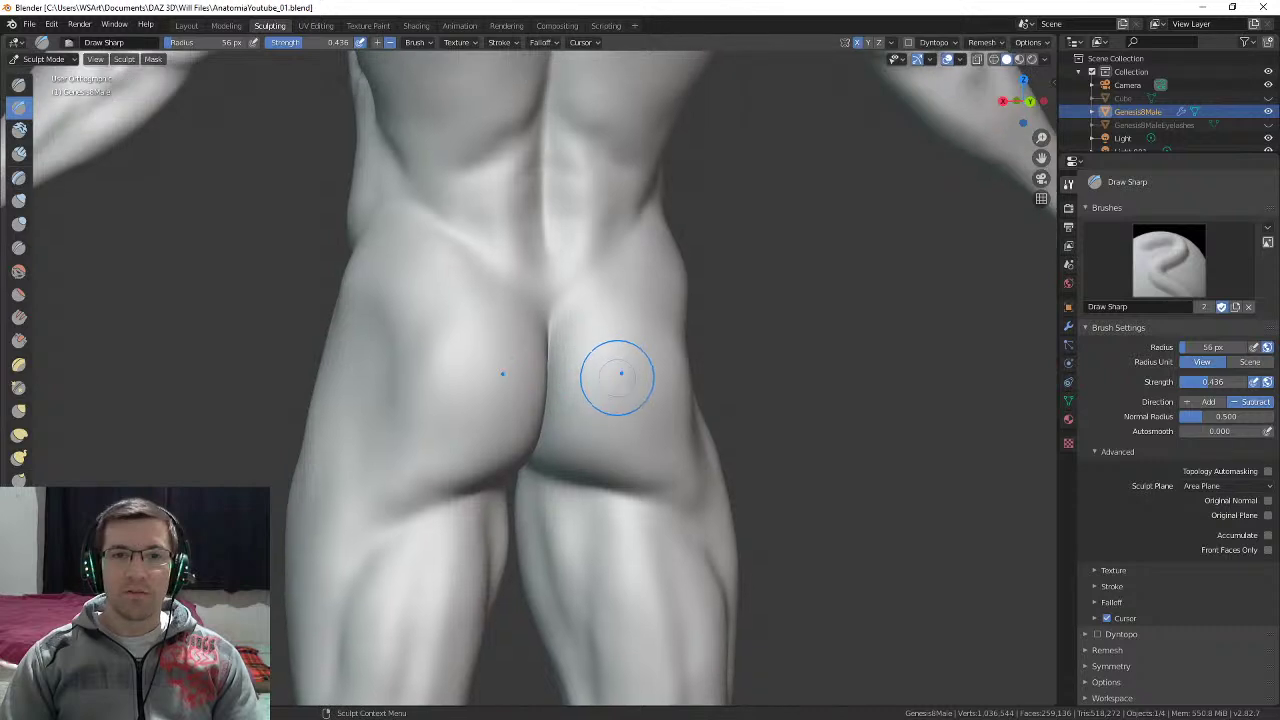
{"action": "middle_click_drag", "start_coordinate": [620, 340], "coordinate": [613, 434], "text": "ctrl"}
{"action": "middle_click_drag", "start_coordinate": [613, 434], "coordinate": [670, 190], "text": "shift"}
{"action": "mouse_move", "coordinate": [548, 322]}
{"action": "middle_mouse_down"}
{"action": "mouse_move", "coordinate": [597, 329]}
{"action": "mouse_move", "coordinate": [609, 298]}
{"action": "middle_mouse_up"}
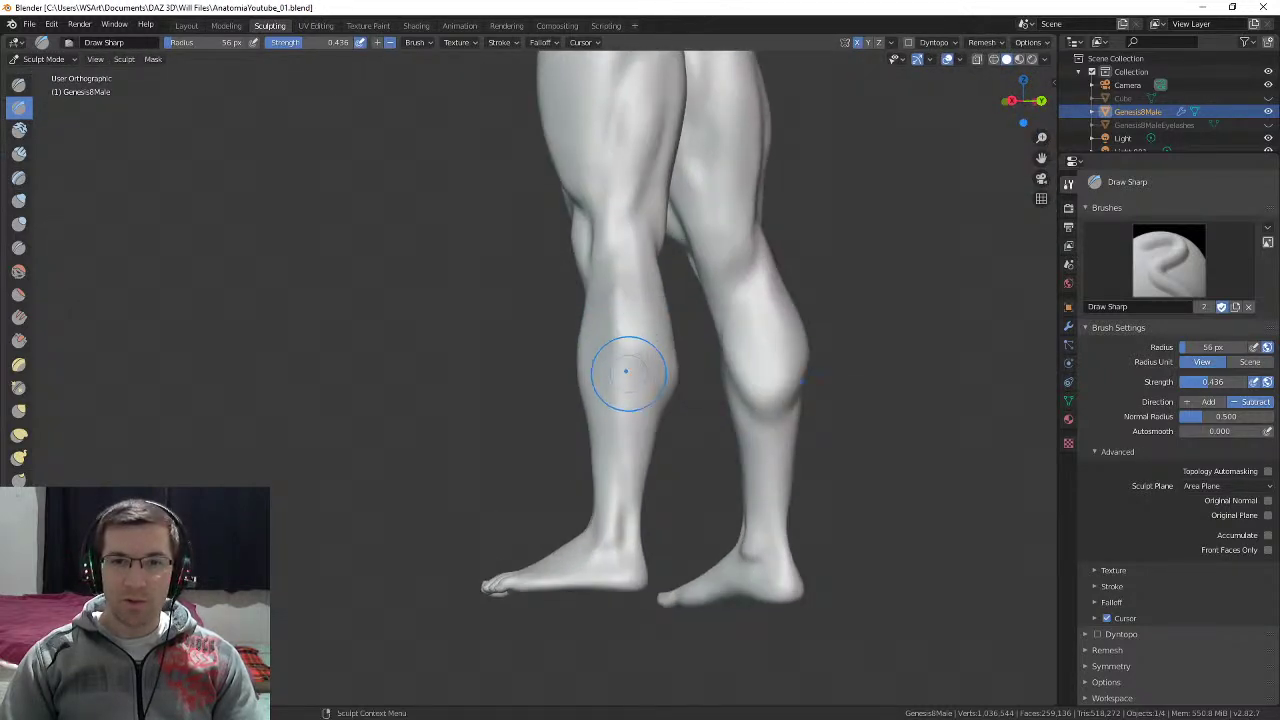
{"action": "mouse_move", "coordinate": [626, 371]}
{"action": "middle_mouse_down"}
{"action": "mouse_move", "coordinate": [652, 391]}
{"action": "mouse_move", "coordinate": [690, 330]}
{"action": "mouse_move", "coordinate": [710, 350]}
{"action": "mouse_move", "coordinate": [606, 306]}
{"action": "mouse_move", "coordinate": [648, 317]}
{"action": "mouse_move", "coordinate": [635, 312]}
{"action": "middle_mouse_up"}
{"action": "scroll", "coordinate": [705, 367], "scroll_direction": "up", "scroll_amount": 3}
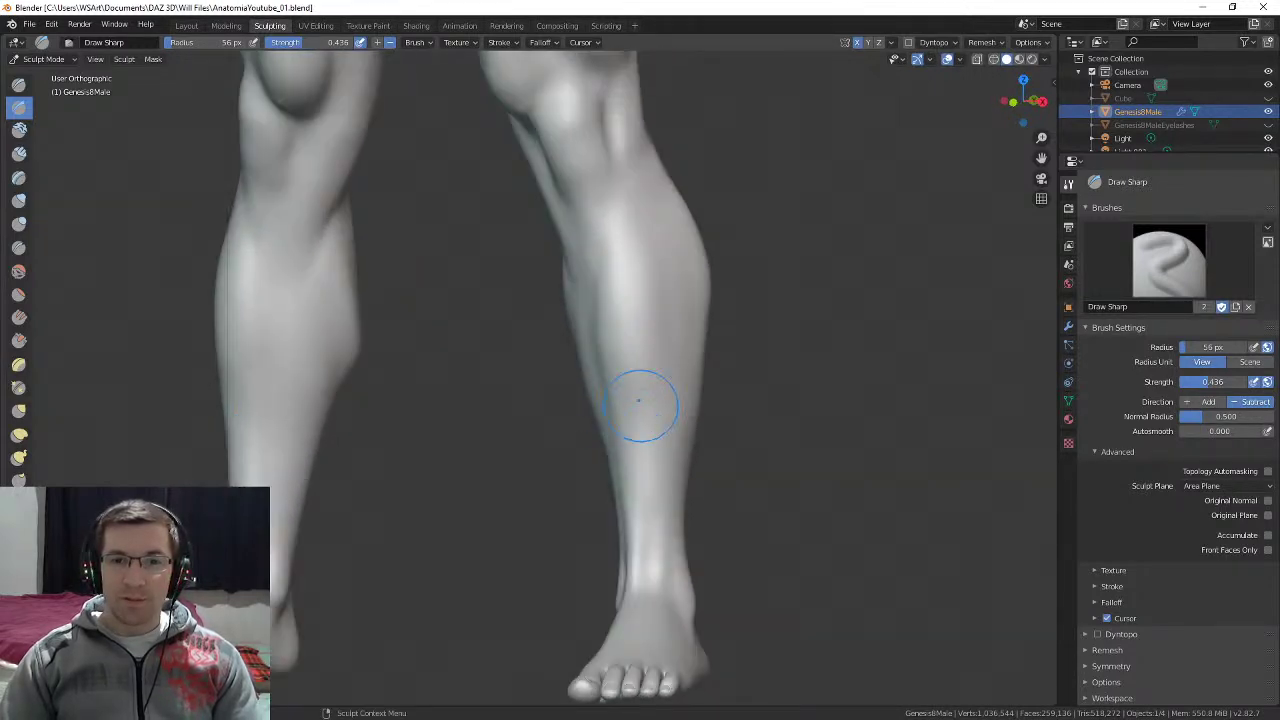
{"action": "mouse_move", "coordinate": [640, 404]}
{"action": "middle_mouse_down"}
{"action": "mouse_move", "coordinate": [630, 250]}
{"action": "mouse_move", "coordinate": [636, 293]}
{"action": "middle_mouse_up"}
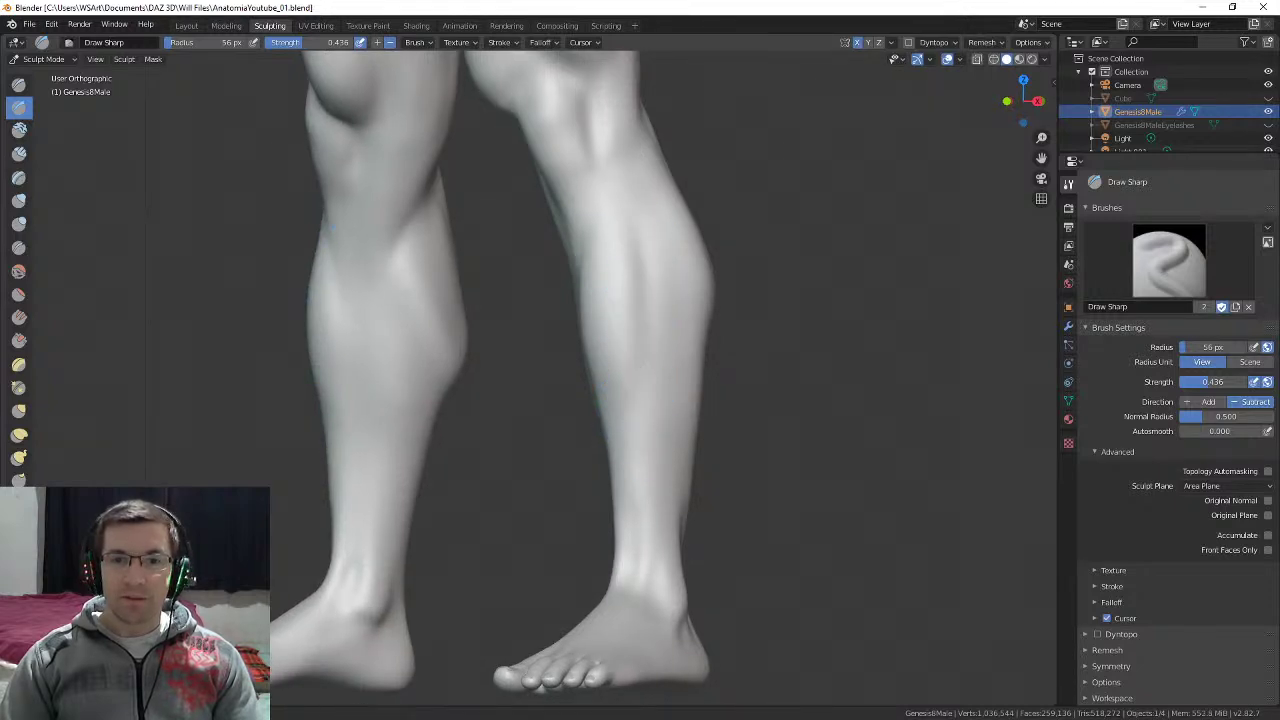
{"action": "mouse_move", "coordinate": [638, 440]}
{"action": "middle_mouse_down"}
{"action": "mouse_move", "coordinate": [574, 226]}
{"action": "mouse_move", "coordinate": [550, 451]}
{"action": "middle_mouse_up"}
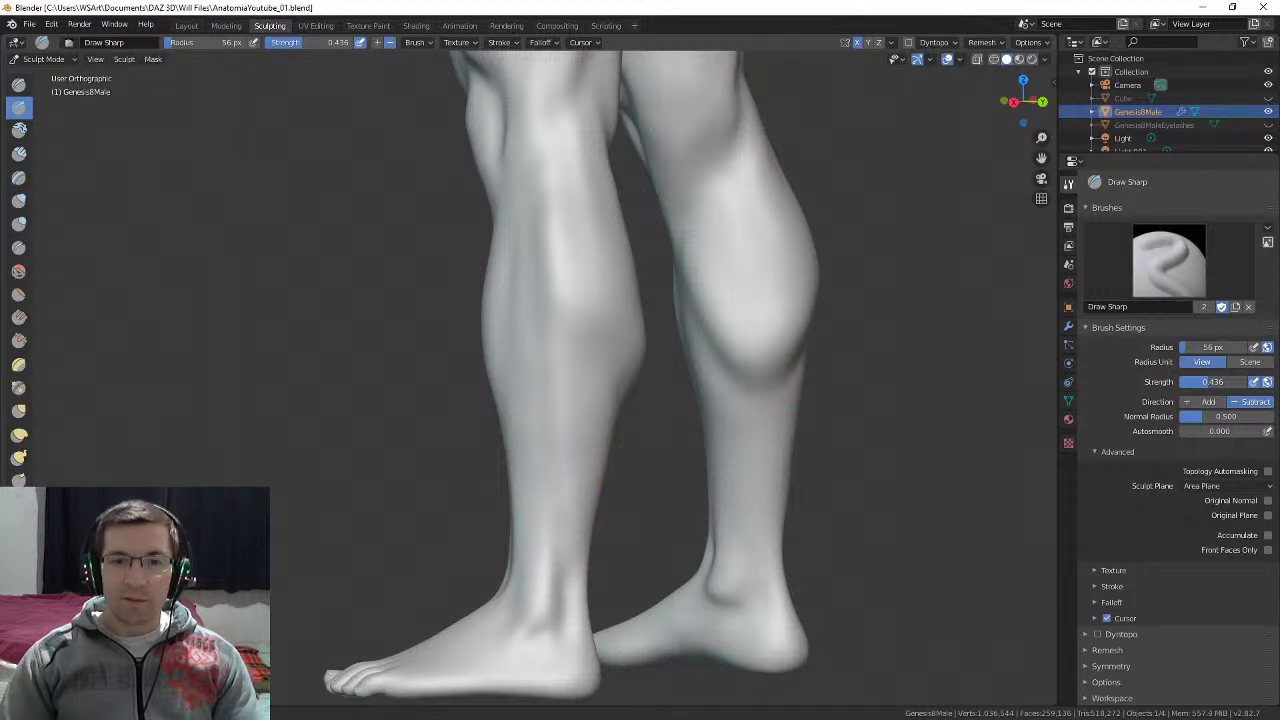
Step: Define the hollows around the ankle bones and along the heel tendon on both legs
{"action": "mouse_move", "coordinate": [557, 606]}
{"action": "middle_mouse_down"}
{"action": "mouse_move", "coordinate": [580, 629]}
{"action": "mouse_move", "coordinate": [620, 545]}
{"action": "mouse_move", "coordinate": [649, 534]}
{"action": "mouse_move", "coordinate": [634, 448]}
{"action": "middle_mouse_up"}
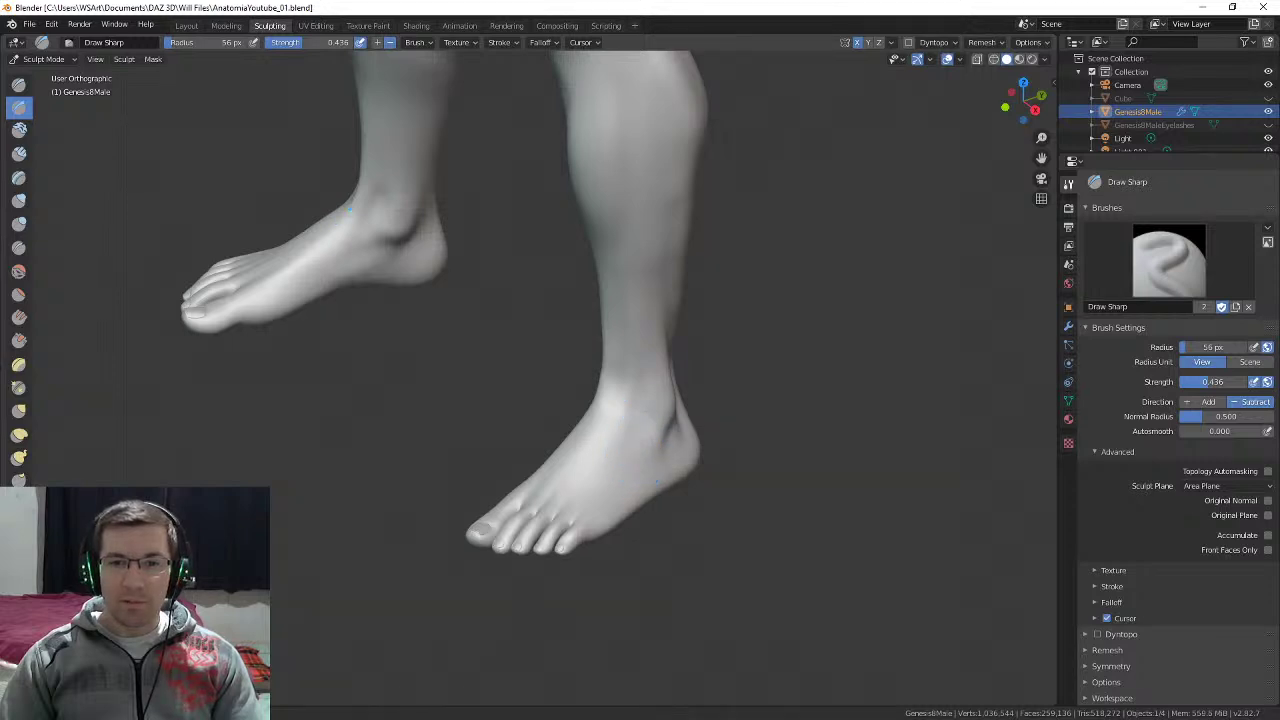
{"action": "middle_click_drag", "start_coordinate": [571, 491], "coordinate": [606, 480]}
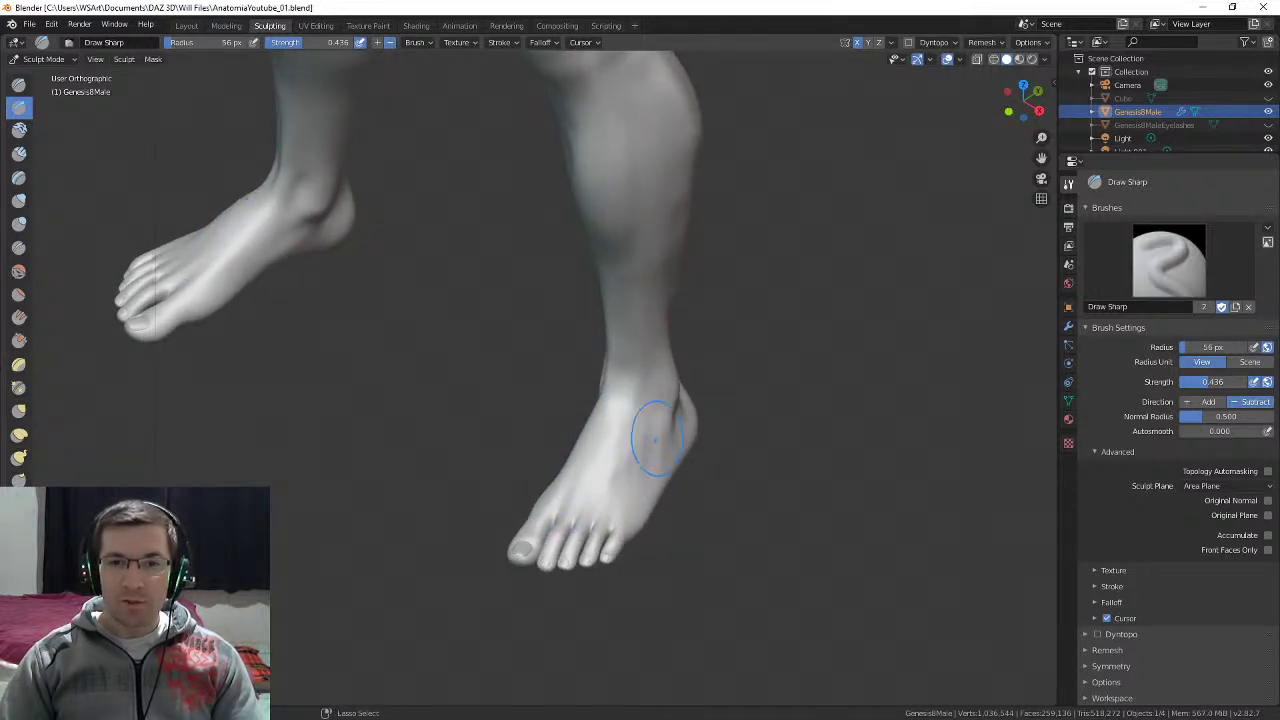
{"action": "middle_click_drag", "start_coordinate": [623, 471], "coordinate": [597, 458]}
{"action": "mouse_move", "coordinate": [652, 408]}
{"action": "middle_mouse_down"}
{"action": "mouse_move", "coordinate": [597, 342]}
{"action": "mouse_move", "coordinate": [592, 480]}
{"action": "middle_mouse_up"}
{"action": "mouse_move", "coordinate": [590, 372]}
{"action": "middle_mouse_down"}
{"action": "mouse_move", "coordinate": [542, 338]}
{"action": "mouse_move", "coordinate": [531, 271]}
{"action": "mouse_move", "coordinate": [497, 289]}
{"action": "mouse_move", "coordinate": [495, 358]}
{"action": "mouse_move", "coordinate": [466, 303]}
{"action": "mouse_move", "coordinate": [486, 347]}
{"action": "mouse_move", "coordinate": [523, 320]}
{"action": "middle_mouse_up"}
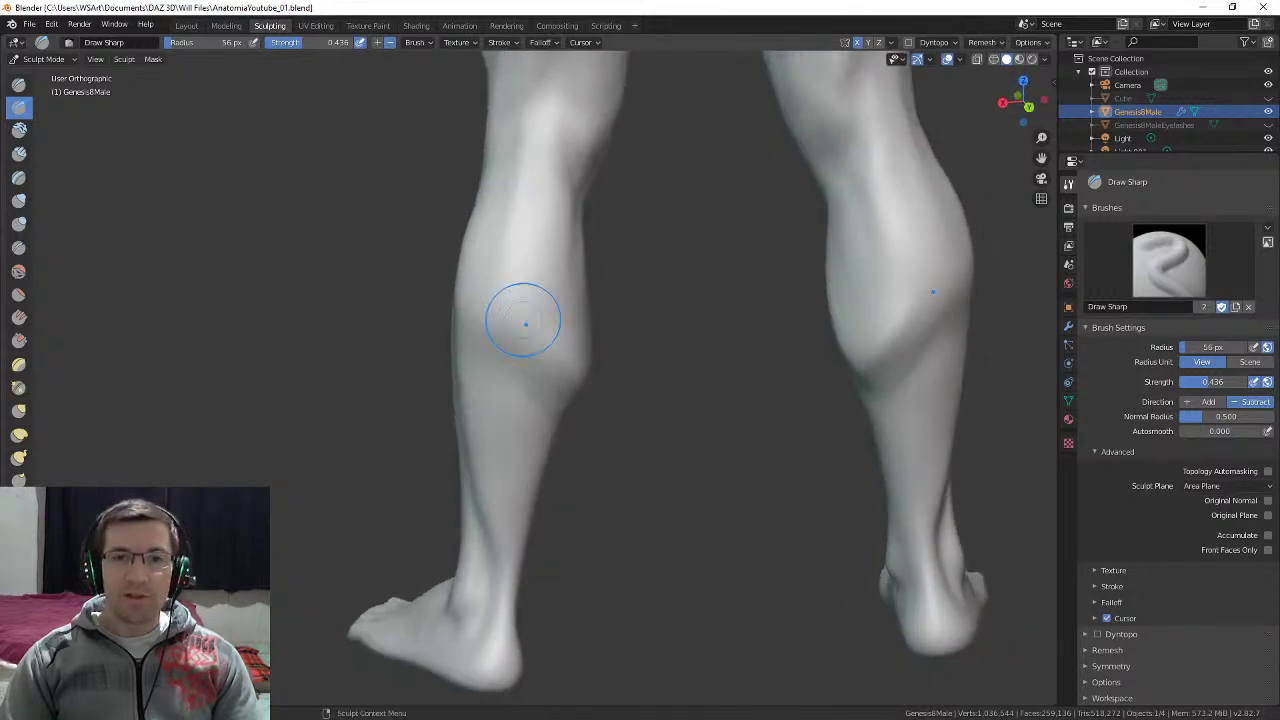
Step: Define the lower edge of the calf muscles on the back of both legs and smooth the transition below it
{"action": "mouse_move", "coordinate": [543, 400]}
{"action": "middle_mouse_down"}
{"action": "mouse_move", "coordinate": [546, 385]}
{"action": "mouse_move", "coordinate": [491, 320]}
{"action": "mouse_move", "coordinate": [562, 345]}
{"action": "middle_mouse_up"}
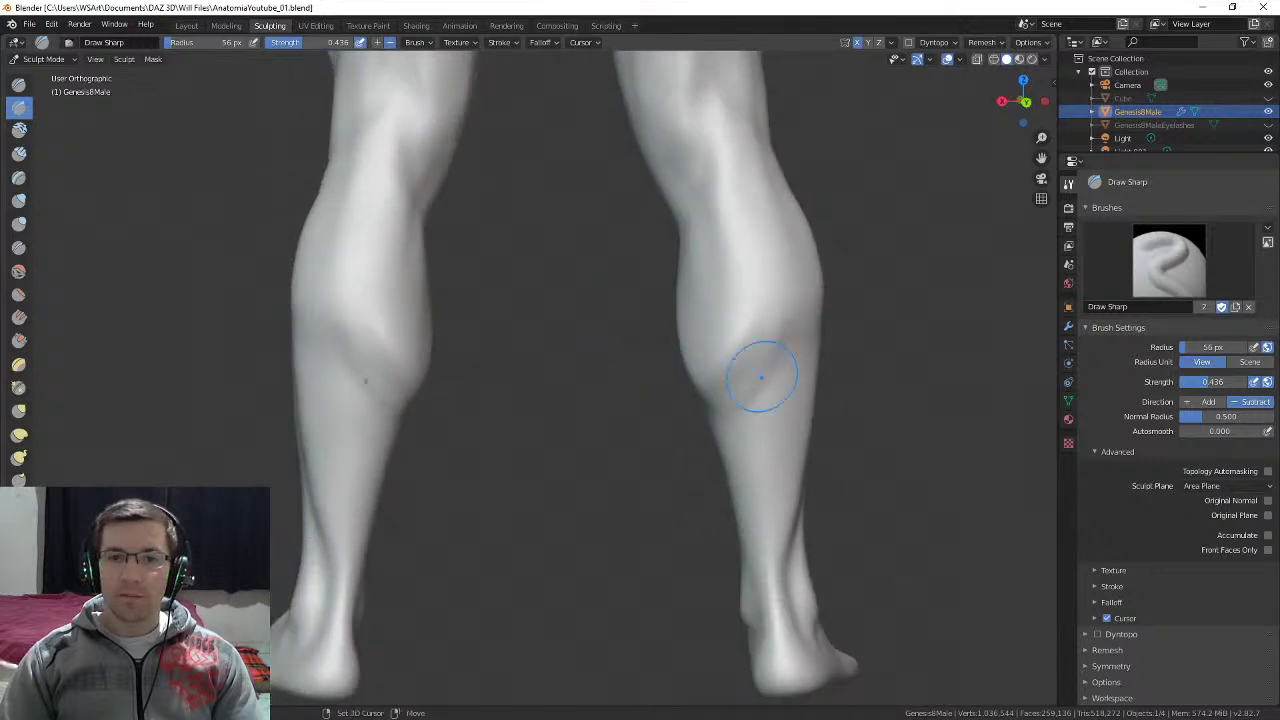
{"action": "mouse_move", "coordinate": [762, 376]}
{"action": "left_mouse_down", "text": "shift"}
{"action": "mouse_move", "coordinate": [752, 368]}
{"action": "mouse_move", "coordinate": [746, 392]}
{"action": "left_mouse_up", "text": "shift"}
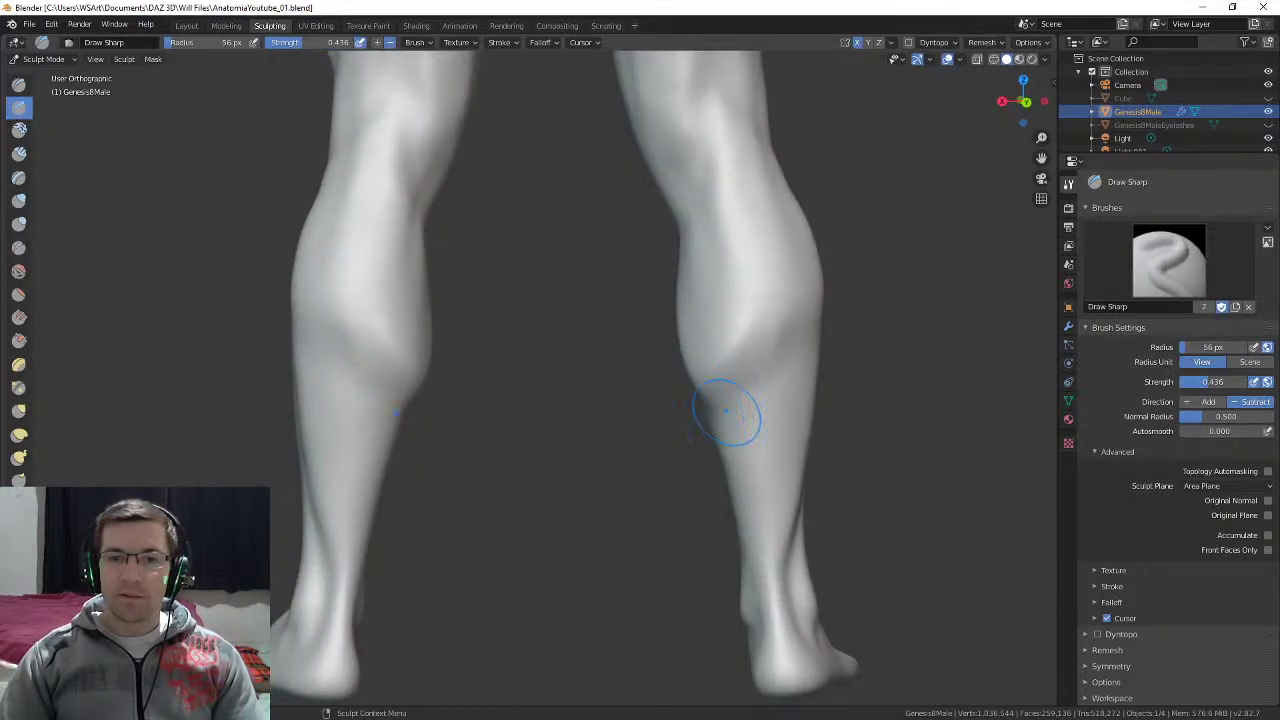
{"action": "mouse_move", "coordinate": [745, 402]}
{"action": "middle_mouse_down"}
{"action": "mouse_move", "coordinate": [788, 392]}
{"action": "mouse_move", "coordinate": [686, 286]}
{"action": "middle_mouse_up"}
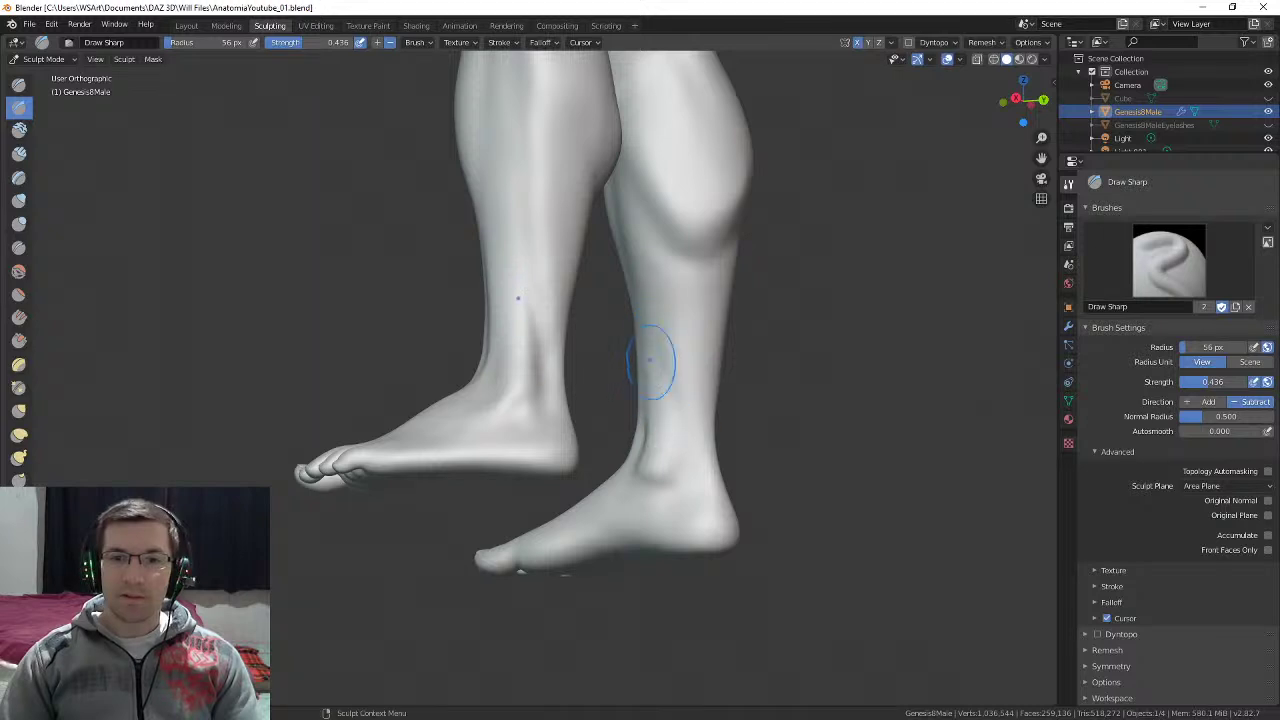
Step: Refine the muscle definition along the shin and inner side of both lower legs
{"action": "middle_click_drag", "start_coordinate": [492, 270], "coordinate": [623, 294]}
{"action": "middle_click_drag", "start_coordinate": [540, 300], "coordinate": [580, 371], "text": "shift"}
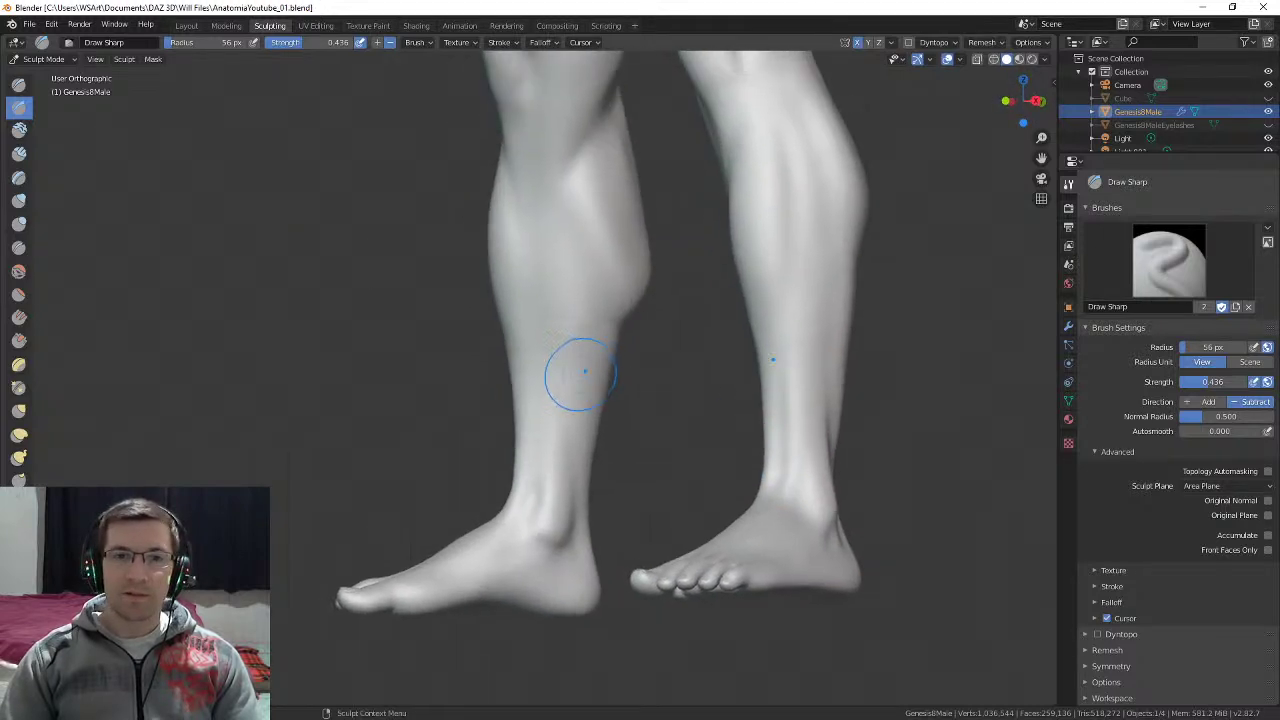
{"action": "middle_click_drag", "start_coordinate": [510, 263], "coordinate": [532, 286]}
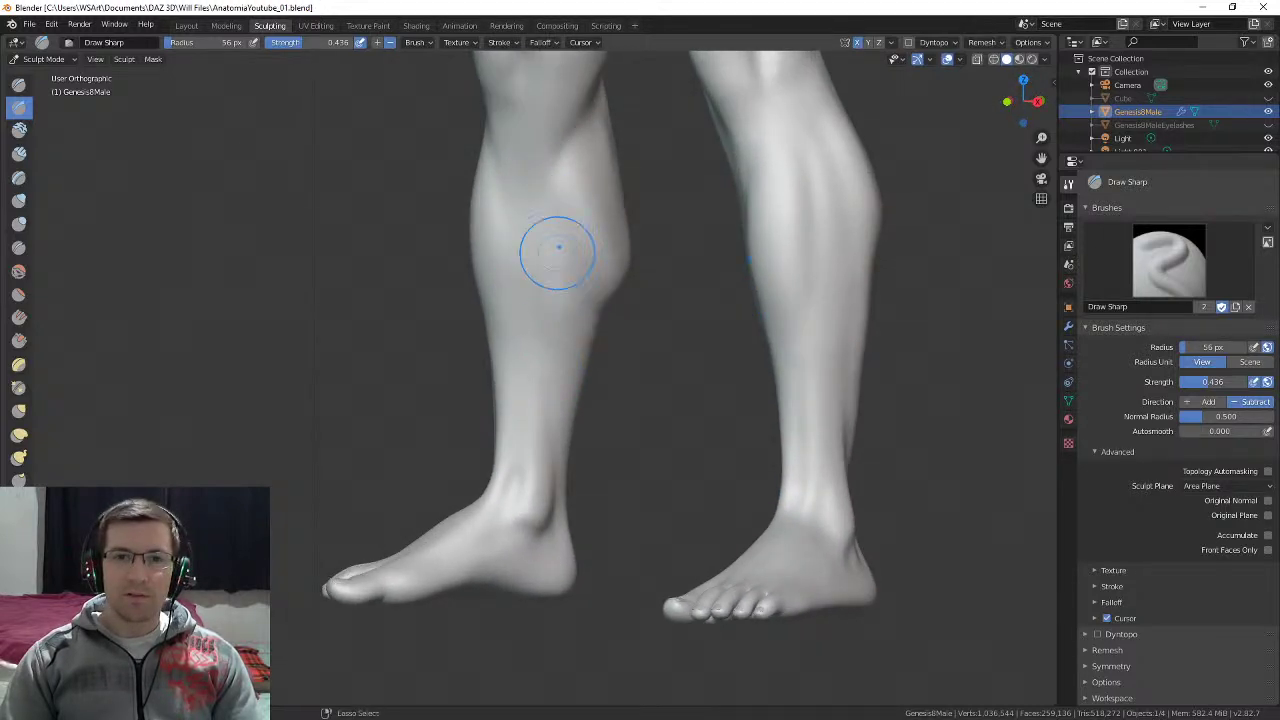
Step: Sharpen the split between the inner teardrop muscle and the central quadriceps above both knees
{"action": "middle_click_drag", "start_coordinate": [565, 370], "coordinate": [695, 402]}
{"action": "mouse_move", "coordinate": [685, 240]}
{"action": "middle_mouse_down"}
{"action": "mouse_move", "coordinate": [637, 237]}
{"action": "mouse_move", "coordinate": [702, 246]}
{"action": "middle_mouse_up"}
{"action": "middle_click_drag", "start_coordinate": [690, 250], "coordinate": [694, 440], "text": "shift"}
{"action": "middle_click_drag", "start_coordinate": [648, 276], "coordinate": [609, 391], "text": "shift"}
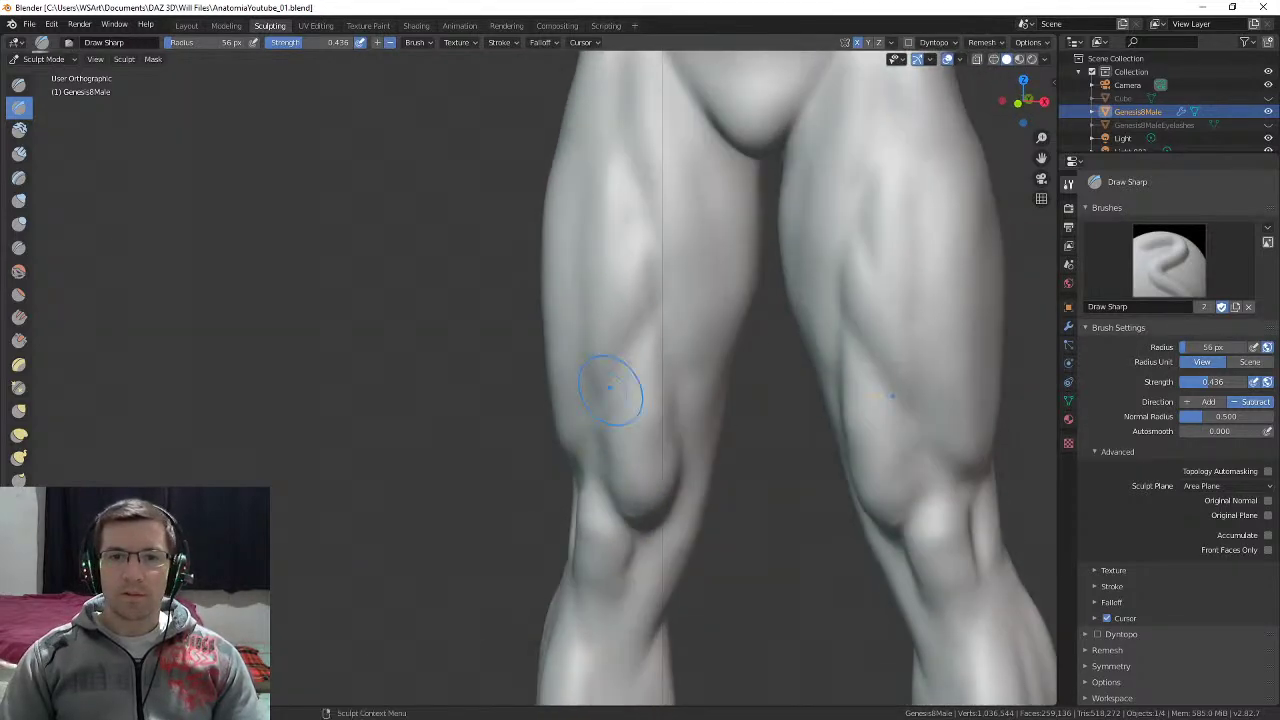
{"action": "middle_click_drag", "start_coordinate": [602, 270], "coordinate": [636, 402], "text": "shift"}
{"action": "middle_click_drag", "start_coordinate": [643, 527], "coordinate": [680, 472], "text": "shift"}
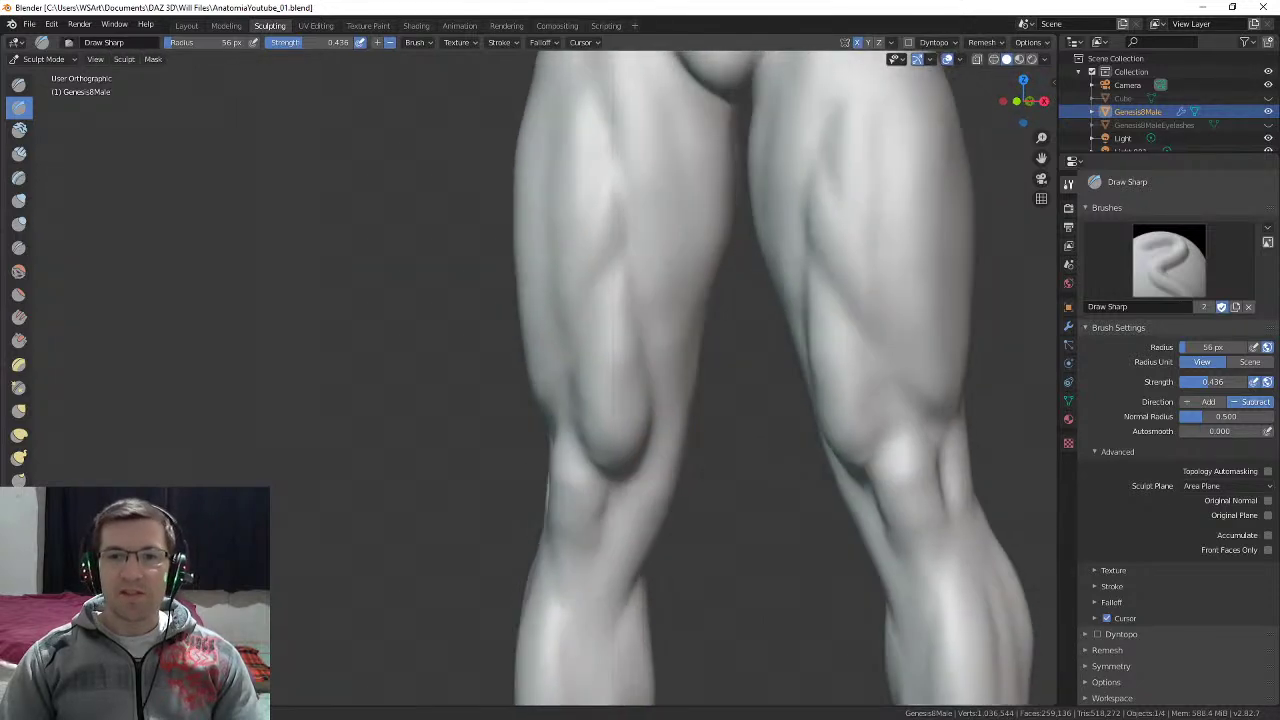
Step: Examine the thigh definition up close and the overall proportions of the figure's torso and legs from the front
{"action": "middle_click_drag", "start_coordinate": [780, 330], "coordinate": [640, 375], "text": "shift"}
{"action": "middle_click_drag", "start_coordinate": [732, 424], "coordinate": [675, 430]}
{"action": "middle_click_drag", "start_coordinate": [680, 384], "coordinate": [684, 418], "text": "shift"}
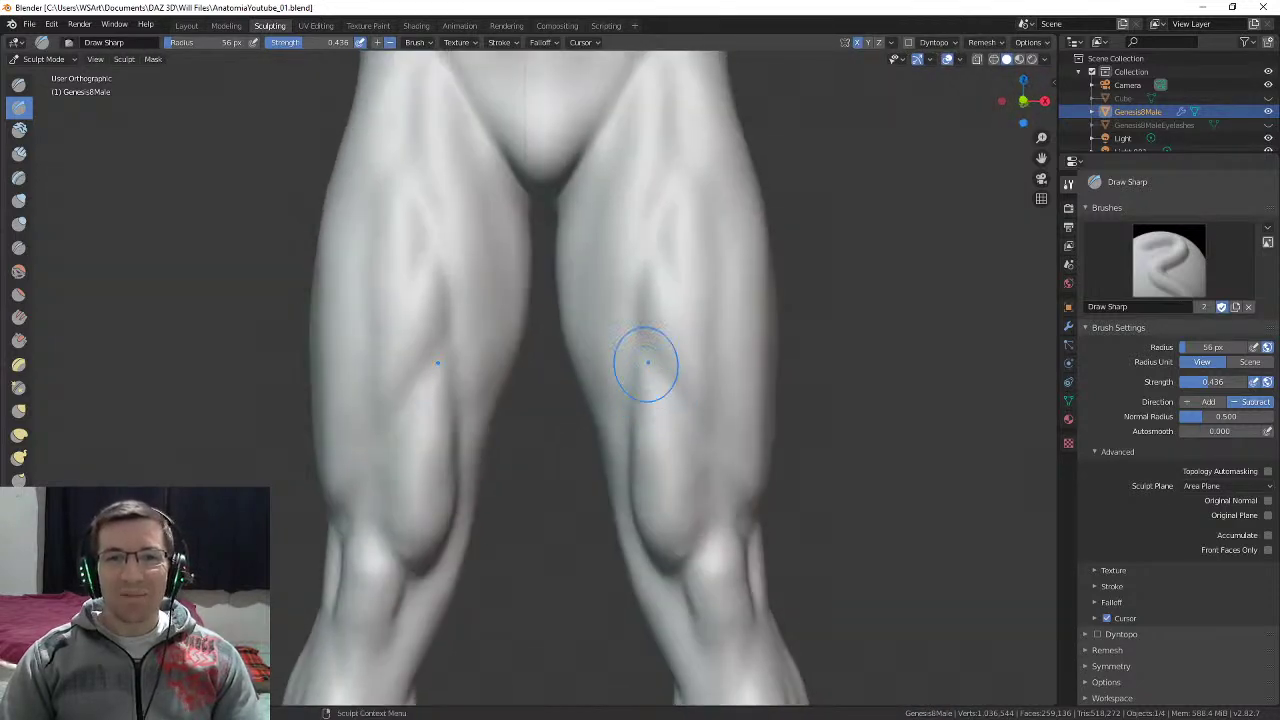
{"action": "middle_click_drag", "start_coordinate": [600, 305], "coordinate": [646, 308]}
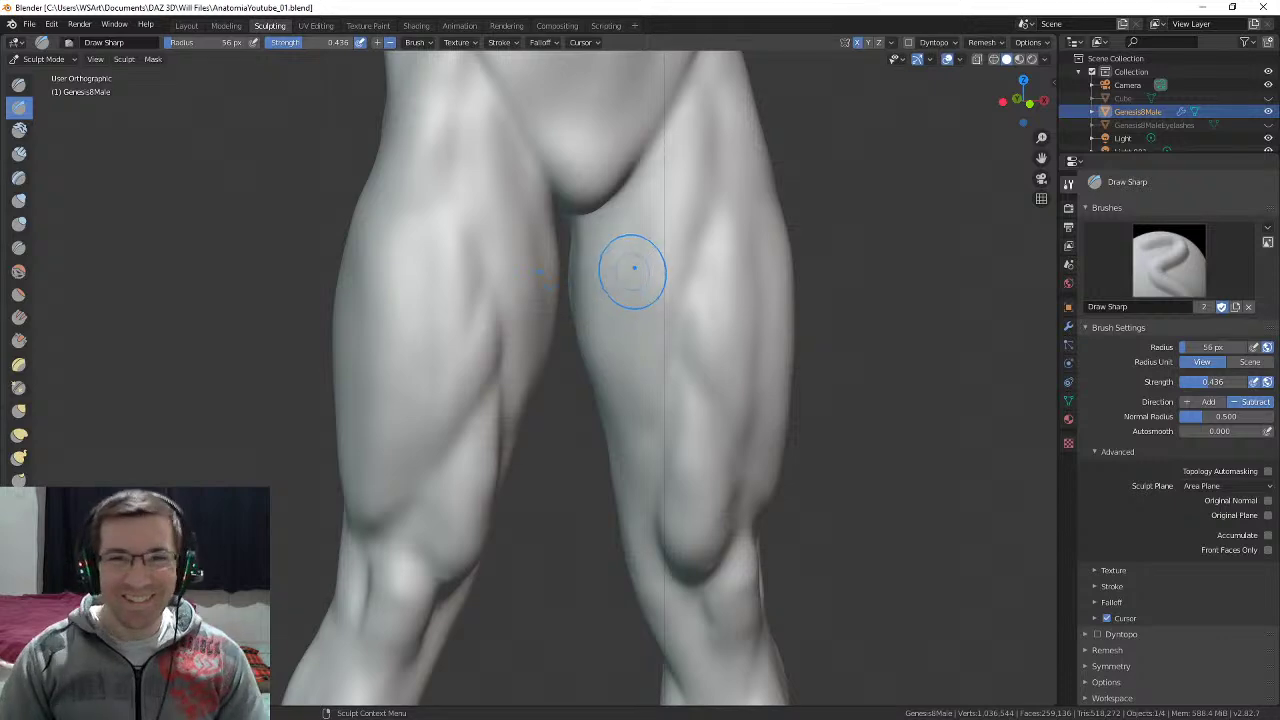
{"action": "scroll", "coordinate": [620, 240], "scroll_direction": "down", "scroll_amount": 6}
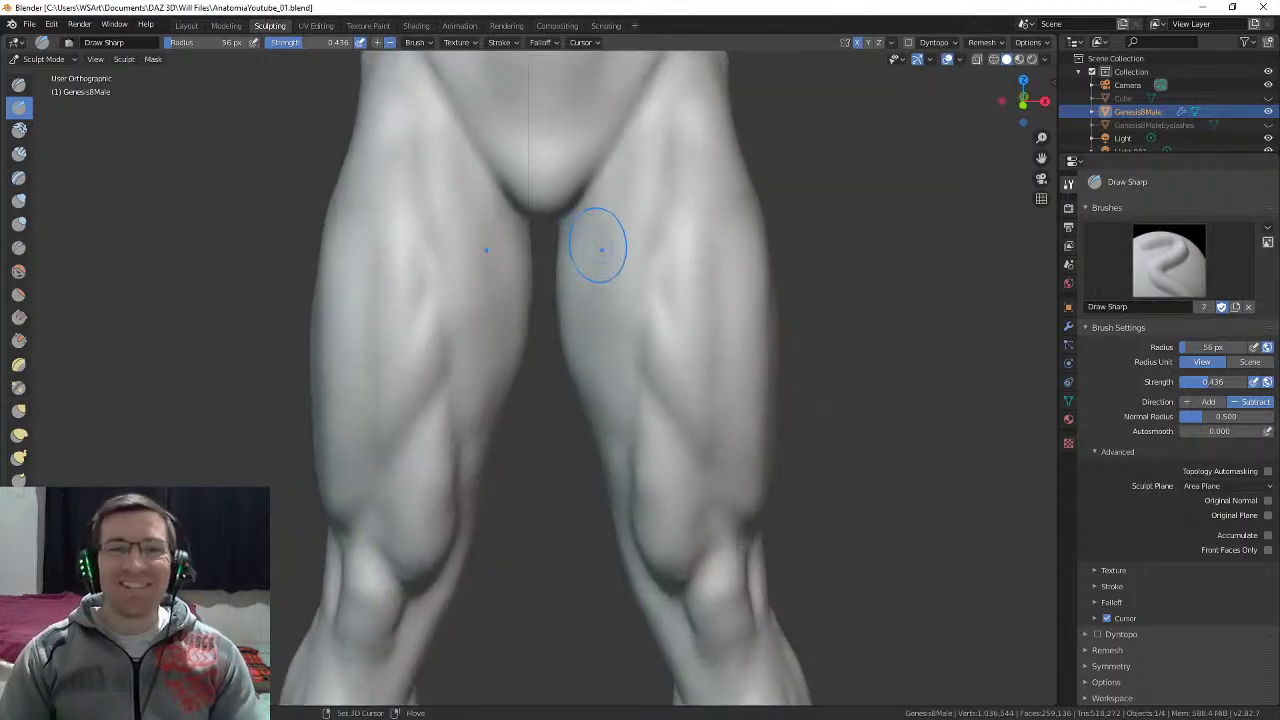
{"action": "scroll", "coordinate": [630, 290], "scroll_direction": "down", "scroll_amount": 2}
{"action": "middle_click_drag", "start_coordinate": [638, 298], "coordinate": [628, 360], "text": "shift"}
{"action": "middle_click_drag", "start_coordinate": [628, 360], "coordinate": [545, 374]}
{"action": "scroll", "coordinate": [625, 365], "scroll_direction": "down", "scroll_amount": 3}
{"action": "scroll", "coordinate": [568, 383], "scroll_direction": "up", "scroll_amount": 3}
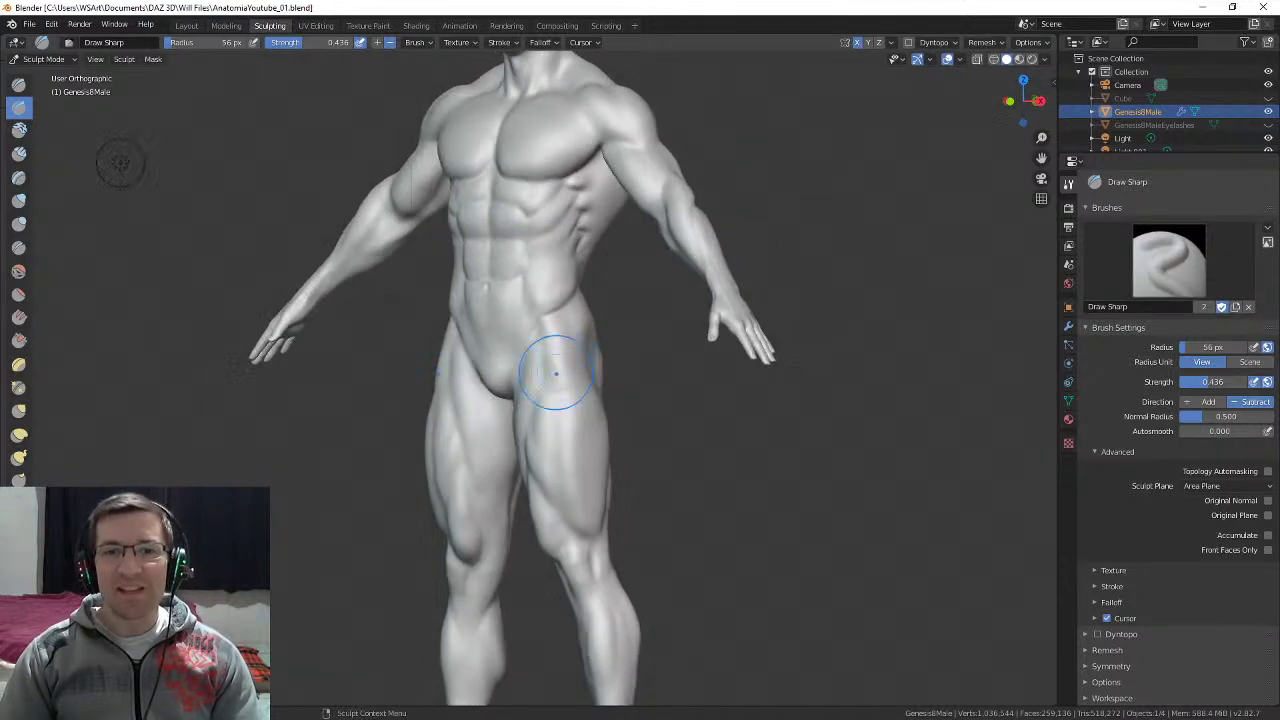
{"action": "scroll", "coordinate": [595, 350], "scroll_direction": "down", "scroll_amount": 2}
{"action": "scroll", "coordinate": [618, 333], "scroll_direction": "up", "scroll_amount": 3}
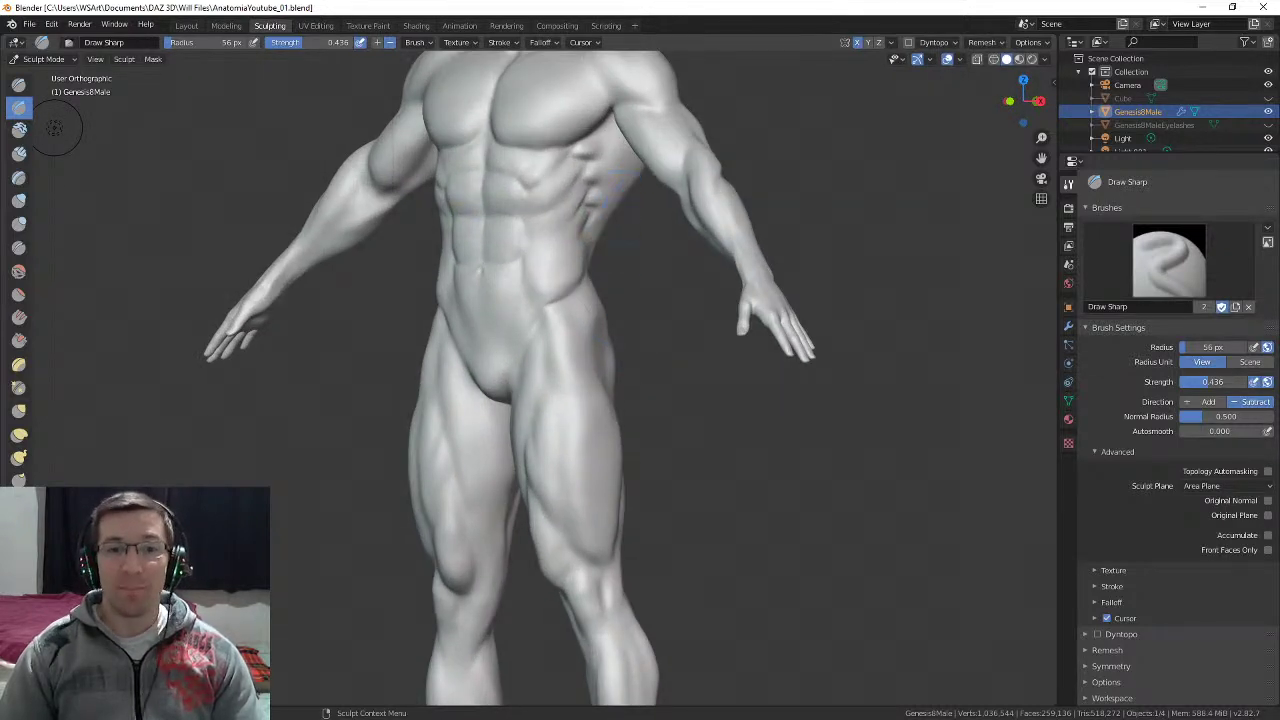
{"action": "mouse_move", "coordinate": [566, 365]}
{"action": "middle_mouse_down"}
{"action": "mouse_move", "coordinate": [563, 386]}
{"action": "mouse_move", "coordinate": [570, 333]}
{"action": "middle_mouse_up"}
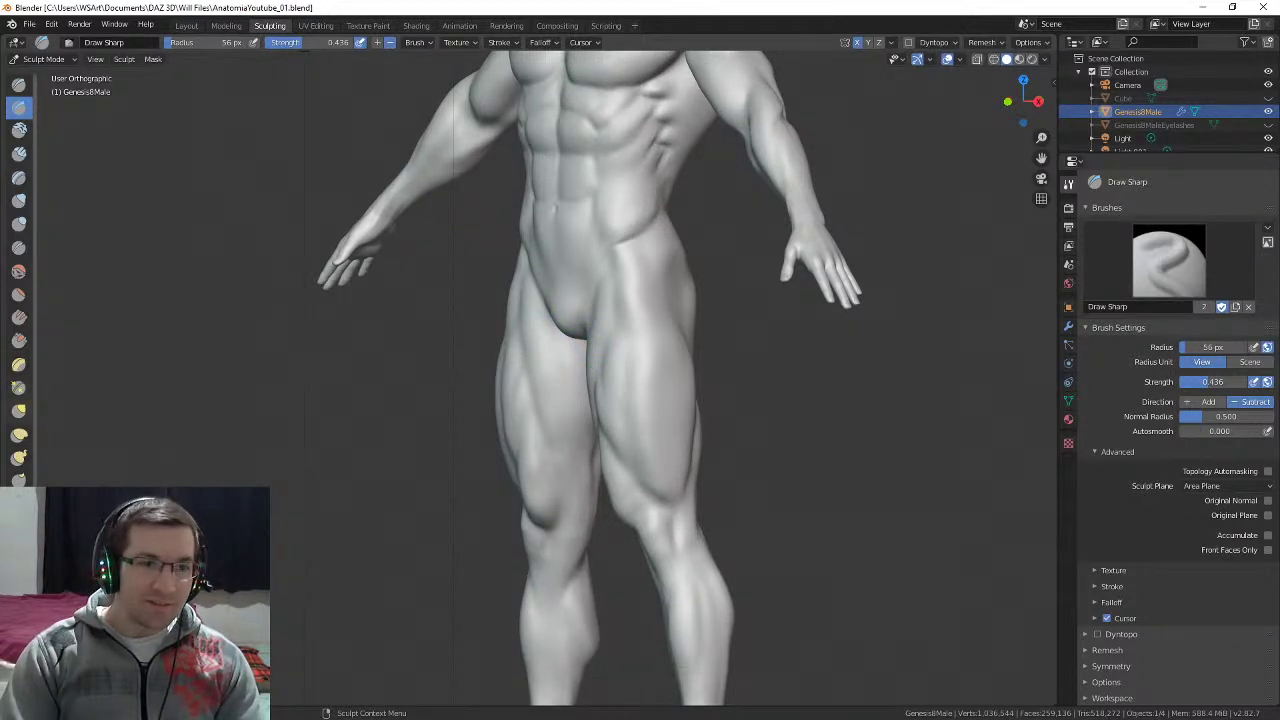
Step: Pull the inner thighs closer together with the Grab brush at a 92 px radius, and reduce its radius to 42 px
{"action": "left_click", "coordinate": [19, 409]}
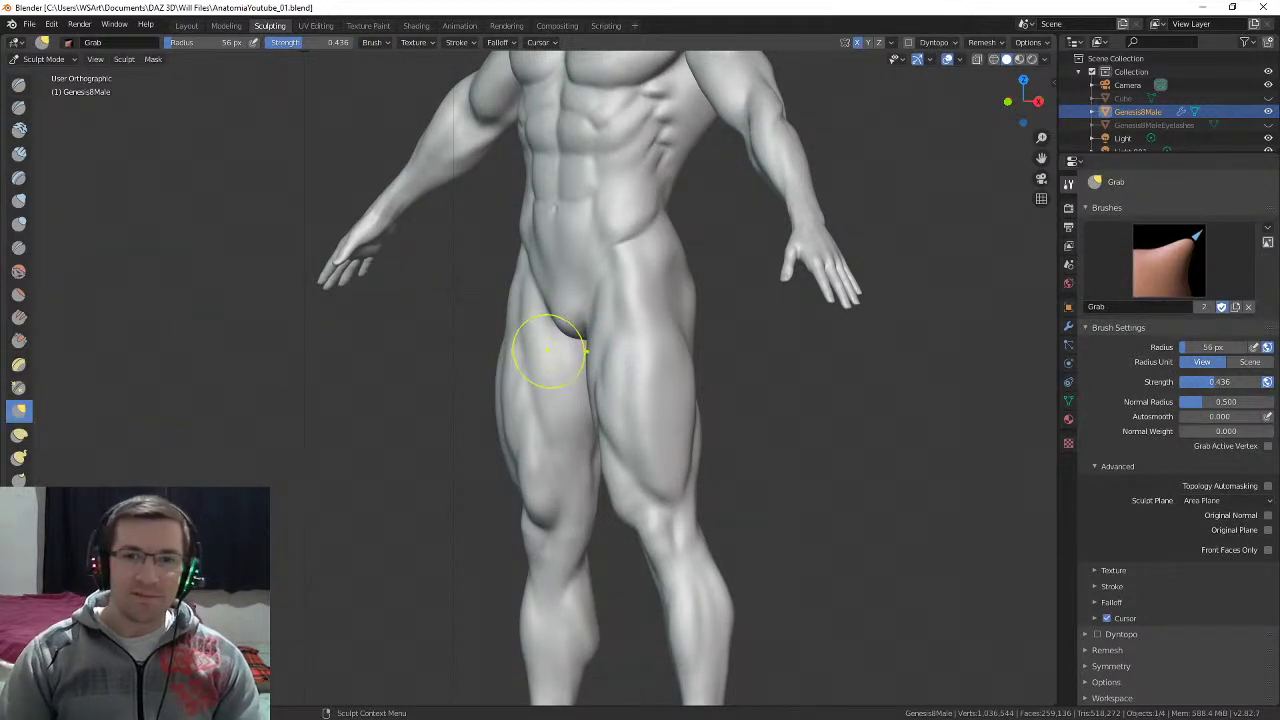
{"action": "middle_click_drag", "start_coordinate": [595, 391], "coordinate": [600, 398]}
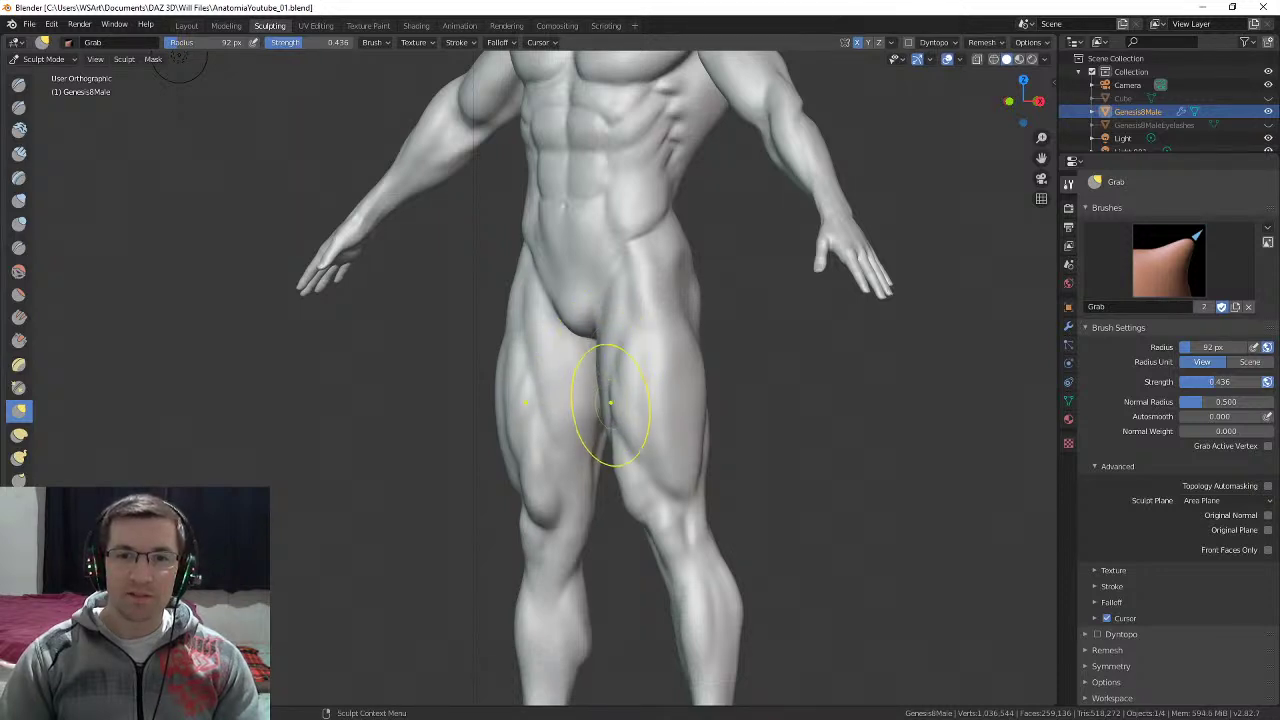
{"action": "left_click_drag", "start_coordinate": [611, 403], "coordinate": [602, 404]}
{"action": "middle_click_drag", "start_coordinate": [610, 455], "coordinate": [643, 481]}
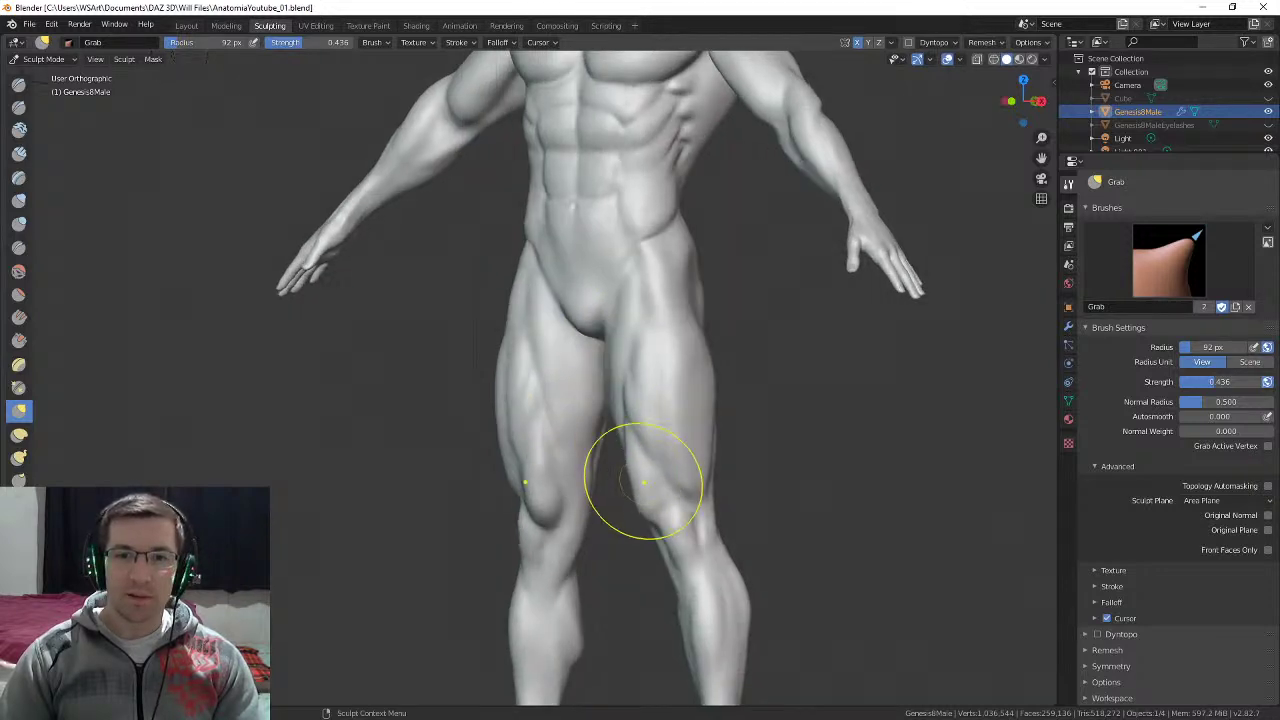
{"action": "key", "text": "f"}
{"action": "left_click", "coordinate": [590, 484]}
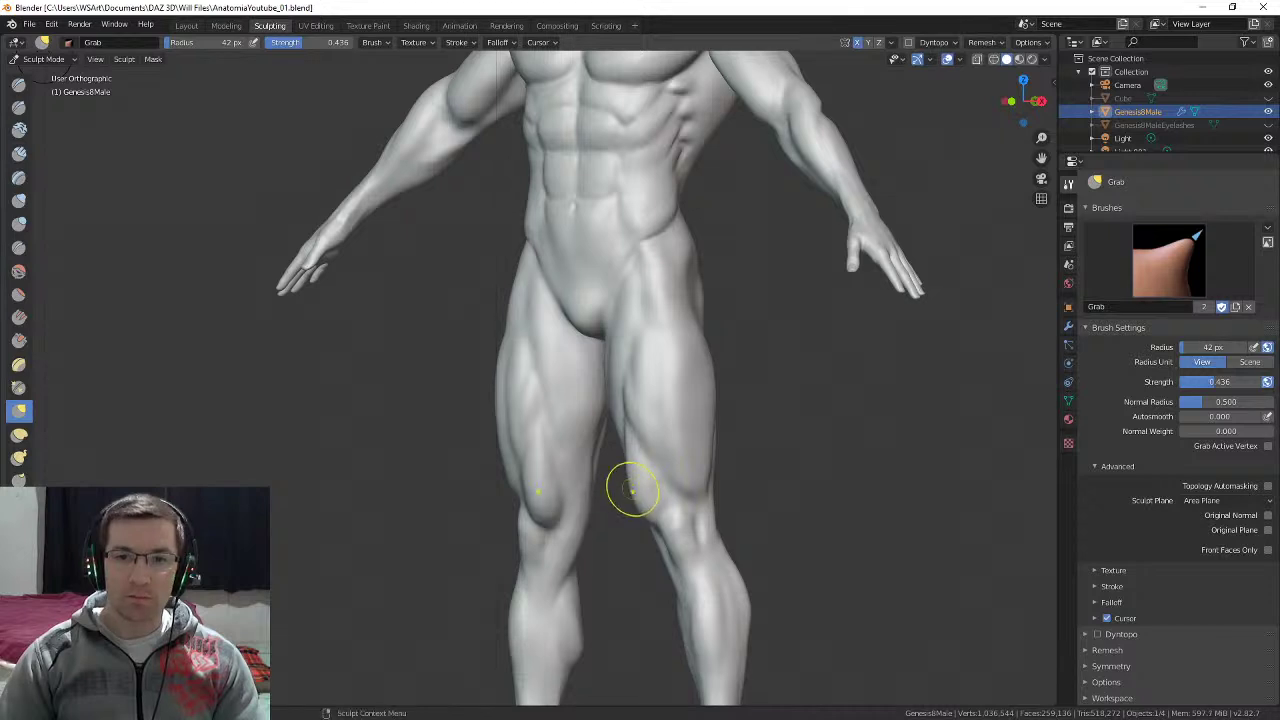
{"action": "mouse_move", "coordinate": [620, 482]}
{"action": "middle_mouse_down"}
{"action": "mouse_move", "coordinate": [632, 376]}
{"action": "mouse_move", "coordinate": [414, 317]}
{"action": "middle_mouse_up"}
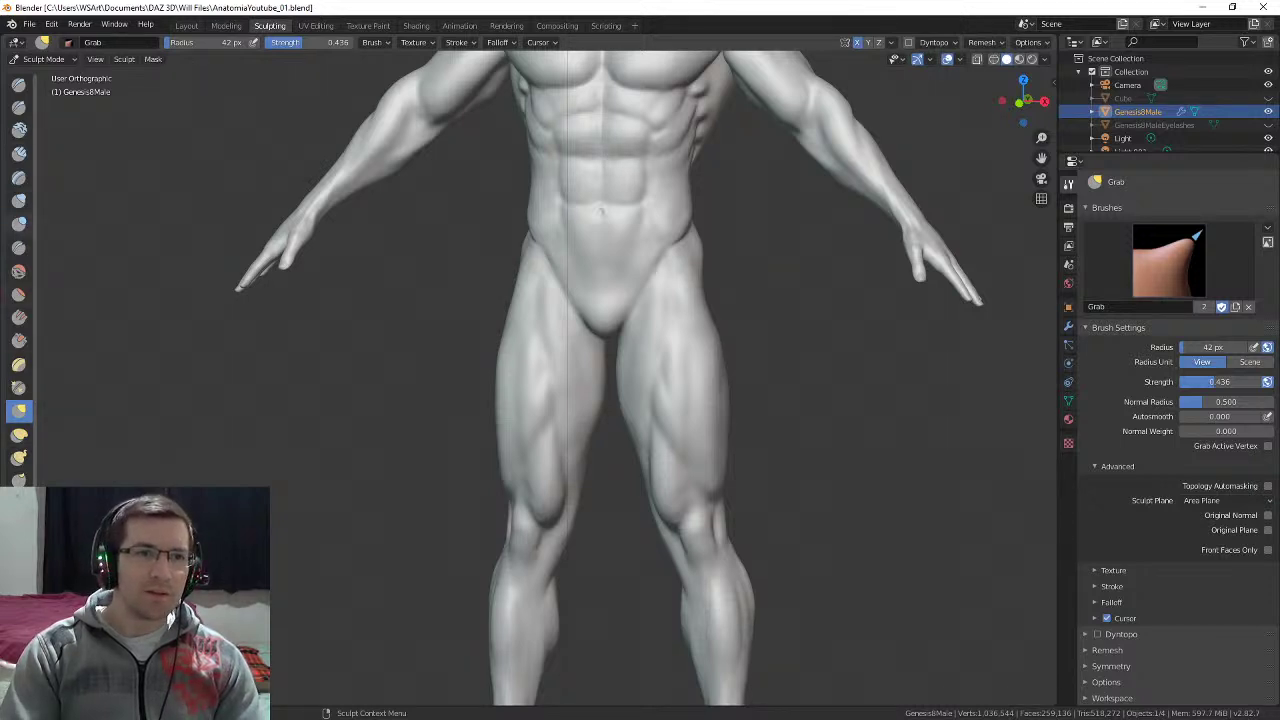
Step: Add volume to the upper inner thighs below the crotch using the Inflate brush at an 83 px radius
{"action": "left_click", "coordinate": [18, 200]}
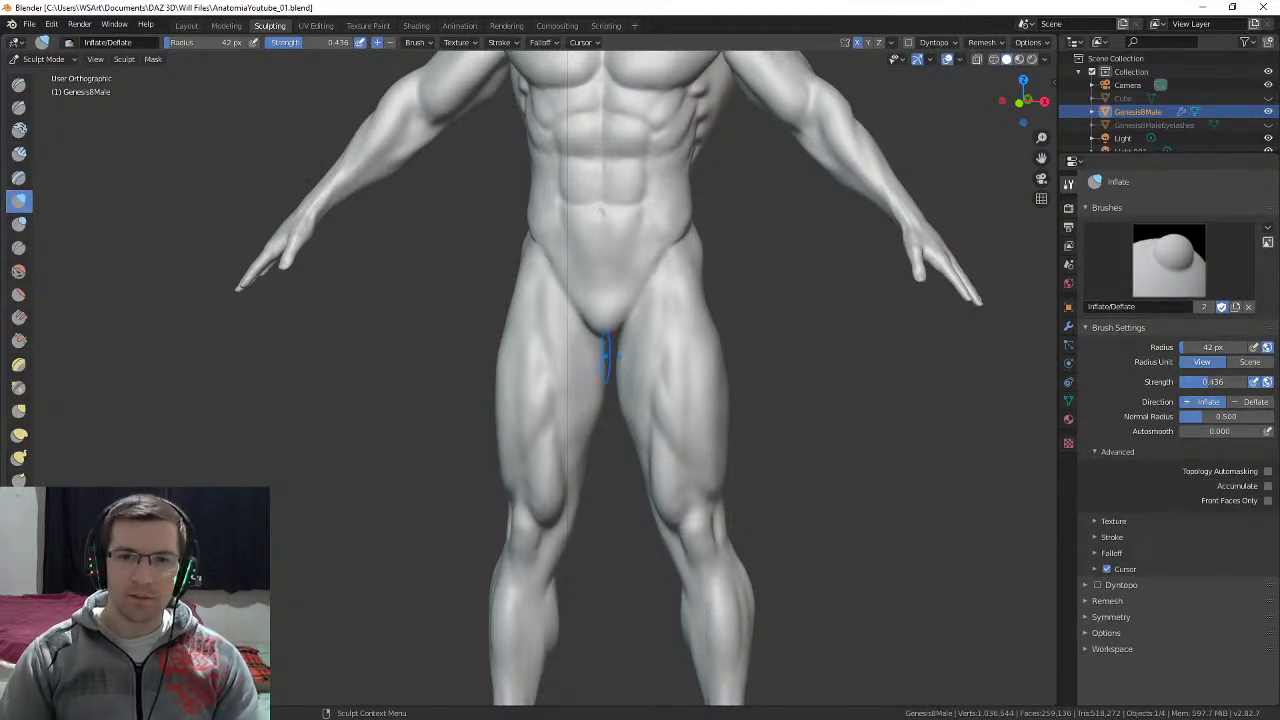
{"action": "mouse_move", "coordinate": [605, 356]}
{"action": "middle_mouse_down"}
{"action": "mouse_move", "coordinate": [668, 347]}
{"action": "mouse_move", "coordinate": [619, 346]}
{"action": "middle_mouse_up"}
{"action": "key", "text": "f"}
{"action": "left_click", "coordinate": [690, 347]}
{"action": "mouse_move", "coordinate": [619, 346]}
{"action": "left_mouse_down"}
{"action": "mouse_move", "coordinate": [624, 325]}
{"action": "mouse_move", "coordinate": [618, 348]}
{"action": "left_mouse_up"}
{"action": "middle_click_drag", "start_coordinate": [621, 362], "coordinate": [597, 372]}
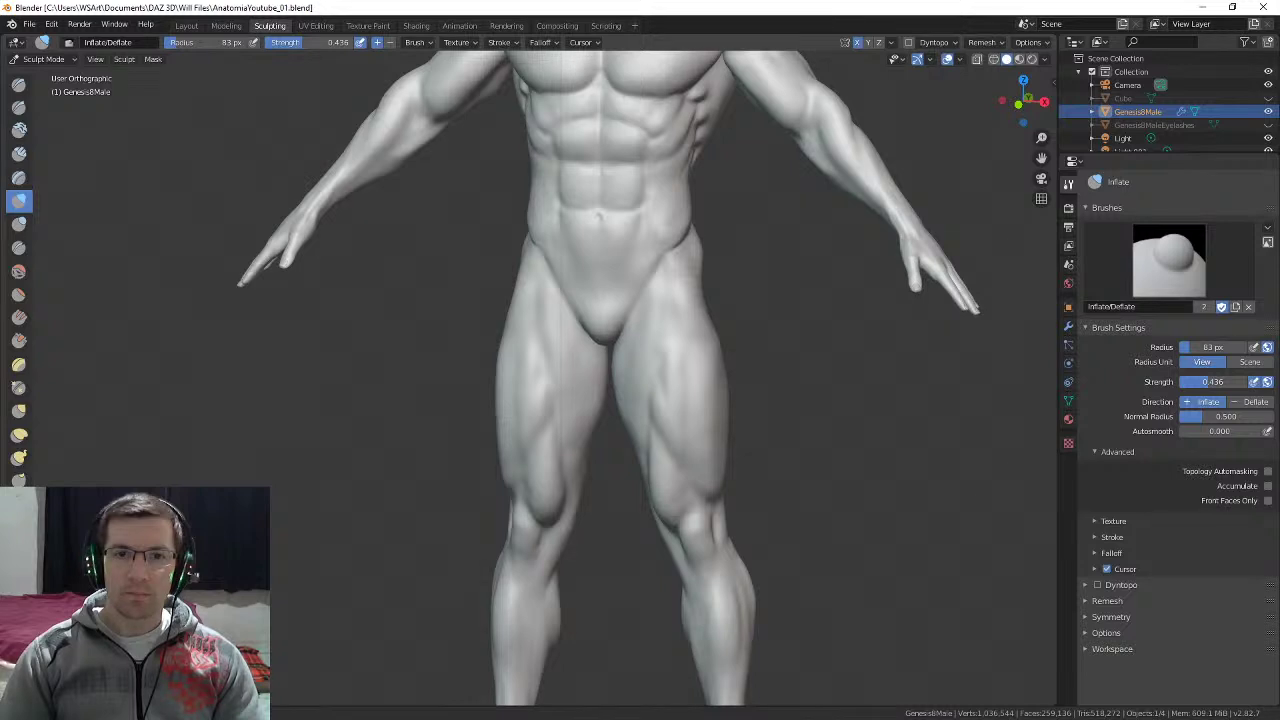
Step: Build up the upper inner thighs just below the crotch with another Inflate stroke from the front
{"action": "middle_click_drag", "start_coordinate": [586, 327], "coordinate": [606, 314]}
{"action": "left_click_drag", "start_coordinate": [606, 336], "coordinate": [618, 350]}
{"action": "mouse_move", "coordinate": [618, 371]}
{"action": "middle_mouse_down"}
{"action": "mouse_move", "coordinate": [606, 376]}
{"action": "mouse_move", "coordinate": [641, 376]}
{"action": "mouse_move", "coordinate": [606, 378]}
{"action": "middle_mouse_up"}
{"action": "scroll", "coordinate": [606, 376], "scroll_direction": "down", "scroll_amount": 3}
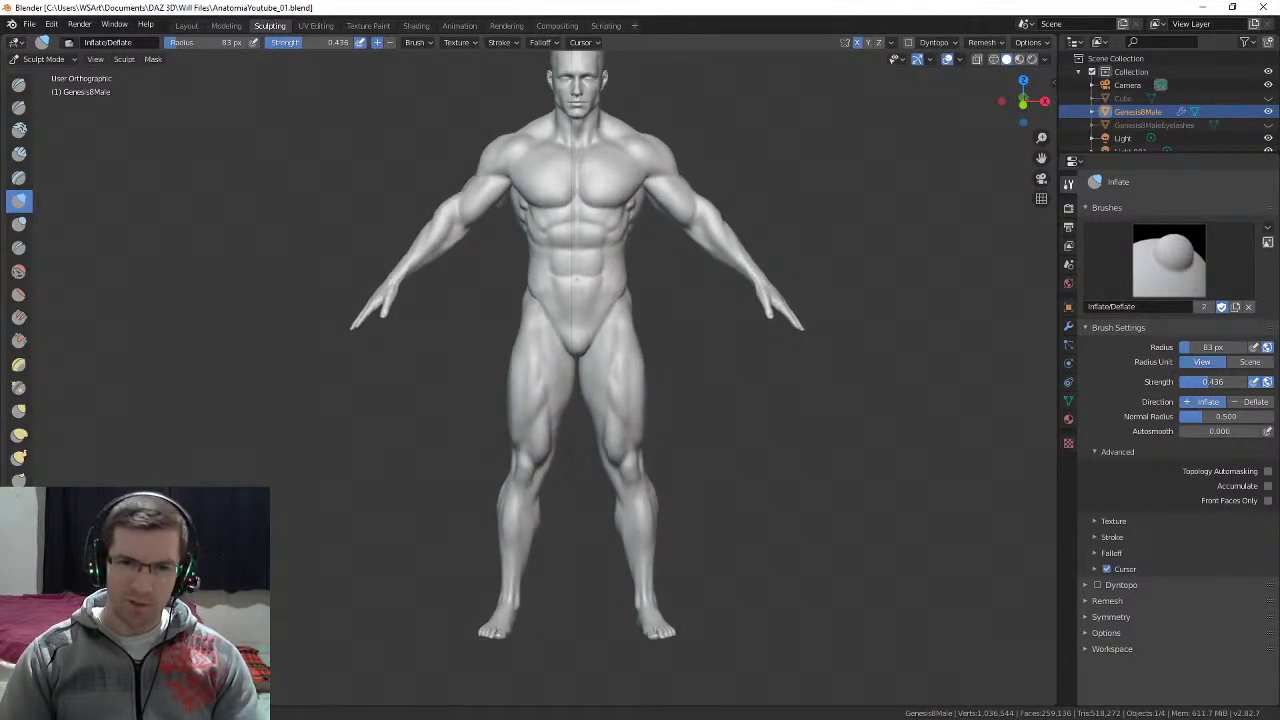
{"action": "scroll", "coordinate": [597, 330], "scroll_direction": "up", "scroll_amount": 5}
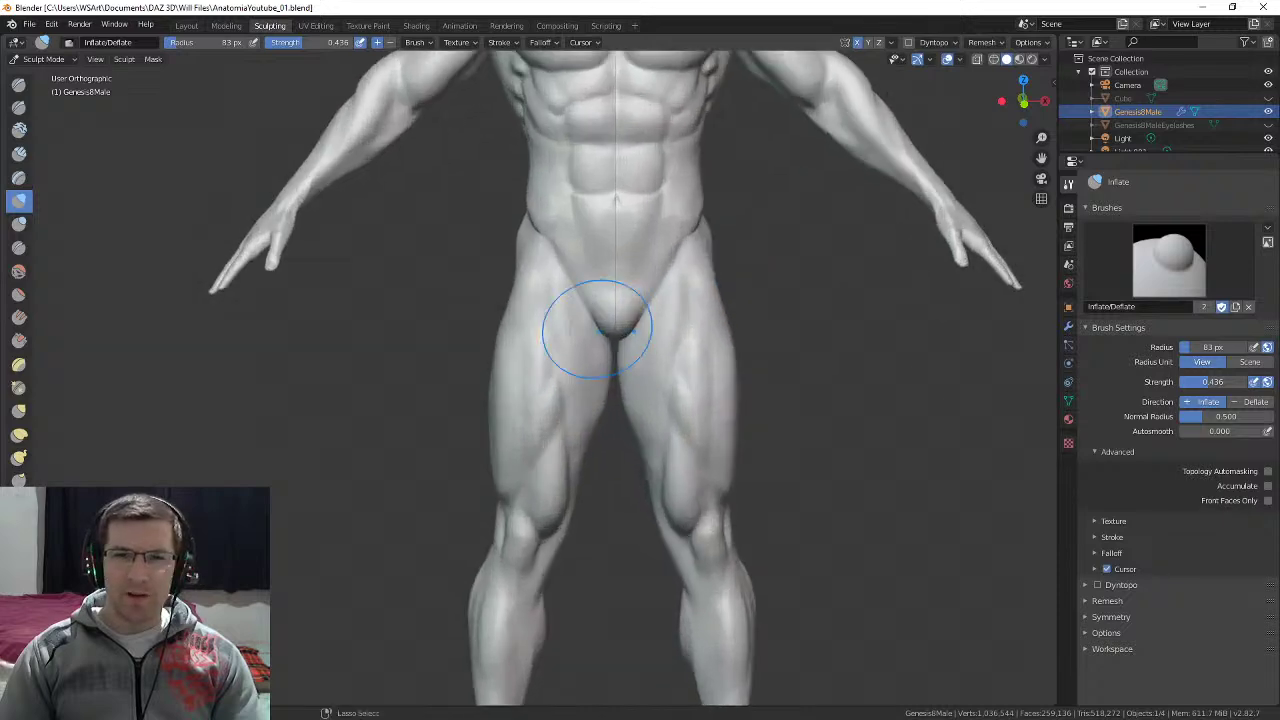
Step: Fill out the upper inner thighs just below the buttocks from behind with the Inflate brush
{"action": "middle_click_drag", "start_coordinate": [617, 400], "coordinate": [588, 342]}
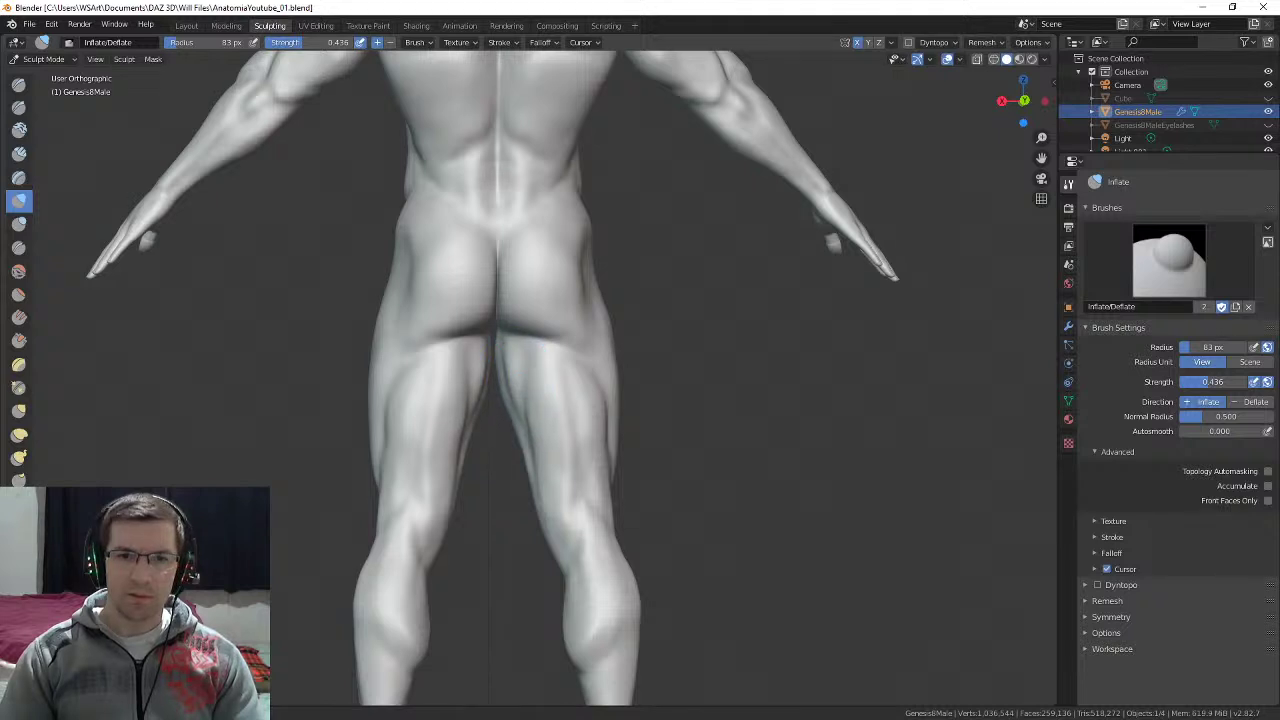
{"action": "middle_click_drag", "start_coordinate": [505, 357], "coordinate": [473, 369]}
{"action": "left_click_drag", "start_coordinate": [473, 369], "coordinate": [483, 348]}
{"action": "mouse_move", "coordinate": [470, 400]}
{"action": "middle_mouse_down"}
{"action": "mouse_move", "coordinate": [497, 430]}
{"action": "mouse_move", "coordinate": [535, 424]}
{"action": "mouse_move", "coordinate": [503, 348]}
{"action": "mouse_move", "coordinate": [500, 294]}
{"action": "middle_mouse_up"}
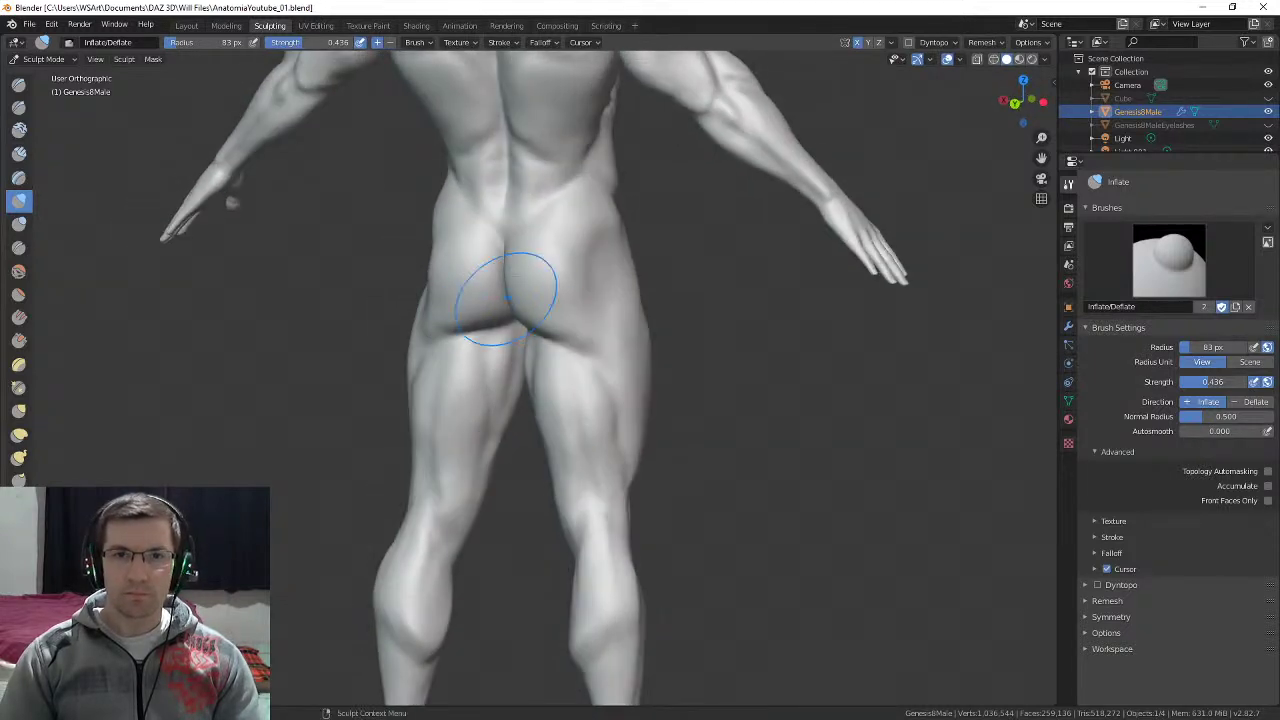
{"action": "mouse_move", "coordinate": [573, 309]}
{"action": "middle_mouse_down"}
{"action": "mouse_move", "coordinate": [543, 286]}
{"action": "mouse_move", "coordinate": [571, 271]}
{"action": "mouse_move", "coordinate": [550, 314]}
{"action": "middle_mouse_up"}
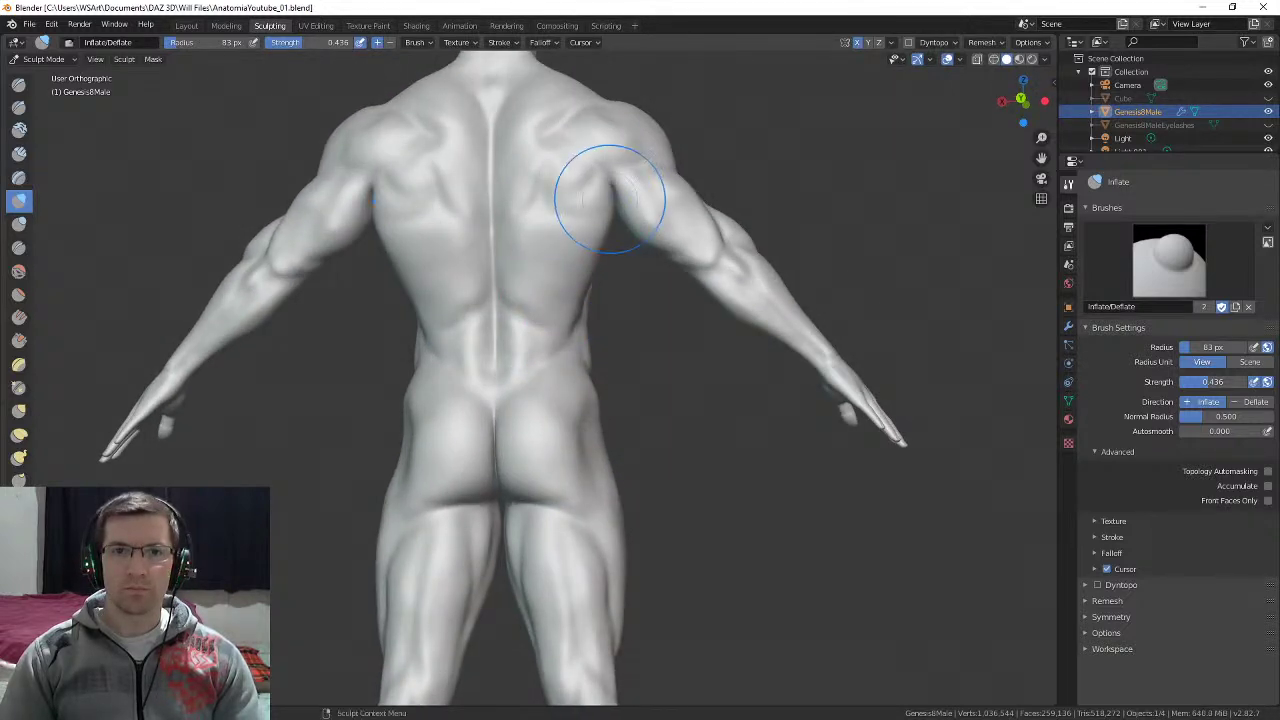
Step: Examine the figure's back, shoulders and buttocks, and its full-body proportions from a front three-quarter view
{"action": "mouse_move", "coordinate": [606, 214]}
{"action": "middle_mouse_down"}
{"action": "mouse_move", "coordinate": [565, 290]}
{"action": "mouse_move", "coordinate": [600, 300]}
{"action": "mouse_move", "coordinate": [533, 350]}
{"action": "mouse_move", "coordinate": [570, 338]}
{"action": "mouse_move", "coordinate": [535, 342]}
{"action": "mouse_move", "coordinate": [800, 497]}
{"action": "middle_mouse_up"}
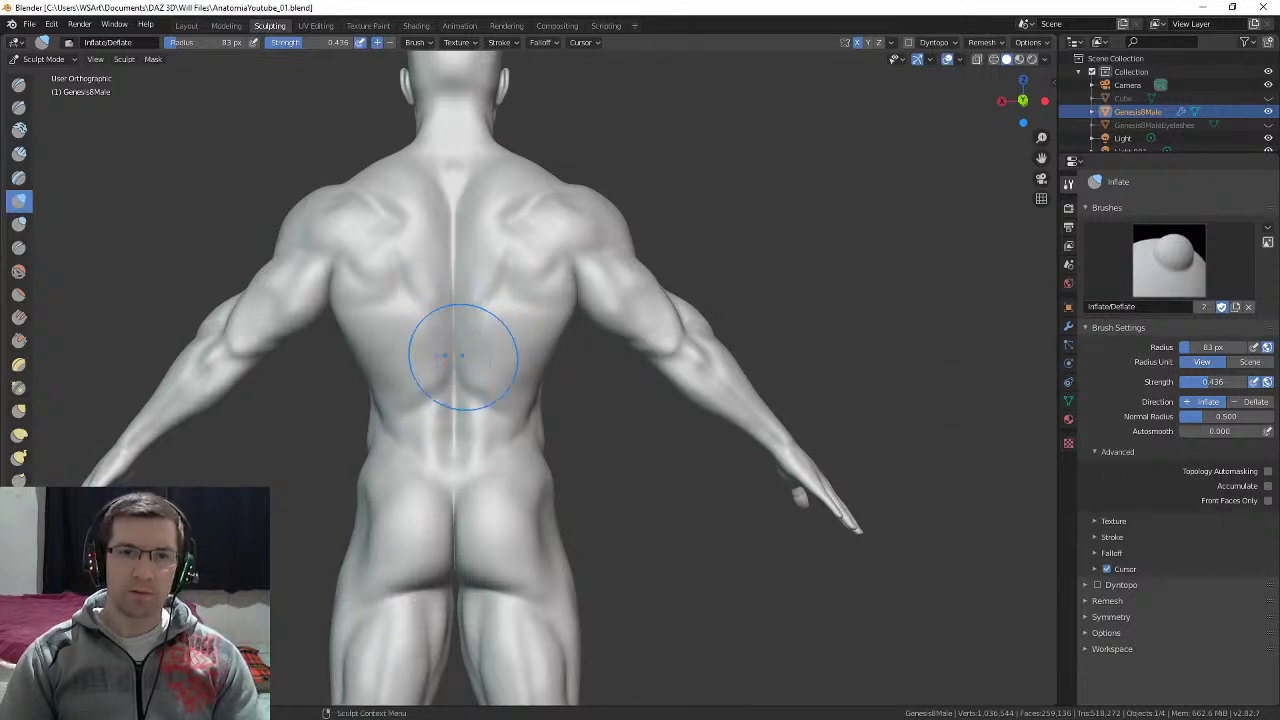
{"action": "mouse_move", "coordinate": [462, 357]}
{"action": "middle_mouse_down"}
{"action": "mouse_move", "coordinate": [486, 337]}
{"action": "mouse_move", "coordinate": [568, 352]}
{"action": "mouse_move", "coordinate": [617, 331]}
{"action": "mouse_move", "coordinate": [620, 289]}
{"action": "mouse_move", "coordinate": [700, 300]}
{"action": "mouse_move", "coordinate": [578, 320]}
{"action": "mouse_move", "coordinate": [622, 328]}
{"action": "middle_mouse_up"}
{"action": "middle_click_drag", "start_coordinate": [610, 410], "coordinate": [609, 260], "text": "shift"}
{"action": "middle_click_drag", "start_coordinate": [616, 434], "coordinate": [580, 468], "text": "shift"}
{"action": "middle_click_drag", "start_coordinate": [600, 320], "coordinate": [568, 379]}
{"action": "scroll", "coordinate": [617, 297], "scroll_direction": "down", "scroll_amount": 4}
{"action": "scroll", "coordinate": [617, 297], "scroll_direction": "down", "scroll_amount": 1}
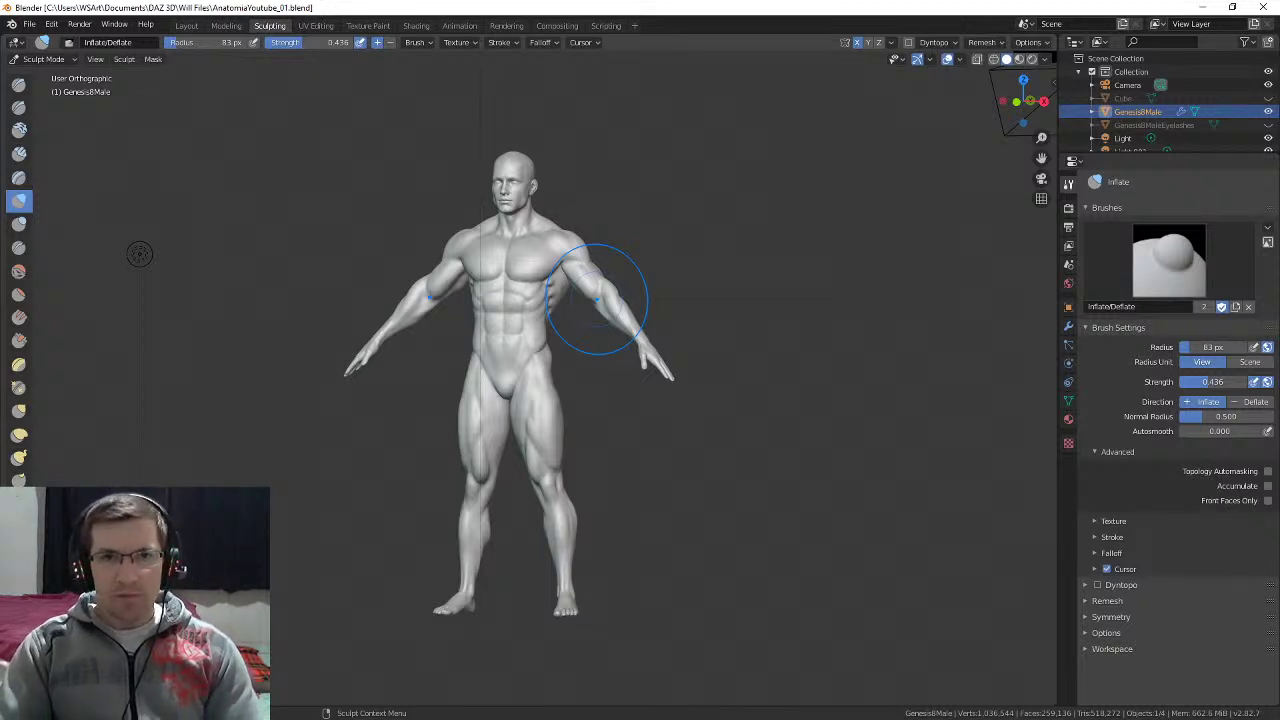
{"action": "scroll", "coordinate": [600, 301], "scroll_direction": "down", "scroll_amount": 2}
{"action": "scroll", "coordinate": [600, 301], "scroll_direction": "up", "scroll_amount": 3}
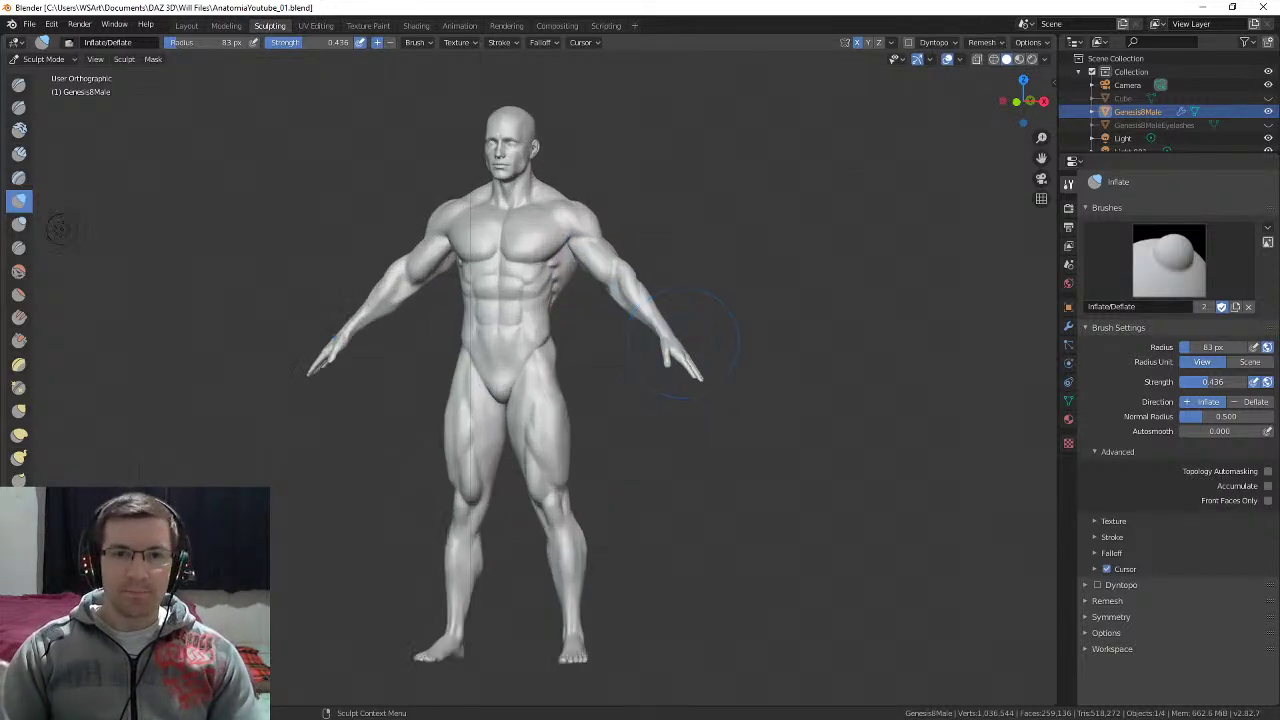
{"action": "mouse_move", "coordinate": [600, 301]}
{"action": "middle_mouse_down", "text": "shift"}
{"action": "mouse_move", "coordinate": [610, 343]}
{"action": "mouse_move", "coordinate": [614, 309]}
{"action": "middle_mouse_up", "text": "shift"}
{"action": "mouse_move", "coordinate": [73, 238]}
{"action": "middle_mouse_down"}
{"action": "mouse_move", "coordinate": [66, 220]}
{"action": "mouse_move", "coordinate": [108, 186]}
{"action": "middle_mouse_up"}
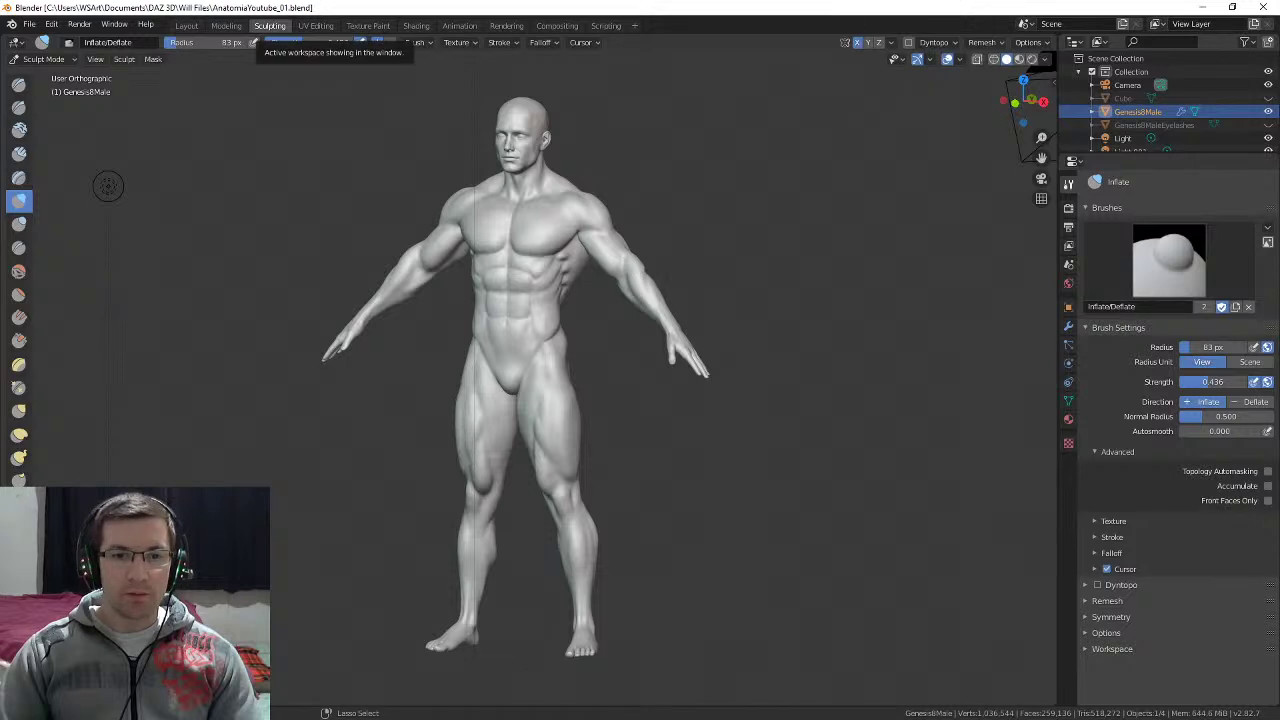
Step: Save the file AnatomiaYoutube_01.blend
{"action": "key", "text": "ctrl+s"}
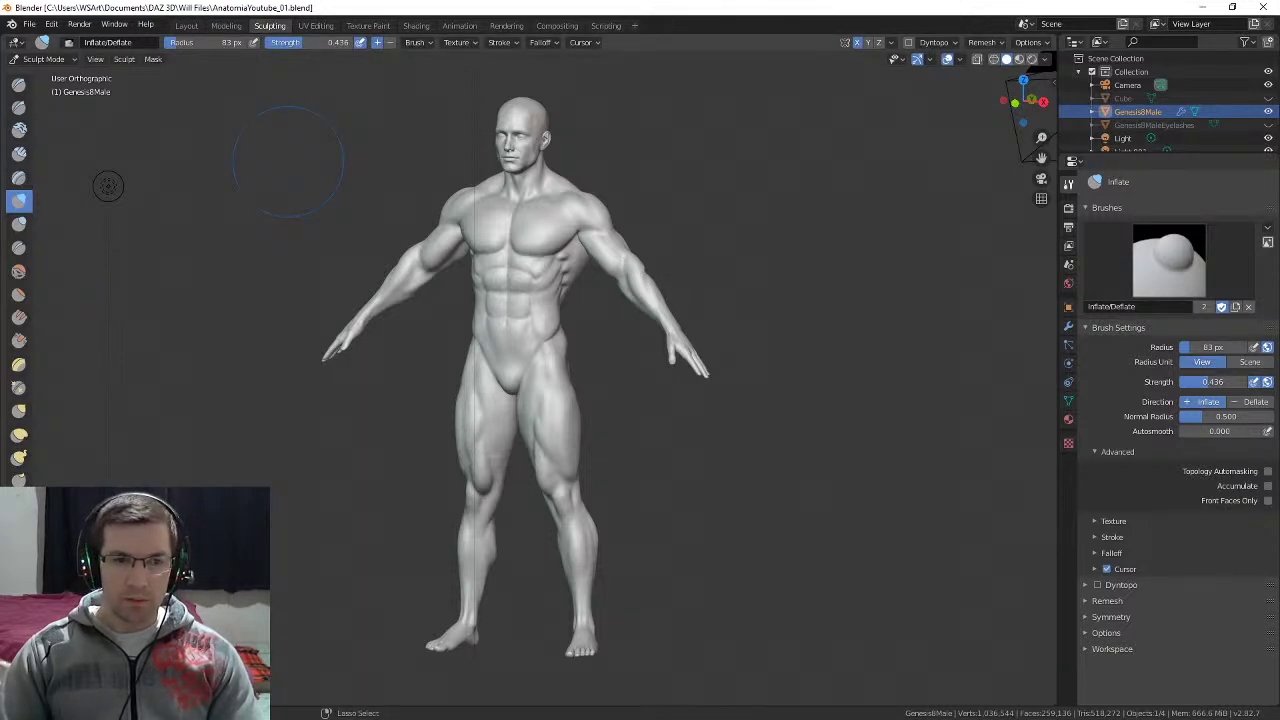
{"action": "key", "text": "ctrl+s"}
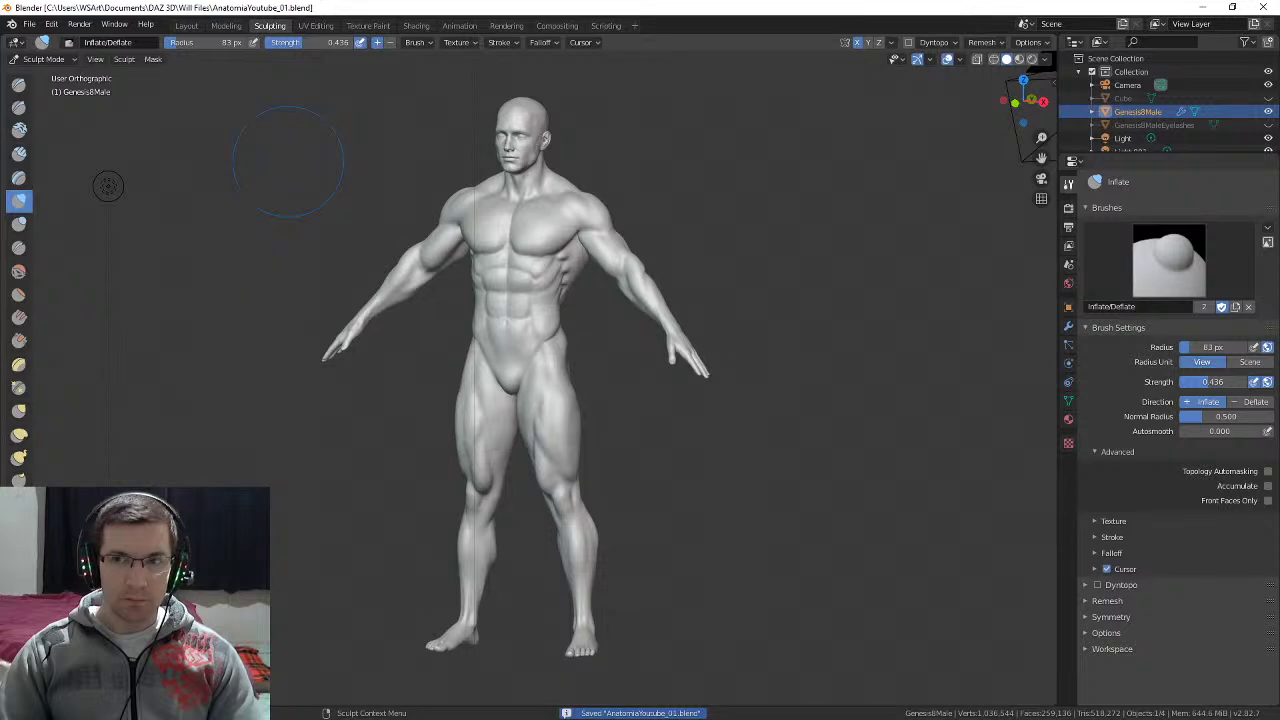
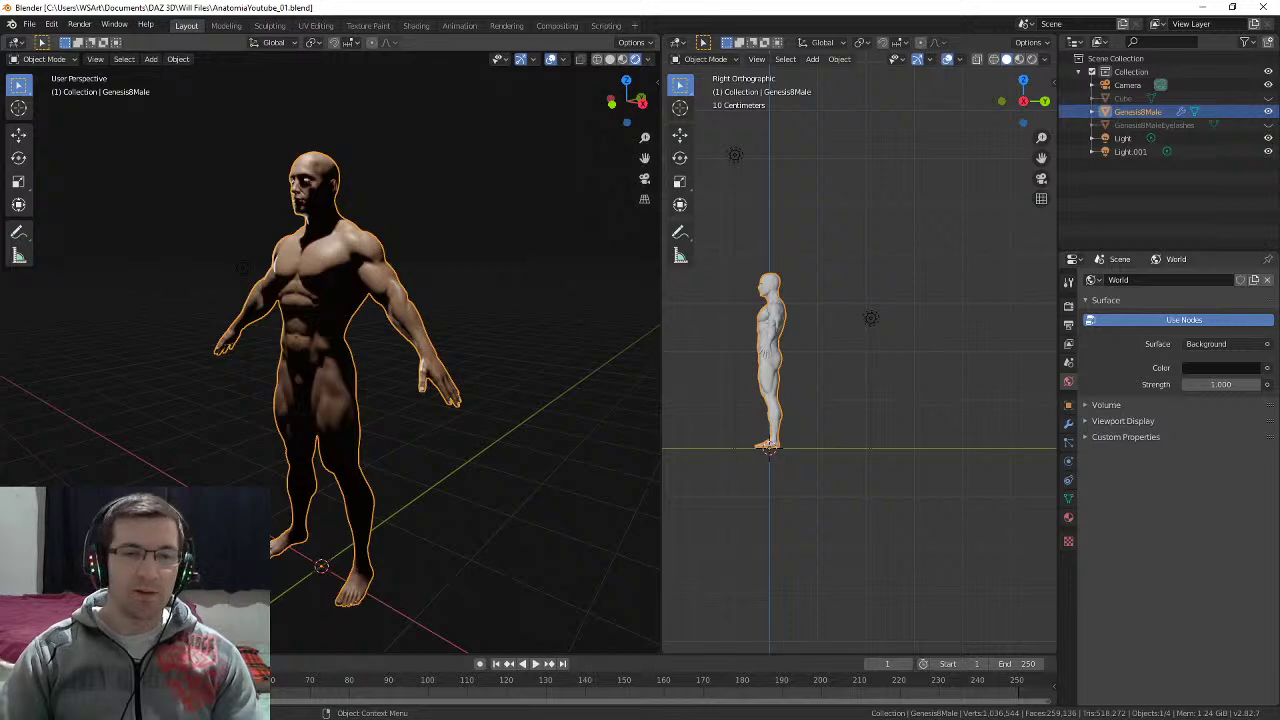
Step: Examine the rendered skin detail on the figure's neck, face, shoulders and chest at close range
{"action": "middle_click_drag", "start_coordinate": [330, 350], "coordinate": [400, 350]}
{"action": "scroll", "coordinate": [330, 350], "scroll_direction": "up", "scroll_amount": 4}
{"action": "middle_click_drag", "start_coordinate": [345, 310], "coordinate": [450, 350], "text": "shift"}
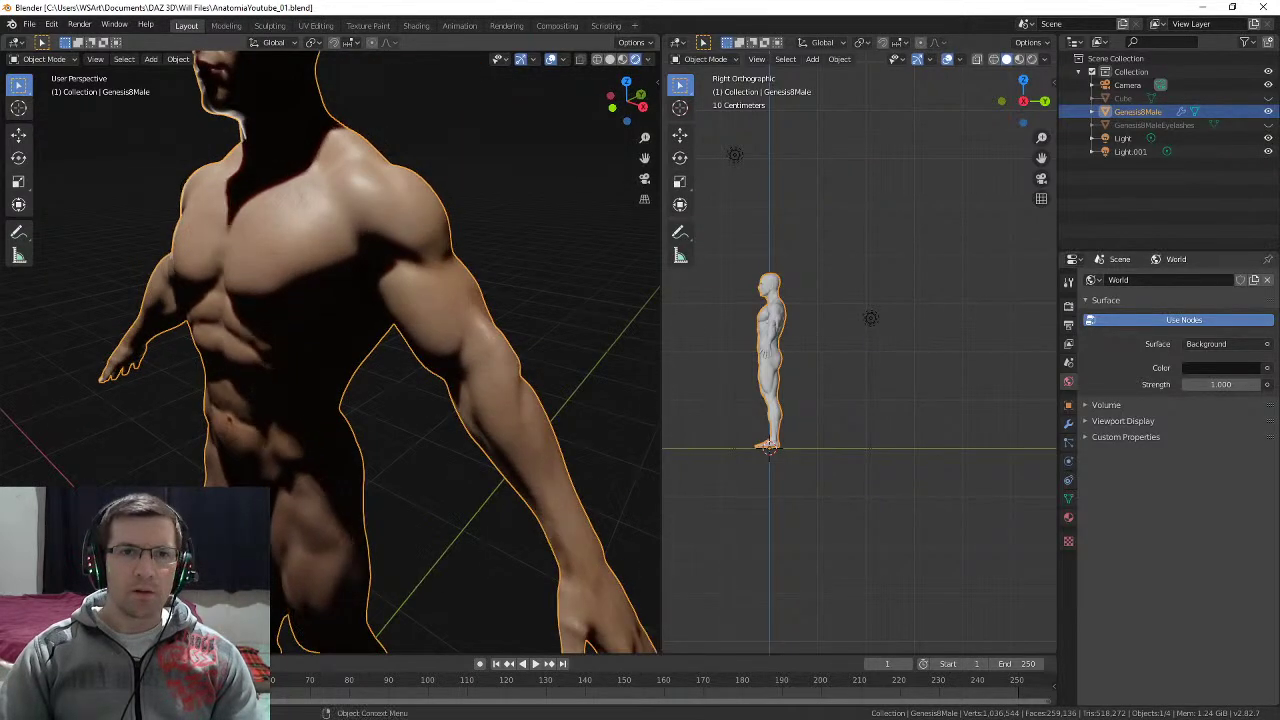
{"action": "scroll", "coordinate": [330, 350], "scroll_direction": "up", "scroll_amount": 5}
{"action": "middle_click_drag", "start_coordinate": [330, 200], "coordinate": [450, 640], "text": "shift"}
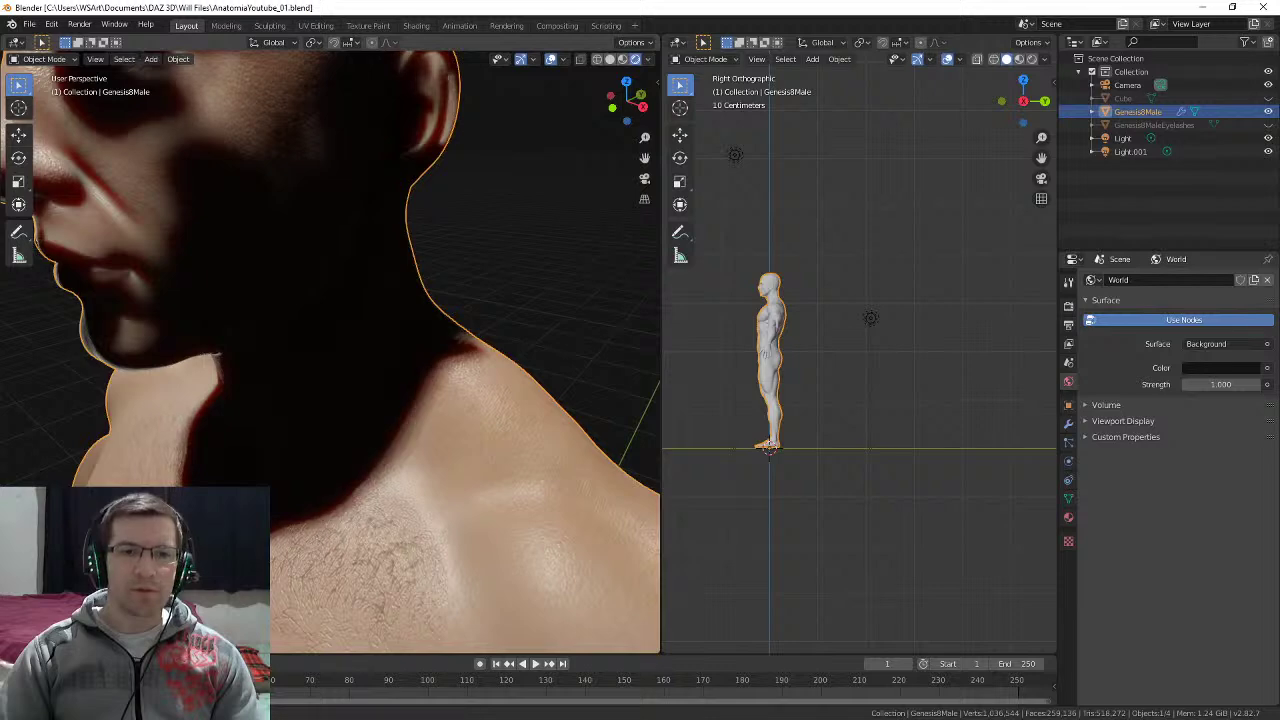
{"action": "middle_click_drag", "start_coordinate": [345, 380], "coordinate": [400, 346]}
{"action": "scroll", "coordinate": [338, 350], "scroll_direction": "down", "scroll_amount": 2}
{"action": "scroll", "coordinate": [338, 350], "scroll_direction": "down", "scroll_amount": 2}
{"action": "scroll", "coordinate": [400, 346], "scroll_direction": "up", "scroll_amount": 3}
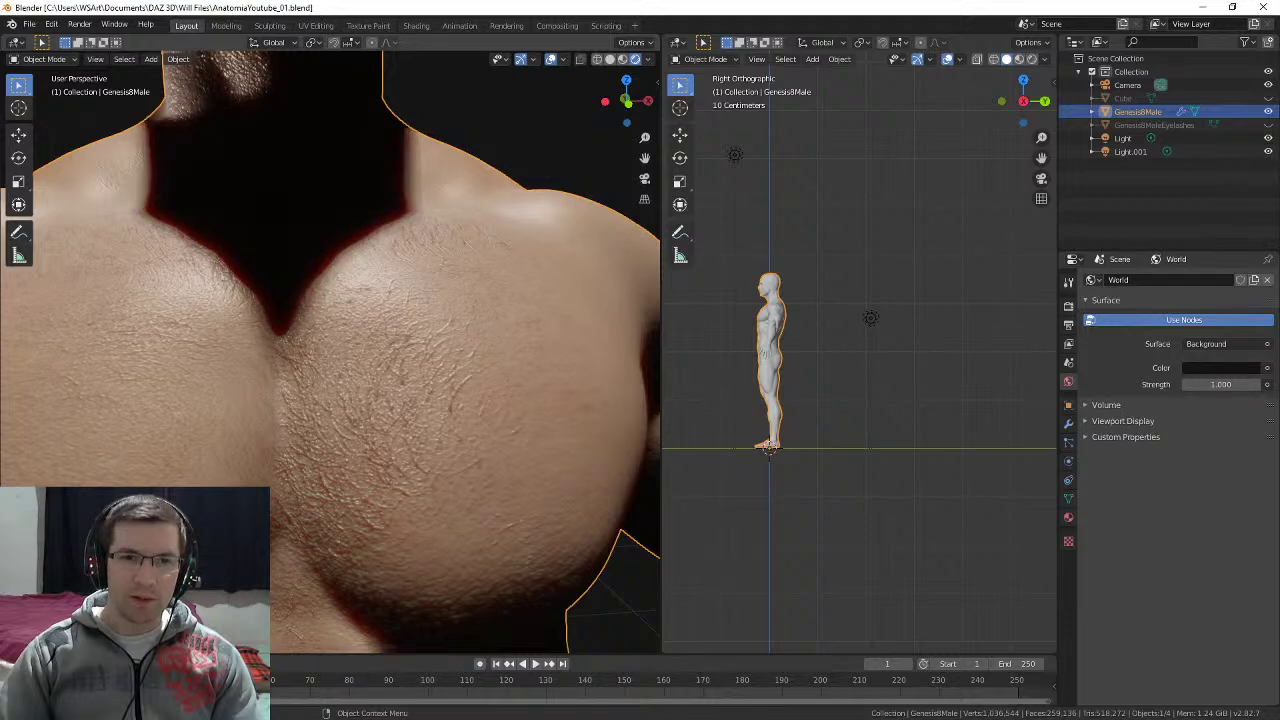
{"action": "scroll", "coordinate": [330, 350], "scroll_direction": "up", "scroll_amount": 2}
{"action": "middle_click_drag", "start_coordinate": [330, 350], "coordinate": [296, 428]}
{"action": "scroll", "coordinate": [356, 342], "scroll_direction": "down", "scroll_amount": 6}
{"action": "scroll", "coordinate": [292, 388], "scroll_direction": "down", "scroll_amount": 2}
{"action": "scroll", "coordinate": [212, 266], "scroll_direction": "down", "scroll_amount": 3}
{"action": "middle_click_drag", "start_coordinate": [545, 364], "coordinate": [570, 368]}
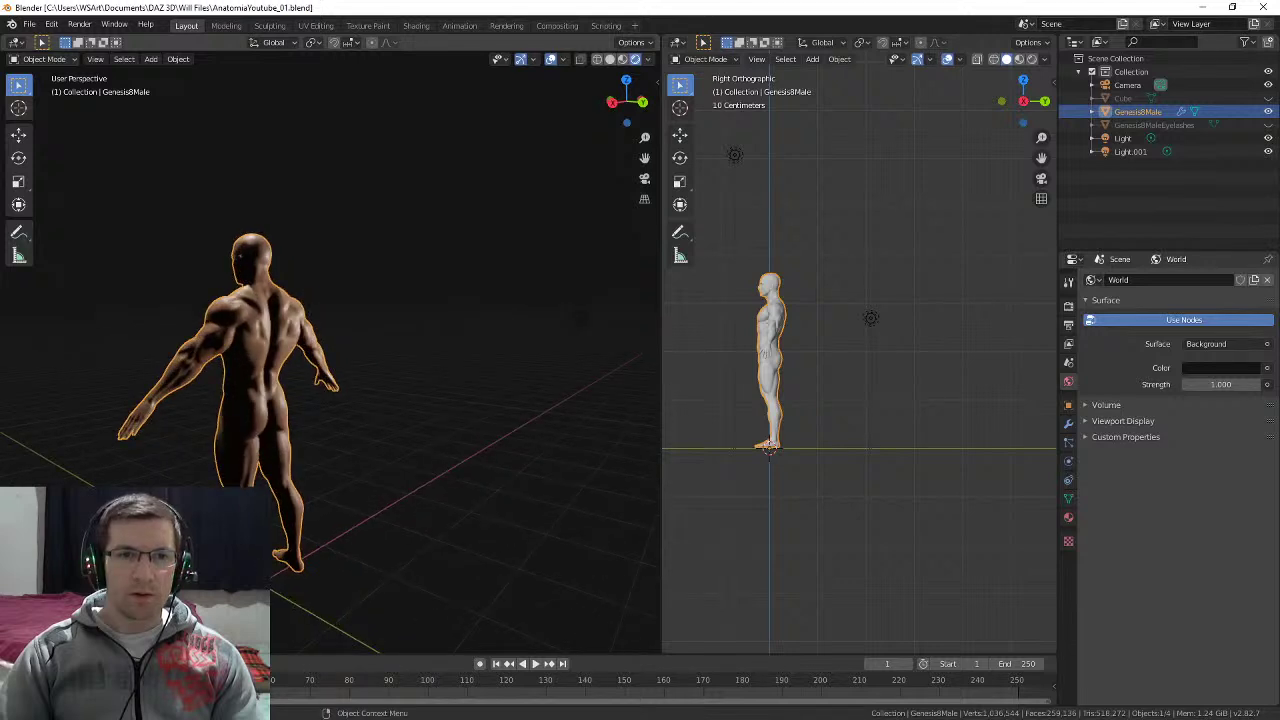
Step: Inspect the rendered back, head and shoulders, and the whole figure from the front three-quarter angle
{"action": "scroll", "coordinate": [330, 350], "scroll_direction": "up", "scroll_amount": 4}
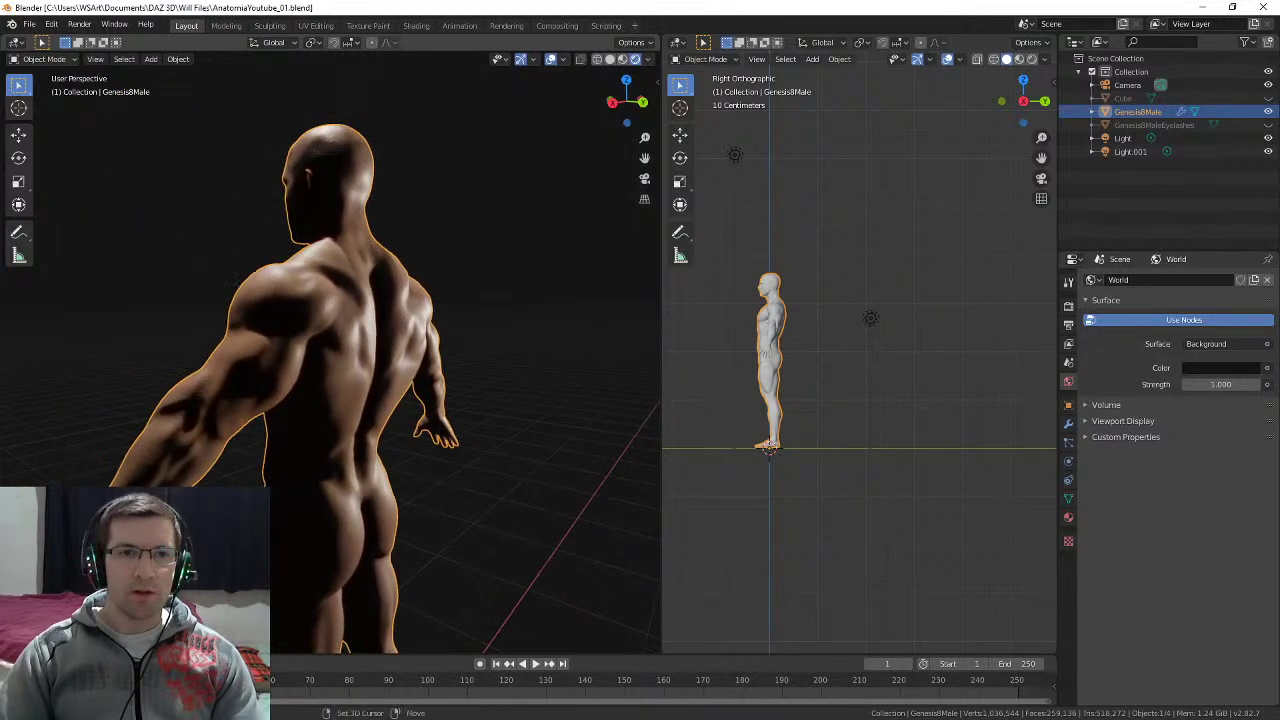
{"action": "middle_click_drag", "start_coordinate": [330, 310], "coordinate": [500, 580]}
{"action": "scroll", "coordinate": [440, 430], "scroll_direction": "up", "scroll_amount": 4}
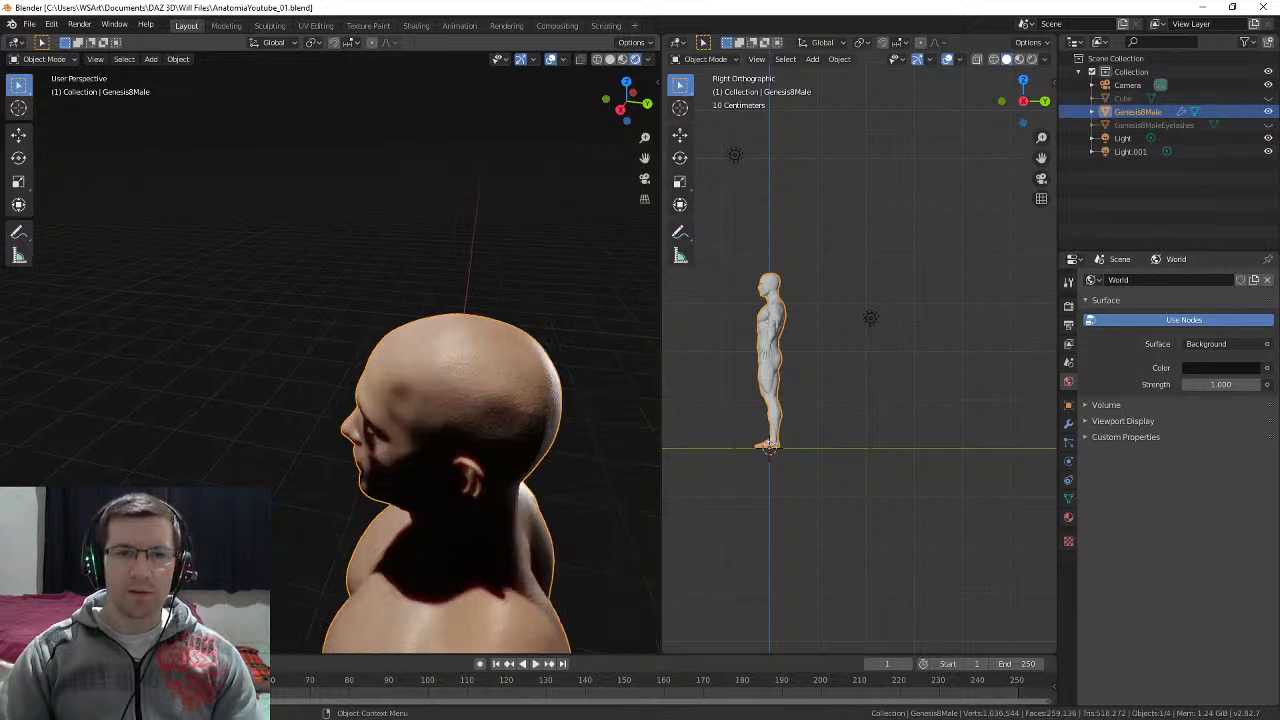
{"action": "scroll", "coordinate": [400, 400], "scroll_direction": "down", "scroll_amount": 4}
{"action": "middle_click_drag", "start_coordinate": [440, 420], "coordinate": [368, 200]}
{"action": "scroll", "coordinate": [368, 300], "scroll_direction": "down", "scroll_amount": 3}
{"action": "scroll", "coordinate": [368, 300], "scroll_direction": "down", "scroll_amount": 3}
{"action": "middle_click_drag", "start_coordinate": [330, 380], "coordinate": [436, 295]}
{"action": "scroll", "coordinate": [438, 400], "scroll_direction": "up", "scroll_amount": 1}
{"action": "middle_click_drag", "start_coordinate": [436, 295], "coordinate": [470, 357]}
{"action": "scroll", "coordinate": [436, 300], "scroll_direction": "up", "scroll_amount": 1}
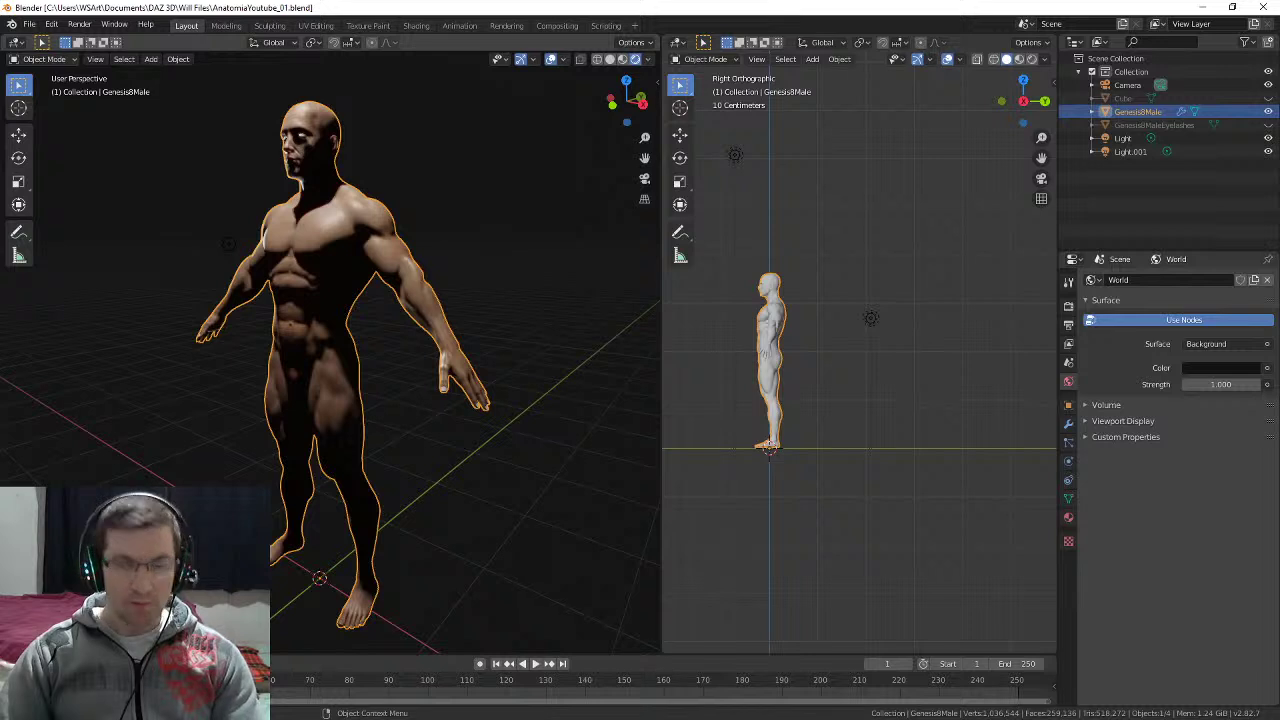
Step: Set the rendered viewport's focal length to 100 mm and reframe the whole figure
{"action": "key", "text": "n"}
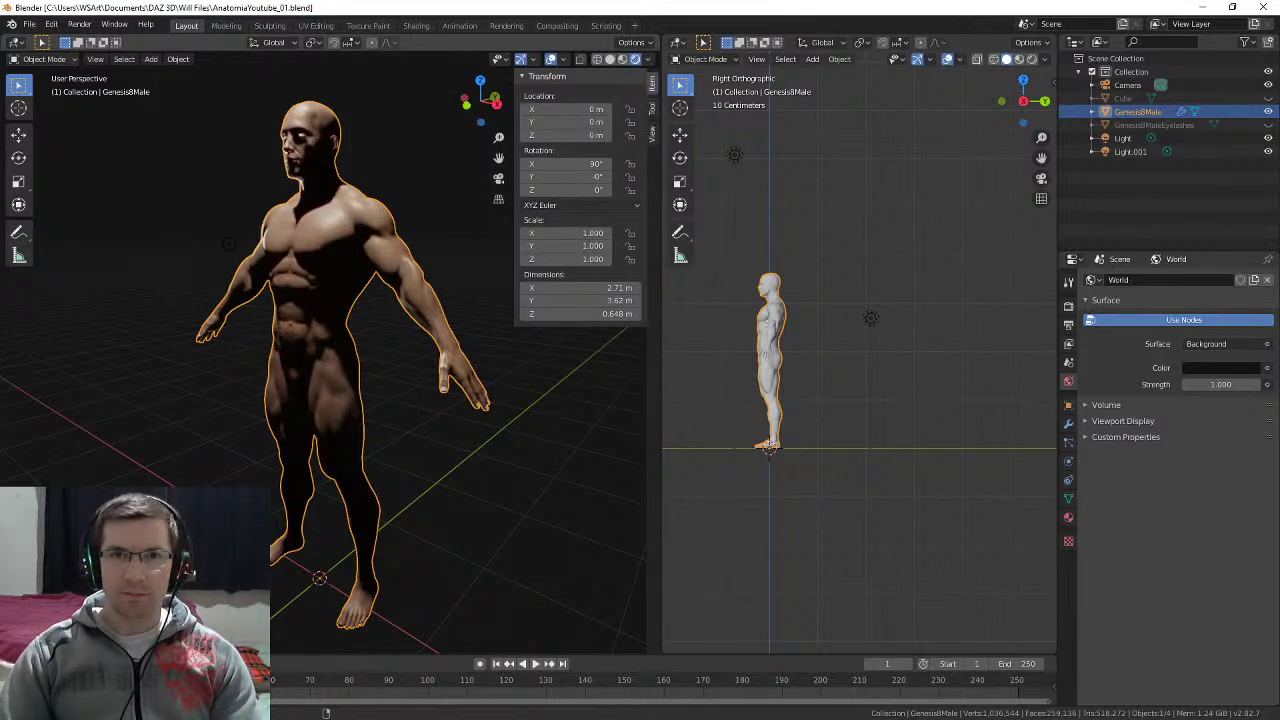
{"action": "left_click", "coordinate": [652, 130]}
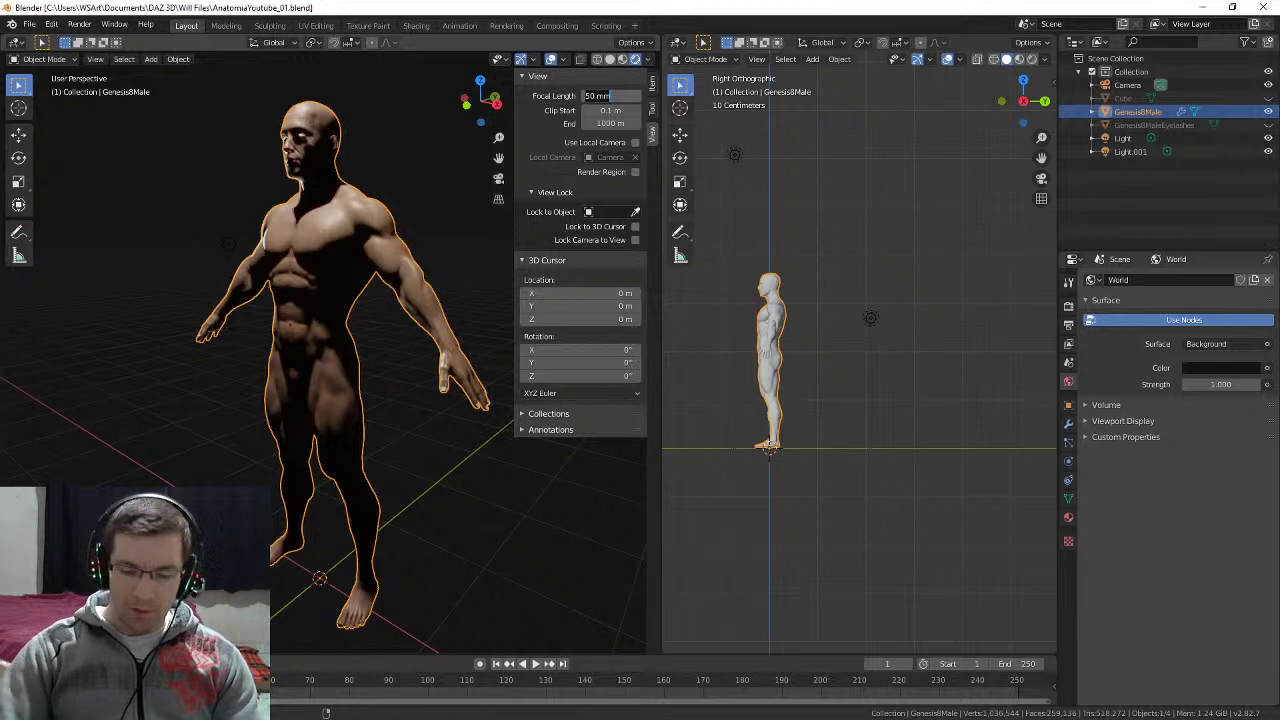
{"action": "type", "text": "100"}
{"action": "key", "text": "Return"}
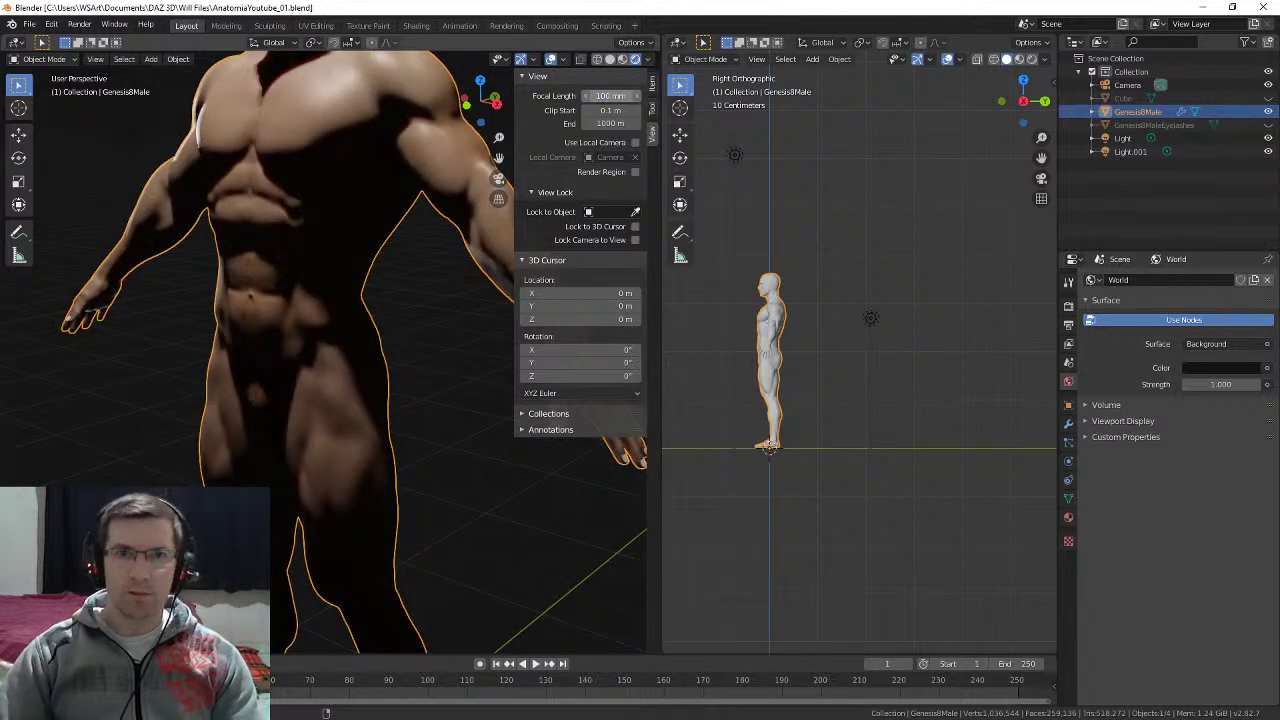
{"action": "key", "text": "n"}
{"action": "scroll", "coordinate": [330, 350], "scroll_direction": "down", "scroll_amount": 4}
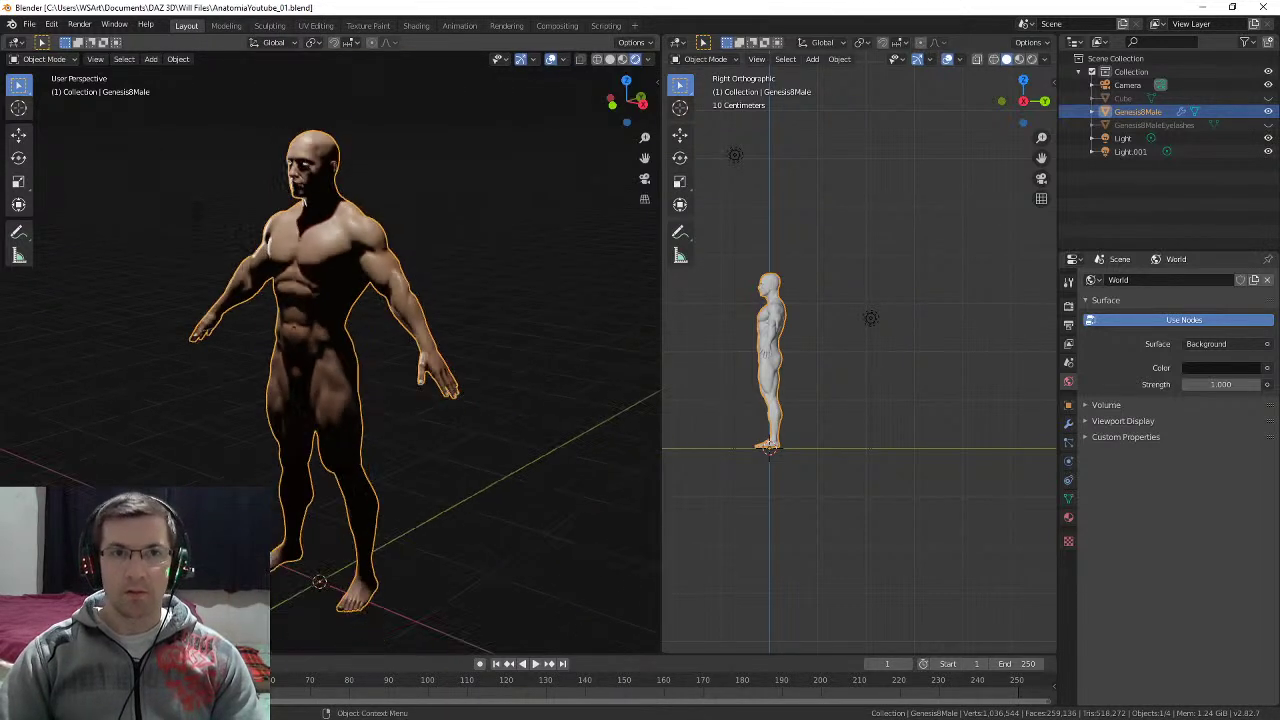
{"action": "scroll", "coordinate": [330, 350], "scroll_direction": "up", "scroll_amount": 1}
{"action": "middle_click_drag", "start_coordinate": [330, 350], "coordinate": [386, 335], "text": "shift"}
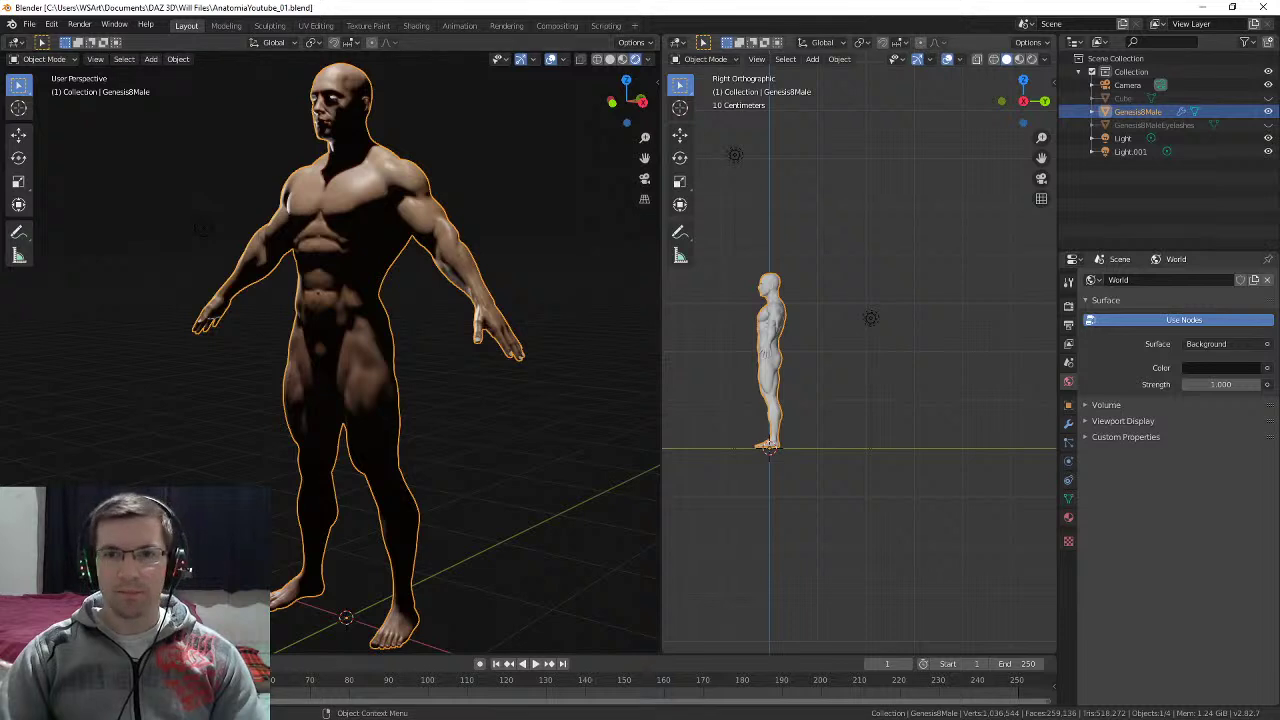
Step: Move the overhead light forward in the side view so it illuminates the front of the figure
{"action": "scroll", "coordinate": [859, 365], "scroll_direction": "down", "scroll_amount": 3}
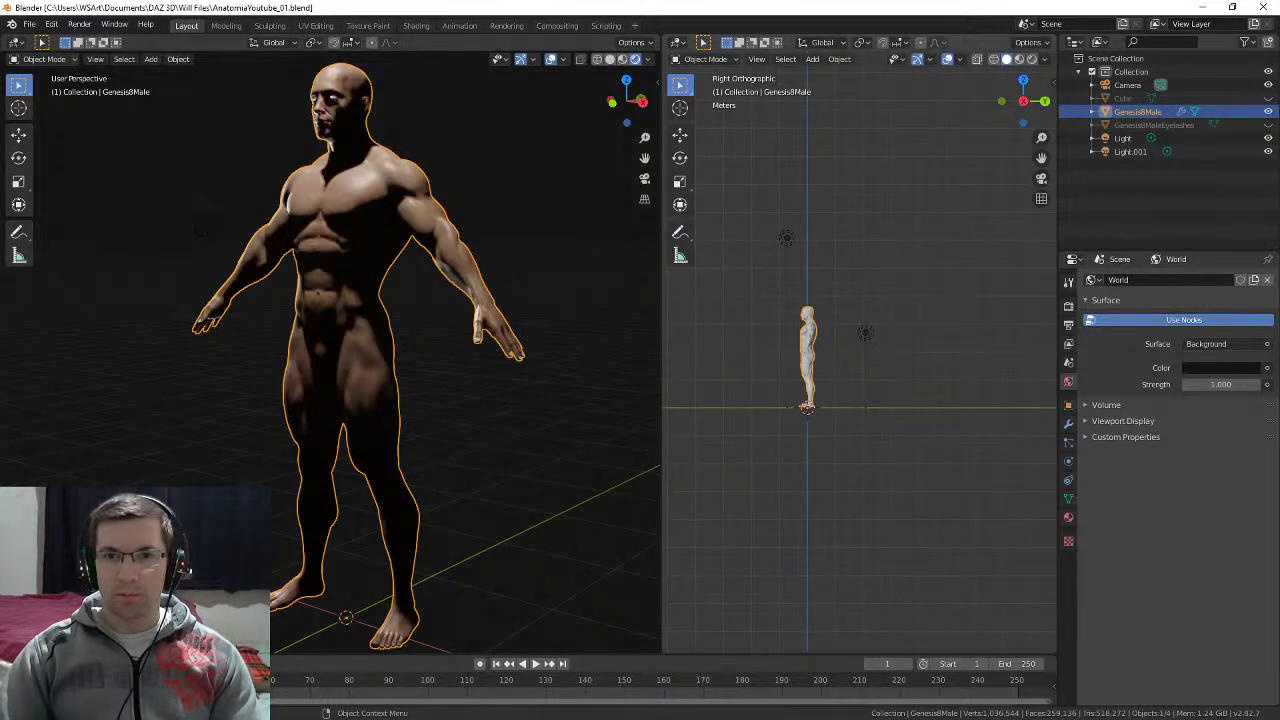
{"action": "left_click", "coordinate": [787, 238]}
{"action": "key", "text": "g"}
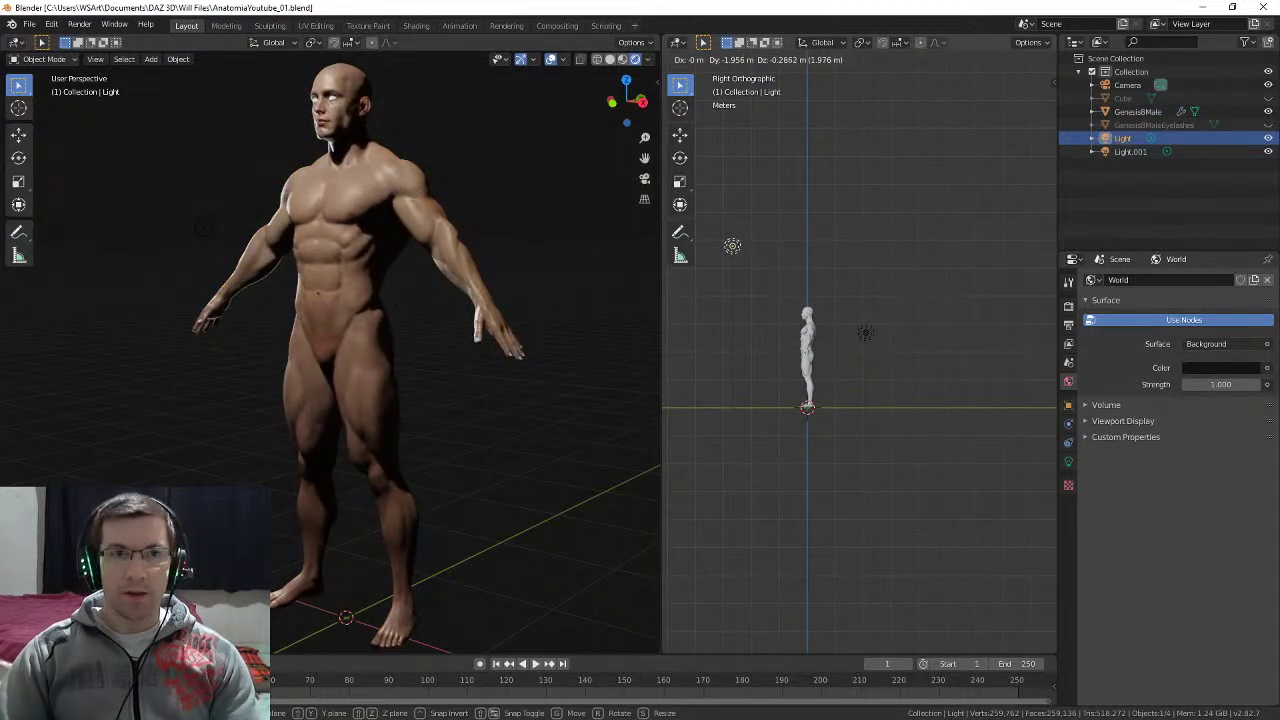
{"action": "left_click", "coordinate": [756, 239]}
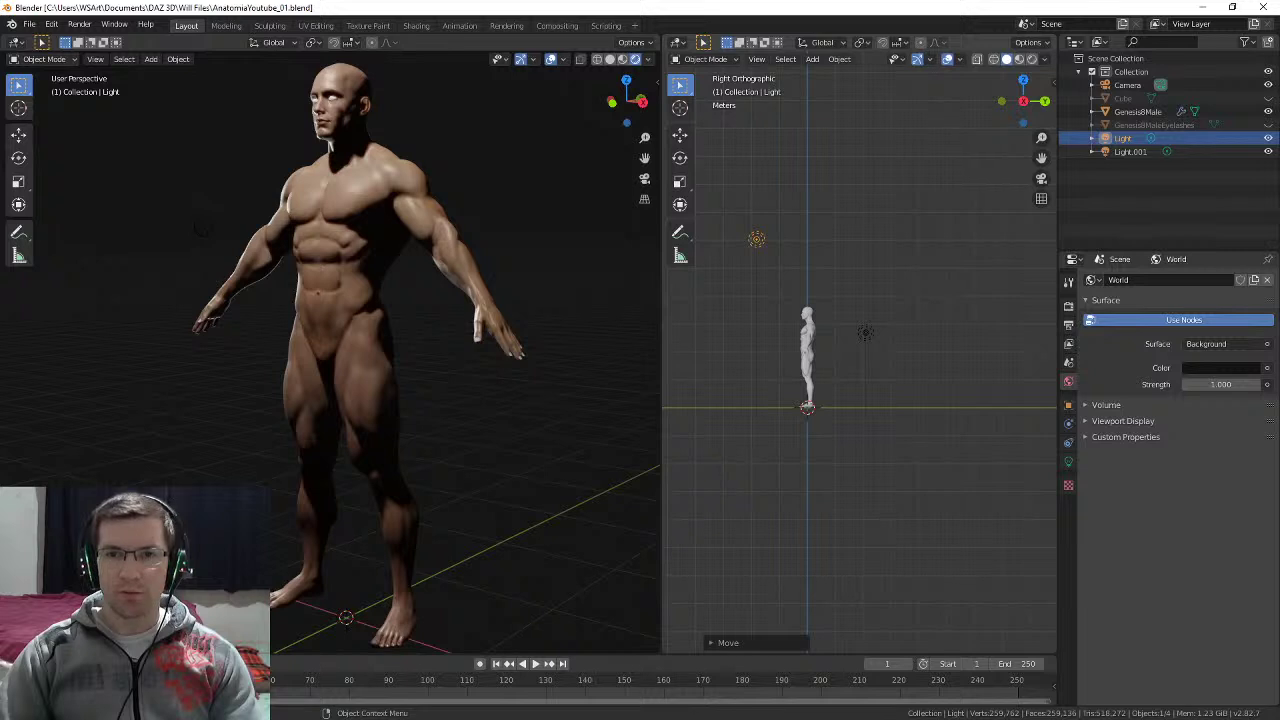
Step: Move the front light about 3.5 m along negative X in the top view so it lights the figure from the side
{"action": "left_click", "coordinate": [866, 332]}
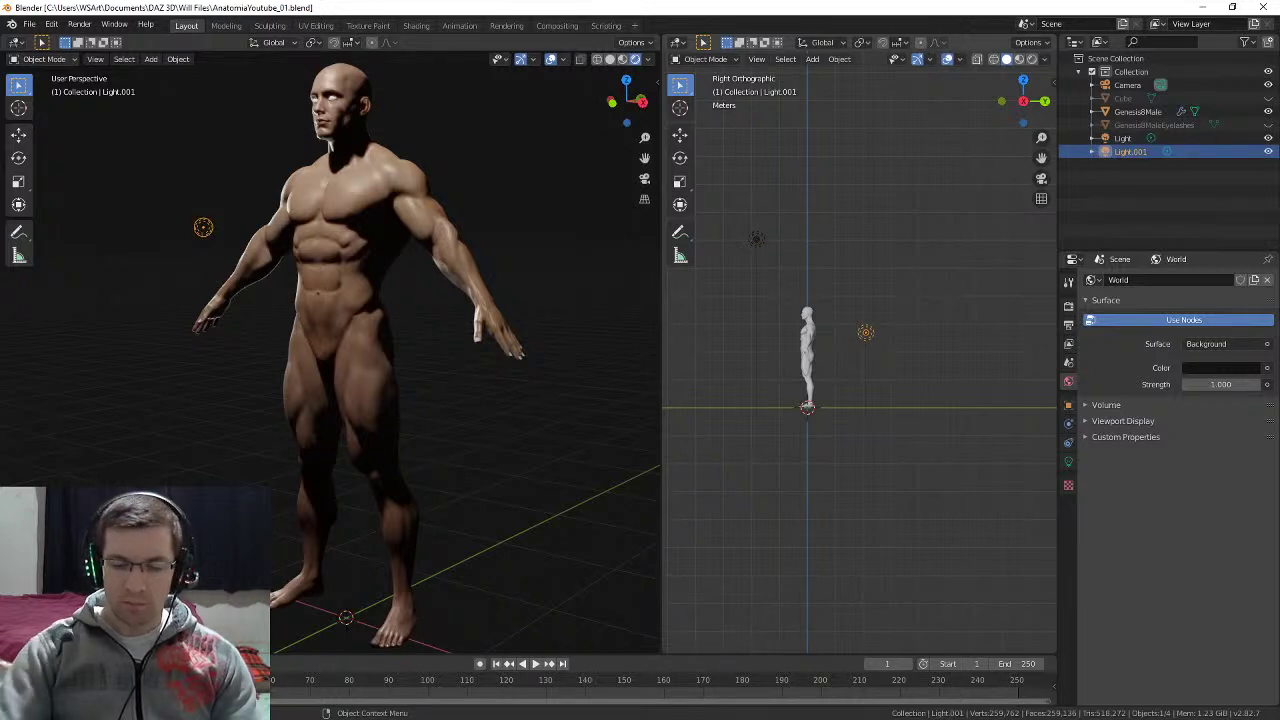
{"action": "key", "text": "KP_7"}
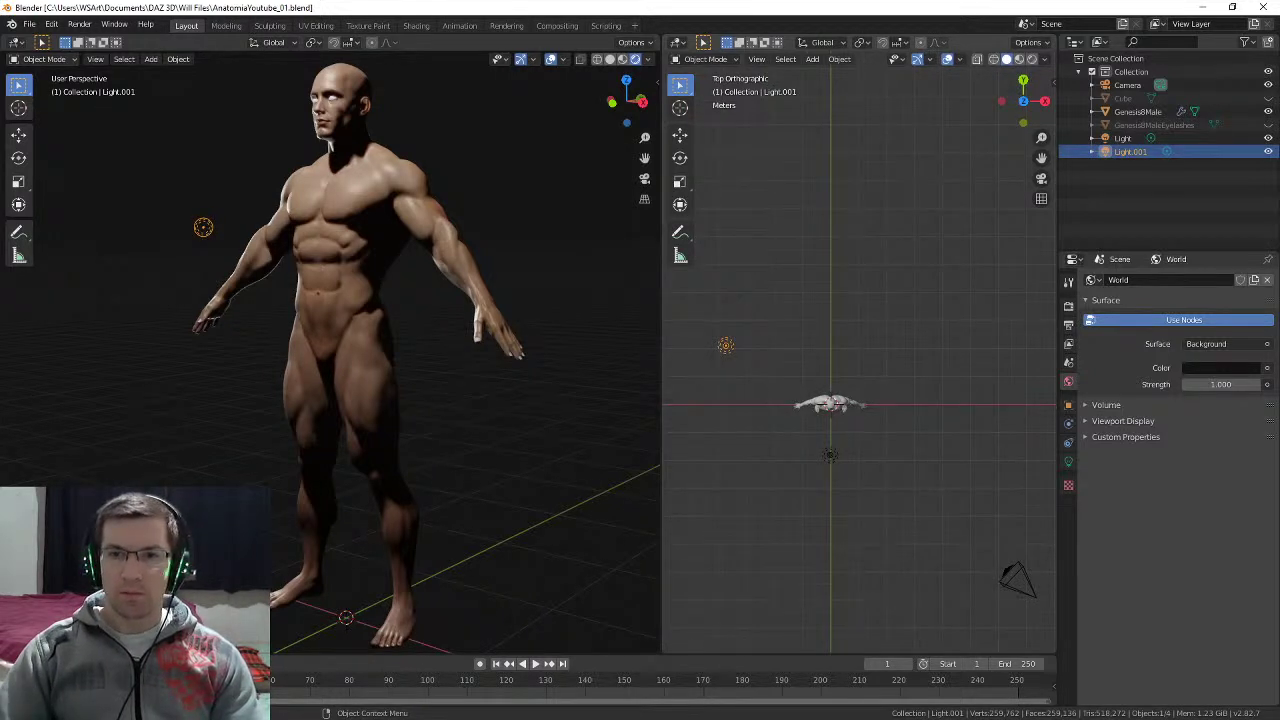
{"action": "left_click", "coordinate": [830, 455]}
{"action": "key", "text": "g"}
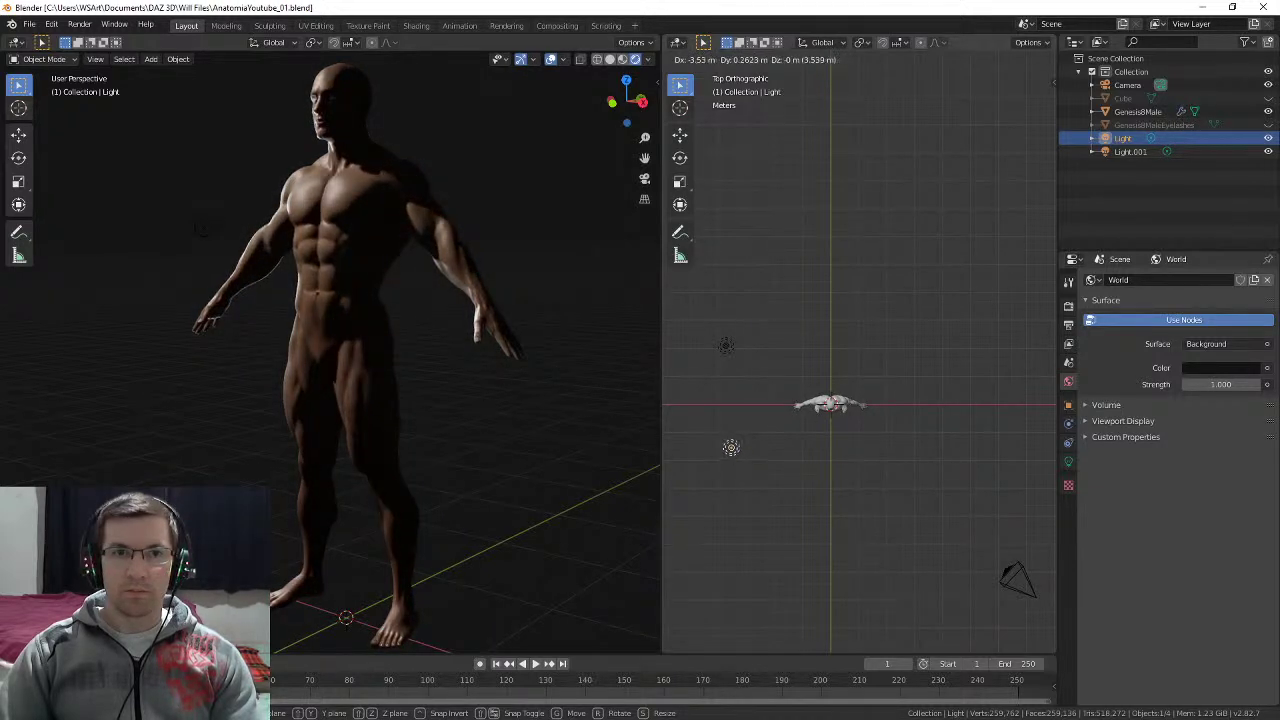
{"action": "left_click", "coordinate": [732, 447]}
Step: Move the rear light Light.001 about 5 m along positive X to the opposite side behind the figure
{"action": "left_click", "coordinate": [726, 345]}
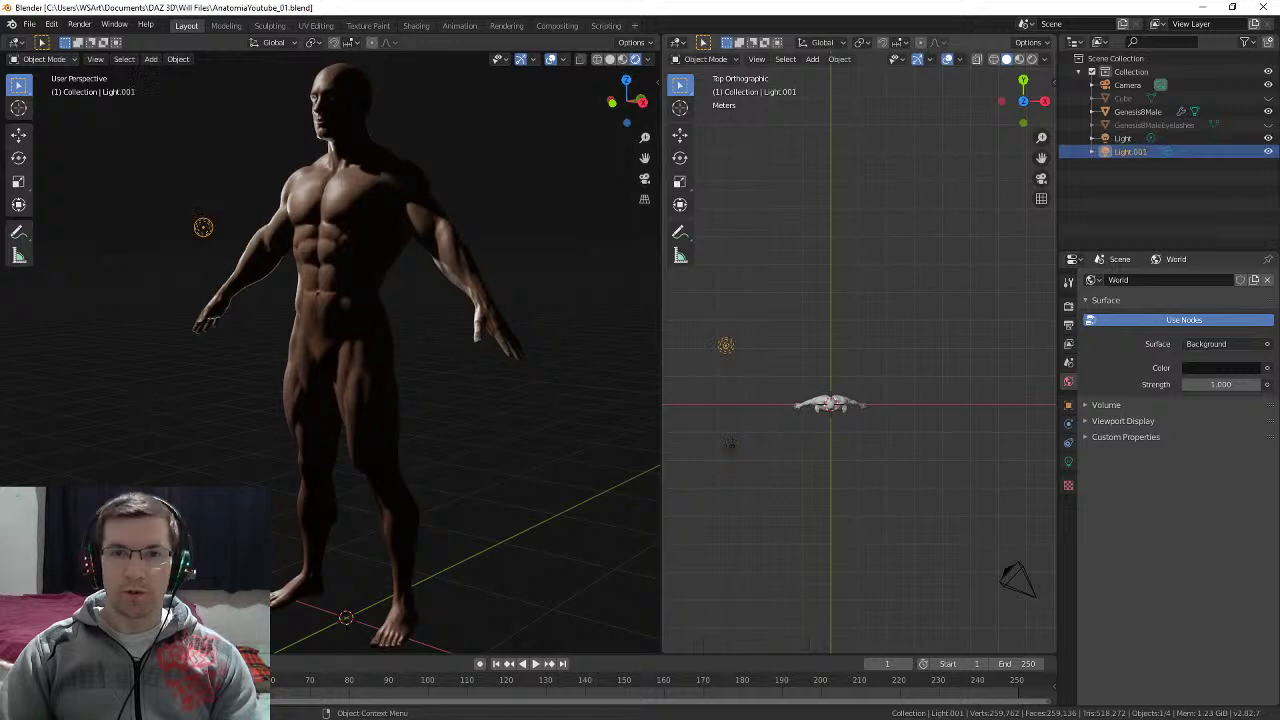
{"action": "key", "text": "g"}
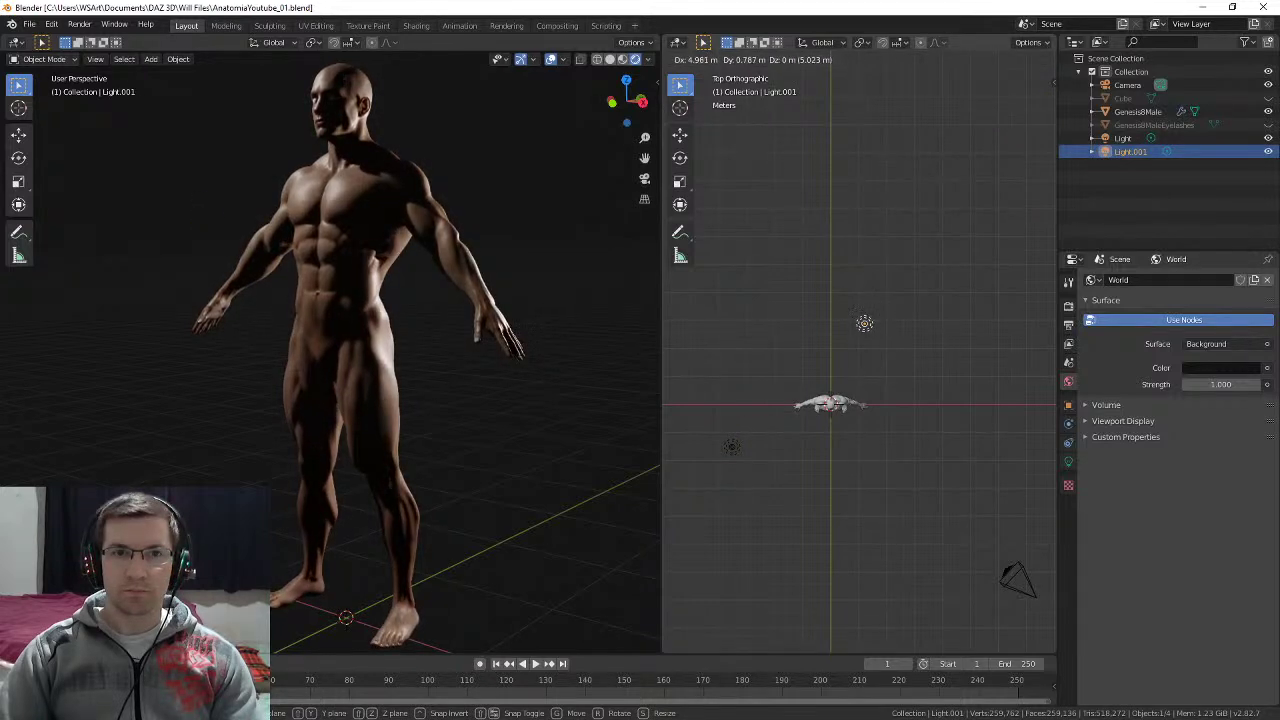
{"action": "key", "text": "Return"}
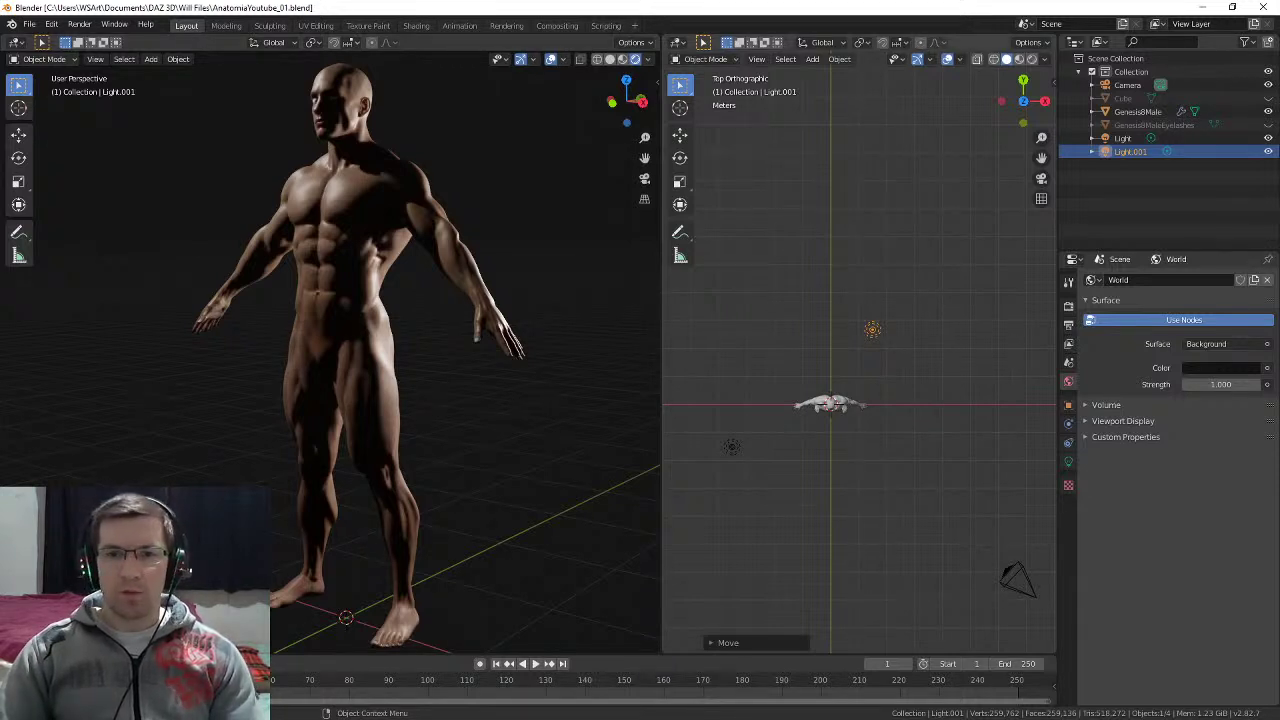
Step: Nudge the front light Light slightly toward the figure in the top view and inspect the lit body from several angles
{"action": "left_click", "coordinate": [731, 447]}
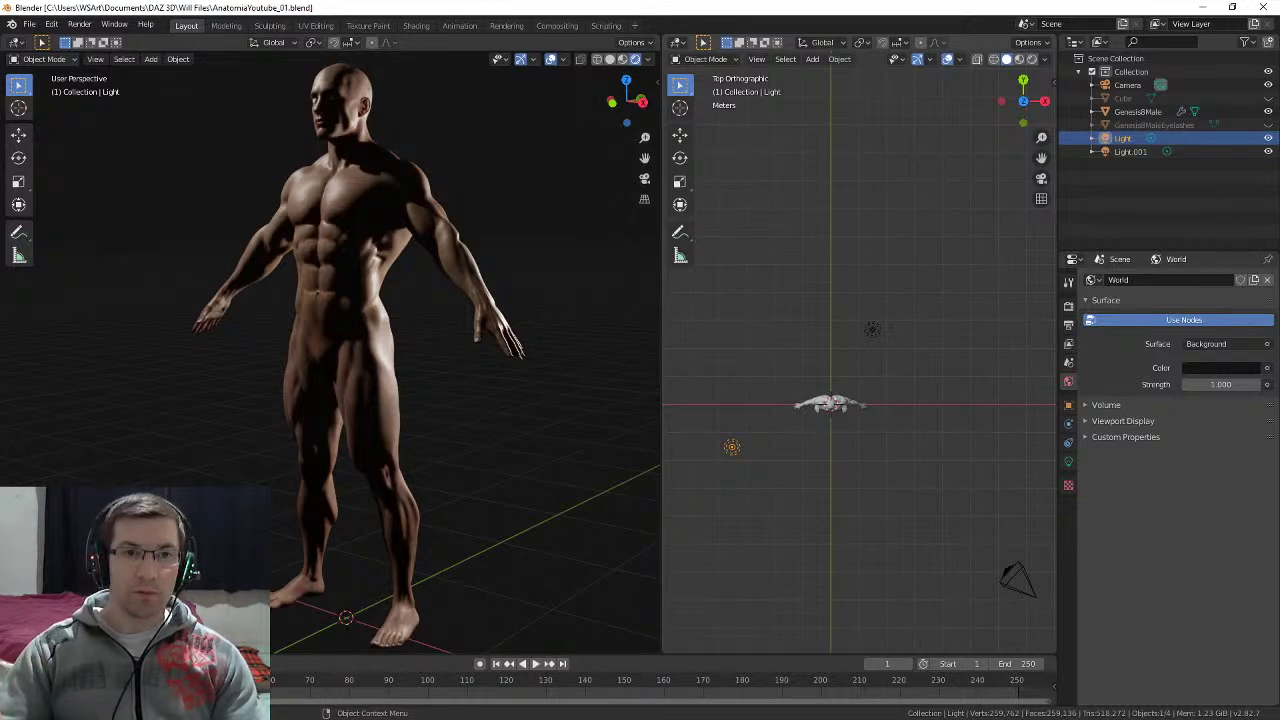
{"action": "key", "text": "g"}
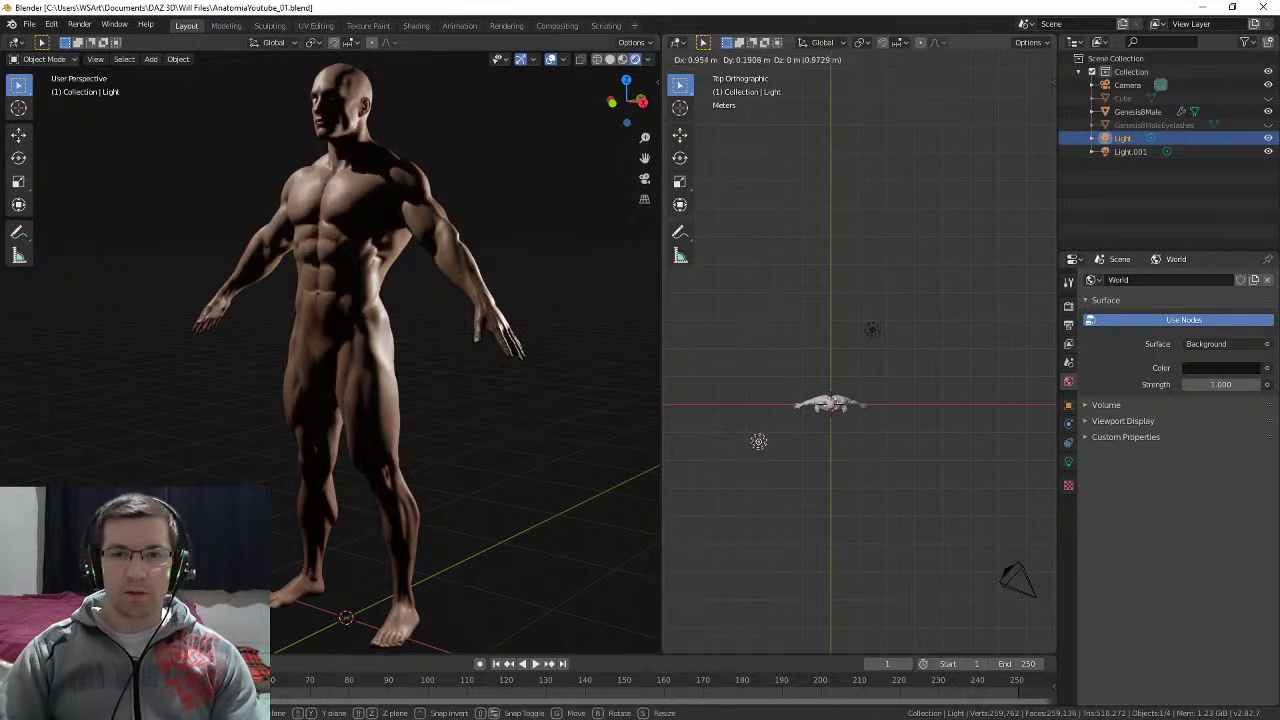
{"action": "left_click", "coordinate": [736, 445]}
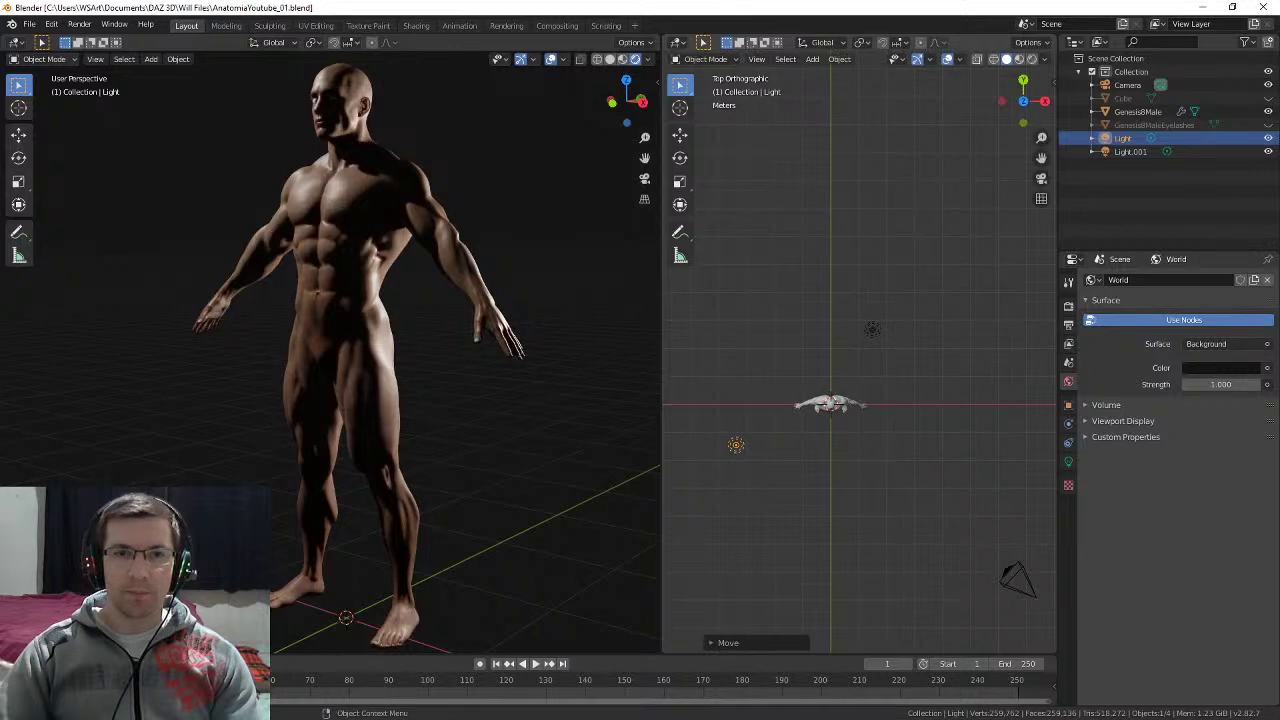
{"action": "middle_click_drag", "start_coordinate": [420, 340], "coordinate": [490, 338]}
{"action": "scroll", "coordinate": [490, 338], "scroll_direction": "down", "scroll_amount": 3}
{"action": "middle_click_drag", "start_coordinate": [400, 300], "coordinate": [645, 300]}
{"action": "middle_click_drag", "start_coordinate": [269, 247], "coordinate": [585, 267]}
{"action": "scroll", "coordinate": [400, 330], "scroll_direction": "up", "scroll_amount": 2}
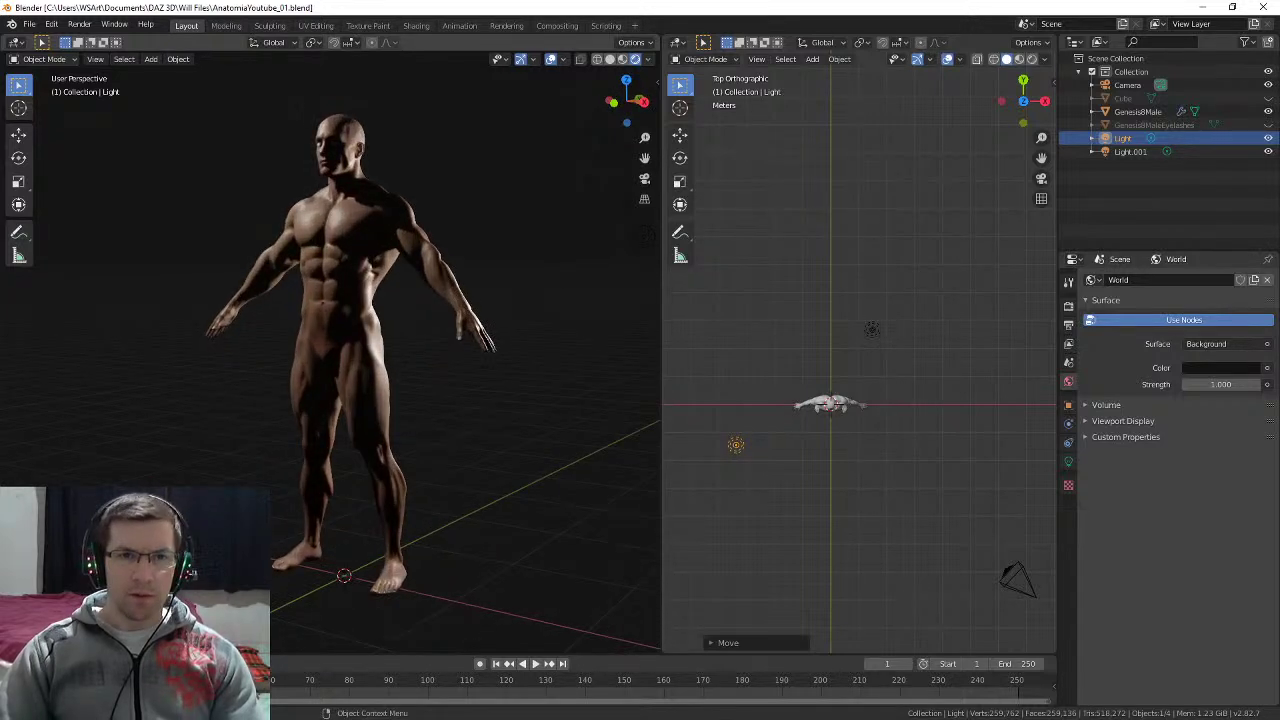
{"action": "middle_click_drag", "start_coordinate": [400, 330], "coordinate": [423, 304]}
{"action": "scroll", "coordinate": [414, 328], "scroll_direction": "up", "scroll_amount": 1}
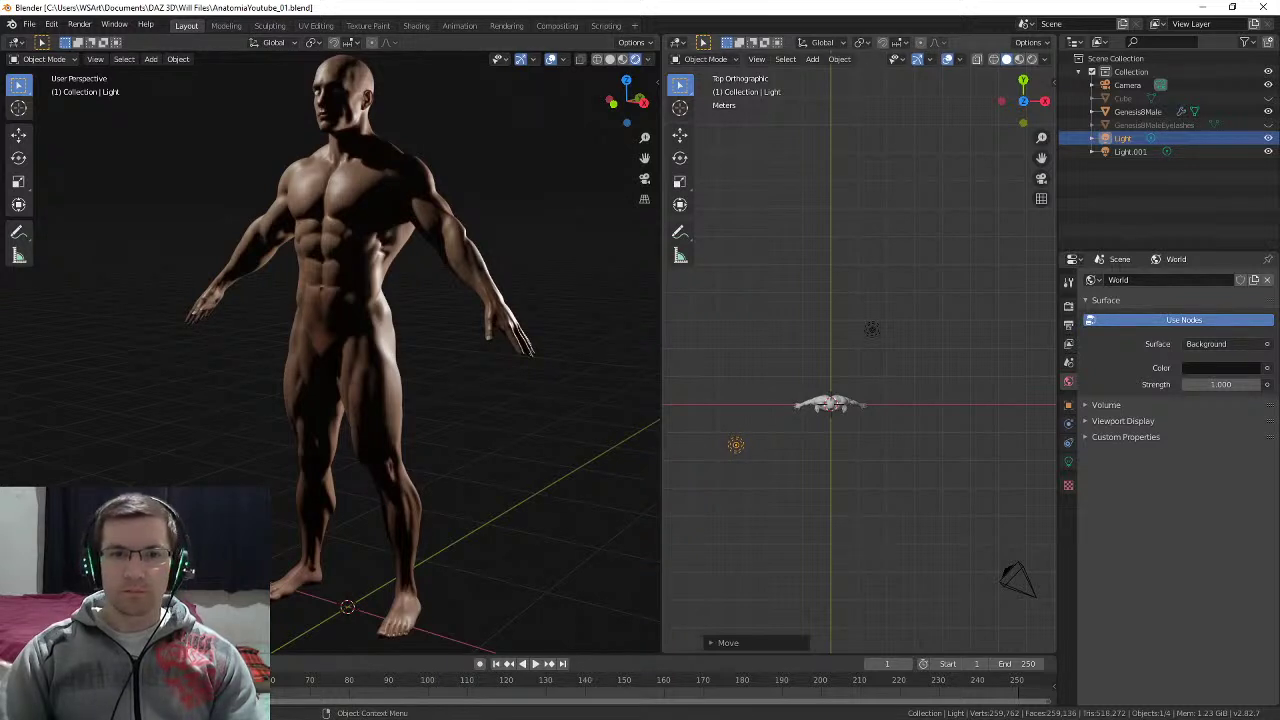
Step: Move Light back in the top view until it sits beside the figure, nearly on the X axis line
{"action": "key", "text": "g"}
{"action": "left_click", "coordinate": [737, 429]}
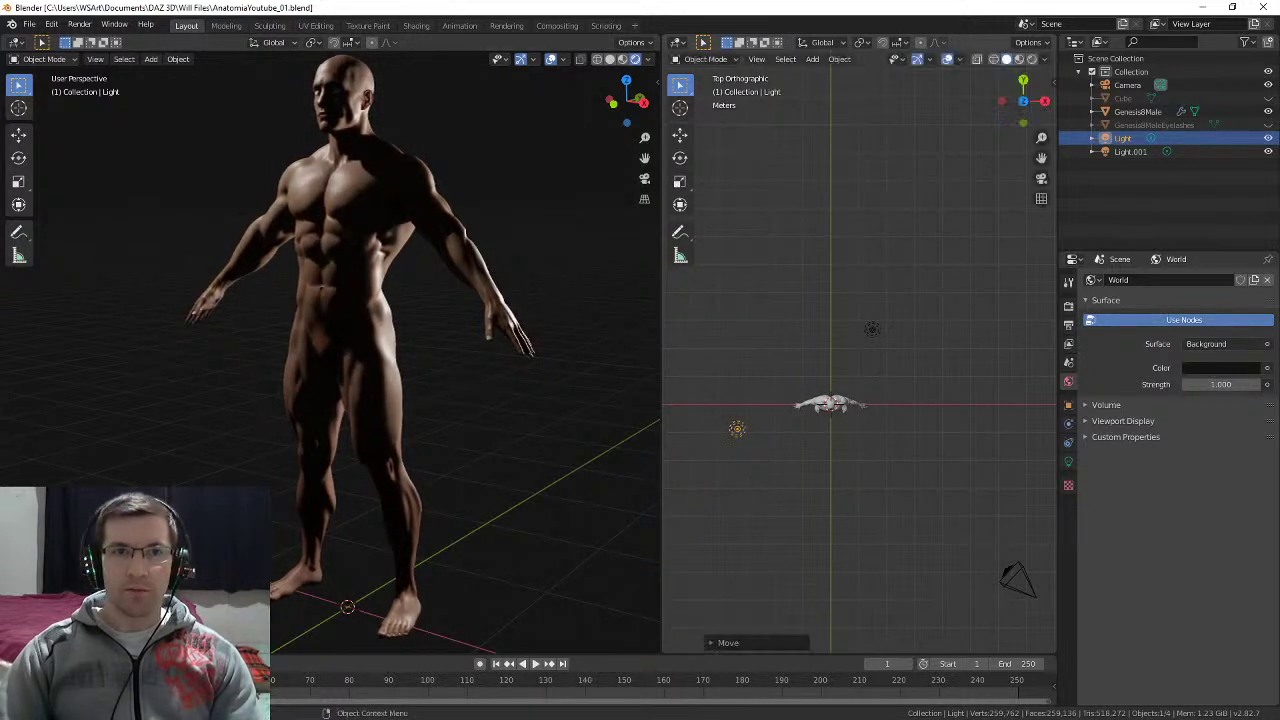
{"action": "key", "text": "g"}
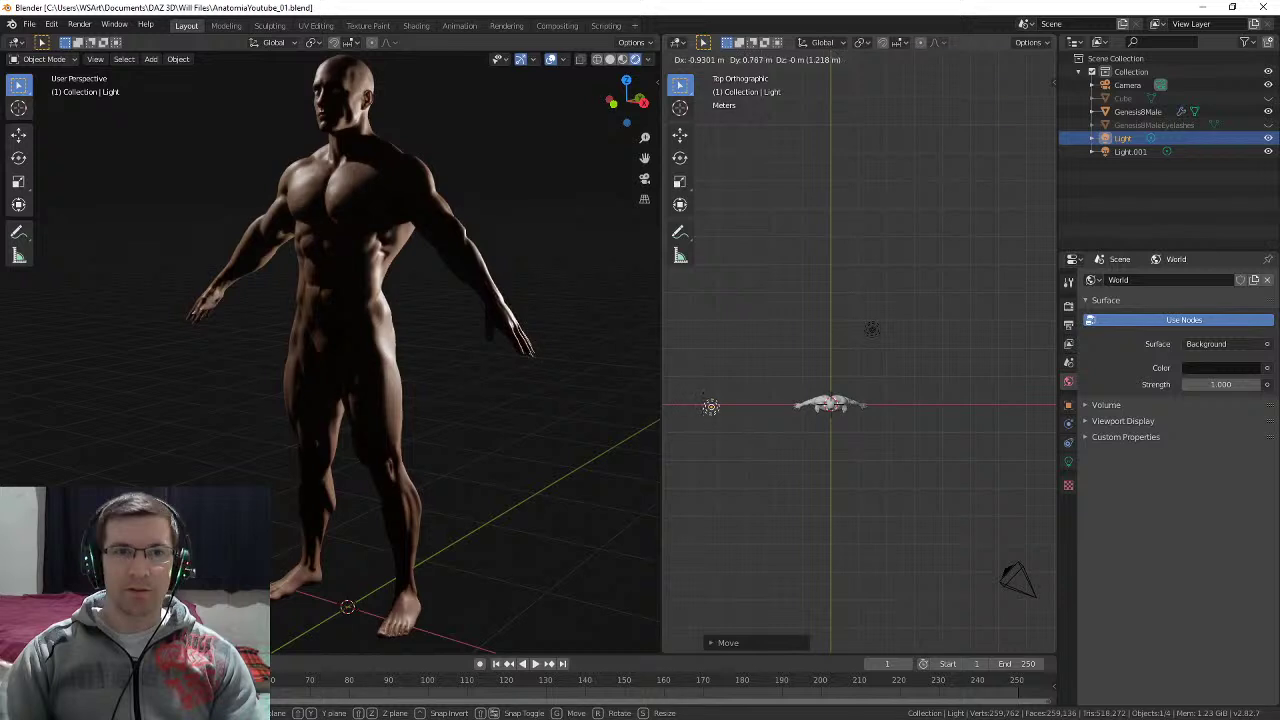
{"action": "key", "text": "Return"}
Step: Move Light.001 farther behind the figure in the top view and shift it about 0.8 m along positive X
{"action": "left_click", "coordinate": [872, 330]}
{"action": "key", "text": "g"}
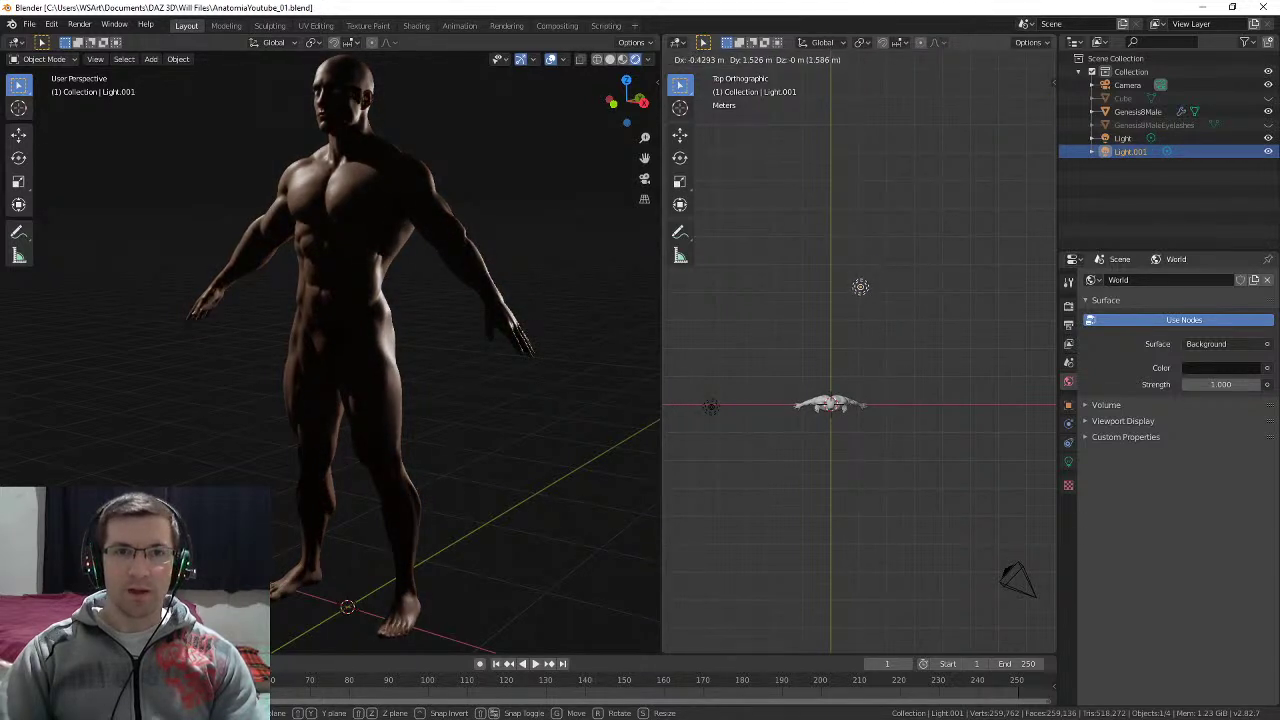
{"action": "left_click", "coordinate": [855, 294]}
{"action": "key", "text": "g"}
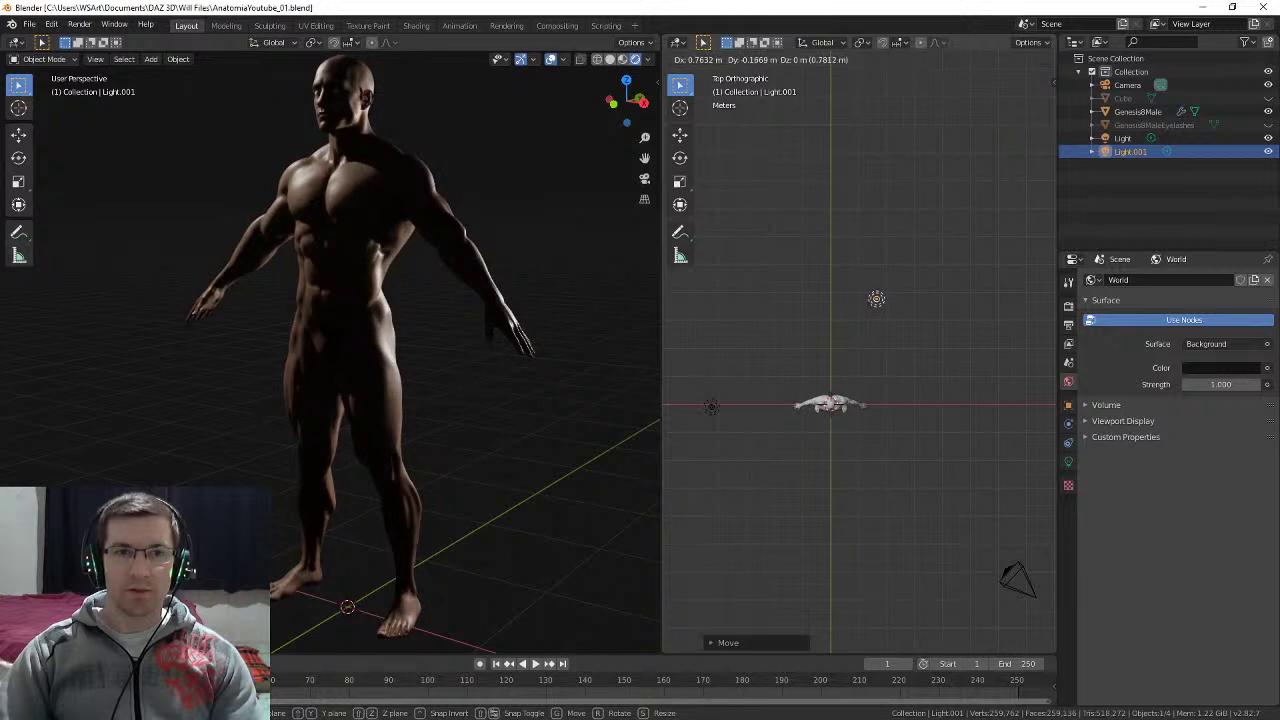
{"action": "left_click", "coordinate": [876, 298]}
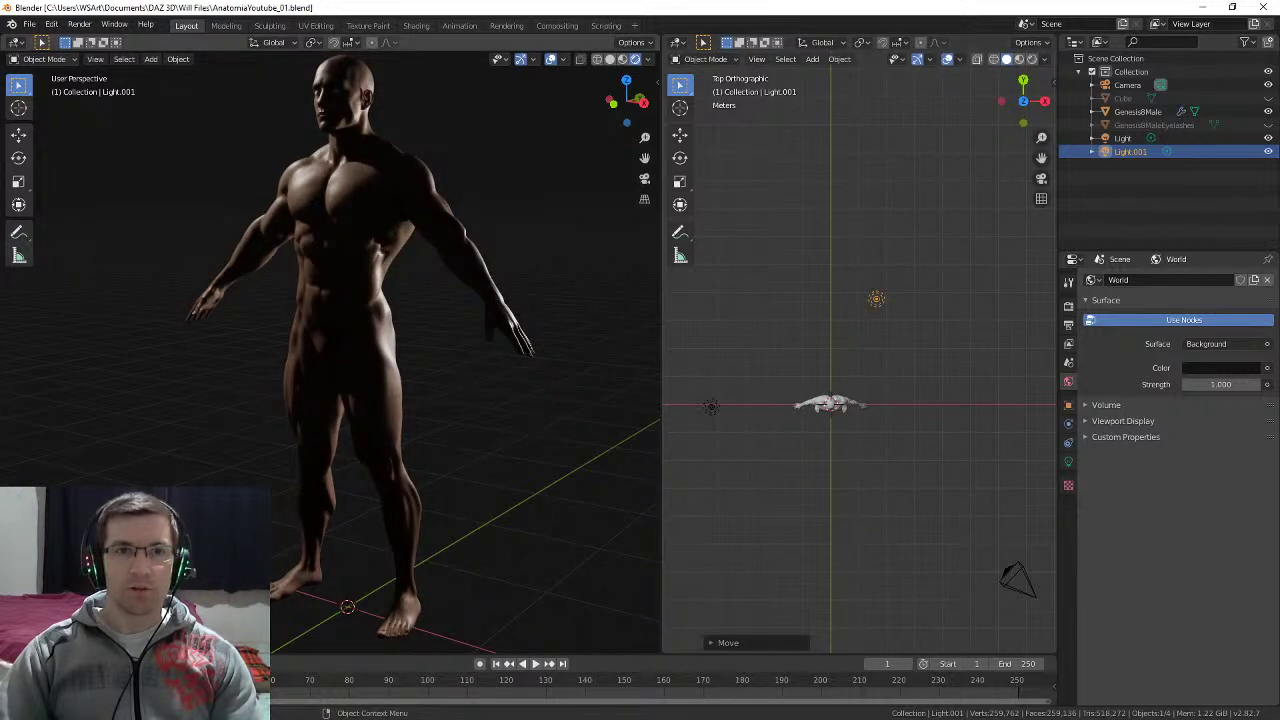
Step: Bring Light about 1.4 m forward in the top view, and center it below the floor under the figure in the front view
{"action": "left_click", "coordinate": [711, 406]}
{"action": "key", "text": "g"}
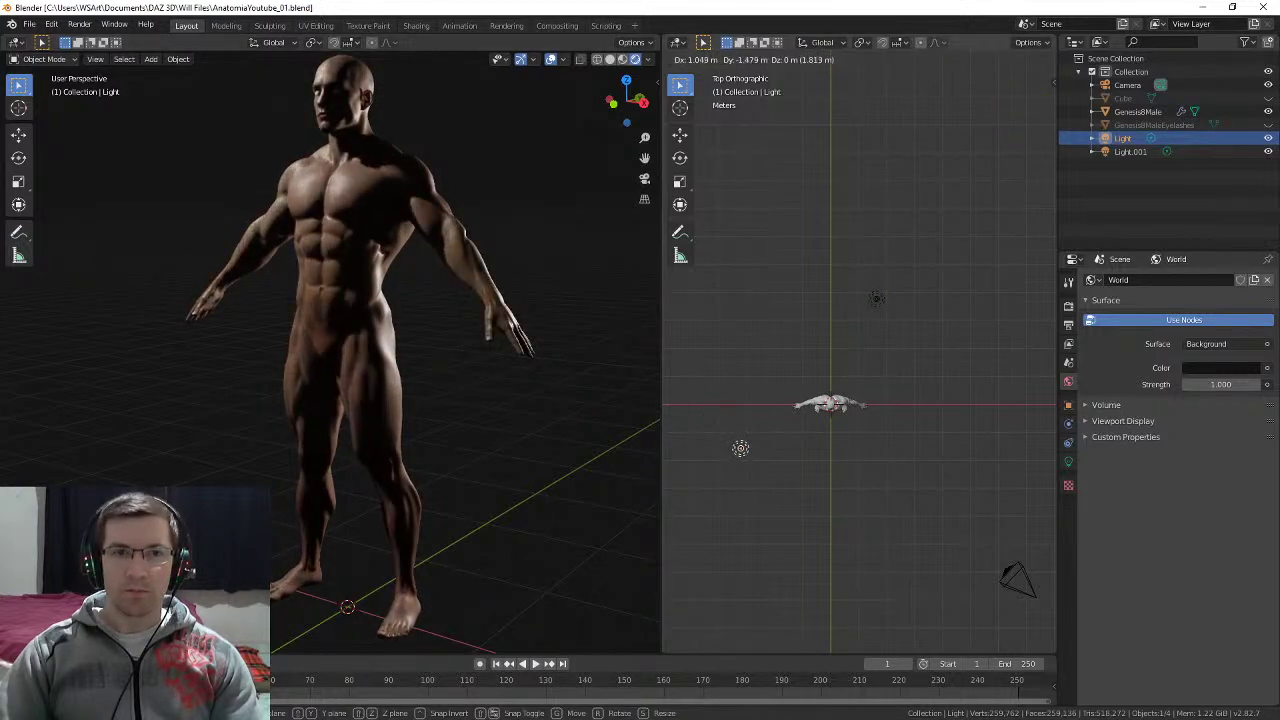
{"action": "left_click", "coordinate": [743, 445]}
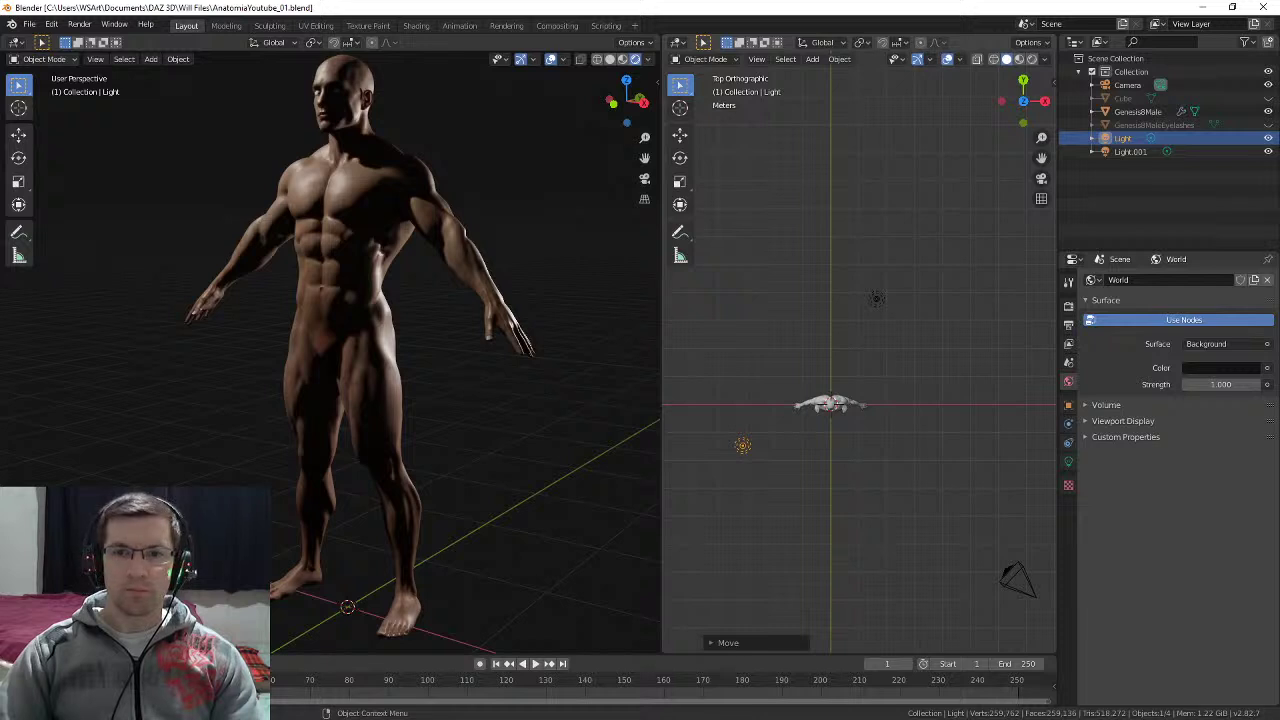
{"action": "key", "text": "KP_1"}
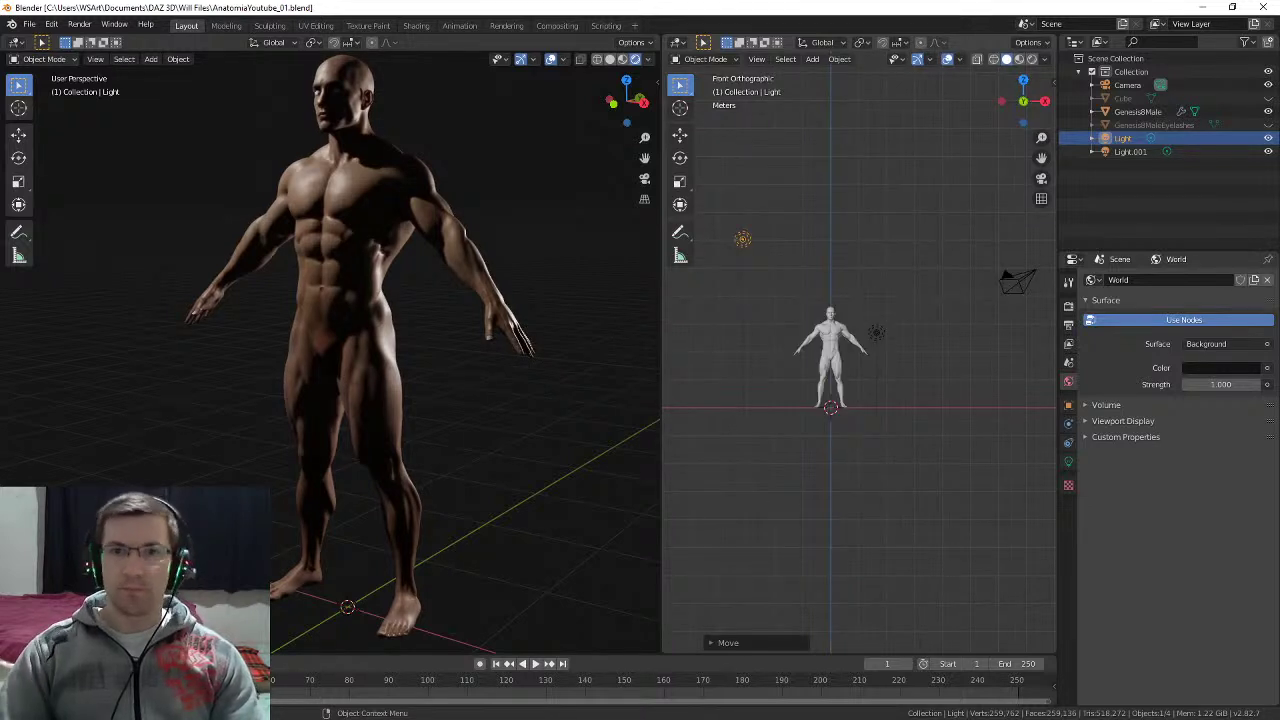
{"action": "key", "text": "g"}
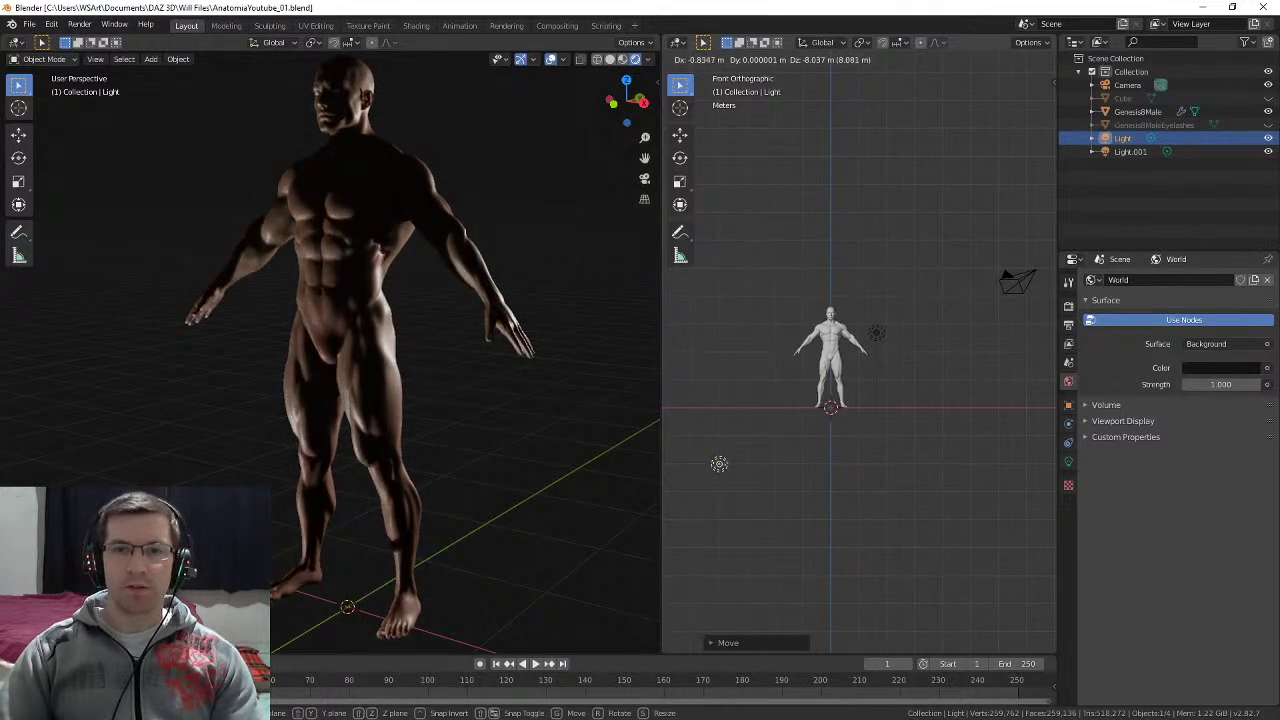
{"action": "left_click", "coordinate": [834, 480]}
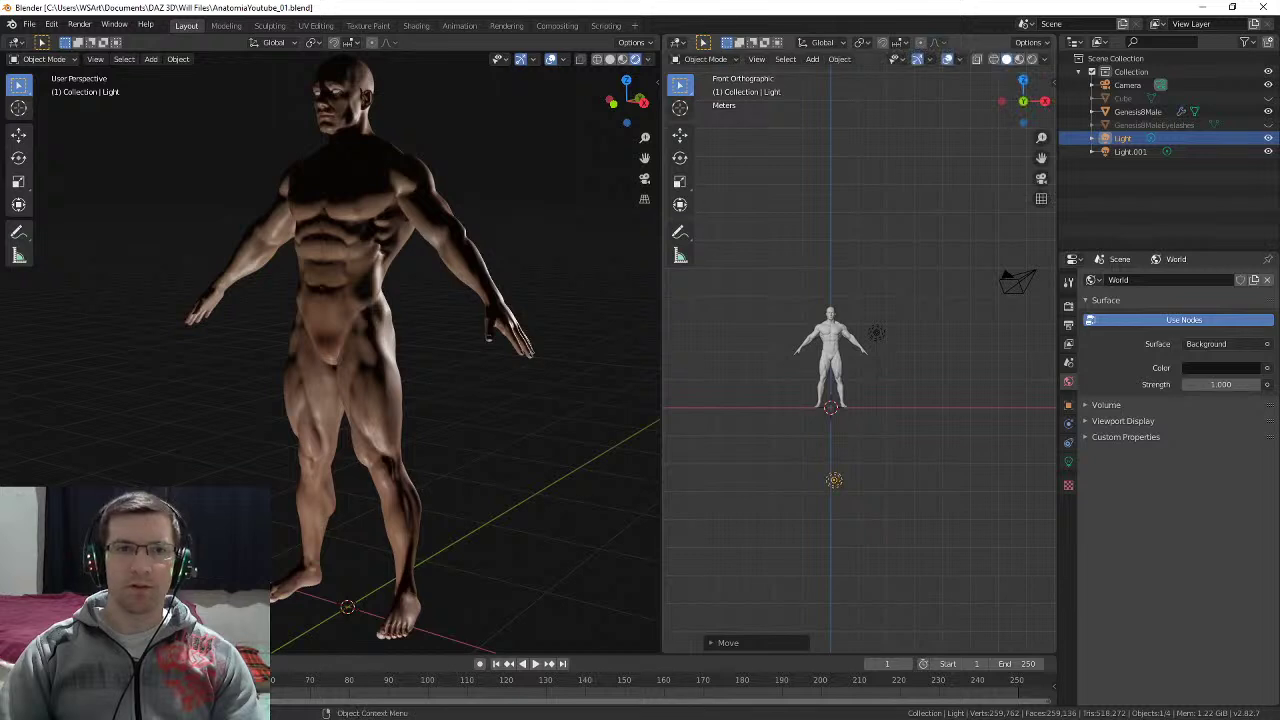
Step: Center Light.001 above the figure in the front view and bring it about 3.8 m forward in the side view, directly over the head
{"action": "left_click", "coordinate": [876, 333]}
{"action": "key", "text": "g"}
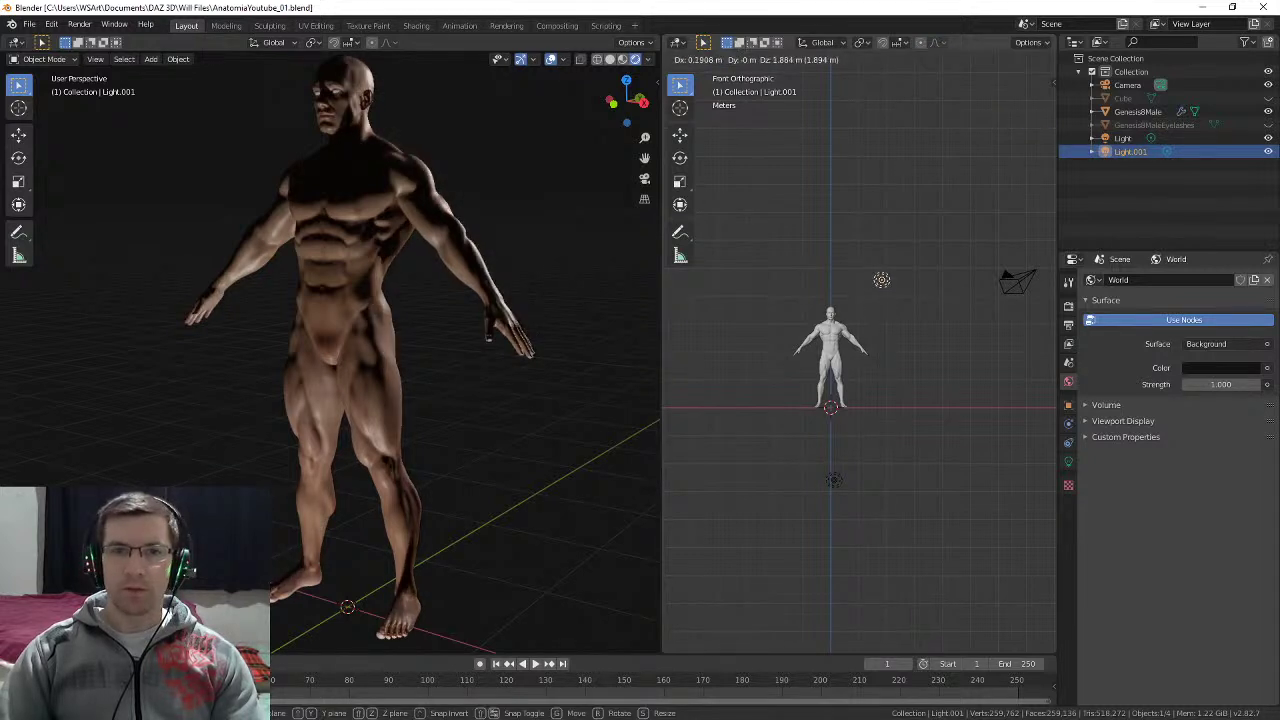
{"action": "left_click", "coordinate": [833, 217]}
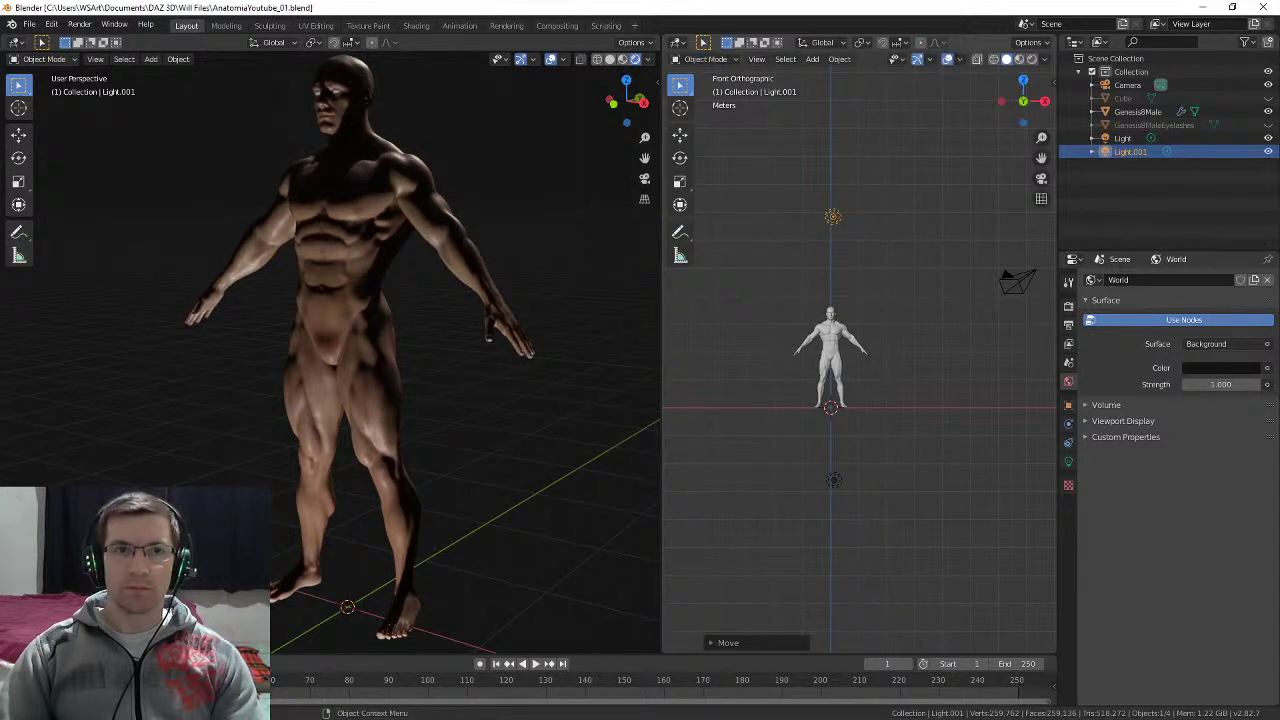
{"action": "key", "text": "KP_3"}
{"action": "key", "text": "g"}
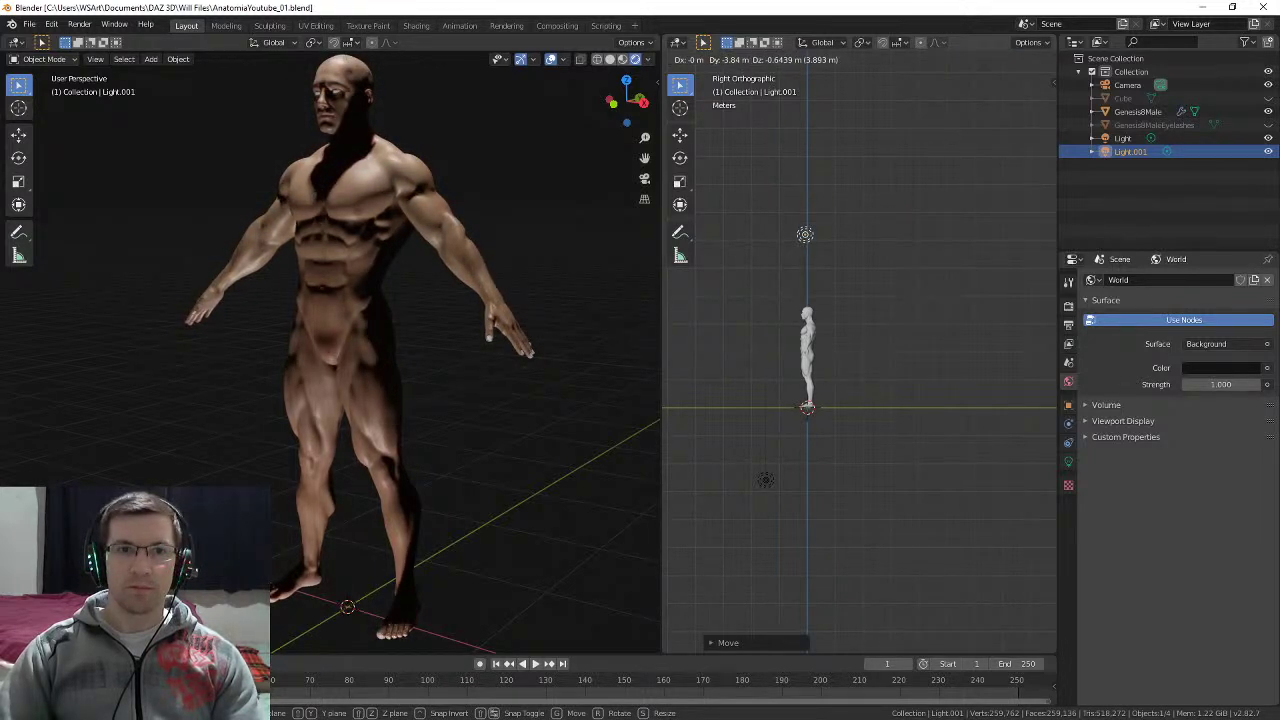
{"action": "left_click", "coordinate": [805, 234]}
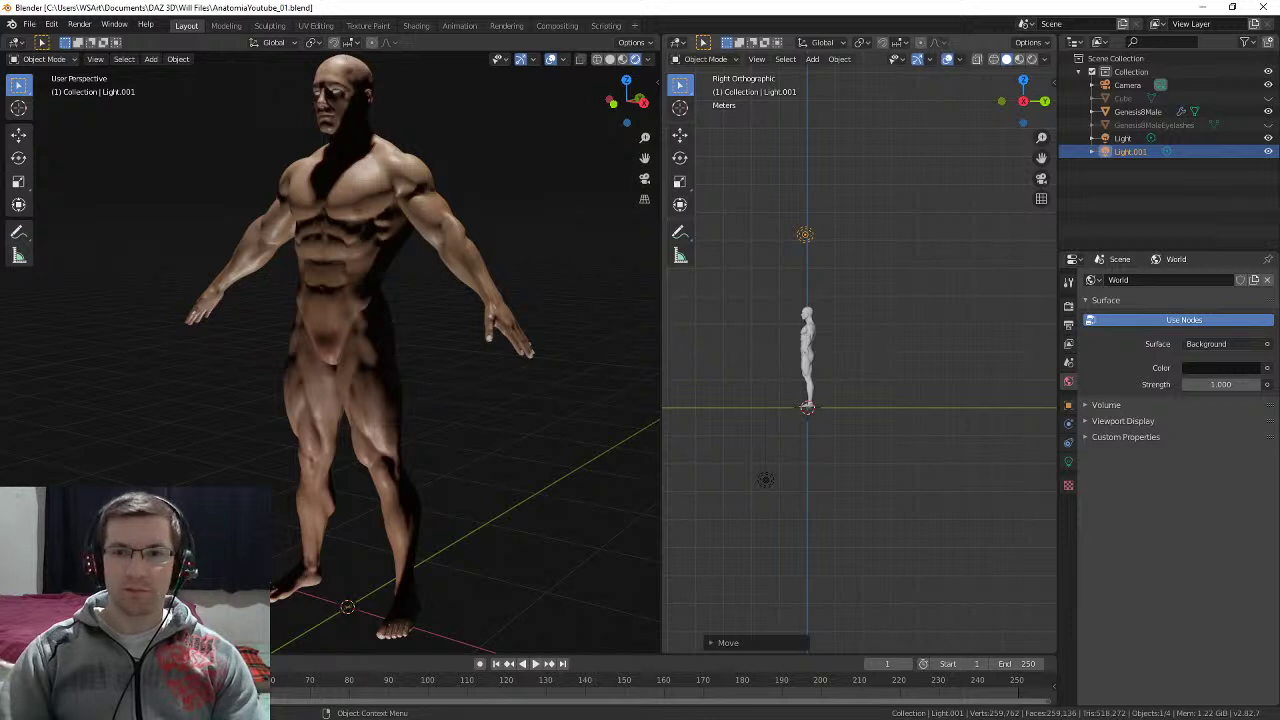
Step: Shift the low front light Light slightly toward the figure in the side view
{"action": "left_click", "coordinate": [765, 480]}
{"action": "key", "text": "g"}
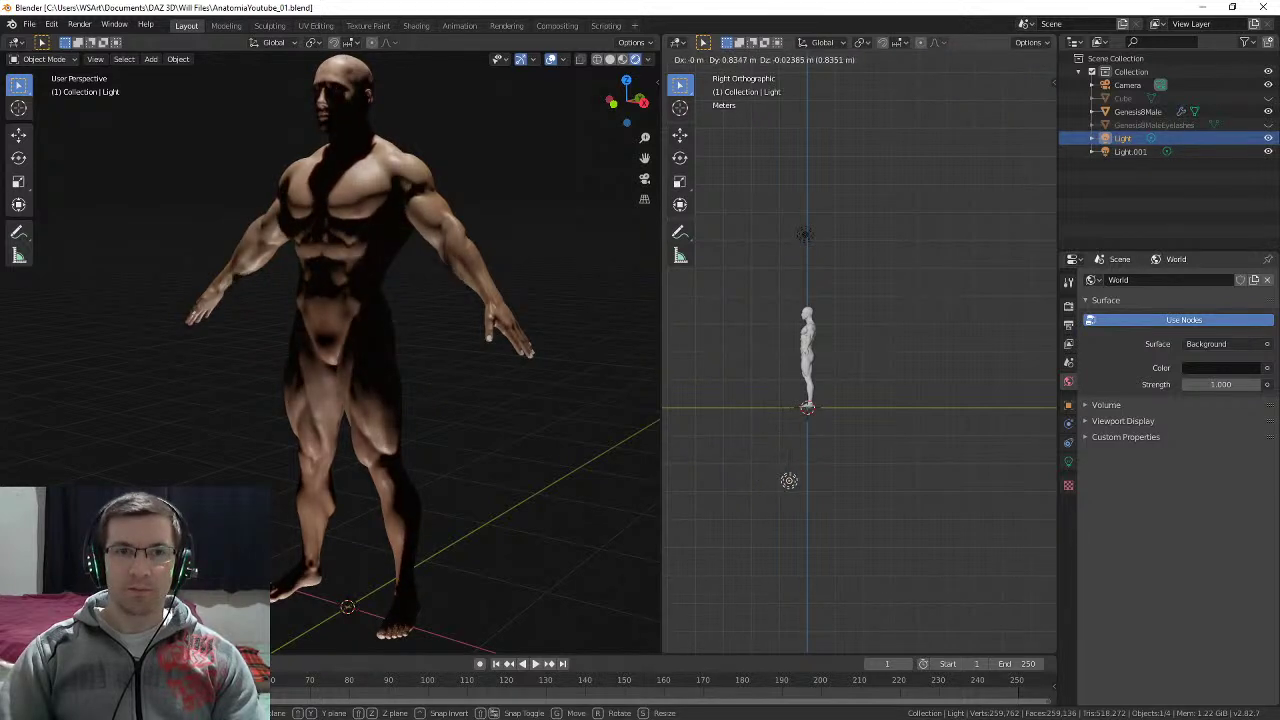
{"action": "left_click", "coordinate": [772, 478]}
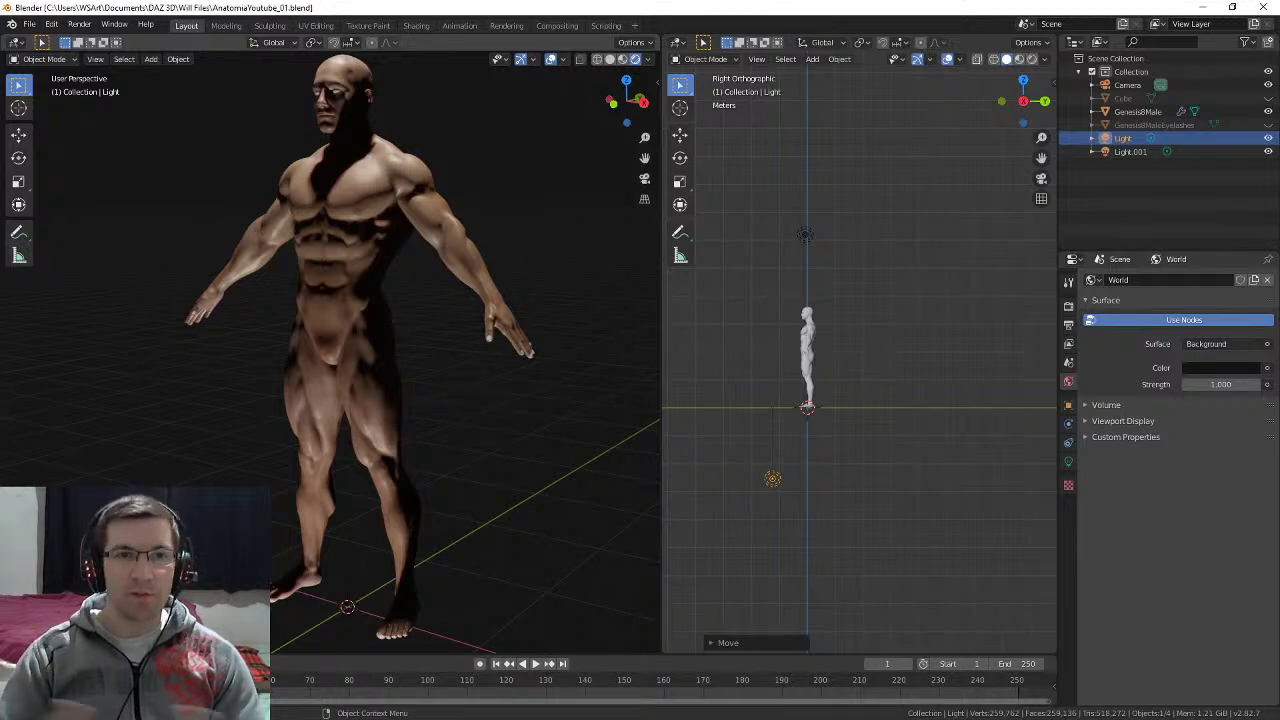
Step: Try rotating the Genesis8Male figure about the global Z axis to see how the two lights fall on it
{"action": "middle_click_drag", "start_coordinate": [350, 340], "coordinate": [392, 336]}
{"action": "middle_click_drag", "start_coordinate": [580, 350], "coordinate": [390, 350]}
{"action": "right_click", "coordinate": [807, 351]}
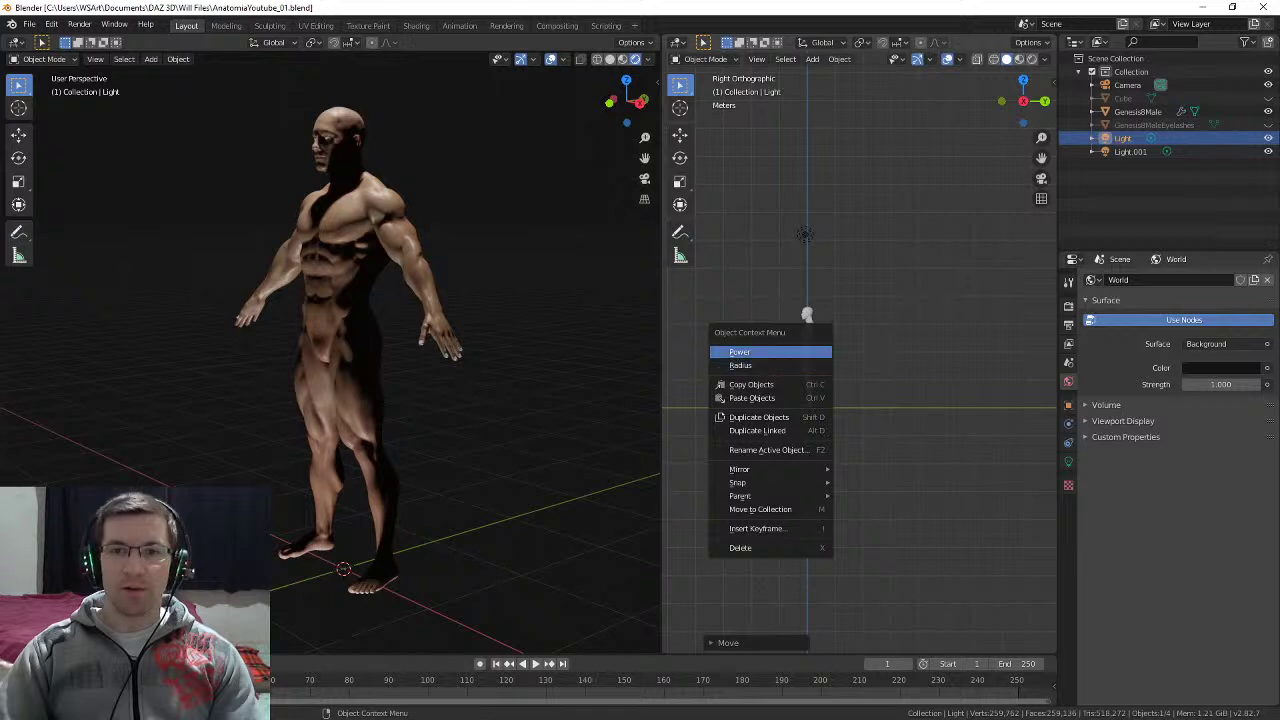
{"action": "left_click", "coordinate": [807, 351]}
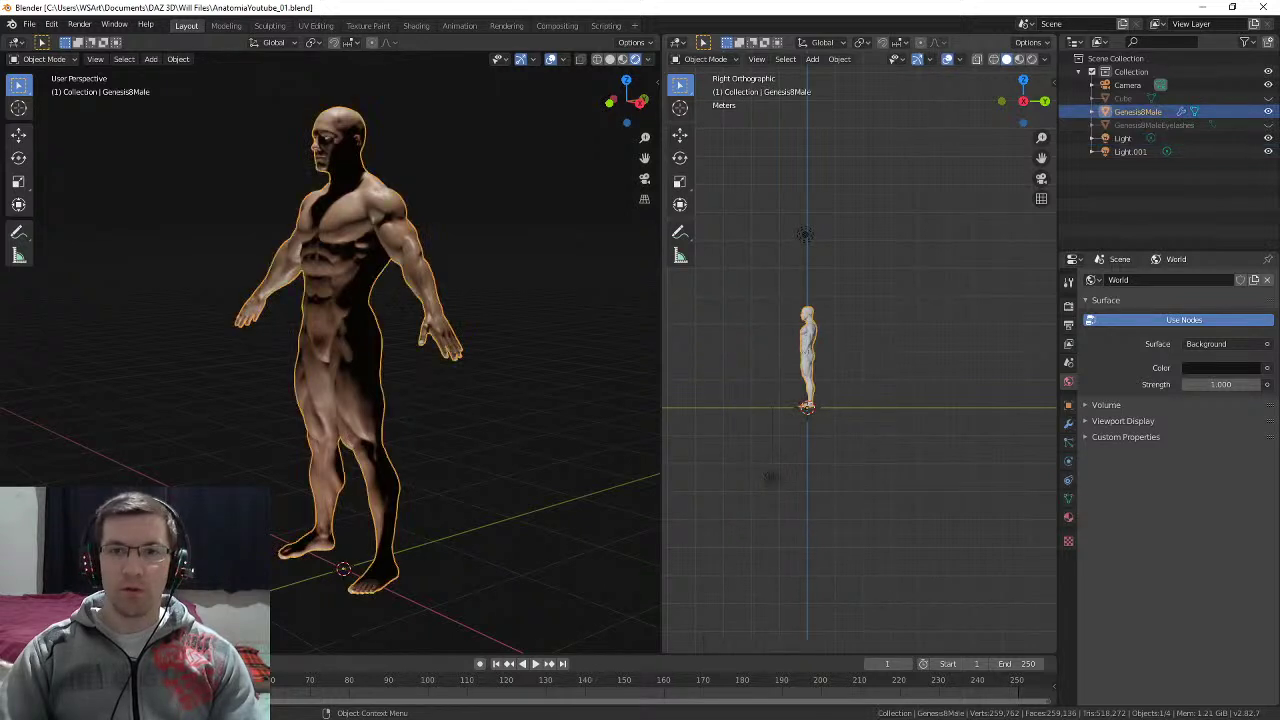
{"action": "key", "text": "r"}
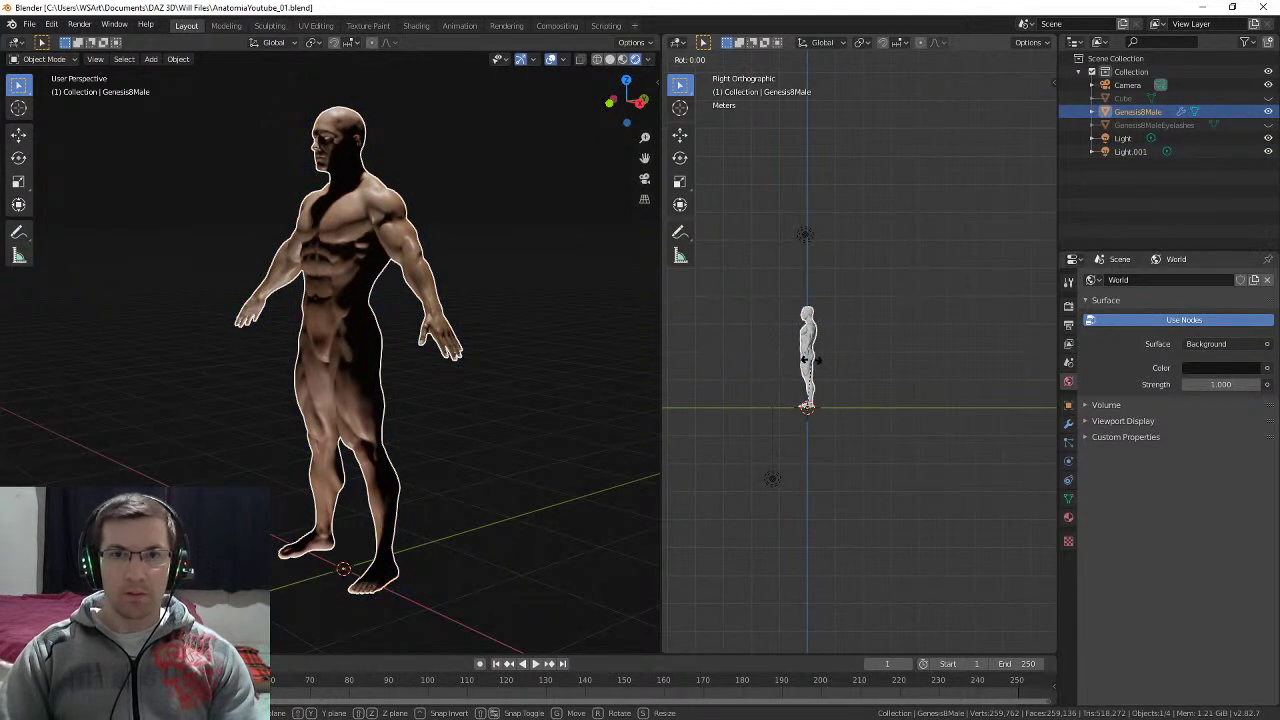
{"action": "key", "text": "r"}
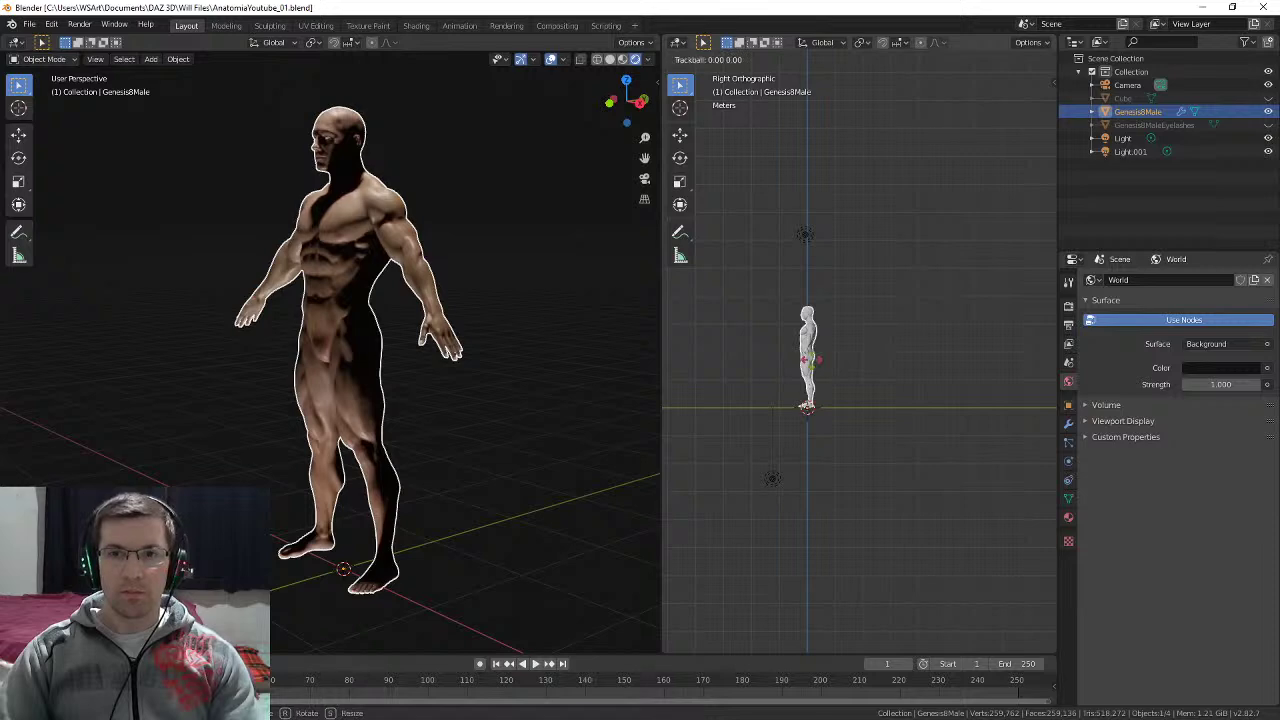
{"action": "key", "text": "r"}
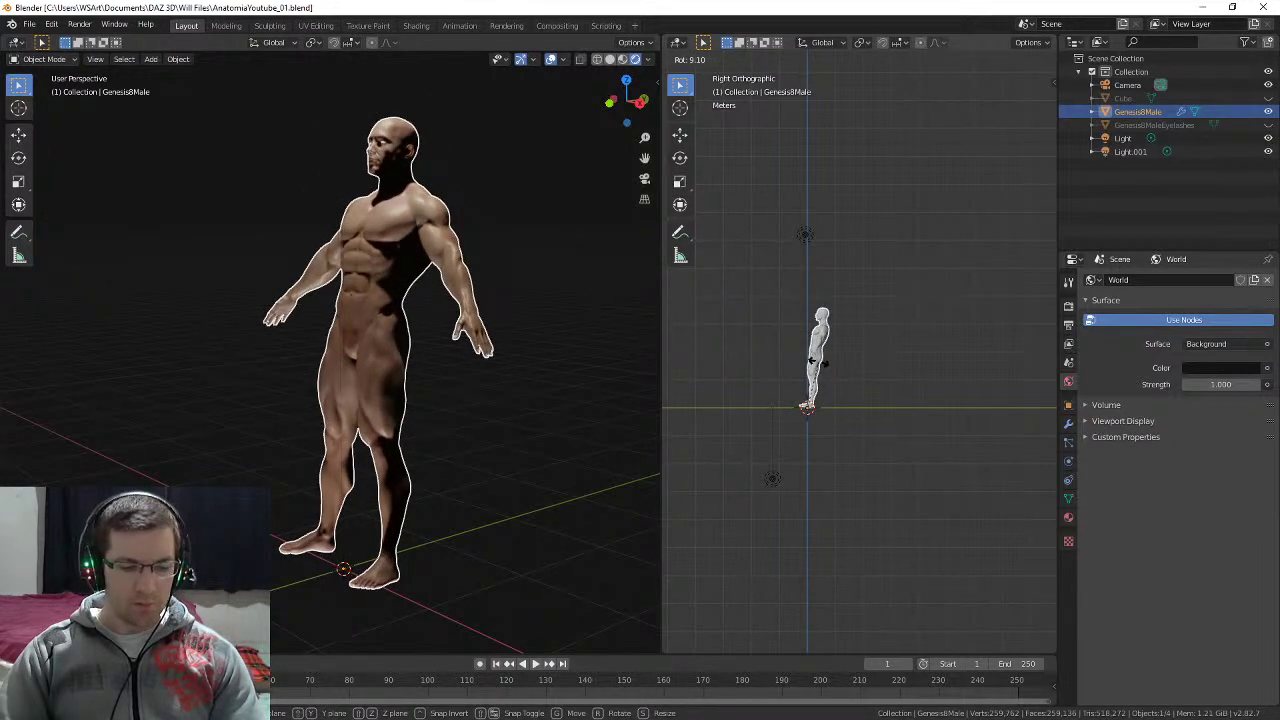
{"action": "key", "text": "z"}
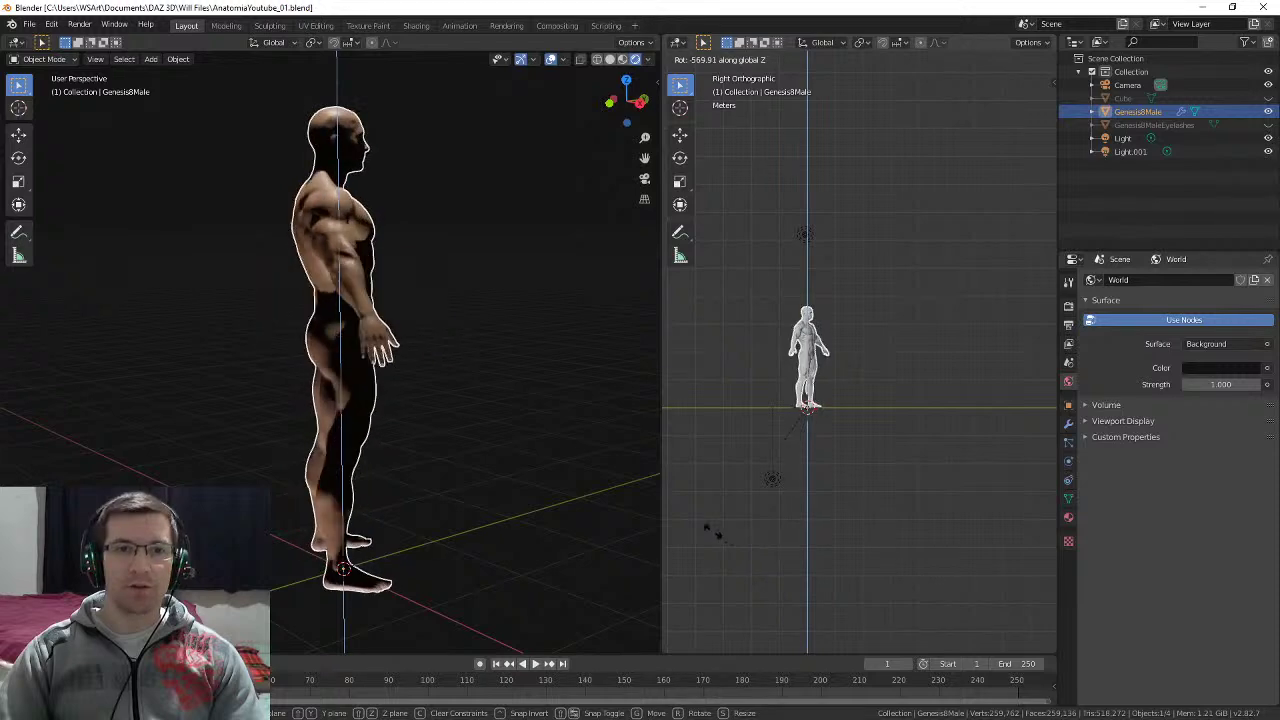
{"action": "key", "text": "Escape"}
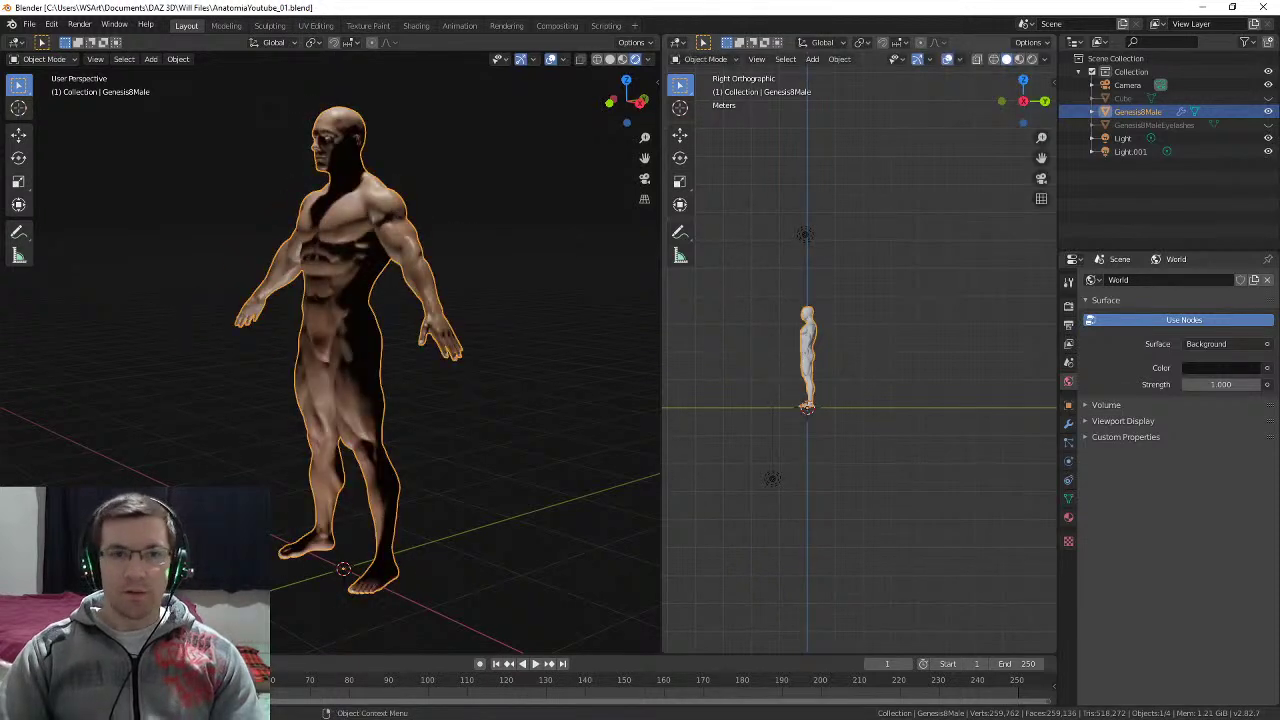
{"action": "scroll", "coordinate": [340, 350], "scroll_direction": "down", "scroll_amount": 3}
{"action": "scroll", "coordinate": [340, 350], "scroll_direction": "up", "scroll_amount": 4}
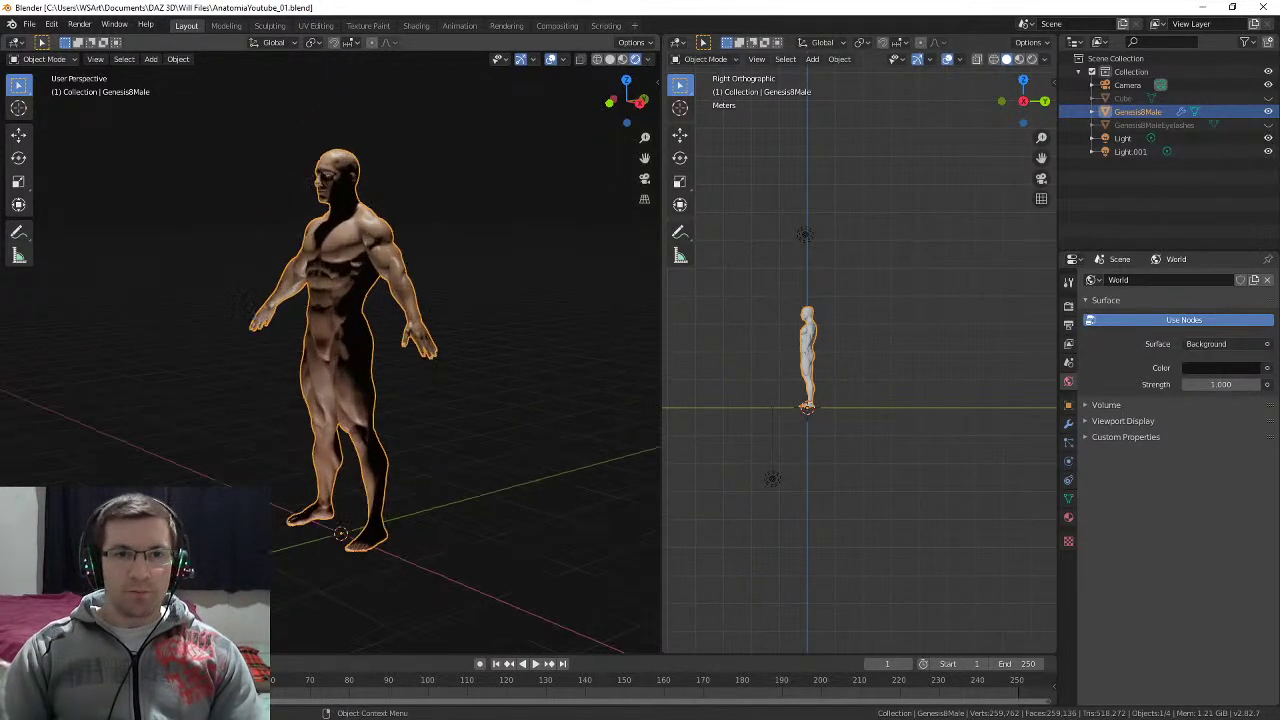
{"action": "scroll", "coordinate": [330, 350], "scroll_direction": "down", "scroll_amount": 2}
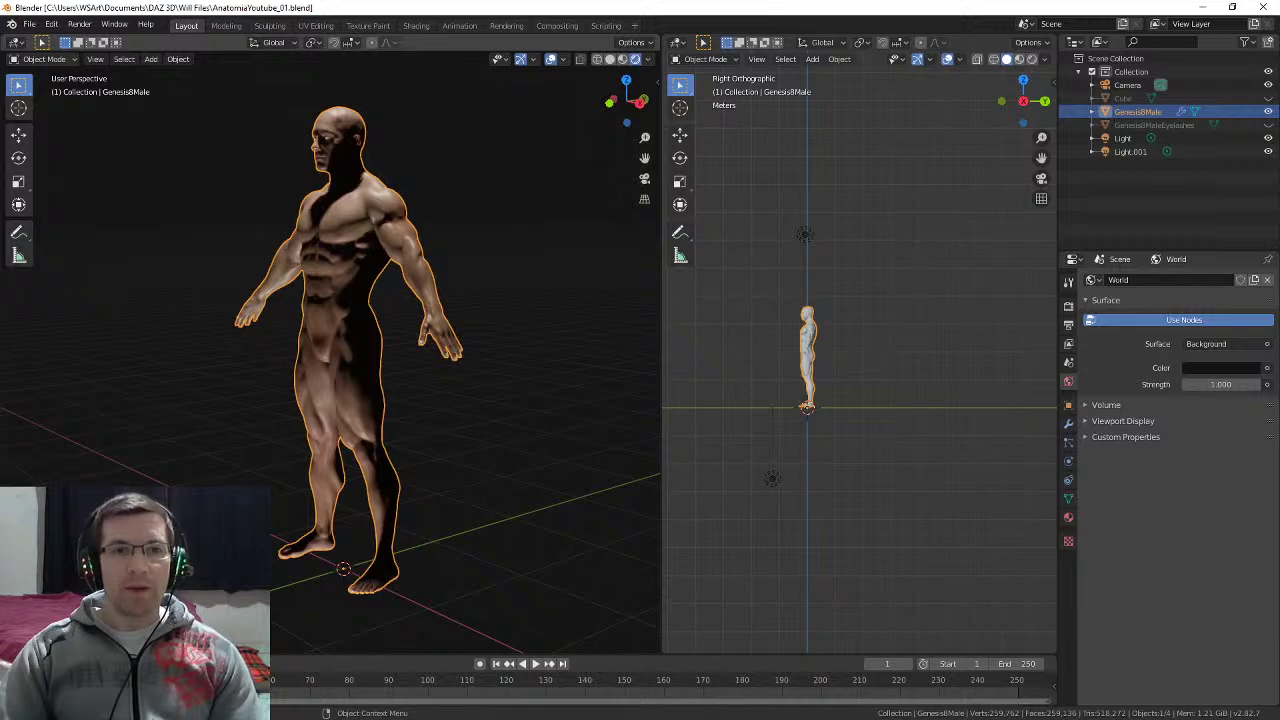
{"action": "scroll", "coordinate": [330, 350], "scroll_direction": "up", "scroll_amount": 2}
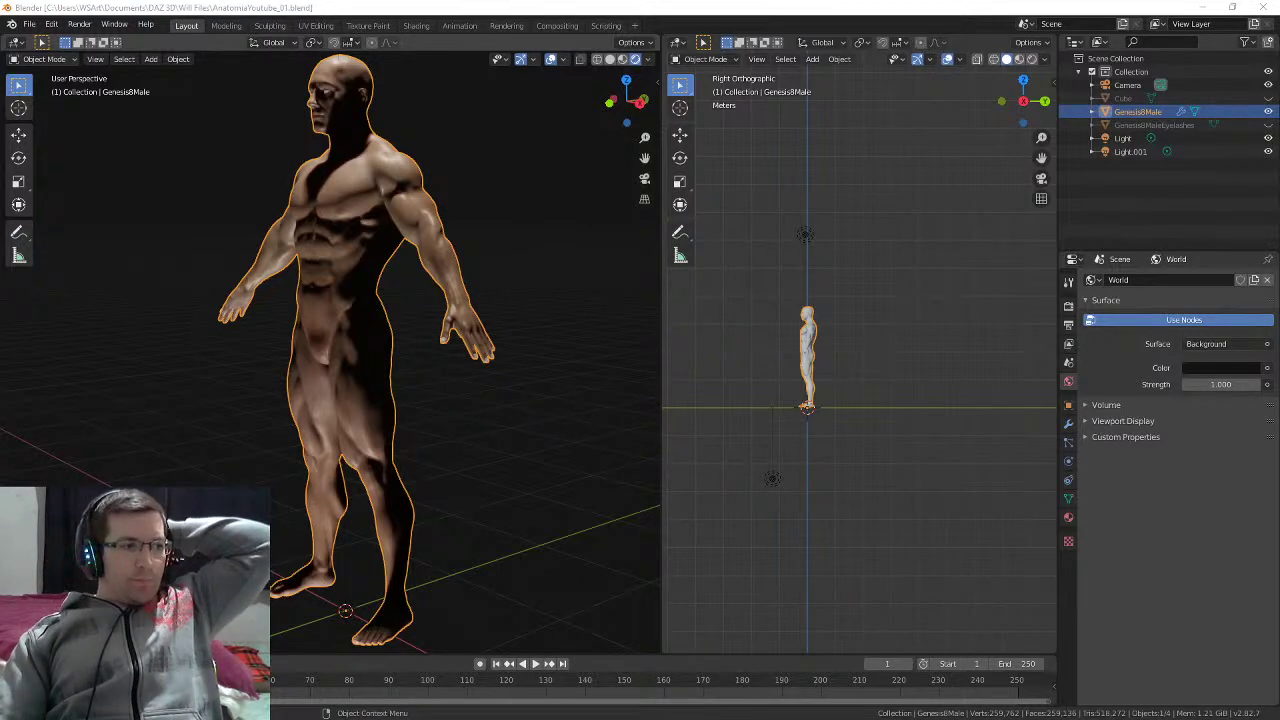
Step: Switch to the browser and look through the course contents on the Hotmart page of the drawing, anatomy and painting course
{"action": "left_click", "coordinate": [1203, 8]}
{"action": "left_click", "coordinate": [244, 11]}
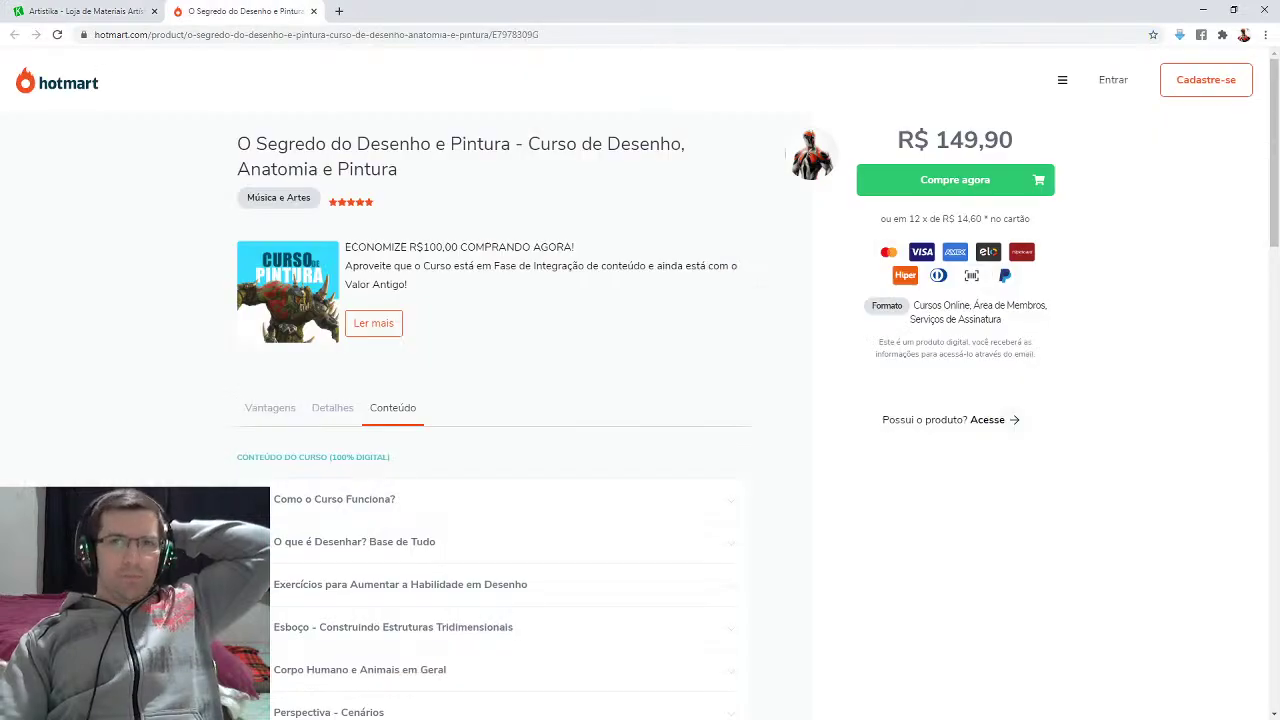
{"action": "scroll", "coordinate": [490, 429], "scroll_direction": "down", "scroll_amount": 7}
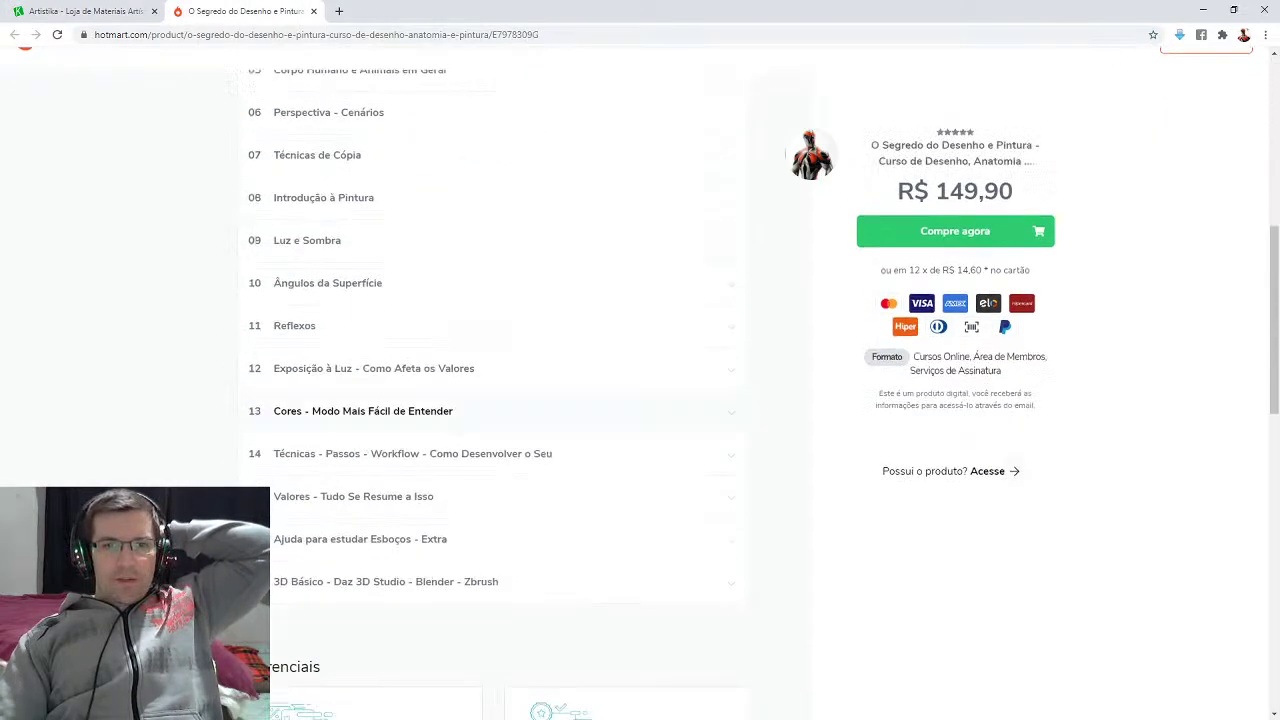
{"action": "scroll", "coordinate": [490, 440], "scroll_direction": "down", "scroll_amount": 3}
{"action": "scroll", "coordinate": [490, 440], "scroll_direction": "up", "scroll_amount": 5}
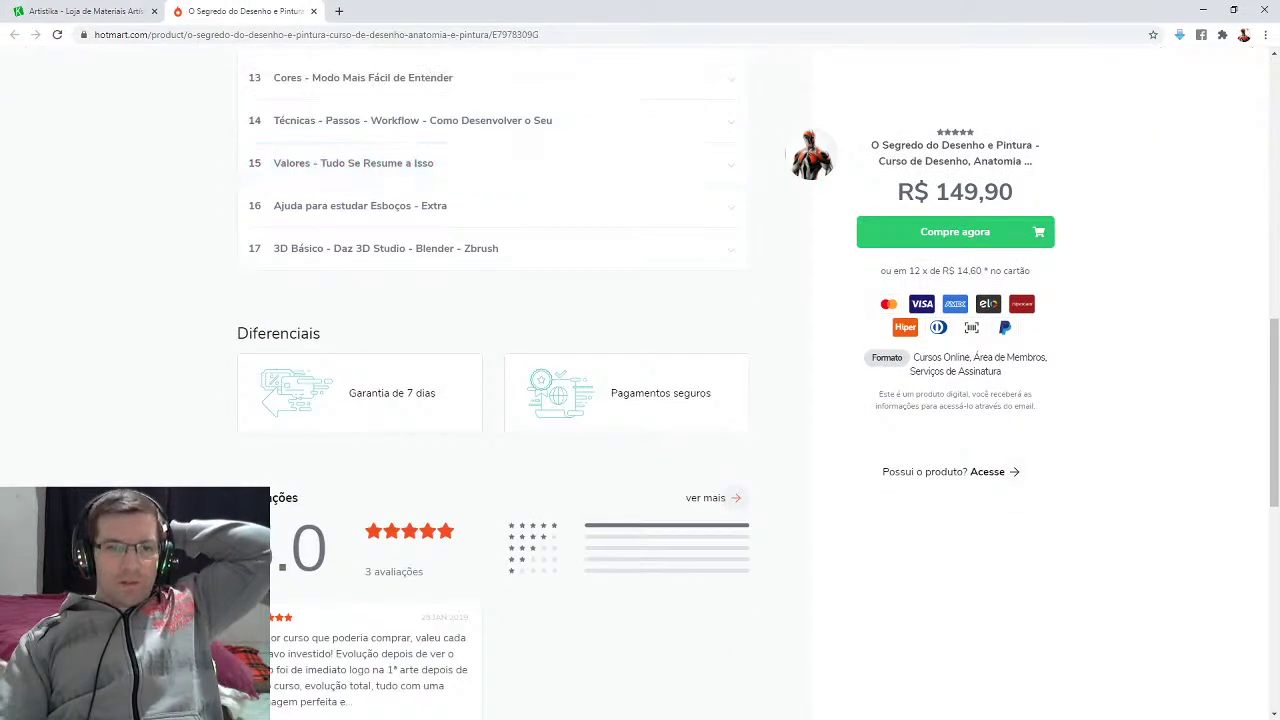
{"action": "scroll", "coordinate": [490, 400], "scroll_direction": "up", "scroll_amount": 2}
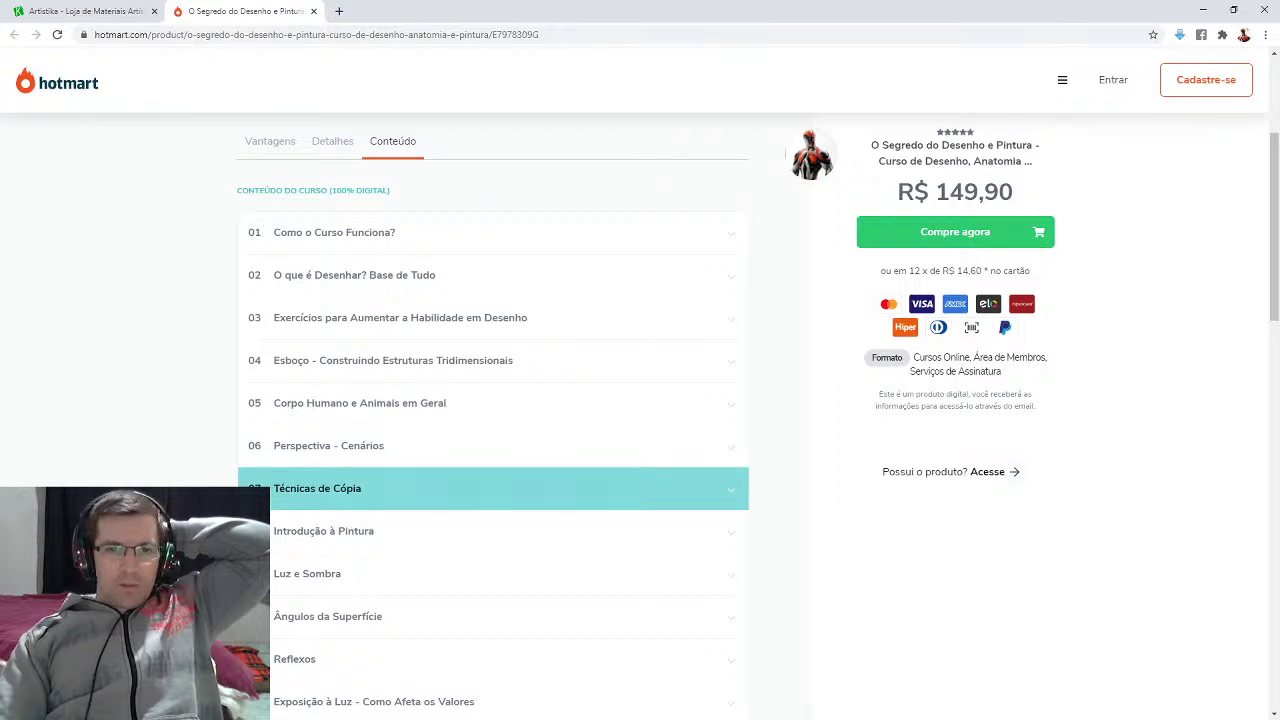
Step: Look through the remaining course modules down to 3D Básico and back to the page heading, then switch to the Artistika store page
{"action": "scroll", "coordinate": [493, 400], "scroll_direction": "down", "scroll_amount": 2}
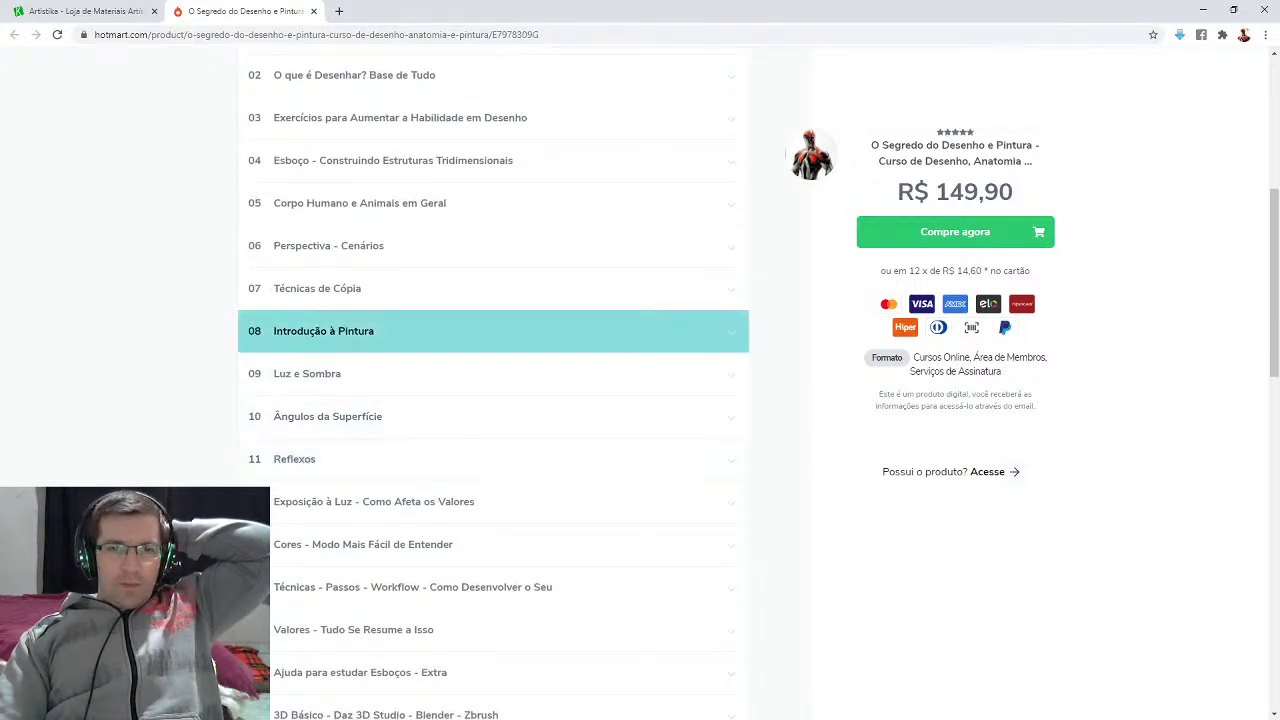
{"action": "scroll", "coordinate": [493, 410], "scroll_direction": "down", "scroll_amount": 2}
{"action": "scroll", "coordinate": [493, 283], "scroll_direction": "up", "scroll_amount": 3}
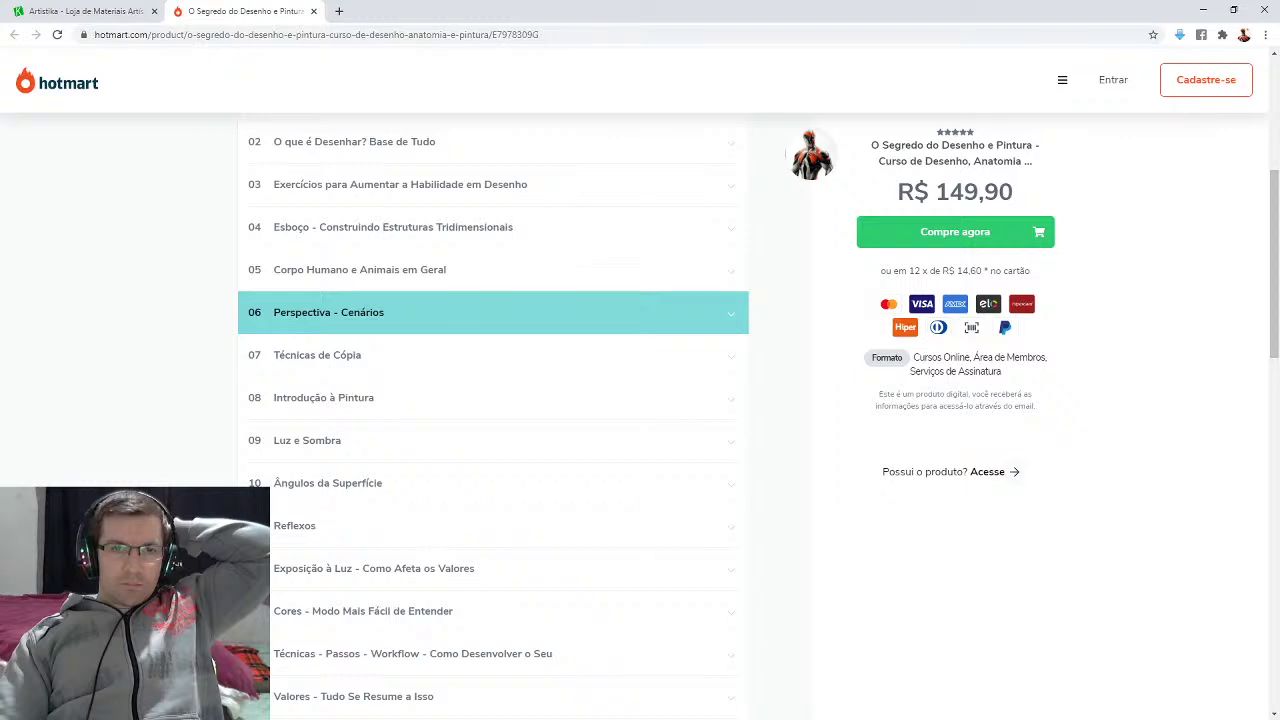
{"action": "scroll", "coordinate": [493, 335], "scroll_direction": "down", "scroll_amount": 1}
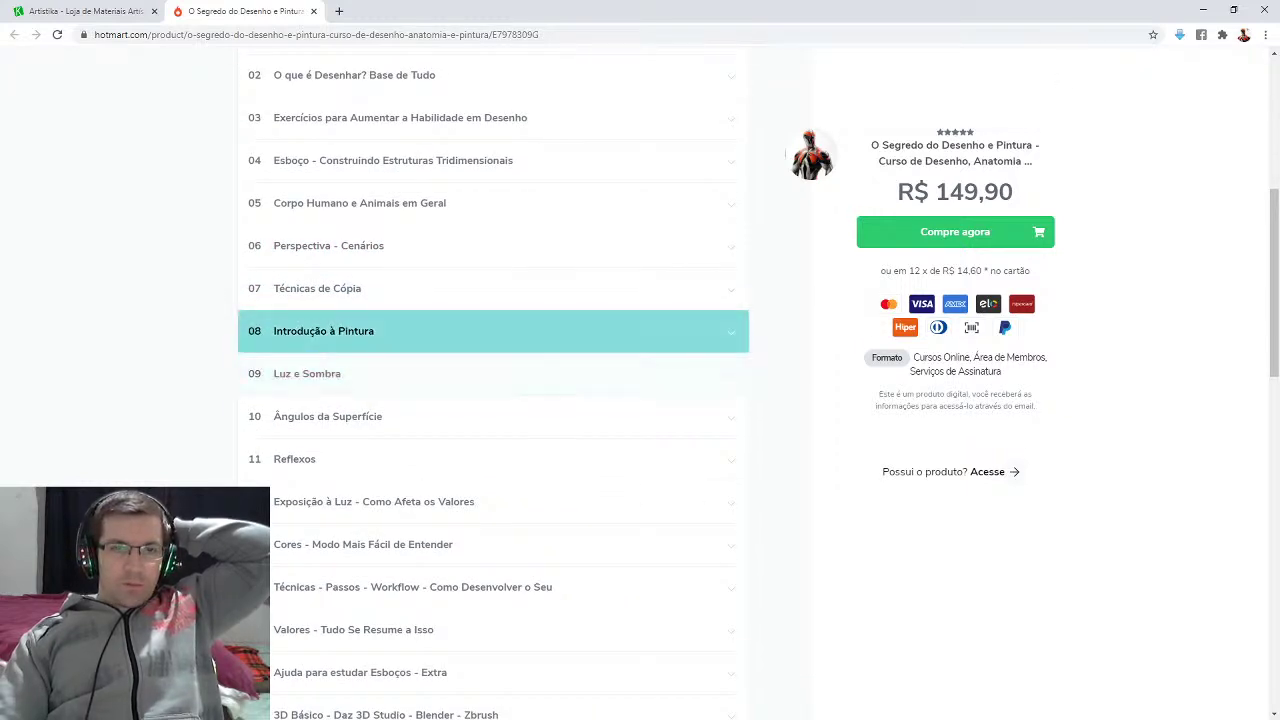
{"action": "scroll", "coordinate": [493, 331], "scroll_direction": "down", "scroll_amount": 2}
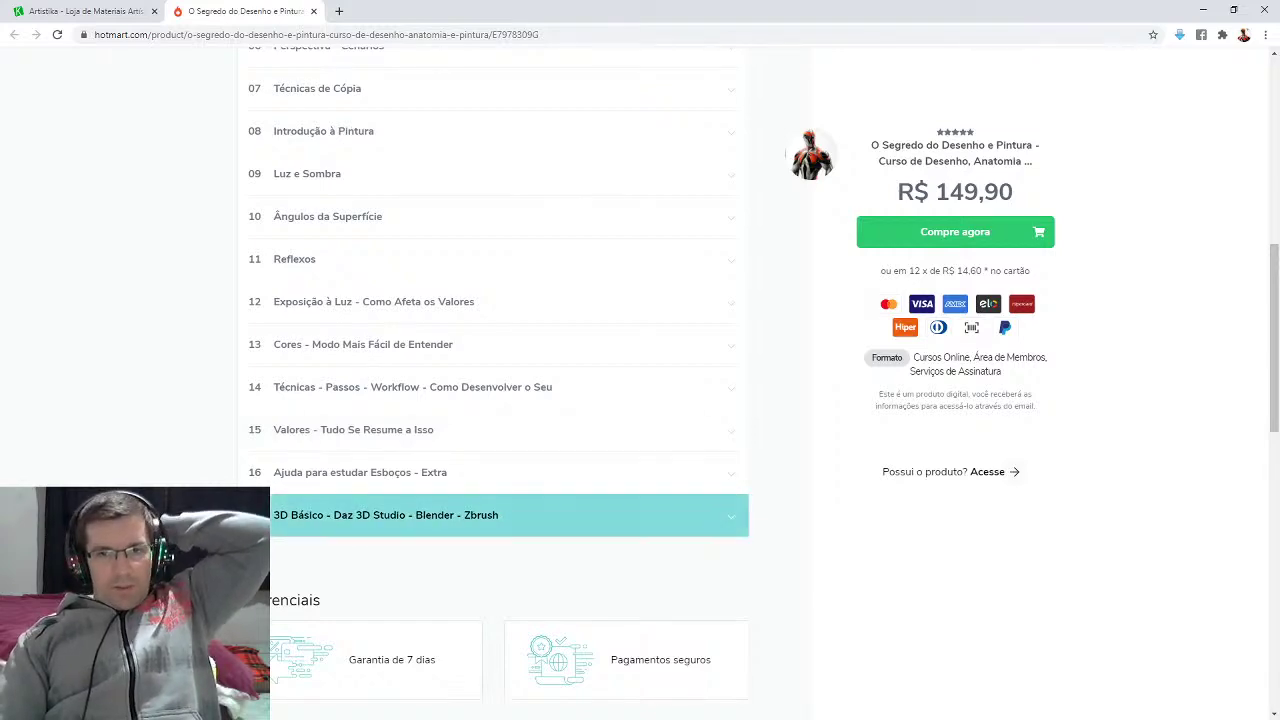
{"action": "scroll", "coordinate": [493, 380], "scroll_direction": "up", "scroll_amount": 7}
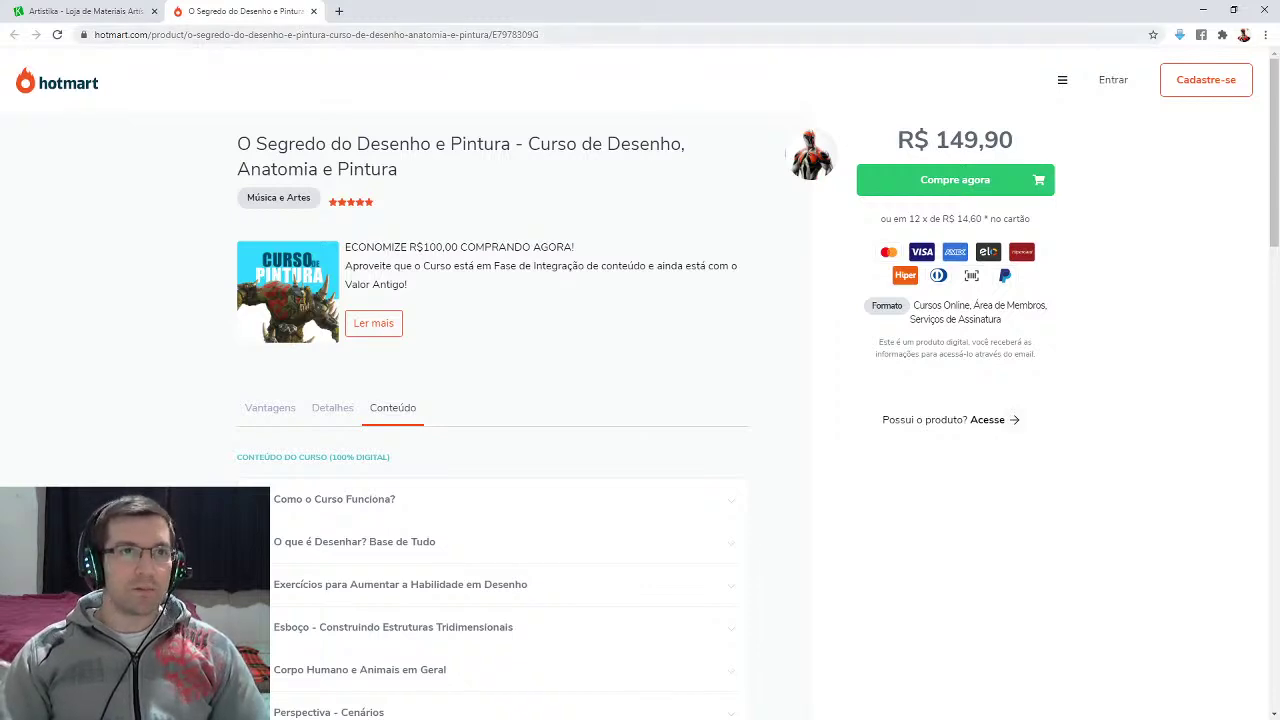
{"action": "left_click", "coordinate": [85, 11]}
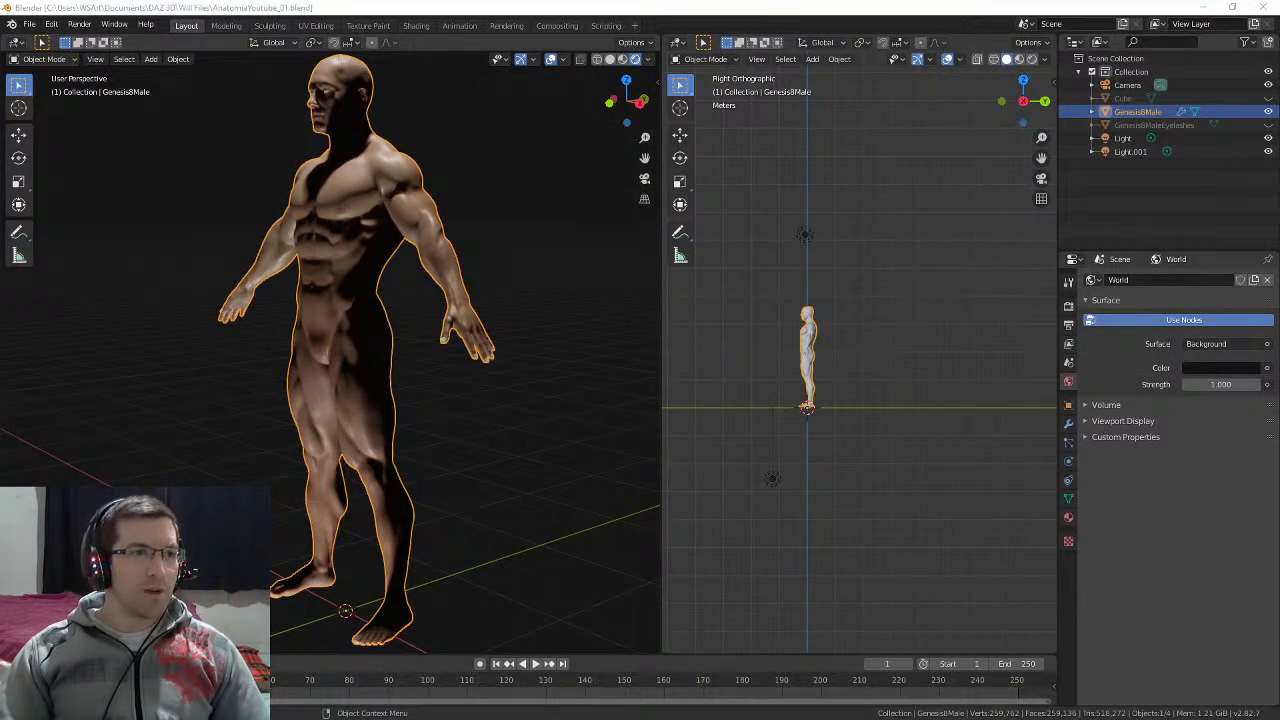
{"action": "left_click_drag", "start_coordinate": [2, 144], "coordinate": [361, 144]}
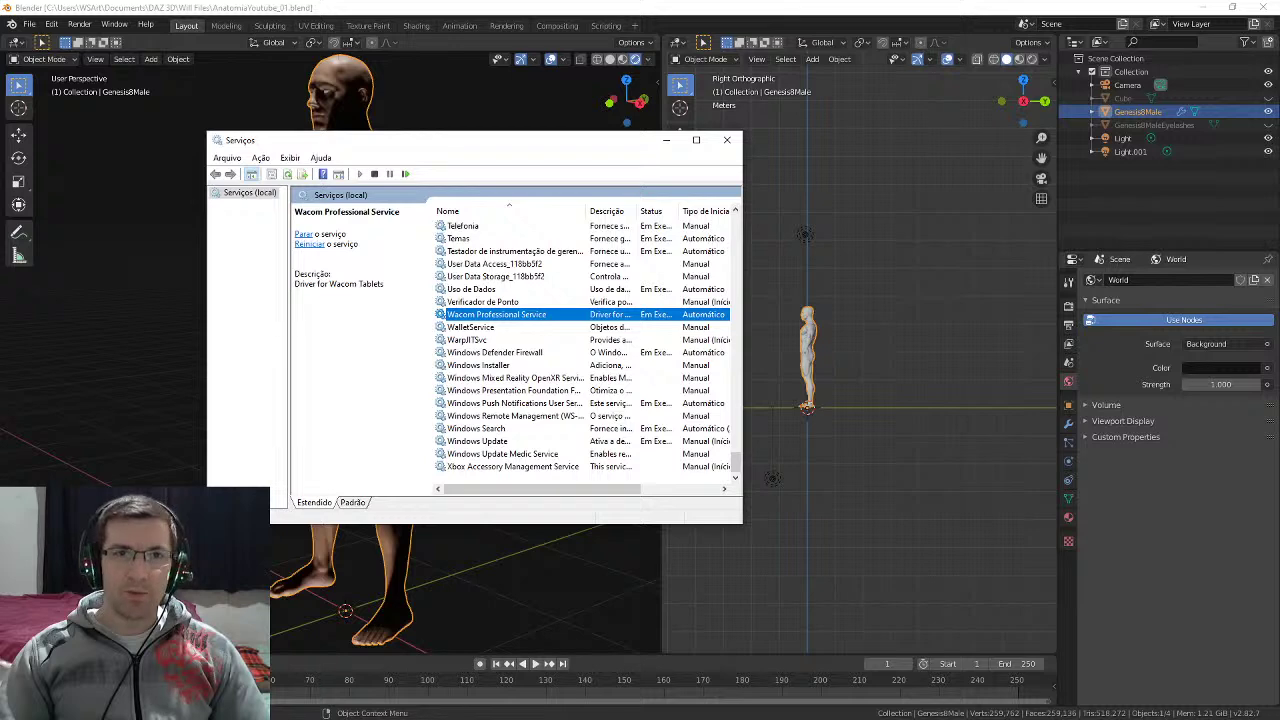
{"action": "left_click_drag", "start_coordinate": [516, 144], "coordinate": [2, 300]}
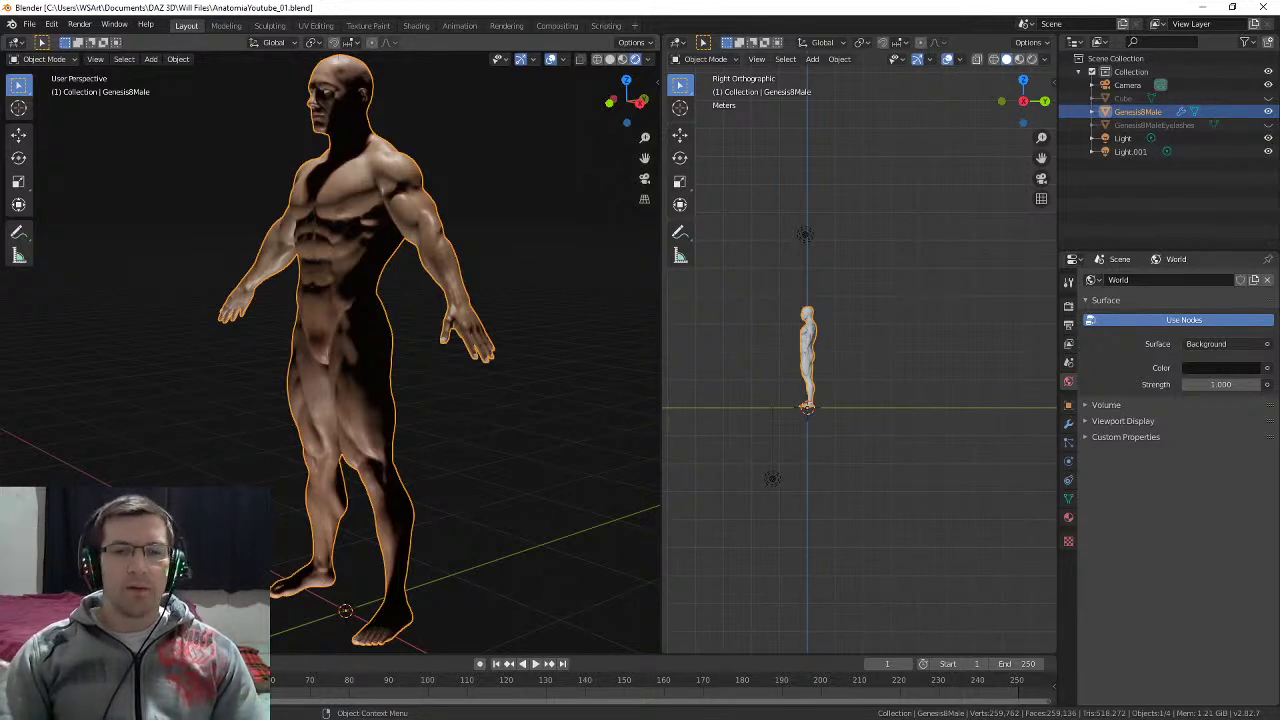
Step: Examine from close up how the two lights fall on the figure's chest, face and head profile
{"action": "middle_click_drag", "start_coordinate": [400, 350], "coordinate": [430, 351]}
{"action": "scroll", "coordinate": [430, 351], "scroll_direction": "down", "scroll_amount": 1}
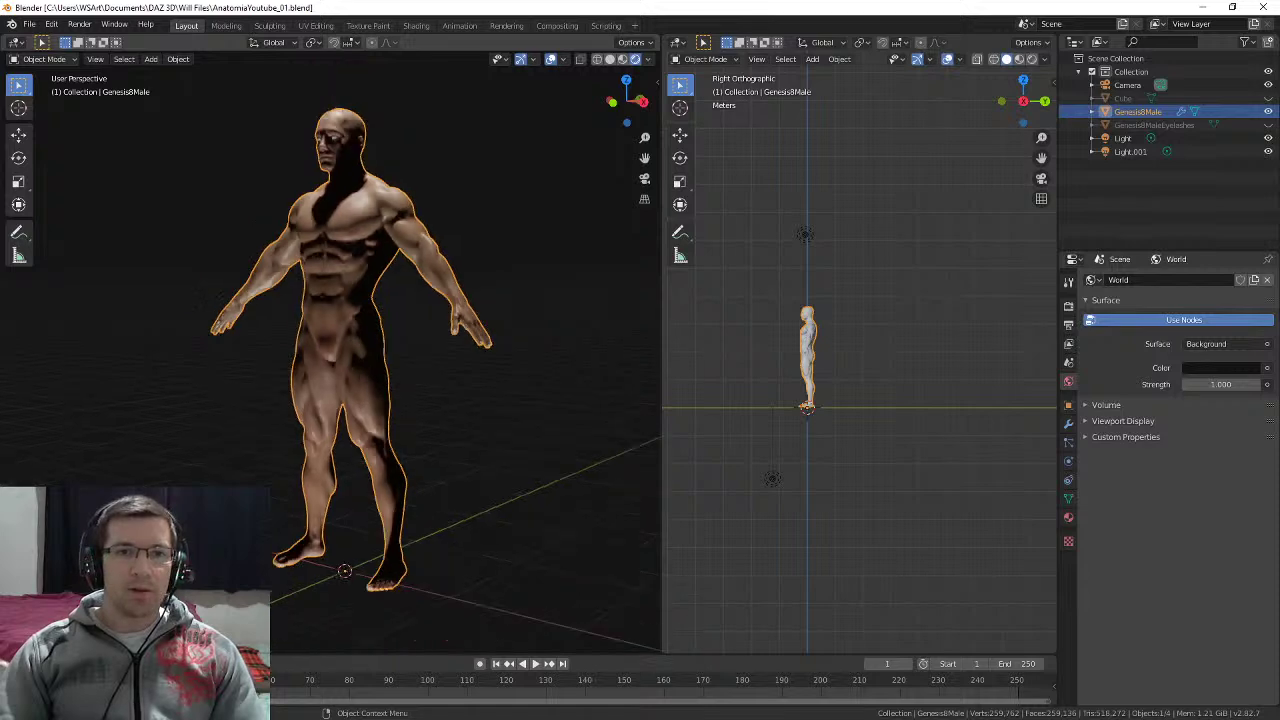
{"action": "scroll", "coordinate": [430, 351], "scroll_direction": "down", "scroll_amount": 1}
{"action": "scroll", "coordinate": [430, 351], "scroll_direction": "up", "scroll_amount": 1}
{"action": "scroll", "coordinate": [330, 300], "scroll_direction": "up", "scroll_amount": 10}
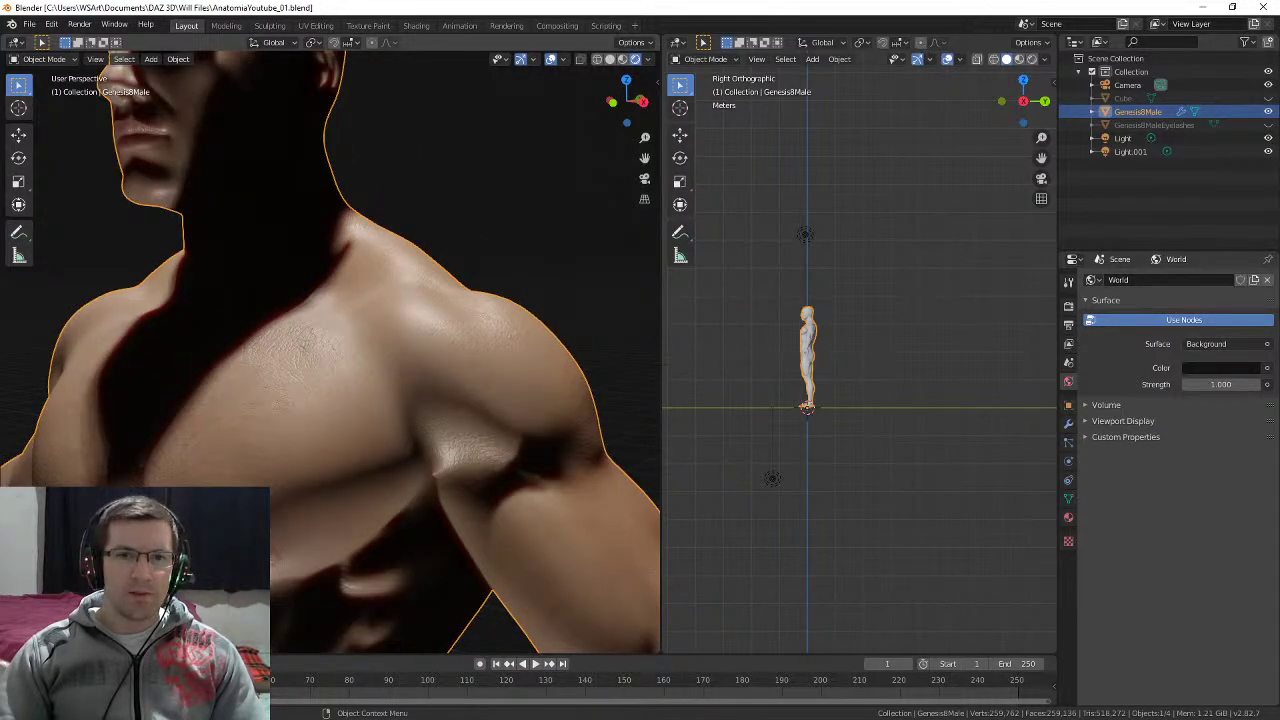
{"action": "middle_click_drag", "start_coordinate": [340, 340], "coordinate": [415, 341]}
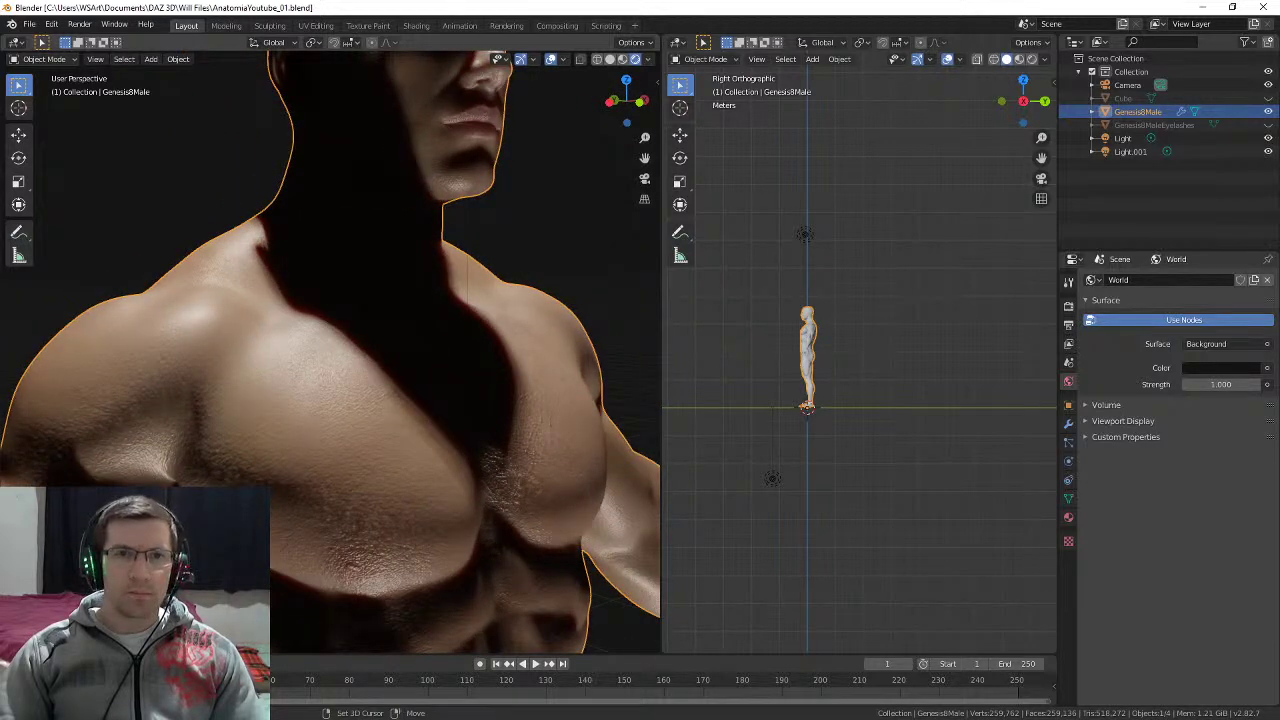
{"action": "middle_click_drag", "start_coordinate": [350, 270], "coordinate": [335, 433], "text": "shift"}
{"action": "middle_click_drag", "start_coordinate": [345, 300], "coordinate": [333, 402], "text": "shift"}
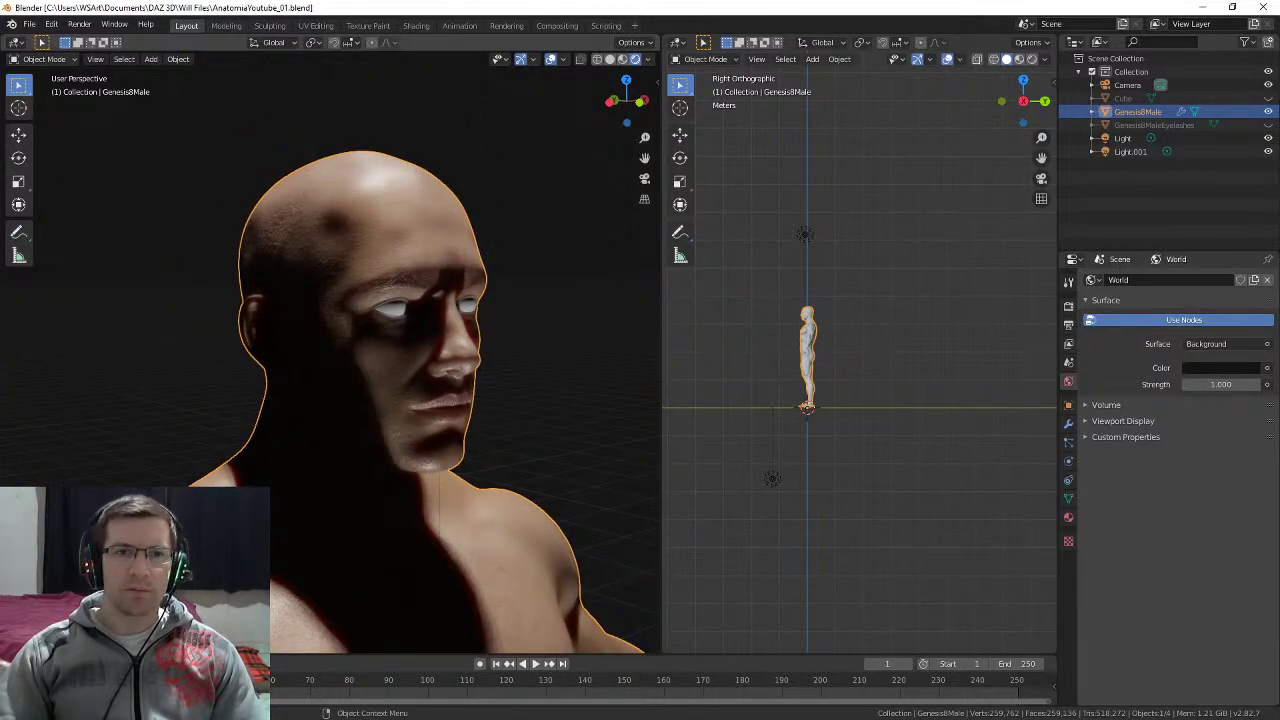
{"action": "mouse_move", "coordinate": [390, 325]}
{"action": "middle_mouse_down"}
{"action": "mouse_move", "coordinate": [376, 358]}
{"action": "mouse_move", "coordinate": [320, 378]}
{"action": "mouse_move", "coordinate": [240, 332]}
{"action": "mouse_move", "coordinate": [383, 334]}
{"action": "mouse_move", "coordinate": [465, 295]}
{"action": "mouse_move", "coordinate": [400, 298]}
{"action": "mouse_move", "coordinate": [372, 332]}
{"action": "middle_mouse_up"}
{"action": "scroll", "coordinate": [330, 350], "scroll_direction": "up", "scroll_amount": 5}
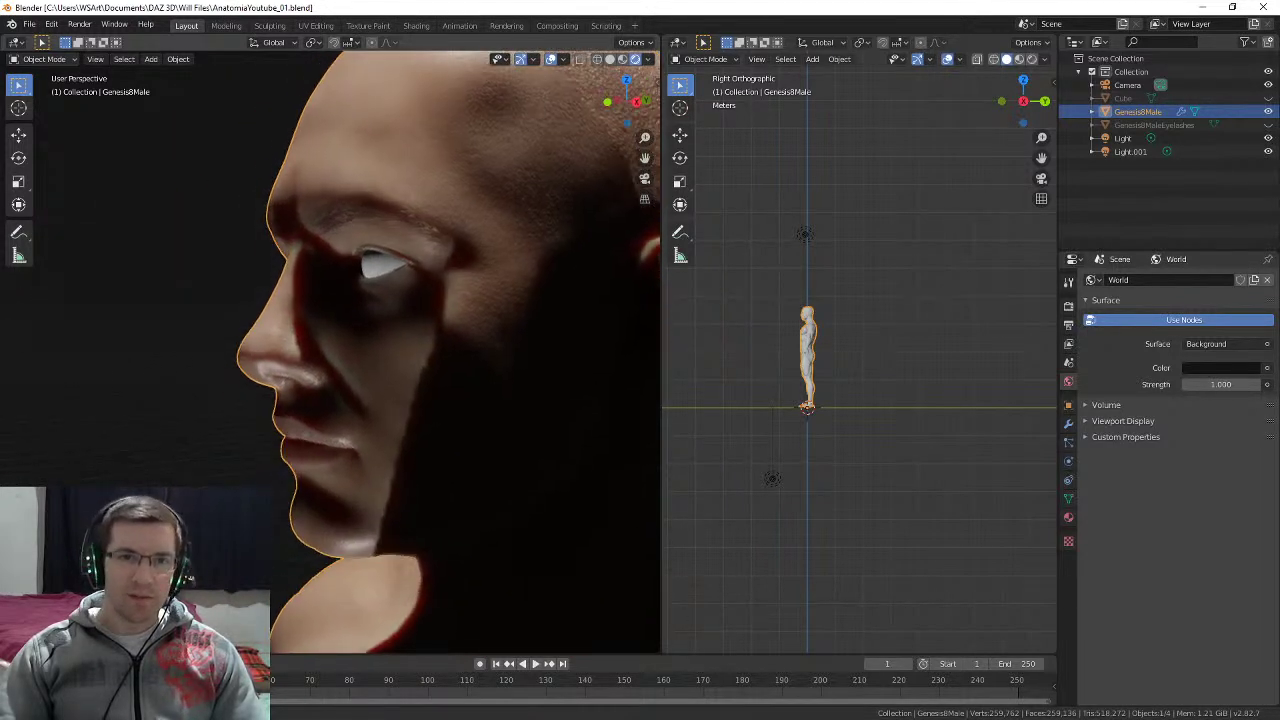
{"action": "middle_click_drag", "start_coordinate": [275, 360], "coordinate": [225, 360]}
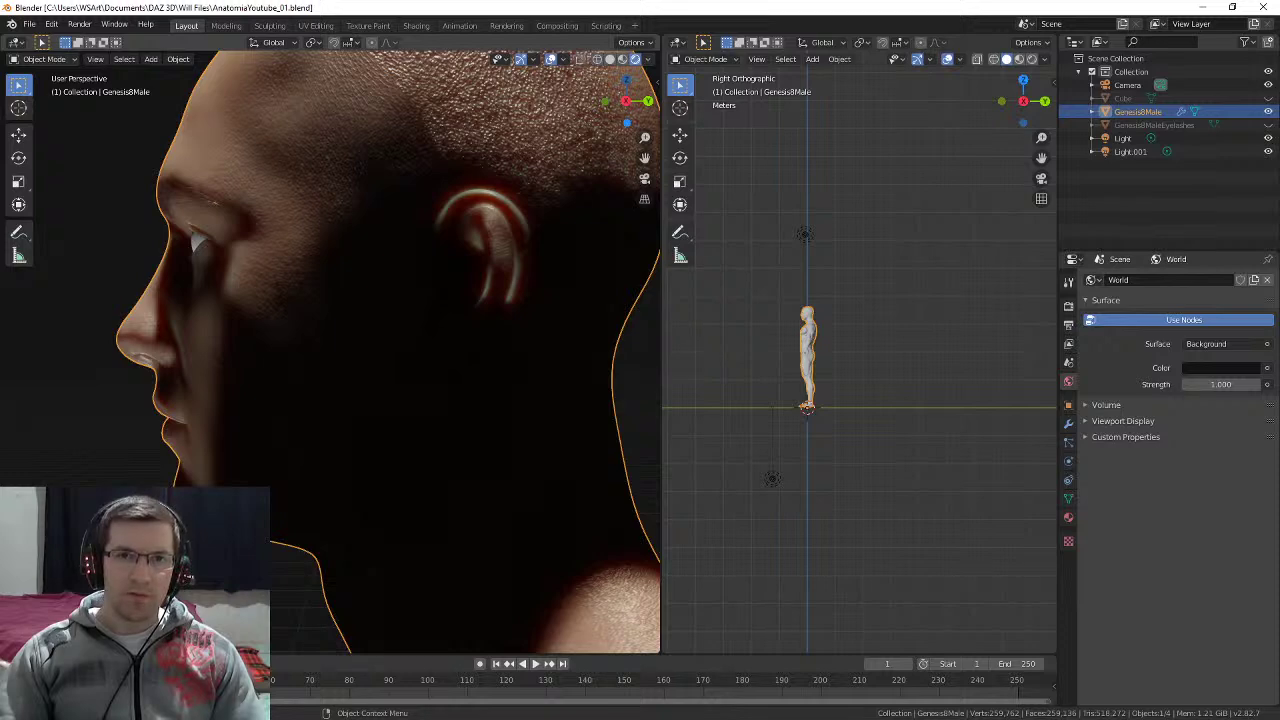
{"action": "middle_click_drag", "start_coordinate": [330, 350], "coordinate": [130, 334]}
{"action": "scroll", "coordinate": [250, 338], "scroll_direction": "down", "scroll_amount": 2}
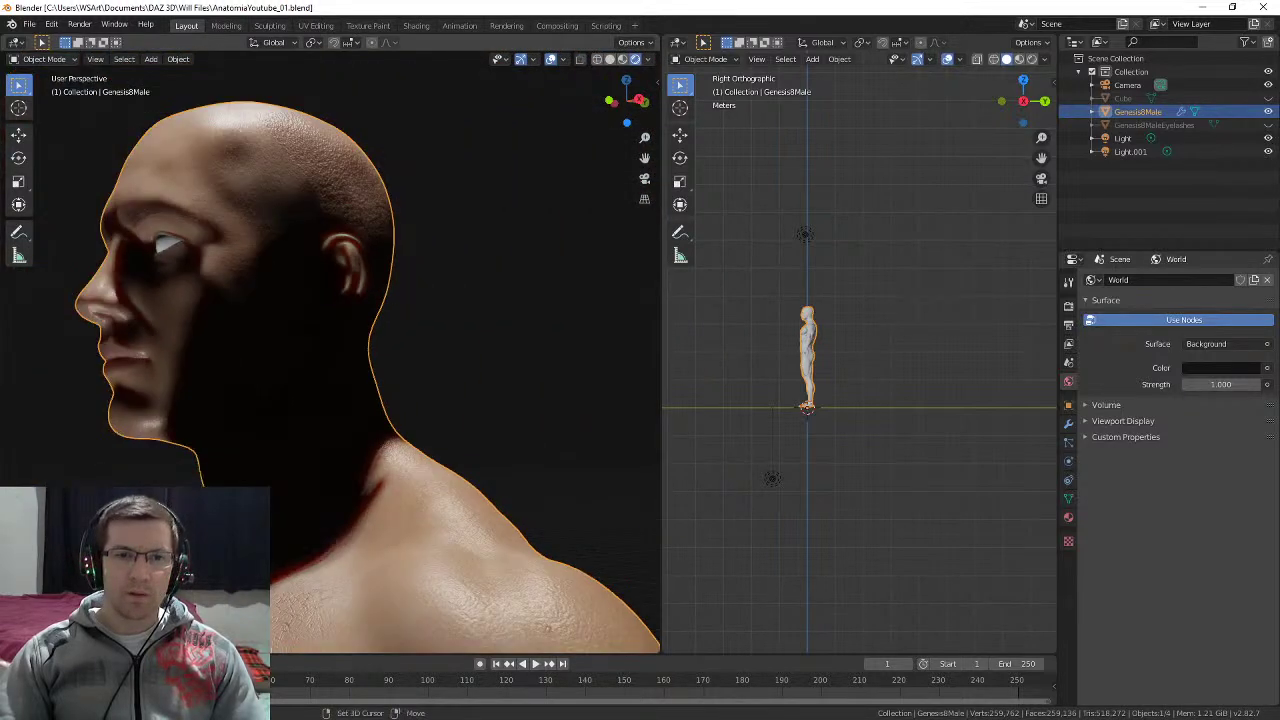
Step: Examine the light and skin texture on the figure's shoulder, forearm and the back of the hand
{"action": "middle_click_drag", "start_coordinate": [390, 500], "coordinate": [255, 180], "text": "shift"}
{"action": "middle_click_drag", "start_coordinate": [300, 320], "coordinate": [270, 330]}
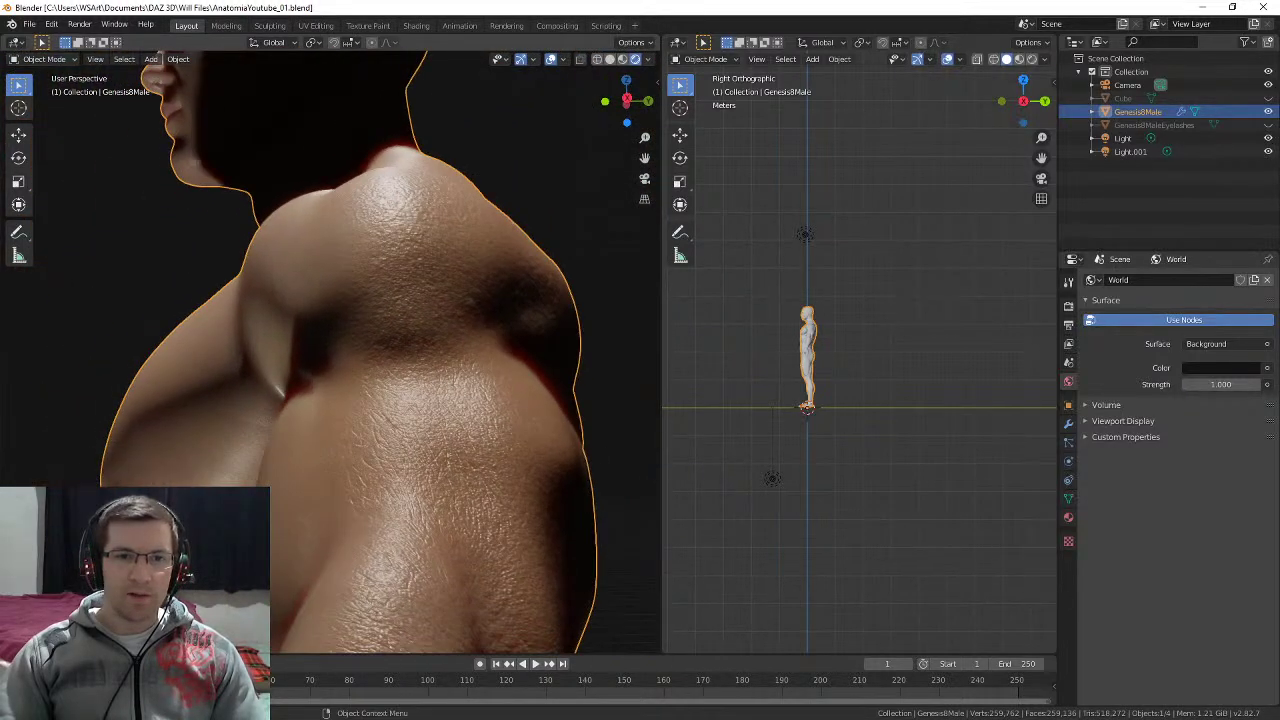
{"action": "scroll", "coordinate": [330, 400], "scroll_direction": "down", "scroll_amount": 2}
{"action": "middle_click_drag", "start_coordinate": [330, 500], "coordinate": [390, 150], "text": "shift"}
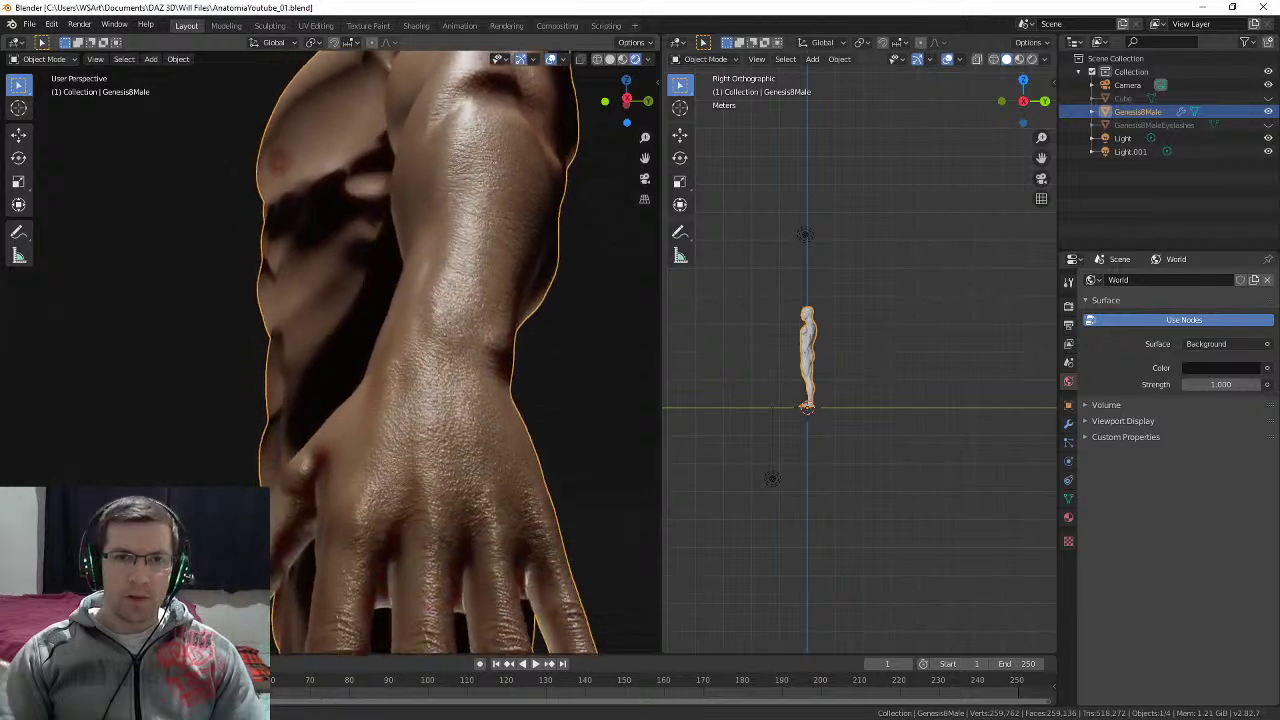
{"action": "middle_click_drag", "start_coordinate": [390, 200], "coordinate": [388, 170], "text": "shift"}
{"action": "mouse_move", "coordinate": [400, 330]}
{"action": "middle_mouse_down"}
{"action": "mouse_move", "coordinate": [385, 290]}
{"action": "mouse_move", "coordinate": [386, 335]}
{"action": "middle_mouse_up"}
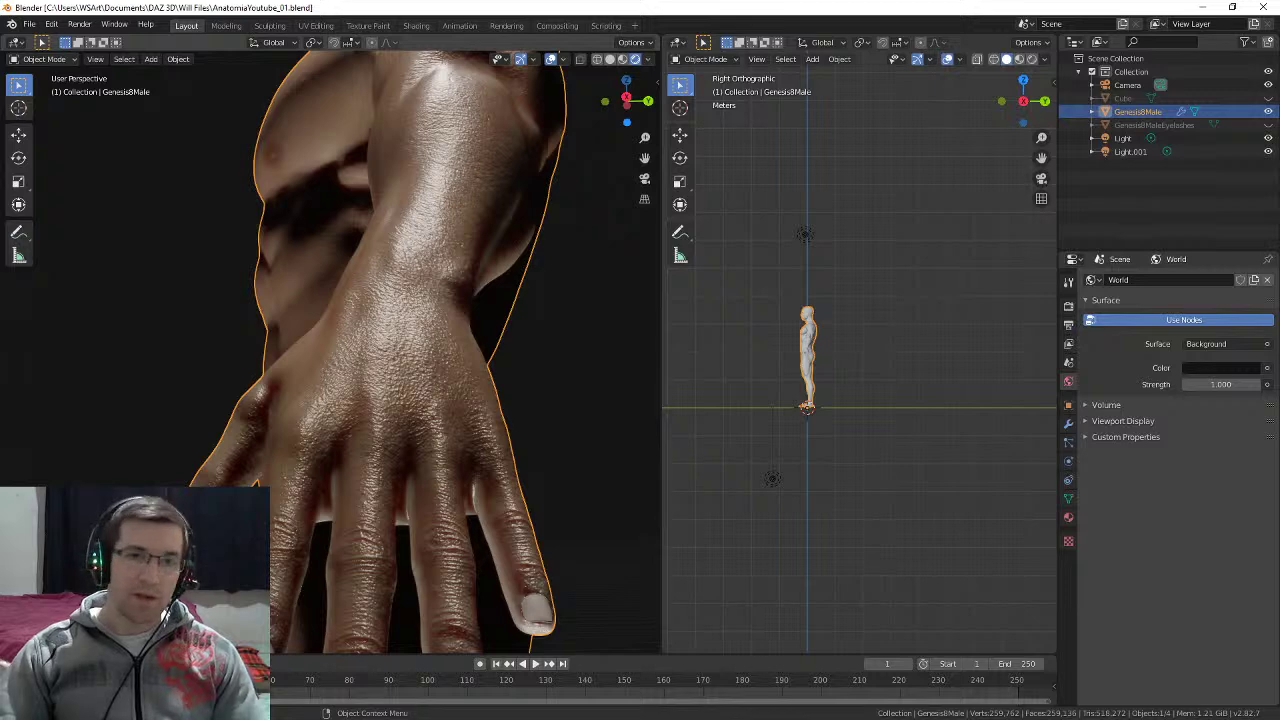
{"action": "scroll", "coordinate": [556, 292], "scroll_direction": "up", "scroll_amount": 2}
Step: Examine the light and shadow on the figure's upper back and shoulder blades from behind
{"action": "middle_click_drag", "start_coordinate": [450, 300], "coordinate": [305, 460]}
{"action": "scroll", "coordinate": [455, 302], "scroll_direction": "down", "scroll_amount": 4}
{"action": "scroll", "coordinate": [452, 340], "scroll_direction": "up", "scroll_amount": 4}
{"action": "scroll", "coordinate": [325, 260], "scroll_direction": "down", "scroll_amount": 4}
{"action": "middle_click_drag", "start_coordinate": [305, 460], "coordinate": [228, 530]}
{"action": "scroll", "coordinate": [190, 460], "scroll_direction": "up", "scroll_amount": 6}
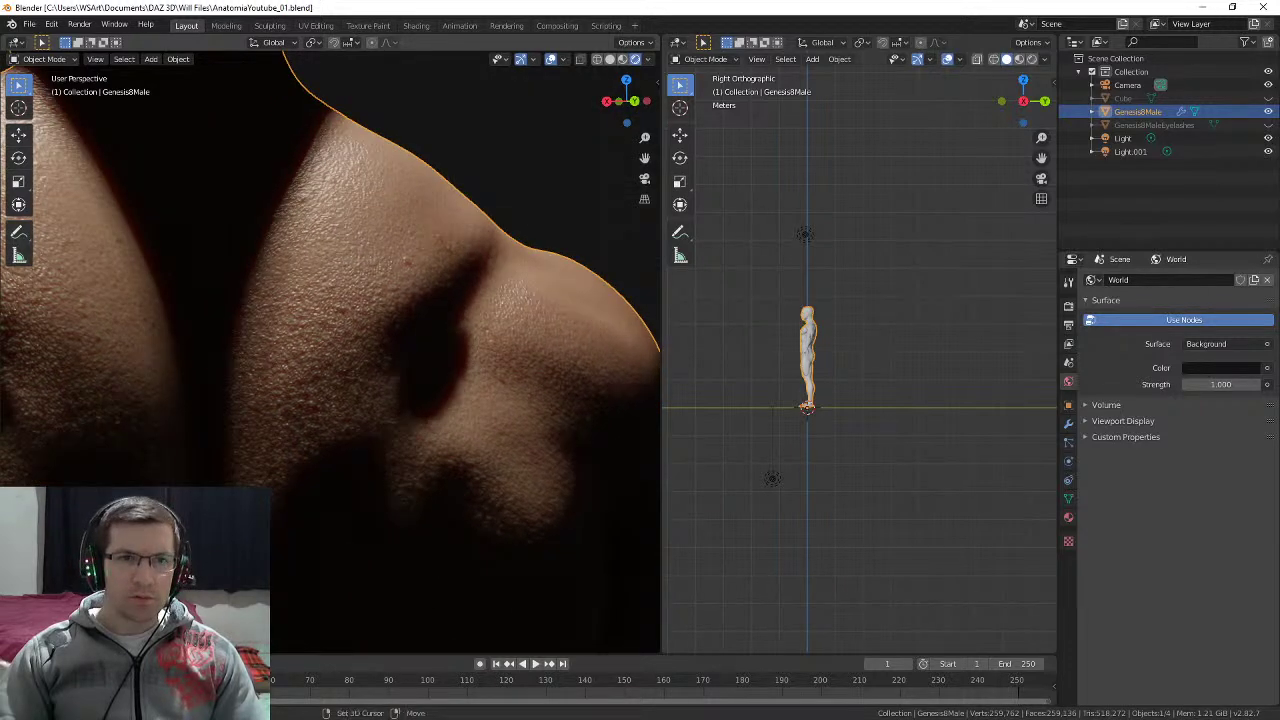
{"action": "middle_click_drag", "start_coordinate": [235, 450], "coordinate": [412, 475], "text": "shift"}
{"action": "scroll", "coordinate": [412, 475], "scroll_direction": "down", "scroll_amount": 3}
{"action": "middle_click_drag", "start_coordinate": [642, 380], "coordinate": [636, 377]}
Step: Move Light.001 in the side view about 3.8 m behind the figure and about 1.7 m lower to light the back
{"action": "left_click", "coordinate": [805, 235]}
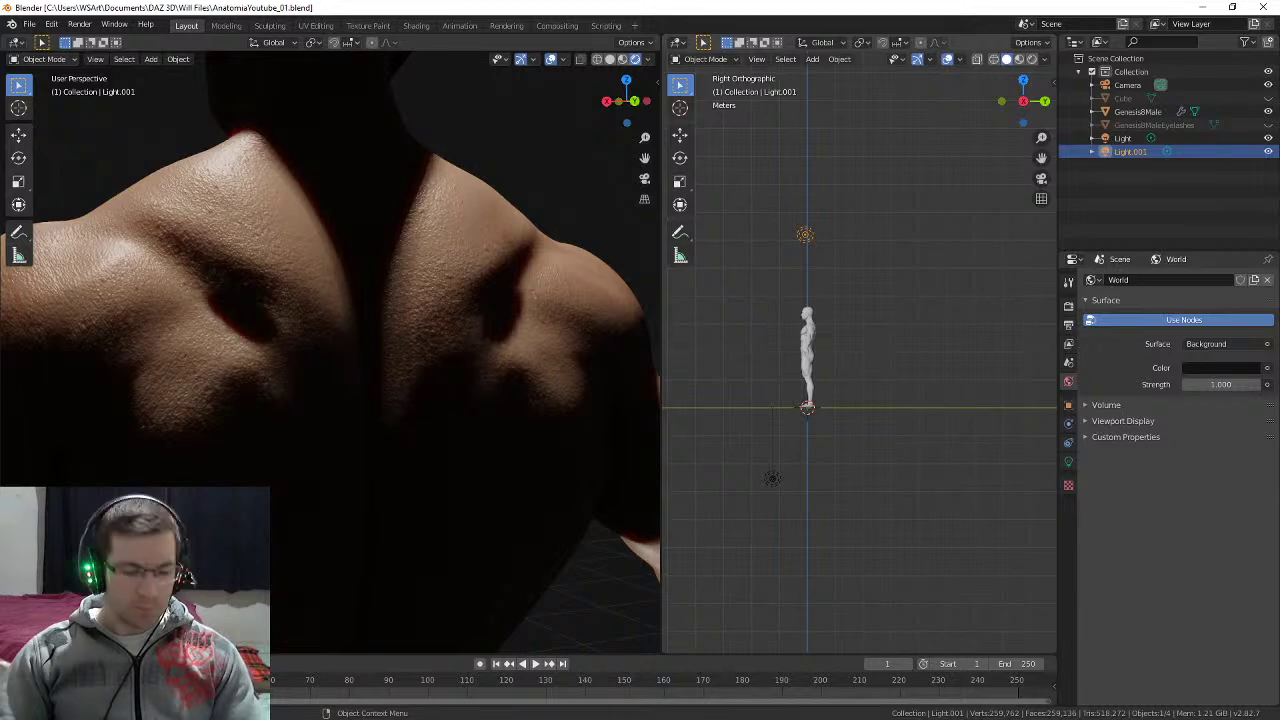
{"action": "key", "text": "g"}
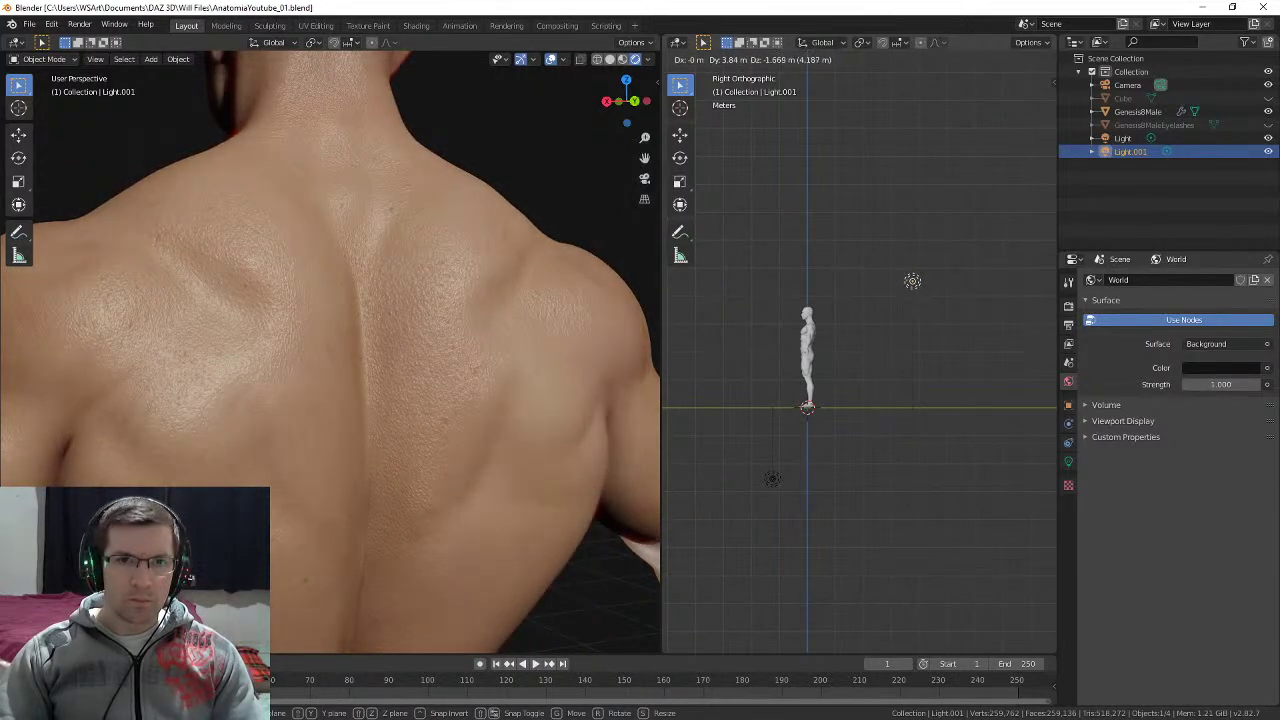
{"action": "left_click", "coordinate": [908, 279]}
{"action": "scroll", "coordinate": [618, 190], "scroll_direction": "up", "scroll_amount": 1}
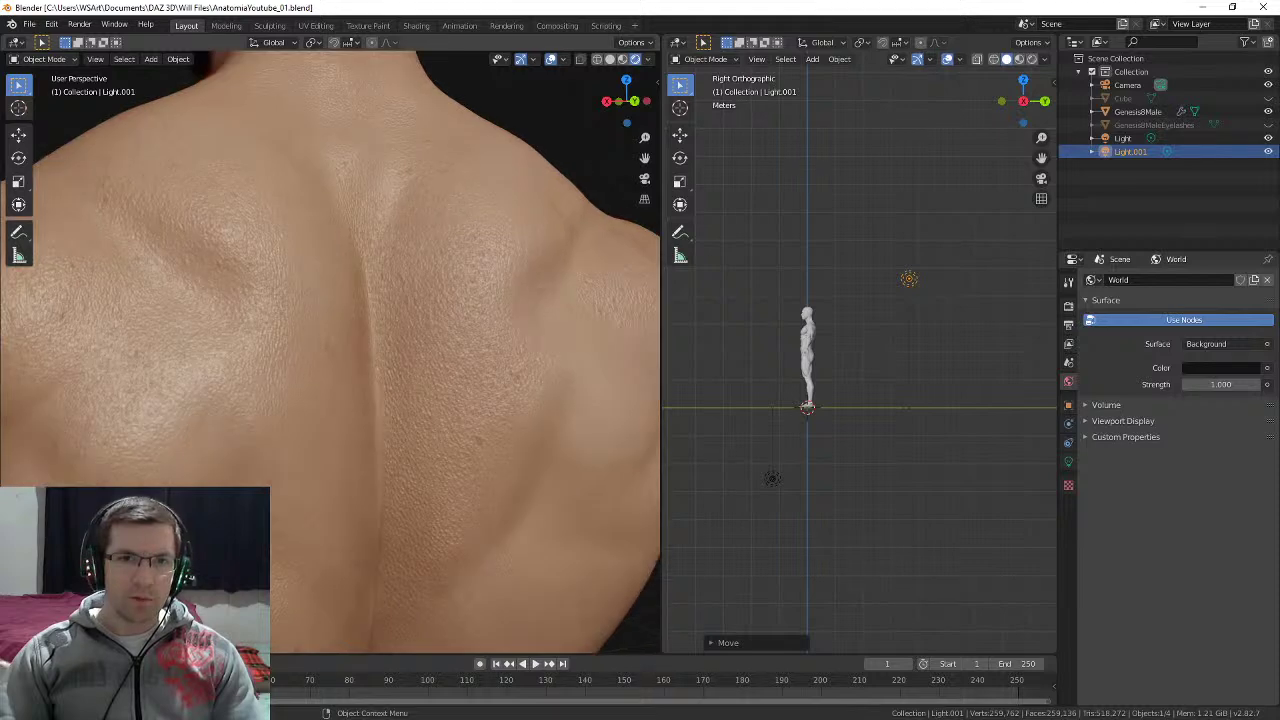
{"action": "mouse_move", "coordinate": [620, 190]}
{"action": "middle_mouse_down"}
{"action": "mouse_move", "coordinate": [583, 185]}
{"action": "mouse_move", "coordinate": [632, 181]}
{"action": "middle_mouse_up"}
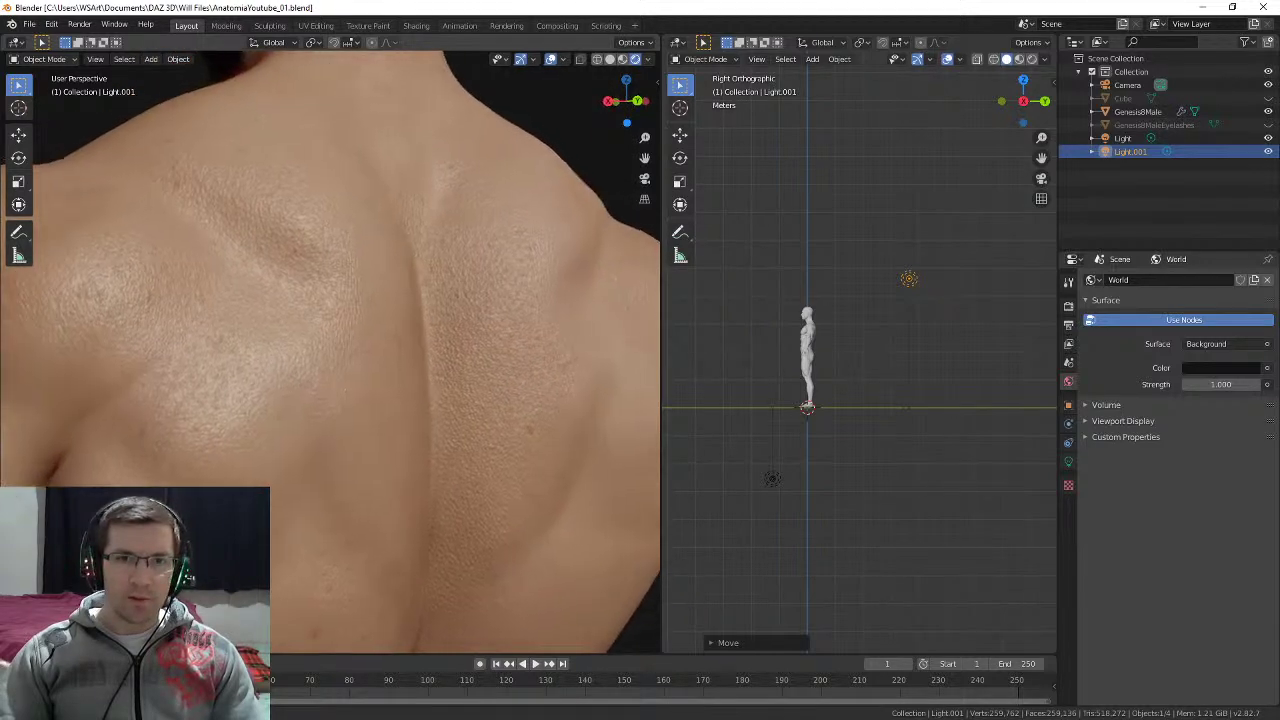
Step: Move Light.001 in the top view about 3 m toward negative X and about 0.9 m closer to the figure
{"action": "key", "text": "KP_7"}
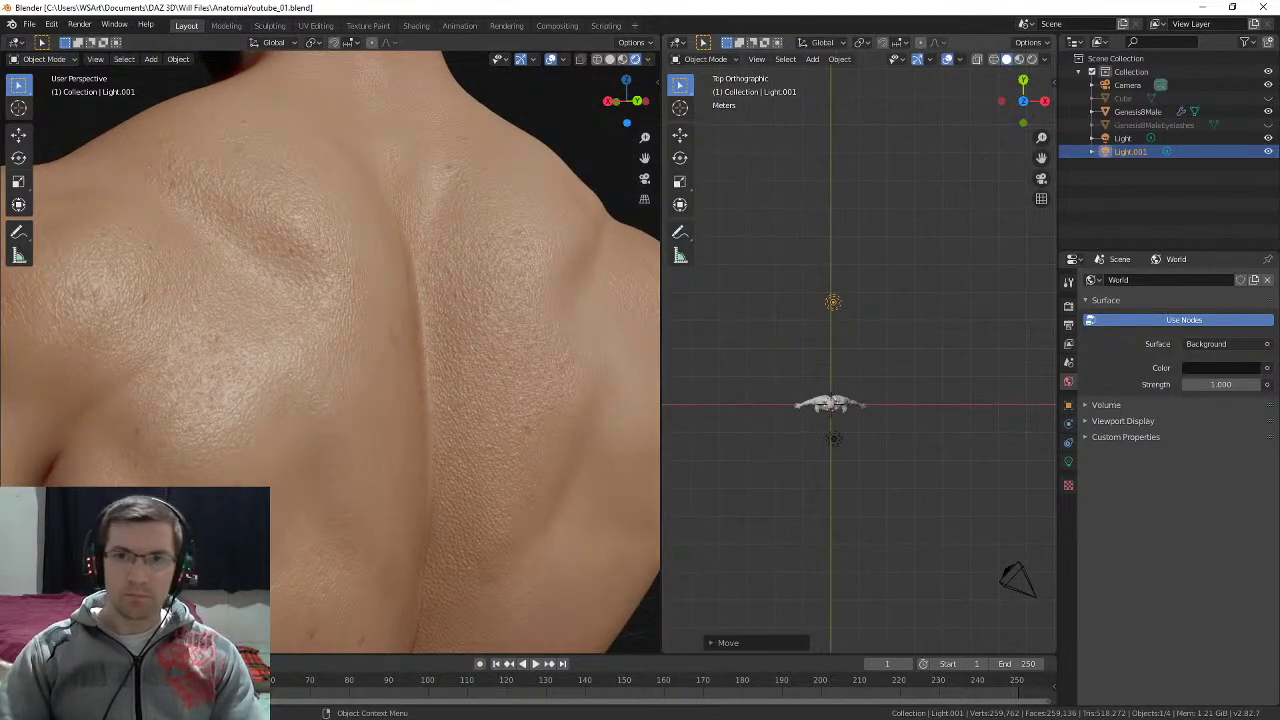
{"action": "key", "text": "g"}
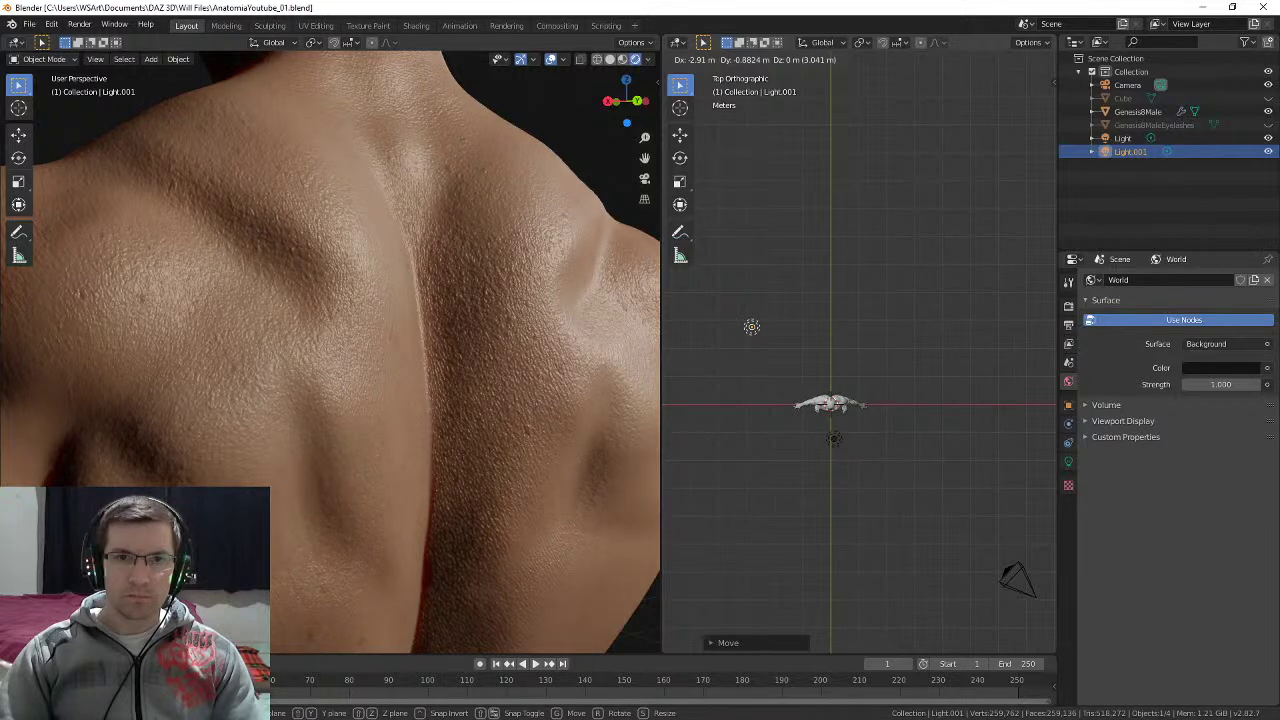
{"action": "key", "text": "Return"}
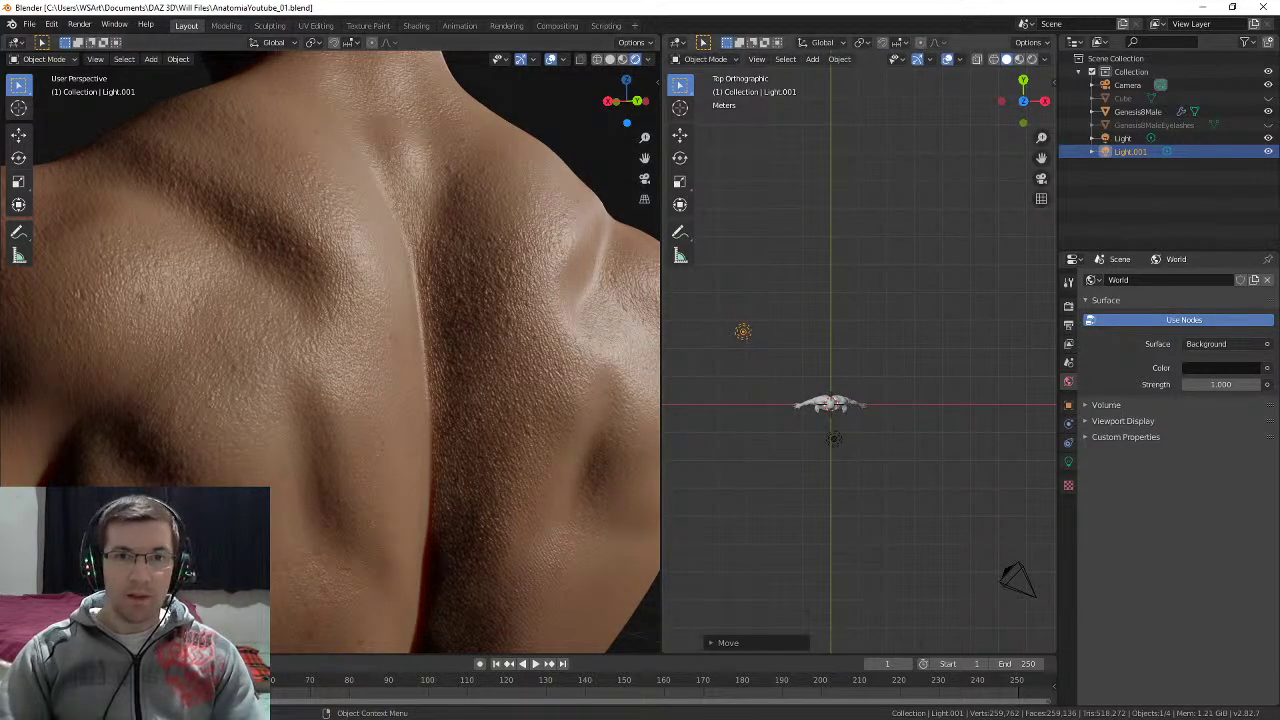
Step: Lower Light.001 about 1 m to head height in the front view and move it farther out along negative X
{"action": "key", "text": "KP_1"}
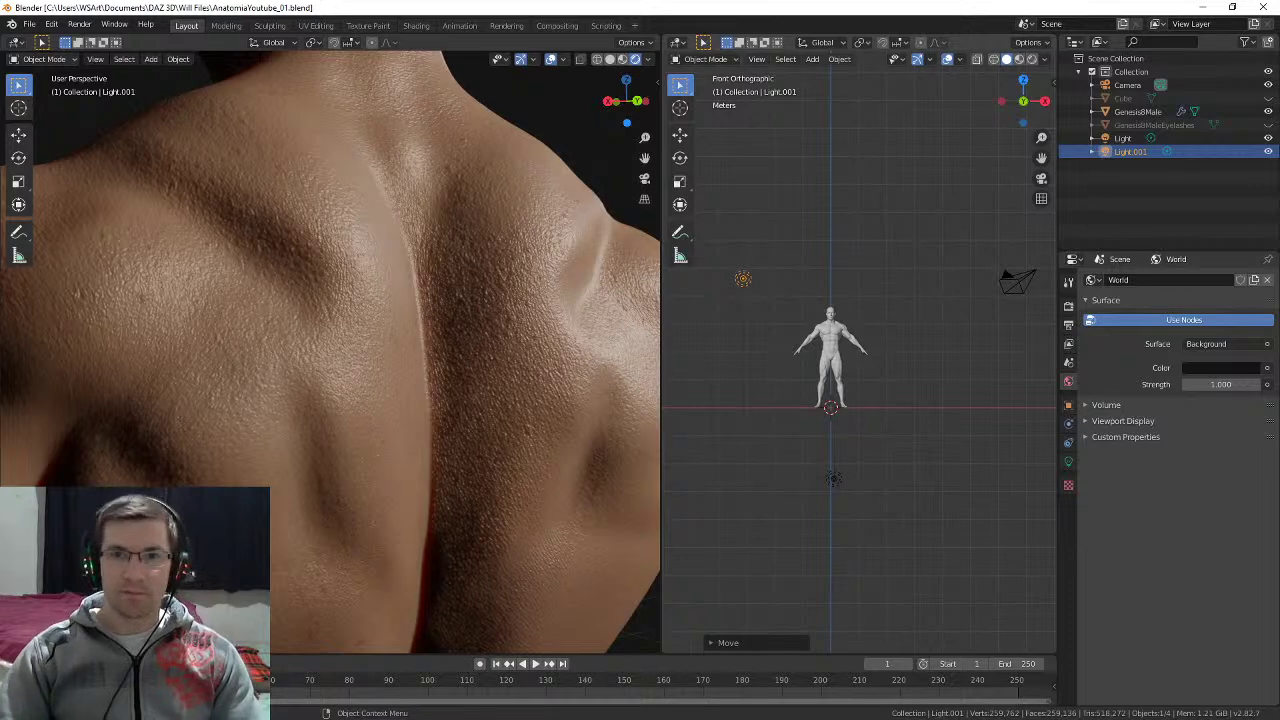
{"action": "key", "text": "g"}
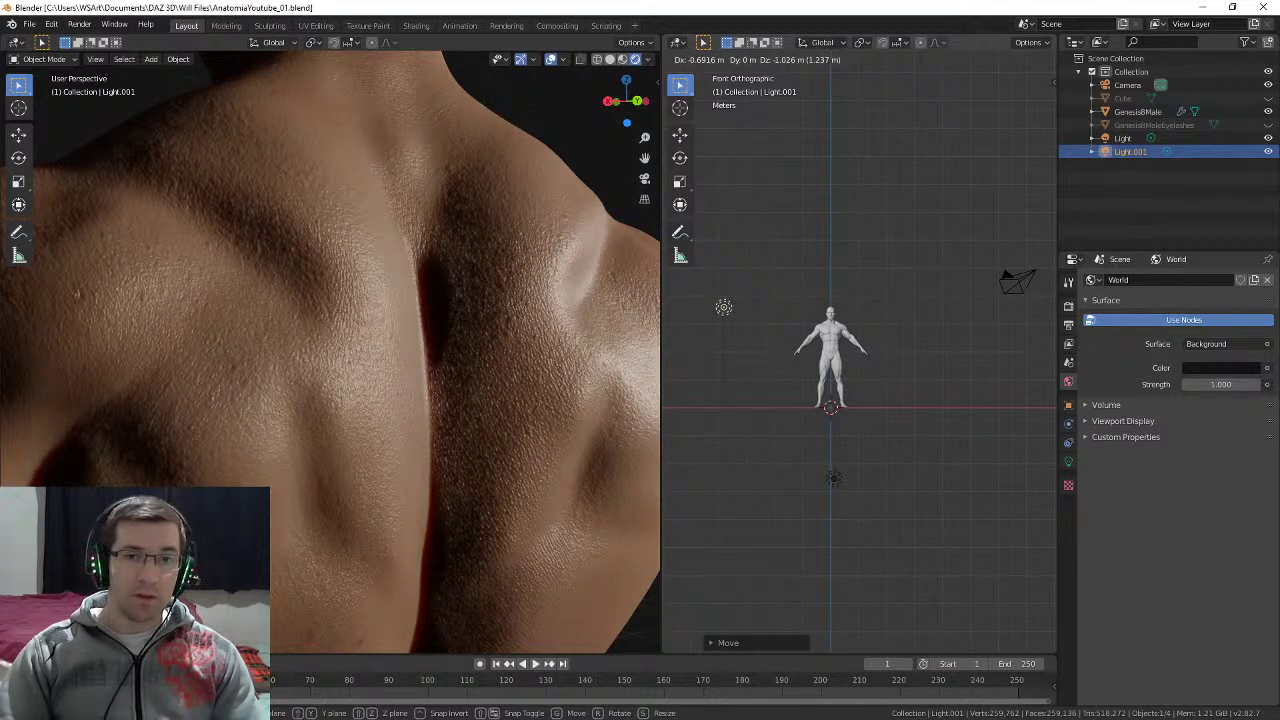
{"action": "left_click", "coordinate": [695, 307]}
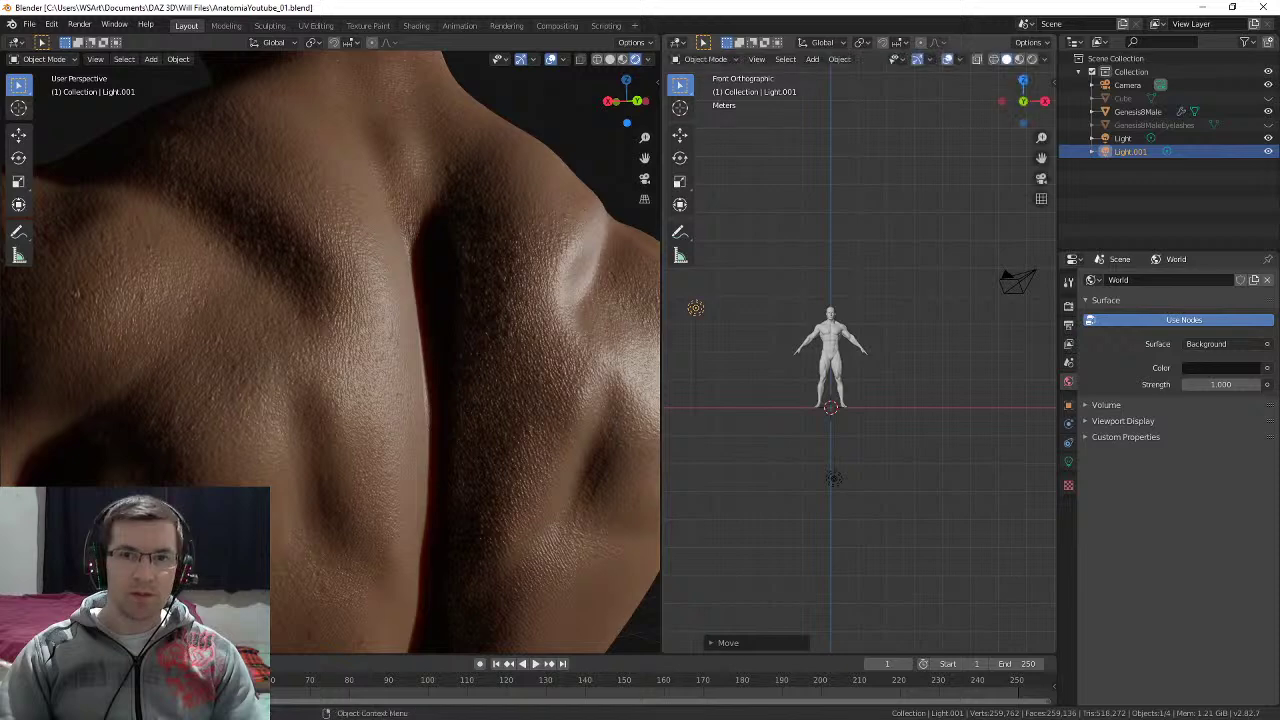
Step: Center Light.001 behind the figure's back in the top view, about 1.5 m farther away along Y
{"action": "middle_click_drag", "start_coordinate": [695, 307], "coordinate": [759, 315], "text": "shift"}
{"action": "middle_click_drag", "start_coordinate": [894, 368], "coordinate": [924, 368], "text": "shift"}
{"action": "key", "text": "KP_7"}
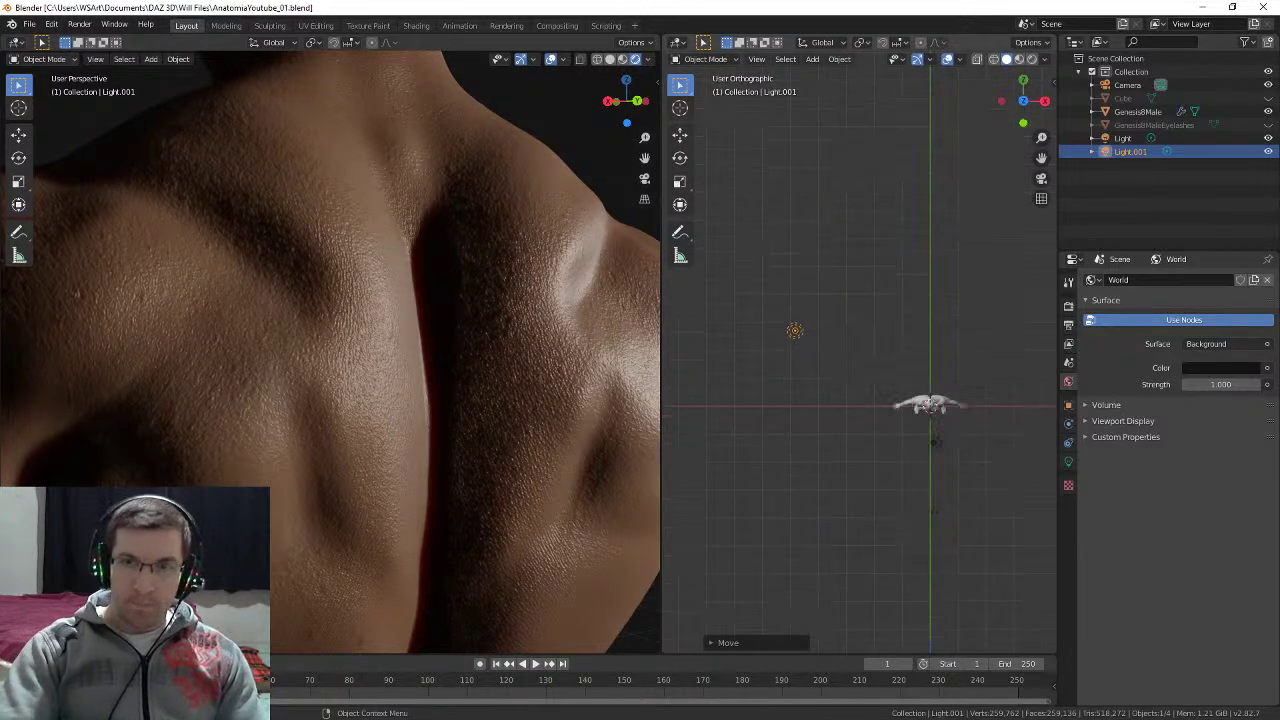
{"action": "key", "text": "g"}
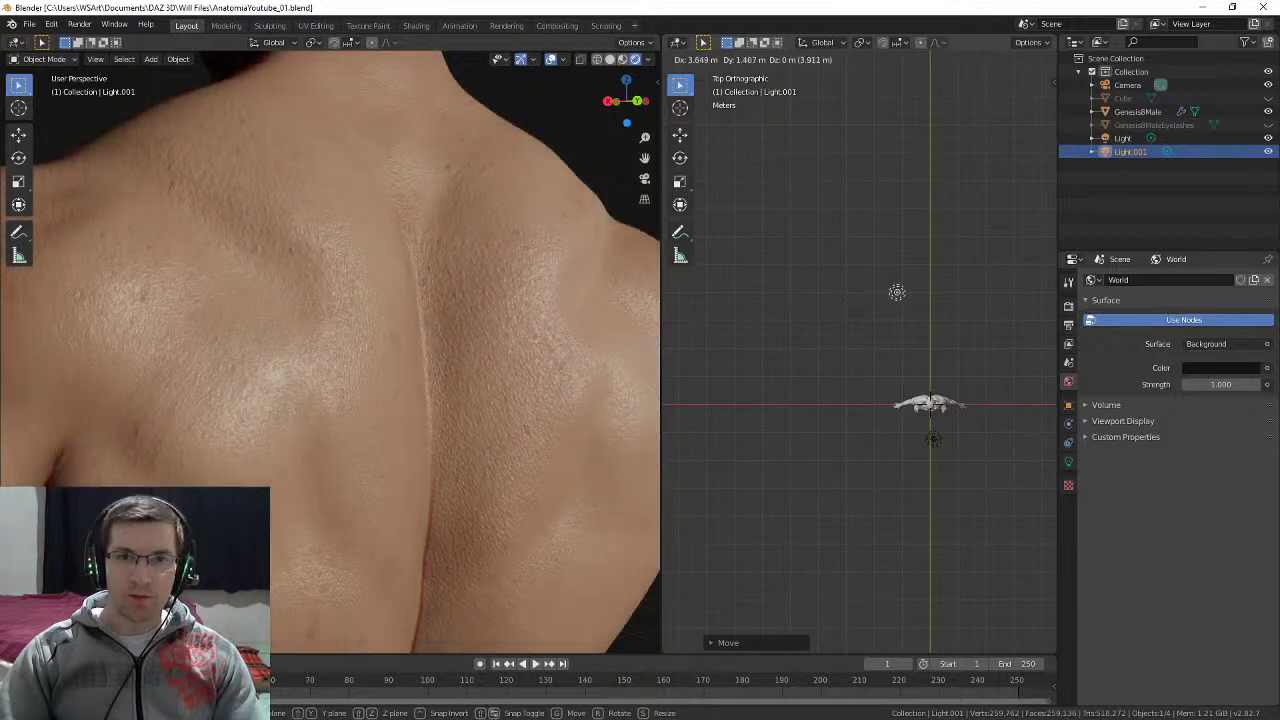
{"action": "left_click", "coordinate": [931, 289]}
{"action": "middle_click_drag", "start_coordinate": [931, 289], "coordinate": [843, 272], "text": "shift"}
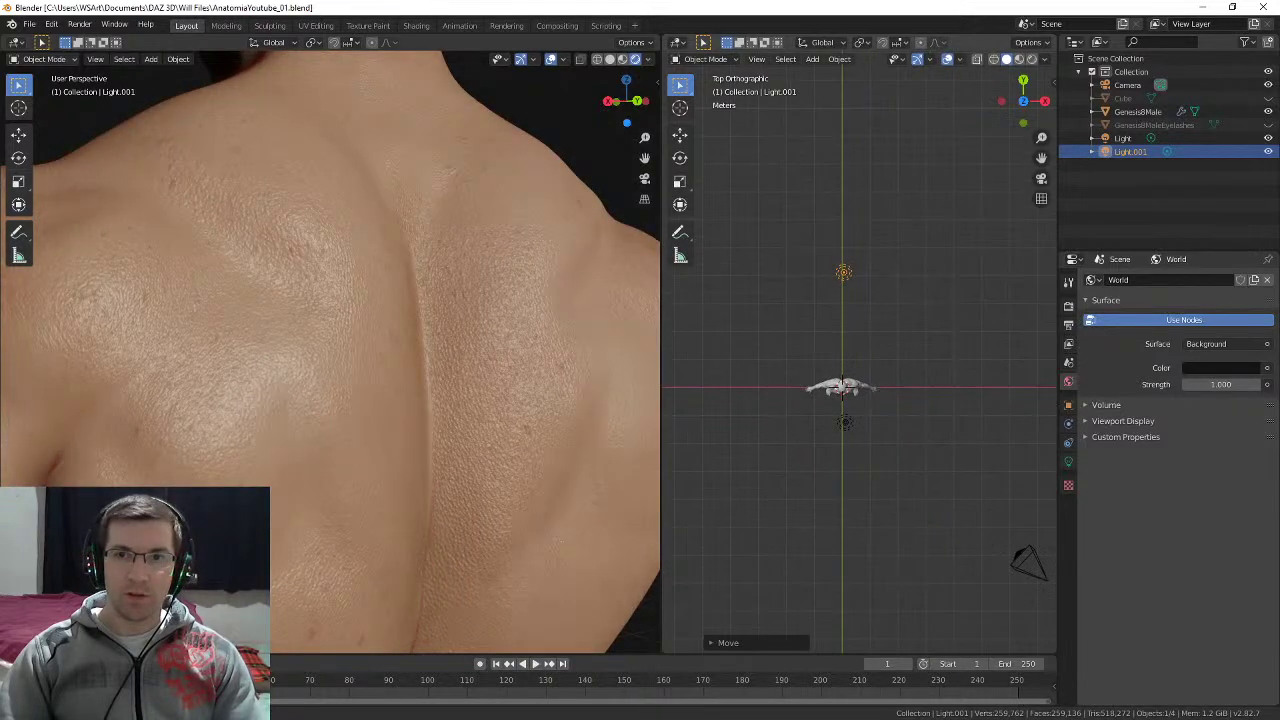
Step: Shift Light.001 about 4 m toward negative X in the top view so it lights the back obliquely
{"action": "scroll", "coordinate": [859, 359], "scroll_direction": "down", "scroll_amount": 3}
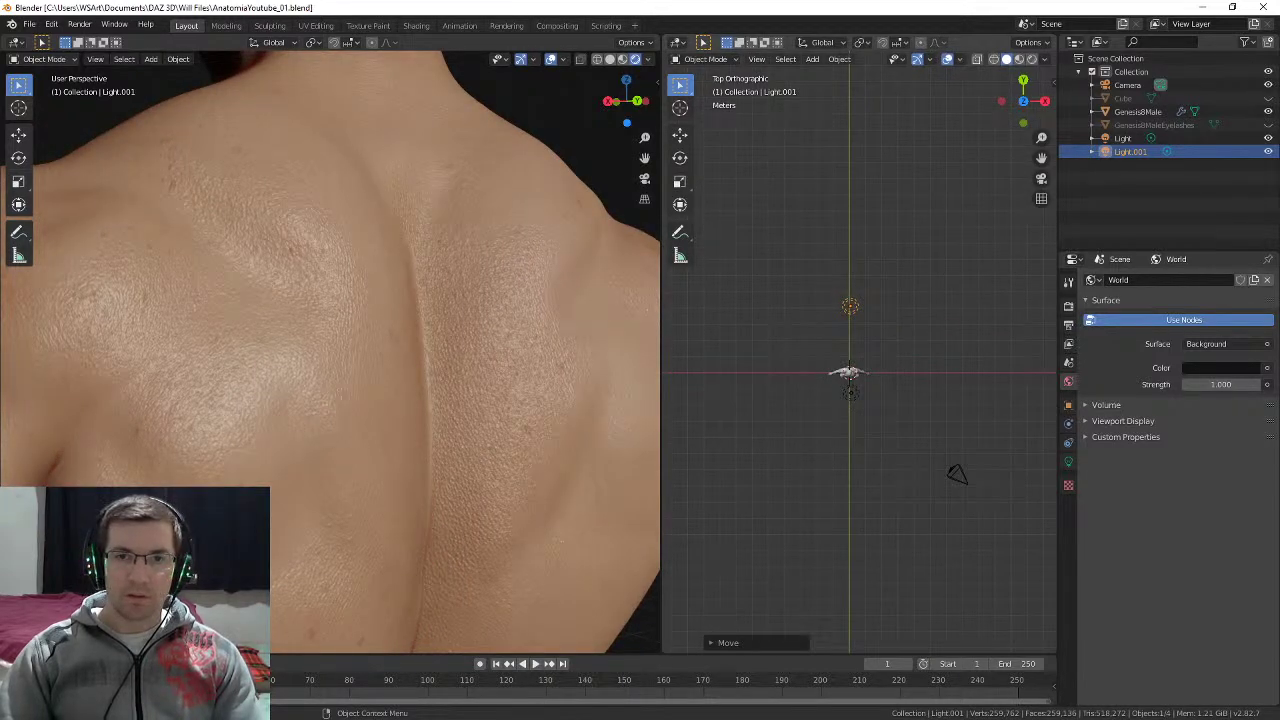
{"action": "key", "text": "g"}
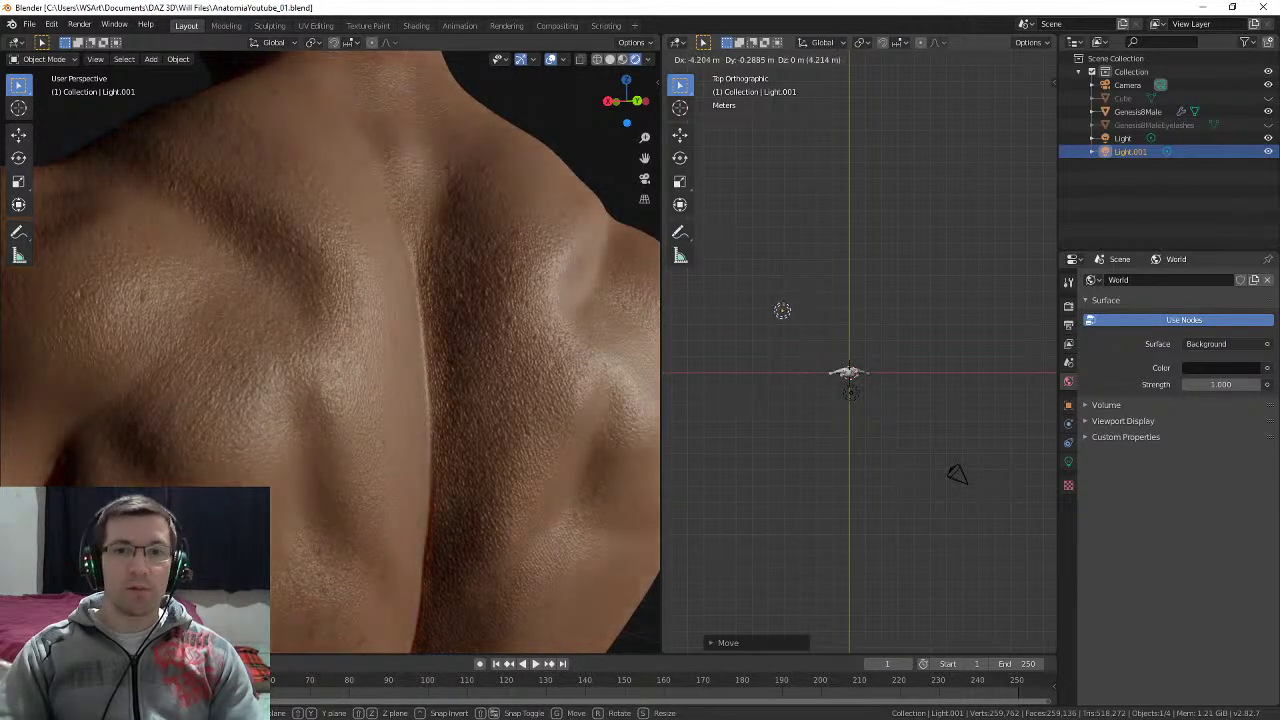
{"action": "left_click", "coordinate": [786, 301]}
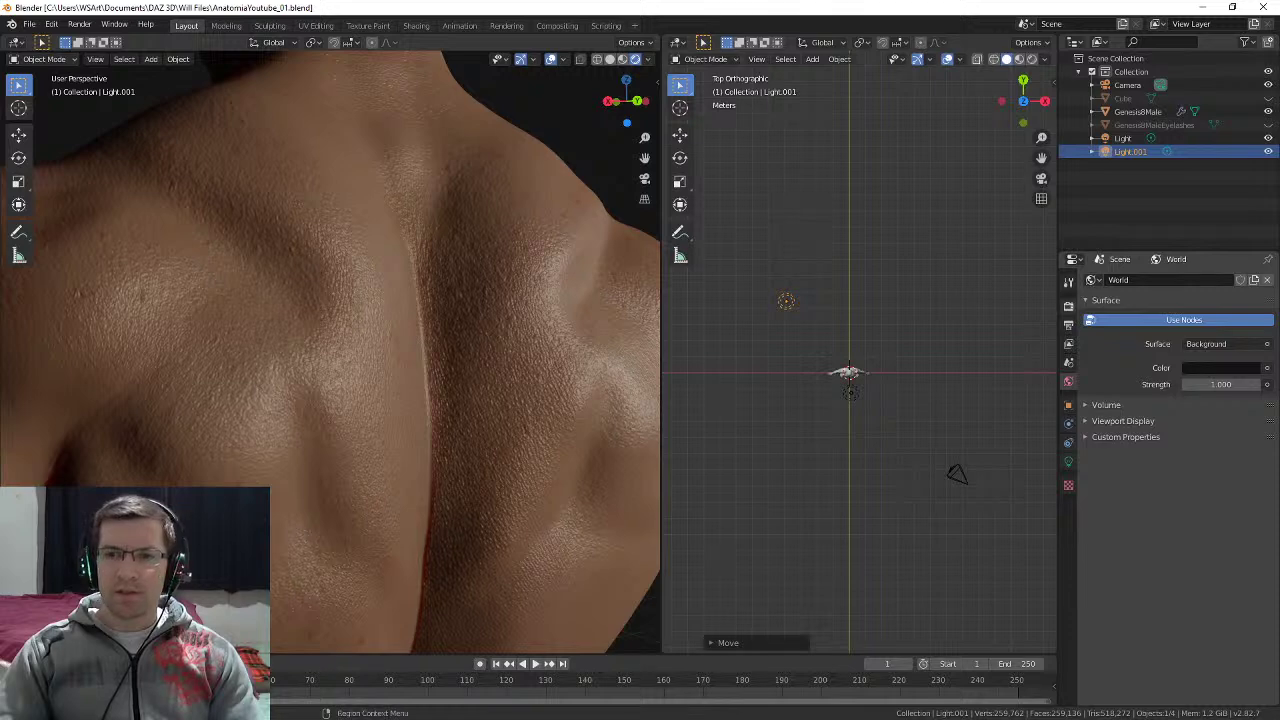
Step: Open the scene's render settings and expand the Indirect Lighting options
{"action": "left_click", "coordinate": [1068, 305]}
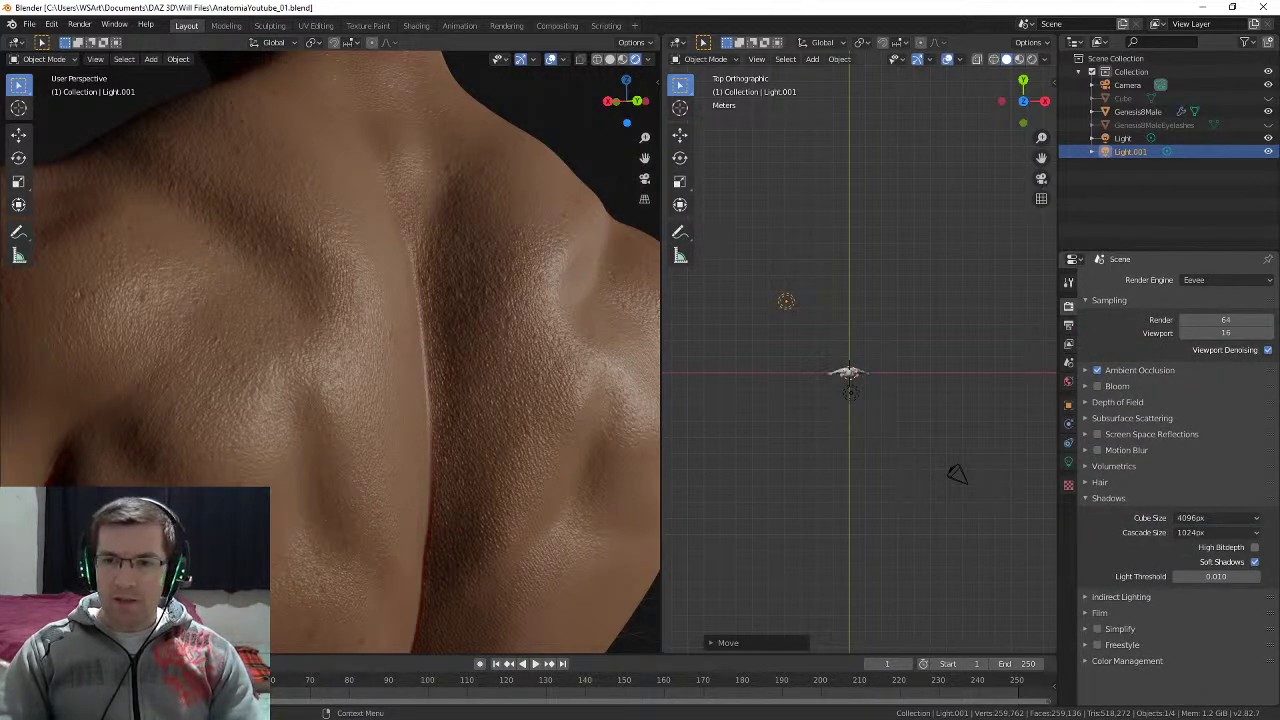
{"action": "left_click", "coordinate": [1121, 597]}
{"action": "scroll", "coordinate": [1190, 613], "scroll_direction": "down", "scroll_amount": 7}
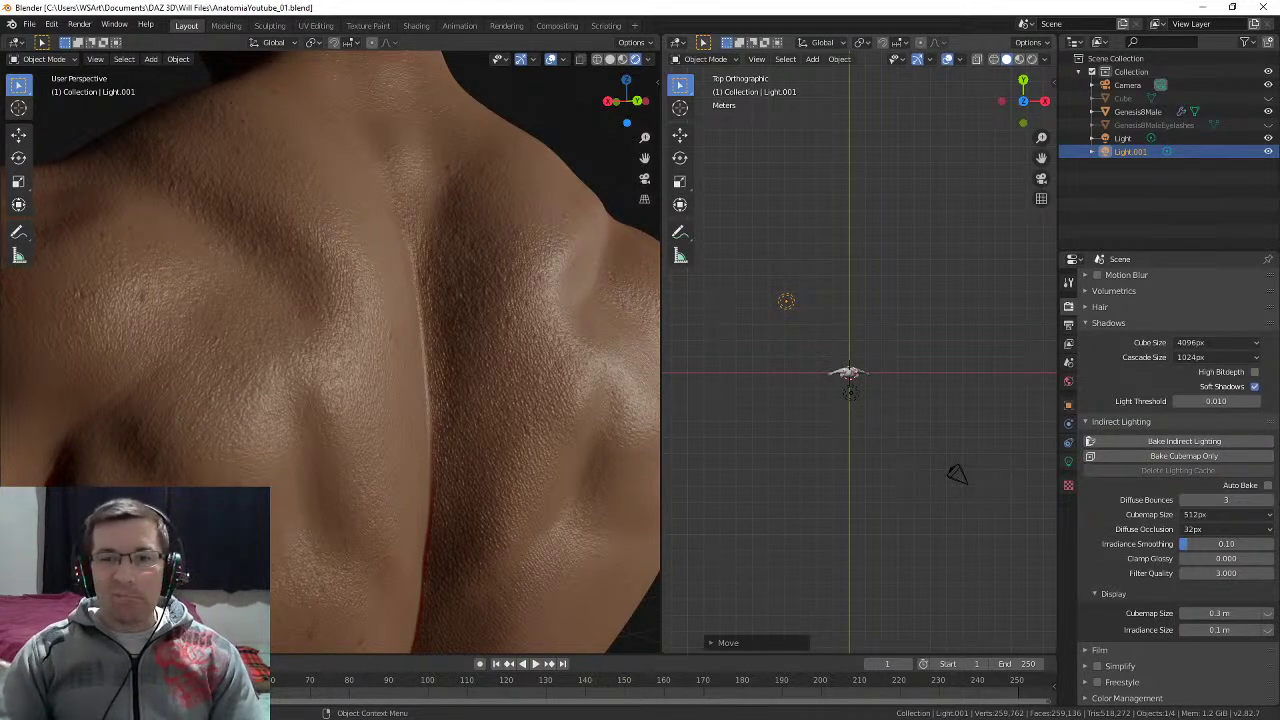
Step: Move Light.001 in the front view about 4 m toward positive X and about 4.3 m up, centering it above the figure
{"action": "key", "text": "KP_1"}
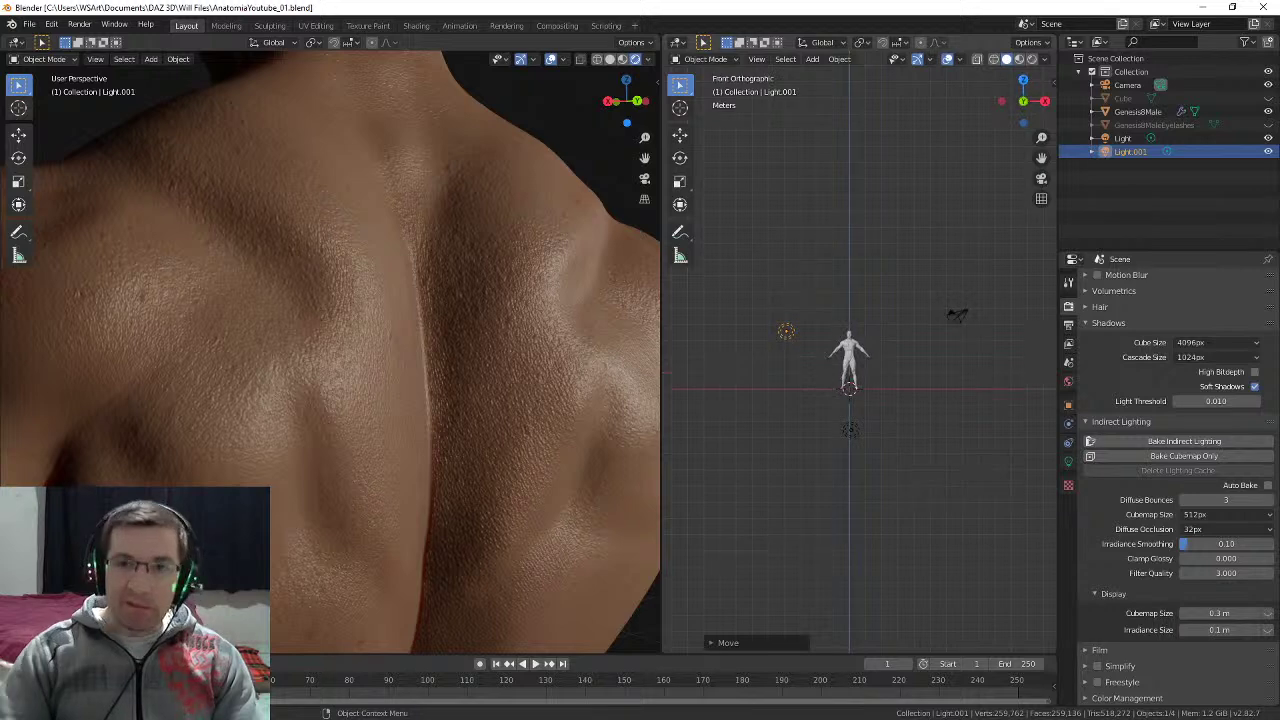
{"action": "key", "text": "g"}
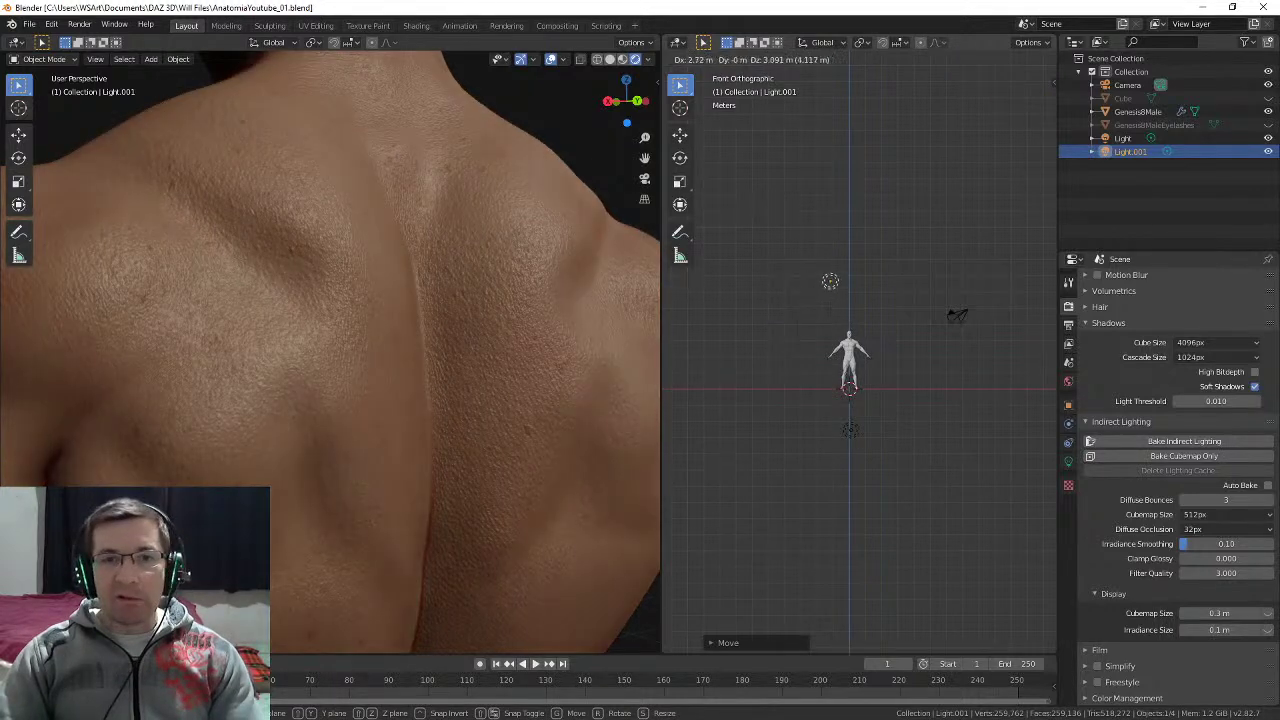
{"action": "left_click", "coordinate": [850, 261]}
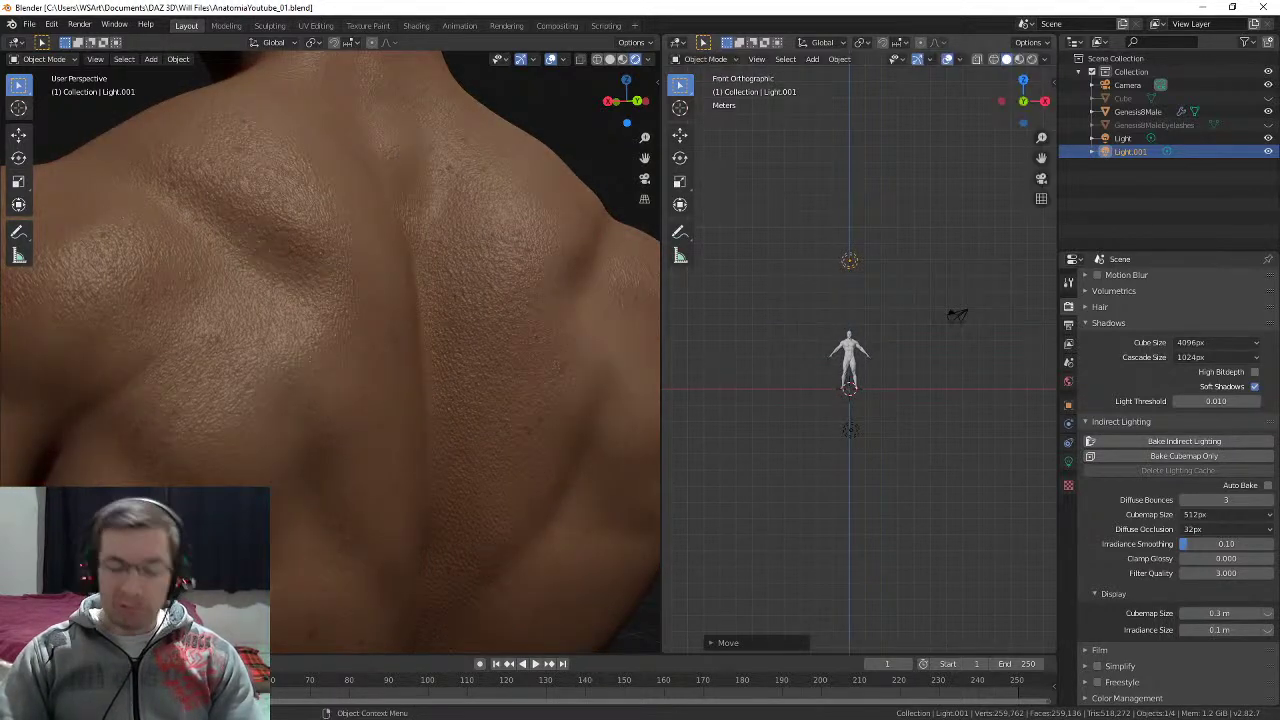
Step: Bring Light.001 about 3.9 m toward negative Y in the right side view, placing it high and just behind the figure
{"action": "key", "text": "KP_3"}
{"action": "key", "text": "g"}
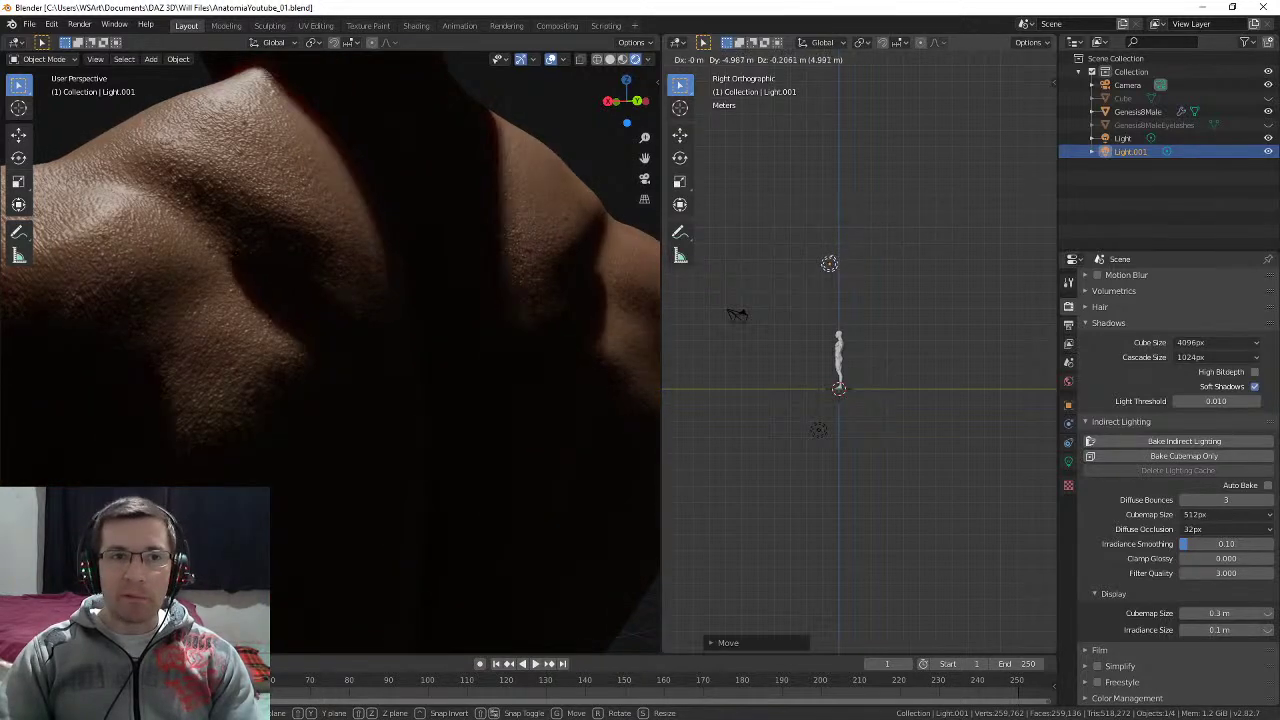
{"action": "left_click", "coordinate": [848, 260]}
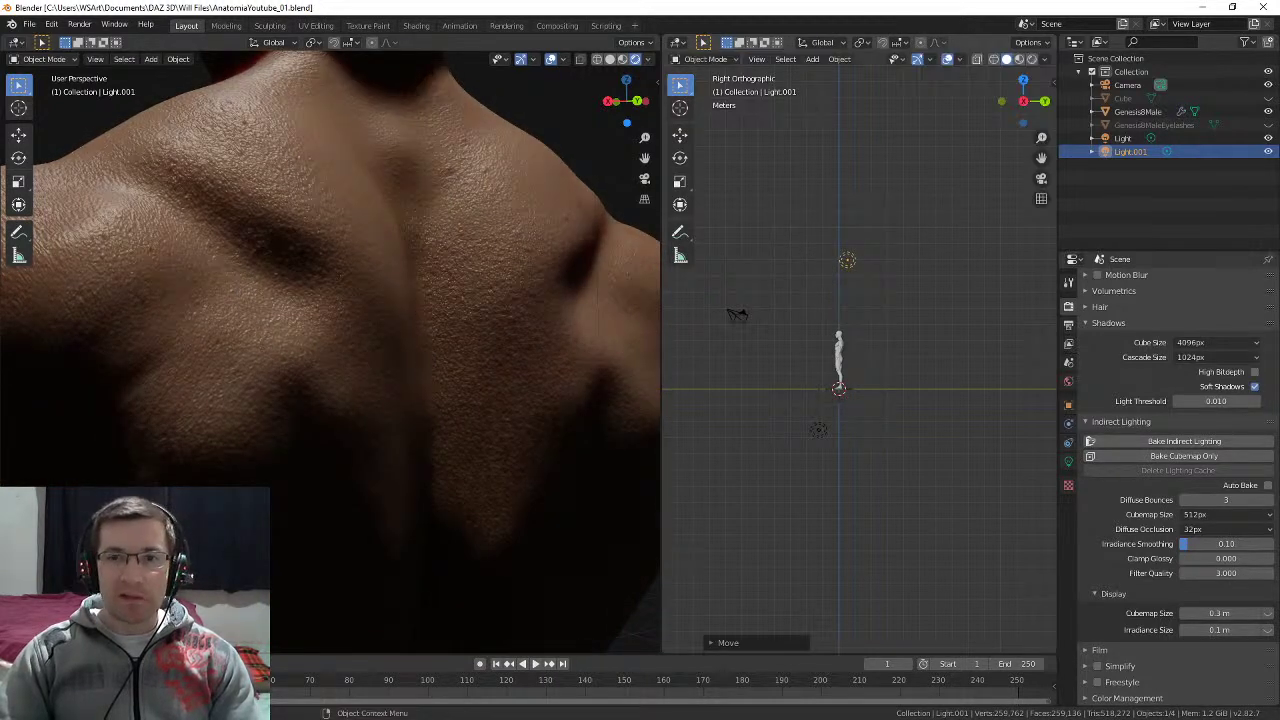
Step: Shift Light.001 back and forth along Y in the side view, leaving it about 2 m behind the figure and high above it
{"action": "key", "text": "g"}
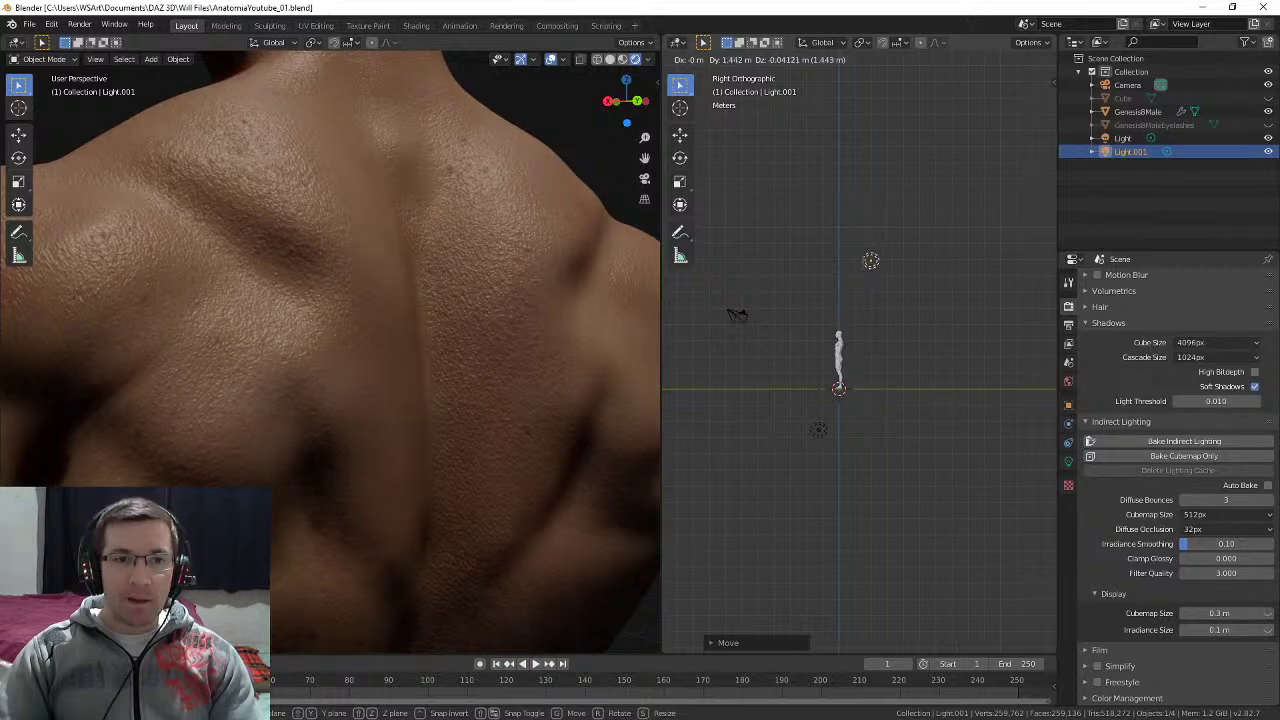
{"action": "key", "text": "Return"}
{"action": "key", "text": "g"}
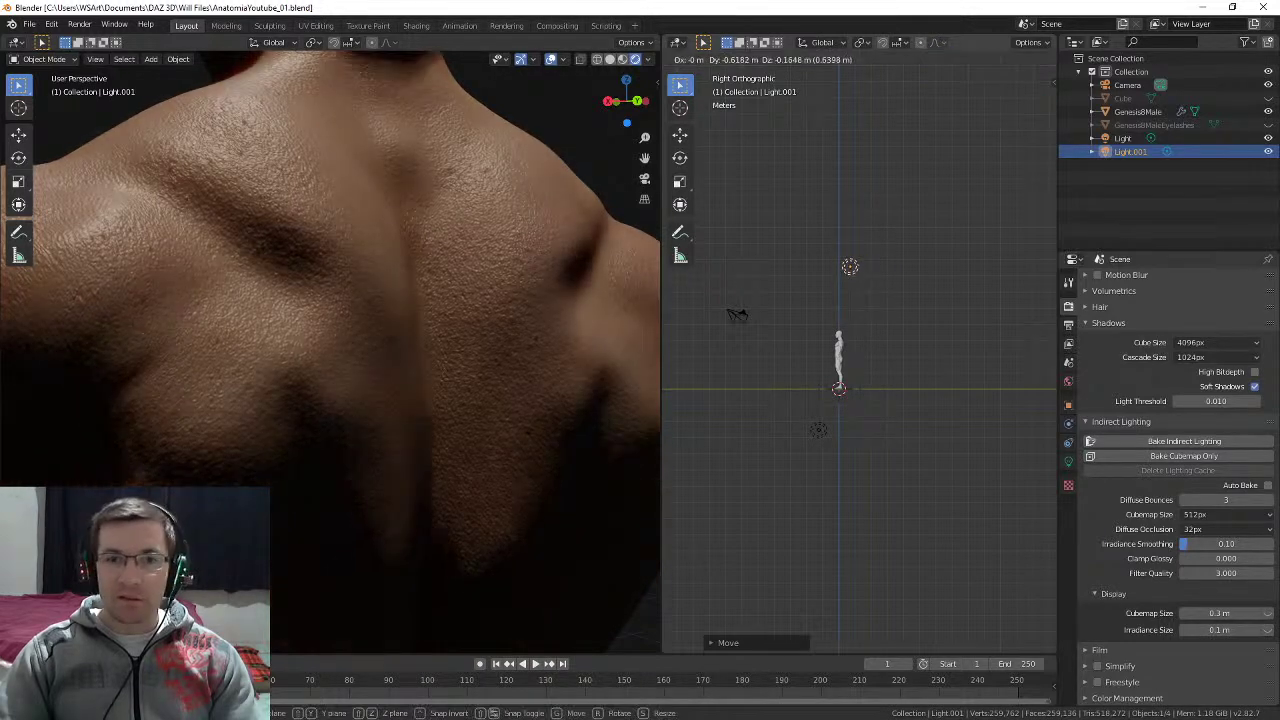
{"action": "key", "text": "Return"}
{"action": "key", "text": "g"}
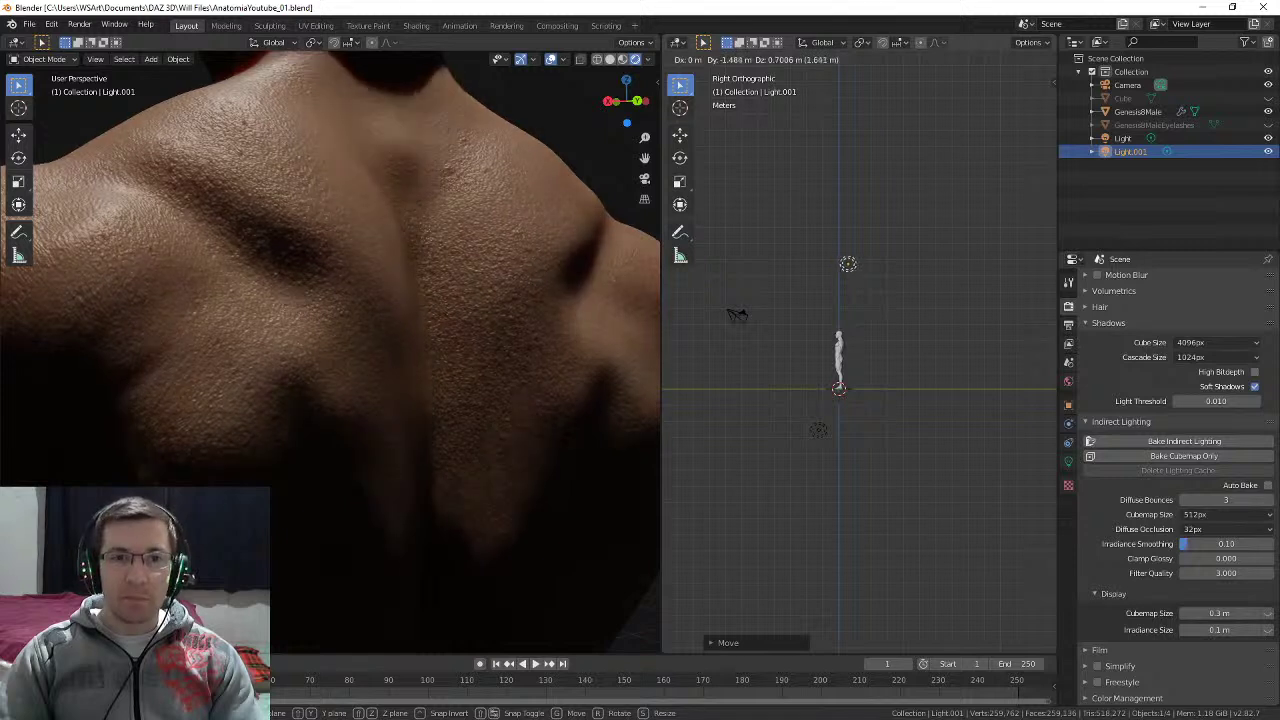
{"action": "key", "text": "Return"}
{"action": "key", "text": "g"}
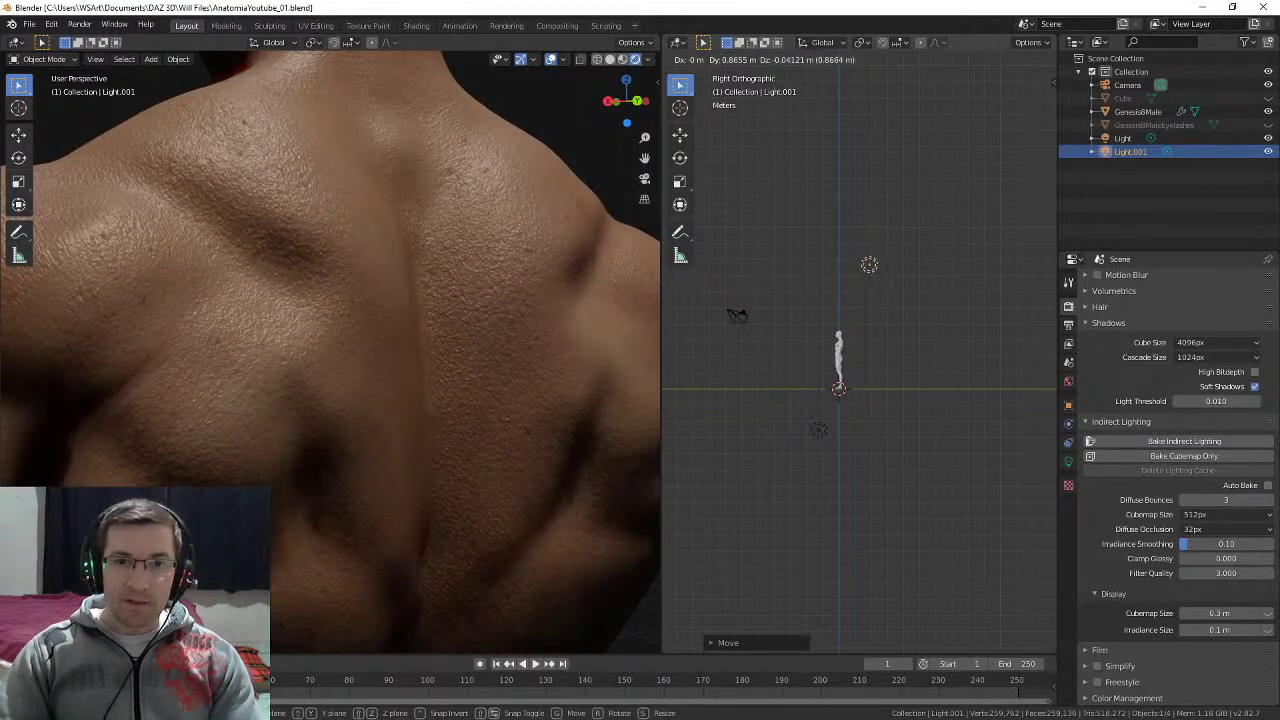
{"action": "key", "text": "Return"}
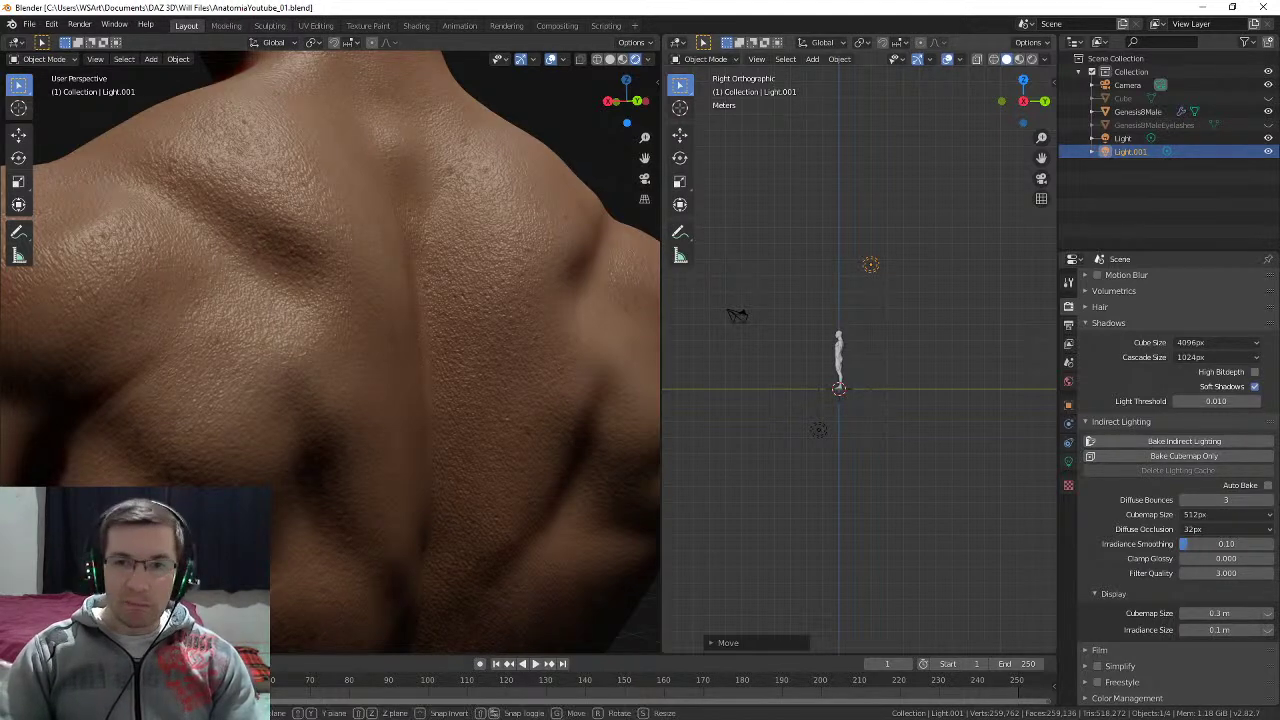
{"action": "key", "text": "g"}
{"action": "key", "text": "Escape"}
Step: Raise Light about 8.5 m in the side view and shift it about 0.6 m toward negative Y, above and in front of the figure
{"action": "left_click", "coordinate": [818, 430]}
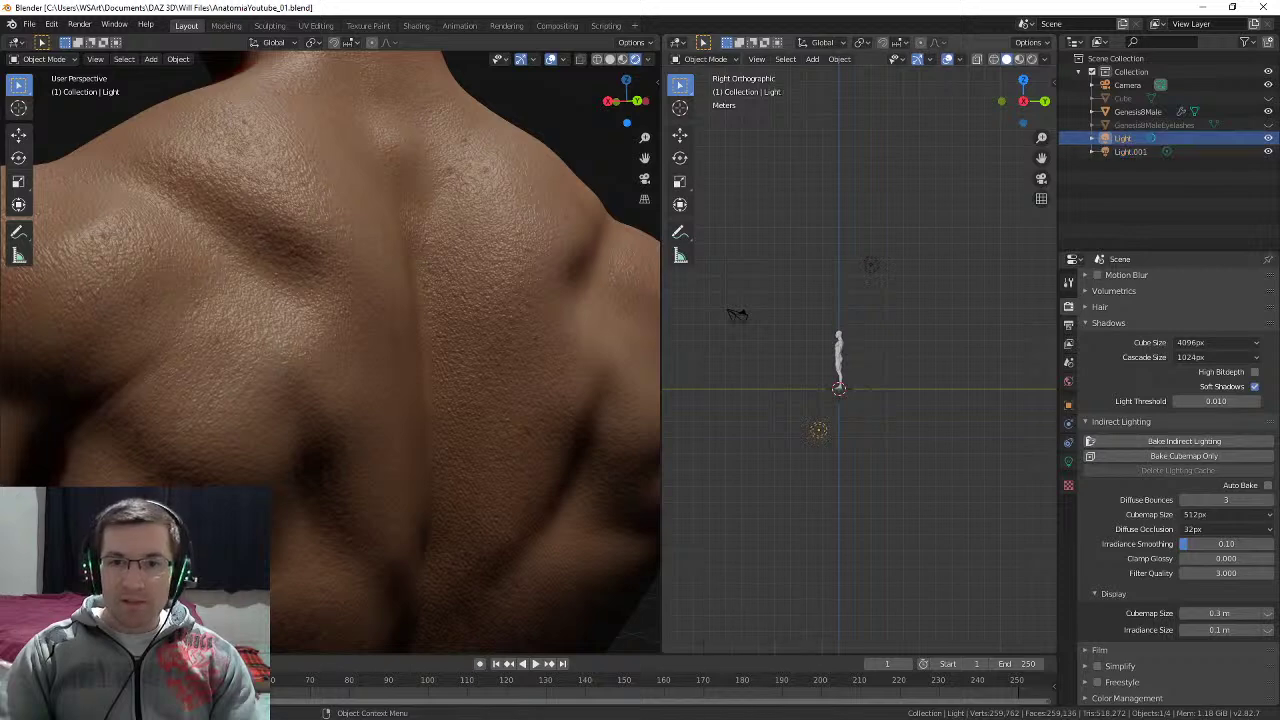
{"action": "key", "text": "g"}
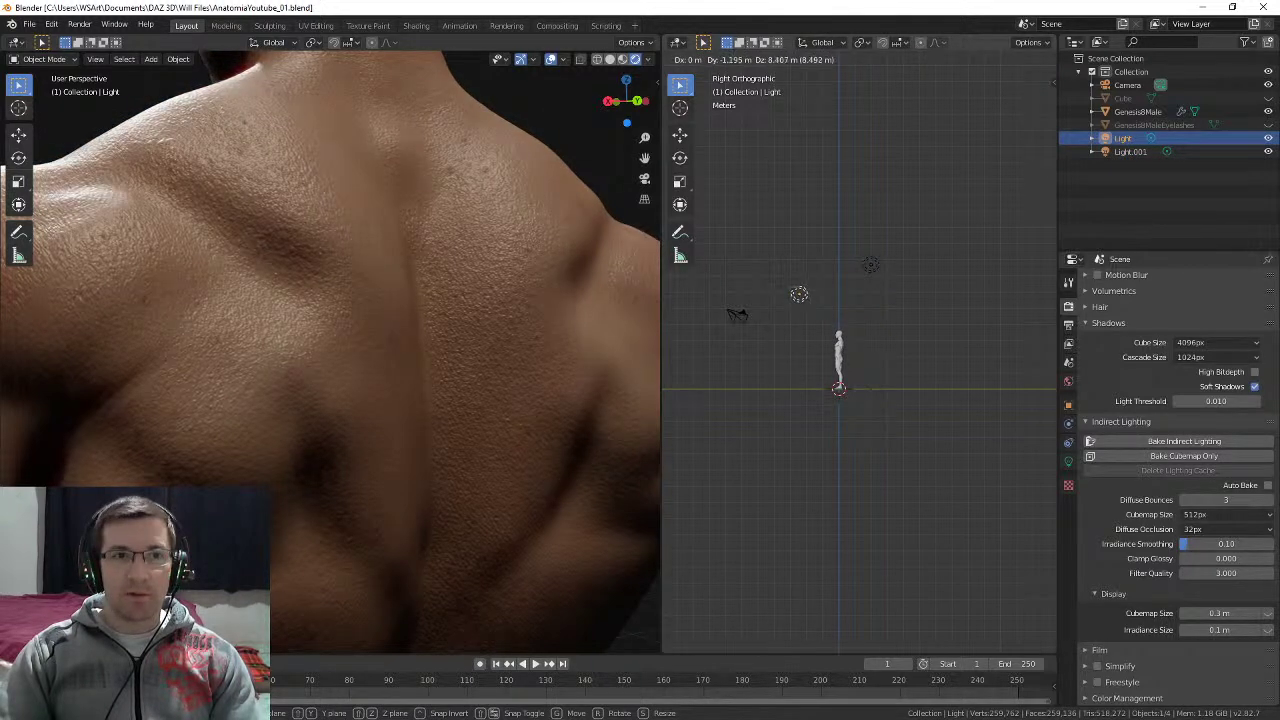
{"action": "left_click", "coordinate": [800, 291]}
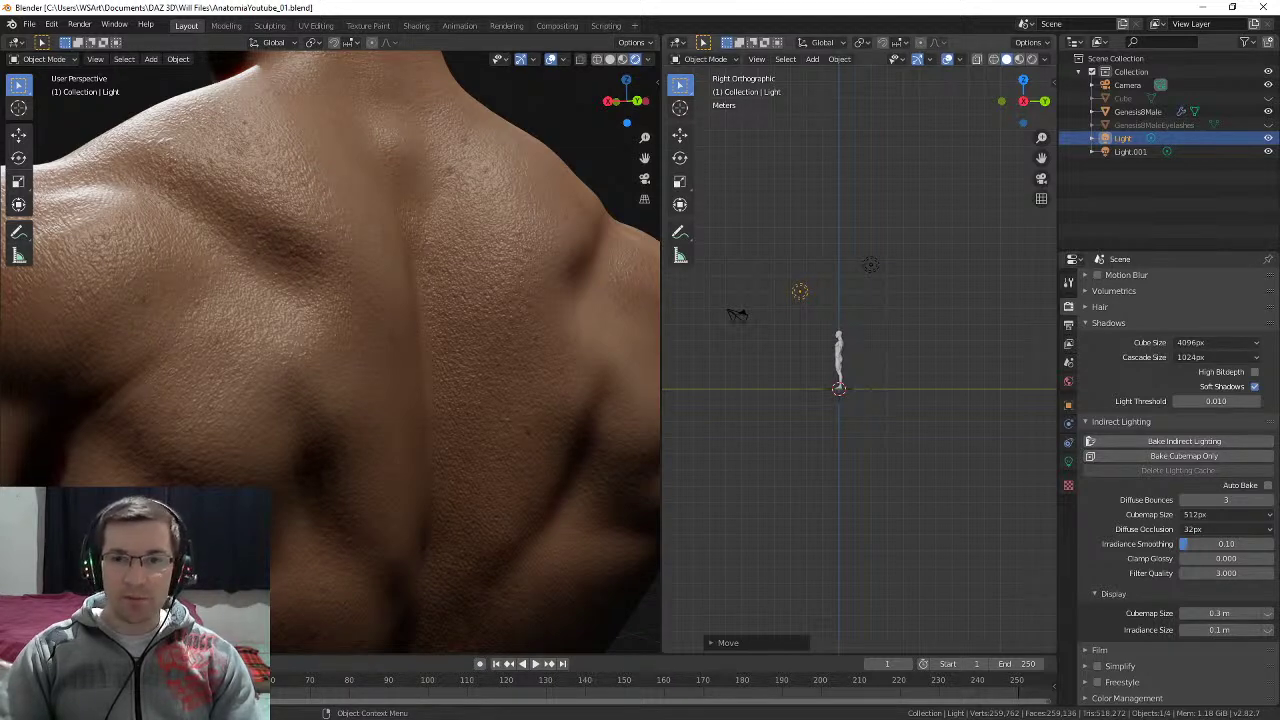
{"action": "key", "text": "g"}
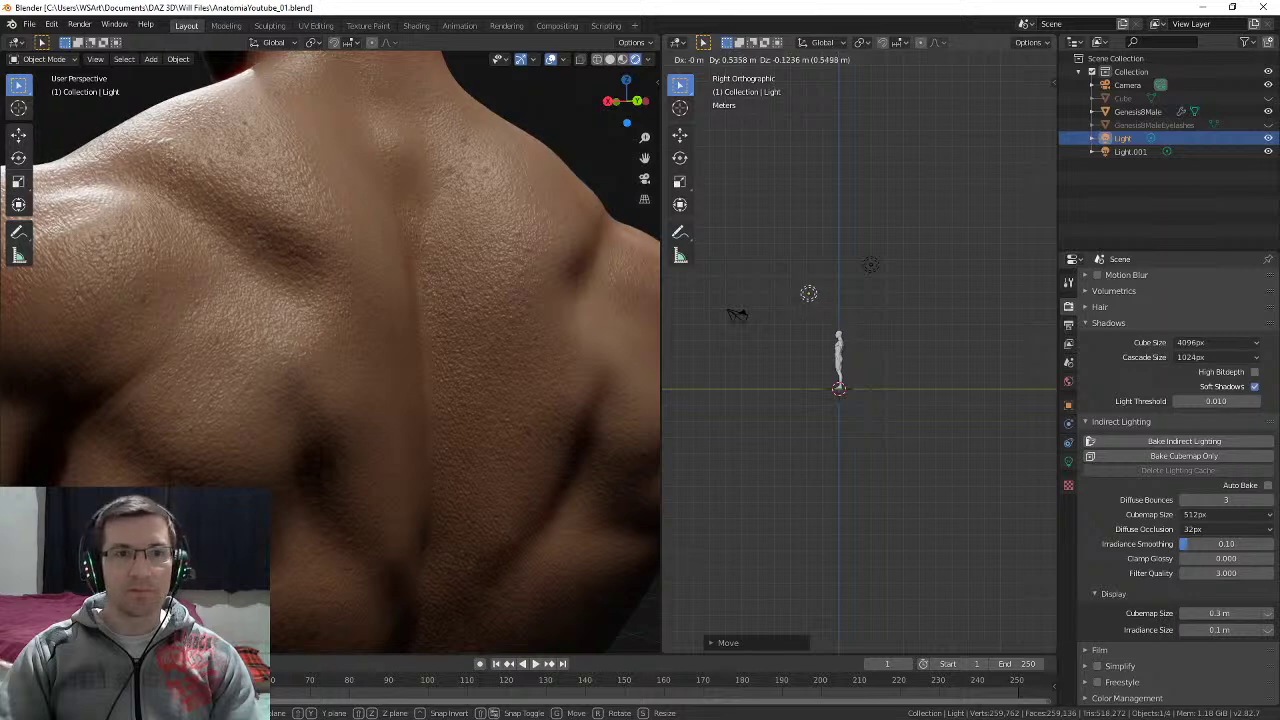
{"action": "key", "text": "Return"}
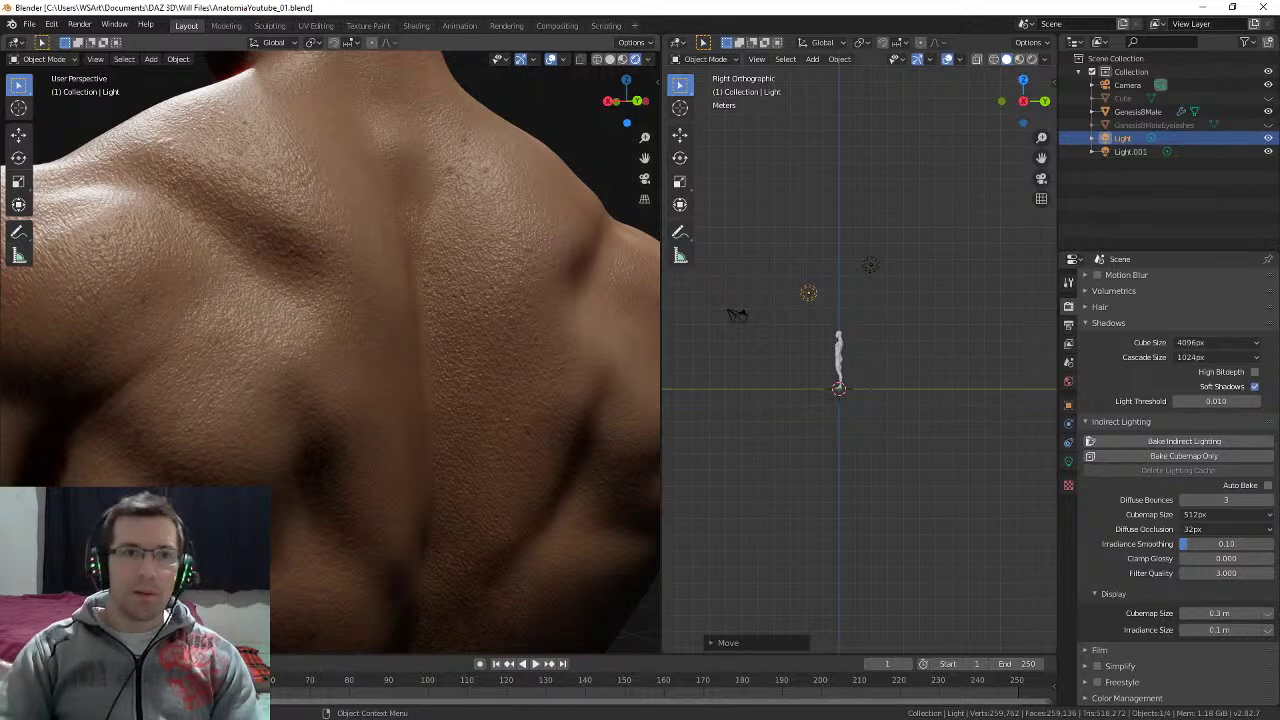
Step: Examine the new lighting on the back, shoulder and arm, and on the whole body from a front three-quarter angle
{"action": "scroll", "coordinate": [380, 350], "scroll_direction": "down", "scroll_amount": 5}
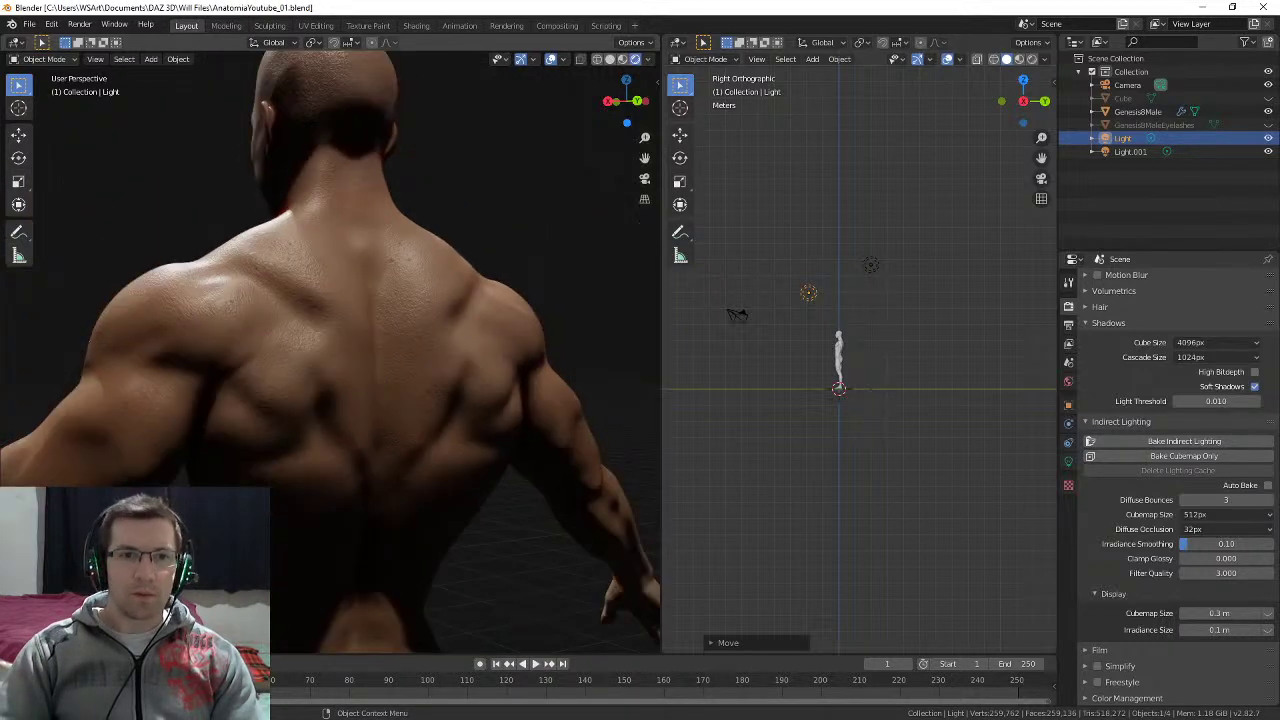
{"action": "middle_click_drag", "start_coordinate": [380, 350], "coordinate": [282, 344]}
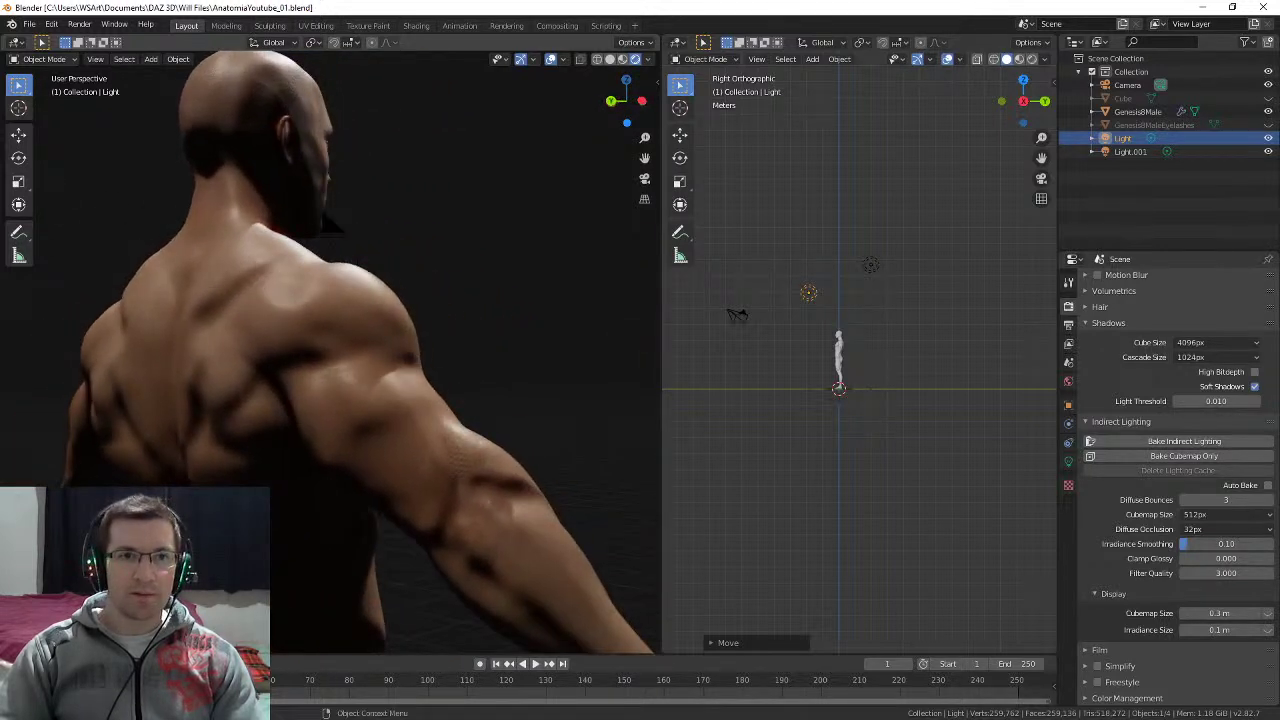
{"action": "middle_click_drag", "start_coordinate": [300, 290], "coordinate": [300, 380], "text": "shift"}
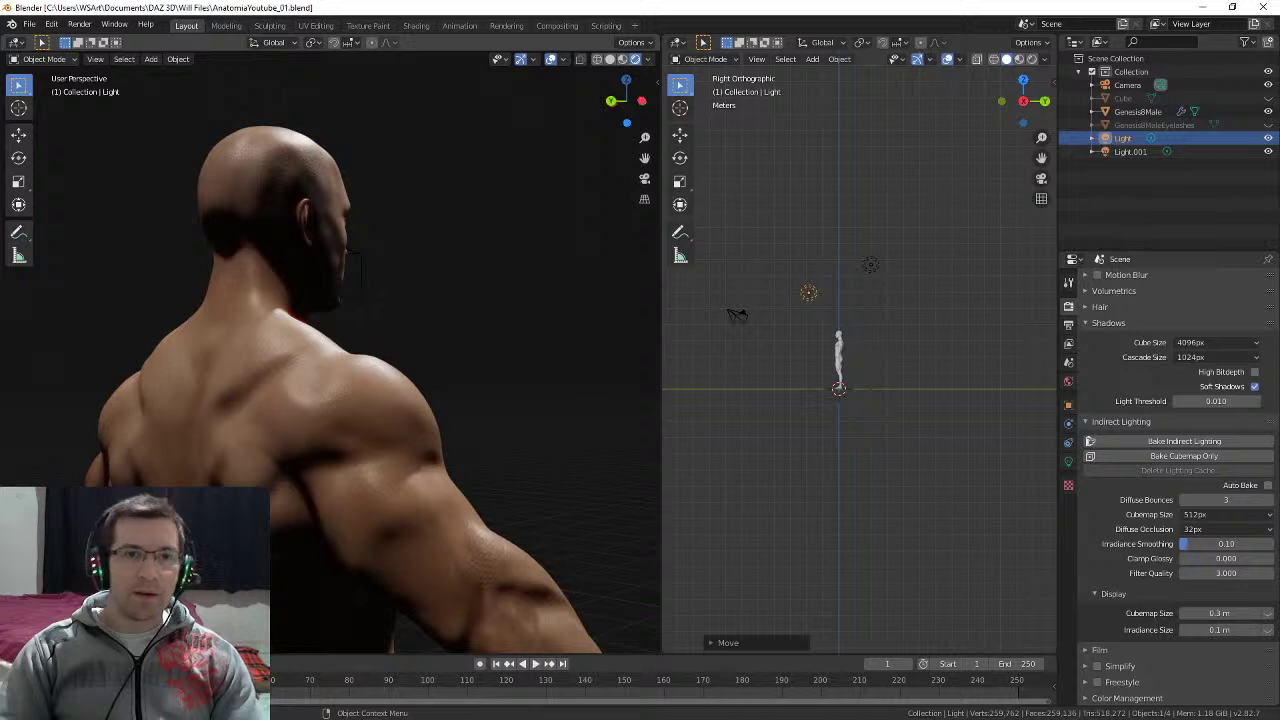
{"action": "scroll", "coordinate": [330, 340], "scroll_direction": "down", "scroll_amount": 2}
{"action": "middle_click_drag", "start_coordinate": [330, 430], "coordinate": [330, 260], "text": "shift"}
{"action": "scroll", "coordinate": [330, 300], "scroll_direction": "down", "scroll_amount": 5}
{"action": "middle_click_drag", "start_coordinate": [330, 340], "coordinate": [164, 384]}
{"action": "scroll", "coordinate": [150, 336], "scroll_direction": "up", "scroll_amount": 1}
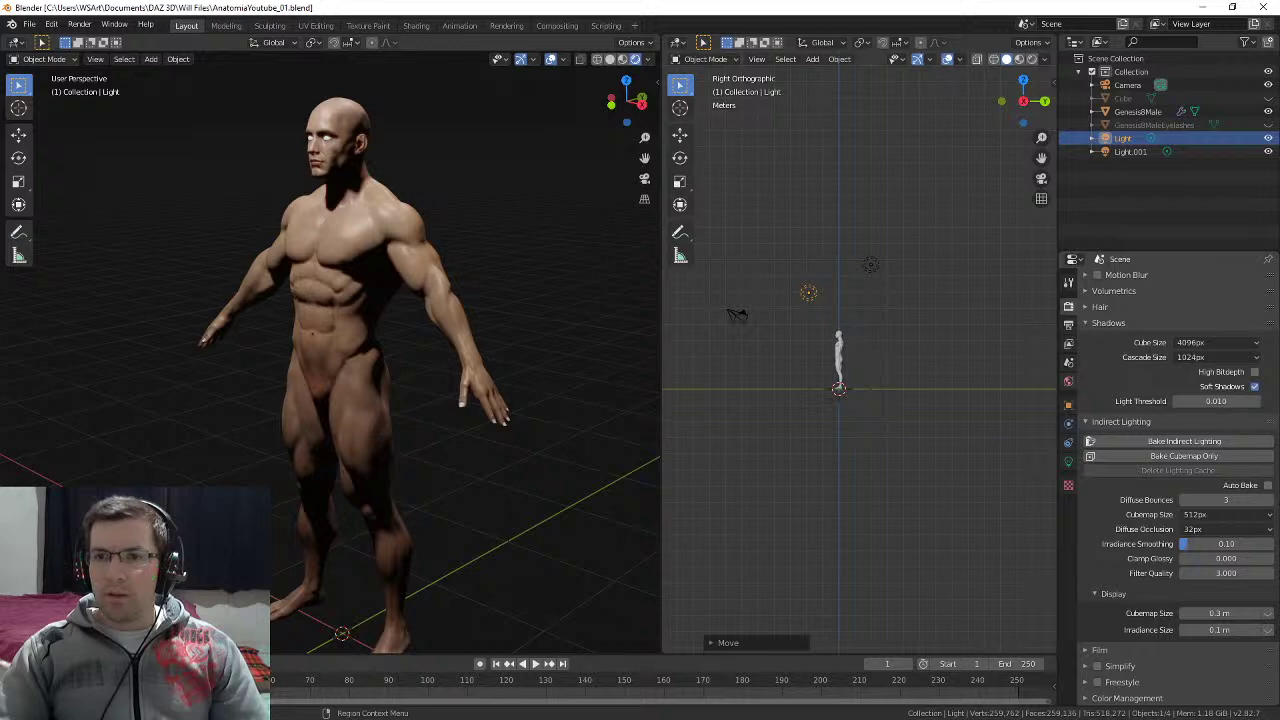
Step: Brighten the world background color to a light grey with an HSV value of 0.620
{"action": "left_click", "coordinate": [1068, 381]}
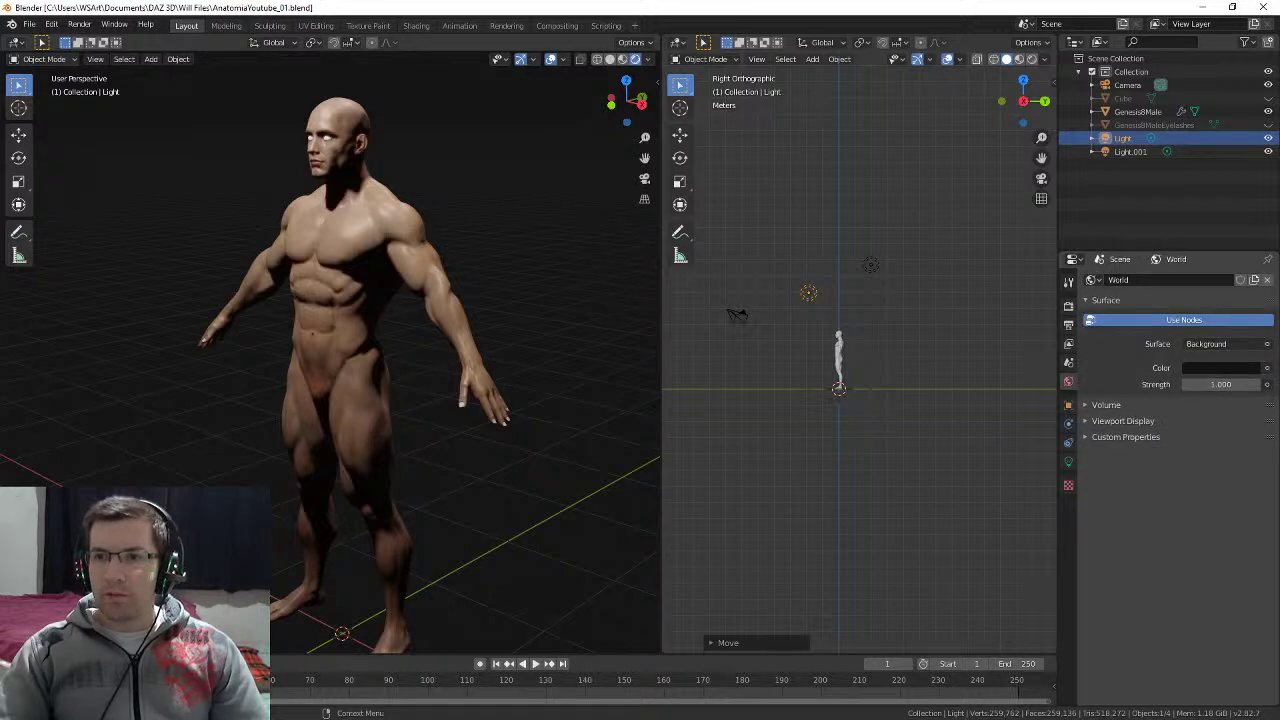
{"action": "left_click", "coordinate": [1221, 367]}
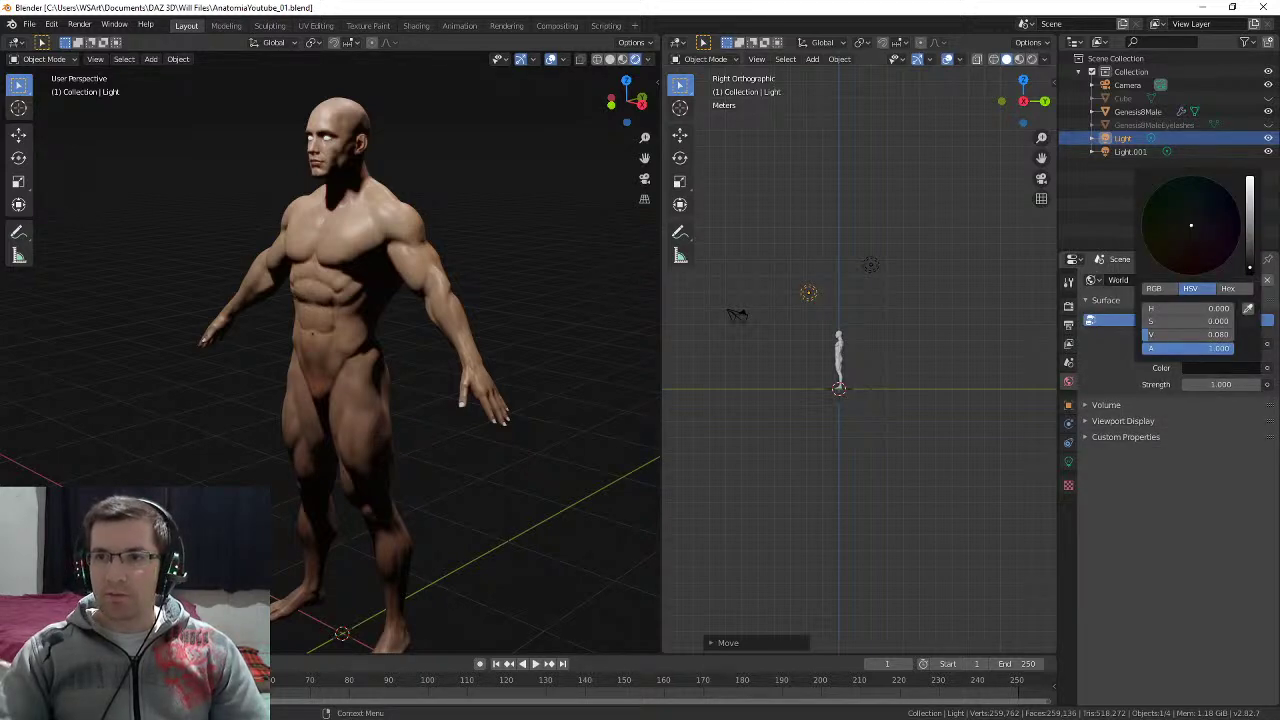
{"action": "left_click_drag", "start_coordinate": [1249, 268], "coordinate": [1249, 213]}
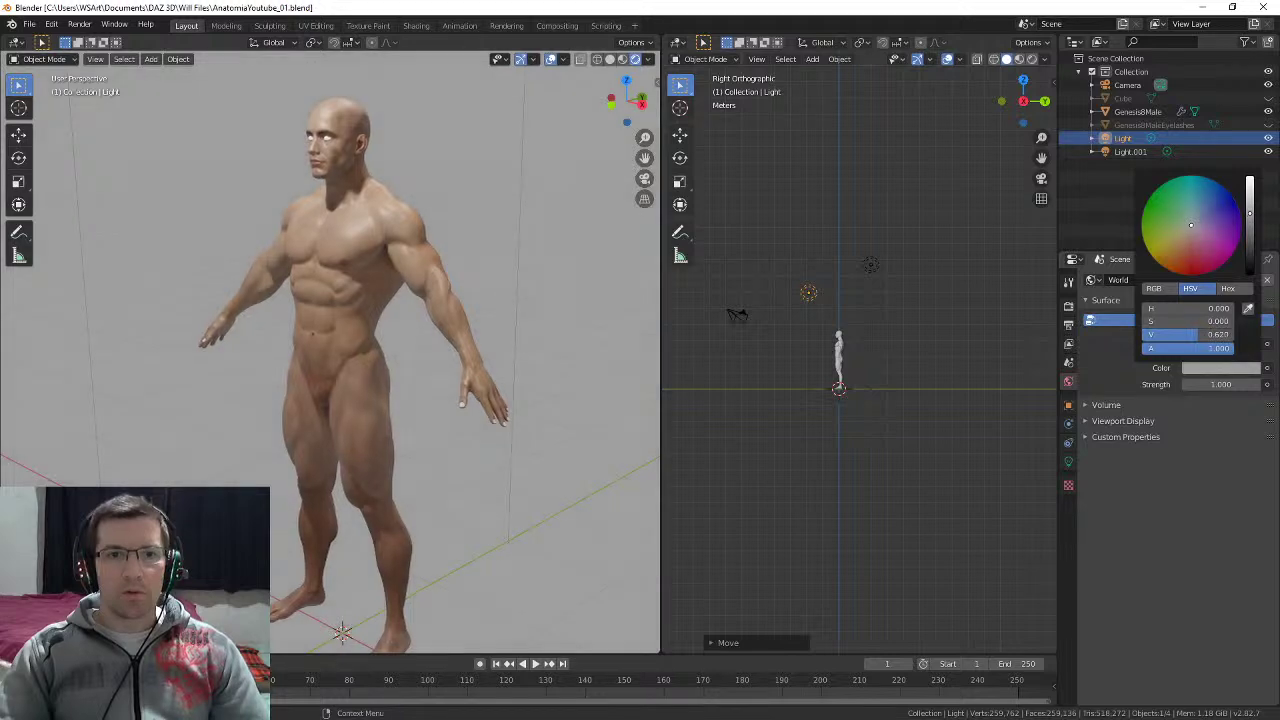
Step: Toggle Ambient Occlusion off and on to compare its shading on the chest, armpit and abdomen
{"action": "scroll", "coordinate": [386, 160], "scroll_direction": "up", "scroll_amount": 4}
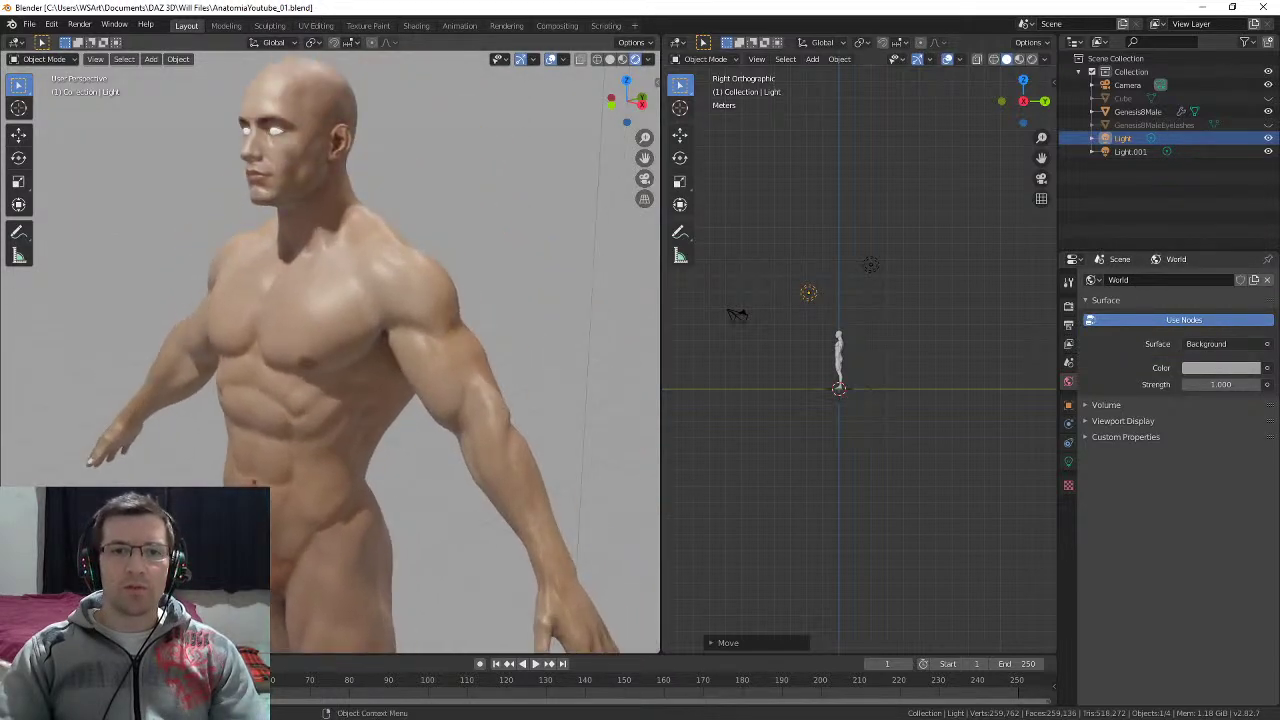
{"action": "scroll", "coordinate": [386, 160], "scroll_direction": "up", "scroll_amount": 5}
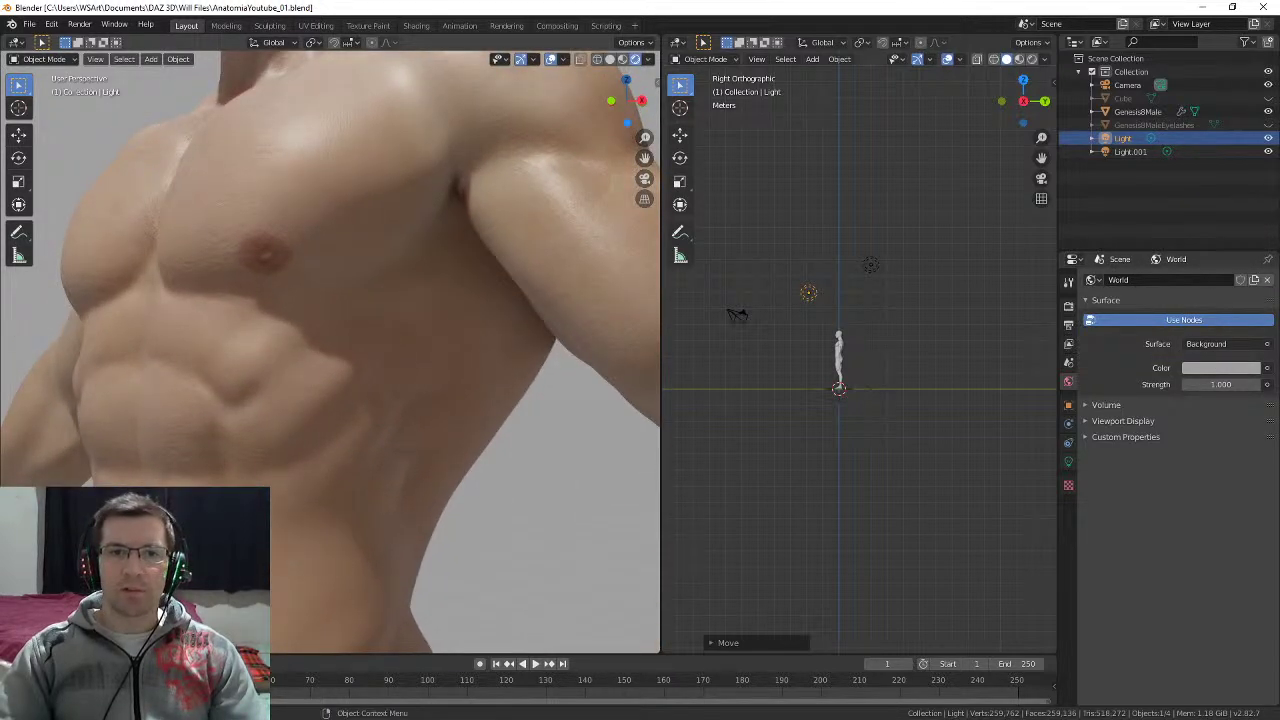
{"action": "left_click", "coordinate": [1068, 306]}
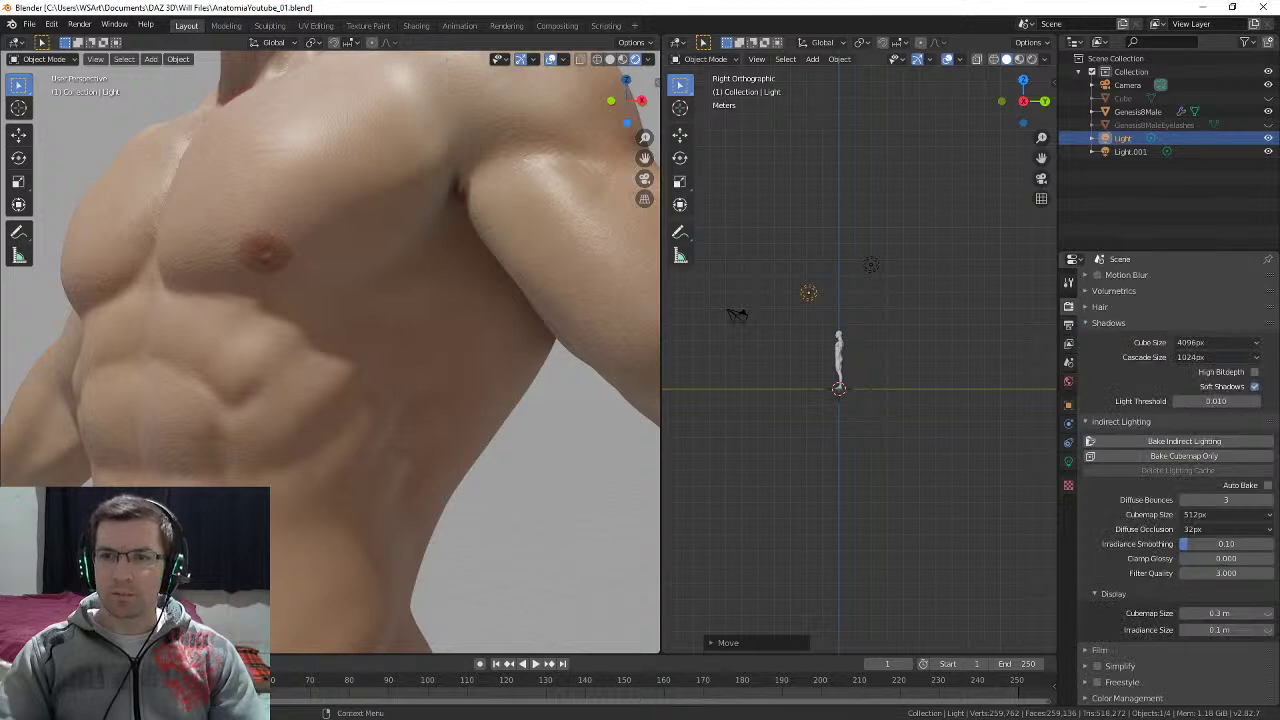
{"action": "scroll", "coordinate": [1170, 480], "scroll_direction": "up", "scroll_amount": 3}
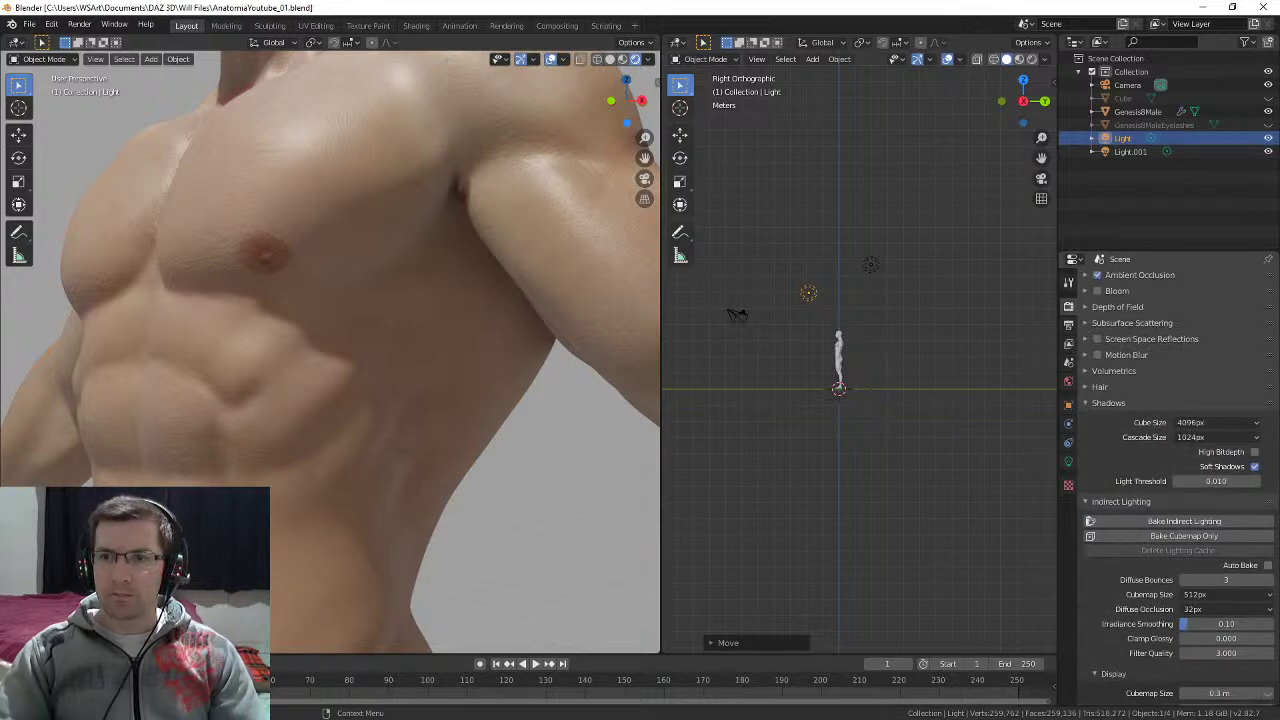
{"action": "scroll", "coordinate": [1170, 480], "scroll_direction": "up", "scroll_amount": 2}
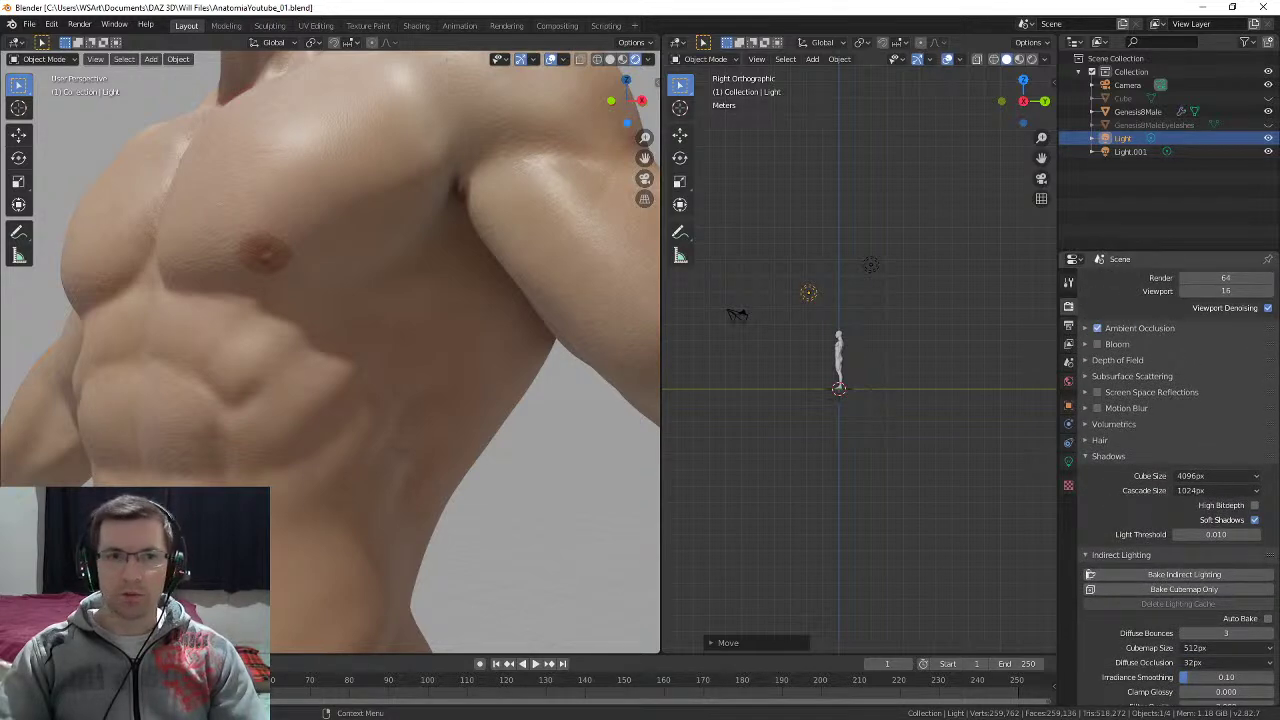
{"action": "left_click", "coordinate": [1097, 328]}
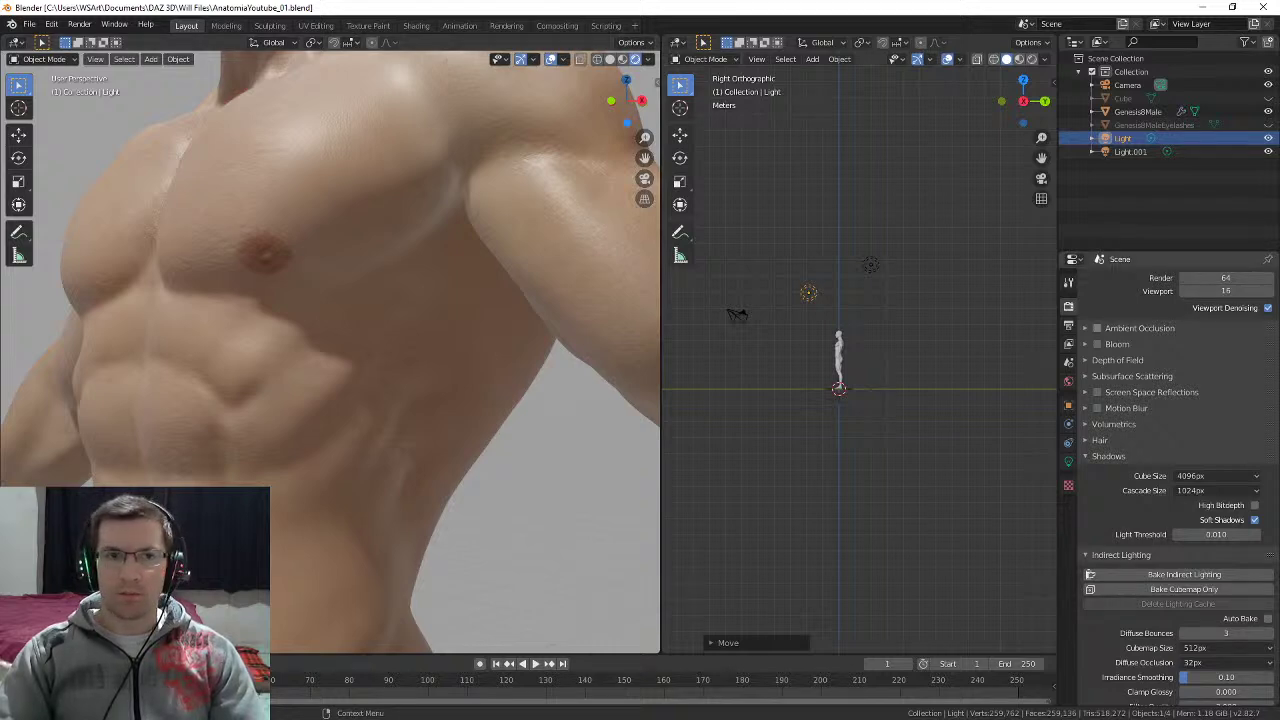
{"action": "left_click", "coordinate": [1097, 328]}
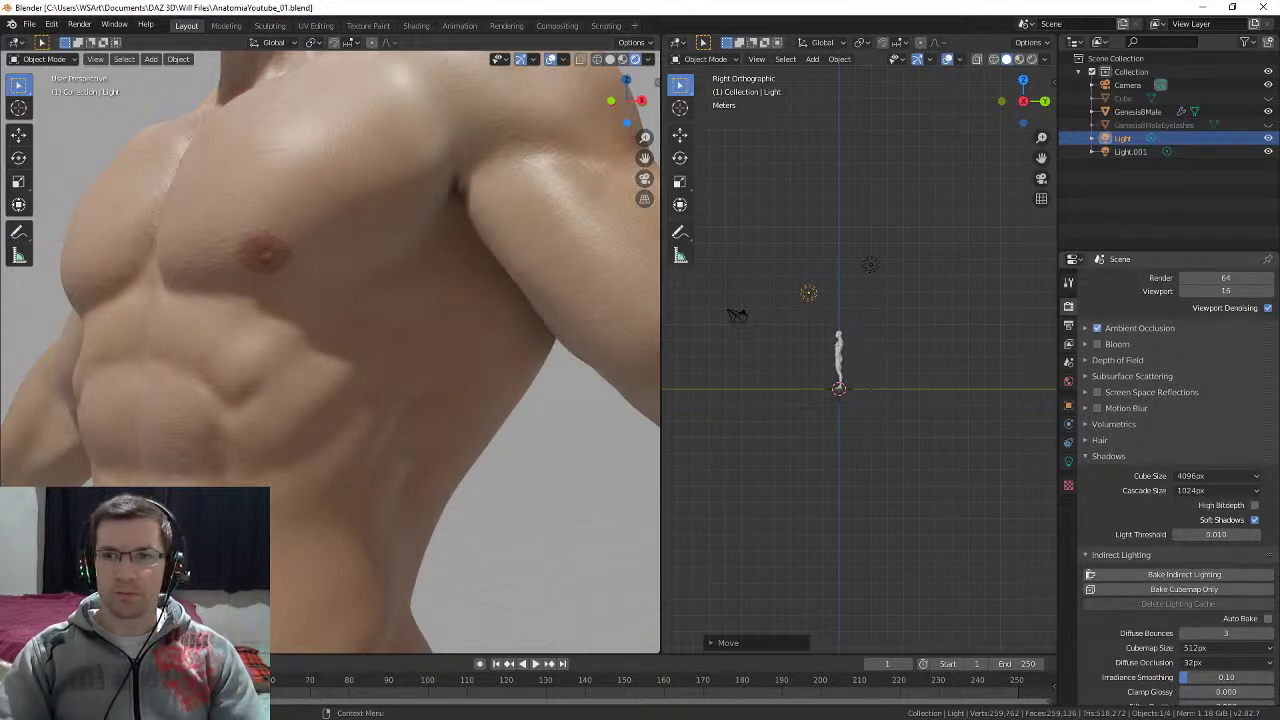
{"action": "left_click", "coordinate": [1097, 328]}
{"action": "left_click", "coordinate": [1097, 328]}
Step: Compare the head and neck with Ambient Occlusion off and on, leaving it enabled
{"action": "middle_click_drag", "start_coordinate": [340, 280], "coordinate": [440, 565]}
{"action": "scroll", "coordinate": [330, 352], "scroll_direction": "up", "scroll_amount": 1}
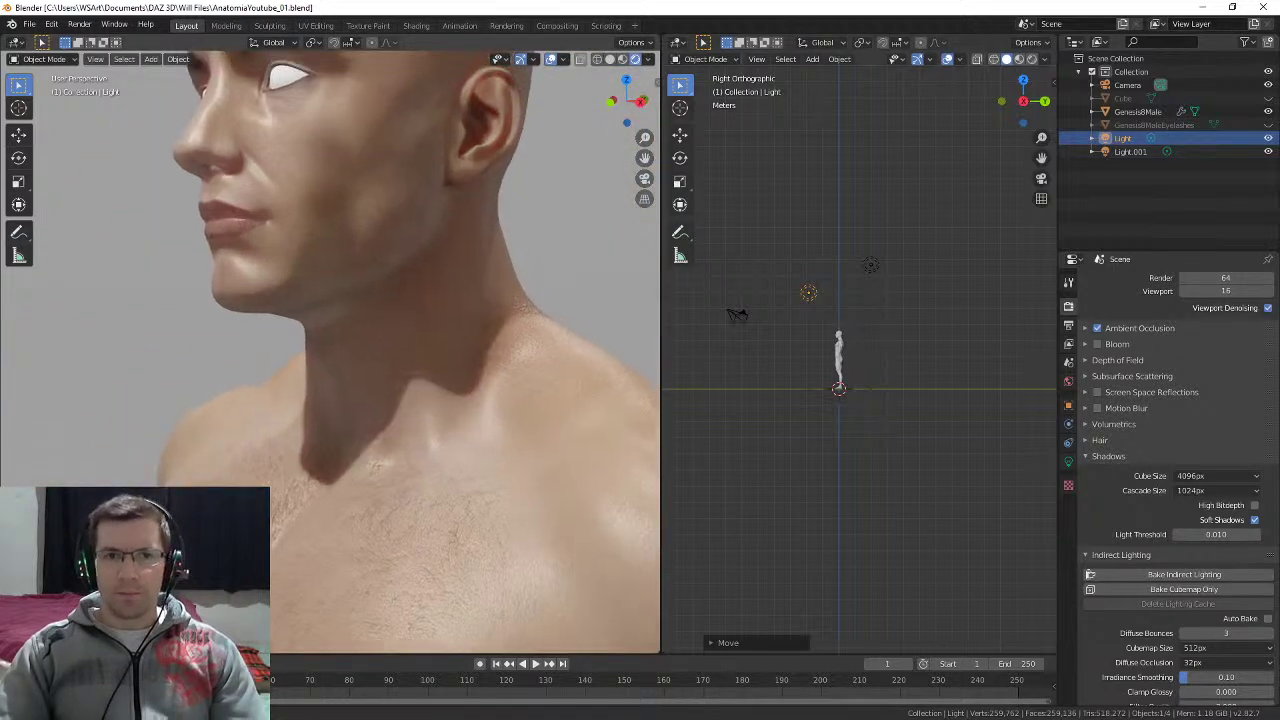
{"action": "middle_click_drag", "start_coordinate": [370, 270], "coordinate": [292, 435], "text": "shift"}
{"action": "scroll", "coordinate": [330, 352], "scroll_direction": "up", "scroll_amount": 1}
{"action": "scroll", "coordinate": [330, 352], "scroll_direction": "down", "scroll_amount": 1}
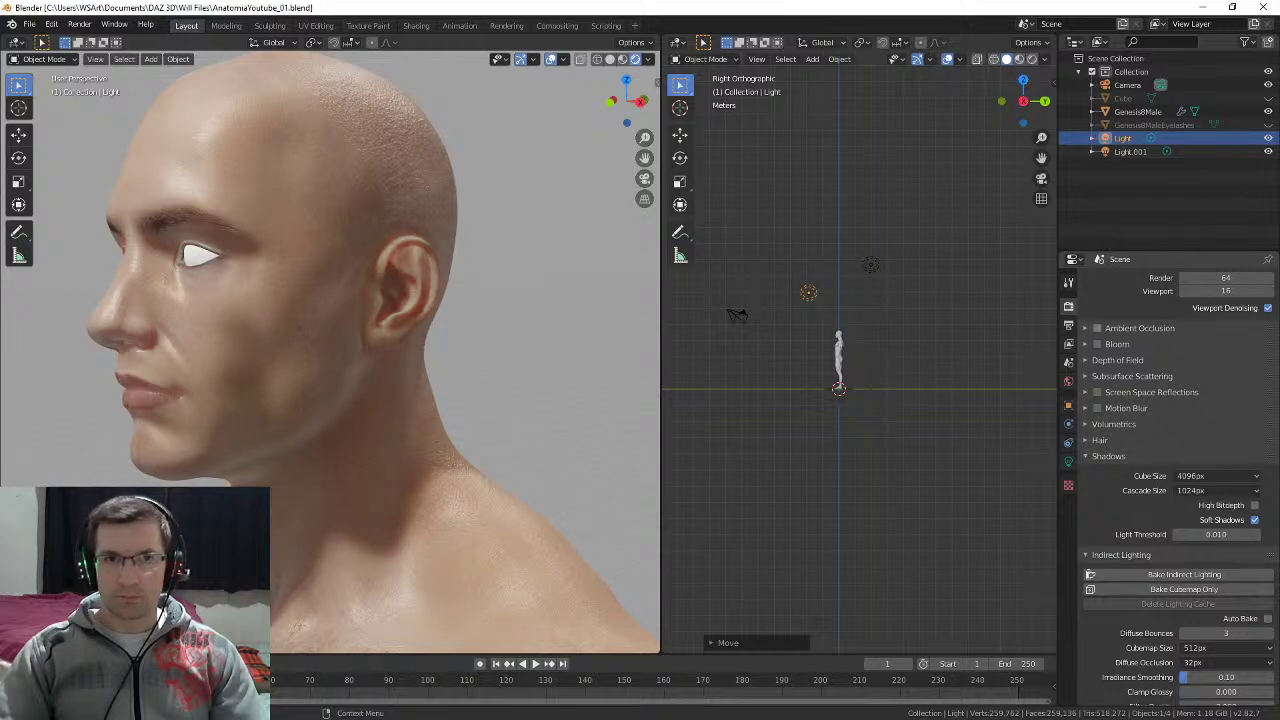
{"action": "left_click", "coordinate": [1097, 328]}
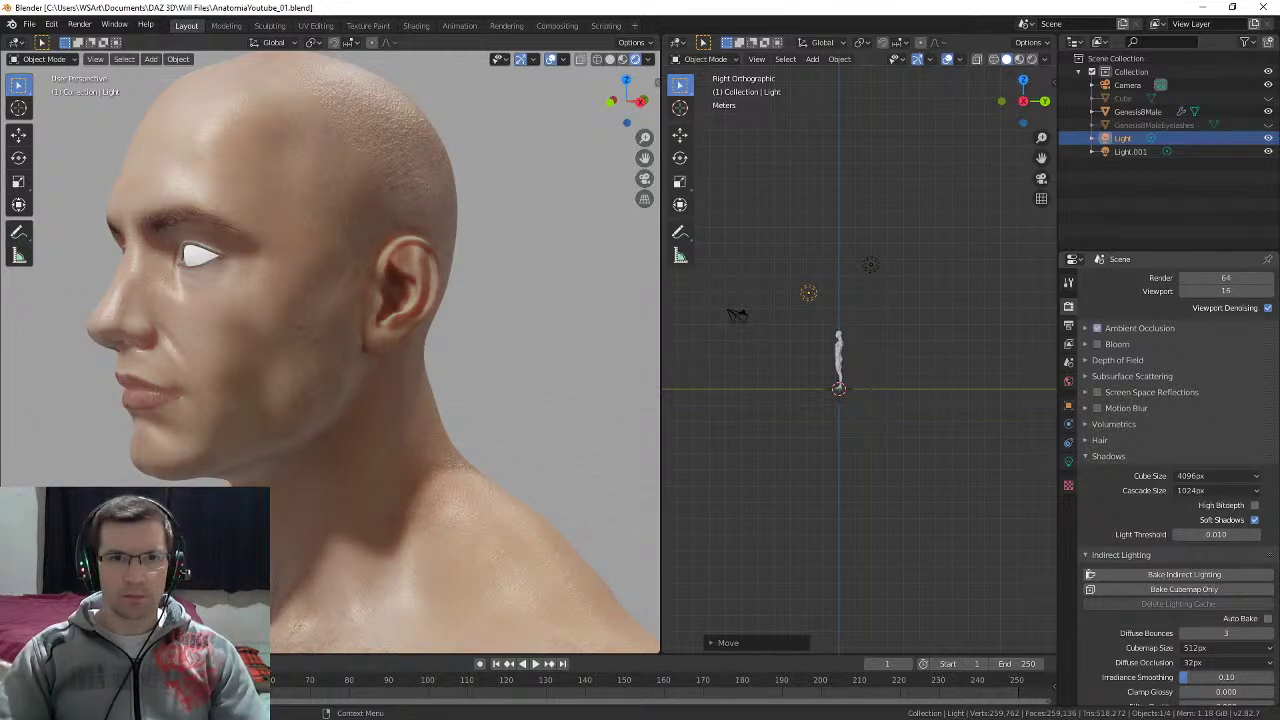
{"action": "left_click", "coordinate": [1097, 328]}
{"action": "left_click", "coordinate": [1097, 328]}
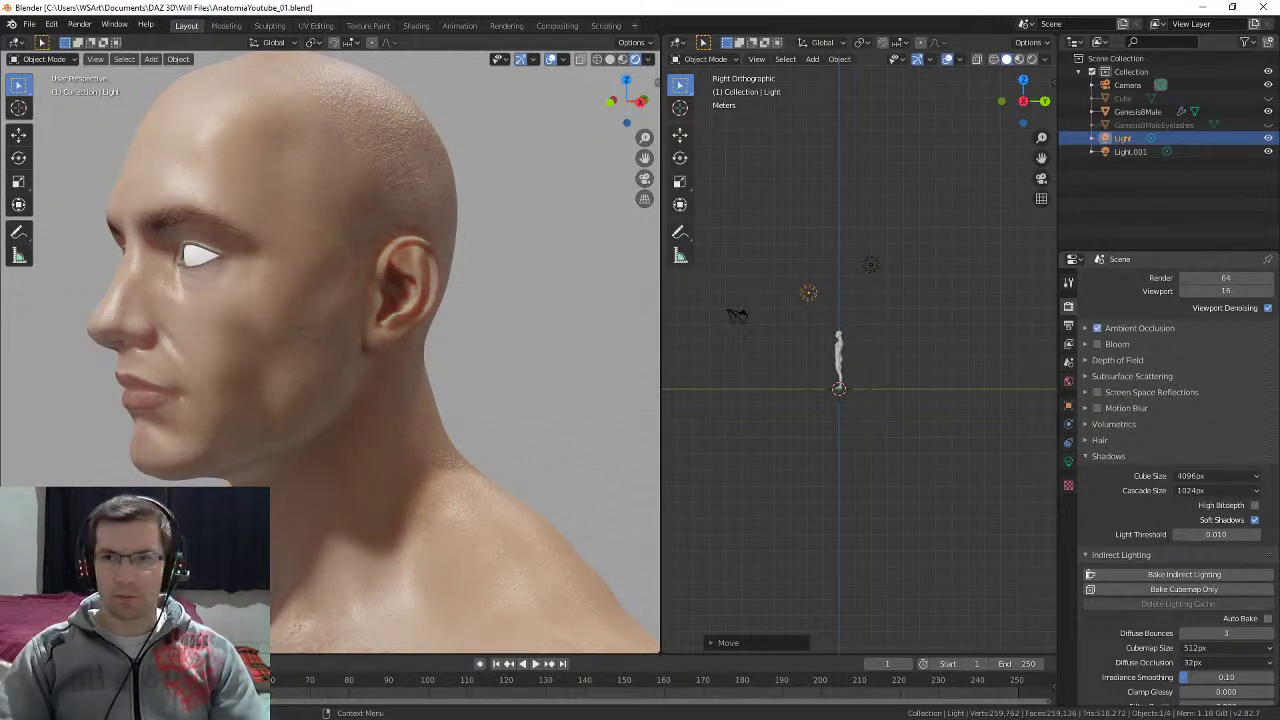
Step: Examine the whole body with Ambient Occlusion on from the rear and front three-quarter angles
{"action": "scroll", "coordinate": [330, 352], "scroll_direction": "down", "scroll_amount": 9}
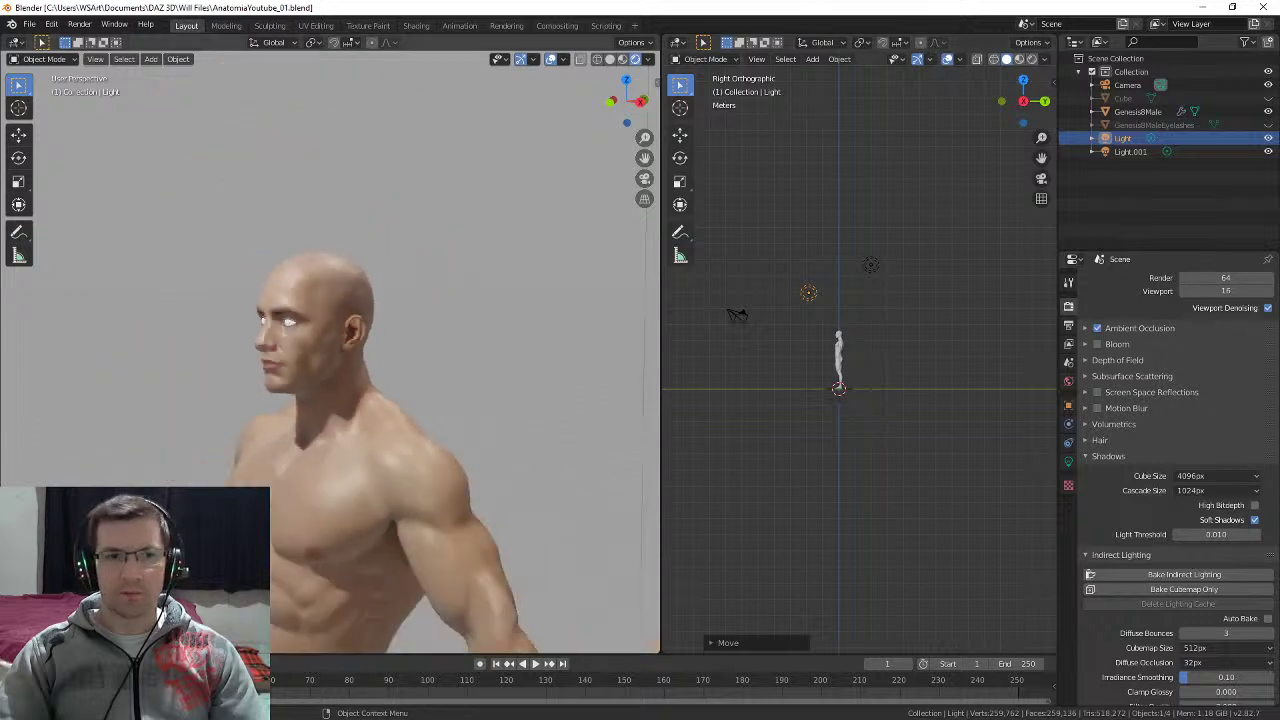
{"action": "middle_click_drag", "start_coordinate": [330, 430], "coordinate": [333, 265], "text": "shift"}
{"action": "middle_click_drag", "start_coordinate": [430, 350], "coordinate": [350, 345]}
{"action": "scroll", "coordinate": [300, 350], "scroll_direction": "down", "scroll_amount": 1}
{"action": "scroll", "coordinate": [340, 360], "scroll_direction": "up", "scroll_amount": 4}
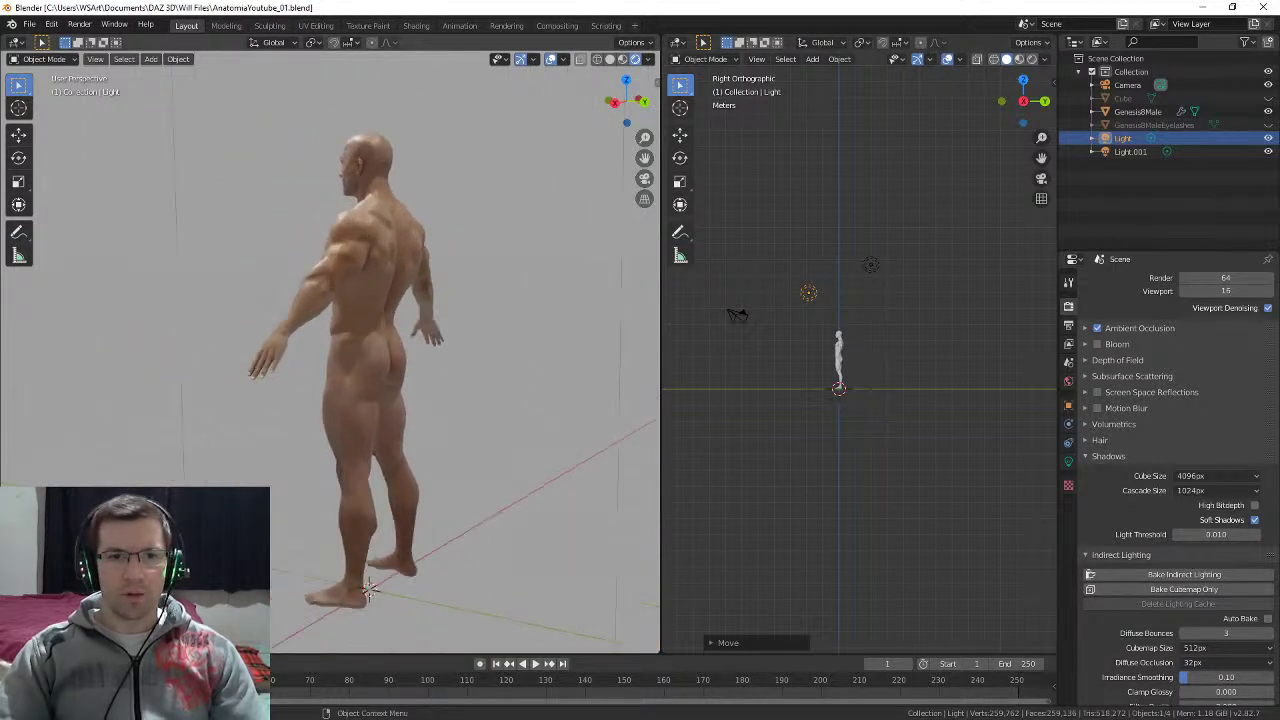
{"action": "scroll", "coordinate": [340, 360], "scroll_direction": "down", "scroll_amount": 1}
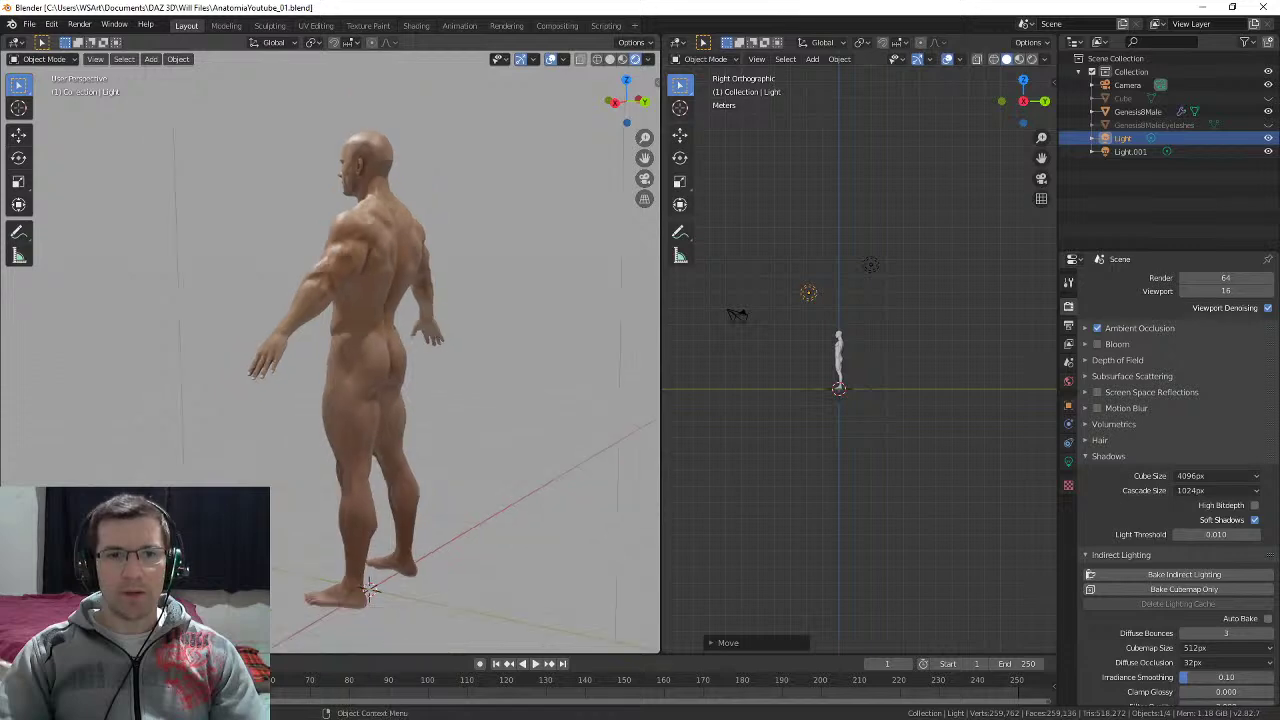
{"action": "scroll", "coordinate": [340, 360], "scroll_direction": "up", "scroll_amount": 1}
{"action": "middle_click_drag", "start_coordinate": [340, 360], "coordinate": [345, 332], "text": "shift"}
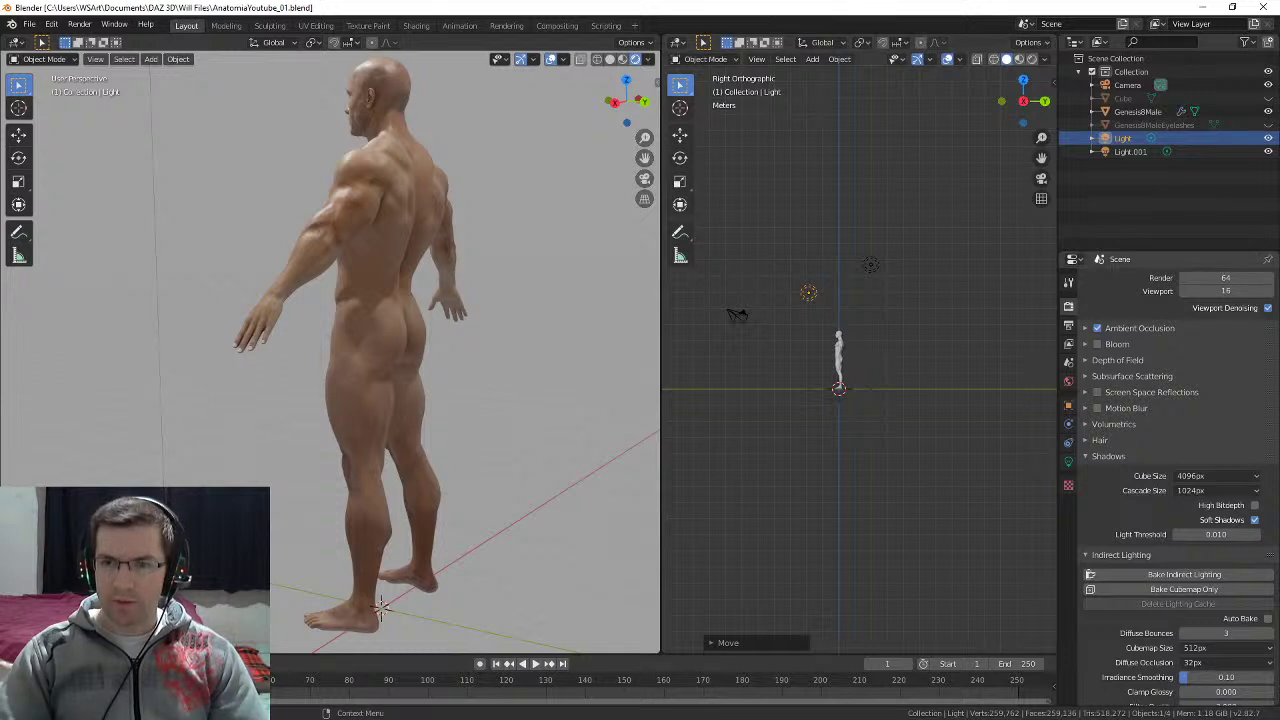
{"action": "middle_click_drag", "start_coordinate": [390, 330], "coordinate": [494, 332]}
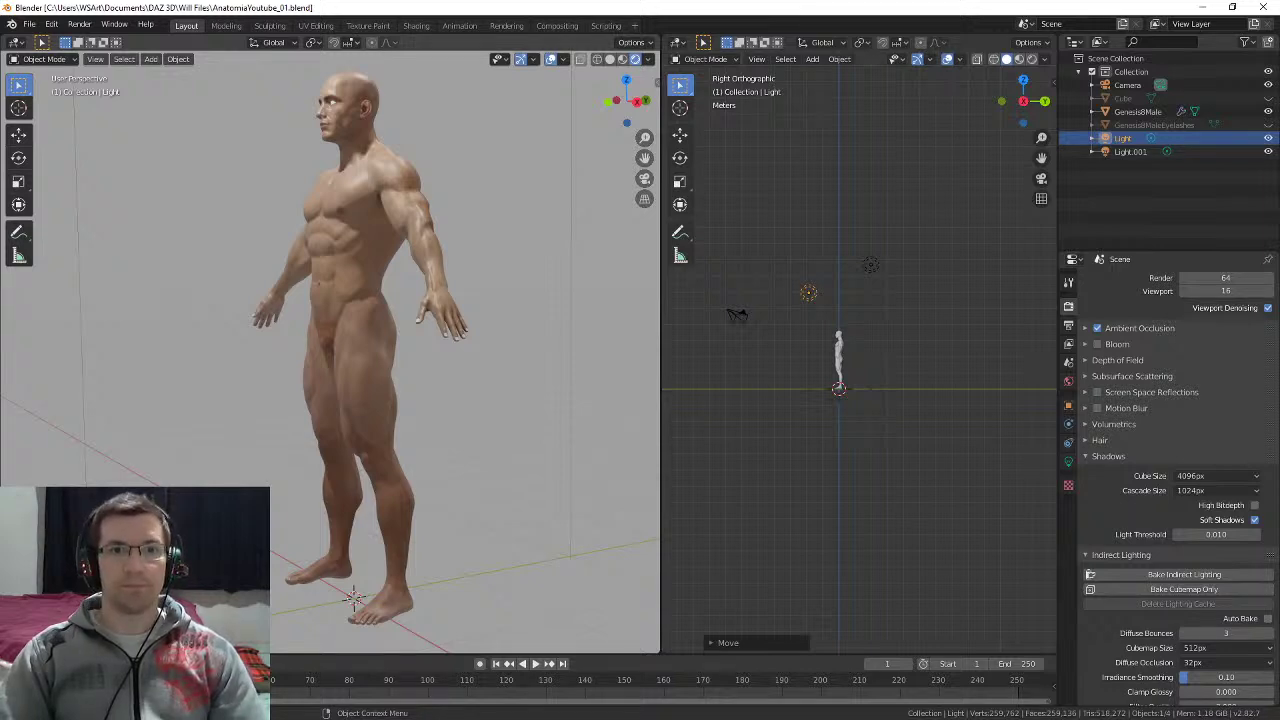
Step: Enable Screen Space Reflections and inspect the shading on the head, chest and abdomen
{"action": "middle_click_drag", "start_coordinate": [400, 340], "coordinate": [450, 375]}
{"action": "scroll", "coordinate": [400, 350], "scroll_direction": "up", "scroll_amount": 4}
{"action": "middle_click_drag", "start_coordinate": [430, 240], "coordinate": [311, 470], "text": "shift"}
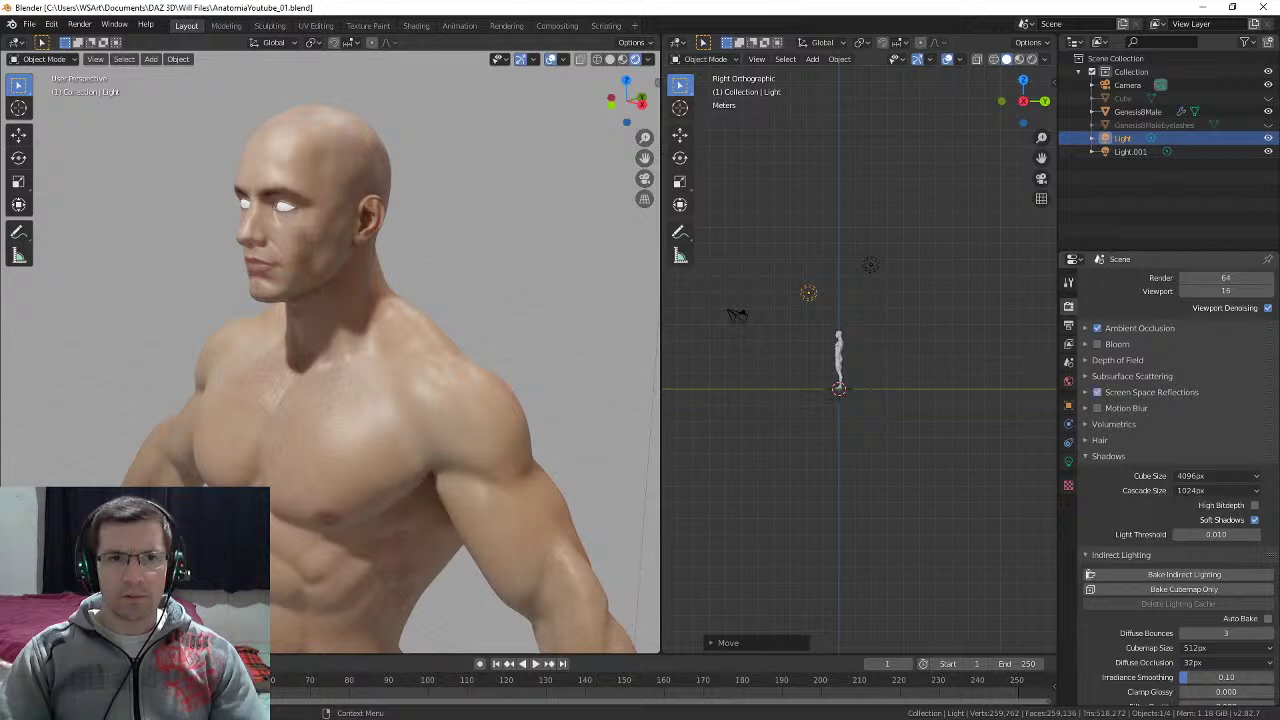
{"action": "middle_click_drag", "start_coordinate": [400, 350], "coordinate": [468, 340]}
{"action": "middle_click_drag", "start_coordinate": [425, 410], "coordinate": [530, 160], "text": "shift"}
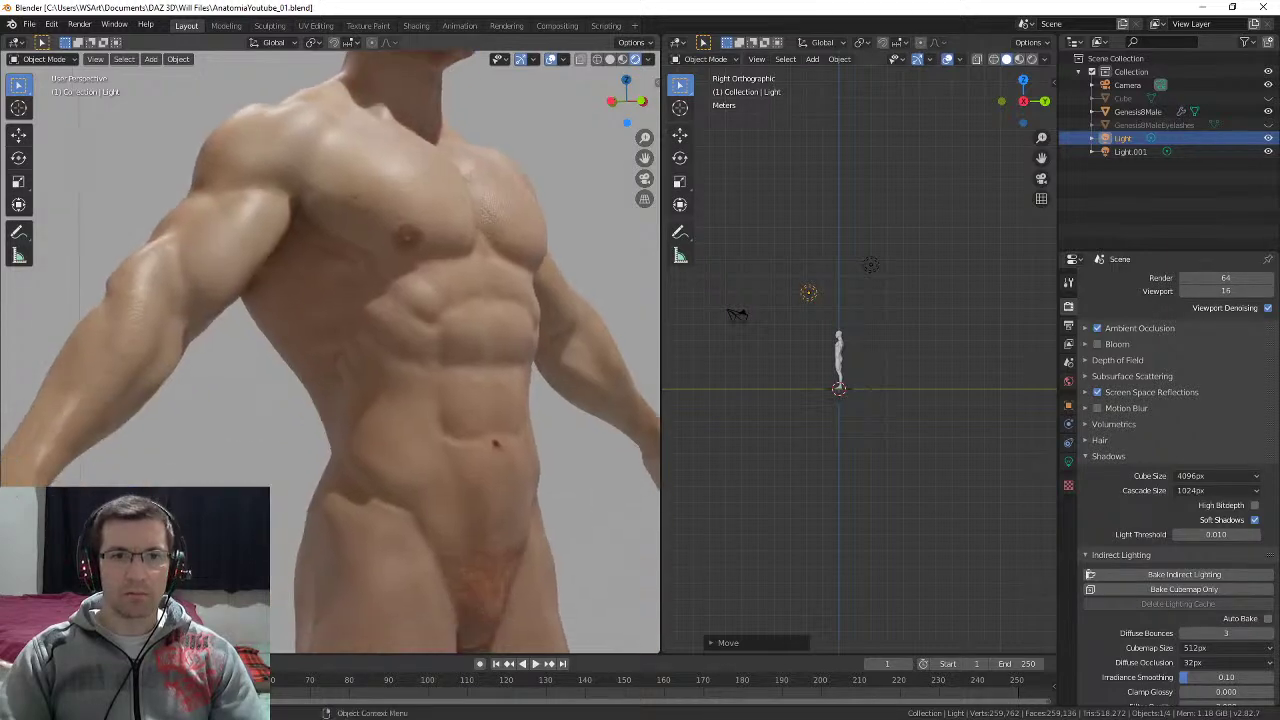
{"action": "middle_click_drag", "start_coordinate": [480, 230], "coordinate": [530, 235]}
{"action": "middle_click_drag", "start_coordinate": [440, 240], "coordinate": [407, 322], "text": "shift"}
{"action": "scroll", "coordinate": [400, 400], "scroll_direction": "up", "scroll_amount": 3}
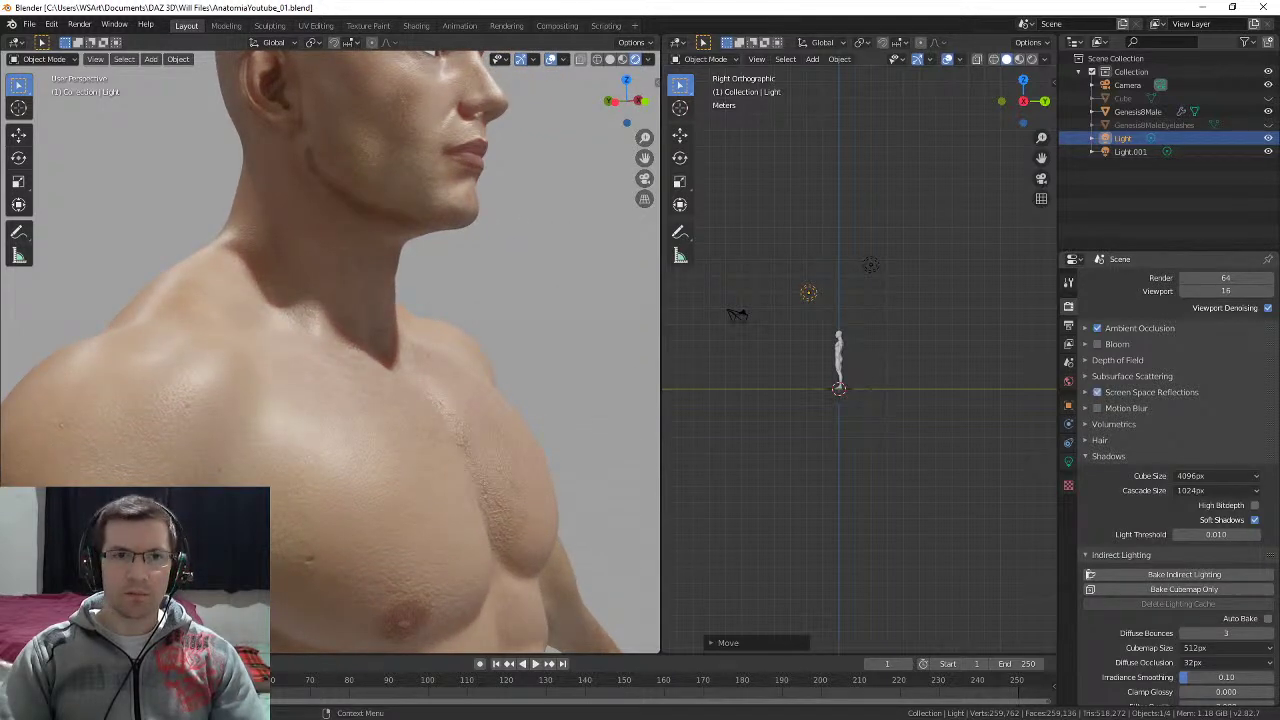
Step: Examine the back, shoulders and arms with Screen Space Reflections enabled, circling the upper body
{"action": "middle_click_drag", "start_coordinate": [400, 325], "coordinate": [502, 325]}
{"action": "scroll", "coordinate": [540, 325], "scroll_direction": "down", "scroll_amount": 3}
{"action": "key", "text": "KP_6"}
{"action": "key", "text": "KP_6"}
{"action": "key", "text": "KP_6"}
{"action": "key", "text": "KP_6"}
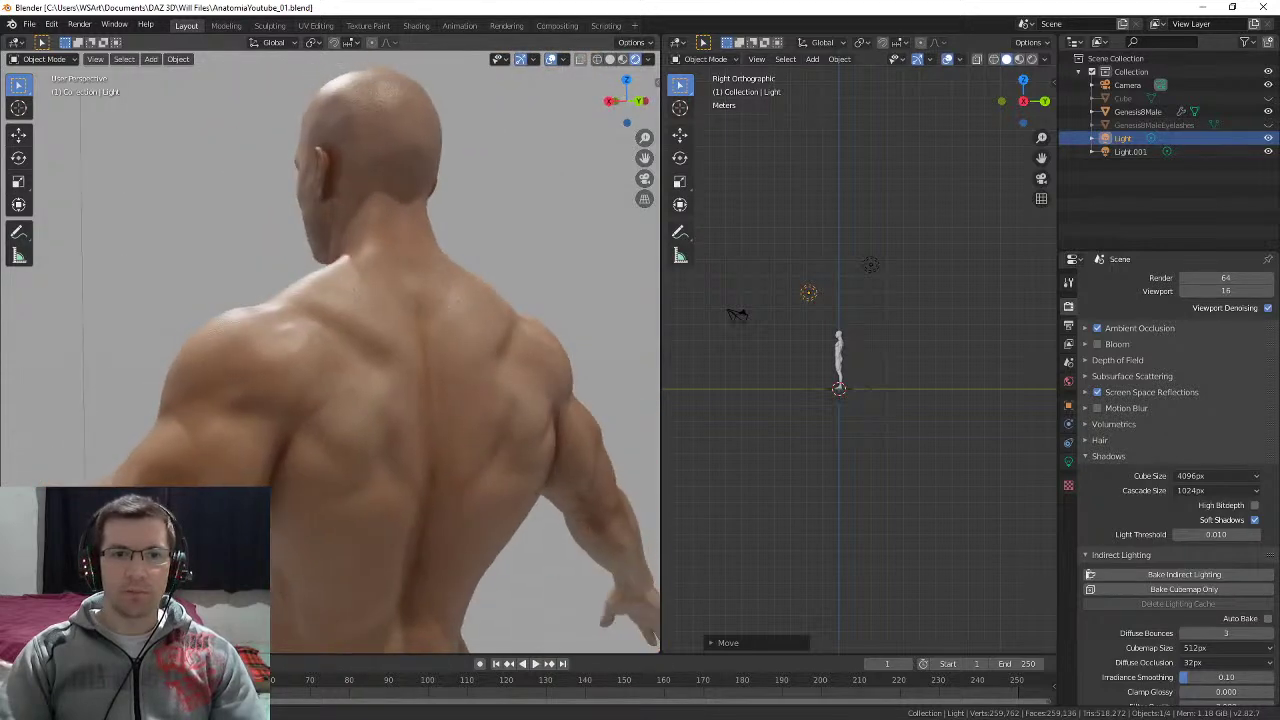
{"action": "key", "text": "KP_6"}
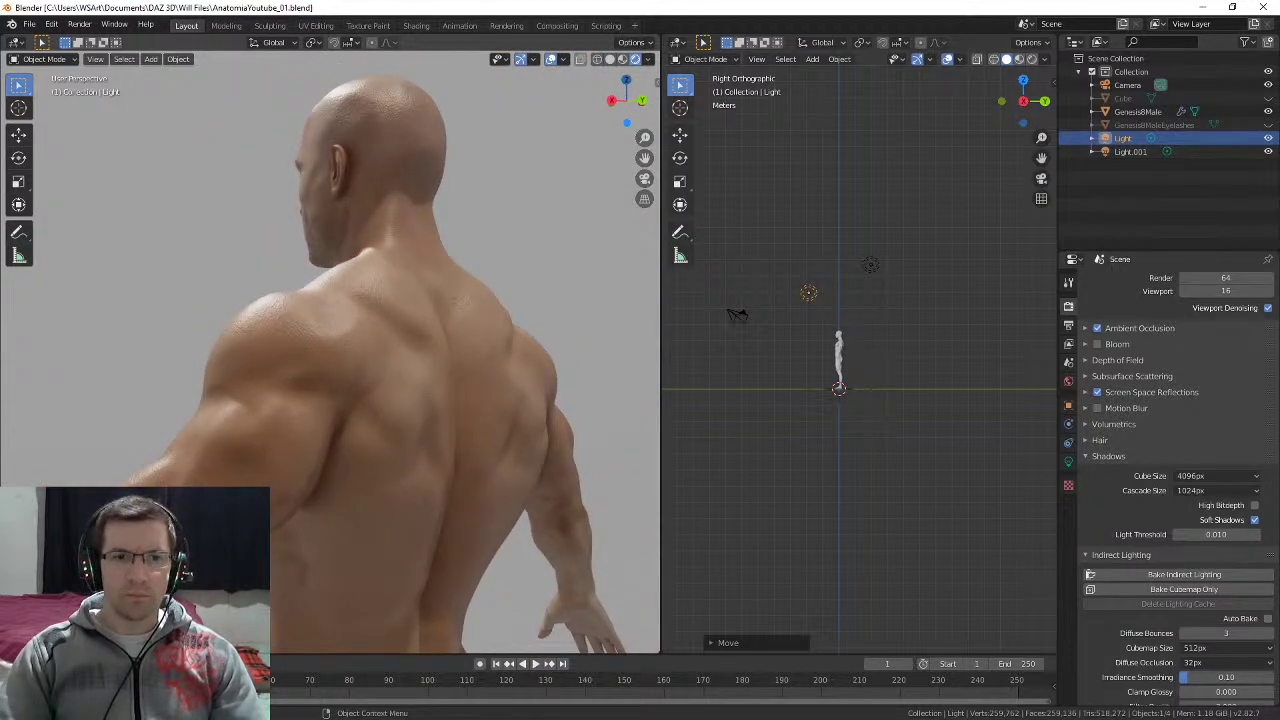
{"action": "key", "text": "KP_6"}
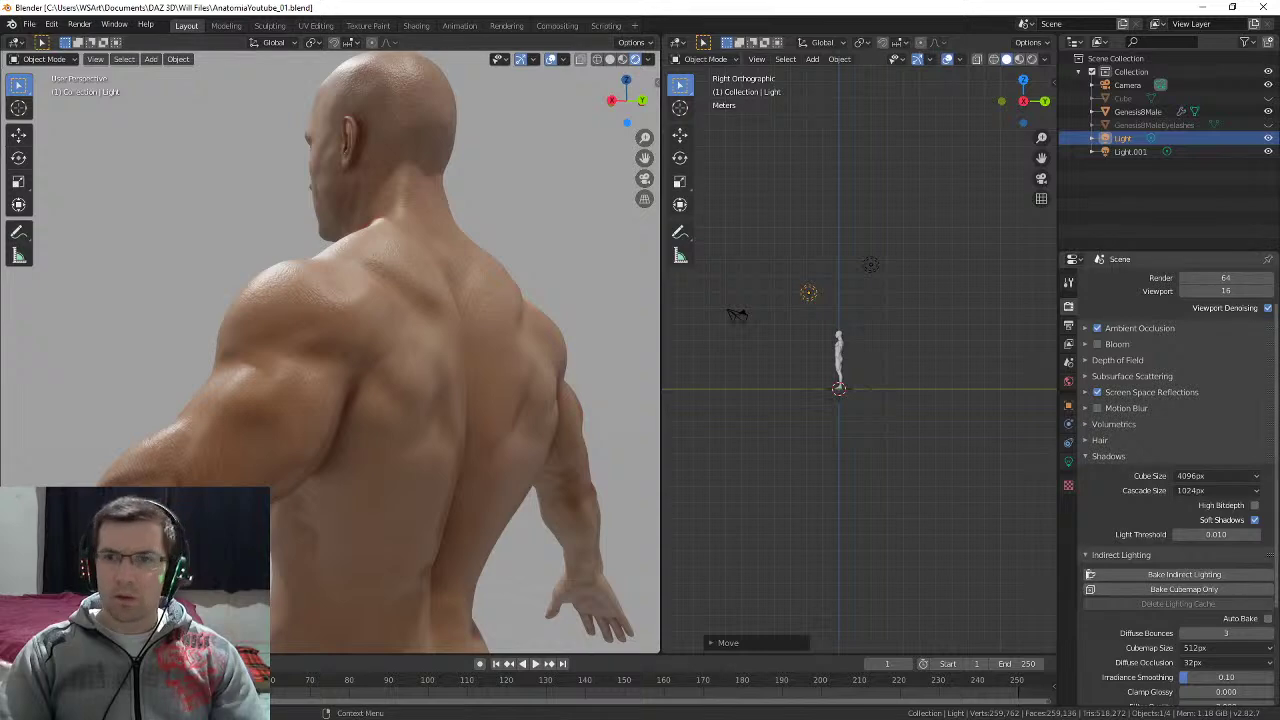
Step: Bake the scene's indirect lighting with the light grey world background
{"action": "left_click", "coordinate": [1114, 424]}
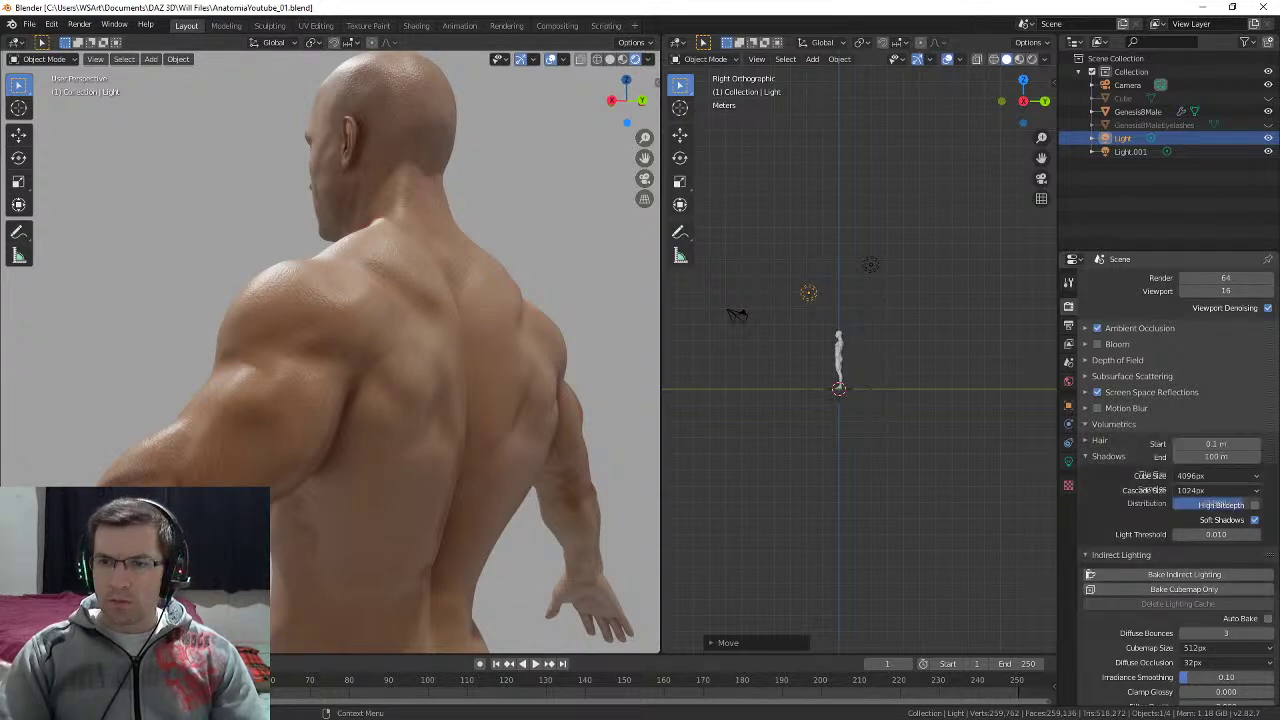
{"action": "left_click", "coordinate": [1114, 424]}
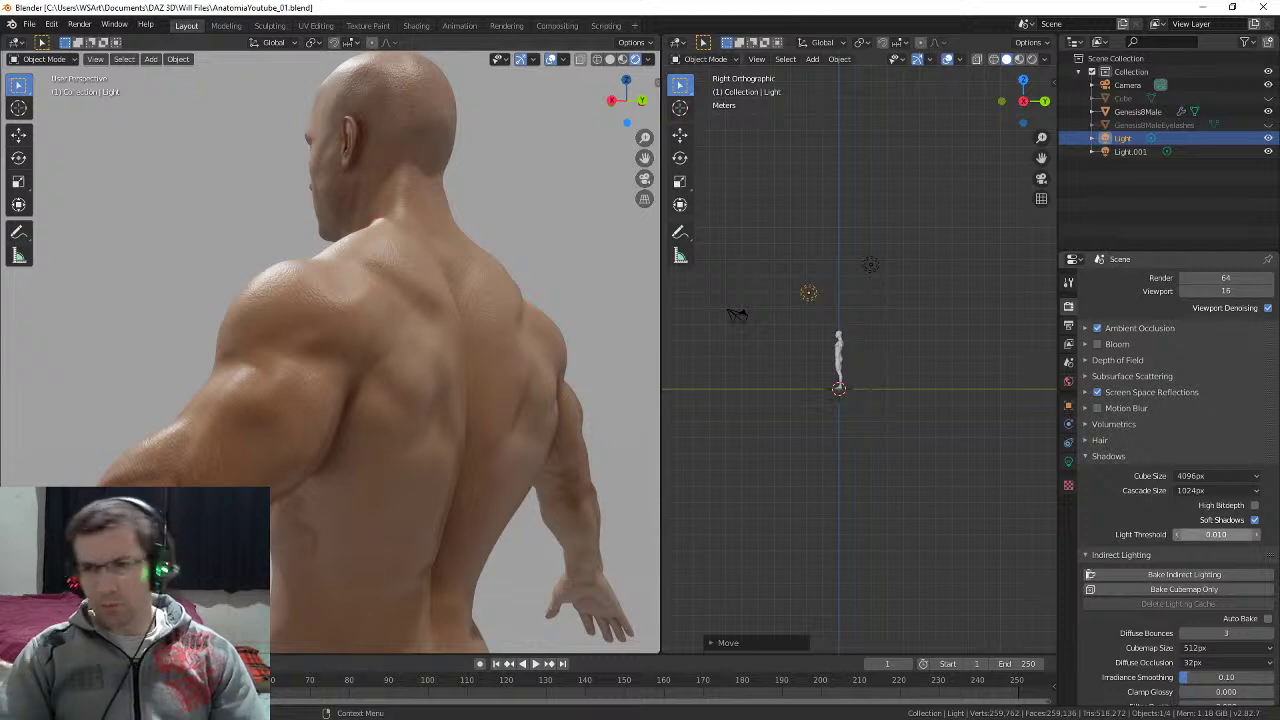
{"action": "scroll", "coordinate": [1215, 545], "scroll_direction": "down", "scroll_amount": 3}
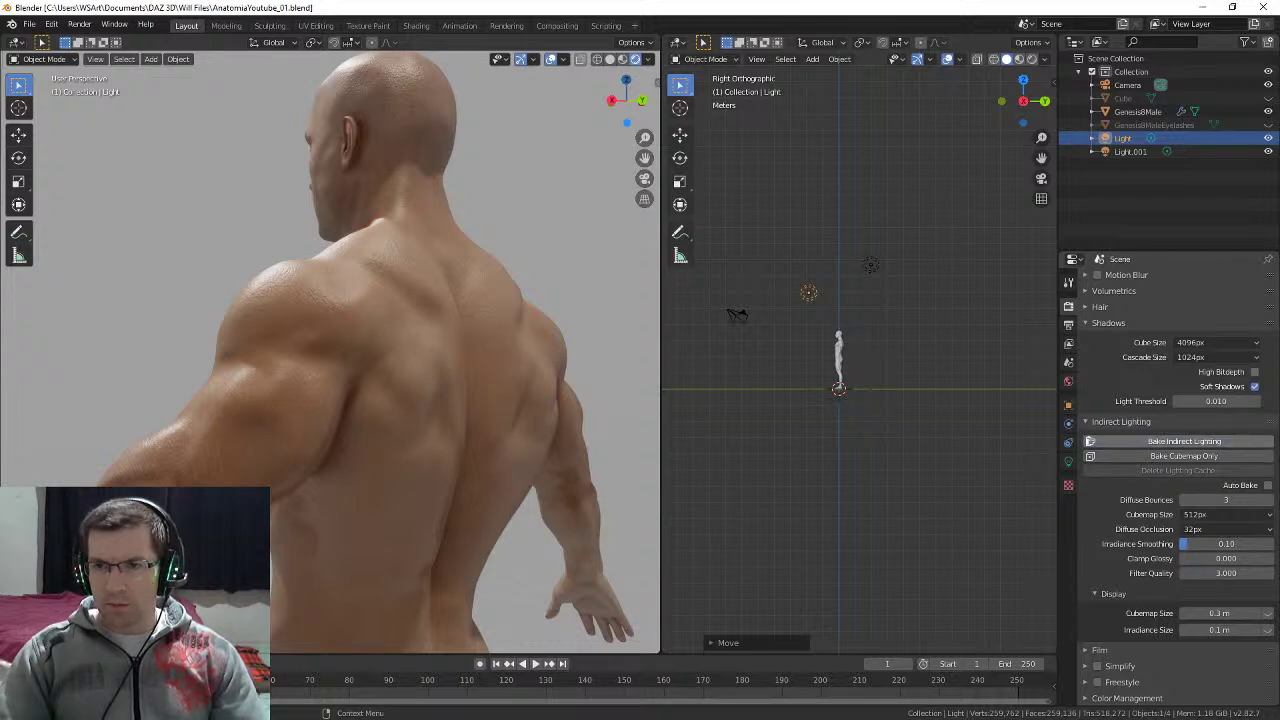
{"action": "left_click", "coordinate": [1184, 441]}
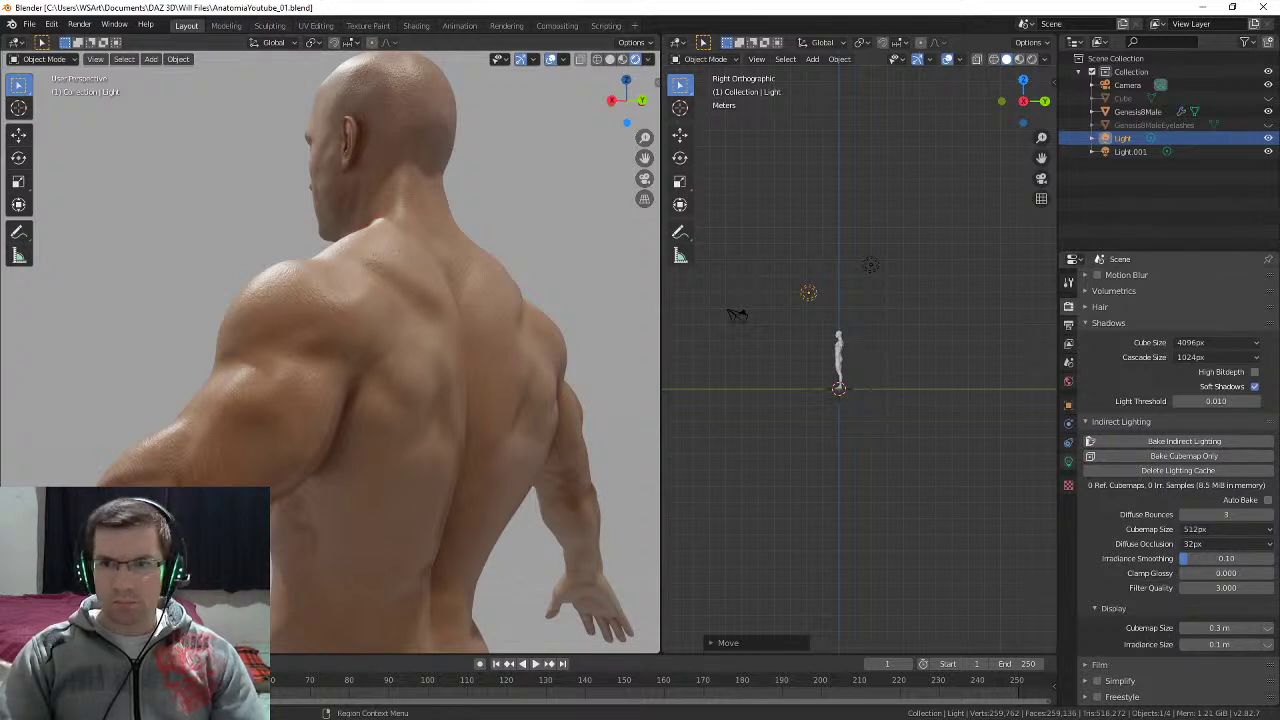
{"action": "scroll", "coordinate": [1178, 480], "scroll_direction": "down", "scroll_amount": 1}
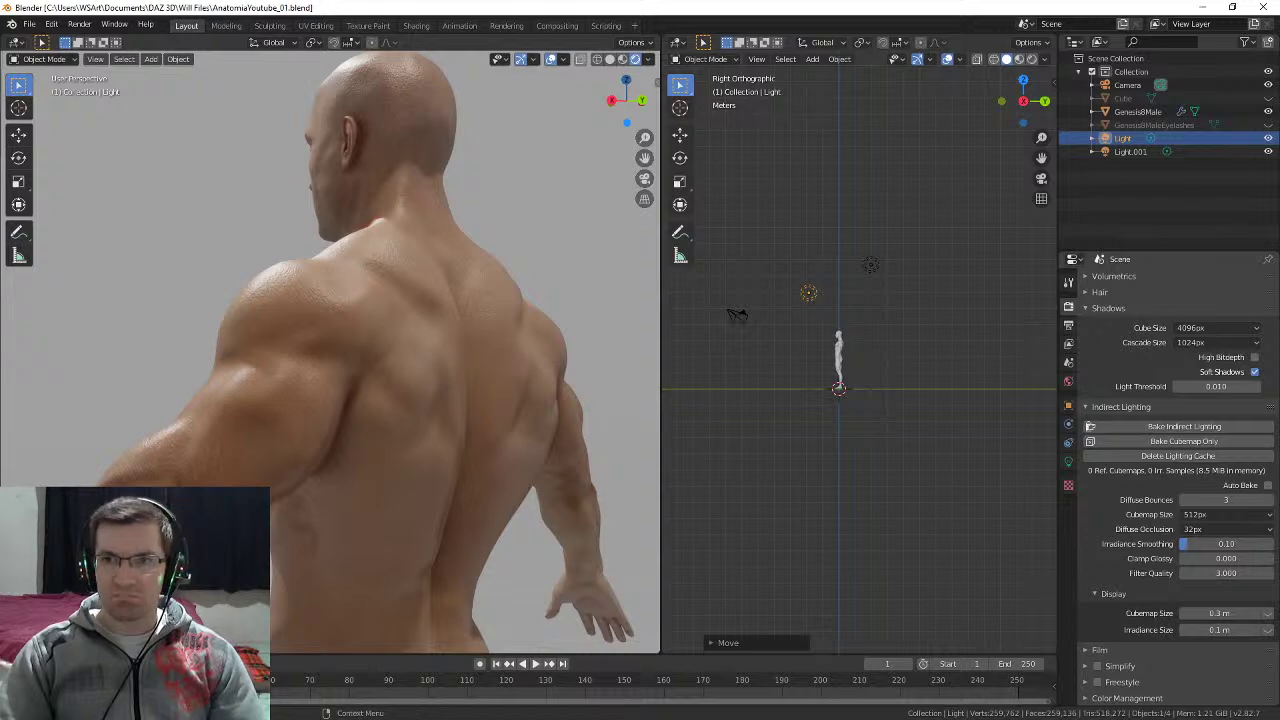
Step: Darken the world background color to black and compare the body from the front and the back
{"action": "left_click", "coordinate": [1068, 381]}
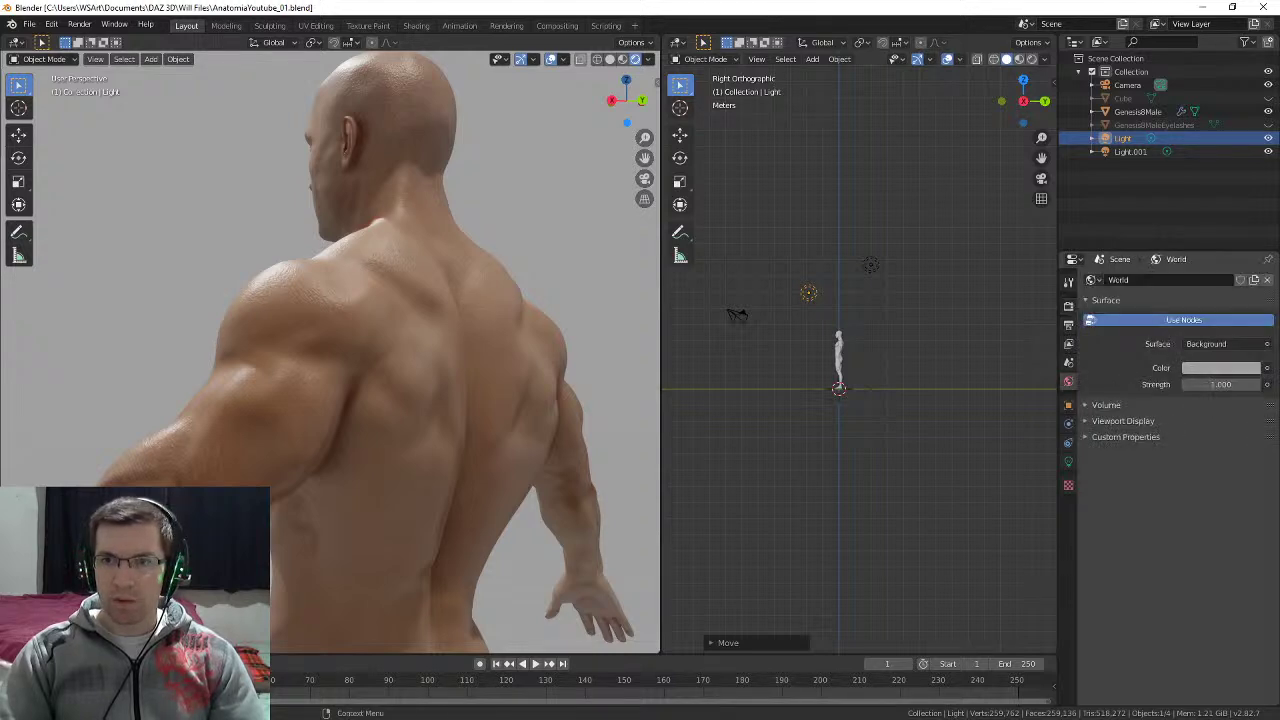
{"action": "left_click", "coordinate": [1221, 367]}
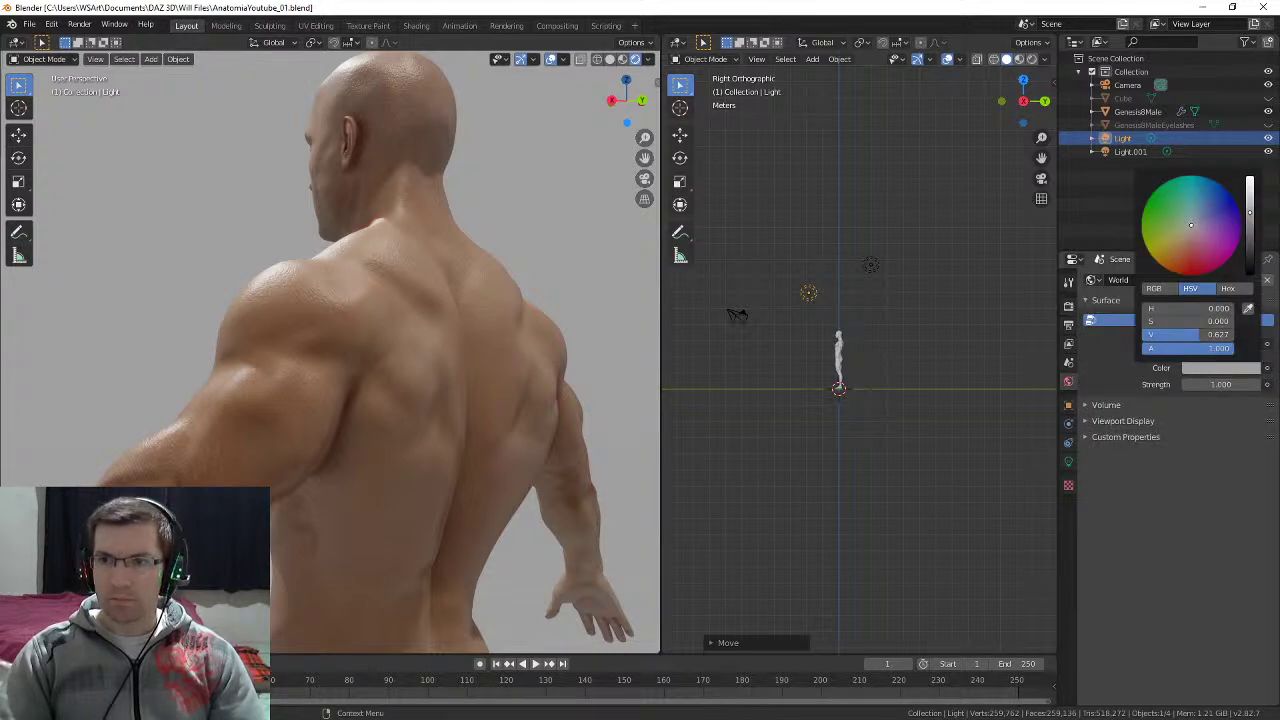
{"action": "left_click_drag", "start_coordinate": [1205, 334], "coordinate": [1140, 334]}
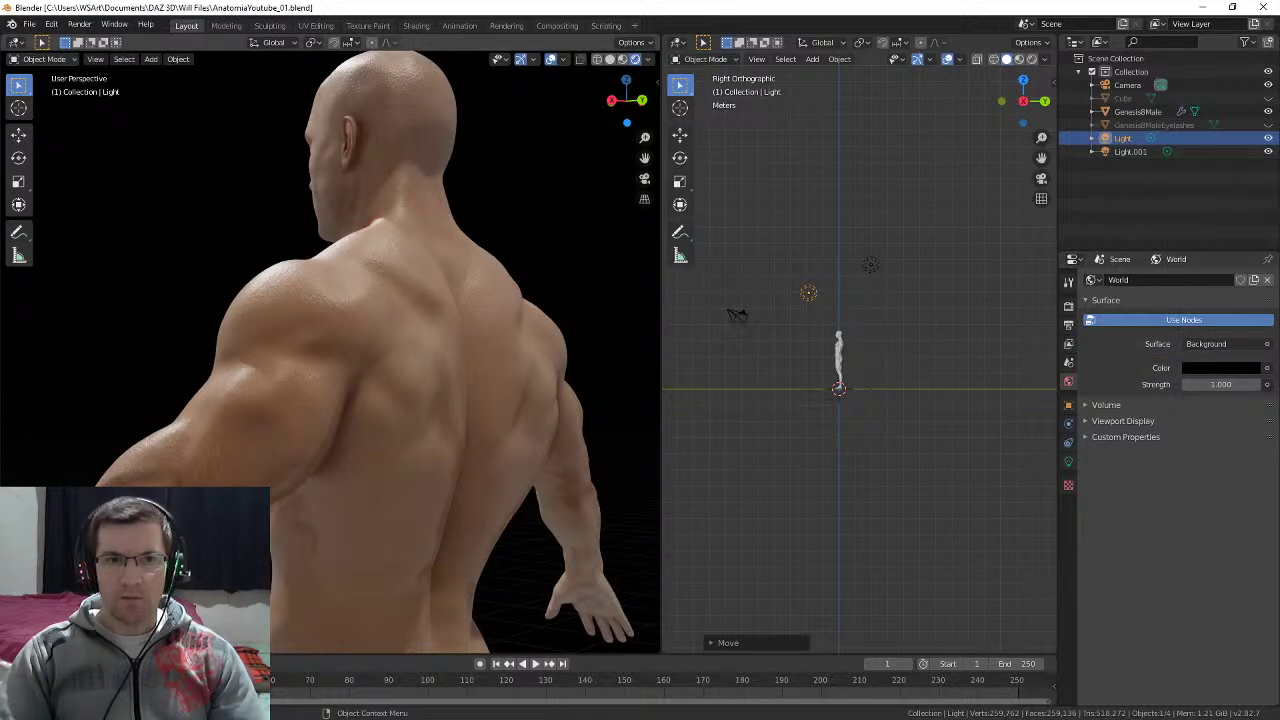
{"action": "middle_click_drag", "start_coordinate": [330, 340], "coordinate": [490, 340]}
{"action": "scroll", "coordinate": [430, 340], "scroll_direction": "down", "scroll_amount": 6}
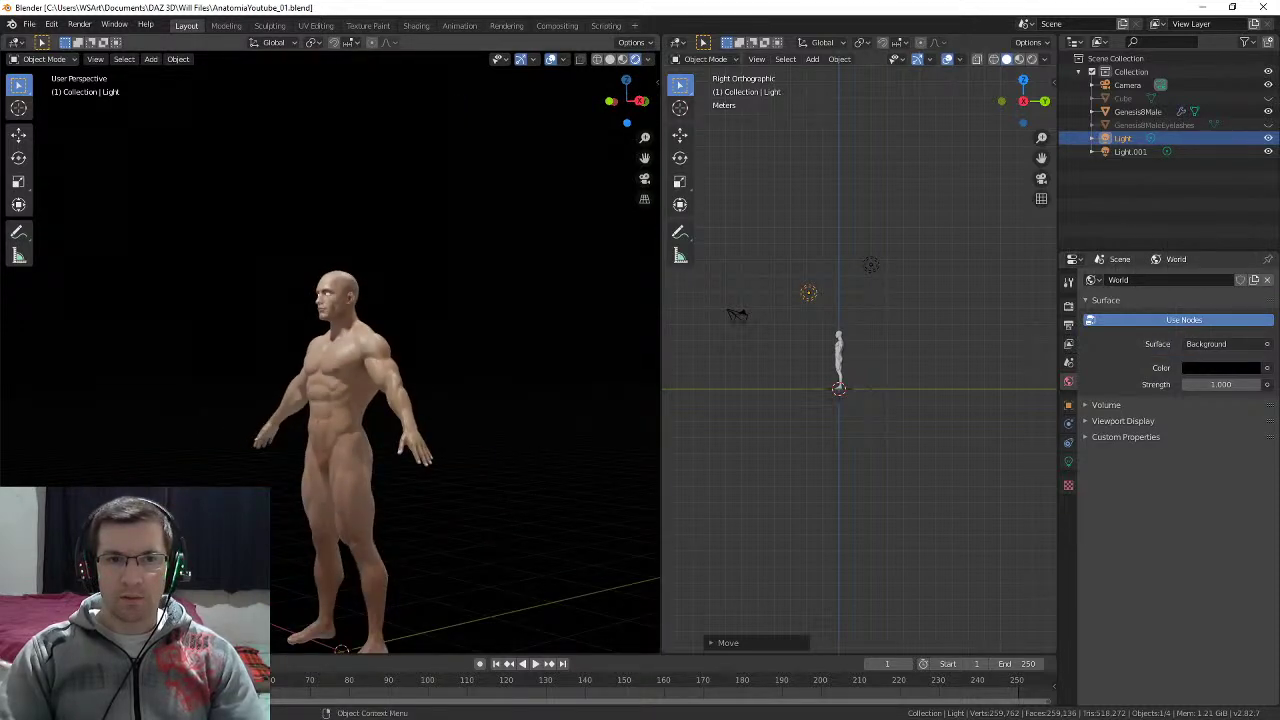
{"action": "middle_click_drag", "start_coordinate": [330, 350], "coordinate": [510, 350]}
{"action": "scroll", "coordinate": [330, 350], "scroll_direction": "up", "scroll_amount": 3}
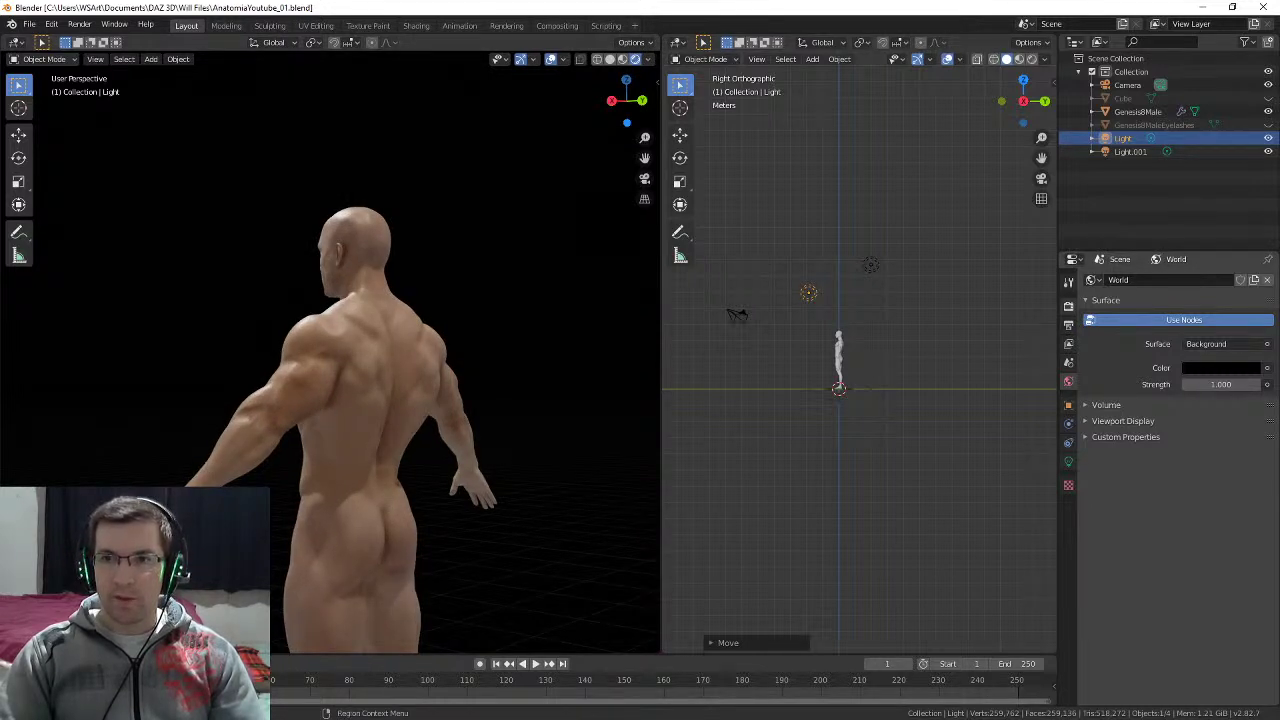
Step: Delete the lighting cache and bake the indirect lighting again with the black world background
{"action": "left_click", "coordinate": [1068, 306]}
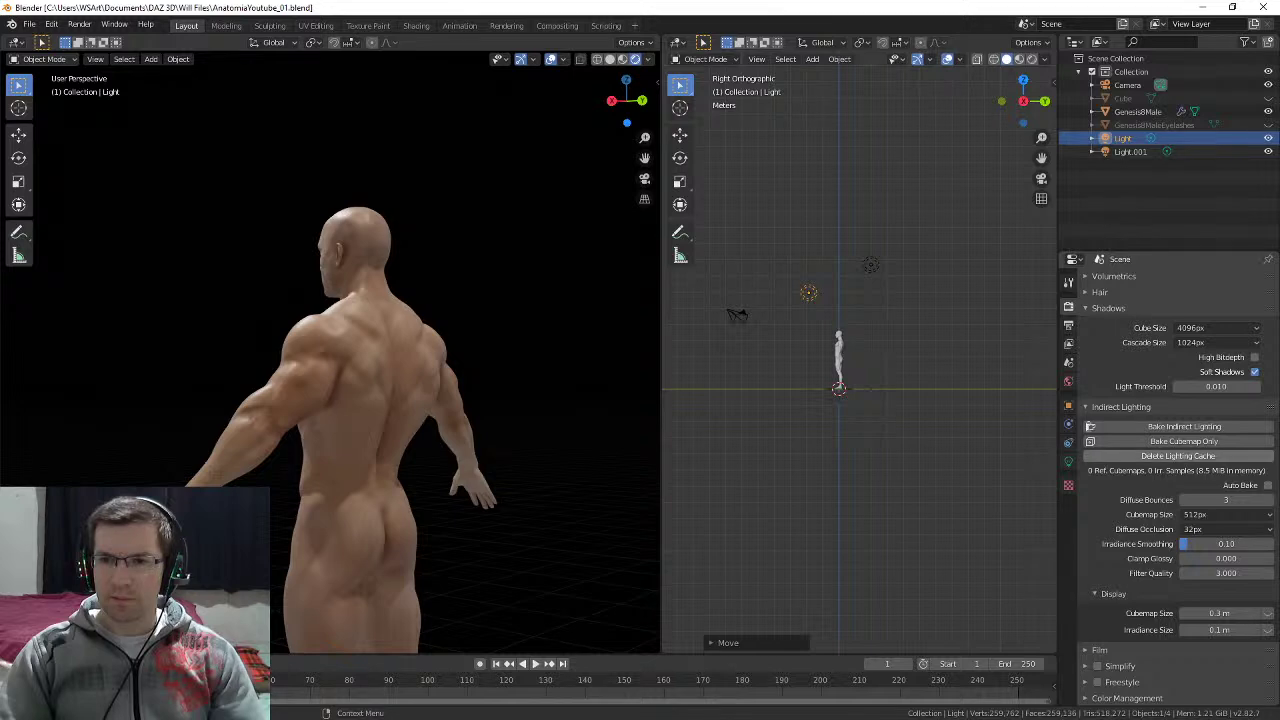
{"action": "left_click", "coordinate": [1178, 456]}
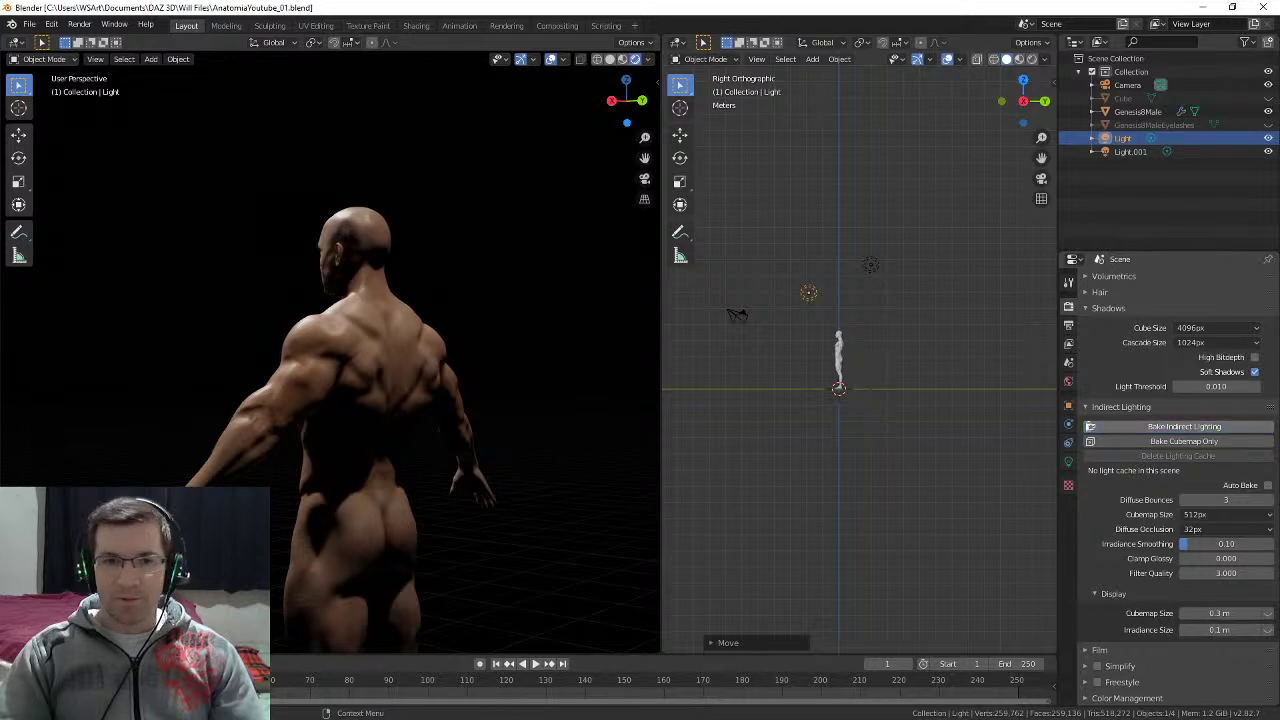
{"action": "left_click", "coordinate": [1184, 426]}
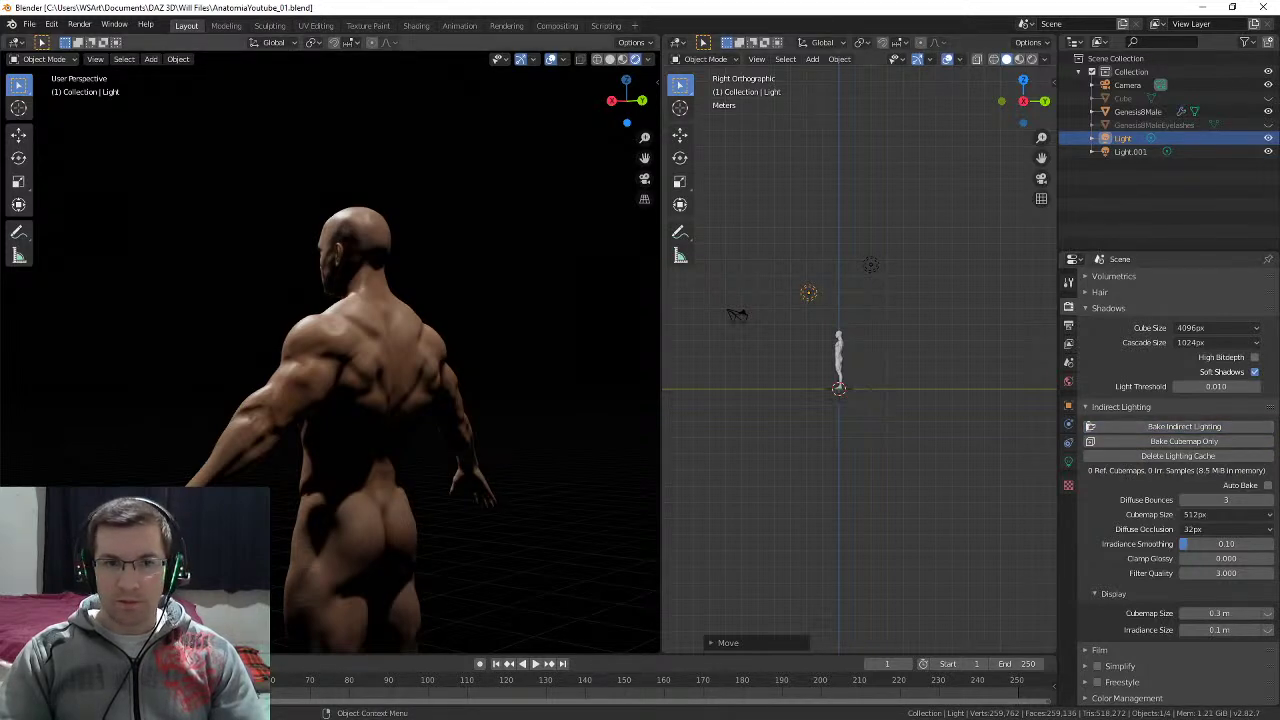
Step: Brighten the world background color to near white and view the whole body from the front three-quarter angle
{"action": "left_click", "coordinate": [1068, 381]}
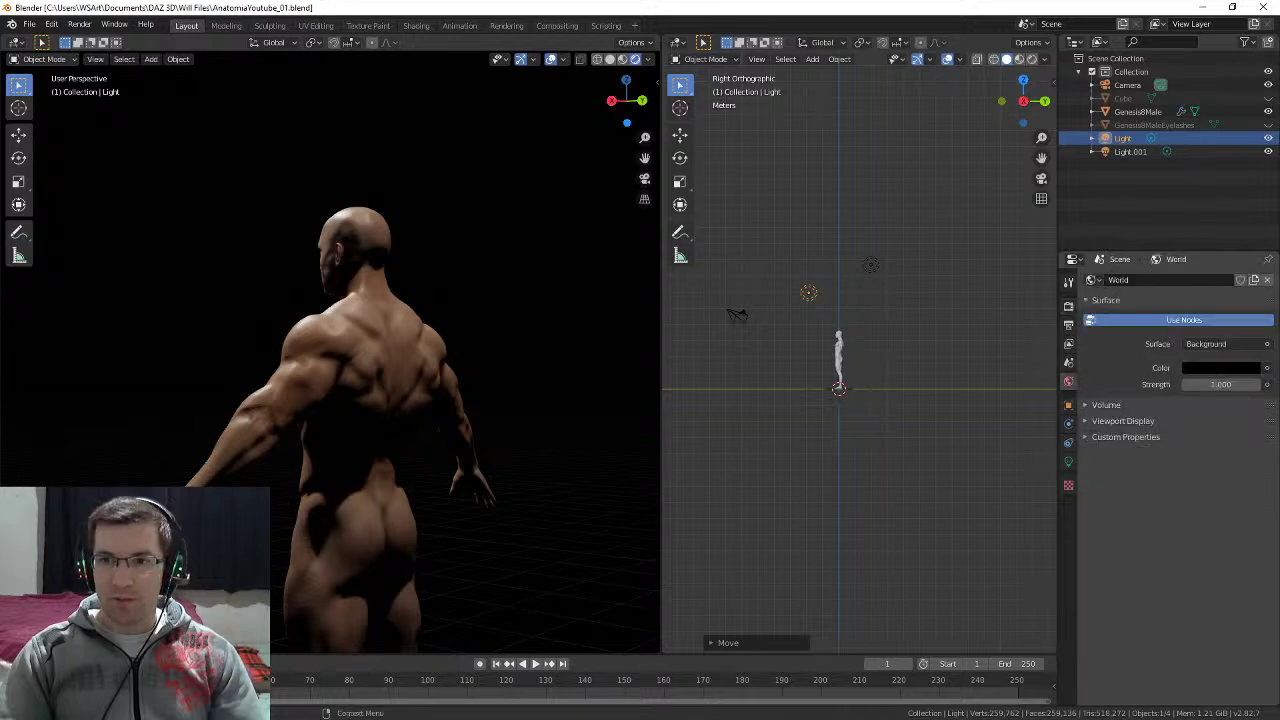
{"action": "left_click", "coordinate": [1221, 367]}
{"action": "left_click_drag", "start_coordinate": [1250, 272], "coordinate": [1250, 191]}
{"action": "middle_click_drag", "start_coordinate": [400, 350], "coordinate": [555, 352]}
{"action": "scroll", "coordinate": [400, 350], "scroll_direction": "down", "scroll_amount": 4}
{"action": "mouse_move", "coordinate": [350, 350]}
{"action": "middle_mouse_down"}
{"action": "mouse_move", "coordinate": [540, 350]}
{"action": "mouse_move", "coordinate": [345, 350]}
{"action": "middle_mouse_up"}
{"action": "scroll", "coordinate": [335, 380], "scroll_direction": "up", "scroll_amount": 6}
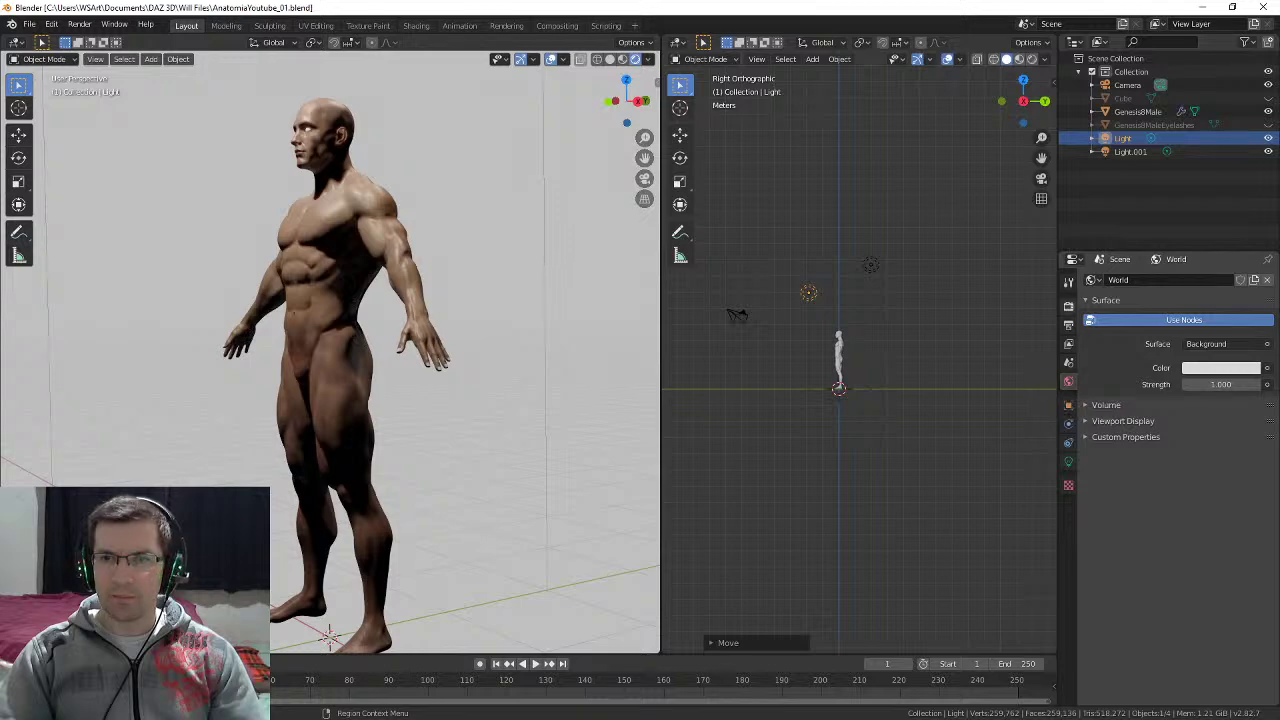
Step: Delete the baked lighting cache and check the whole body under the bright world background
{"action": "left_click", "coordinate": [1068, 306]}
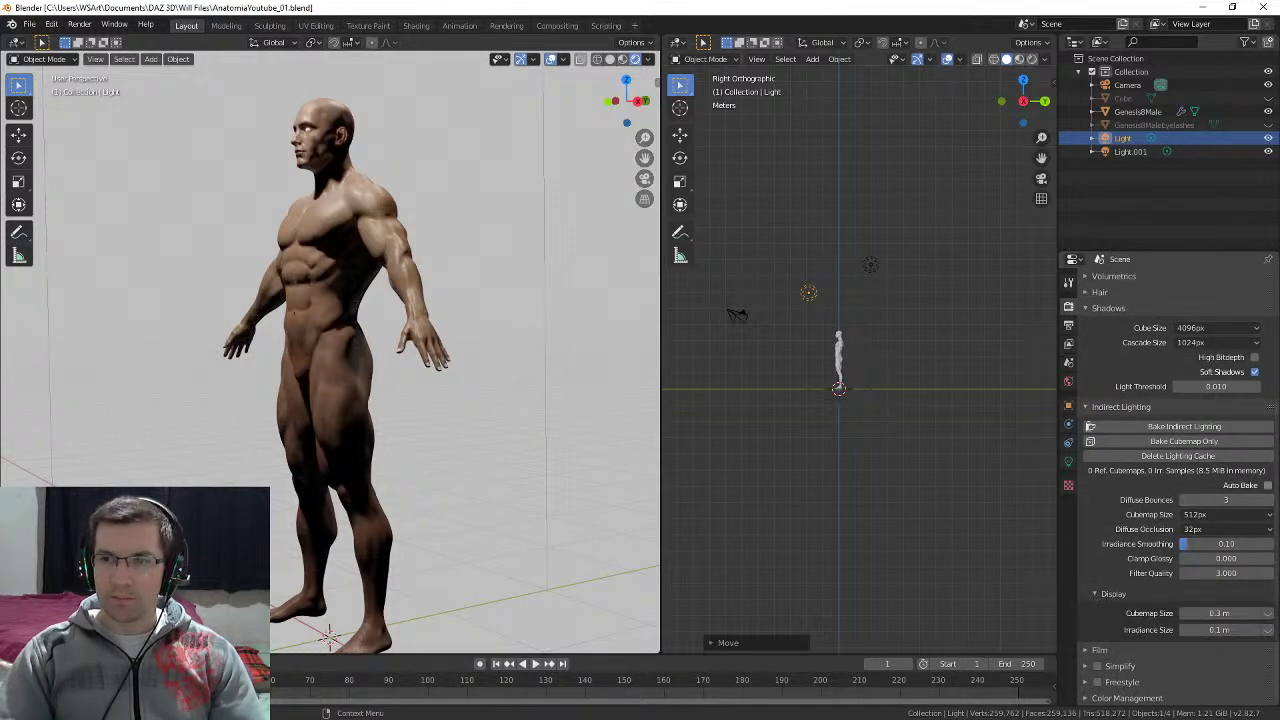
{"action": "left_click", "coordinate": [1178, 456]}
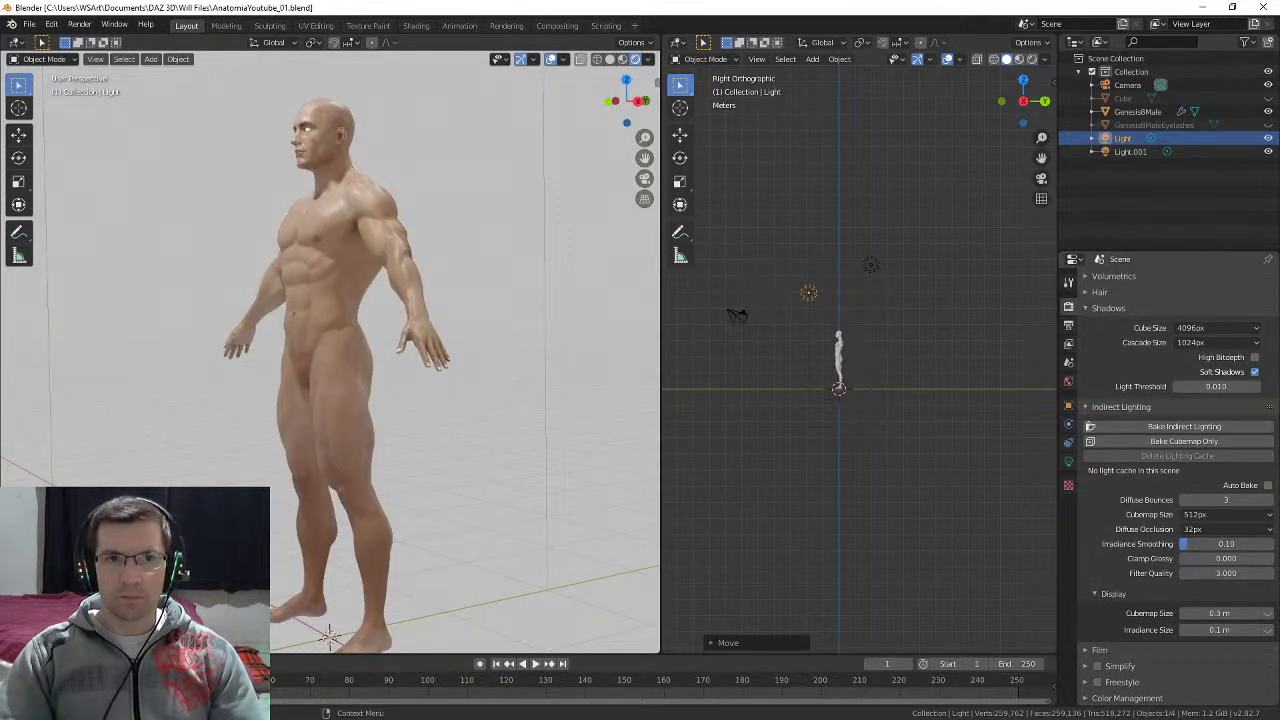
{"action": "middle_click_drag", "start_coordinate": [440, 330], "coordinate": [430, 341]}
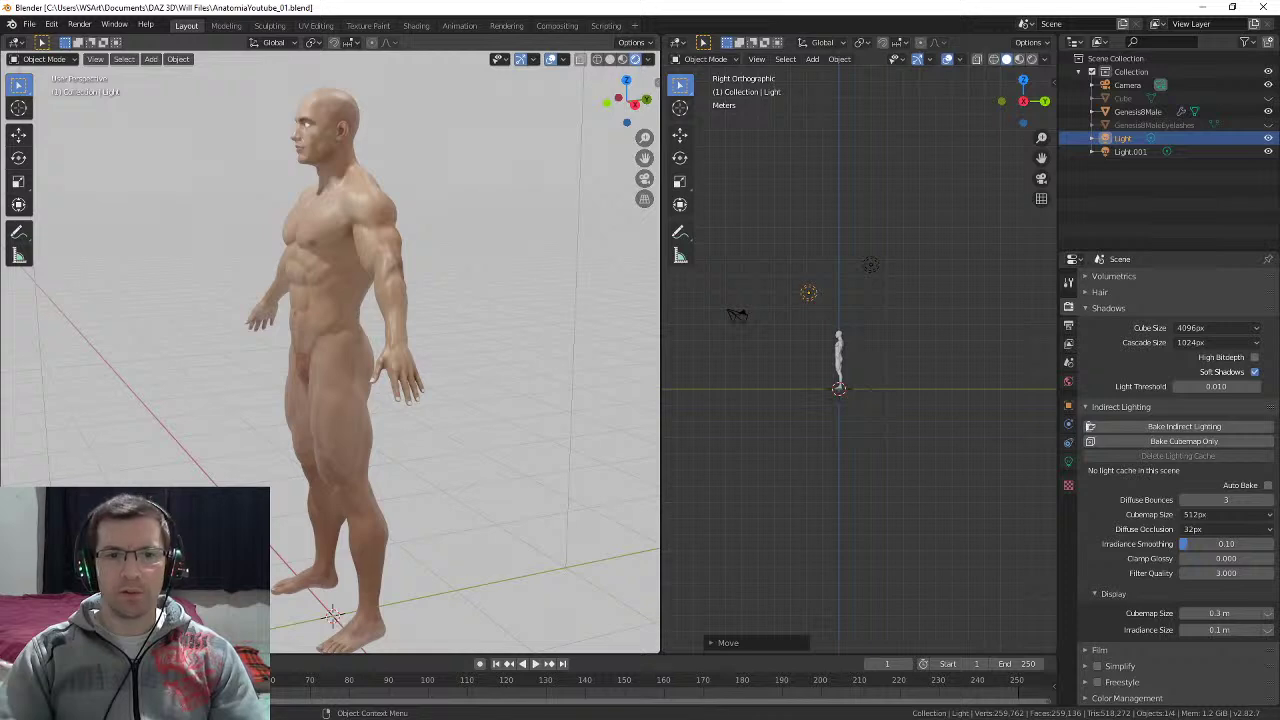
{"action": "scroll", "coordinate": [440, 341], "scroll_direction": "down", "scroll_amount": 1}
Step: Unhide the cube and move it down along Z so its top face sits under the figure's feet
{"action": "scroll", "coordinate": [870, 360], "scroll_direction": "down", "scroll_amount": 1}
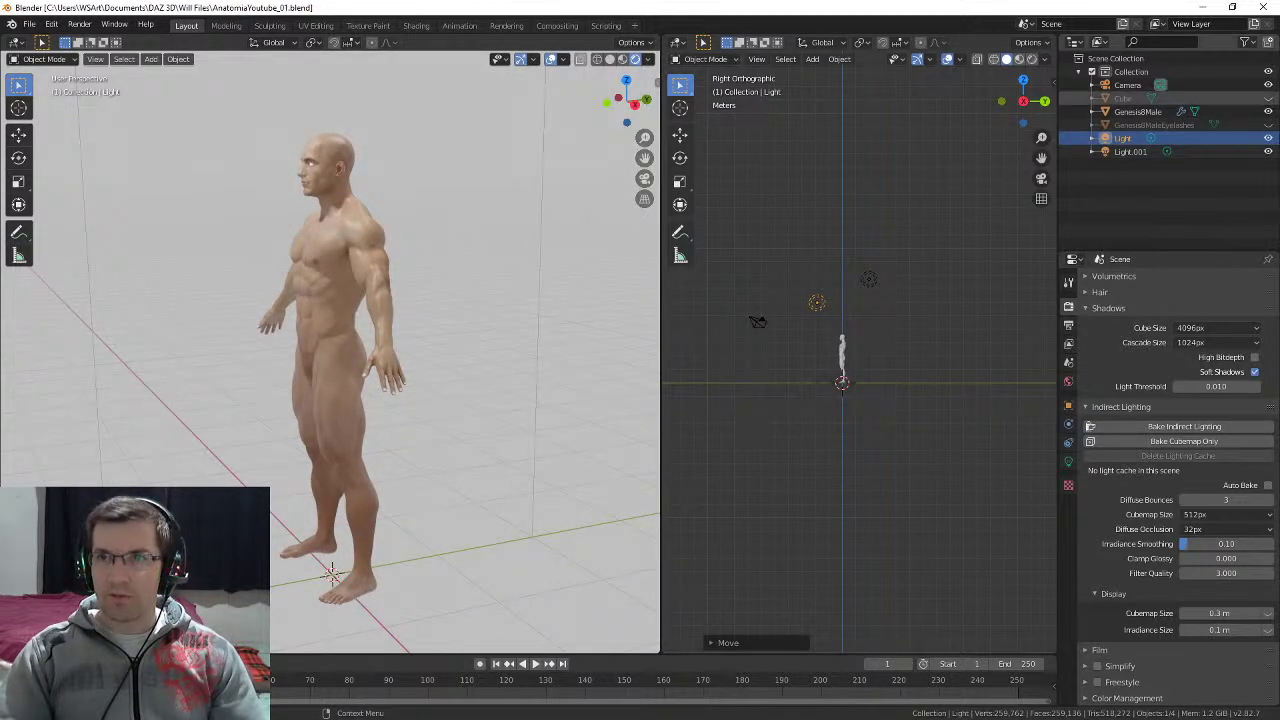
{"action": "left_click", "coordinate": [1268, 98]}
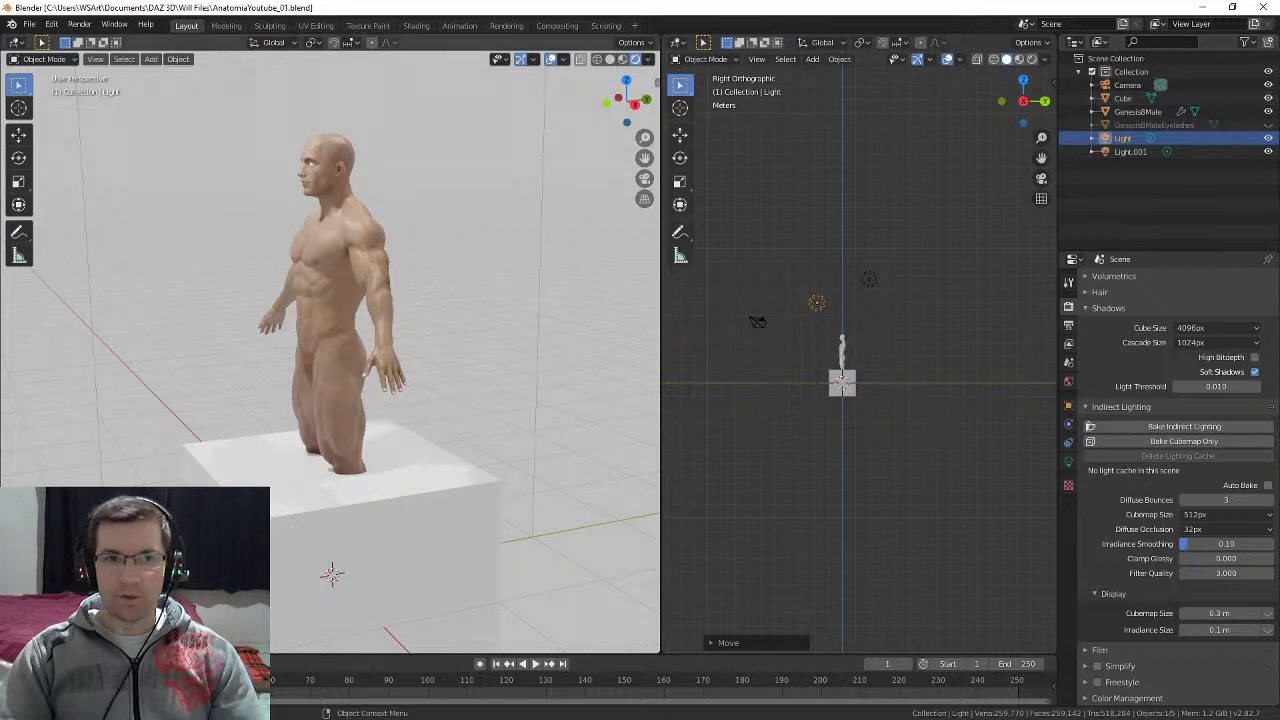
{"action": "scroll", "coordinate": [360, 440], "scroll_direction": "down", "scroll_amount": 3}
{"action": "left_click", "coordinate": [360, 470]}
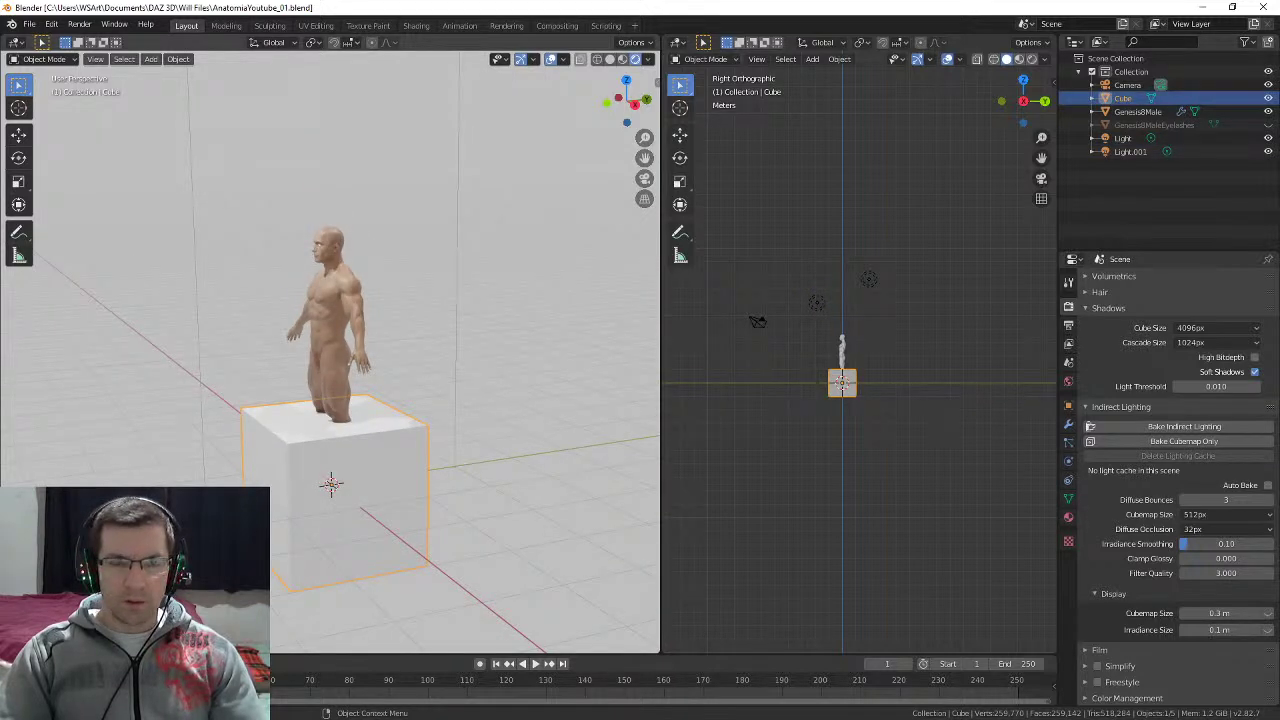
{"action": "key", "text": "shift+space"}
{"action": "key", "text": "g"}
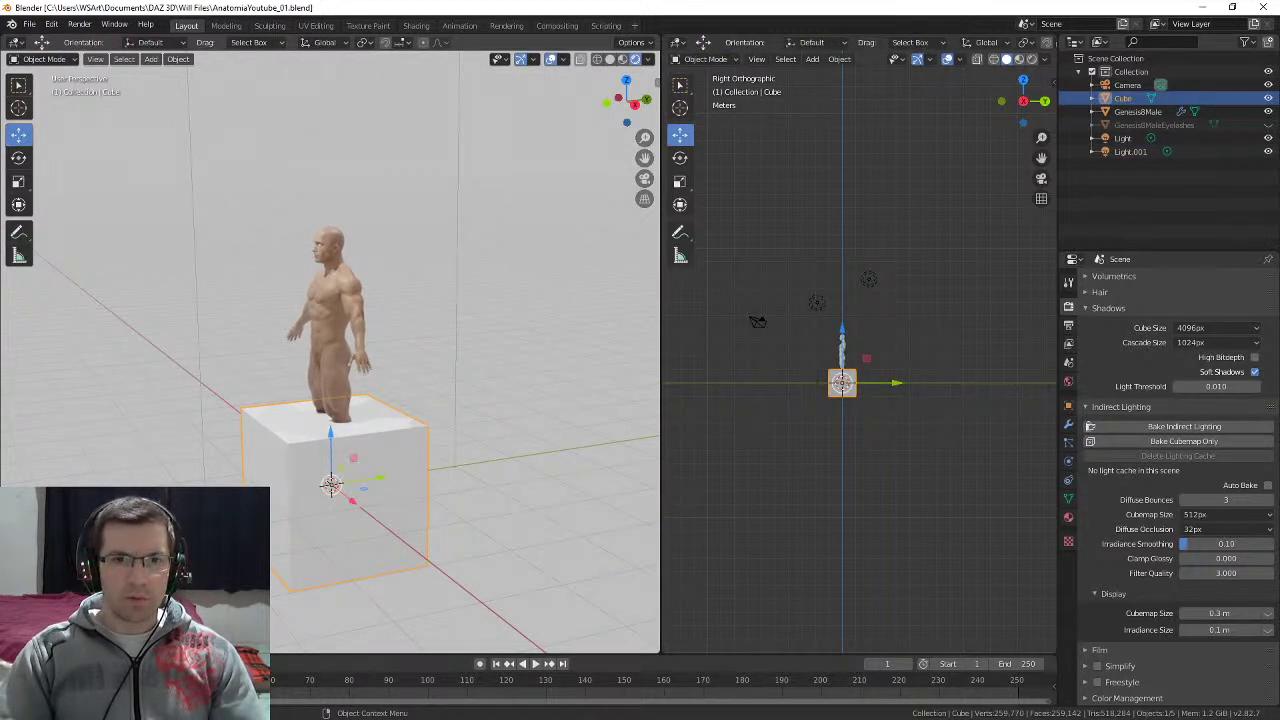
{"action": "left_click_drag", "start_coordinate": [331, 440], "coordinate": [331, 485]}
Step: Scale the cube up uniformly to about 7.5 times its size
{"action": "scroll", "coordinate": [330, 400], "scroll_direction": "down", "scroll_amount": 3}
{"action": "middle_click_drag", "start_coordinate": [340, 400], "coordinate": [302, 390]}
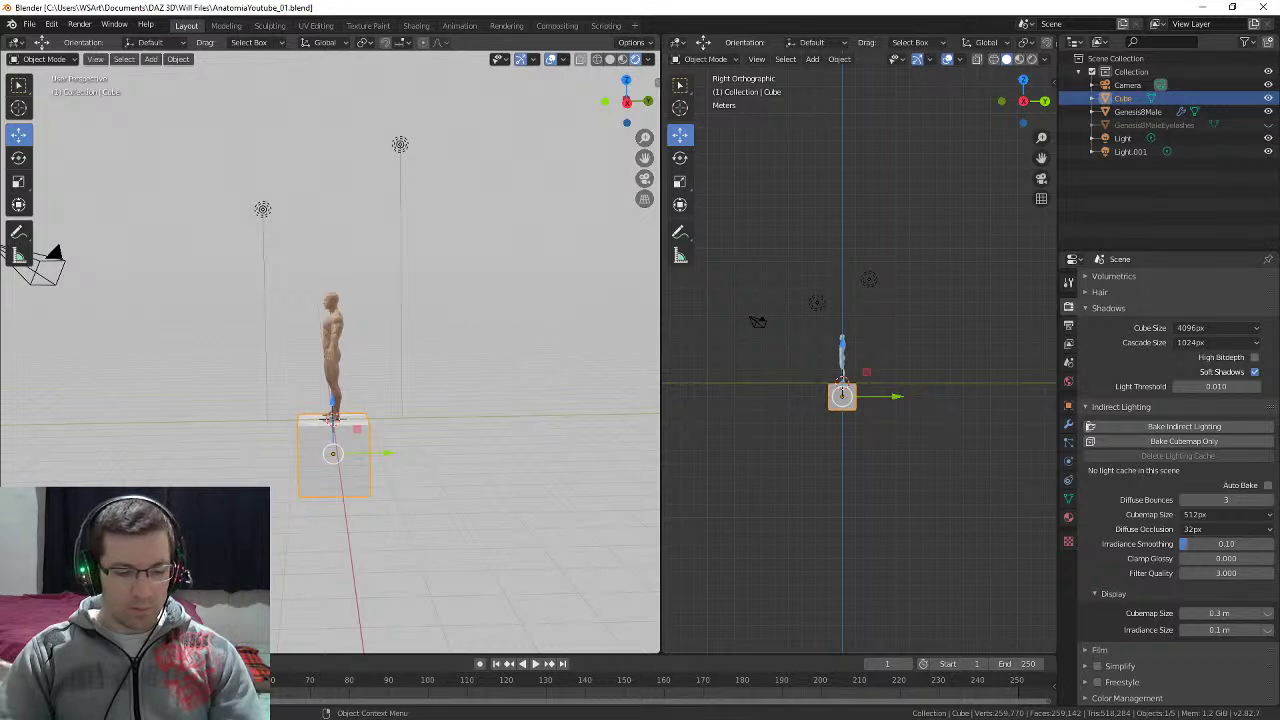
{"action": "key", "text": "s"}
{"action": "left_click", "coordinate": [494, 449]}
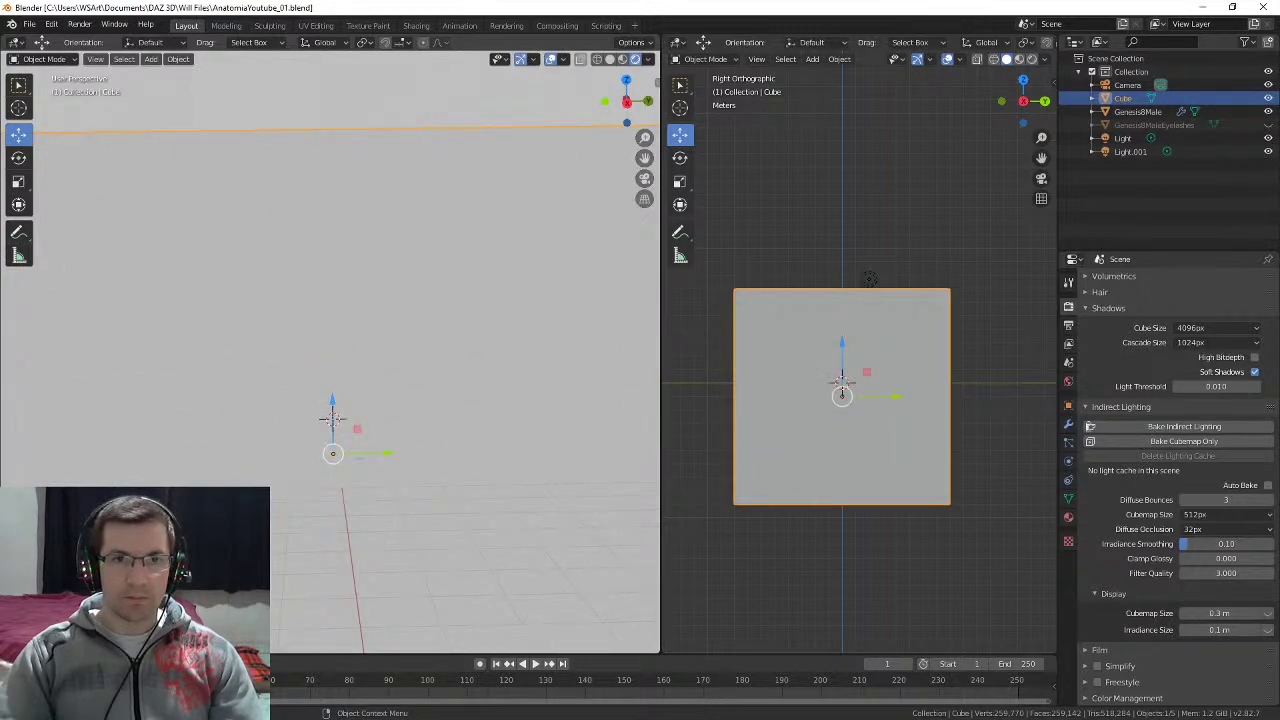
Step: Flatten the ground cube along Z to about 0.1 times its height
{"action": "key", "text": "s"}
{"action": "key", "text": "z"}
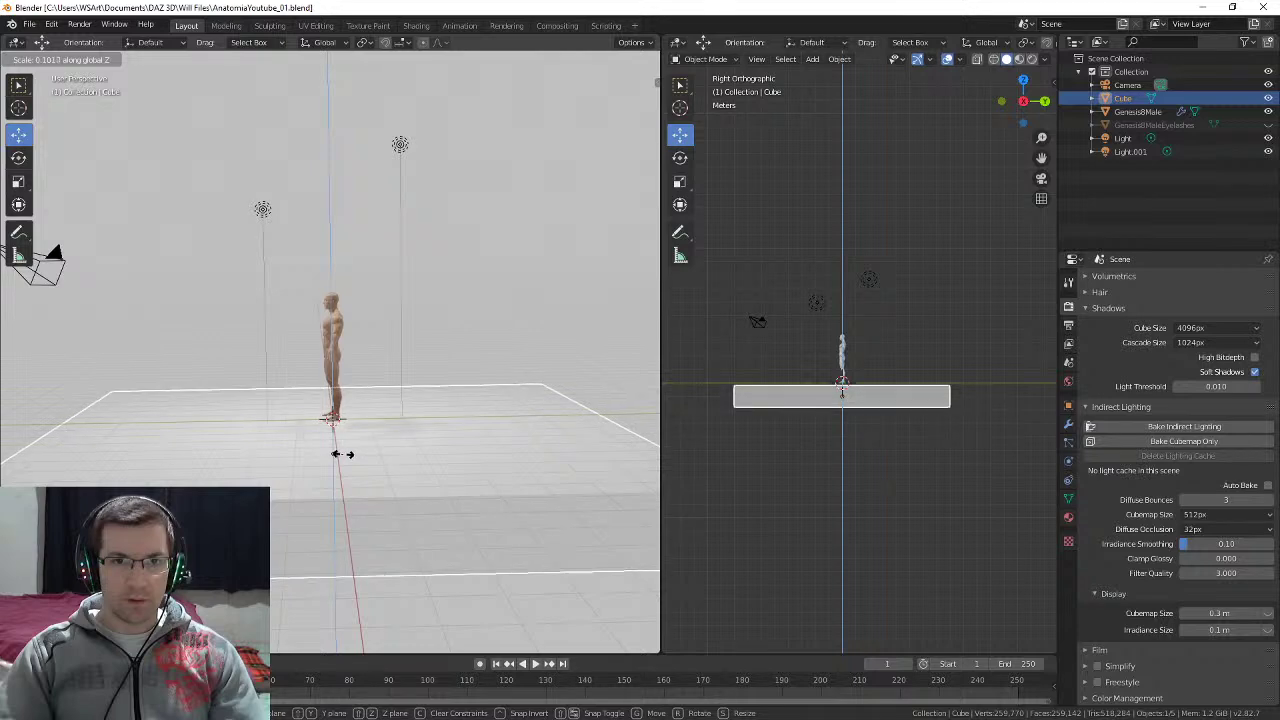
{"action": "left_click", "coordinate": [333, 453]}
Step: Raise the flattened cube along Z so its top face meets the soles of the figure's feet
{"action": "scroll", "coordinate": [333, 453], "scroll_direction": "up", "scroll_amount": 5}
{"action": "middle_click_drag", "start_coordinate": [333, 453], "coordinate": [339, 313], "text": "shift"}
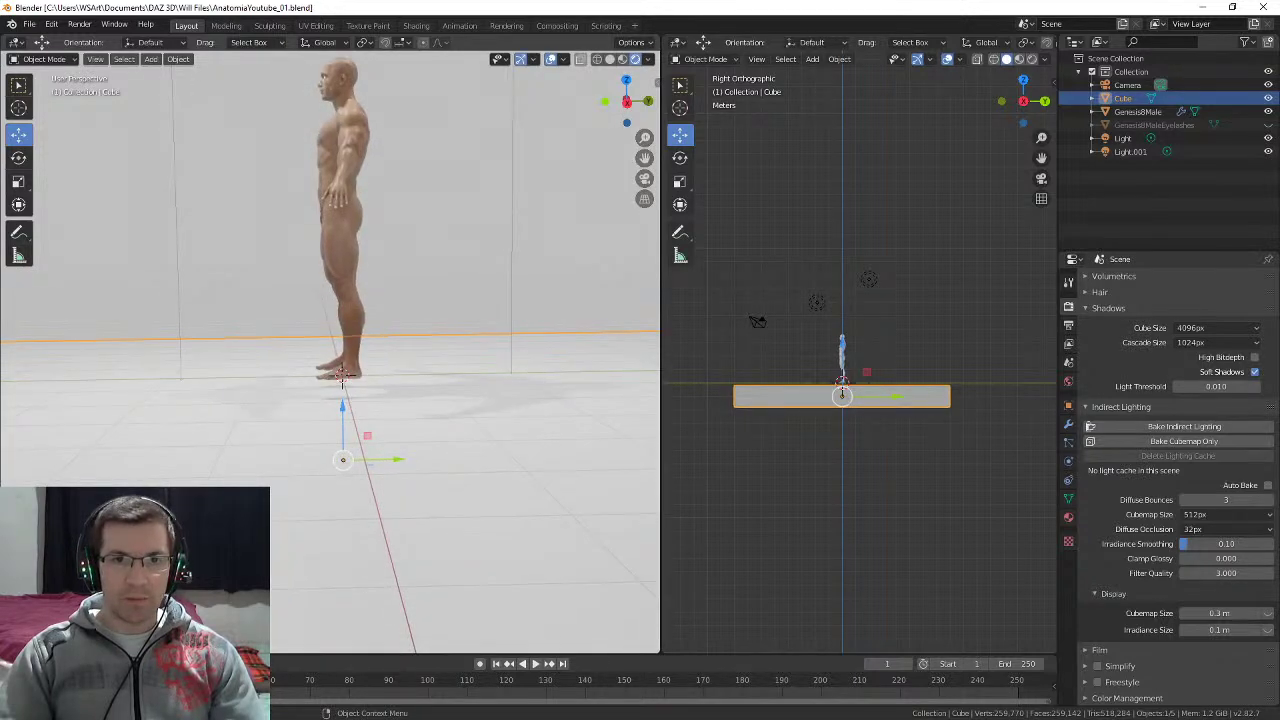
{"action": "key", "text": "g"}
{"action": "key", "text": "z"}
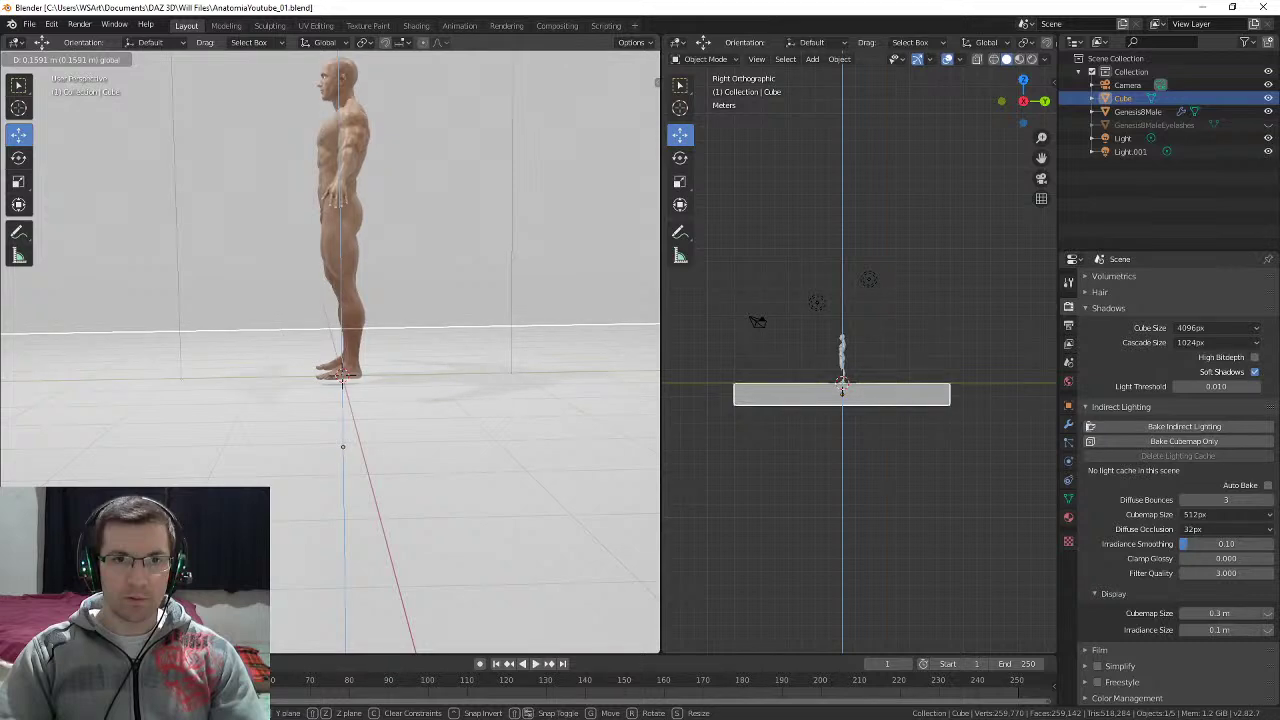
{"action": "left_click_drag", "start_coordinate": [343, 395], "coordinate": [343, 394]}
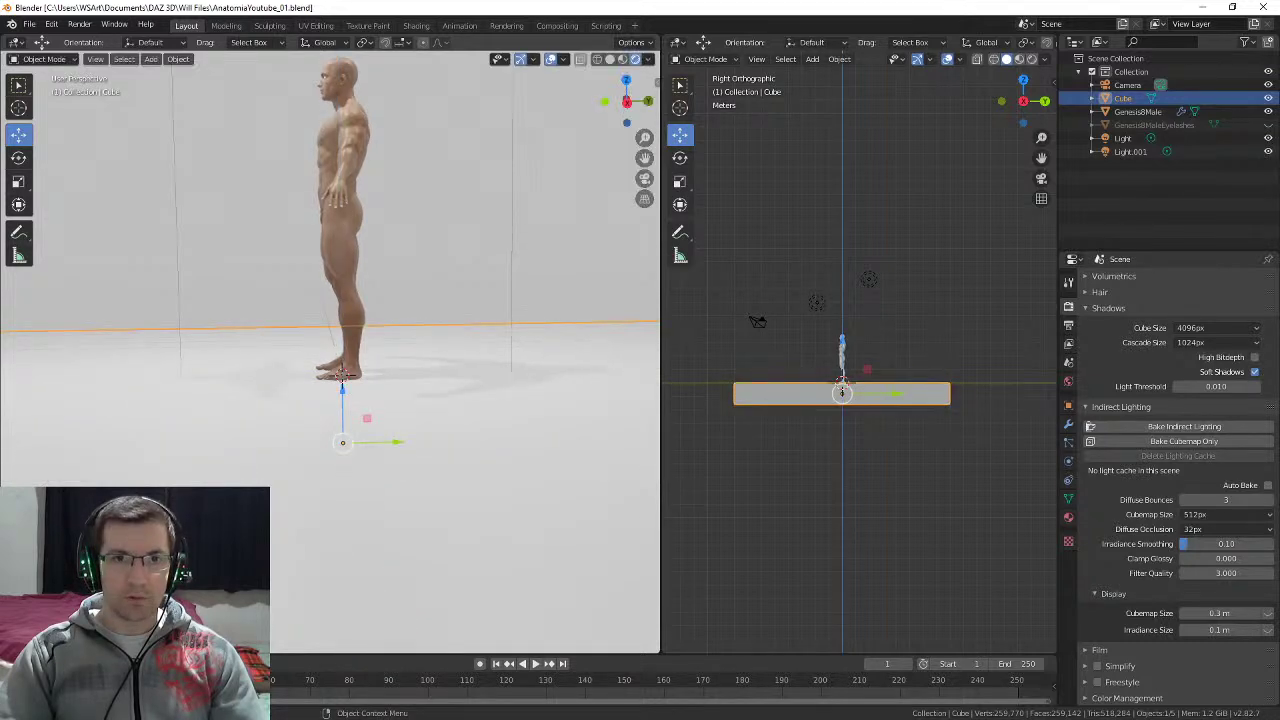
Step: Darken the world background color to black with a value of 0.000
{"action": "scroll", "coordinate": [343, 395], "scroll_direction": "down", "scroll_amount": 3}
{"action": "middle_click_drag", "start_coordinate": [343, 395], "coordinate": [412, 415]}
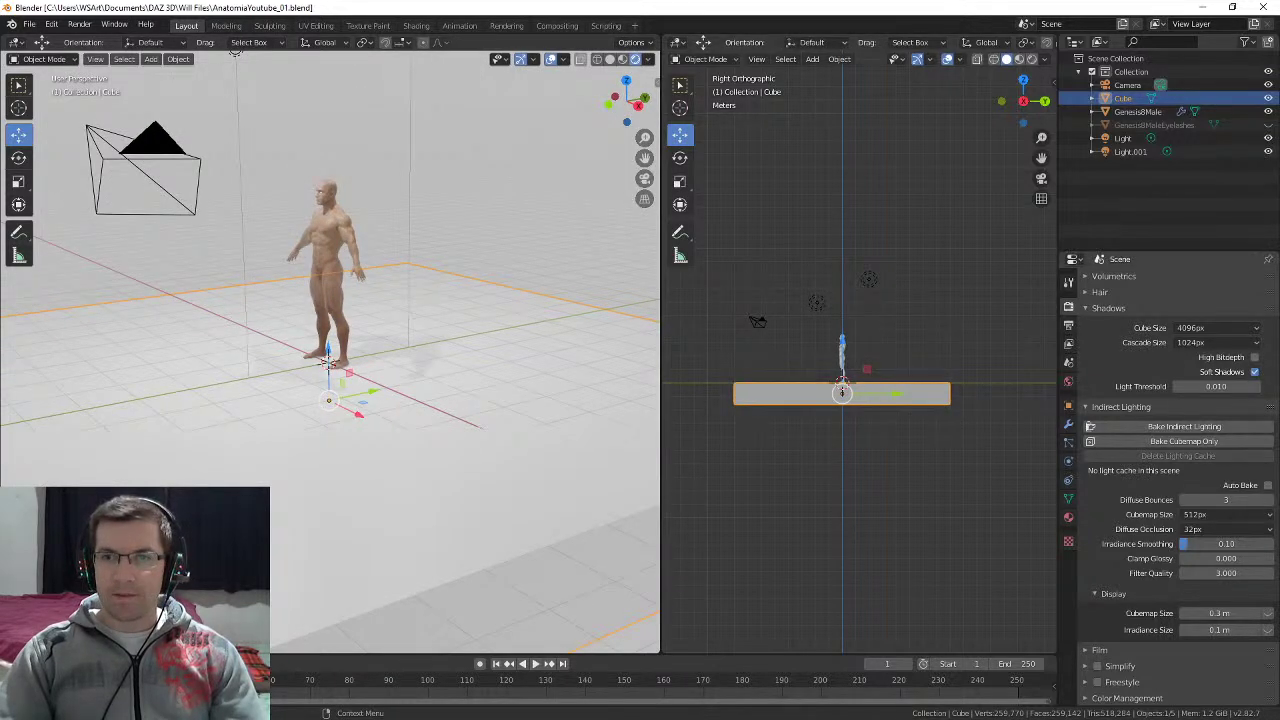
{"action": "left_click", "coordinate": [1068, 381]}
{"action": "left_click", "coordinate": [1220, 368]}
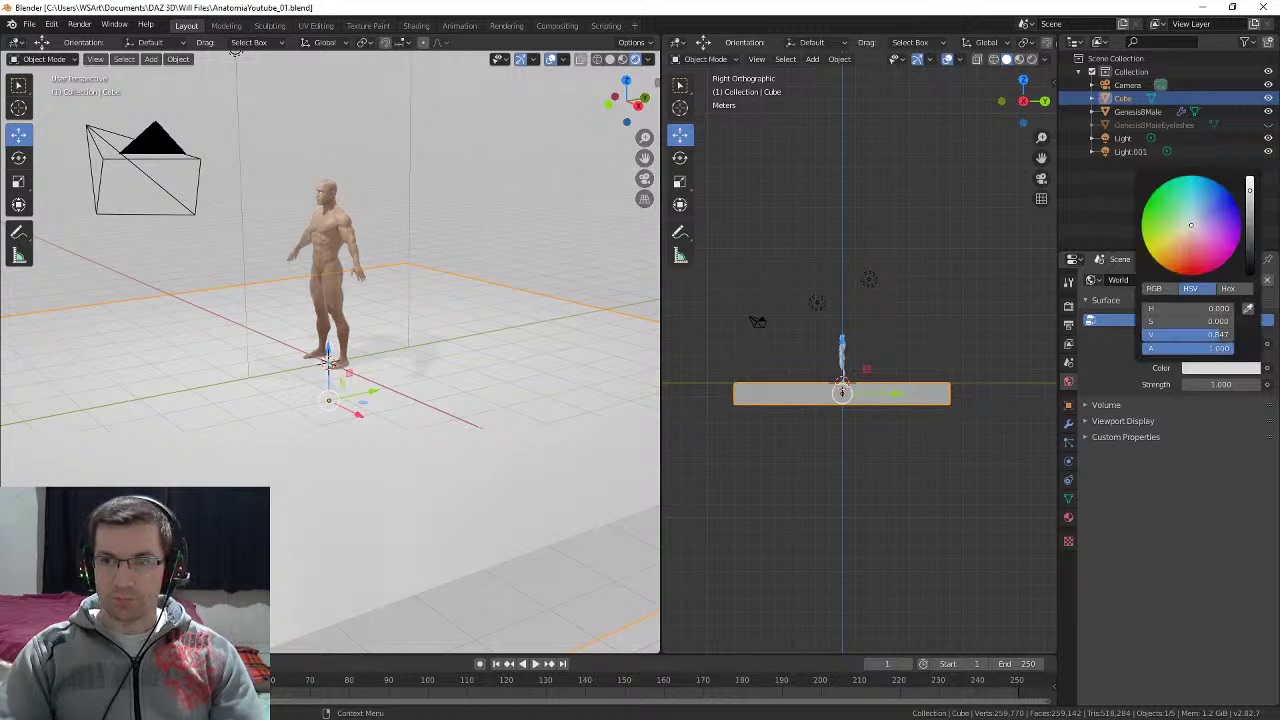
{"action": "left_click_drag", "start_coordinate": [1250, 190], "coordinate": [1249, 285]}
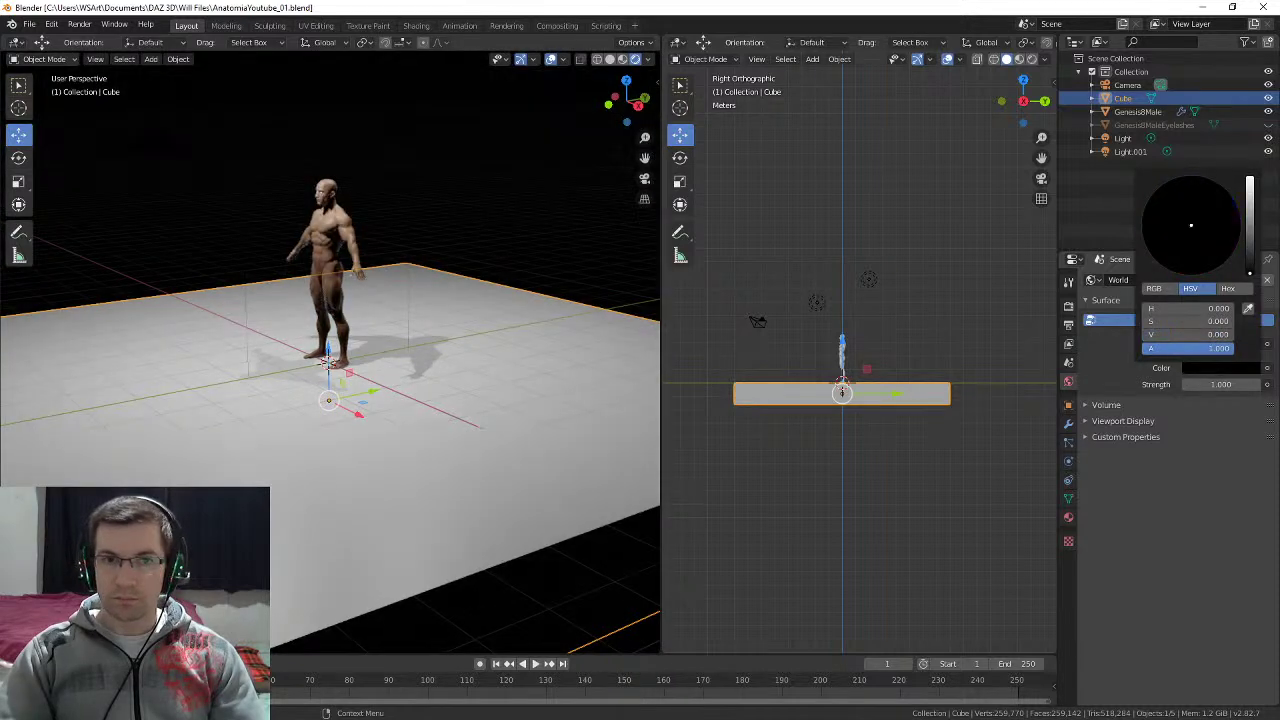
Step: Hide Light.001 and view the figure and its cast shadow from the side
{"action": "middle_click_drag", "start_coordinate": [450, 380], "coordinate": [421, 373]}
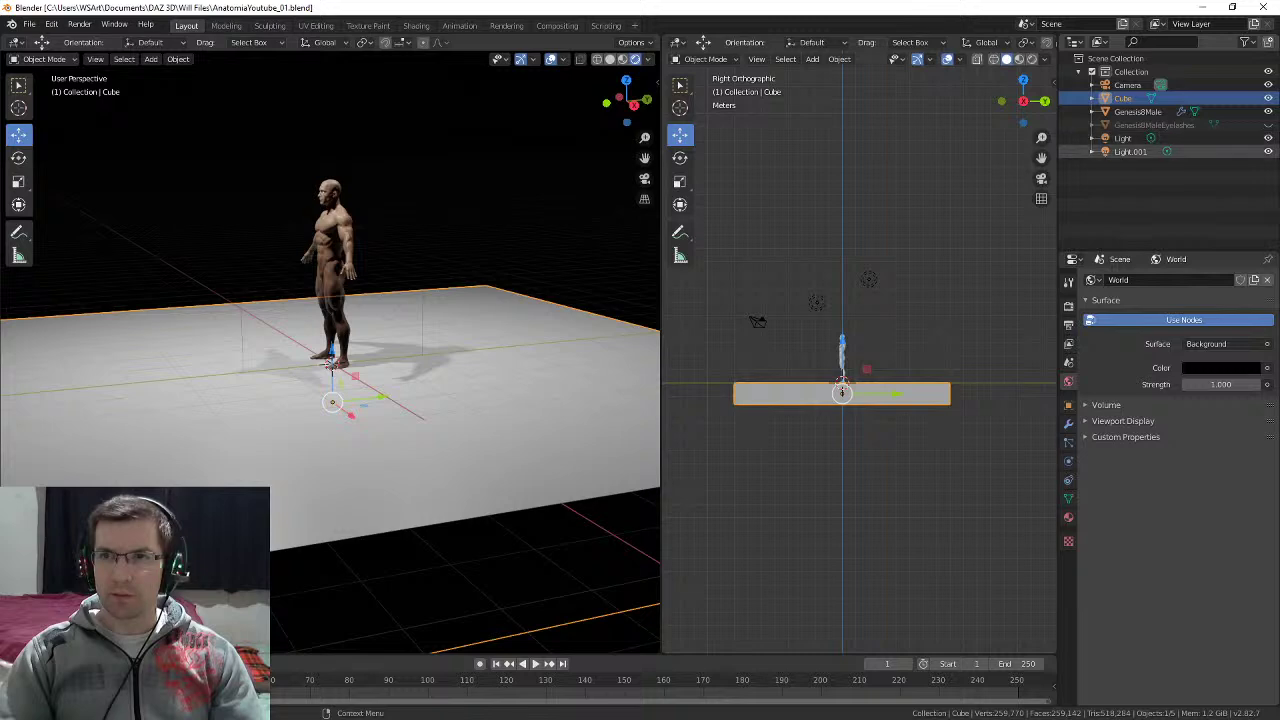
{"action": "left_click", "coordinate": [1268, 152]}
{"action": "middle_click_drag", "start_coordinate": [480, 375], "coordinate": [333, 385]}
{"action": "middle_click_drag", "start_coordinate": [450, 300], "coordinate": [520, 300]}
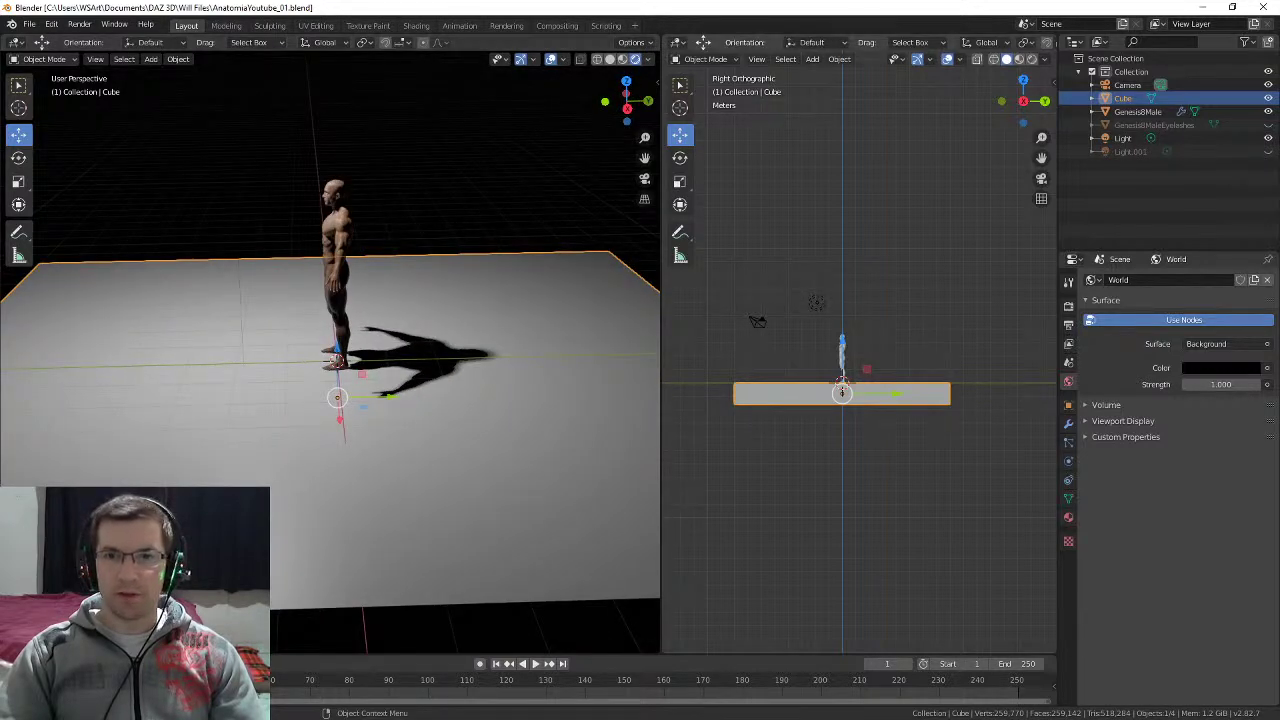
Step: Move the remaining Light in the right orthographic view to almost directly above the figure's head
{"action": "left_click", "coordinate": [817, 302]}
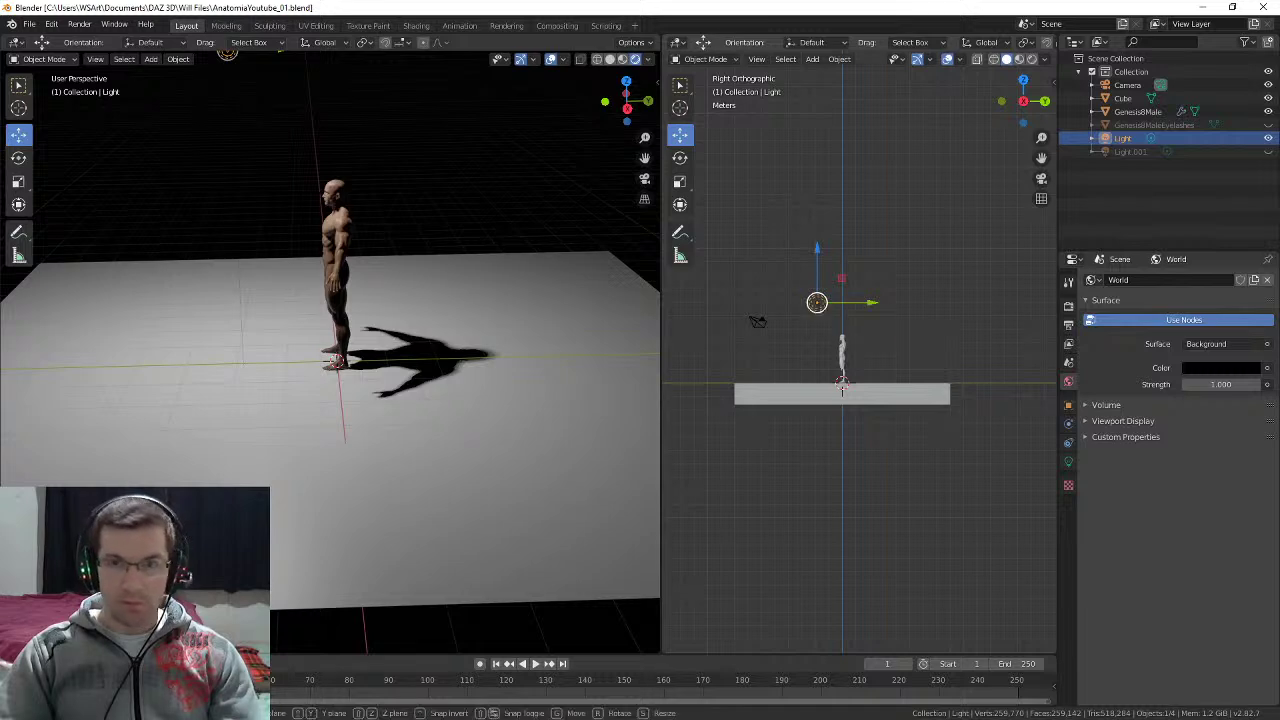
{"action": "key", "text": "g"}
{"action": "left_click", "coordinate": [846, 290]}
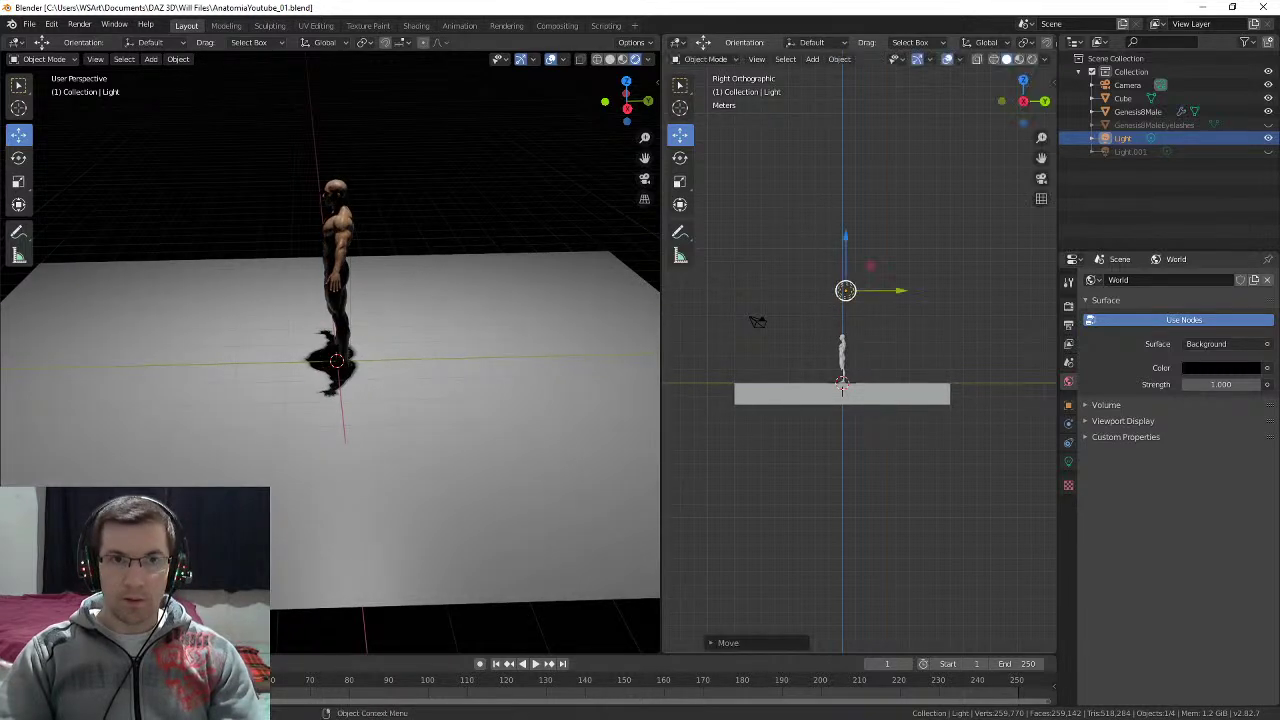
Step: Toggle Screen Space Reflections off and on twice while comparing the shadowed front of the body from above
{"action": "middle_click_drag", "start_coordinate": [450, 300], "coordinate": [447, 400]}
{"action": "scroll", "coordinate": [458, 362], "scroll_direction": "up", "scroll_amount": 3}
{"action": "scroll", "coordinate": [330, 300], "scroll_direction": "up", "scroll_amount": 3}
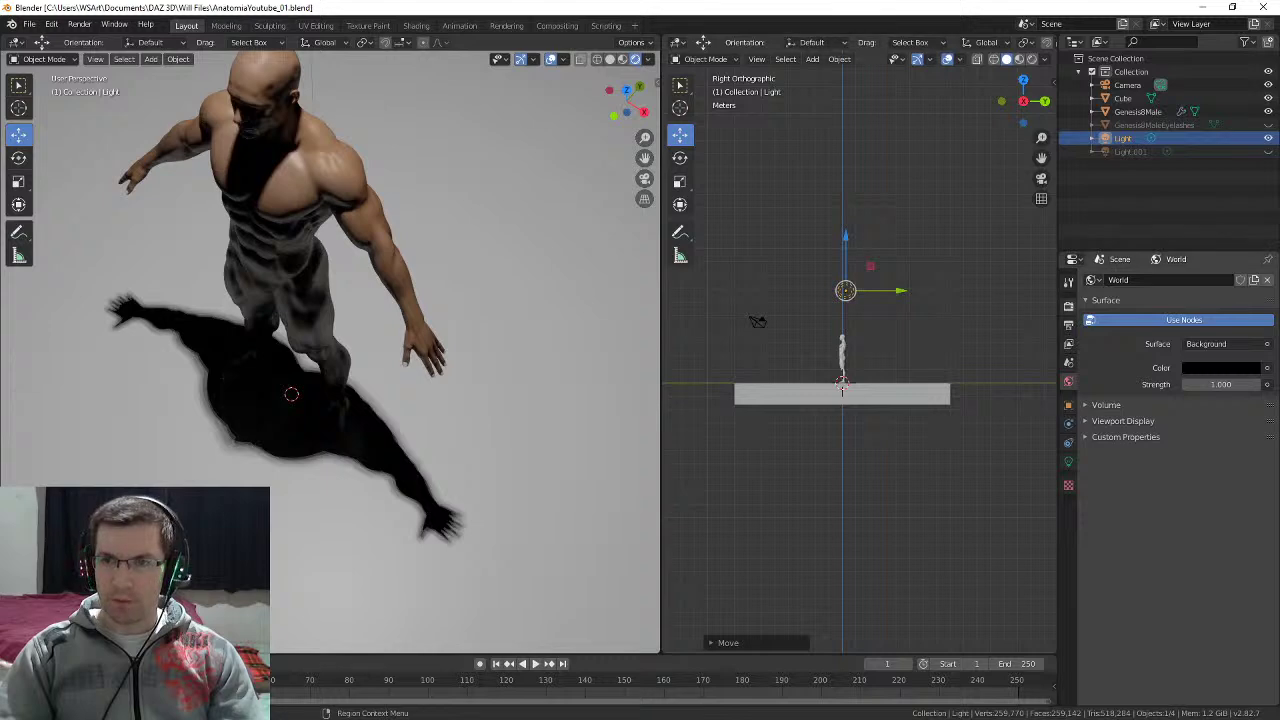
{"action": "left_click", "coordinate": [1068, 307]}
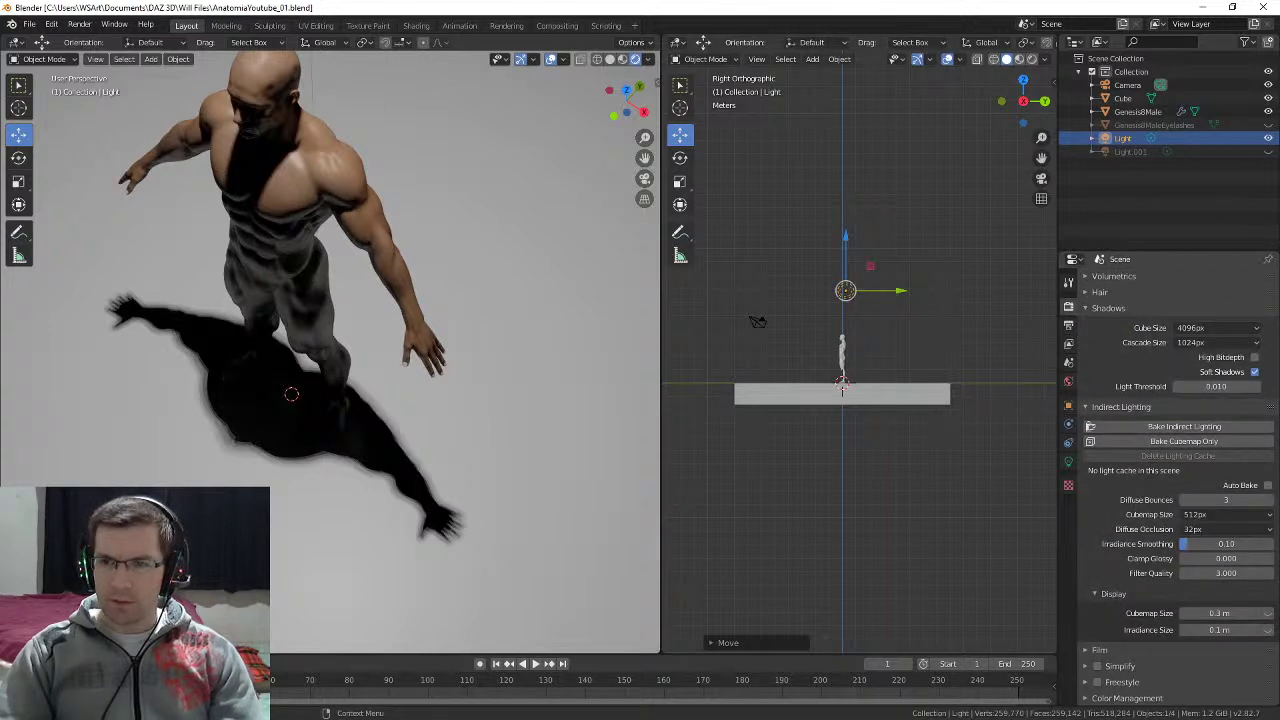
{"action": "scroll", "coordinate": [1170, 480], "scroll_direction": "up", "scroll_amount": 3}
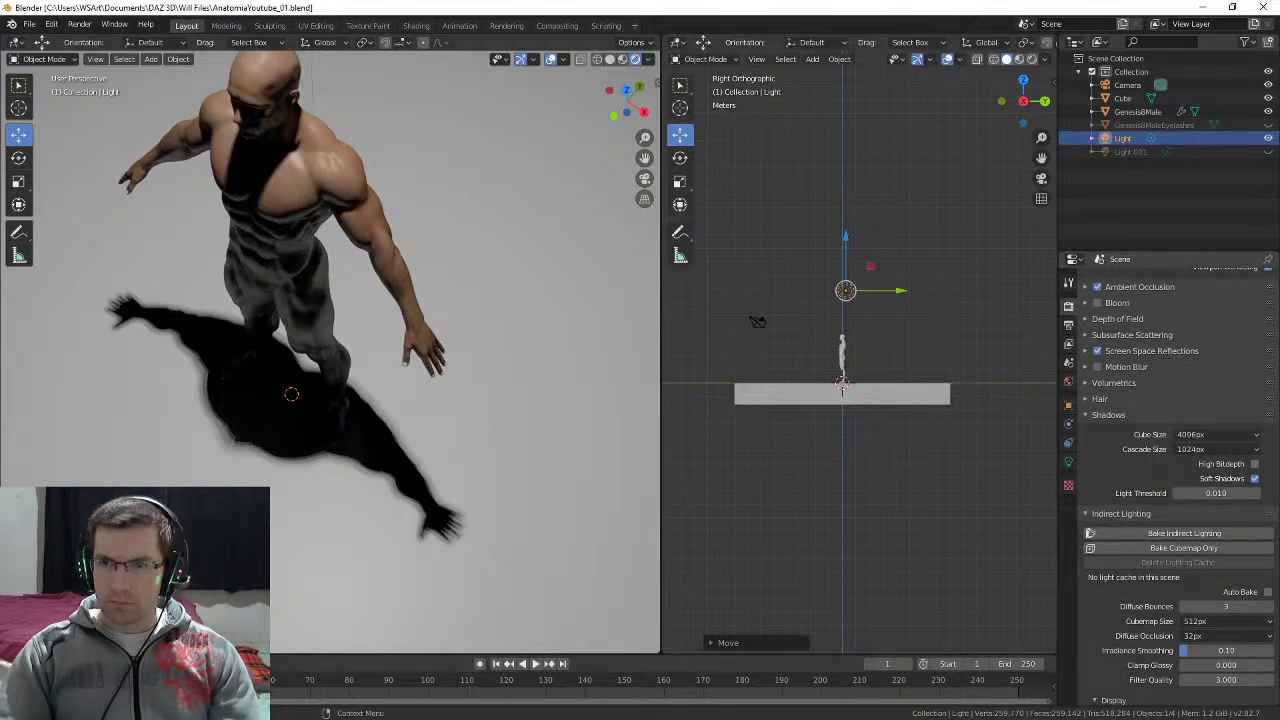
{"action": "left_click", "coordinate": [1098, 351]}
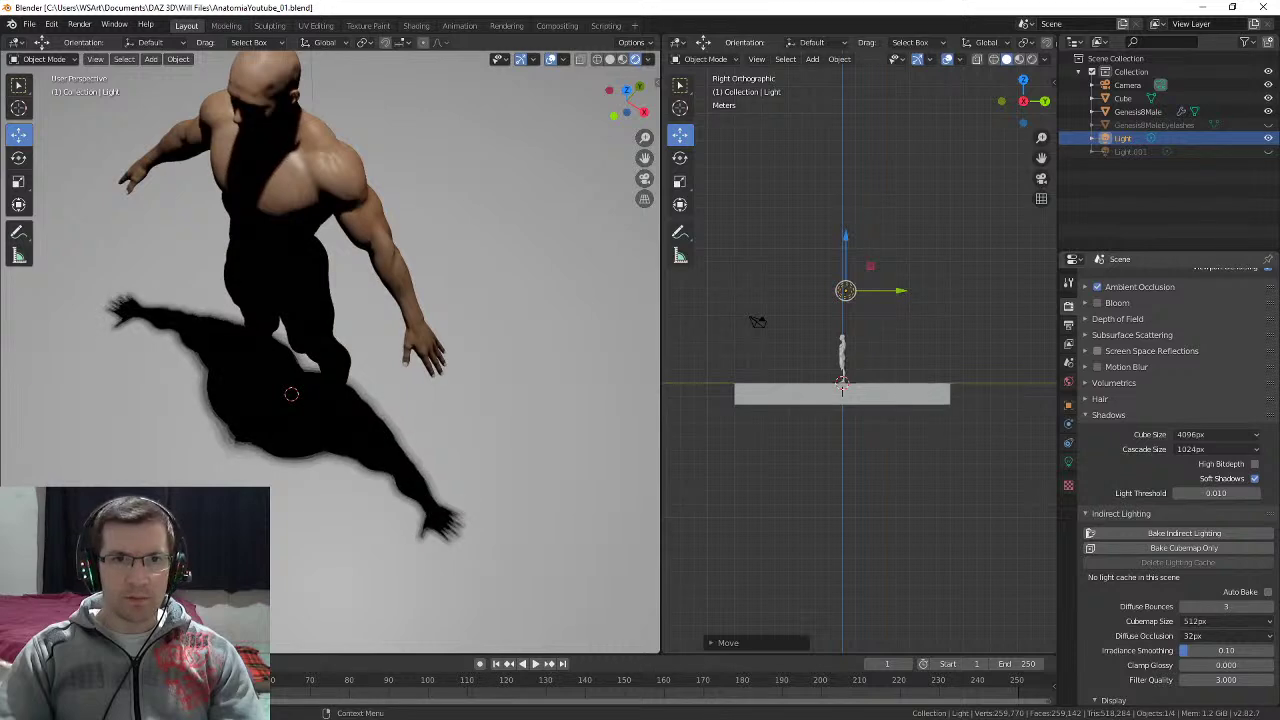
{"action": "left_click", "coordinate": [1098, 351]}
{"action": "left_click", "coordinate": [1098, 351]}
{"action": "left_click", "coordinate": [1097, 351]}
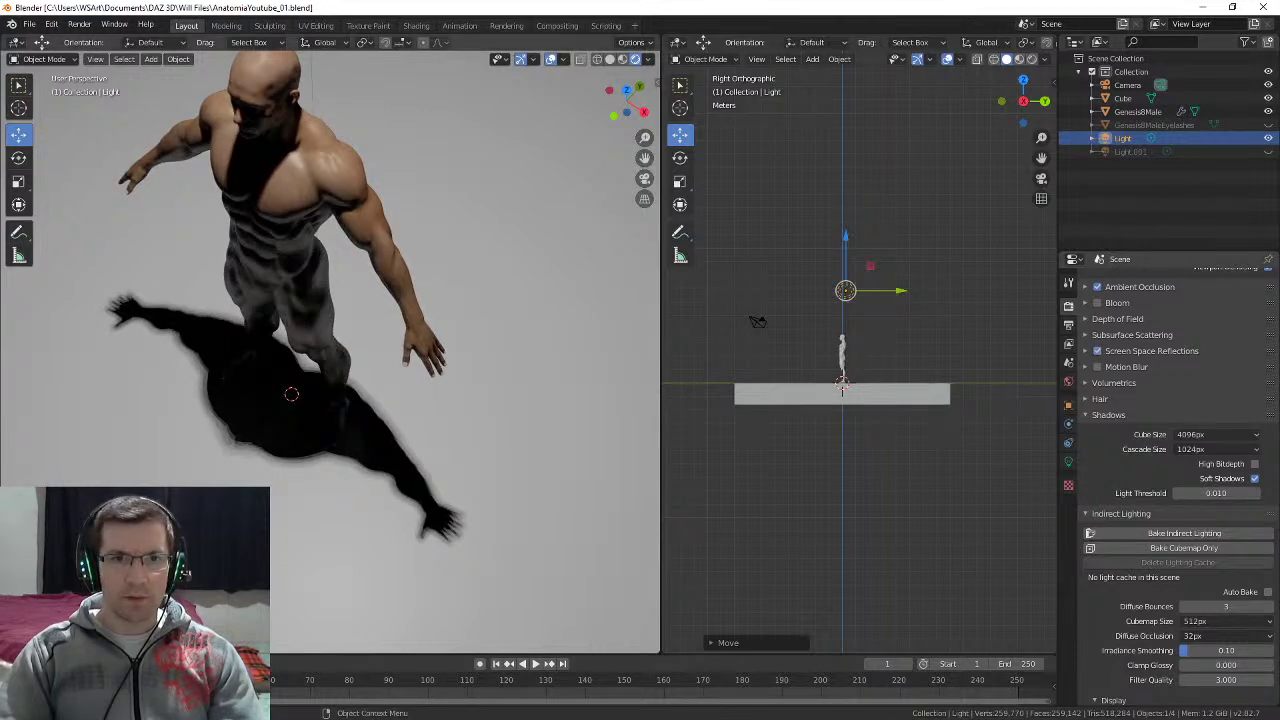
Step: Bake only the lighting cubemaps, check the figure's shadowed areas from the front, and delete the lighting cache
{"action": "middle_click_drag", "start_coordinate": [400, 350], "coordinate": [425, 283]}
{"action": "middle_click_drag", "start_coordinate": [293, 429], "coordinate": [296, 432]}
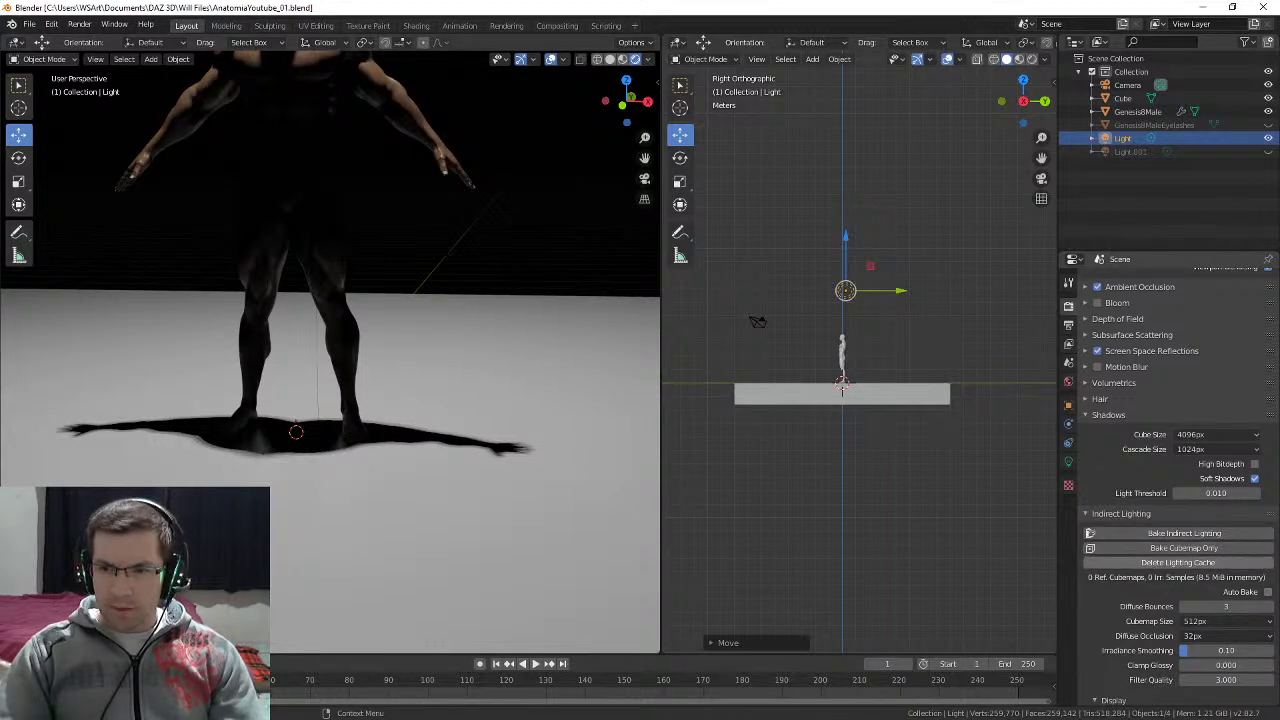
{"action": "scroll", "coordinate": [1180, 550], "scroll_direction": "down", "scroll_amount": 2}
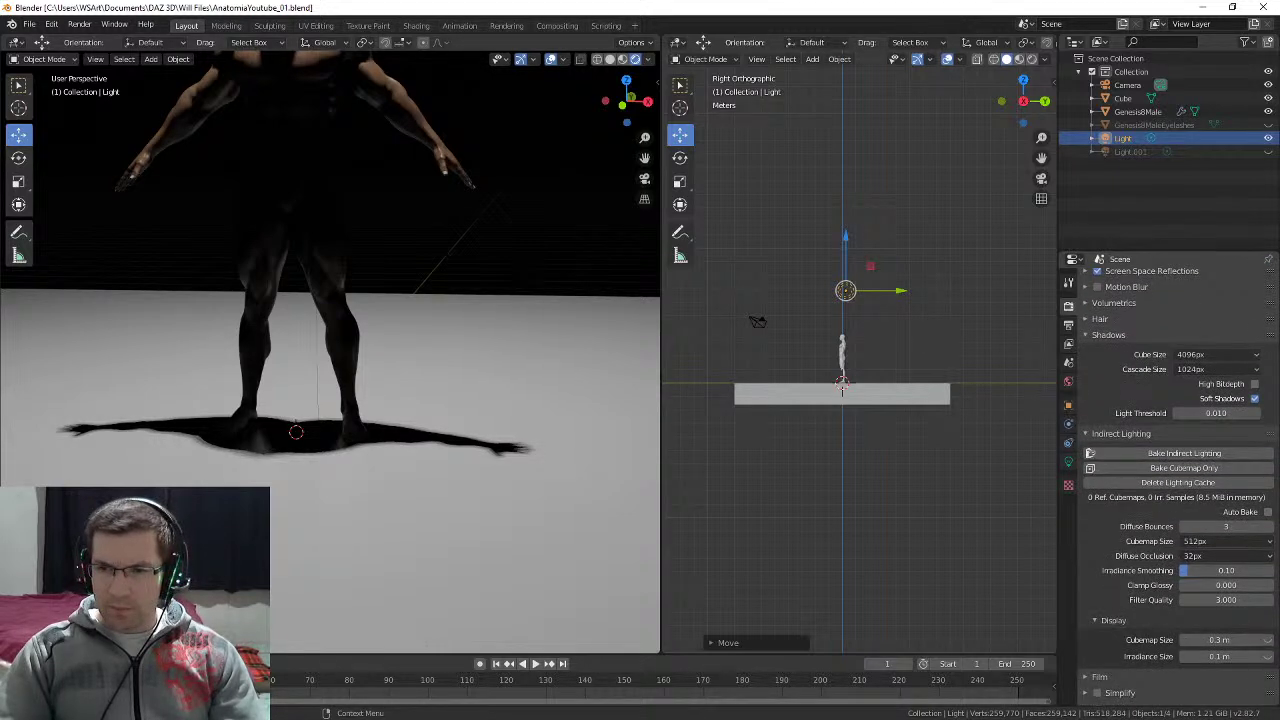
{"action": "scroll", "coordinate": [1178, 486], "scroll_direction": "down", "scroll_amount": 1}
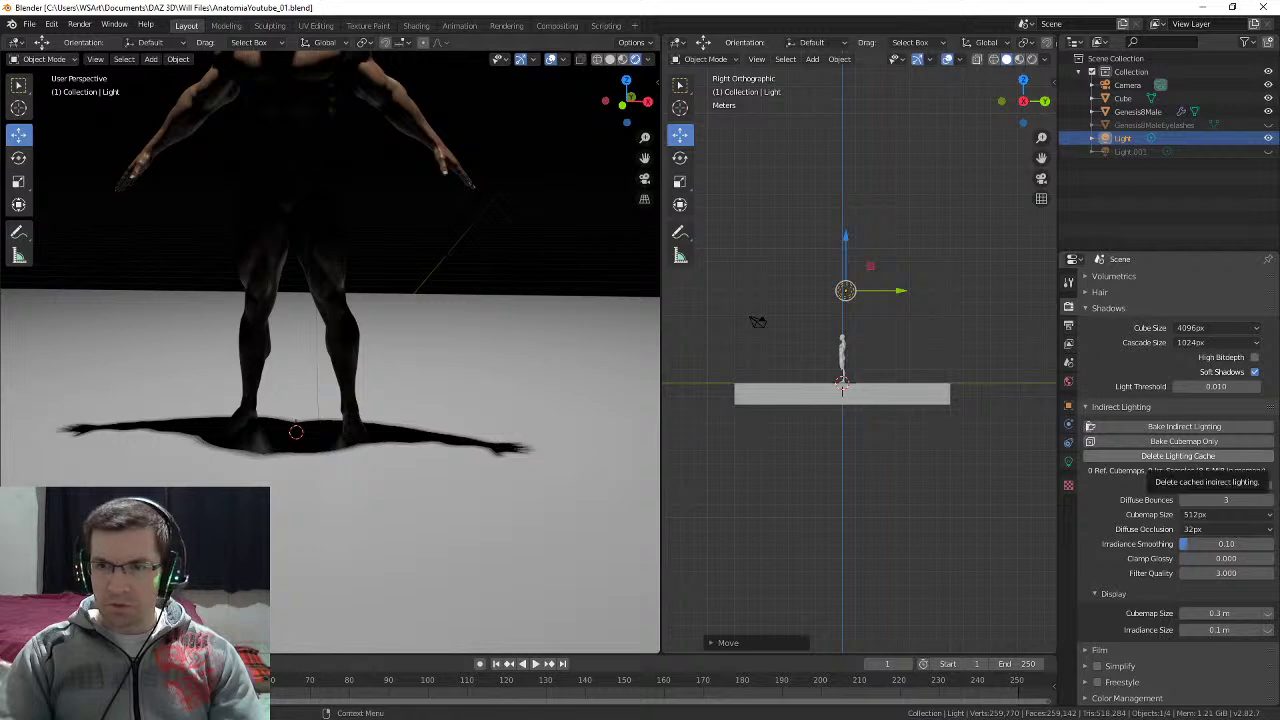
{"action": "middle_click_drag", "start_coordinate": [400, 290], "coordinate": [369, 442], "text": "shift"}
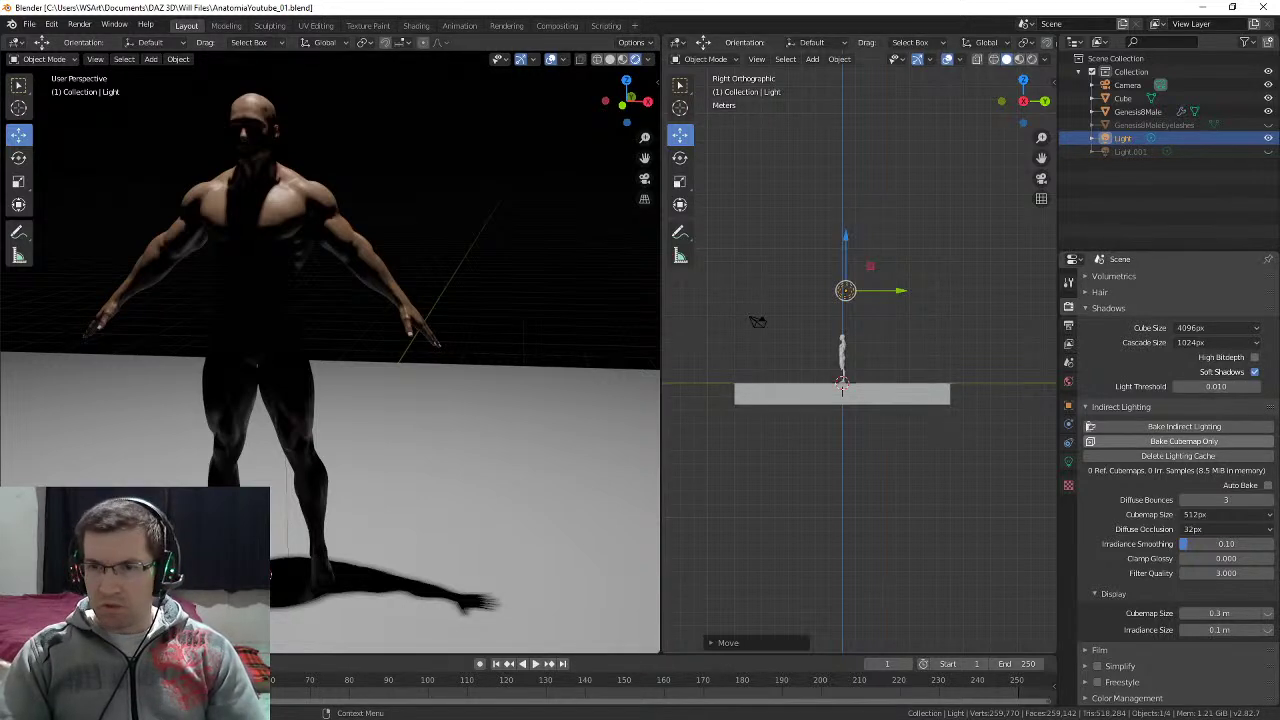
{"action": "left_click", "coordinate": [1183, 441]}
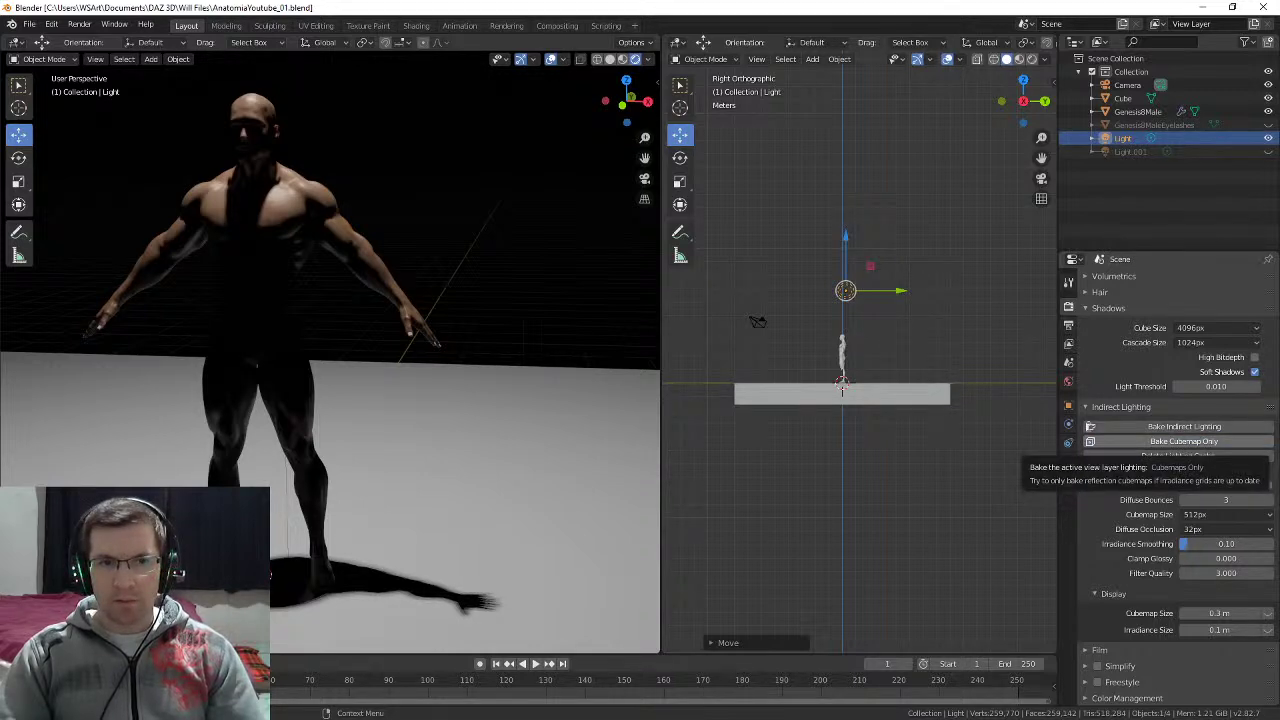
{"action": "middle_click_drag", "start_coordinate": [480, 310], "coordinate": [430, 321]}
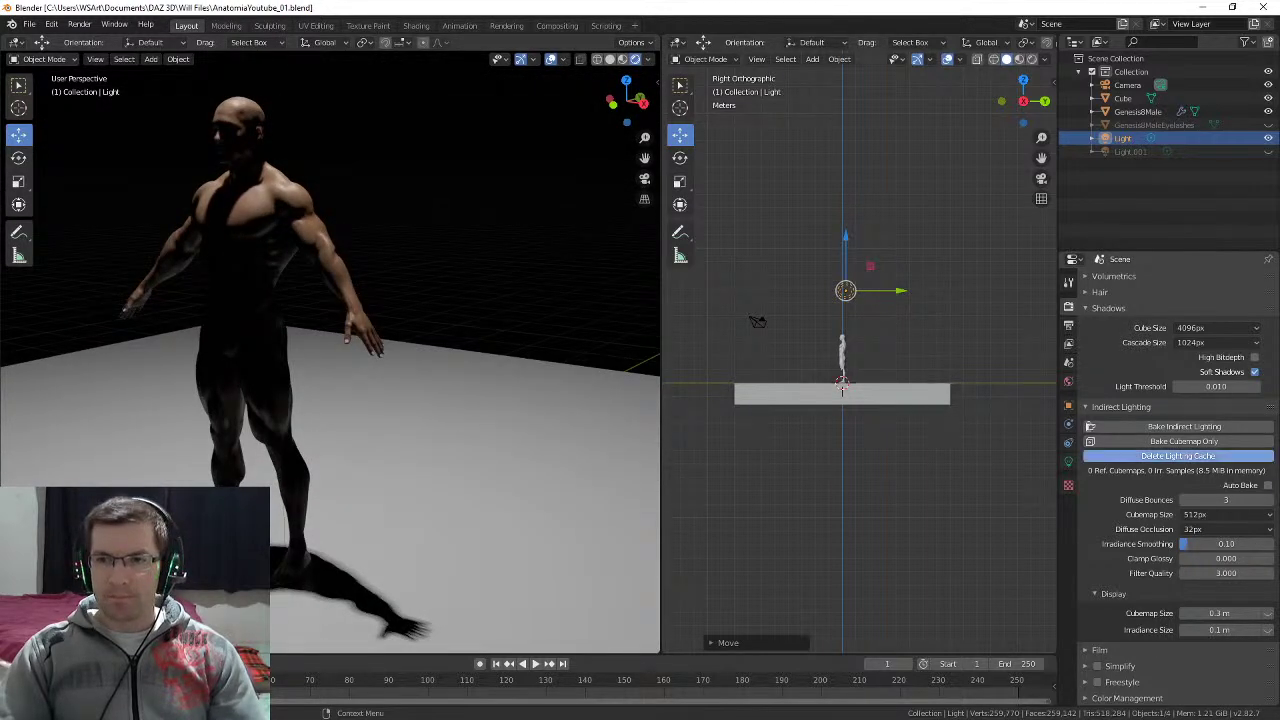
{"action": "left_click", "coordinate": [1180, 456]}
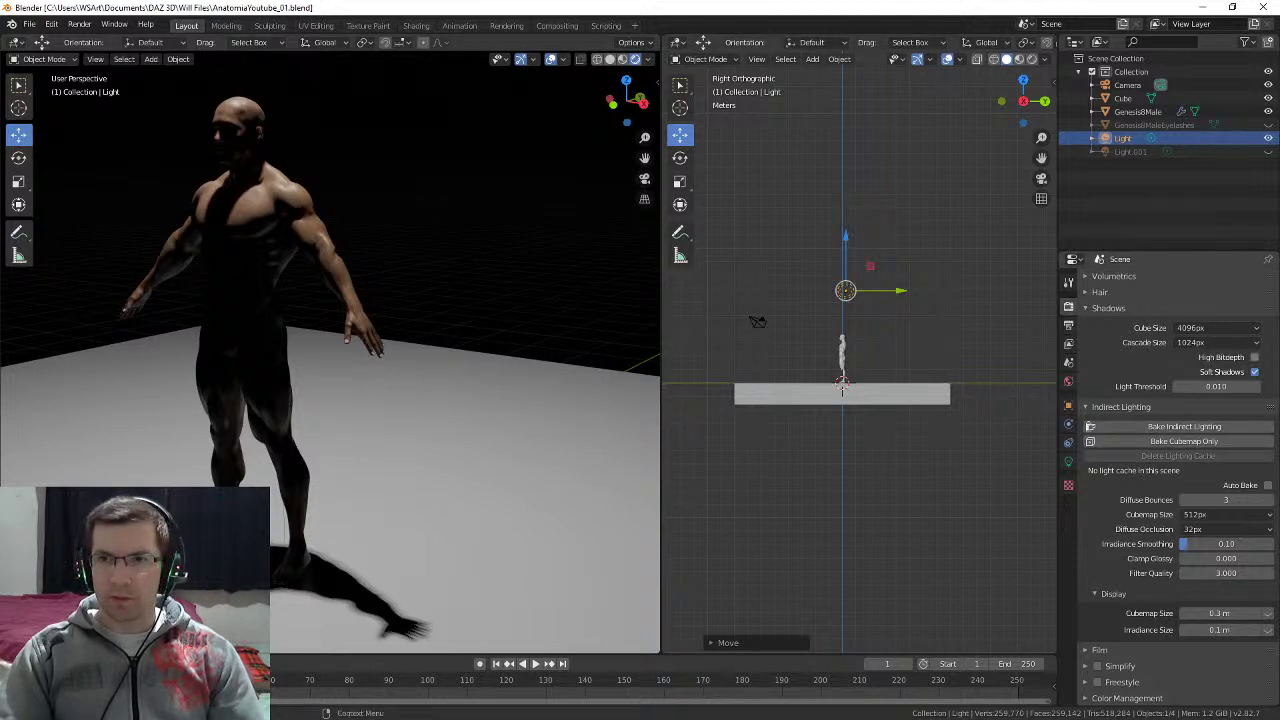
Step: Put the perspective viewport in material preview shading and set the render engine to Cycles
{"action": "scroll", "coordinate": [1170, 480], "scroll_direction": "up", "scroll_amount": 5}
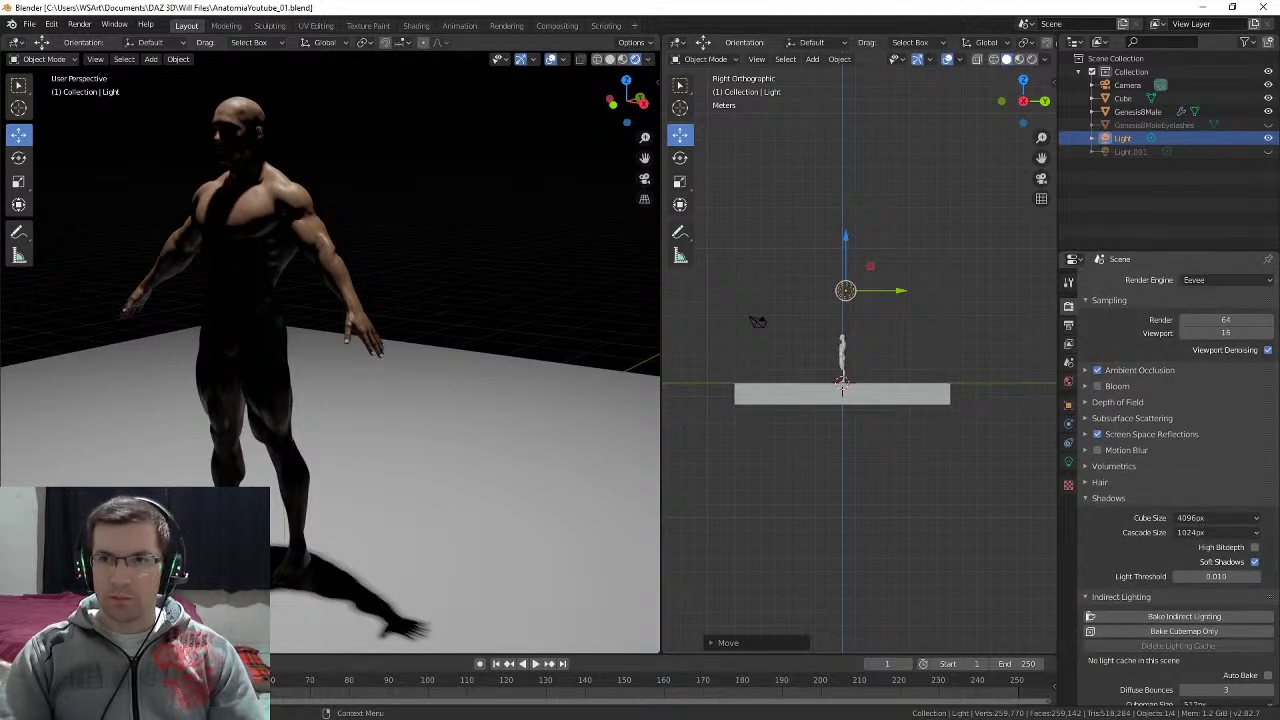
{"action": "scroll", "coordinate": [1170, 480], "scroll_direction": "down", "scroll_amount": 3}
{"action": "scroll", "coordinate": [1170, 480], "scroll_direction": "up", "scroll_amount": 3}
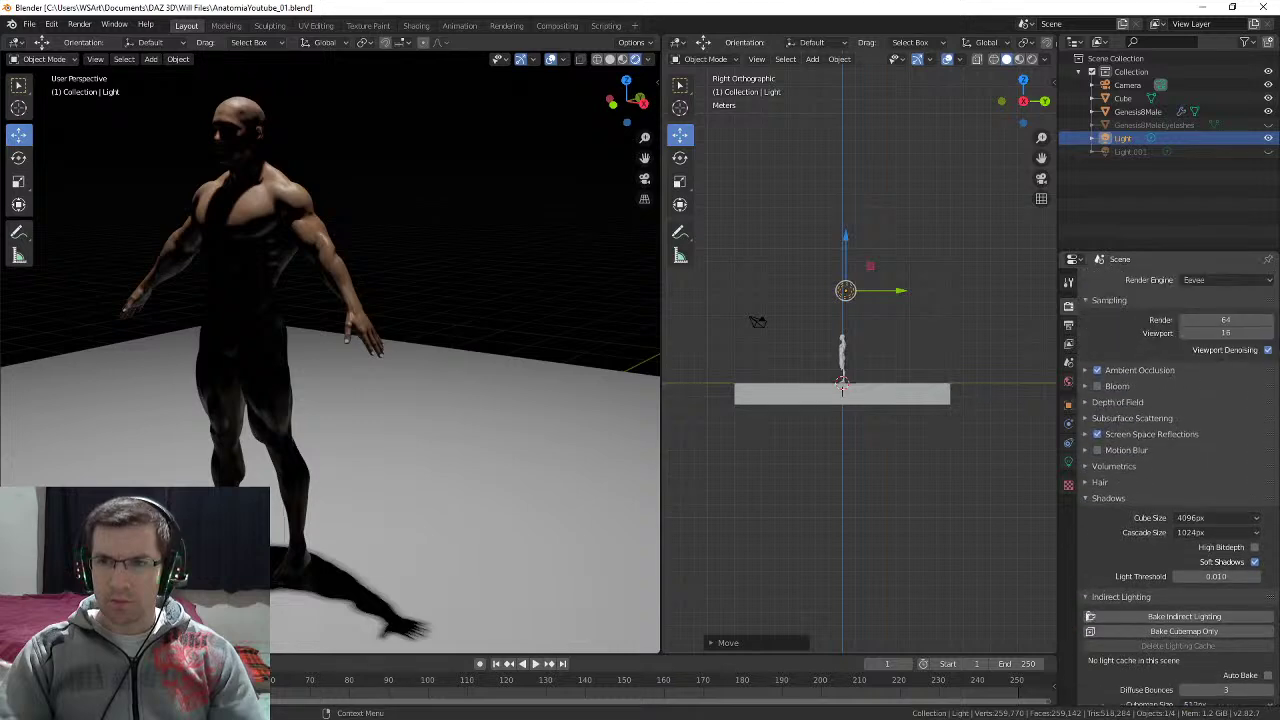
{"action": "left_click", "coordinate": [622, 59]}
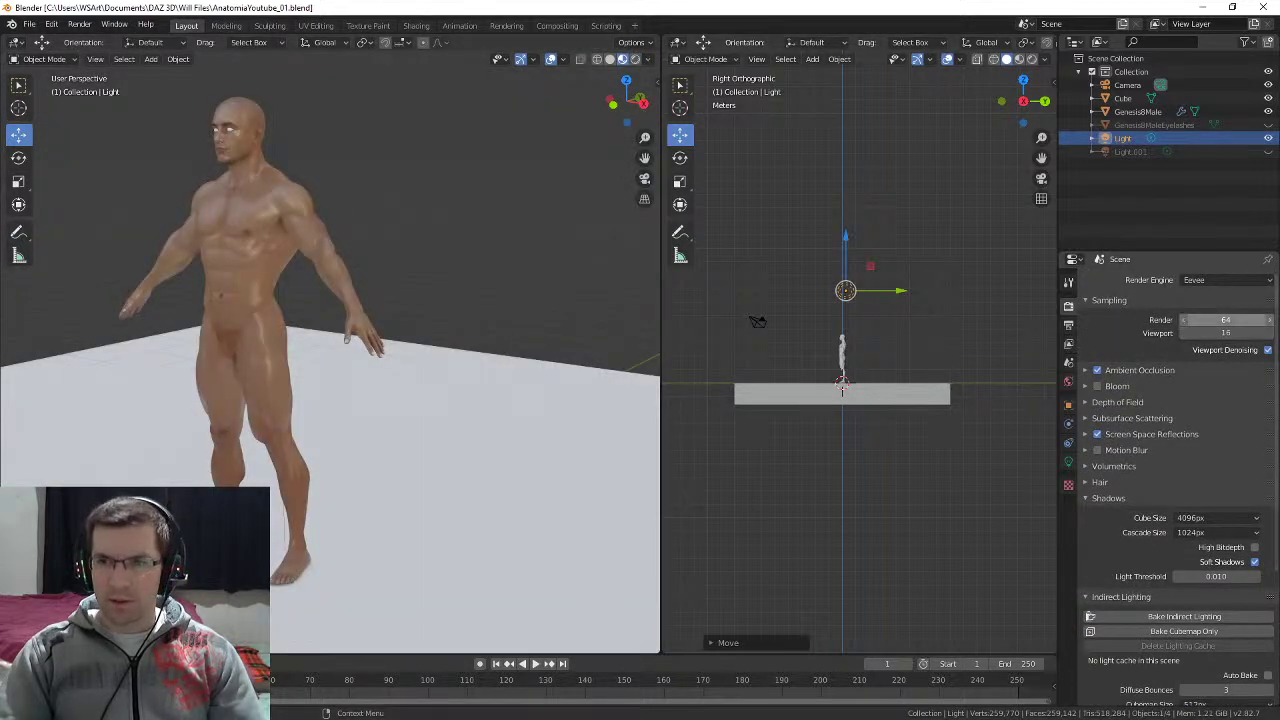
{"action": "left_click", "coordinate": [1226, 280]}
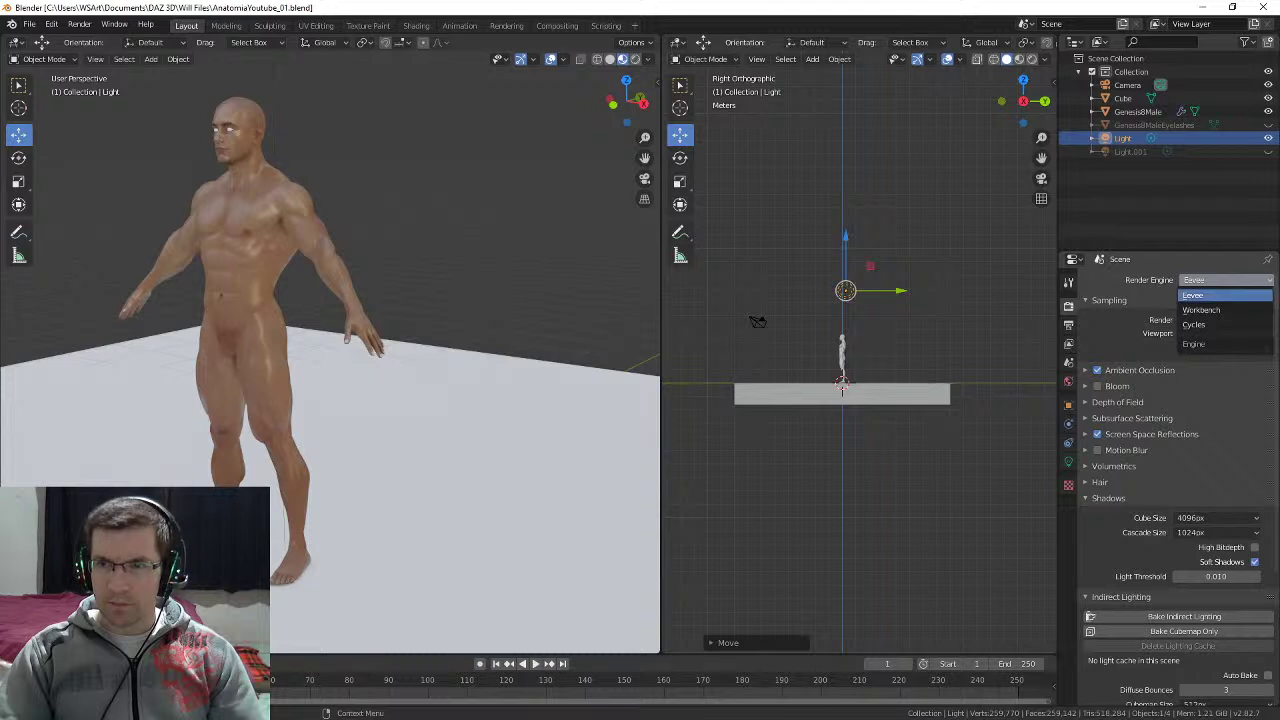
{"action": "left_click", "coordinate": [1210, 324]}
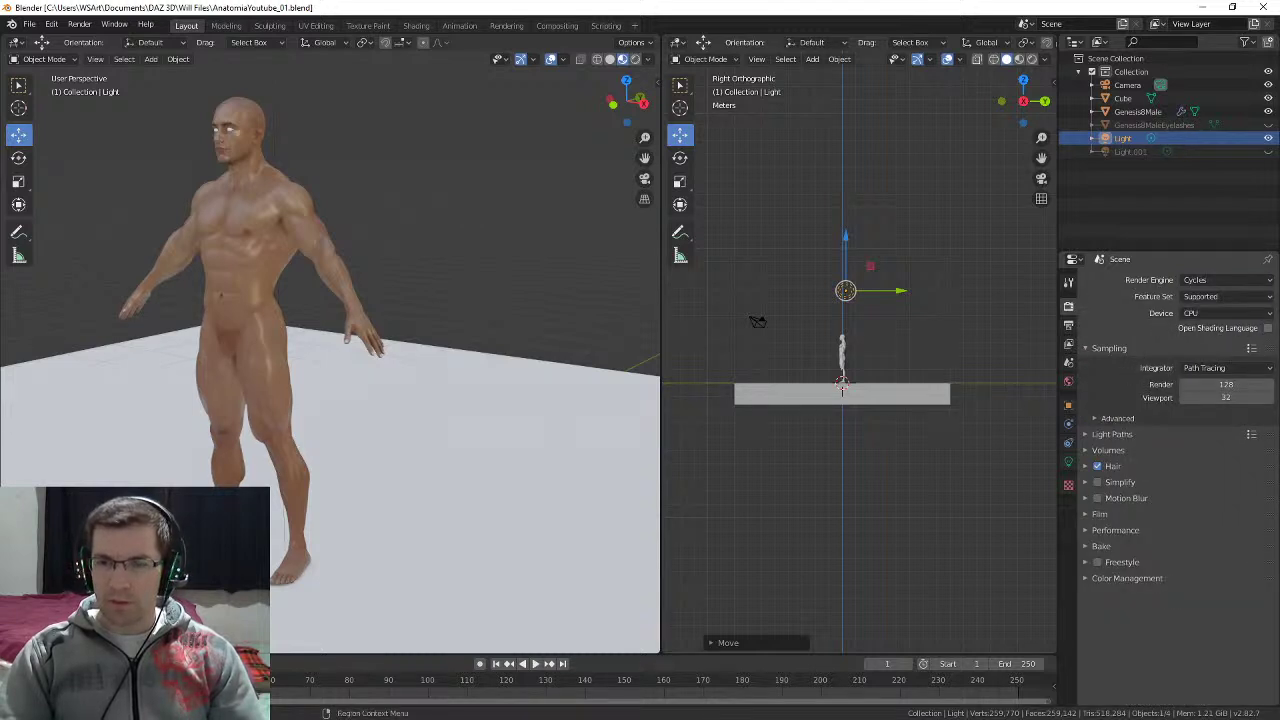
Step: Set the Cycles performance threads mode to Fixed with 1 thread
{"action": "left_click", "coordinate": [1115, 530]}
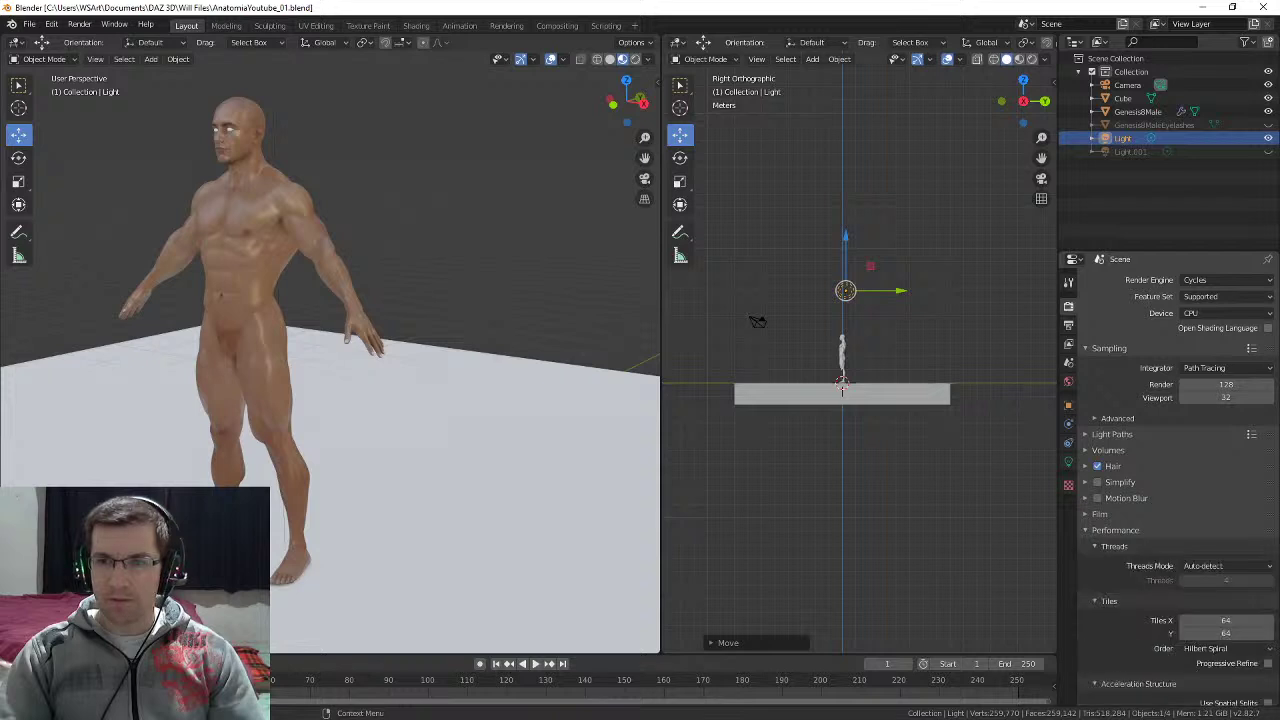
{"action": "left_click", "coordinate": [1225, 566]}
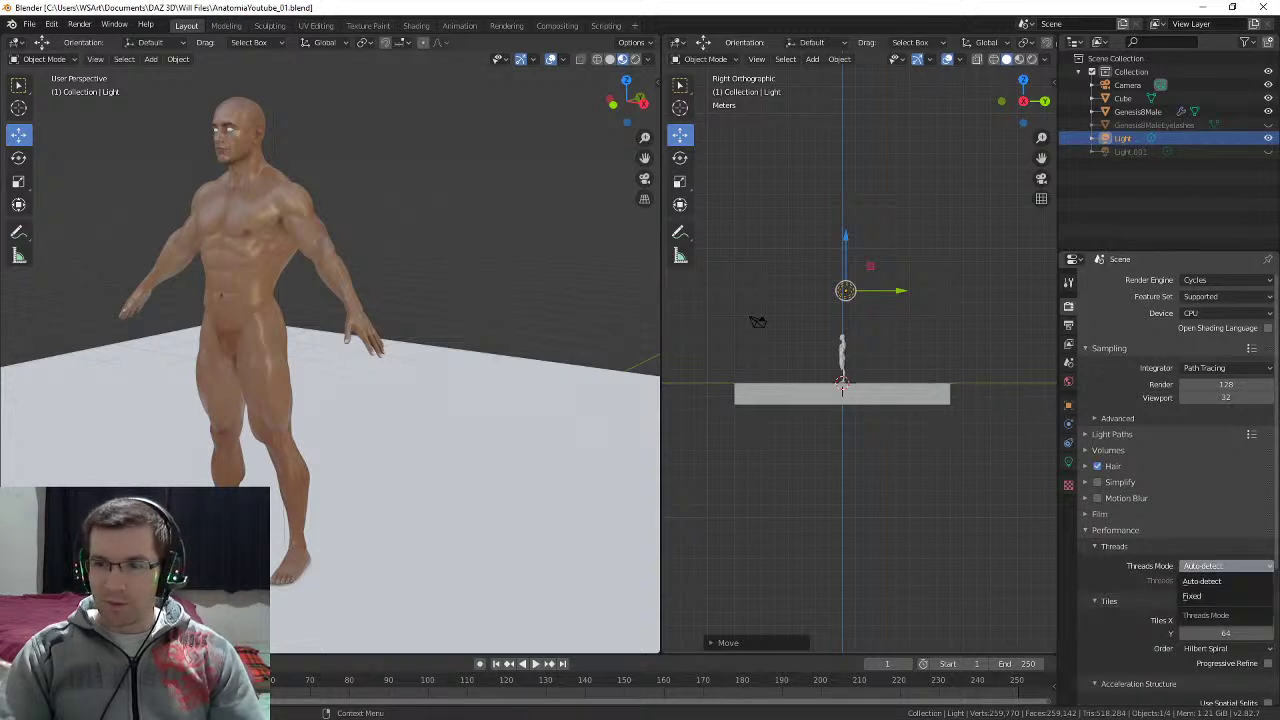
{"action": "left_click", "coordinate": [1192, 596]}
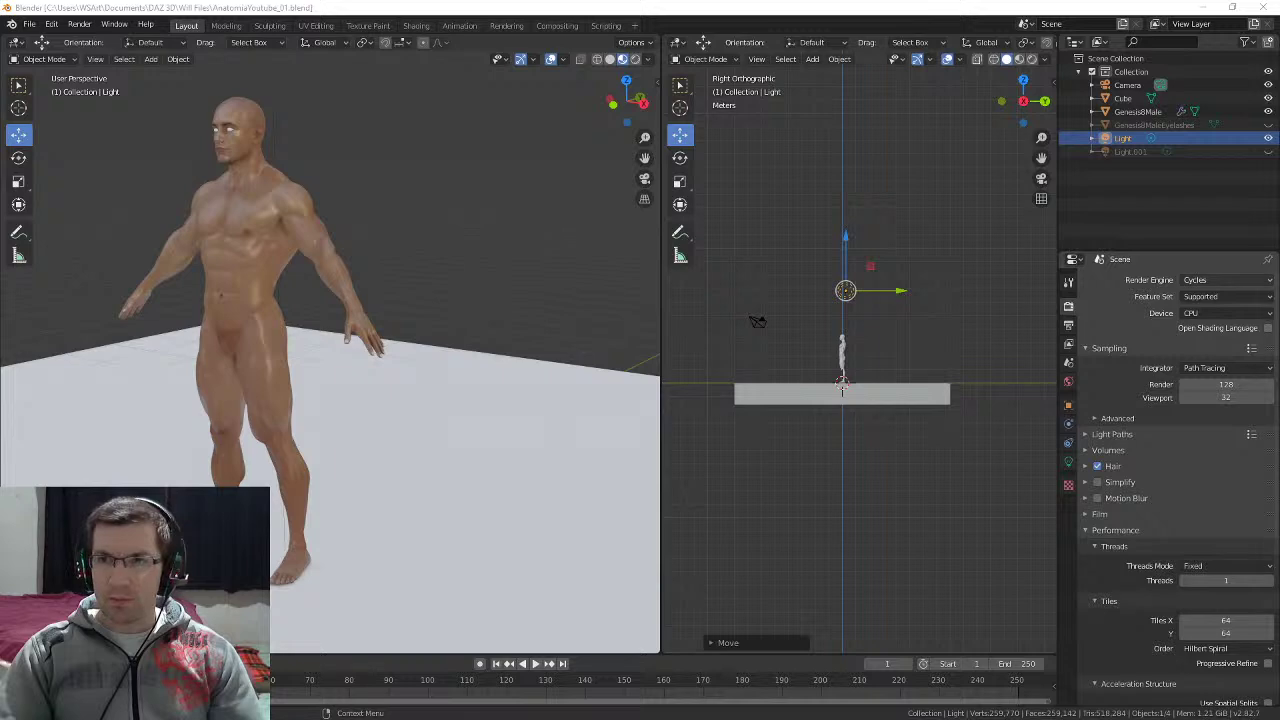
Step: Show the perspective viewport in rendered shading with Cycles and view the figure from the front and back
{"action": "left_click", "coordinate": [634, 59]}
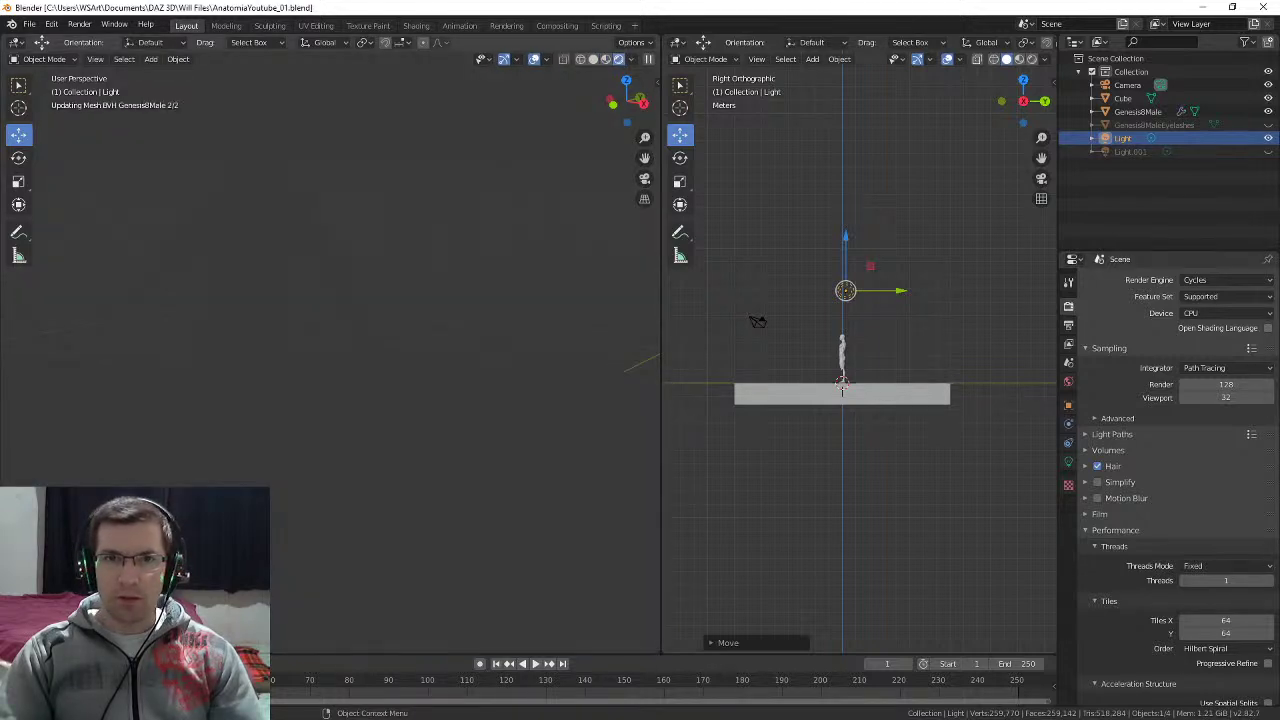
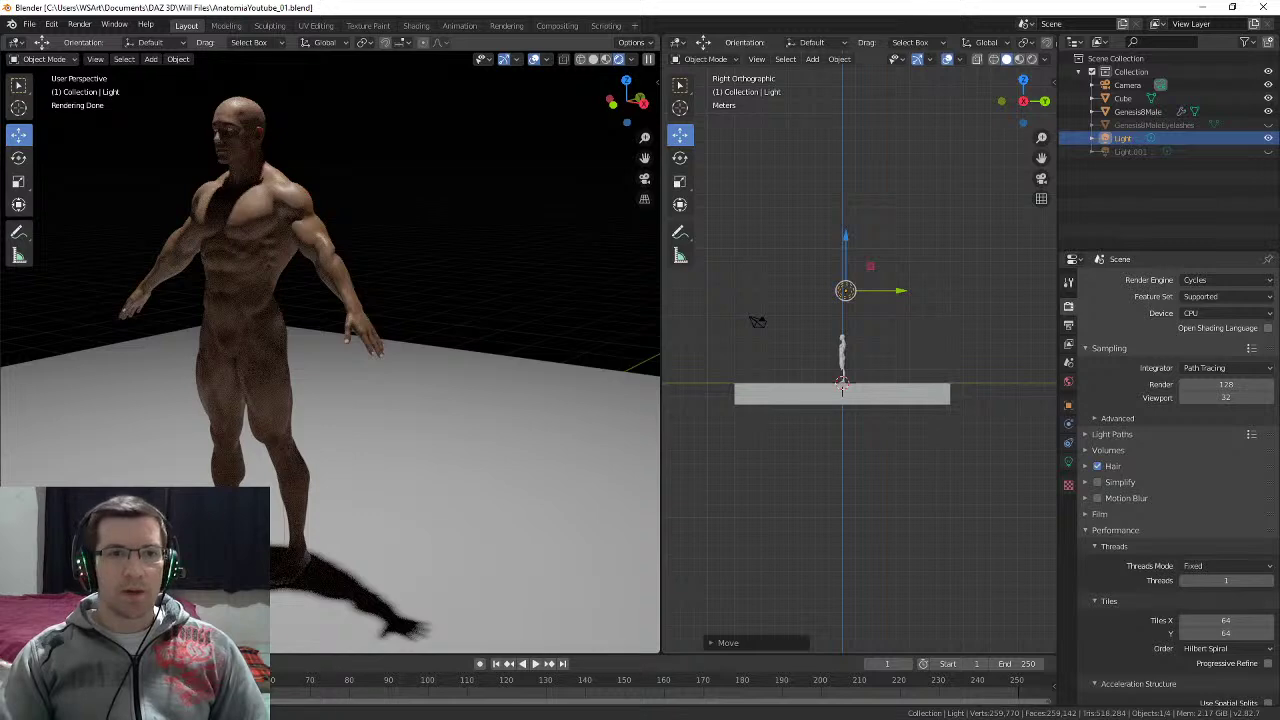
{"action": "middle_click_drag", "start_coordinate": [450, 350], "coordinate": [293, 352]}
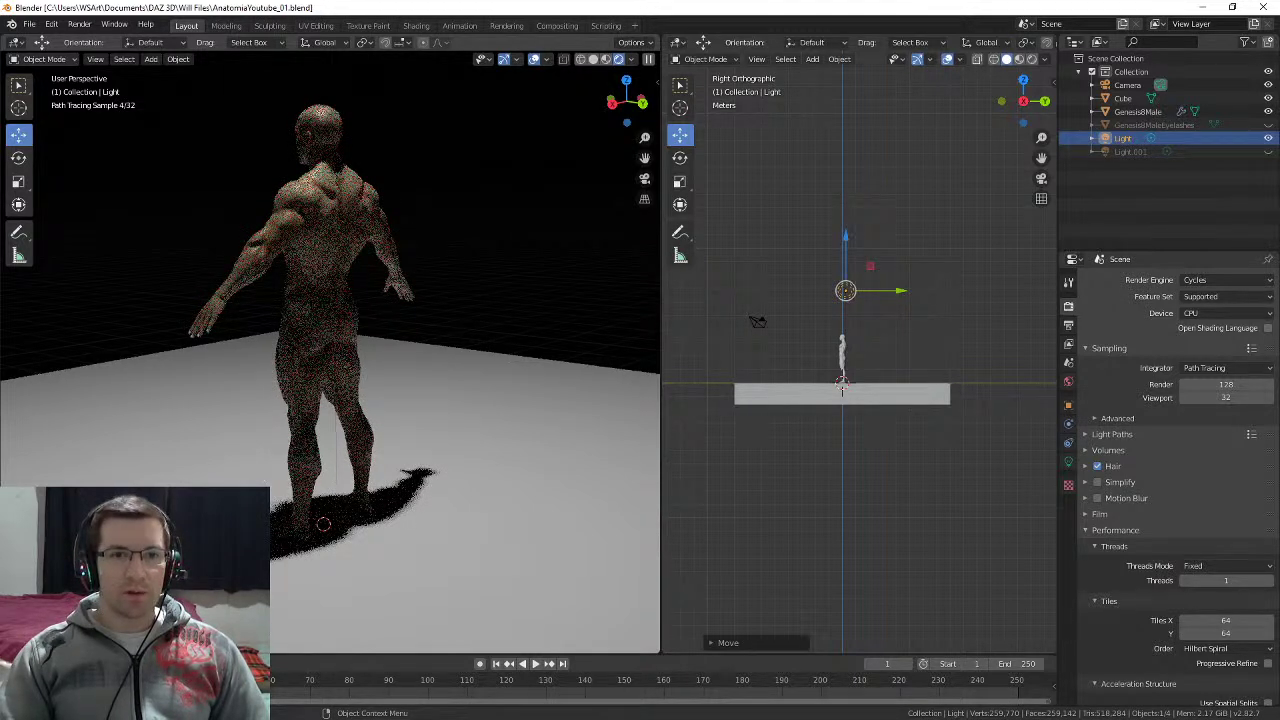
Step: Set the render engine to Eevee and check the figure's shading and ground shadow from behind and from the front
{"action": "left_click", "coordinate": [1215, 280]}
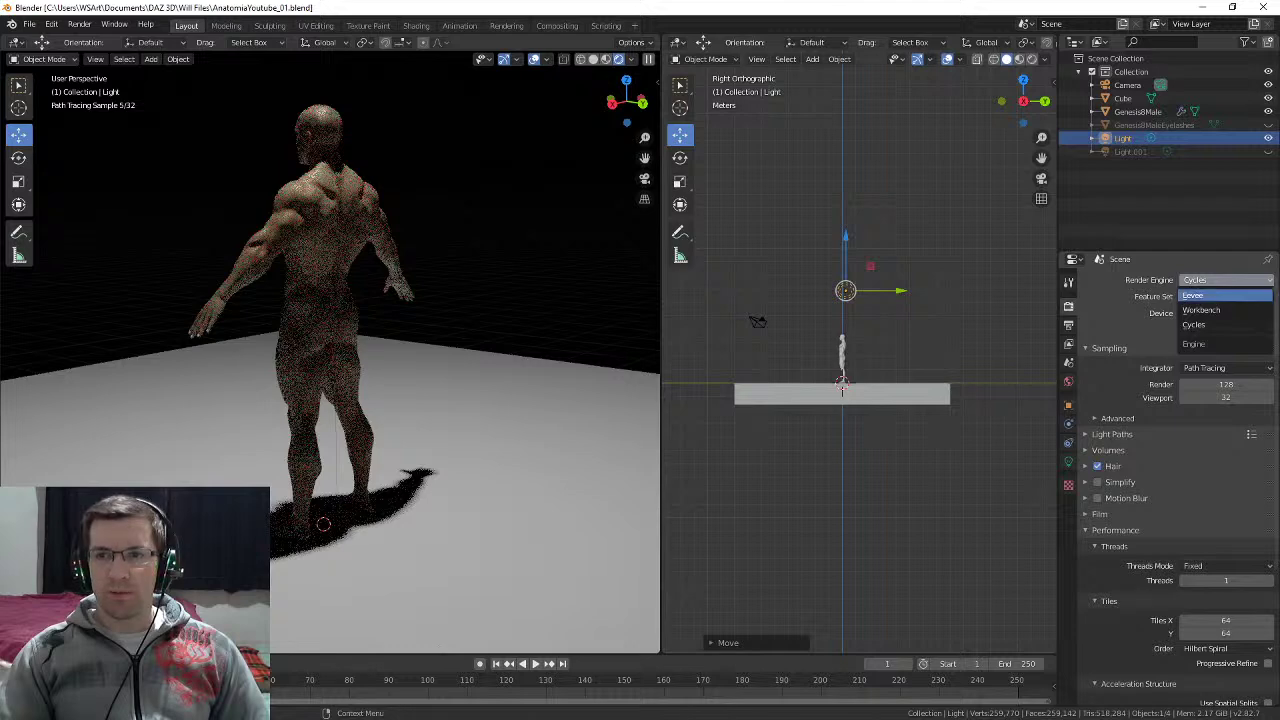
{"action": "left_click", "coordinate": [1200, 295]}
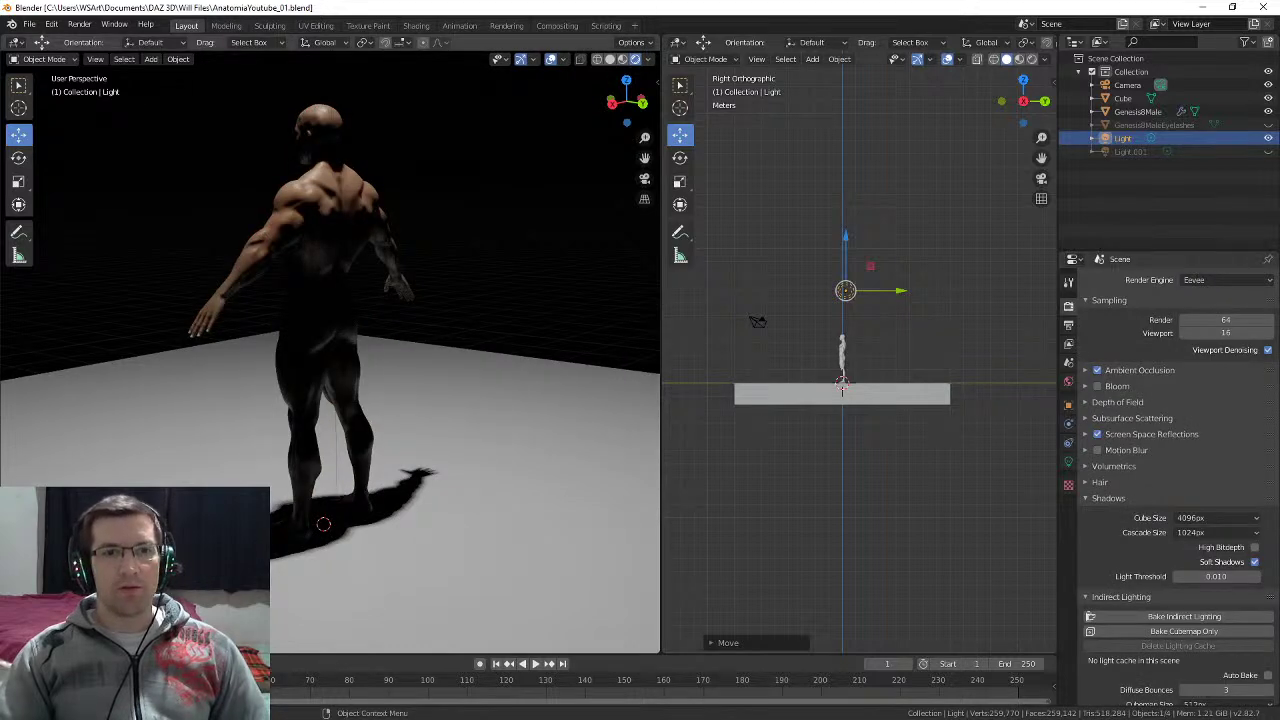
{"action": "middle_click_drag", "start_coordinate": [410, 340], "coordinate": [255, 345]}
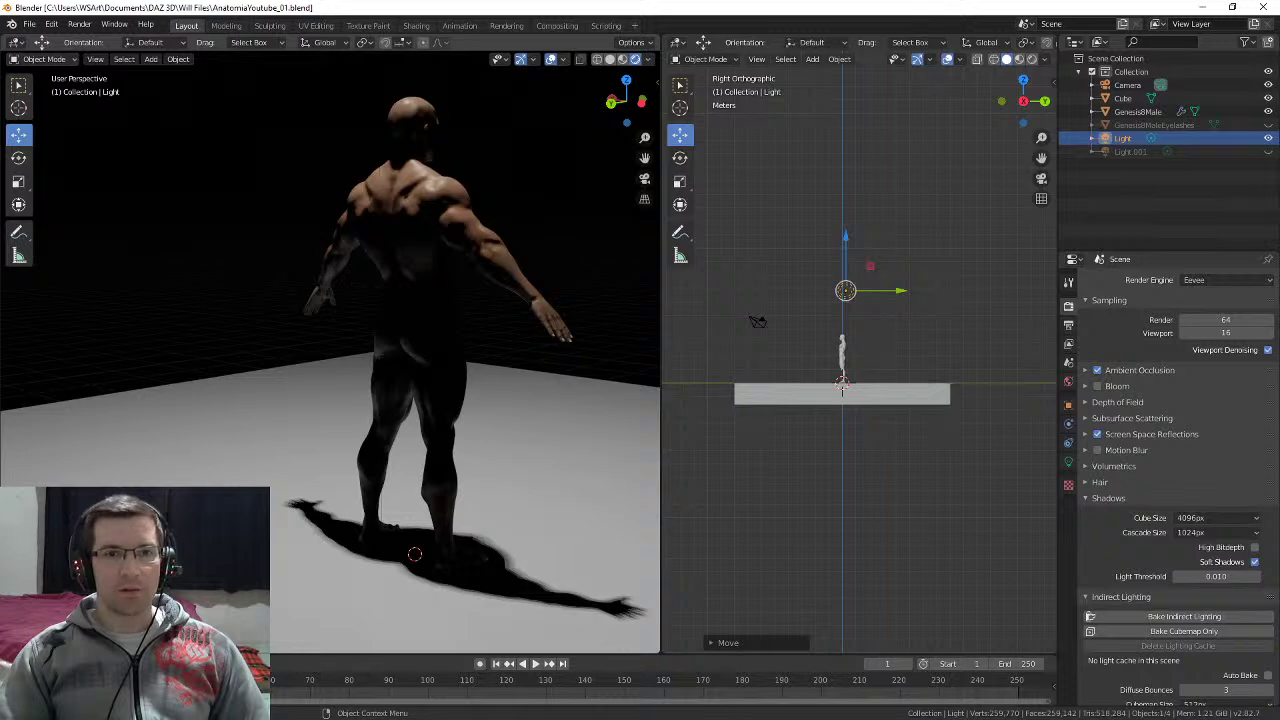
{"action": "scroll", "coordinate": [330, 350], "scroll_direction": "down", "scroll_amount": 3}
{"action": "scroll", "coordinate": [330, 350], "scroll_direction": "up", "scroll_amount": 2}
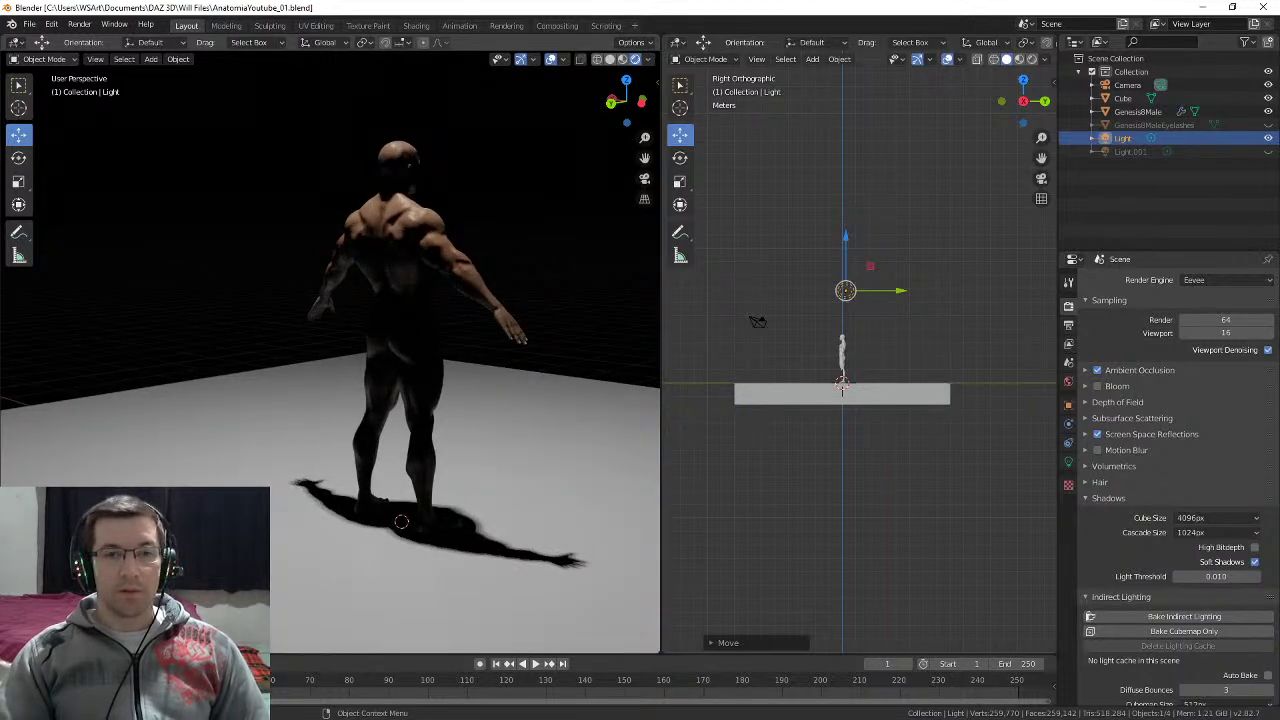
{"action": "middle_click_drag", "start_coordinate": [475, 300], "coordinate": [565, 390]}
{"action": "middle_click_drag", "start_coordinate": [200, 400], "coordinate": [620, 345]}
{"action": "scroll", "coordinate": [400, 350], "scroll_direction": "up", "scroll_amount": 3}
{"action": "middle_click_drag", "start_coordinate": [505, 330], "coordinate": [440, 348]}
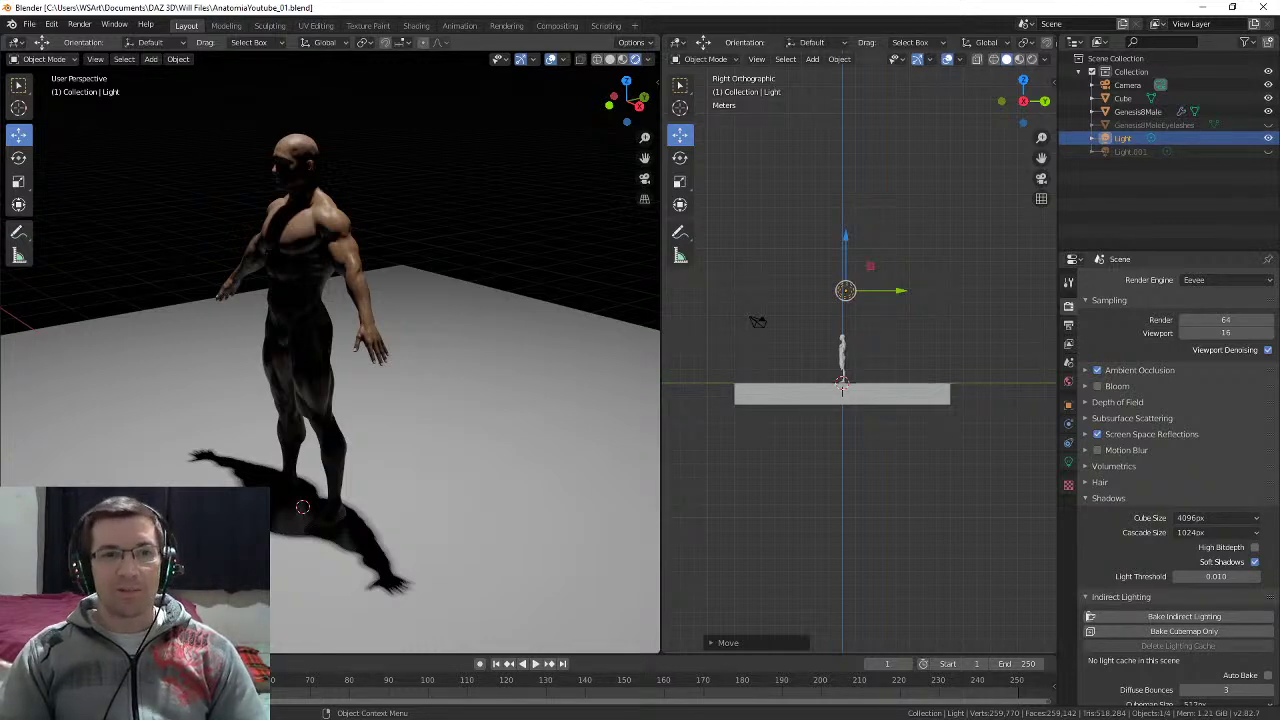
Step: Examine the light and shadow on the figure's head, shoulders and upper back up close
{"action": "middle_click_drag", "start_coordinate": [330, 360], "coordinate": [388, 446]}
{"action": "middle_click_drag", "start_coordinate": [388, 446], "coordinate": [300, 452]}
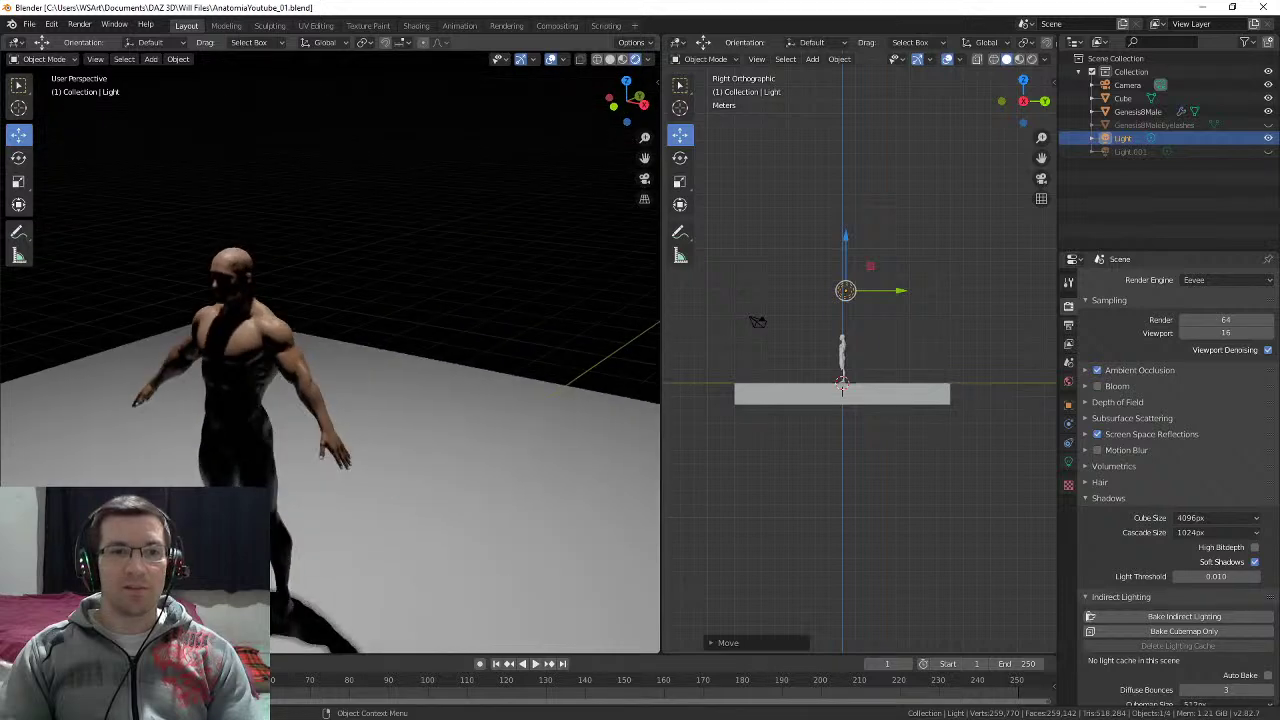
{"action": "scroll", "coordinate": [300, 440], "scroll_direction": "up", "scroll_amount": 4}
{"action": "middle_click_drag", "start_coordinate": [300, 400], "coordinate": [380, 458], "text": "shift"}
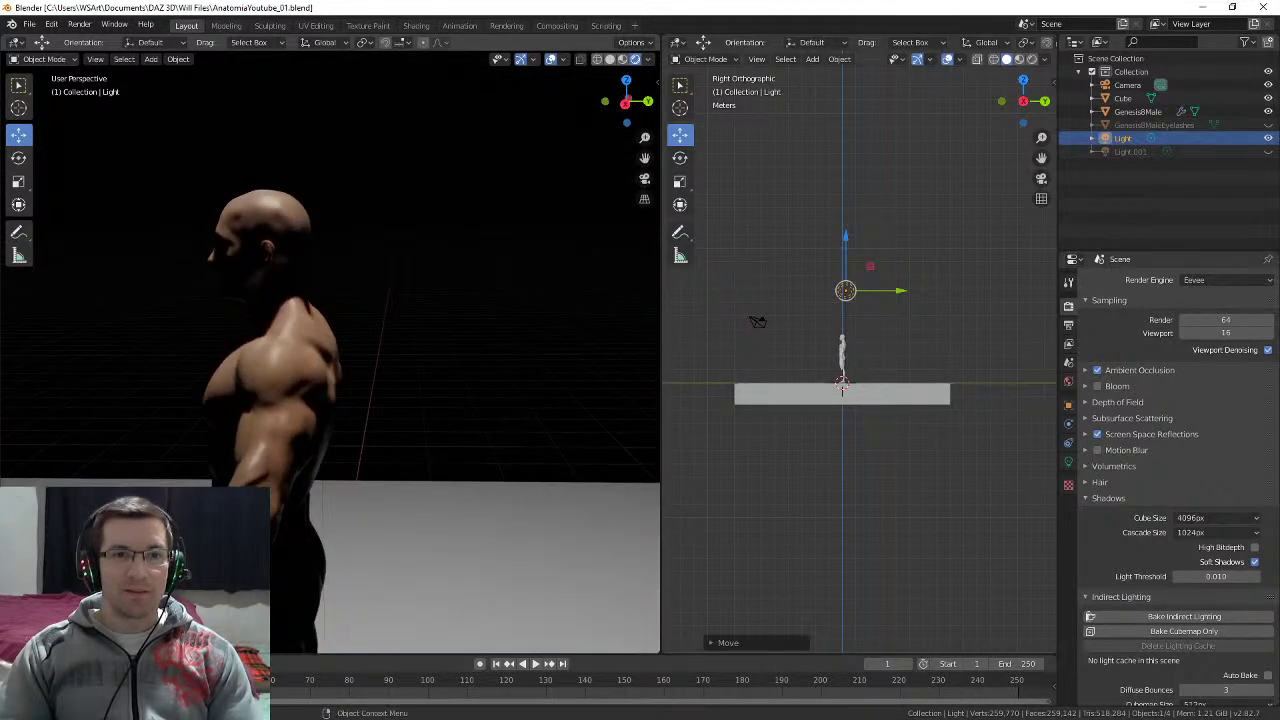
{"action": "middle_click_drag", "start_coordinate": [365, 290], "coordinate": [285, 285]}
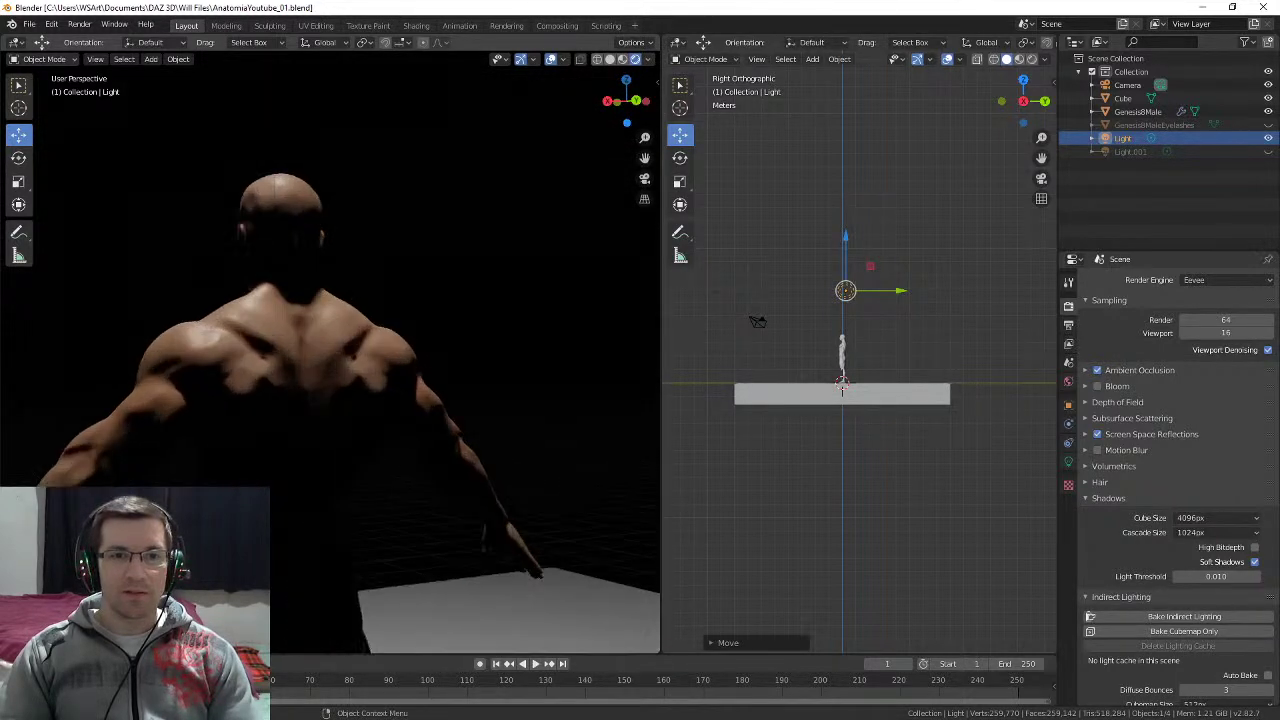
{"action": "scroll", "coordinate": [285, 285], "scroll_direction": "up", "scroll_amount": 8}
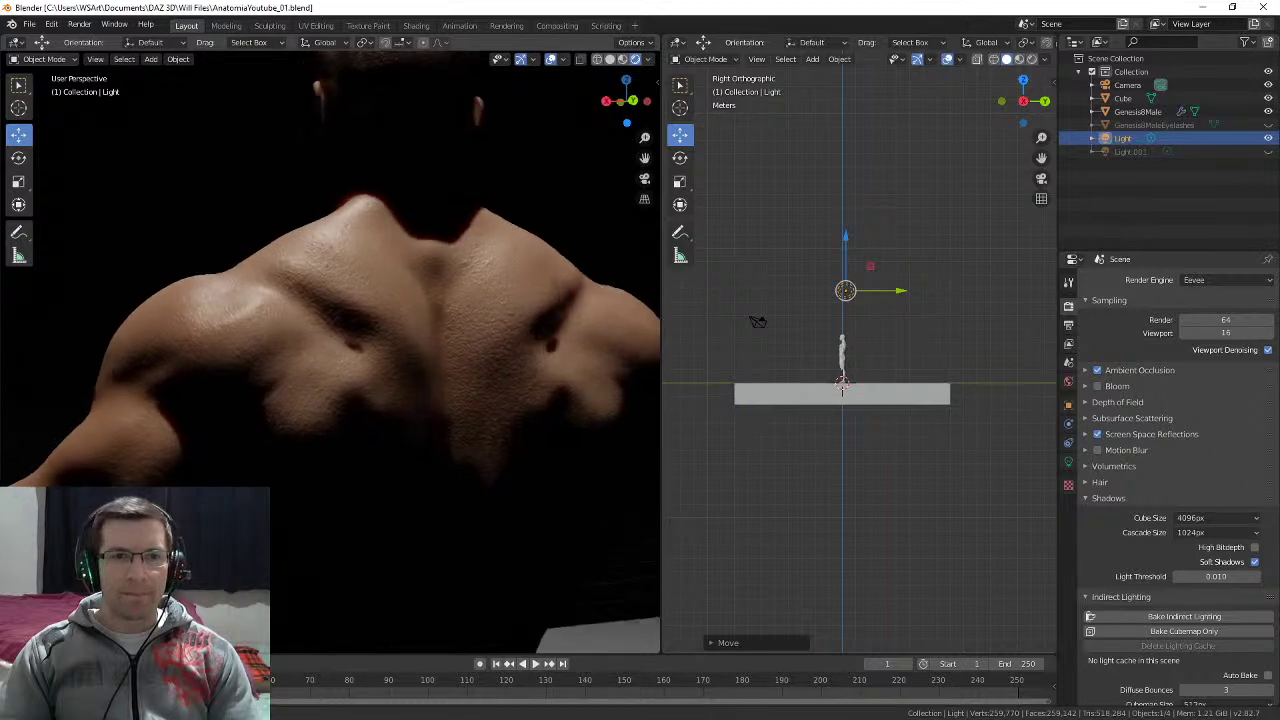
{"action": "middle_click_drag", "start_coordinate": [400, 330], "coordinate": [300, 325]}
{"action": "scroll", "coordinate": [300, 325], "scroll_direction": "up", "scroll_amount": 4}
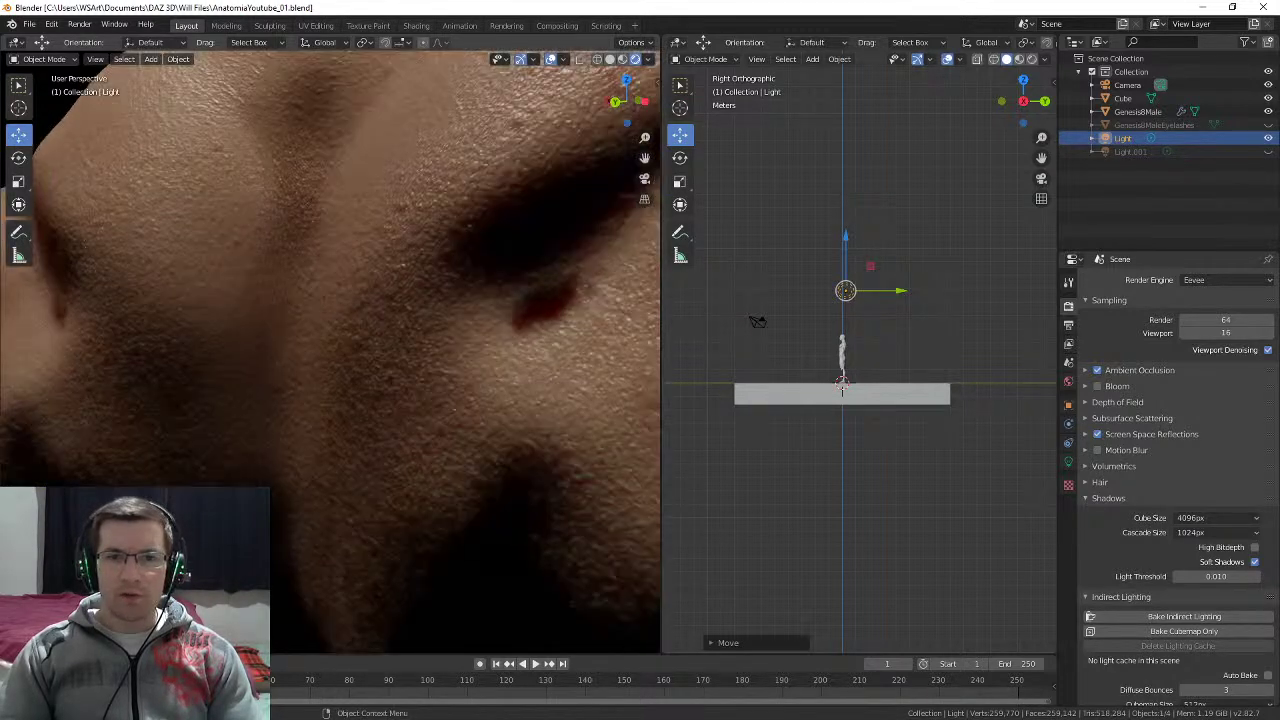
{"action": "scroll", "coordinate": [330, 350], "scroll_direction": "down", "scroll_amount": 1}
{"action": "scroll", "coordinate": [330, 350], "scroll_direction": "down", "scroll_amount": 3}
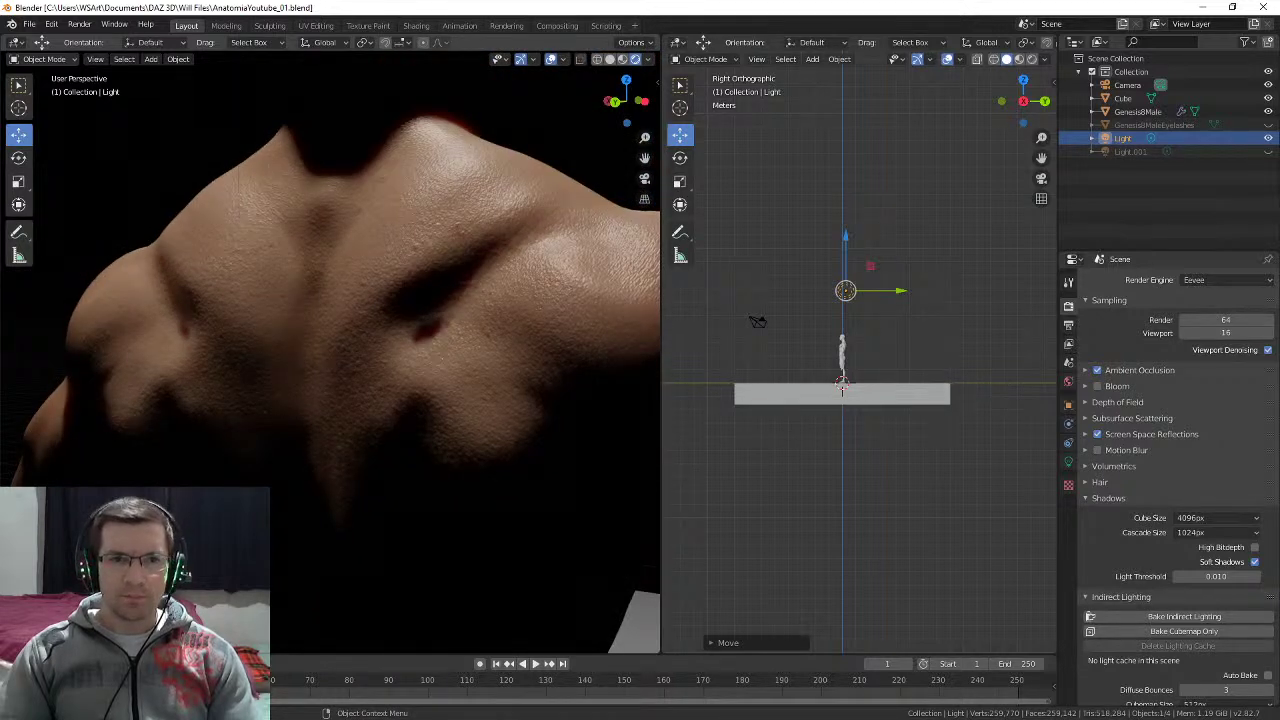
{"action": "middle_click_drag", "start_coordinate": [270, 340], "coordinate": [200, 325]}
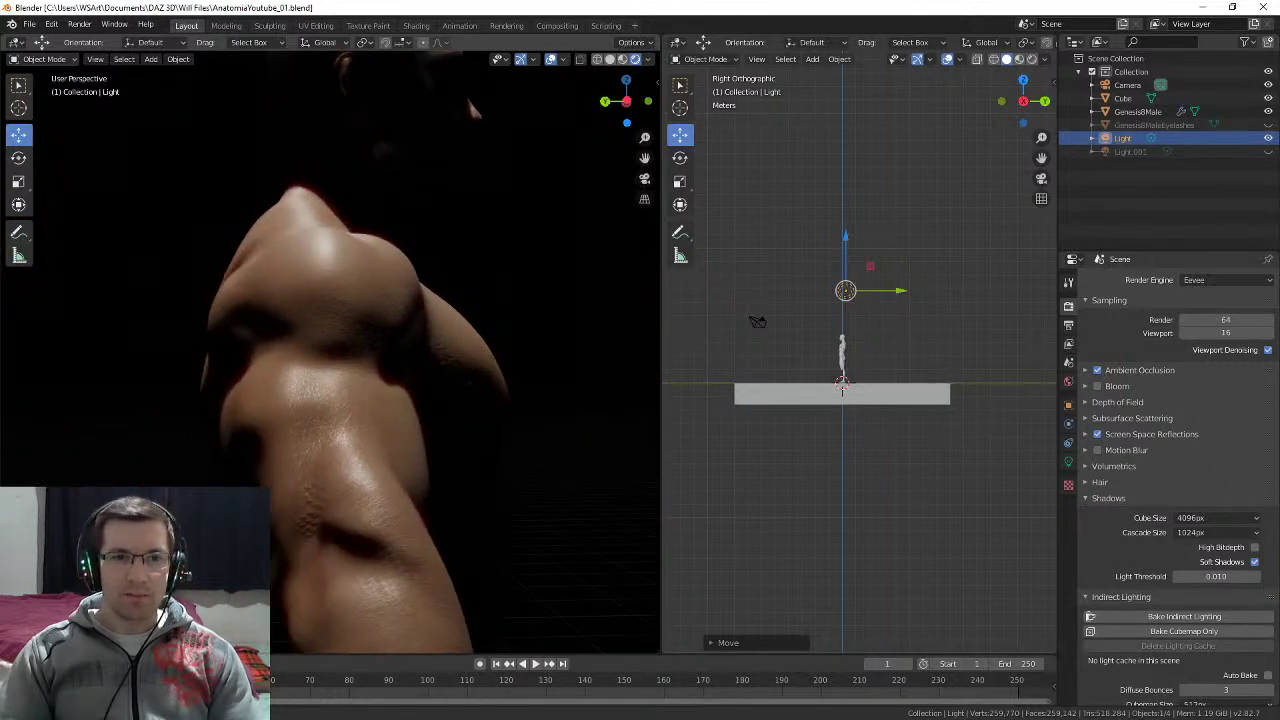
{"action": "middle_click_drag", "start_coordinate": [365, 350], "coordinate": [328, 445]}
{"action": "scroll", "coordinate": [372, 332], "scroll_direction": "down", "scroll_amount": 1}
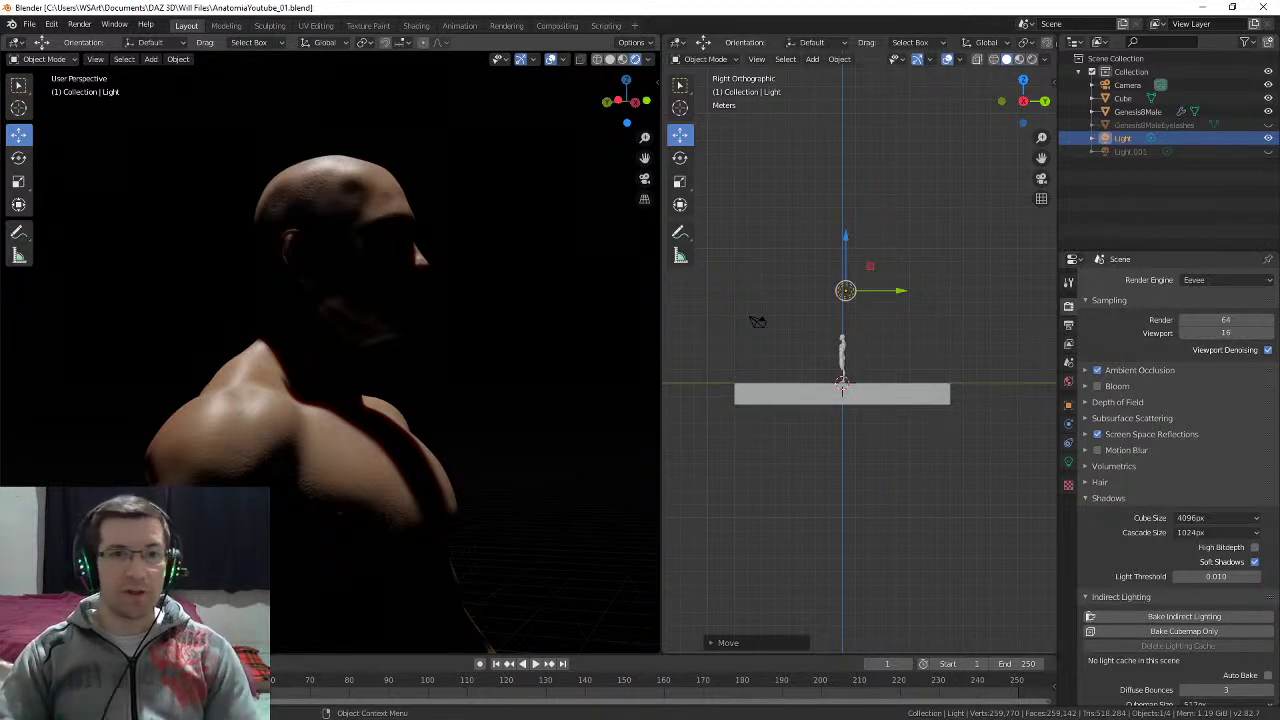
{"action": "scroll", "coordinate": [330, 352], "scroll_direction": "down", "scroll_amount": 3}
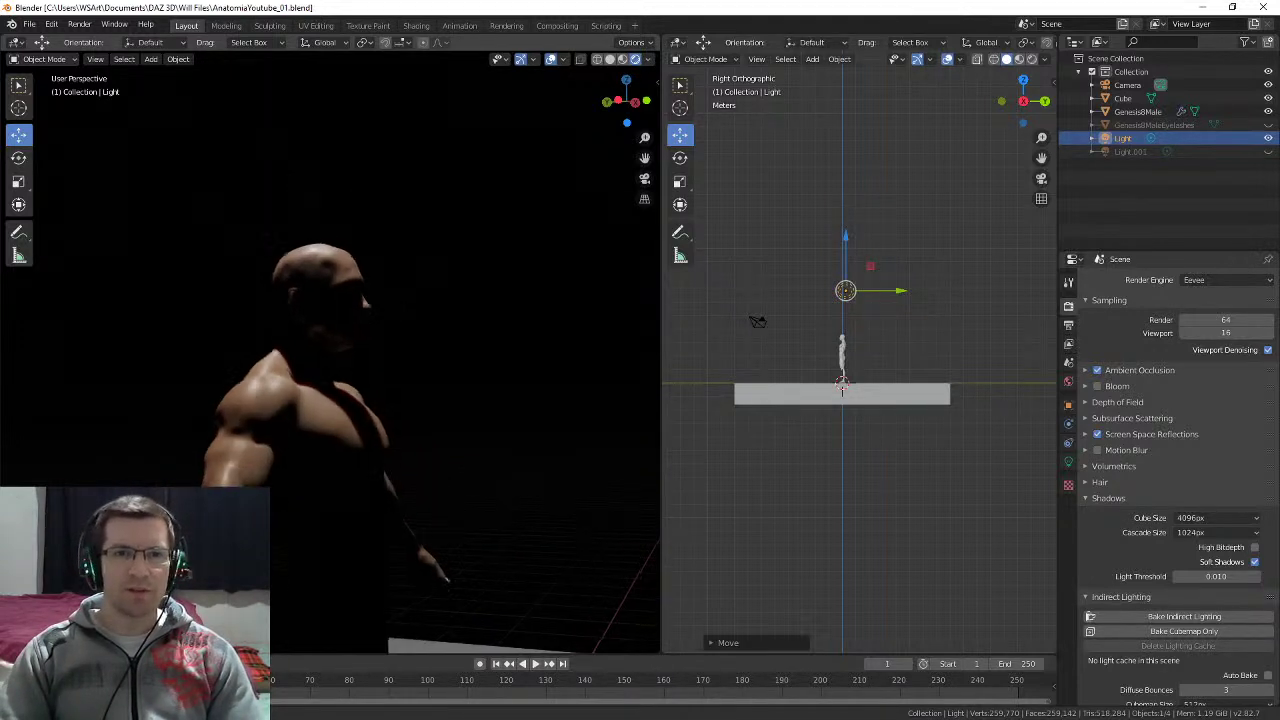
Step: Examine the forearm, hand and fingernails up close in the rendered view
{"action": "middle_click_drag", "start_coordinate": [330, 352], "coordinate": [468, 335]}
{"action": "scroll", "coordinate": [330, 352], "scroll_direction": "up", "scroll_amount": 4}
{"action": "middle_click_drag", "start_coordinate": [330, 352], "coordinate": [342, 350]}
{"action": "middle_click_drag", "start_coordinate": [342, 400], "coordinate": [310, 200], "text": "shift"}
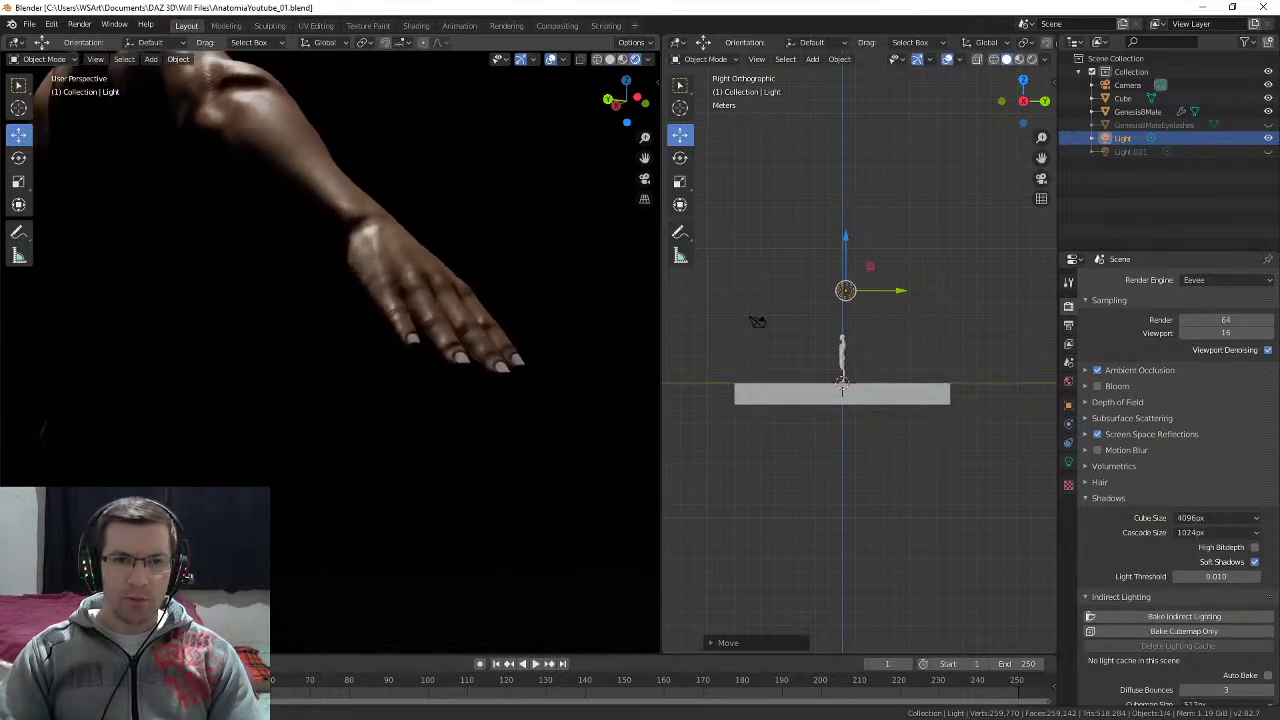
{"action": "middle_click_drag", "start_coordinate": [310, 300], "coordinate": [488, 360]}
{"action": "scroll", "coordinate": [330, 352], "scroll_direction": "up", "scroll_amount": 1}
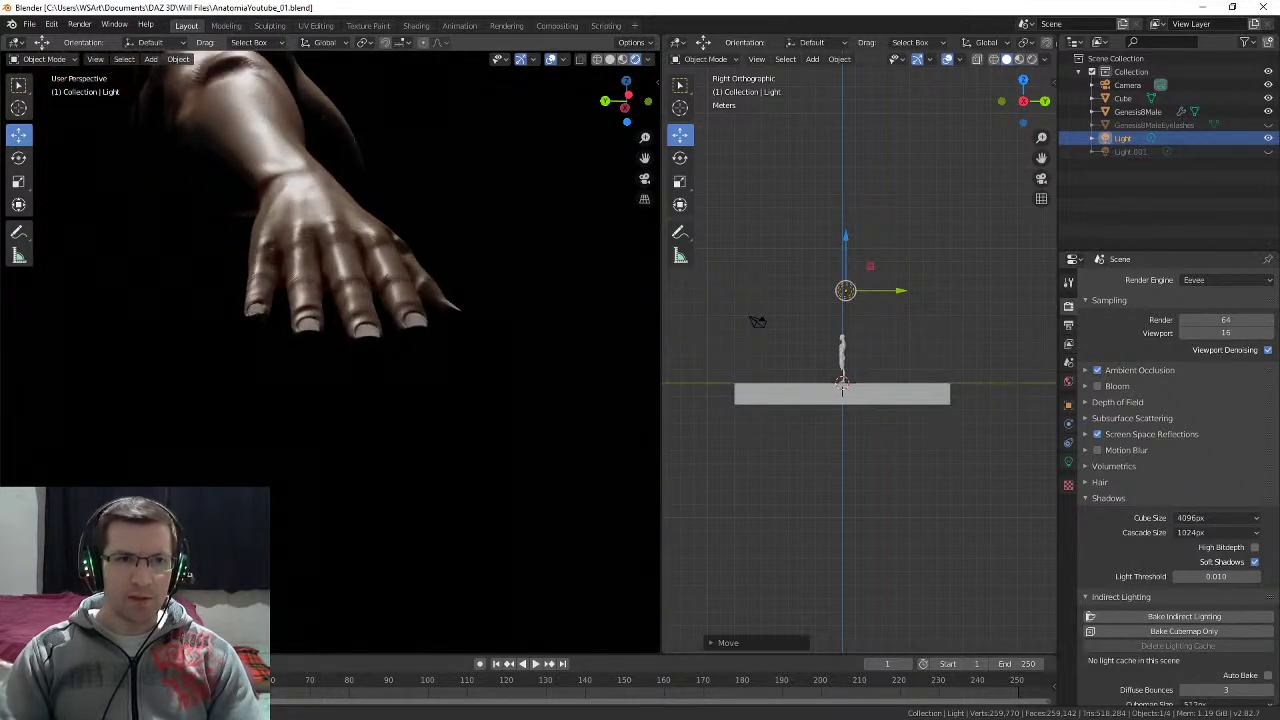
{"action": "scroll", "coordinate": [330, 352], "scroll_direction": "up", "scroll_amount": 2}
{"action": "mouse_move", "coordinate": [330, 352]}
{"action": "middle_mouse_down"}
{"action": "mouse_move", "coordinate": [338, 320]}
{"action": "mouse_move", "coordinate": [338, 342]}
{"action": "middle_mouse_up"}
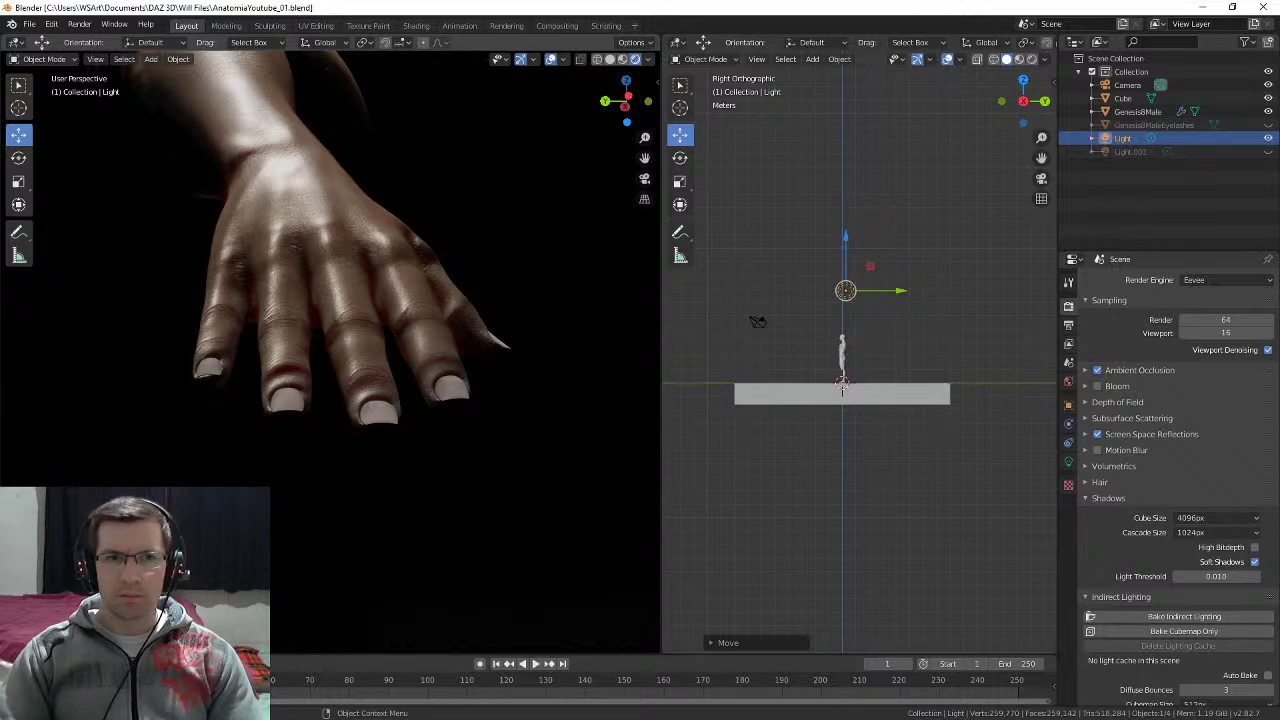
Step: Select the Genesis8Male body, pick its Fingernails material and show its nodes in the Shading workspace
{"action": "left_click", "coordinate": [338, 310]}
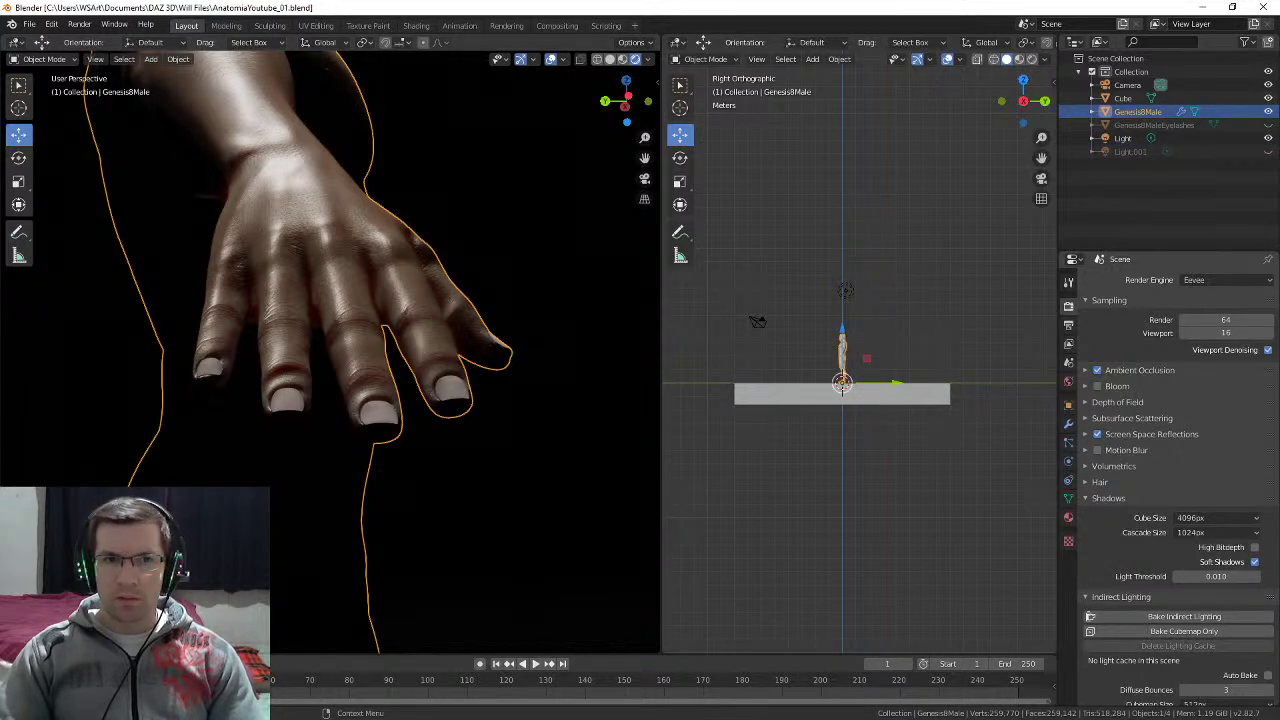
{"action": "left_click", "coordinate": [1068, 517]}
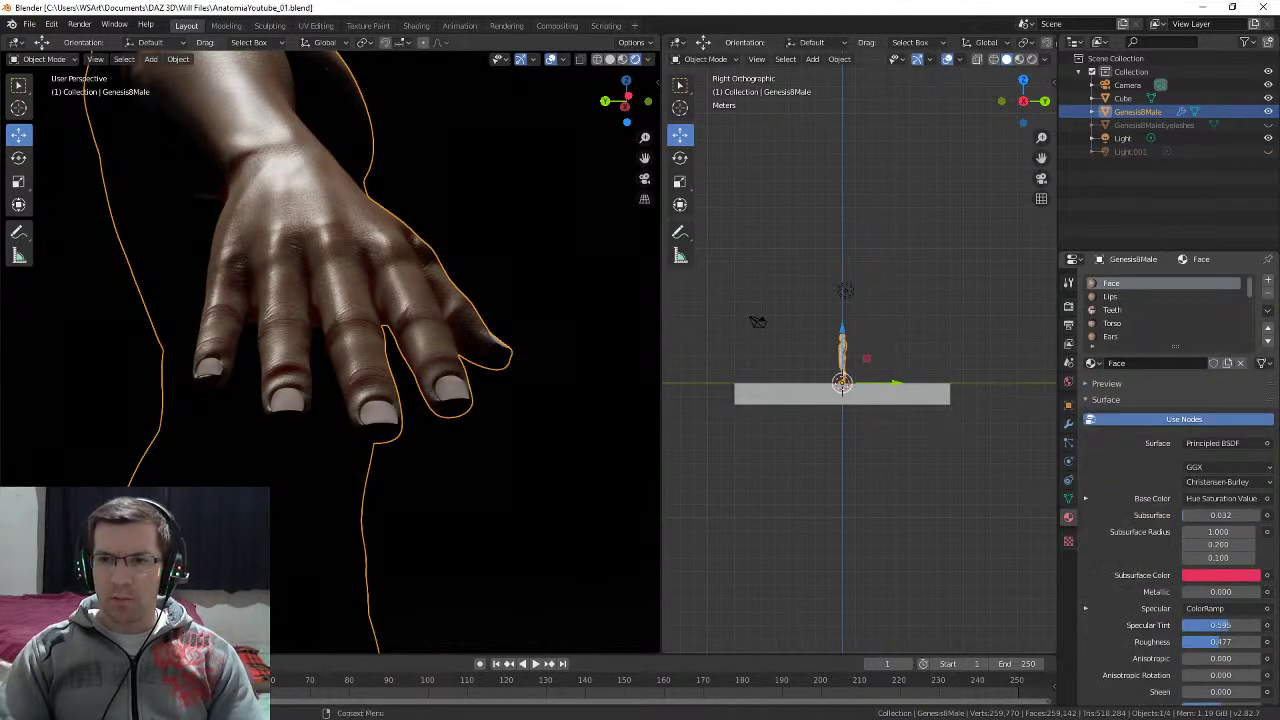
{"action": "scroll", "coordinate": [1160, 285], "scroll_direction": "down", "scroll_amount": 5}
{"action": "scroll", "coordinate": [1160, 310], "scroll_direction": "down", "scroll_amount": 4}
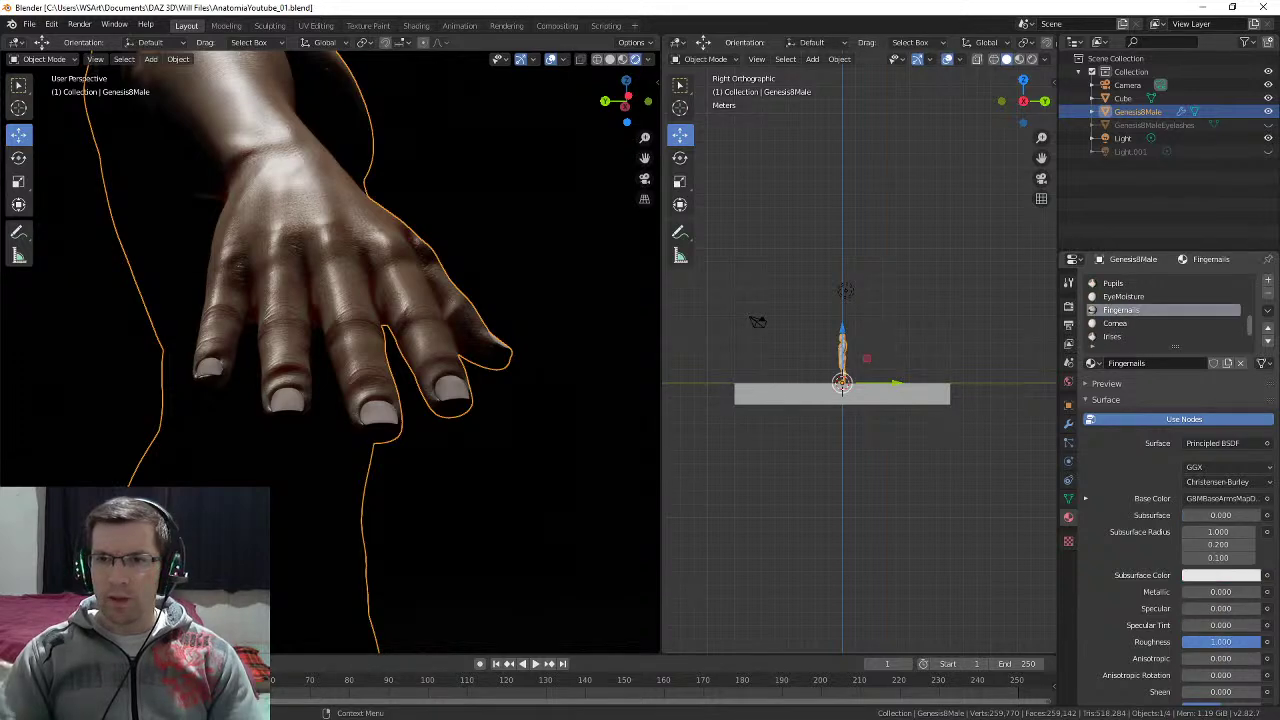
{"action": "left_click", "coordinate": [1121, 310]}
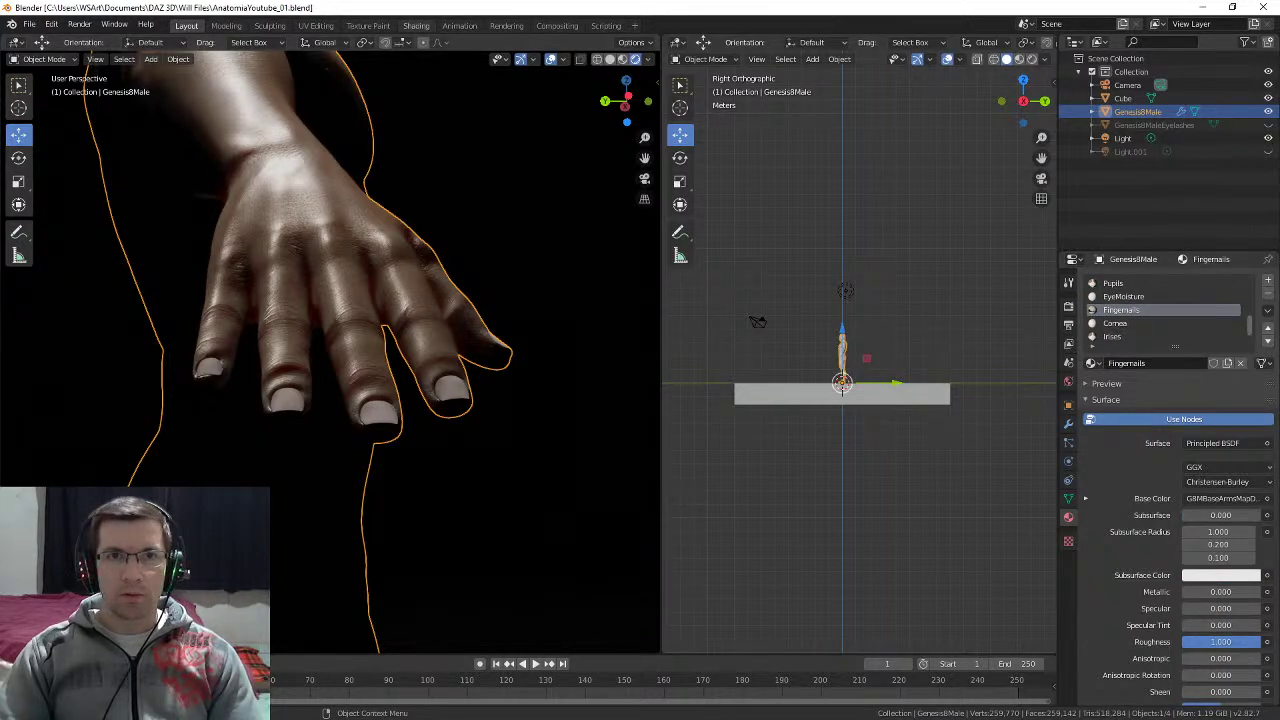
{"action": "left_click", "coordinate": [416, 25]}
{"action": "scroll", "coordinate": [630, 570], "scroll_direction": "down", "scroll_amount": 7}
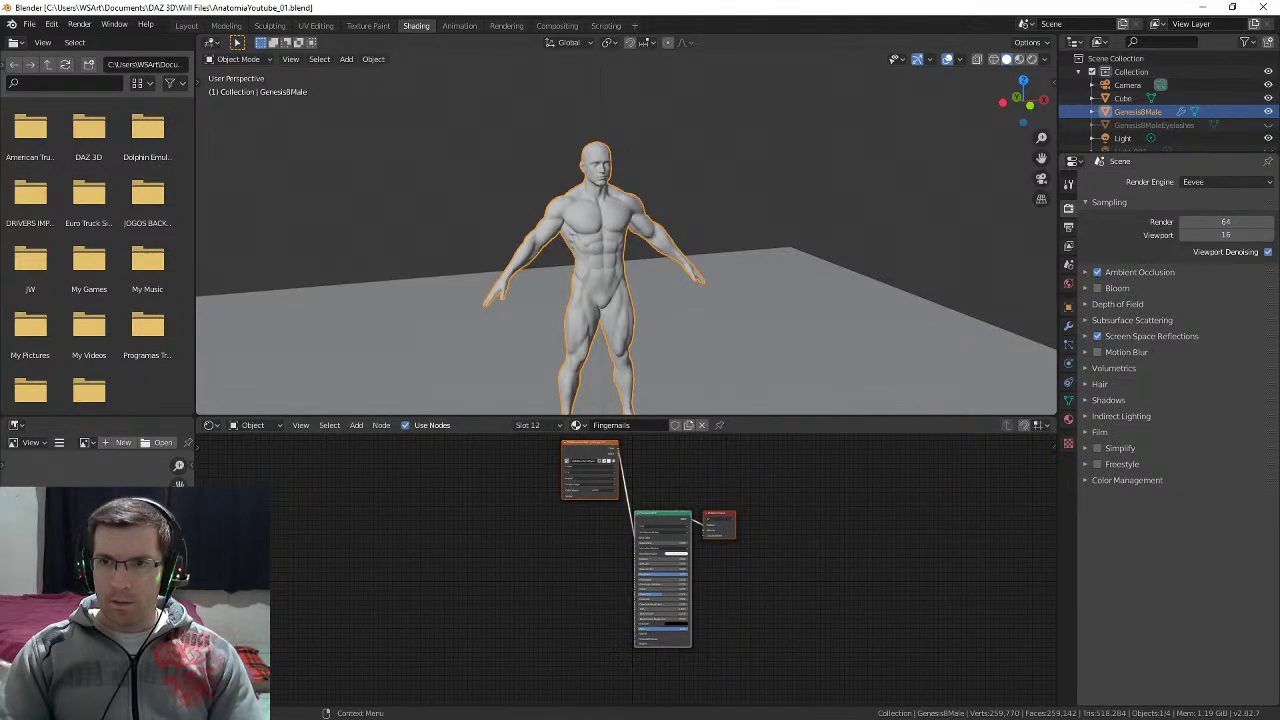
Step: Select the Arms material of the body and copy all of its shader nodes
{"action": "left_click", "coordinate": [1068, 420]}
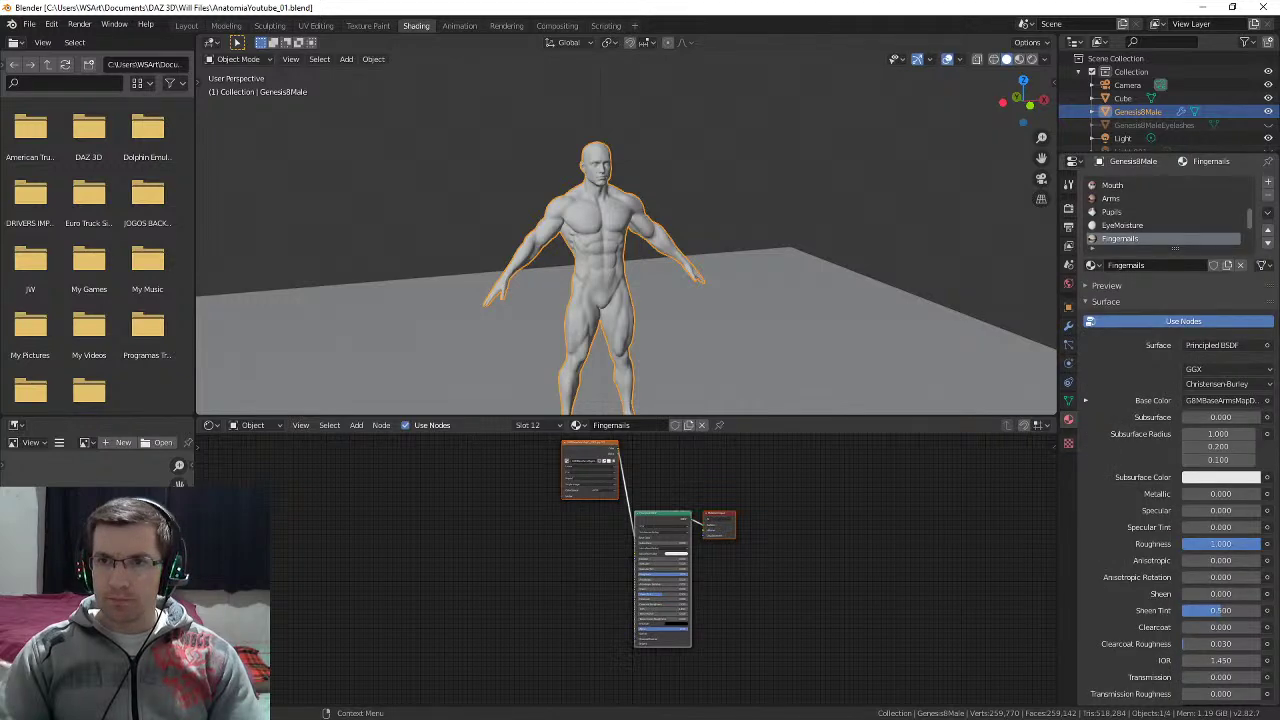
{"action": "left_click", "coordinate": [1112, 199]}
{"action": "scroll", "coordinate": [625, 568], "scroll_direction": "down", "scroll_amount": 4}
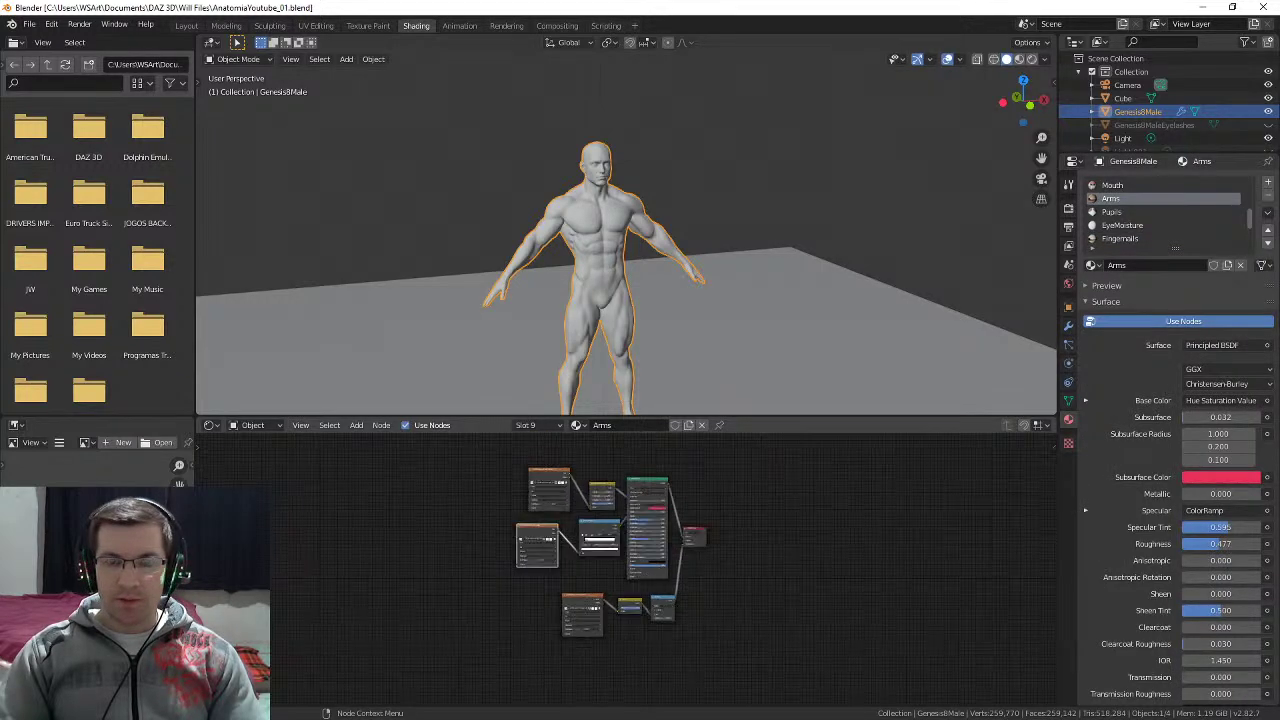
{"action": "left_click_drag", "start_coordinate": [481, 449], "coordinate": [746, 664]}
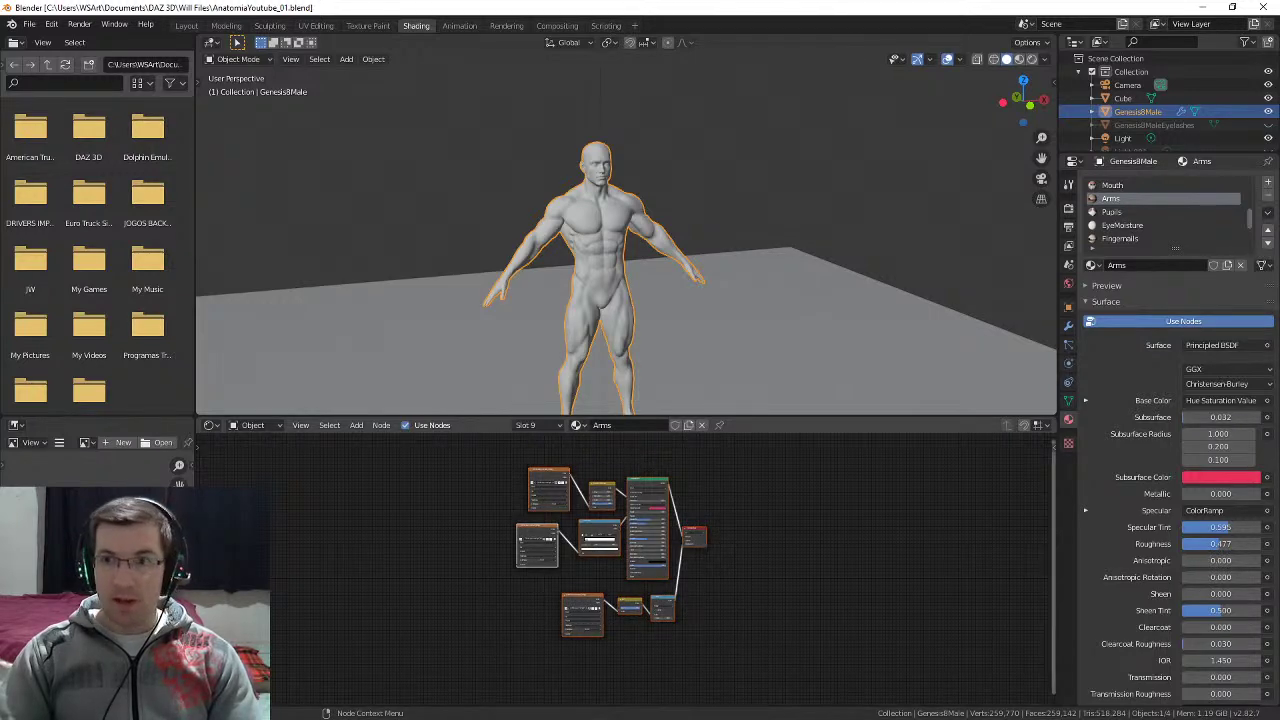
Step: Replace all shader nodes of the Fingernails material with the copied Arms material nodes
{"action": "scroll", "coordinate": [1165, 211], "scroll_direction": "down", "scroll_amount": 3}
{"action": "scroll", "coordinate": [1150, 212], "scroll_direction": "up", "scroll_amount": 1}
{"action": "left_click", "coordinate": [1140, 212]}
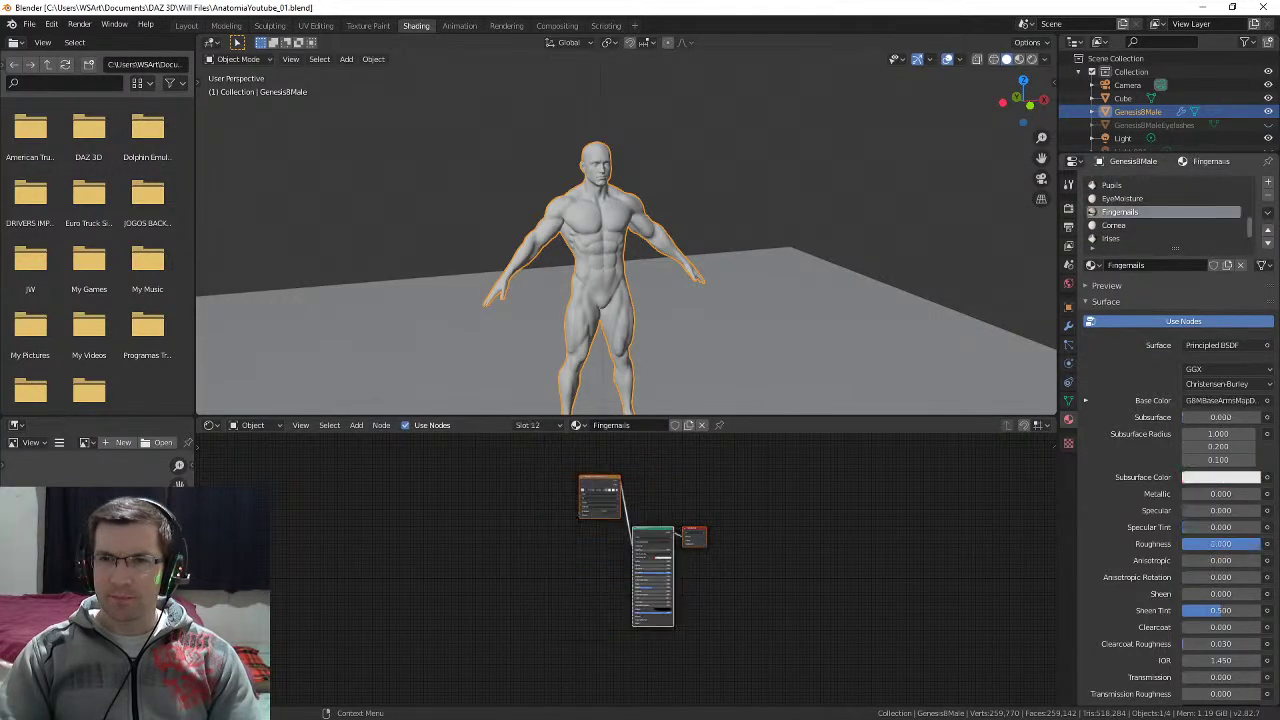
{"action": "left_click_drag", "start_coordinate": [537, 457], "coordinate": [807, 669]}
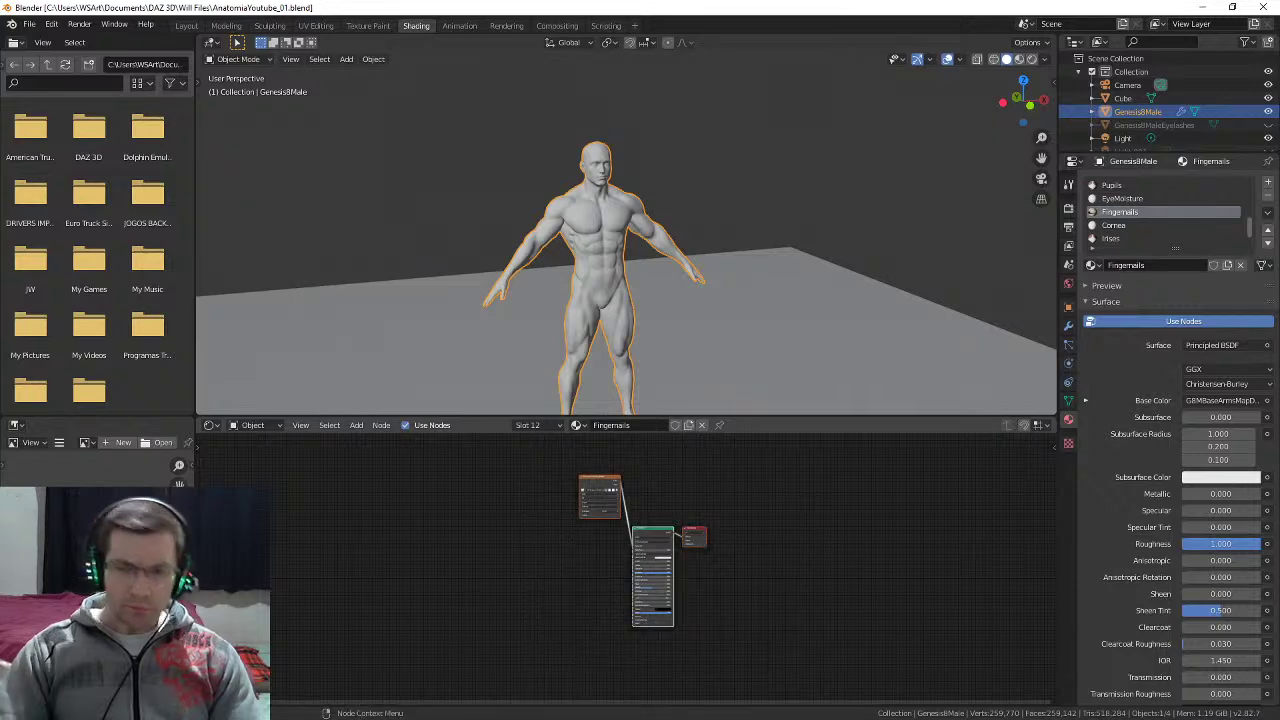
{"action": "key", "text": "Delete"}
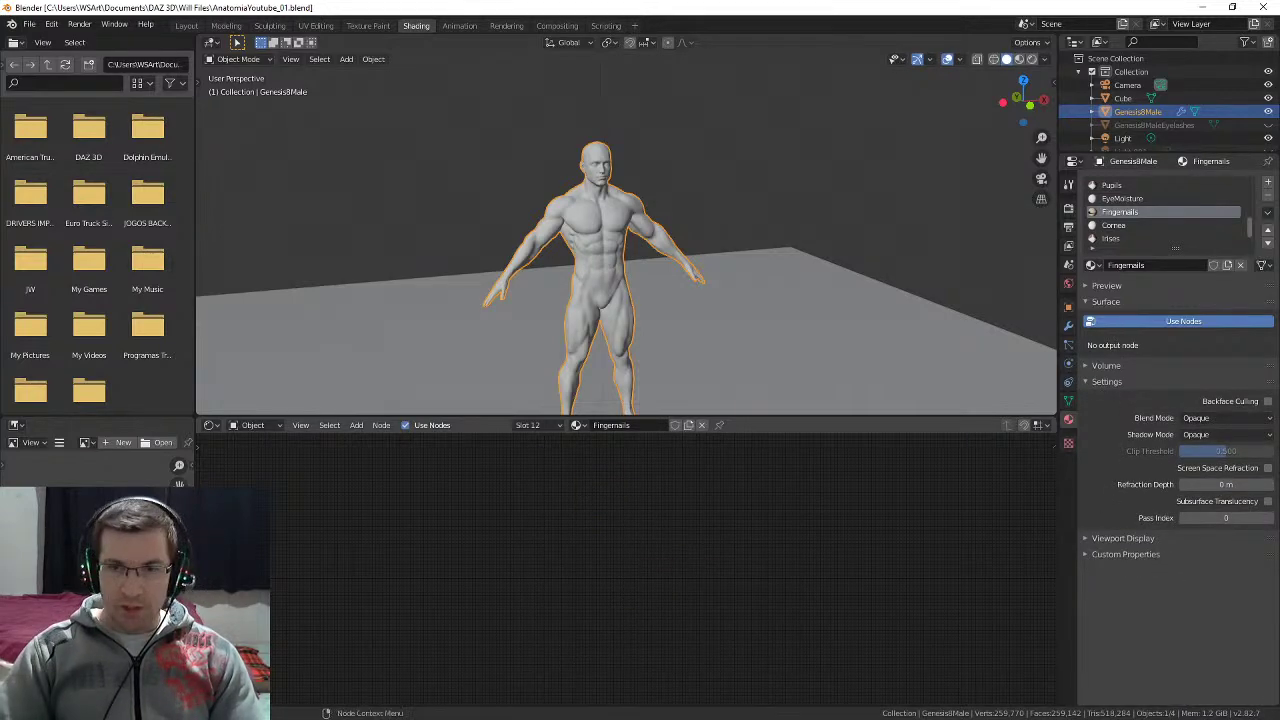
{"action": "key", "text": "ctrl+z"}
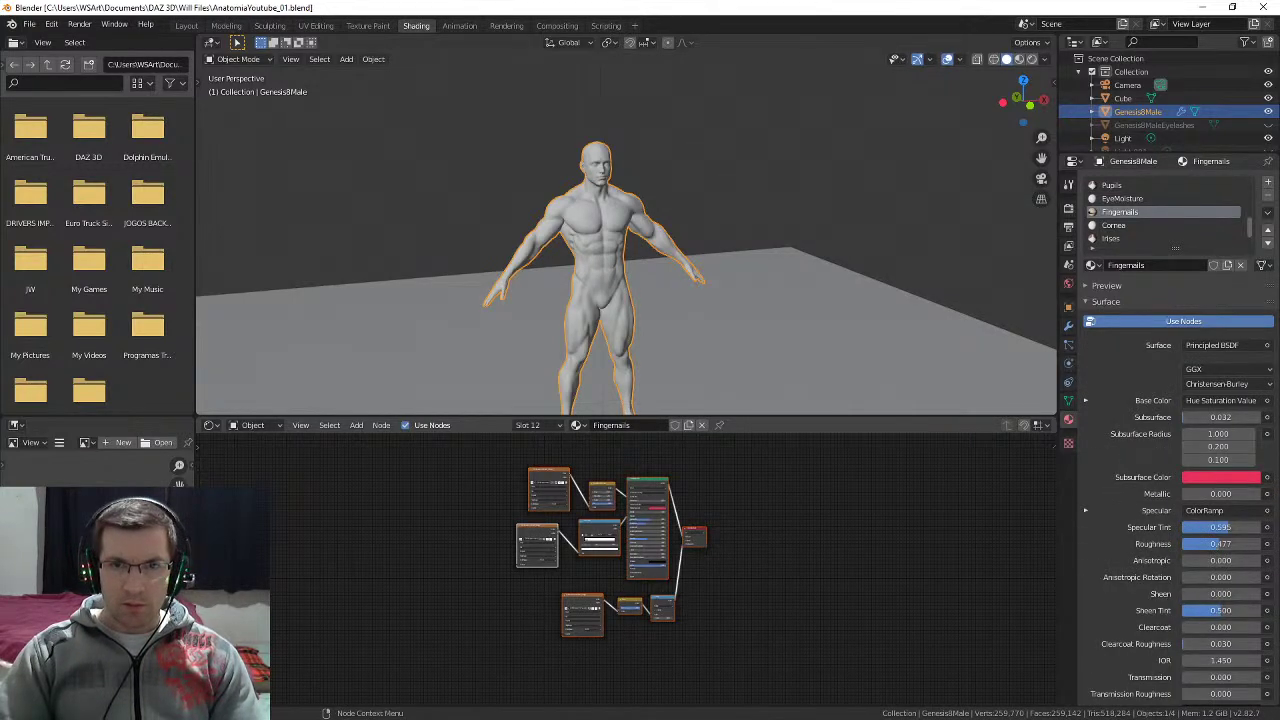
Step: Lower the Fingernails material's Principled BSDF roughness to 0.227 and save the file
{"action": "scroll", "coordinate": [502, 583], "scroll_direction": "up", "scroll_amount": 5}
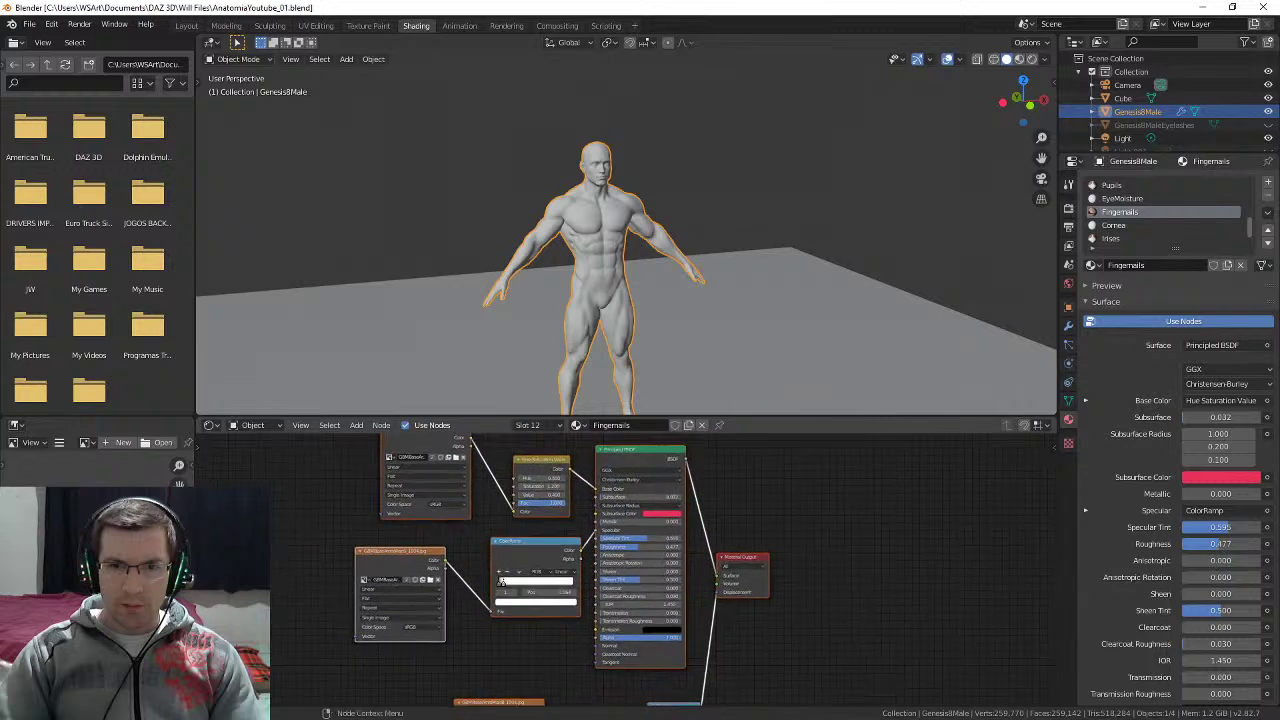
{"action": "scroll", "coordinate": [631, 574], "scroll_direction": "up", "scroll_amount": 1}
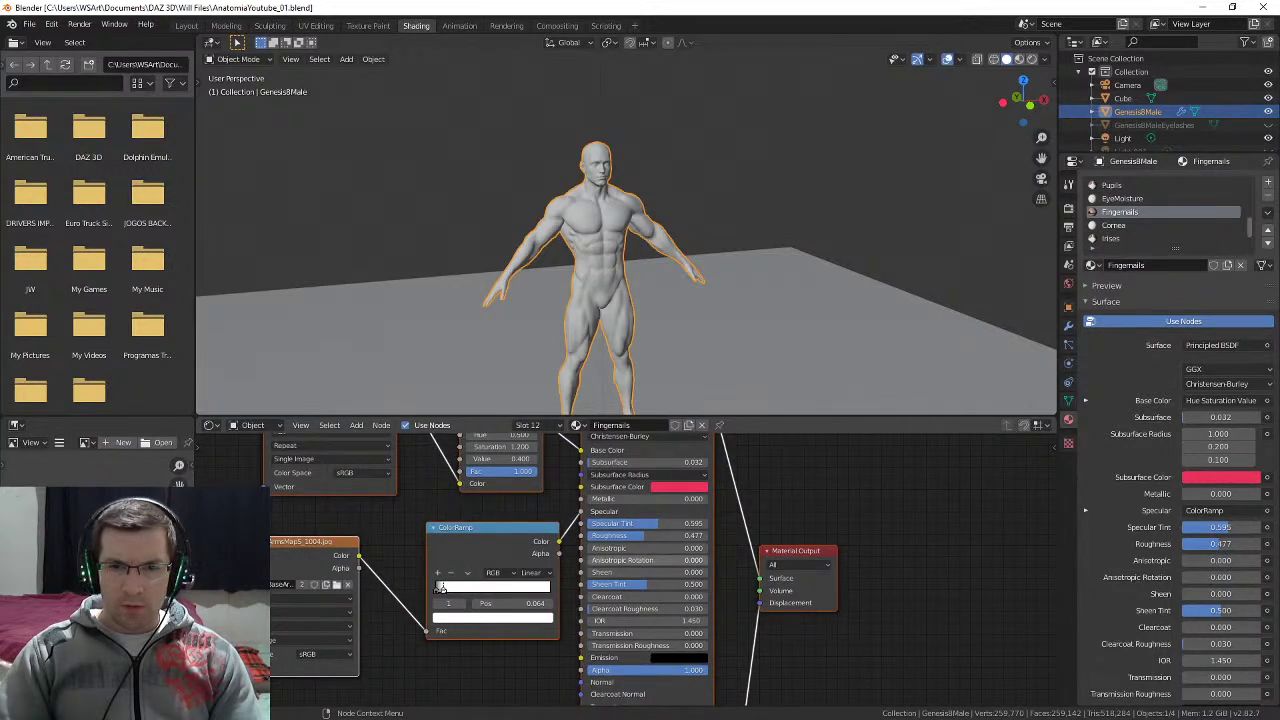
{"action": "scroll", "coordinate": [631, 574], "scroll_direction": "up", "scroll_amount": 1}
{"action": "left_click_drag", "start_coordinate": [648, 533], "coordinate": [615, 533]}
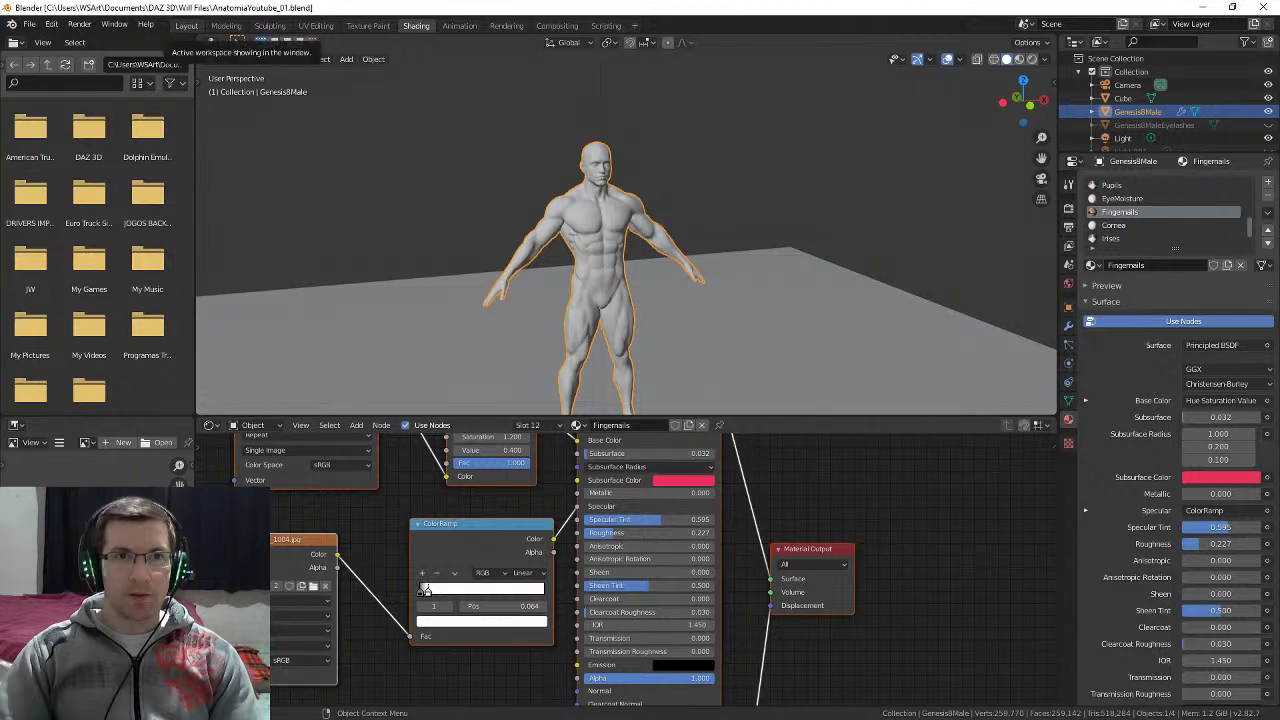
{"action": "key", "text": "ctrl+s"}
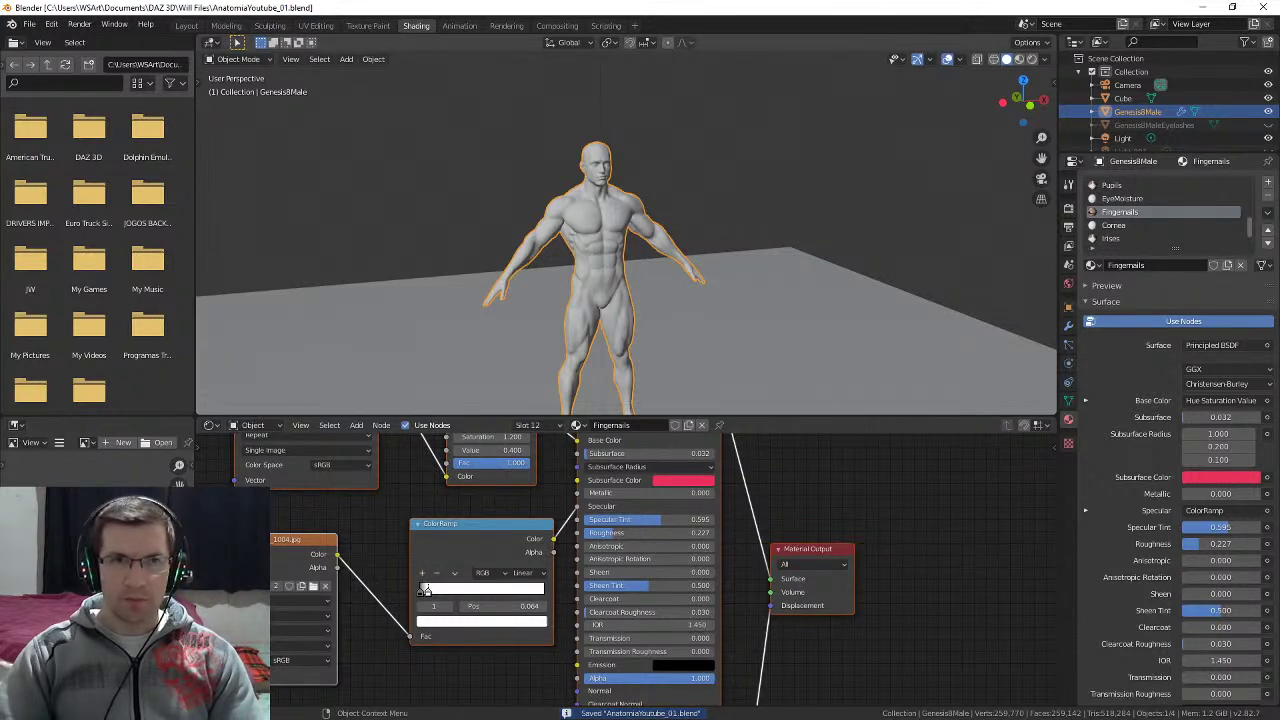
Step: Delete the duplicate Layout.001 workspace and return to the Layout workspace with the rendered hand view
{"action": "left_click", "coordinate": [187, 26]}
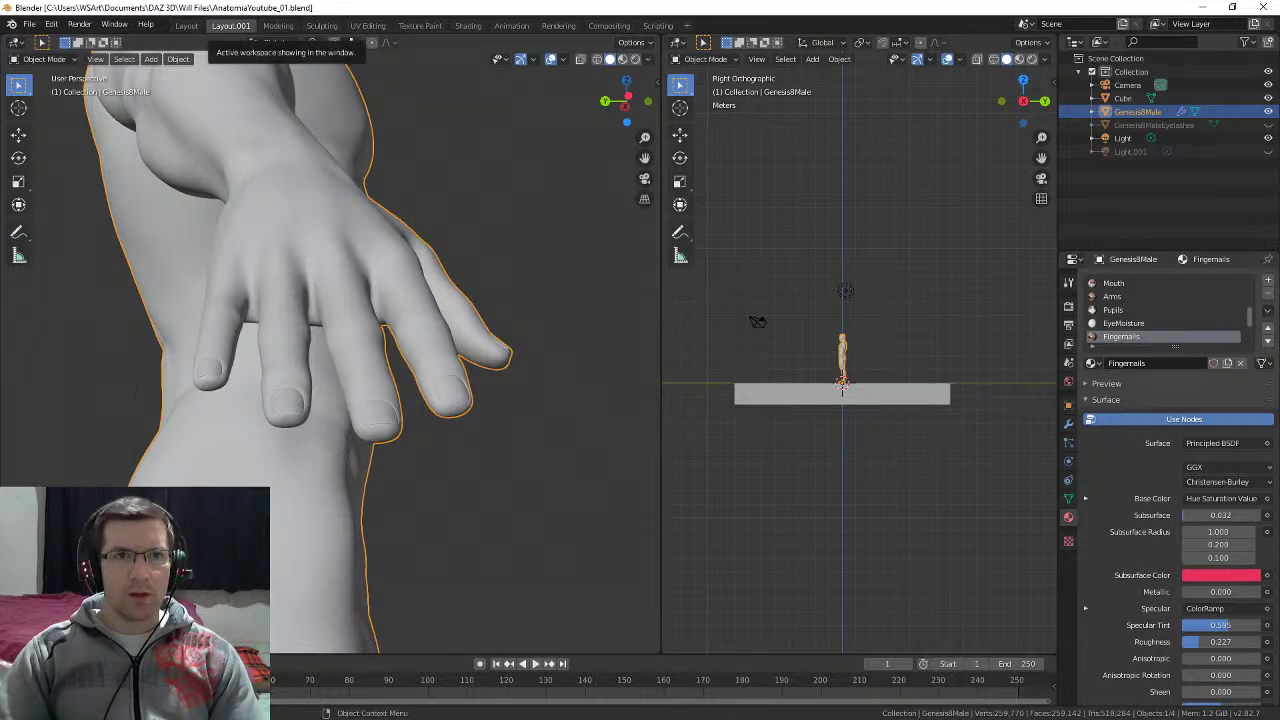
{"action": "right_click", "coordinate": [231, 25]}
{"action": "left_click", "coordinate": [146, 63]}
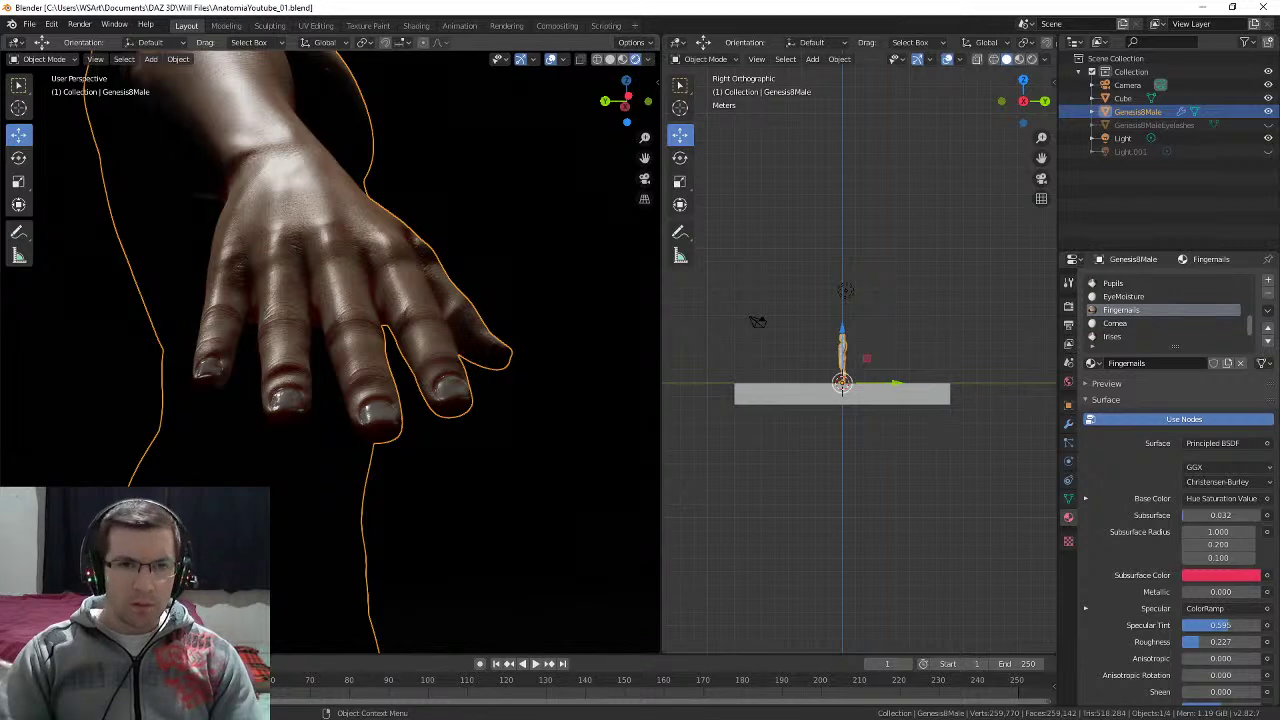
Step: Examine the rendered hand up close, checking the fingernails, knuckles and skin texture from several angles
{"action": "mouse_move", "coordinate": [350, 270]}
{"action": "middle_mouse_down"}
{"action": "mouse_move", "coordinate": [318, 267]}
{"action": "mouse_move", "coordinate": [386, 266]}
{"action": "mouse_move", "coordinate": [340, 265]}
{"action": "middle_mouse_up"}
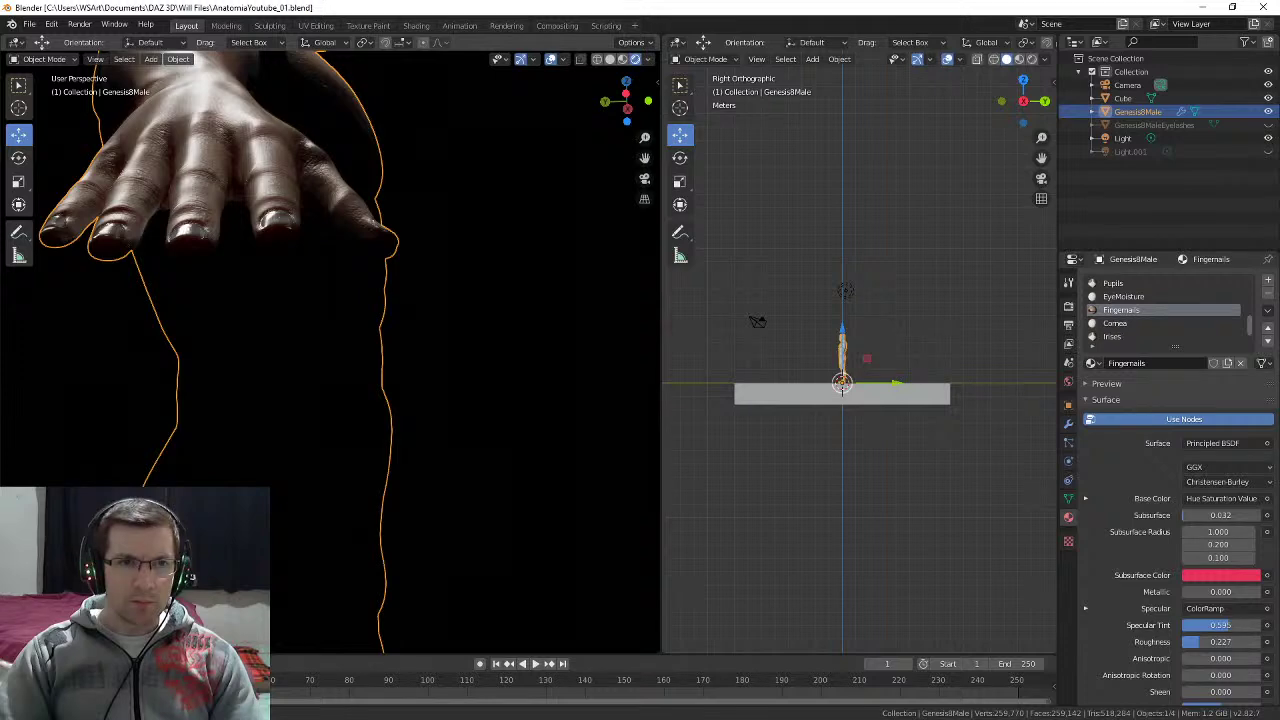
{"action": "middle_click_drag", "start_coordinate": [96, 110], "coordinate": [130, 62]}
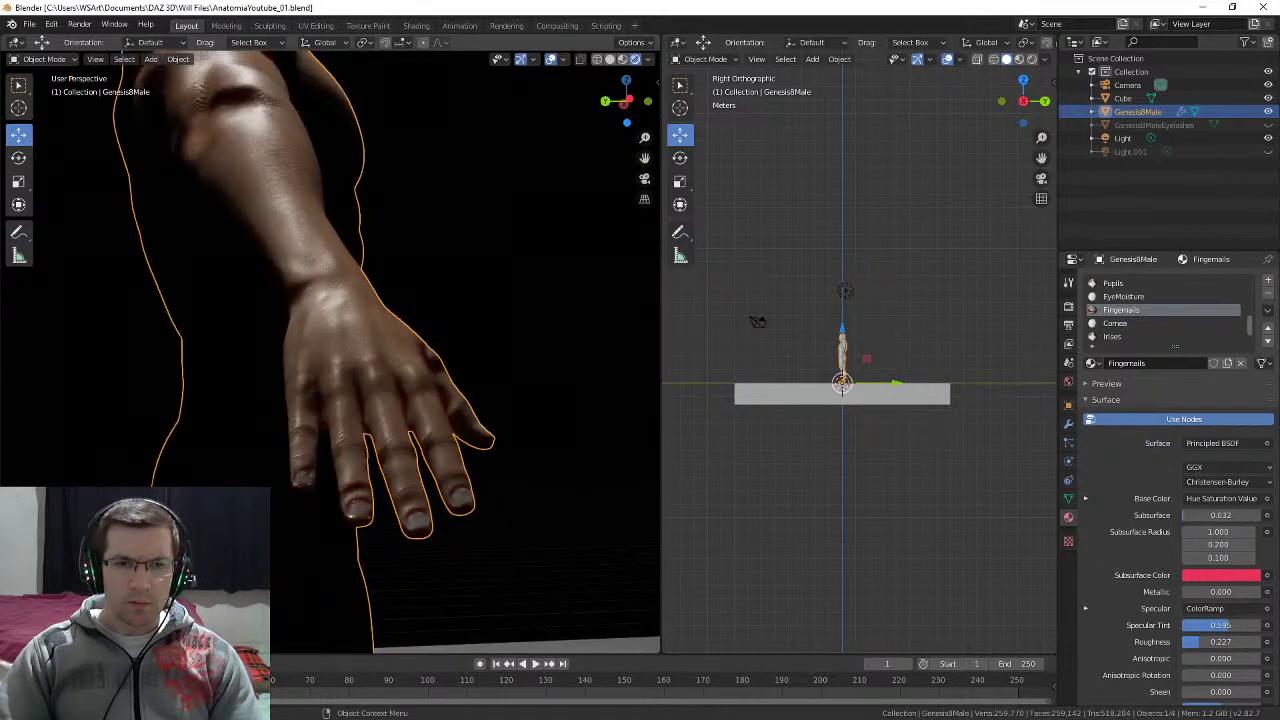
{"action": "middle_click_drag", "start_coordinate": [400, 400], "coordinate": [372, 298]}
{"action": "scroll", "coordinate": [370, 280], "scroll_direction": "up", "scroll_amount": 2}
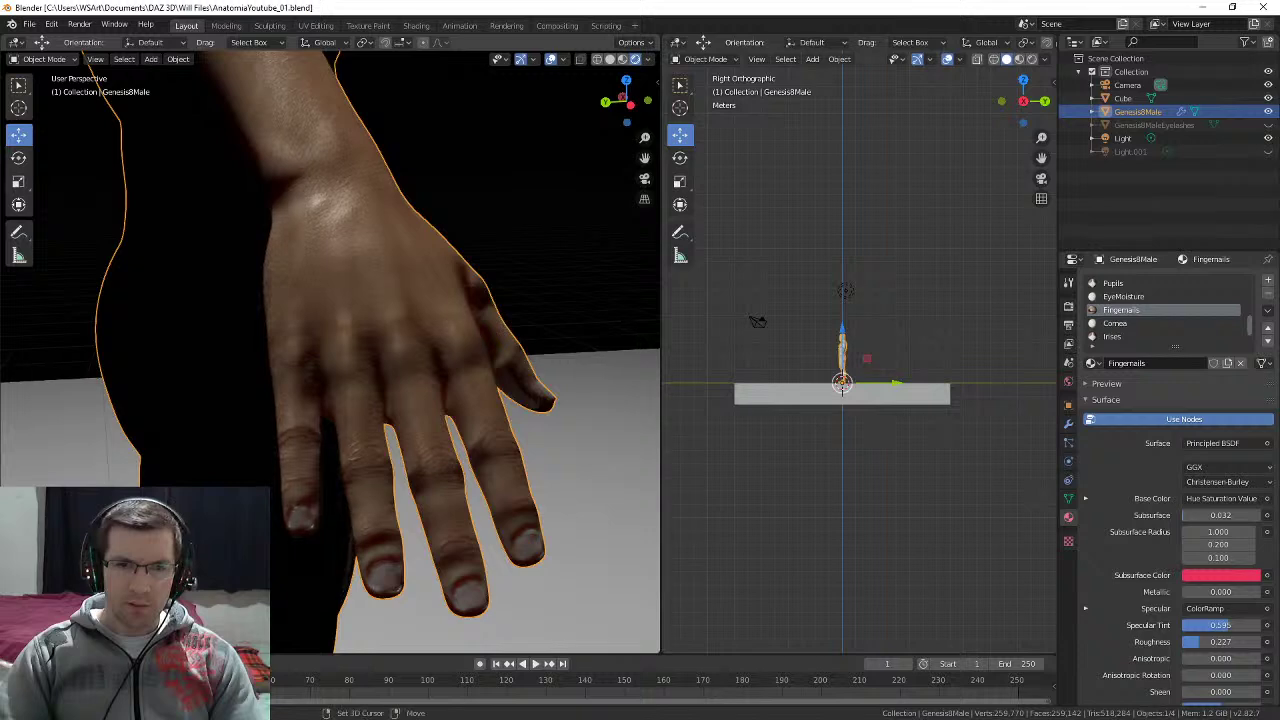
{"action": "middle_click_drag", "start_coordinate": [385, 430], "coordinate": [344, 285], "text": "shift"}
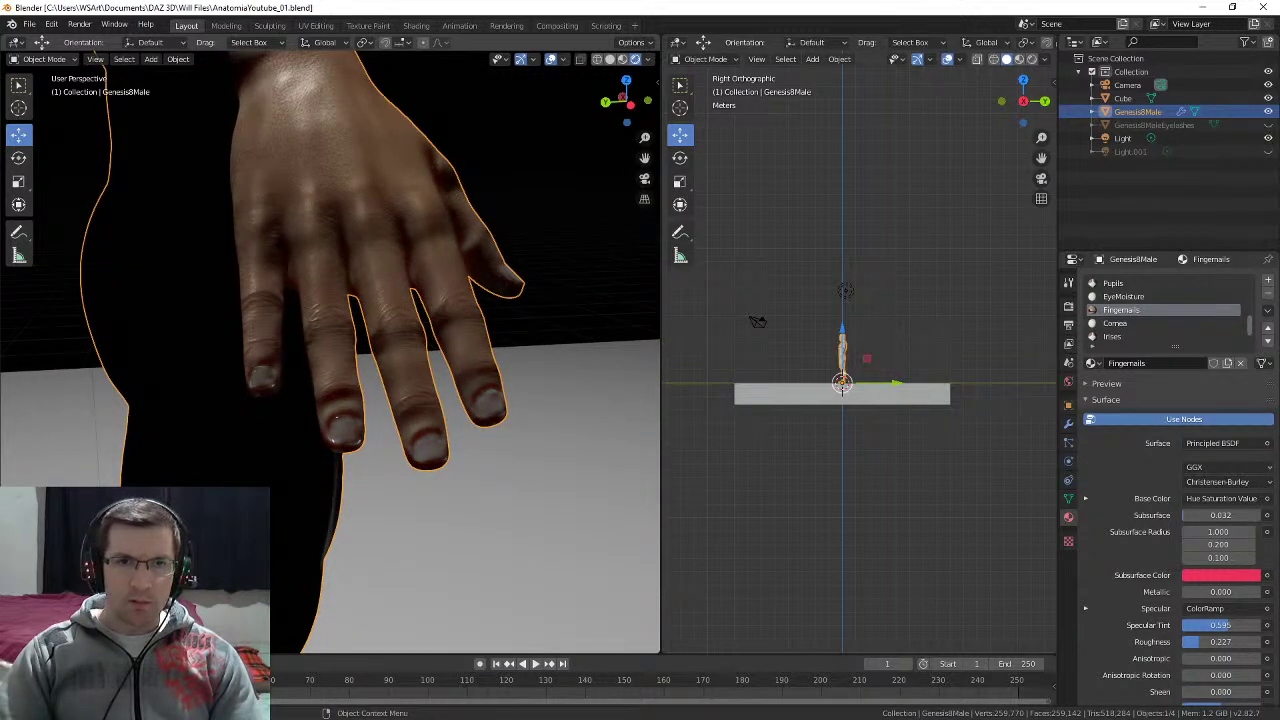
{"action": "scroll", "coordinate": [330, 350], "scroll_direction": "up", "scroll_amount": 6}
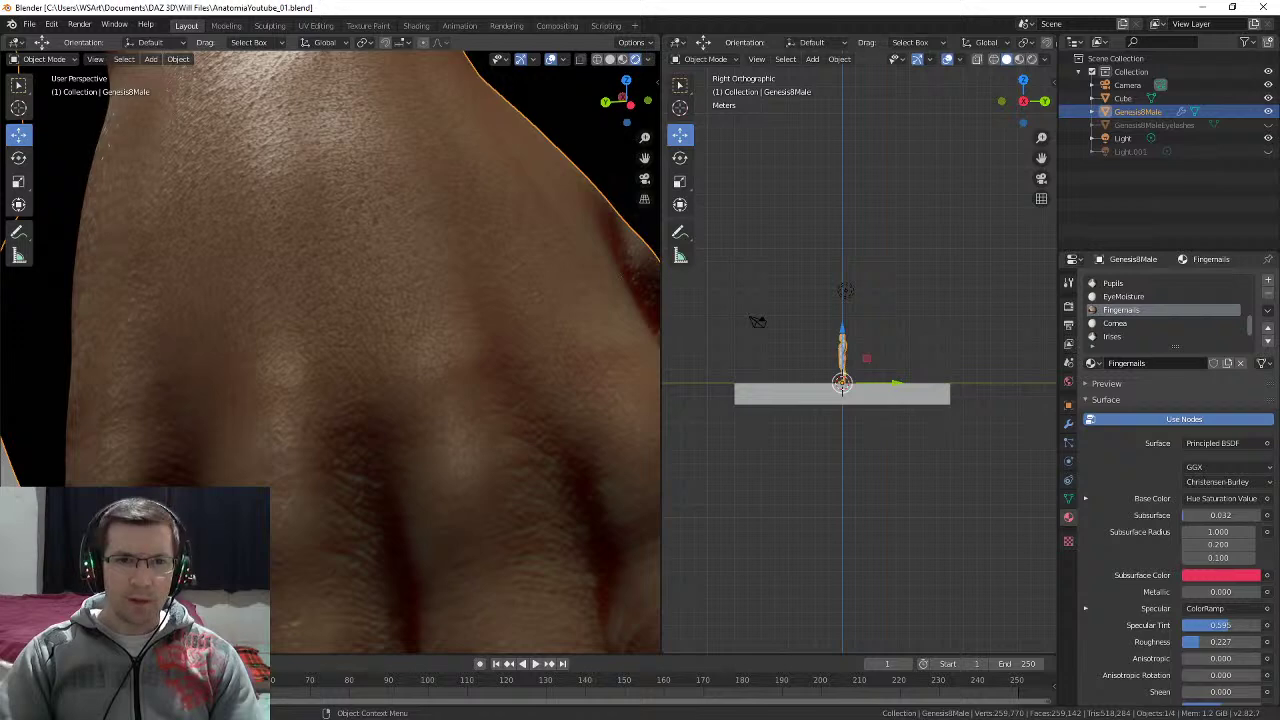
{"action": "scroll", "coordinate": [330, 350], "scroll_direction": "down", "scroll_amount": 3}
{"action": "scroll", "coordinate": [330, 350], "scroll_direction": "up", "scroll_amount": 4}
{"action": "scroll", "coordinate": [330, 350], "scroll_direction": "down", "scroll_amount": 1}
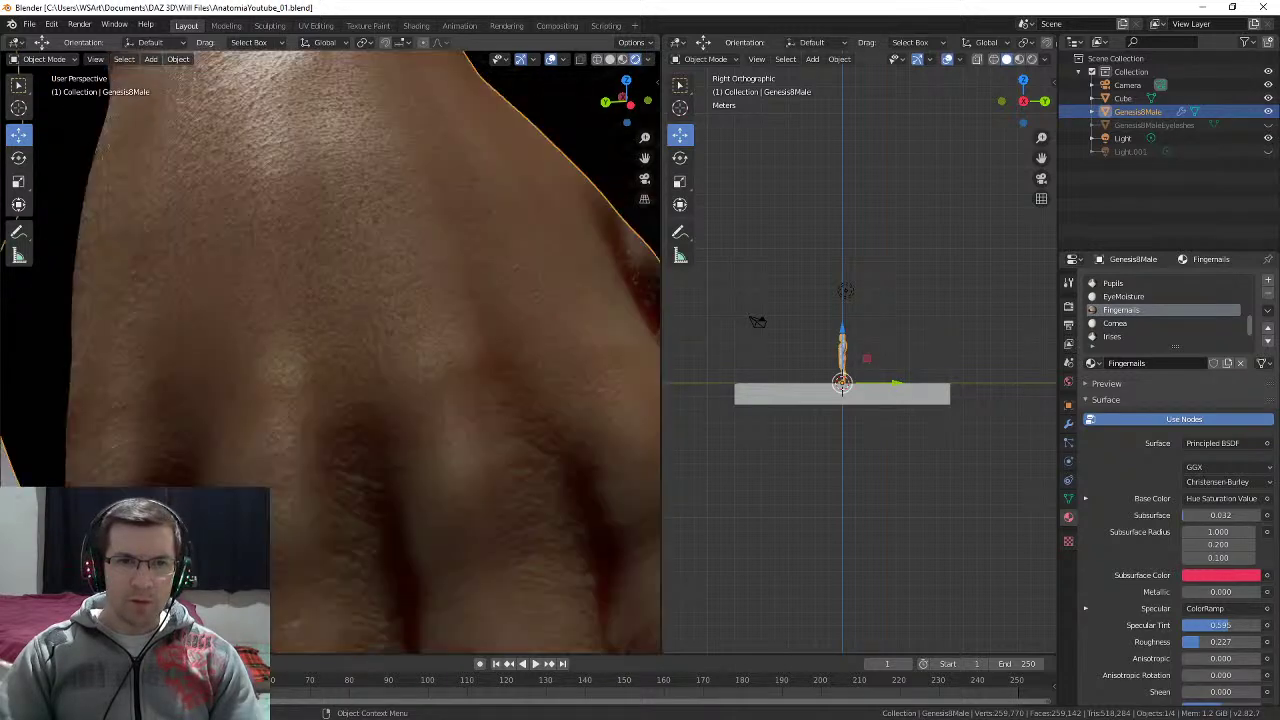
{"action": "middle_click_drag", "start_coordinate": [350, 385], "coordinate": [243, 282], "text": "shift"}
{"action": "scroll", "coordinate": [330, 350], "scroll_direction": "down", "scroll_amount": 1}
{"action": "scroll", "coordinate": [330, 350], "scroll_direction": "up", "scroll_amount": 1}
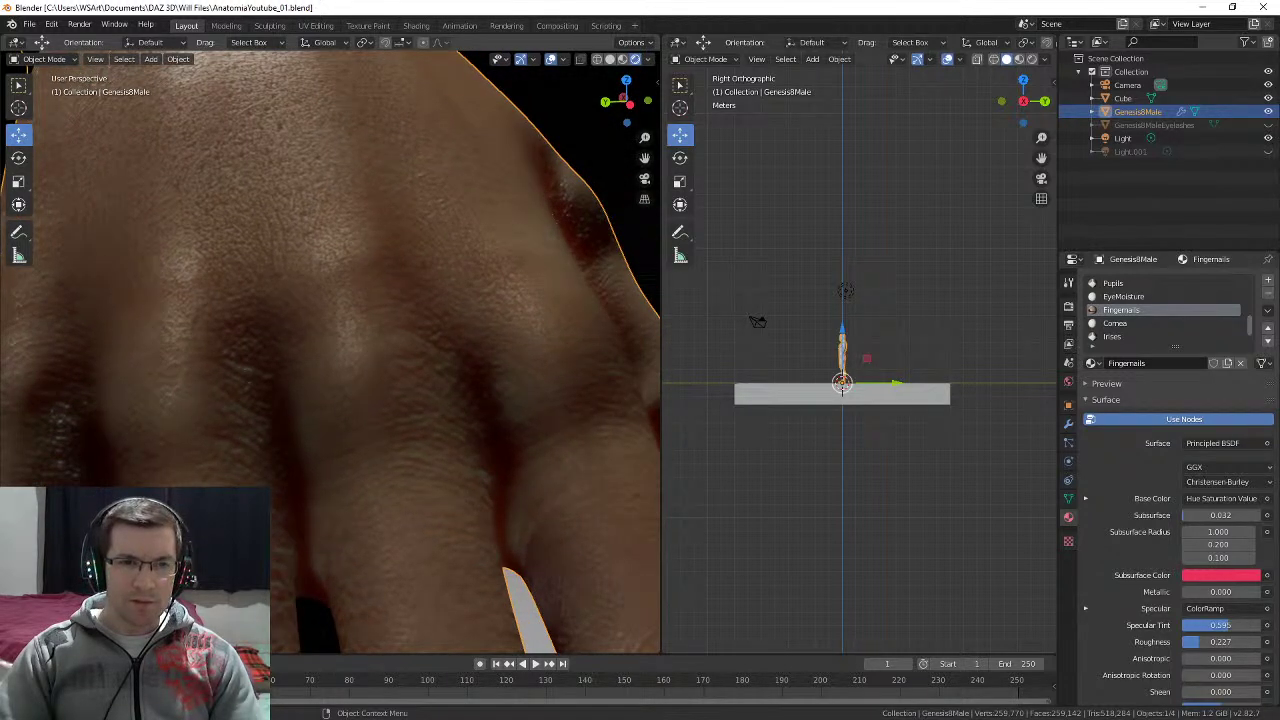
{"action": "scroll", "coordinate": [330, 350], "scroll_direction": "down", "scroll_amount": 4}
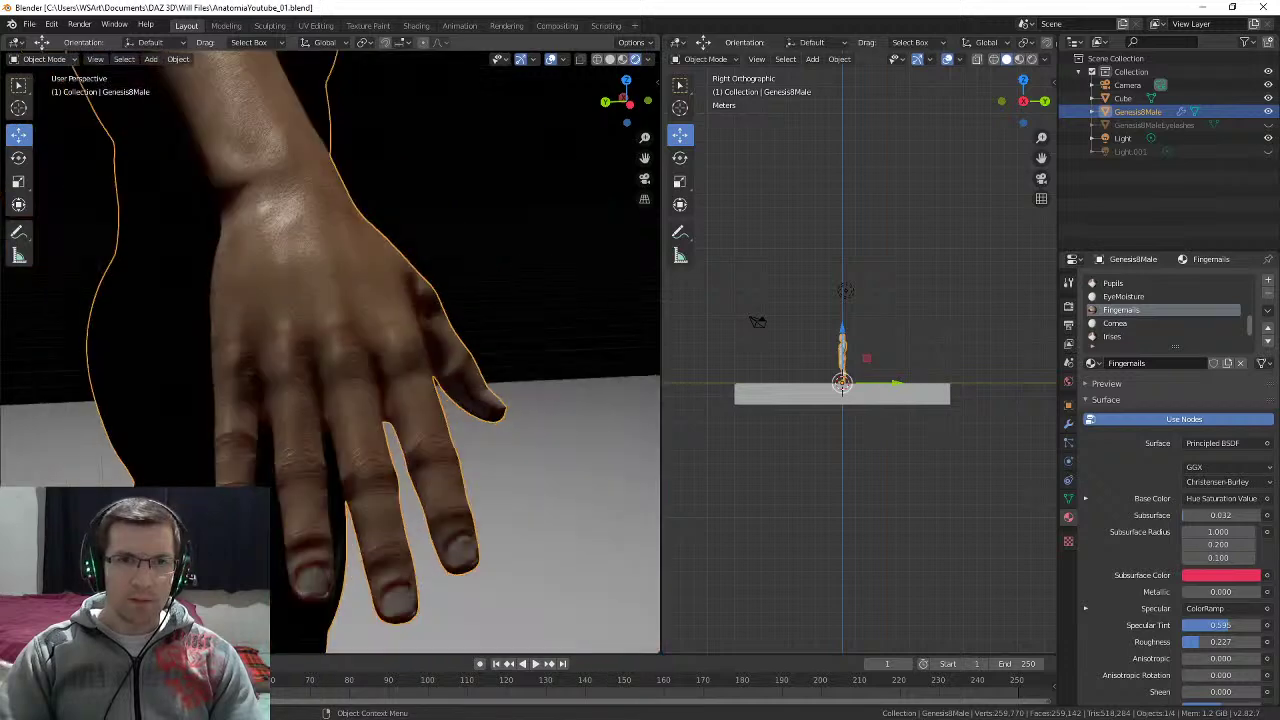
Step: Examine the skin creases and muscle forms of the arm around the elbow
{"action": "middle_click_drag", "start_coordinate": [300, 150], "coordinate": [500, 560], "text": "shift"}
{"action": "middle_click_drag", "start_coordinate": [320, 220], "coordinate": [370, 470], "text": "shift"}
{"action": "middle_click_drag", "start_coordinate": [330, 350], "coordinate": [370, 290]}
{"action": "scroll", "coordinate": [330, 350], "scroll_direction": "up", "scroll_amount": 4}
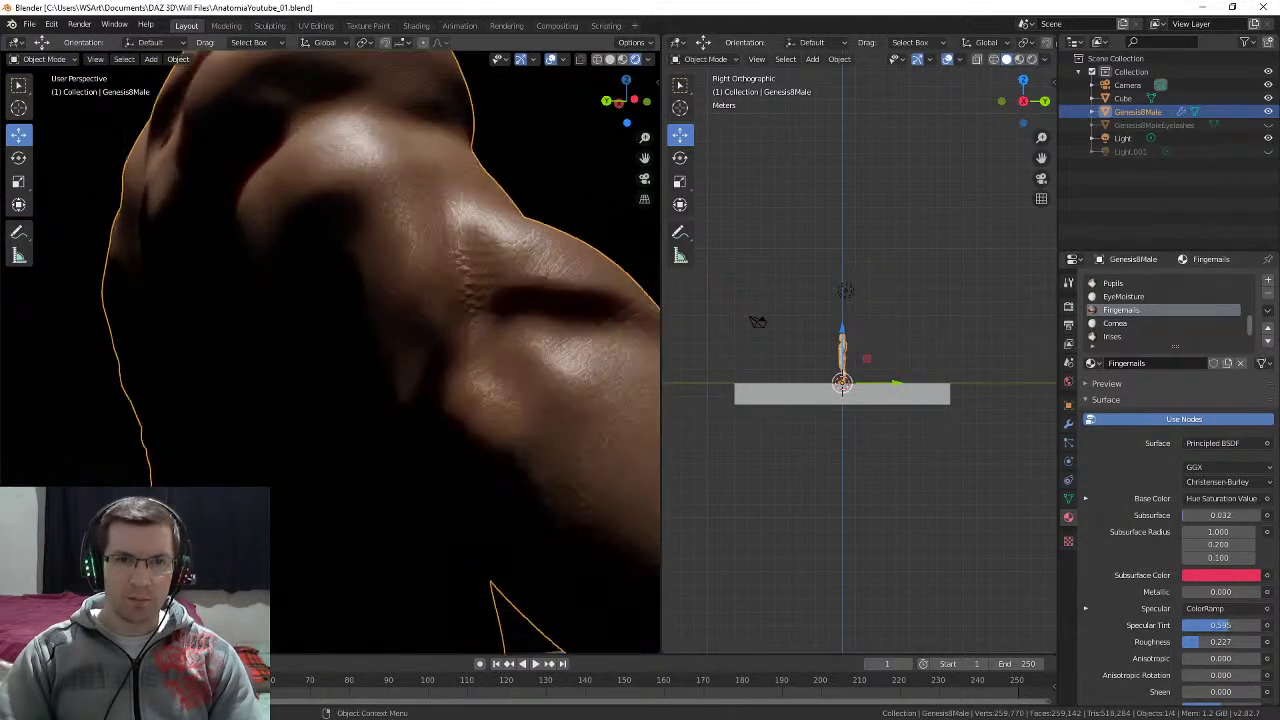
{"action": "middle_click_drag", "start_coordinate": [345, 350], "coordinate": [312, 350]}
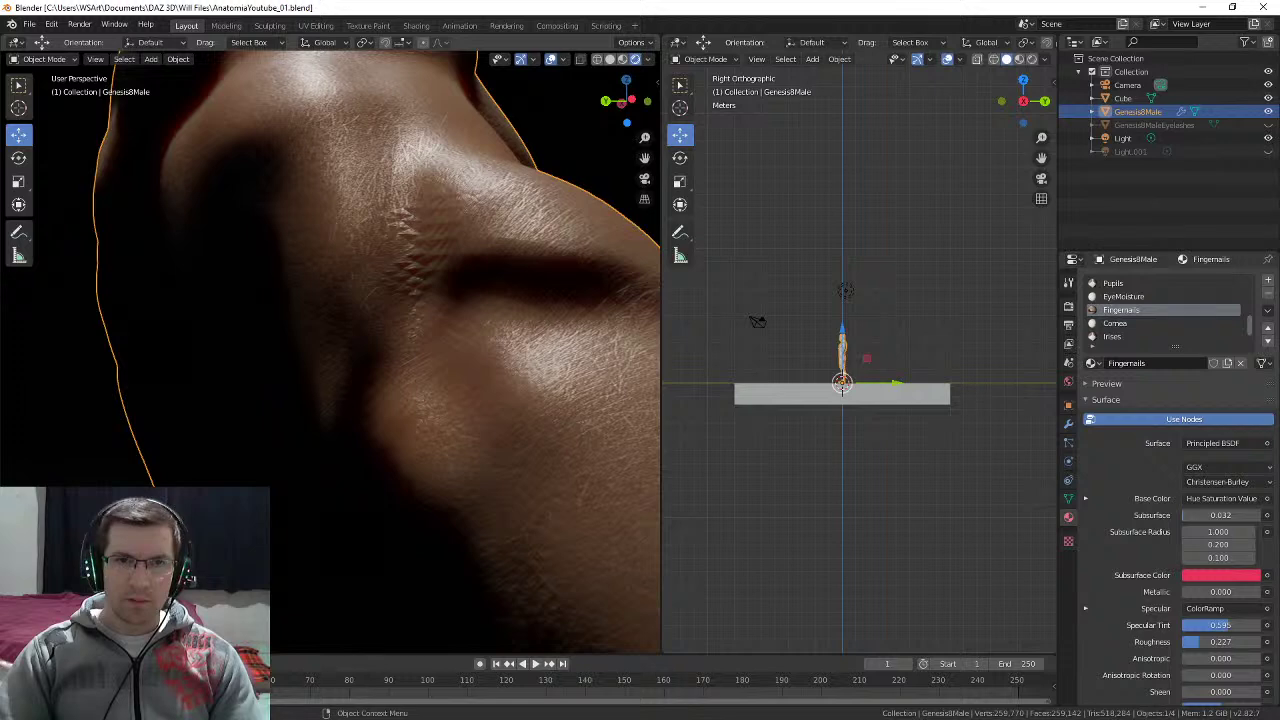
{"action": "middle_click_drag", "start_coordinate": [410, 270], "coordinate": [655, 190]}
Step: Examine how the overhead light shapes the head, chest, arms and back from the front, side and rear
{"action": "scroll", "coordinate": [438, 205], "scroll_direction": "down", "scroll_amount": 7}
{"action": "scroll", "coordinate": [506, 195], "scroll_direction": "up", "scroll_amount": 5}
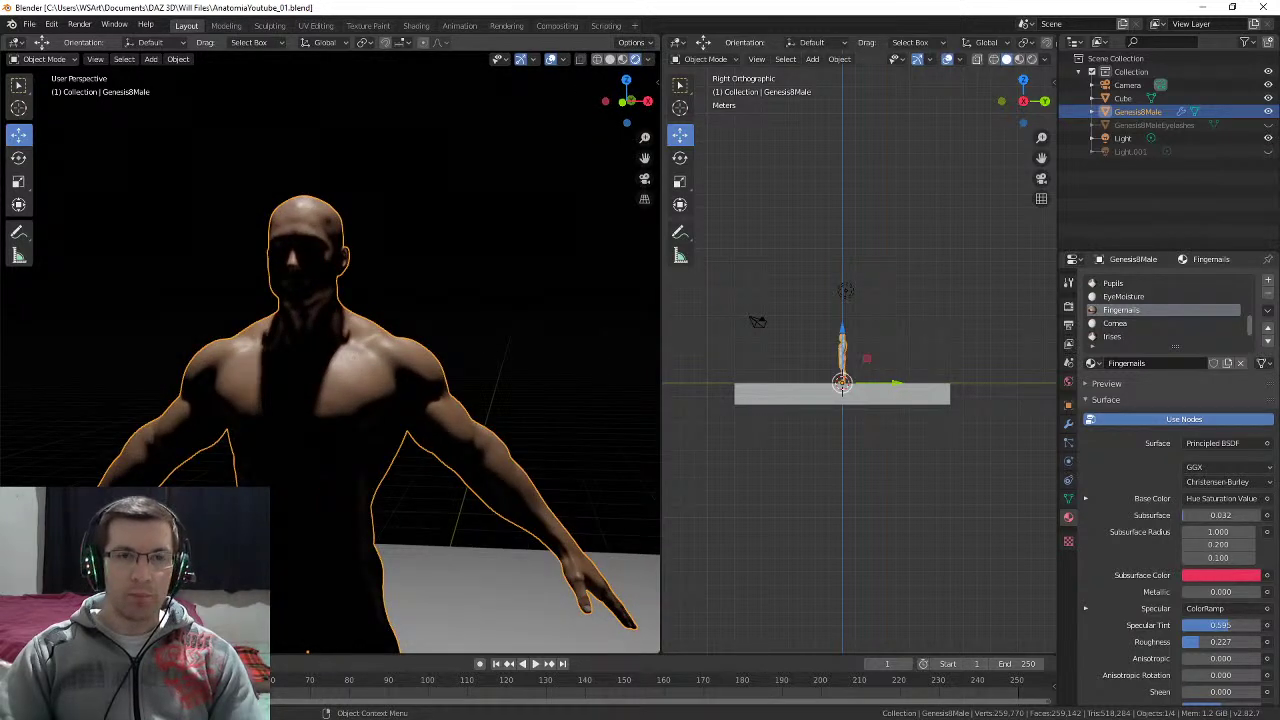
{"action": "middle_click_drag", "start_coordinate": [655, 190], "coordinate": [644, 172]}
{"action": "middle_click_drag", "start_coordinate": [360, 340], "coordinate": [392, 357]}
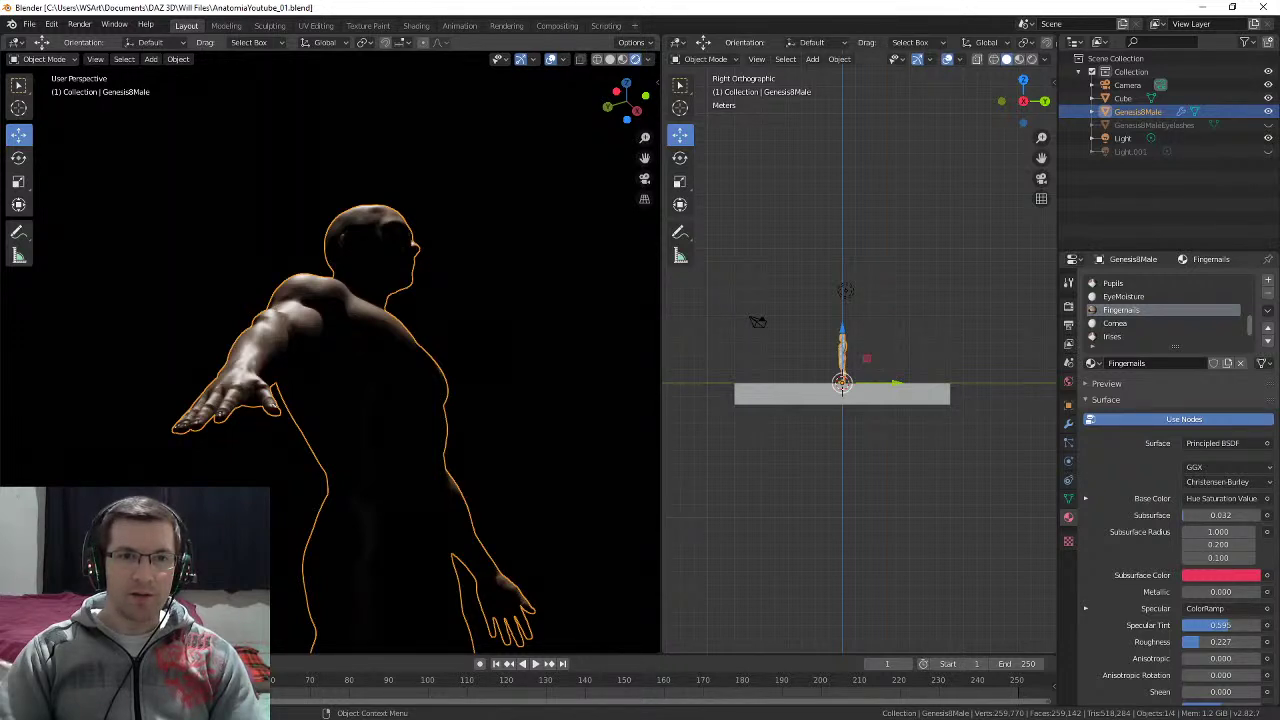
{"action": "middle_click_drag", "start_coordinate": [392, 357], "coordinate": [592, 198]}
{"action": "scroll", "coordinate": [592, 198], "scroll_direction": "up", "scroll_amount": 1}
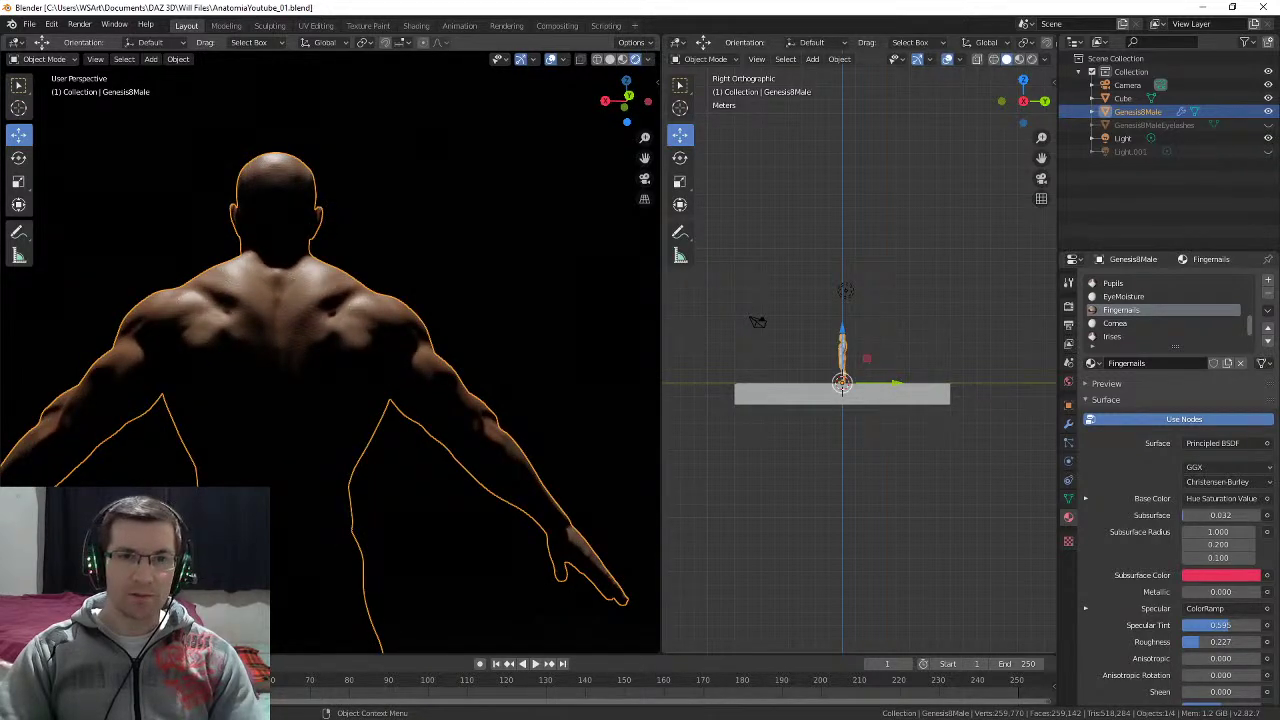
{"action": "middle_click_drag", "start_coordinate": [560, 232], "coordinate": [392, 224]}
{"action": "scroll", "coordinate": [392, 224], "scroll_direction": "up", "scroll_amount": 1}
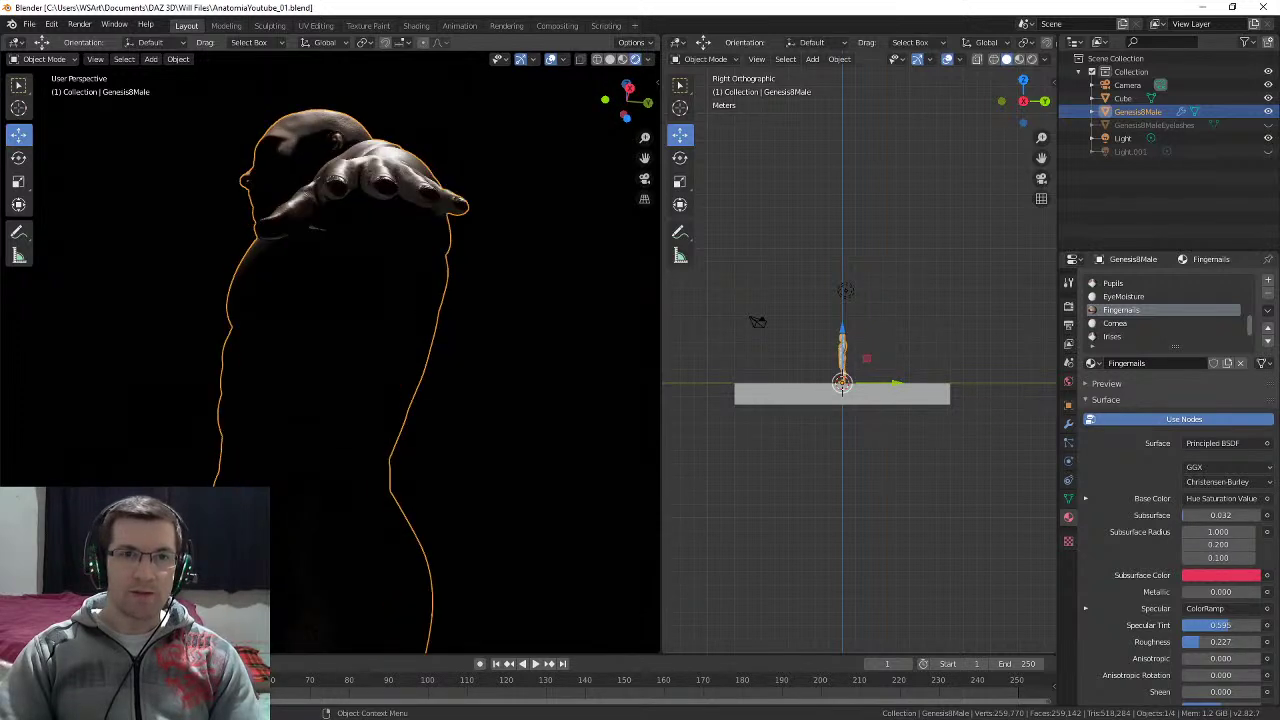
Step: Examine the lit muscle forms from above up close and the figure's back from behind
{"action": "middle_click_drag", "start_coordinate": [392, 300], "coordinate": [380, 170]}
{"action": "scroll", "coordinate": [391, 406], "scroll_direction": "up", "scroll_amount": 5}
{"action": "scroll", "coordinate": [380, 170], "scroll_direction": "up", "scroll_amount": 2}
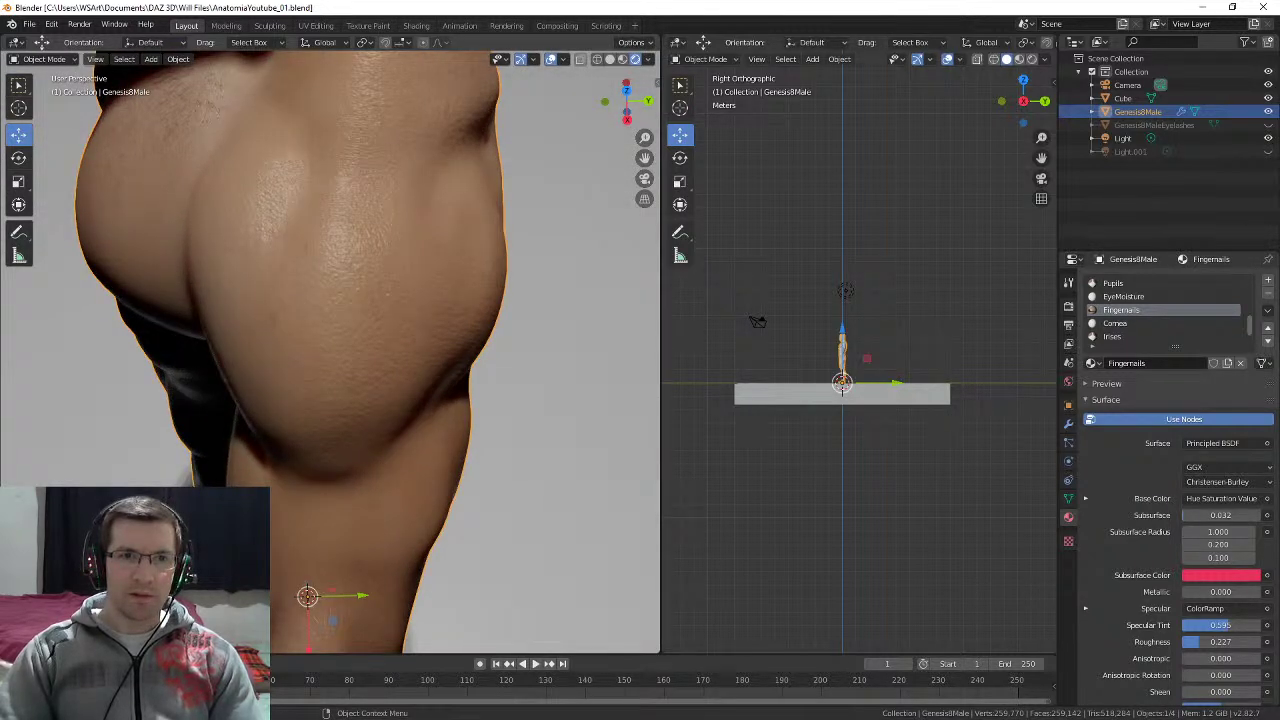
{"action": "scroll", "coordinate": [380, 190], "scroll_direction": "down", "scroll_amount": 4}
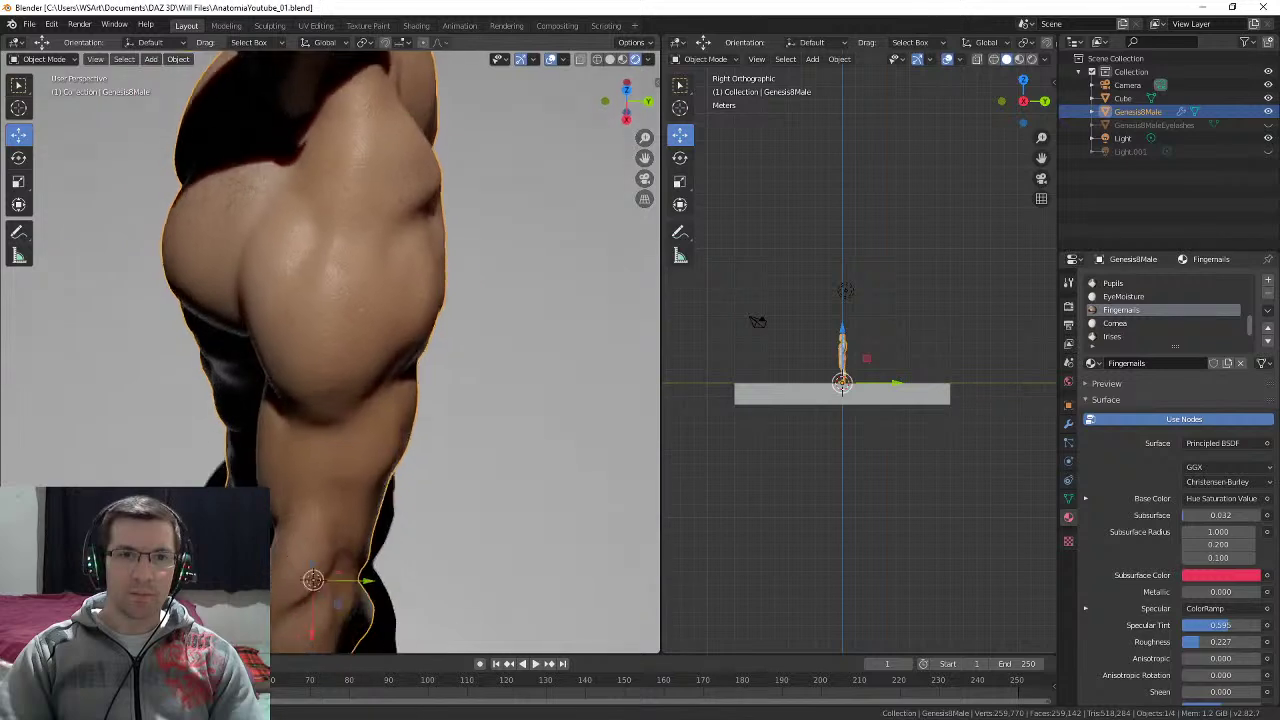
{"action": "middle_click_drag", "start_coordinate": [380, 190], "coordinate": [275, 118]}
{"action": "scroll", "coordinate": [330, 250], "scroll_direction": "down", "scroll_amount": 2}
{"action": "middle_click_drag", "start_coordinate": [430, 250], "coordinate": [290, 275]}
{"action": "scroll", "coordinate": [360, 275], "scroll_direction": "down", "scroll_amount": 3}
{"action": "middle_click_drag", "start_coordinate": [400, 320], "coordinate": [484, 296]}
{"action": "scroll", "coordinate": [360, 280], "scroll_direction": "up", "scroll_amount": 1}
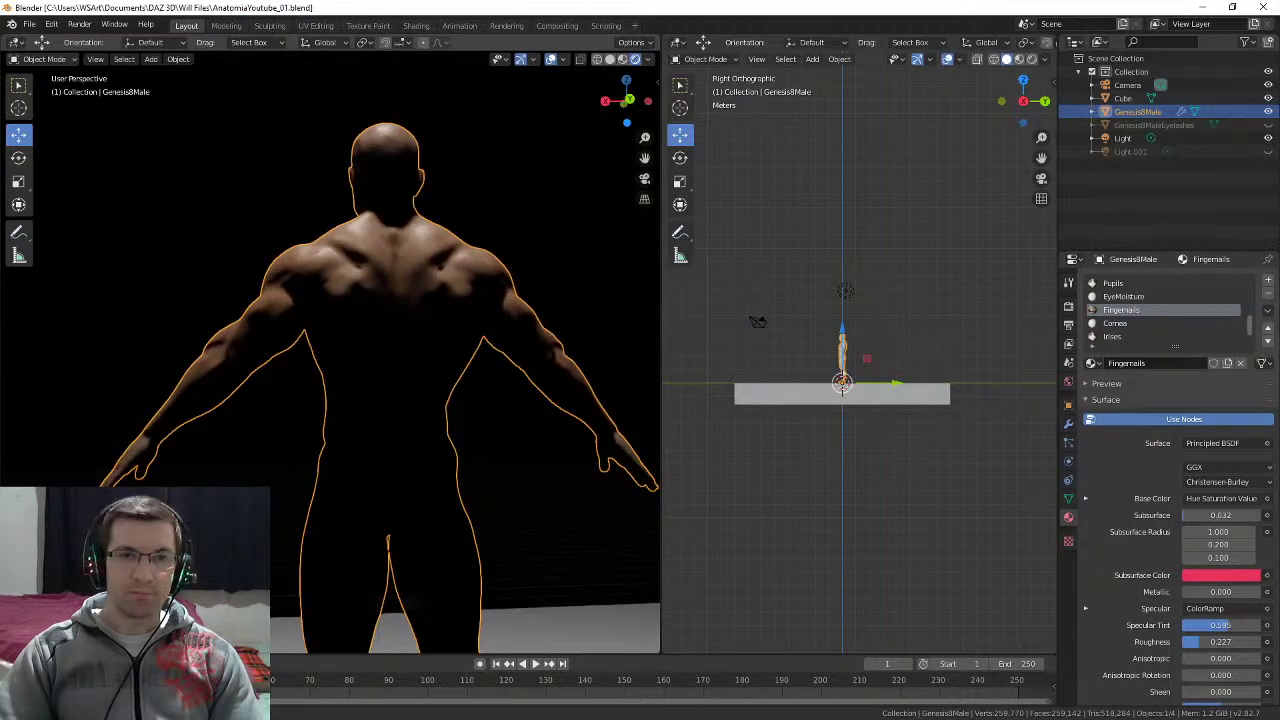
Step: Examine the shadows on the arm, shoulder and chest while circling the figure from its side to its front
{"action": "middle_click_drag", "start_coordinate": [400, 300], "coordinate": [540, 300]}
{"action": "scroll", "coordinate": [442, 300], "scroll_direction": "down", "scroll_amount": 2}
{"action": "scroll", "coordinate": [540, 300], "scroll_direction": "up", "scroll_amount": 3}
{"action": "scroll", "coordinate": [400, 300], "scroll_direction": "up", "scroll_amount": 3}
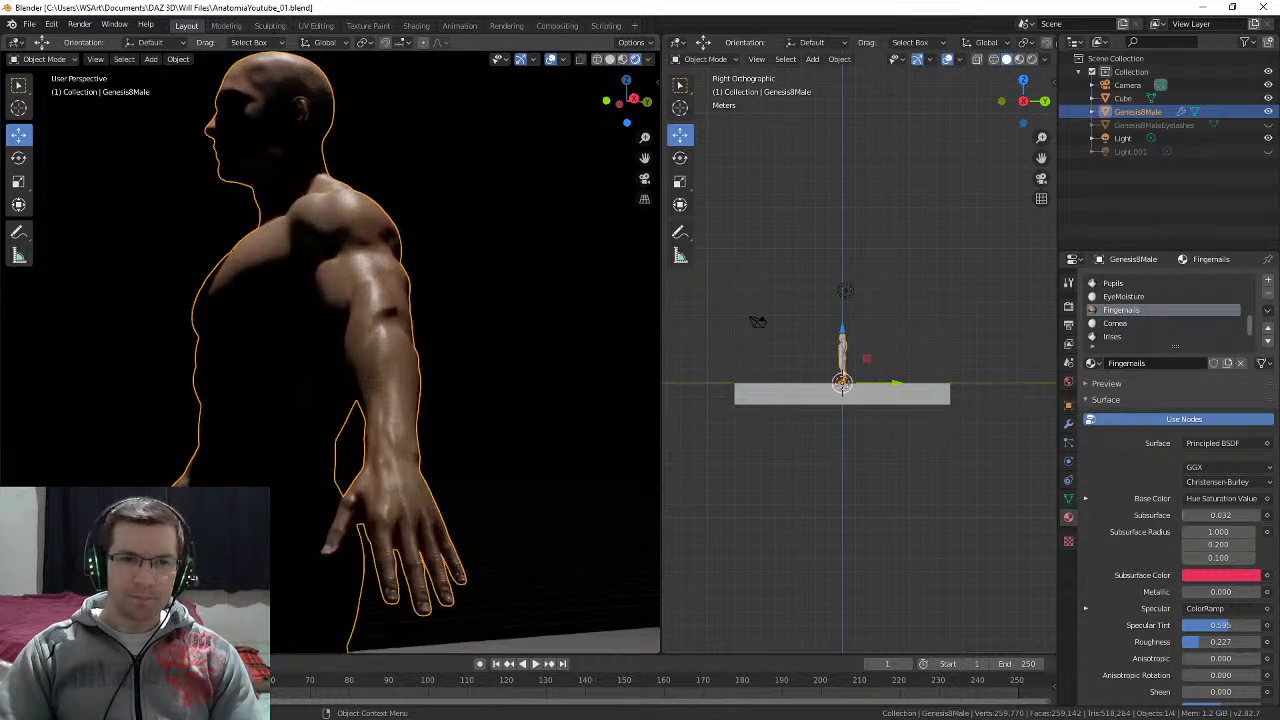
{"action": "middle_click_drag", "start_coordinate": [400, 300], "coordinate": [510, 315]}
{"action": "scroll", "coordinate": [510, 315], "scroll_direction": "down", "scroll_amount": 2}
{"action": "scroll", "coordinate": [430, 315], "scroll_direction": "down", "scroll_amount": 2}
{"action": "middle_click_drag", "start_coordinate": [430, 315], "coordinate": [512, 312]}
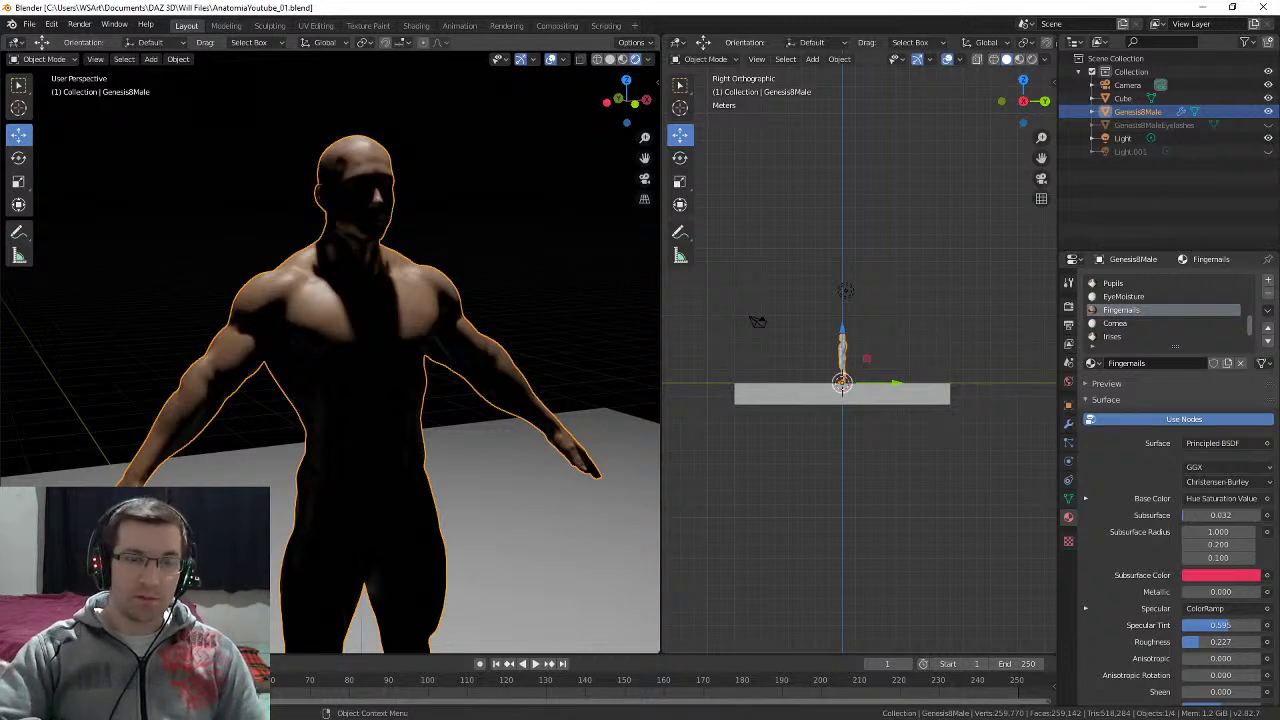
{"action": "middle_click_drag", "start_coordinate": [360, 350], "coordinate": [642, 335]}
{"action": "middle_click_drag", "start_coordinate": [400, 340], "coordinate": [436, 318]}
{"action": "middle_click_drag", "start_coordinate": [630, 345], "coordinate": [658, 345]}
{"action": "middle_click_drag", "start_coordinate": [340, 345], "coordinate": [460, 347]}
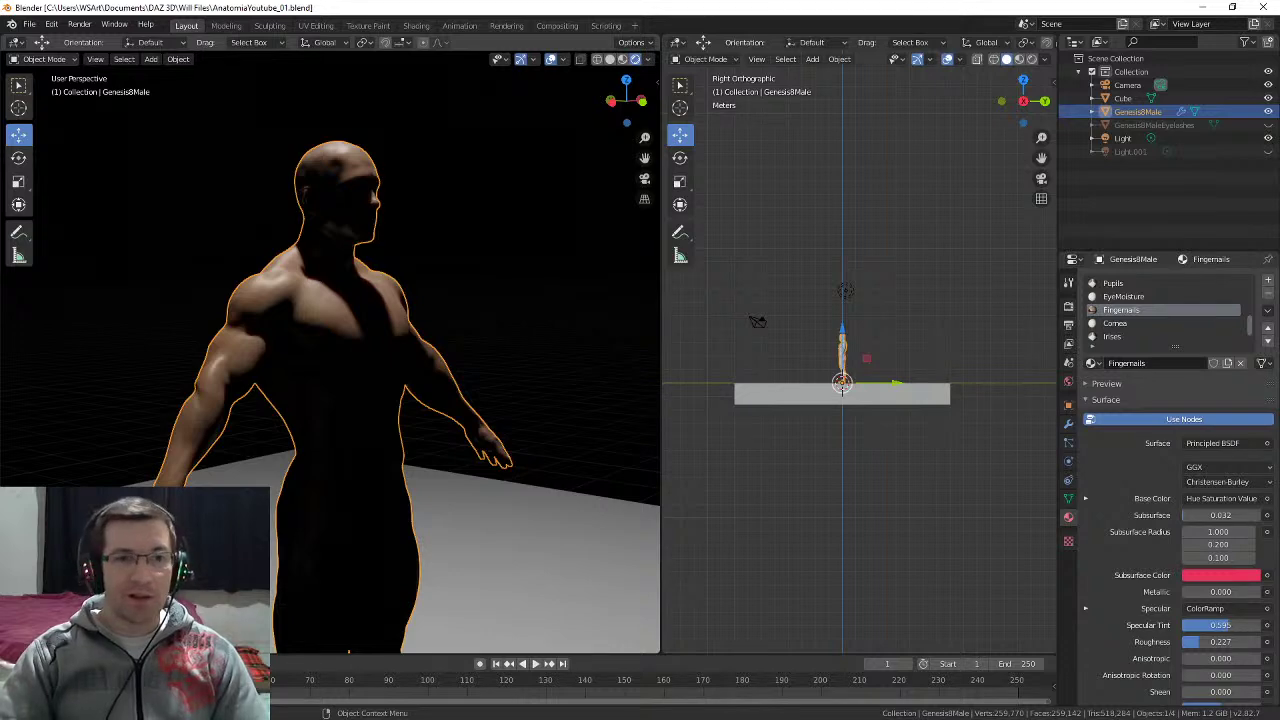
Step: Deselect the male body and view the whole figure without its selection outline
{"action": "key", "text": "alt+a"}
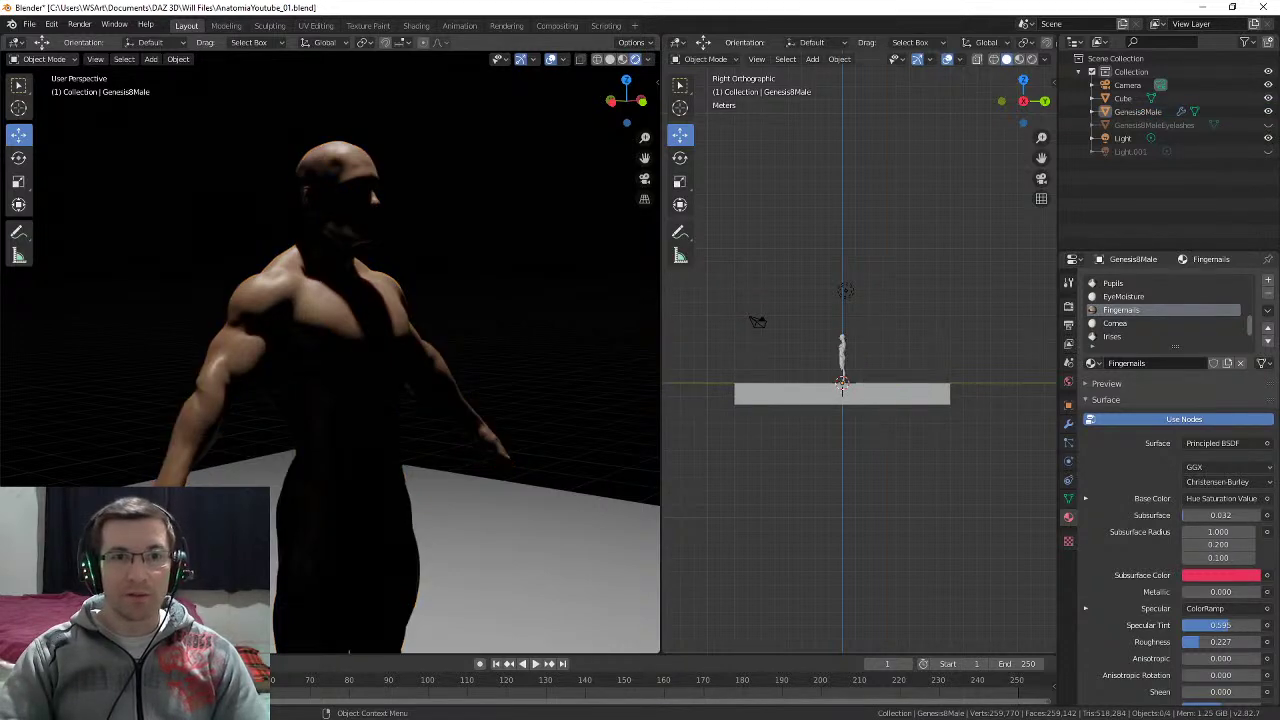
{"action": "middle_click_drag", "start_coordinate": [460, 347], "coordinate": [328, 312]}
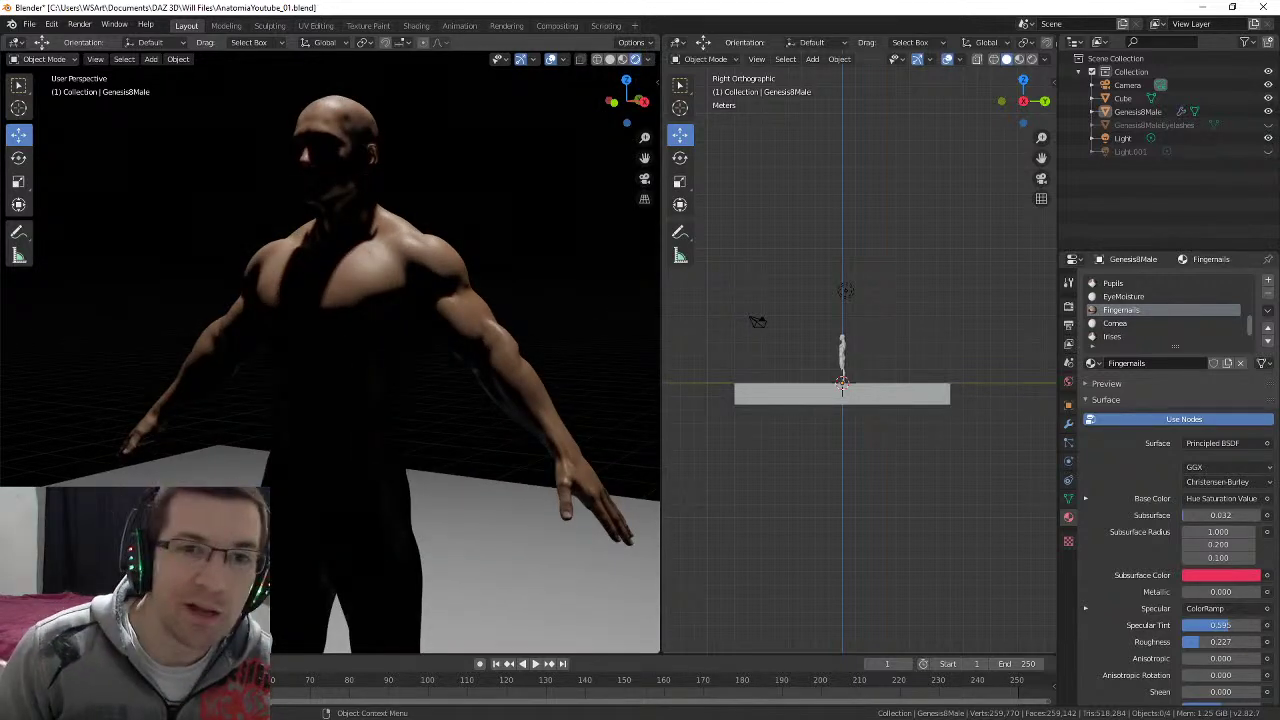
{"action": "middle_click_drag", "start_coordinate": [328, 312], "coordinate": [309, 312]}
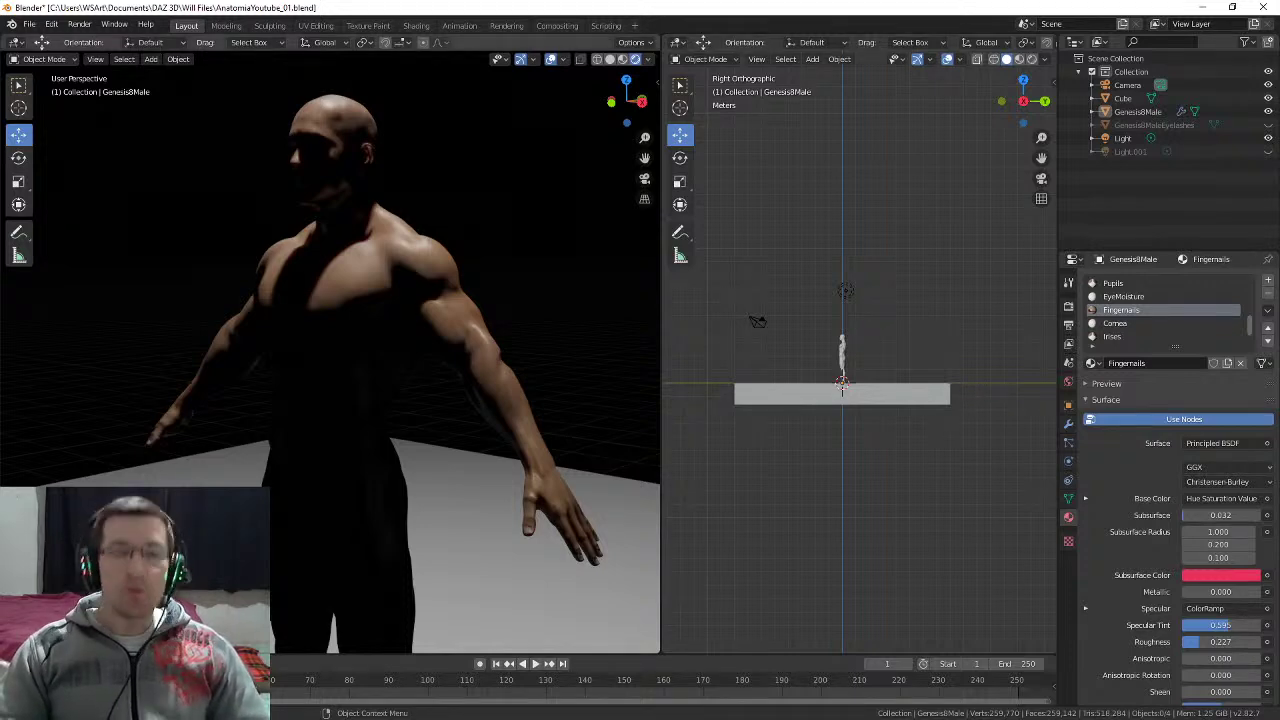
{"action": "middle_click_drag", "start_coordinate": [400, 330], "coordinate": [350, 345]}
{"action": "scroll", "coordinate": [405, 385], "scroll_direction": "down", "scroll_amount": 2}
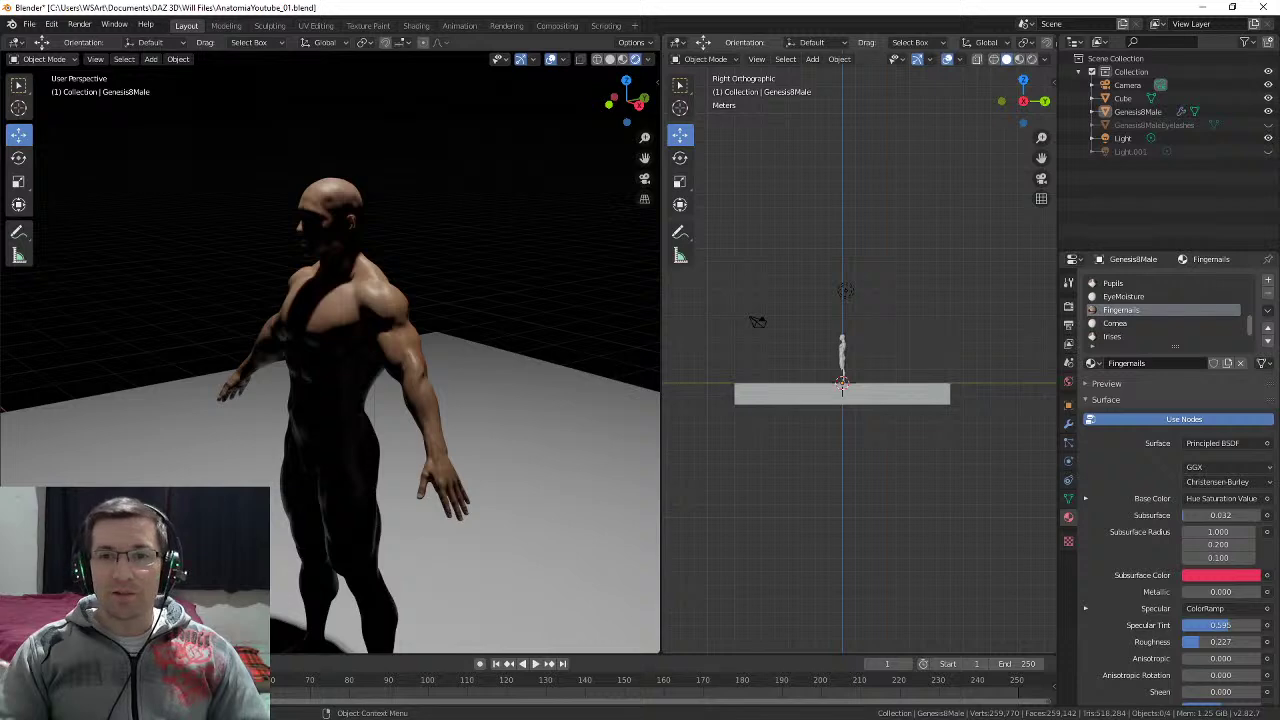
Step: Select the point light above the figure and inspect the body's lighting and its cast shadow on the floor
{"action": "left_click", "coordinate": [845, 290]}
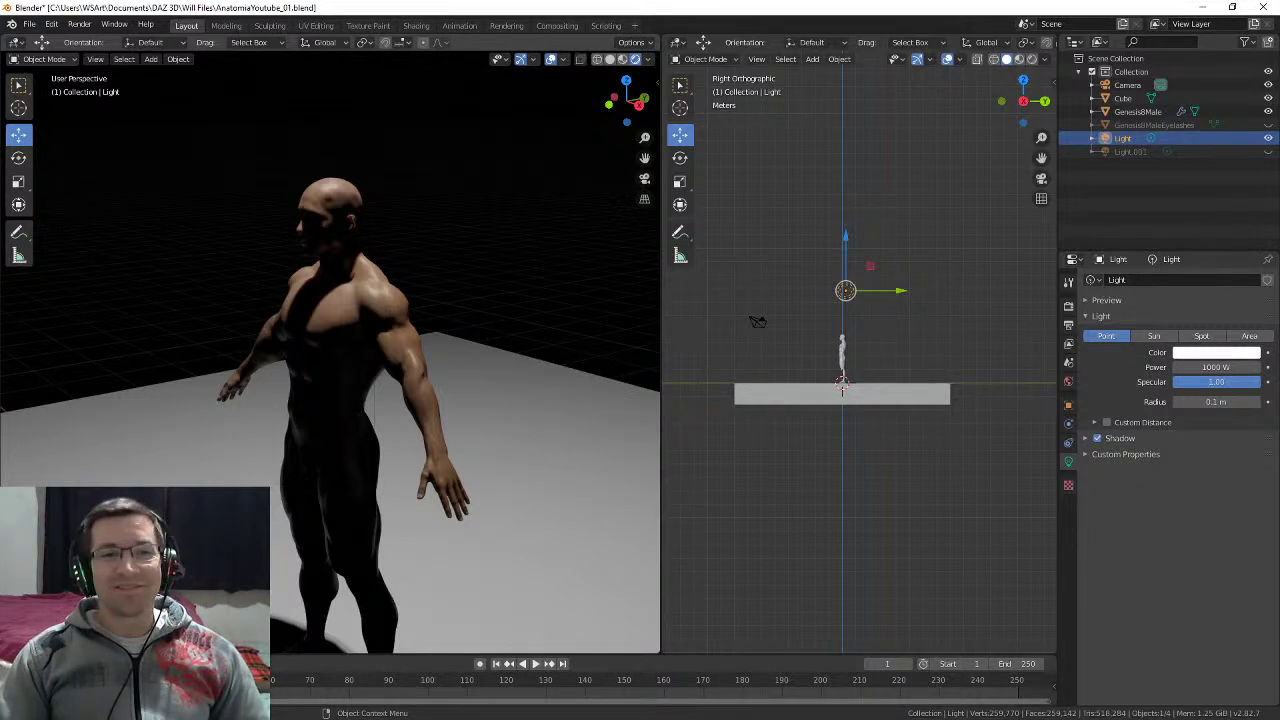
{"action": "middle_click_drag", "start_coordinate": [420, 350], "coordinate": [418, 376]}
{"action": "mouse_move", "coordinate": [335, 647]}
{"action": "middle_mouse_down"}
{"action": "mouse_move", "coordinate": [331, 589]}
{"action": "mouse_move", "coordinate": [343, 642]}
{"action": "middle_mouse_up"}
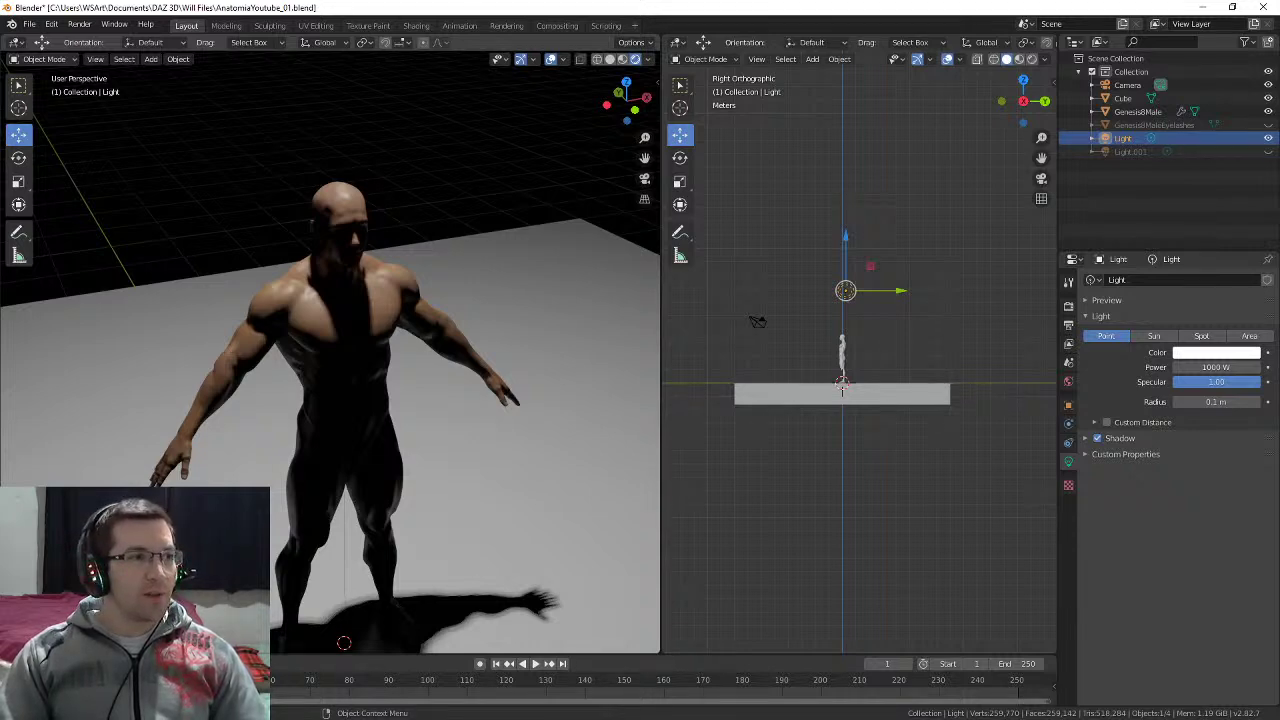
{"action": "middle_click_drag", "start_coordinate": [430, 380], "coordinate": [347, 343]}
{"action": "middle_click_drag", "start_coordinate": [400, 300], "coordinate": [181, 593], "text": "shift"}
{"action": "middle_click_drag", "start_coordinate": [376, 245], "coordinate": [376, 243]}
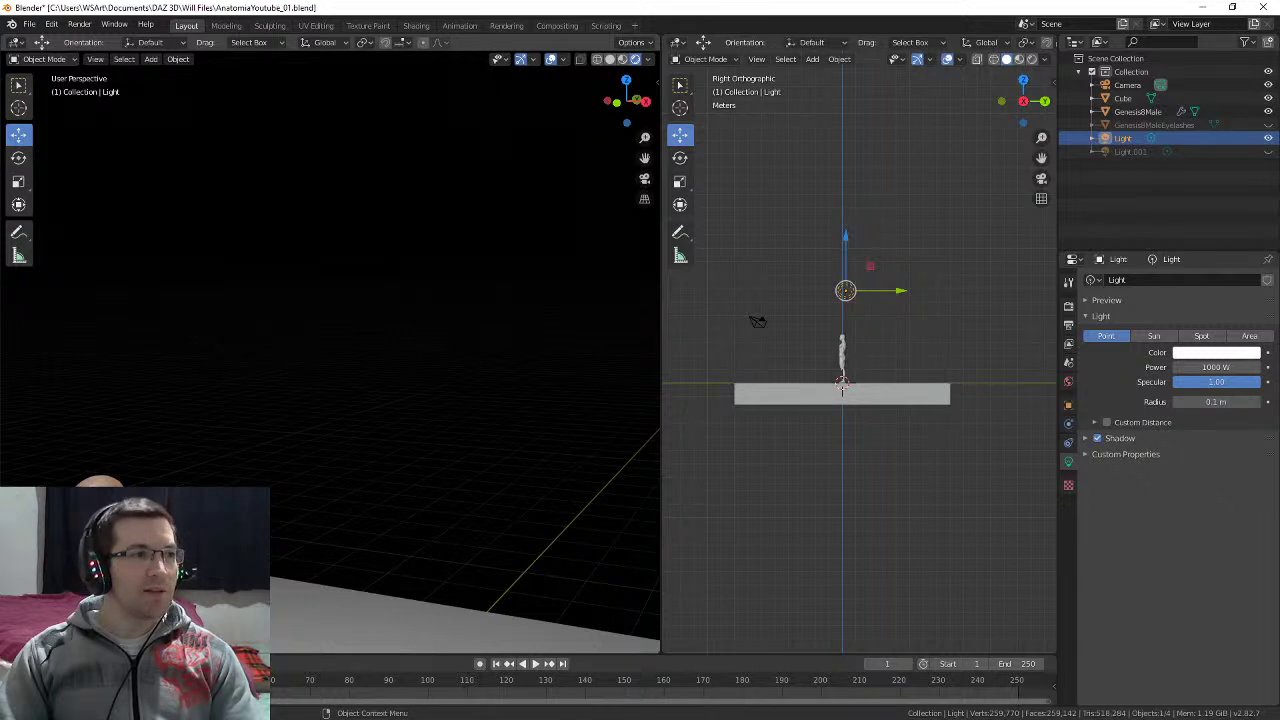
{"action": "middle_click_drag", "start_coordinate": [300, 470], "coordinate": [621, 126], "text": "shift"}
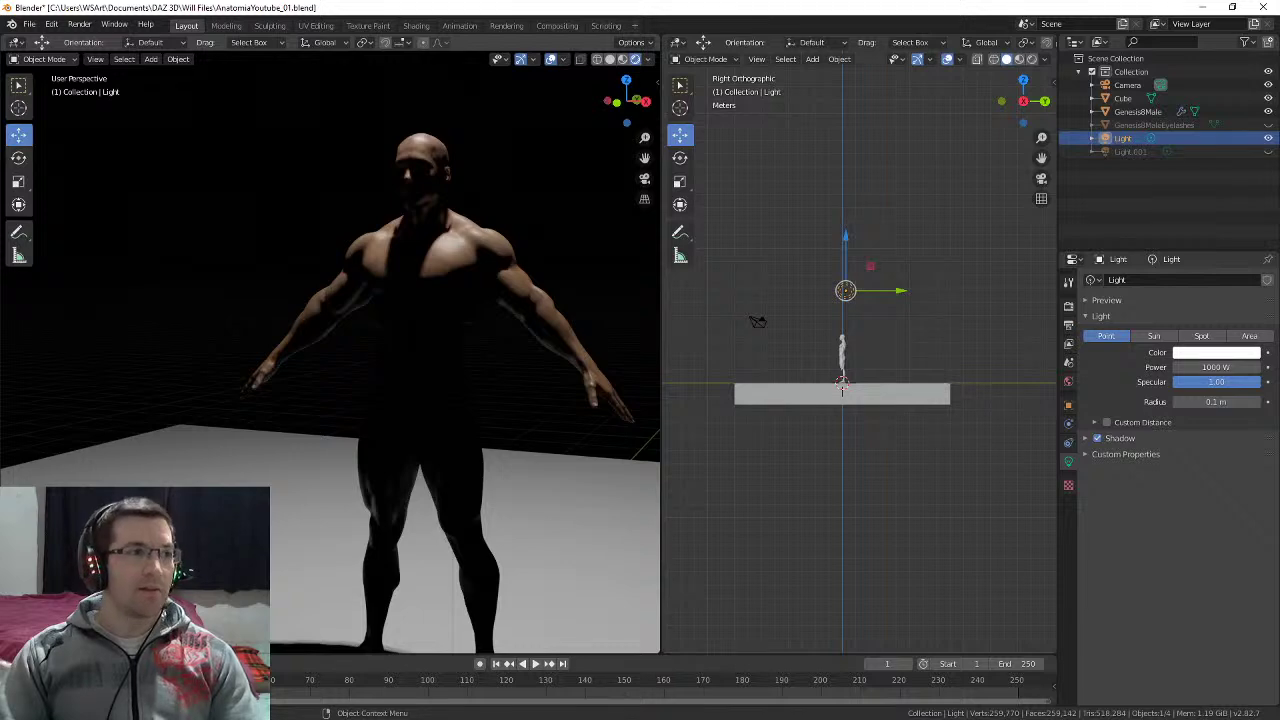
{"action": "mouse_move", "coordinate": [400, 340]}
{"action": "middle_mouse_down"}
{"action": "mouse_move", "coordinate": [420, 352]}
{"action": "mouse_move", "coordinate": [515, 318]}
{"action": "mouse_move", "coordinate": [380, 334]}
{"action": "middle_mouse_up"}
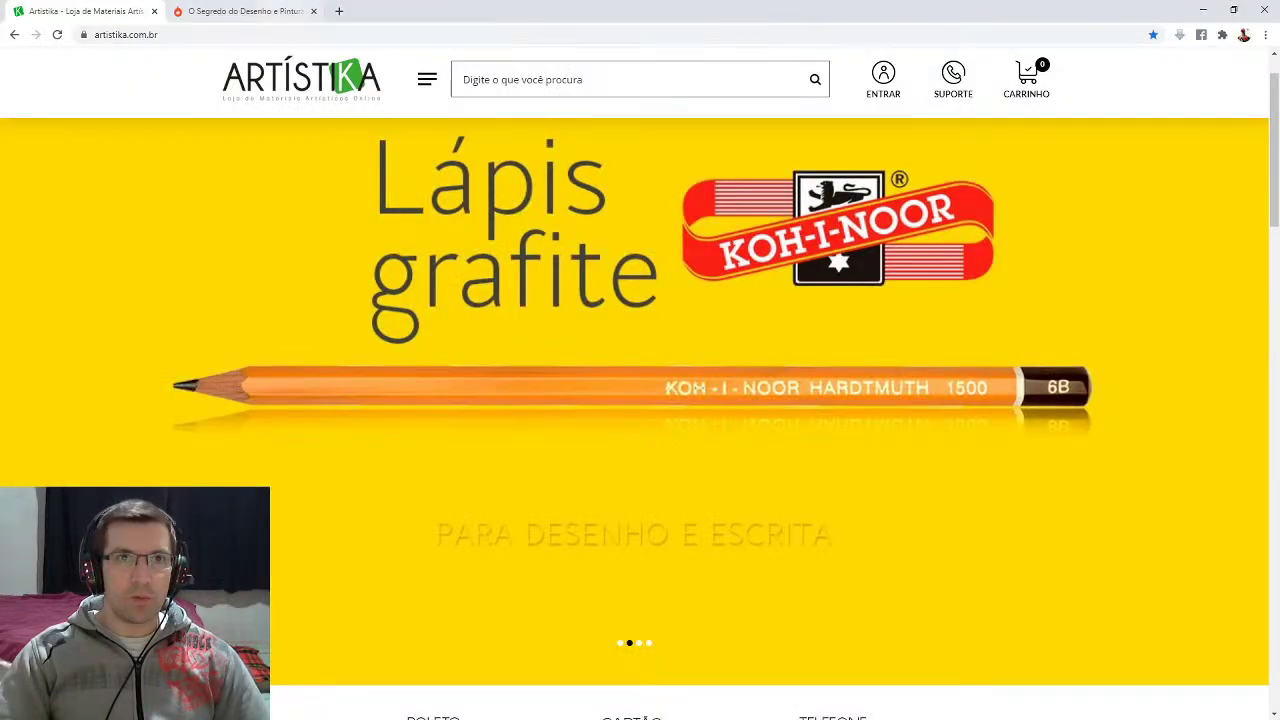
Step: Show the Hotmart page of the course O Segredo do Desenho e Pintura in the browser and review its module list
{"action": "key", "text": "ctrl+Tab"}
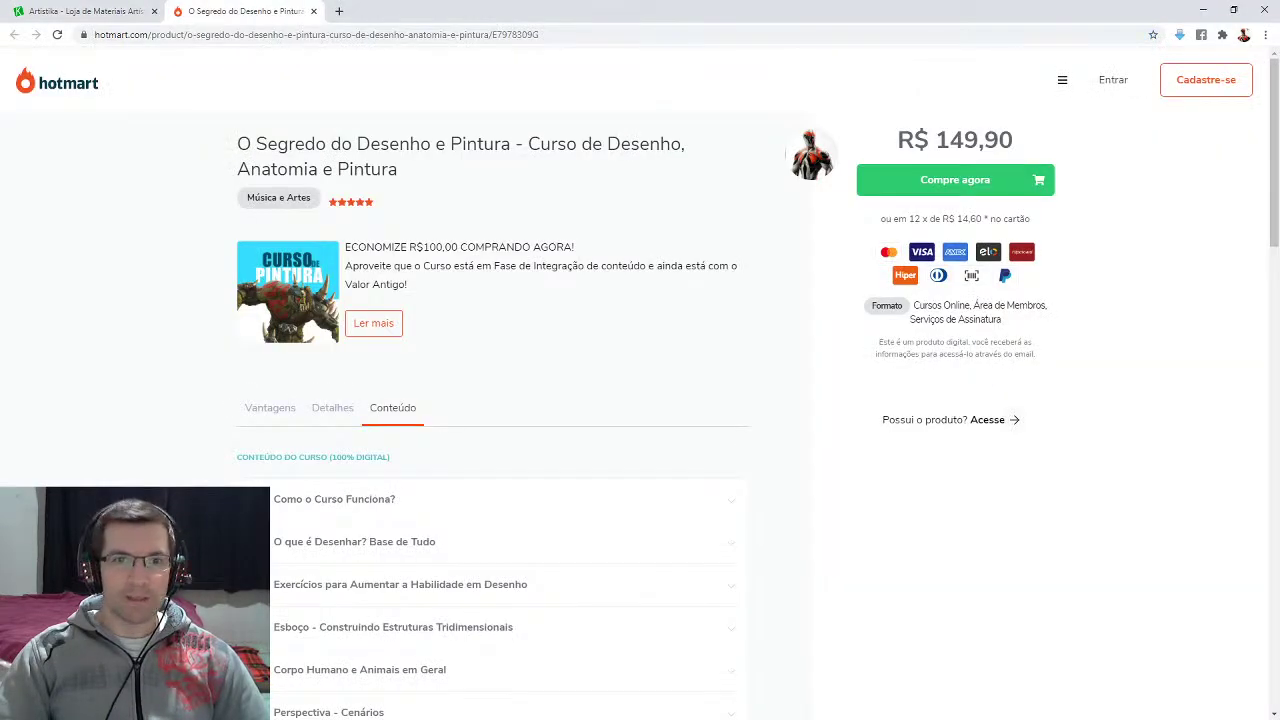
{"action": "scroll", "coordinate": [640, 400], "scroll_direction": "down", "scroll_amount": 4}
{"action": "scroll", "coordinate": [640, 400], "scroll_direction": "up", "scroll_amount": 2}
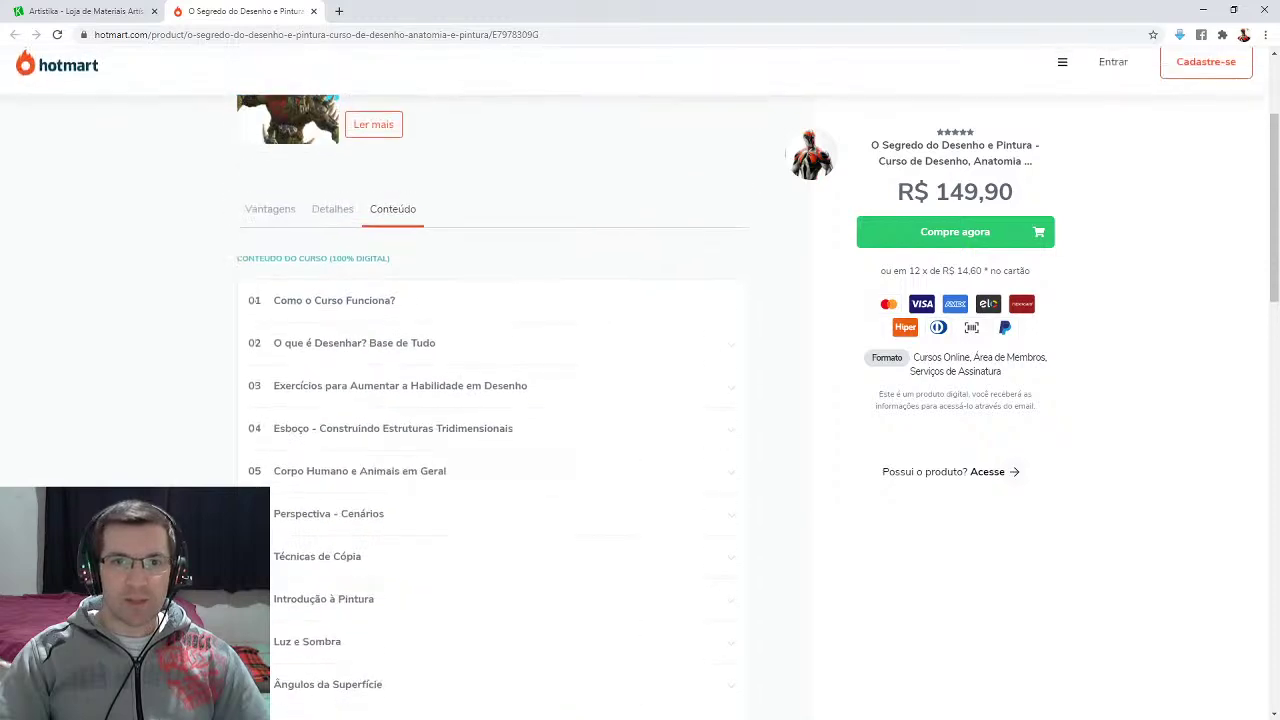
{"action": "scroll", "coordinate": [640, 400], "scroll_direction": "up", "scroll_amount": 2}
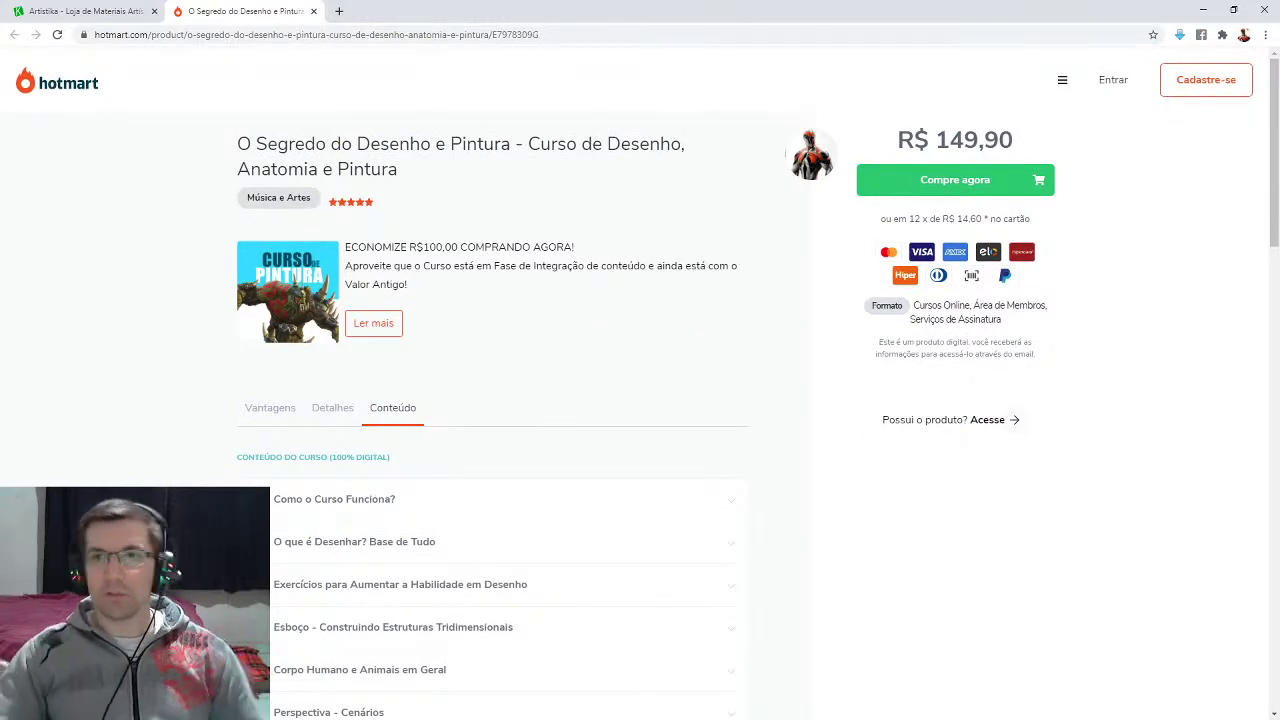
{"action": "scroll", "coordinate": [500, 453], "scroll_direction": "down", "scroll_amount": 6}
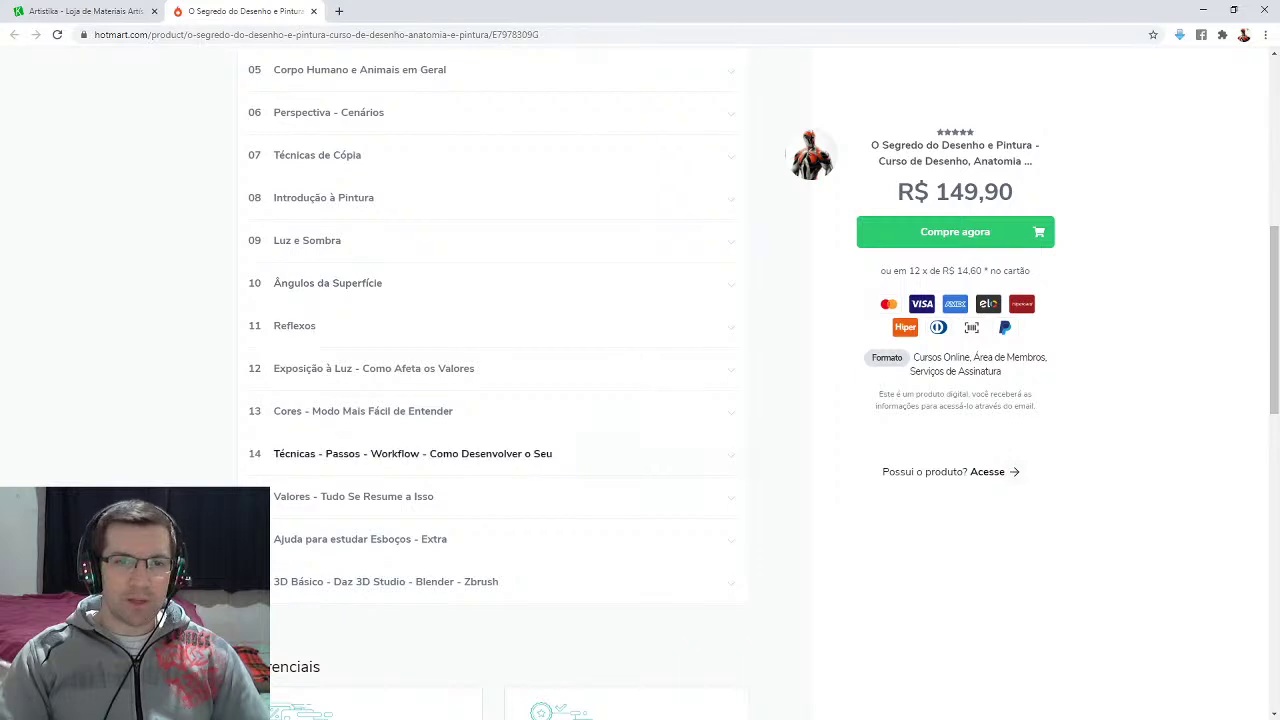
{"action": "scroll", "coordinate": [500, 455], "scroll_direction": "up", "scroll_amount": 3}
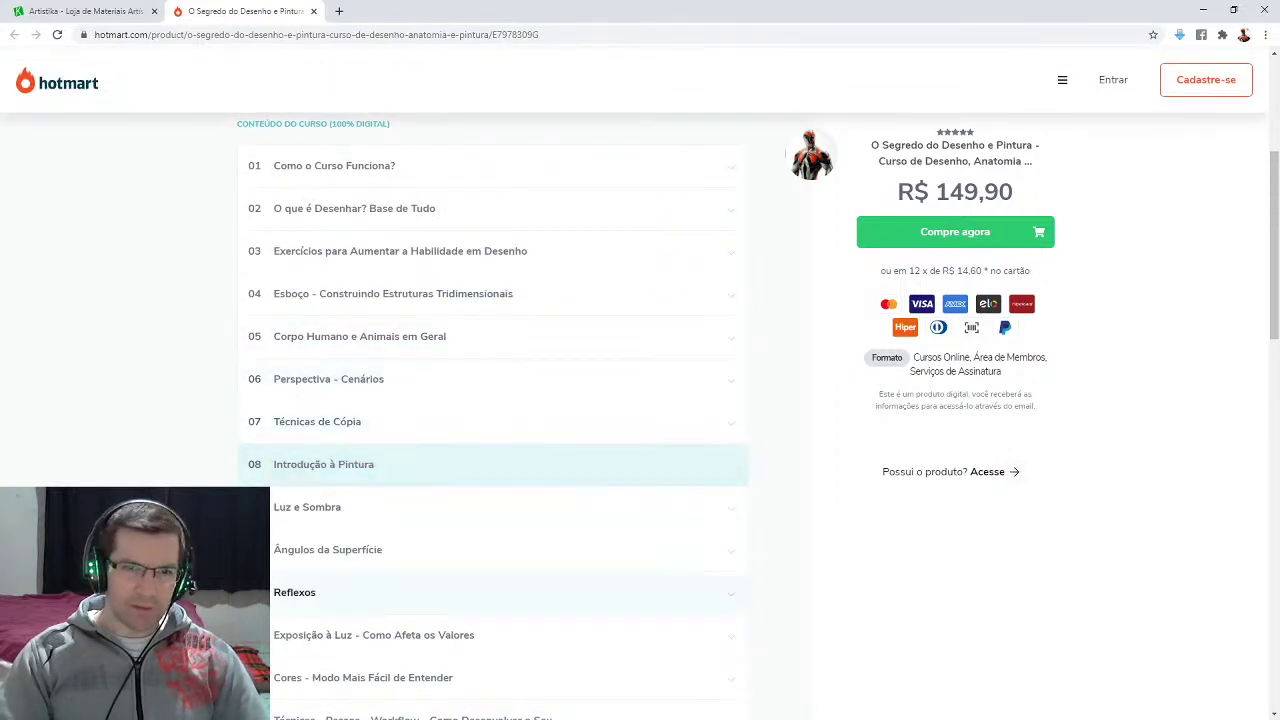
{"action": "scroll", "coordinate": [500, 525], "scroll_direction": "down", "scroll_amount": 1}
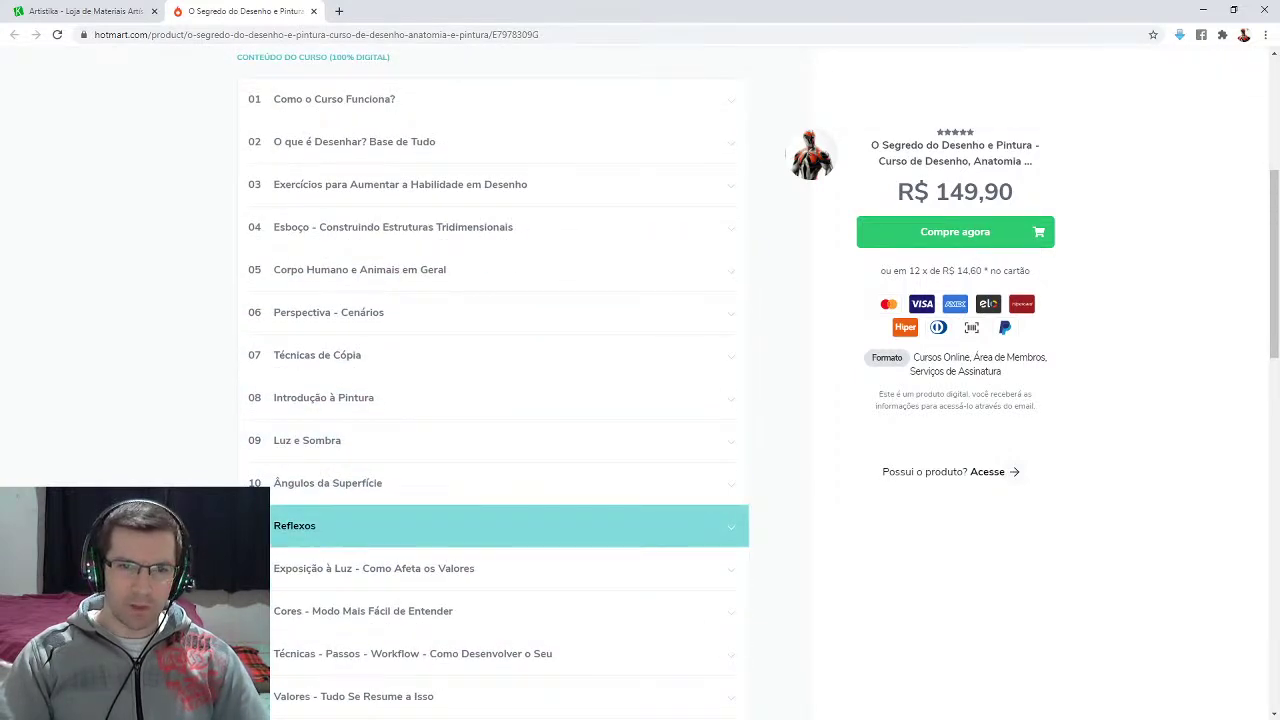
Step: Review the lessons inside the Reflexos, Luz e Sombra and Ângulos da Superfície modules of the course content
{"action": "left_click", "coordinate": [500, 525]}
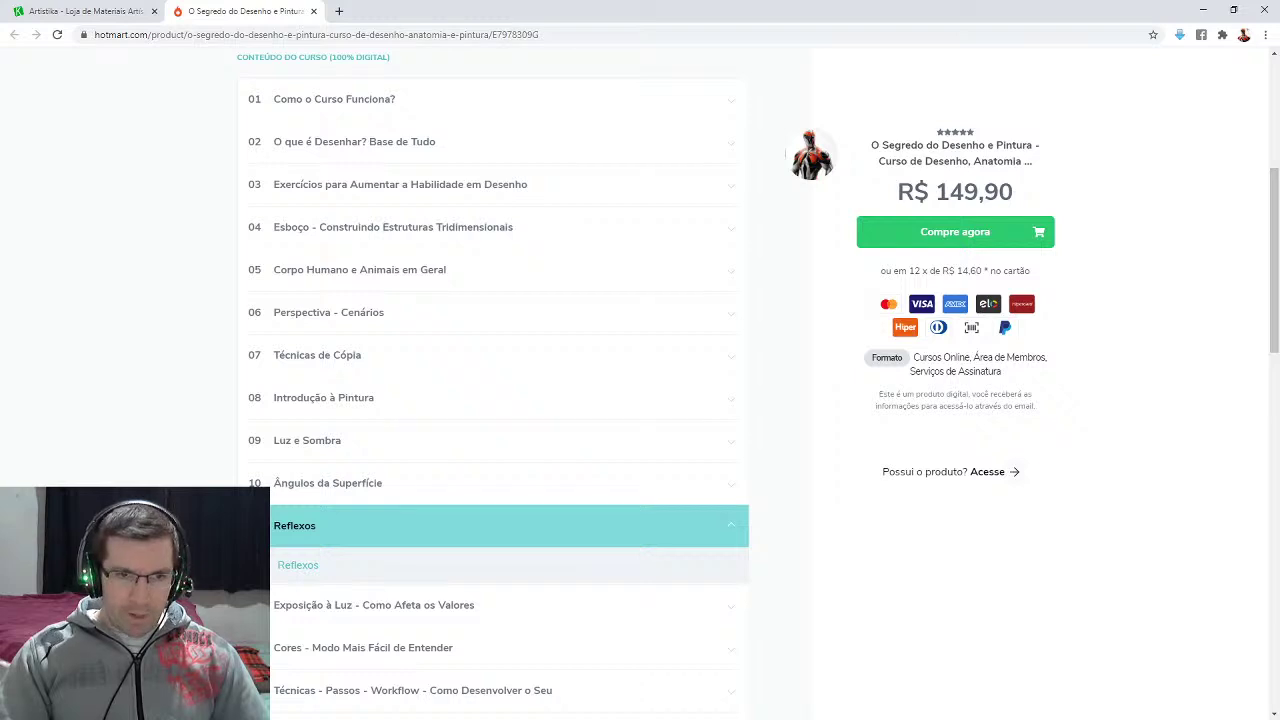
{"action": "left_click", "coordinate": [500, 525]}
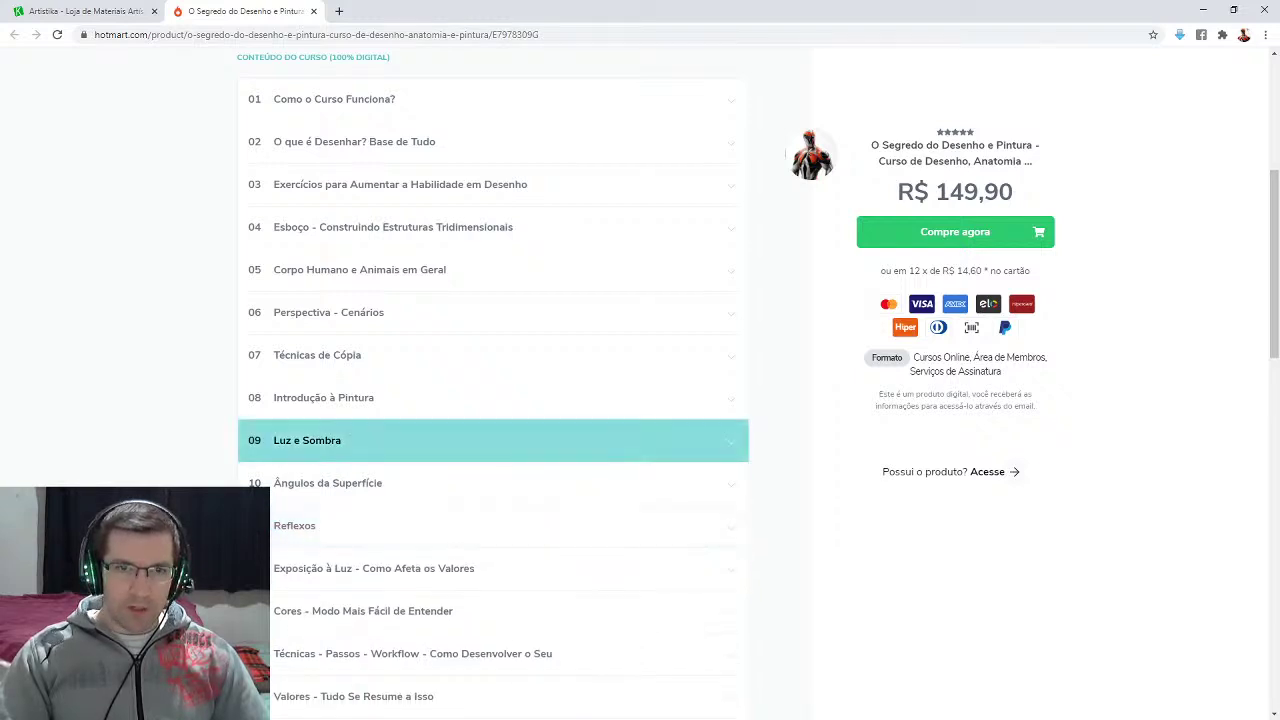
{"action": "left_click", "coordinate": [500, 440]}
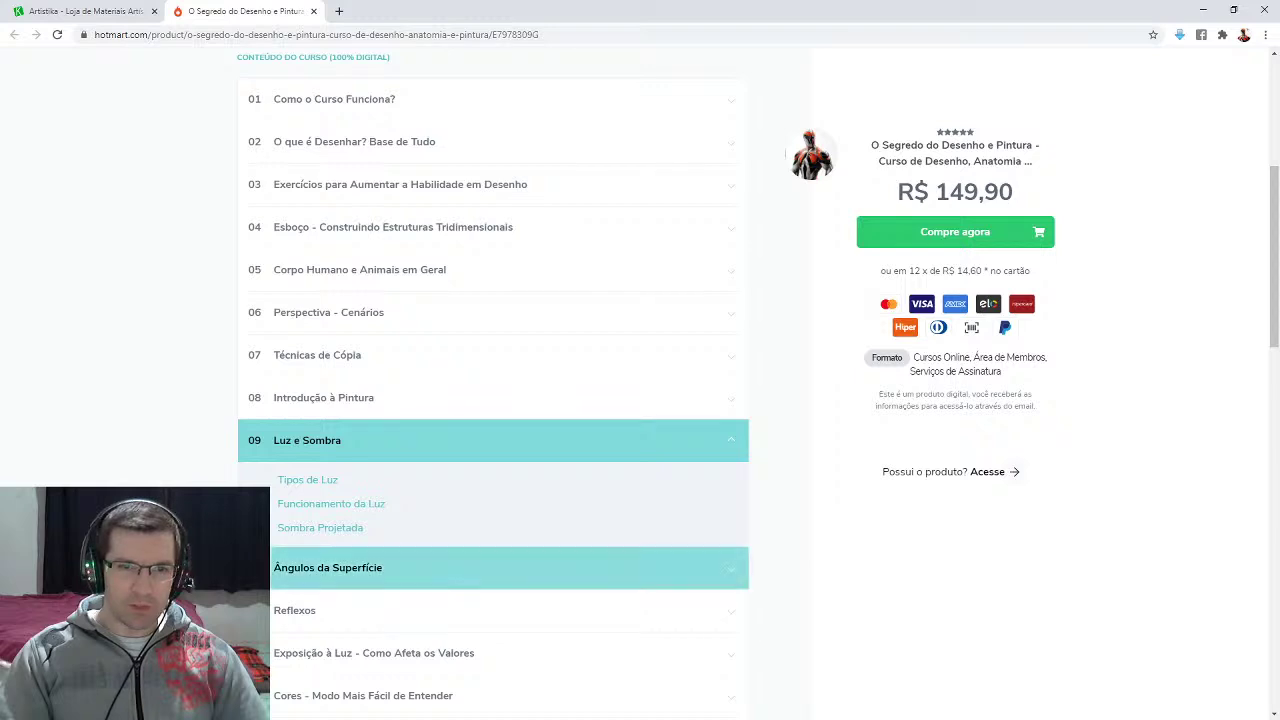
{"action": "left_click", "coordinate": [500, 567]}
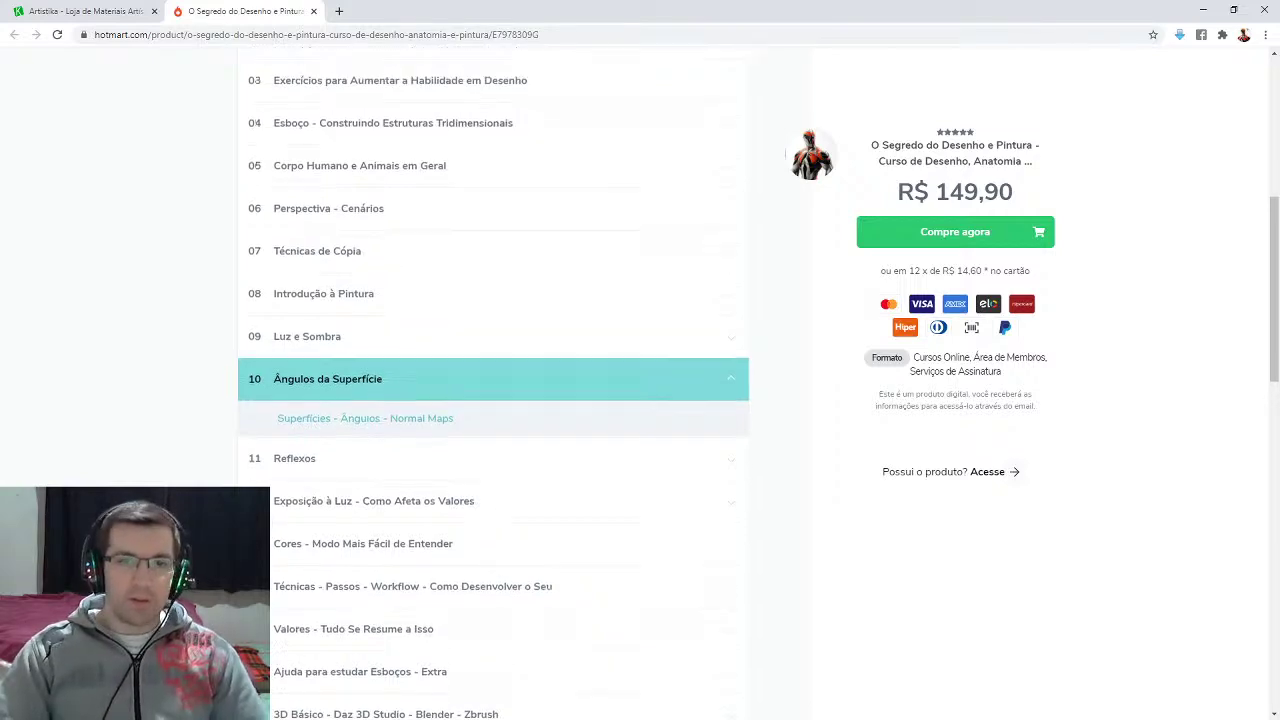
Step: Return to the start of the course page, then show the home page of the Artístika art supplies store
{"action": "scroll", "coordinate": [640, 400], "scroll_direction": "up", "scroll_amount": 5}
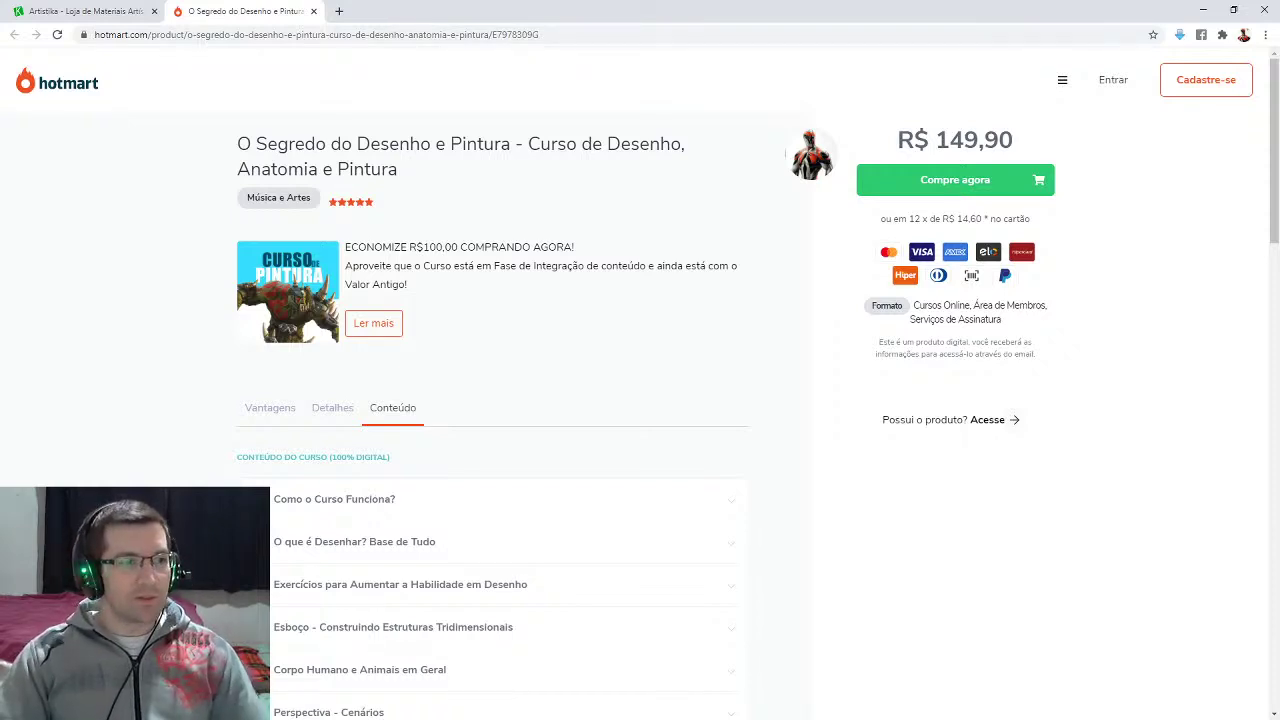
{"action": "left_click", "coordinate": [85, 11]}
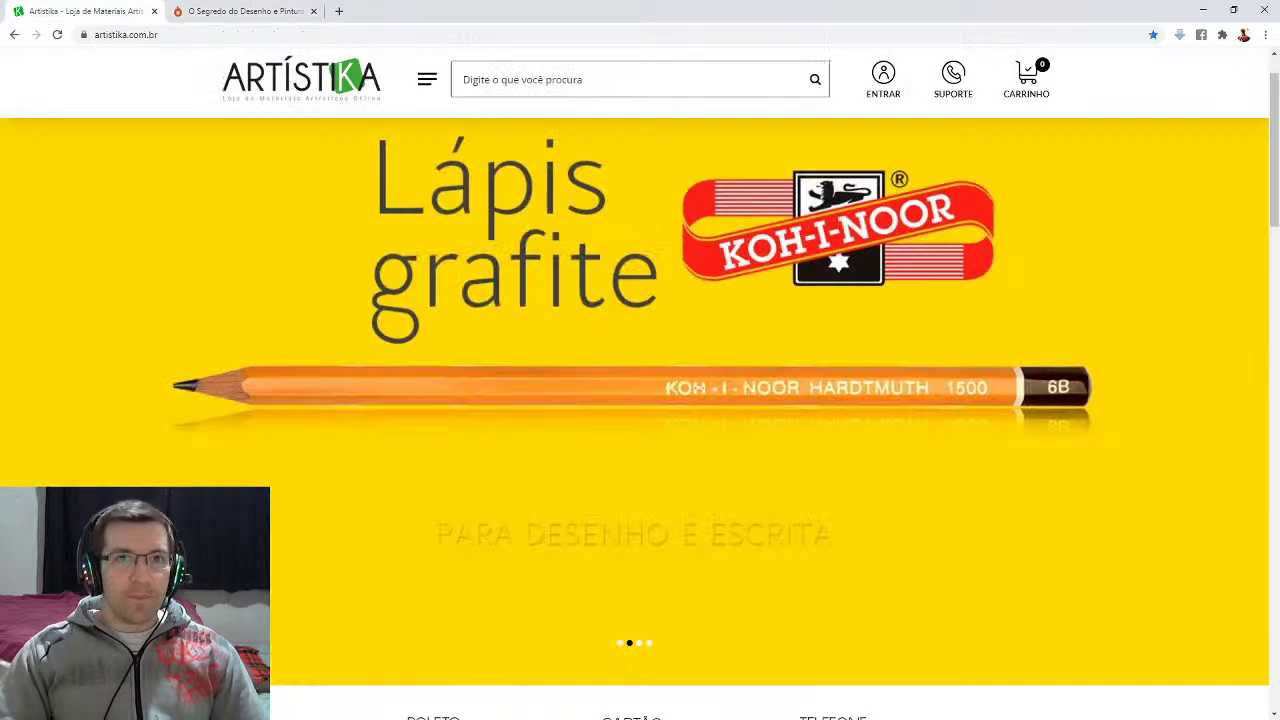